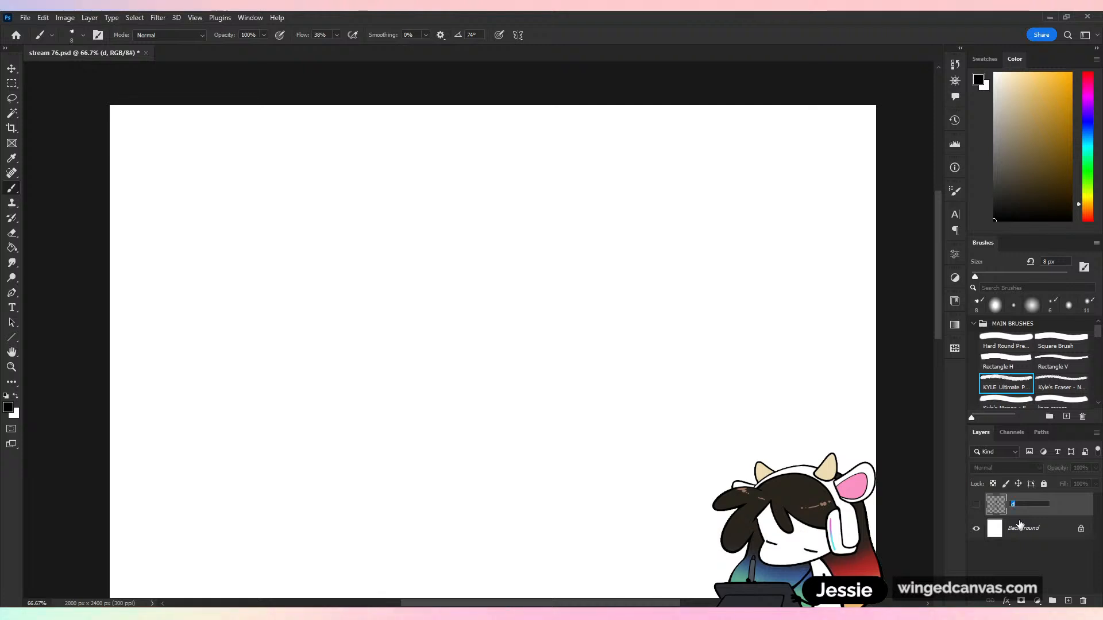
Rename the existing layer as doodle and add a new layer named d above it
type("doodle")
key("Return")
key("ctrl+shift+n")
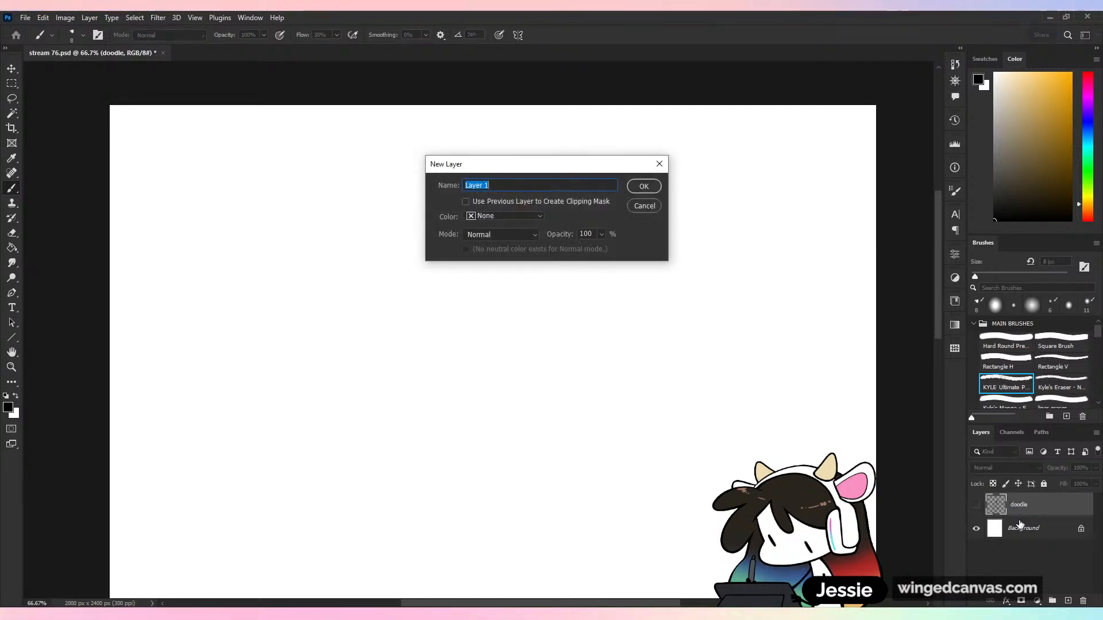
type("d")
key("Return")
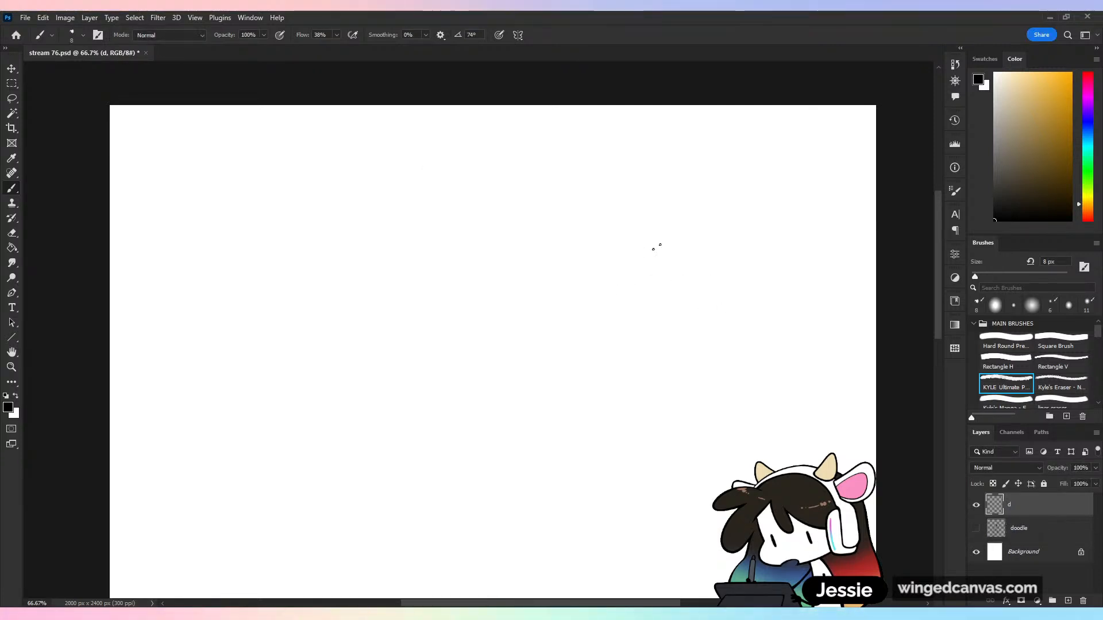
Switch to the Textured Brush preset, trying and undoing a stroke on the canvas with the old and new brush
left_click_drag(655, 247, 665, 339)
key("ctrl+z")
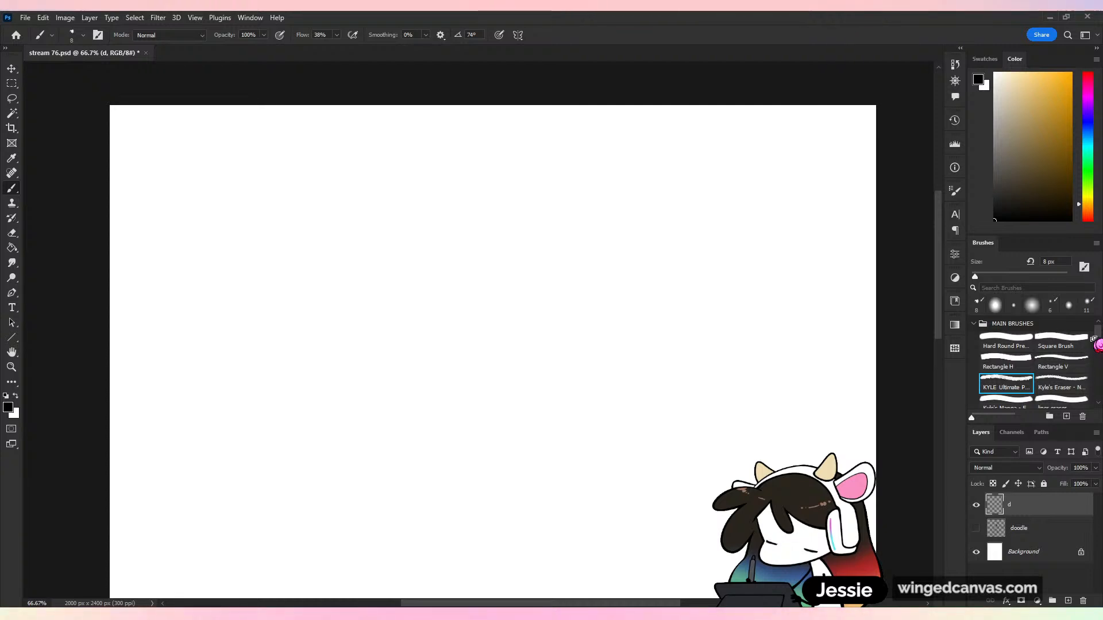
scroll(1094, 344, "down", 3)
left_click_drag(1038, 243, 1039, 184)
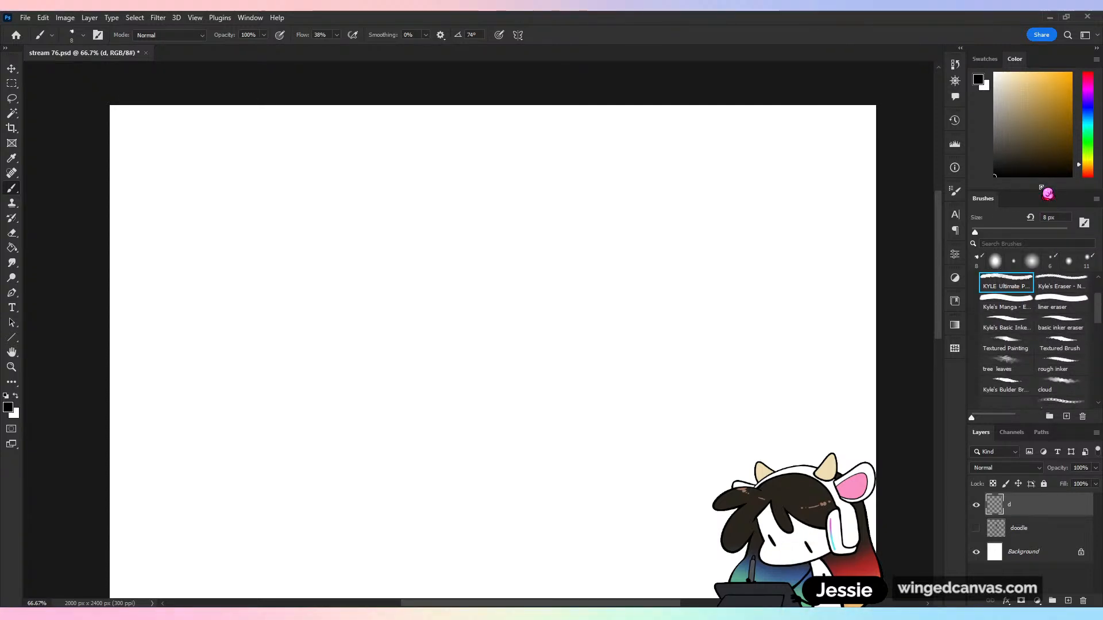
left_click(1050, 347)
left_click_drag(581, 293, 598, 394)
key("ctrl+z")
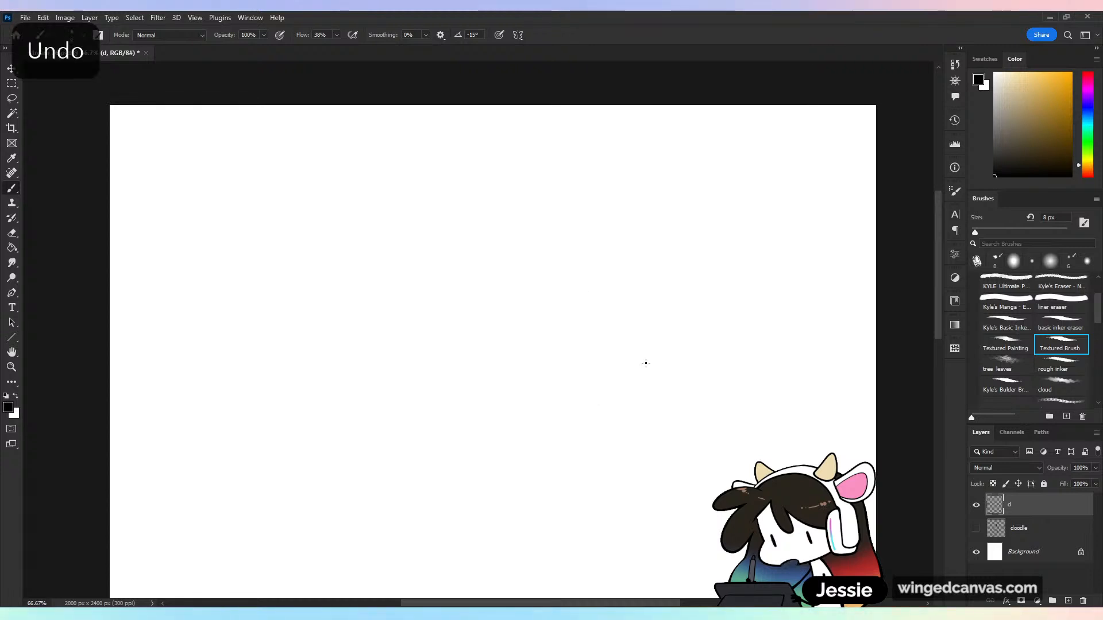
Set the Textured Brush size to 17 px and its flow to 100%
left_click_drag(974, 232, 980, 232)
left_click(336, 35)
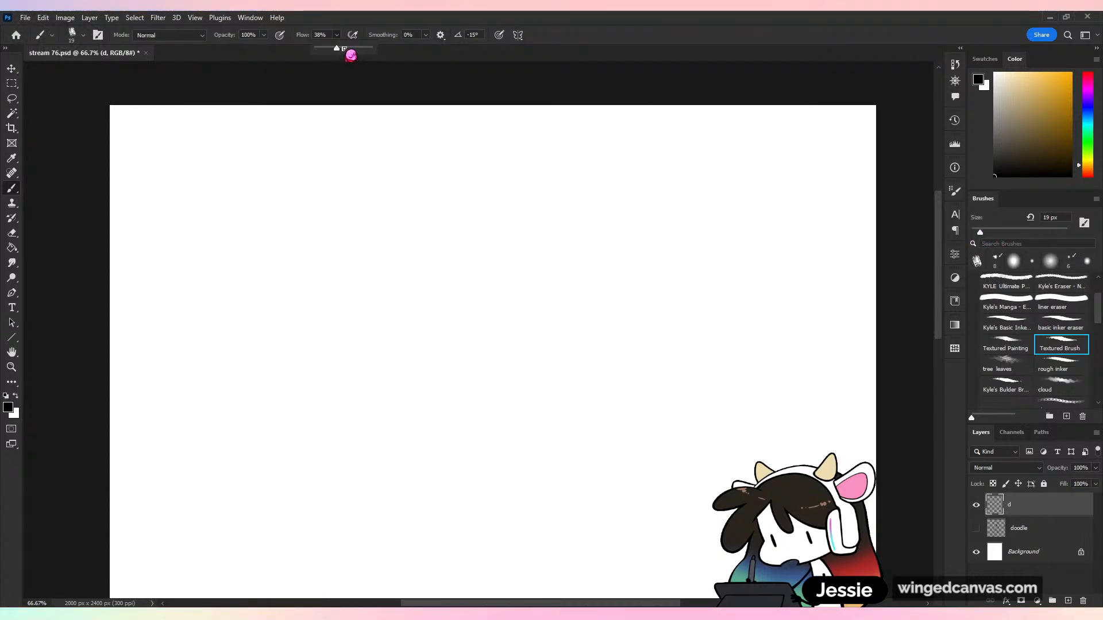
left_click_drag(344, 49, 374, 49)
left_click_drag(982, 234, 979, 232)
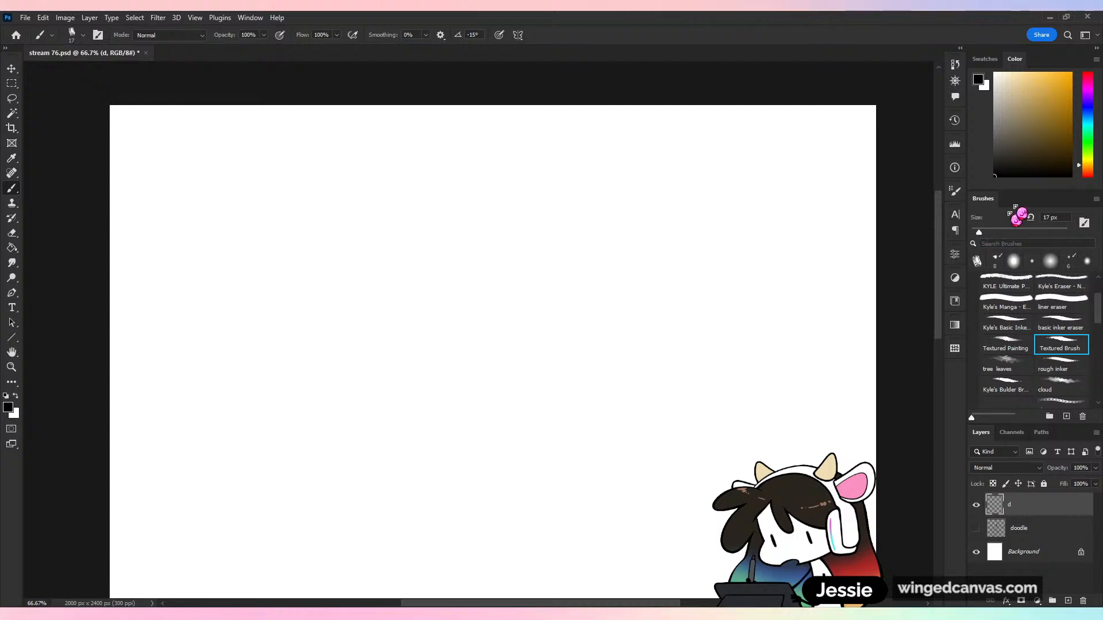
Choose a dark muted blue as the brush color, then test it with a stroke and undo it
left_click_drag(1087, 129, 1087, 112)
left_click(1054, 119)
mouse_move(582, 237)
left_mouse_down()
mouse_move(619, 270)
mouse_move(624, 396)
left_mouse_up()
key("ctrl+z")
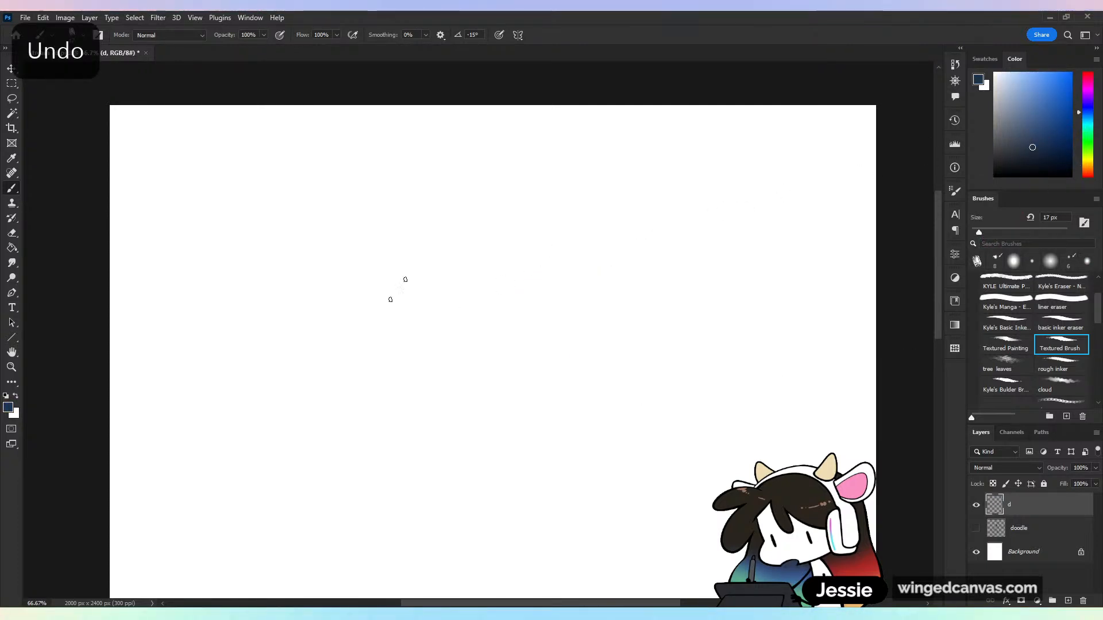
Reduce the brush size to 12 px, undoing the test strokes made around the change
left_click_drag(405, 279, 480, 424)
key("ctrl+z")
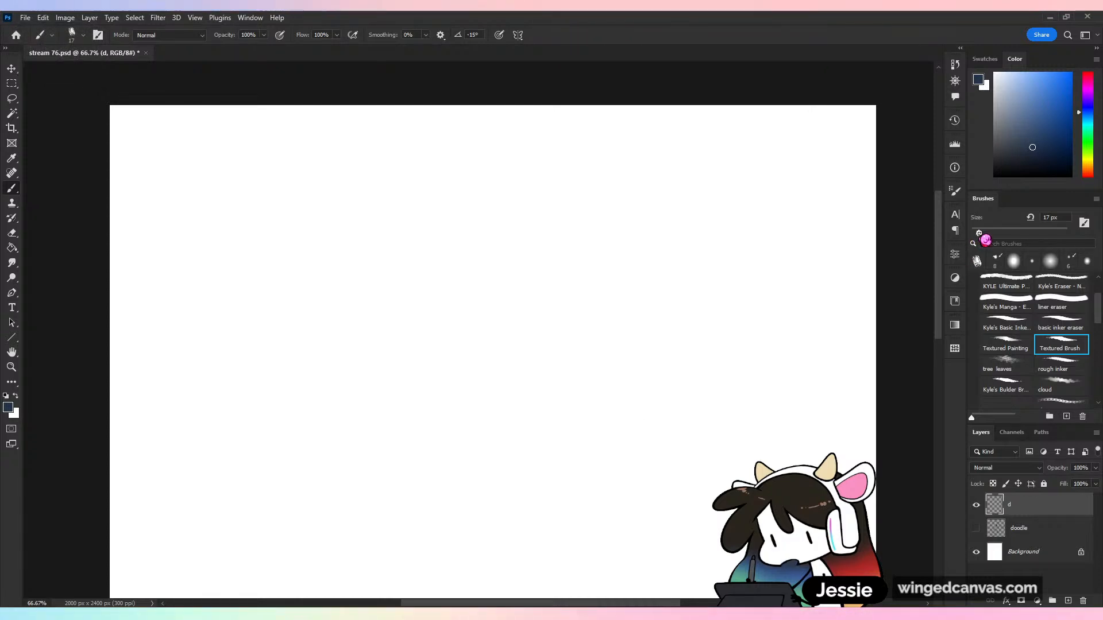
mouse_move(726, 251)
left_mouse_down()
mouse_move(765, 231)
mouse_move(701, 369)
left_mouse_up()
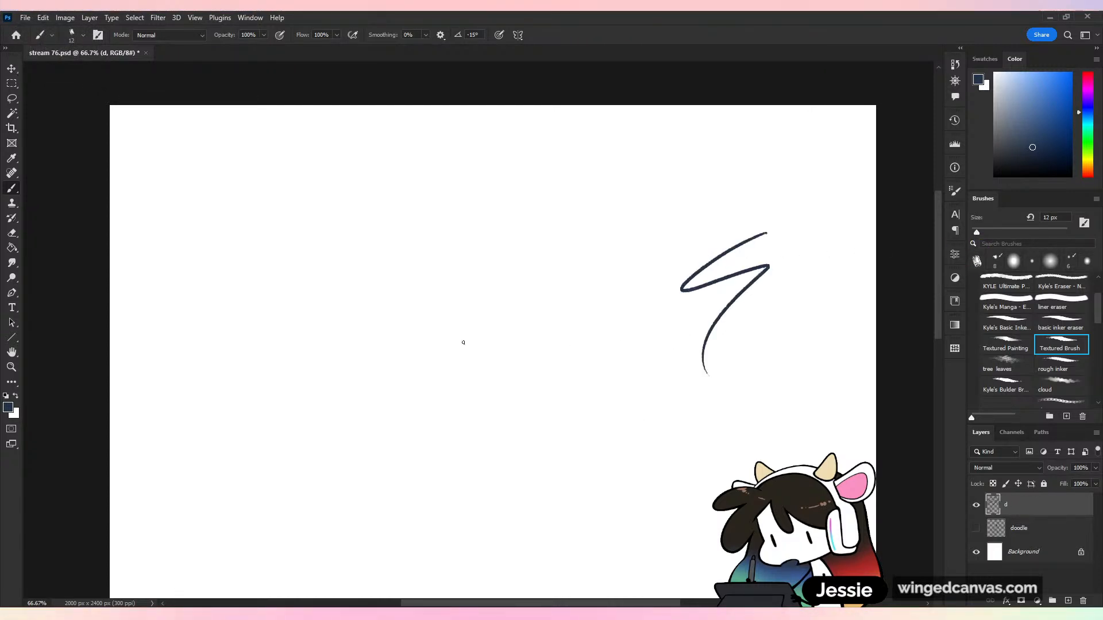
key("ctrl+z")
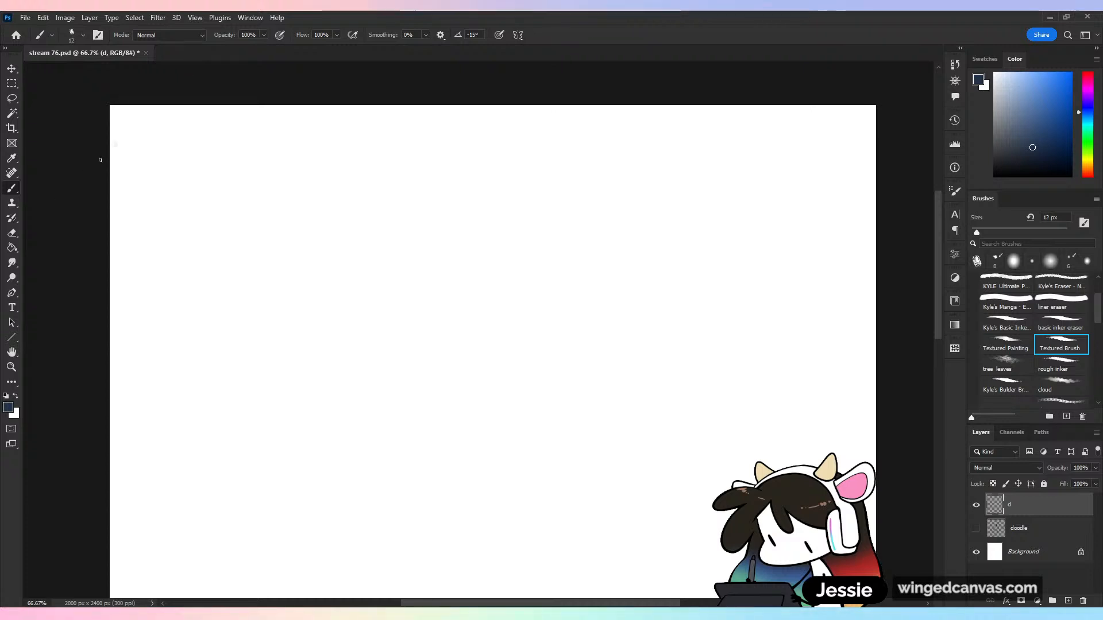
Handwrite the title "ISOMETRIC PERSPECTIVE/PROJECTION" across the top of the canvas and underline it with a straight line
mouse_move(128, 119)
left_mouse_down()
mouse_move(127, 133)
mouse_move(155, 122)
mouse_move(198, 133)
left_mouse_up()
mouse_move(187, 126)
left_mouse_down()
mouse_move(364, 135)
mouse_move(391, 123)
mouse_move(411, 137)
mouse_move(454, 137)
mouse_move(459, 124)
mouse_move(491, 137)
mouse_move(516, 123)
left_mouse_up()
mouse_move(520, 124)
left_mouse_down()
mouse_move(520, 137)
mouse_move(536, 127)
left_mouse_up()
left_click_drag(543, 138, 554, 126)
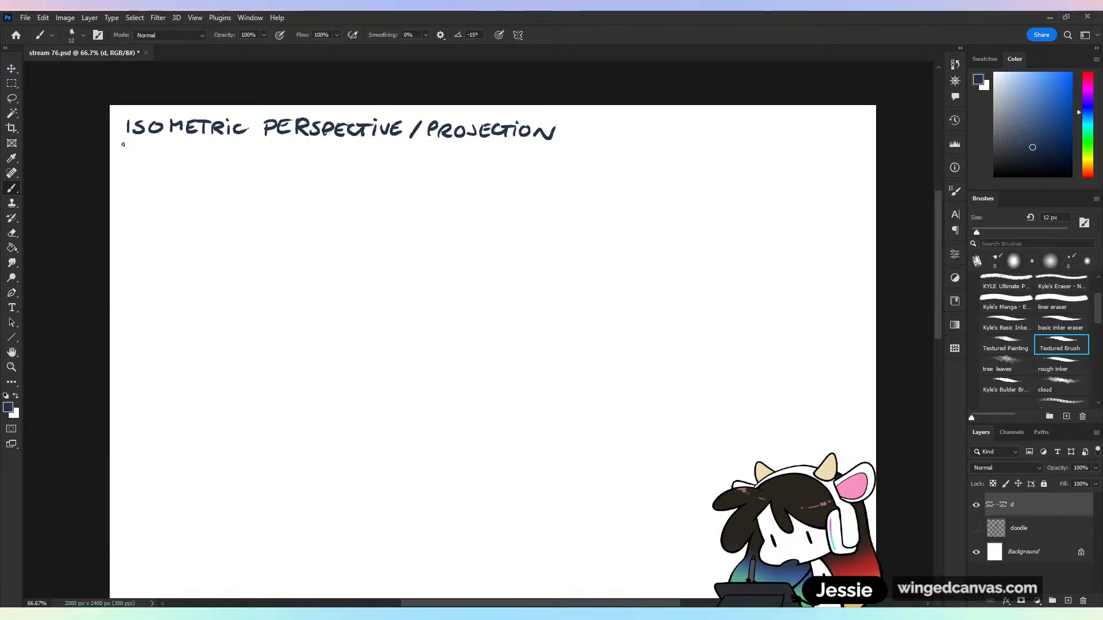
left_click_drag(123, 143, 569, 170)
key("ctrl+z")
mouse_move(124, 142)
left_mouse_down()
mouse_move(234, 170)
mouse_move(559, 180)
left_mouse_up()
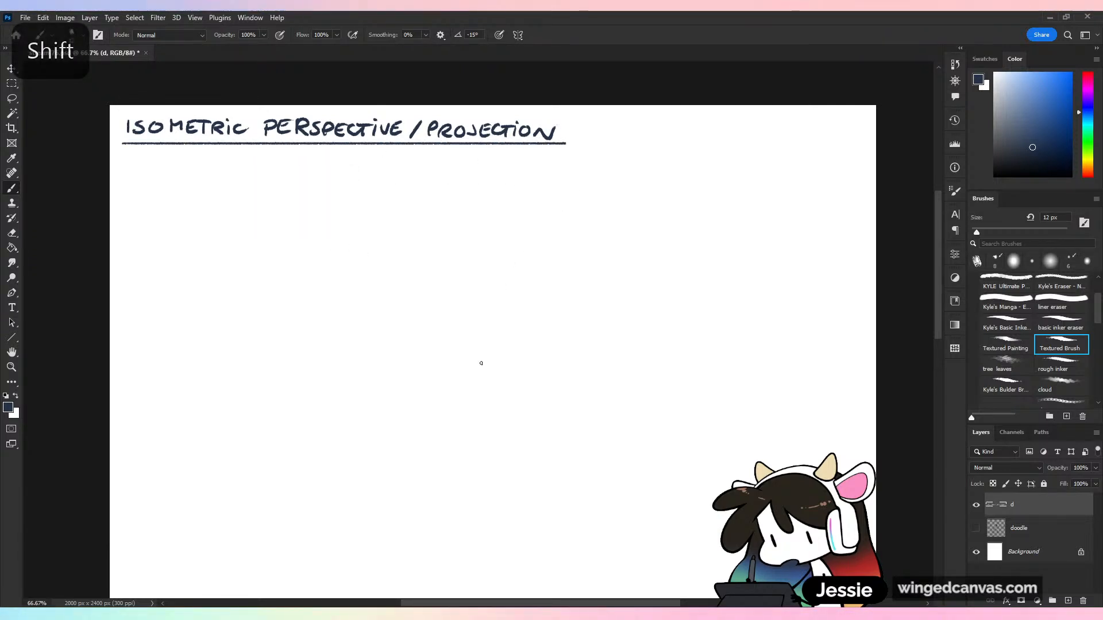
Save the document, undoing the stray scribbles below the title
mouse_move(450, 238)
left_mouse_down()
mouse_move(500, 258)
mouse_move(504, 414)
left_mouse_up()
key("ctrl+z")
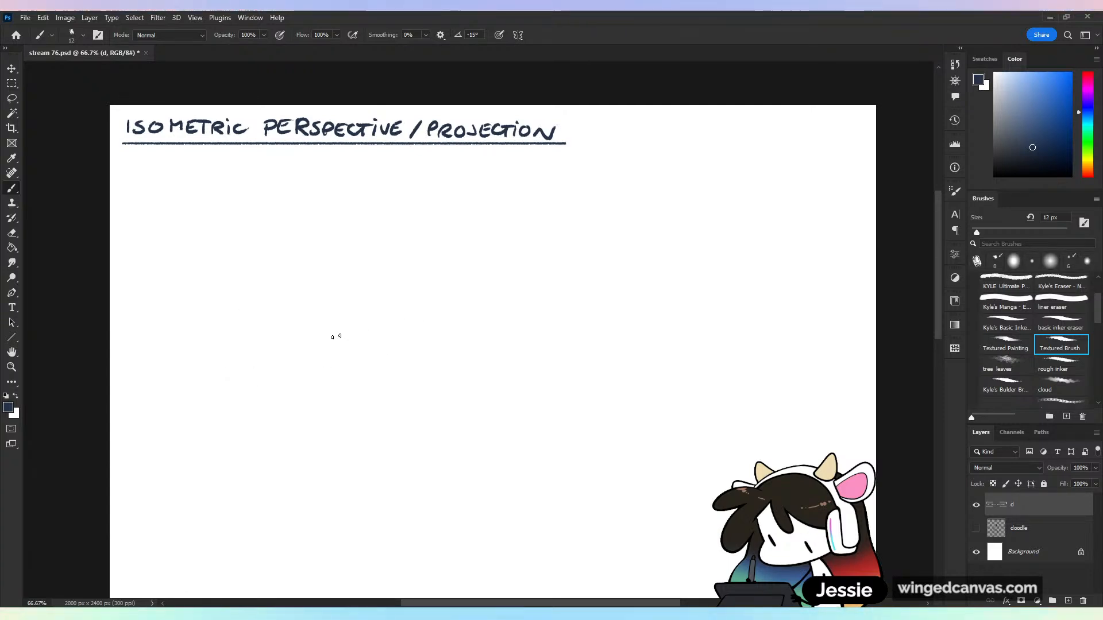
key("ctrl+s")
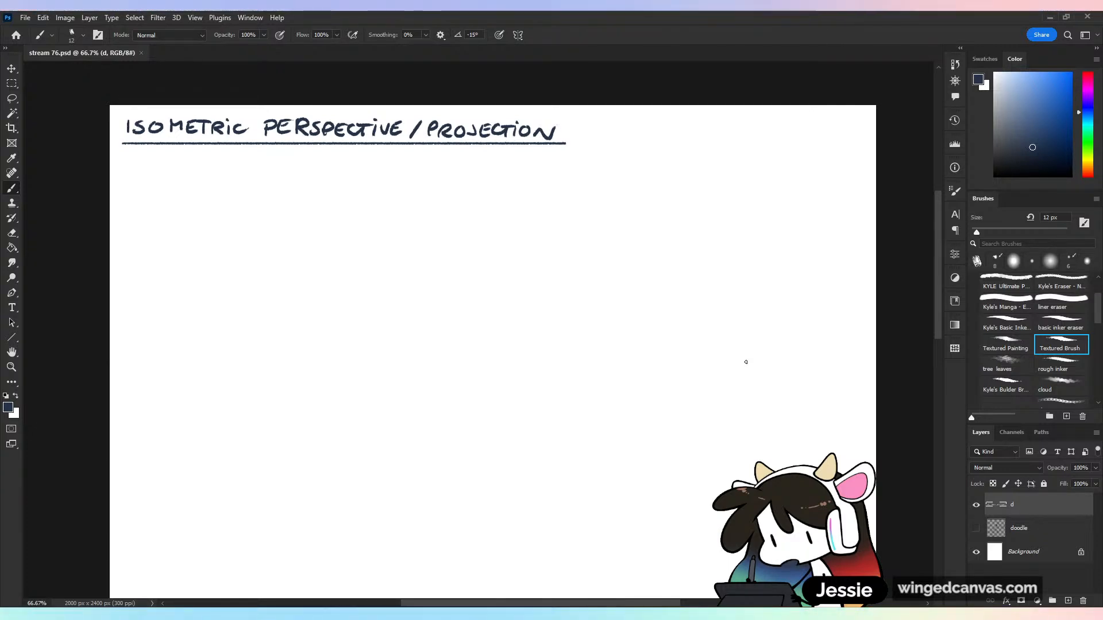
left_click_drag(431, 290, 507, 327)
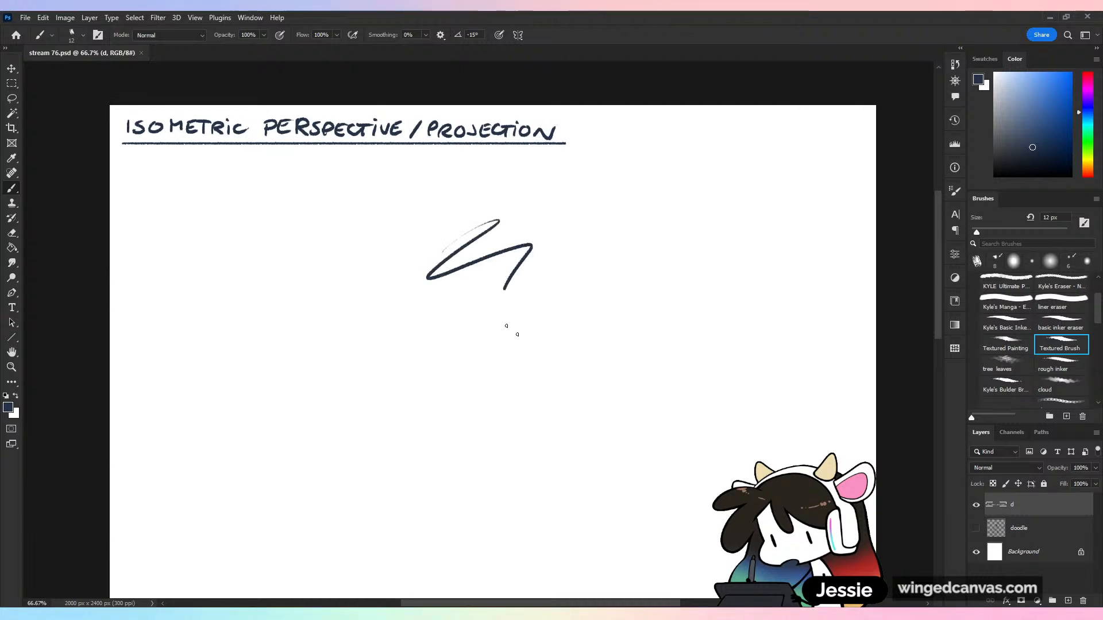
key("ctrl+z")
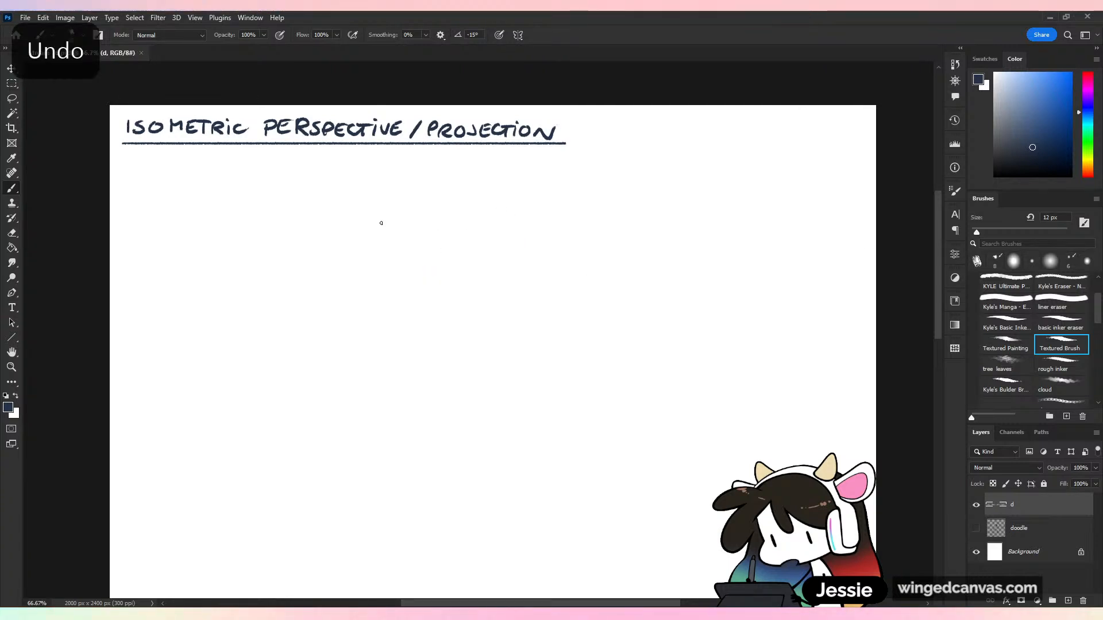
key("ctrl+s")
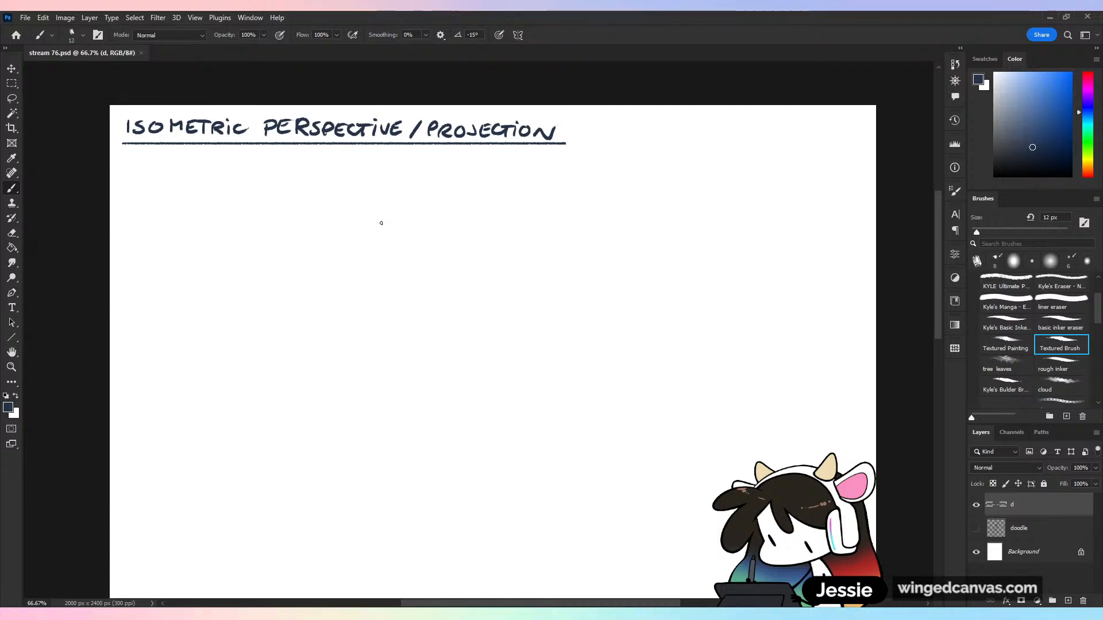
left_click_drag(636, 159, 602, 251)
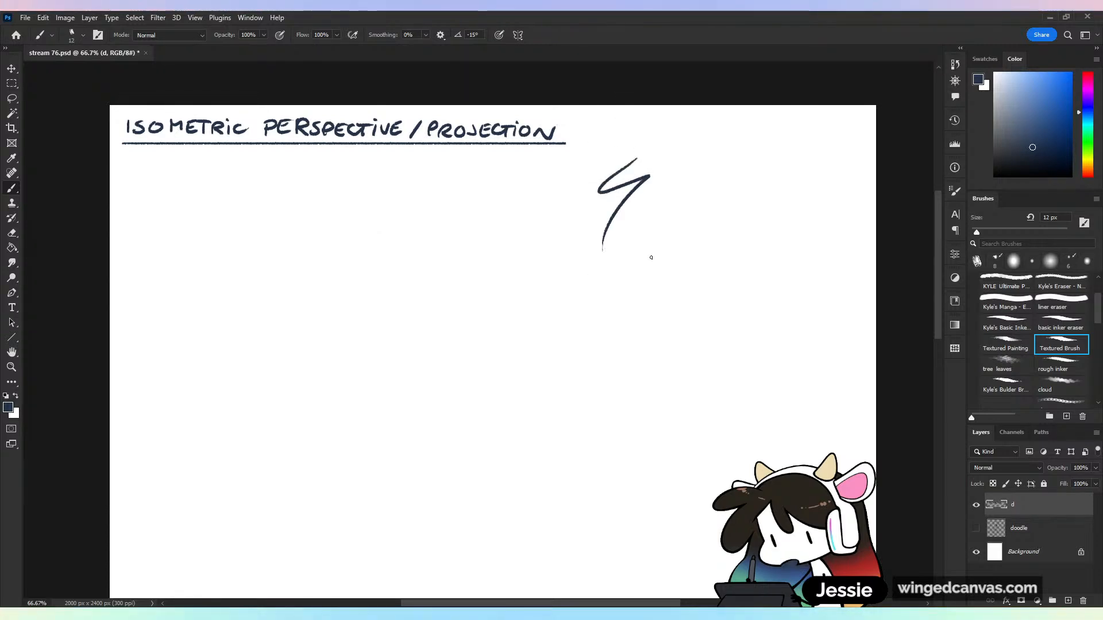
key("ctrl+z")
left_click_drag(568, 318, 566, 327)
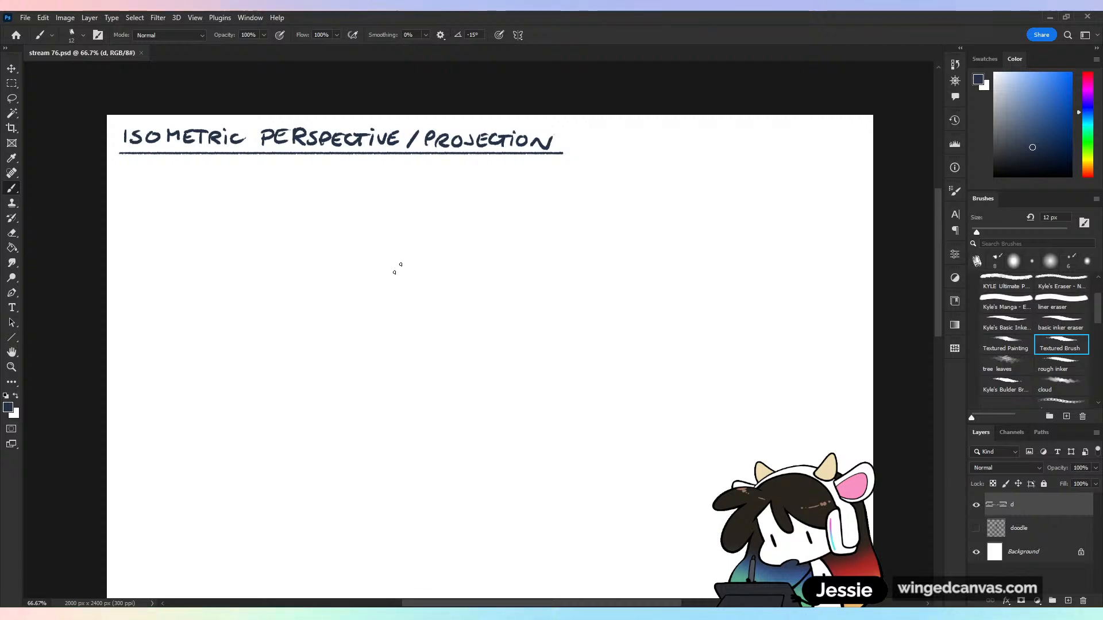
mouse_move(396, 264)
left_mouse_down()
mouse_move(370, 352)
mouse_move(376, 379)
left_mouse_up()
key("ctrl+z")
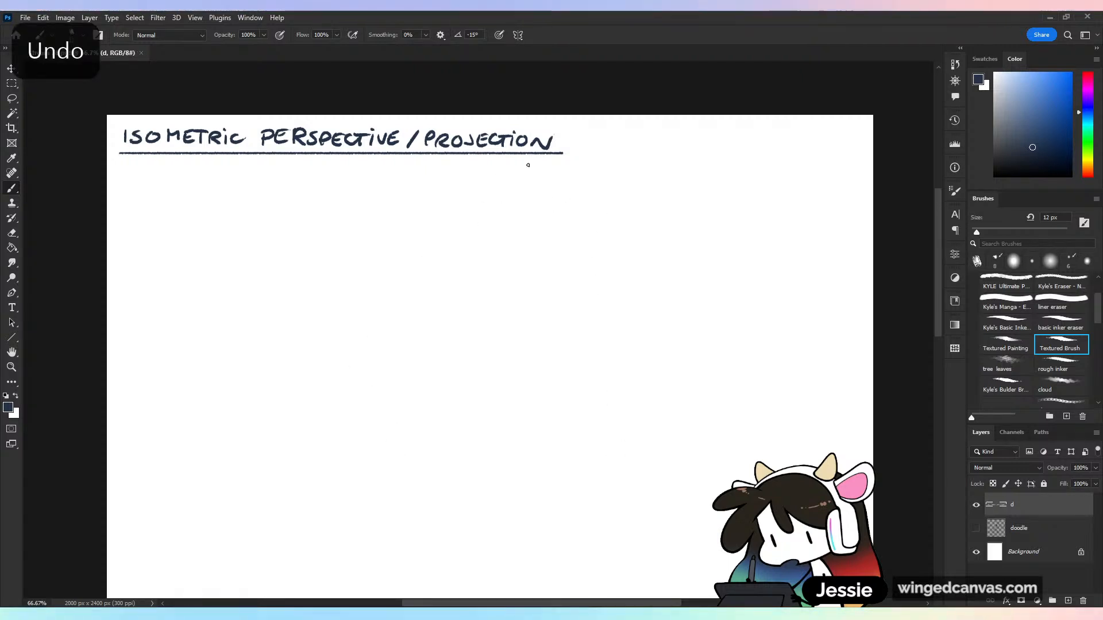
left_click_drag(574, 154, 604, 185)
key("ctrl+z")
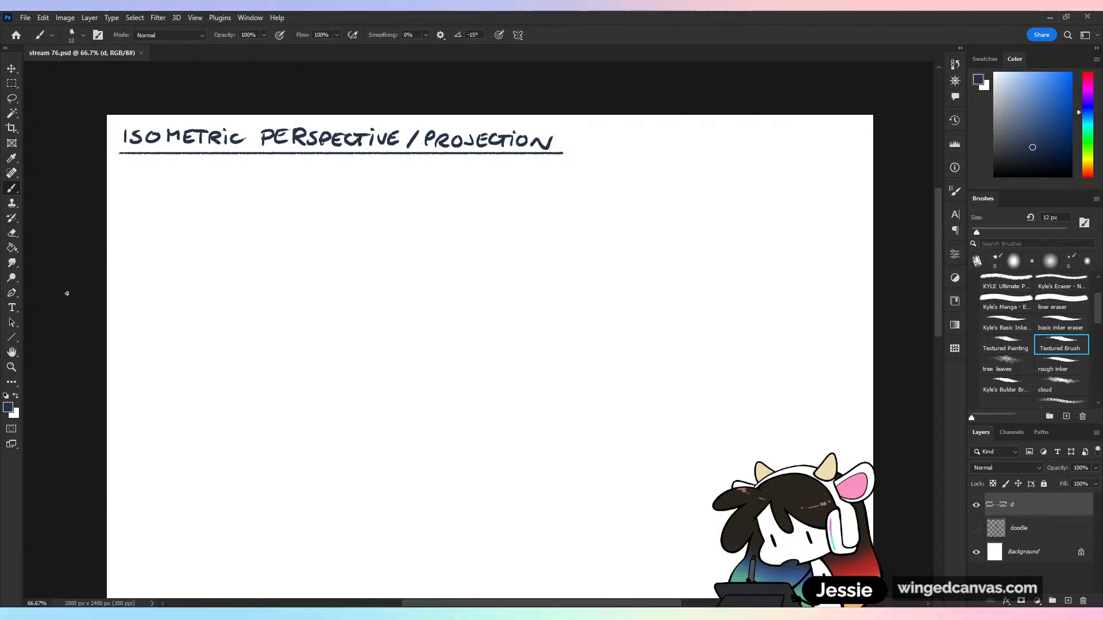
left_click_drag(1085, 101, 1084, 92)
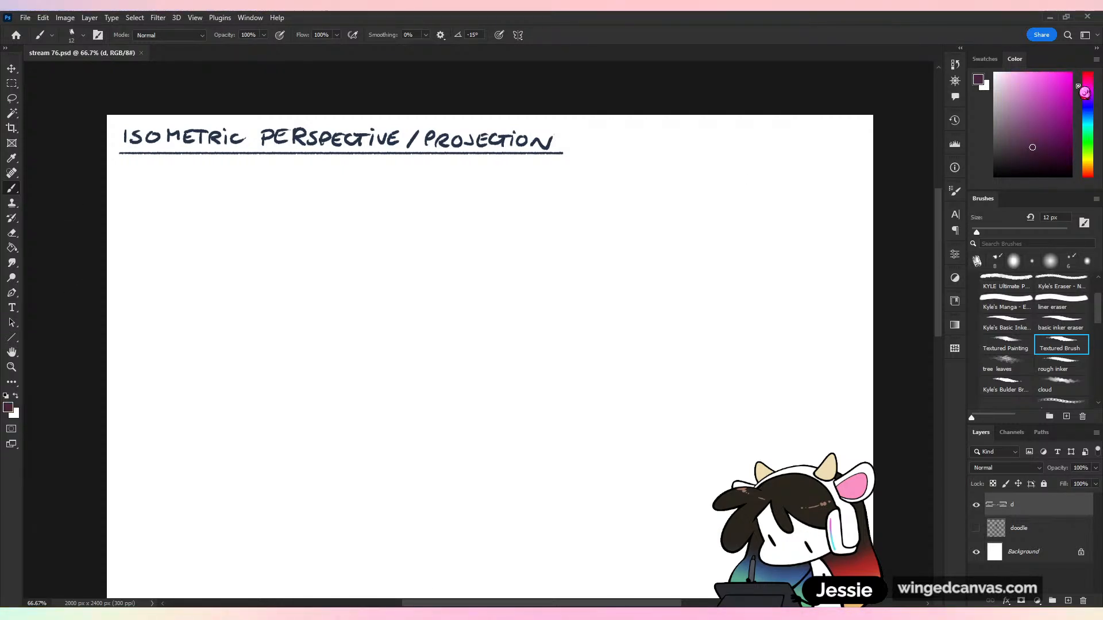
left_click(443, 140, "alt")
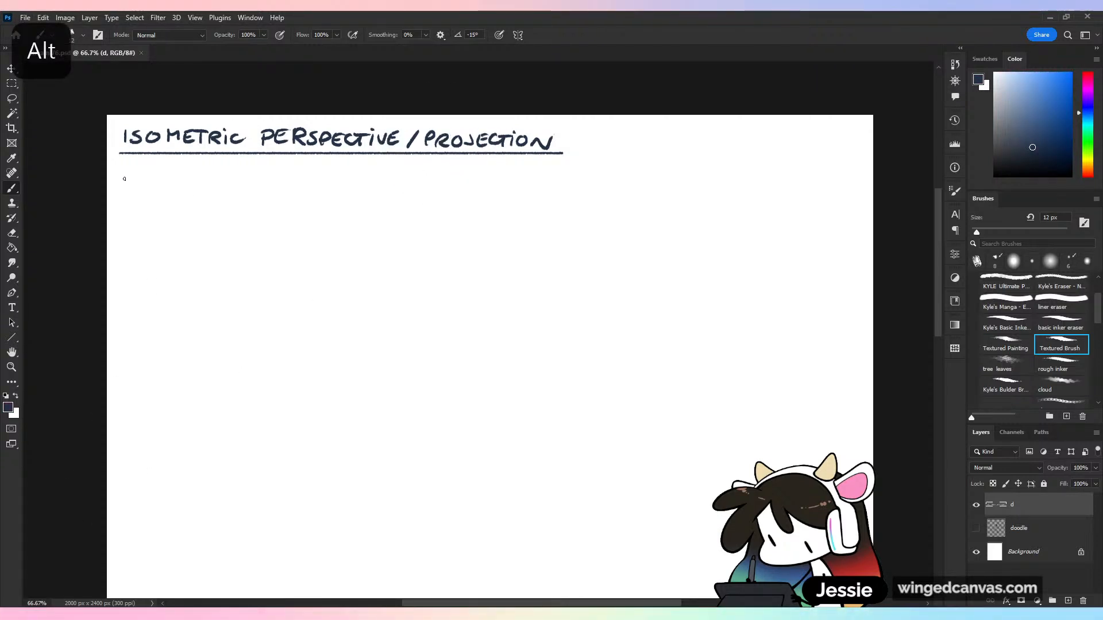
Draw a dash below the title to start a bullet note, undoing the trial letters written after it
left_click_drag(124, 179, 167, 182)
left_click_drag(181, 179, 201, 190)
left_click_drag(210, 180, 204, 199)
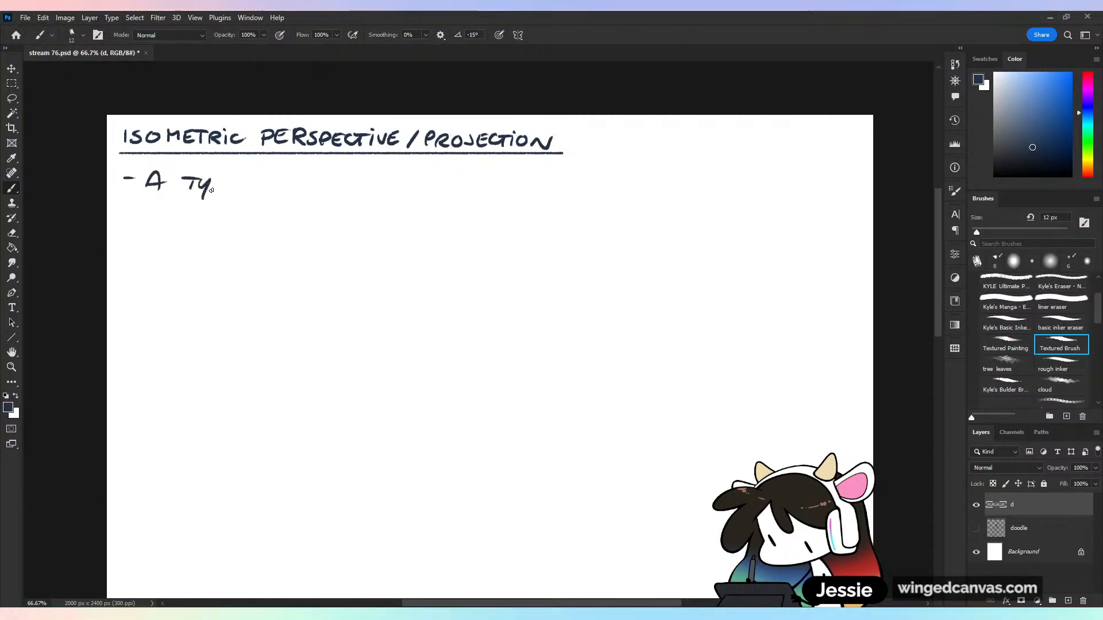
key("ctrl+z")
key("ctrl+z")
key("ctrl+z")
key("ctrl+z")
key("ctrl+z")
key("ctrl+z")
key("ctrl+z")
key("ctrl+z")
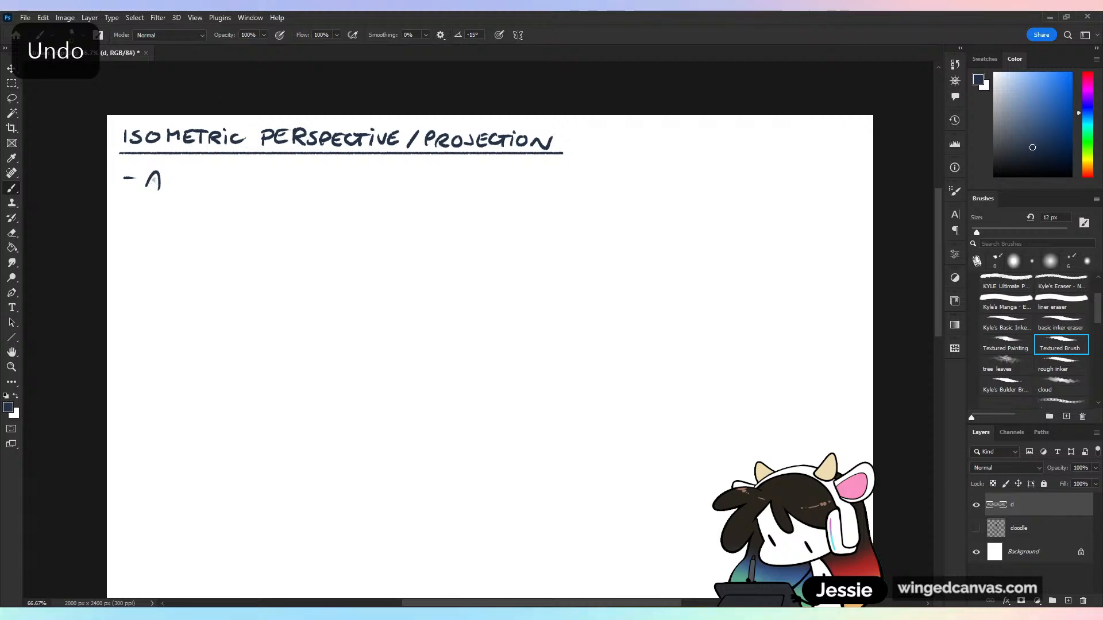
Handwrite the note's first line after the dash: "NOT TRUE PERSPECTIVE BECAUSE IT'S NOT "TRUE TO"
mouse_move(146, 188)
left_mouse_down()
mouse_move(162, 175)
mouse_move(215, 188)
mouse_move(254, 176)
mouse_move(269, 187)
mouse_move(360, 181)
left_mouse_up()
left_click_drag(363, 176, 371, 182)
mouse_move(384, 177)
left_mouse_down()
mouse_move(384, 188)
mouse_move(397, 176)
left_mouse_up()
left_click_drag(391, 177, 392, 189)
mouse_move(403, 177)
left_mouse_down()
mouse_move(403, 188)
mouse_move(417, 177)
mouse_move(428, 191)
mouse_move(462, 191)
left_mouse_up()
mouse_move(484, 179)
left_mouse_down()
mouse_move(485, 192)
mouse_move(546, 190)
left_mouse_up()
mouse_move(537, 184)
left_mouse_down()
mouse_move(577, 192)
mouse_move(598, 180)
left_mouse_up()
mouse_move(591, 180)
left_mouse_down()
mouse_move(591, 192)
mouse_move(659, 178)
left_mouse_up()
left_click_drag(667, 181, 662, 179)
left_click_drag(669, 177, 684, 176)
mouse_move(678, 178)
left_mouse_down()
mouse_move(677, 189)
mouse_move(718, 189)
left_mouse_up()
left_click_drag(713, 178, 772, 177)
left_click_drag(760, 184, 793, 178)
left_click_drag(784, 179, 785, 191)
left_click_drag(806, 179, 804, 179)
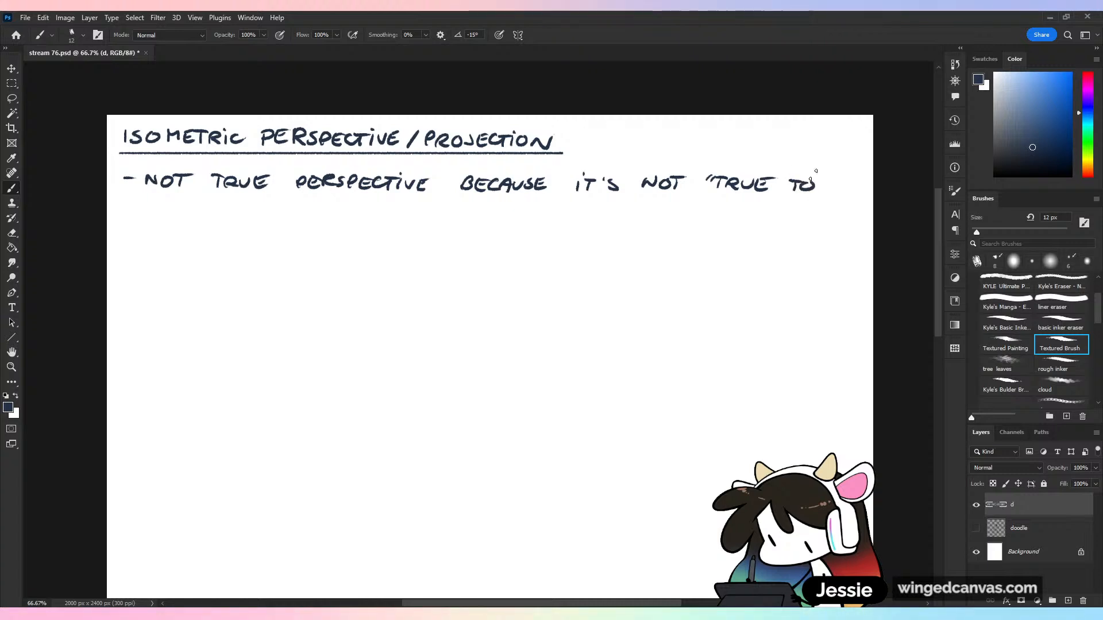
Handwrite the note's second line: "LIFE"; USED FOR DESIGN SCHEMATICS"
left_click_drag(147, 201, 162, 213)
mouse_move(168, 214)
left_mouse_down()
mouse_move(173, 204)
mouse_move(192, 215)
left_mouse_up()
left_click_drag(184, 205, 193, 203)
left_click_drag(183, 210, 191, 209)
left_click_drag(199, 203, 273, 214)
left_click(214, 206)
mouse_move(275, 202)
left_mouse_down()
mouse_move(276, 214)
mouse_move(272, 202)
mouse_move(312, 214)
mouse_move(320, 203)
left_mouse_up()
left_click_drag(312, 208, 318, 208)
left_click_drag(326, 204, 334, 214)
left_click_drag(335, 203, 376, 217)
left_click_drag(377, 205, 391, 216)
left_click_drag(393, 210, 400, 216)
left_click_drag(413, 206, 479, 213)
left_click_drag(500, 206, 592, 218)
left_click_drag(602, 207, 594, 219)
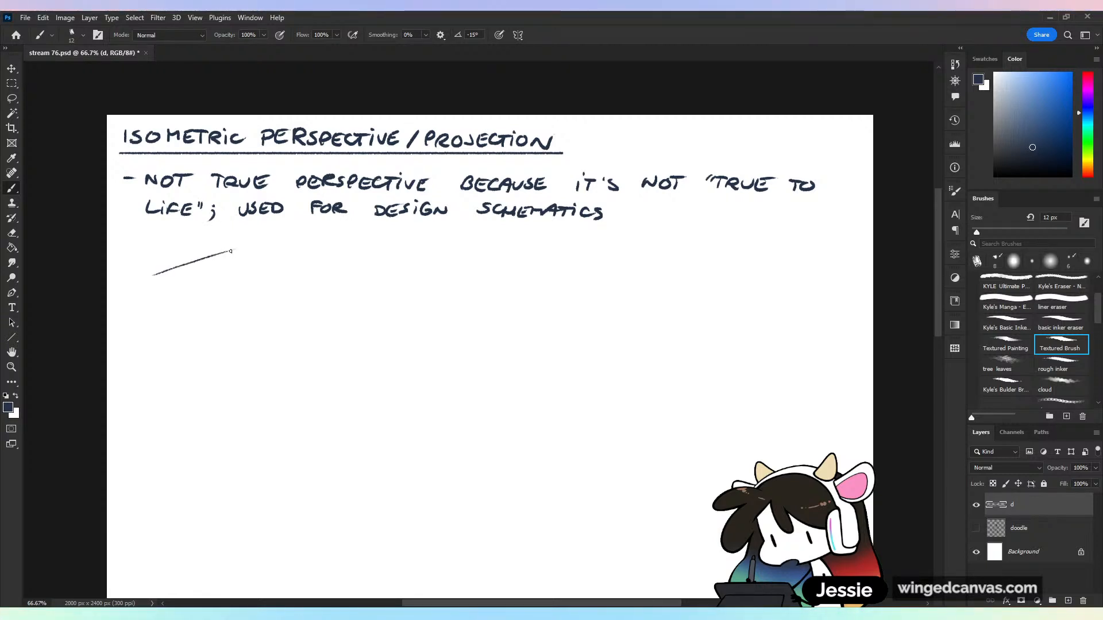
Draw a four-sided diamond below the note as the top face of an isometric box, replacing the first trial line
key("ctrl+z")
left_click_drag(151, 284, 232, 244)
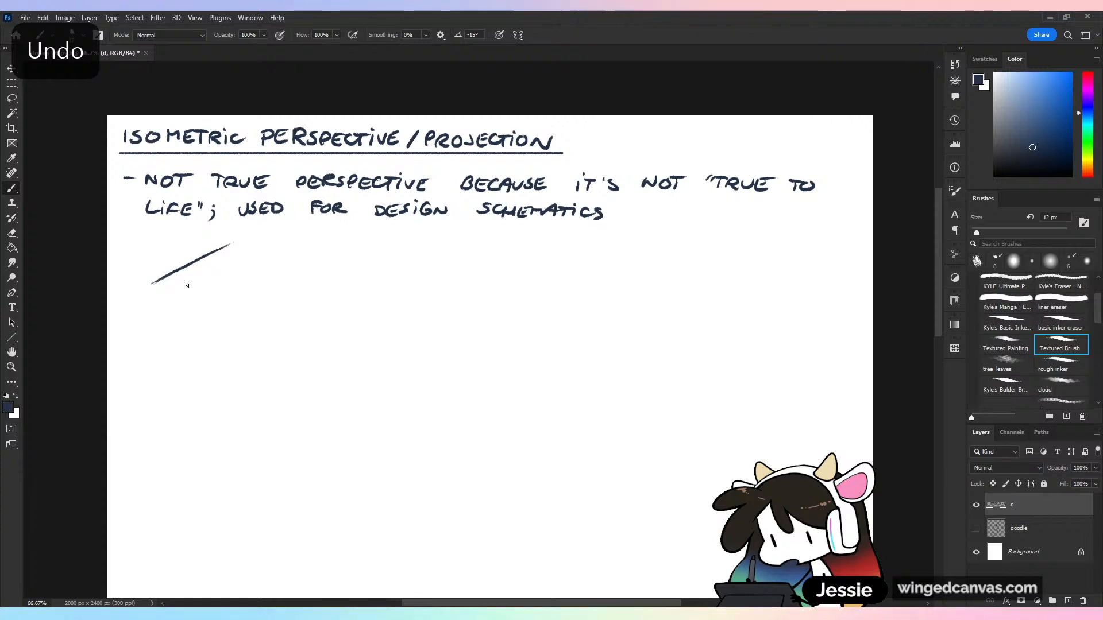
left_click_drag(151, 283, 233, 326)
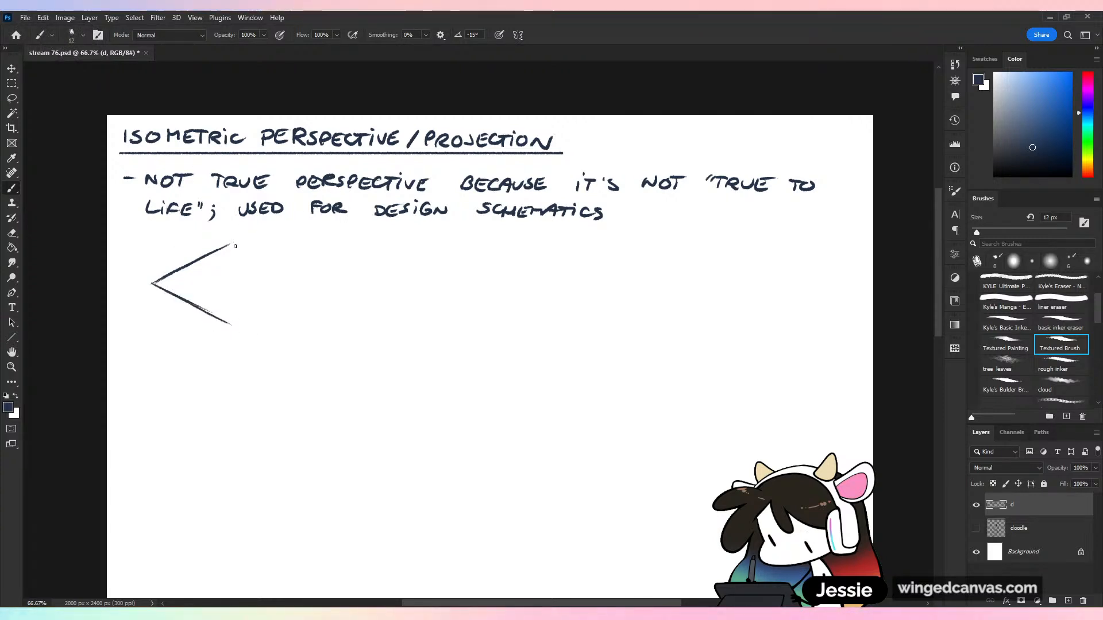
left_click_drag(233, 245, 311, 282)
left_click_drag(230, 324, 315, 285)
Draw three vertical edges down from the diamond and join them with two slanted base edges to complete the box
mouse_move(150, 284)
left_mouse_down()
mouse_move(150, 404)
mouse_move(217, 441)
left_mouse_up()
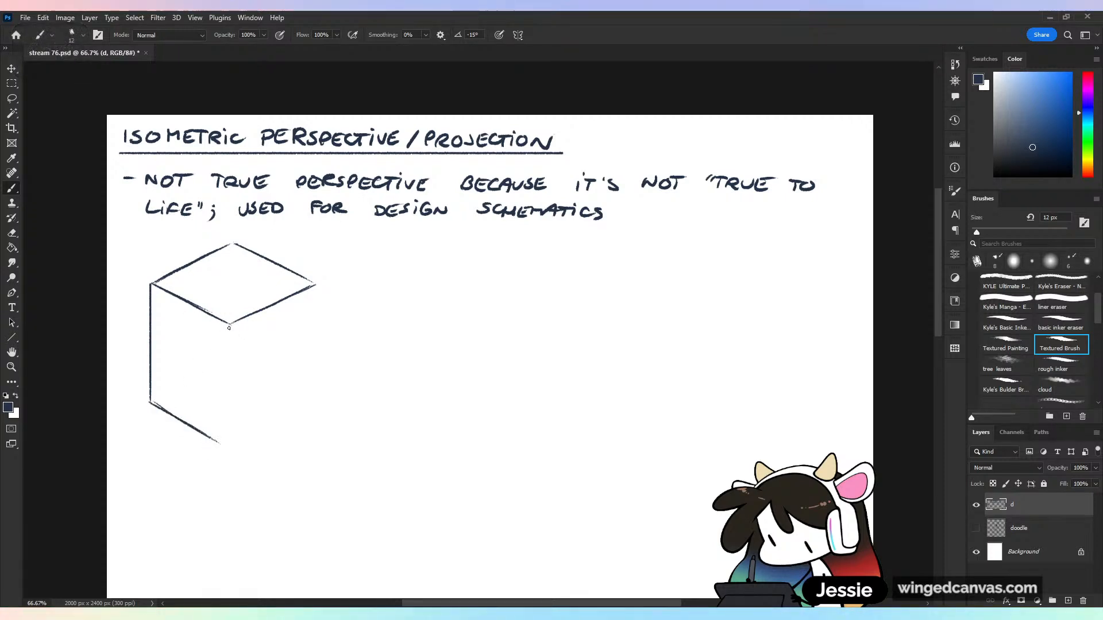
left_click_drag(230, 325, 228, 445)
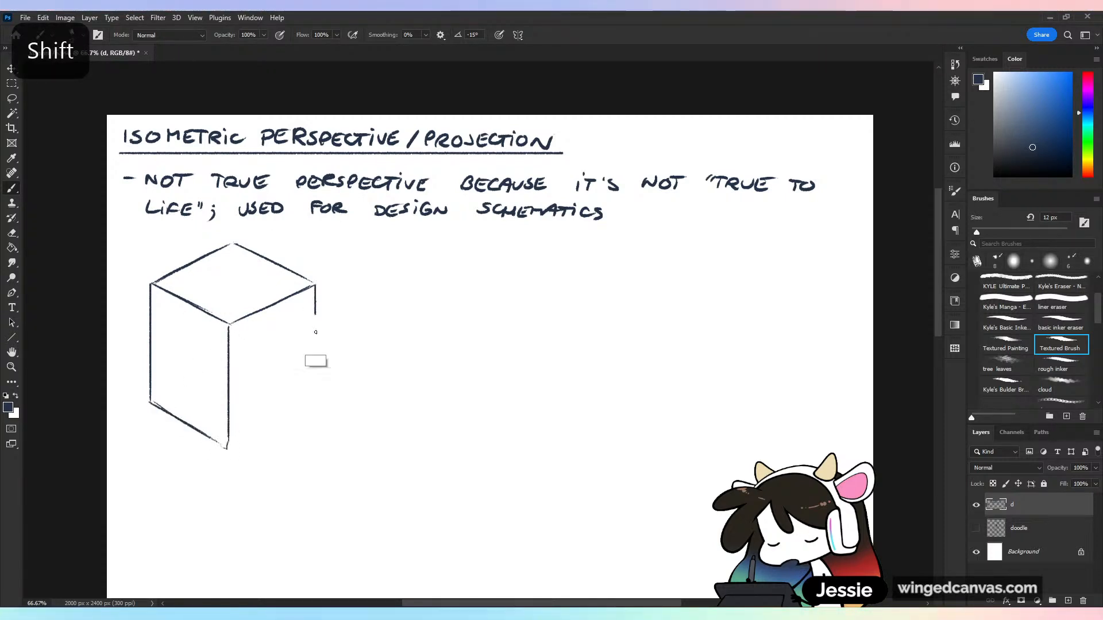
left_click_drag(316, 285, 315, 409)
left_click_drag(228, 446, 319, 408)
Mark the four corner angles of the box's top face with small arcs
key("ctrl+=")
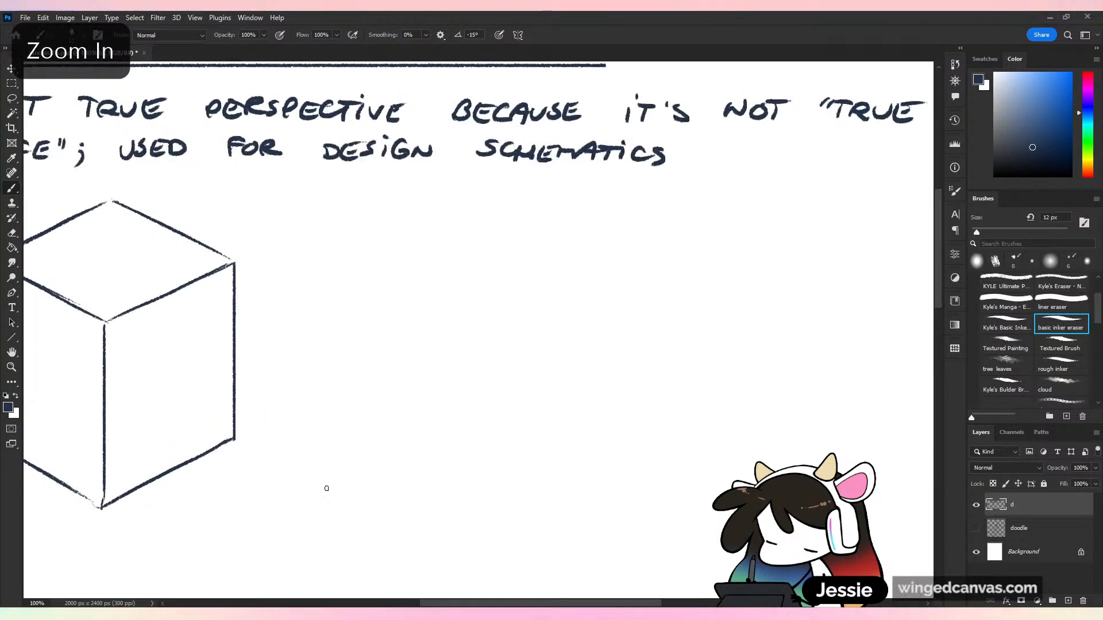
mouse_move(332, 274)
left_mouse_down()
mouse_move(416, 264)
mouse_move(555, 272)
left_mouse_up()
left_click_drag(318, 205, 346, 207)
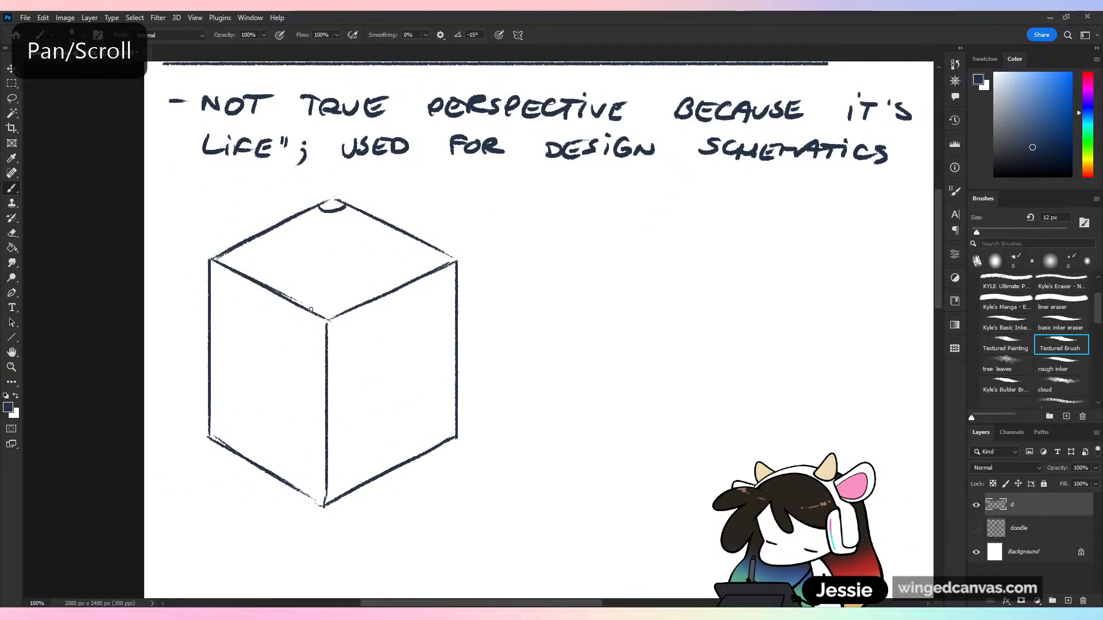
left_click_drag(311, 310, 345, 314)
left_click_drag(446, 251, 438, 266)
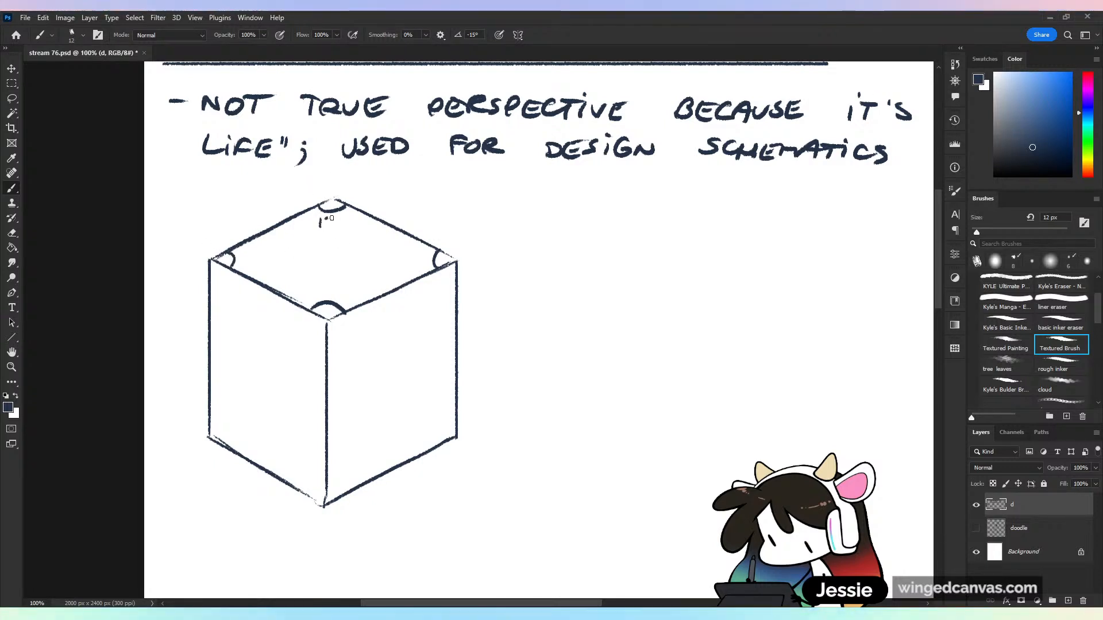
Try labelling the top face's front and back corners 120° and its two side corners 30°
left_click_drag(352, 215, 351, 216)
mouse_move(317, 284)
left_mouse_down()
mouse_move(316, 296)
mouse_move(351, 283)
left_mouse_up()
mouse_move(410, 254)
left_mouse_down()
mouse_move(411, 266)
mouse_move(432, 252)
left_mouse_up()
left_click_drag(251, 255, 249, 265)
mouse_move(262, 255)
left_mouse_down()
mouse_move(256, 265)
mouse_move(273, 252)
left_mouse_up()
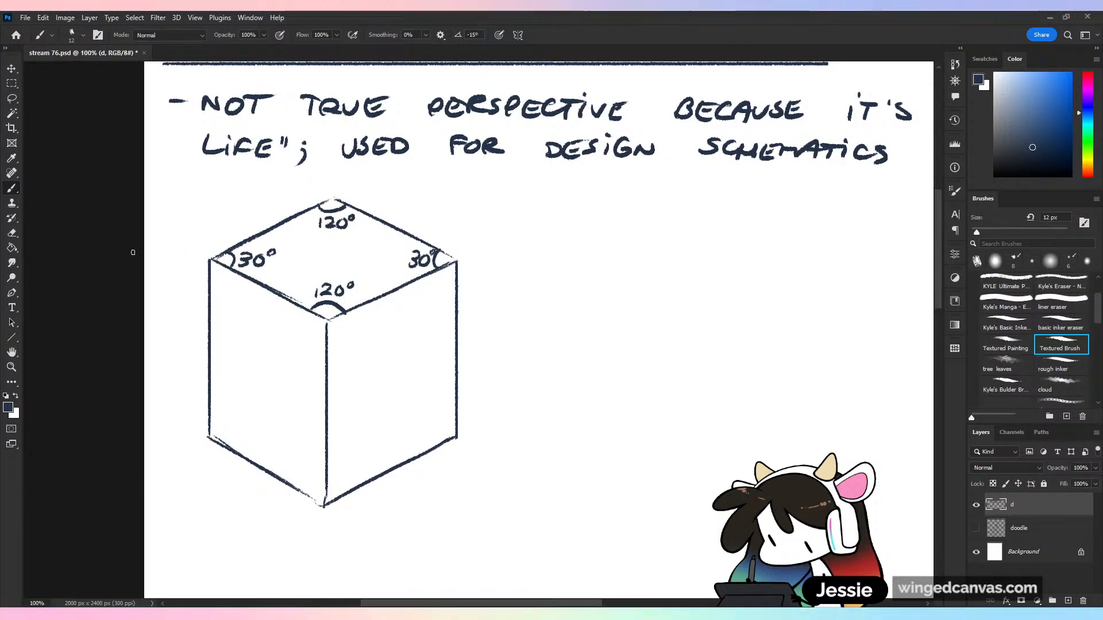
Undo the angle labels and the small corner arcs on the box's top face
key("ctrl+z")
key("ctrl+z")
key("ctrl+z")
key("ctrl+z")
key("ctrl+z")
key("ctrl+z")
key("ctrl+z")
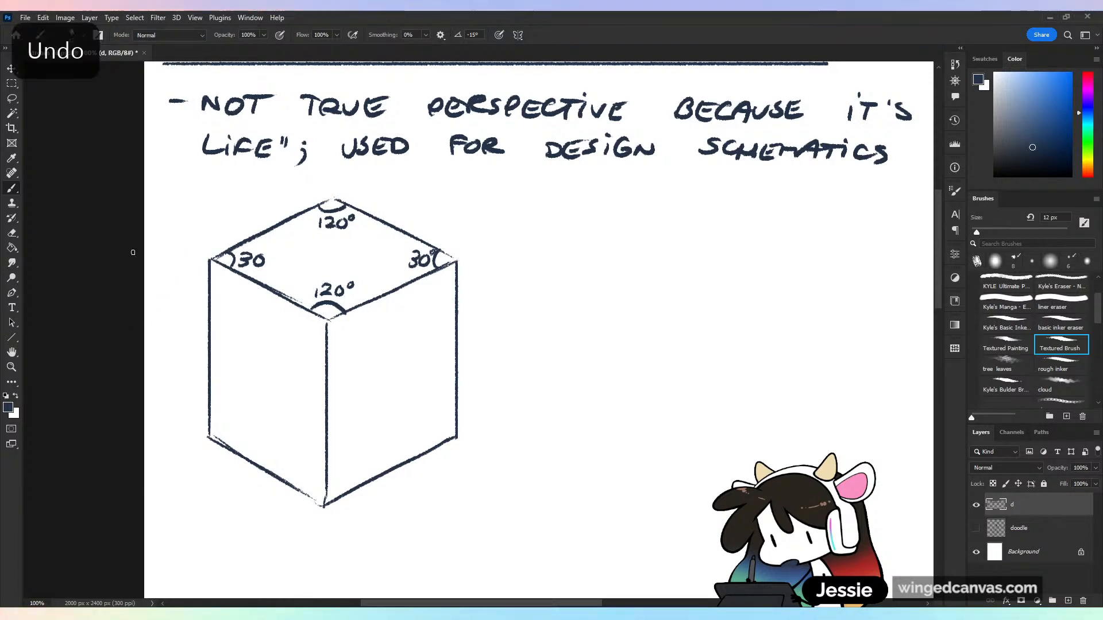
key("ctrl+z")
key("ctrl+z")
key("ctrl+z")
key("ctrl+z")
key("ctrl+z")
key("ctrl+z")
key("ctrl+z")
key("ctrl+z")
key("ctrl+z")
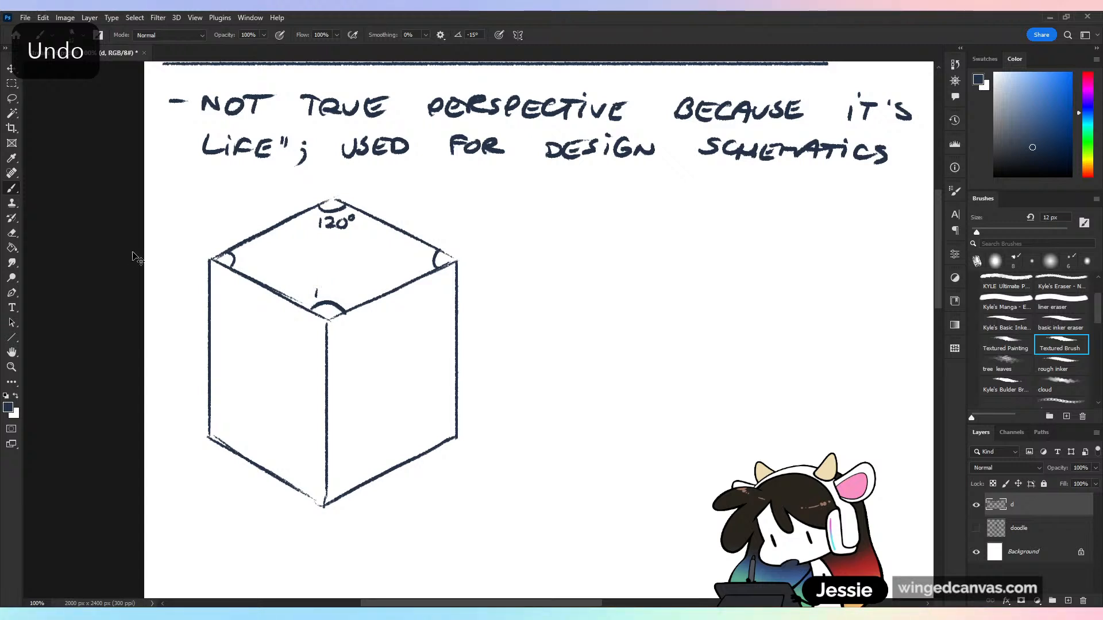
key("ctrl+z")
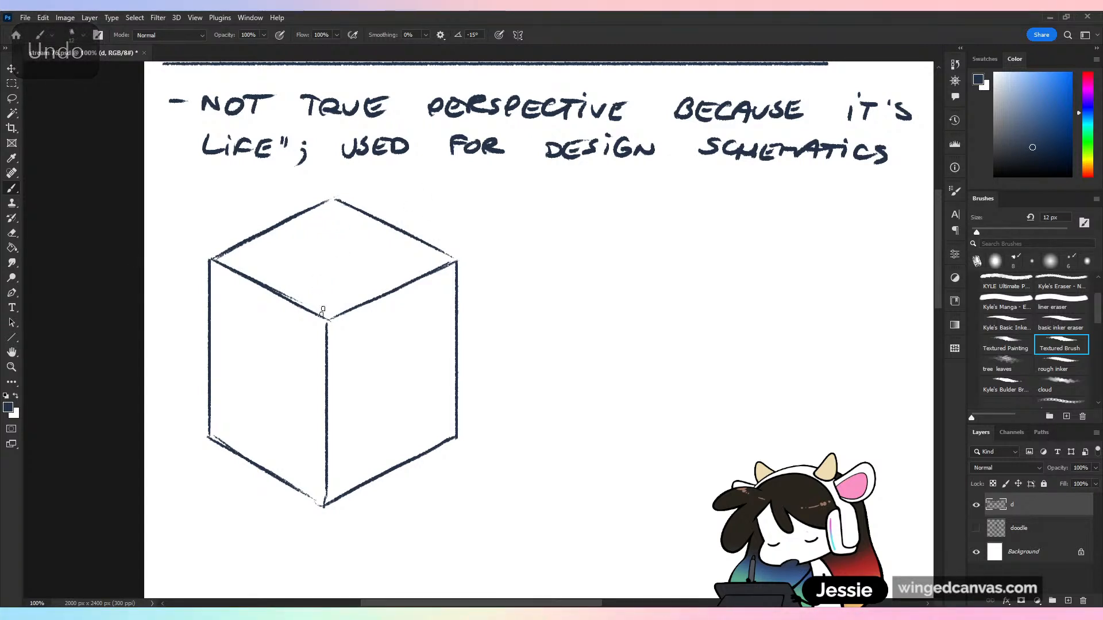
Circle the box's front top corner and label the three angles around it 120° each
mouse_move(310, 327)
left_mouse_down()
mouse_move(340, 313)
mouse_move(318, 296)
left_mouse_up()
mouse_move(322, 286)
left_mouse_down()
mouse_move(330, 295)
mouse_move(335, 286)
left_mouse_up()
left_click_drag(347, 281, 351, 331)
mouse_move(354, 320)
left_mouse_down()
mouse_move(363, 330)
mouse_move(369, 317)
left_mouse_up()
left_click_drag(384, 314, 385, 315)
left_click_drag(275, 324, 275, 339)
mouse_move(279, 326)
left_mouse_down()
mouse_move(288, 337)
mouse_move(304, 326)
left_mouse_up()
key("ctrl+minus")
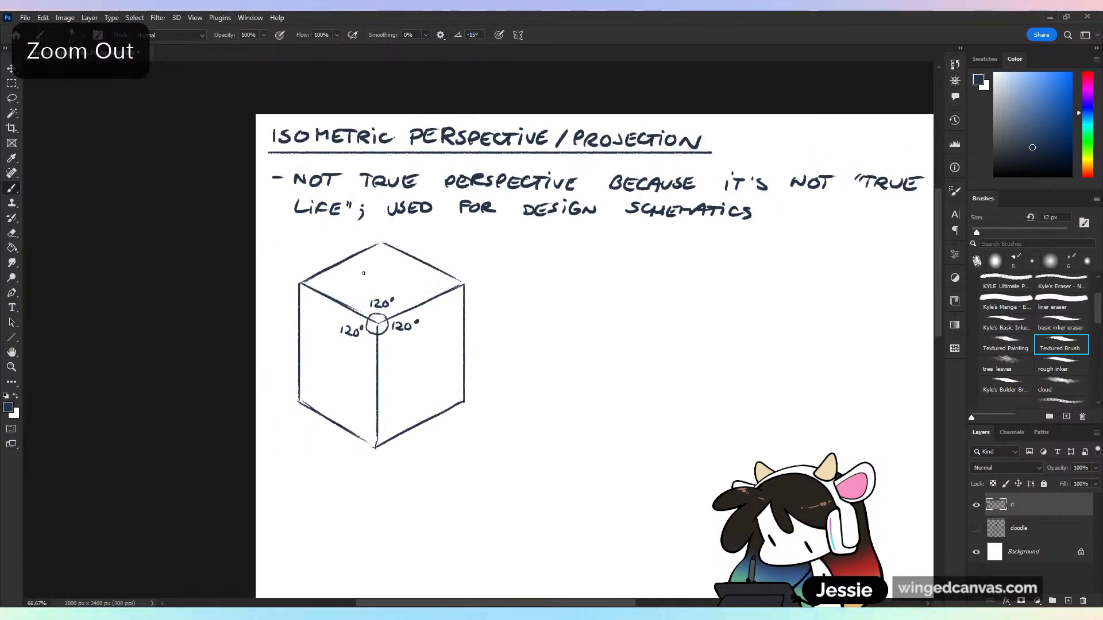
Mark the left and right corners of the top face with small arcs and label each angle 60°
key("ctrl+plus")
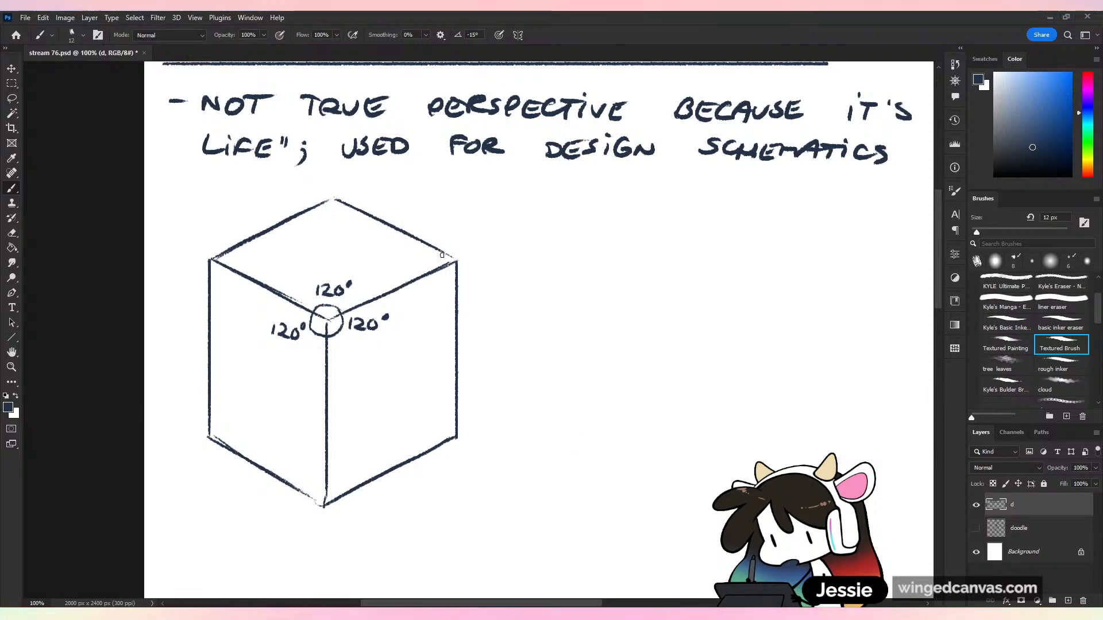
left_click_drag(442, 253, 440, 265)
key("ctrl+z")
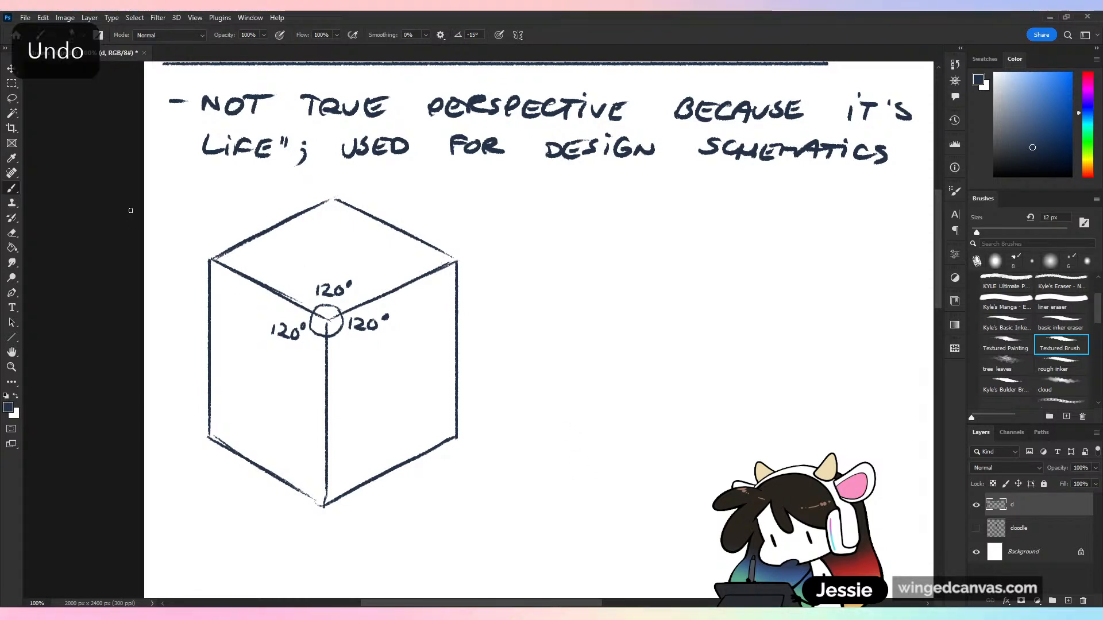
left_click_drag(443, 254, 441, 266)
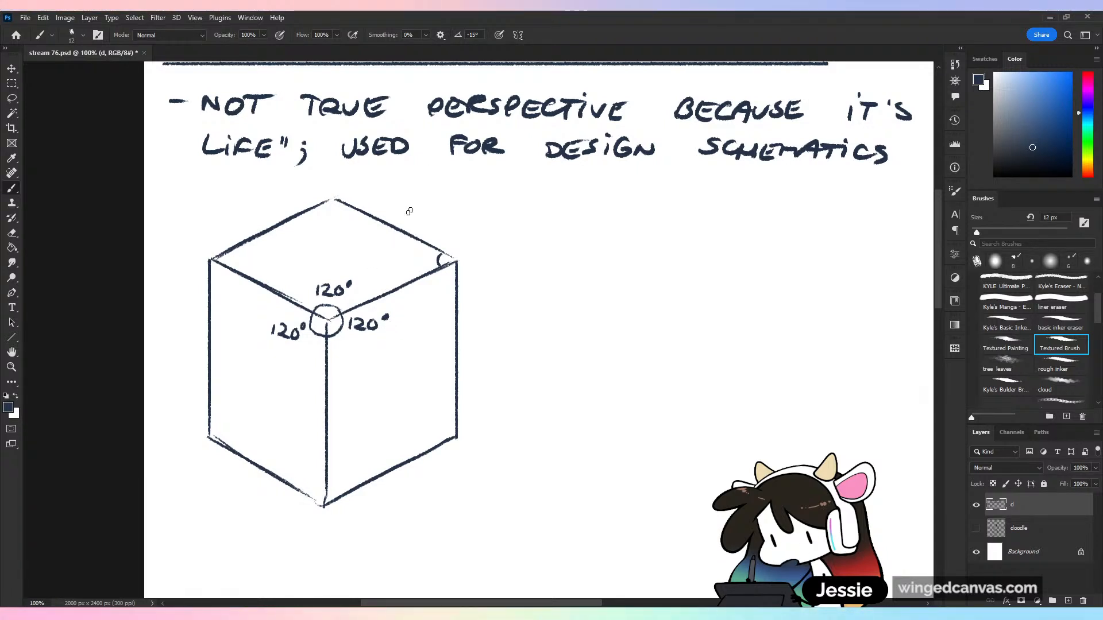
left_click_drag(426, 256, 428, 256)
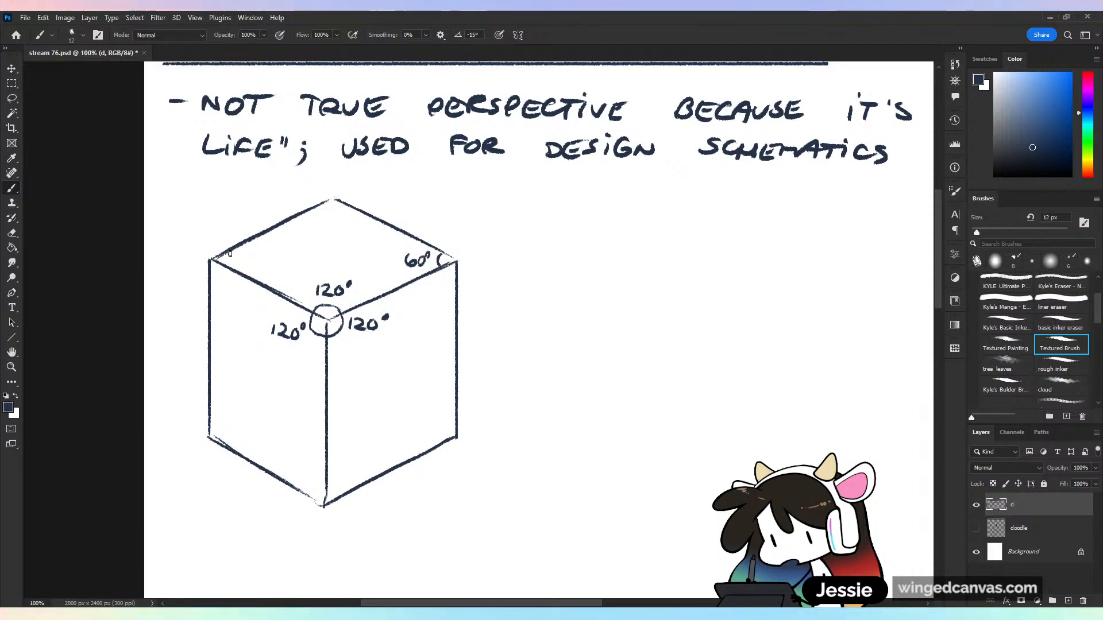
left_click_drag(231, 251, 229, 264)
mouse_move(242, 249)
left_mouse_down()
mouse_move(240, 259)
mouse_move(251, 253)
left_mouse_up()
left_click_drag(265, 248, 267, 250)
key("ctrl+minus")
key("ctrl+minus")
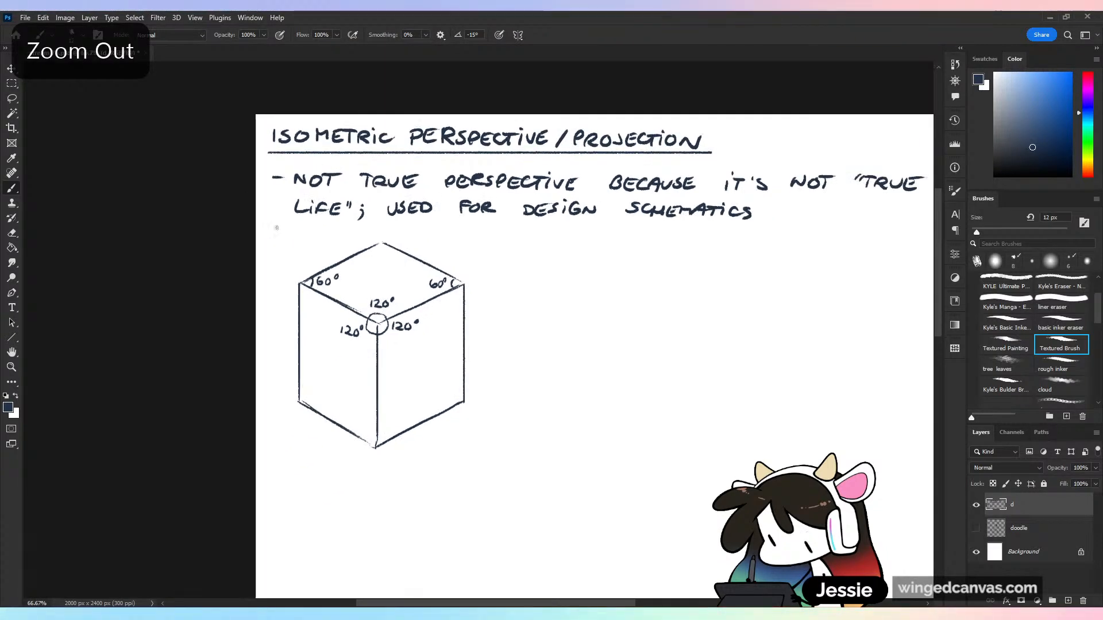
Mark the back corner of the top face with a small arc and label it 120°
key("ctrl+plus")
key("ctrl+plus")
mouse_move(321, 205)
left_mouse_down()
mouse_move(344, 204)
mouse_move(339, 221)
left_mouse_up()
left_click_drag(348, 219, 350, 220)
Switch the brush colour to a pinkish red and handwrite the subheading "- ISOMETRIC PROJECTION" to the right of the box
mouse_move(669, 339)
left_mouse_down()
mouse_move(556, 377)
mouse_move(541, 346)
left_mouse_up()
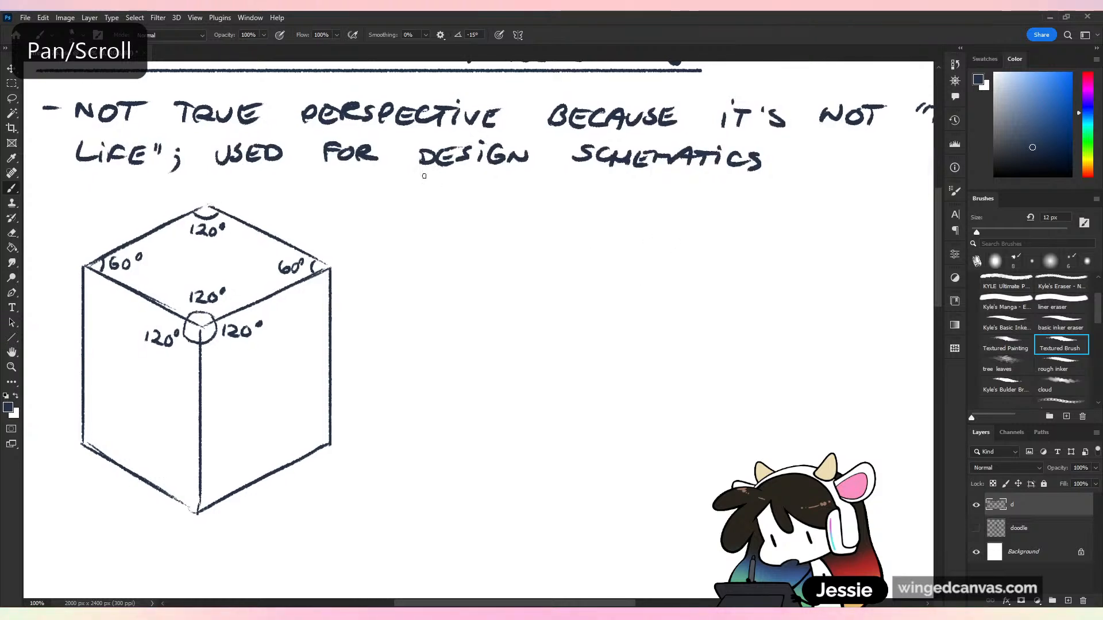
left_click(1088, 73)
left_click(1053, 84)
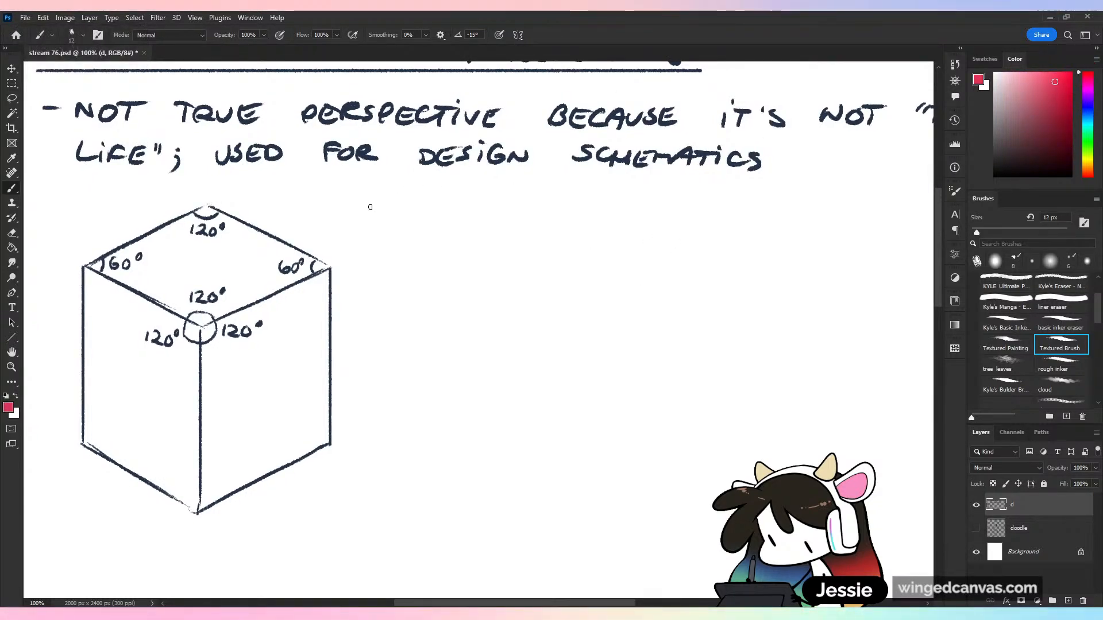
left_click_drag(369, 209, 383, 208)
mouse_move(399, 198)
left_mouse_down()
mouse_move(396, 216)
mouse_move(484, 201)
mouse_move(494, 217)
mouse_move(518, 201)
mouse_move(527, 214)
left_mouse_up()
mouse_move(535, 206)
left_mouse_down()
mouse_move(534, 223)
mouse_move(595, 223)
left_mouse_up()
mouse_move(595, 203)
left_mouse_down()
mouse_move(610, 213)
mouse_move(653, 208)
left_mouse_up()
mouse_move(669, 208)
left_mouse_down()
mouse_move(670, 223)
mouse_move(692, 212)
left_mouse_up()
left_click_drag(682, 205, 693, 203)
left_click_drag(710, 208, 718, 222)
left_click_drag(710, 207, 731, 204)
mouse_move(737, 208)
left_mouse_down()
mouse_move(736, 222)
mouse_move(755, 205)
mouse_move(789, 203)
left_mouse_up()
Return to the dark navy colour and handwrite an arrowed sub-note under the red subheading: "ALL ANGLES ARE KEPT AT"
left_click(984, 59)
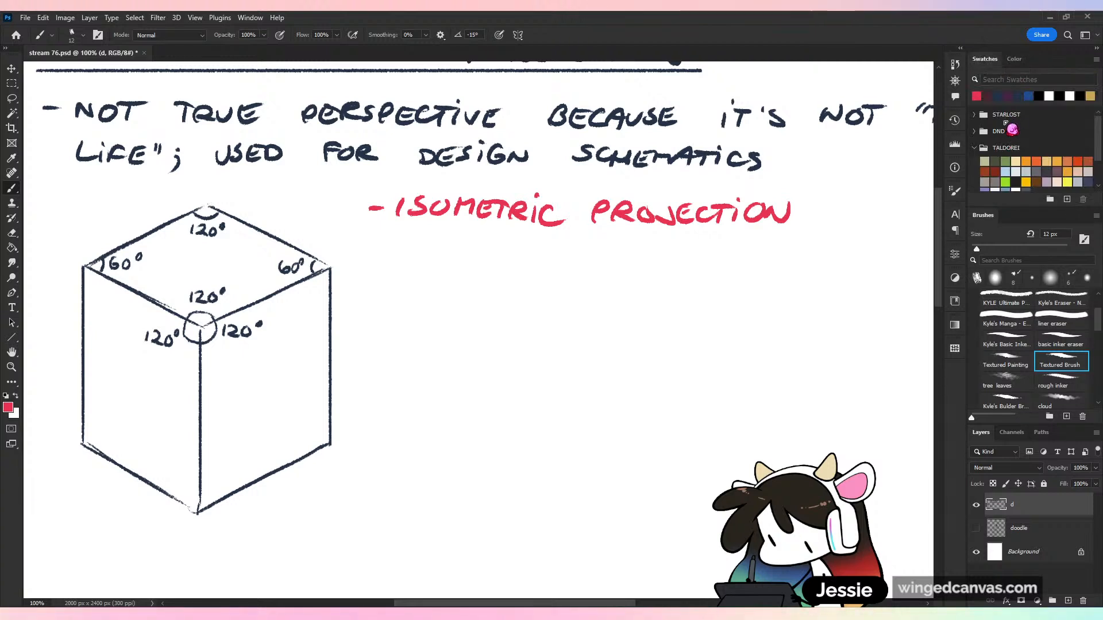
left_click(998, 96)
left_click_drag(399, 236, 409, 247)
left_click_drag(411, 240, 411, 252)
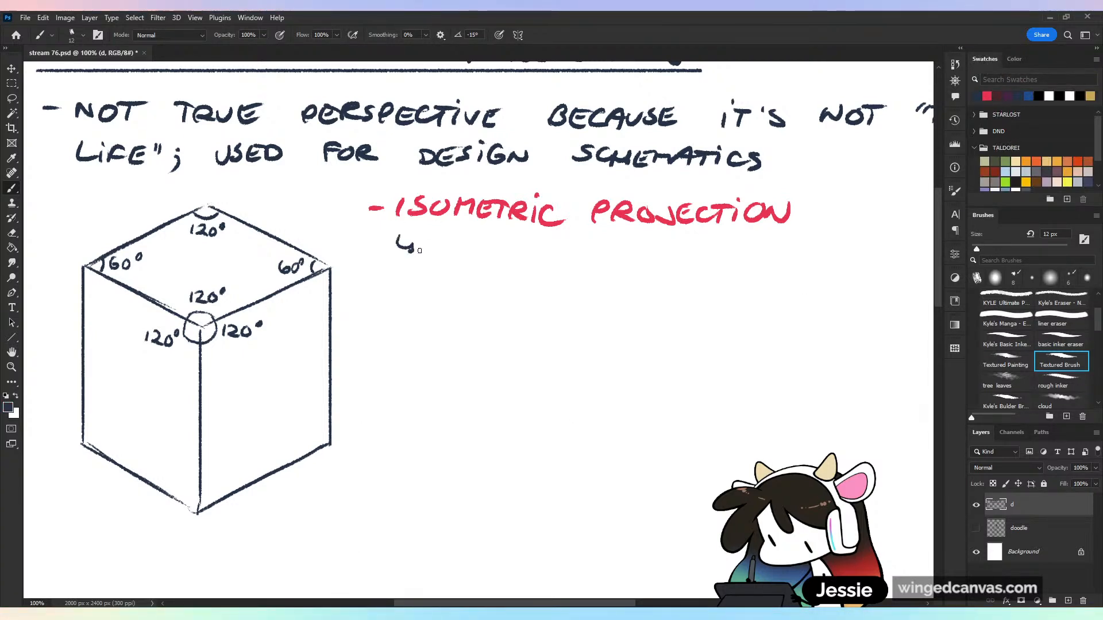
left_click_drag(436, 244, 446, 260)
left_click_drag(431, 253, 444, 252)
mouse_move(453, 241)
left_mouse_down()
mouse_move(463, 261)
mouse_move(529, 263)
mouse_move(547, 244)
mouse_move(588, 265)
left_mouse_up()
mouse_move(588, 256)
left_mouse_down()
mouse_move(605, 265)
mouse_move(665, 257)
left_mouse_up()
left_click_drag(672, 266, 740, 263)
mouse_move(757, 245)
left_mouse_down()
mouse_move(758, 263)
mouse_move(791, 254)
left_mouse_up()
mouse_move(798, 251)
left_mouse_down()
mouse_move(796, 263)
mouse_move(846, 271)
left_mouse_up()
key("ctrl+z")
mouse_move(845, 249)
left_mouse_down()
mouse_move(831, 268)
mouse_move(850, 268)
left_mouse_up()
mouse_move(861, 254)
left_mouse_down()
mouse_move(855, 270)
mouse_move(874, 254)
left_mouse_up()
Finish the first sub-note with the angle values "120°/60°"
left_click_drag(824, 303, 615, 317)
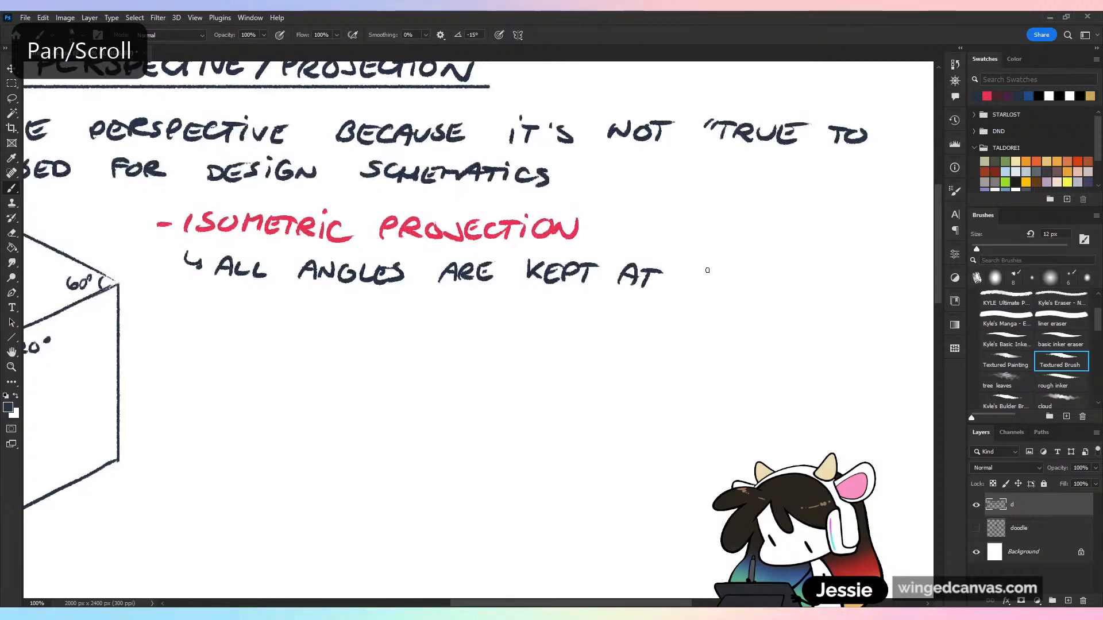
left_click_drag(709, 265, 704, 285)
mouse_move(713, 269)
left_mouse_down()
mouse_move(728, 283)
mouse_move(738, 267)
left_mouse_up()
left_click_drag(753, 266, 756, 297)
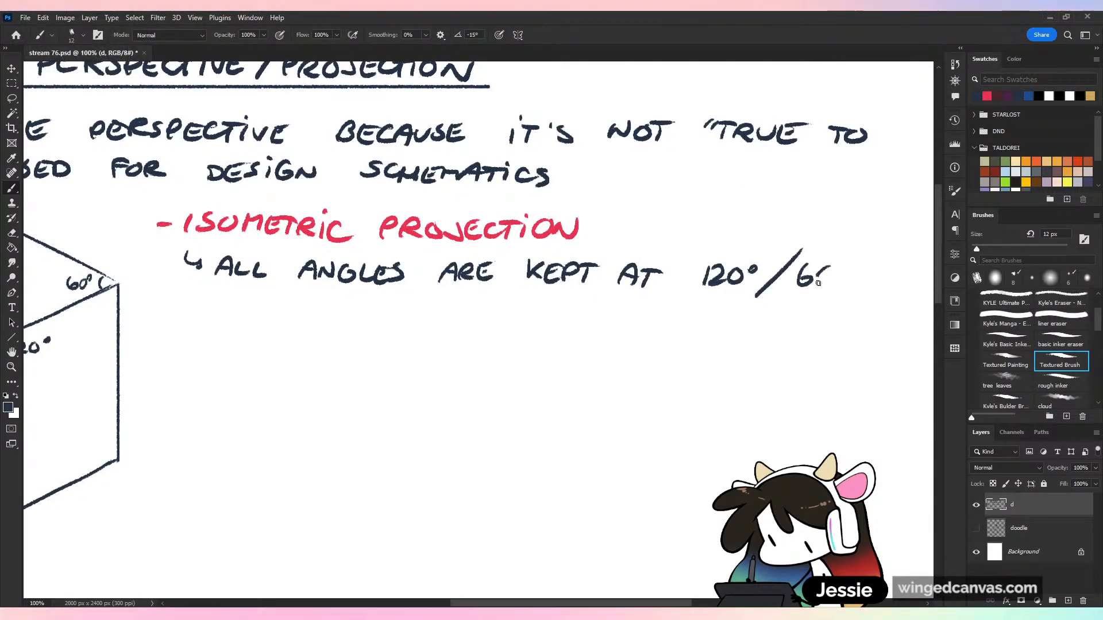
key("ctrl+minus")
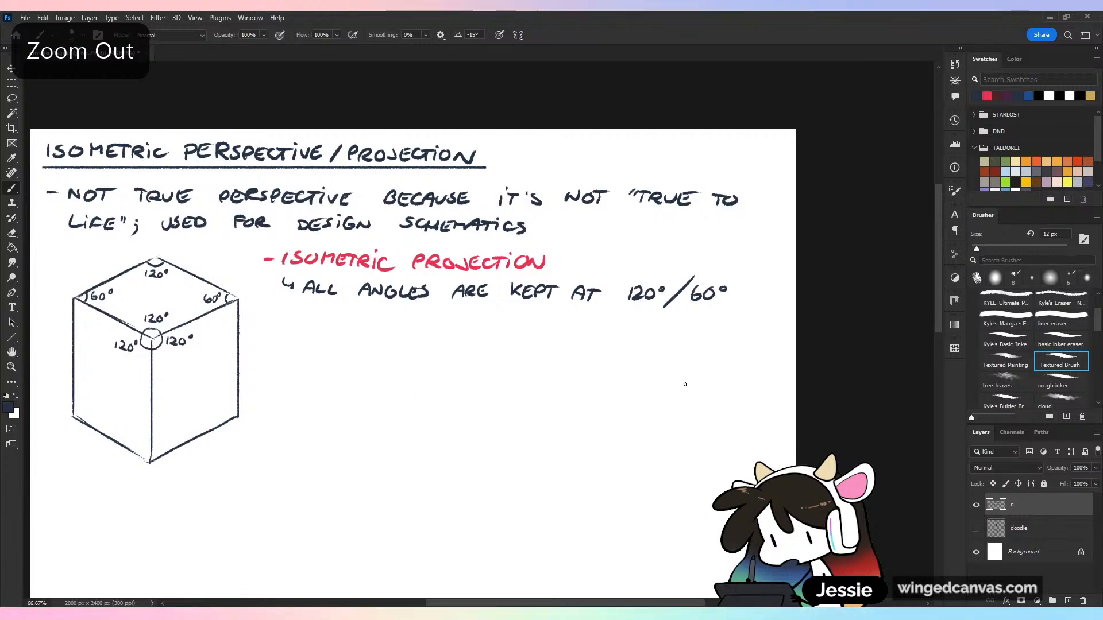
Handwrite a second arrowed sub-note below the first: "REMAINS IN A "LOCKED ANGLE""
key("ctrl+plus")
left_click_drag(572, 409, 612, 372)
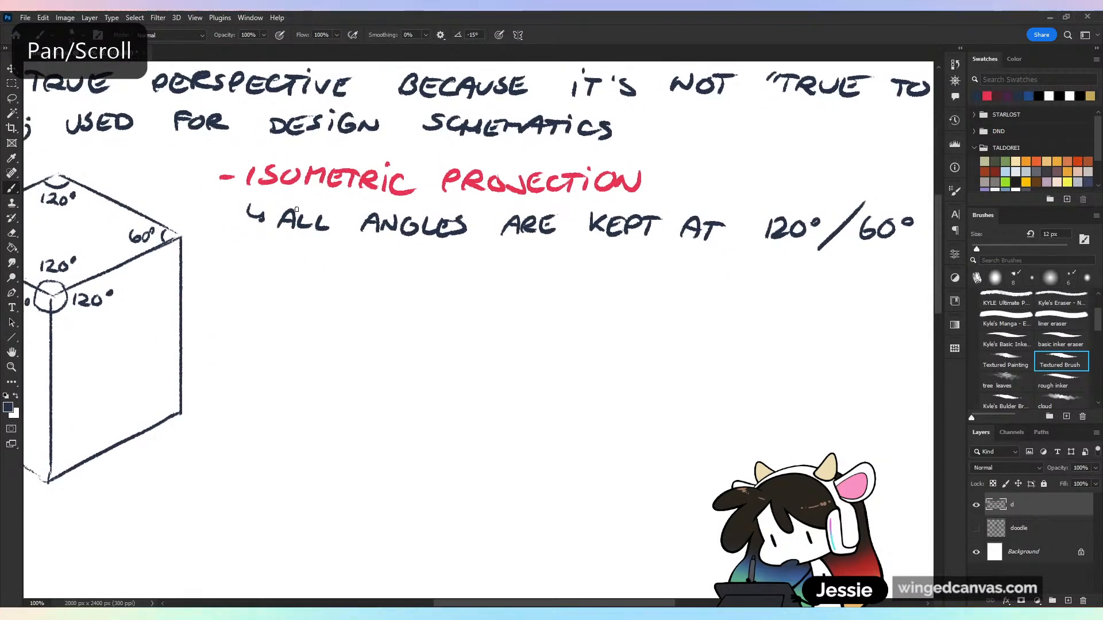
left_click_drag(246, 251, 263, 269)
key("ctrl+z")
mouse_move(288, 260)
left_mouse_down()
mouse_move(282, 270)
mouse_move(331, 265)
mouse_move(298, 276)
left_mouse_up()
key("ctrl+z")
key("ctrl+z")
key("ctrl+z")
key("ctrl+z")
mouse_move(310, 260)
left_mouse_down()
mouse_move(304, 277)
mouse_move(360, 278)
left_mouse_up()
mouse_move(364, 276)
left_mouse_down()
mouse_move(446, 260)
mouse_move(516, 279)
left_mouse_up()
left_click_drag(501, 273, 566, 266)
left_click_drag(571, 259, 608, 279)
mouse_move(620, 264)
left_mouse_down()
mouse_move(647, 280)
mouse_move(701, 285)
mouse_move(746, 263)
left_mouse_up()
left_click_drag(740, 276, 771, 264)
mouse_move(790, 267)
left_mouse_down()
mouse_move(782, 275)
mouse_move(825, 286)
left_mouse_up()
mouse_move(814, 278)
left_mouse_down()
mouse_move(874, 278)
mouse_move(750, 268)
mouse_move(785, 258)
mouse_move(798, 270)
left_mouse_up()
Try continuing the second sub-note with "WILL NOT" and undo that wording
left_click_drag(807, 257, 838, 271)
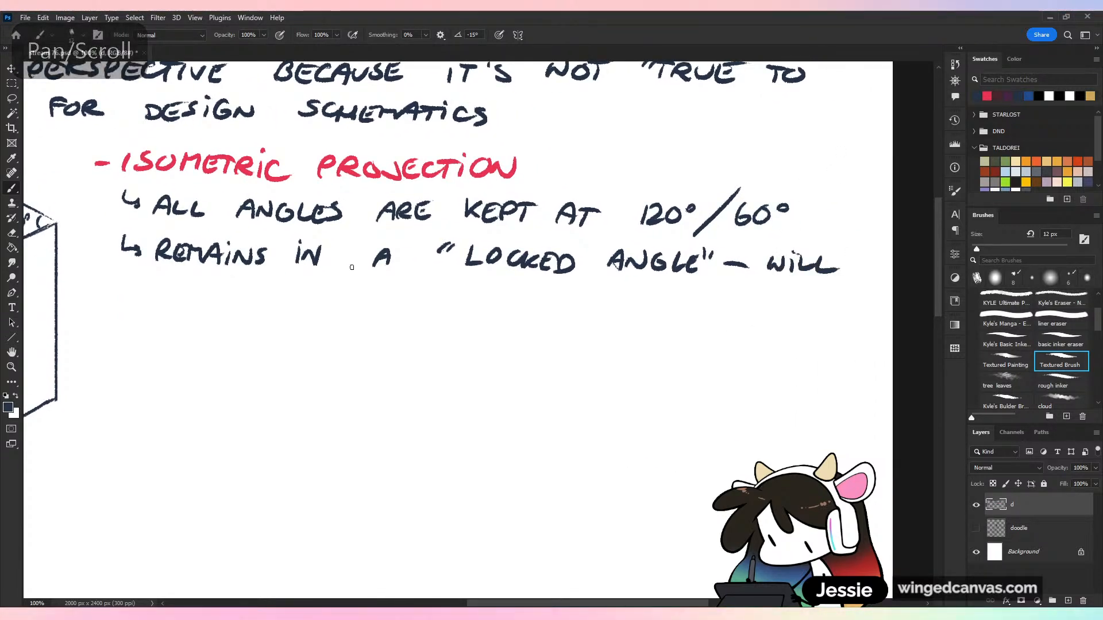
mouse_move(160, 276)
left_mouse_down()
mouse_move(156, 290)
mouse_move(185, 282)
left_mouse_up()
mouse_move(198, 280)
left_mouse_down()
mouse_move(199, 296)
mouse_move(215, 279)
left_mouse_up()
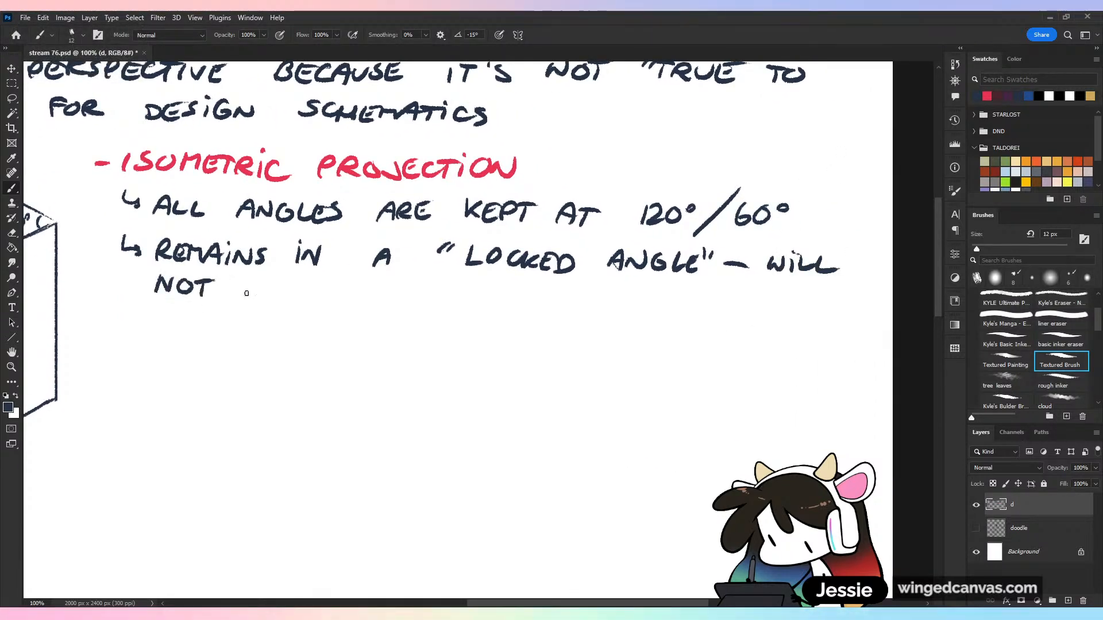
key("ctrl+z")
key("ctrl+z")
key("ctrl+z")
key("ctrl+z")
key("ctrl+z")
key("ctrl+z")
key("ctrl+z")
key("ctrl+z")
key("ctrl+z")
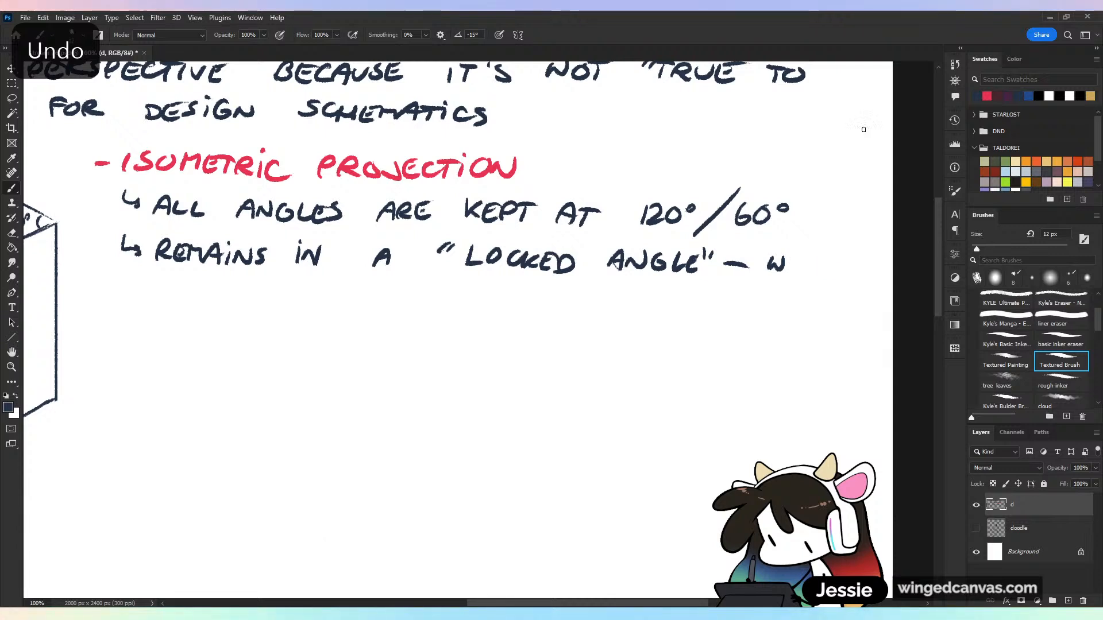
Complete the second sub-note with "- NO VANISHING POINTS", continuing onto a new line
left_click_drag(752, 268, 785, 254)
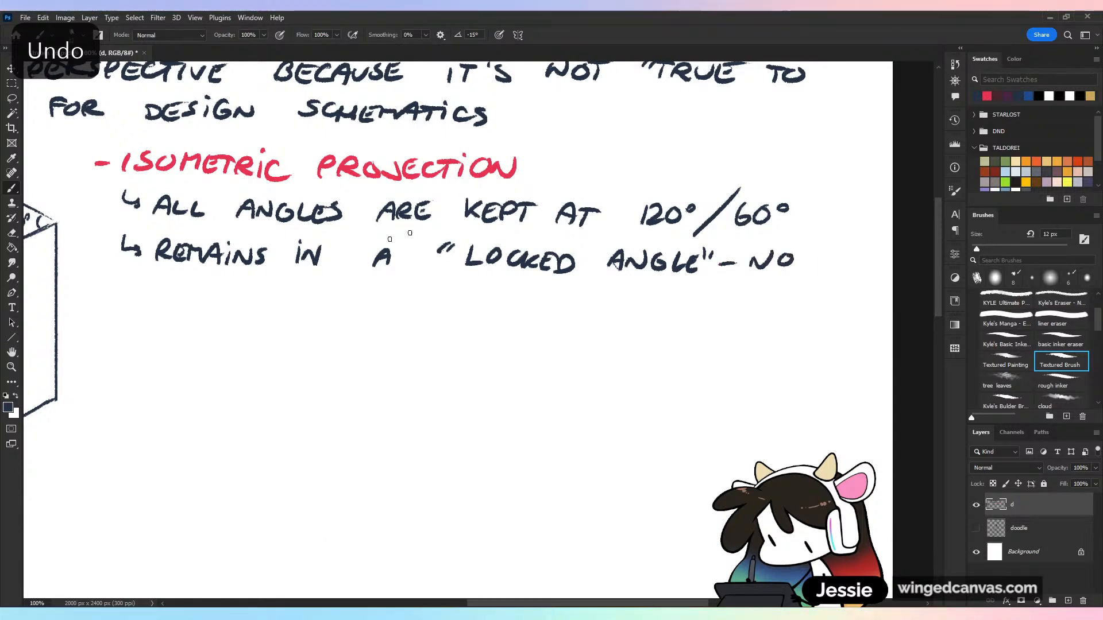
left_click_drag(154, 286, 183, 302)
mouse_move(188, 303)
left_mouse_down()
mouse_move(204, 286)
mouse_move(232, 303)
left_mouse_up()
left_click_drag(233, 296, 253, 294)
left_click_drag(253, 286, 260, 304)
mouse_move(266, 303)
left_mouse_down()
mouse_move(281, 287)
mouse_move(334, 300)
left_mouse_up()
left_click_drag(352, 293, 350, 294)
mouse_move(364, 296)
left_mouse_down()
mouse_move(365, 306)
mouse_move(407, 287)
left_mouse_up()
left_click_drag(400, 290, 401, 308)
left_click_drag(418, 286, 409, 305)
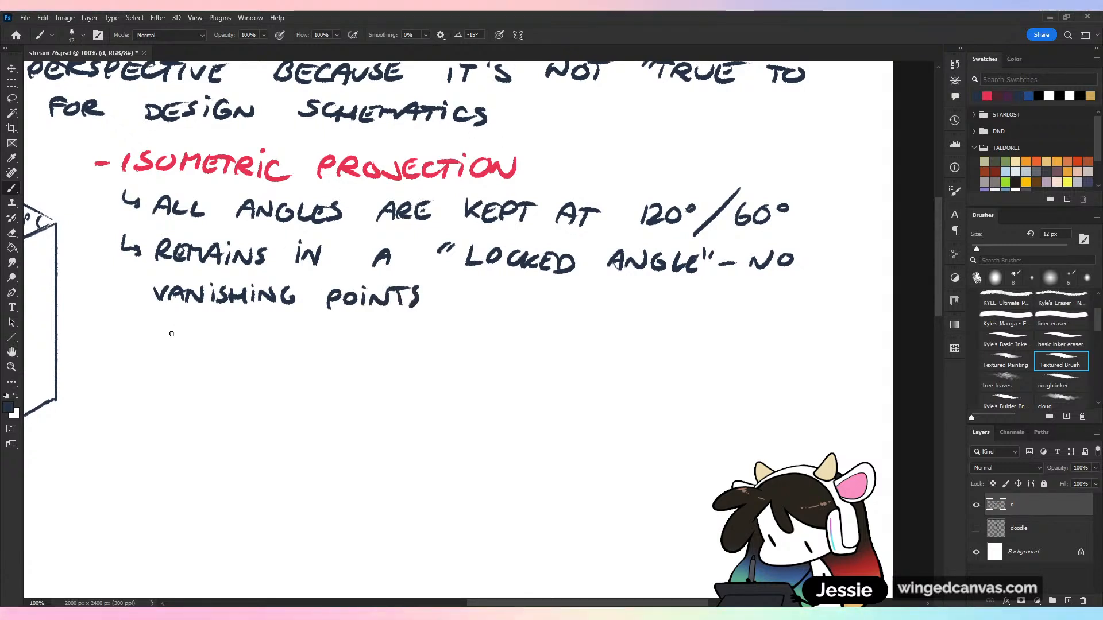
Handwrite the nested point "> ALL PARALLEL" below the vanishing points line, correcting the spelling of the last word's ending
mouse_move(162, 324)
left_mouse_down()
mouse_move(161, 336)
mouse_move(187, 338)
left_mouse_up()
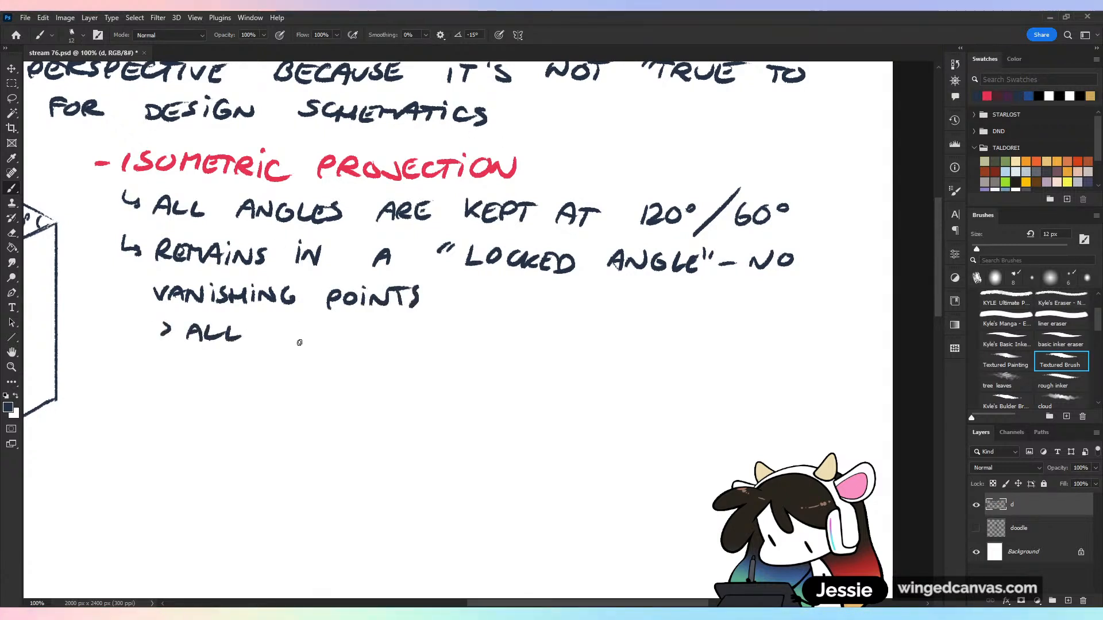
left_click_drag(297, 343, 307, 333)
left_click_drag(310, 343, 435, 345)
left_click_drag(439, 329, 448, 345)
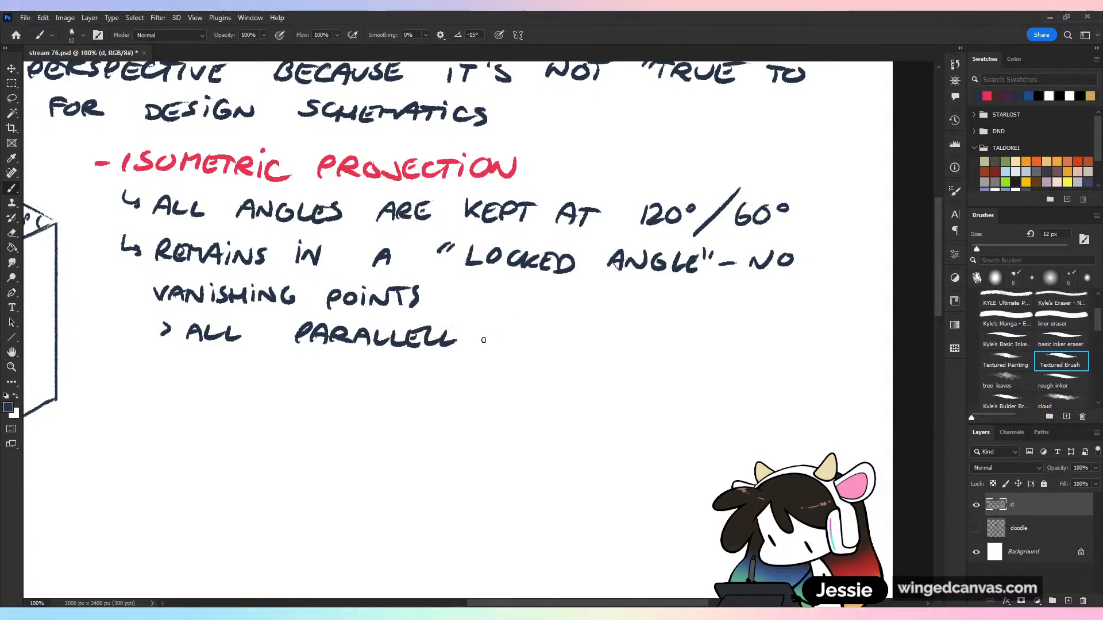
key("ctrl+z")
key("ctrl+z")
key("ctrl+z")
key("ctrl+z")
key("ctrl+z")
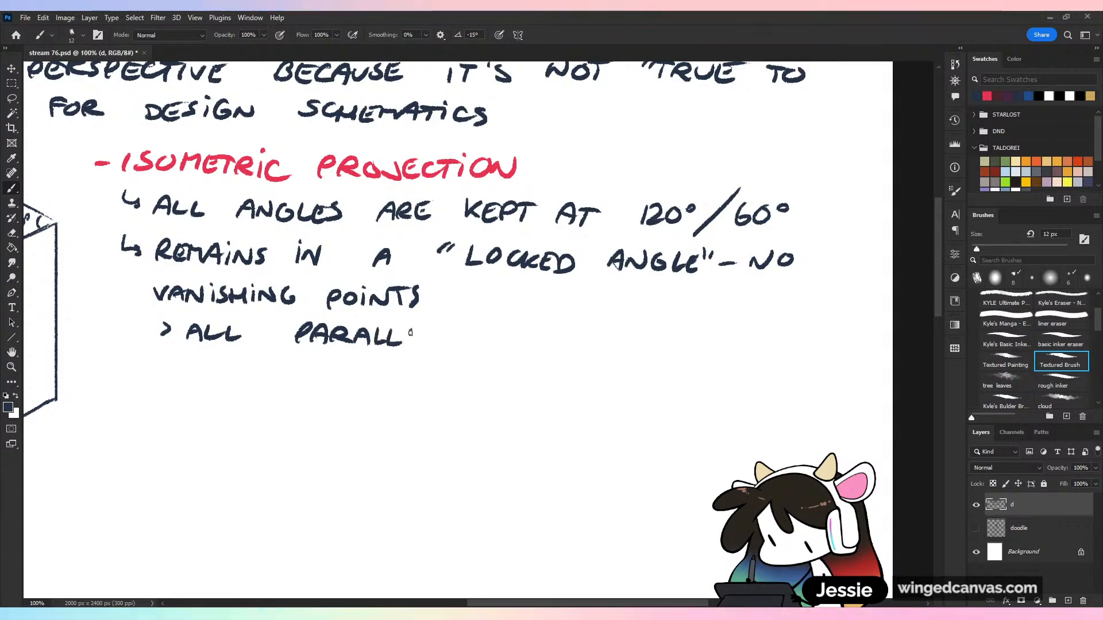
mouse_move(411, 327)
left_mouse_down()
mouse_move(424, 347)
mouse_move(455, 347)
left_mouse_up()
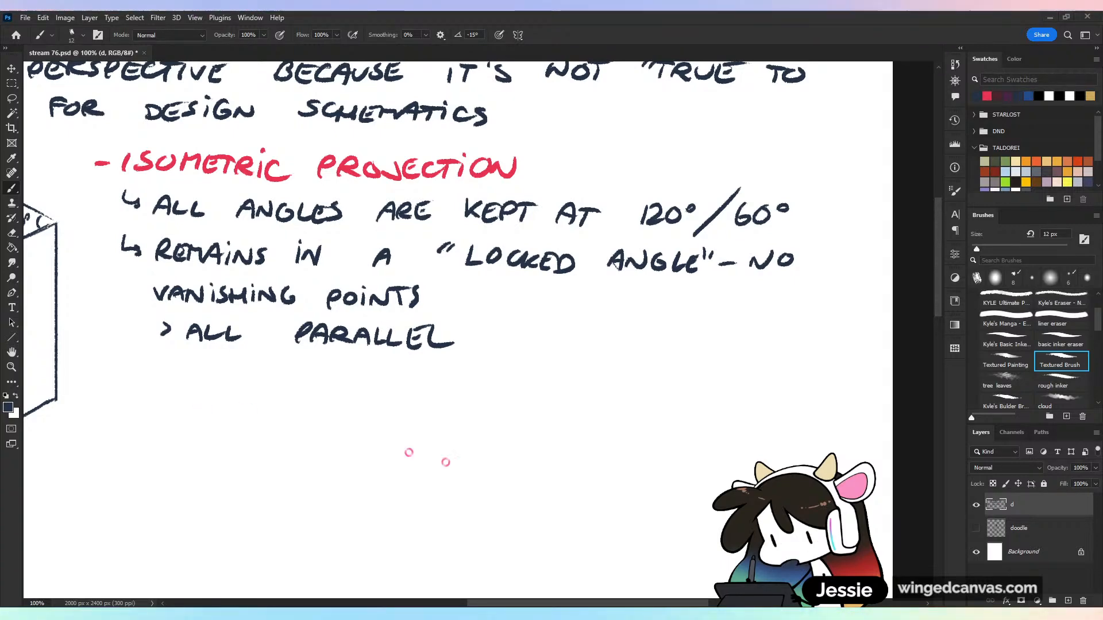
Rework the stem of the P in "PARALLEL" and add the word "LINES" after it
key("ctrl+minus")
key("ctrl+plus")
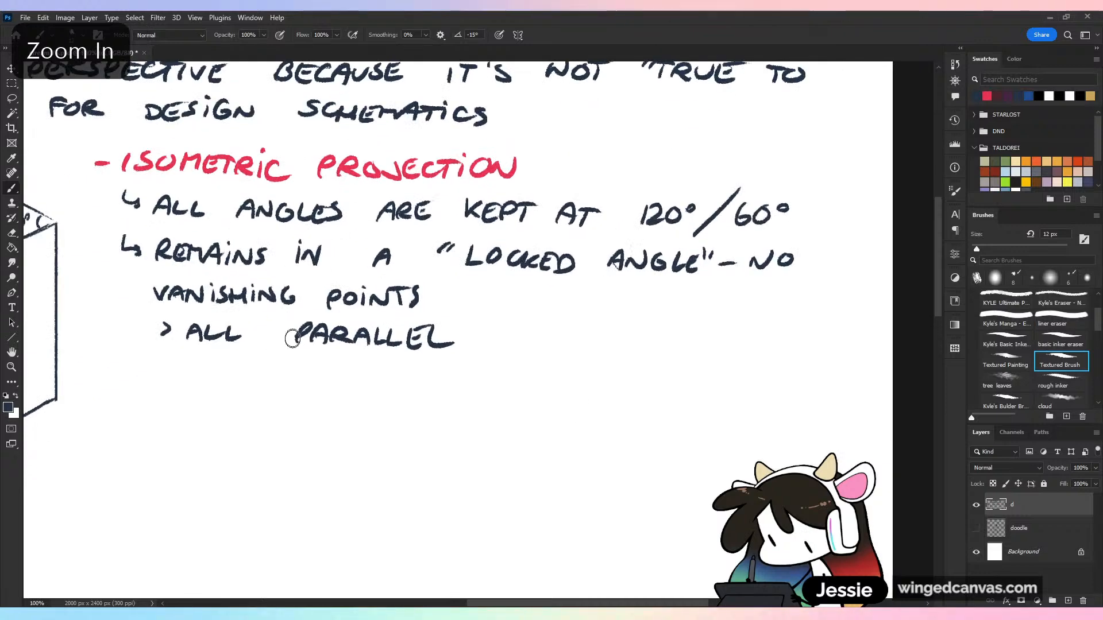
mouse_move(291, 337)
left_mouse_down()
mouse_move(311, 322)
mouse_move(317, 349)
mouse_move(290, 344)
left_mouse_up()
left_click_drag(291, 323, 292, 335)
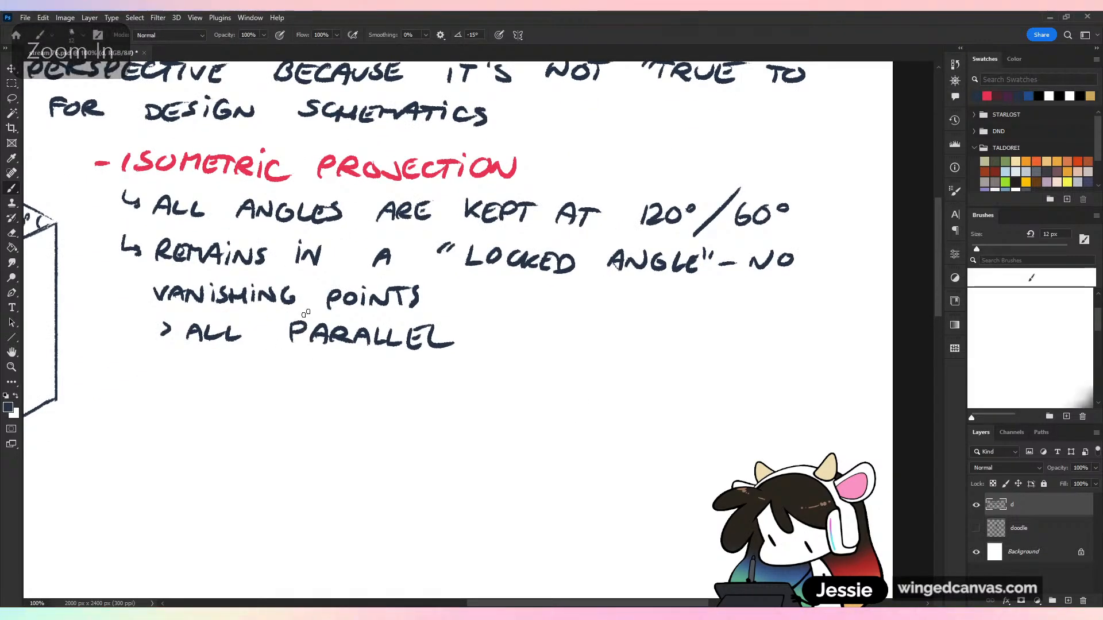
left_click_drag(480, 331, 503, 345)
mouse_move(510, 345)
left_mouse_down()
mouse_move(523, 332)
mouse_move(379, 313)
mouse_move(296, 357)
mouse_move(477, 315)
left_mouse_up()
Lasso the words "PARALLEL LINES", shift them slightly closer to "ALL", and return to the brush
key("l")
key("v")
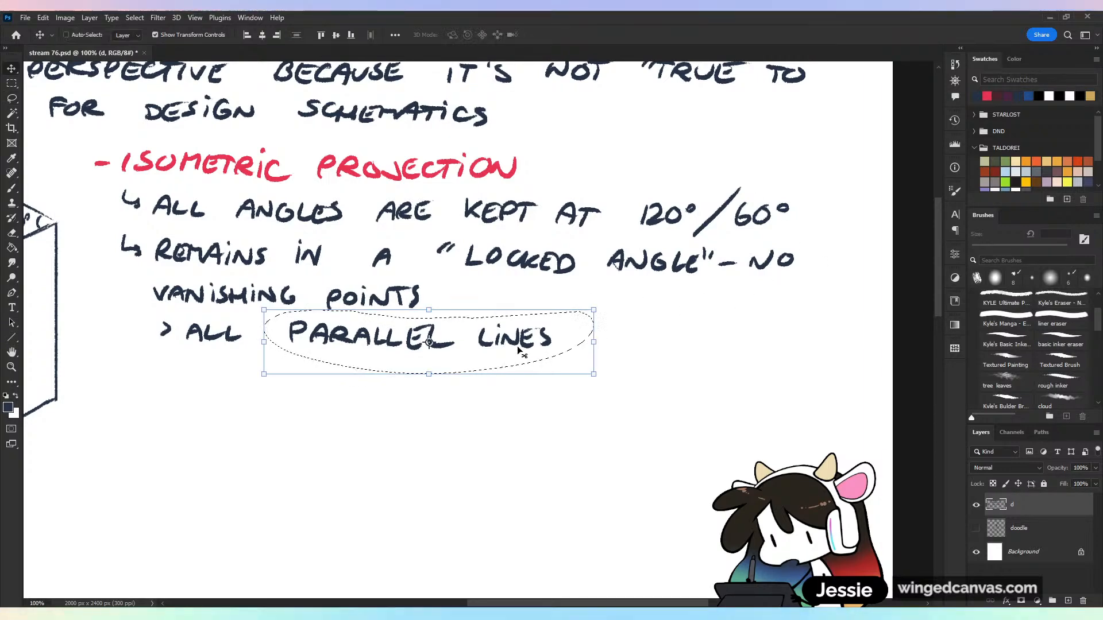
mouse_move(526, 344)
left_mouse_down()
mouse_move(507, 347)
mouse_move(514, 340)
left_mouse_up()
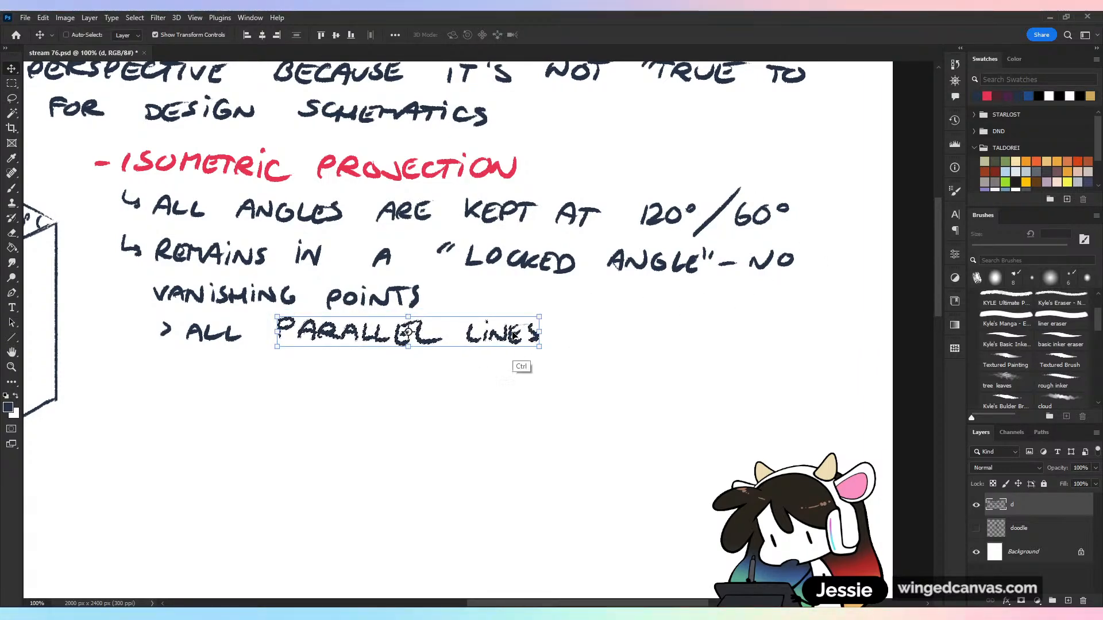
key("ctrl+d")
key("b")
Try a touch-up stroke at the right corner of the box's top face and undo it
key("ctrl+minus")
left_click_drag(395, 397, 731, 394)
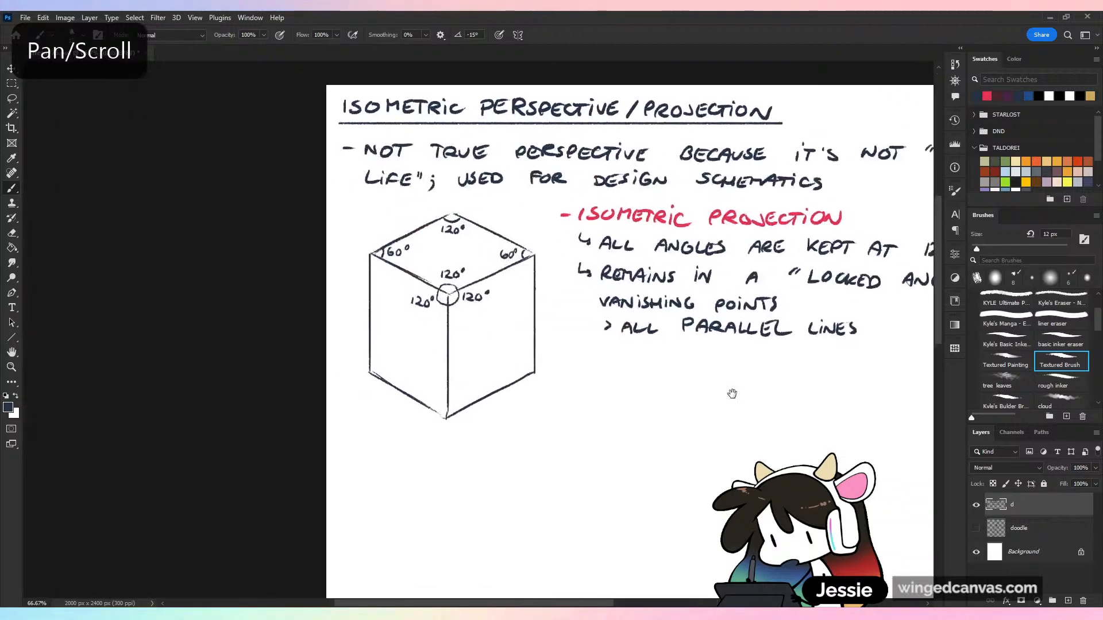
key("ctrl+plus")
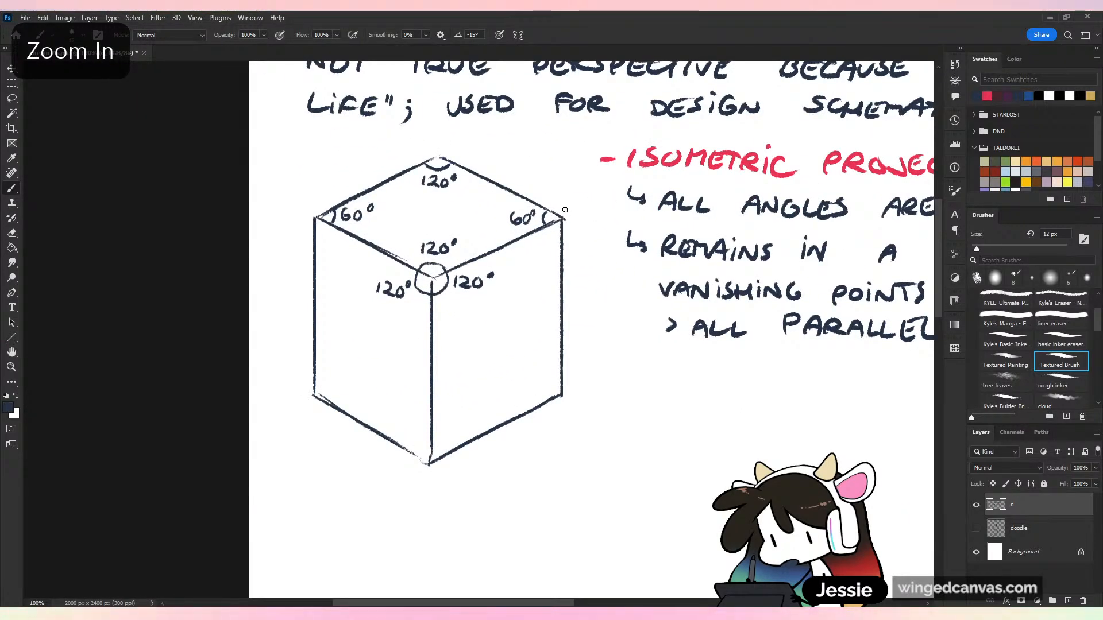
left_click_drag(563, 210, 555, 229)
key("ctrl+z")
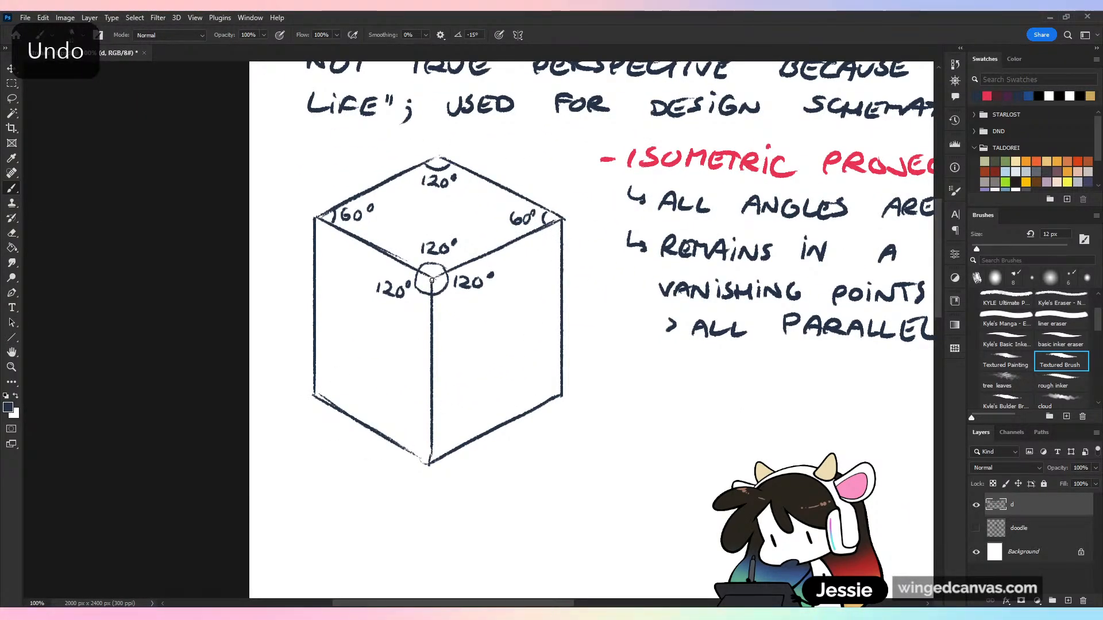
key("ctrl+minus")
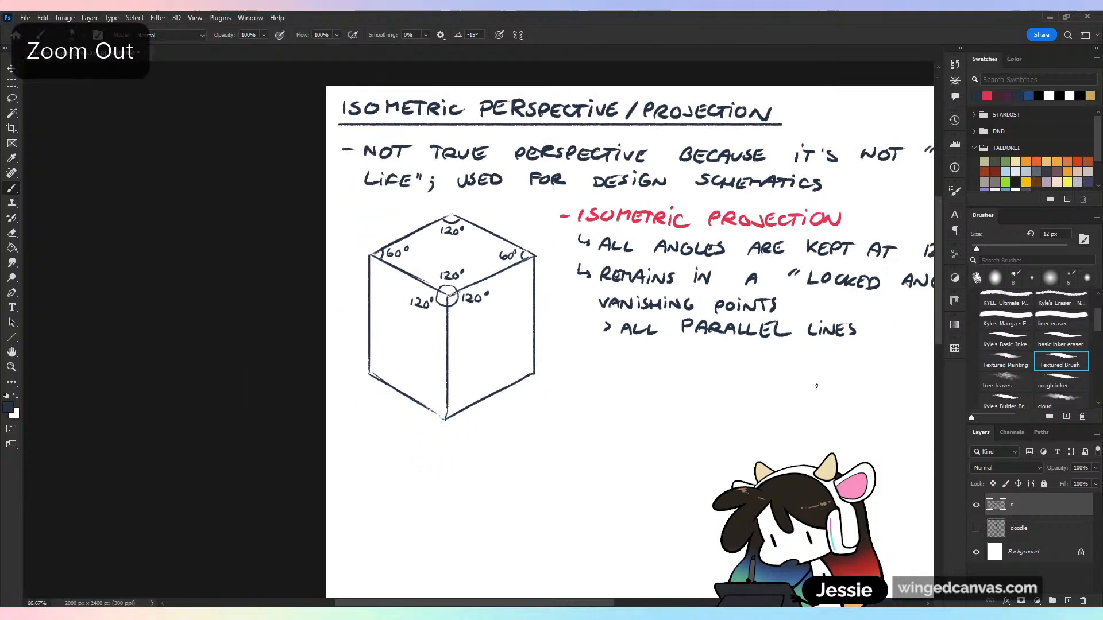
Temporarily underline the "LOCKED ANGLE" line, "VANISHING POINTS" and "TRUE TO" in the notes, undoing each underline
left_click_drag(813, 387, 644, 433)
left_click_drag(431, 301, 862, 307)
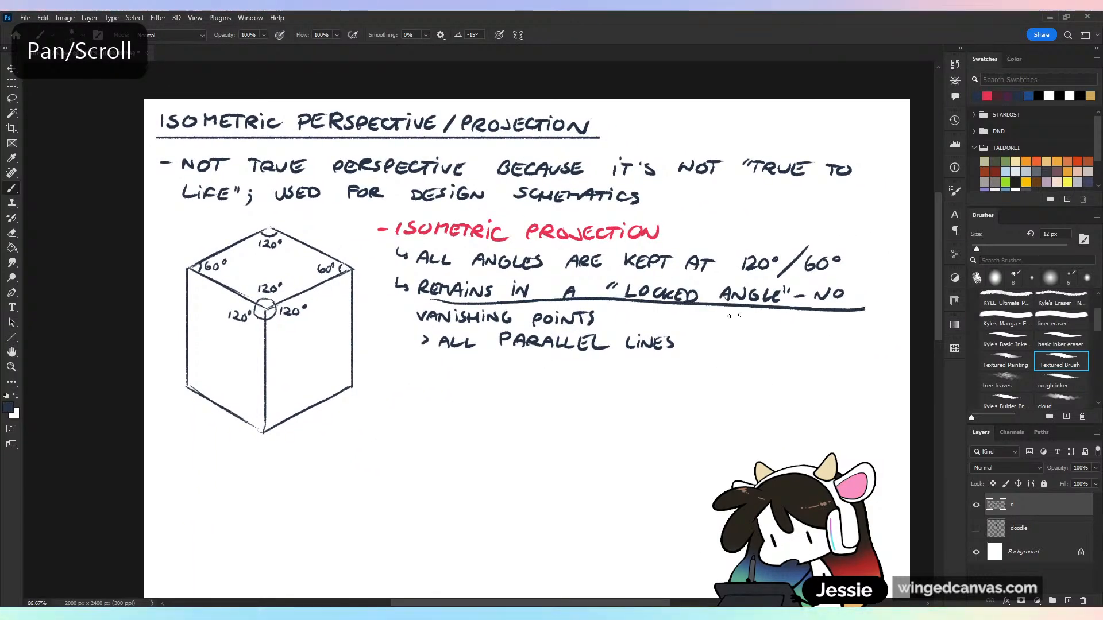
key("ctrl+z")
left_click_drag(419, 323, 637, 326)
key("ctrl+z")
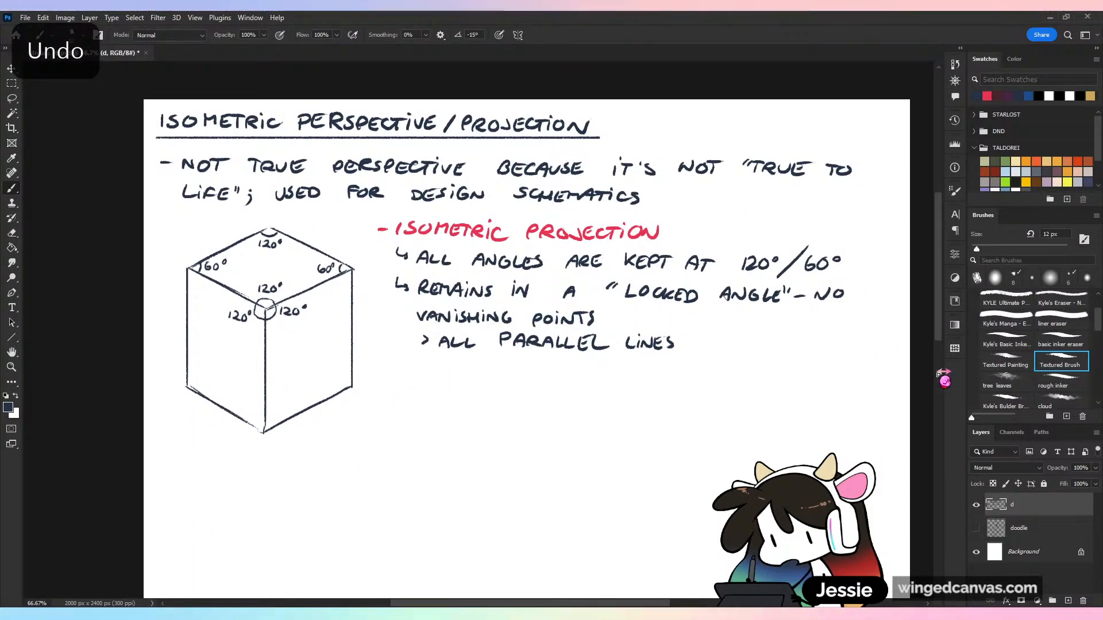
left_click_drag(745, 179, 827, 182)
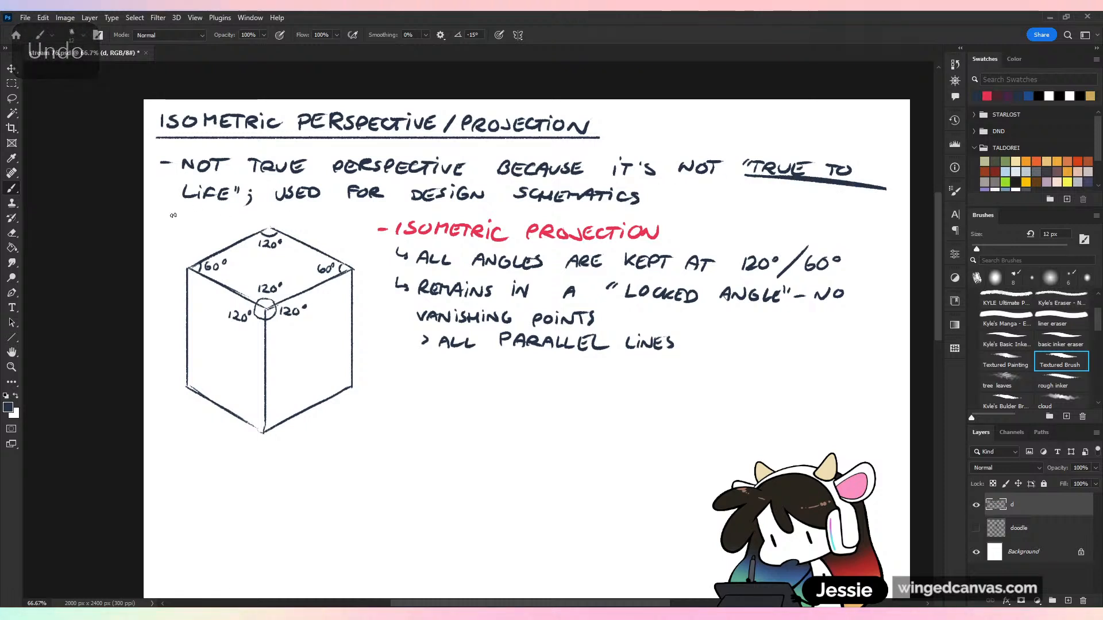
key("ctrl+z")
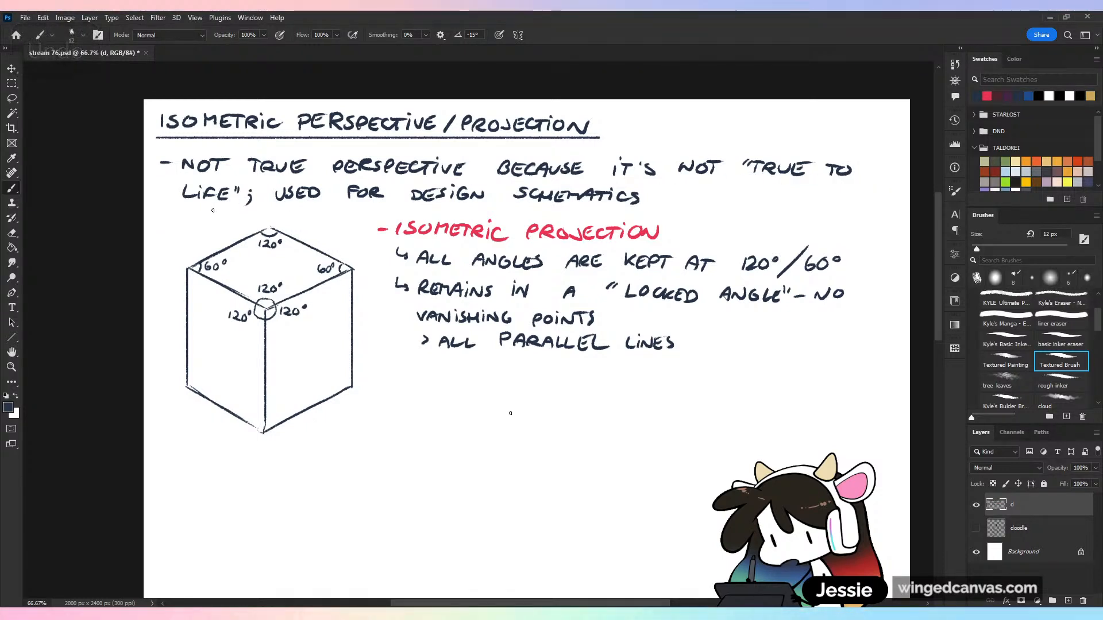
Draw a straight horizontal horizon line below the notes with a short vanishing point tick near each end
left_click_drag(403, 422, 840, 422)
left_click_drag(448, 418, 446, 430)
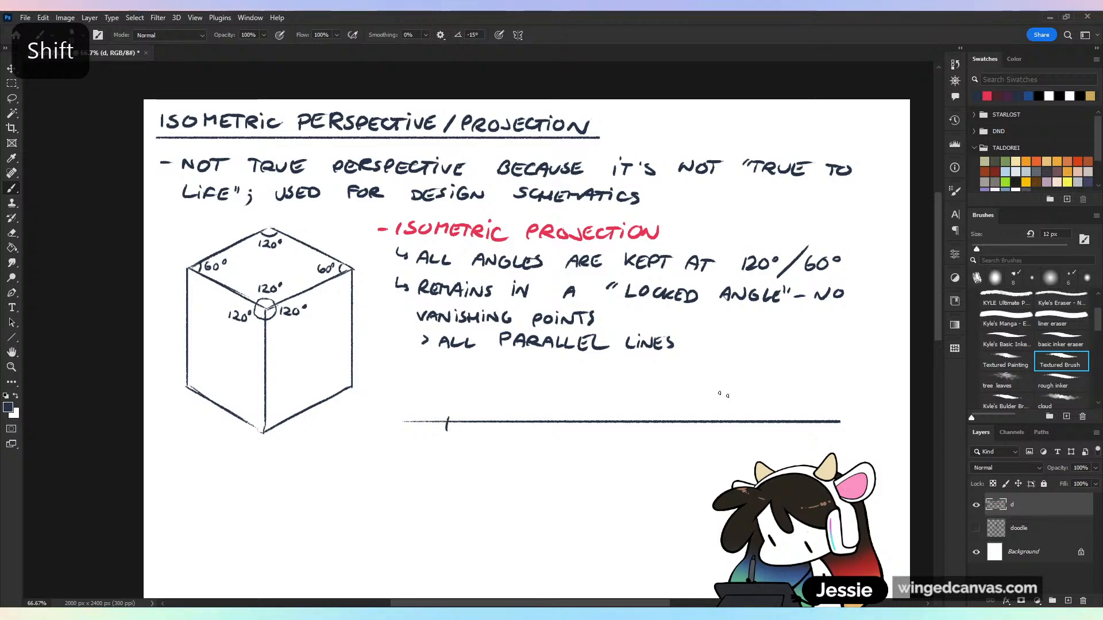
left_click_drag(795, 418, 794, 428)
Sketch a two-point perspective box below the horizon, with its edges converging on both vanishing points and vertical corner lines
mouse_move(448, 423)
left_mouse_down()
mouse_move(656, 509)
mouse_move(551, 444)
left_mouse_up()
left_click_drag(619, 460, 673, 475)
mouse_move(794, 422)
left_mouse_down()
mouse_move(545, 475)
mouse_move(624, 495)
left_mouse_up()
mouse_move(564, 476)
left_mouse_down()
mouse_move(602, 501)
mouse_move(570, 545)
left_mouse_up()
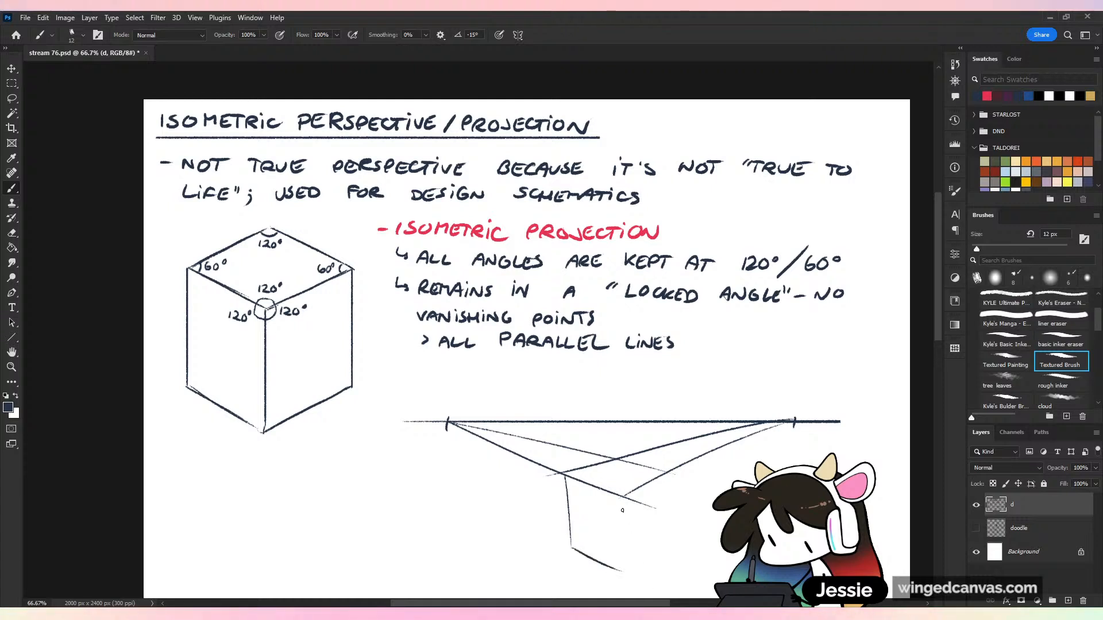
key("ctrl+z")
mouse_move(448, 422)
left_mouse_down()
mouse_move(643, 594)
mouse_move(794, 422)
left_mouse_up()
left_click_drag(624, 496, 626, 587)
left_click_drag(668, 474, 667, 531)
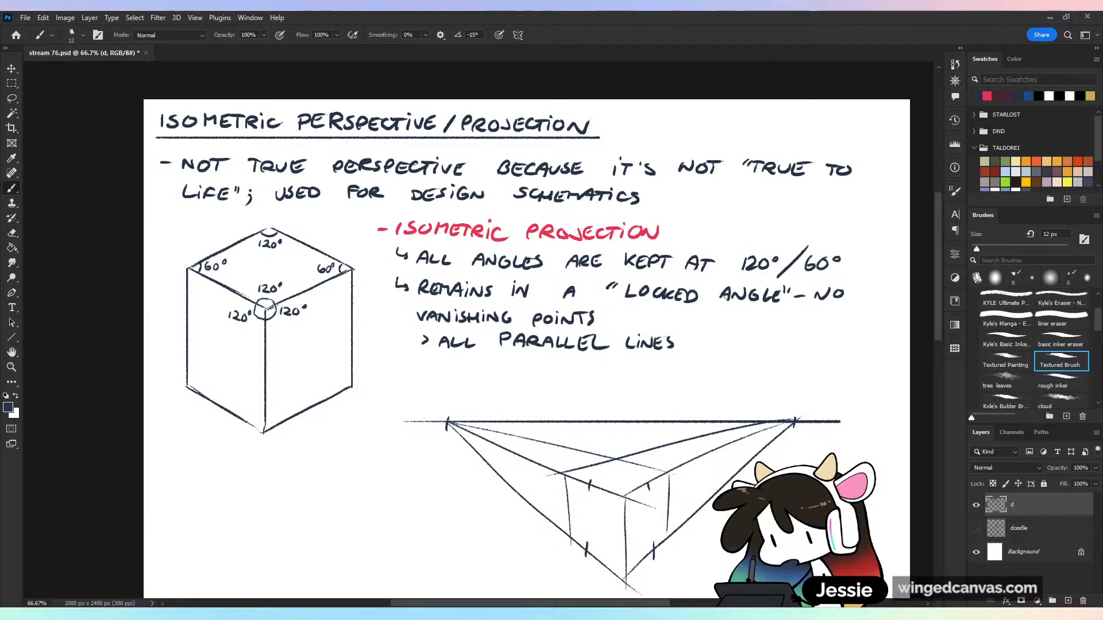
Undo the tick marks on the perspective box's edges, and try circling both vanishing points before undoing the circles
key("ctrl+z")
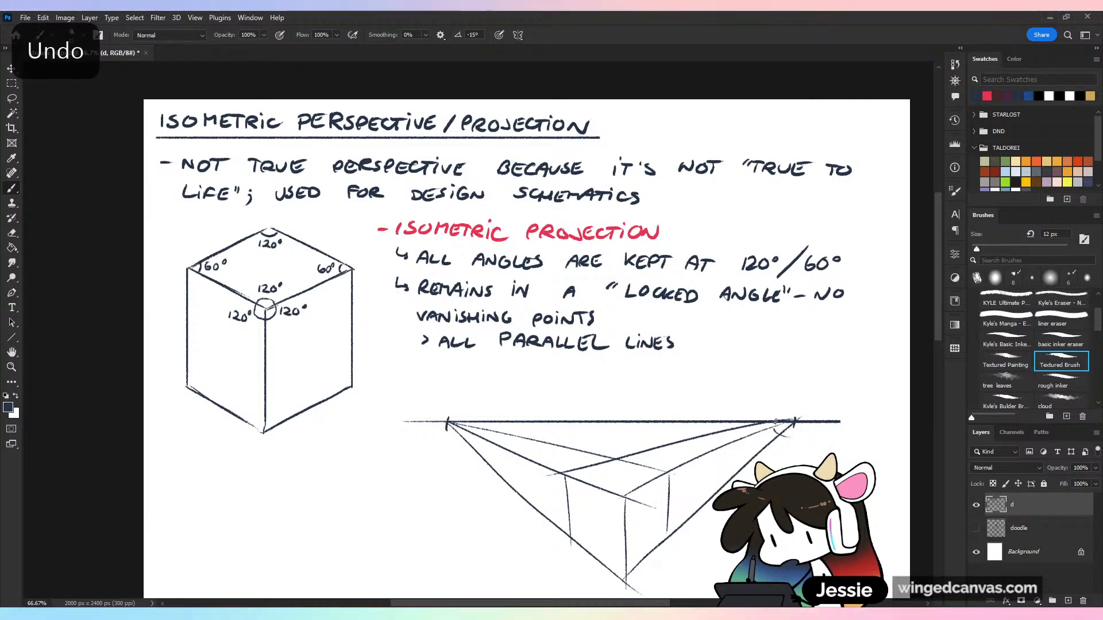
left_click_drag(776, 422, 777, 430)
key("ctrl+z")
left_click_drag(457, 438, 458, 439)
left_click_drag(791, 412, 793, 410)
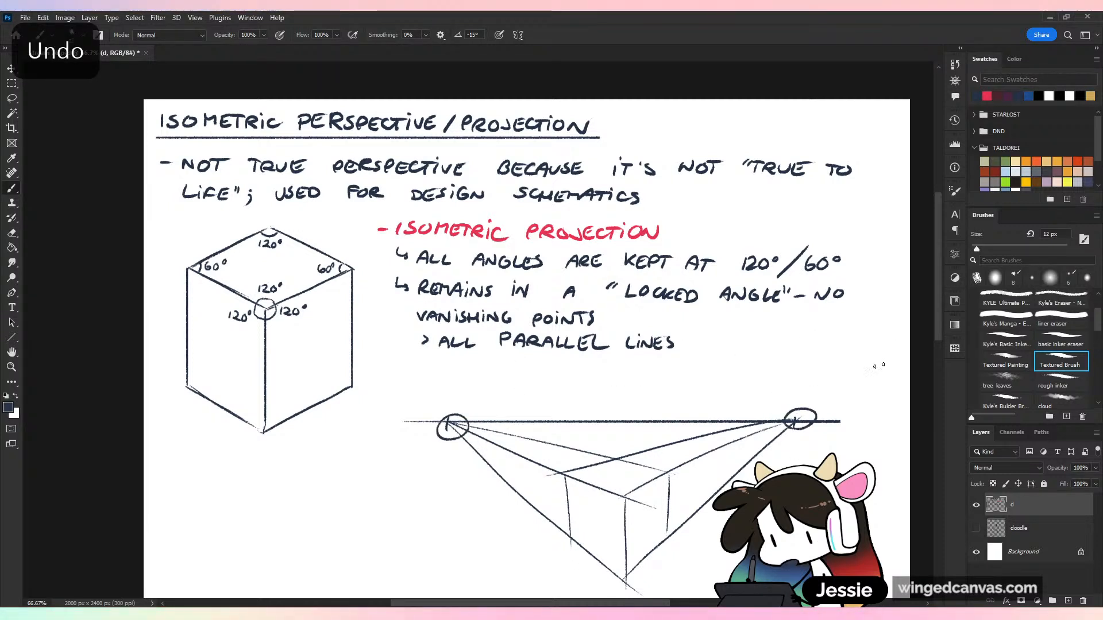
key("ctrl+z")
key("ctrl+z")
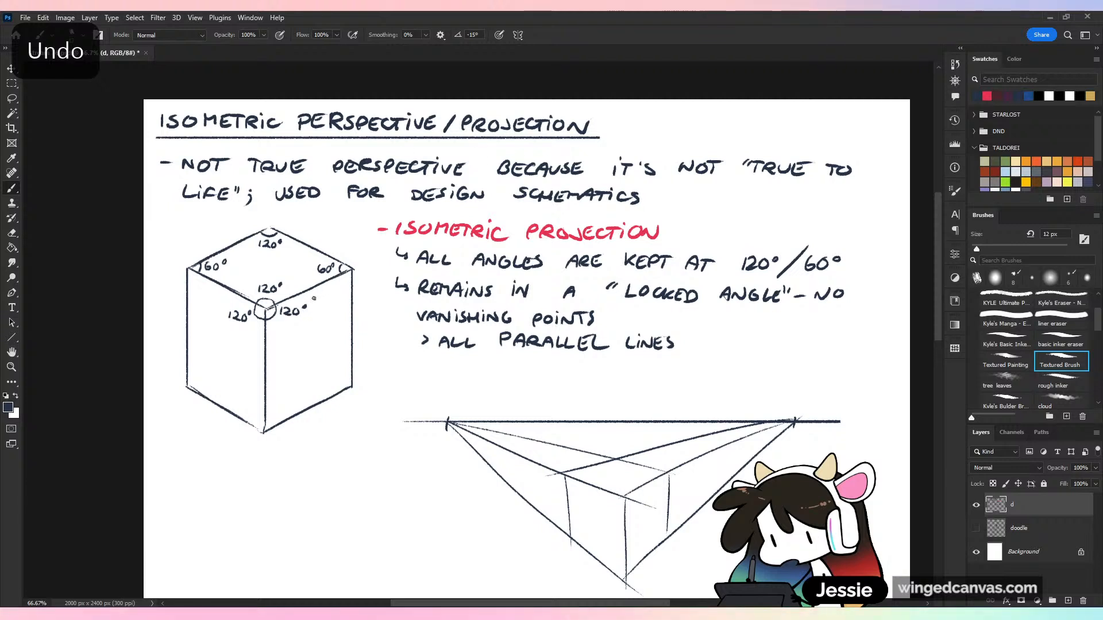
Try short tick marks across each set of parallel sloping edges on the isometric box, undoing each set
left_click_drag(308, 281, 309, 297)
left_click_drag(236, 235, 236, 252)
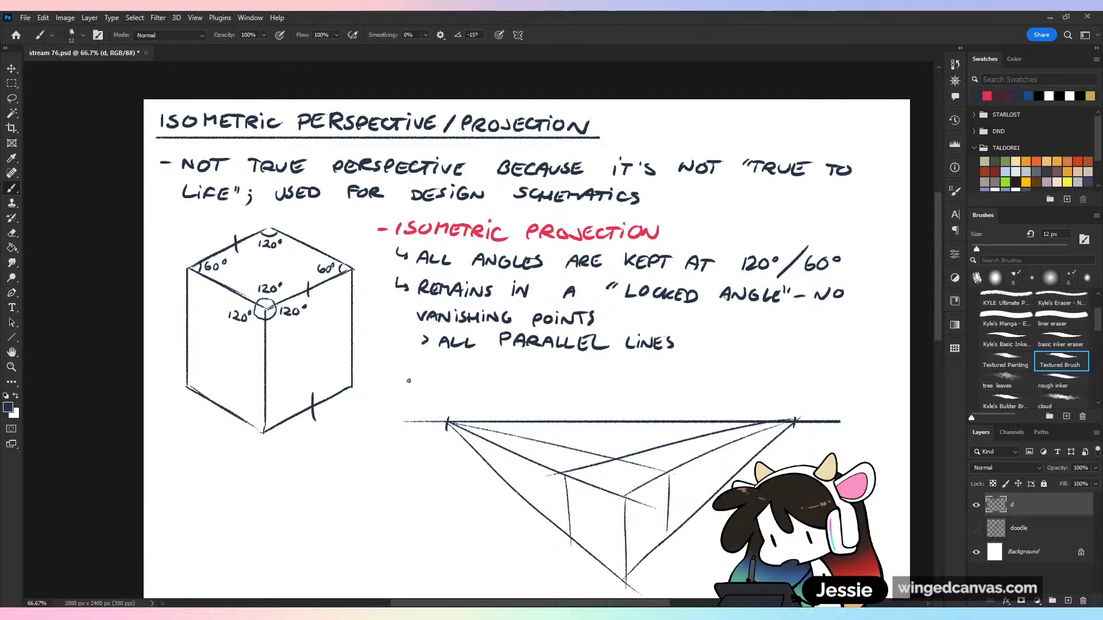
key("ctrl+z")
key("ctrl+z")
key("ctrl+z")
left_click_drag(307, 233, 309, 252)
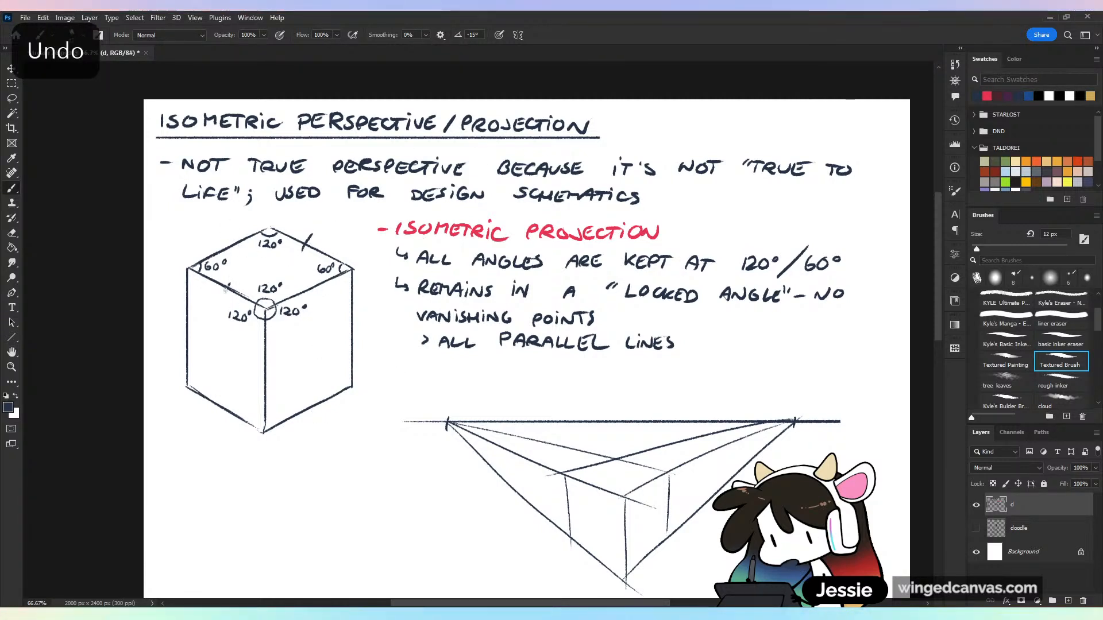
left_click_drag(226, 290, 223, 296)
left_click_drag(216, 389, 209, 412)
key("ctrl+z")
key("ctrl+z")
key("ctrl+z")
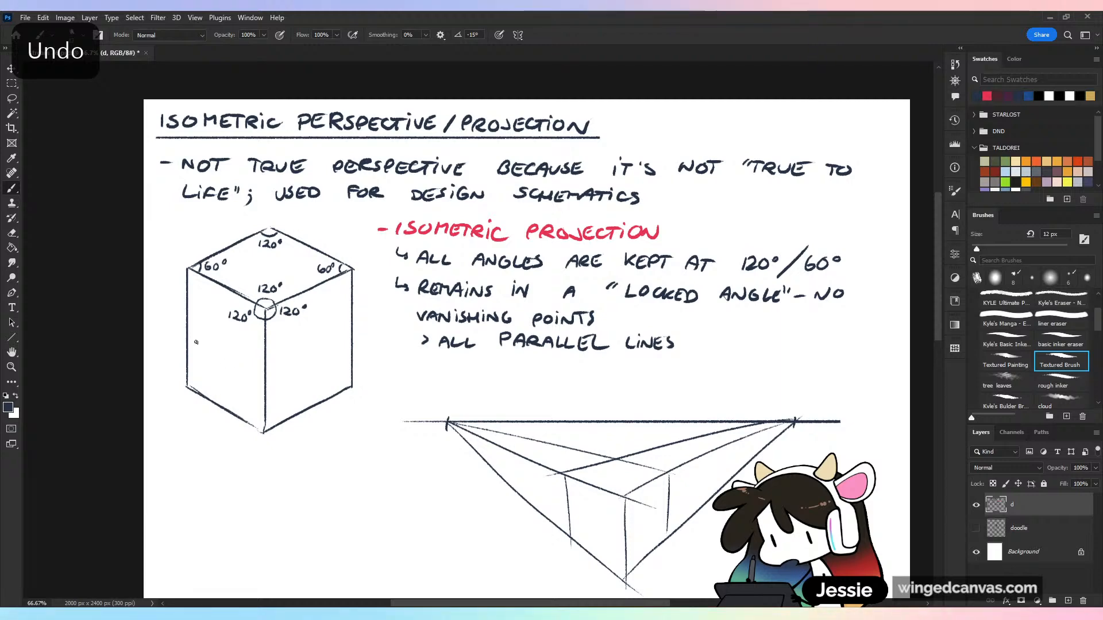
Try short tick marks across the isometric box's vertical edges and undo them
left_click_drag(182, 332, 199, 337)
left_click_drag(260, 357, 273, 357)
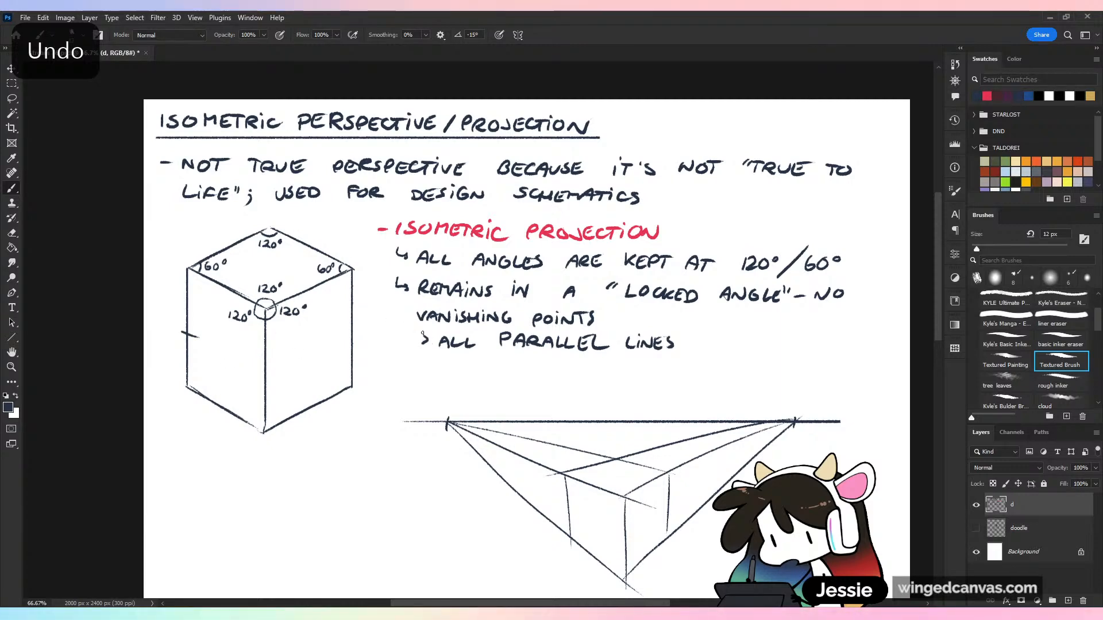
key("ctrl+z")
key("ctrl+z")
key("ctrl+z")
Lasso the whole two-point perspective sketch, delete it and clear the selection
key("ctrl+minus")
key("l")
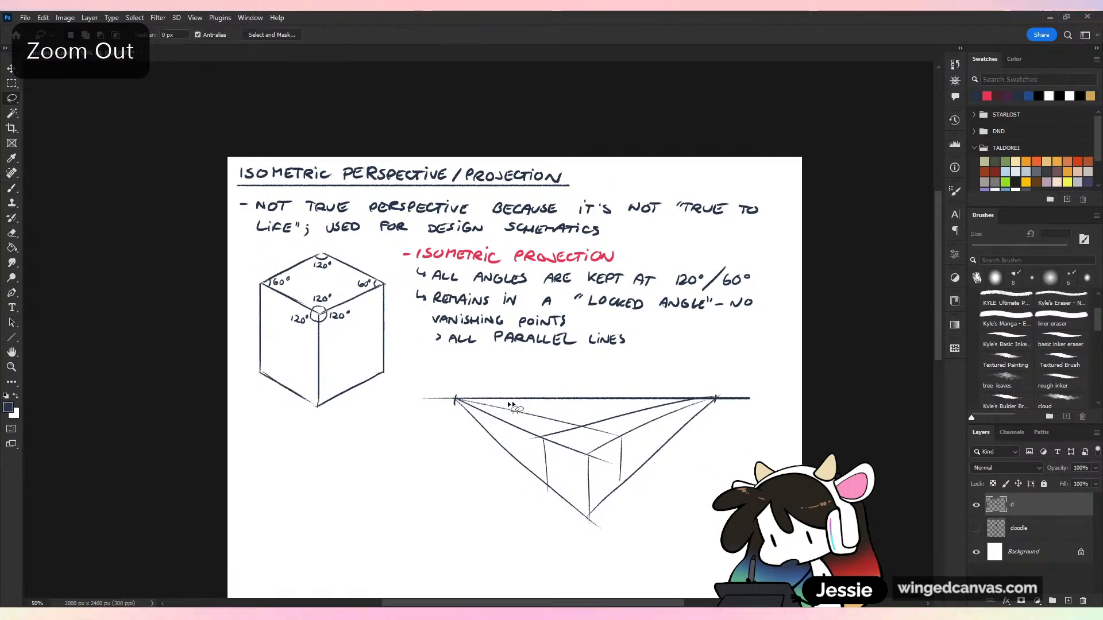
mouse_move(534, 373)
left_mouse_down()
mouse_move(529, 565)
mouse_move(801, 380)
left_mouse_up()
key("Delete")
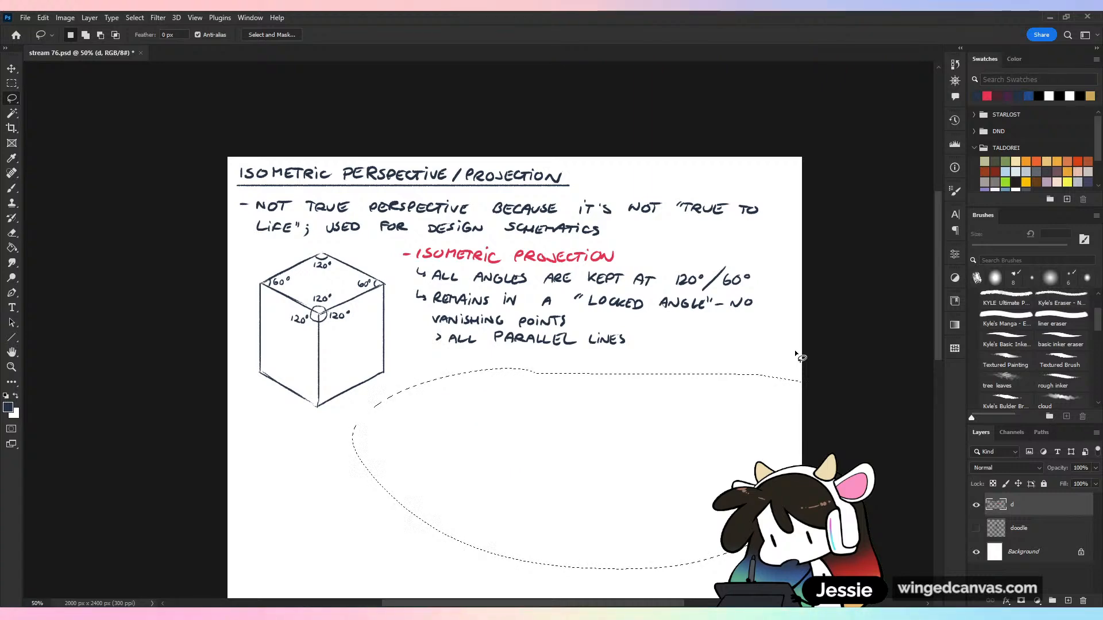
key("ctrl+d")
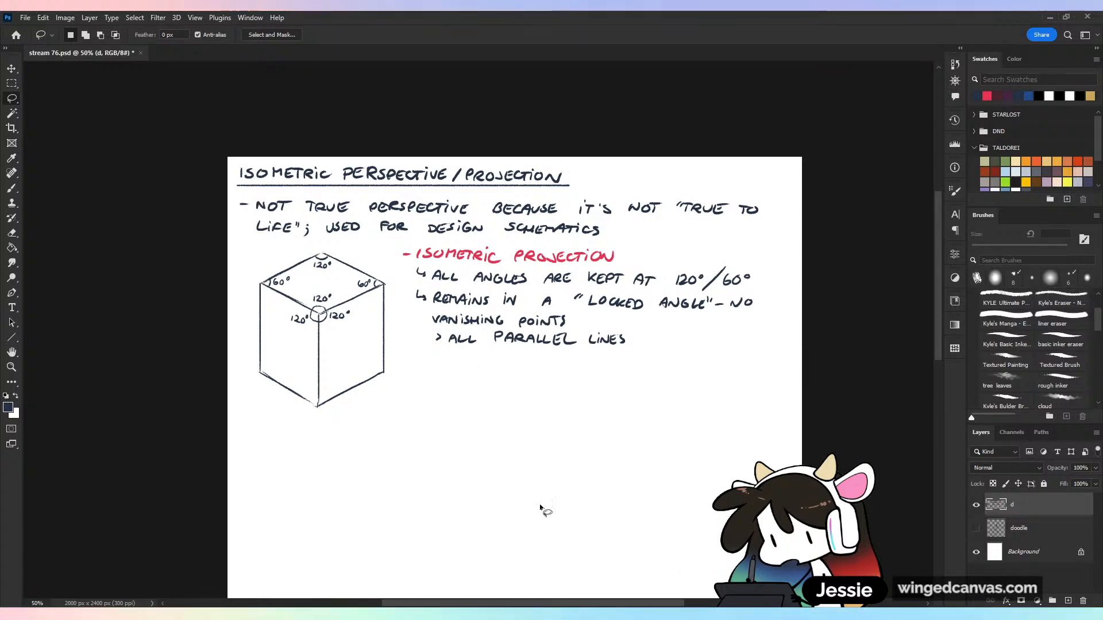
With the brush, start a new bullet below "ALL PARALLEL LINES" by handwriting "- FREQUENTLY USED"
key("b")
key("ctrl+plus")
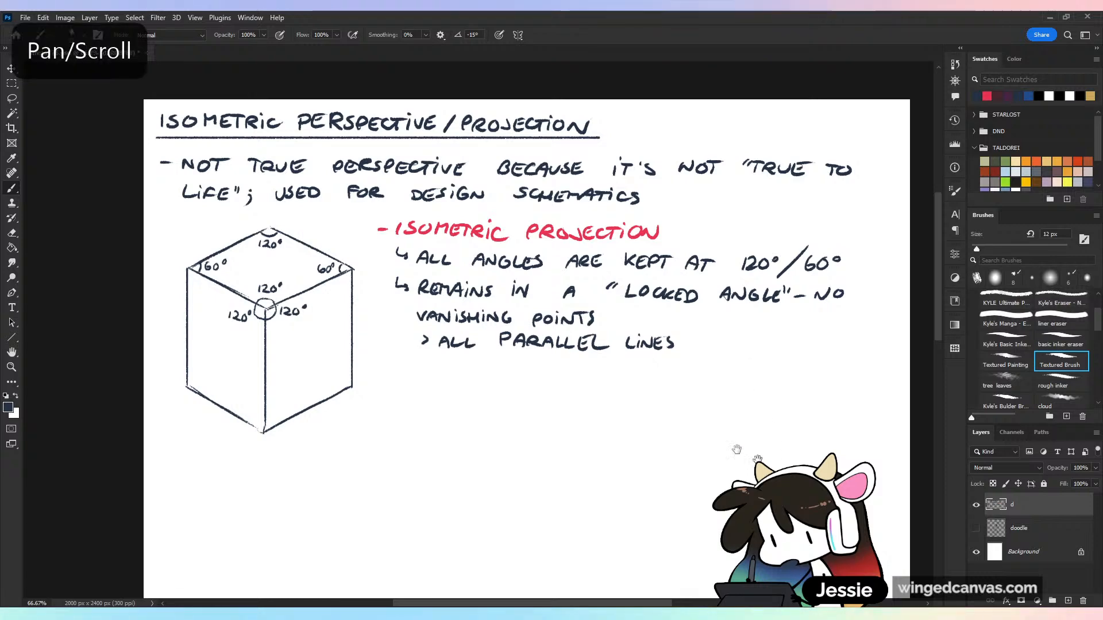
left_click_drag(837, 386, 758, 363)
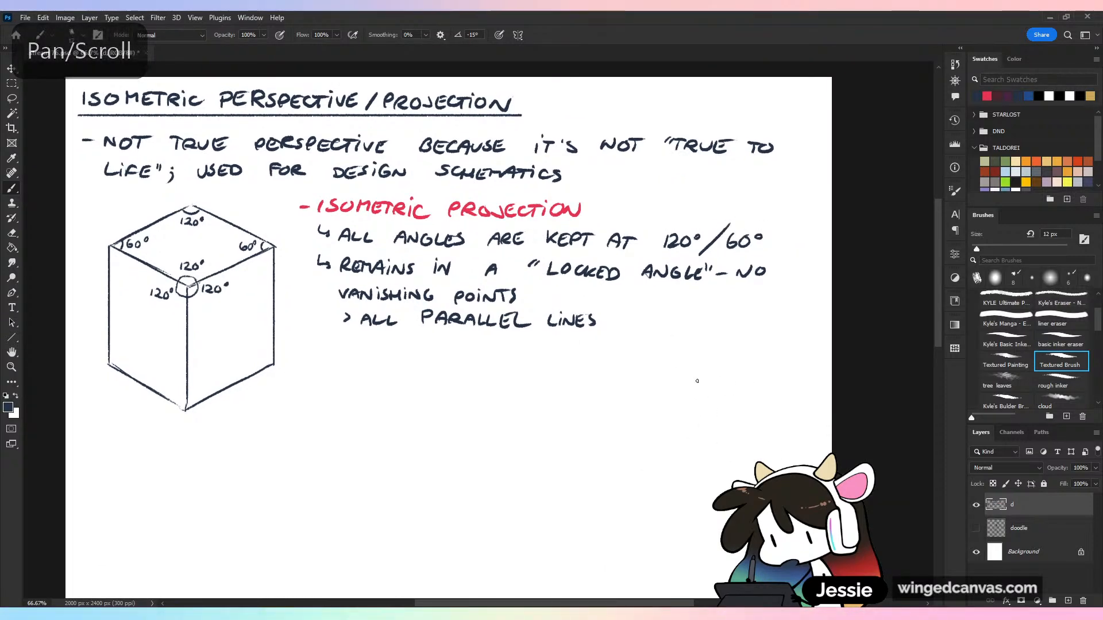
key("ctrl+equal")
left_click_drag(391, 357, 495, 321)
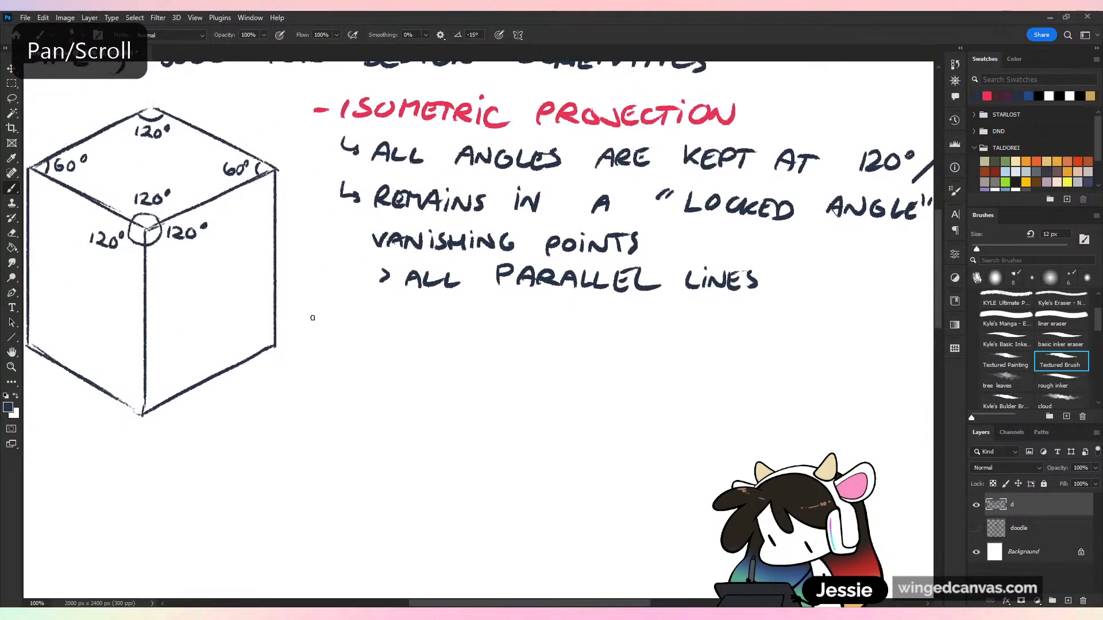
mouse_move(313, 316)
left_mouse_down()
mouse_move(320, 326)
mouse_move(351, 316)
left_mouse_up()
key("ctrl+z")
mouse_move(340, 327)
left_mouse_down()
mouse_move(391, 336)
mouse_move(404, 325)
mouse_move(414, 337)
left_mouse_up()
left_click_drag(412, 320, 484, 324)
left_click_drag(486, 325, 498, 324)
left_click_drag(492, 326, 492, 339)
mouse_move(498, 325)
left_mouse_down()
mouse_move(505, 338)
mouse_move(567, 326)
mouse_move(570, 340)
left_mouse_up()
left_click_drag(585, 325, 606, 343)
Continue the bullet by handwriting "IN GAMES & DESIGN SCHEMATICS" on the same line
mouse_move(655, 327)
left_mouse_down()
mouse_move(655, 343)
mouse_move(673, 325)
mouse_move(772, 344)
left_mouse_up()
mouse_move(777, 329)
left_mouse_down()
mouse_move(774, 341)
mouse_move(789, 343)
mouse_move(611, 307)
mouse_move(614, 325)
mouse_move(674, 327)
left_mouse_up()
left_click_drag(692, 311, 692, 326)
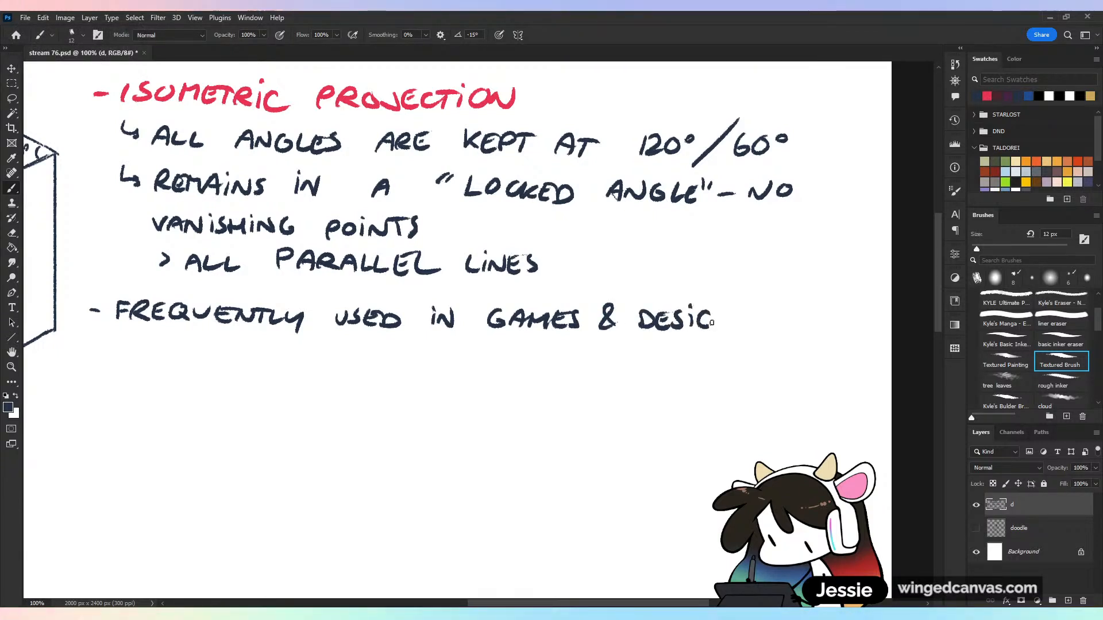
mouse_move(769, 311)
left_mouse_down()
mouse_move(752, 327)
mouse_move(789, 328)
left_mouse_up()
left_click_drag(798, 310, 800, 329)
mouse_move(808, 311)
left_mouse_down()
mouse_move(808, 329)
mouse_move(861, 330)
left_mouse_up()
left_click_drag(878, 315, 870, 331)
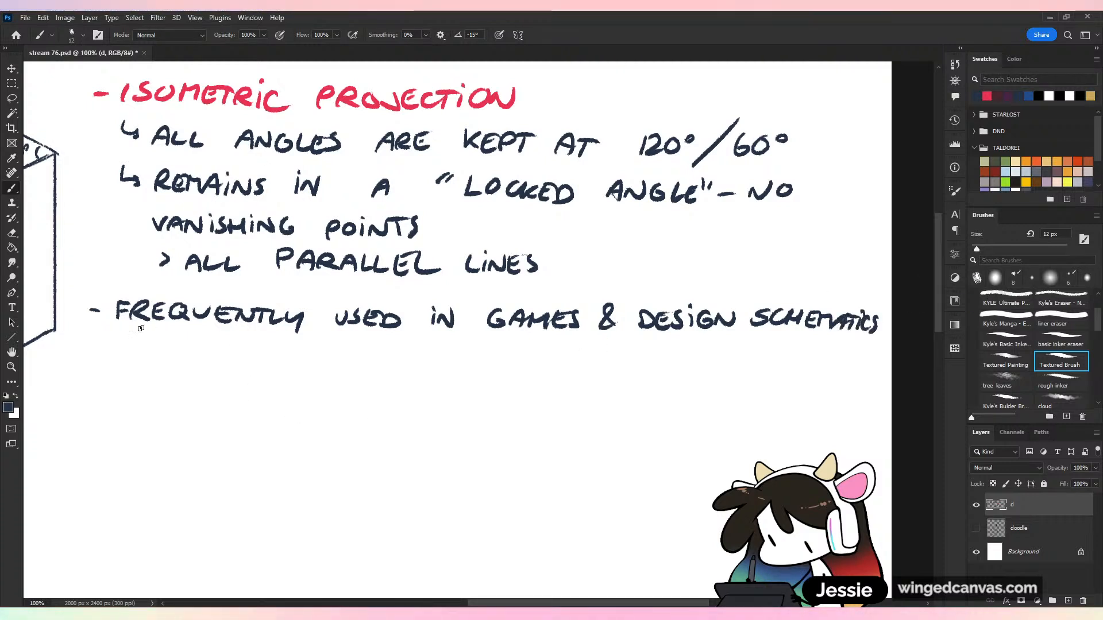
Add a nested arrow under the new bullet and handwrite "SCHEMATICS ARE ORG." beside it, redoing the misspelled first word
left_click_drag(165, 347, 155, 354)
left_click_drag(190, 343, 197, 347)
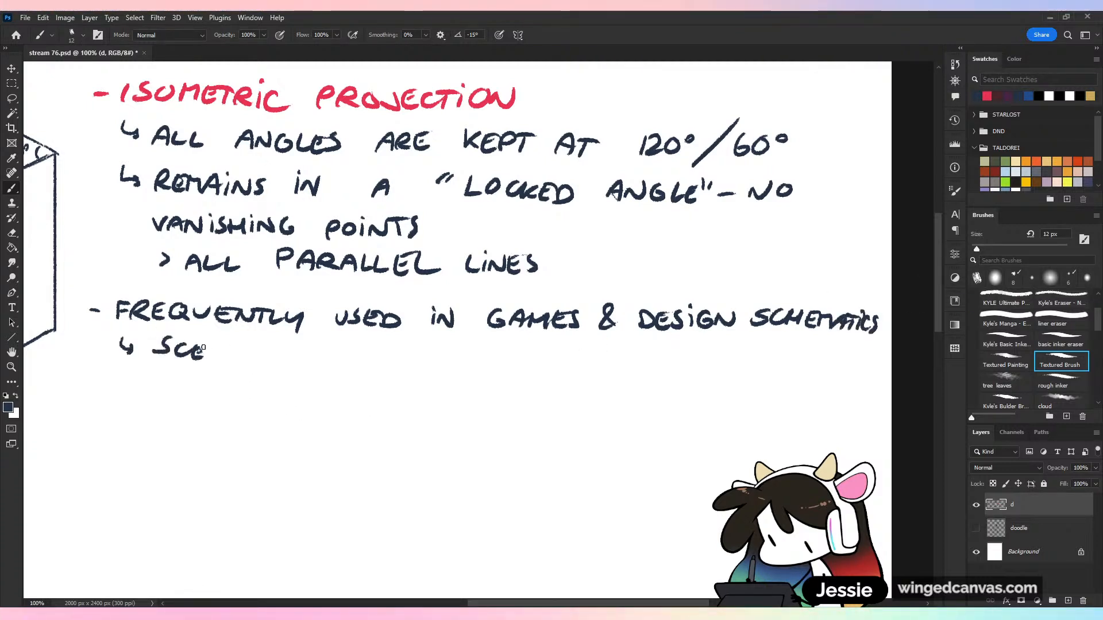
key("ctrl+z")
key("ctrl+z")
key("ctrl+z")
key("ctrl+z")
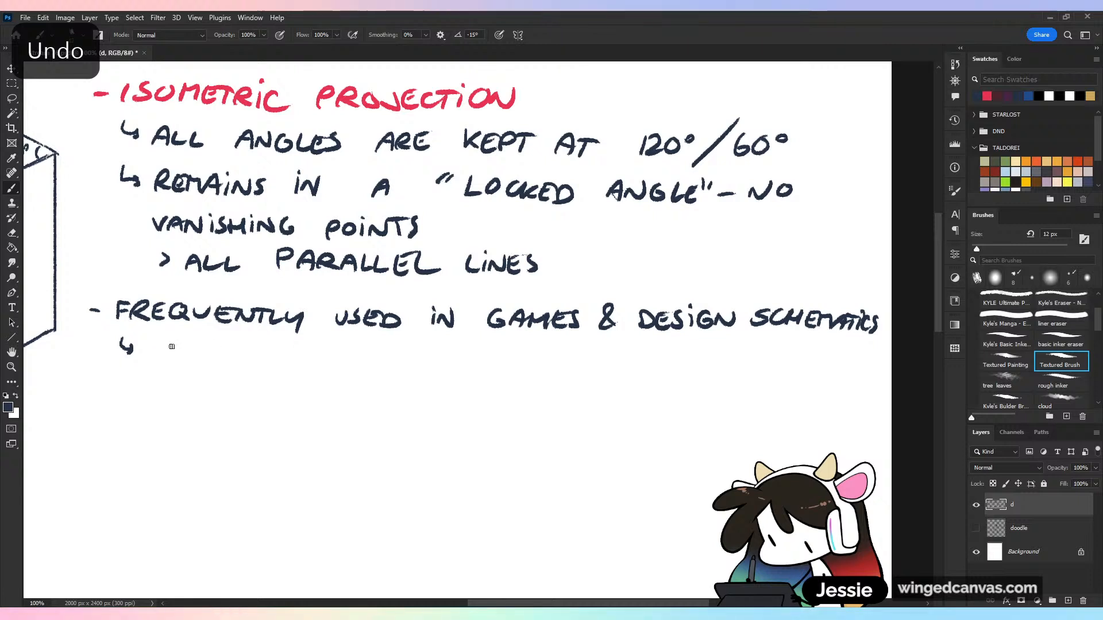
mouse_move(161, 344)
left_mouse_down()
mouse_move(145, 356)
mouse_move(253, 362)
left_mouse_up()
mouse_move(245, 347)
left_mouse_down()
mouse_move(269, 344)
mouse_move(287, 362)
left_mouse_up()
mouse_move(299, 346)
left_mouse_down()
mouse_move(290, 362)
mouse_move(405, 365)
mouse_move(442, 352)
mouse_move(469, 365)
left_mouse_up()
left_click(495, 362)
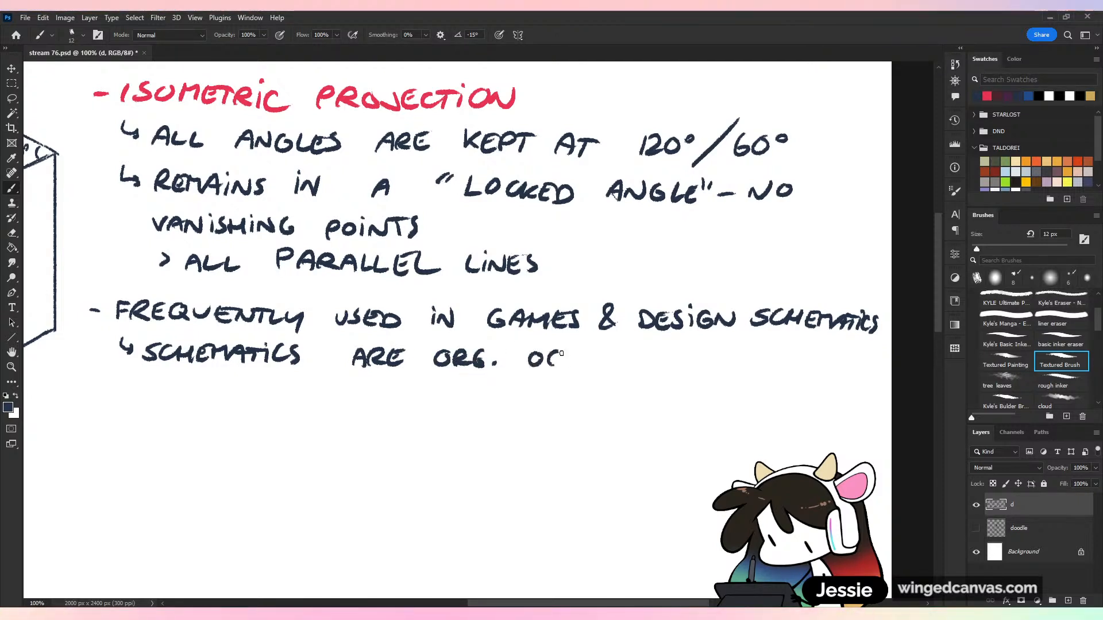
Undo the end of the abbreviation "ORG." and complete the word as "ORIGINAL"
key("ctrl+z")
key("ctrl+z")
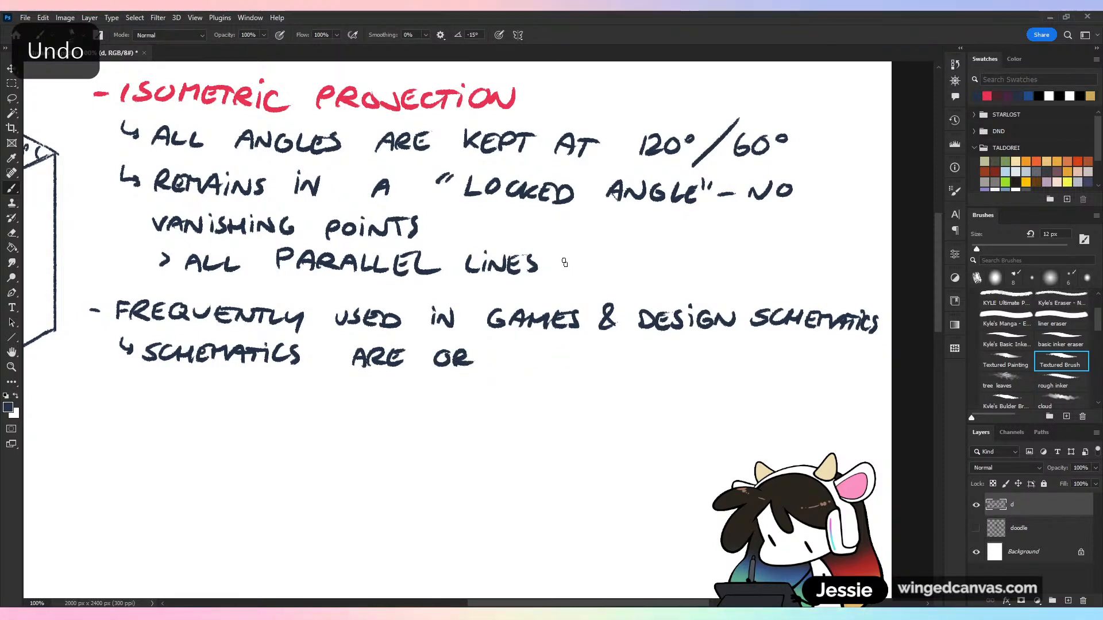
mouse_move(502, 354)
left_mouse_down()
mouse_move(501, 365)
mouse_move(522, 351)
left_mouse_up()
left_click_drag(526, 366, 541, 359)
left_click_drag(550, 351, 561, 366)
left_click(503, 349)
left_click(478, 346)
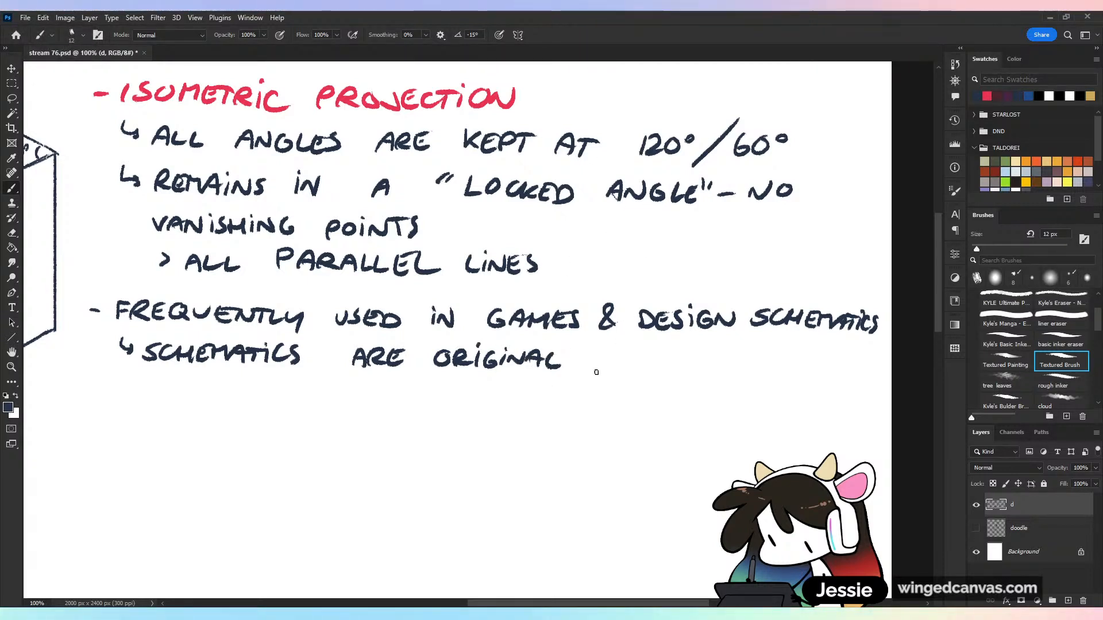
Add "ORIGIN;" to the nested point, and erase both "ORIGINAL" and "ORIGIN;" back to "SCHEMATICS ARE"
left_click_drag(597, 350, 648, 368)
left_click(658, 348)
mouse_move(658, 355)
left_mouse_down()
mouse_move(657, 367)
mouse_move(681, 352)
left_mouse_up()
left_click_drag(690, 364, 685, 374)
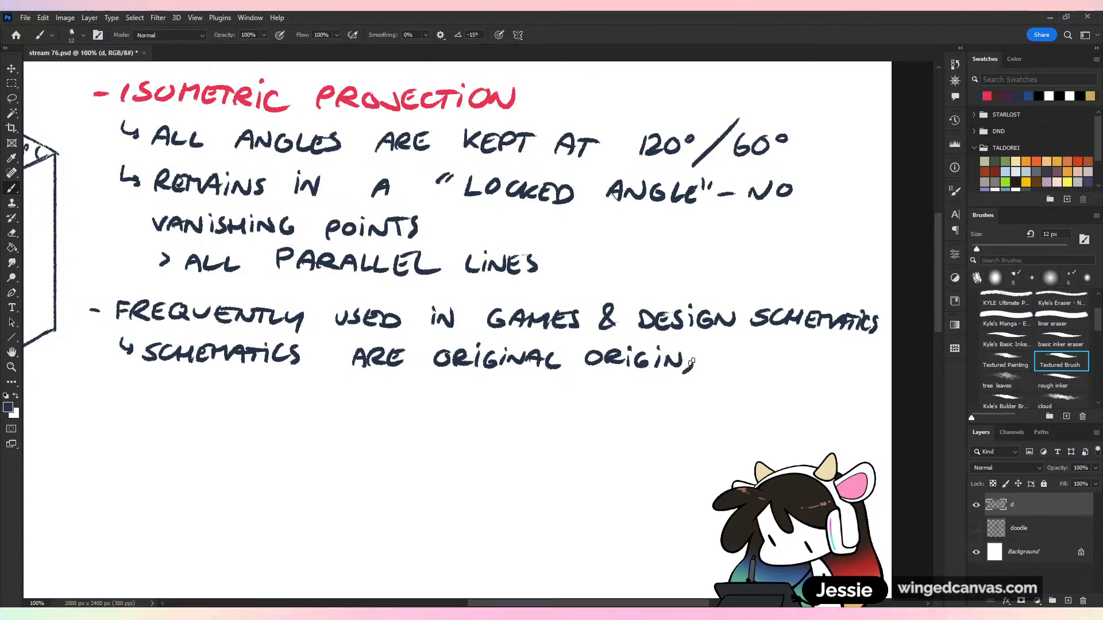
mouse_move(455, 374)
left_mouse_down()
mouse_move(465, 341)
mouse_move(698, 363)
left_mouse_up()
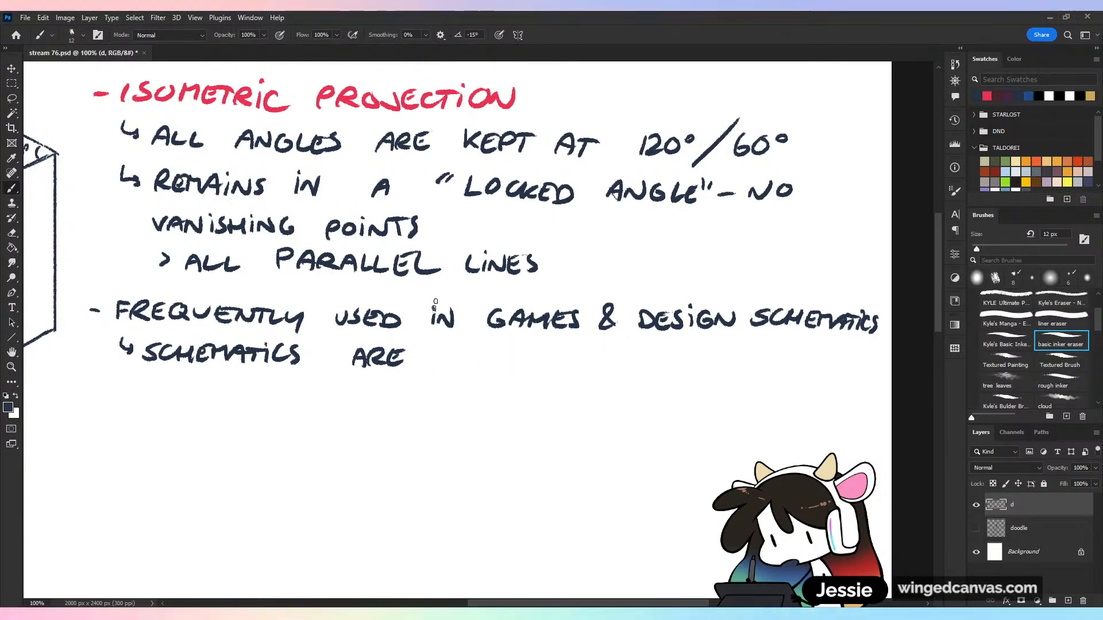
Handwrite "ITS ORIGINS;" after "SCHEMATICS ARE"
left_click(436, 346)
mouse_move(435, 352)
left_mouse_down()
mouse_move(435, 364)
mouse_move(450, 364)
mouse_move(459, 348)
left_mouse_up()
key("ctrl+z")
left_click_drag(473, 348, 461, 363)
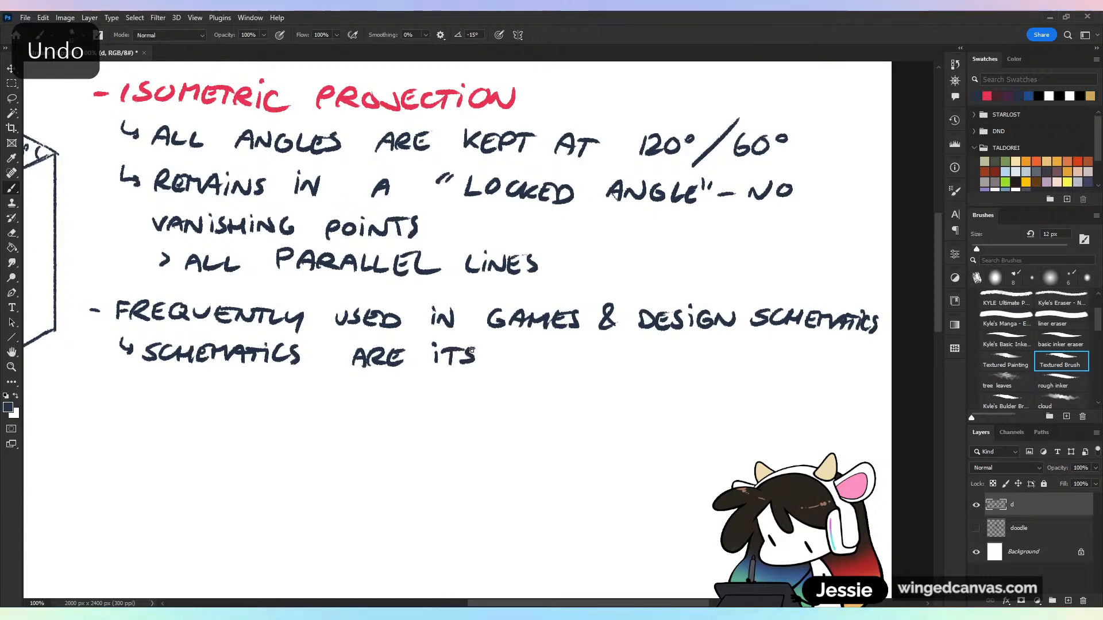
left_click(550, 344)
mouse_move(550, 348)
left_mouse_down()
mouse_move(550, 364)
mouse_move(568, 357)
left_mouse_up()
mouse_move(583, 349)
left_mouse_down()
mouse_move(584, 364)
mouse_move(605, 348)
mouse_move(607, 363)
mouse_move(629, 367)
mouse_move(665, 364)
mouse_move(681, 349)
left_mouse_up()
left_click(583, 344)
left_click(632, 350)
Finish the nested point by handwriting "WHY IT'S" and, on the line below, "SO MATHEMATICAL"
mouse_move(683, 349)
left_mouse_down()
mouse_move(739, 368)
mouse_move(765, 351)
left_mouse_up()
left_click(741, 347)
left_click_drag(754, 352, 754, 368)
left_click_drag(772, 350, 782, 368)
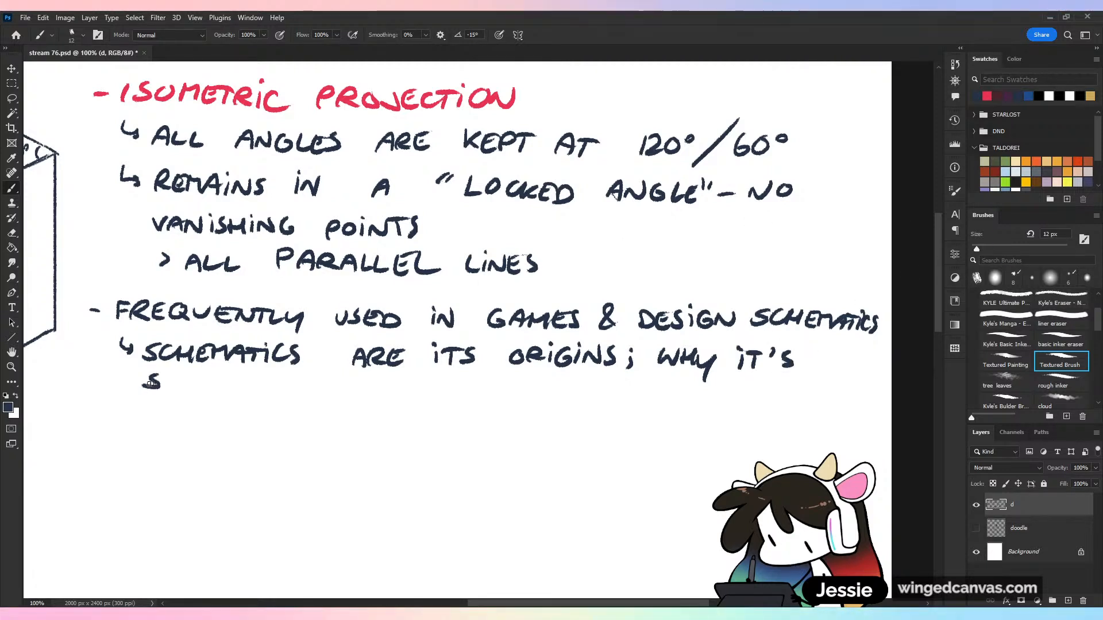
mouse_move(209, 391)
left_mouse_down()
mouse_move(247, 392)
mouse_move(262, 377)
left_mouse_up()
left_click_drag(254, 378, 253, 392)
left_click_drag(266, 376, 345, 386)
mouse_move(345, 382)
left_mouse_down()
mouse_move(360, 381)
mouse_move(353, 397)
left_mouse_up()
mouse_move(365, 380)
left_mouse_down()
mouse_move(366, 396)
mouse_move(376, 396)
left_mouse_up()
left_click_drag(390, 398, 443, 398)
key("ctrl+minus")
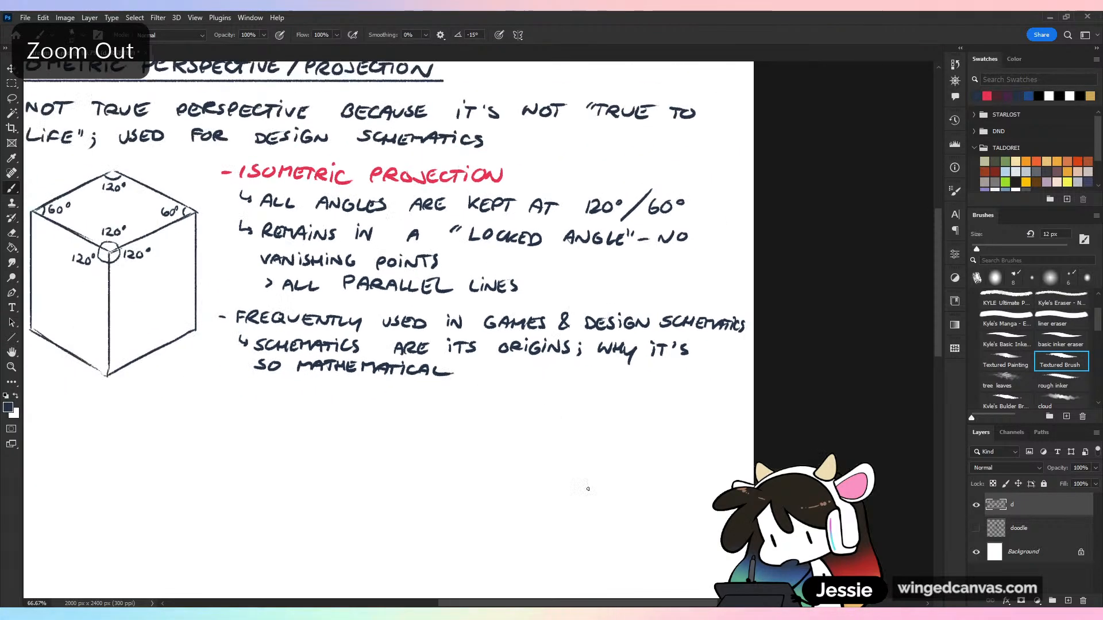
left_click_drag(582, 474, 647, 536)
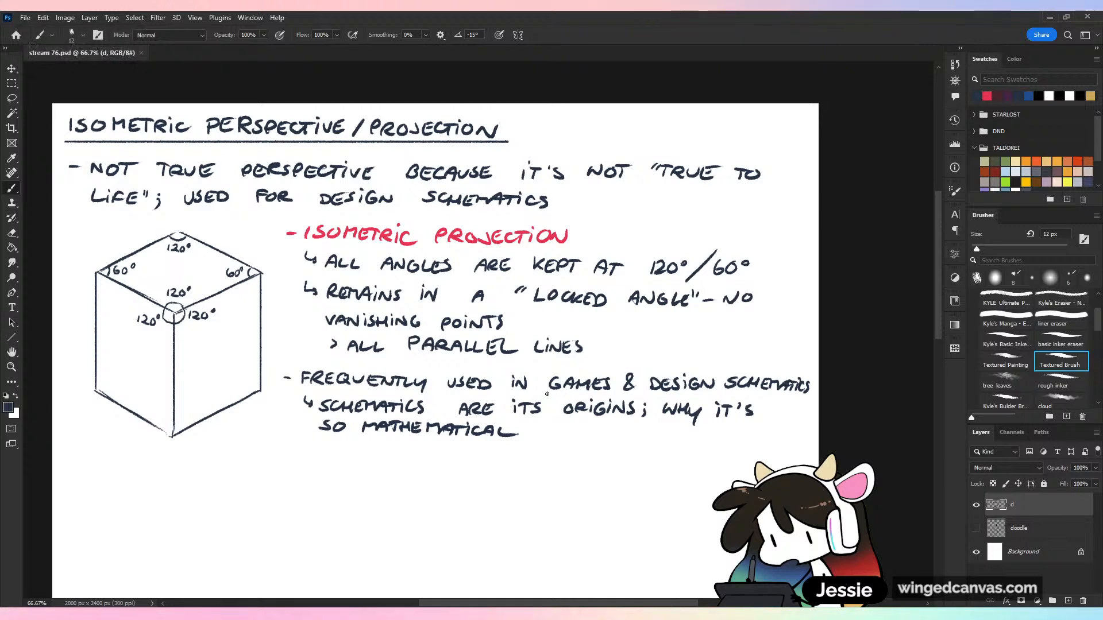
key("ctrl+z")
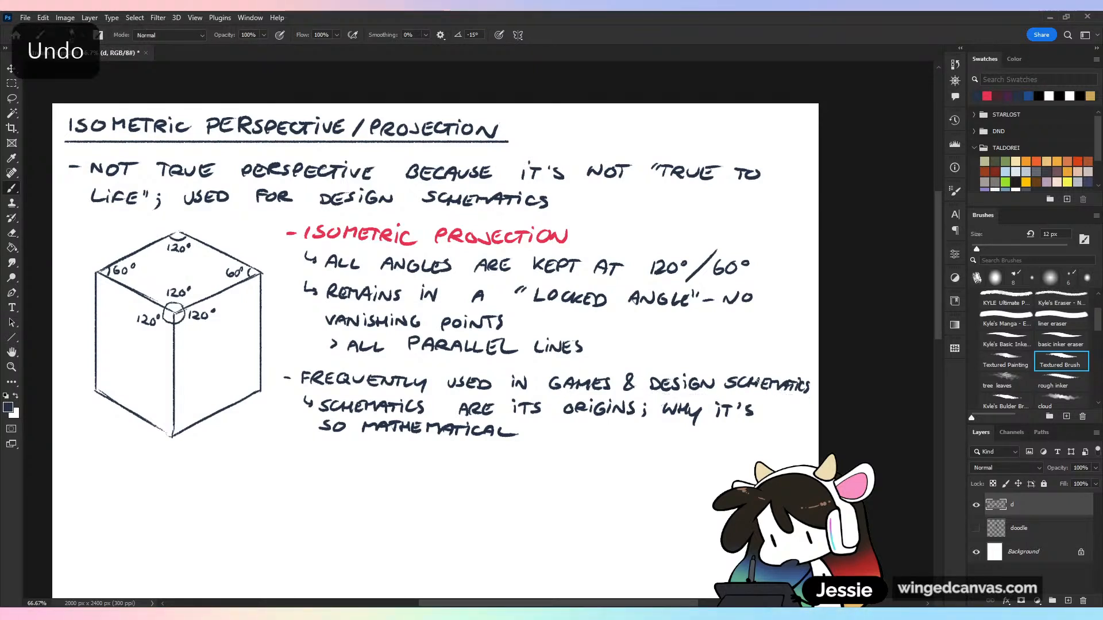
left_click_drag(714, 353, 734, 331)
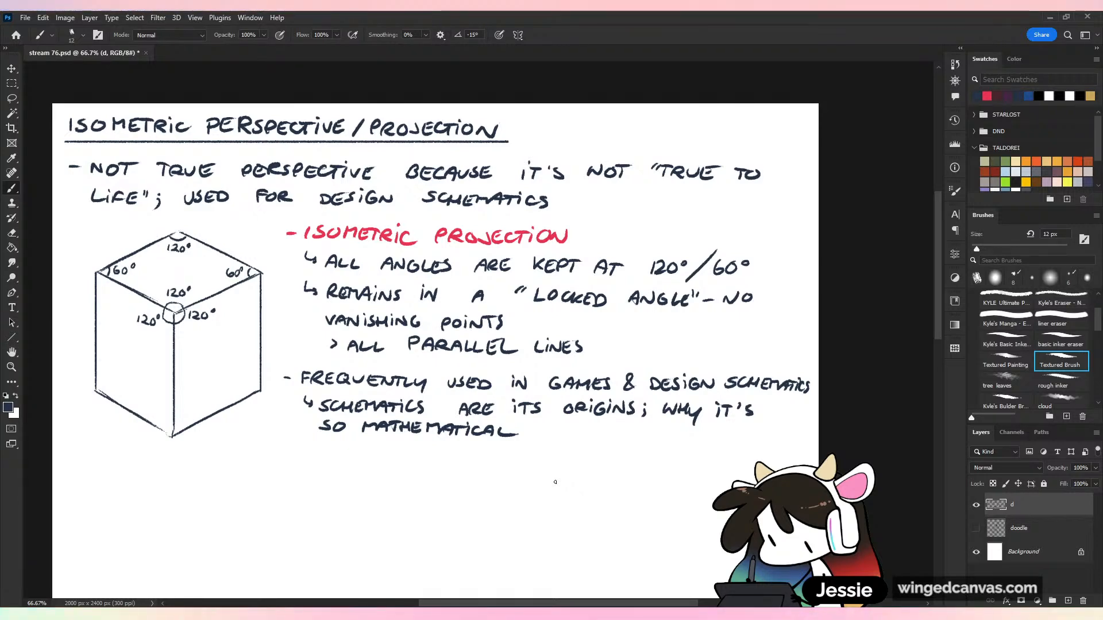
View the whole page and compare the notes layer with the doodle layer, leaving only the notes and background visible
key("ctrl+minus")
key("ctrl+minus")
key("ctrl+plus")
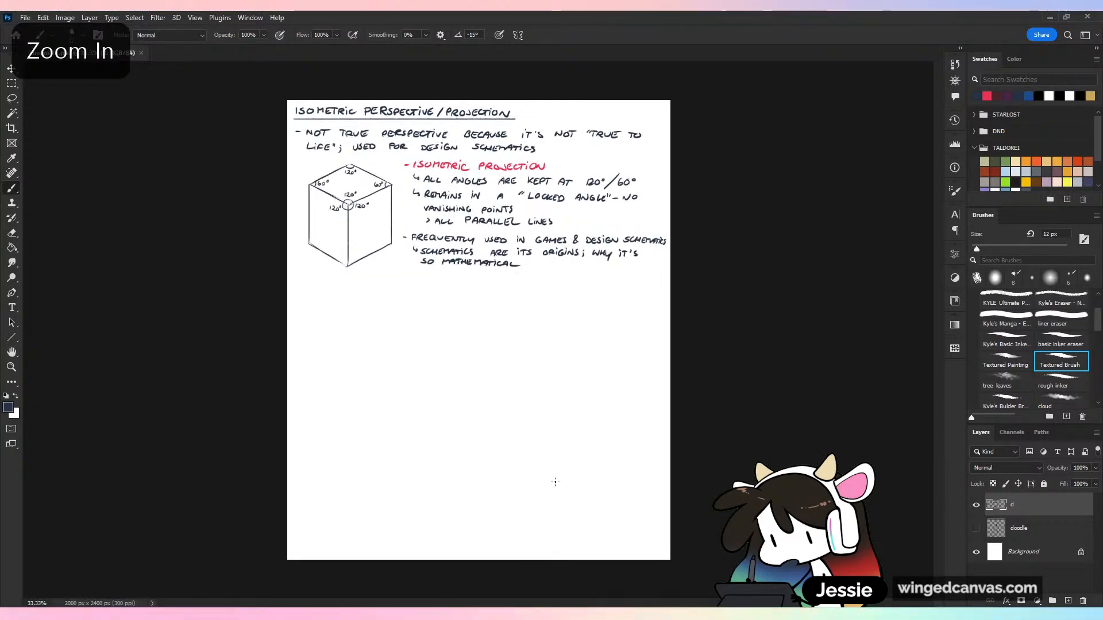
left_click(976, 505)
left_click(975, 528)
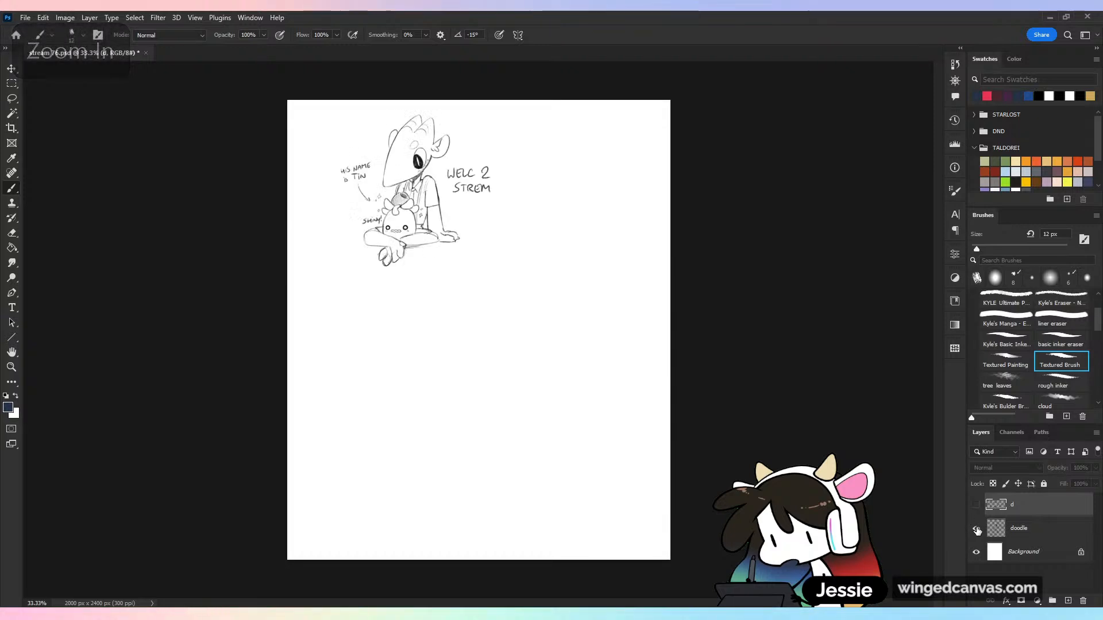
left_click(976, 528)
left_click(976, 505)
left_click(975, 528)
left_click(976, 528)
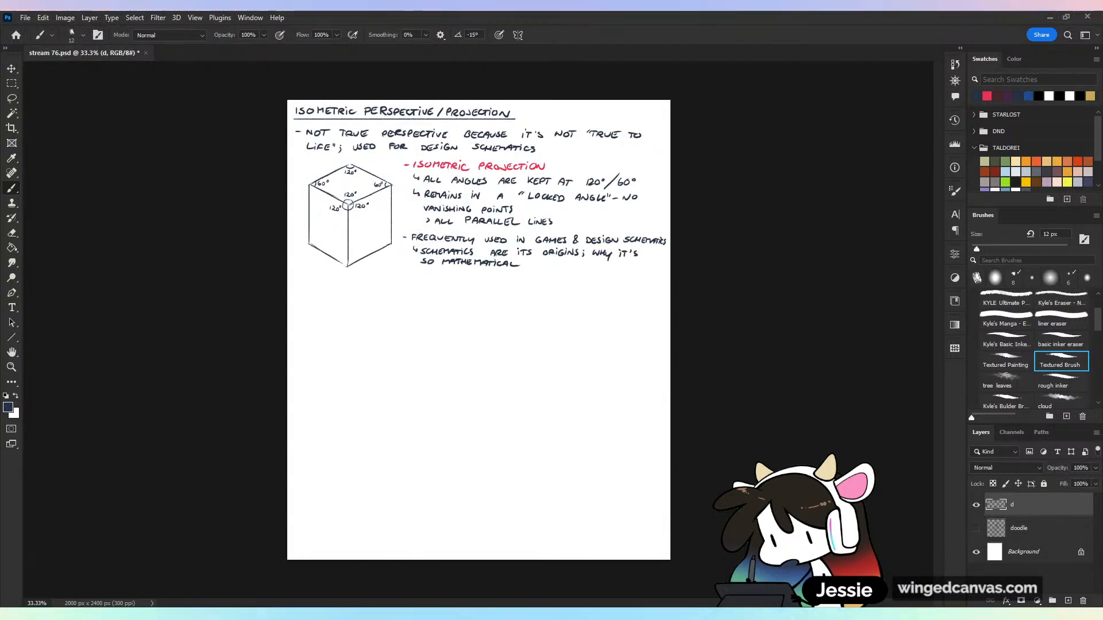
Crop the canvas to about 2055 × 1032 px around the isometric notes and save the document
key("c")
mouse_move(528, 560)
left_mouse_down()
mouse_move(545, 468)
mouse_move(585, 430)
left_mouse_up()
key("ctrl+plus")
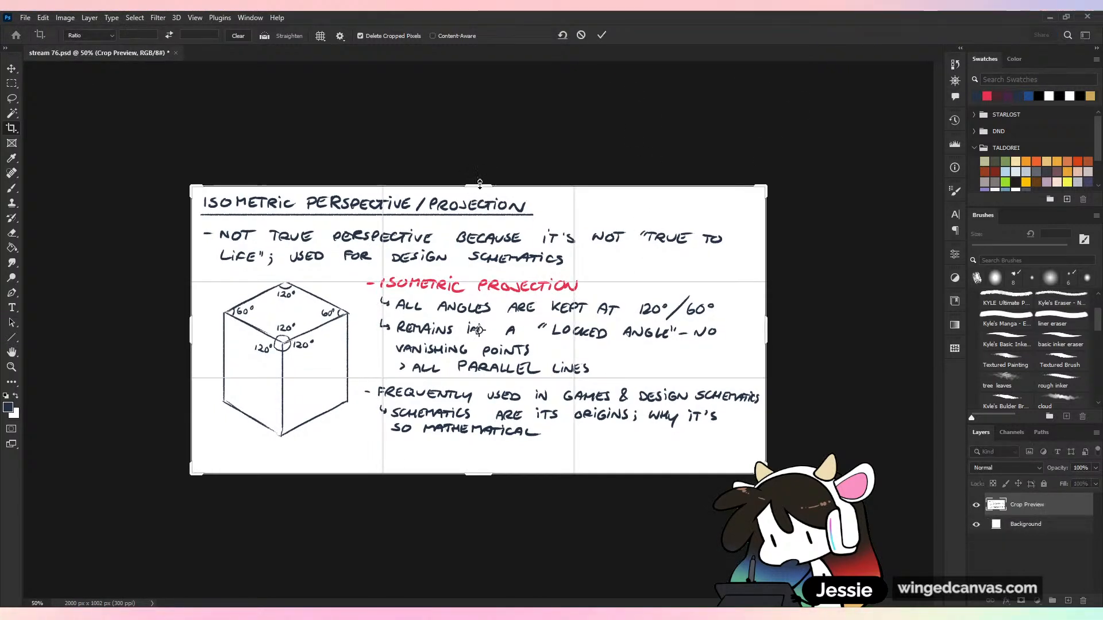
left_click_drag(192, 332, 185, 332)
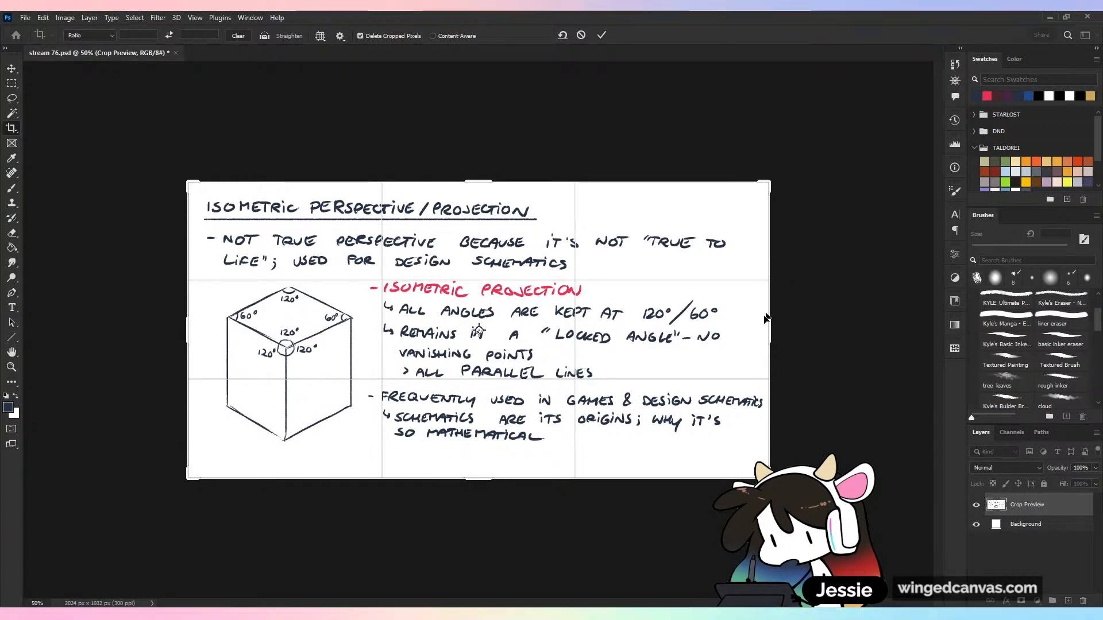
left_click(602, 35)
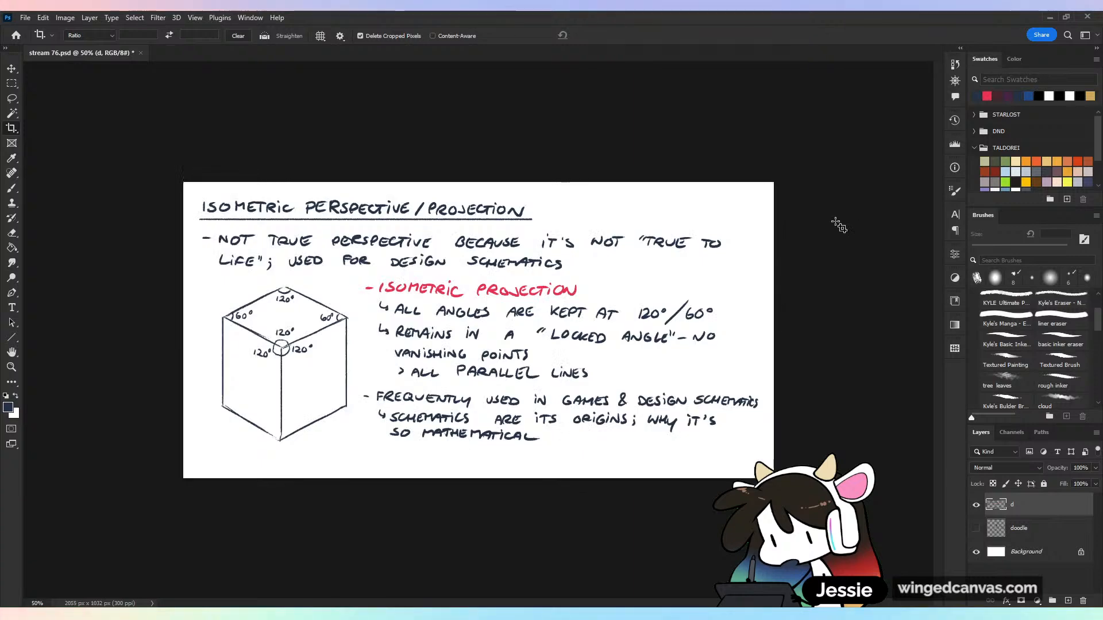
key("ctrl+s")
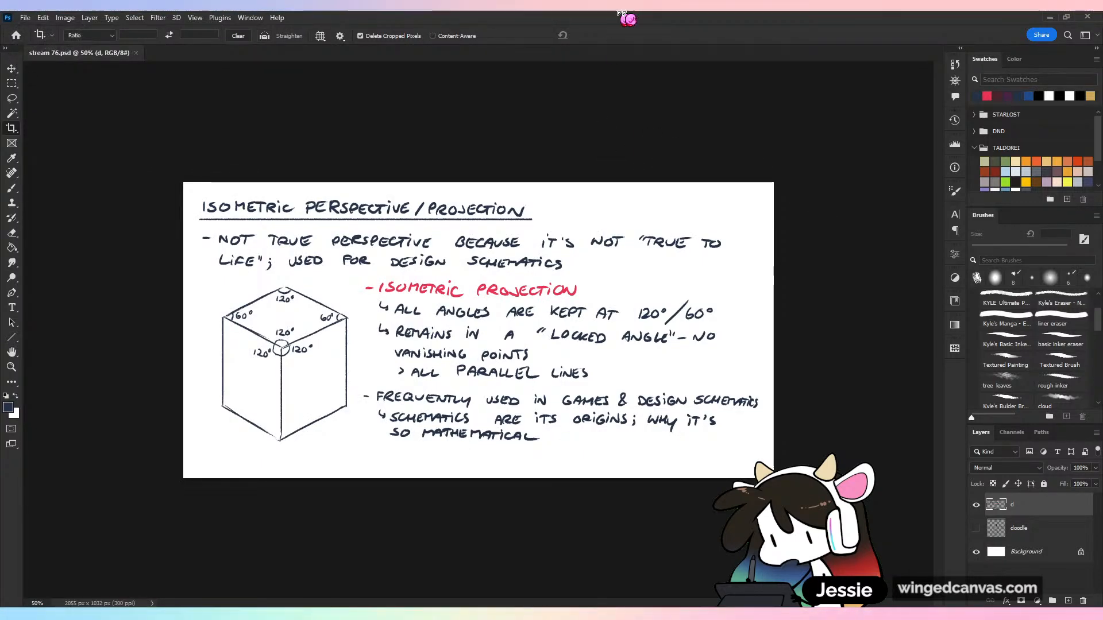
Create a new blank document from the recent 2000 × 2400 px, 300 ppi preset
left_click(25, 17)
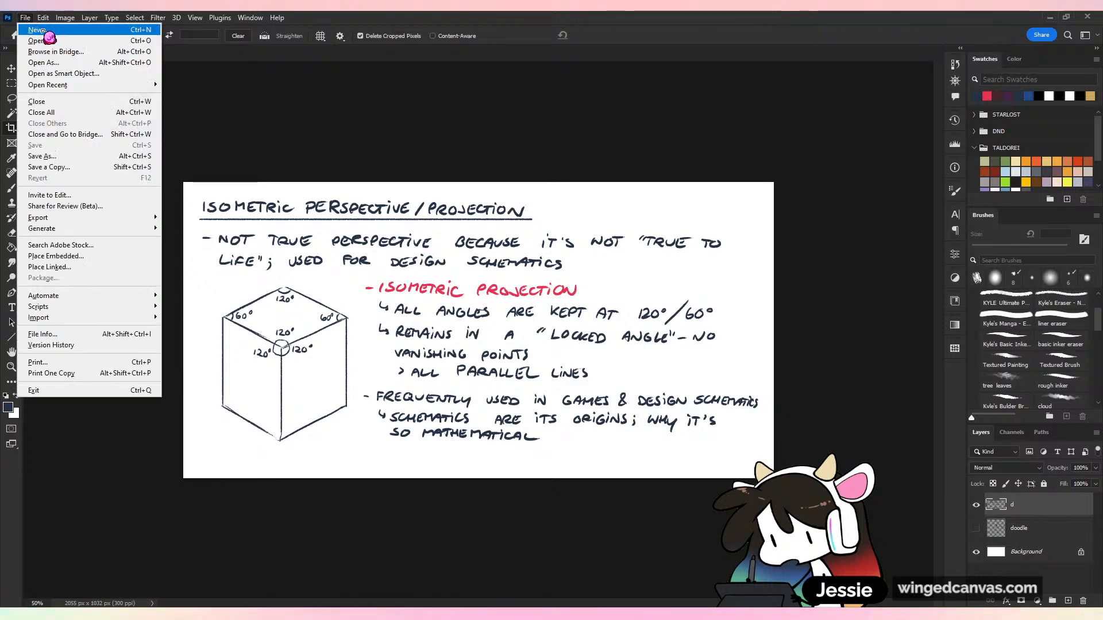
left_click(40, 30)
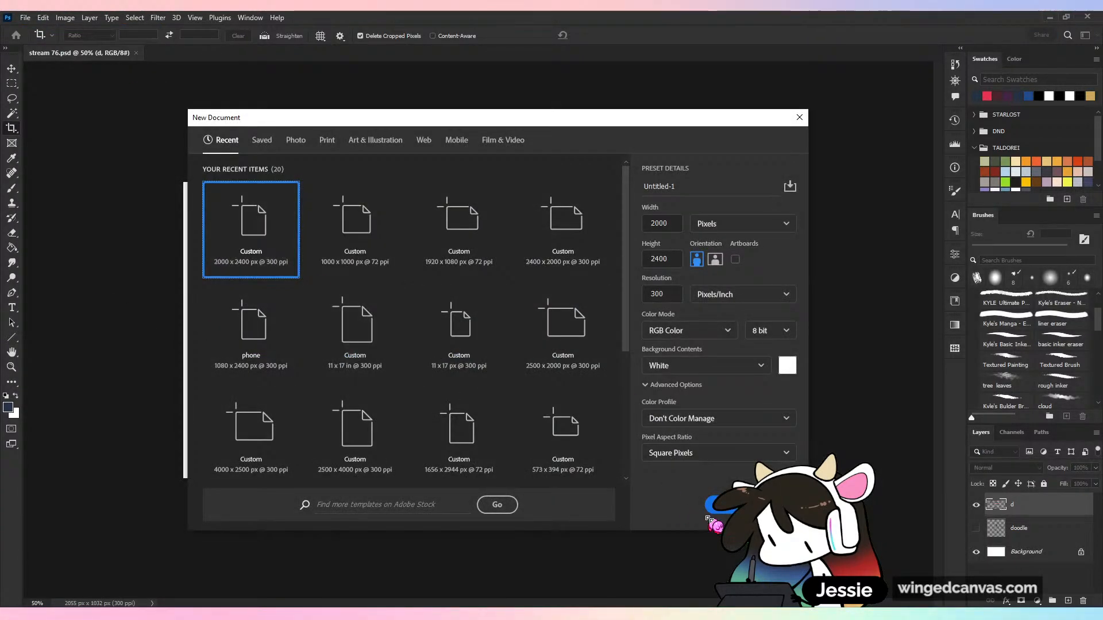
double_click(251, 218)
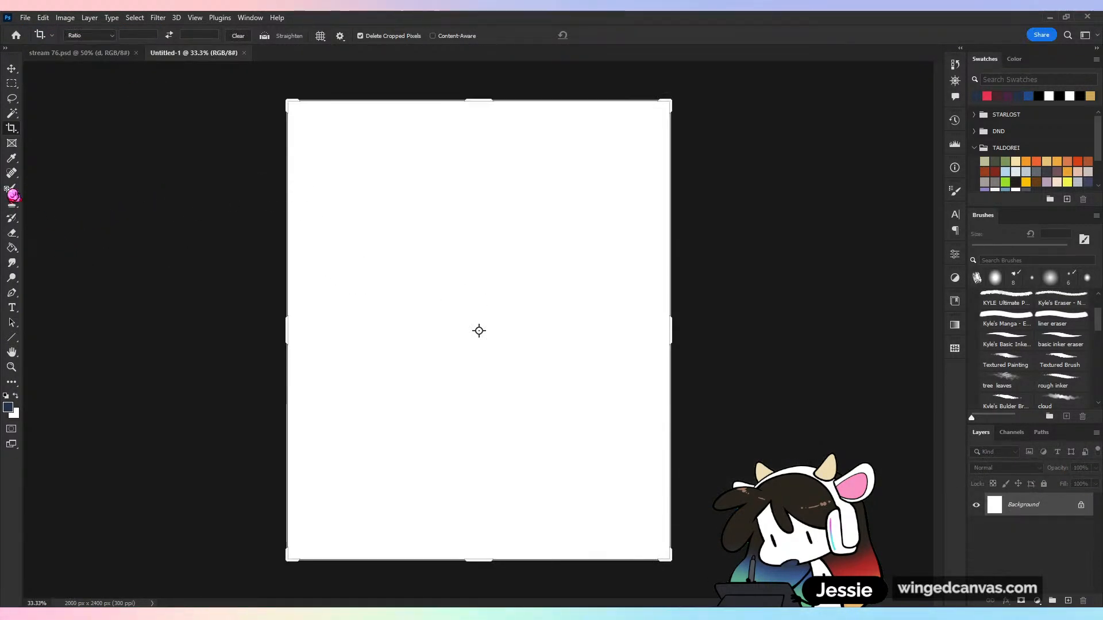
Activate the Brush tool and add a new layer named "d" above the background, undoing the test stroke
left_click(11, 189)
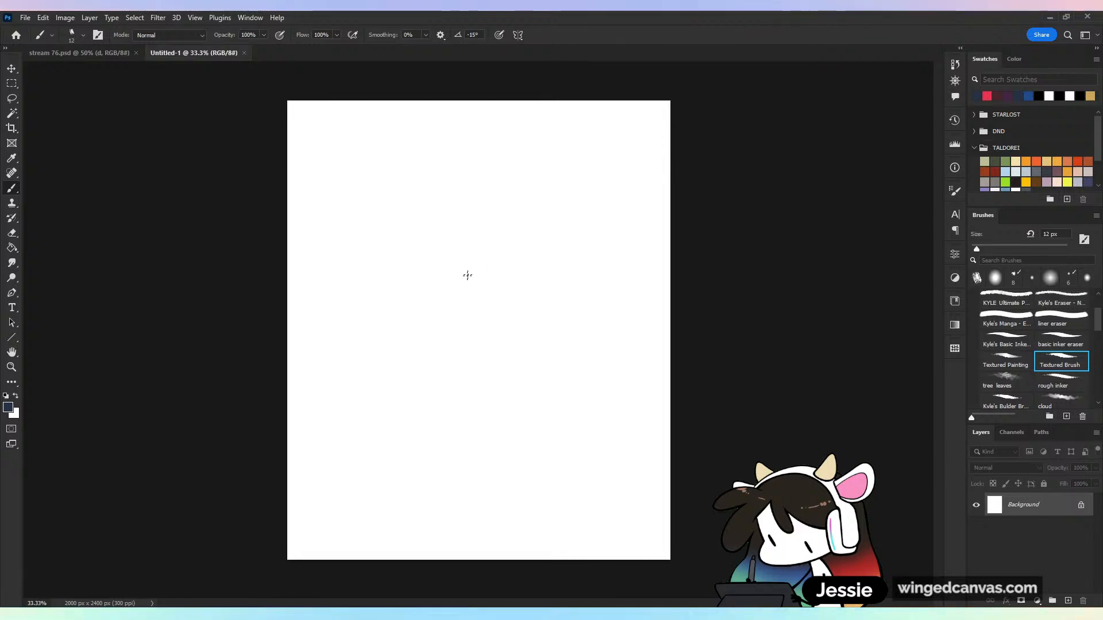
left_click_drag(468, 273, 467, 406)
key("ctrl+z")
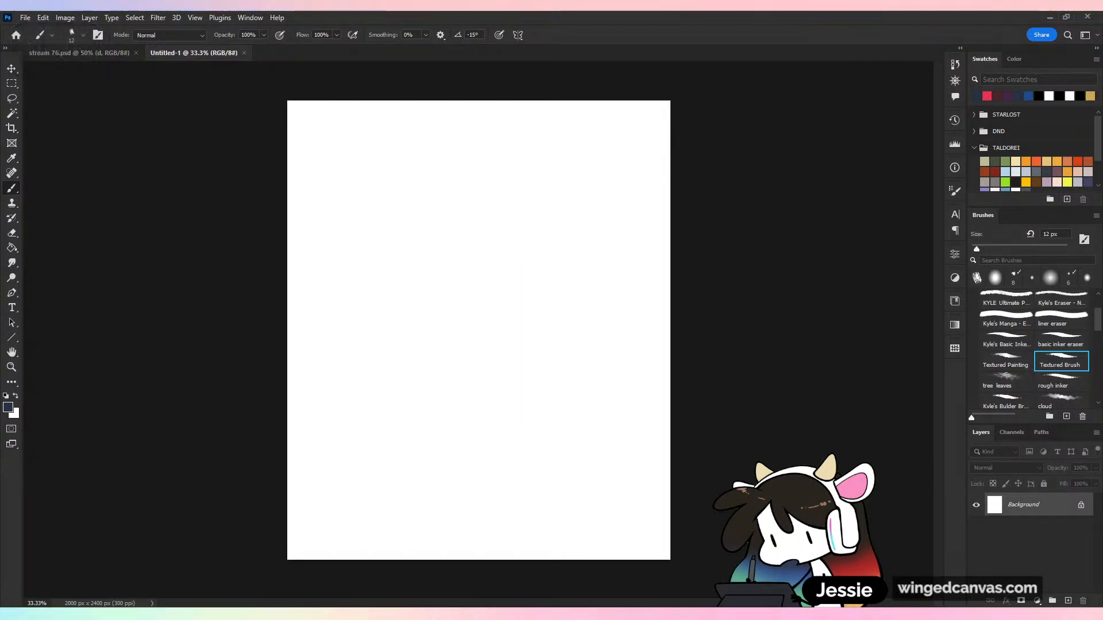
left_click(1067, 600)
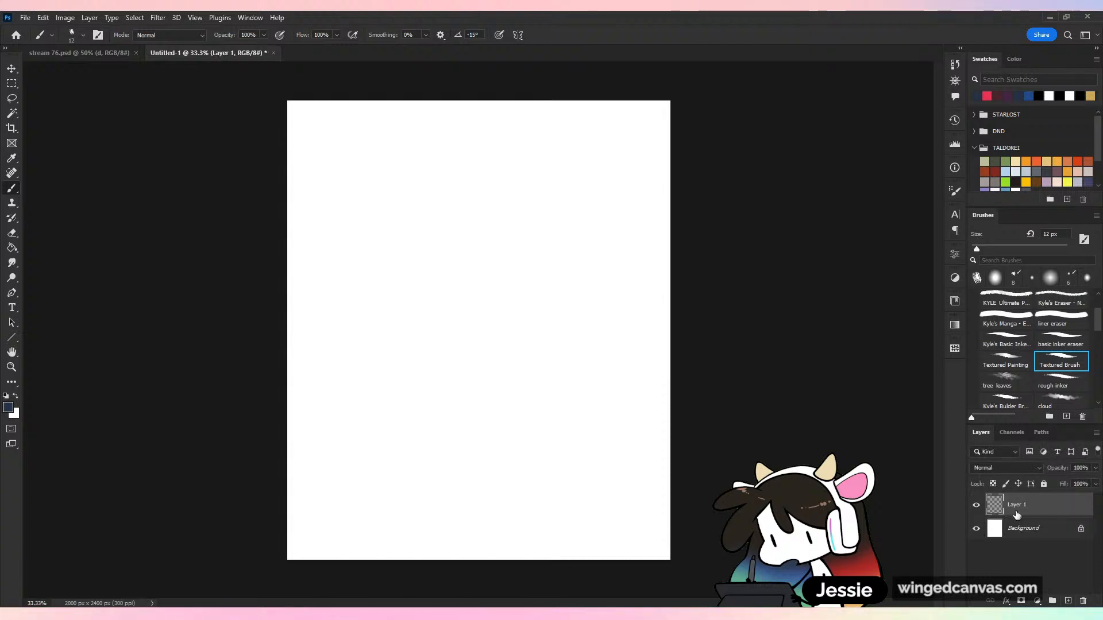
double_click(1011, 504)
type("d")
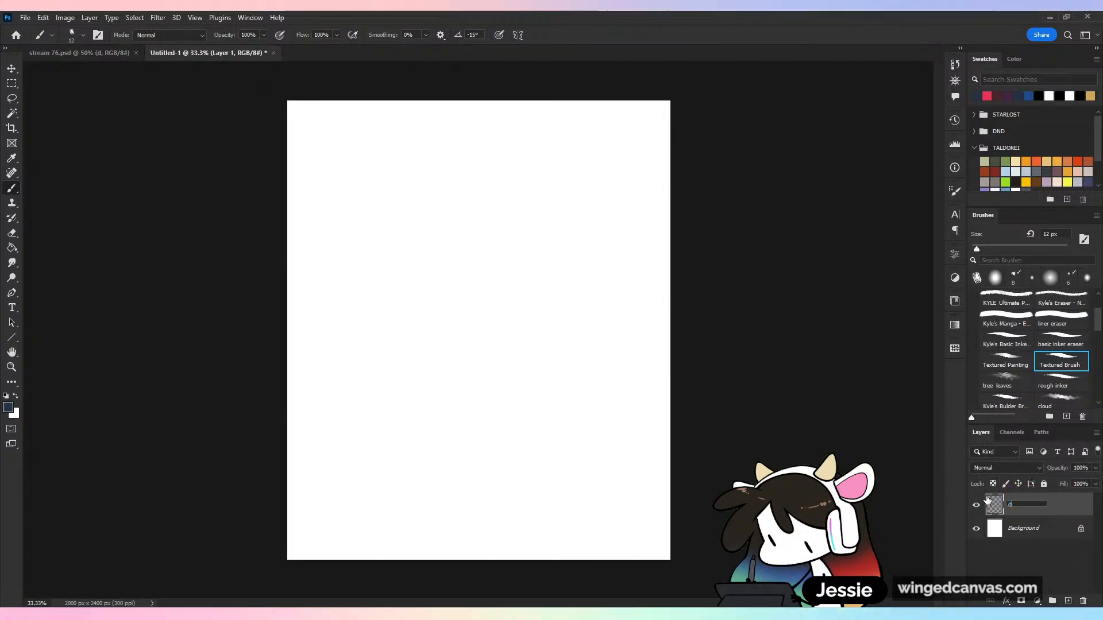
key("Return")
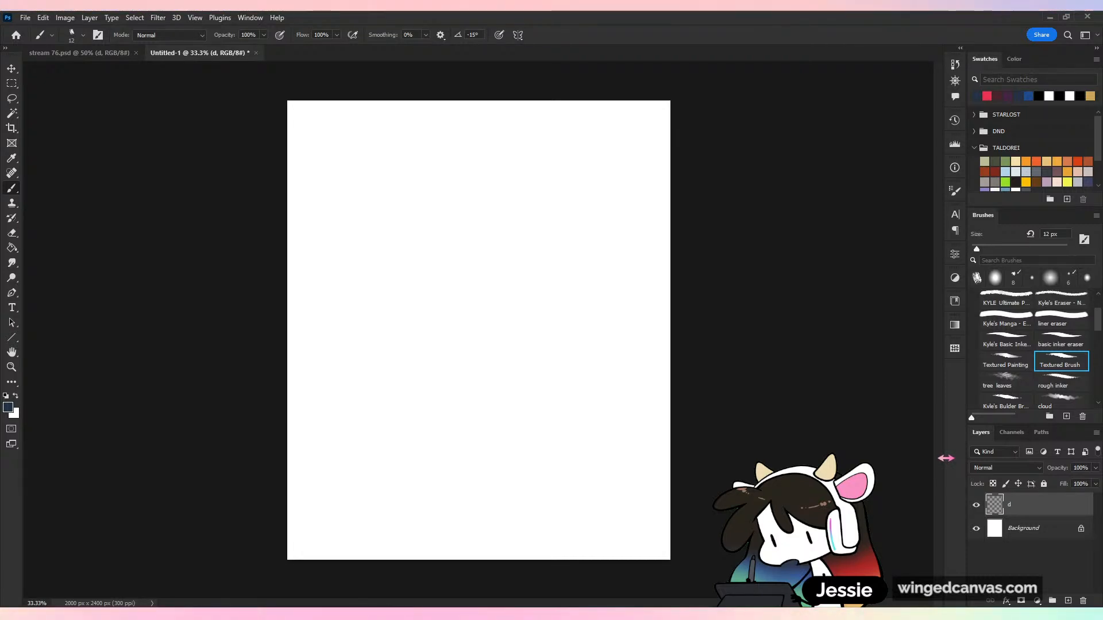
Switch to the KYLE Ultimate pencil brush at 8 px and undo the strokes made to test the brushes
mouse_move(491, 279)
left_mouse_down()
mouse_move(513, 319)
mouse_move(516, 382)
left_mouse_up()
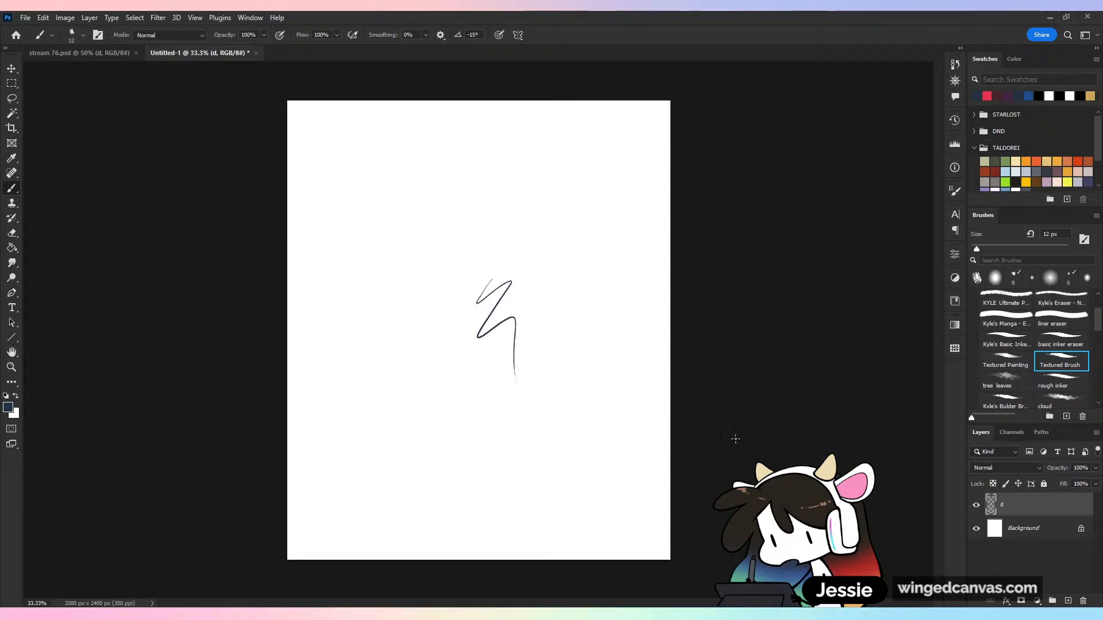
key("ctrl+z")
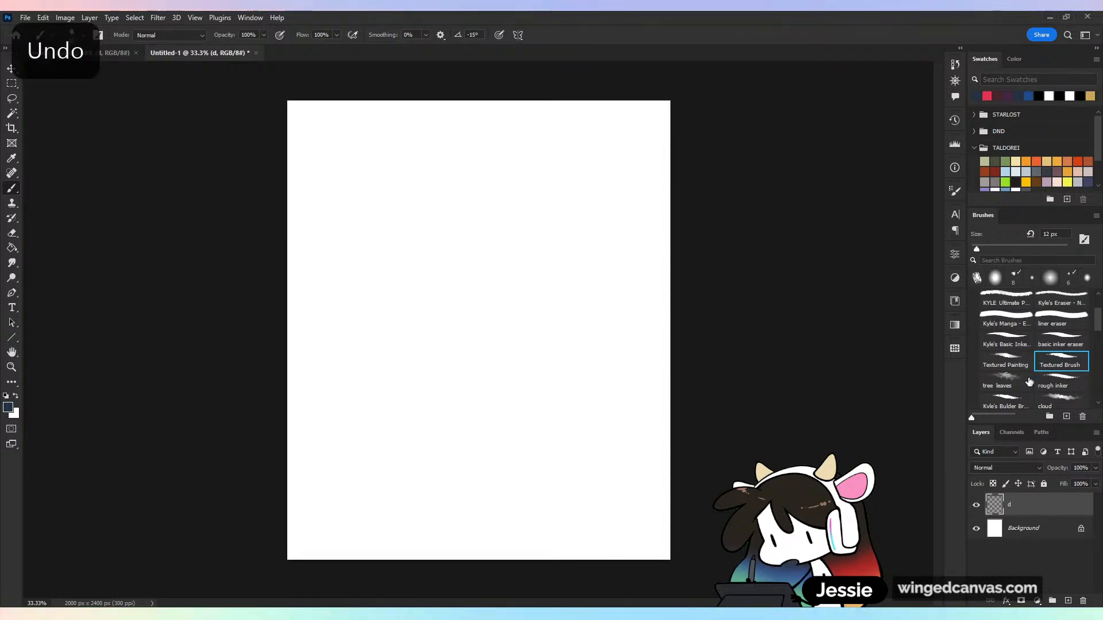
left_click_drag(1097, 326, 1102, 303)
left_click(1025, 359)
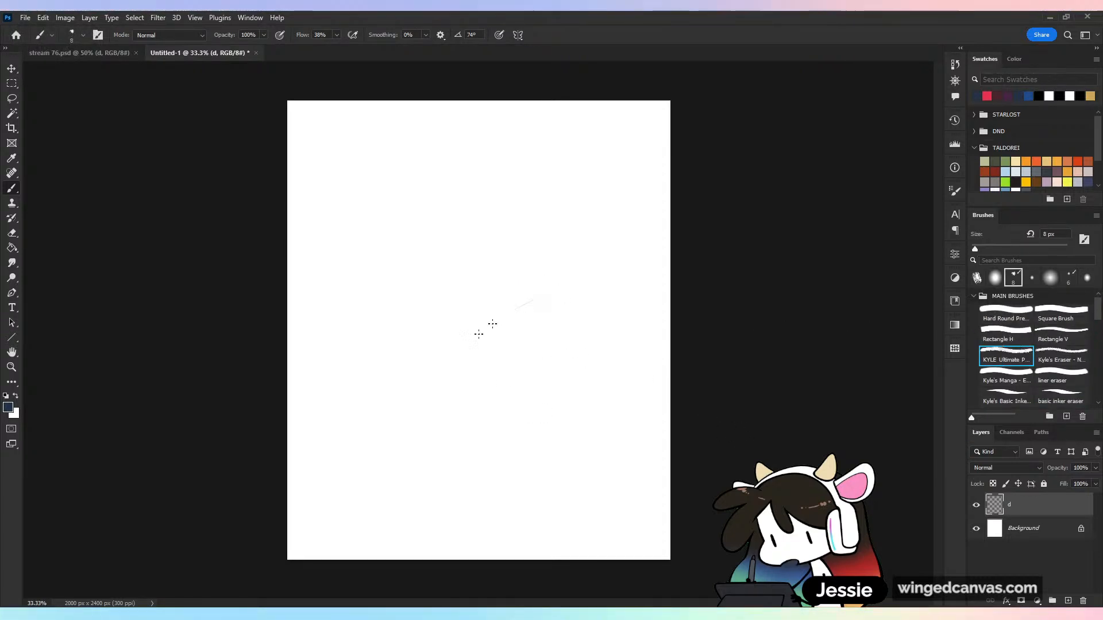
left_click_drag(517, 307, 471, 402)
key("ctrl+z")
key("ctrl+plus")
key("ctrl+minus")
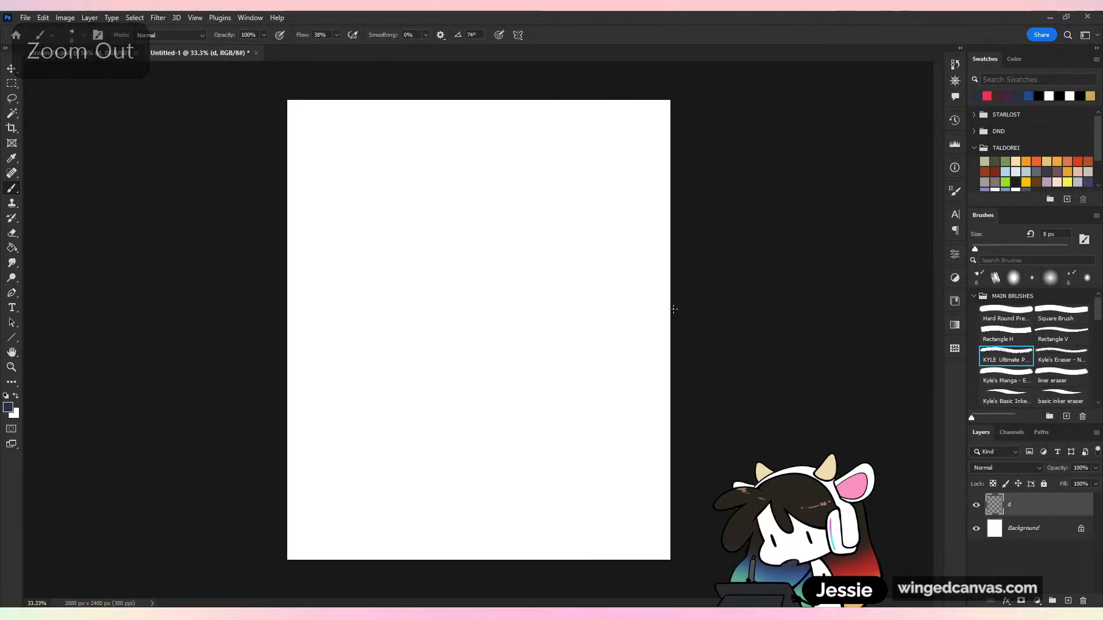
Sketch a wide isometric diamond near the middle of the page, redoing edges until opposite sides run parallel
key("ctrl+plus")
key("ctrl+plus")
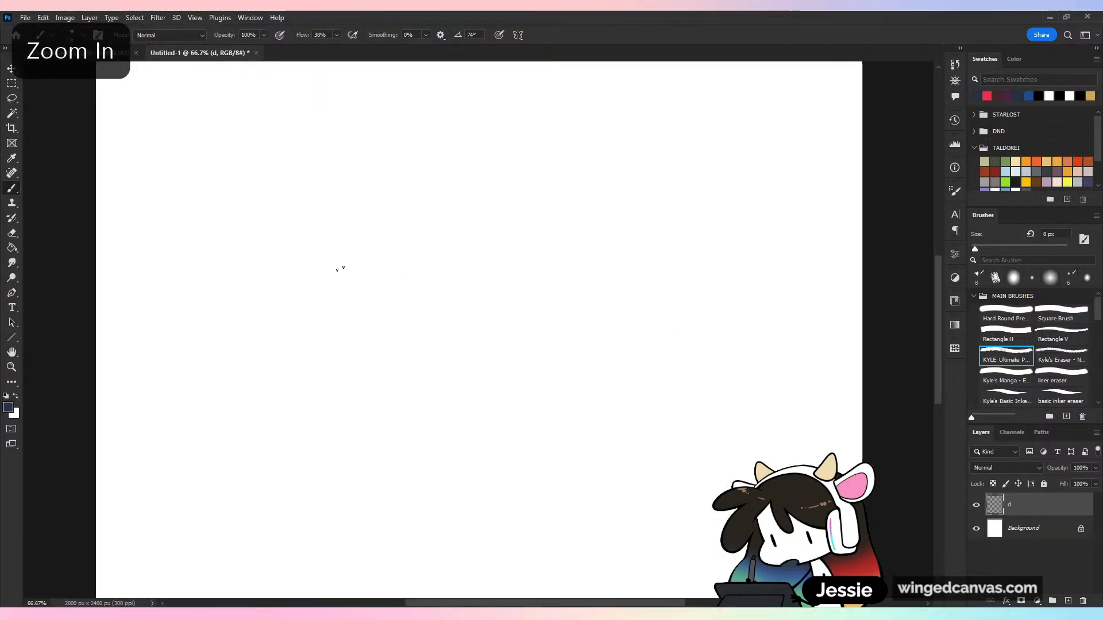
left_click_drag(327, 291, 357, 284)
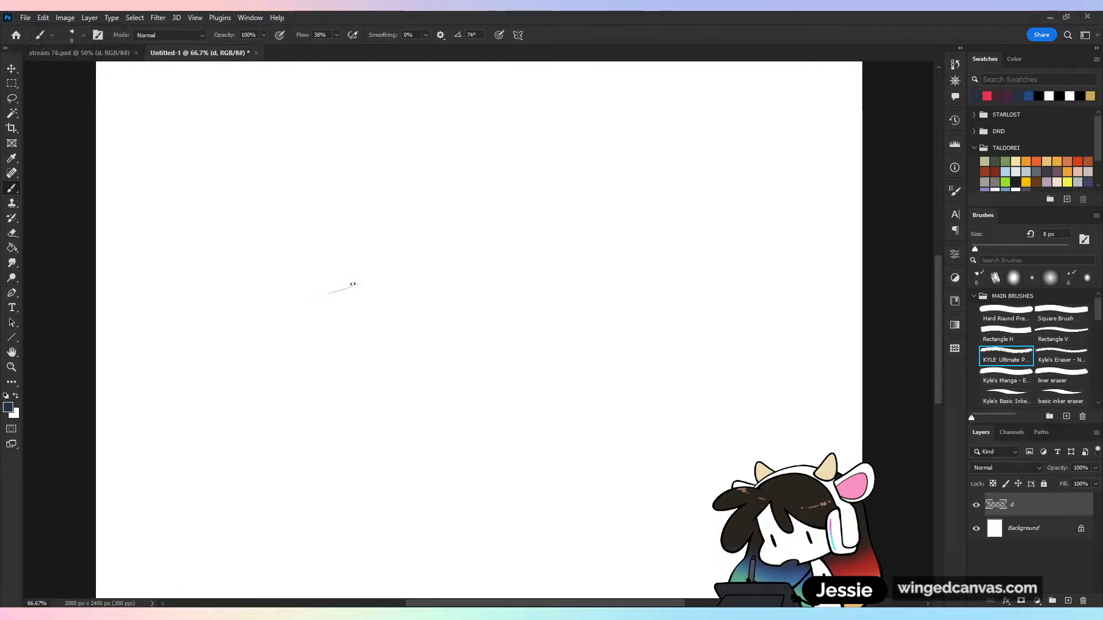
key("ctrl+z")
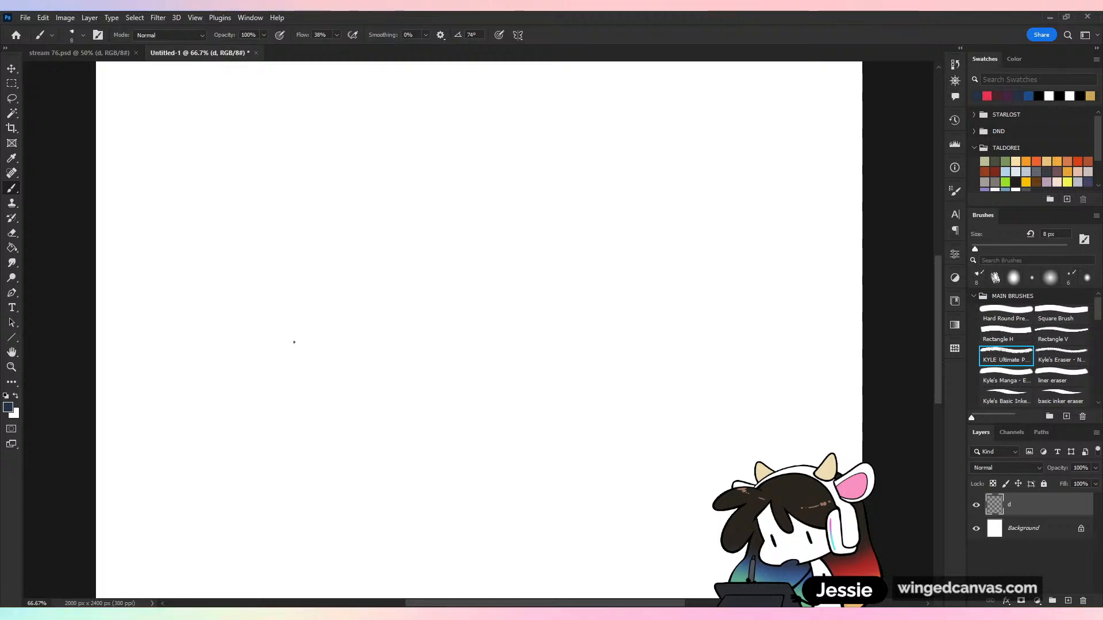
mouse_move(313, 303)
left_mouse_down()
mouse_move(413, 260)
mouse_move(309, 300)
mouse_move(422, 241)
mouse_move(538, 304)
left_mouse_up()
key("ctrl+z")
key("ctrl+z")
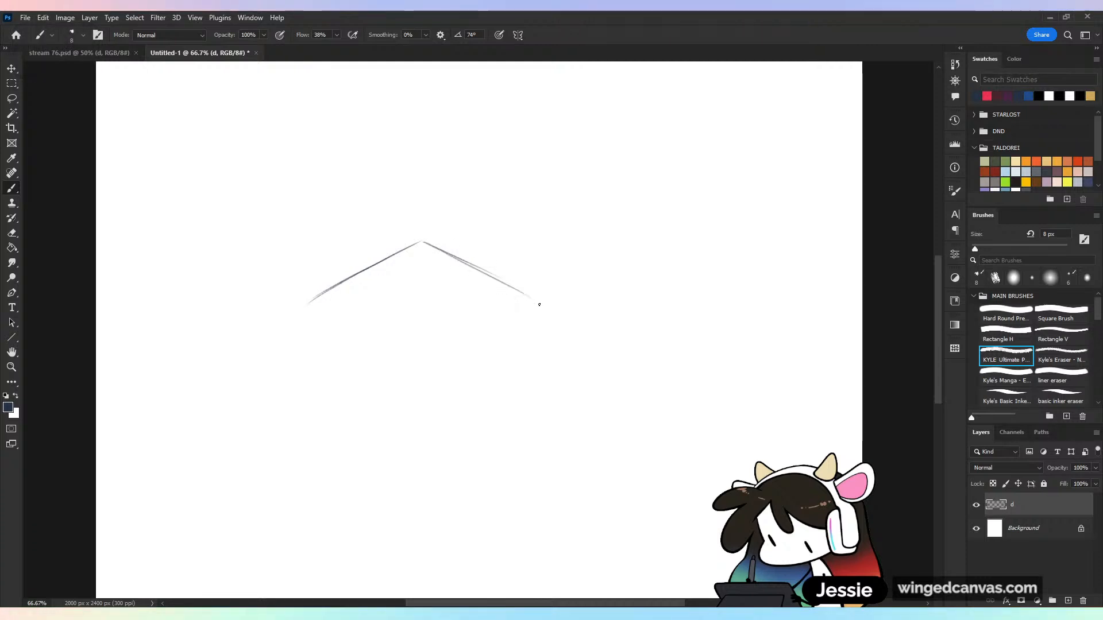
left_click_drag(313, 301, 388, 336)
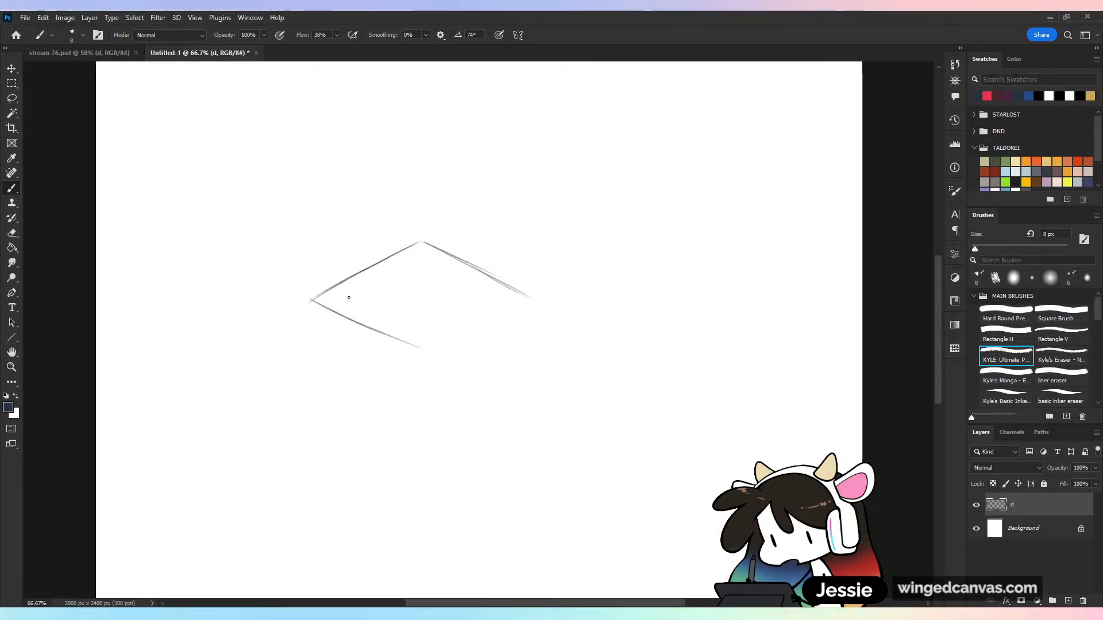
key("ctrl+z")
left_click_drag(312, 300, 404, 344)
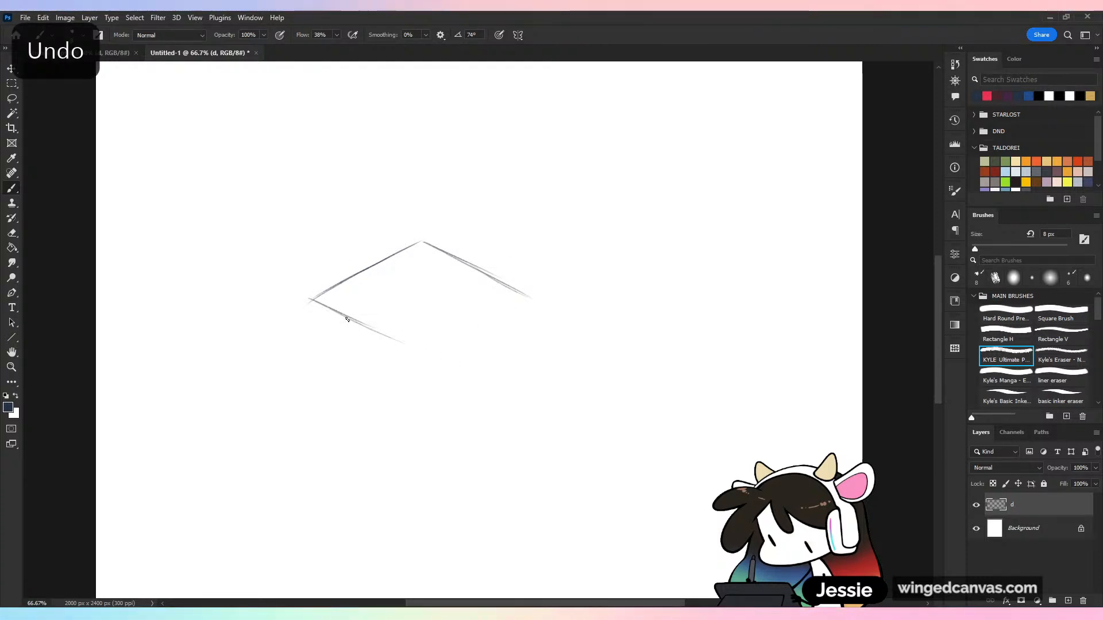
mouse_move(347, 320)
left_mouse_down()
mouse_move(428, 355)
mouse_move(531, 298)
left_mouse_up()
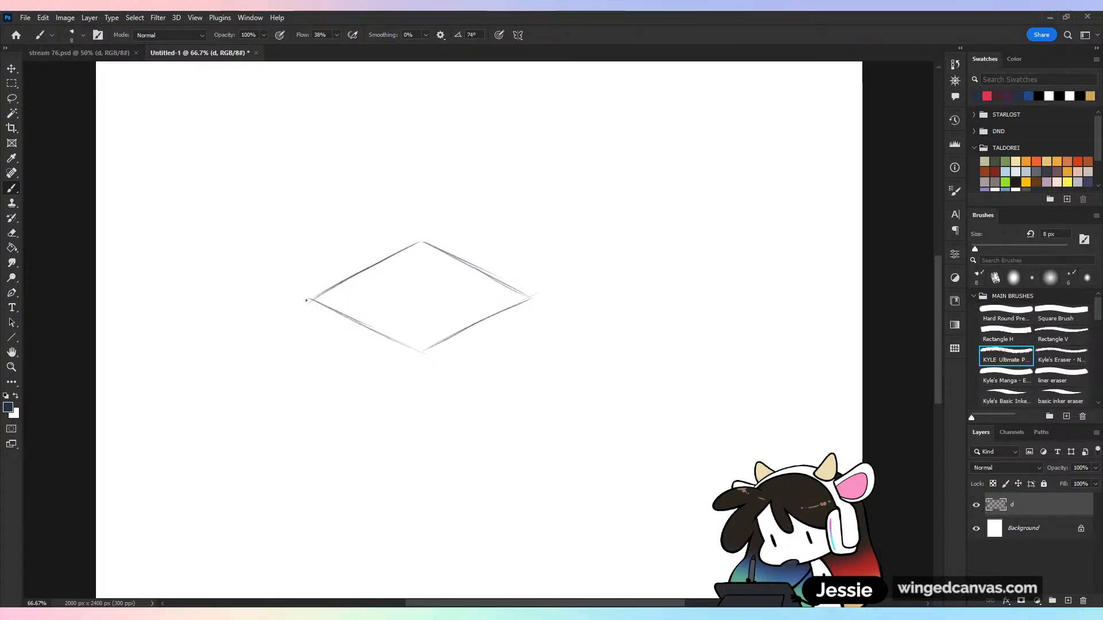
Draw straight horizontal and vertical lines through the diamond's corners, extending past it, and clean up its upper right edge
left_click_drag(308, 299, 690, 299)
left_click_drag(425, 243, 524, 299)
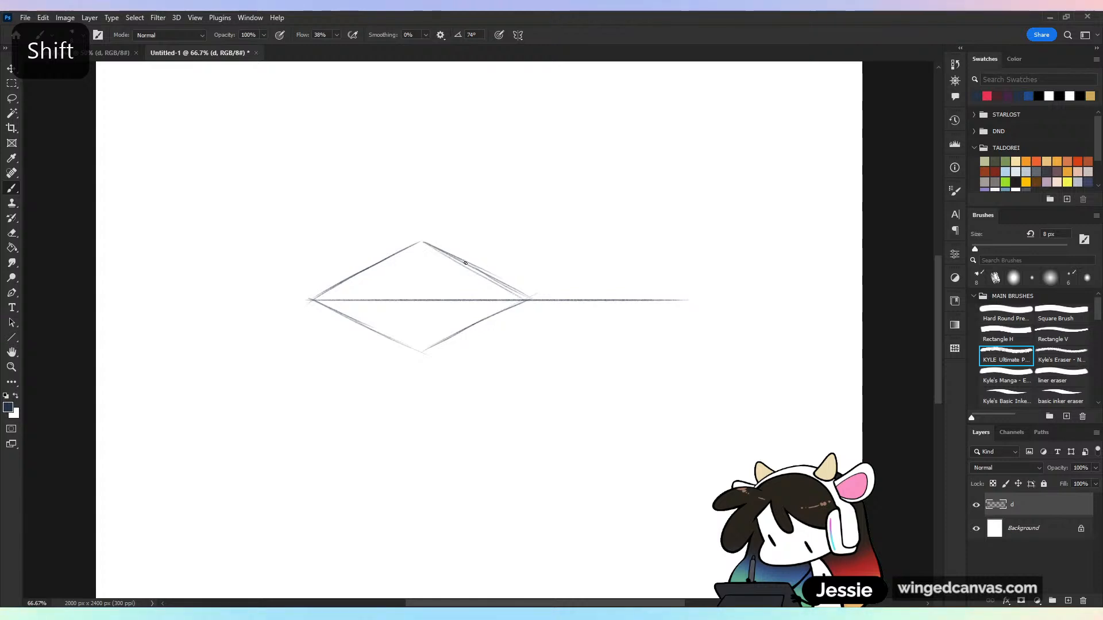
key("e")
left_click_drag(435, 242, 496, 277)
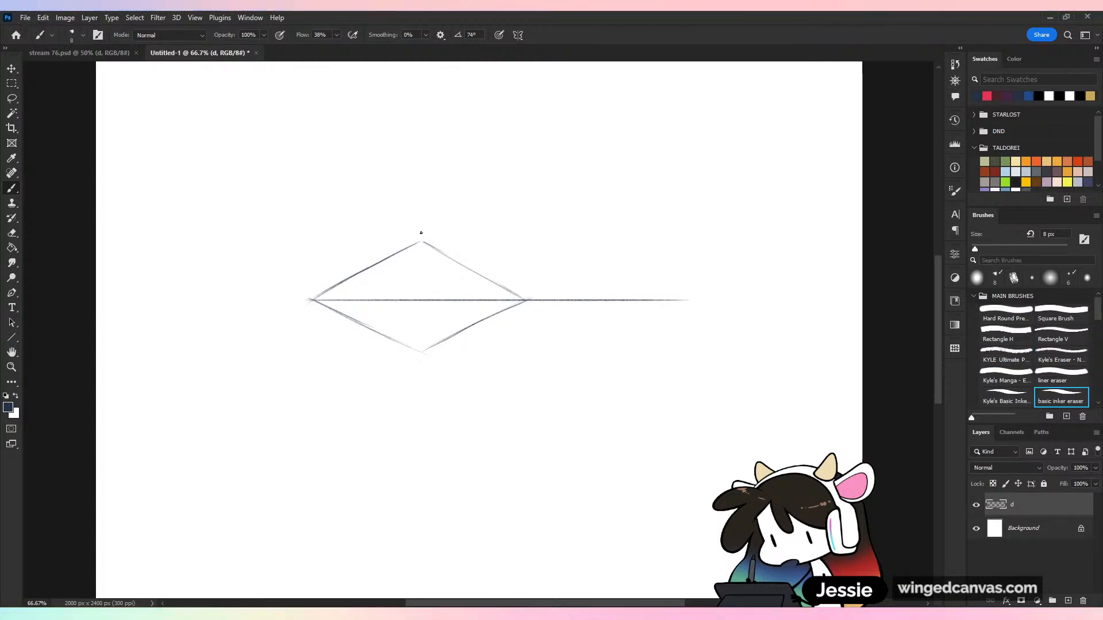
key("b")
left_click_drag(421, 232, 421, 457)
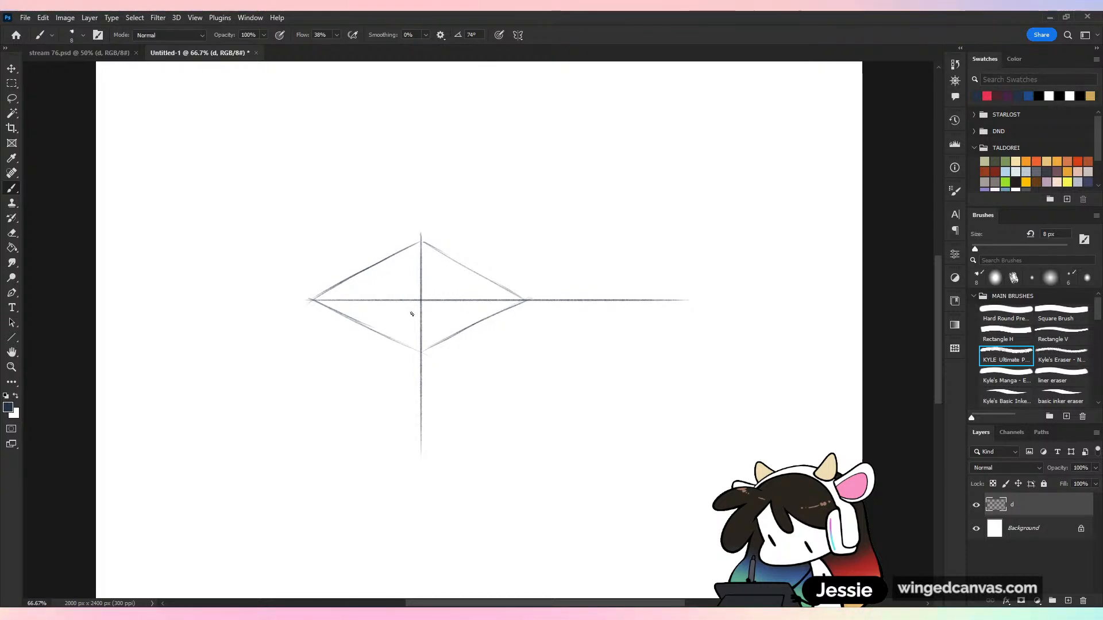
Draw two slanted lines through the diamond's center parallel to its sides, and mark where they meet the edges
left_click_drag(374, 266, 459, 332)
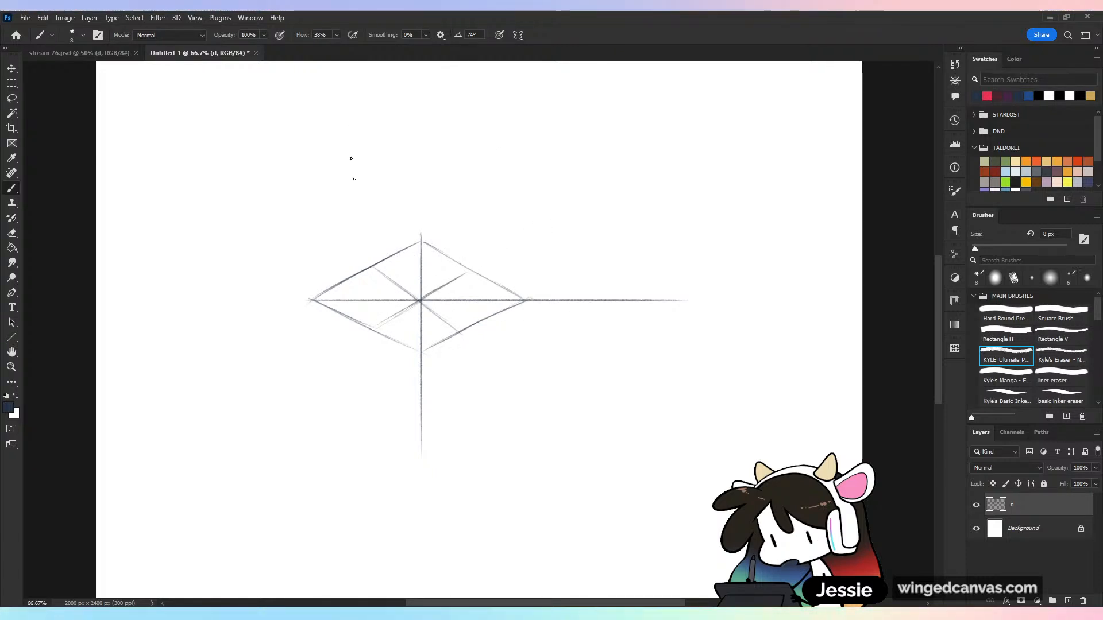
left_click_drag(372, 267, 367, 270)
left_click_drag(371, 327, 375, 330)
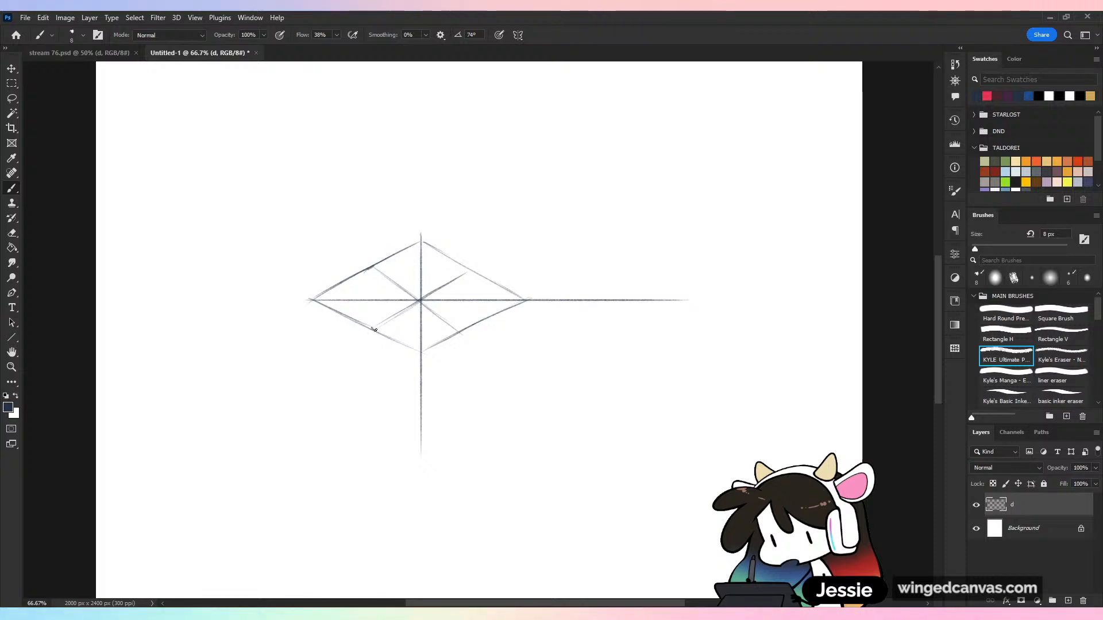
left_click_drag(469, 270, 472, 272)
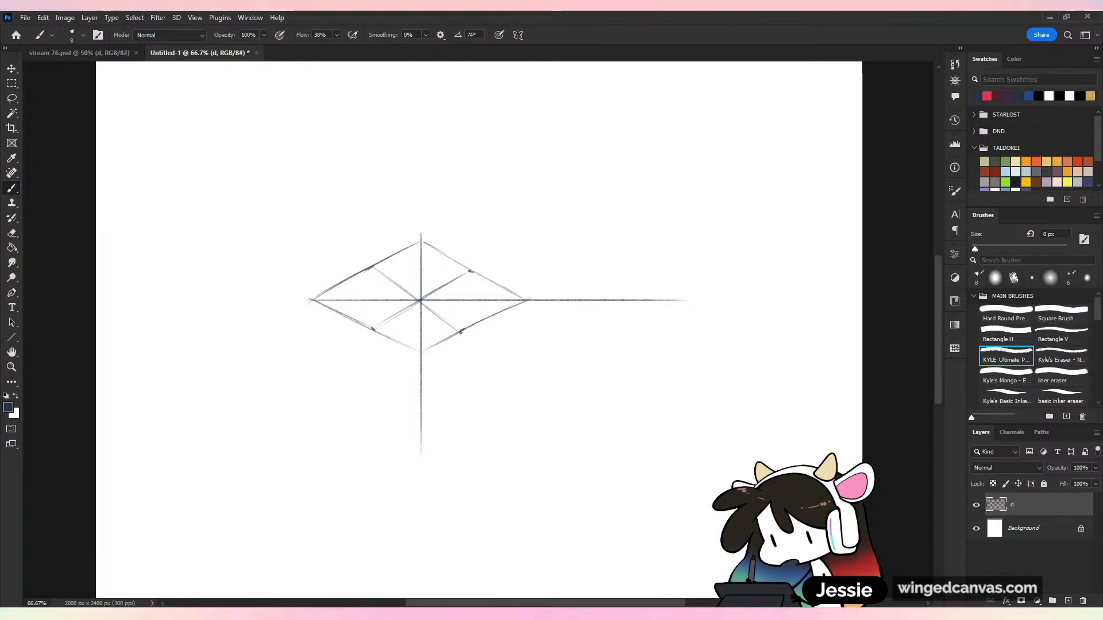
Retrace the slanted center line and mark the circle's width and height on the diamond's horizontal and vertical axes
mouse_move(403, 286)
left_mouse_down()
mouse_move(459, 329)
mouse_move(482, 306)
left_mouse_up()
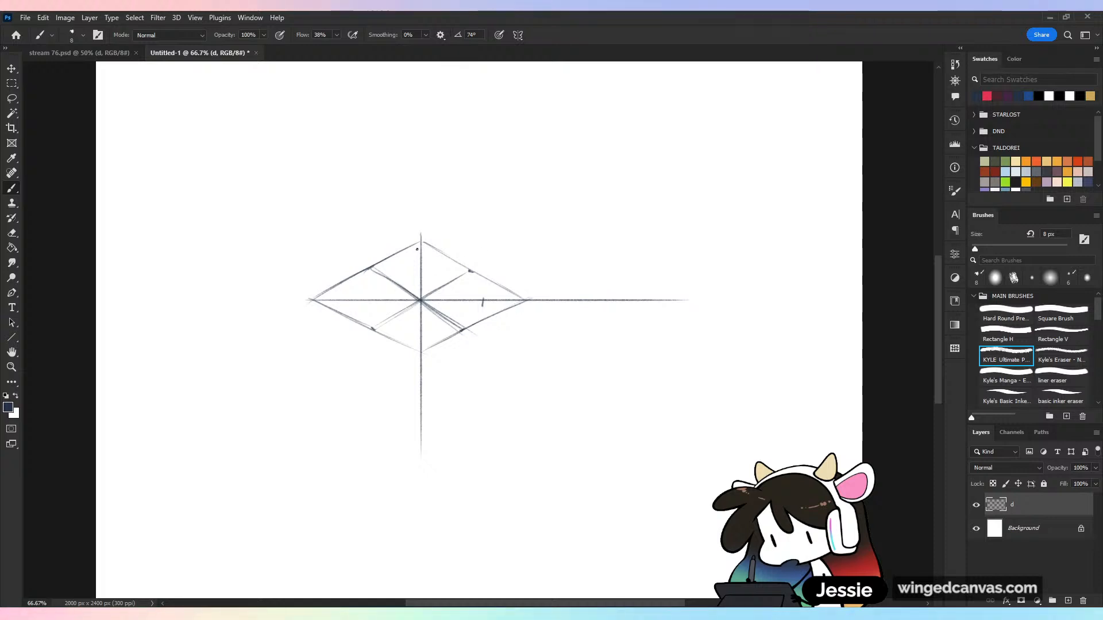
key("ctrl+z")
left_click_drag(417, 257, 425, 257)
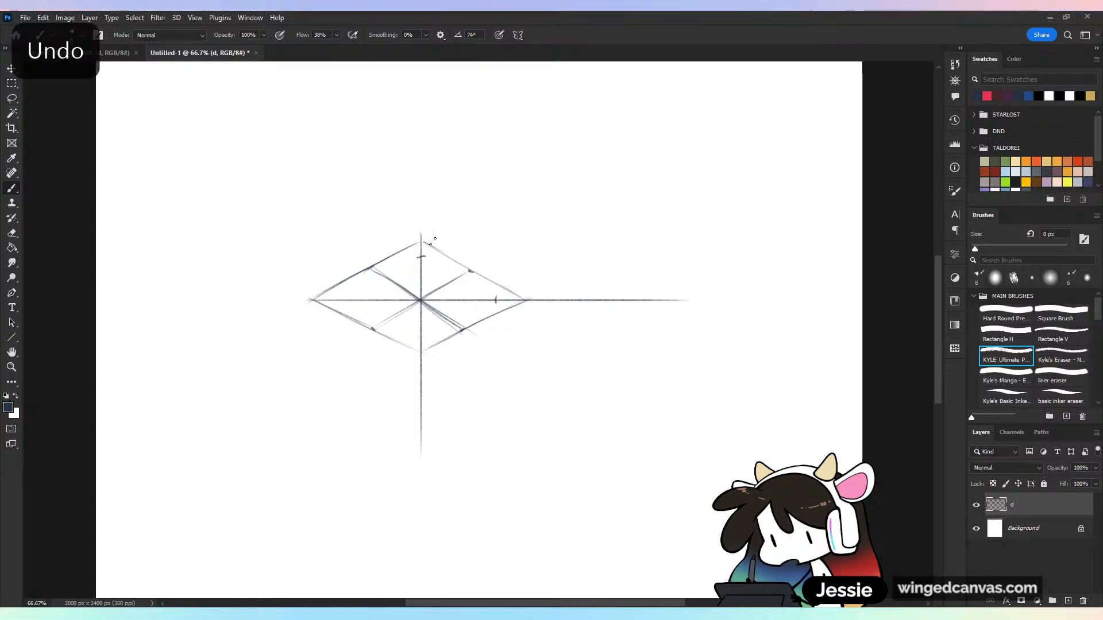
left_click_drag(343, 297, 343, 303)
left_click_drag(417, 340, 427, 339)
Sketch an ellipse inside the diamond through the edge midpoints and the marks on both axes
mouse_move(371, 268)
left_mouse_down()
mouse_move(343, 291)
mouse_move(360, 328)
mouse_move(351, 314)
mouse_move(415, 345)
mouse_move(470, 325)
left_mouse_up()
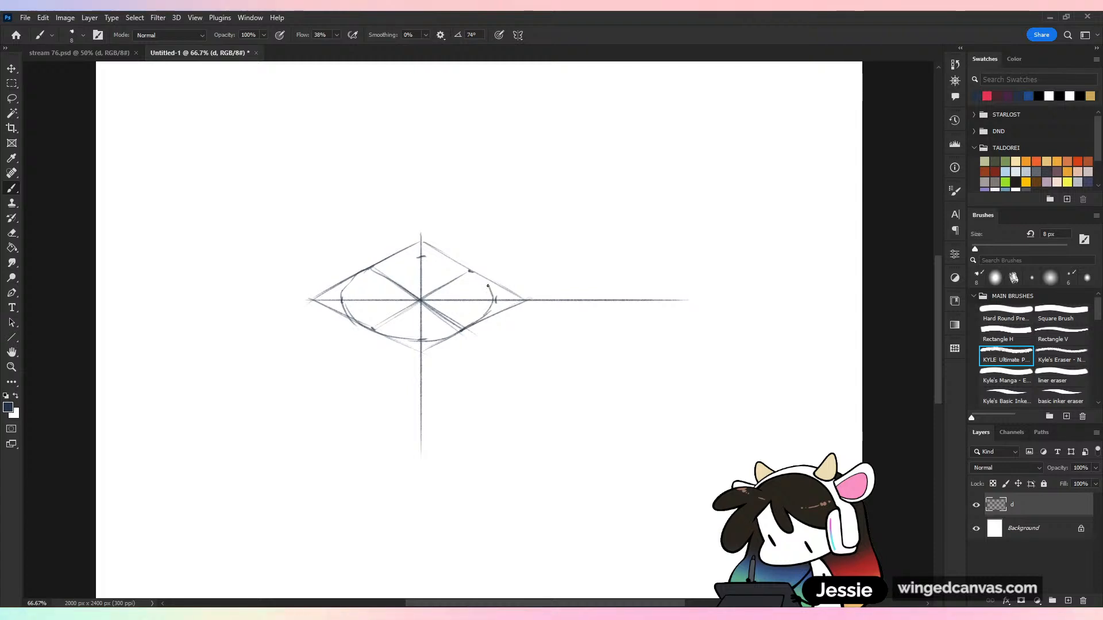
left_click_drag(473, 271, 435, 260)
left_click_drag(350, 282, 365, 332)
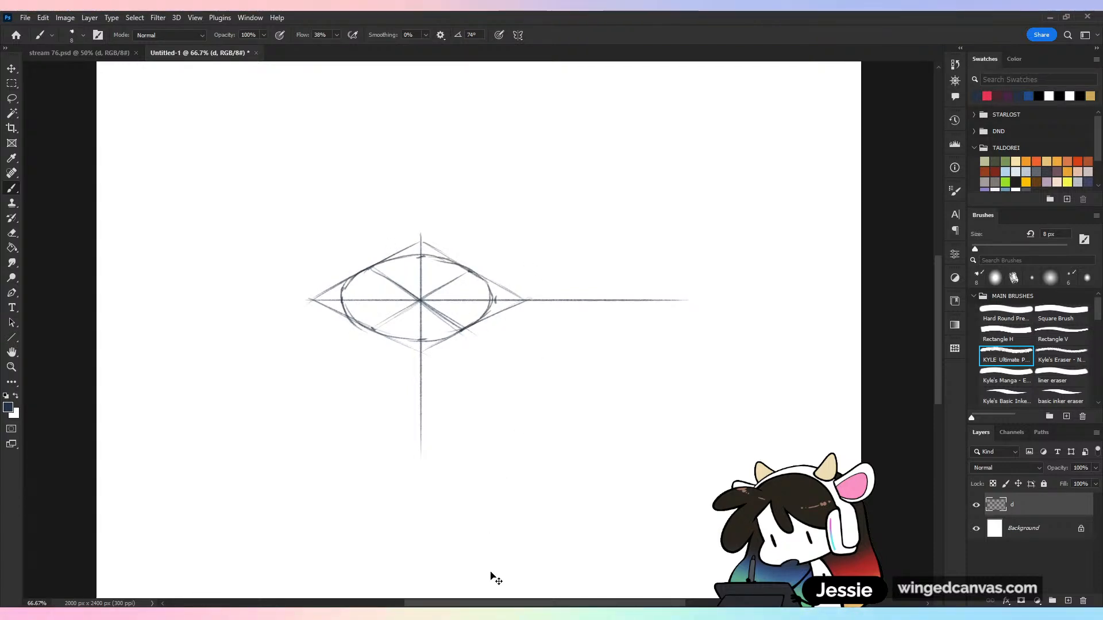
Delete the whole diamond and circle sketch with a freehand selection around it, and clear the selection
key("ctrl+minus")
key("ctrl+minus")
key("ctrl+plus")
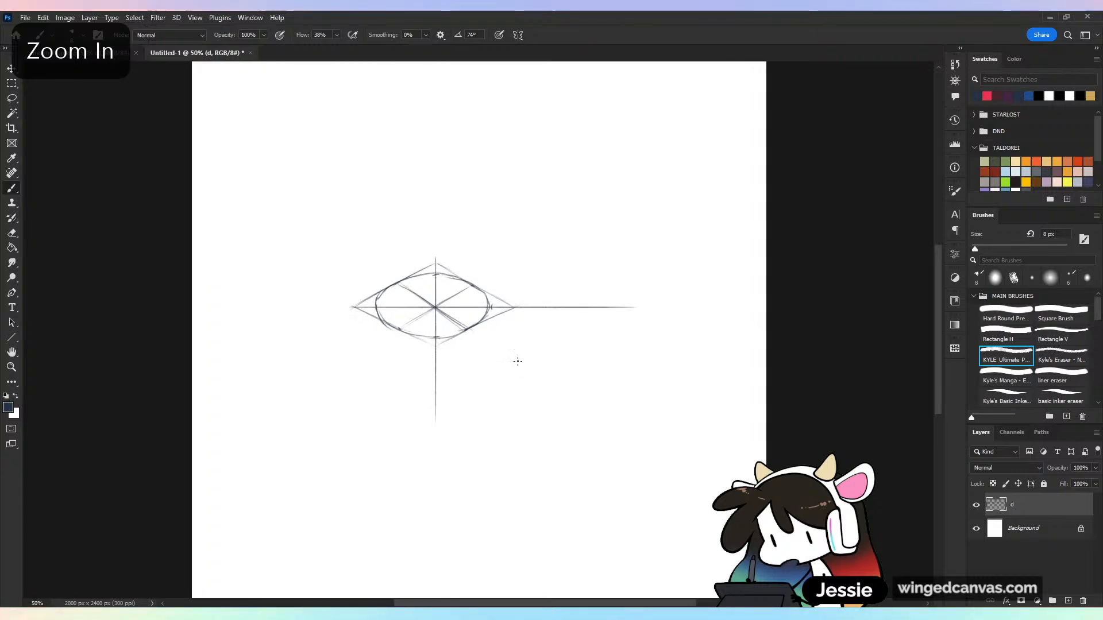
key("l")
left_click_drag(432, 229, 570, 235)
key("Delete")
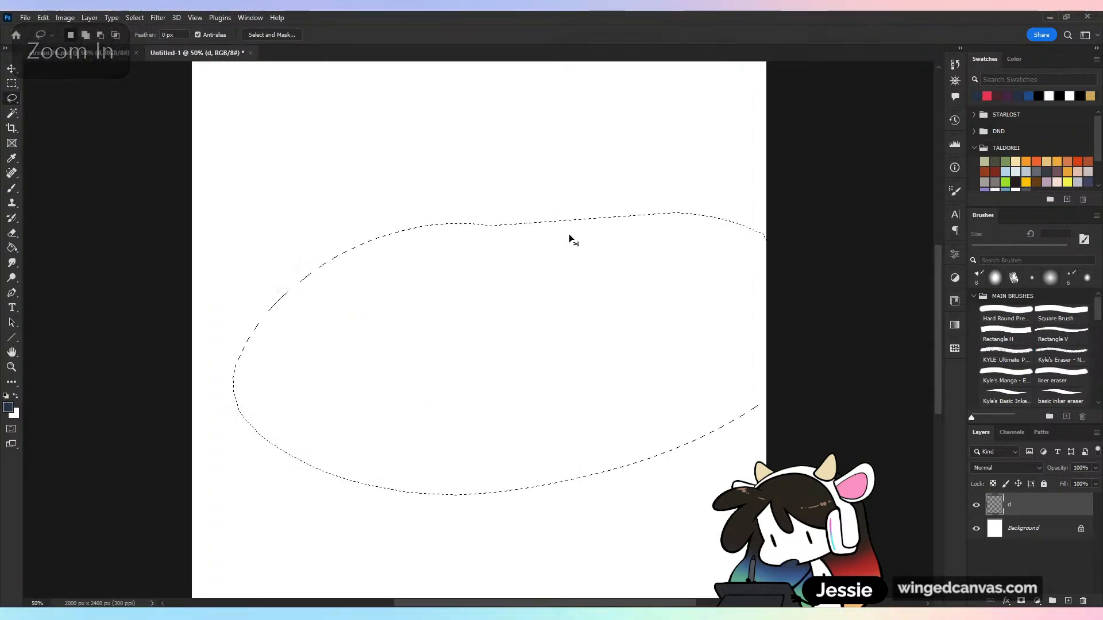
key("ctrl+d")
key("b")
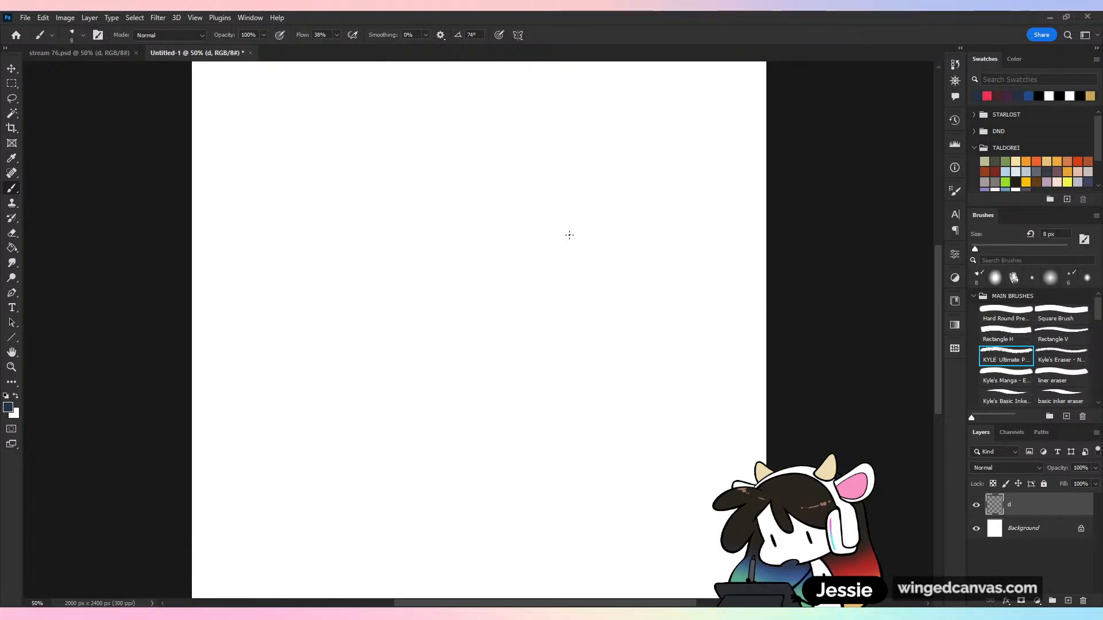
key("ctrl+minus")
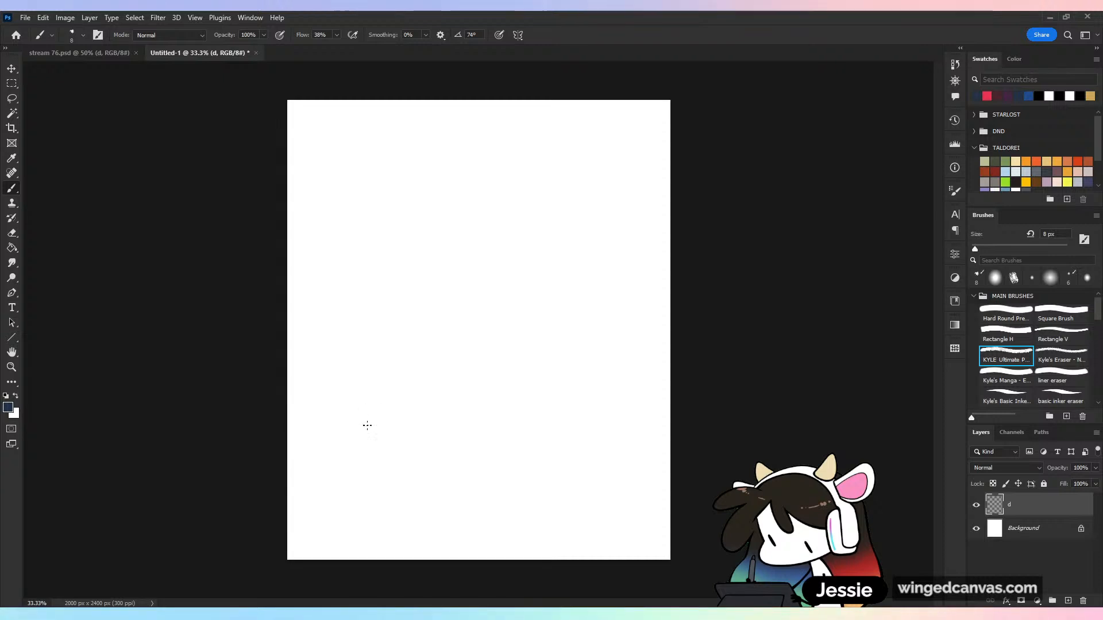
mouse_move(352, 426)
left_mouse_down()
mouse_move(410, 447)
mouse_move(340, 420)
mouse_move(459, 465)
left_mouse_up()
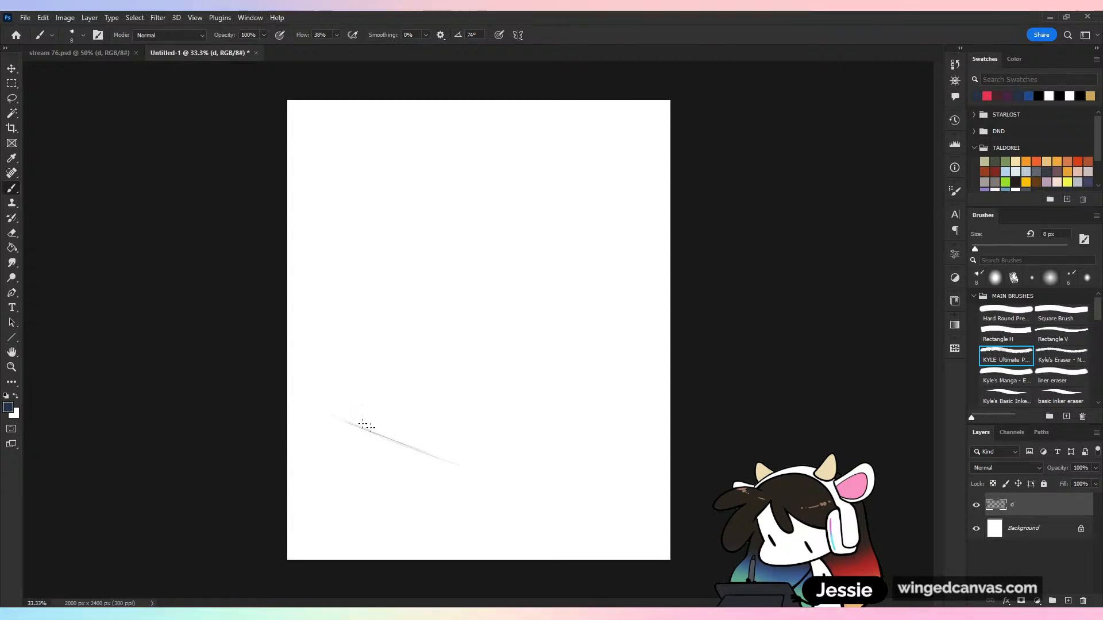
key("ctrl+z")
key("ctrl+z")
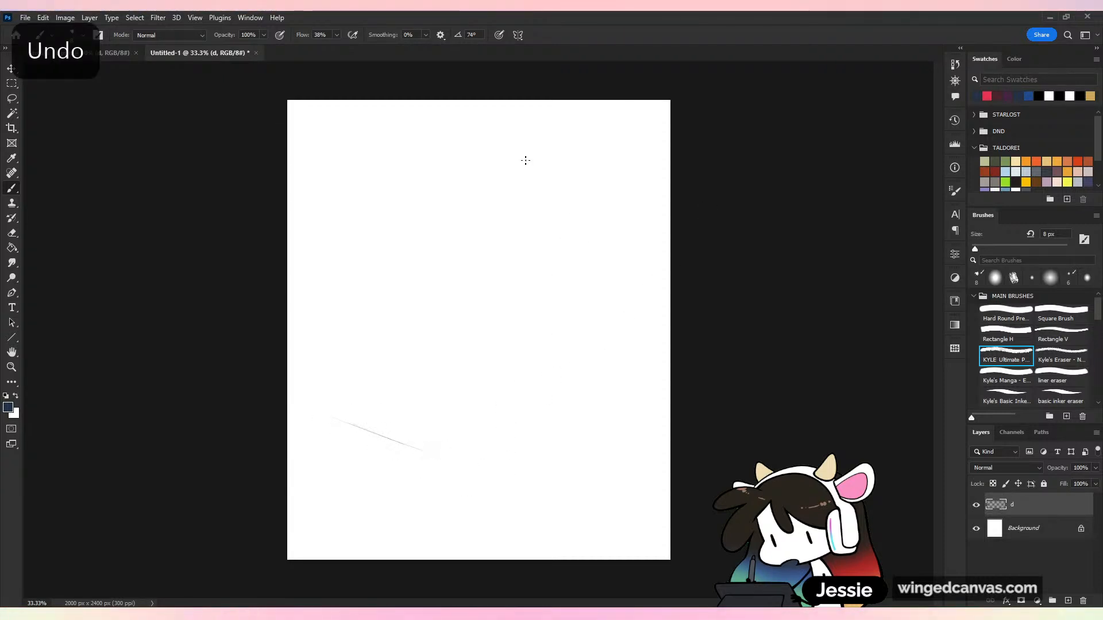
key("ctrl+z")
Turn on vertical paint symmetry with its axis down the middle of the page
left_click(518, 34)
left_click(557, 81)
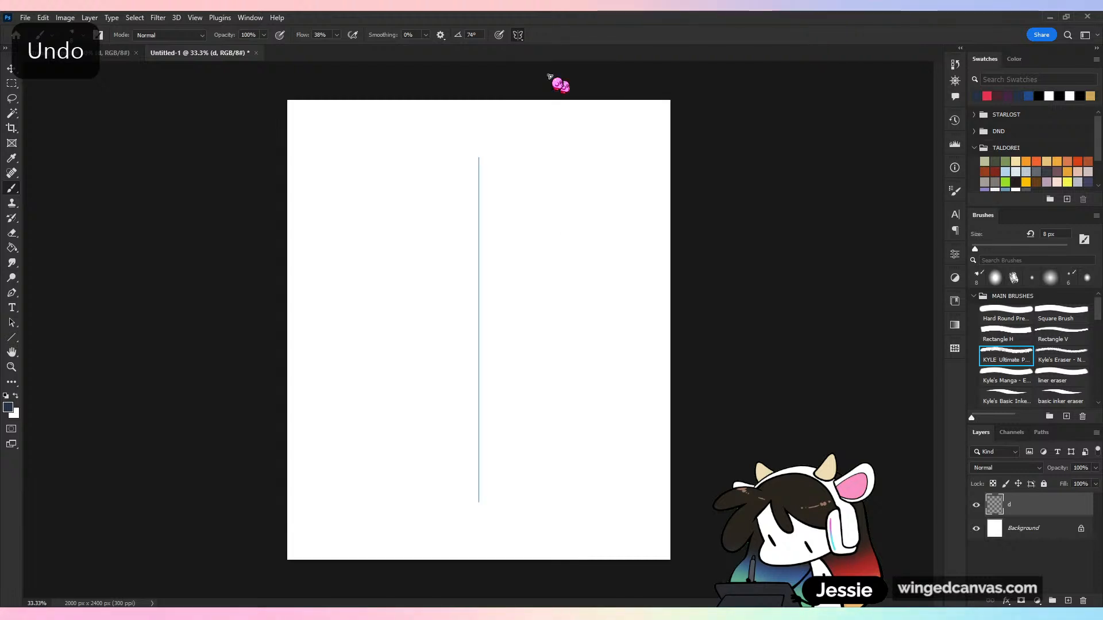
left_click(561, 35)
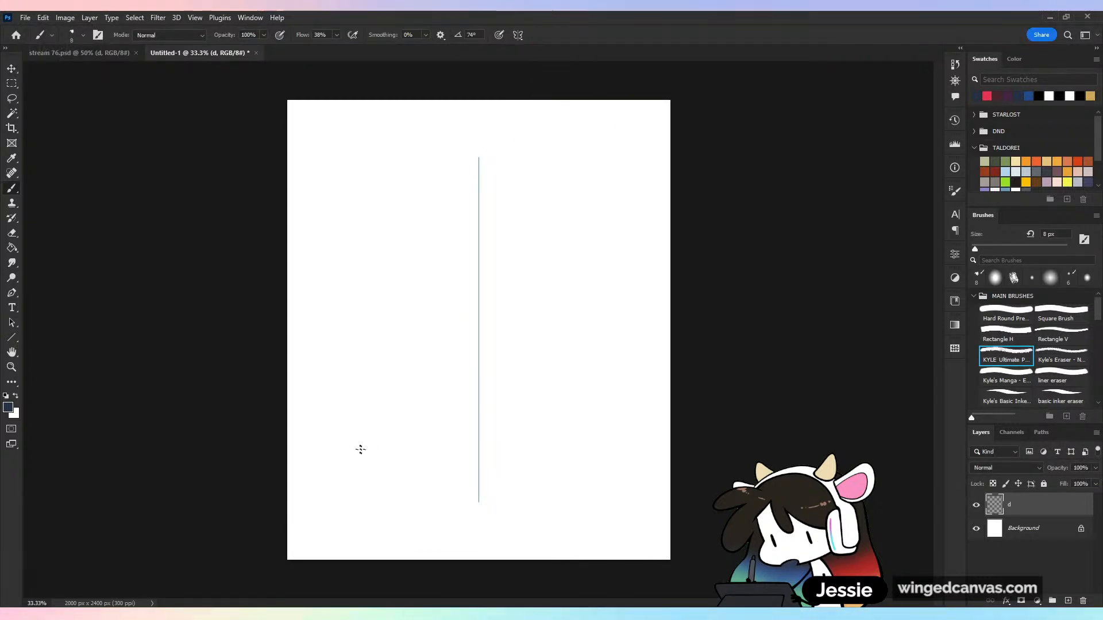
left_click_drag(350, 444, 478, 483)
left_click_drag(396, 457, 476, 483)
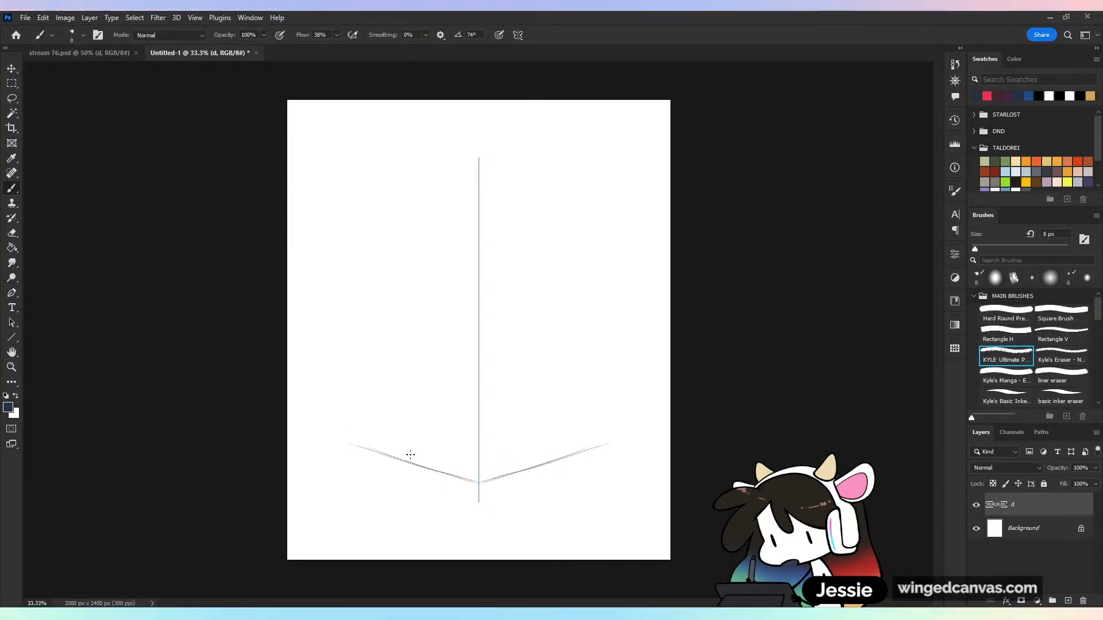
left_click_drag(348, 441, 449, 473)
key("ctrl+z")
key("ctrl+z")
key("ctrl+z")
key("ctrl+z")
key("ctrl+z")
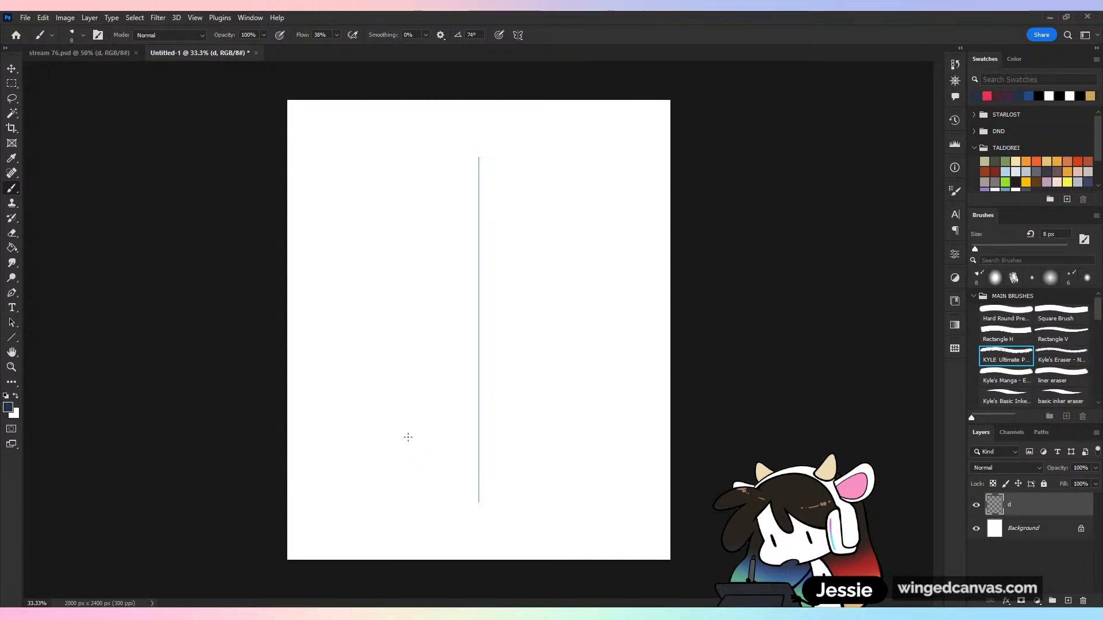
Sketch a wide isometric diamond with mirrored strokes on the lower part of the page, centered on the symmetry axis
left_click_drag(359, 439, 460, 482)
left_click_drag(391, 453, 498, 500)
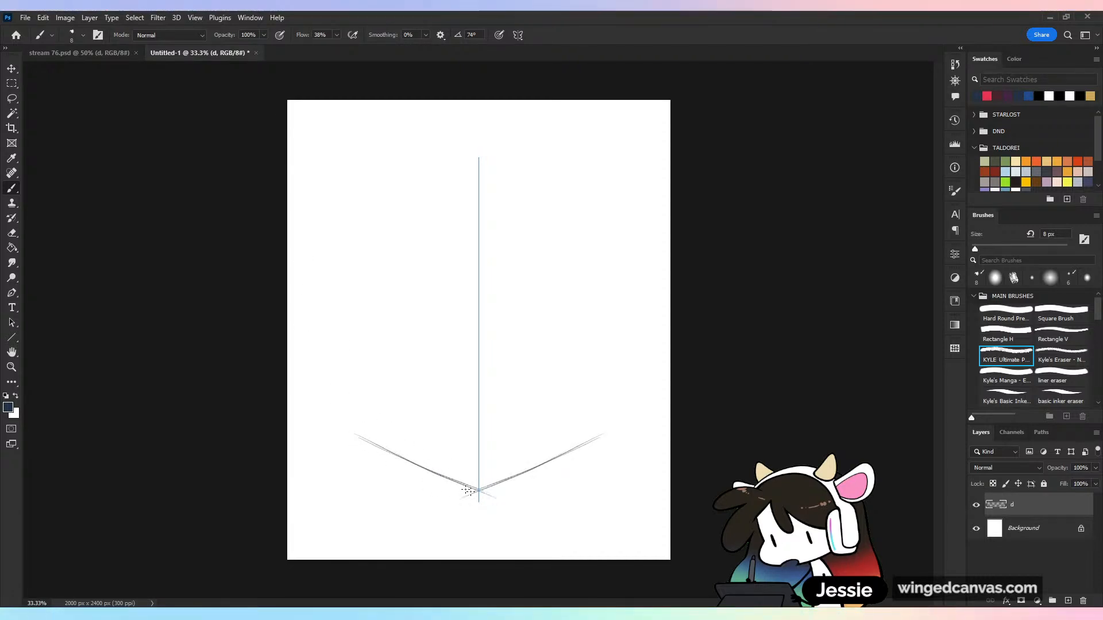
left_click_drag(346, 433, 424, 471)
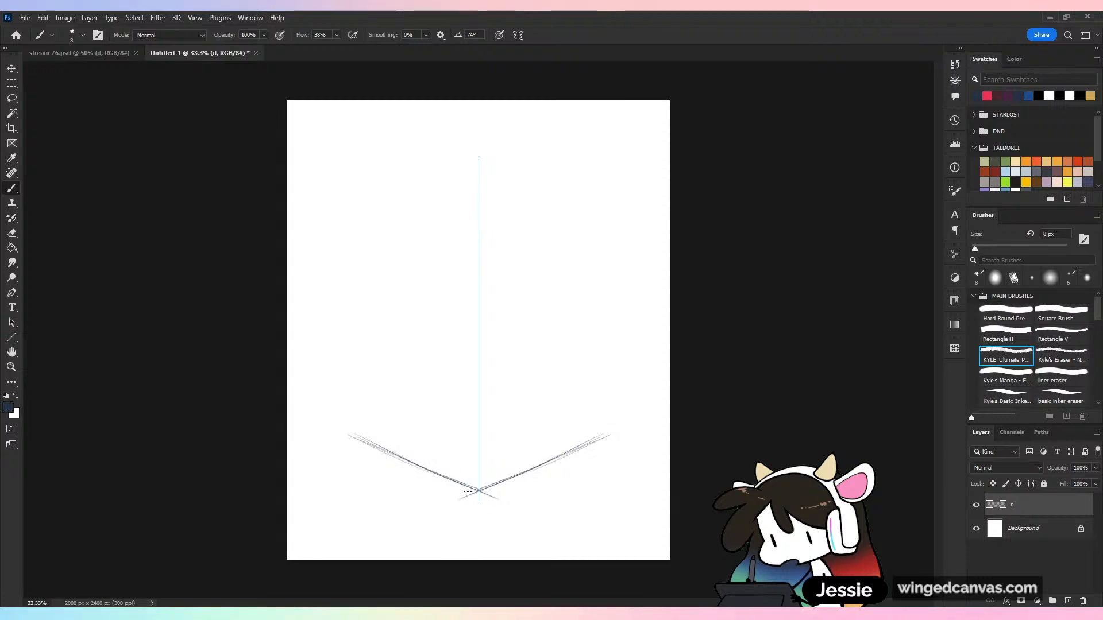
left_click_drag(349, 434, 503, 366)
left_click_drag(351, 431, 480, 373)
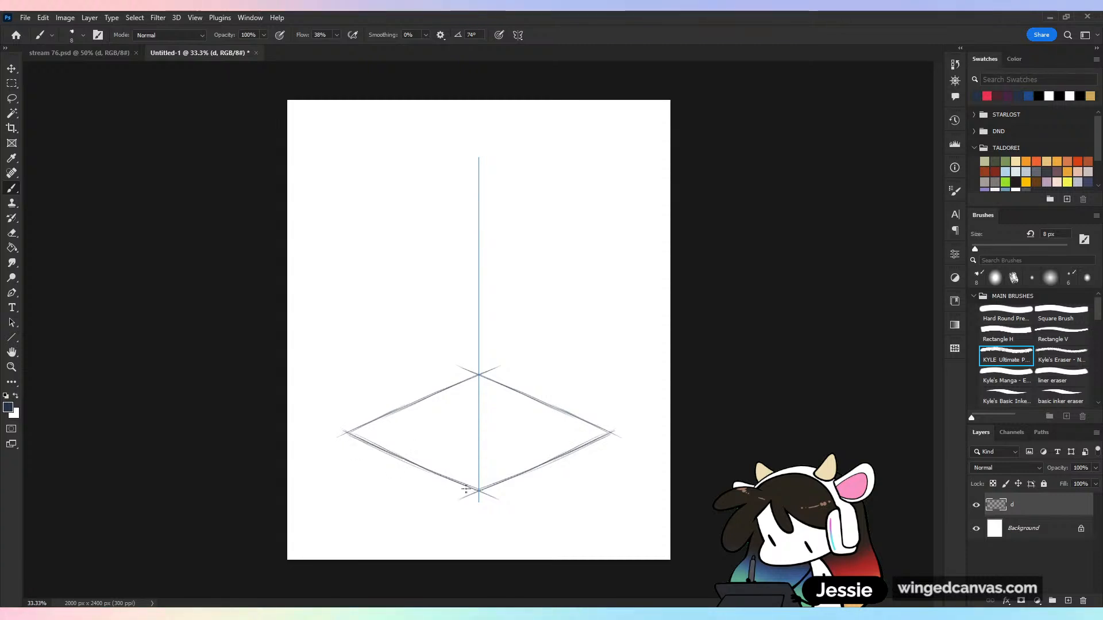
Erase the overshooting line ends at the diamond's upper and lower corners, and darken its two lower edges
left_click_drag(482, 372, 512, 359)
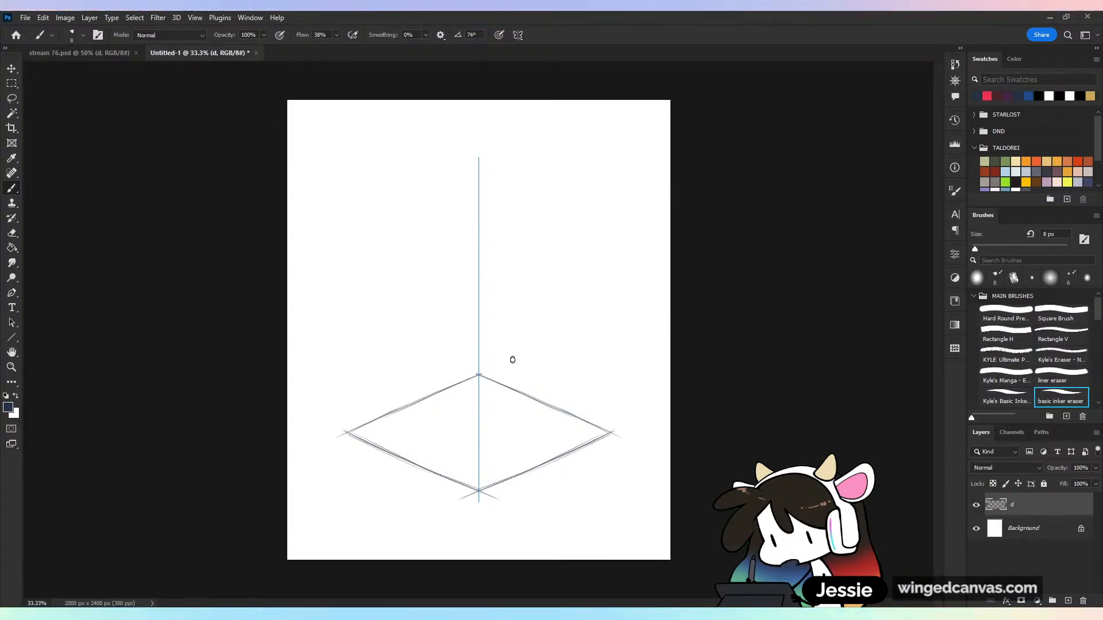
left_click_drag(475, 493, 457, 502)
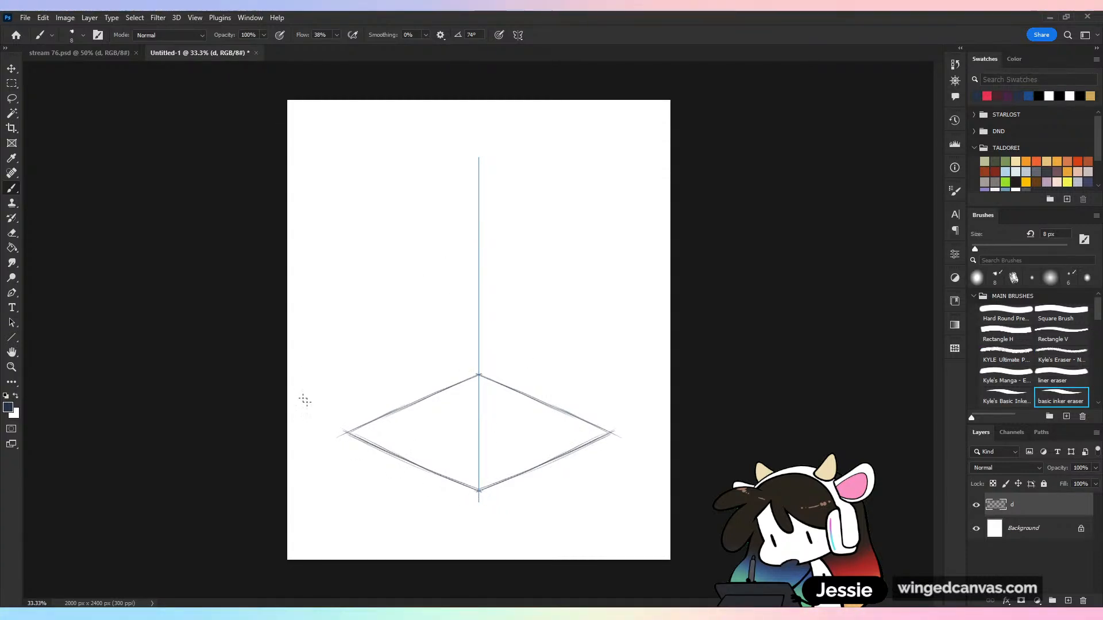
left_click_drag(344, 430, 440, 476)
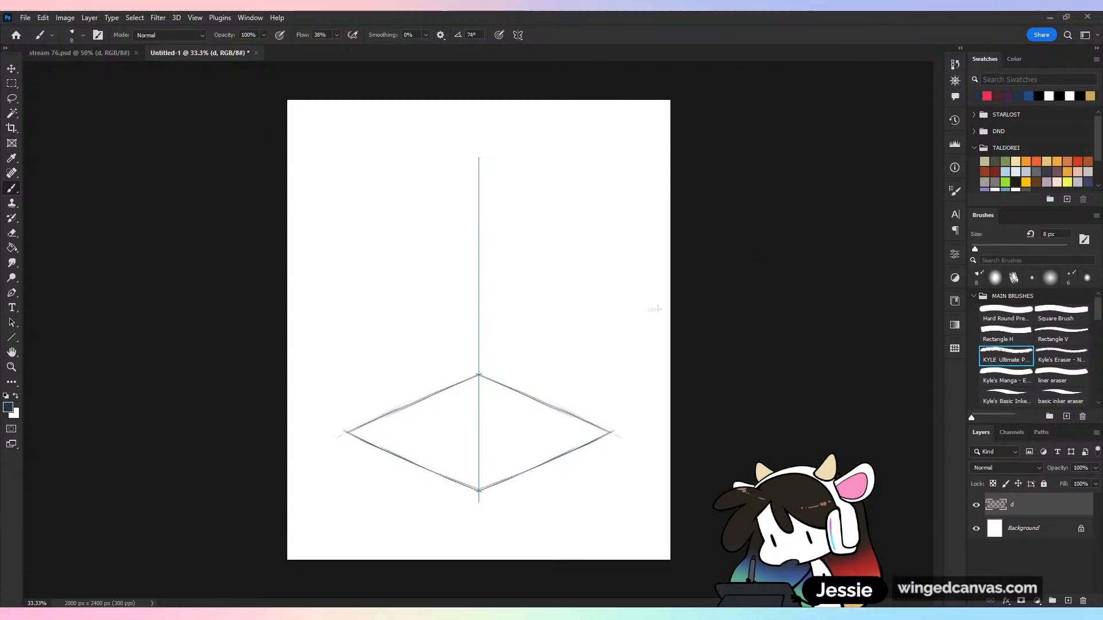
Draw straight verticals up from the diamond's side and back corners, and join their ends with slanted edges to form two walls
left_click_drag(348, 432, 348, 195)
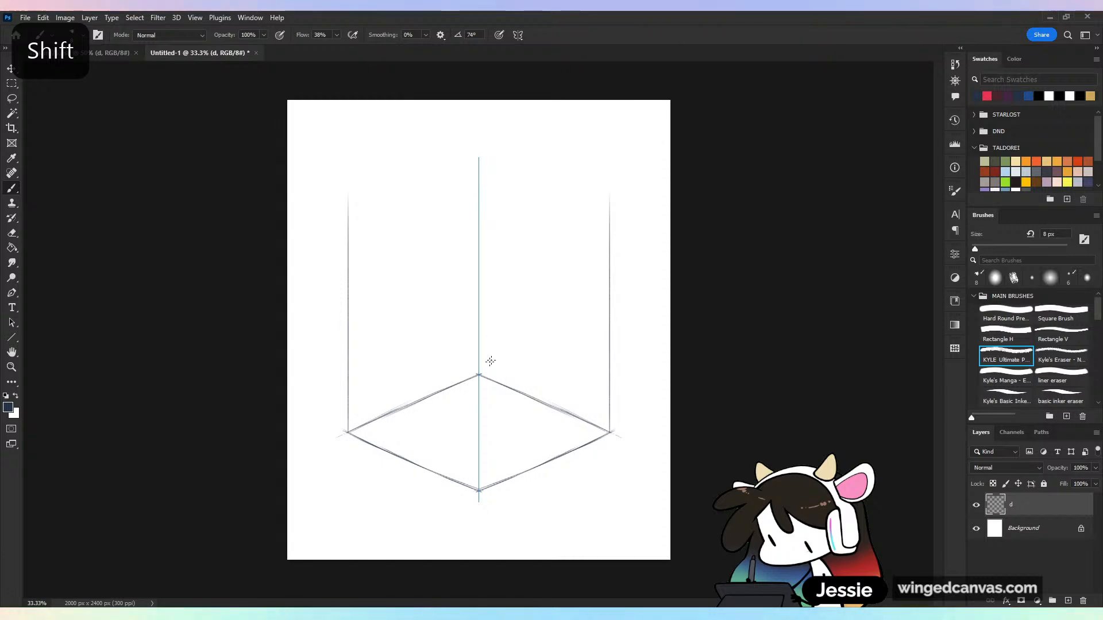
left_click_drag(477, 376, 479, 156)
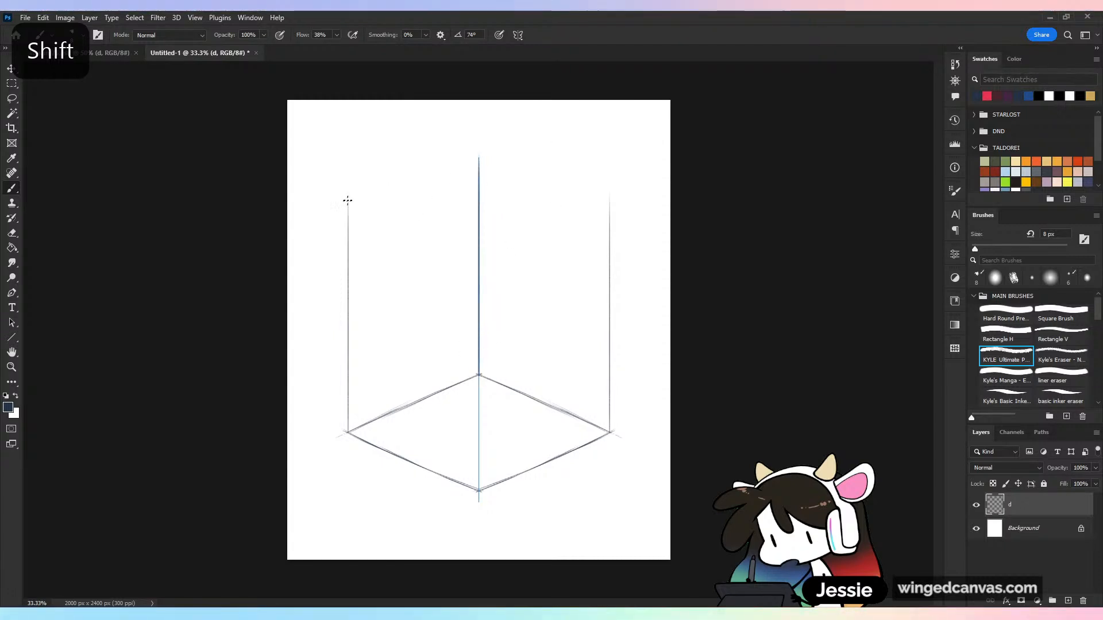
left_click_drag(349, 201, 479, 159)
key("ctrl+z")
key("ctrl+z")
left_click_drag(348, 201, 479, 157)
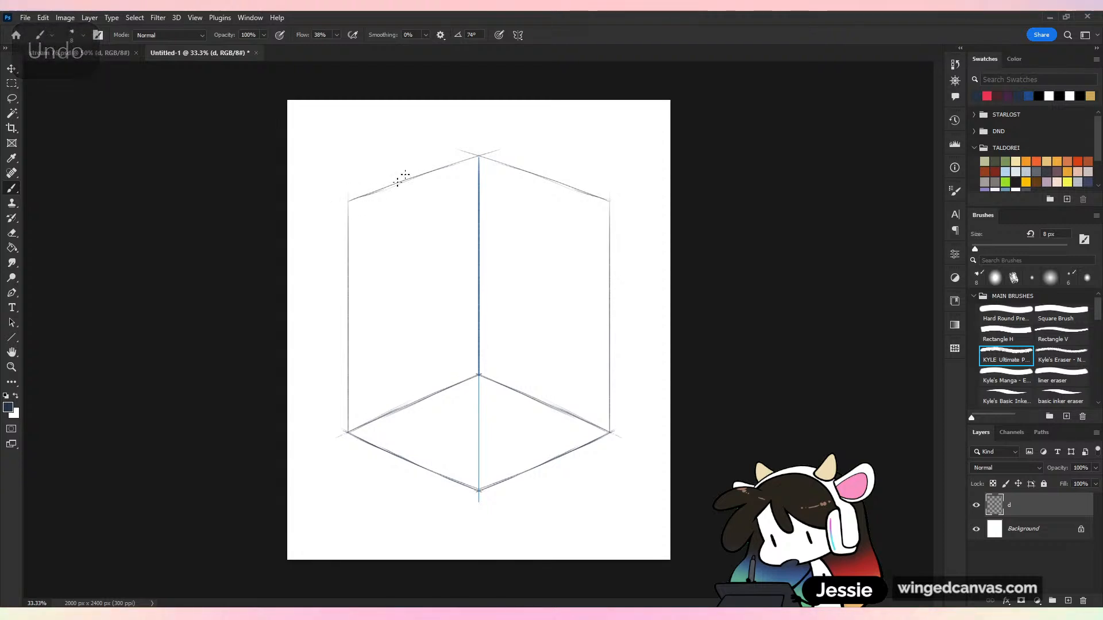
key("shift")
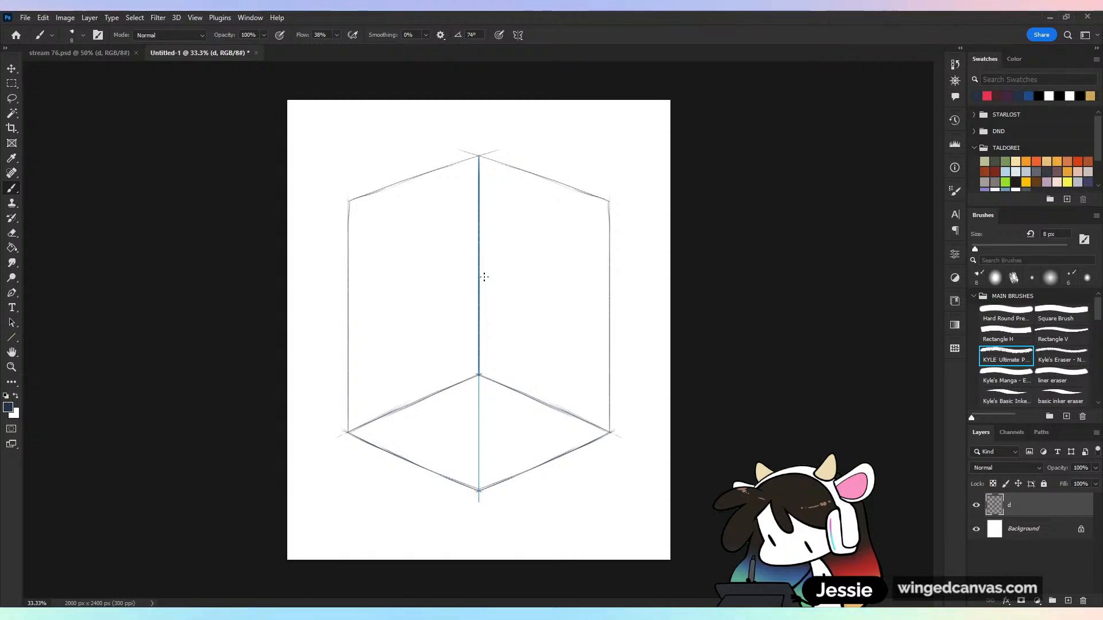
Enlarge the room drawing to nearly fill the page, scaling it a further 102.40%, and nudge it up to center it vertically
key("v")
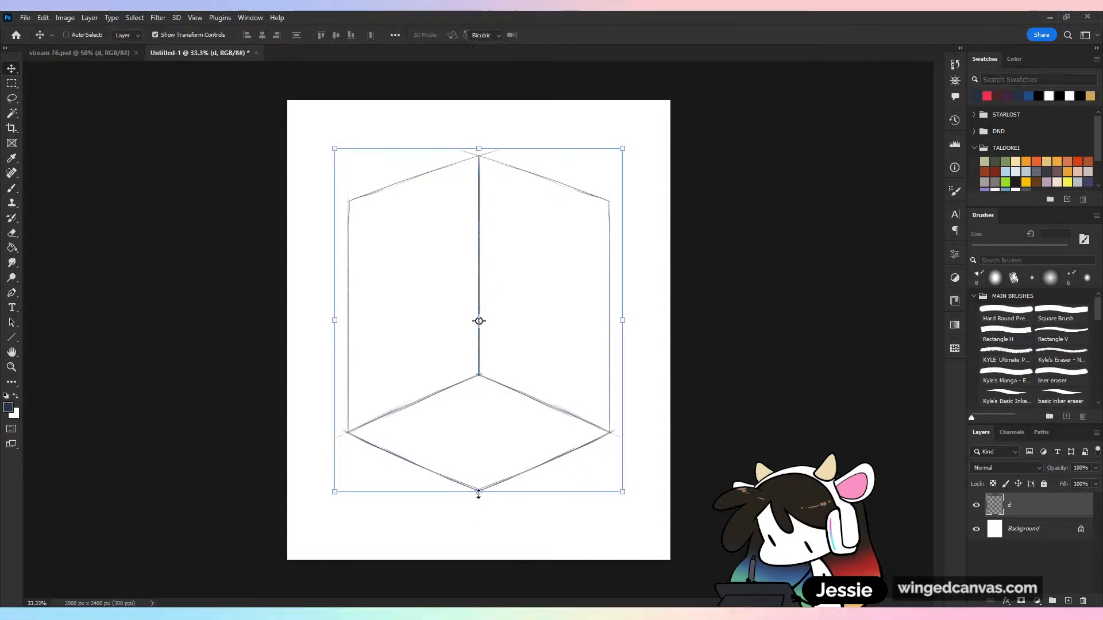
left_click_drag(478, 493, 479, 530)
left_click(571, 35)
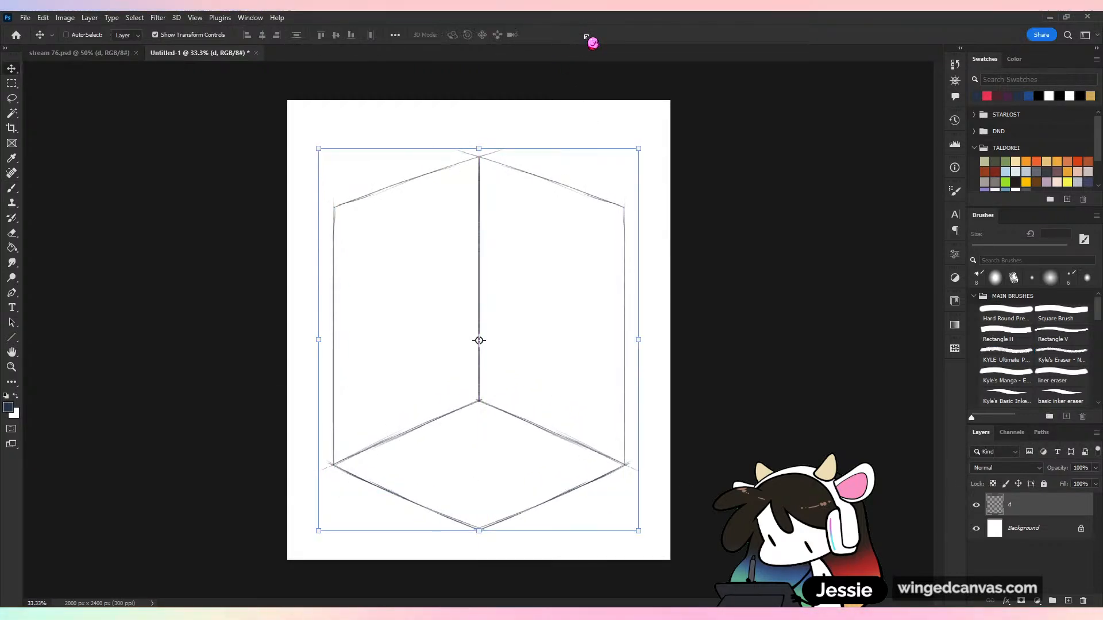
left_click_drag(478, 149, 479, 139)
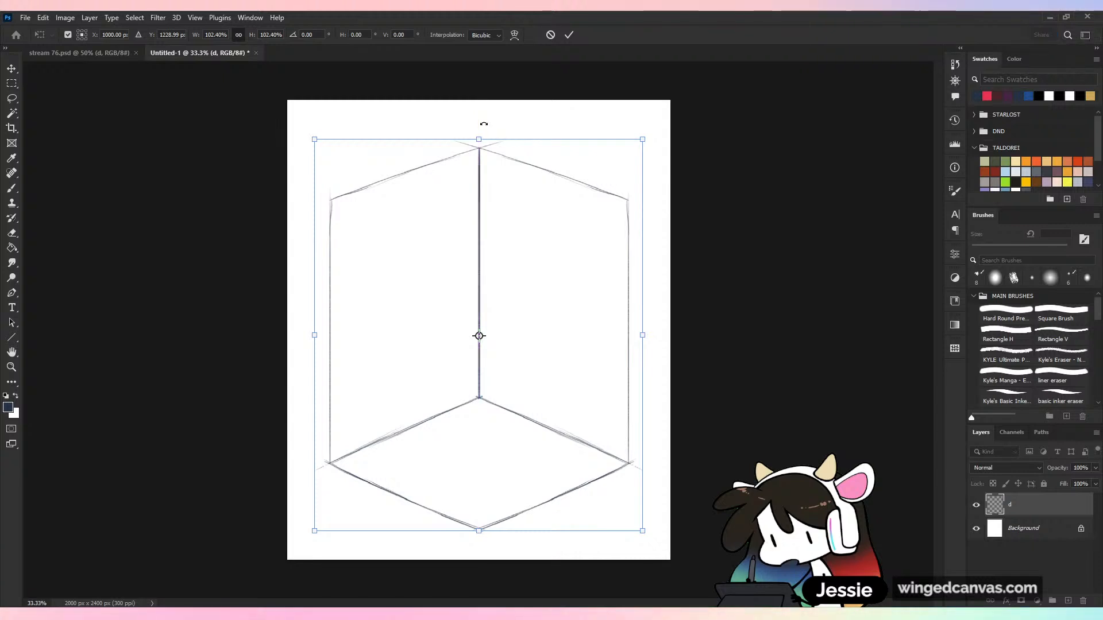
key("Up")
key("Up")
key("Up")
key("Up")
key("Up")
key("Up")
key("Up")
key("Up")
key("Up")
key("Up")
key("Up")
key("Up")
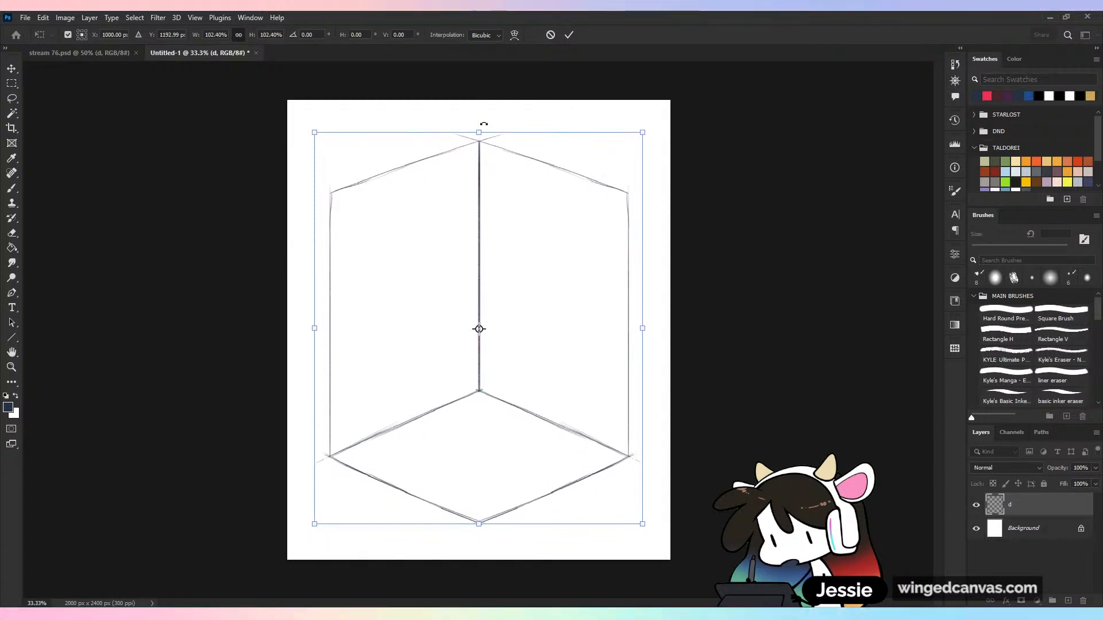
key("Down")
key("Down")
key("Down")
key("Down")
key("Down")
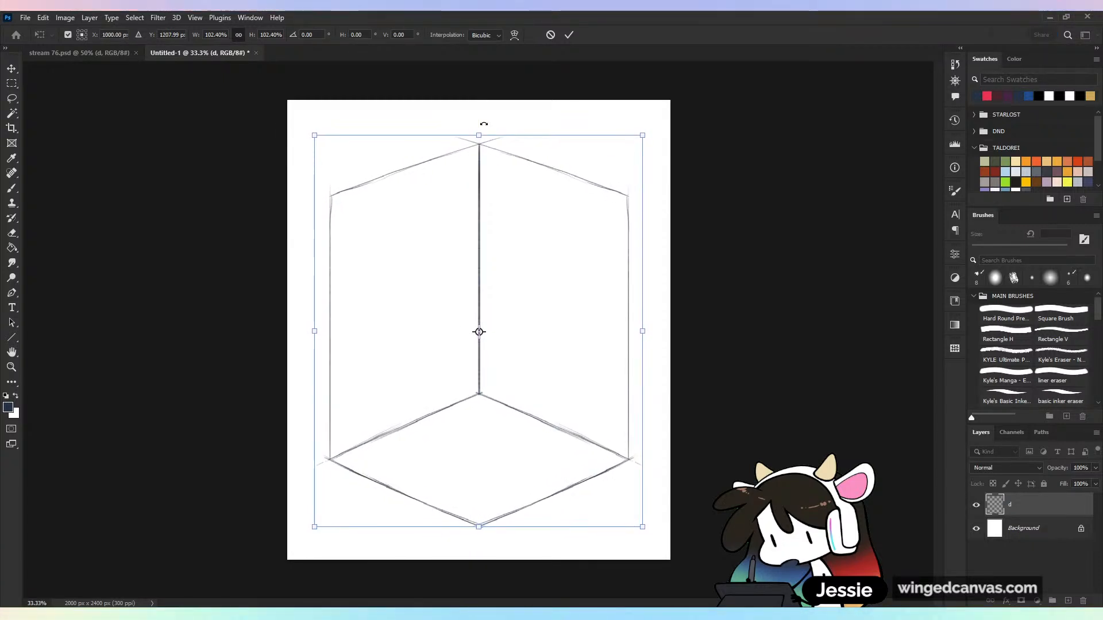
key("Return")
Crop thin strips off the upper and lower ends of the canvas, leaving it about 2000 × 2283 px
key("c")
left_click_drag(485, 100, 486, 108)
left_click_drag(488, 554, 485, 551)
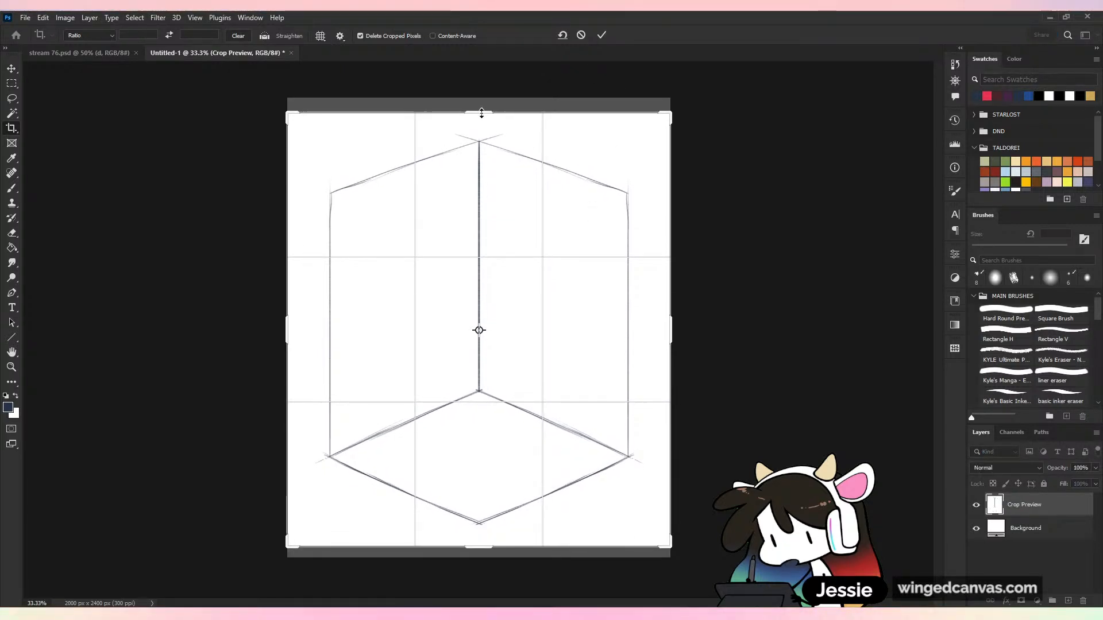
left_click(602, 35)
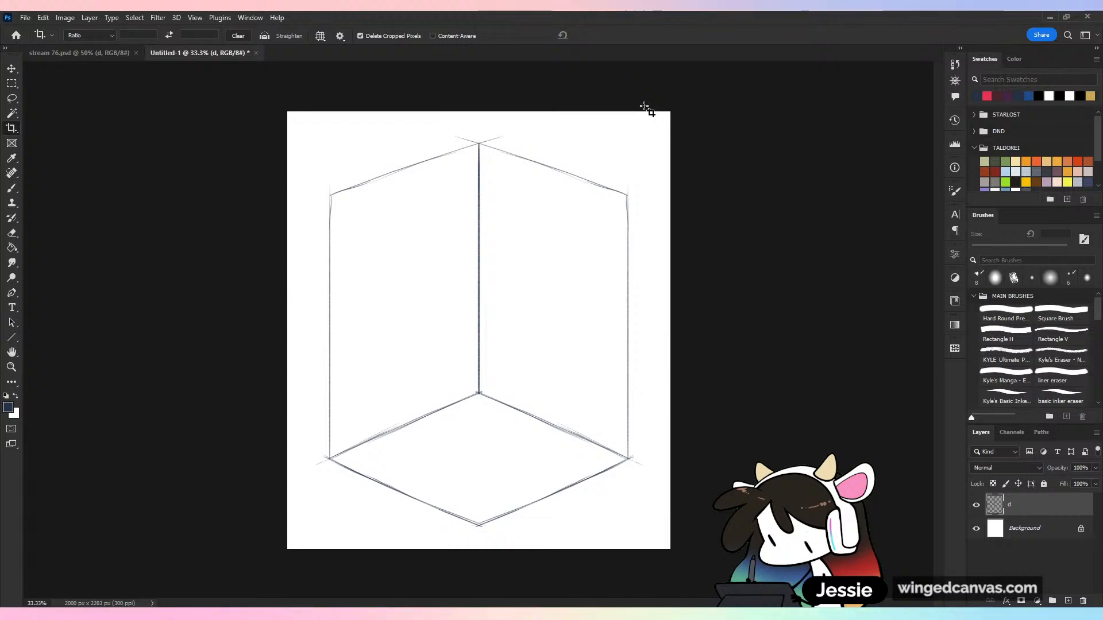
Retrace the outer vertical edges of both walls with darker straight lines
key("b")
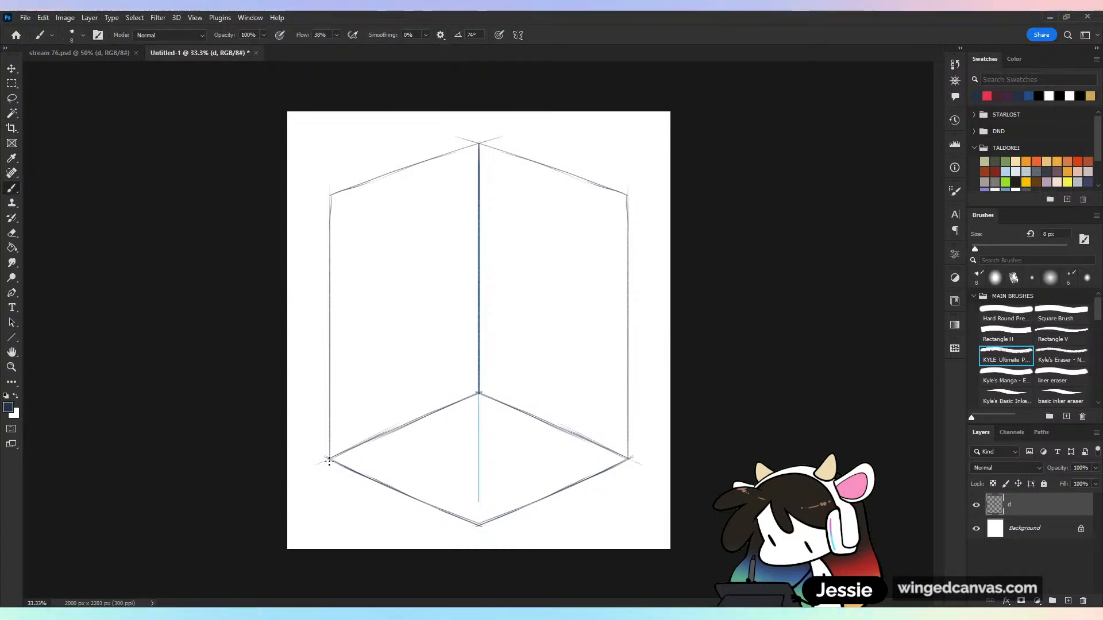
key("shift")
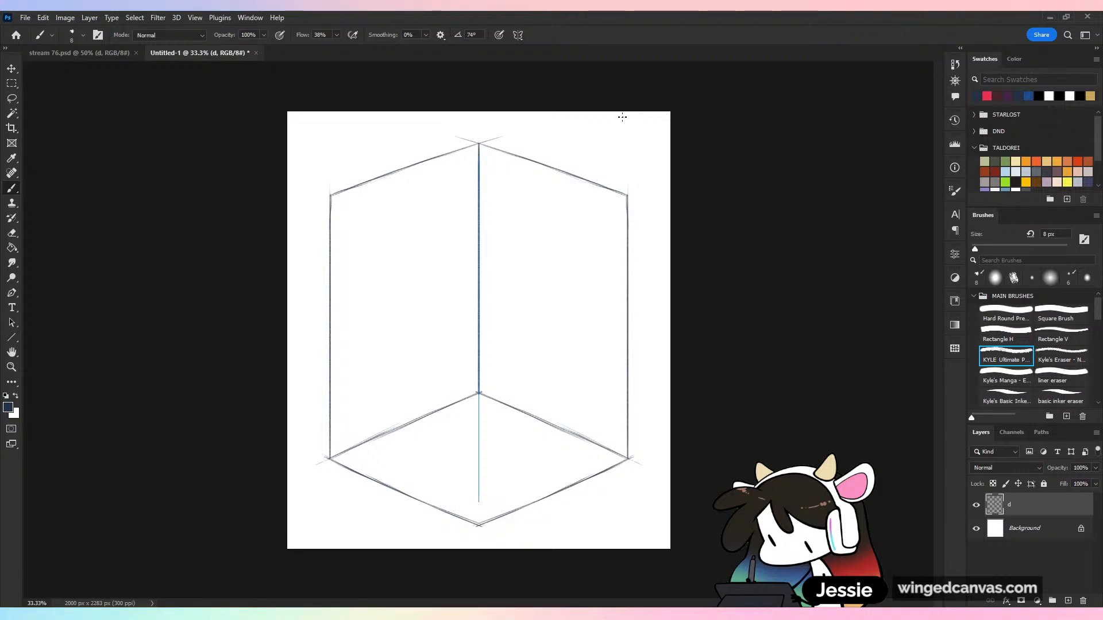
Shorten the room's walls by selecting their upper part and nudging it straight down, then deselect
left_click(12, 99)
mouse_move(339, 167)
left_mouse_down()
mouse_move(564, 342)
mouse_move(544, 118)
mouse_move(481, 120)
mouse_move(742, 336)
mouse_move(741, 126)
left_mouse_up()
key("v")
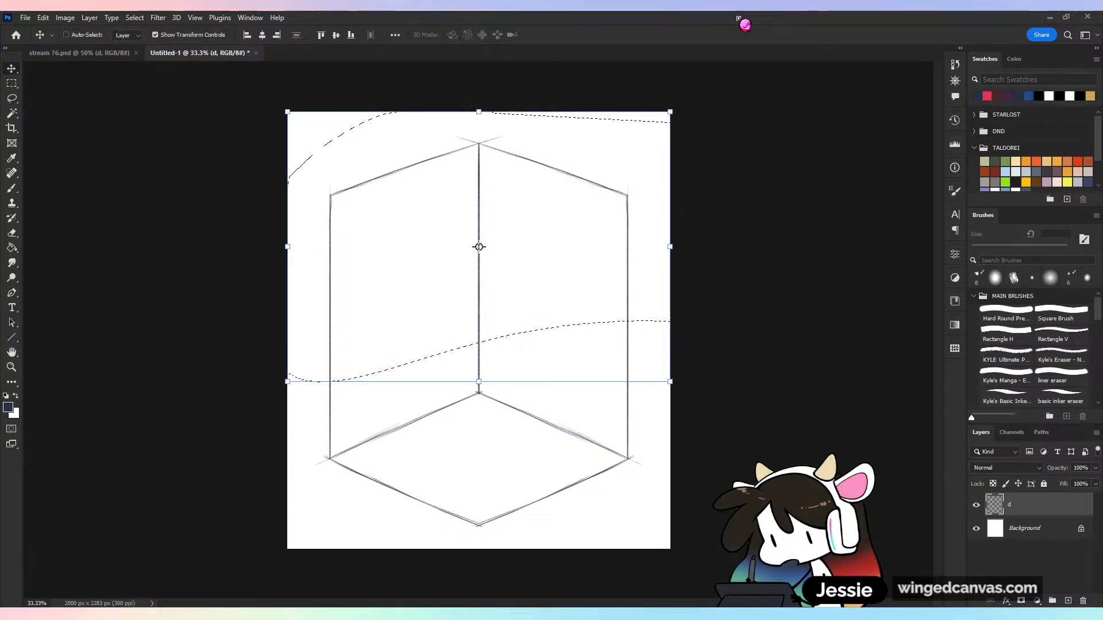
key("Down")
key("shift+Down")
key("shift+Down")
key("shift+Down")
key("shift+Down")
key("shift+Down")
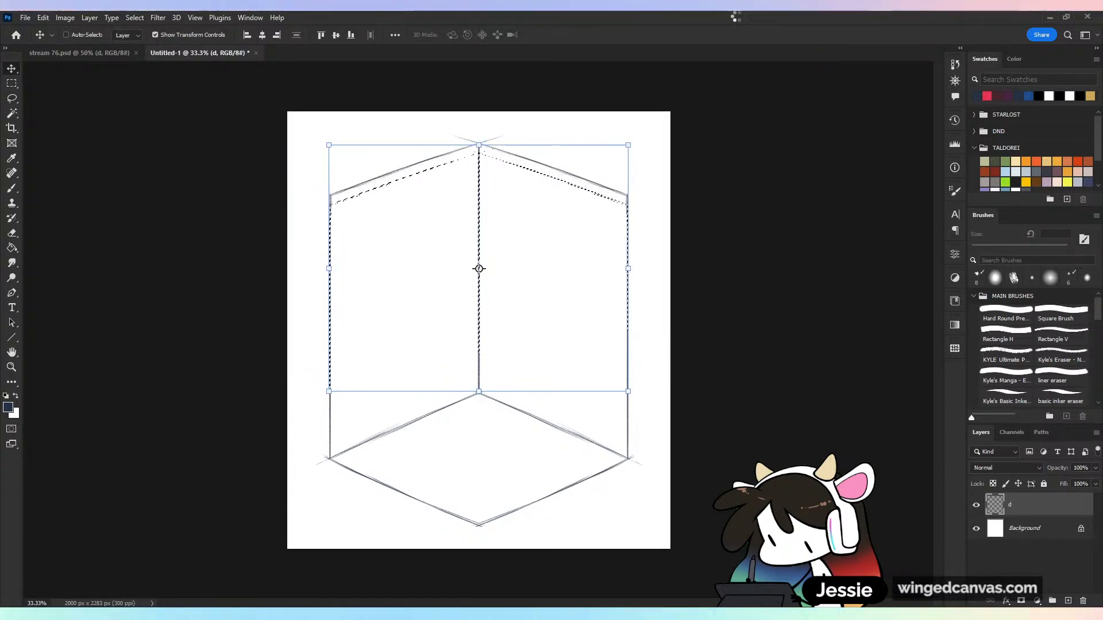
key("shift+Down")
key("shift+Down")
key("shift+Down")
key("shift+Down")
key("shift+Down")
key("shift+Down")
key("shift+Down")
key("shift+Down")
key("shift+Down")
key("shift+Down")
key("shift+Down")
key("shift+Down")
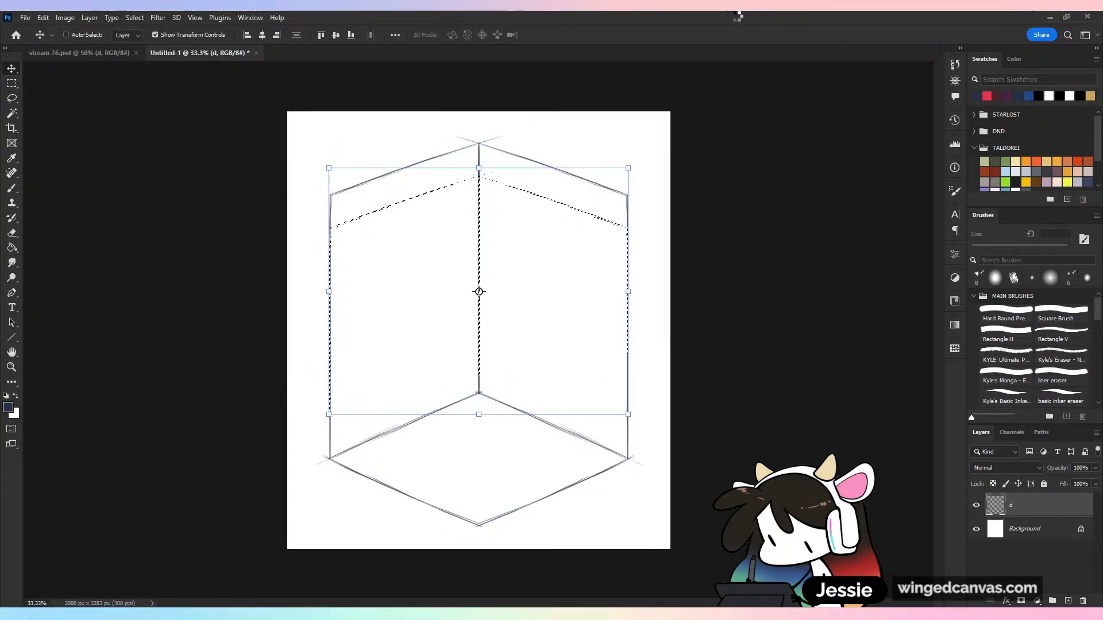
key("shift+Down")
key("shift+Down")
key("shift+Down")
key("shift+Down")
key("shift+Down")
key("shift+Down")
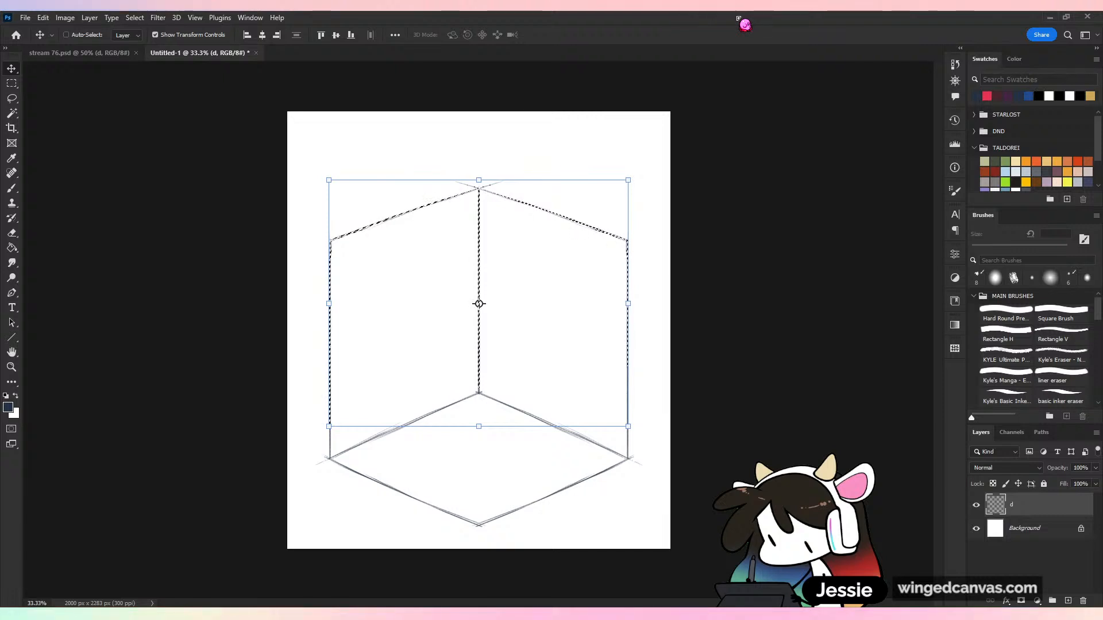
key("shift+Down")
key("shift+Down")
key("shift+Down")
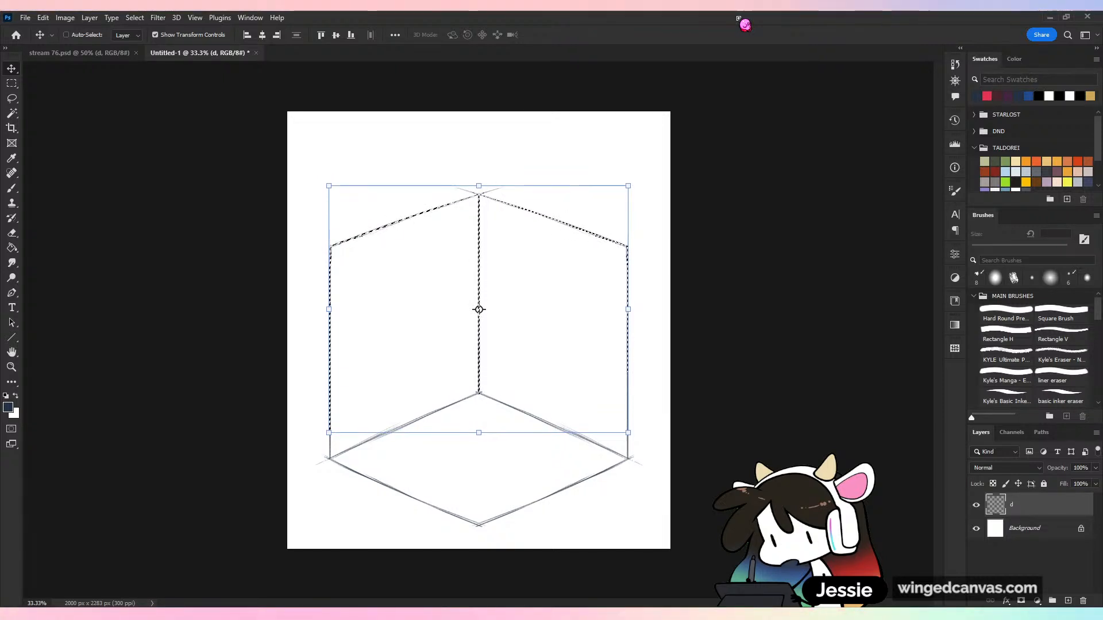
key("ctrl+d")
Erase the construction lines overshooting the upper back corner where the two walls meet
key("b")
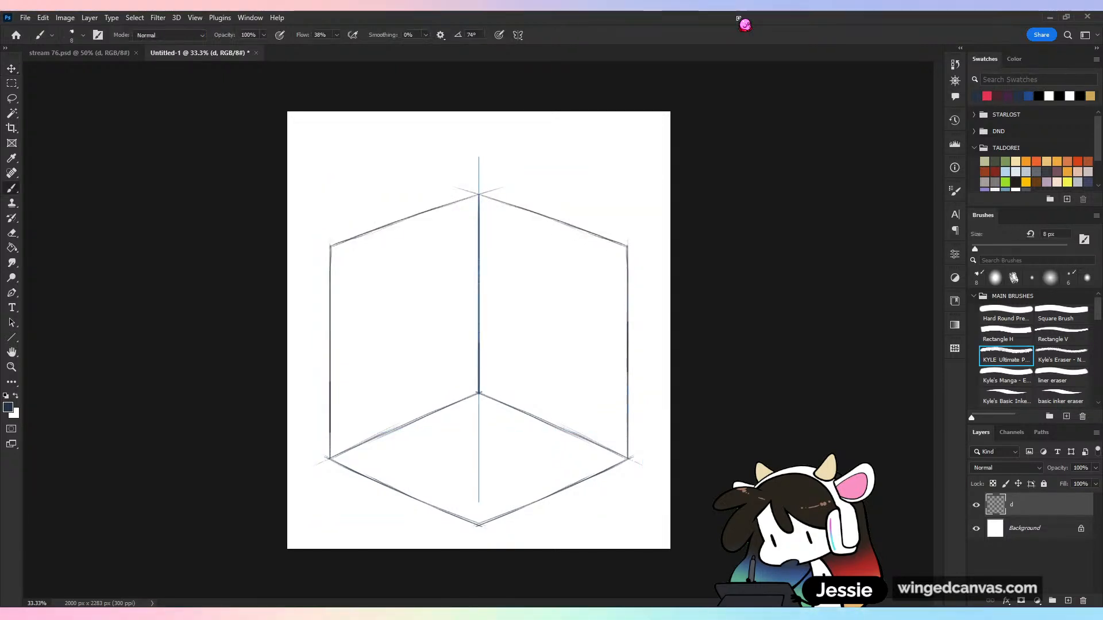
key("v")
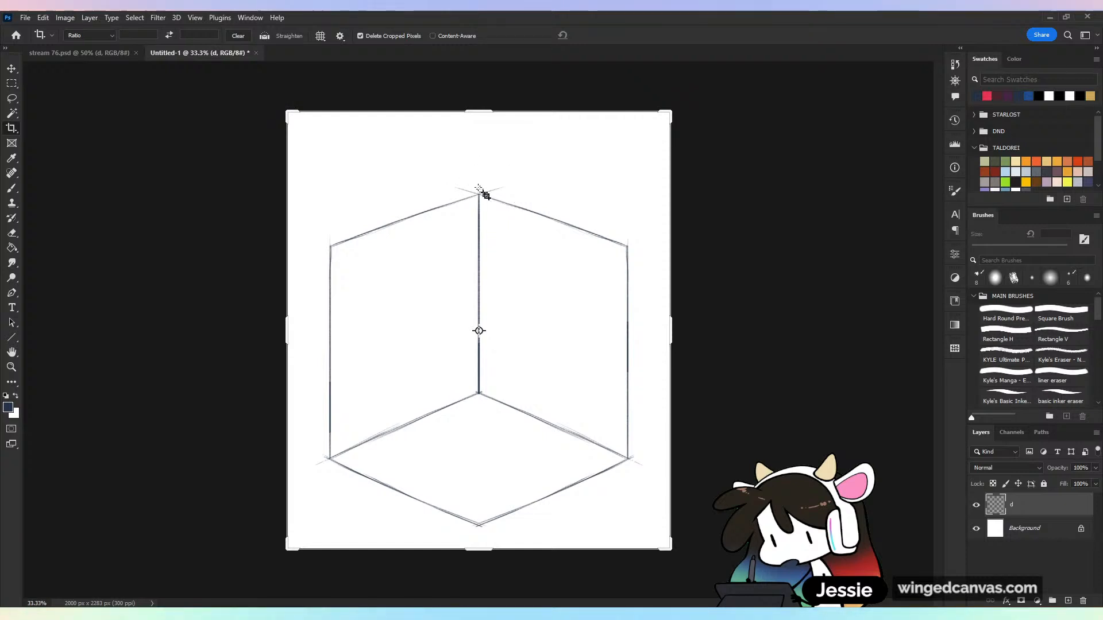
key("e")
left_click_drag(471, 191, 454, 186)
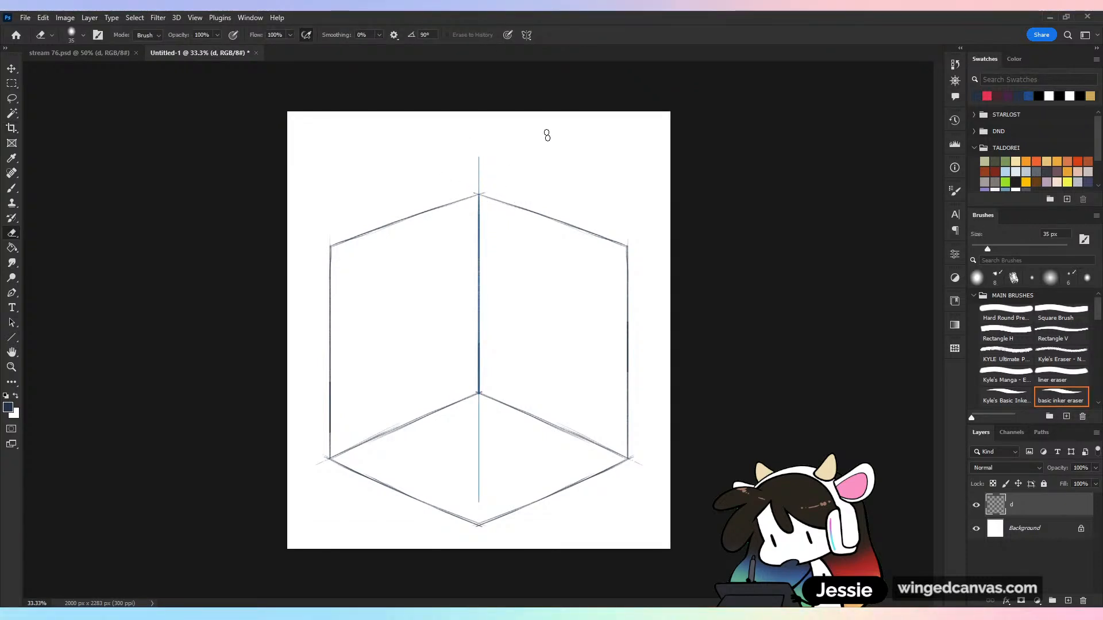
Crop empty strips off the upper and lower ends of the canvas, leaving it about 2000 × 2129 px
key("c")
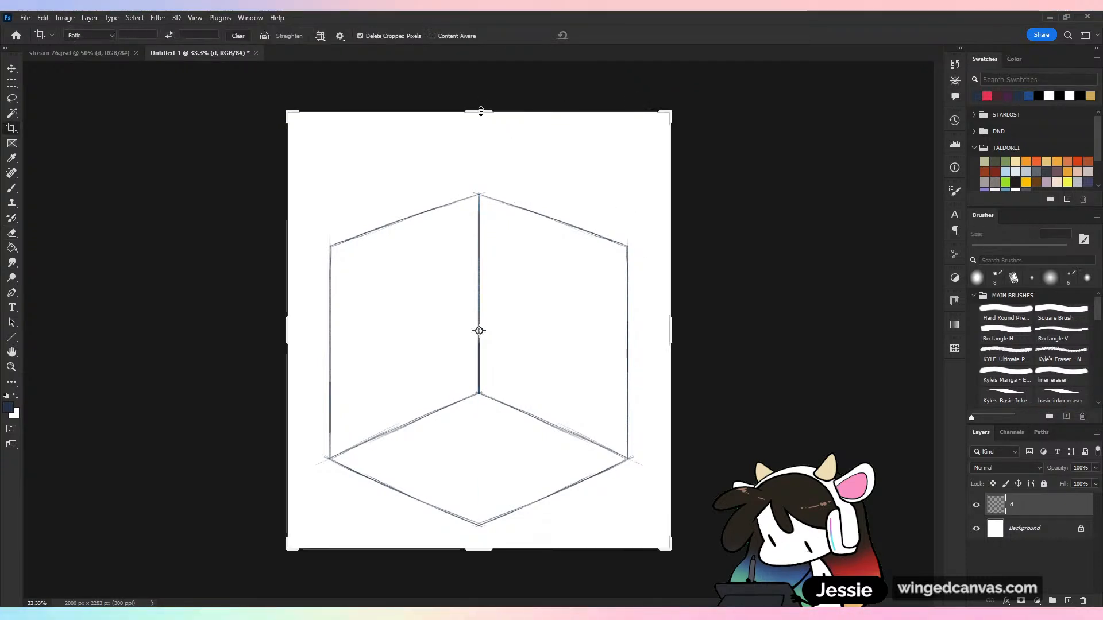
left_click_drag(479, 112, 492, 149)
left_click_drag(479, 529, 478, 540)
left_click(602, 36)
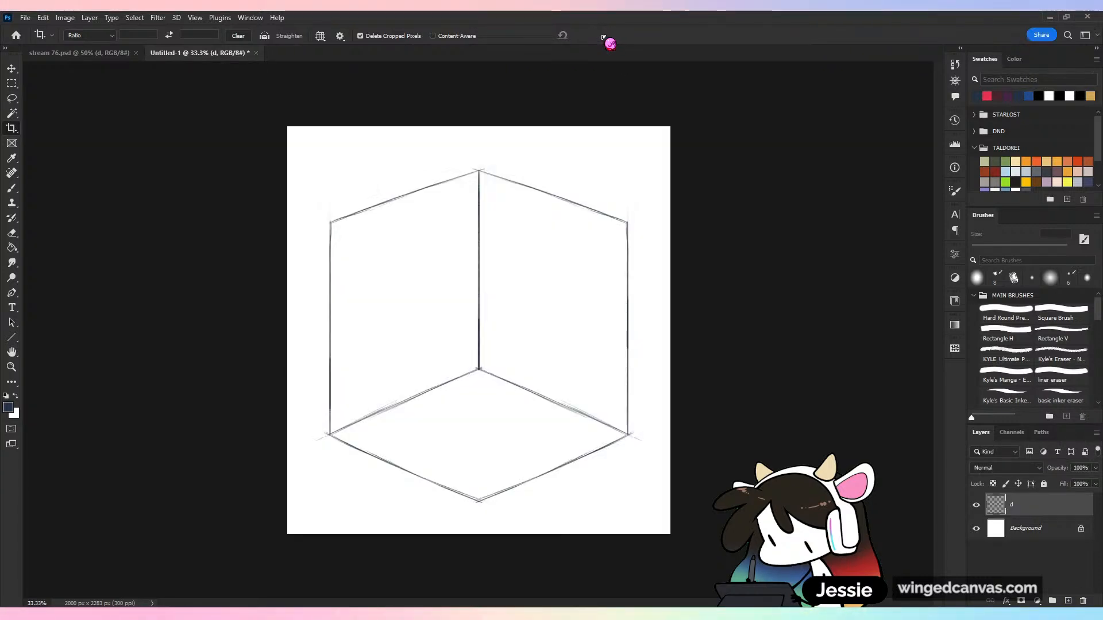
Turn off symmetry painting for the pencil brush
key("b")
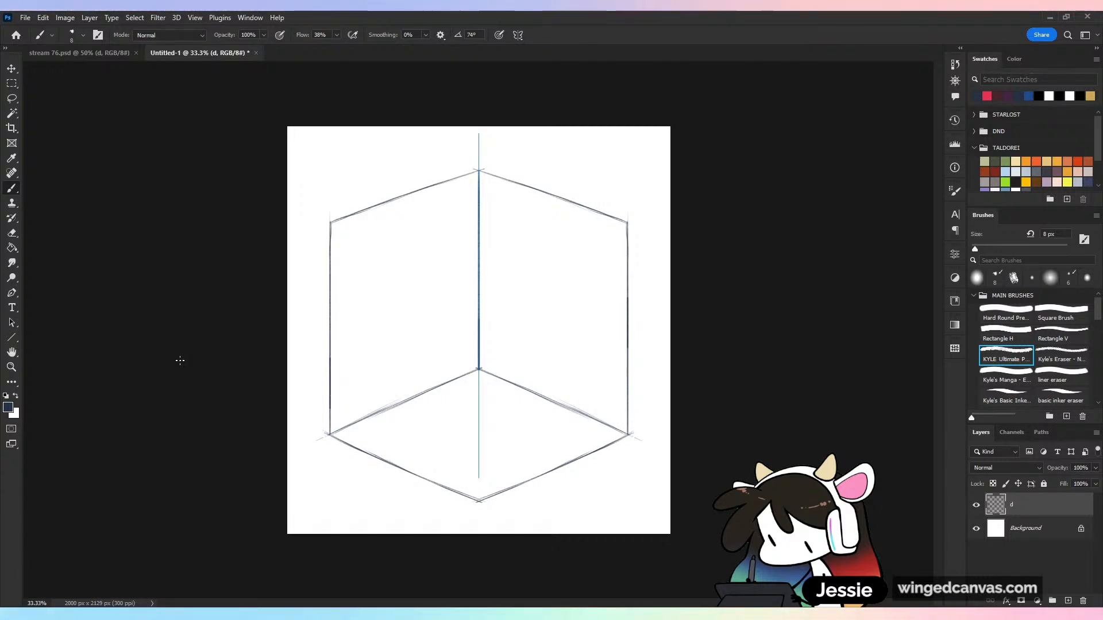
left_click(517, 36)
left_click(561, 47)
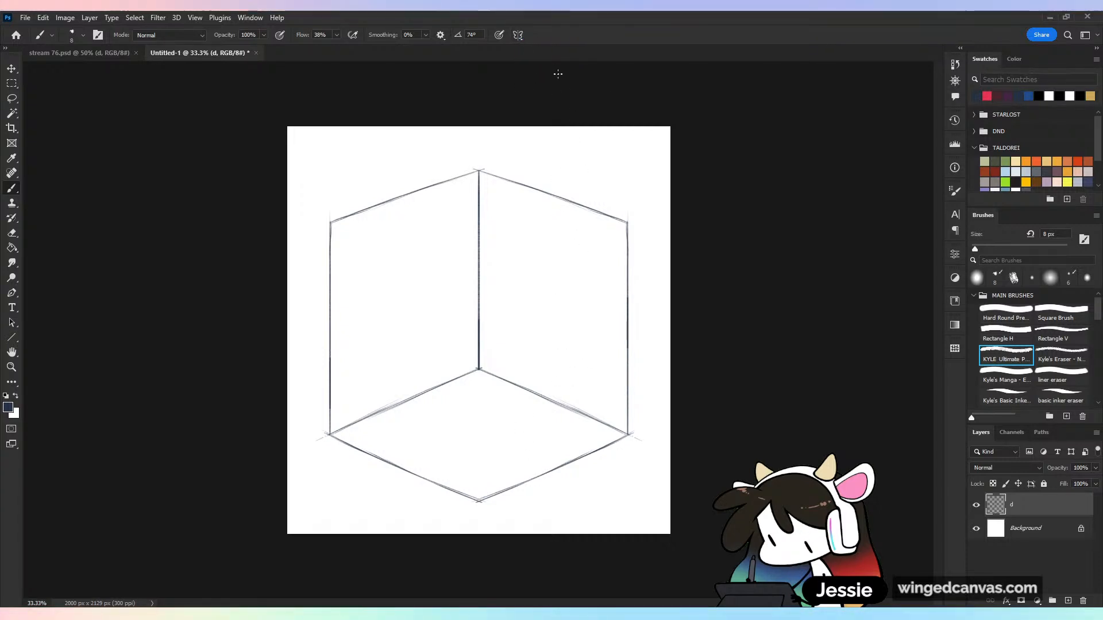
Draw two straight verticals up from the left wall's floor edge as the sides of a door
left_click_drag(383, 411, 397, 259)
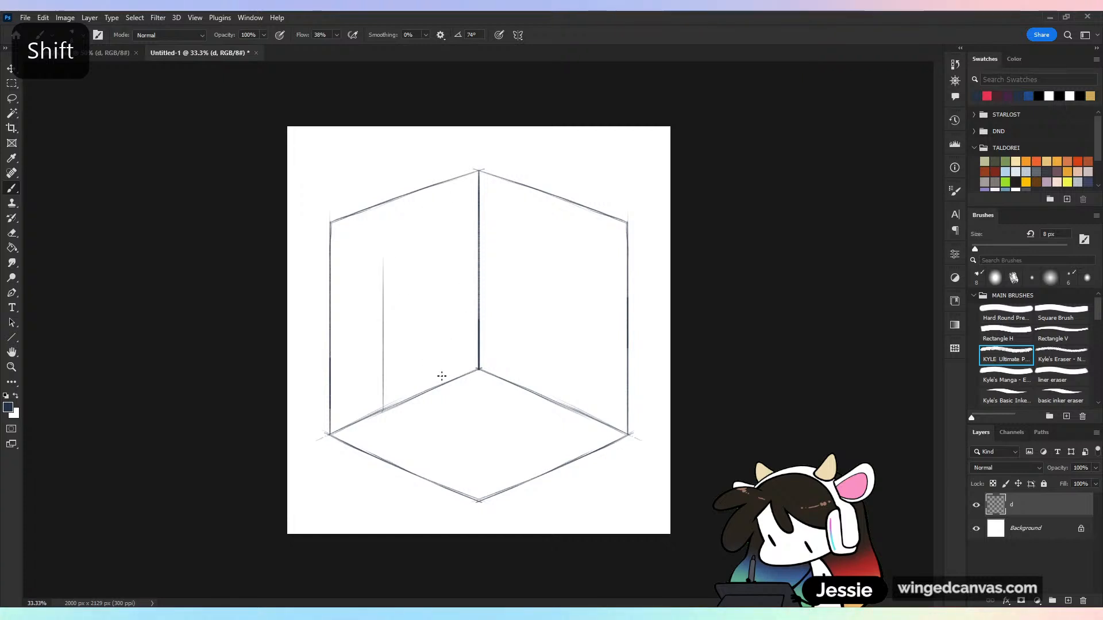
left_click_drag(442, 384, 467, 234)
key("ctrl+z")
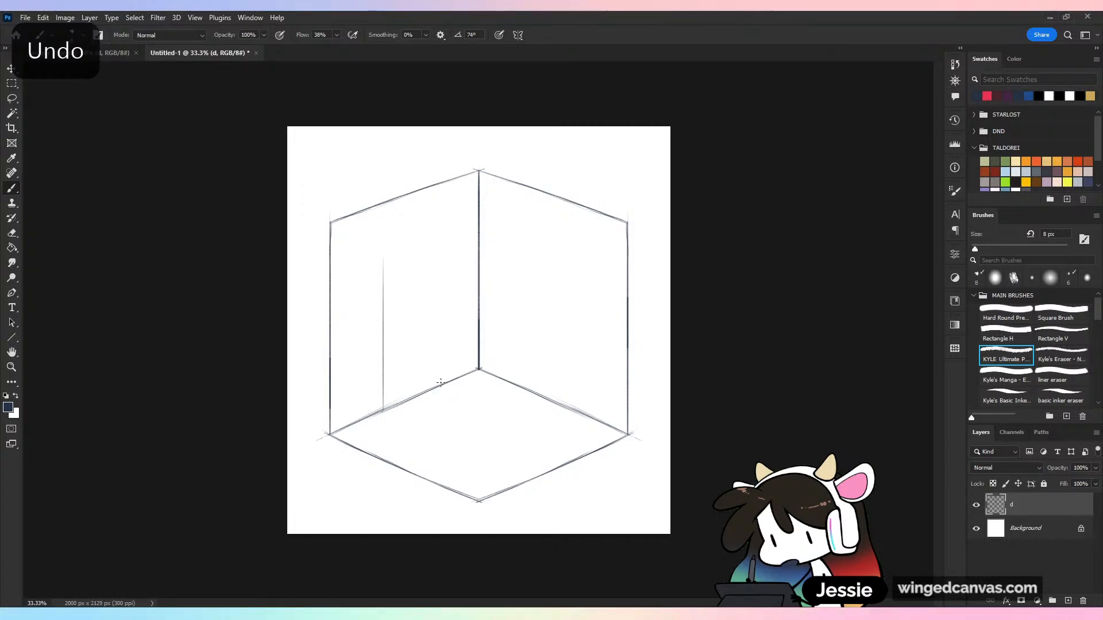
left_click_drag(439, 384, 530, 232)
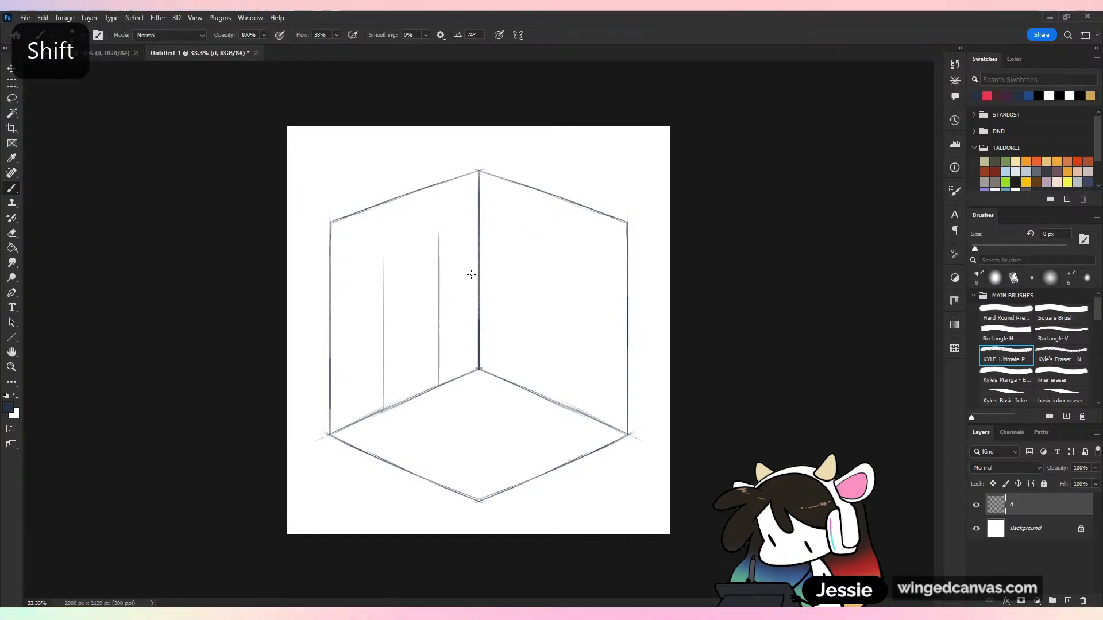
key("ctrl+z")
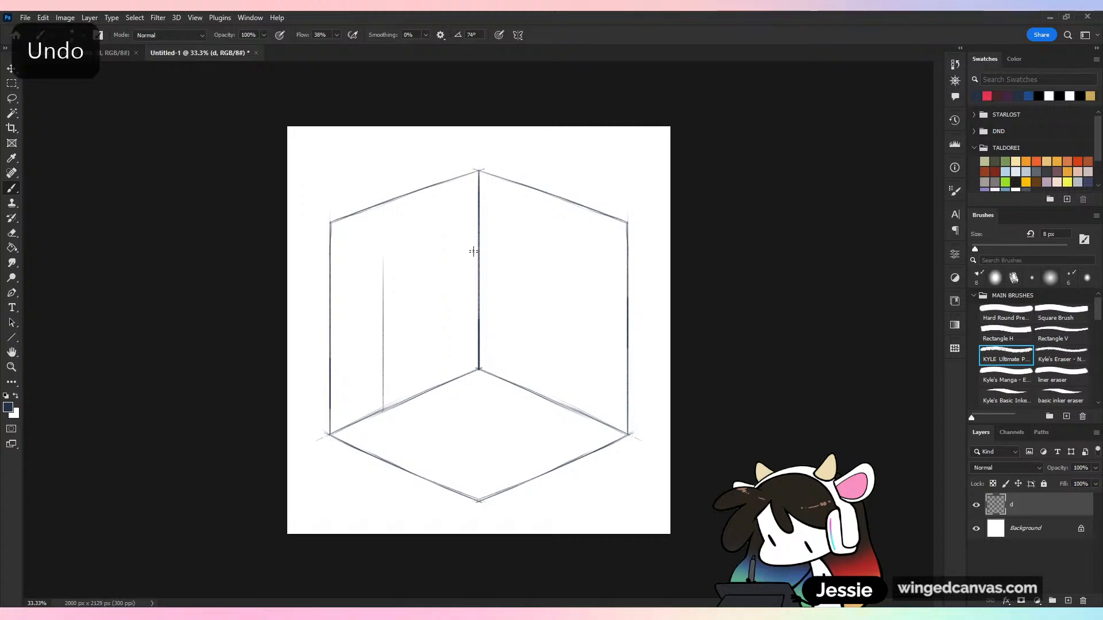
mouse_move(436, 386)
left_mouse_down()
mouse_move(460, 276)
mouse_move(517, 230)
left_mouse_up()
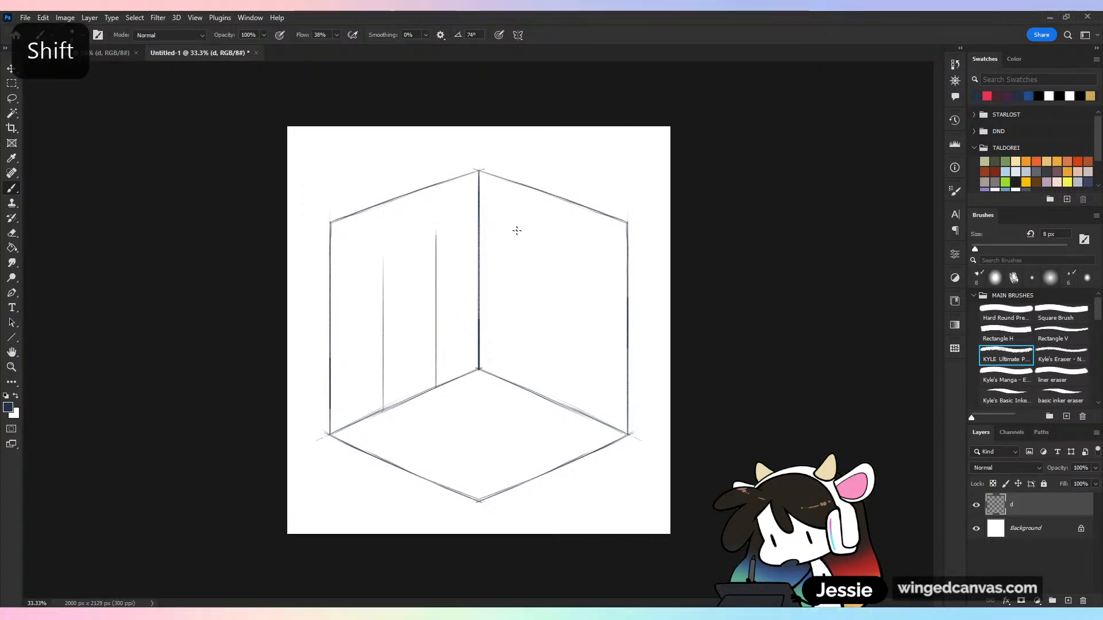
Copy a piece of the left wall's upper edge down as the door's top edge and erase the overshooting line ends
left_click(11, 102)
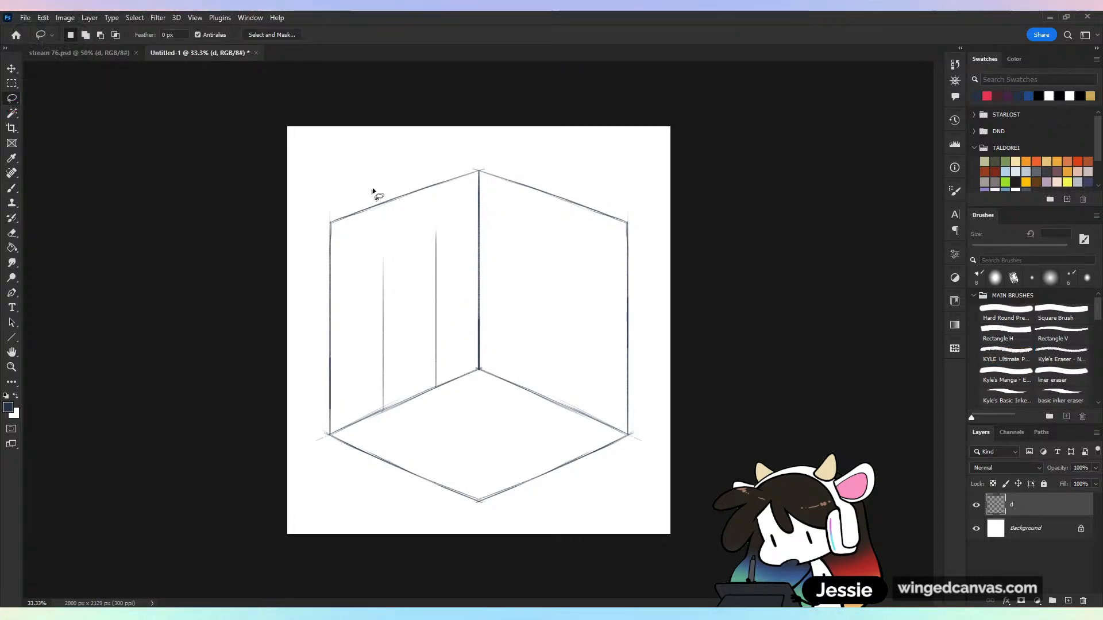
mouse_move(385, 183)
left_mouse_down()
mouse_move(404, 232)
mouse_move(458, 209)
mouse_move(447, 269)
left_mouse_up()
key("ctrl+d")
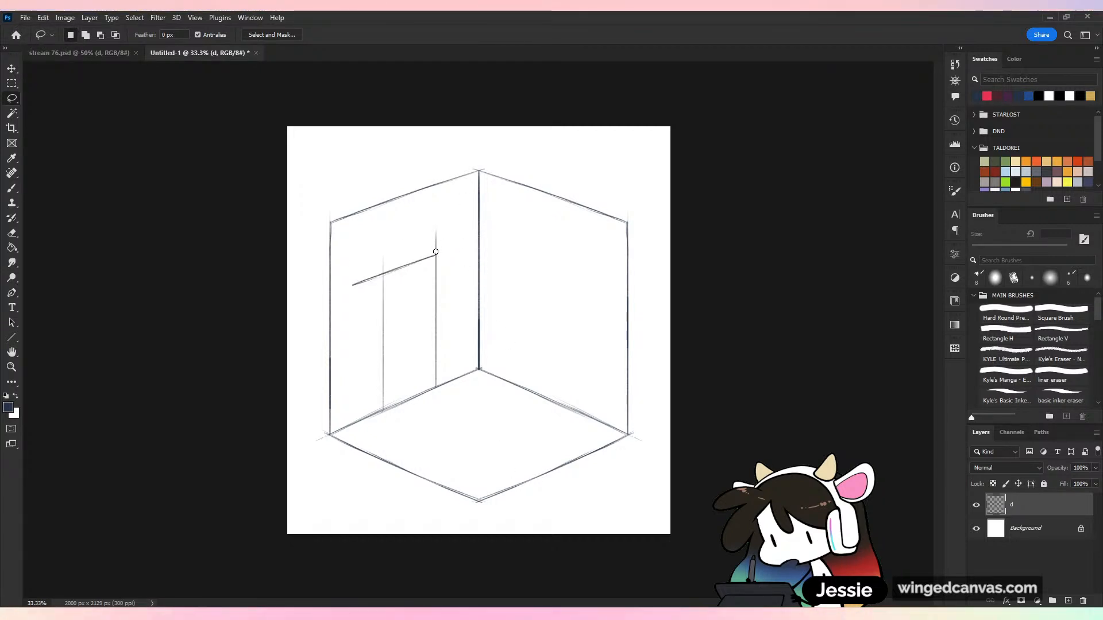
left_click_drag(436, 250, 438, 228)
left_click_drag(381, 274, 353, 285)
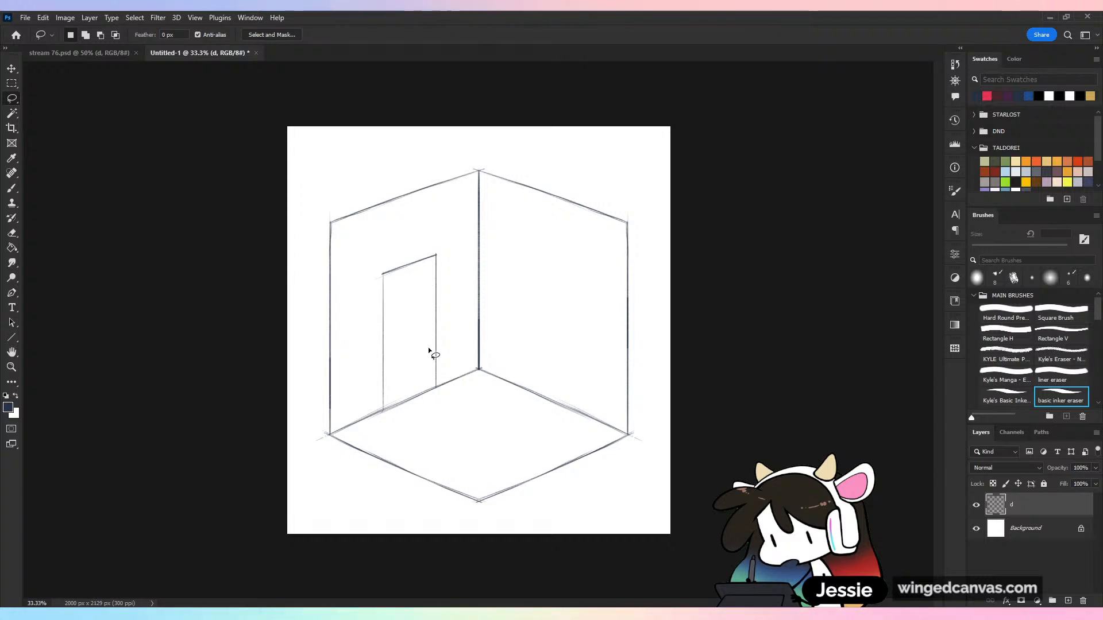
Sketch a skewed half-round arch over the door's top edge, joining its two upper corners
key("b")
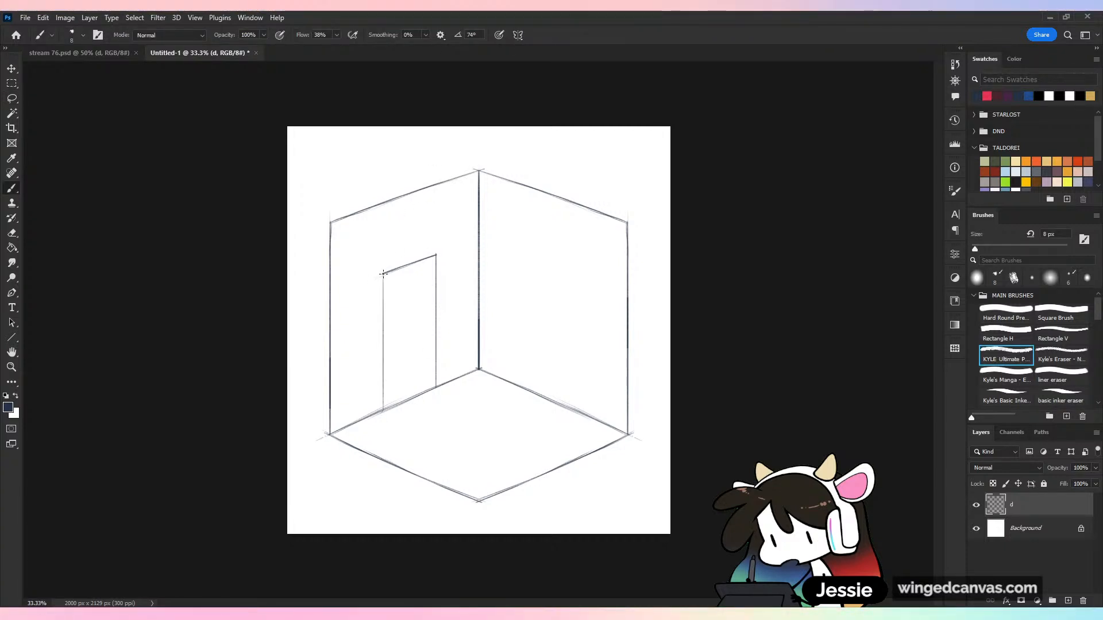
key("shift")
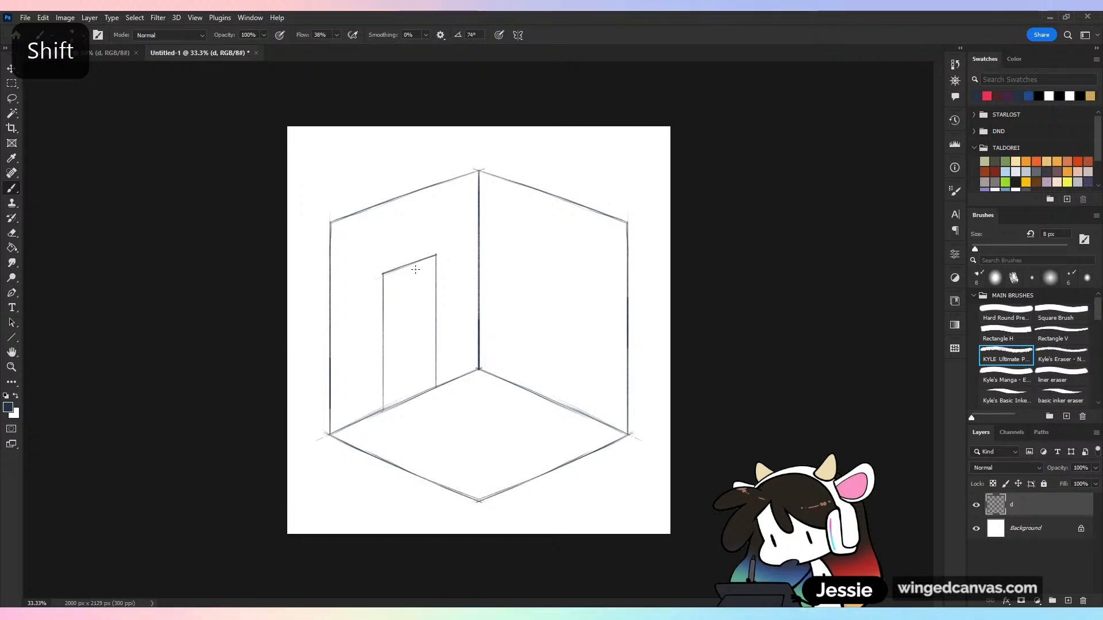
key("ctrl+plus")
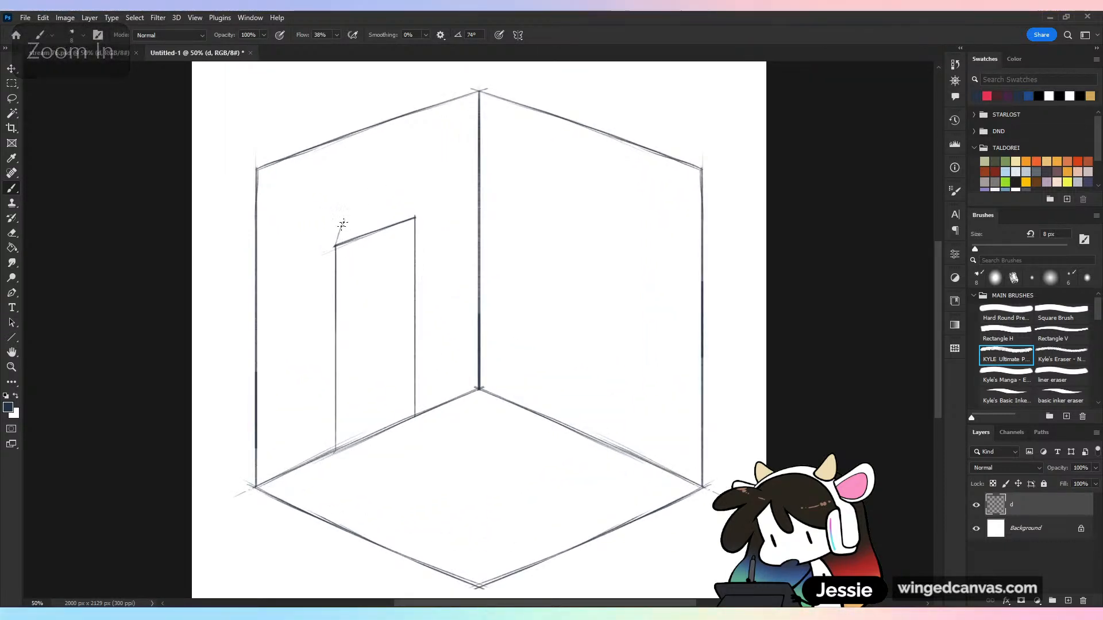
mouse_move(337, 246)
left_mouse_down()
mouse_move(377, 196)
mouse_move(414, 203)
left_mouse_up()
key("ctrl+z")
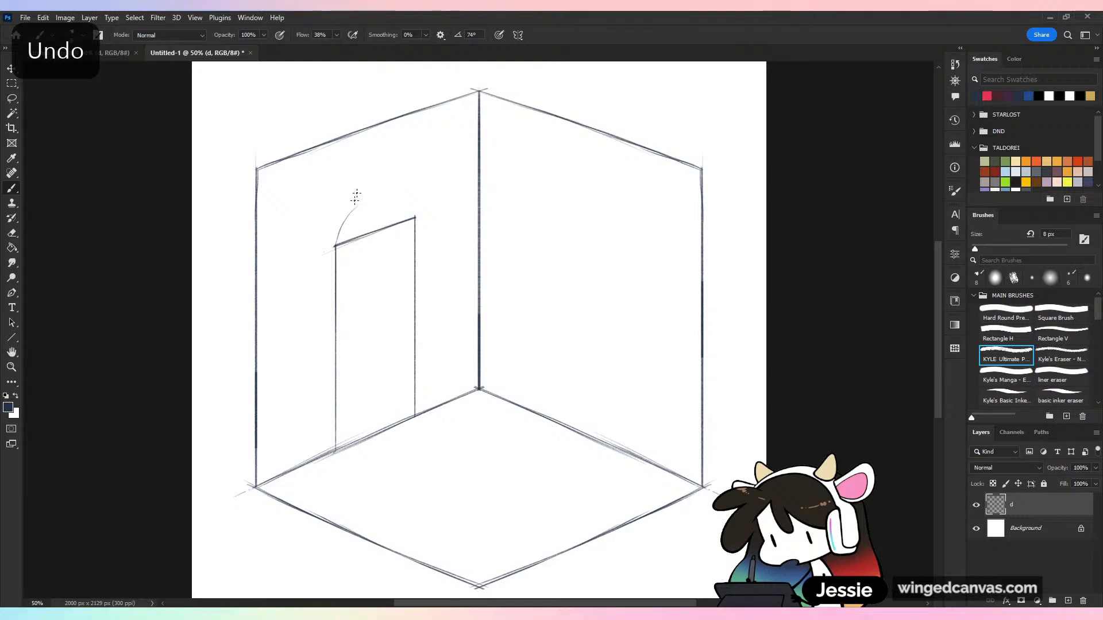
key("ctrl+z")
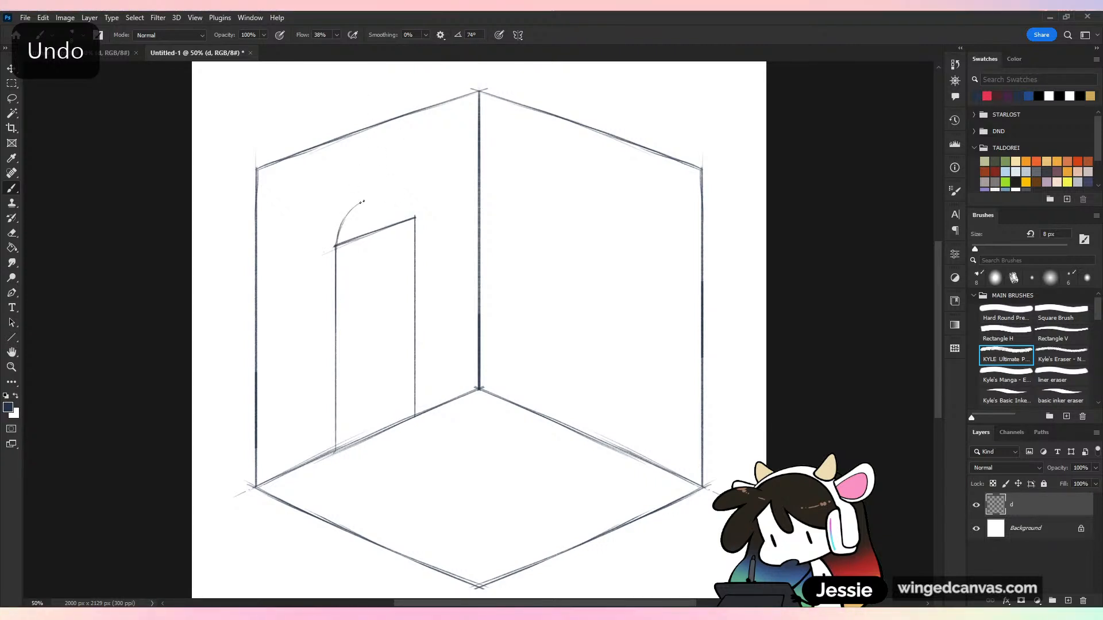
mouse_move(363, 201)
left_mouse_down()
mouse_move(395, 195)
mouse_move(415, 215)
mouse_move(398, 193)
mouse_move(364, 204)
mouse_move(377, 193)
mouse_move(355, 207)
left_mouse_up()
key("e")
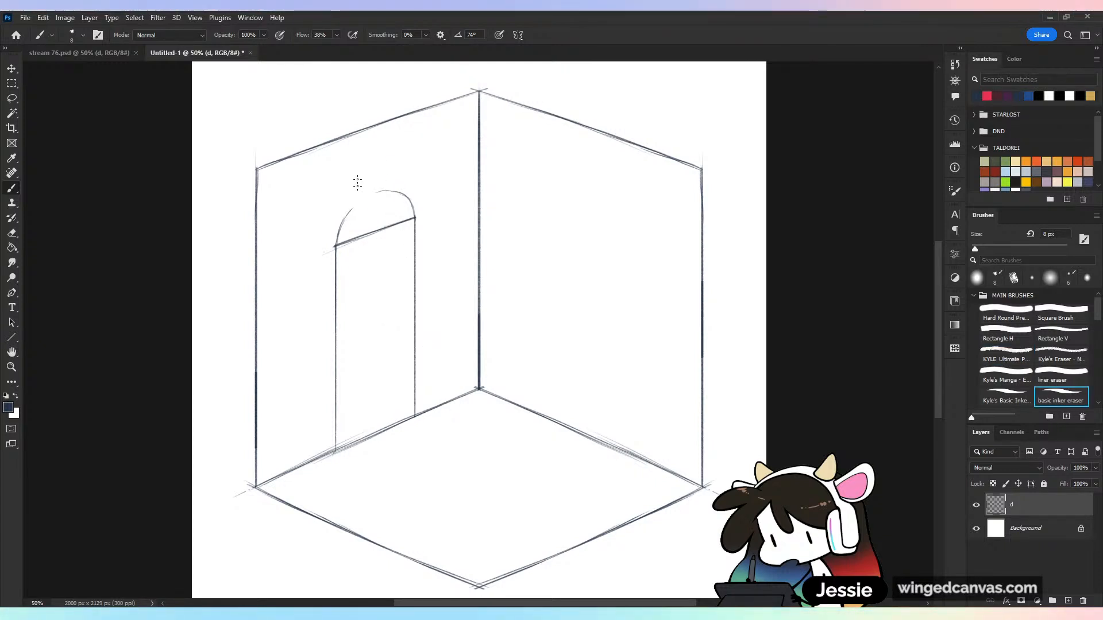
key("ctrl+z")
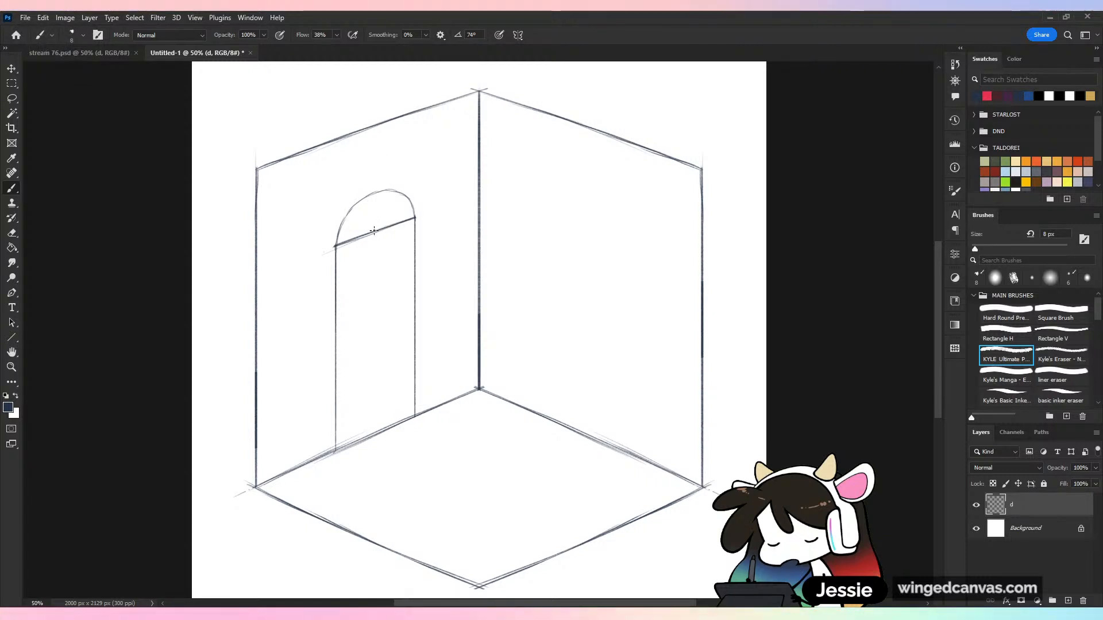
Divide the arch window with a central vertical bar and a slanted spoke on each side, radiating from the base's midpoint
left_click_drag(376, 192, 380, 432)
key("ctrl+z")
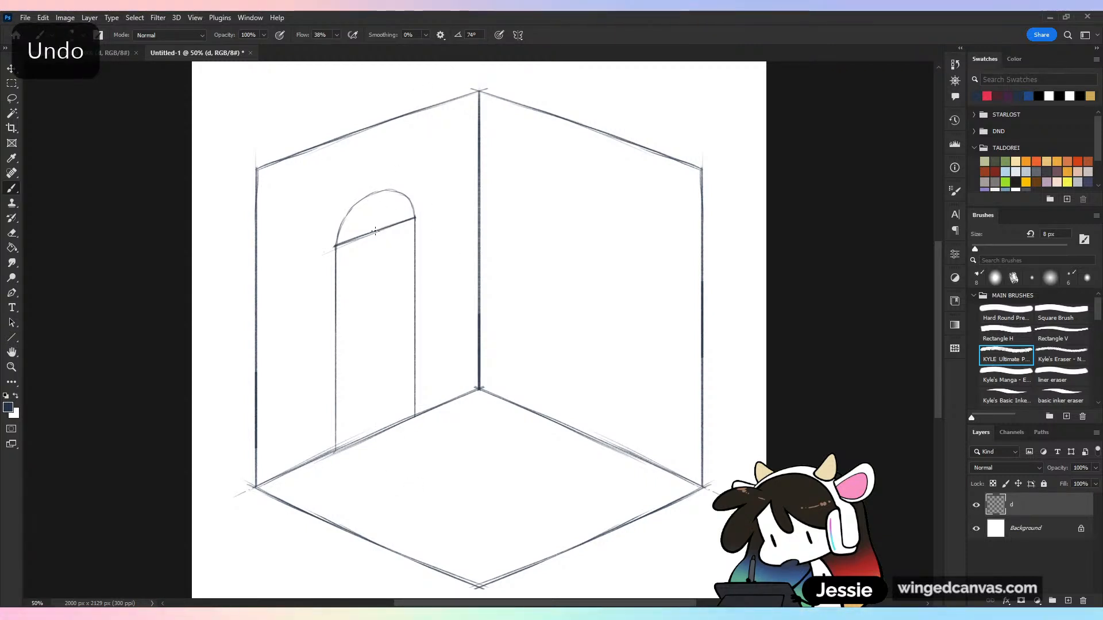
left_click_drag(375, 231, 377, 192)
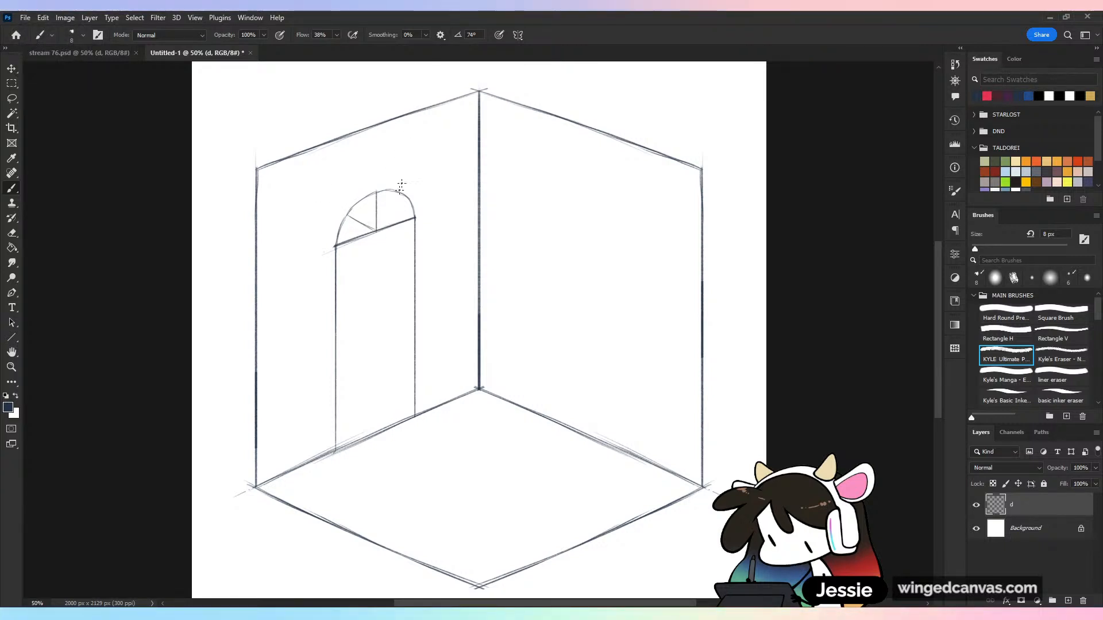
left_click_drag(376, 230, 399, 203)
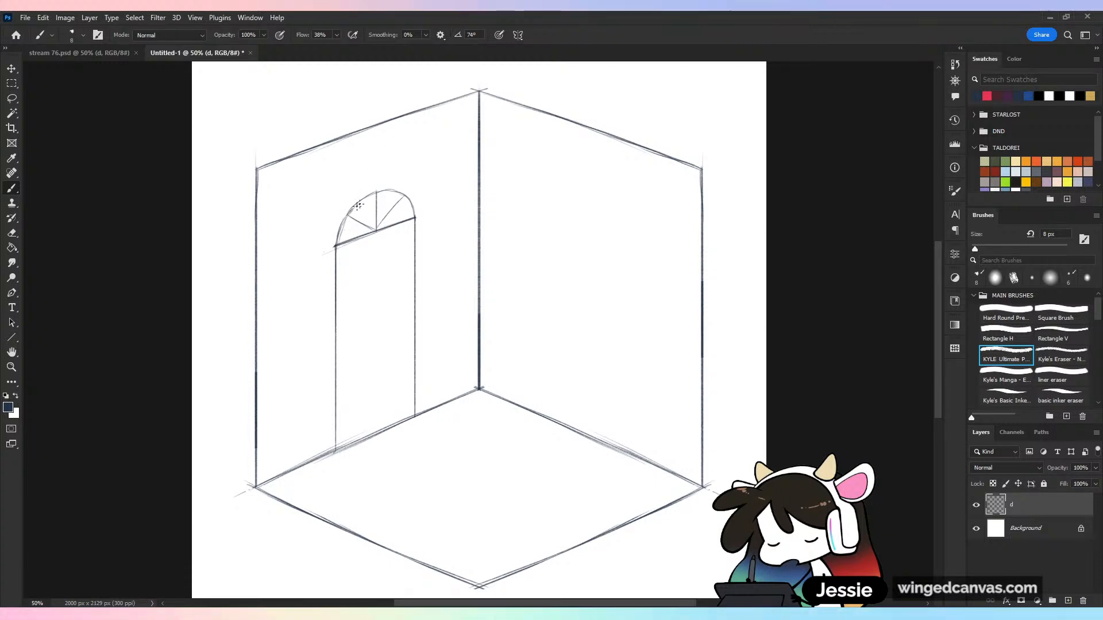
Add an inner curve just inside the arch to give its frame thickness
left_click_drag(358, 205, 386, 192)
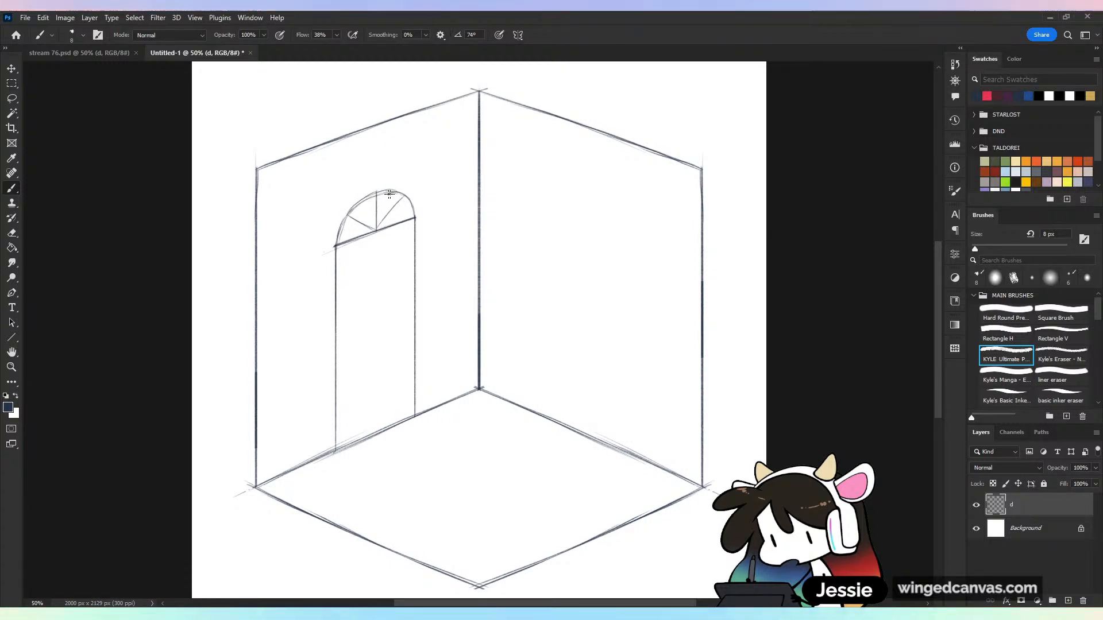
key("ctrl+z")
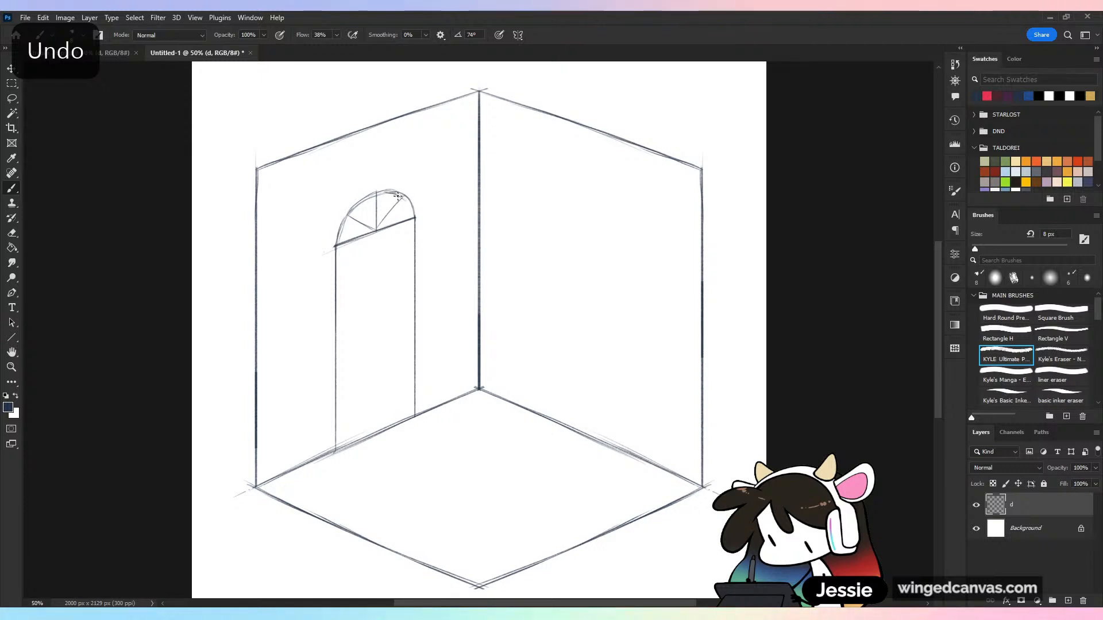
left_click_drag(398, 195, 414, 220)
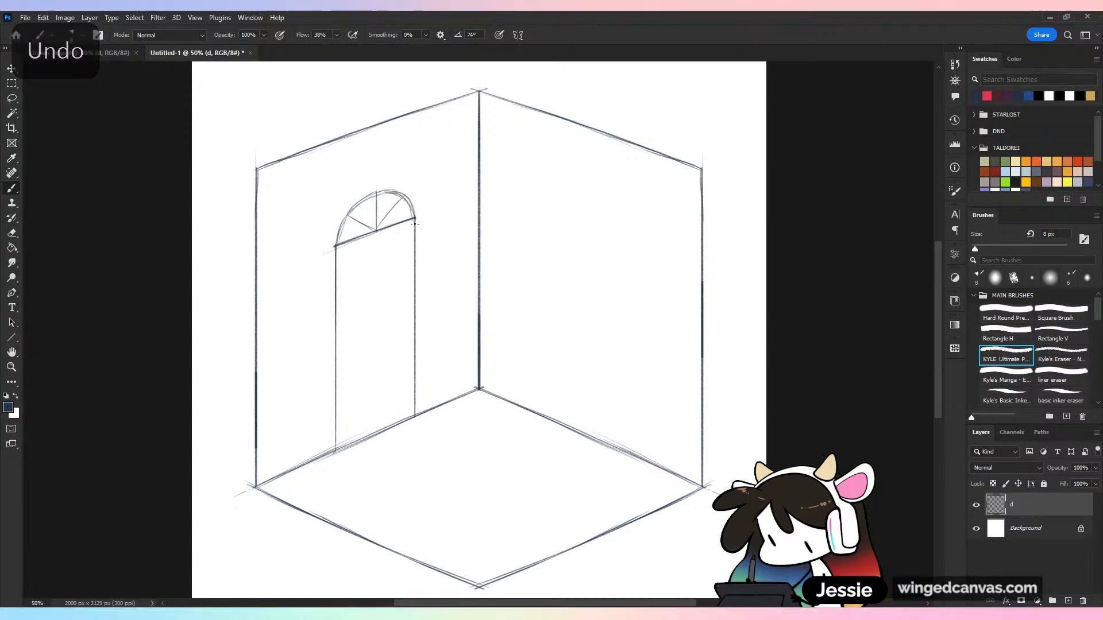
Double the arch window's central vertical bar with a close parallel line to give it thickness
left_click(374, 197)
left_click(379, 226, "shift")
key("ctrl+z")
left_click(375, 228, "shift")
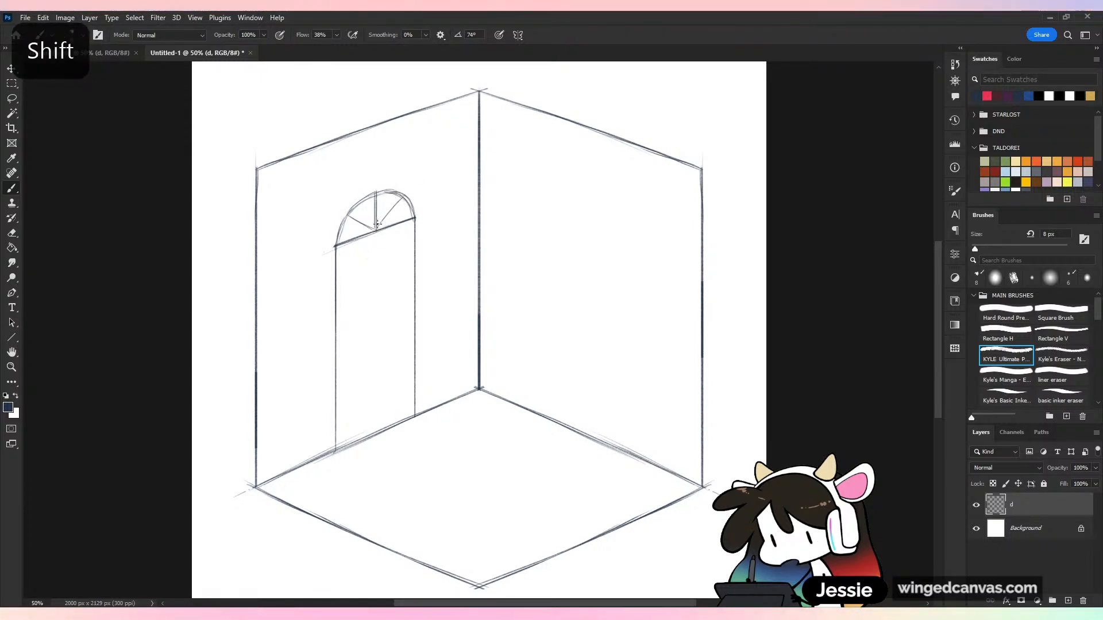
mouse_move(377, 194)
left_mouse_down()
mouse_move(380, 225)
mouse_move(381, 195)
mouse_move(407, 228)
mouse_move(378, 195)
mouse_move(378, 226)
left_mouse_up()
left_click(377, 195, "shift")
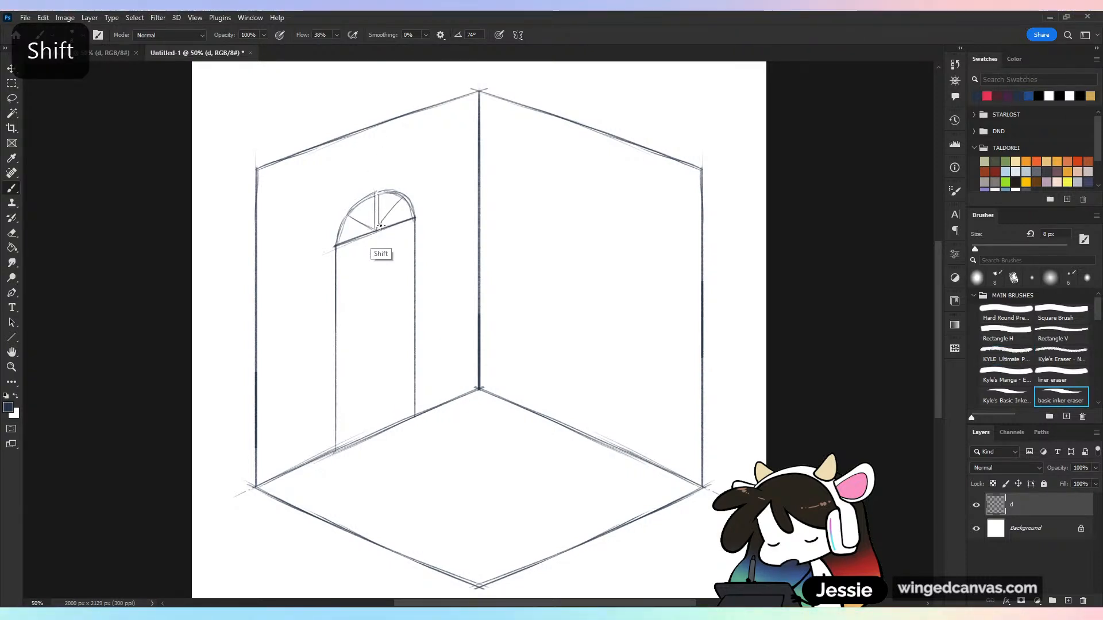
Double the arch window's two slanted spokes with close parallel lines to give them thickness
key("ctrl+z")
key("shift")
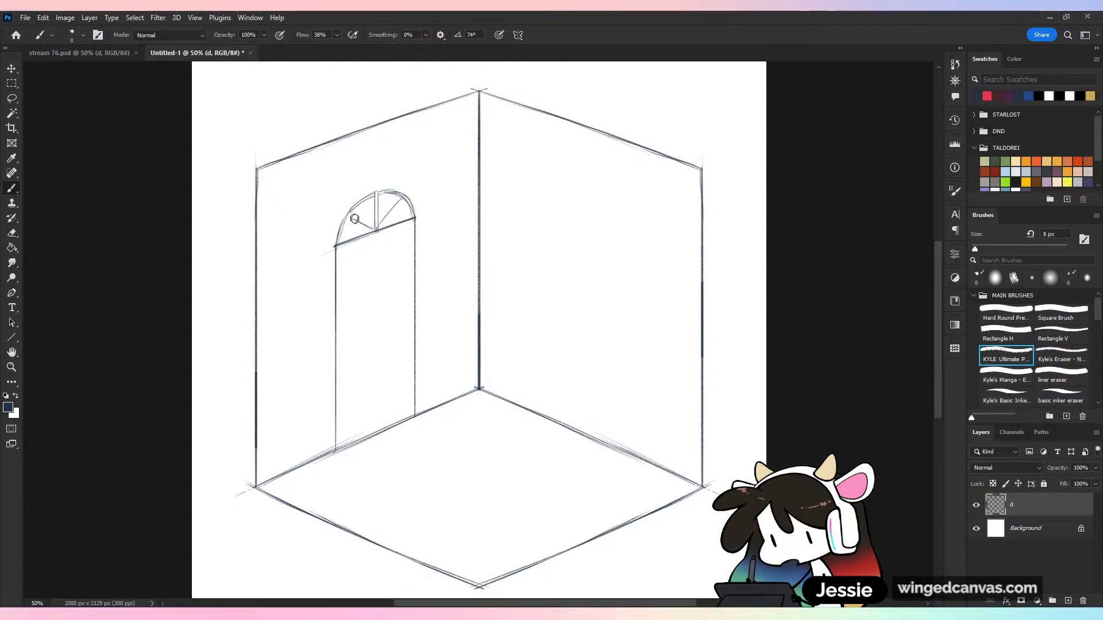
key("ctrl+z")
key("e")
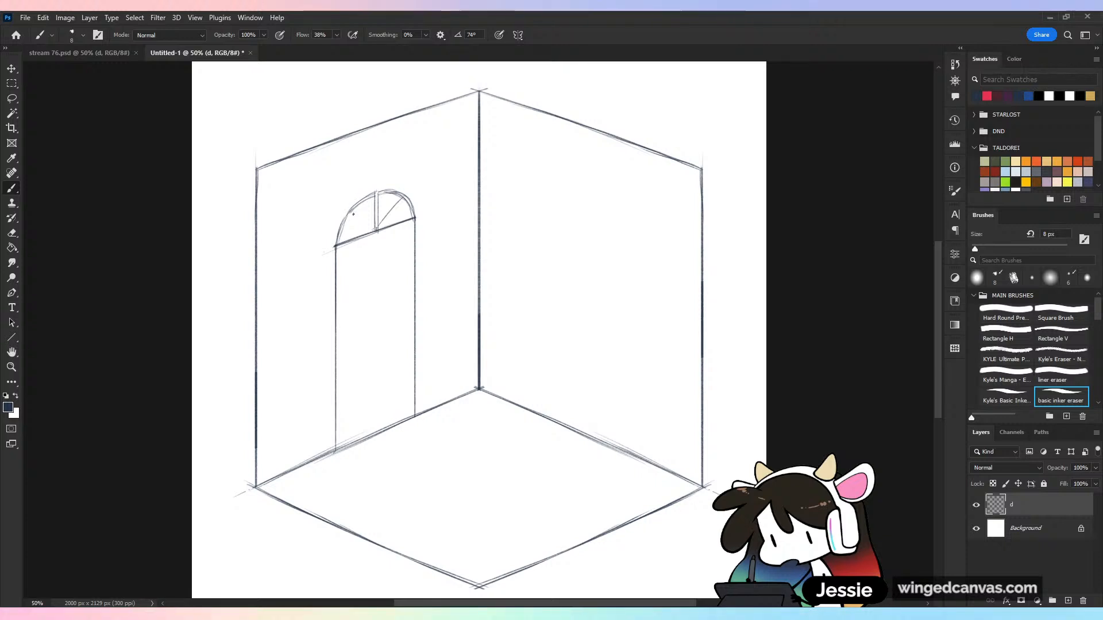
key("b")
mouse_move(349, 213)
left_mouse_down()
mouse_move(373, 231)
mouse_move(406, 199)
left_mouse_up()
key("ctrl+z")
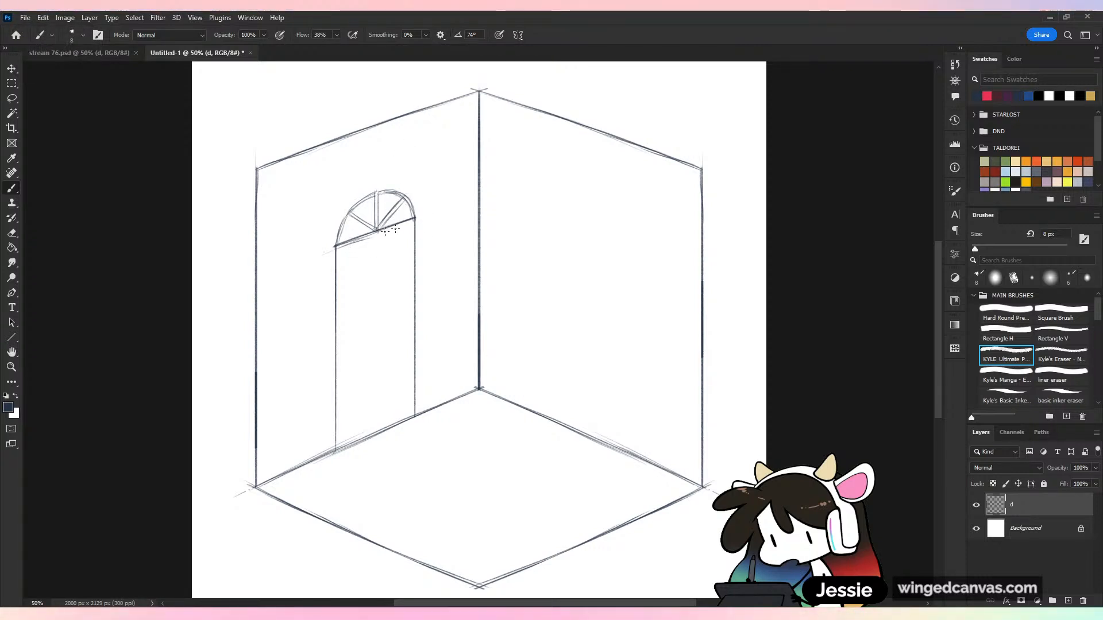
Add a straight vertical line just inside each side of the door to give its frame thickness
left_click(339, 248)
left_click(339, 349, "shift")
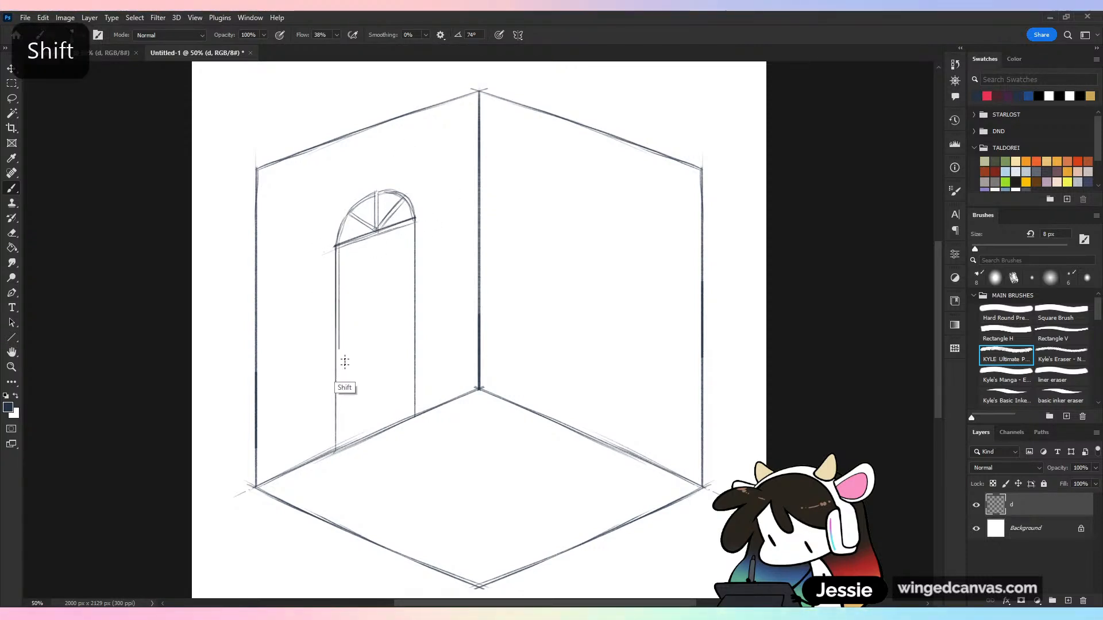
left_click(338, 450, "shift")
left_click_drag(412, 217, 431, 409)
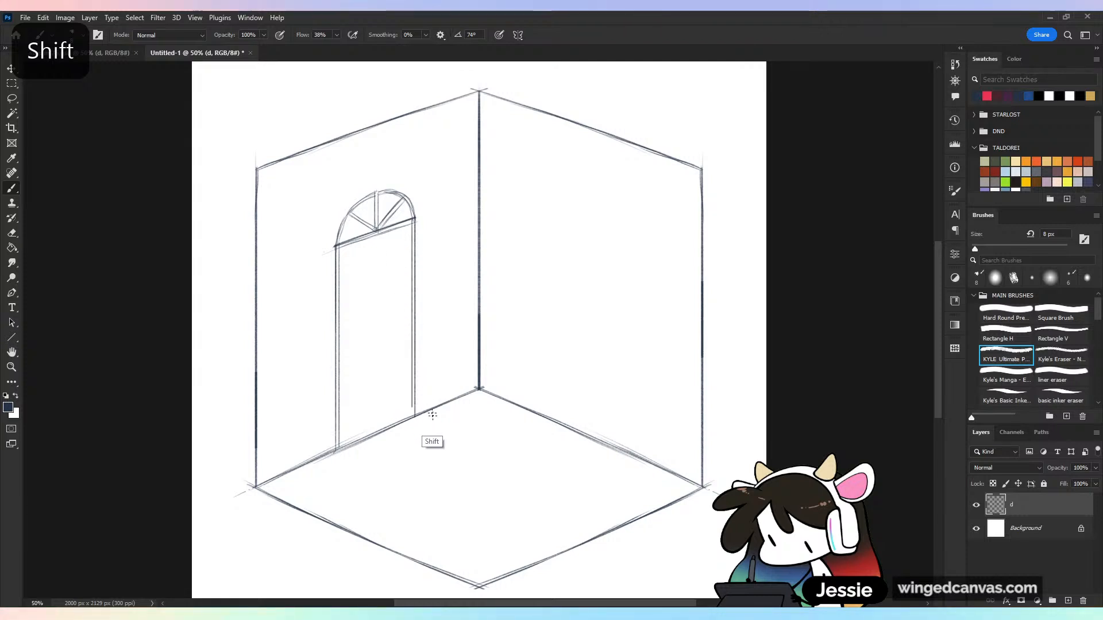
key("ctrl+s")
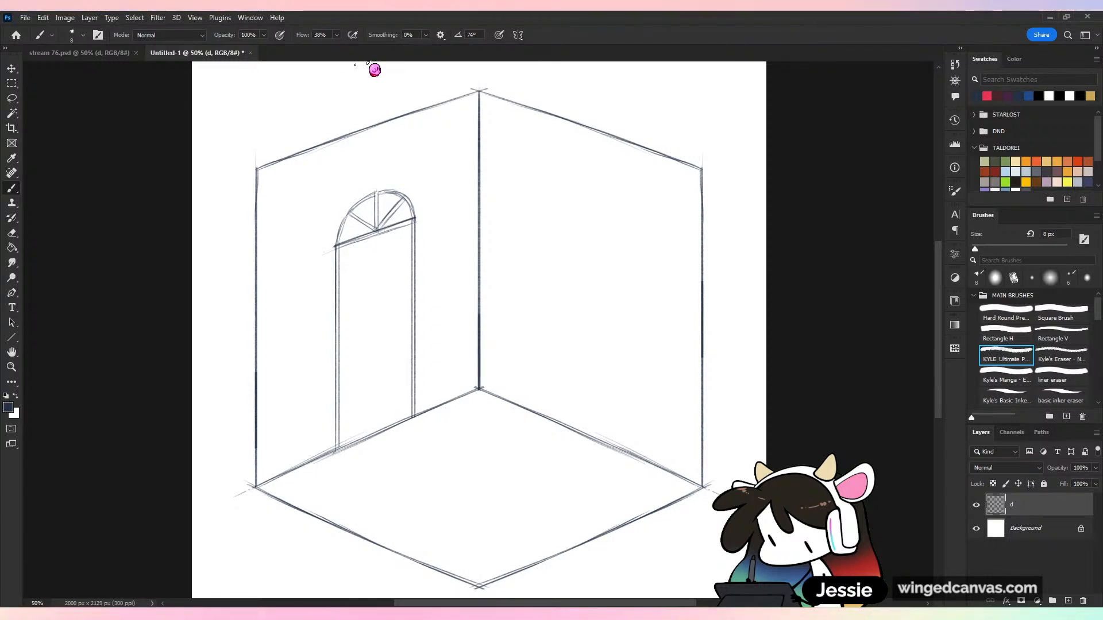
Save the drawing as stream 76-1.psd and undo the trial stroke below the door's top edge
left_click_drag(389, 255, 394, 253)
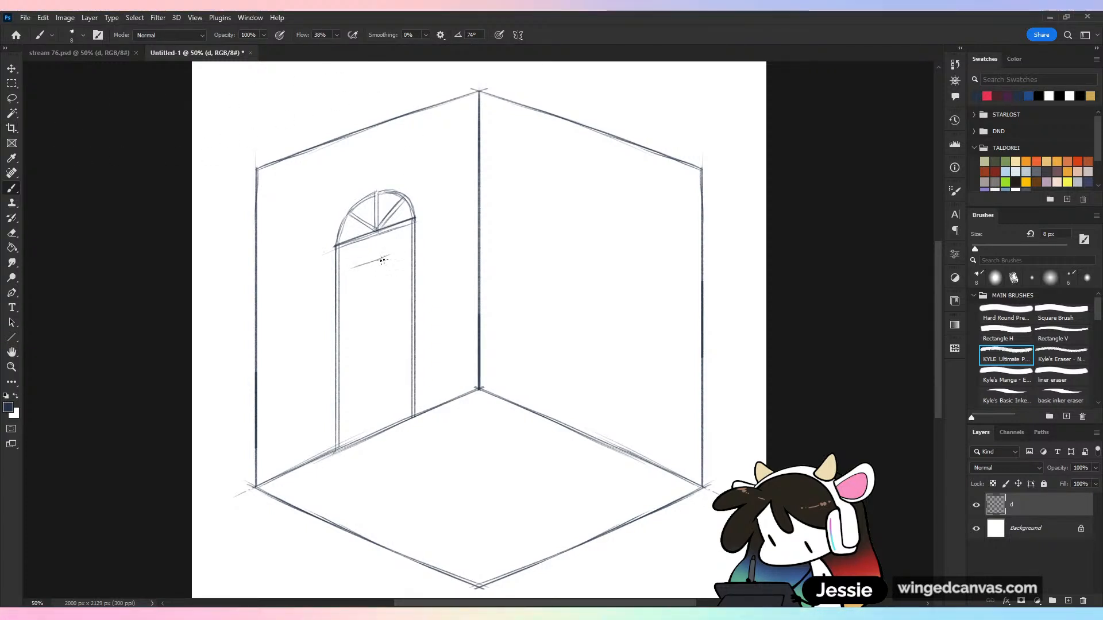
key("ctrl+minus")
key("z")
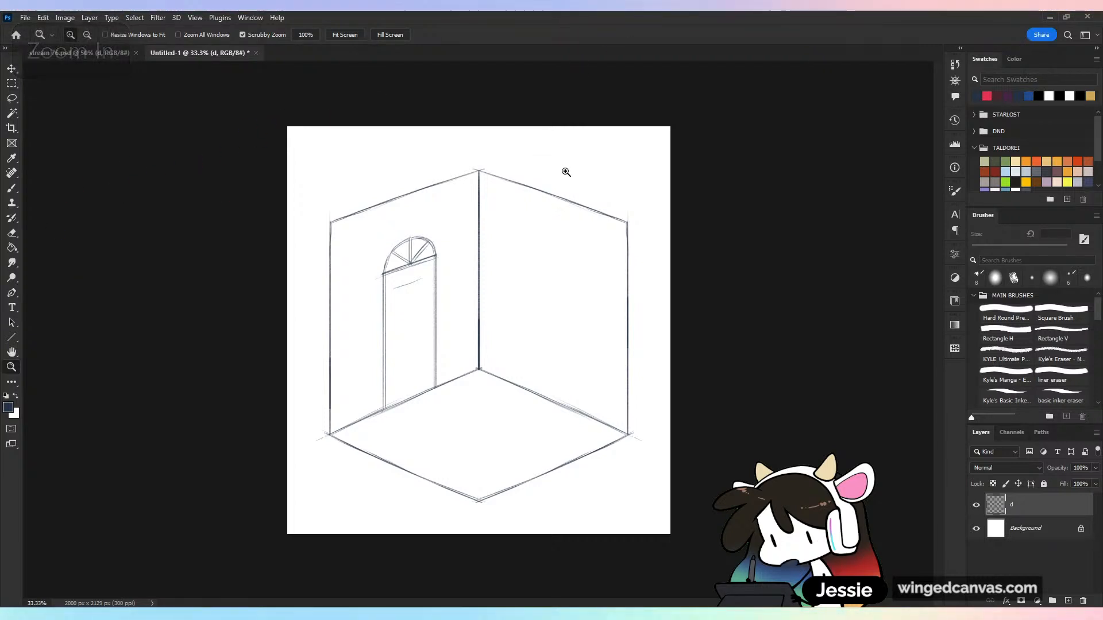
key("ctrl+plus")
key("ctrl+s")
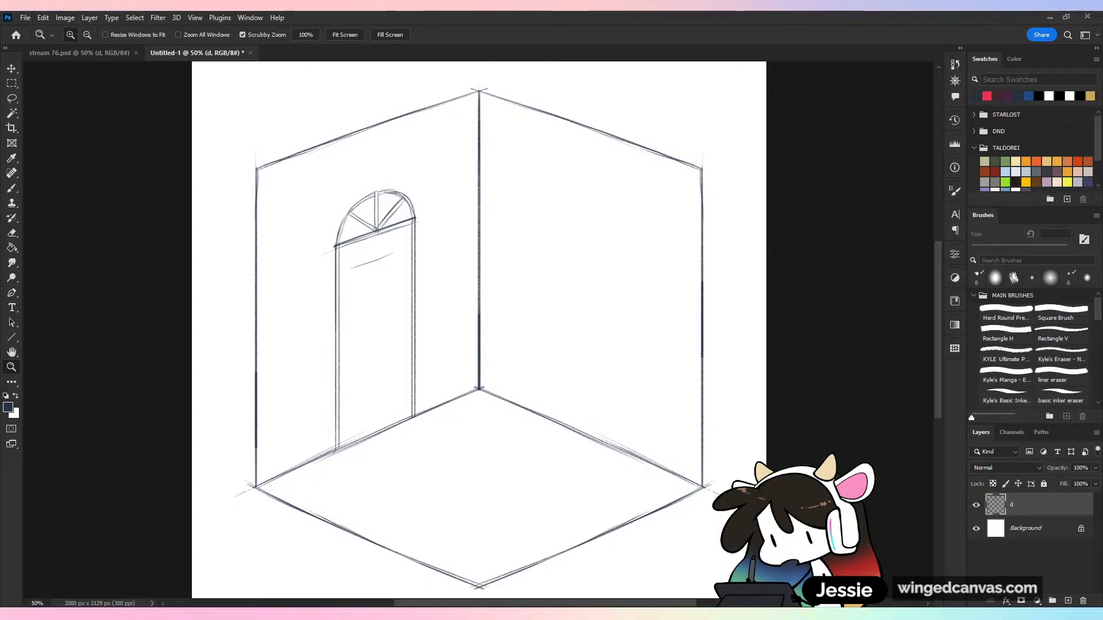
key("b")
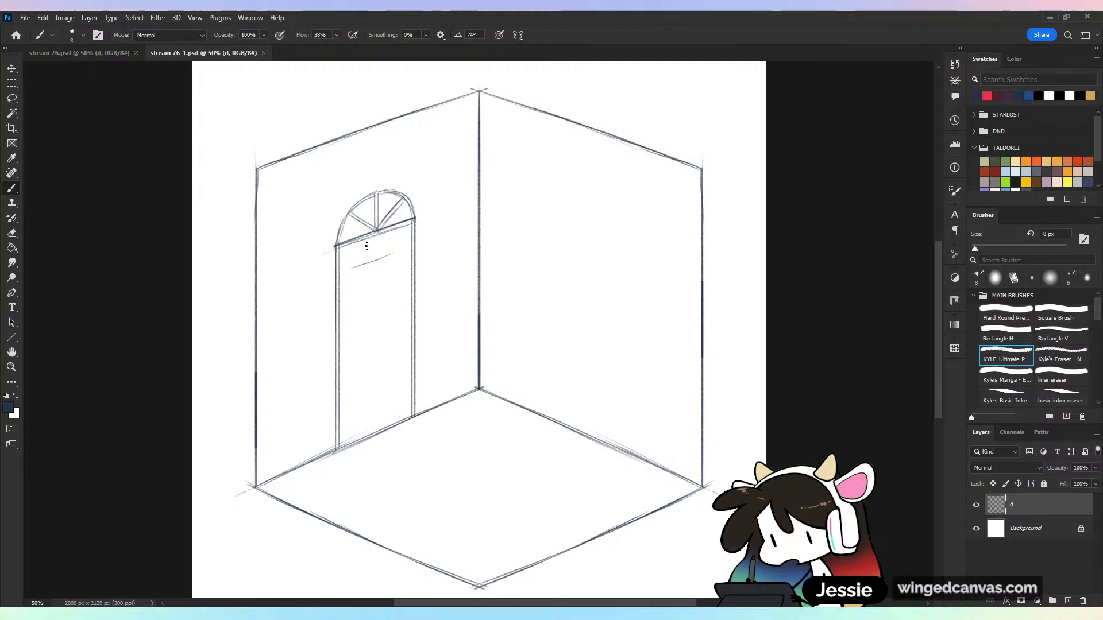
key("ctrl+z")
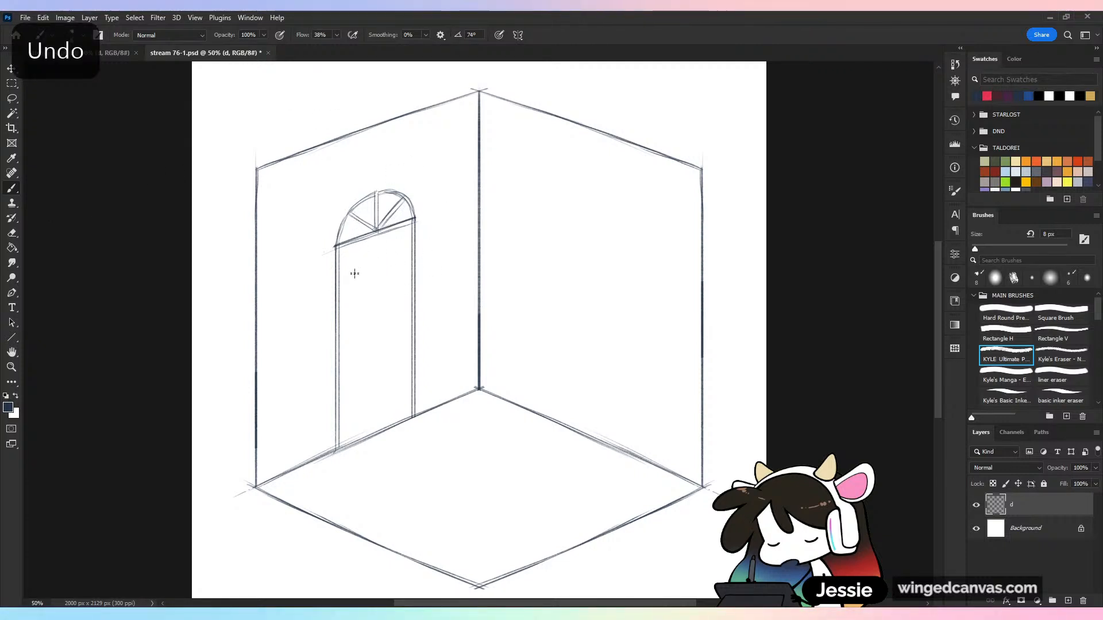
Sketch light guides on the door: two verticals inset from its sides and two slanted lines, one near the top and one mid-height
mouse_move(356, 244)
left_mouse_down()
mouse_move(356, 435)
mouse_move(429, 242)
left_mouse_up()
key("ctrl+z")
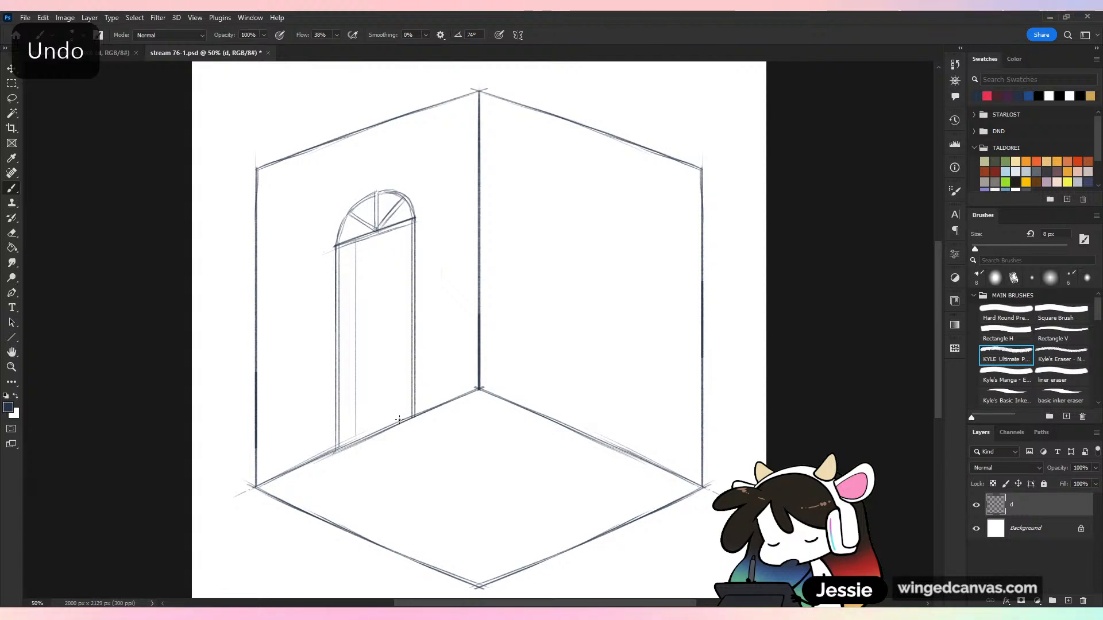
left_click_drag(400, 424, 442, 225)
key("ctrl+z")
left_click_drag(398, 424, 425, 228)
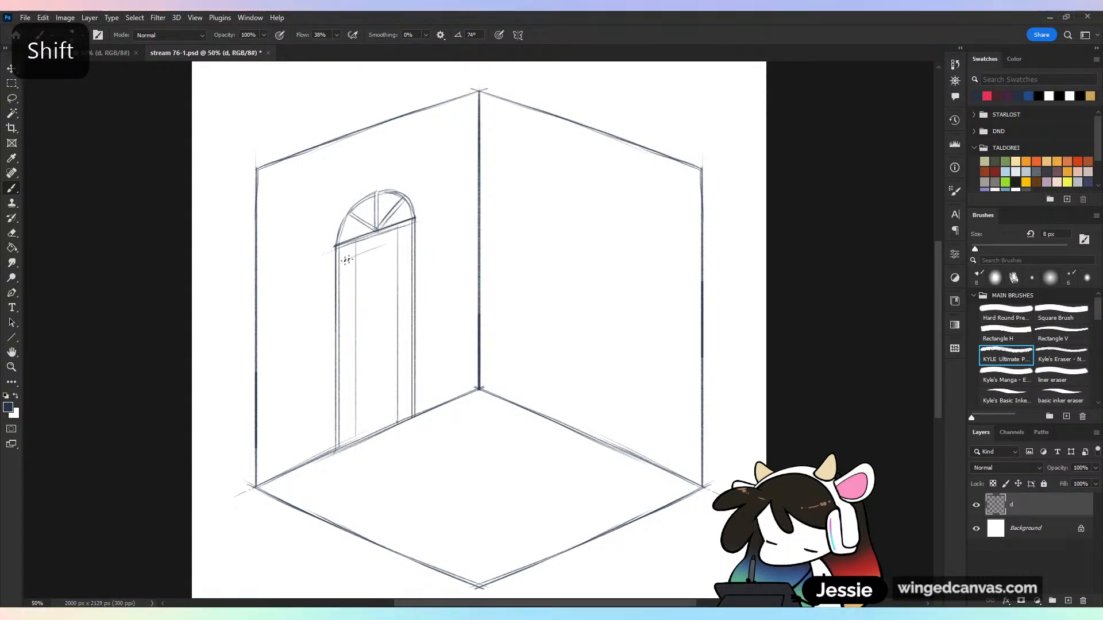
key("ctrl+z")
left_click_drag(341, 267, 404, 247)
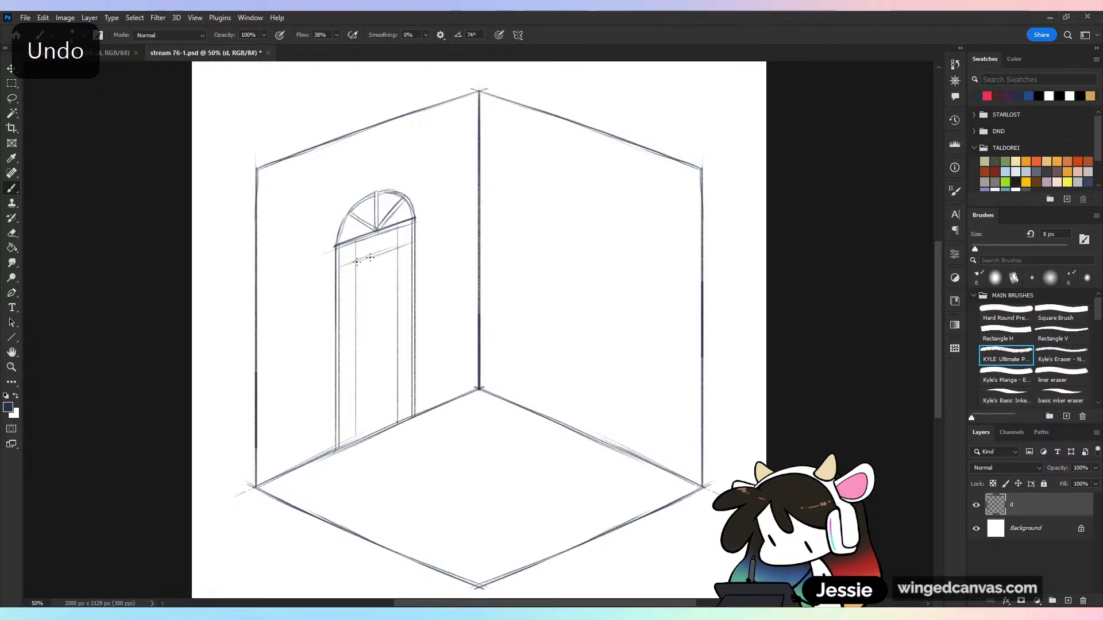
left_click_drag(342, 329, 409, 307)
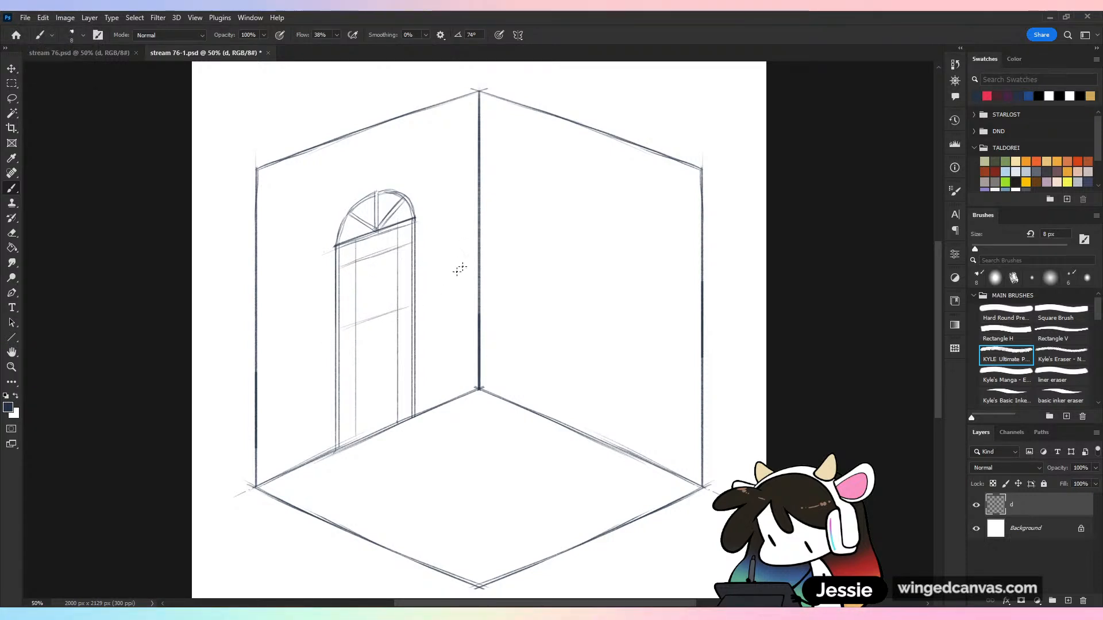
Outline a skewed rectangular window in the door's upper half along the guides and erase the excess guide lines
mouse_move(356, 261)
left_mouse_down()
mouse_move(355, 325)
mouse_move(398, 311)
left_mouse_up()
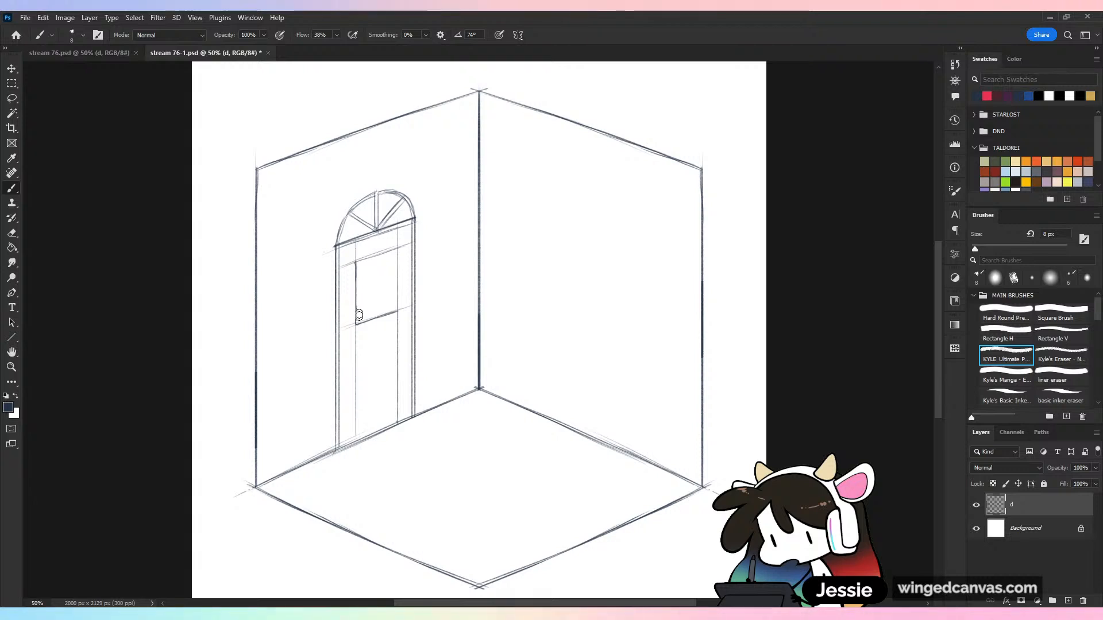
key("e")
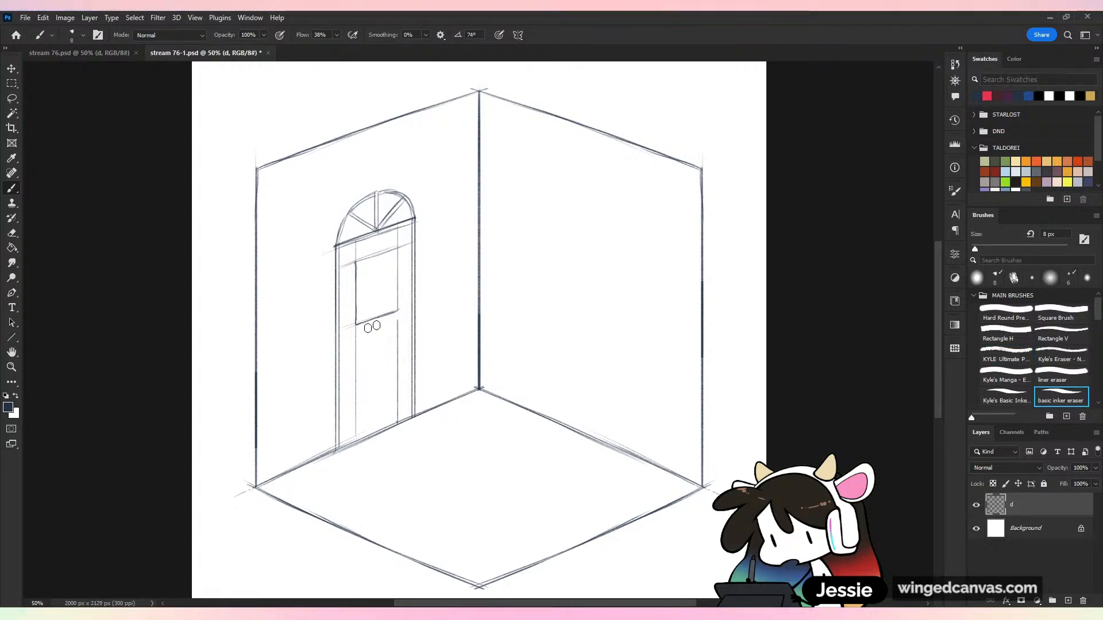
left_click_drag(356, 325, 356, 388)
mouse_move(396, 321)
left_mouse_down()
mouse_move(400, 413)
mouse_move(357, 429)
mouse_move(352, 417)
mouse_move(413, 326)
mouse_move(404, 311)
mouse_move(401, 399)
mouse_move(384, 412)
mouse_move(355, 388)
left_mouse_up()
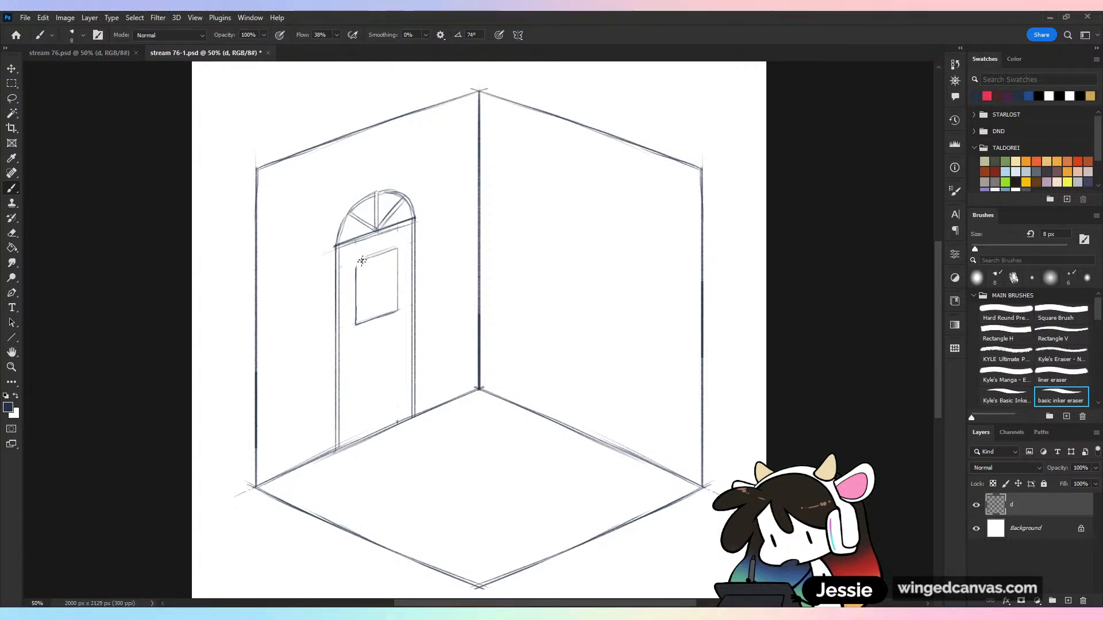
left_click_drag(360, 260, 354, 273)
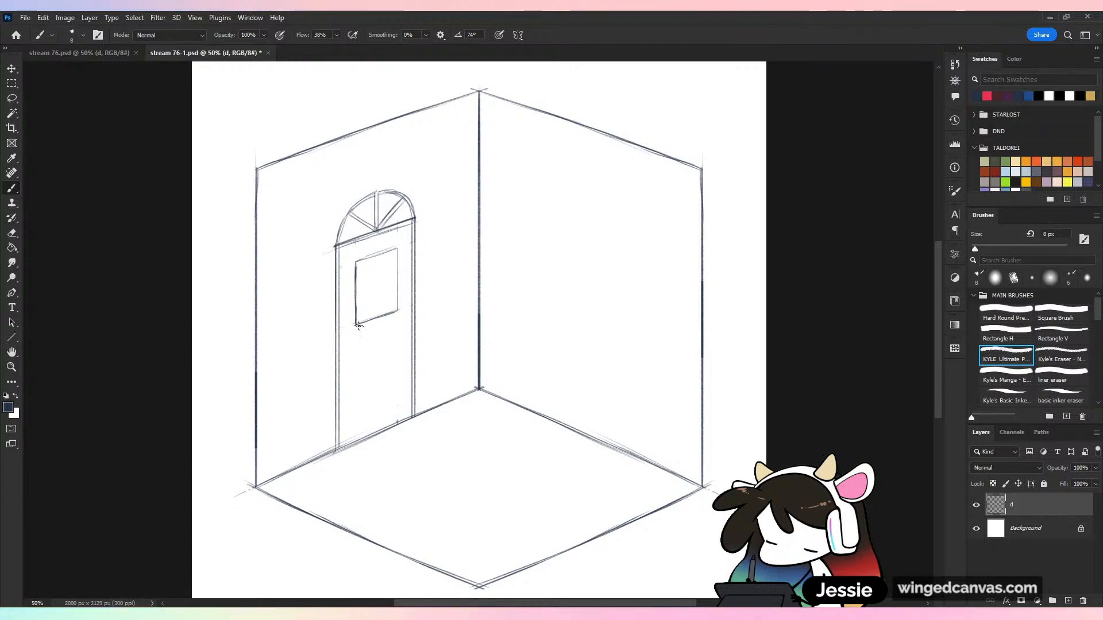
mouse_move(356, 325)
left_mouse_down()
mouse_move(402, 310)
mouse_move(397, 251)
left_mouse_up()
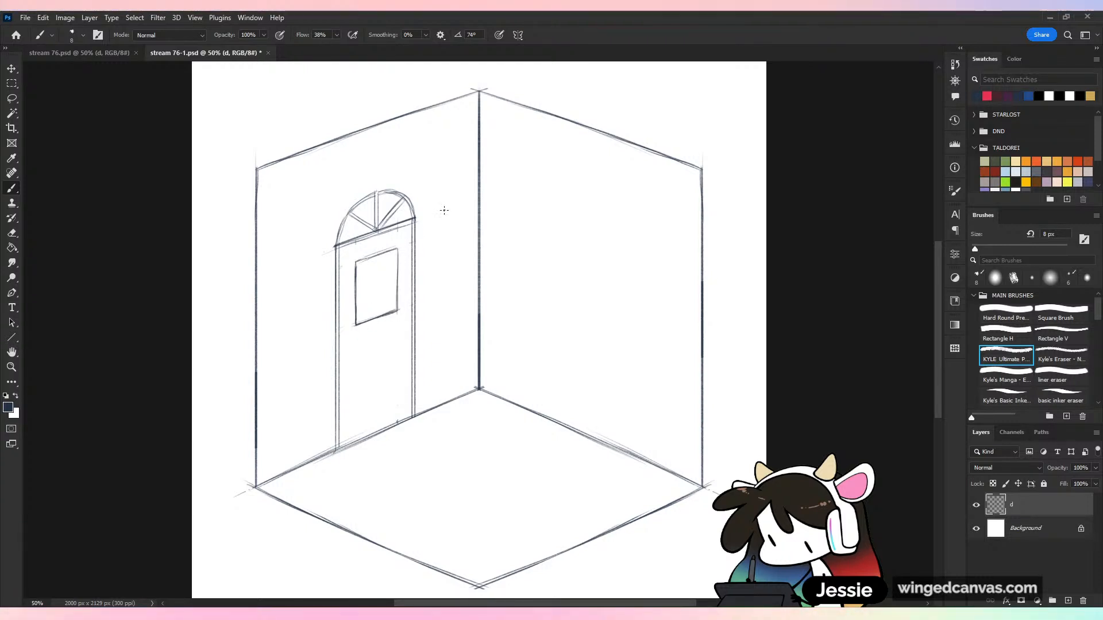
Copy the top edge of each wall down to its base, starting at the room's inner corner, as new floor lines
left_click(10, 98)
mouse_move(320, 176)
left_mouse_down()
mouse_move(453, 128)
mouse_move(476, 98)
mouse_move(421, 306)
mouse_move(416, 442)
mouse_move(429, 423)
left_mouse_up()
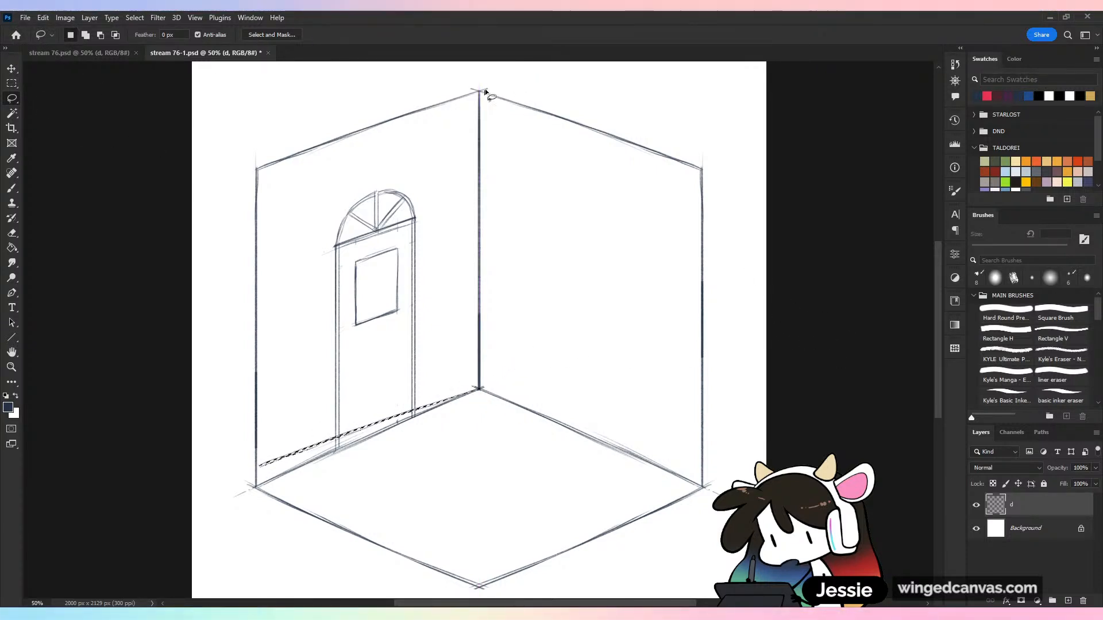
left_click_drag(492, 87, 593, 195)
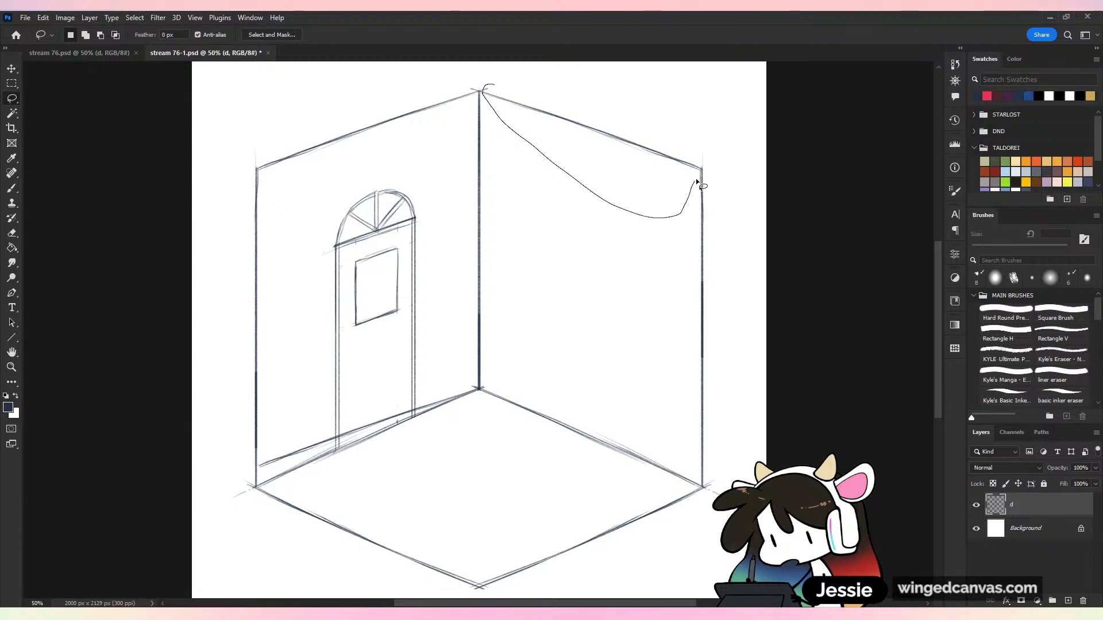
mouse_move(697, 183)
left_mouse_down()
mouse_move(670, 296)
mouse_move(665, 444)
mouse_move(683, 458)
left_mouse_up()
left_click(736, 438)
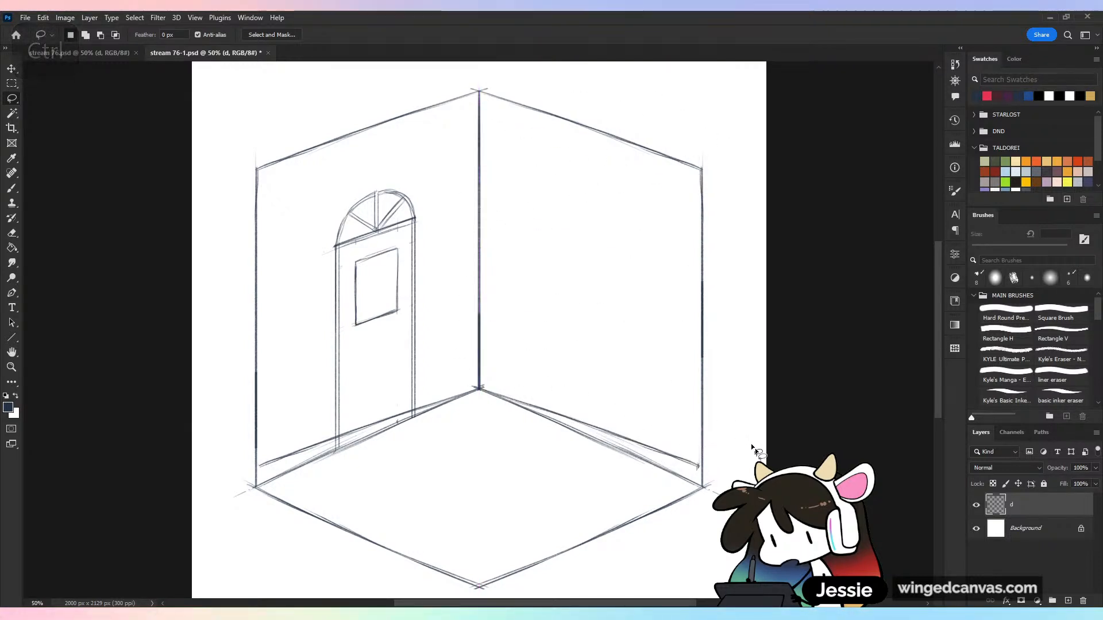
Erase the old floor lines beneath both walls and retouch the new base line of the door wall
mouse_move(516, 410)
left_mouse_down()
mouse_move(695, 482)
mouse_move(693, 468)
mouse_move(706, 471)
left_mouse_up()
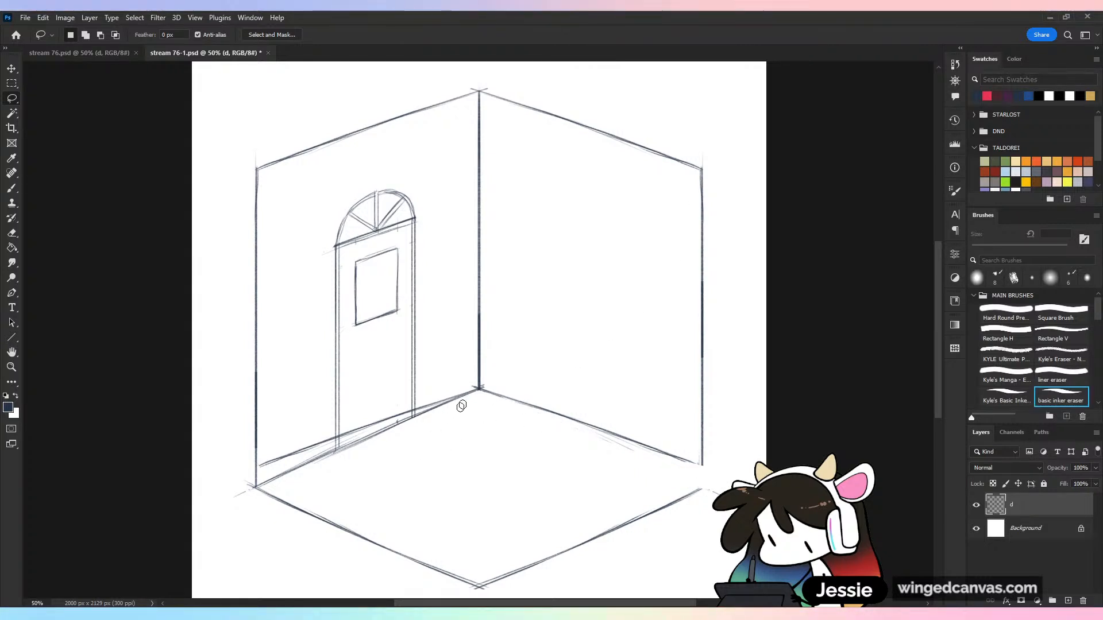
mouse_move(337, 455)
left_mouse_down()
mouse_move(315, 460)
mouse_move(335, 445)
mouse_move(256, 480)
left_mouse_up()
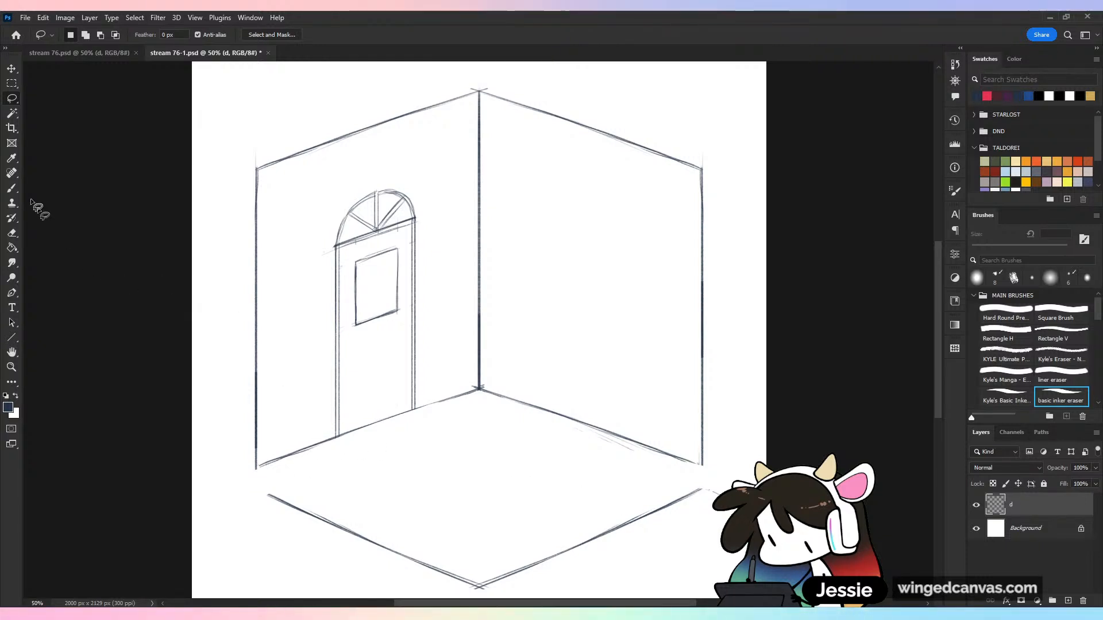
left_click(12, 188)
left_click_drag(335, 438, 464, 395)
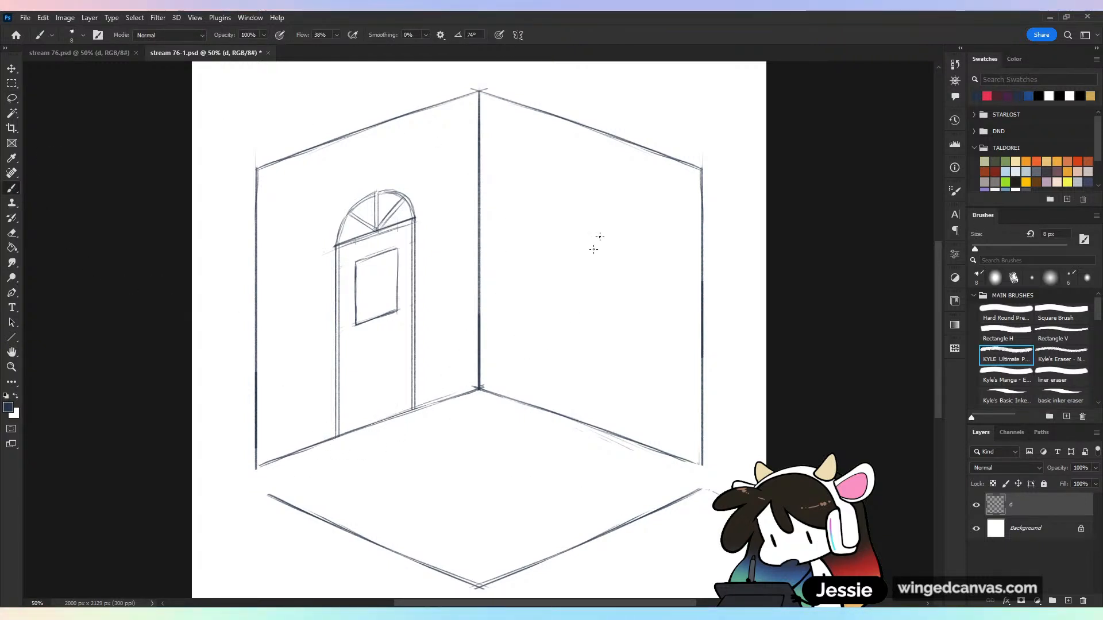
Delete the two old front edges of the floor and clear the selection
key("l")
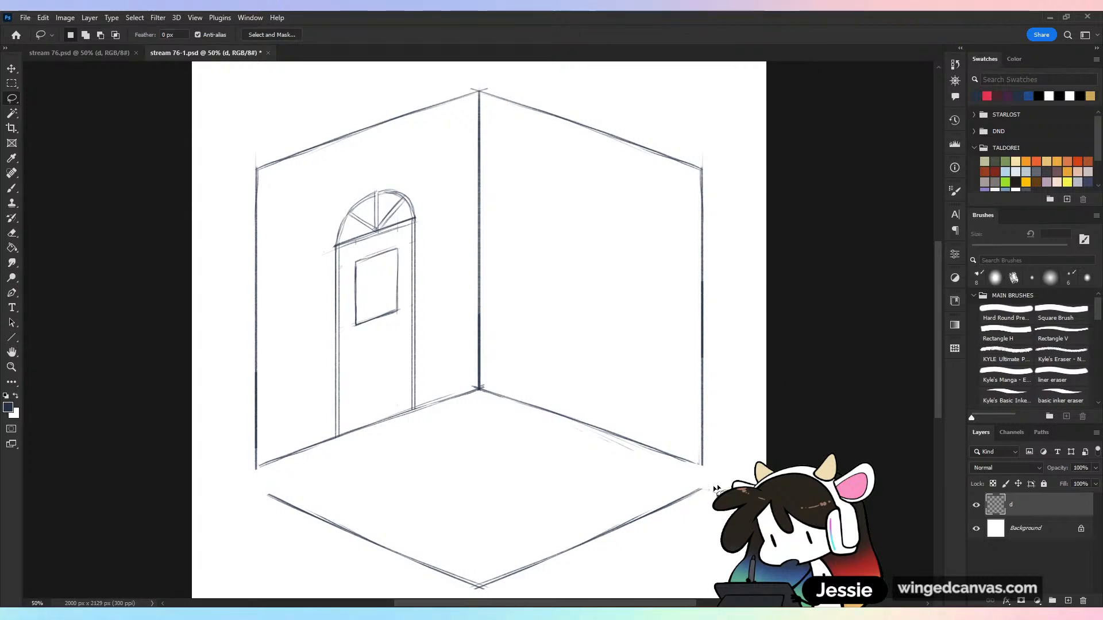
mouse_move(719, 488)
left_mouse_down()
mouse_move(250, 477)
mouse_move(439, 595)
mouse_move(724, 574)
left_mouse_up()
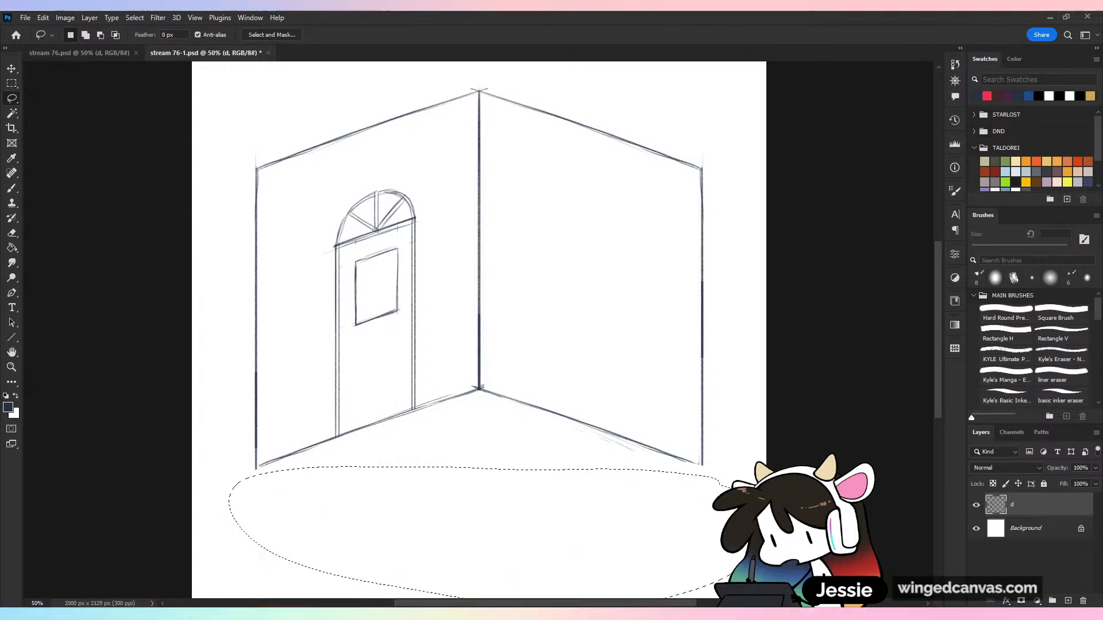
key("ctrl+d")
Select both back floor edges and place a copy of them directly below
mouse_move(707, 467)
left_mouse_down()
mouse_move(509, 372)
mouse_move(259, 467)
mouse_move(435, 541)
mouse_move(712, 473)
left_mouse_up()
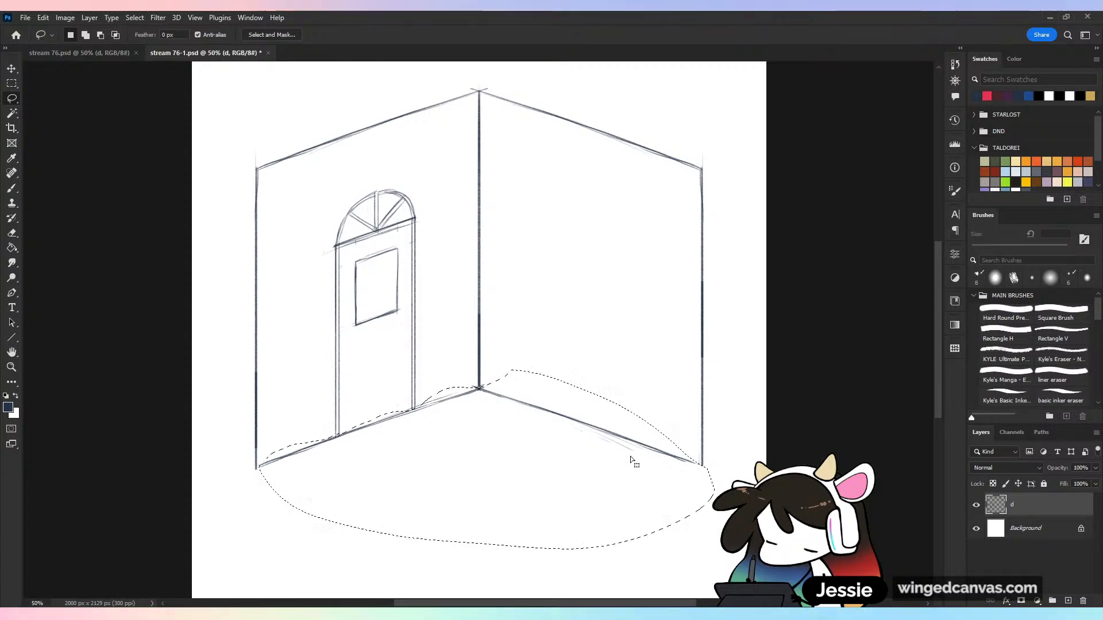
left_click_drag(612, 440, 609, 477, "ctrl+alt")
key("v")
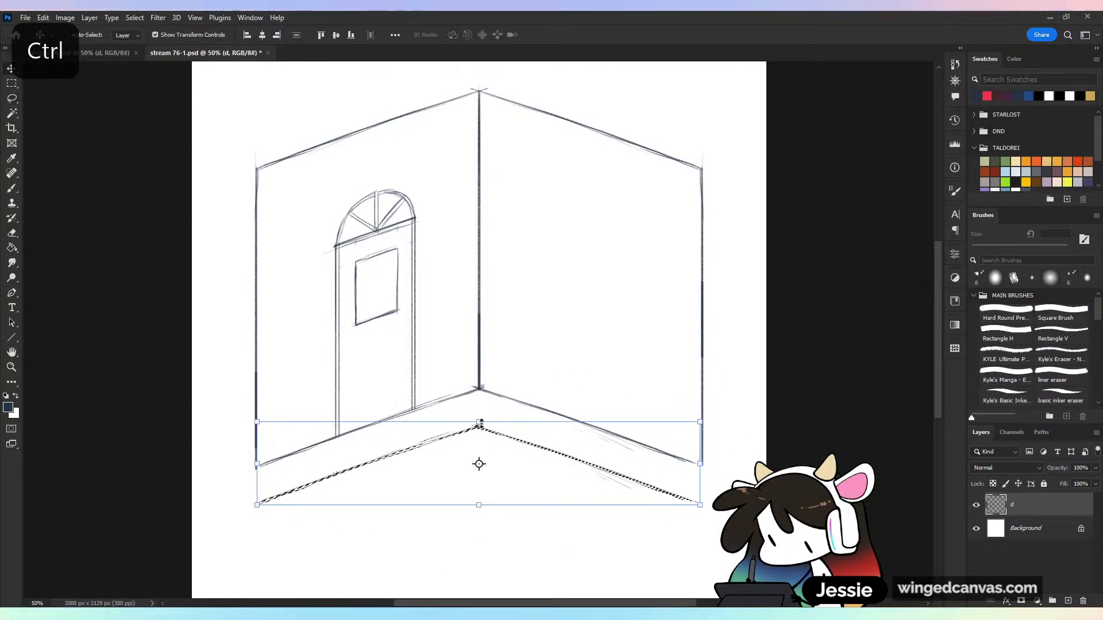
Flip the copied floor edges vertically and position them as the floor's front edges, closing the diamond at both wall ends
left_click(478, 422)
left_click(544, 35)
left_click(479, 422)
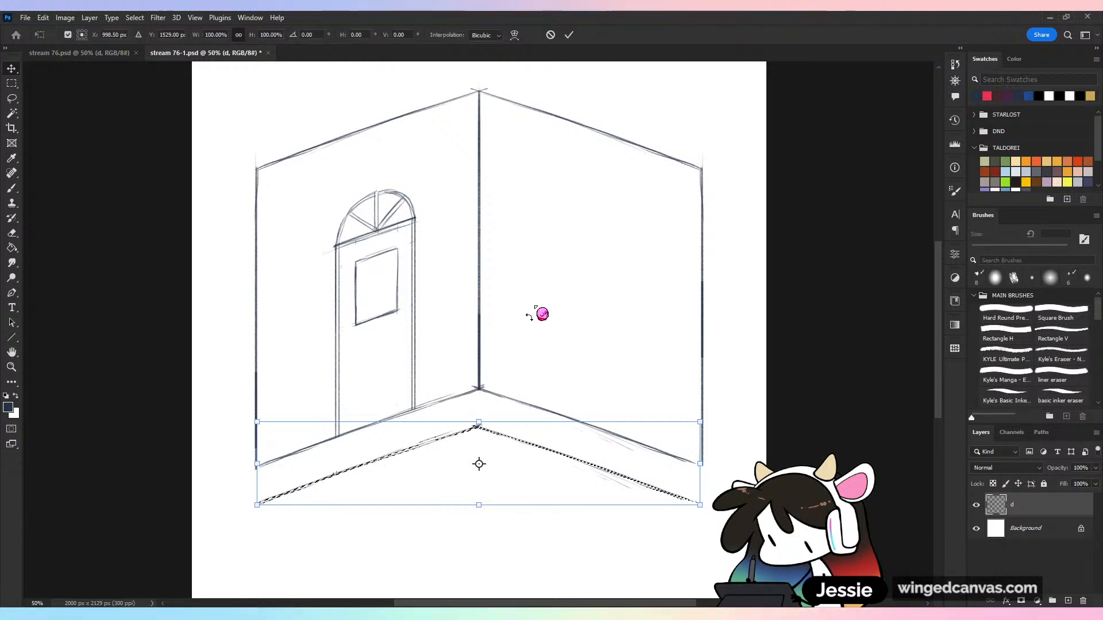
left_click(514, 35)
right_click(504, 313)
left_click(566, 539)
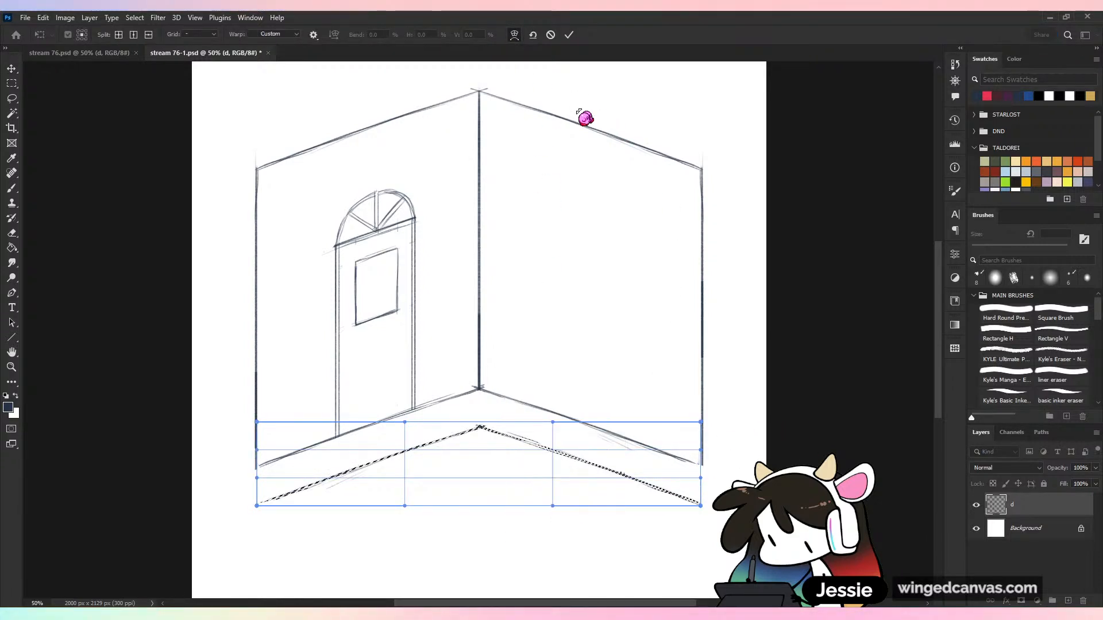
key("ctrl+z")
right_click(523, 481)
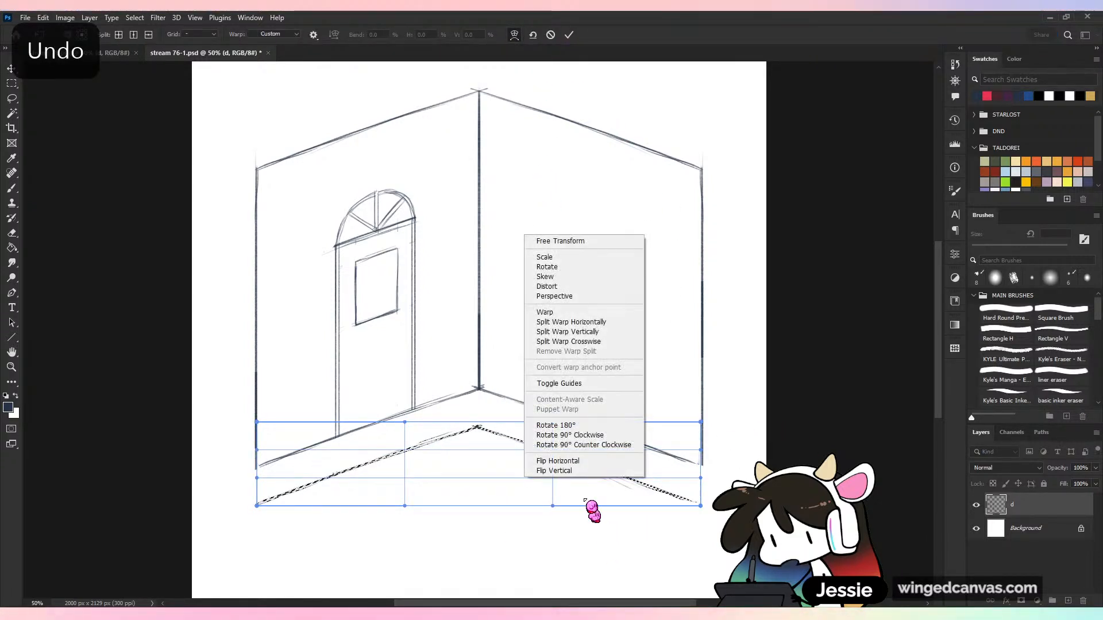
left_click(580, 475)
left_click(567, 35)
left_click_drag(551, 482, 612, 518)
key("ctrl+d")
key("l")
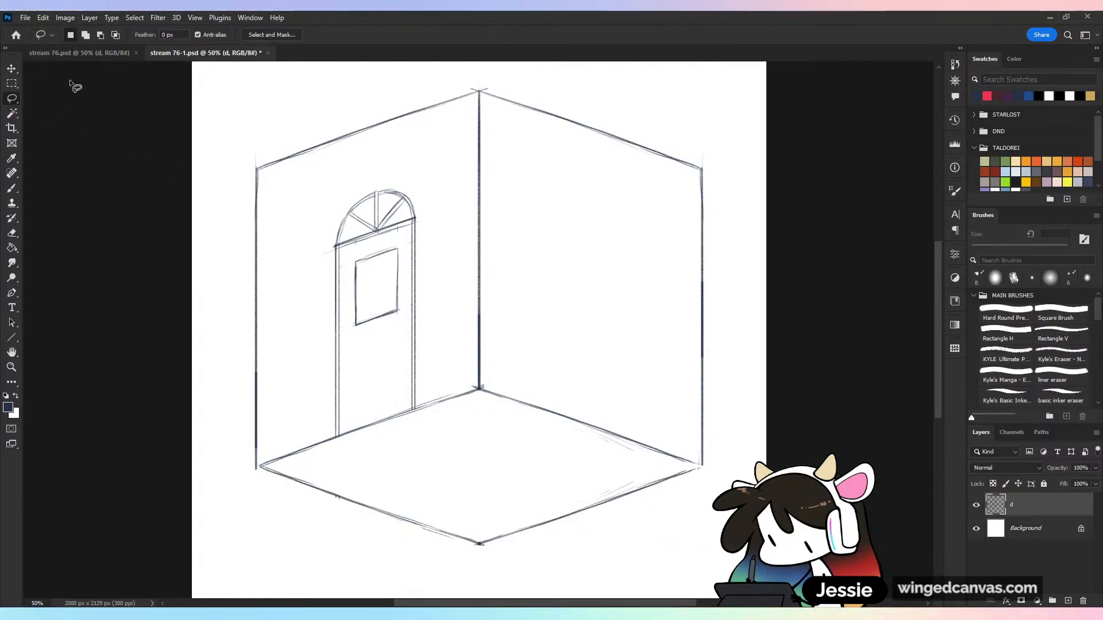
key("b")
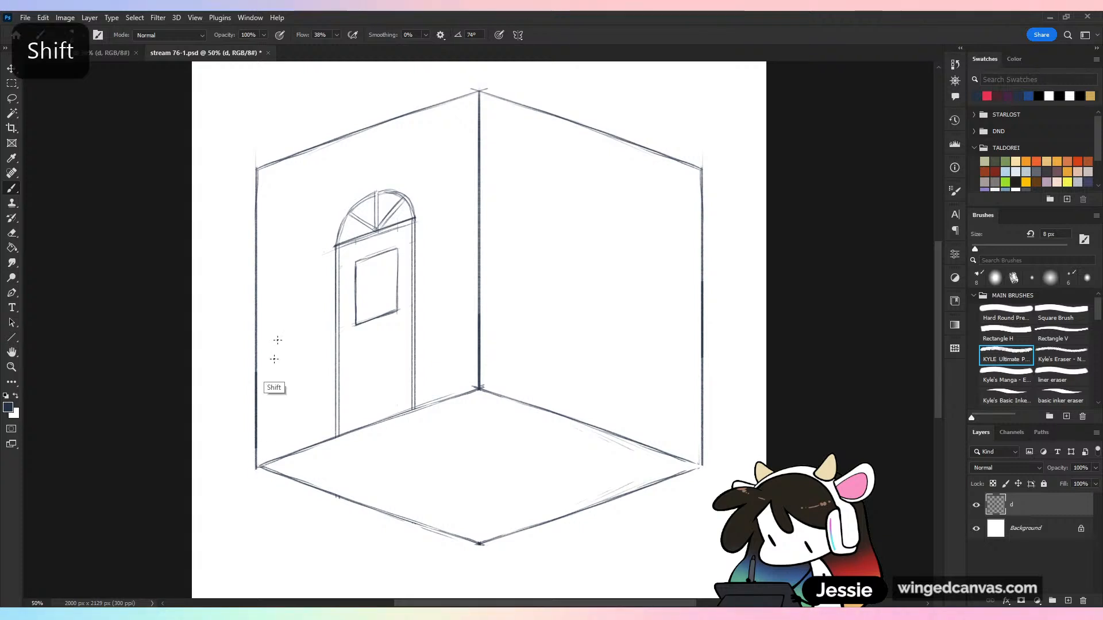
Draw new straight vertical outer edges for both walls, aligned with the floor's side corners, and remove the right wall's old edge
key("ctrl+s")
key("ctrl+z")
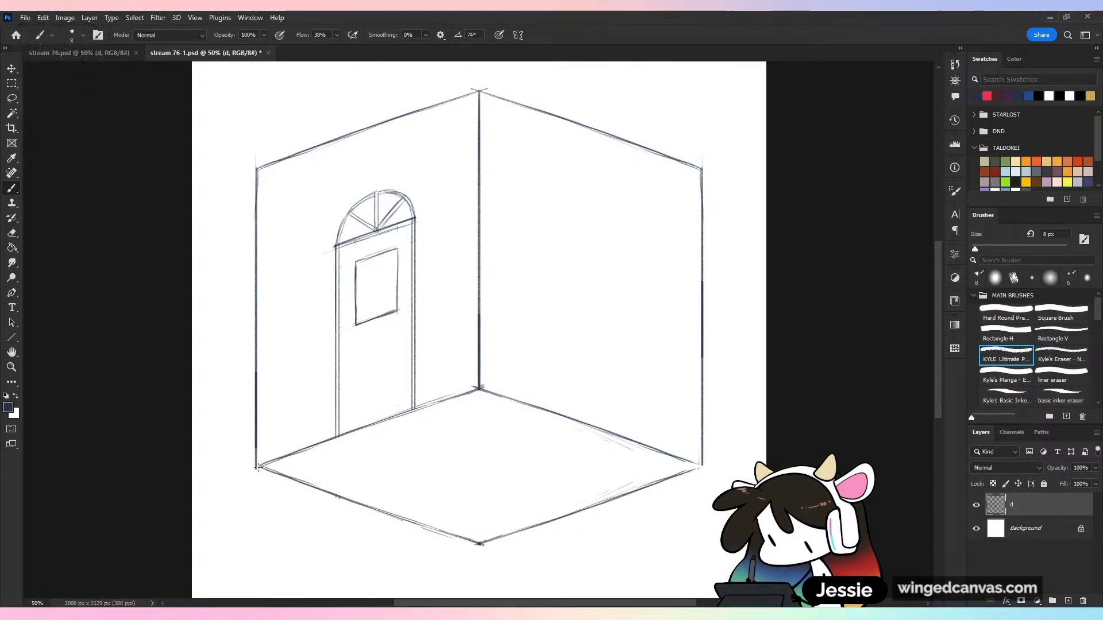
left_click_drag(257, 468, 288, 209)
key("ctrl+z")
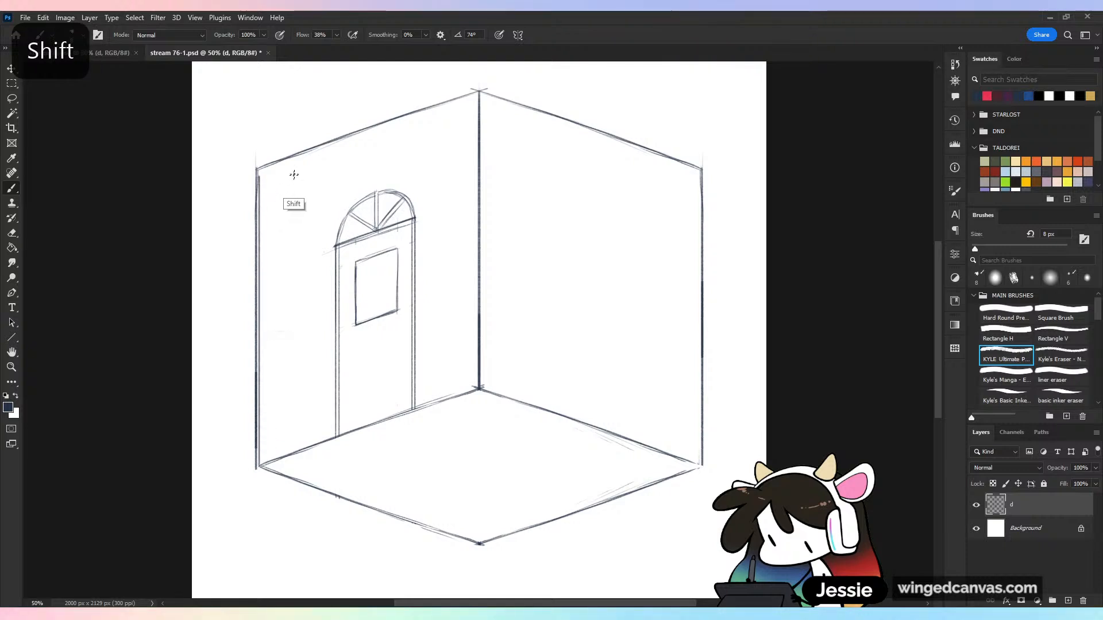
mouse_move(700, 463)
left_mouse_down()
mouse_move(719, 179)
mouse_move(704, 466)
left_mouse_up()
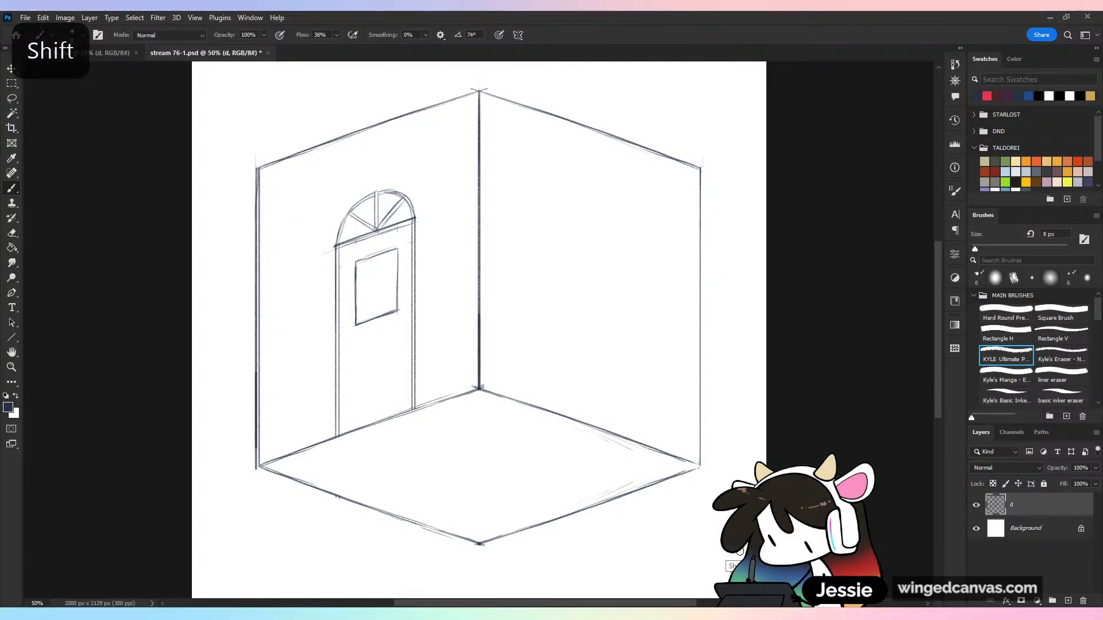
Erase the door wall's old outer edge and darken the new vertical outer edges of both walls down to the floor corners
left_click_drag(254, 419, 257, 164)
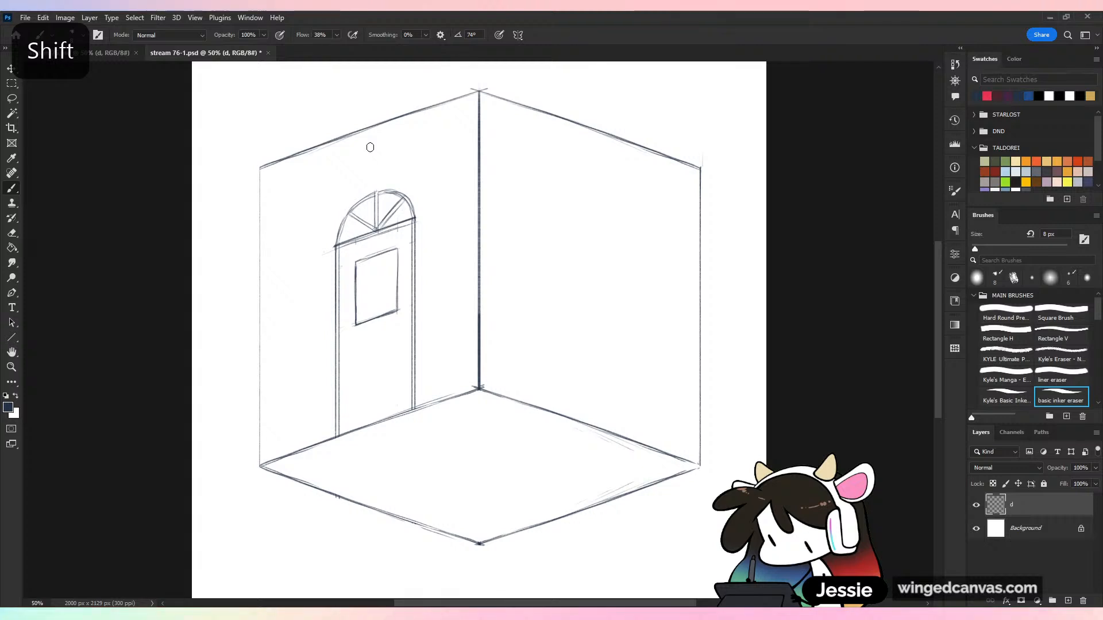
left_click_drag(283, 268, 313, 472)
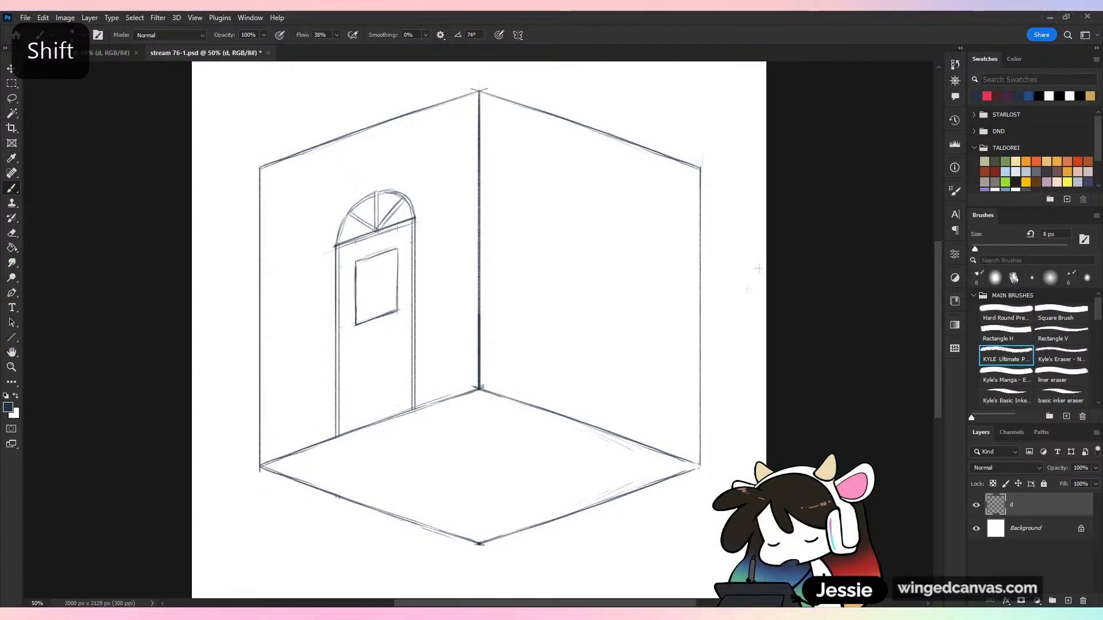
left_click_drag(700, 466, 718, 169)
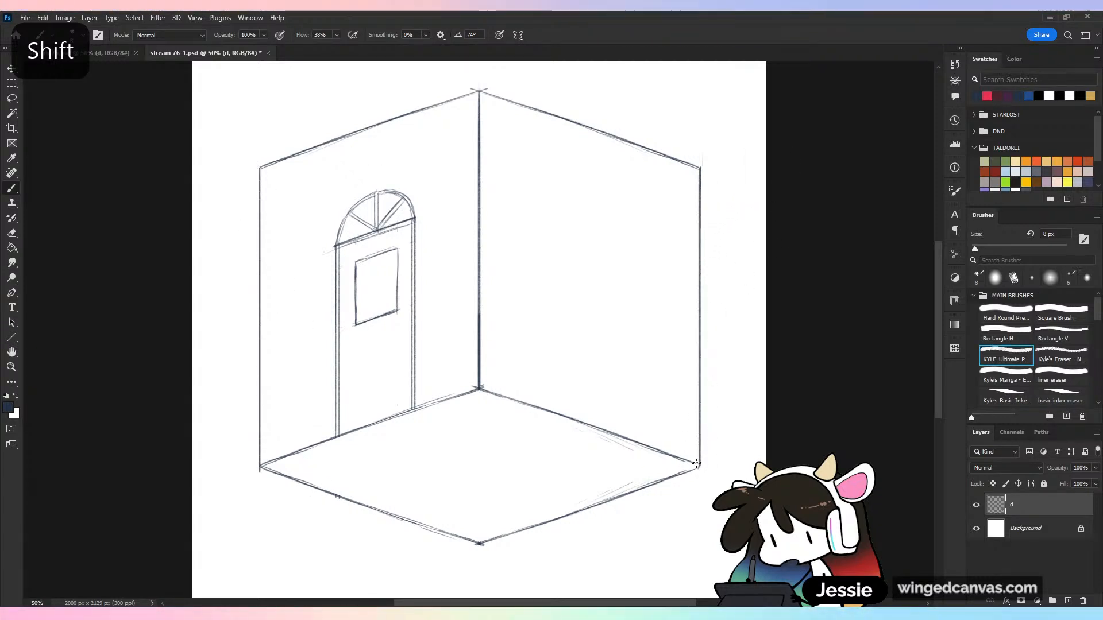
key("ctrl+minus")
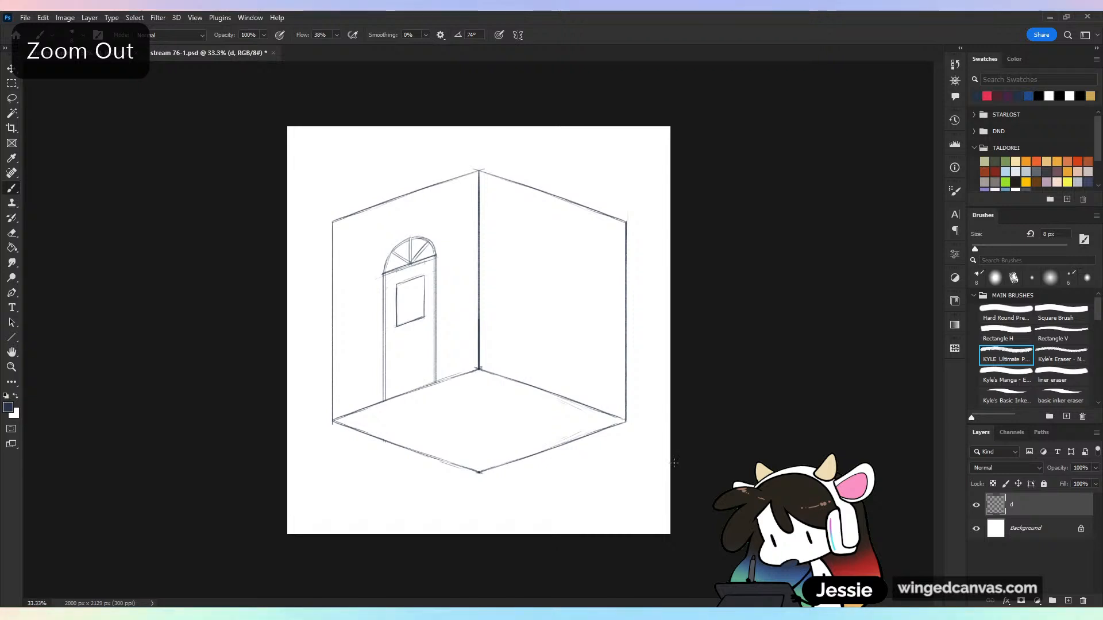
key("ctrl+plus")
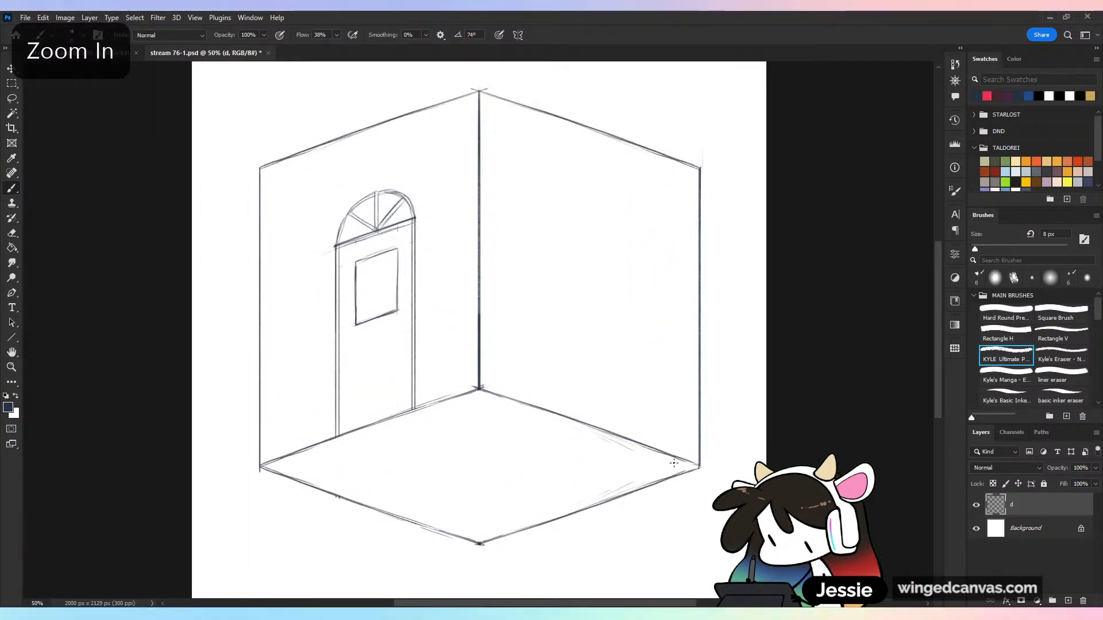
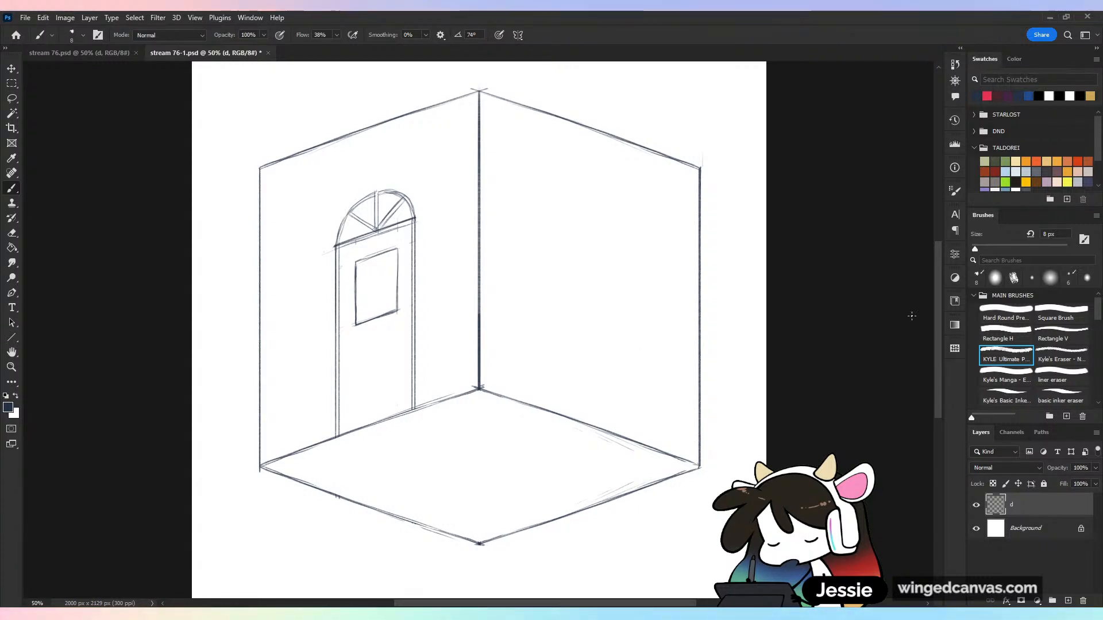
left_click(976, 505)
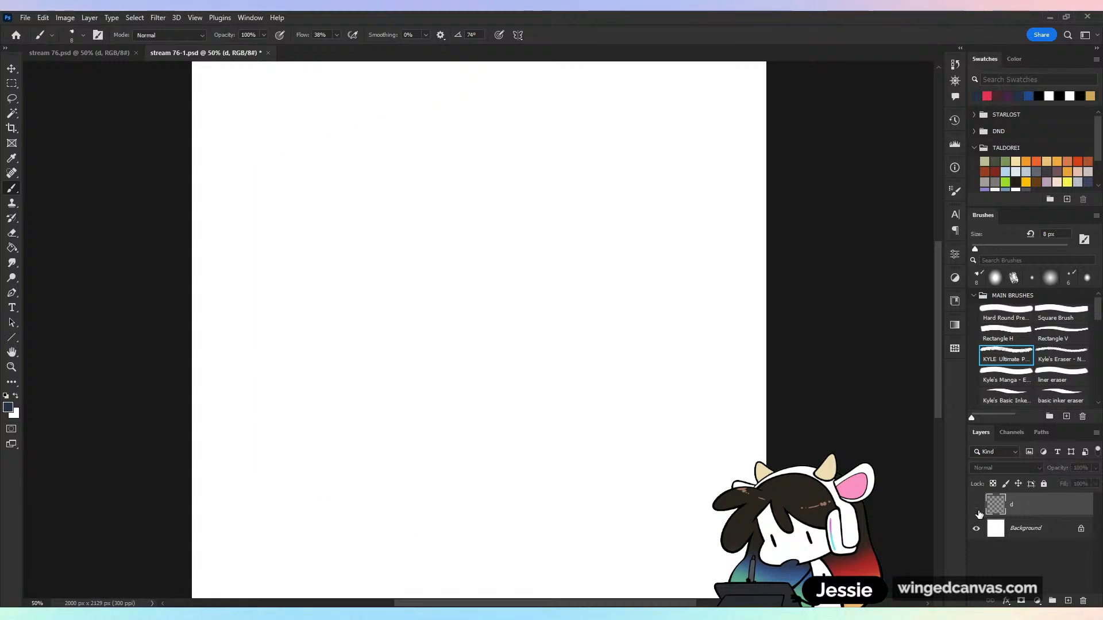
left_click(976, 505)
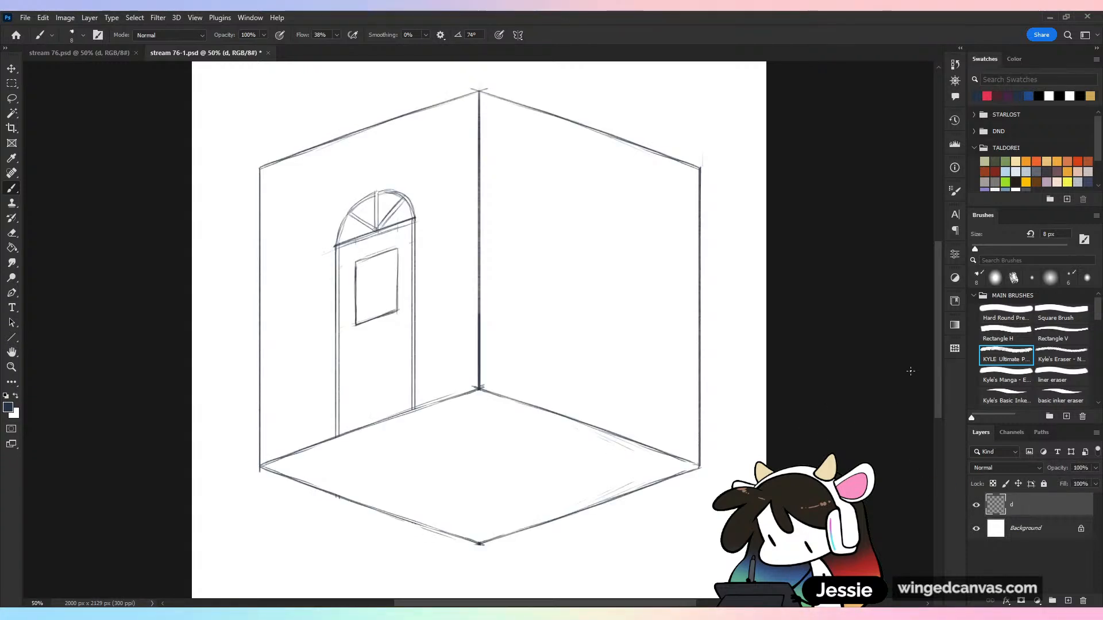
Select the door's rectangular panel and enlarge it to fill most of the door's width
key("ctrl+plus")
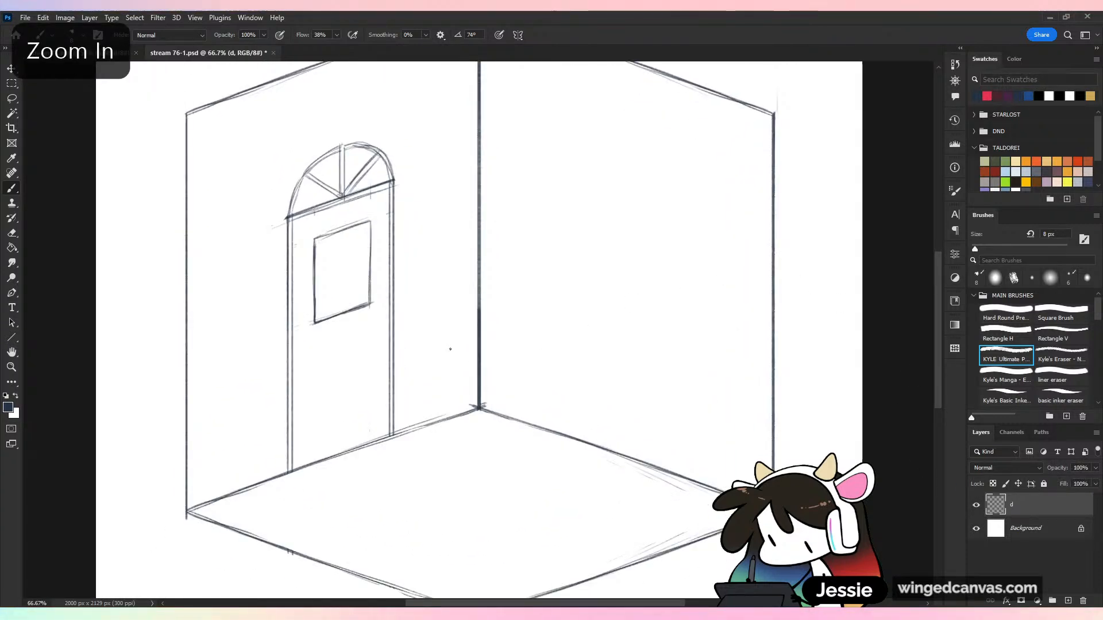
left_click_drag(728, 333, 826, 312)
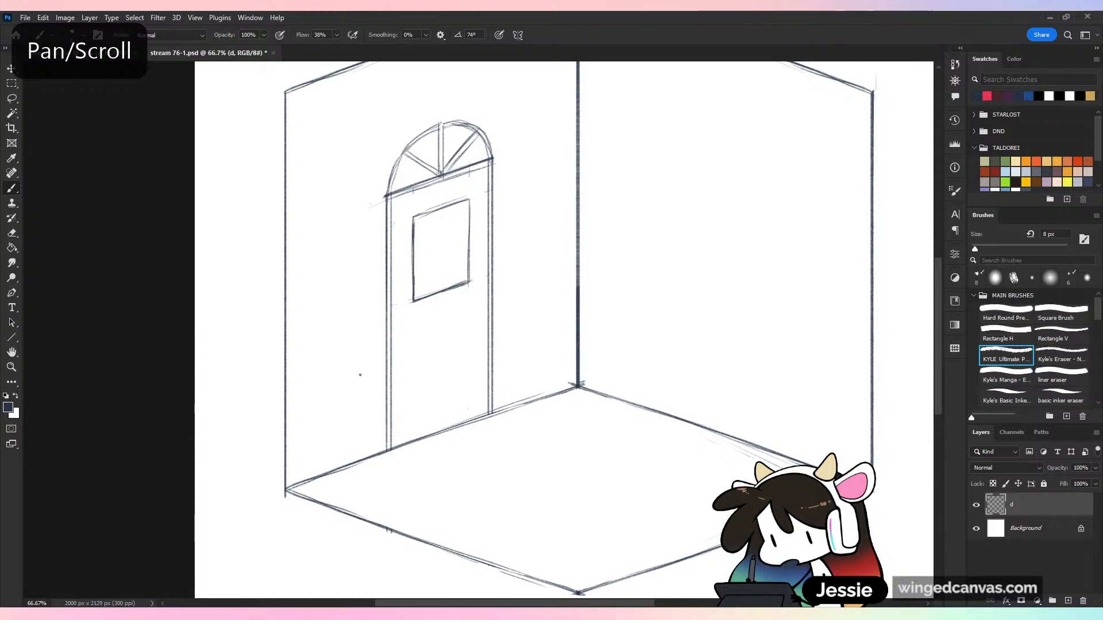
key("l")
mouse_move(409, 227)
left_mouse_down()
mouse_move(462, 319)
mouse_move(478, 276)
mouse_move(484, 190)
left_mouse_up()
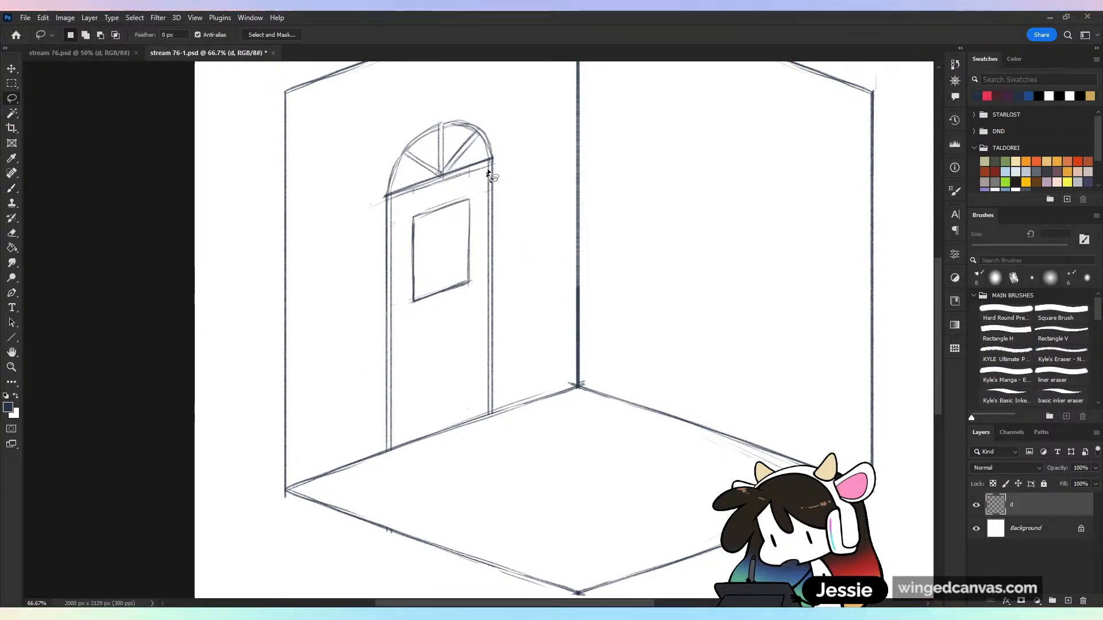
mouse_move(412, 218)
left_mouse_down()
mouse_move(425, 318)
mouse_move(476, 297)
mouse_move(481, 193)
left_mouse_up()
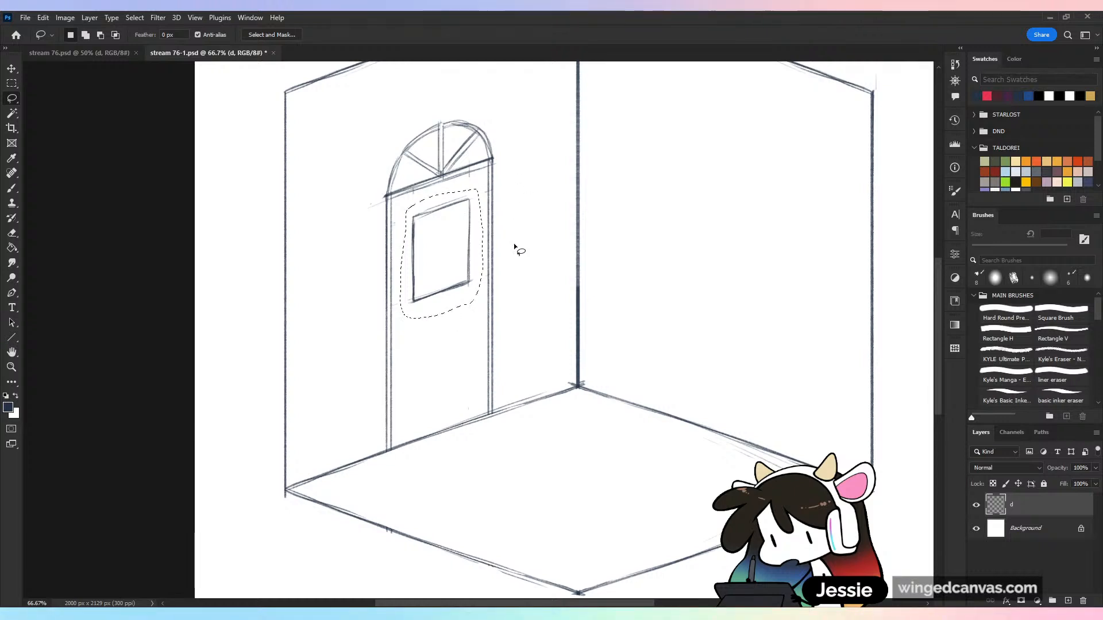
key("v")
left_click_drag(441, 319, 441, 356)
left_click(570, 36)
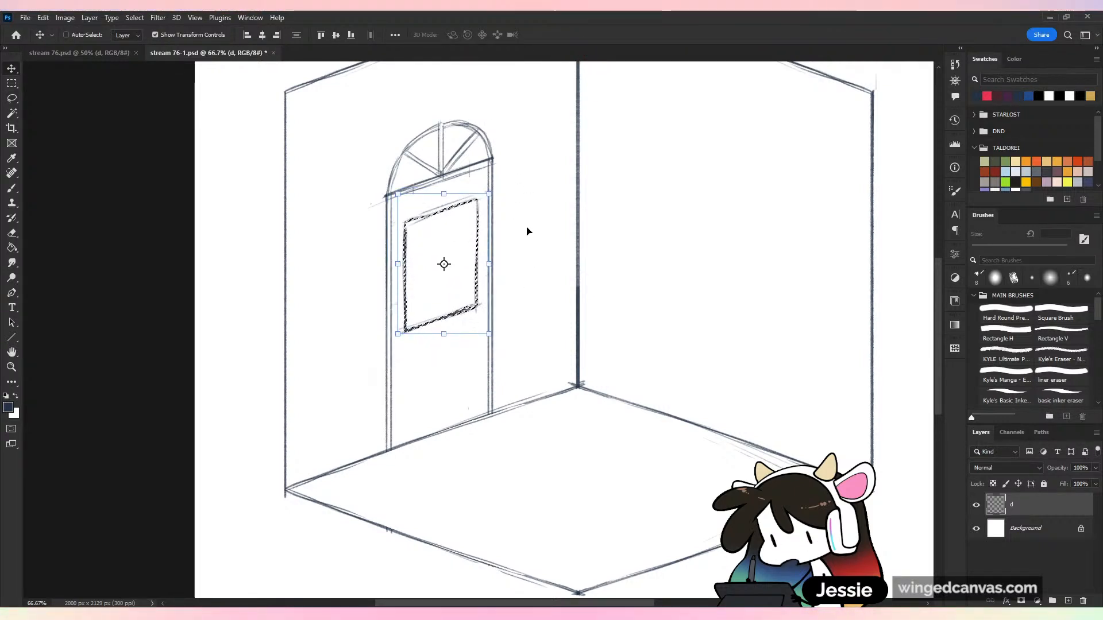
Nudge the enlarged door panel upward, closer to the bar beneath the arched window
key("Up")
key("Up")
key("Up")
key("Up")
key("Up")
key("Up")
key("Up")
key("Up")
key("Up")
key("Up")
key("Up")
key("Up")
key("Up")
key("Up")
key("Up")
key("Up")
key("Up")
key("Up")
key("Up")
key("Up")
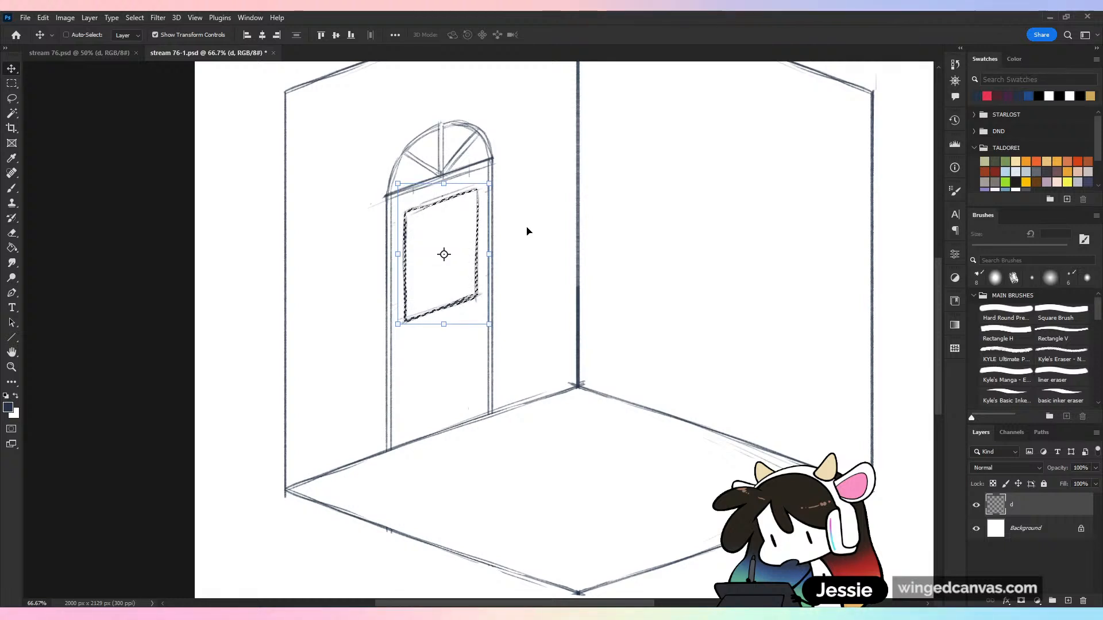
key("Up")
key("Up")
key("Up")
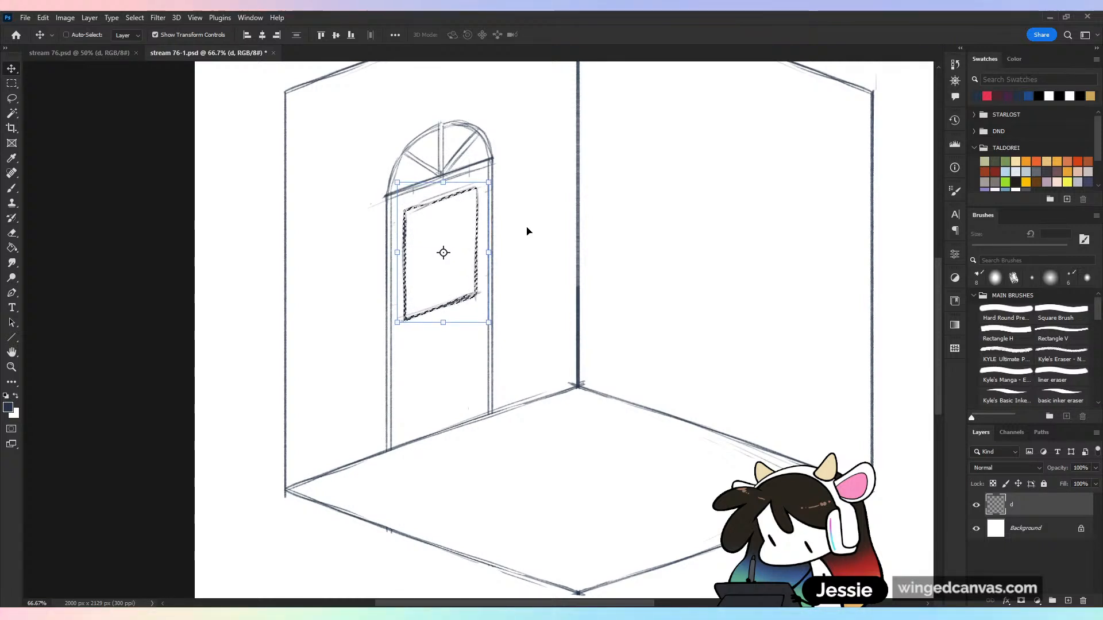
Copy the enlarged door panel and place the duplicate directly below it in the door's lower half
left_click(13, 99)
mouse_move(480, 180)
left_mouse_down()
mouse_move(401, 206)
mouse_move(396, 277)
mouse_move(421, 352)
mouse_move(482, 305)
left_mouse_up()
left_click_drag(460, 269, 460, 387, "ctrl+alt")
key("ctrl+d")
Select both door panels together and nudge them slightly upward, away from the floor edge
key("ctrl+minus")
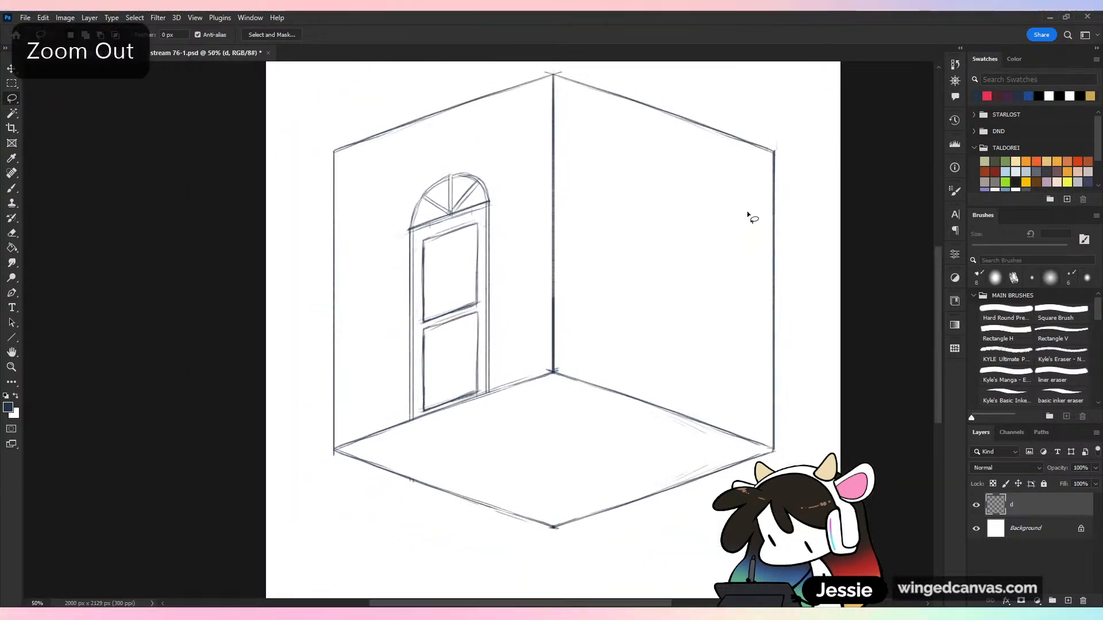
key("ctrl+plus")
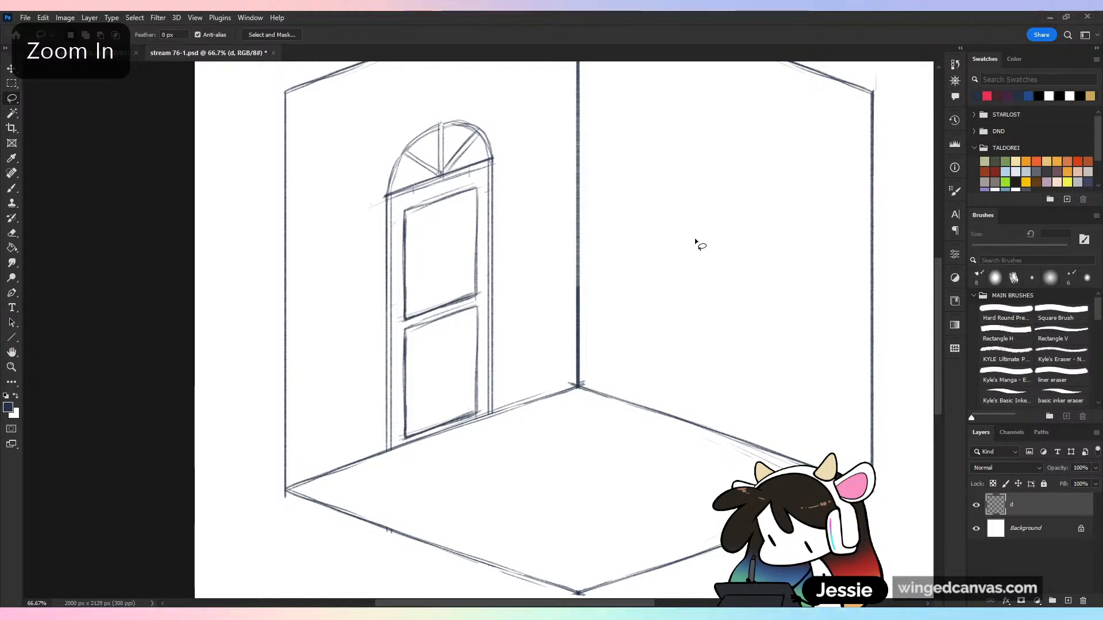
mouse_move(481, 222)
left_mouse_down()
mouse_move(479, 184)
mouse_move(405, 205)
left_mouse_up()
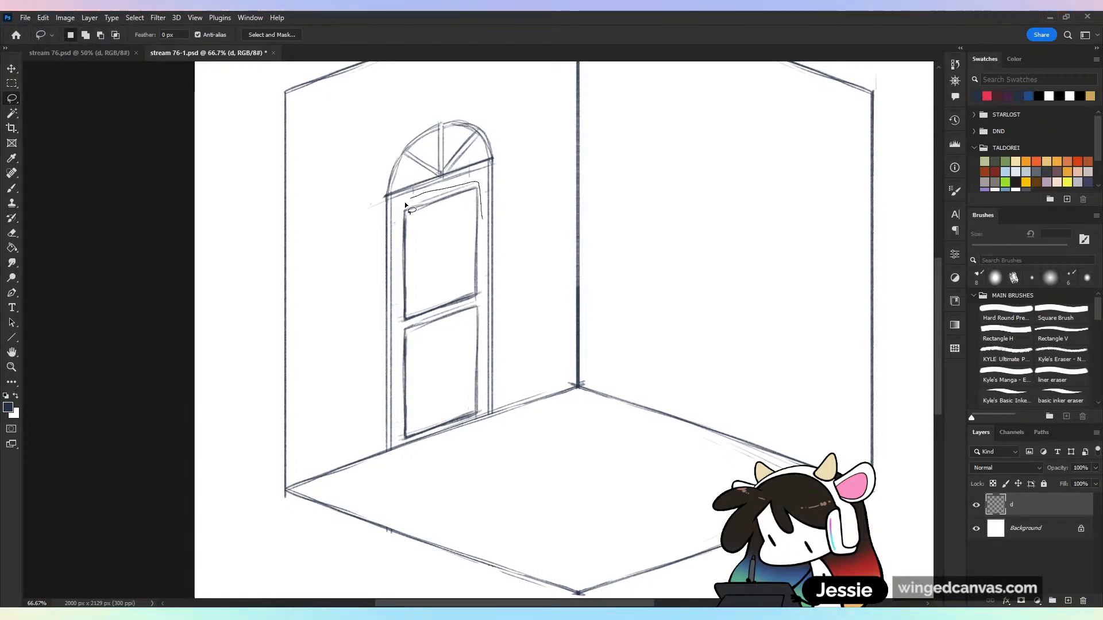
mouse_move(401, 381)
left_mouse_down()
mouse_move(398, 446)
mouse_move(480, 416)
mouse_move(483, 390)
left_mouse_up()
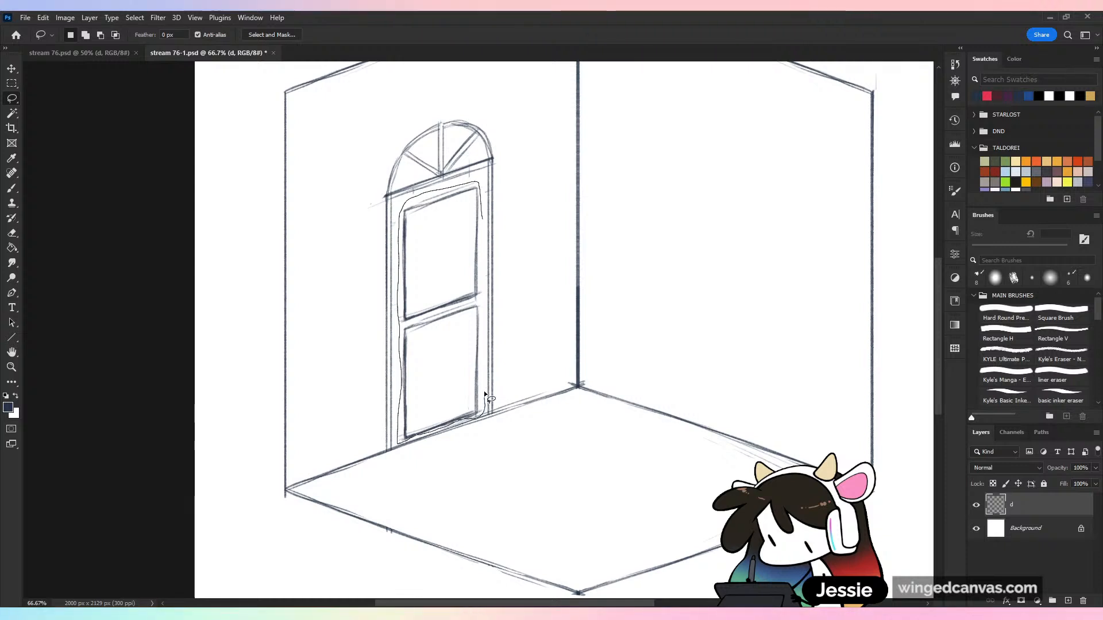
key("v")
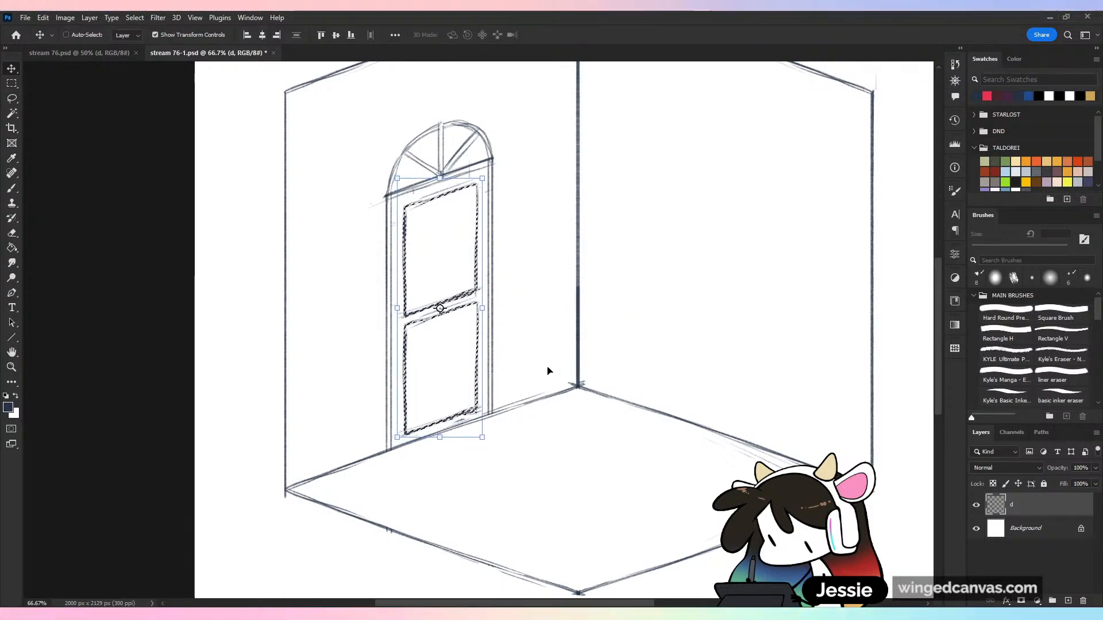
key("ctrl+d")
Erase the panels' adjoining corners on the side nearest the room's corner and outline a rectangular notch there for the door hardware
key("b")
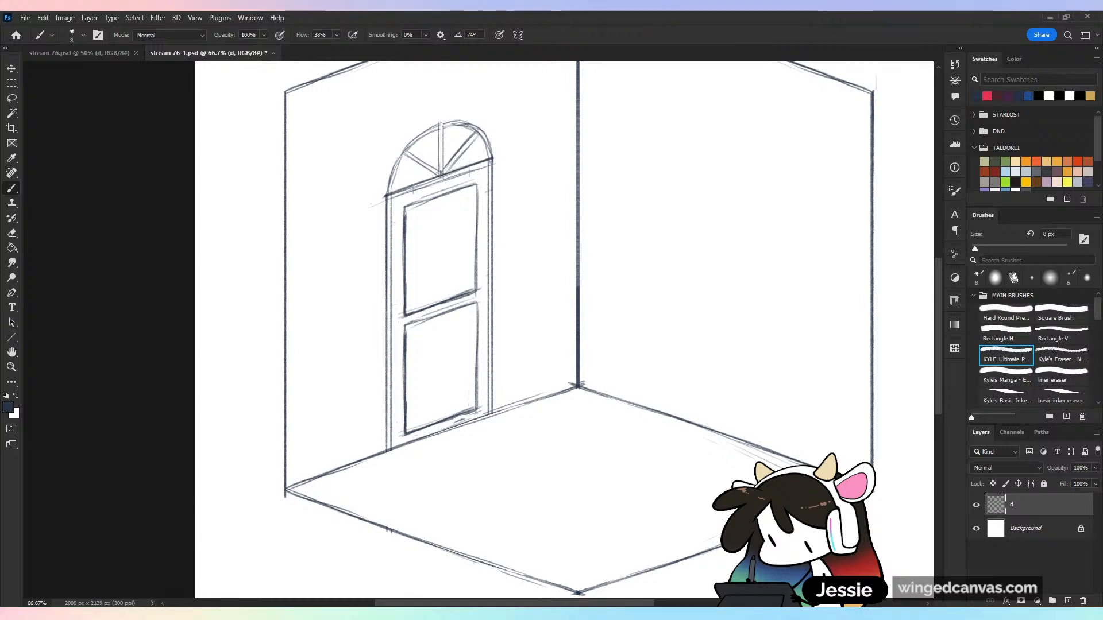
left_click_drag(476, 282, 475, 315)
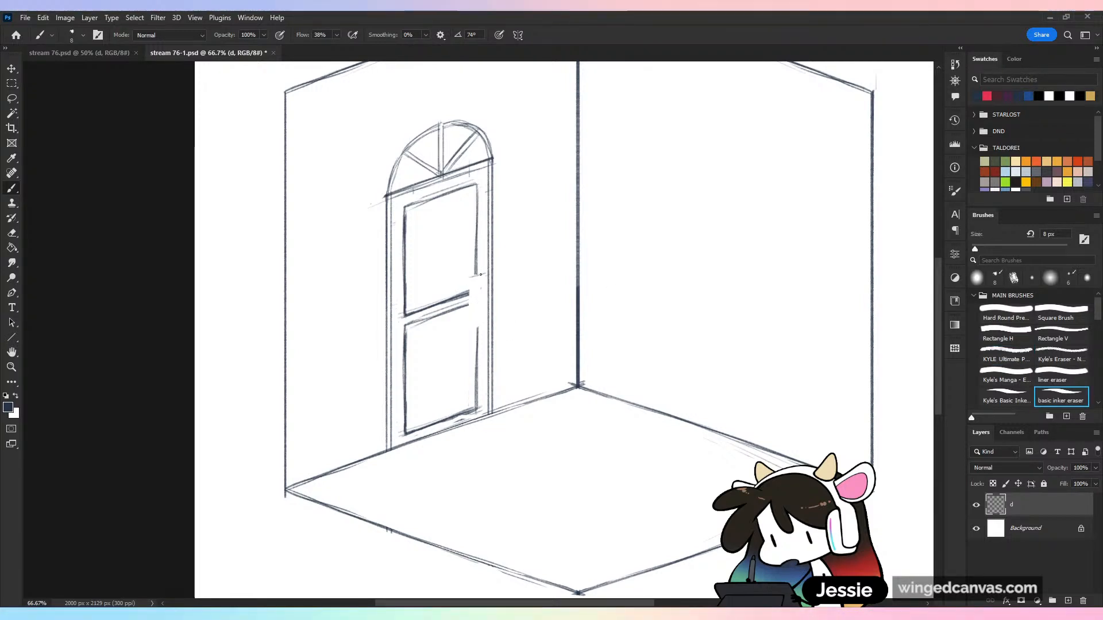
mouse_move(471, 277)
left_mouse_down()
mouse_move(487, 272)
mouse_move(469, 328)
mouse_move(471, 277)
mouse_move(469, 328)
mouse_move(486, 324)
left_mouse_up()
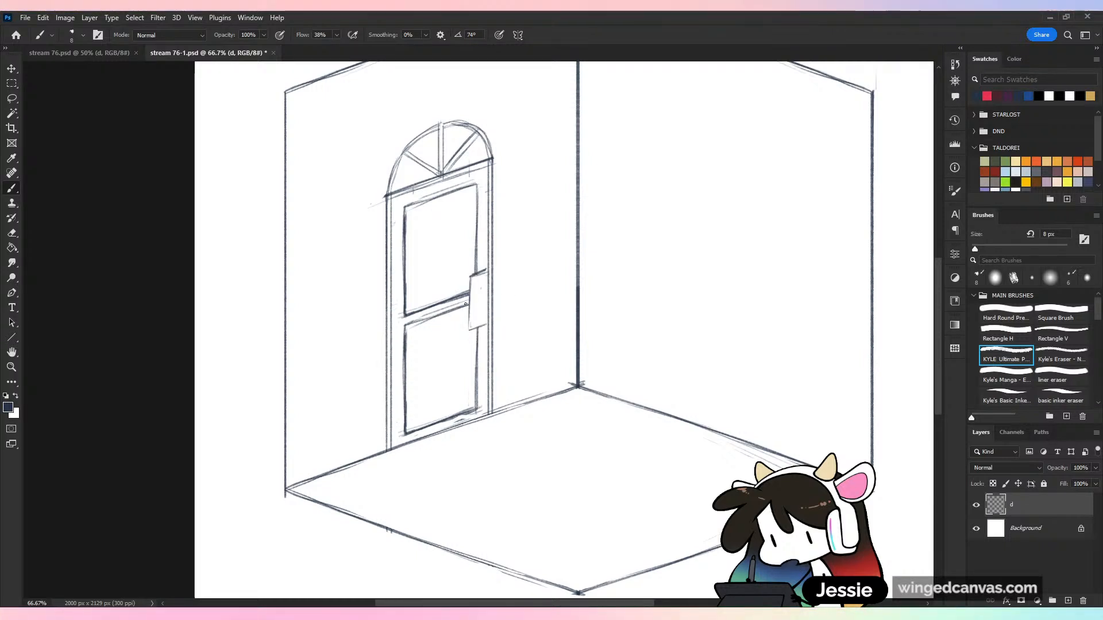
mouse_move(471, 278)
left_mouse_down()
mouse_move(471, 329)
mouse_move(483, 275)
left_mouse_up()
key("e")
key("ctrl+minus")
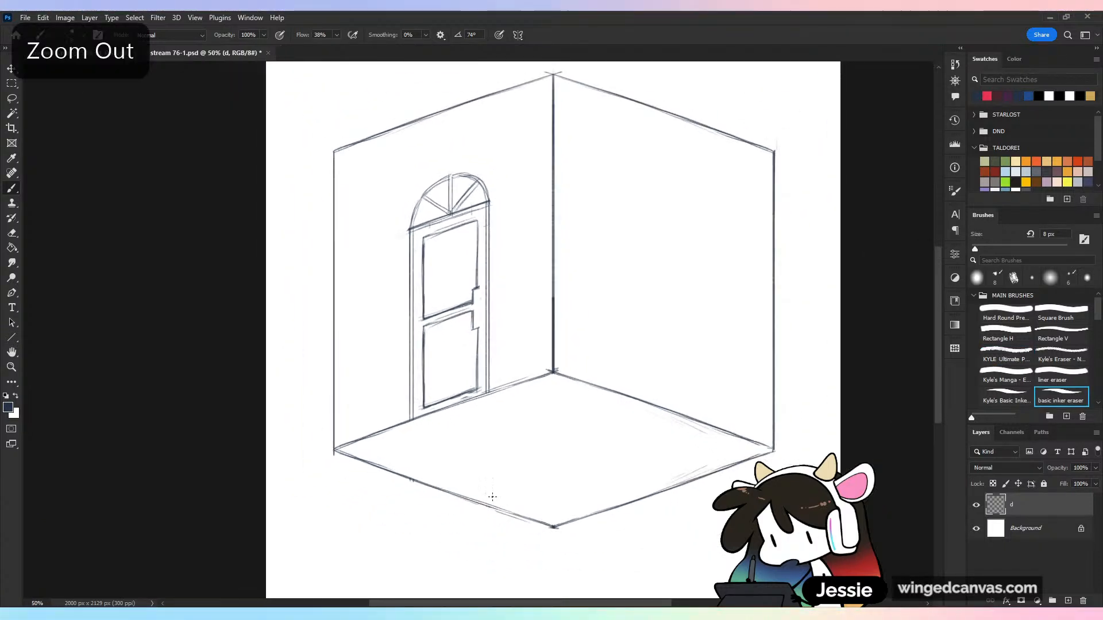
Draw a round doorknob with its base in the notch between the panels, erasing overlapping lines inside the knob
key("ctrl+plus")
key("ctrl+plus")
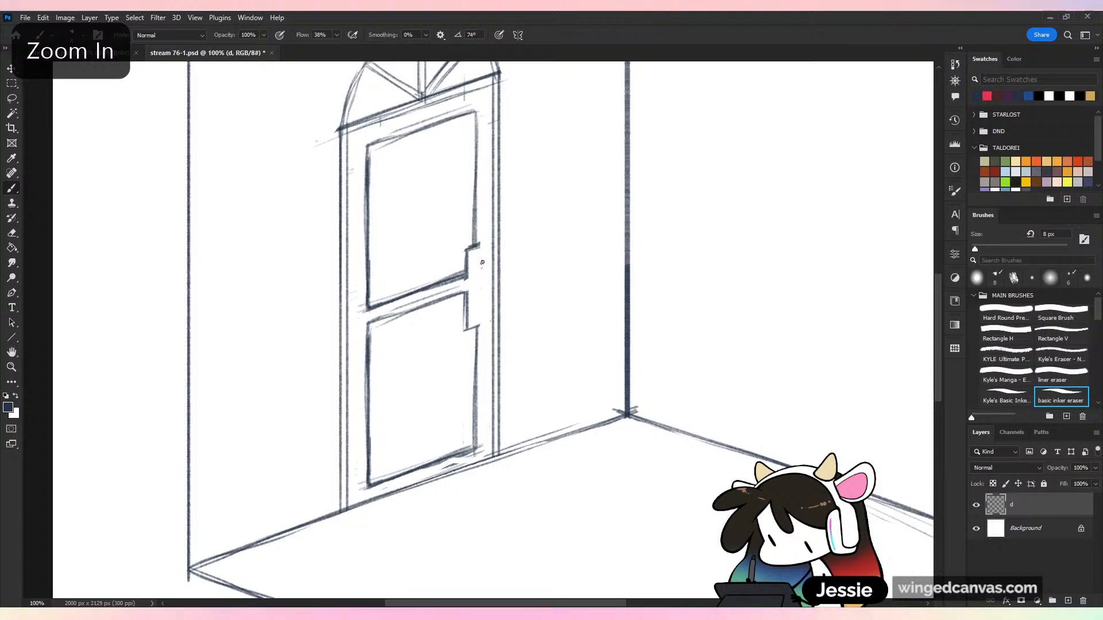
key("b")
mouse_move(480, 281)
left_mouse_down()
mouse_move(480, 263)
mouse_move(486, 280)
left_mouse_up()
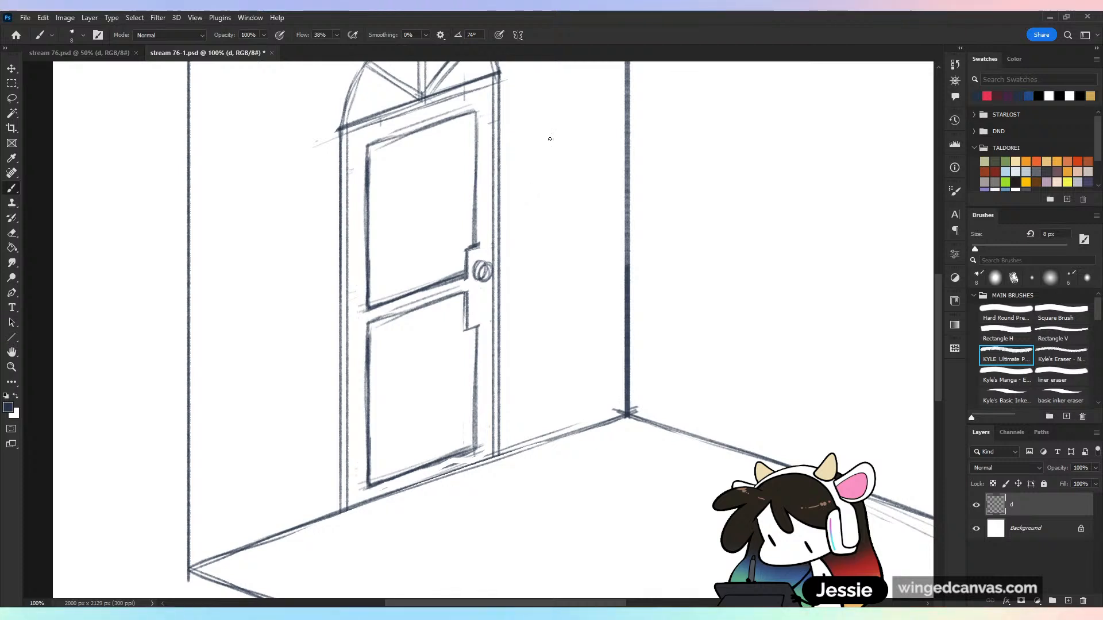
key("ctrl+z")
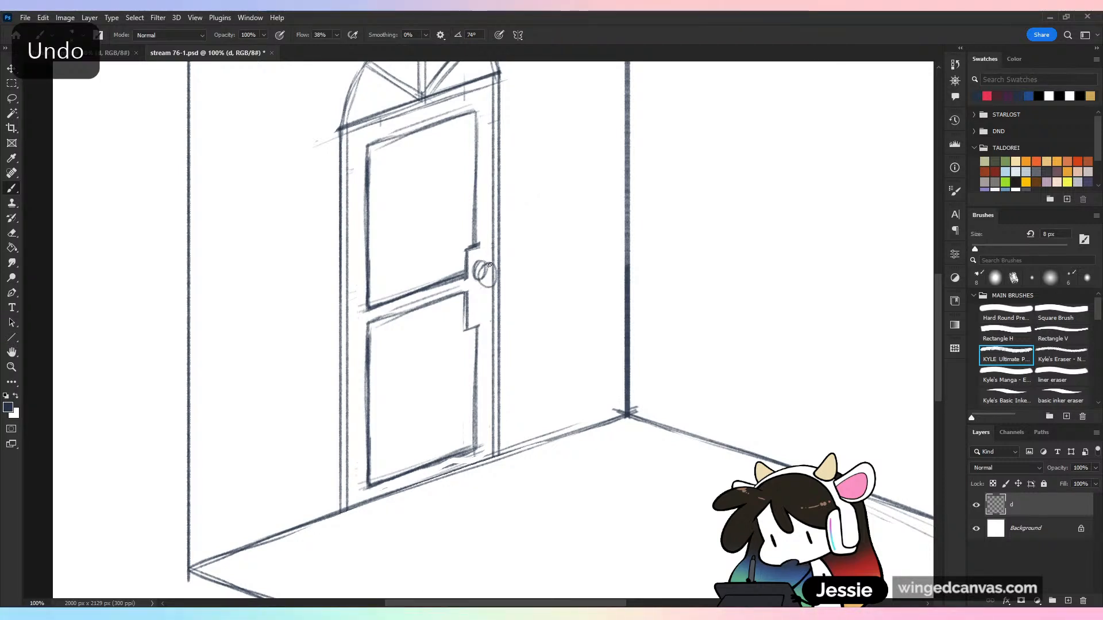
key("ctrl+z")
left_click_drag(496, 278, 489, 276)
key("e")
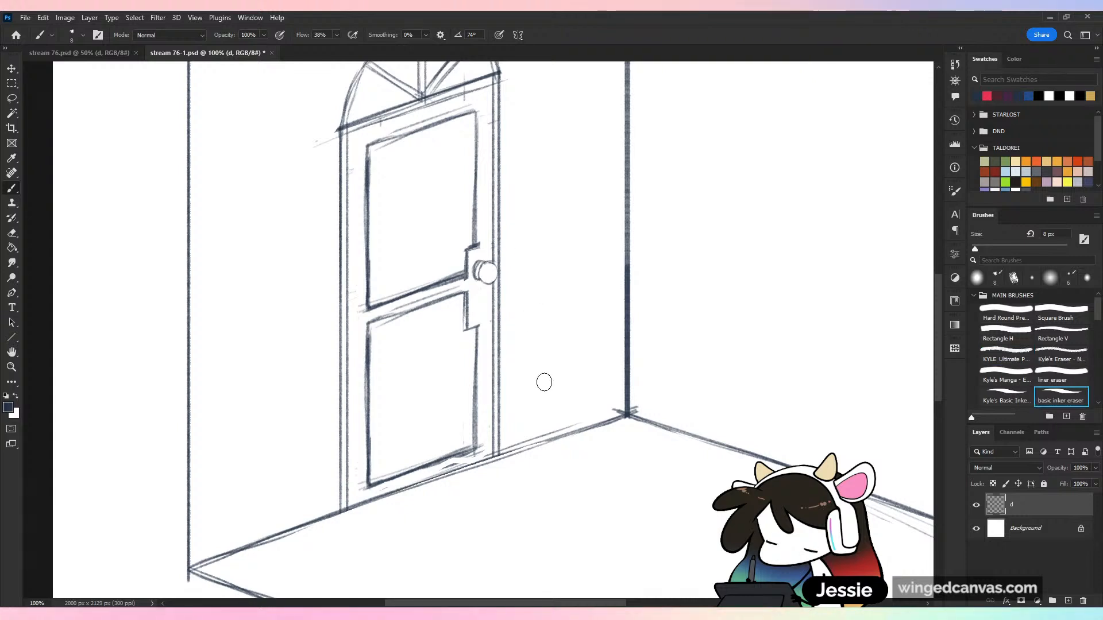
Draw a narrow rectangular lock plate with a keyhole just below the doorknob and clean up its edges
key("b")
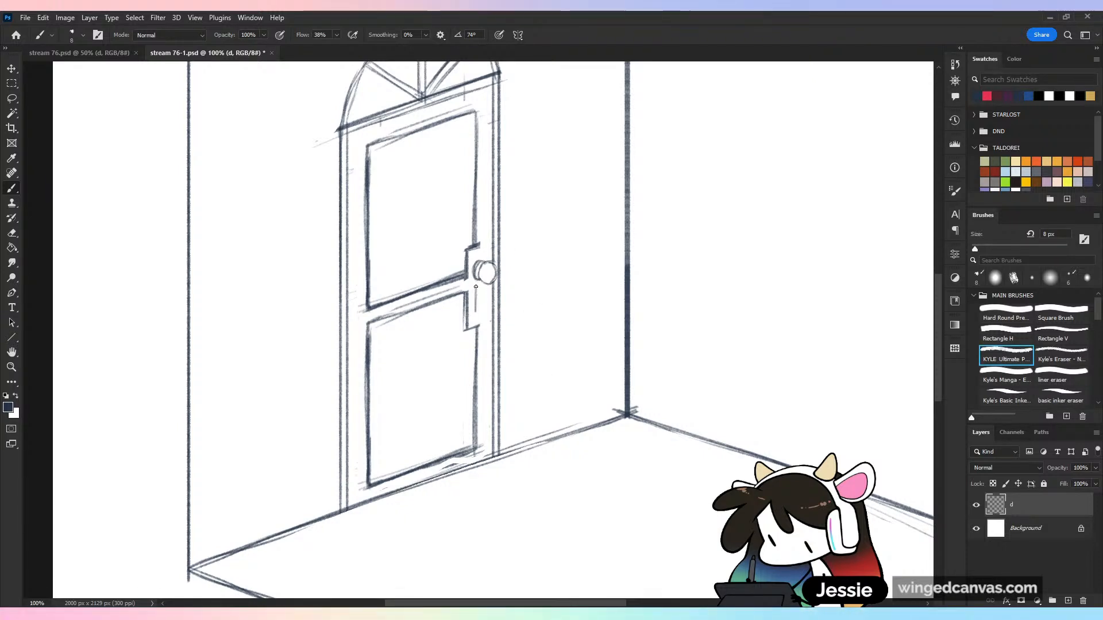
left_click_drag(477, 290, 476, 317)
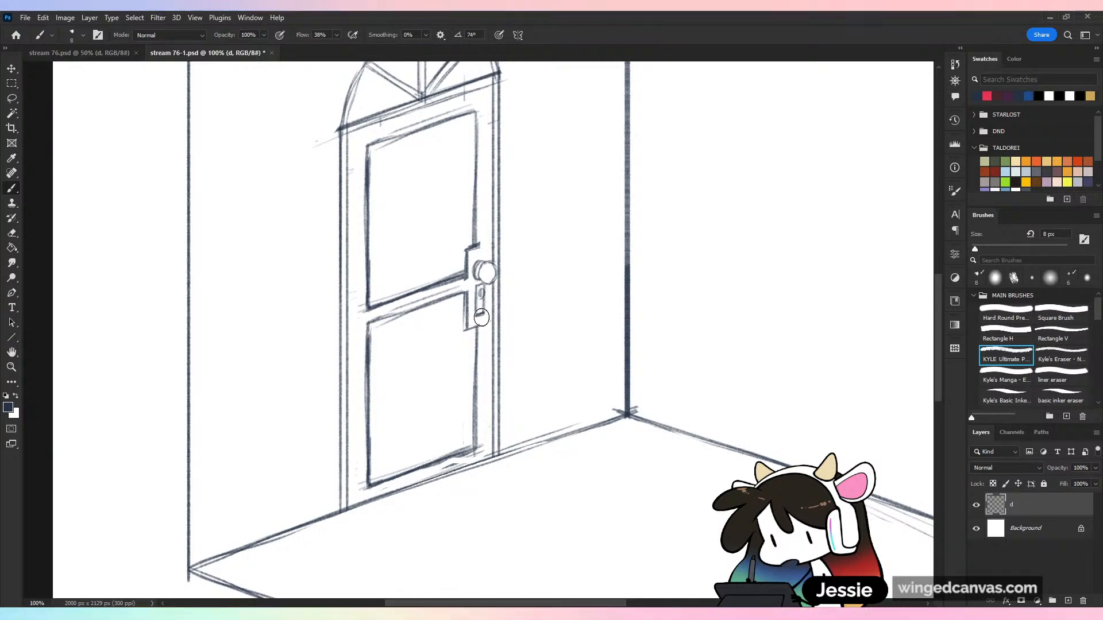
key("e")
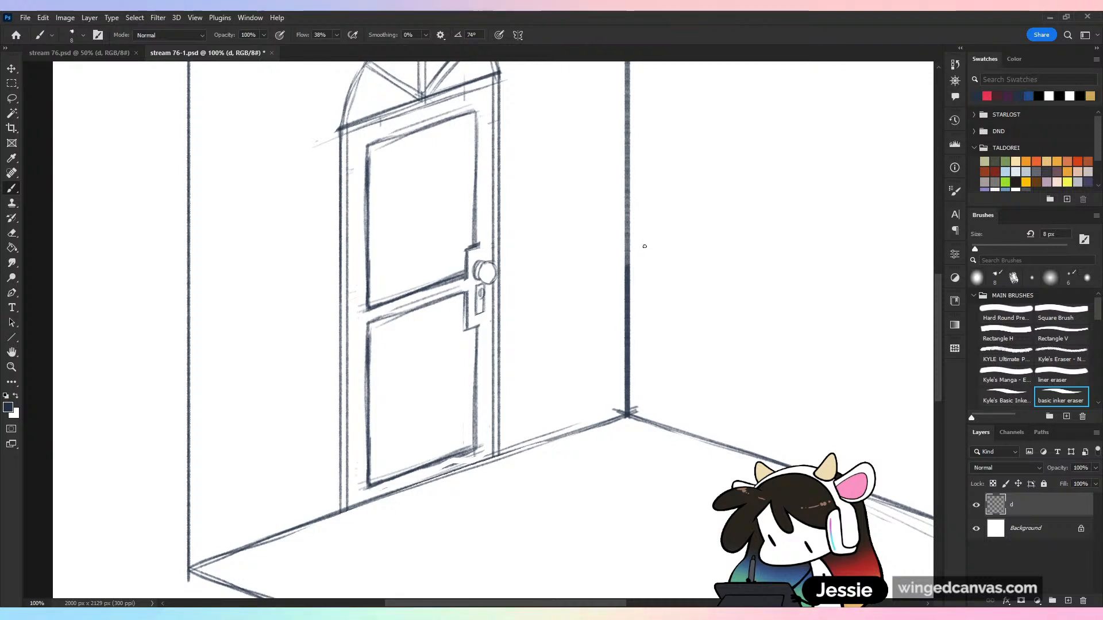
Check the finished door at different magnifications and save the document
key("ctrl+minus")
key("ctrl+minus")
key("ctrl+plus")
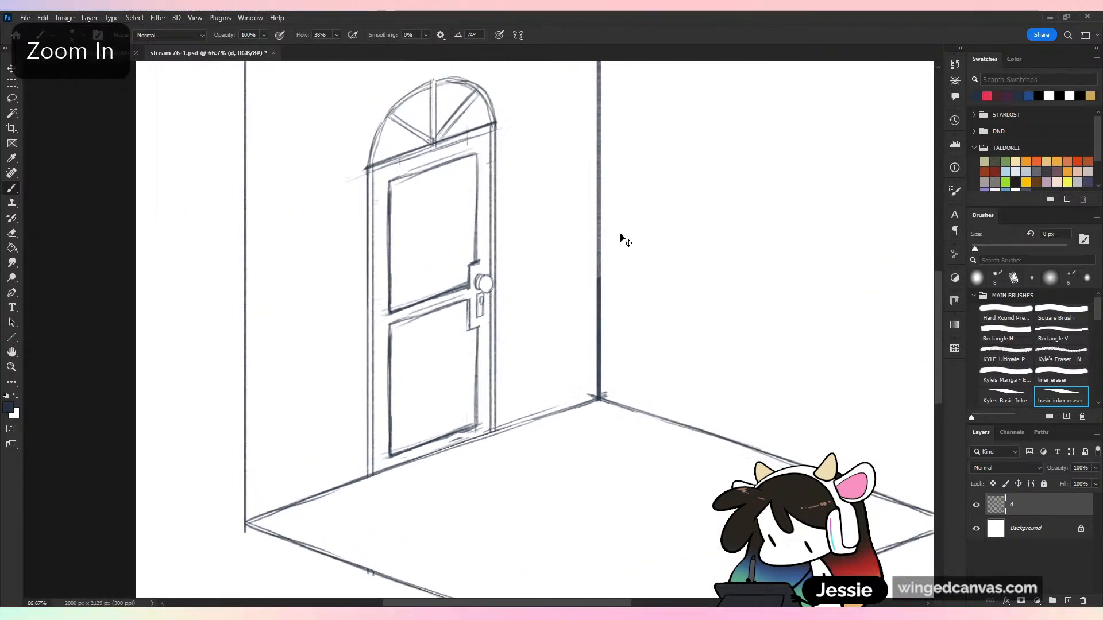
key("ctrl+plus")
key("ctrl+s")
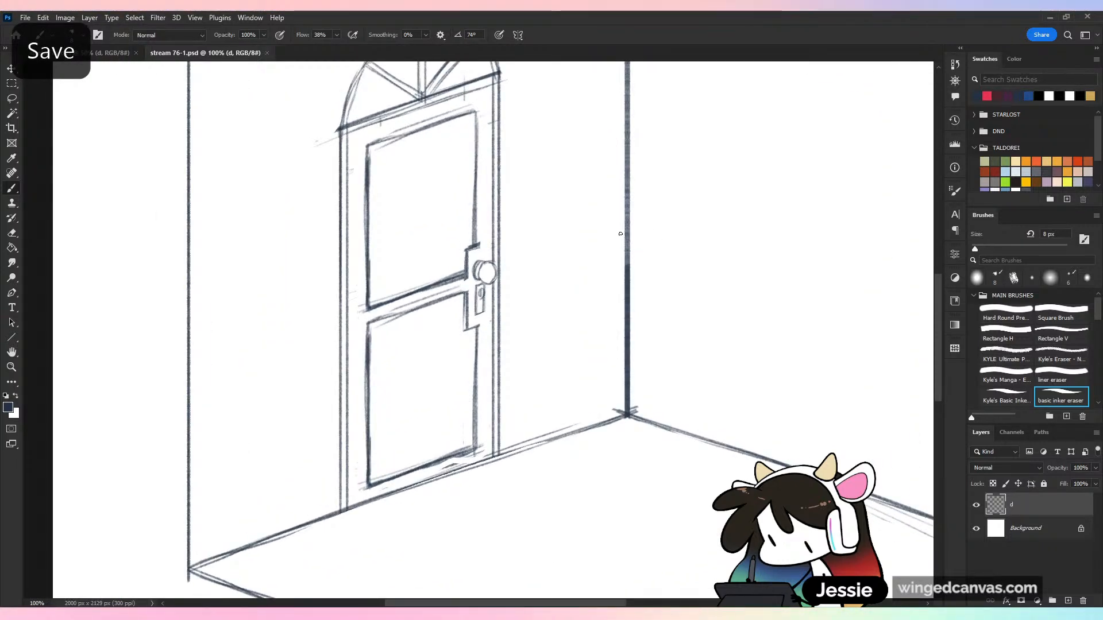
Move the entire room drawing down the page, leaving more empty space above the walls
key("ctrl+minus")
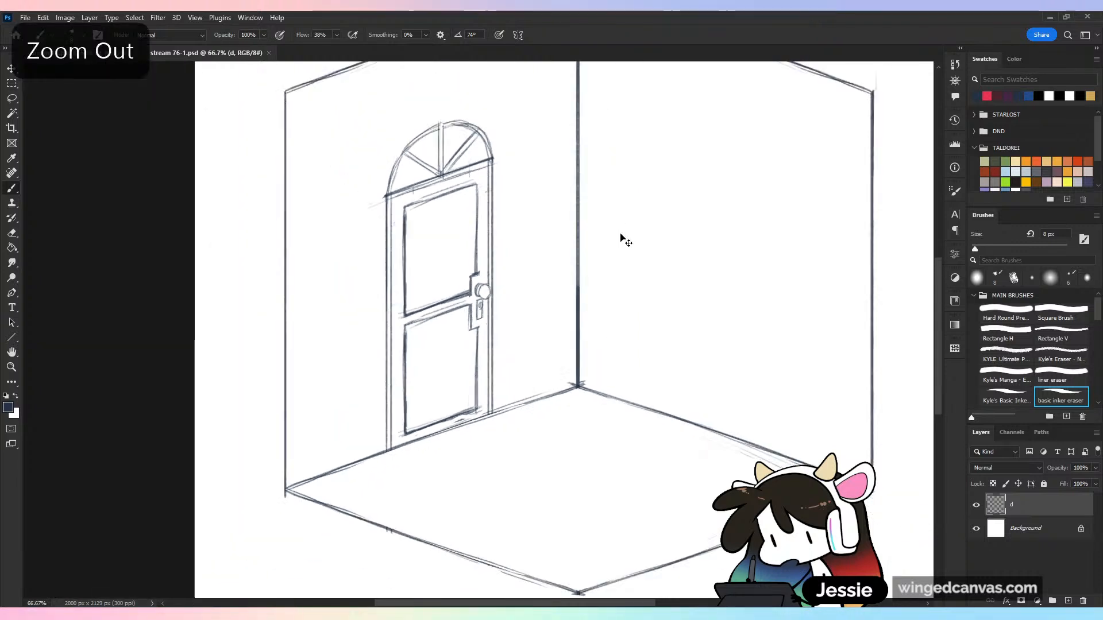
key("ctrl+minus")
key("ctrl+minus")
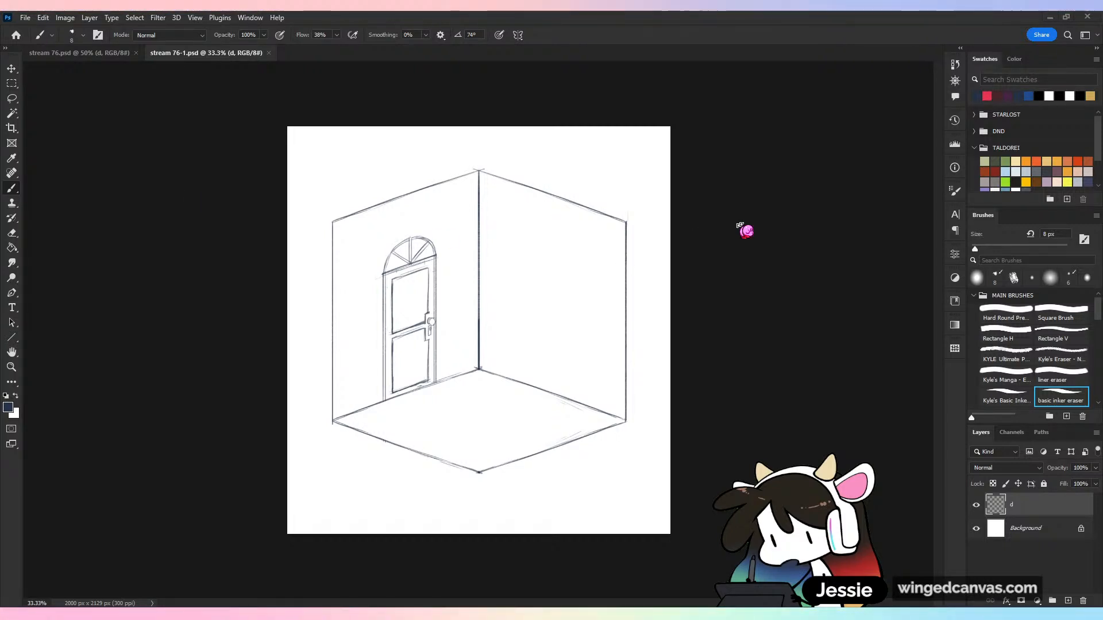
key("v")
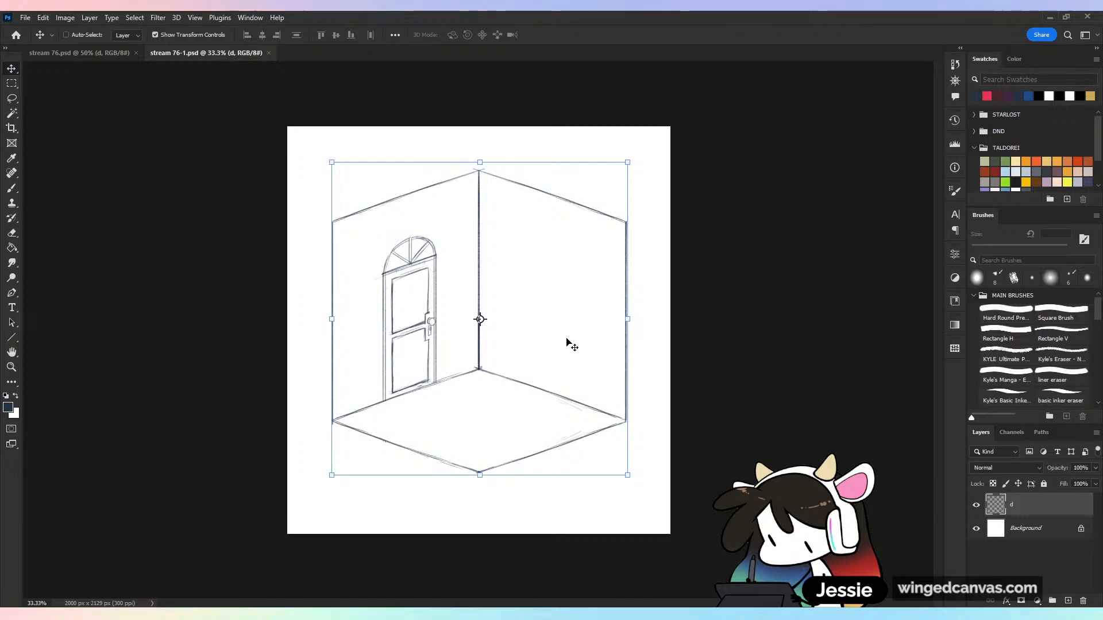
mouse_move(570, 346)
left_mouse_down()
mouse_move(567, 395)
mouse_move(573, 375)
left_mouse_up()
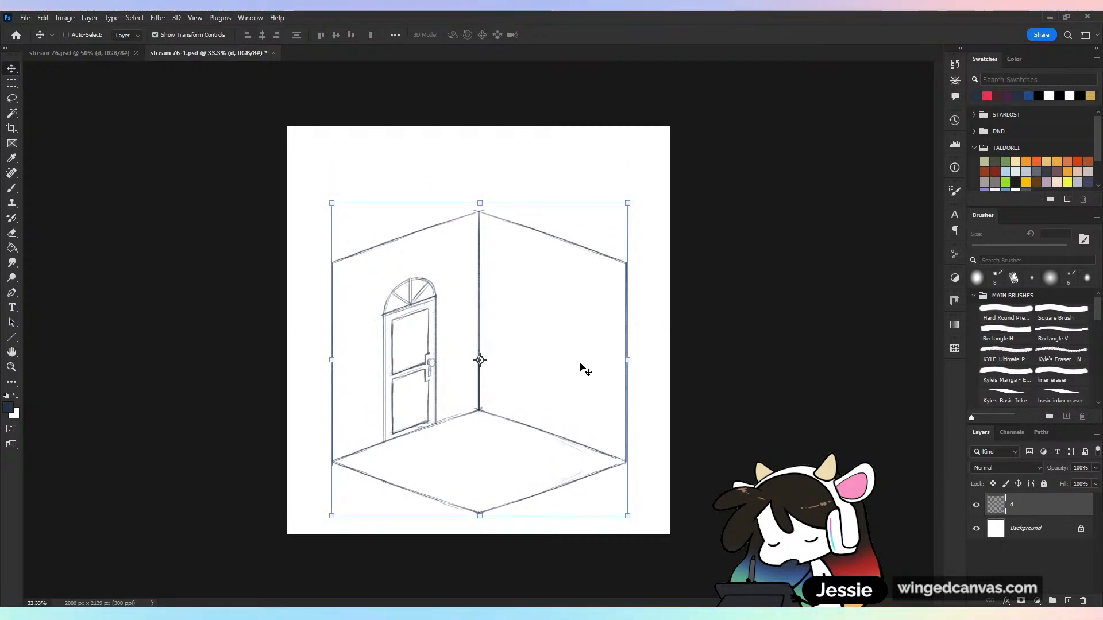
Draw a triangular gable above the door wall, with its two slopes meeting at a peak
key("b")
key("ctrl+z")
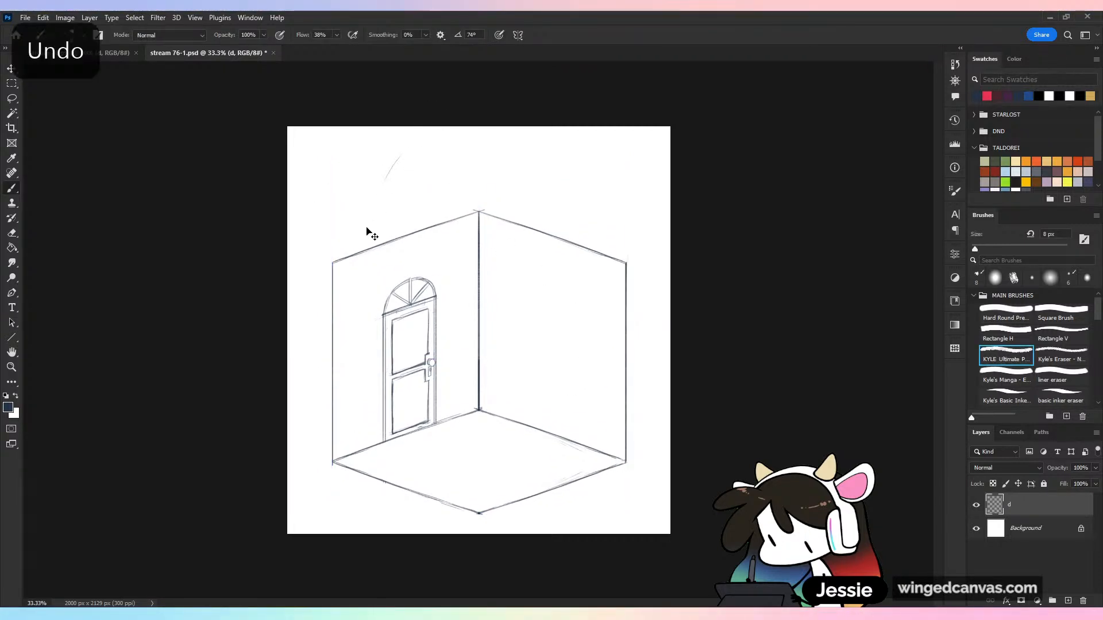
left_click_drag(380, 206, 337, 246)
left_click_drag(393, 188, 346, 240)
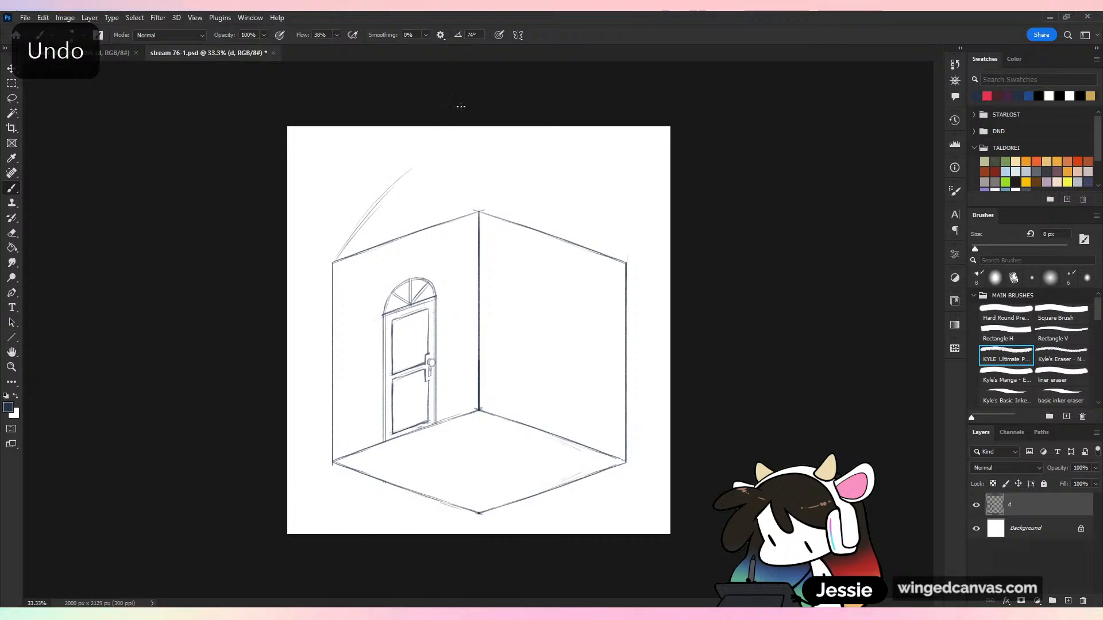
left_click_drag(413, 168, 482, 212)
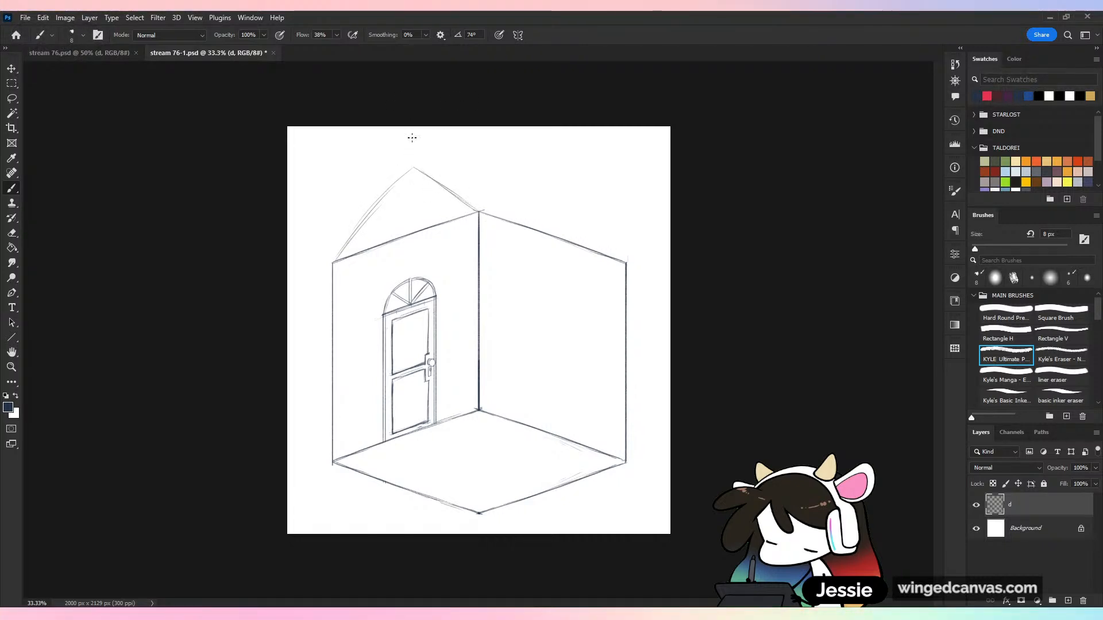
Darken the gable slopes, copy the near slope to the far end of the blank wall, and sketch the ridge line joining them
mouse_move(348, 241)
left_mouse_down()
mouse_move(400, 183)
mouse_move(564, 213)
left_mouse_up()
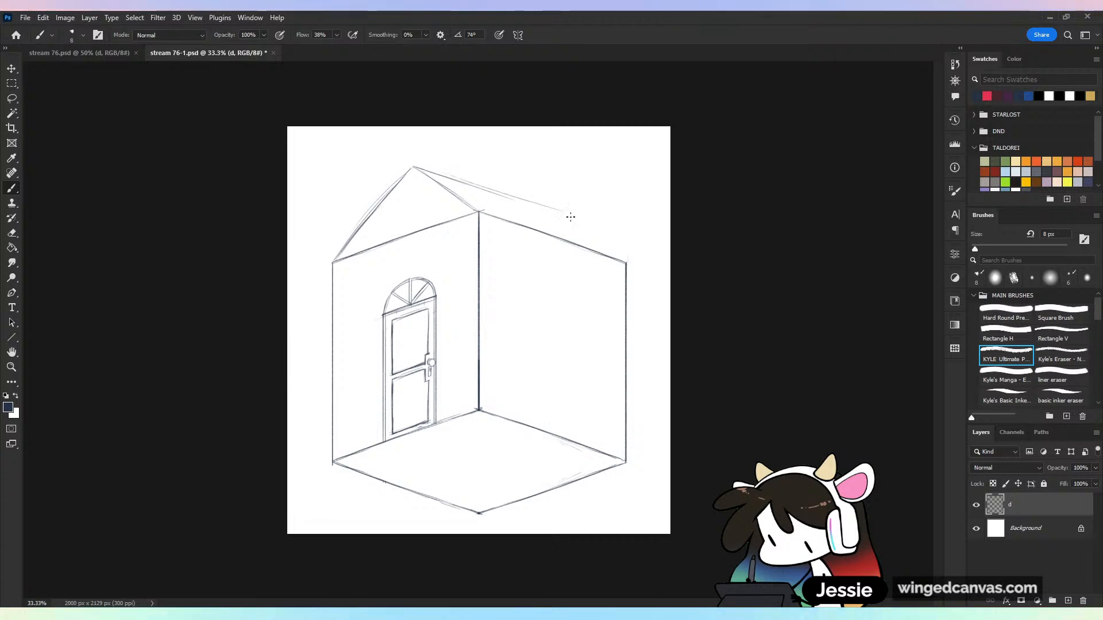
key("ctrl+z")
left_click(12, 98)
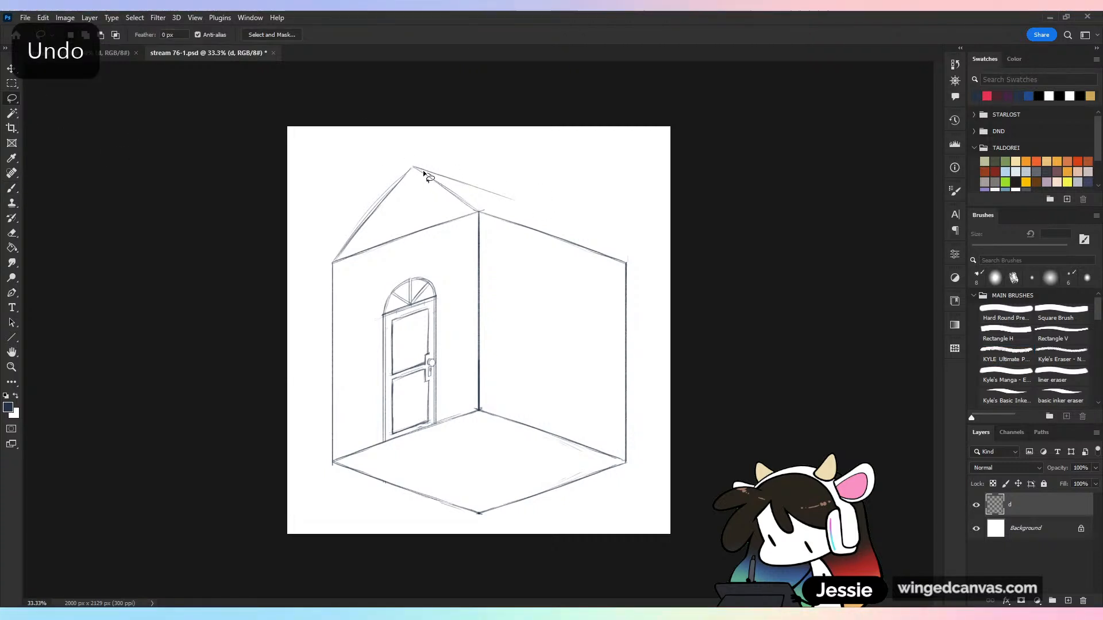
mouse_move(419, 170)
left_mouse_down()
mouse_move(458, 205)
mouse_move(478, 211)
mouse_move(446, 181)
mouse_move(615, 247)
left_mouse_up()
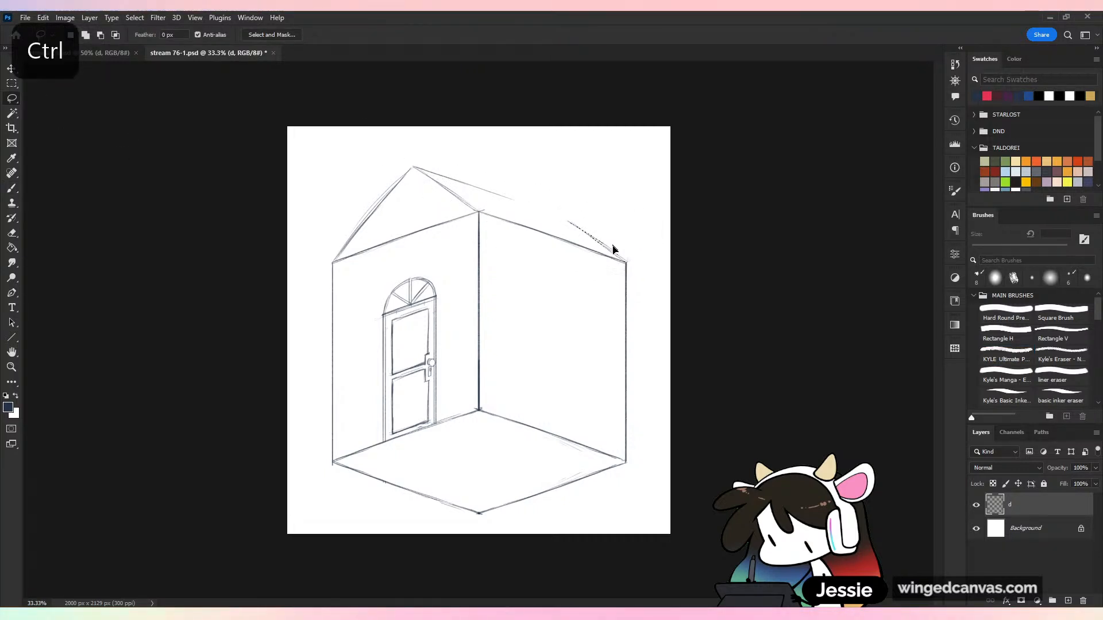
left_click(15, 189)
left_click_drag(418, 167, 503, 193)
key("ctrl+z")
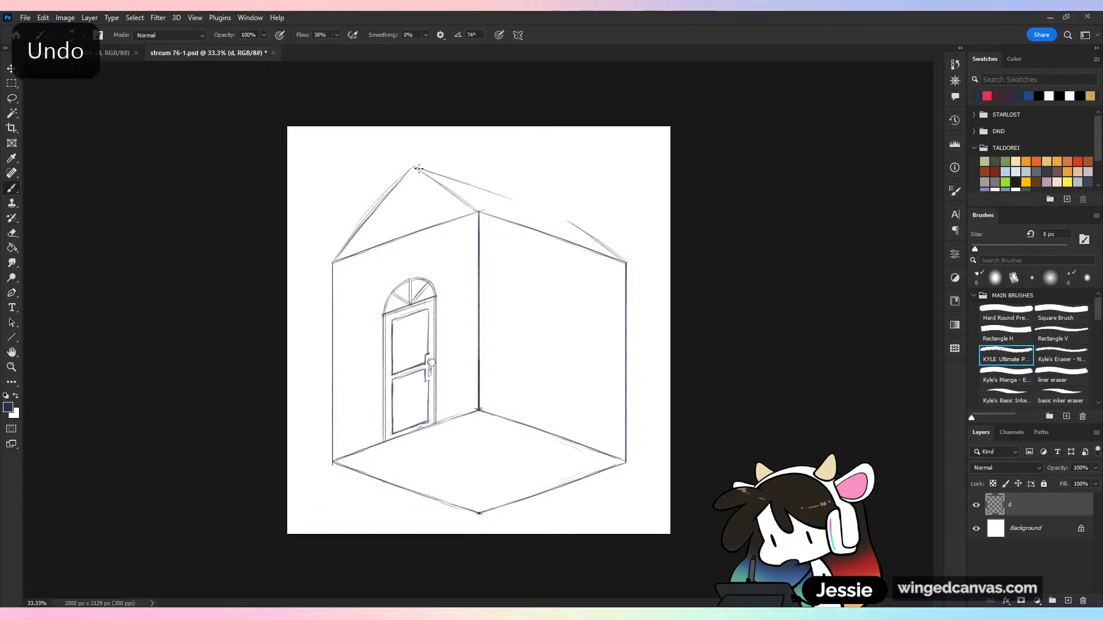
left_click_drag(413, 166, 562, 218)
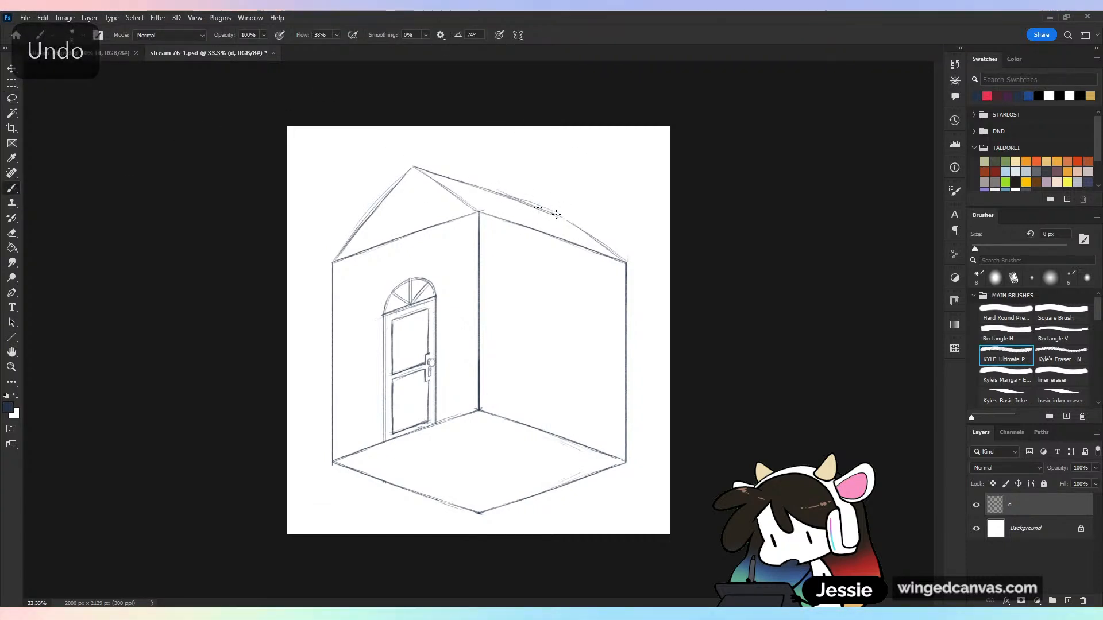
Copy the blank wall's upper edge and place it along the roof ridge as a parallel, straight line
left_click(12, 98)
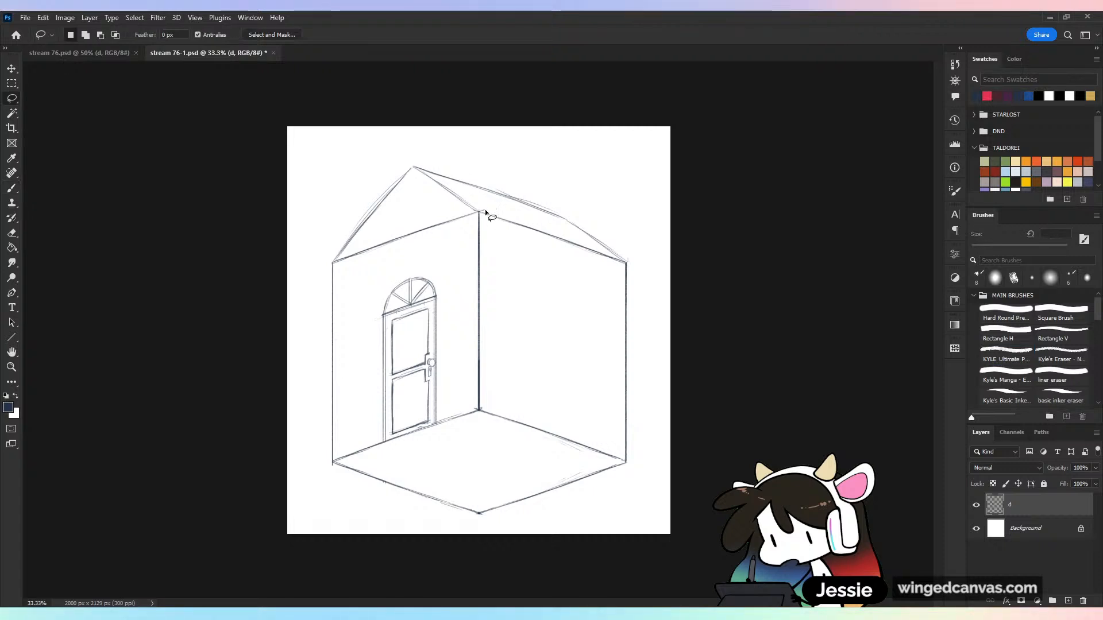
mouse_move(481, 210)
left_mouse_down()
mouse_move(597, 272)
mouse_move(613, 261)
mouse_move(546, 217)
left_mouse_up()
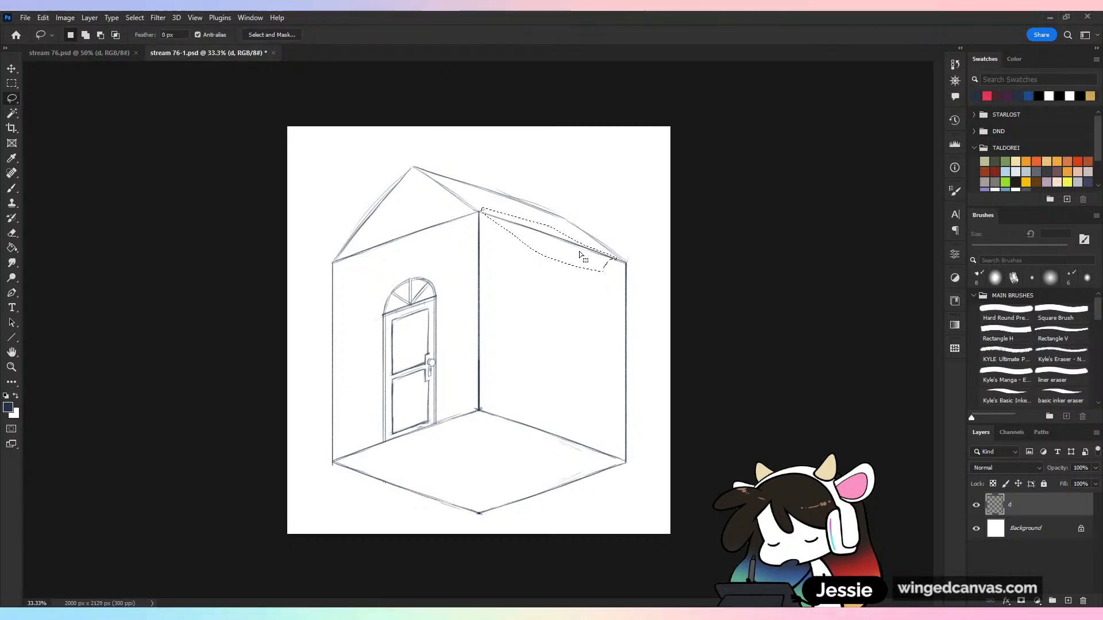
left_click_drag(579, 250, 506, 188)
key("ctrl+z")
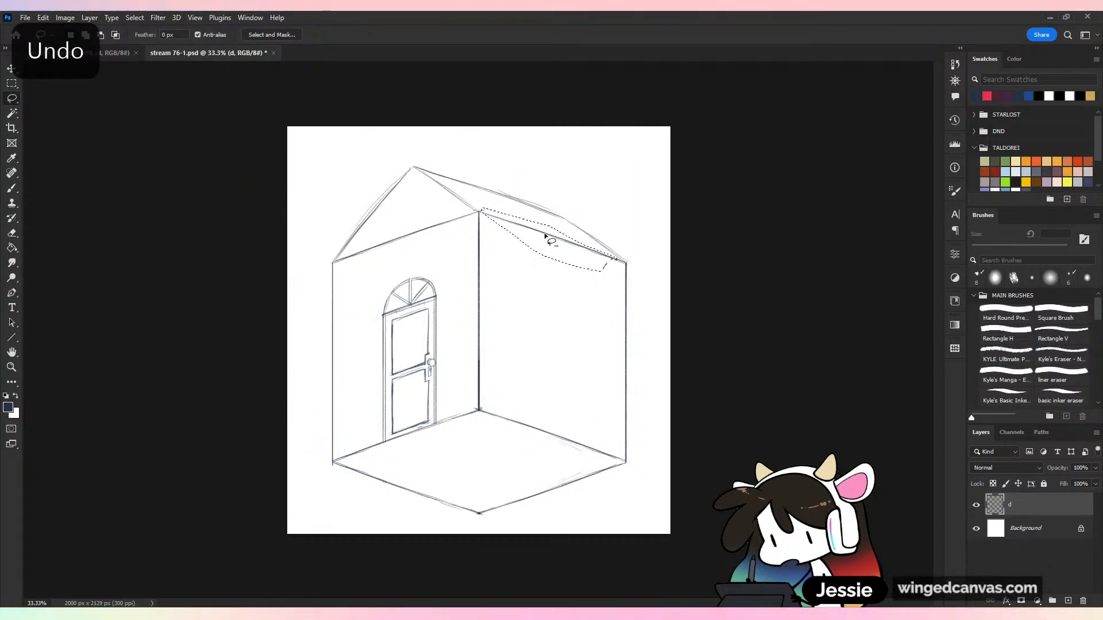
left_click_drag(544, 233, 489, 194)
left_click(528, 172)
key("ctrl+minus")
key("ctrl+equal")
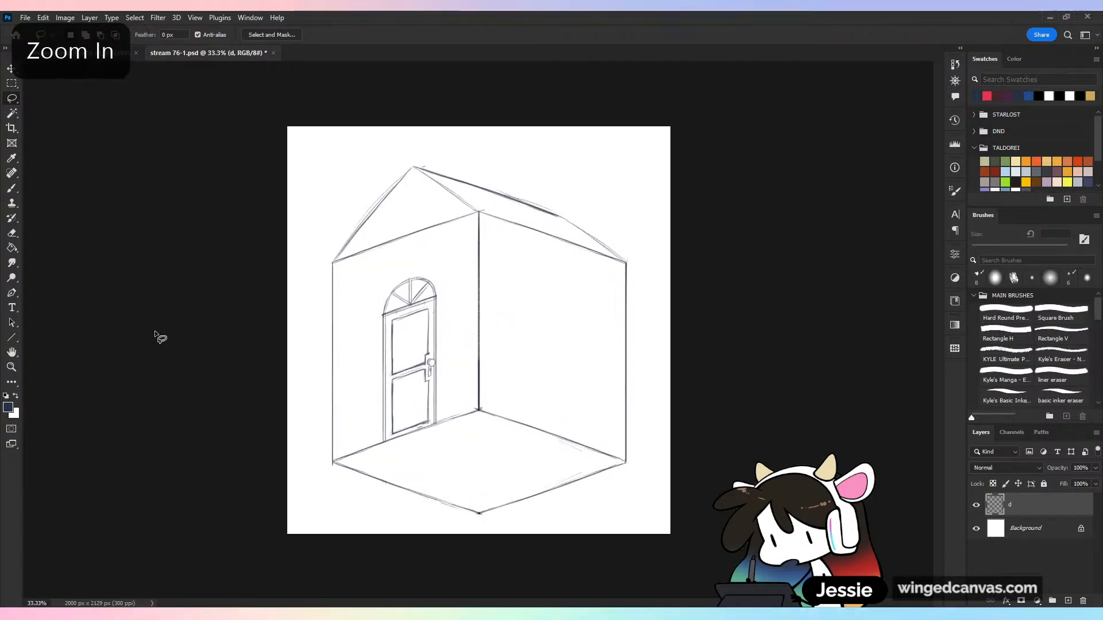
Erase the rough far end of the ridge and redraw it together with the far roof slope
key("e")
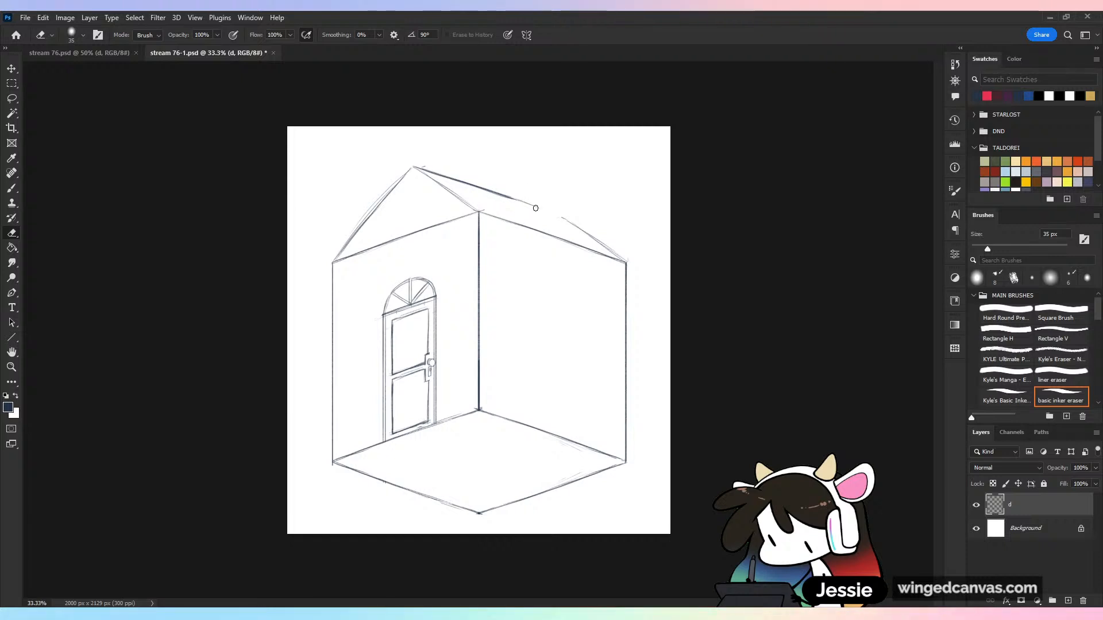
key("b")
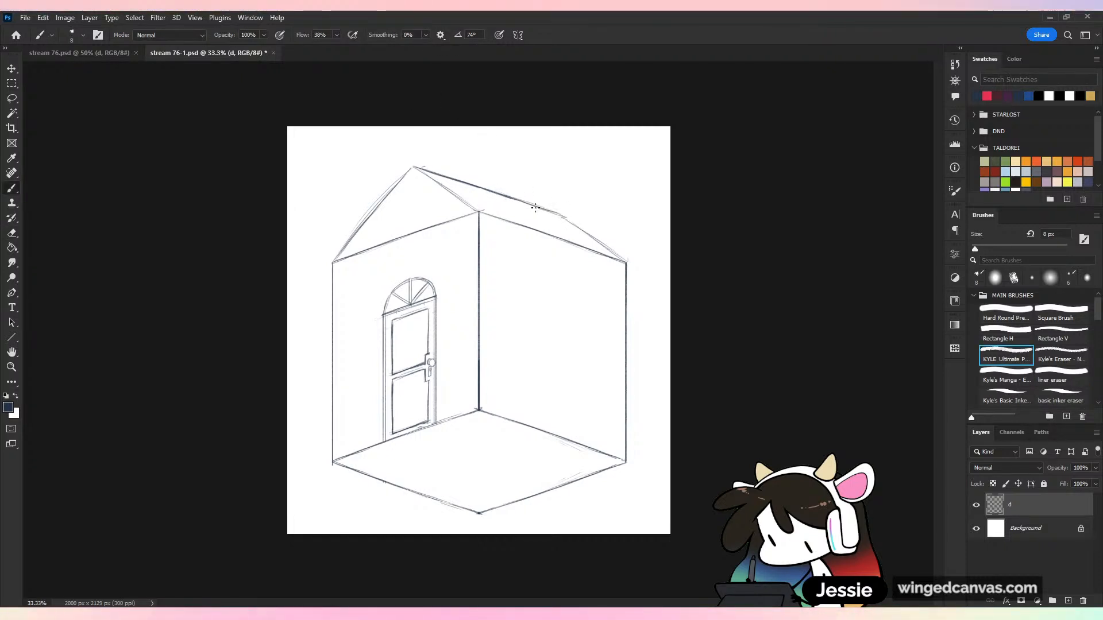
left_click_drag(566, 219, 624, 262)
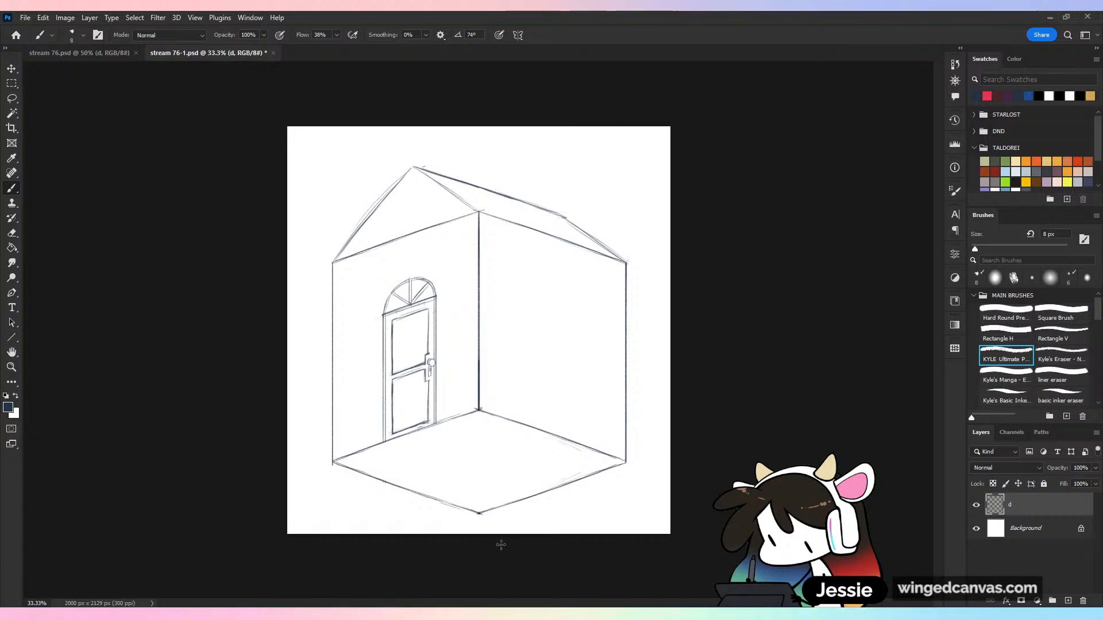
key("ctrl+plus")
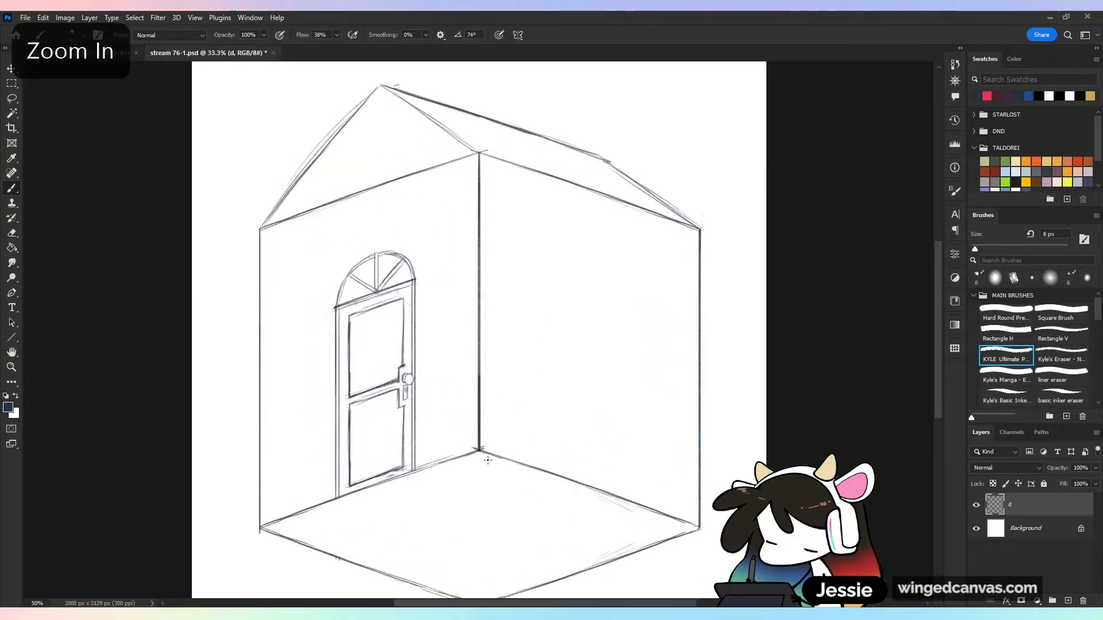
left_click(381, 86)
left_click(381, 172, "shift")
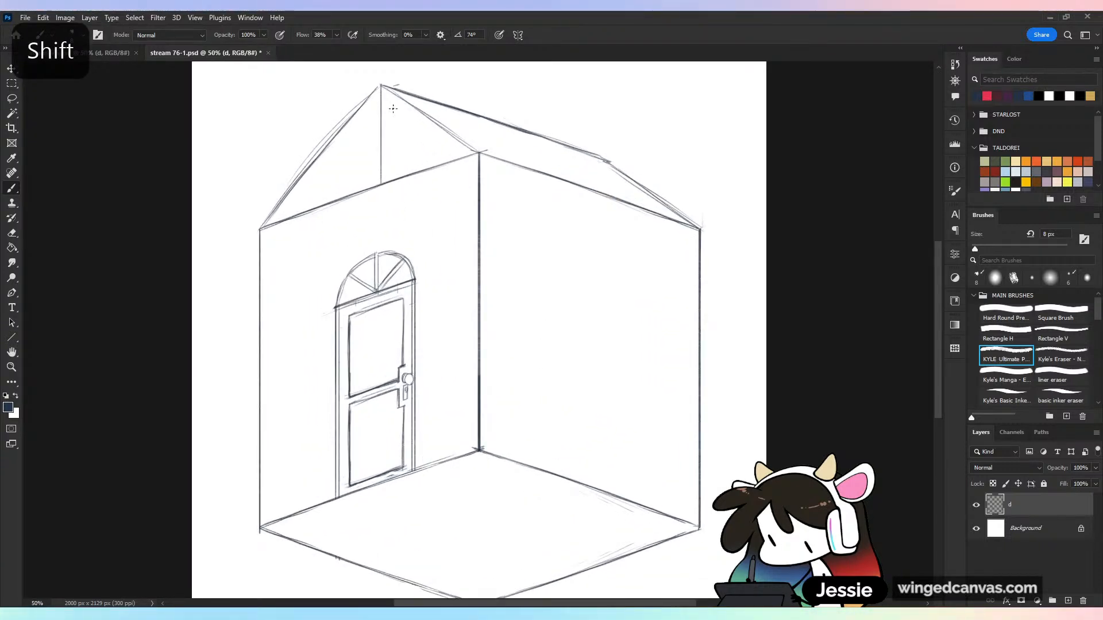
left_click_drag(354, 112, 354, 192)
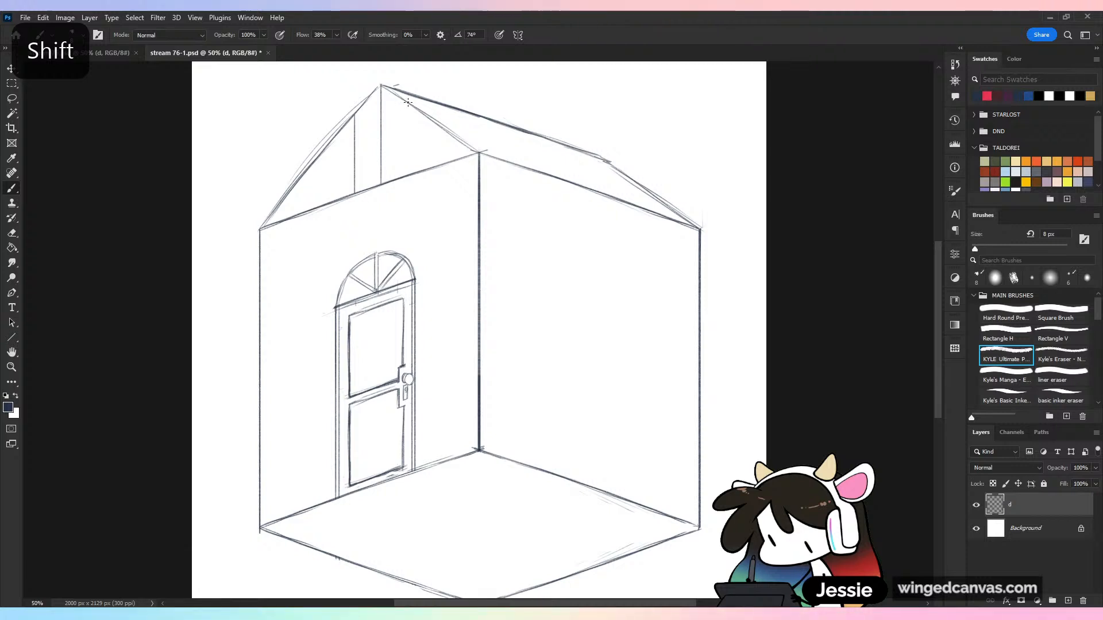
left_click_drag(408, 102, 408, 174)
left_click_drag(328, 147, 330, 198)
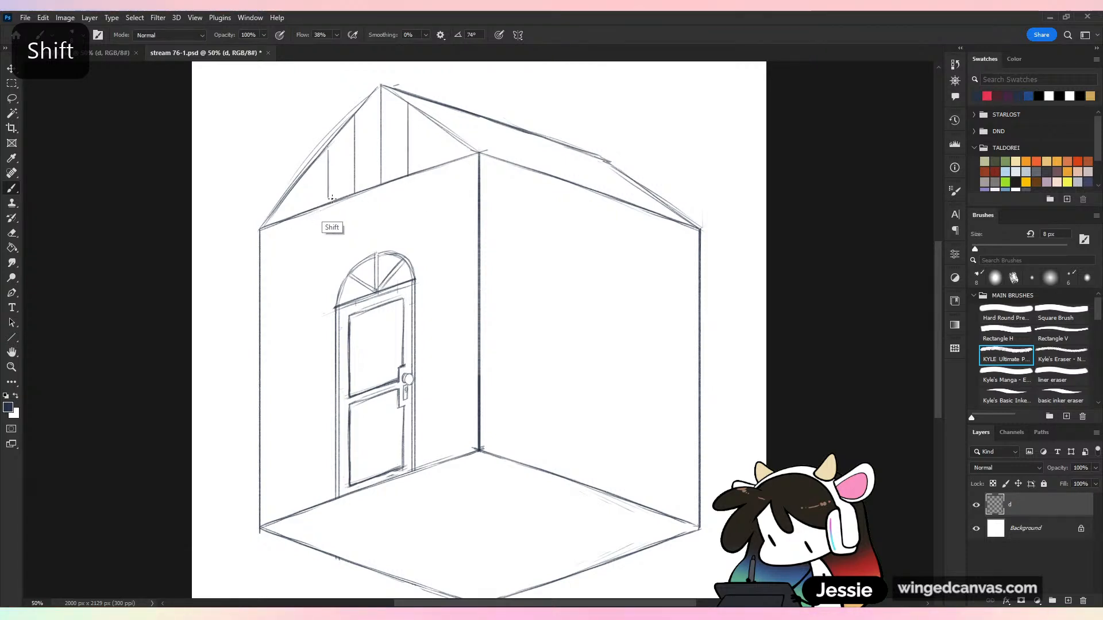
key("ctrl+z")
key("ctrl+z")
key("ctrl+z")
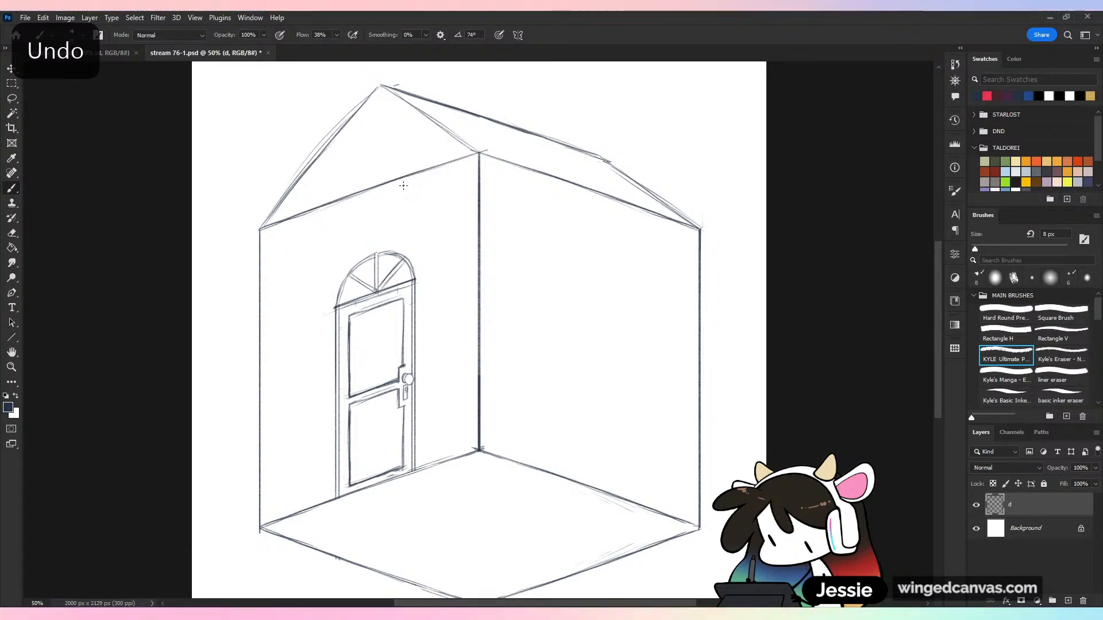
mouse_move(377, 290)
left_mouse_down()
mouse_move(377, 91)
mouse_move(405, 253)
left_mouse_up()
key("ctrl+z")
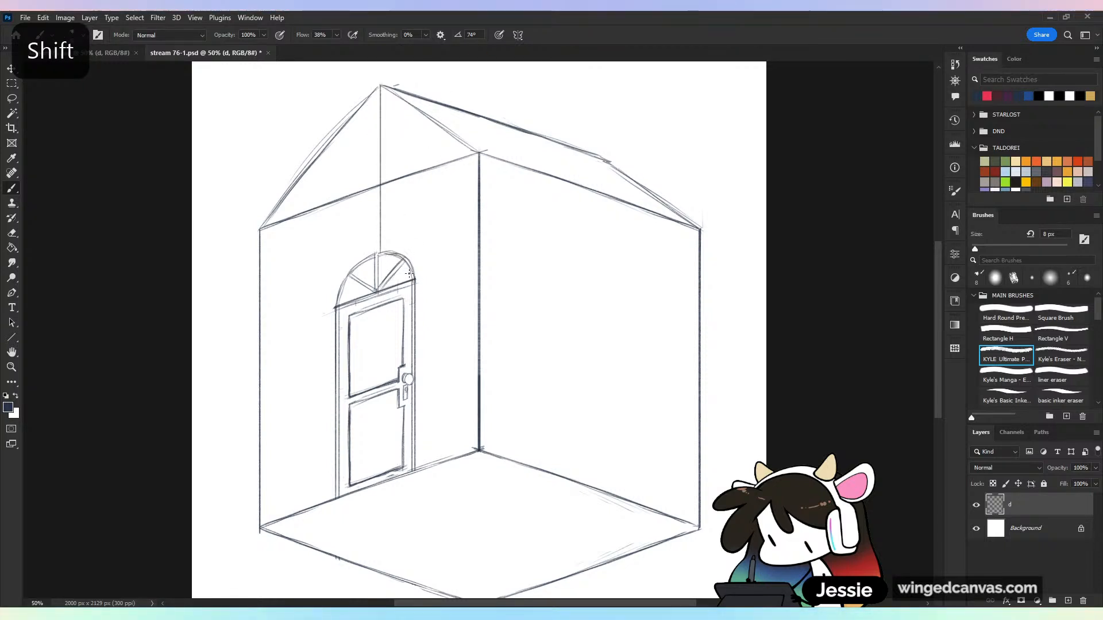
key("ctrl+z")
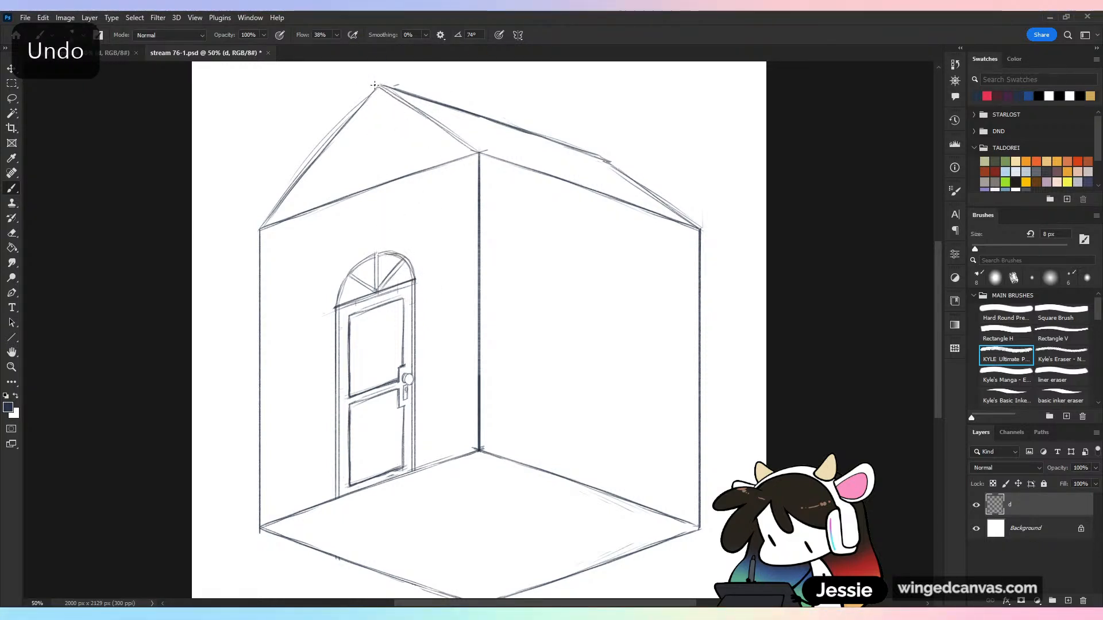
Draw straight vertical plank lines up the door wall into the gable, aligned with the door's centre and sides and on either side of it
left_click_drag(377, 290, 387, 95)
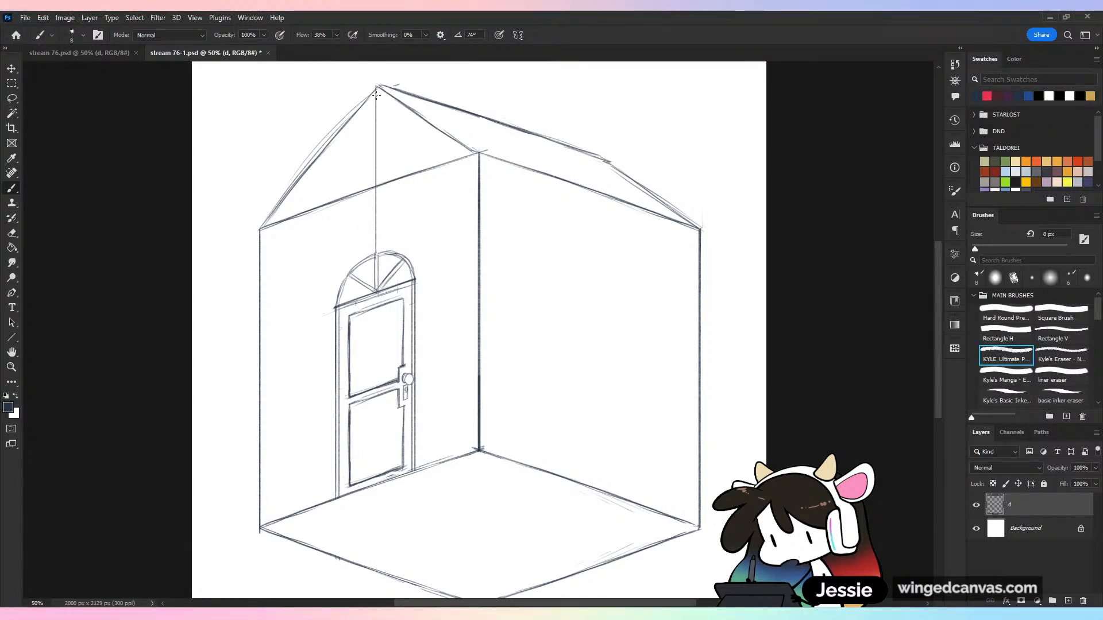
left_click_drag(337, 306, 337, 141)
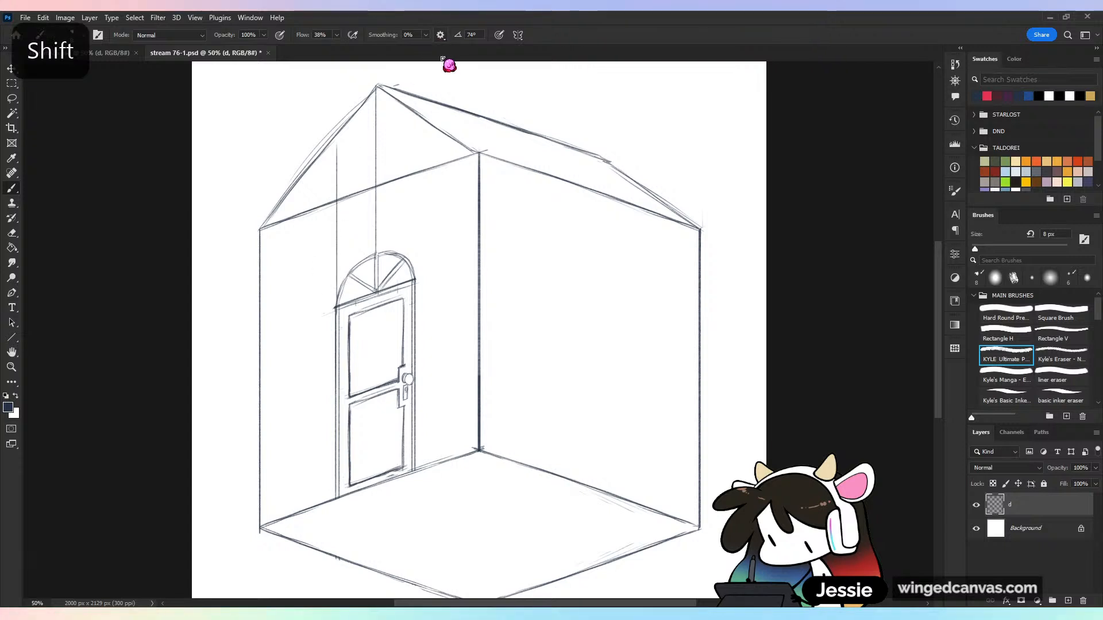
left_click_drag(420, 284, 421, 121)
key("ctrl+z")
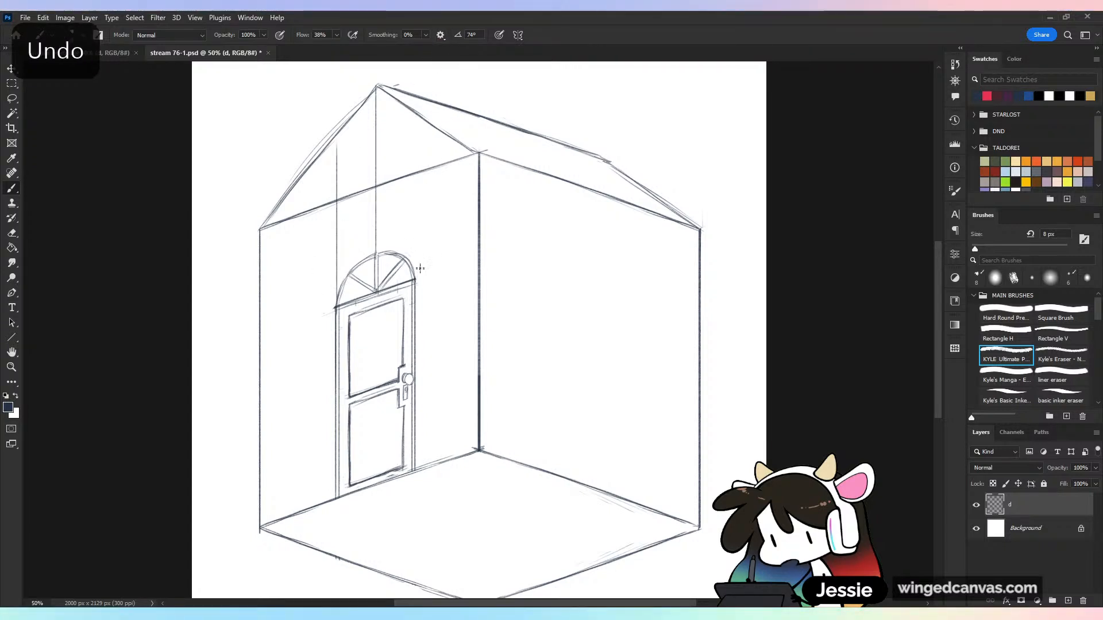
left_click_drag(415, 280, 414, 115)
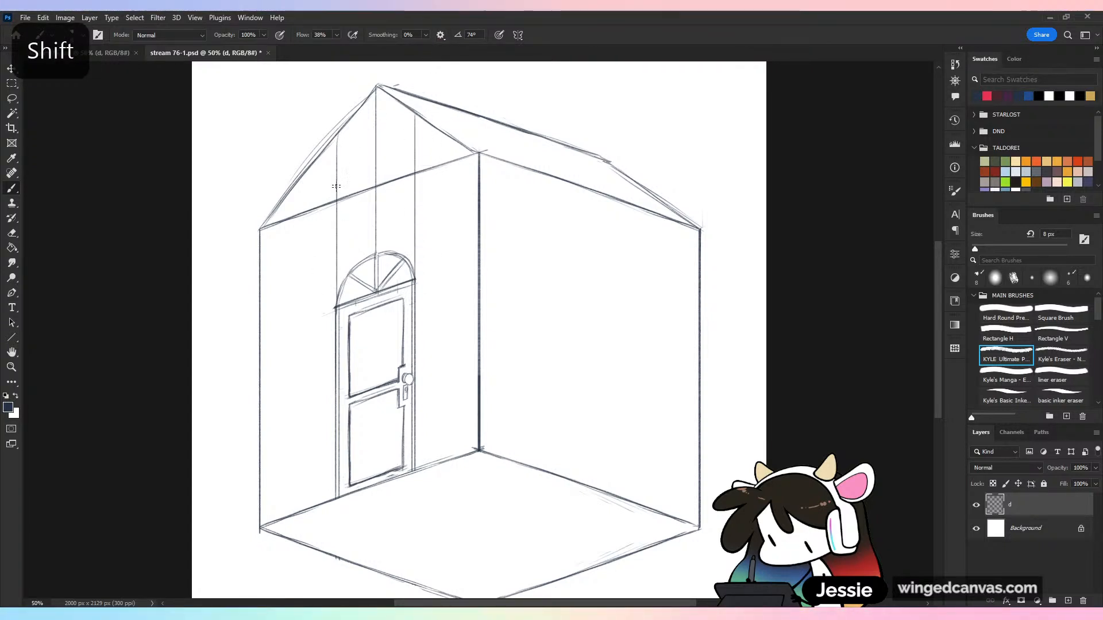
left_click_drag(300, 186, 328, 512)
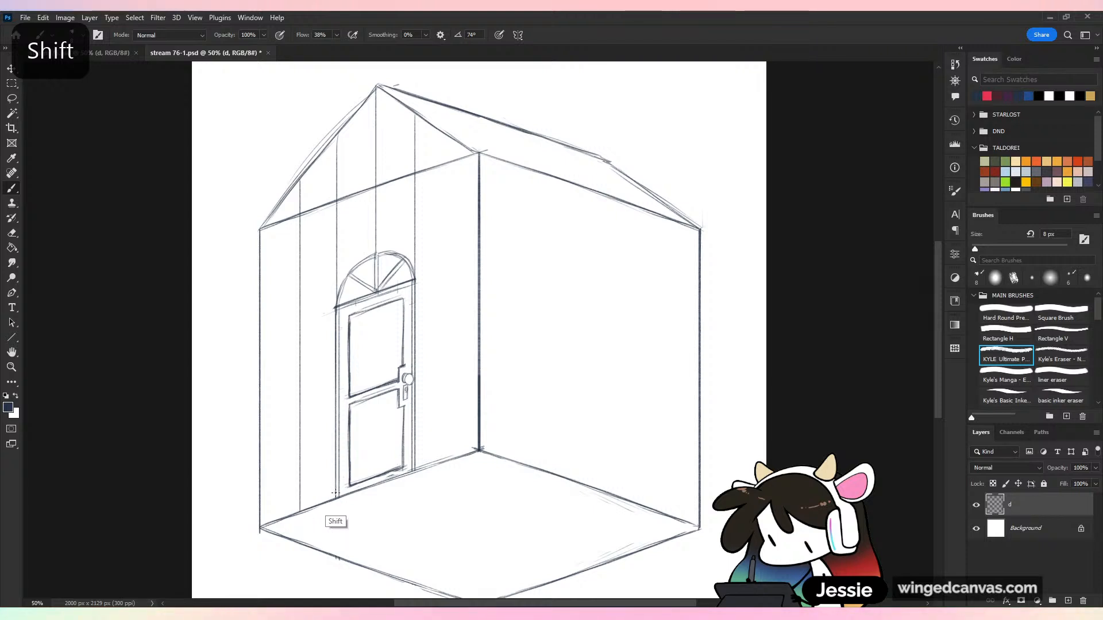
left_click_drag(445, 459, 446, 154)
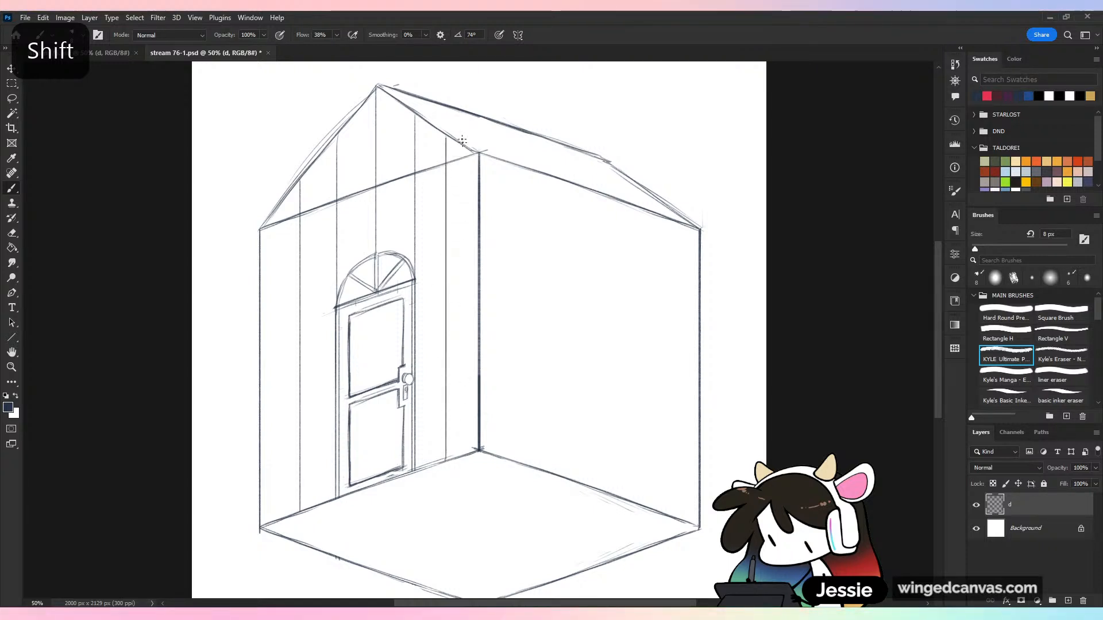
Draw two straight vertical plank lines on the blank wall near the inner corner and continue them up the roof slope to the ridge
key("ctrl+minus")
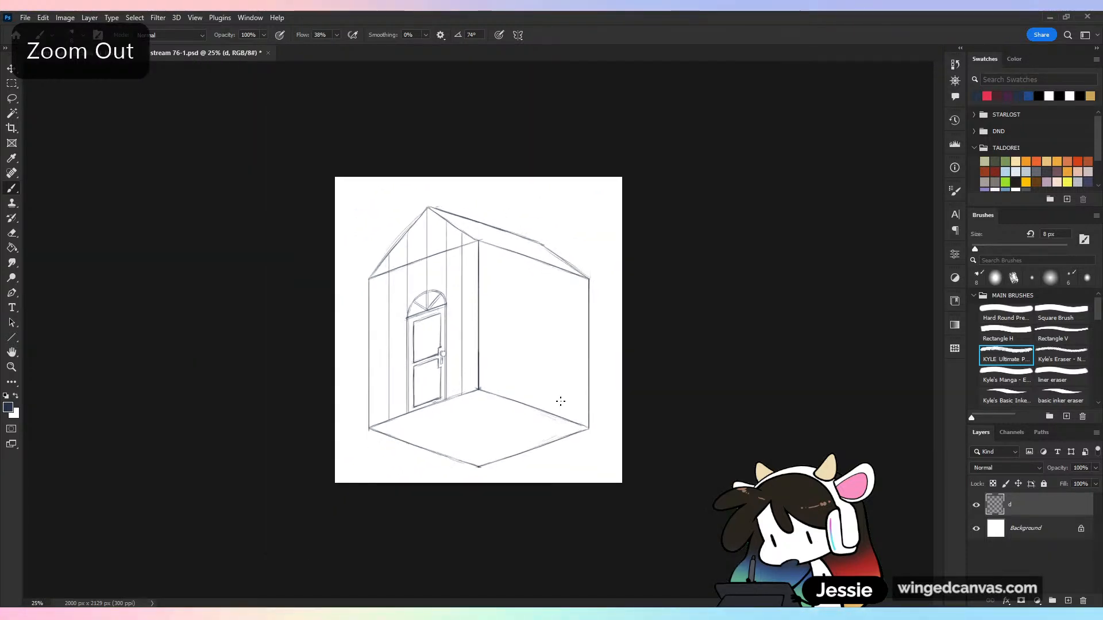
key("ctrl+plus")
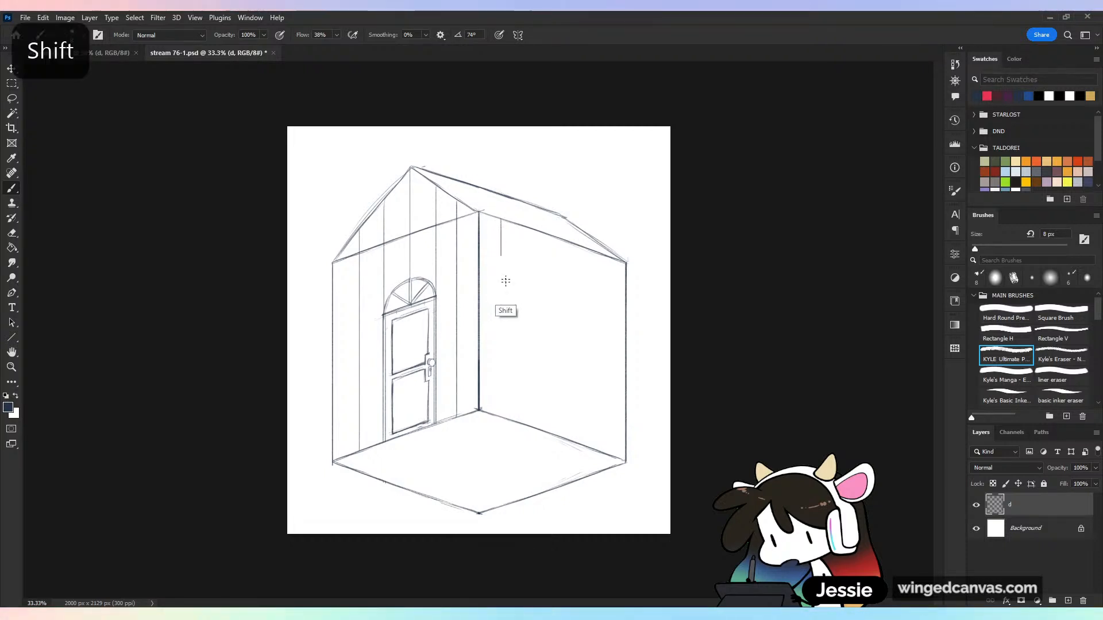
left_click_drag(502, 219, 509, 410)
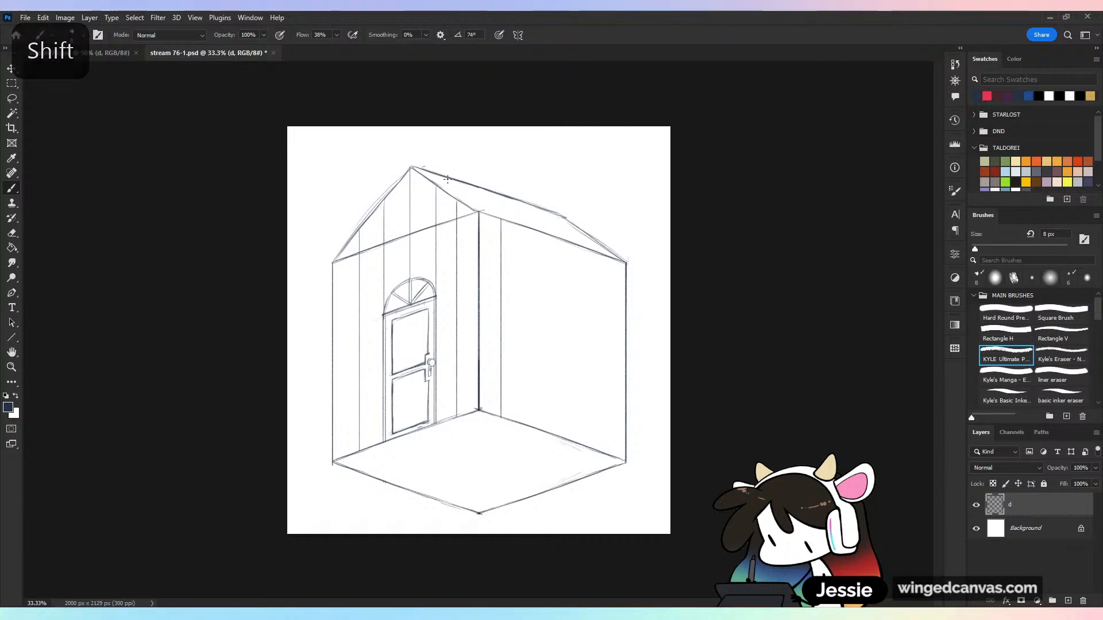
left_click(525, 229)
left_click(525, 415, "shift")
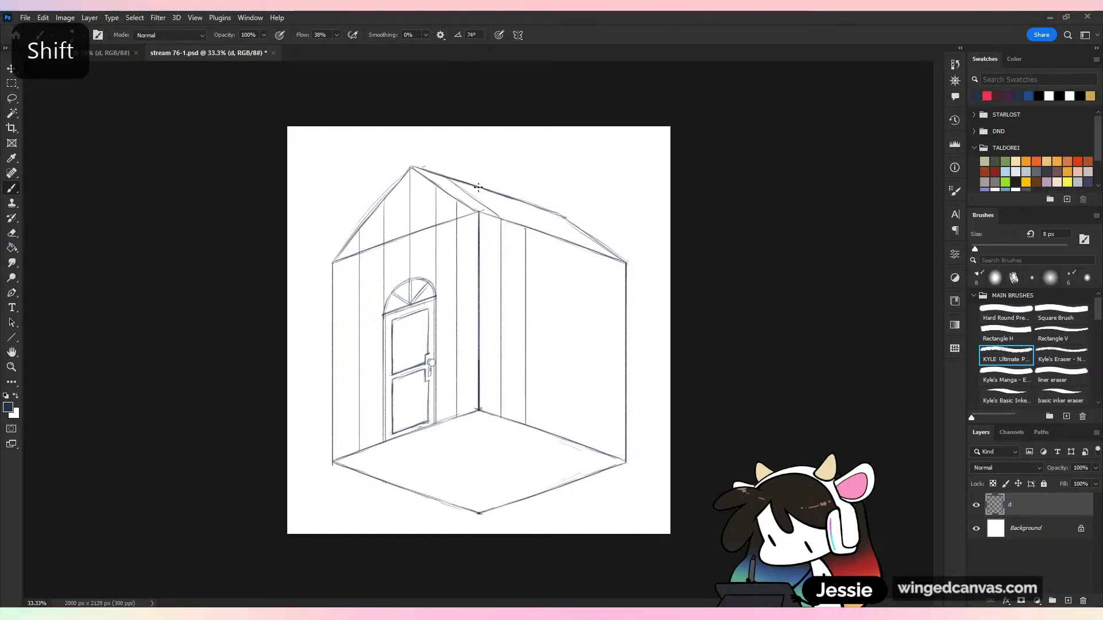
mouse_move(479, 187)
left_mouse_down()
mouse_move(529, 227)
mouse_move(556, 314)
left_mouse_up()
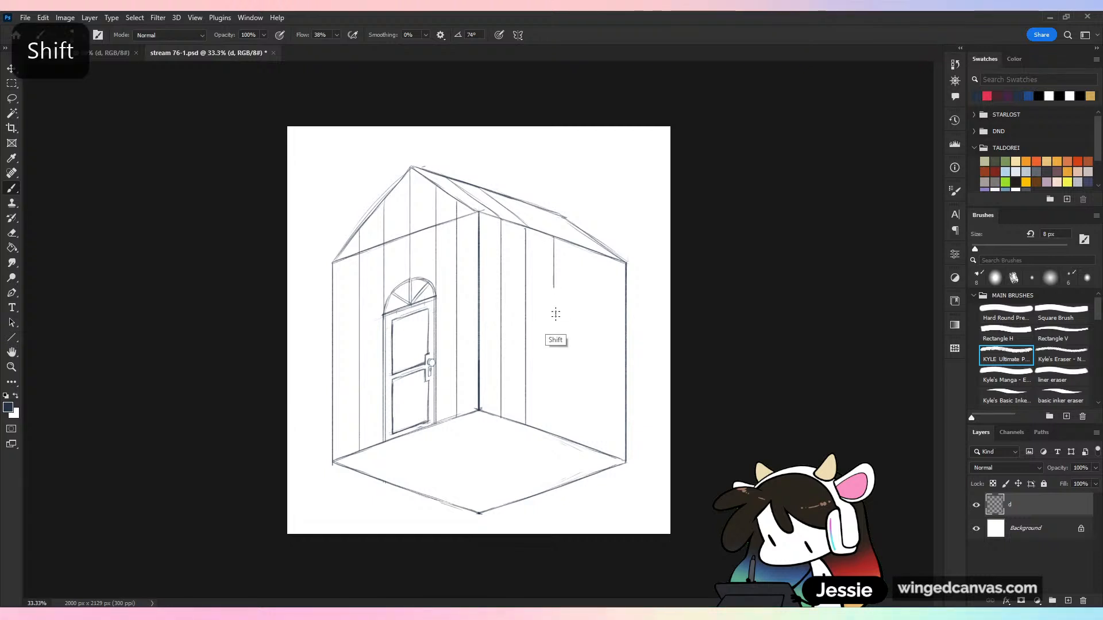
Draw three more straight vertical plank lines across the rest of the blank wall, extend the plank lines over the roof, and save the drawing
key("ctrl+z")
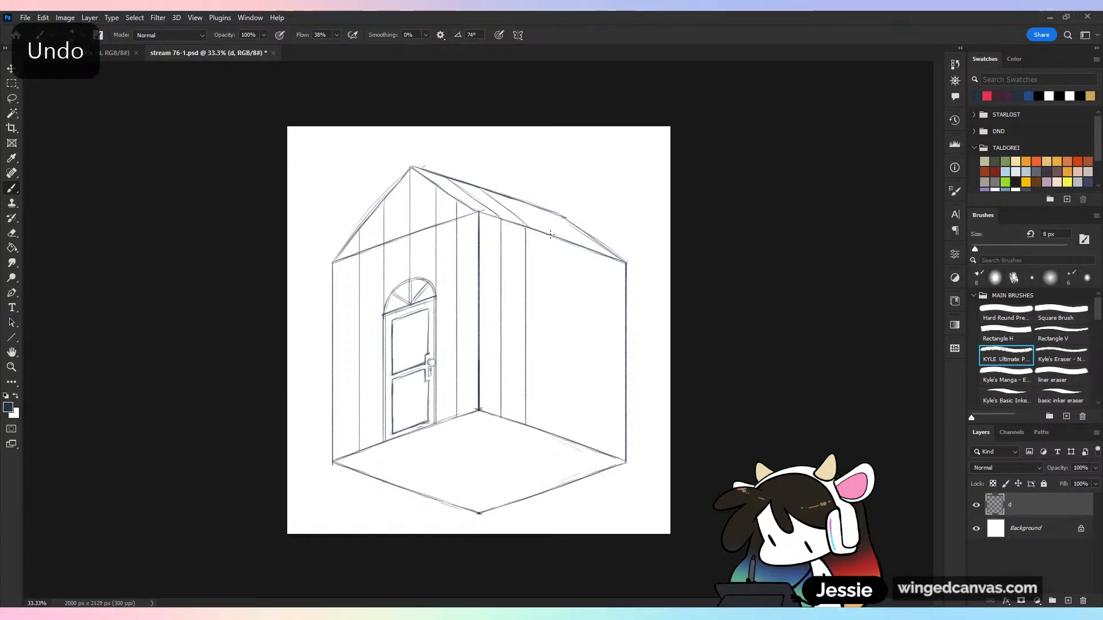
left_click_drag(550, 234, 605, 448)
key("ctrl+z")
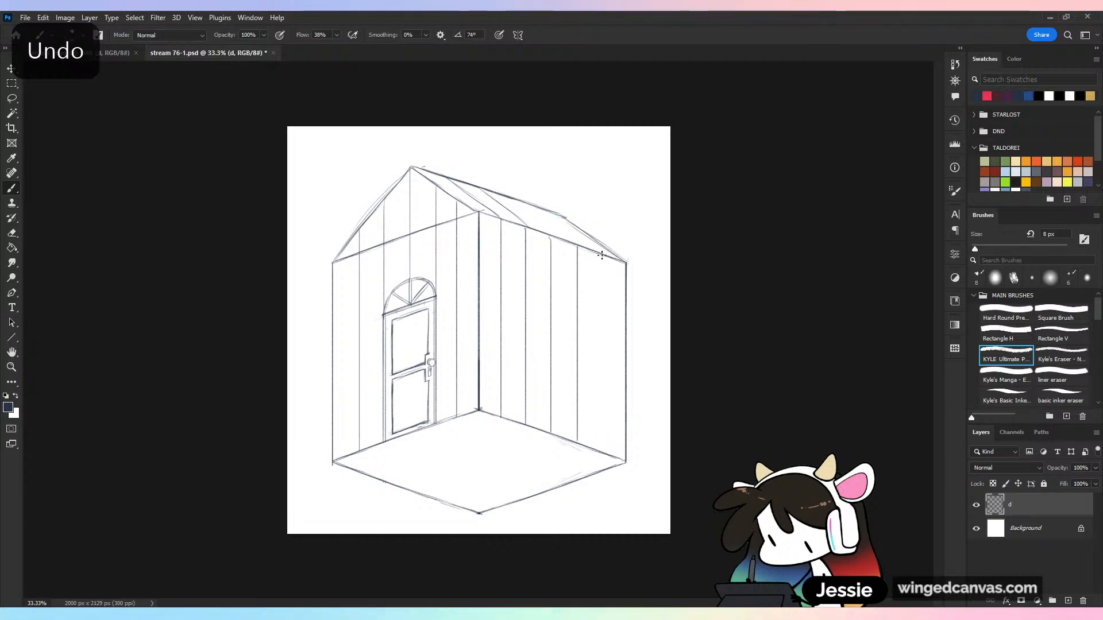
left_click_drag(602, 256, 603, 450)
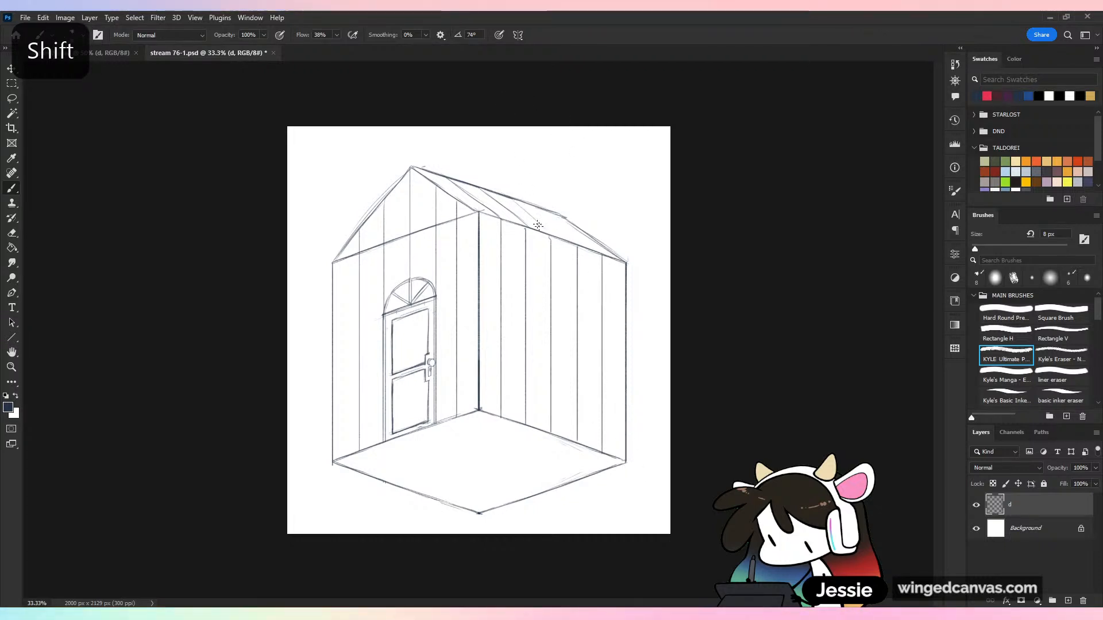
left_click_drag(538, 226, 578, 245)
left_click_drag(509, 197, 550, 235)
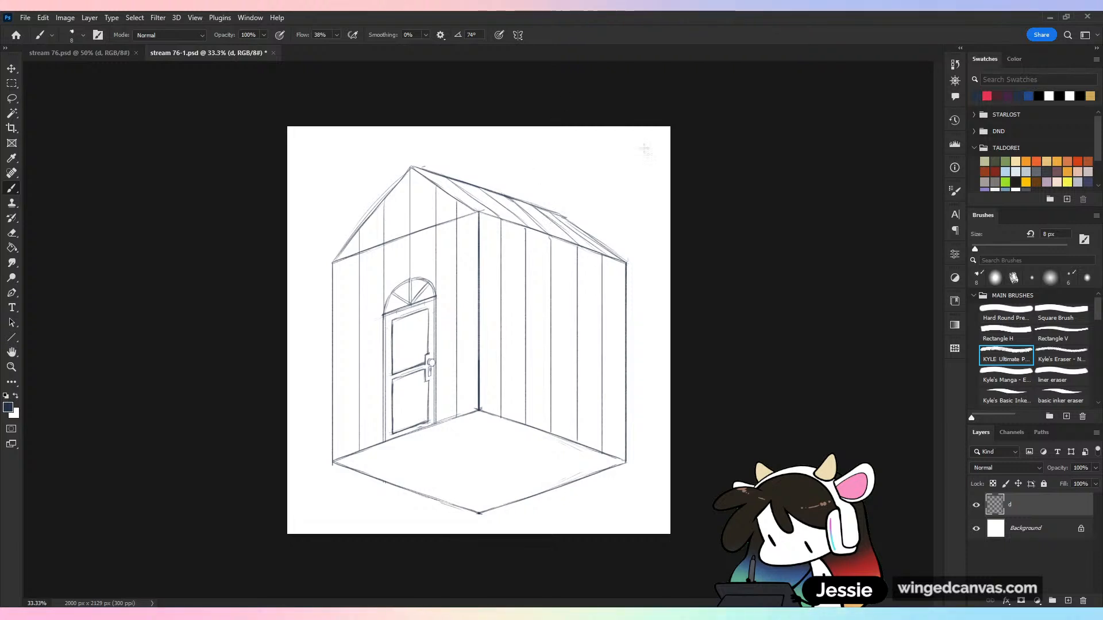
key("ctrl+minus")
key("ctrl+plus")
key("ctrl+s")
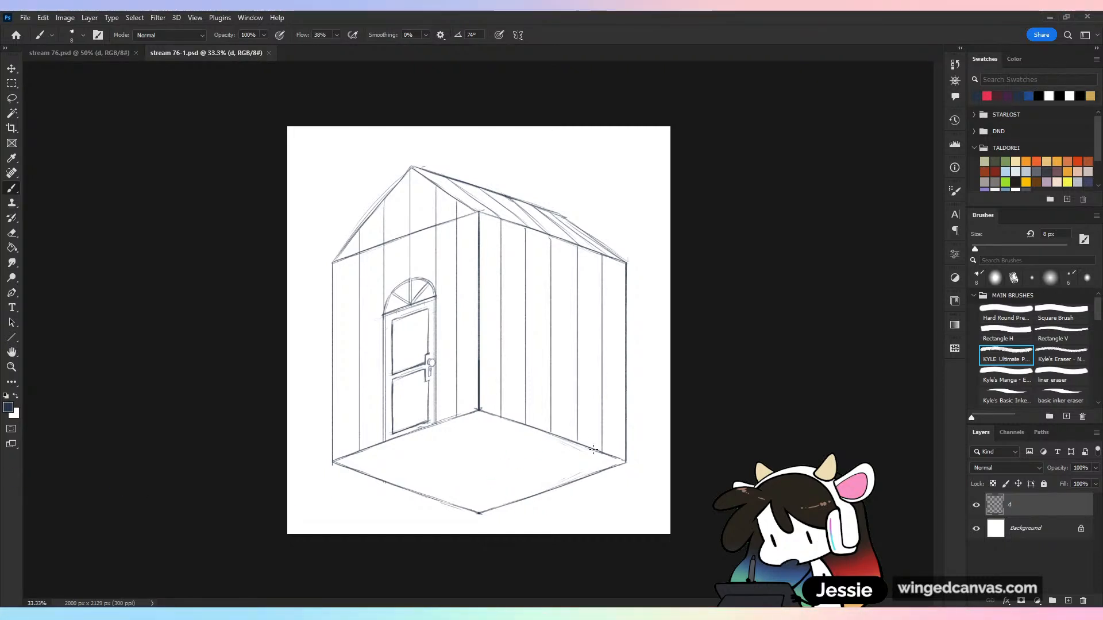
key("ctrl+plus")
key("ctrl+plus")
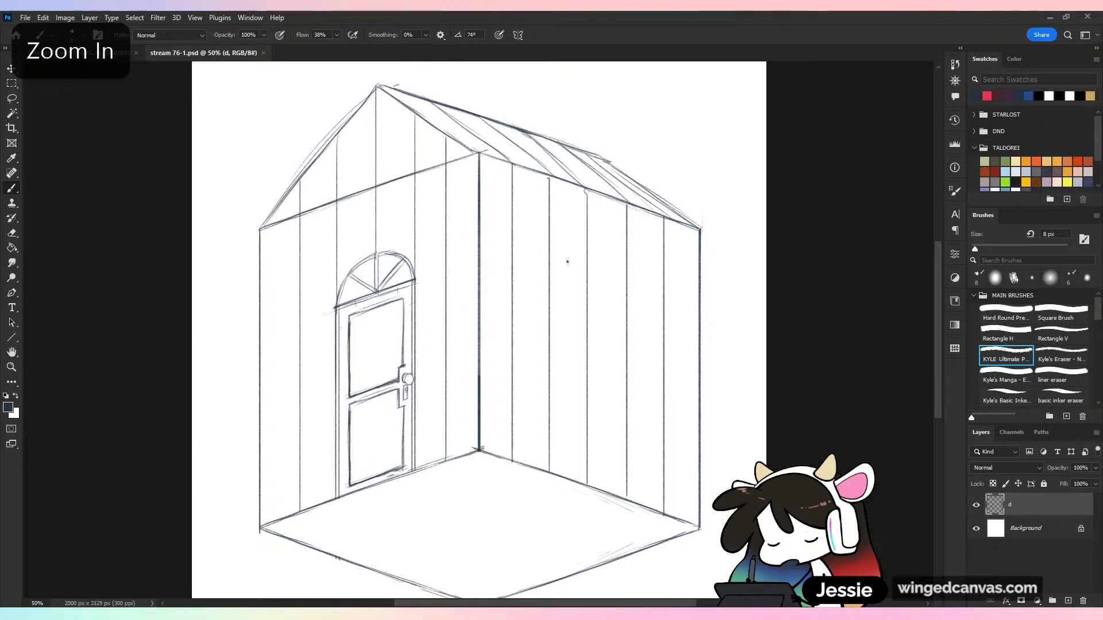
left_click_drag(512, 241, 538, 250)
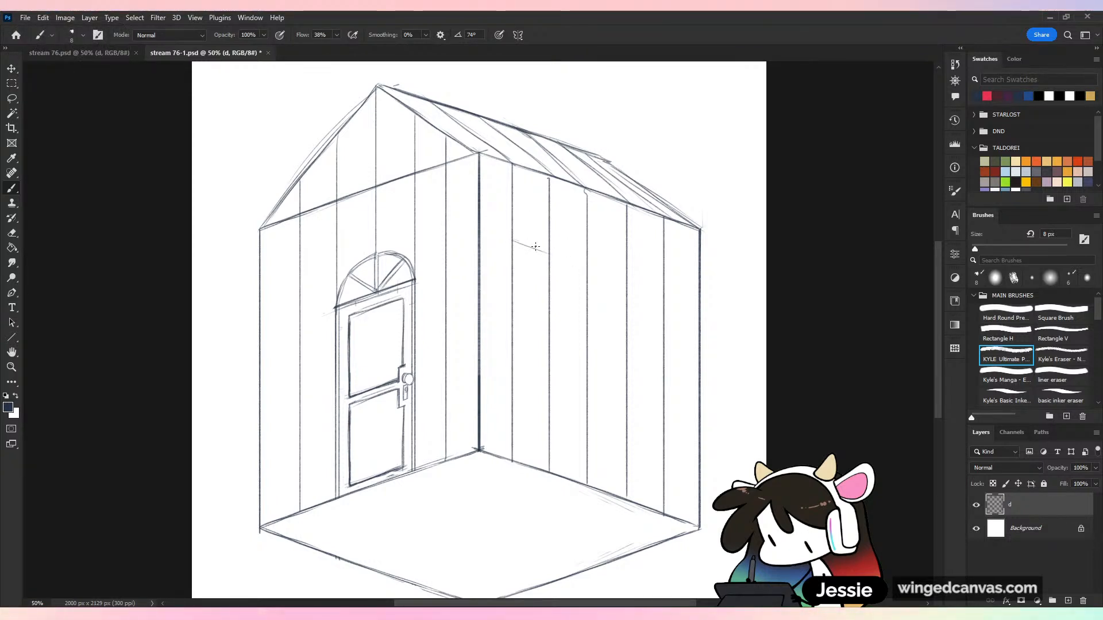
key("ctrl+z")
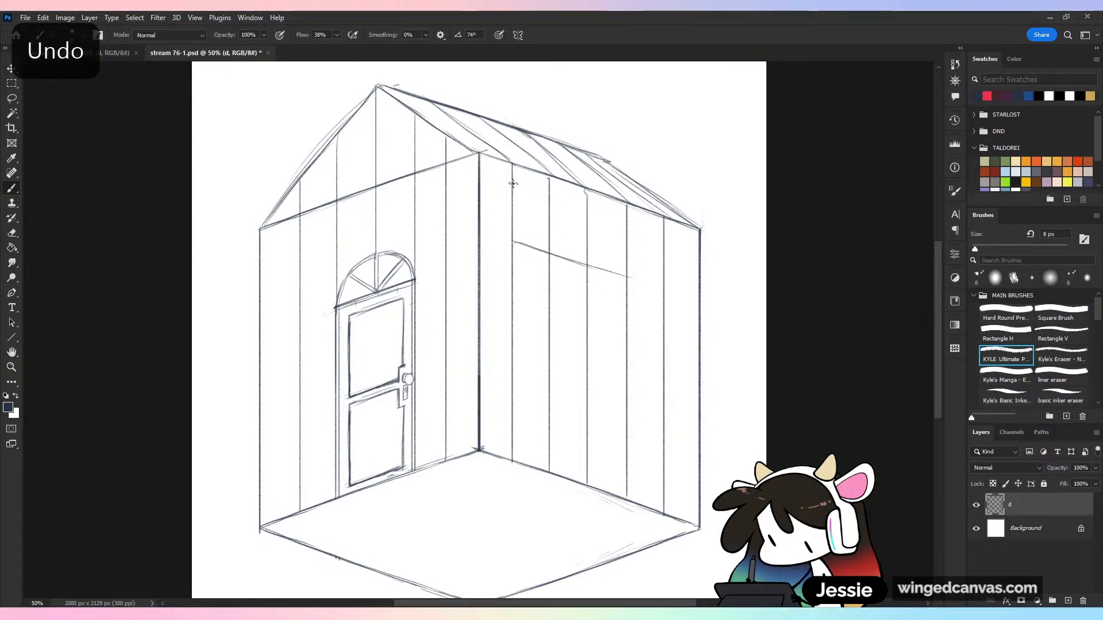
left_click_drag(548, 253, 660, 287)
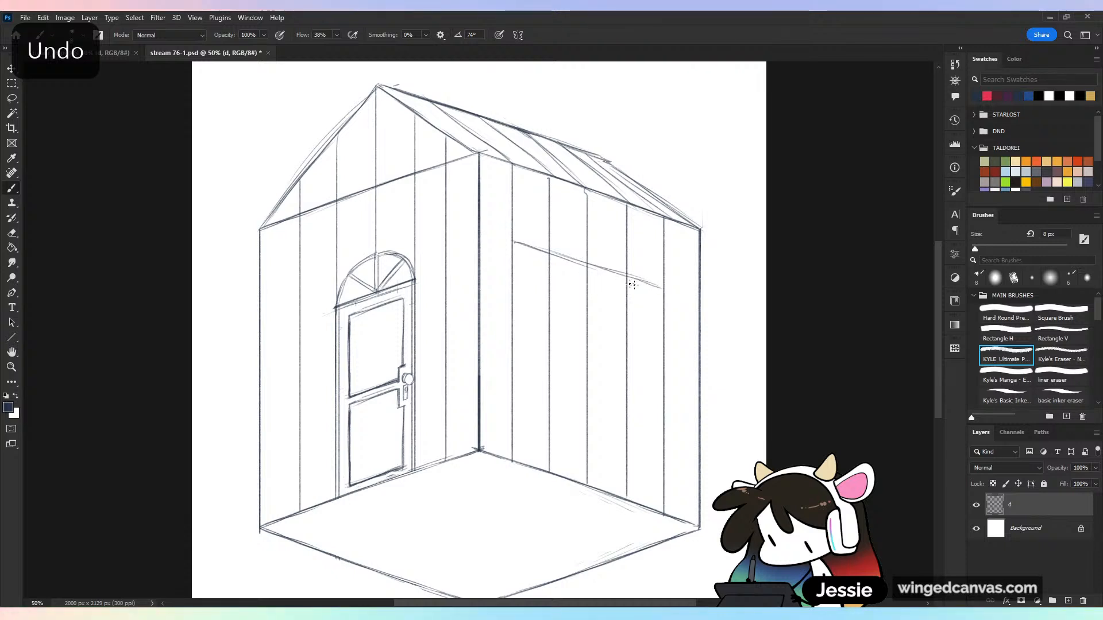
left_click_drag(513, 311, 652, 360)
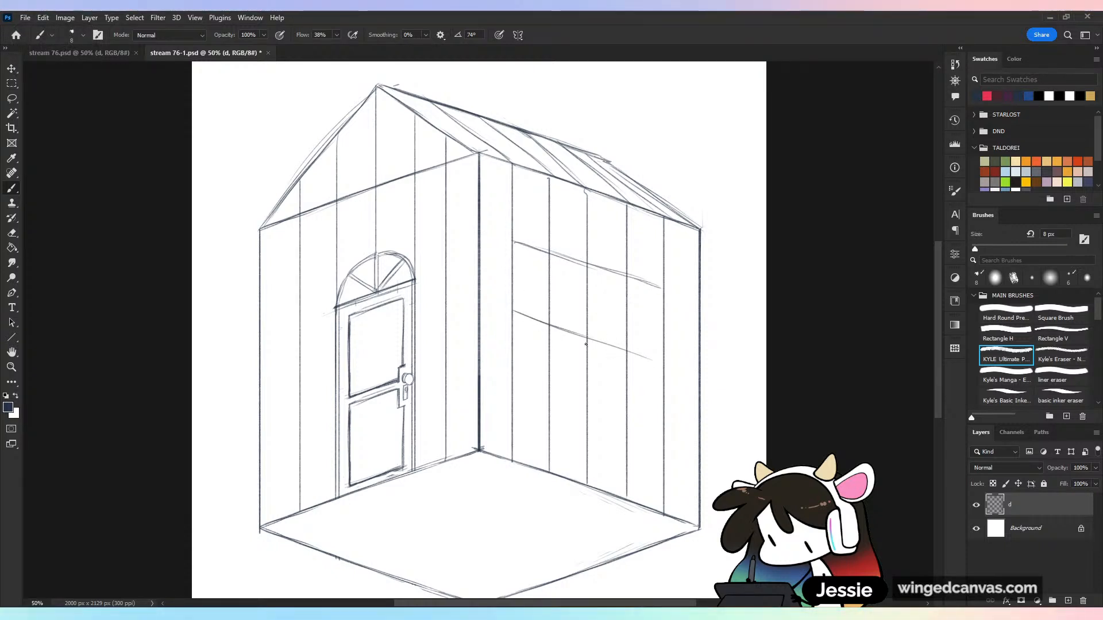
left_click_drag(586, 344, 664, 366)
key("ctrl+z")
key("ctrl+z")
key("ctrl+z")
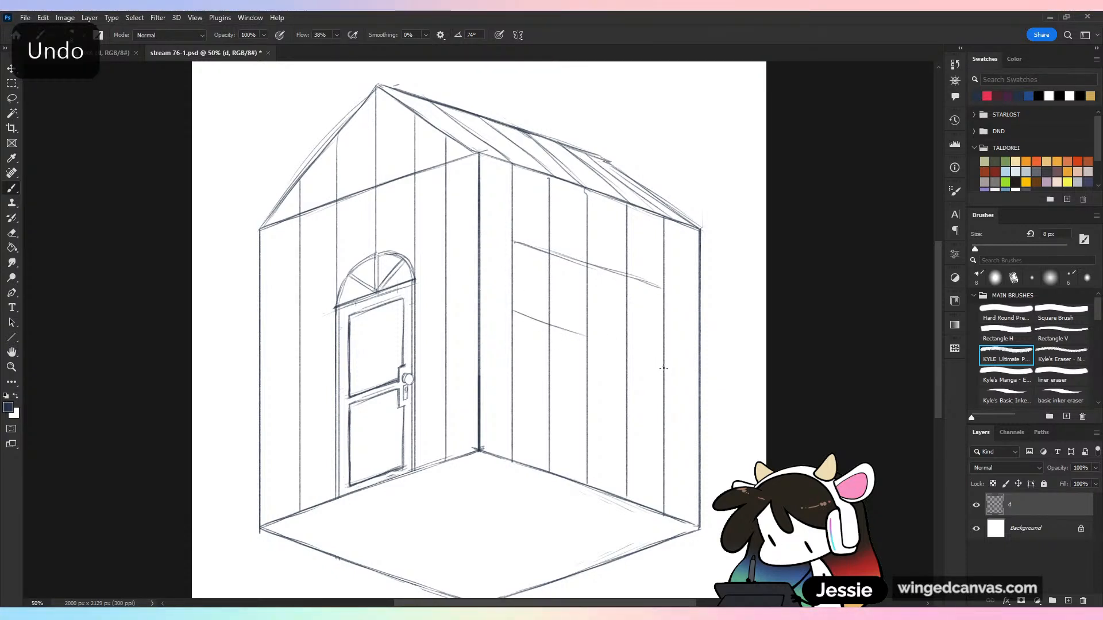
mouse_move(519, 320)
left_mouse_down()
mouse_move(539, 309)
mouse_move(626, 358)
mouse_move(595, 346)
mouse_move(615, 356)
mouse_move(660, 368)
left_mouse_up()
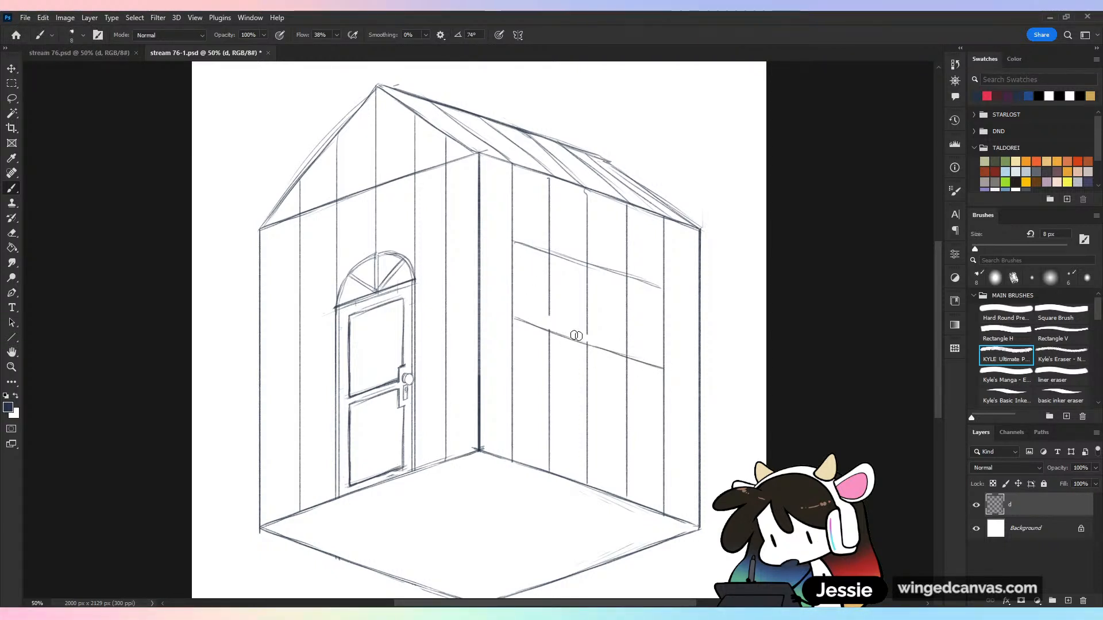
mouse_move(605, 334)
left_mouse_down()
mouse_move(548, 288)
mouse_move(598, 294)
mouse_move(556, 267)
mouse_move(645, 296)
mouse_move(606, 281)
mouse_move(630, 289)
mouse_move(646, 331)
mouse_move(605, 333)
mouse_move(610, 350)
mouse_move(650, 348)
mouse_move(627, 287)
left_mouse_up()
key("ctrl+minus")
right_click(522, 274)
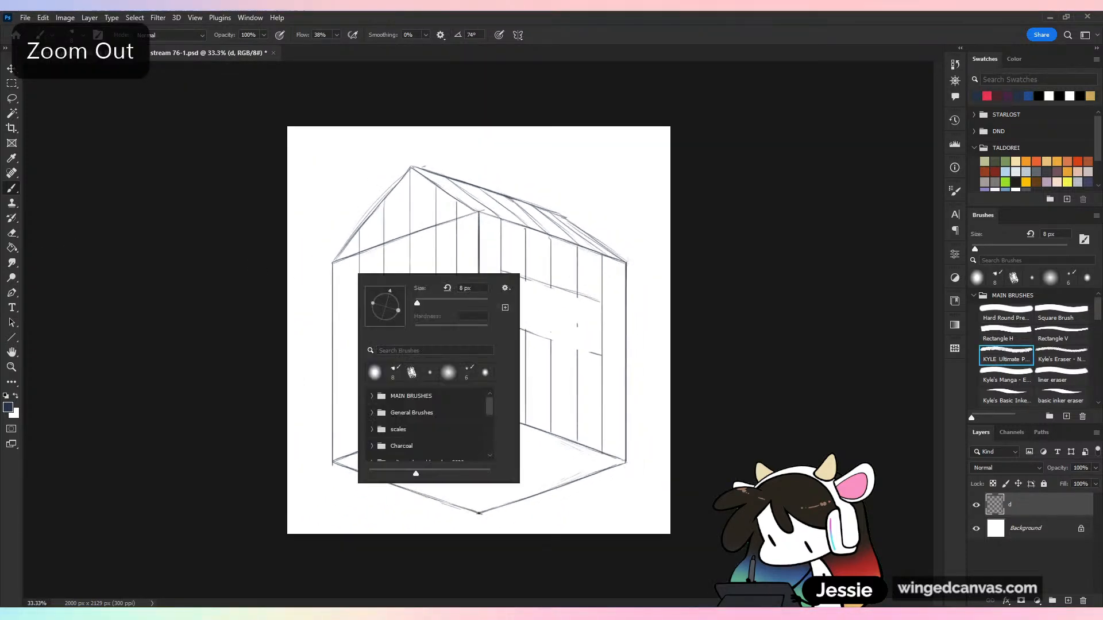
key("Escape")
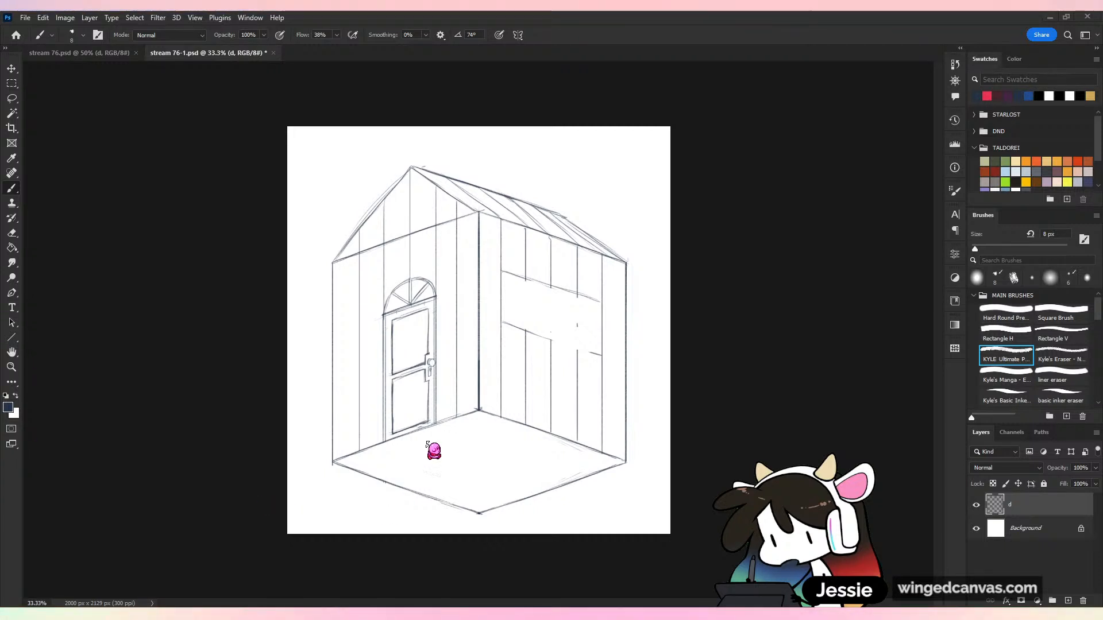
key("ctrl+plus")
key("ctrl+z")
key("ctrl+z")
key("ctrl+z")
key("ctrl+z")
key("ctrl+z")
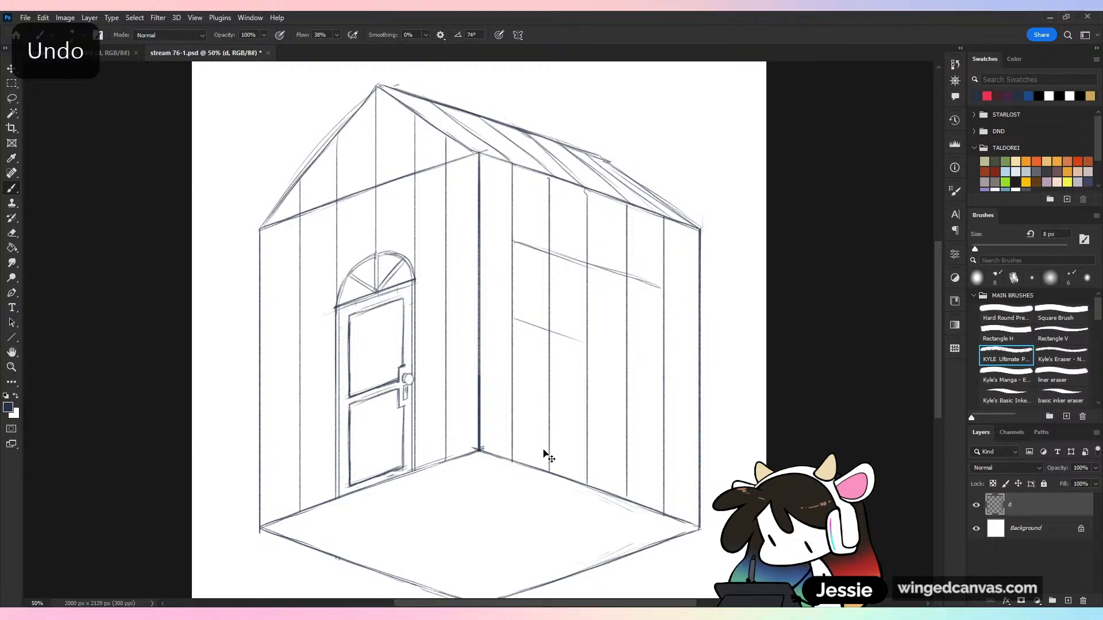
key("ctrl+z")
key("ctrl+z")
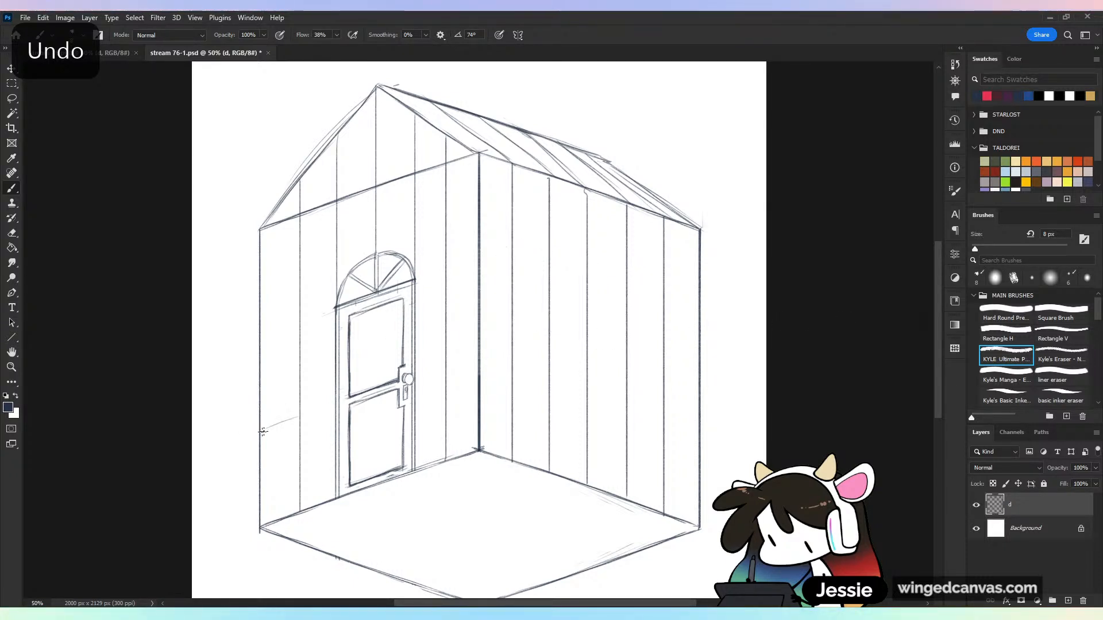
Sketch a rail line around both walls at about door-handle height, skipping the door and bending at the inner corner
left_click_drag(263, 430, 339, 403)
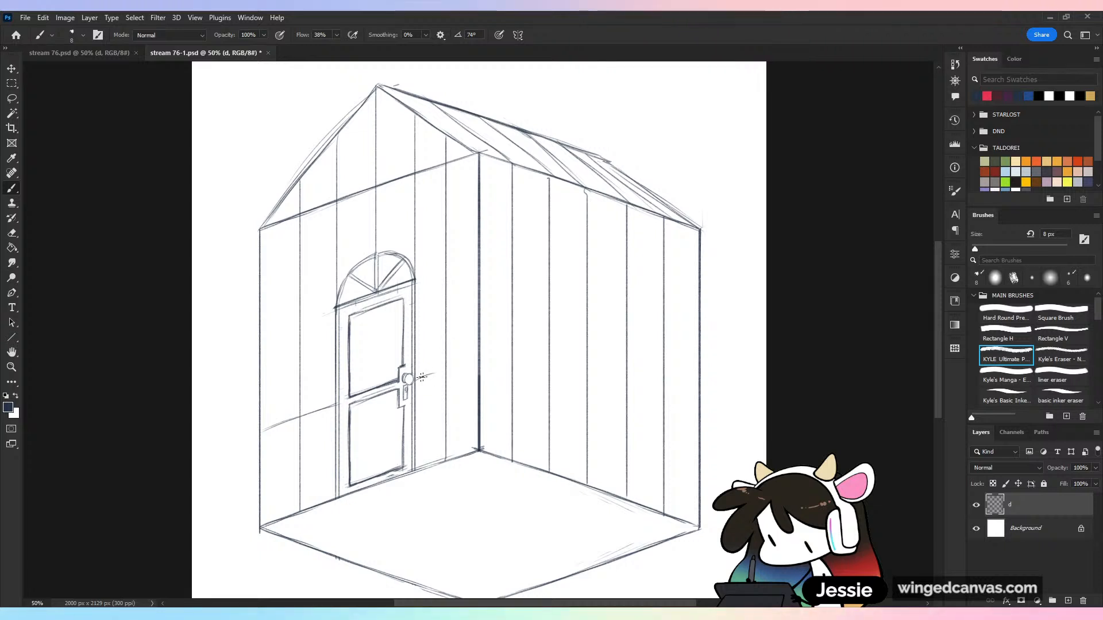
mouse_move(416, 379)
left_mouse_down()
mouse_move(479, 358)
mouse_move(611, 398)
left_mouse_up()
left_click_drag(543, 376, 653, 412)
left_click_drag(582, 394, 695, 427)
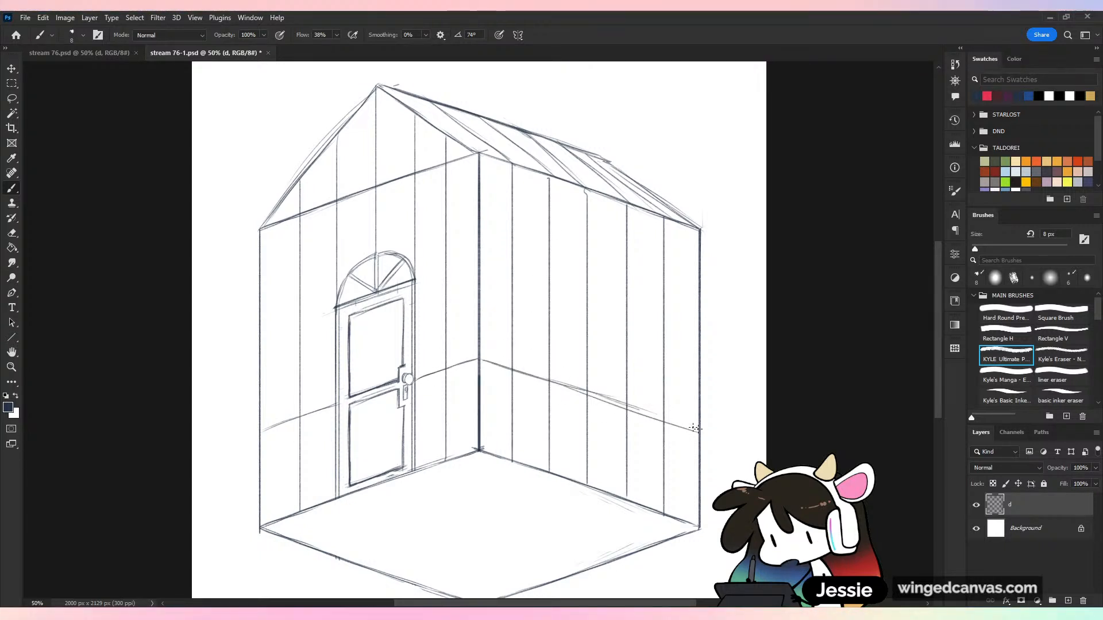
key("ctrl+minus")
key("ctrl+minus")
key("ctrl+plus")
key("ctrl+plus")
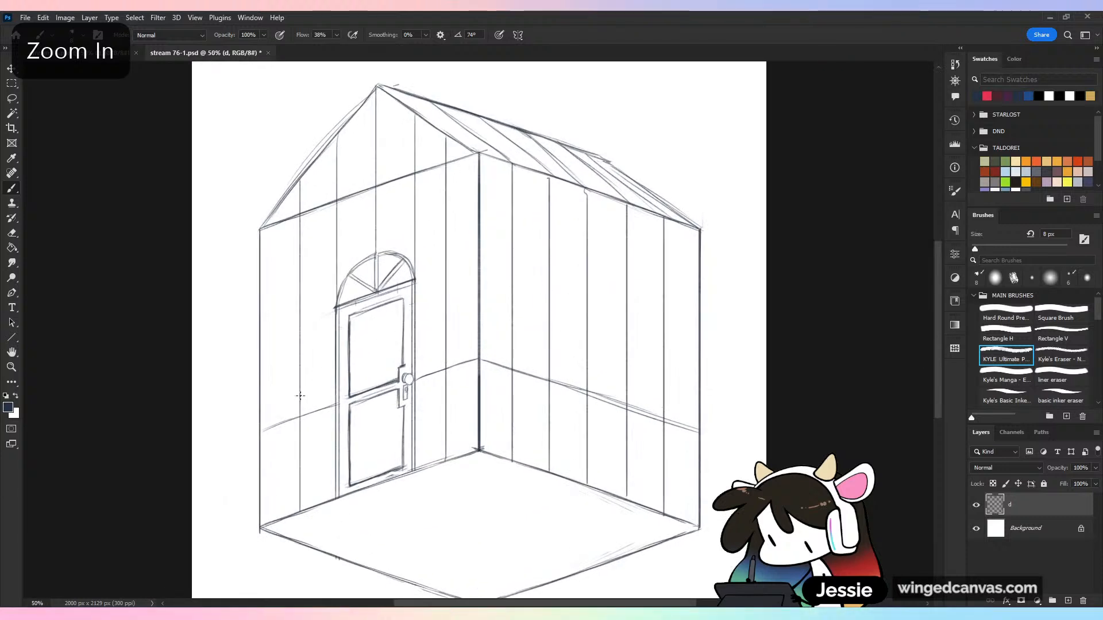
Double the rail with a second parallel line just above it along both walls, interrupted by the door
left_click_drag(256, 430, 335, 401)
mouse_move(411, 378)
left_mouse_down()
mouse_move(482, 355)
mouse_move(693, 423)
left_mouse_up()
key("ctrl+minus")
key("ctrl+minus")
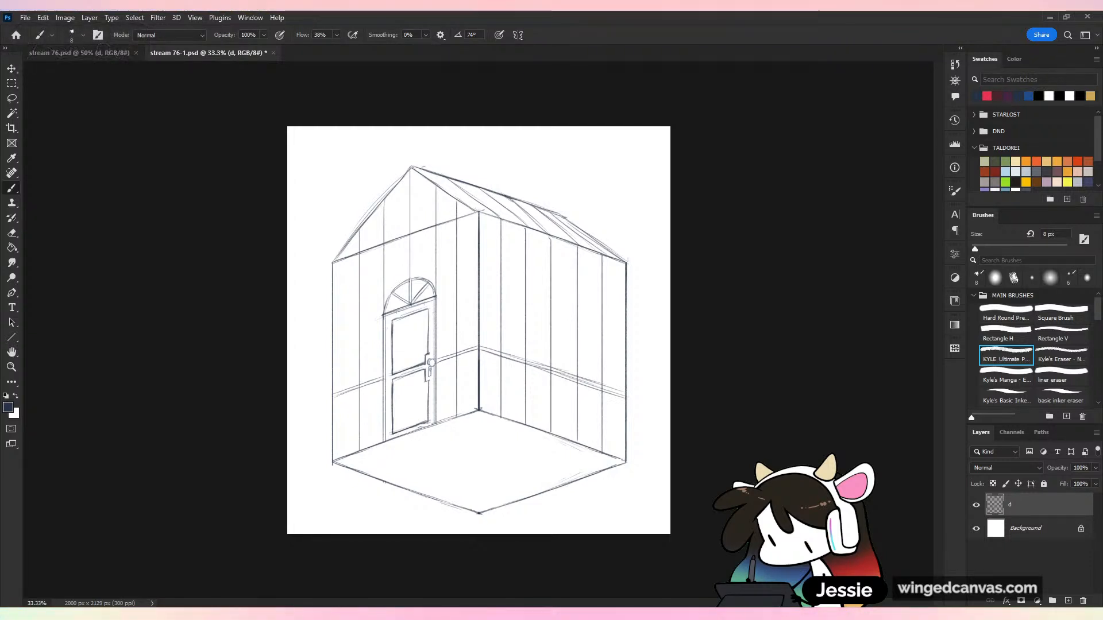
key("ctrl+plus")
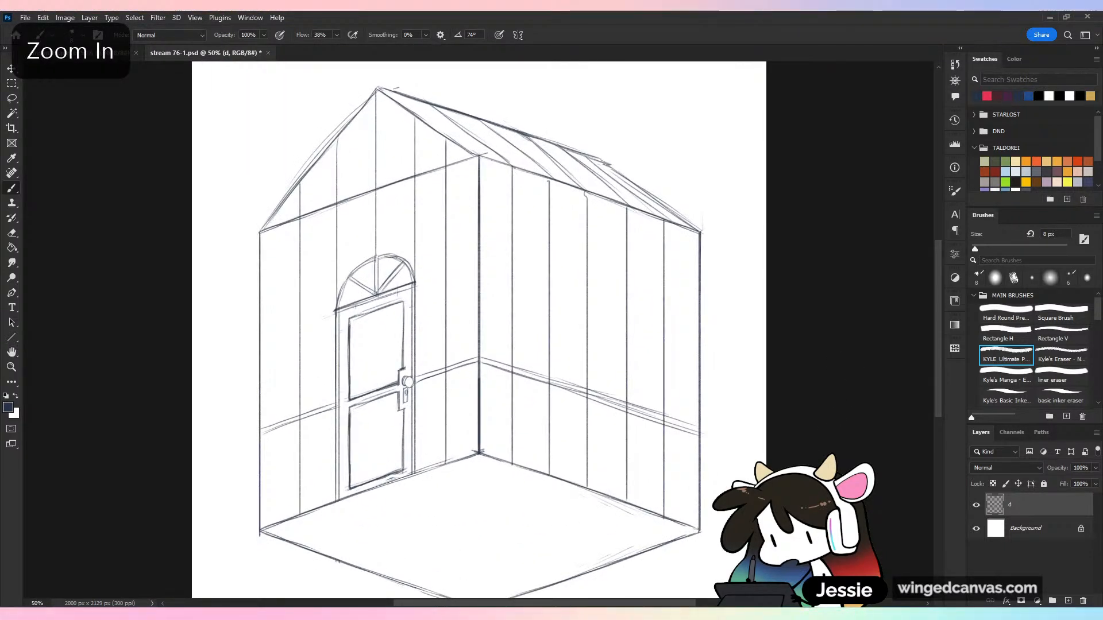
left_click_drag(436, 454, 451, 345)
left_click_drag(317, 407, 528, 481)
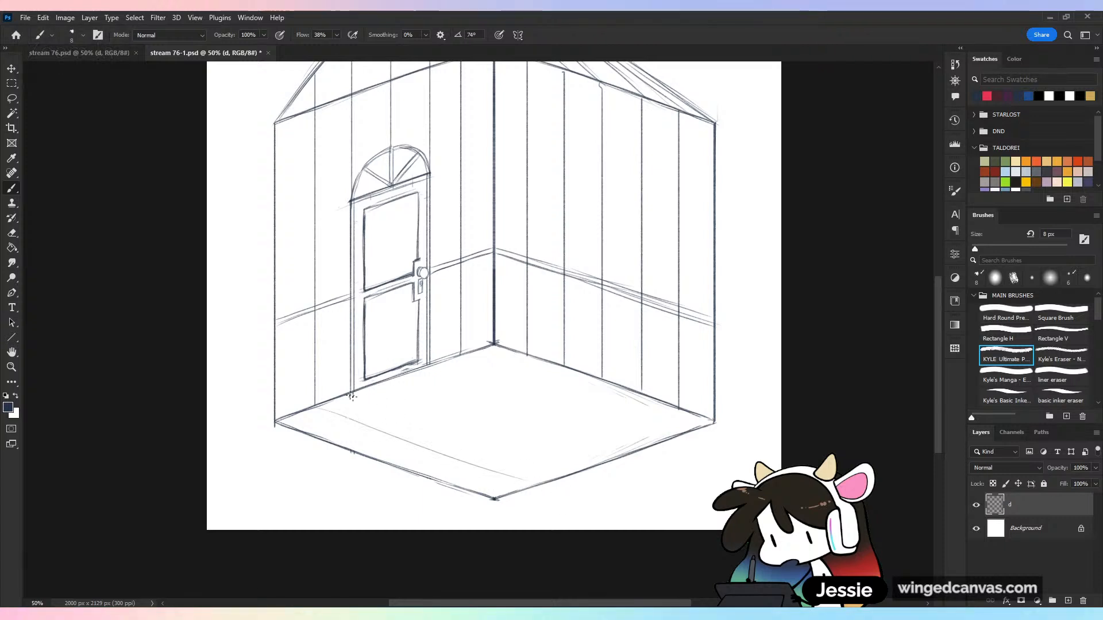
left_click_drag(352, 397, 583, 468)
left_click_drag(394, 380, 620, 453)
left_click_drag(453, 360, 614, 416)
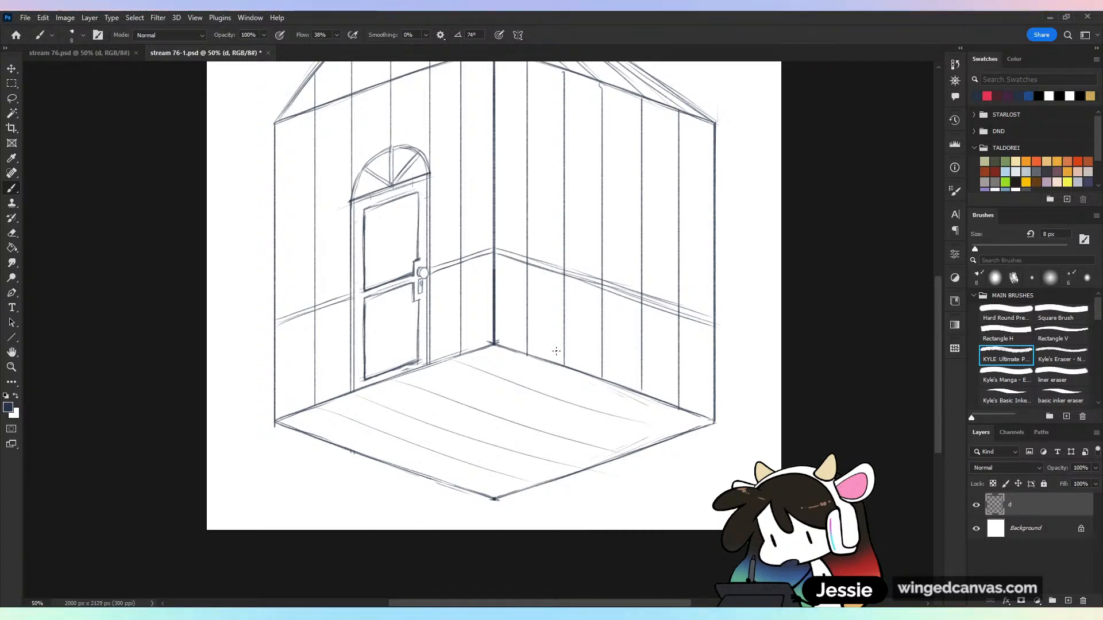
key("ctrl+z")
Sketch the two S-curved edges of a winding path across the floor, from the door's sides to the front edge below the planked blank wall
key("ctrl+z")
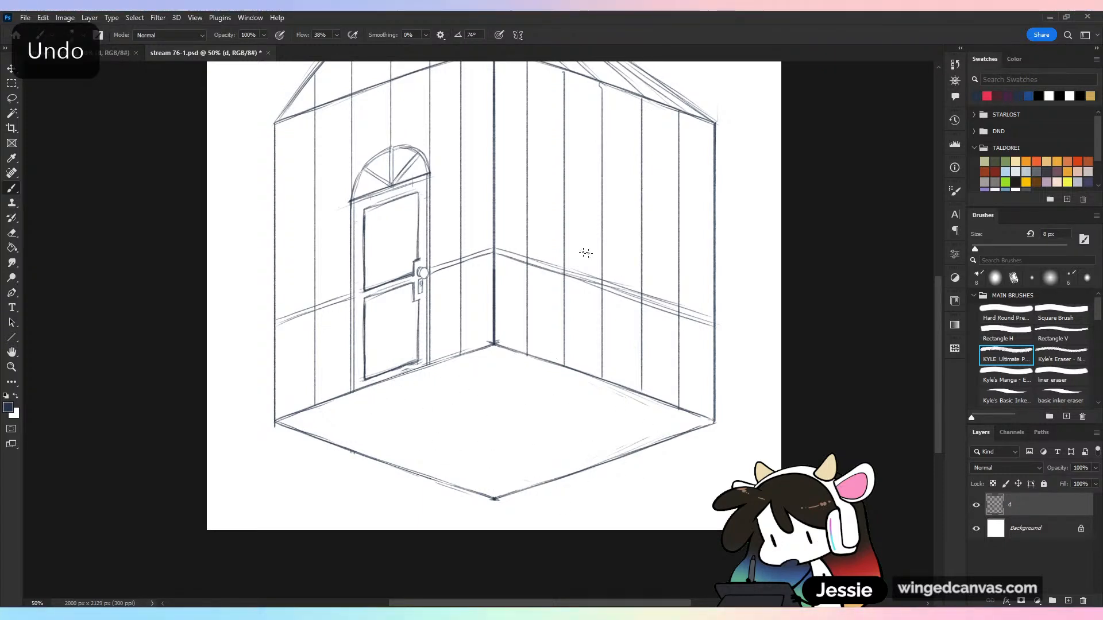
left_click_drag(433, 364, 488, 409)
key("ctrl+z")
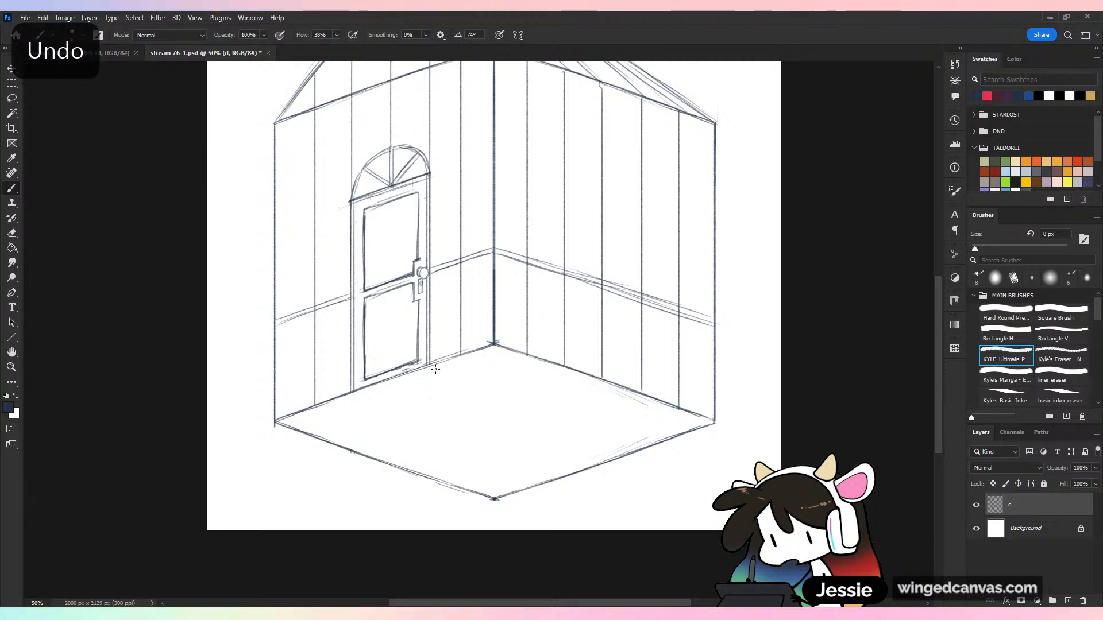
mouse_move(435, 366)
left_mouse_down()
mouse_move(586, 390)
mouse_move(507, 400)
mouse_move(532, 402)
mouse_move(640, 464)
mouse_move(617, 425)
mouse_move(635, 457)
left_mouse_up()
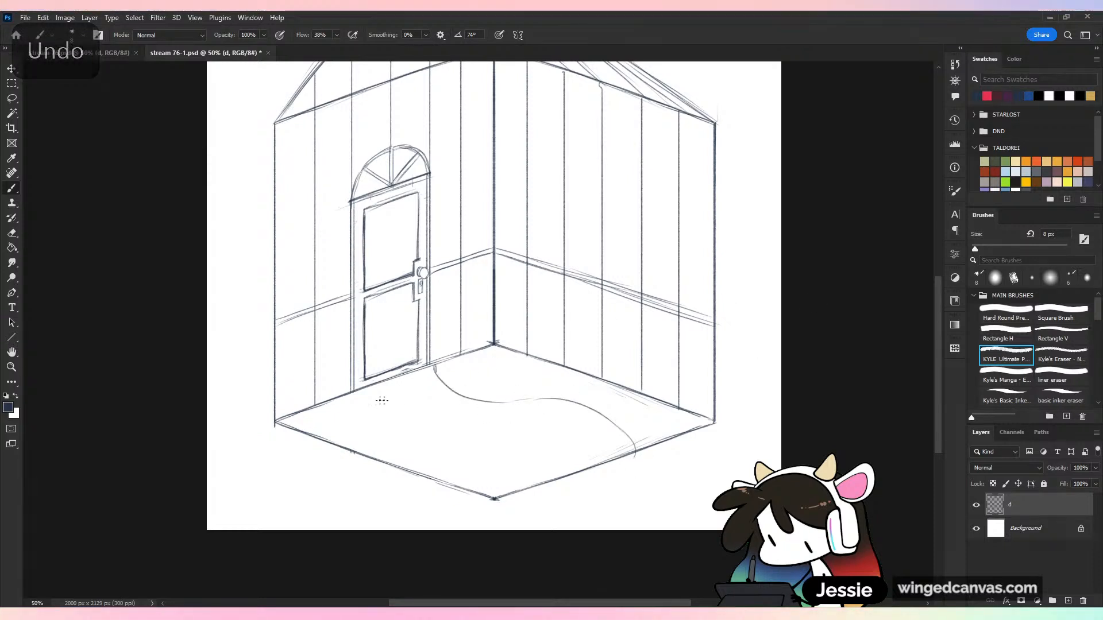
left_click_drag(357, 391, 360, 407)
left_click_drag(474, 440, 524, 489)
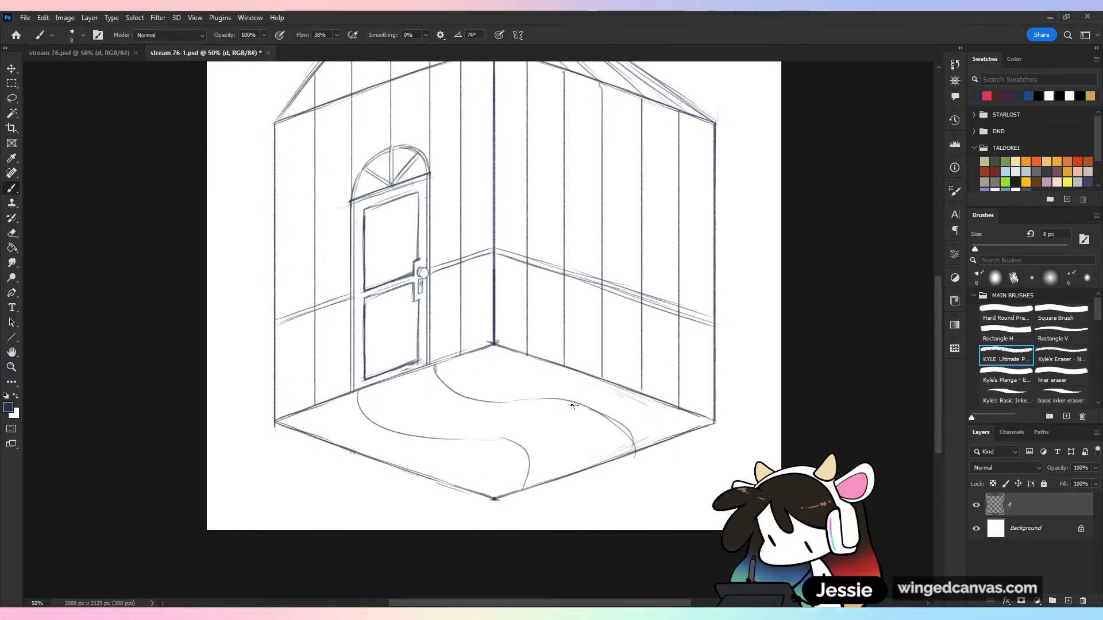
Refine the path edge nearer the inner corner, erasing its doubled far half and redrawing it as one smooth curve
mouse_move(435, 366)
left_mouse_down()
mouse_move(565, 390)
mouse_move(629, 454)
left_mouse_up()
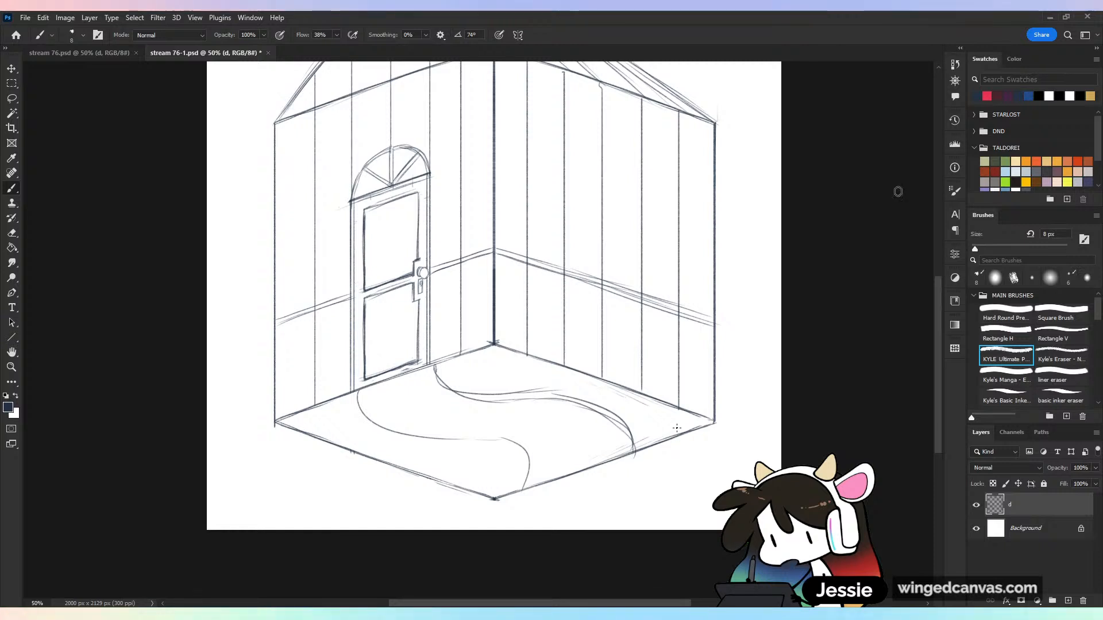
mouse_move(473, 399)
left_mouse_down()
mouse_move(546, 399)
mouse_move(625, 422)
left_mouse_up()
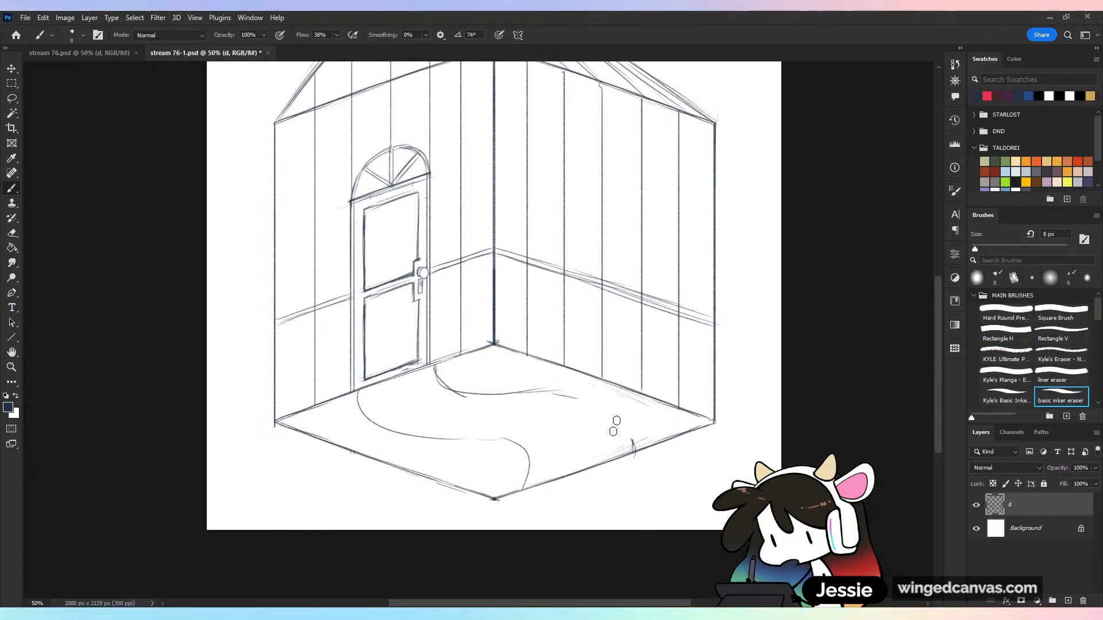
left_click_drag(537, 393, 592, 405)
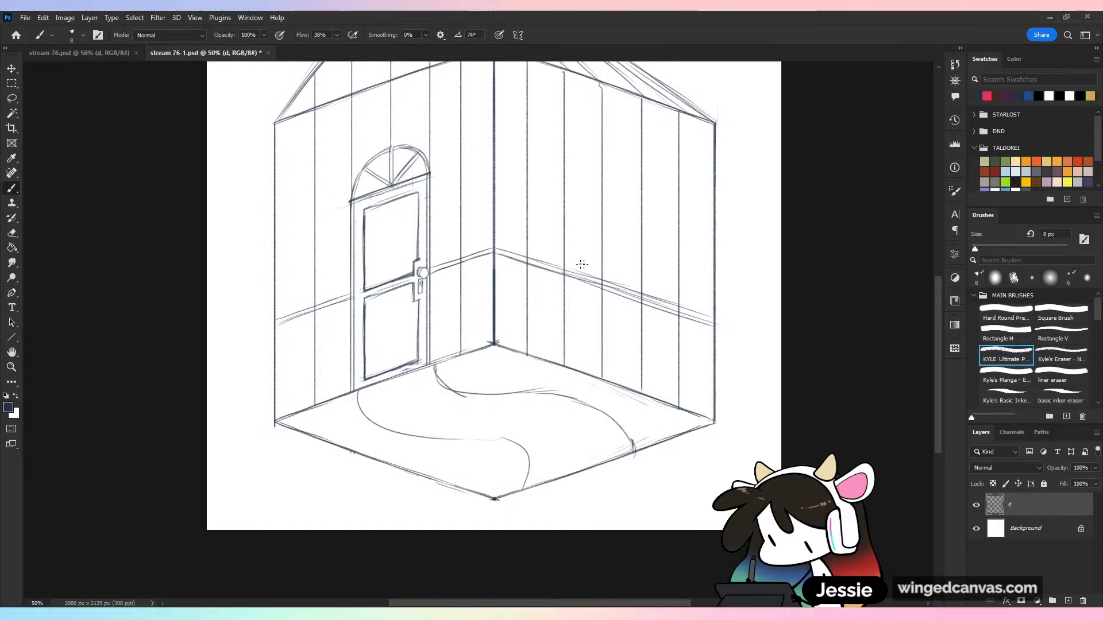
Extend the front path edge with a short curve toward the floor's front edge and save the room drawing
left_click_drag(480, 441, 545, 474)
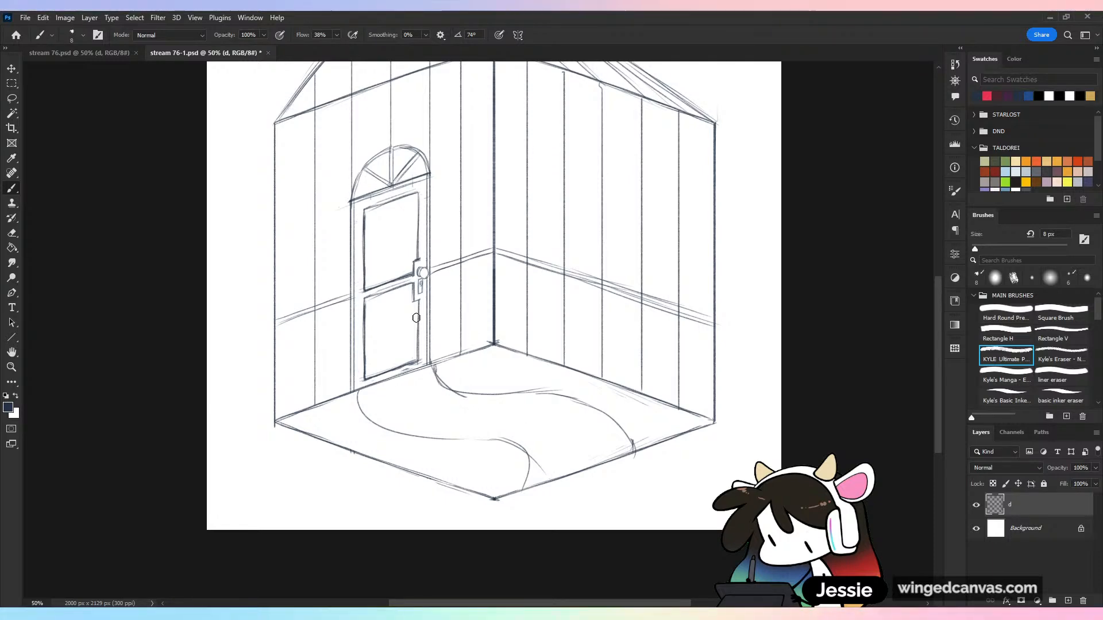
key("ctrl+minus")
key("ctrl+s")
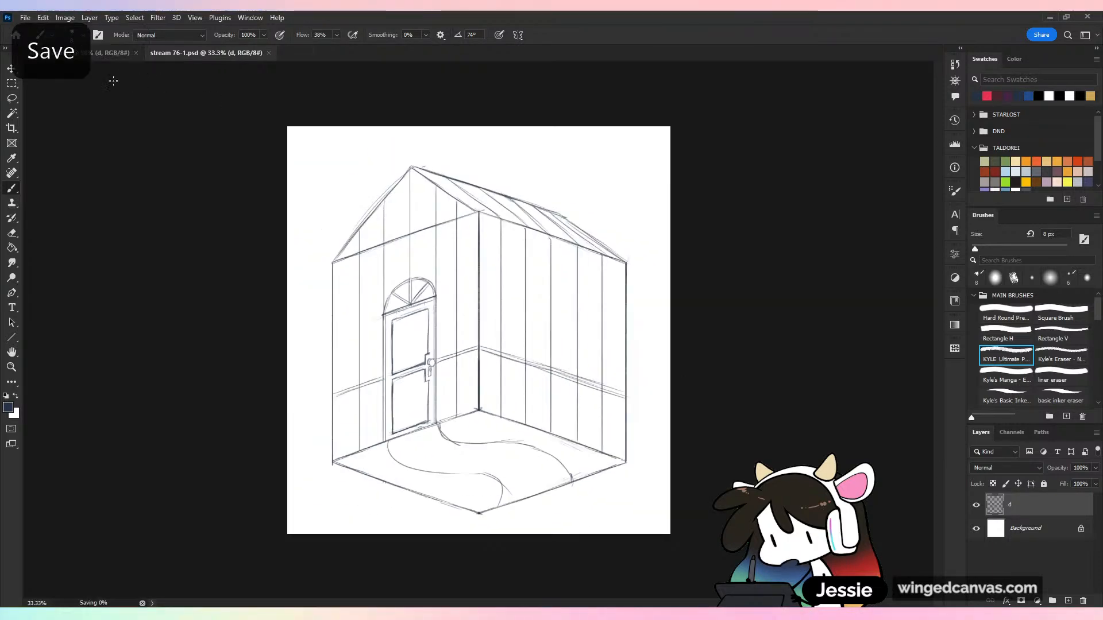
Review the isometric projection notes in stream 76.psd and return to the room drawing
left_click(110, 53)
key("ctrl+plus")
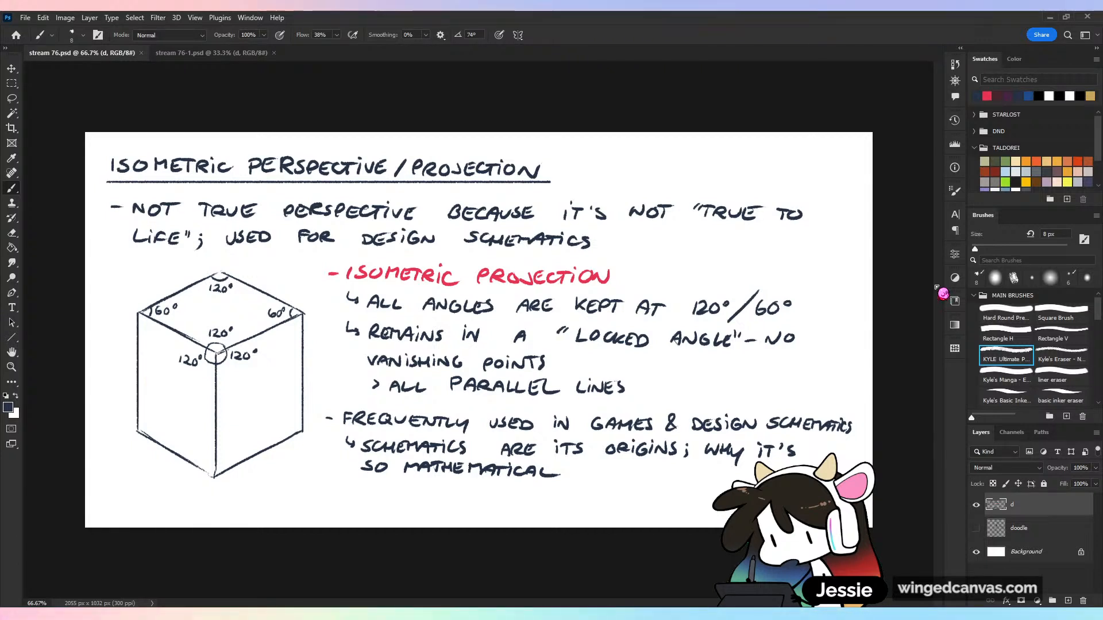
key("ctrl+Tab")
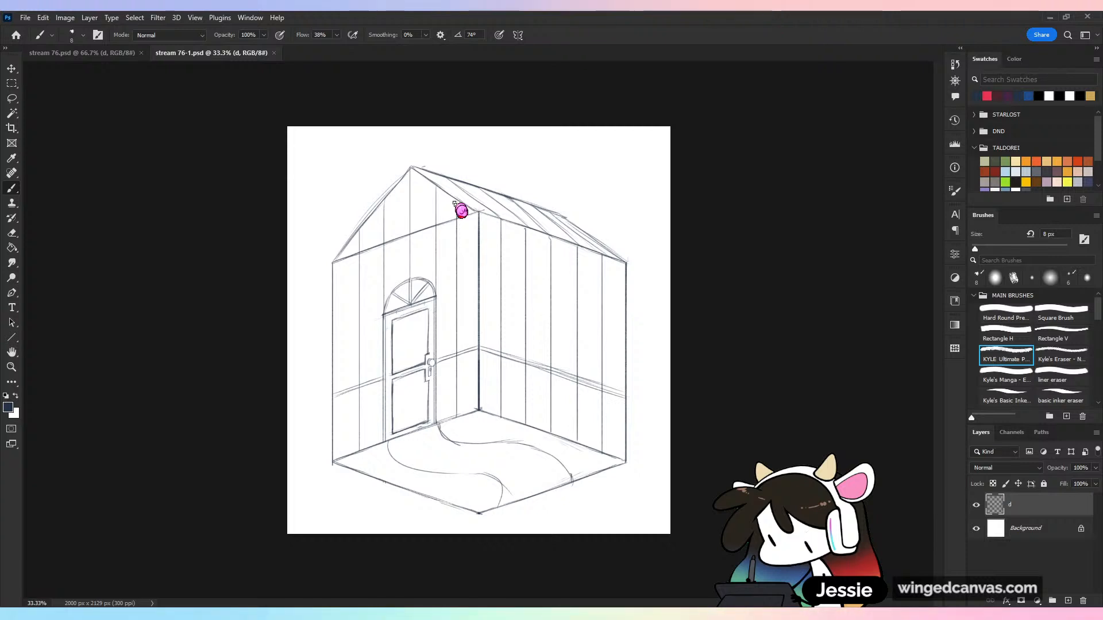
Sketch a second curved line just above the path edge nearer the inner corner, from the door to the floor's front edge
key("ctrl+plus")
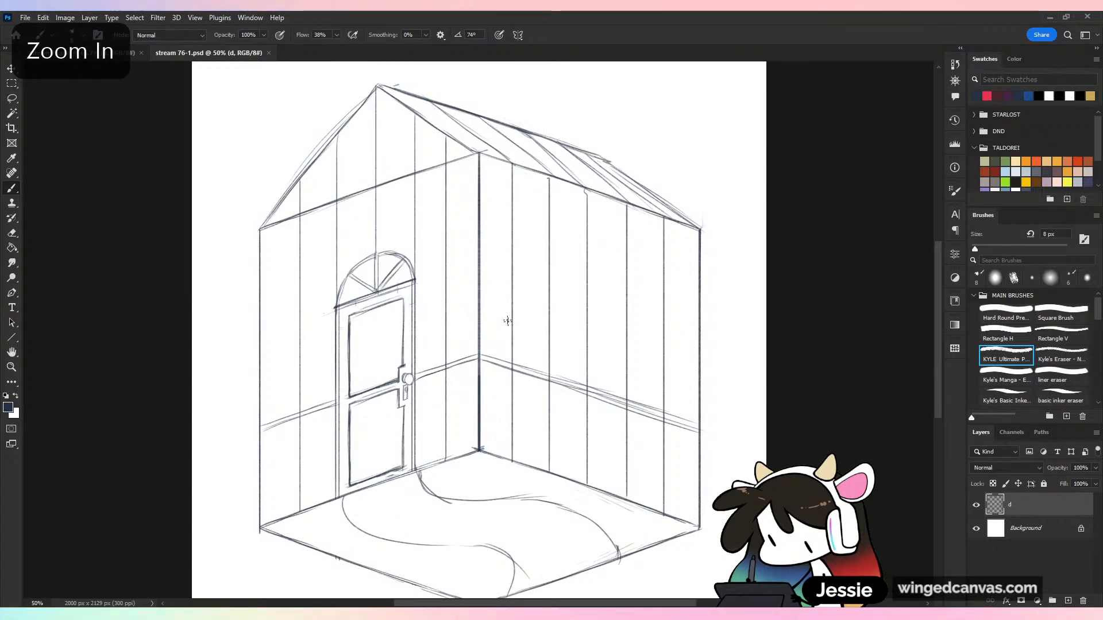
left_click_drag(507, 320, 517, 259)
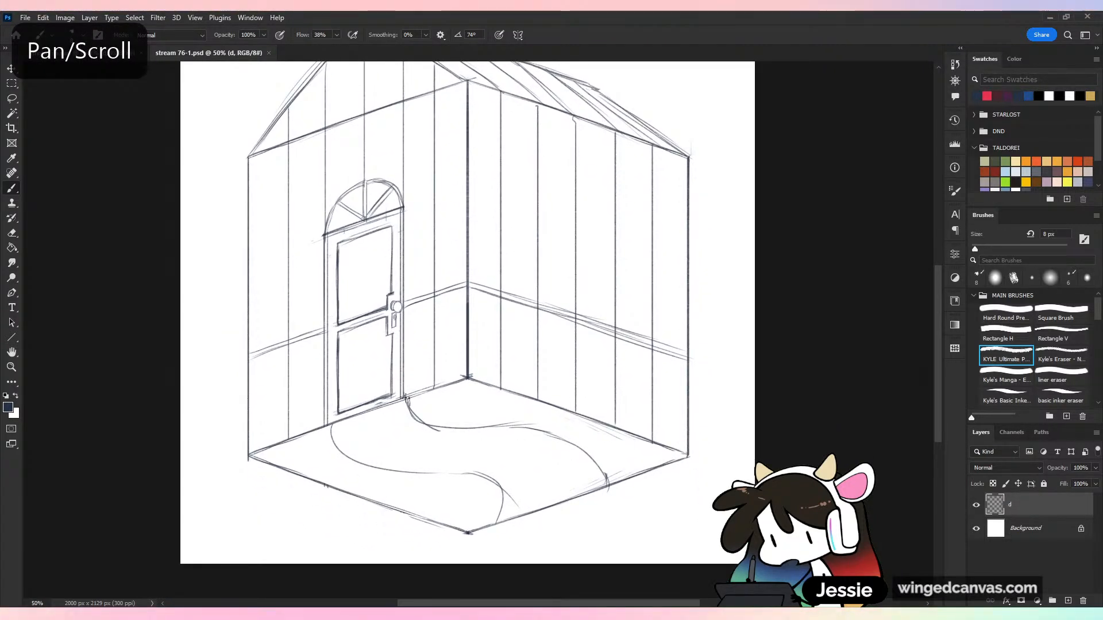
mouse_move(405, 382)
left_mouse_down()
mouse_move(421, 410)
mouse_move(514, 414)
mouse_move(576, 438)
mouse_move(578, 406)
mouse_move(574, 432)
mouse_move(610, 488)
left_mouse_up()
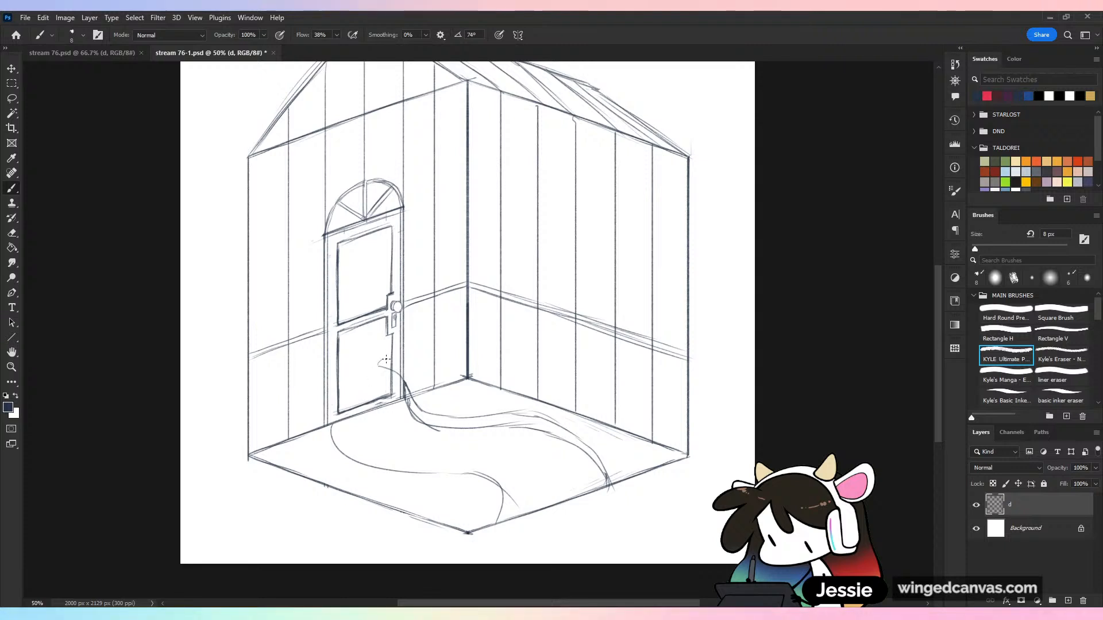
Sketch spiky leaves and loose rounded bushes in the inner corner between the door and the planked blank wall
mouse_move(386, 359)
left_mouse_down()
mouse_move(412, 389)
mouse_move(410, 340)
mouse_move(426, 349)
mouse_move(453, 293)
mouse_move(449, 335)
mouse_move(496, 328)
left_mouse_up()
left_click_drag(462, 370, 472, 376)
mouse_move(478, 360)
left_mouse_down()
mouse_move(519, 348)
mouse_move(530, 368)
left_mouse_up()
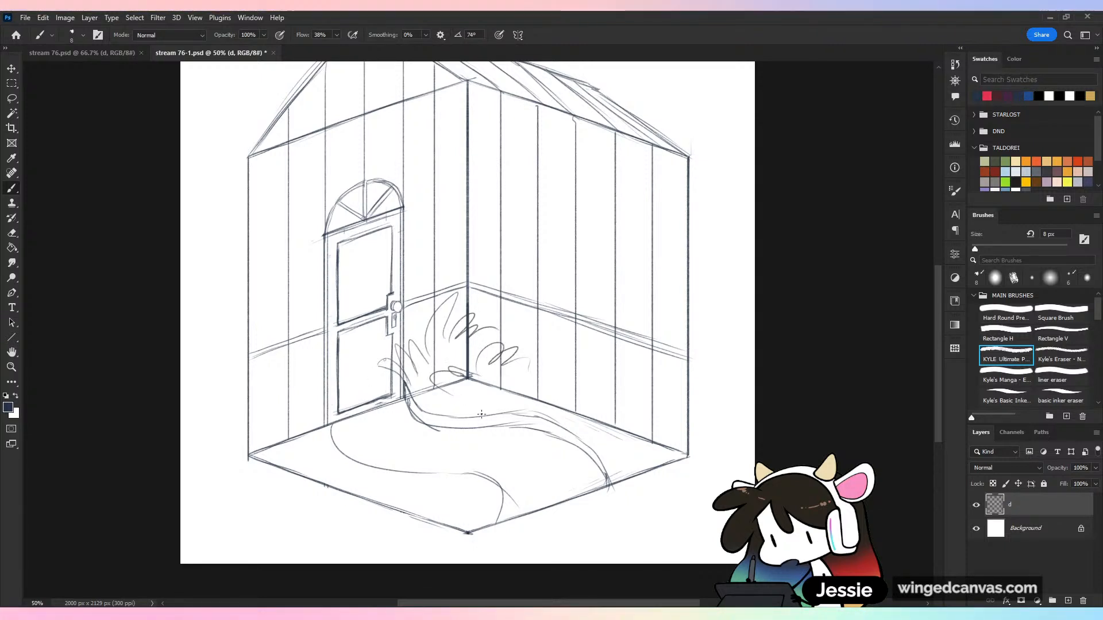
left_click_drag(470, 415, 499, 405)
mouse_move(518, 402)
left_mouse_down()
mouse_move(529, 376)
mouse_move(538, 399)
left_mouse_up()
key("ctrl+minus")
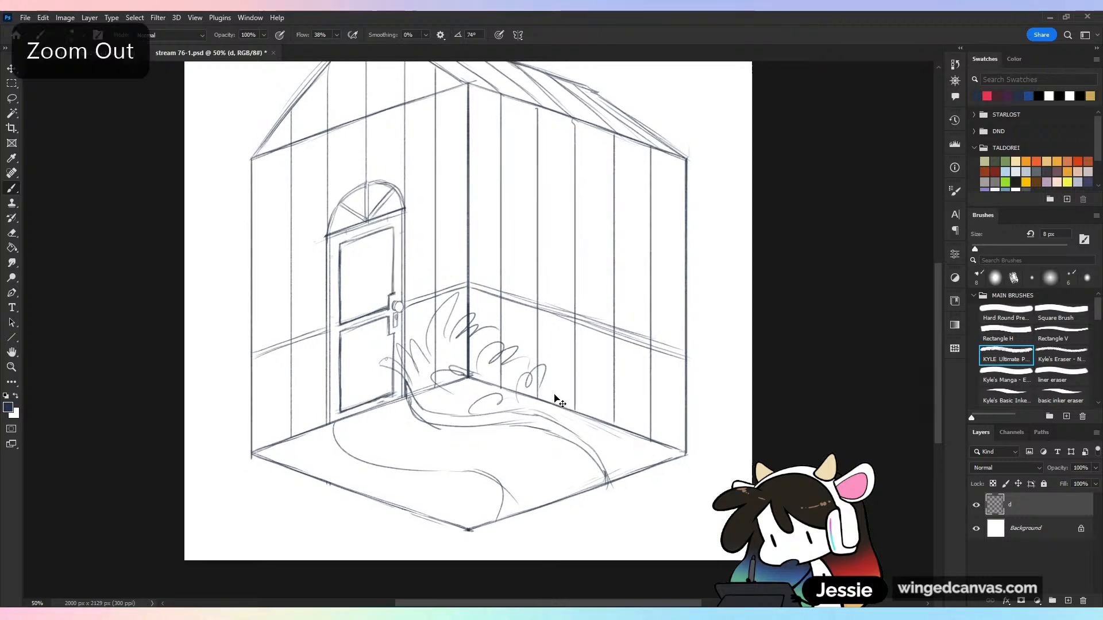
Erase the wall, plank, rail and floor lines that run through the corner bushes
key("ctrl+plus")
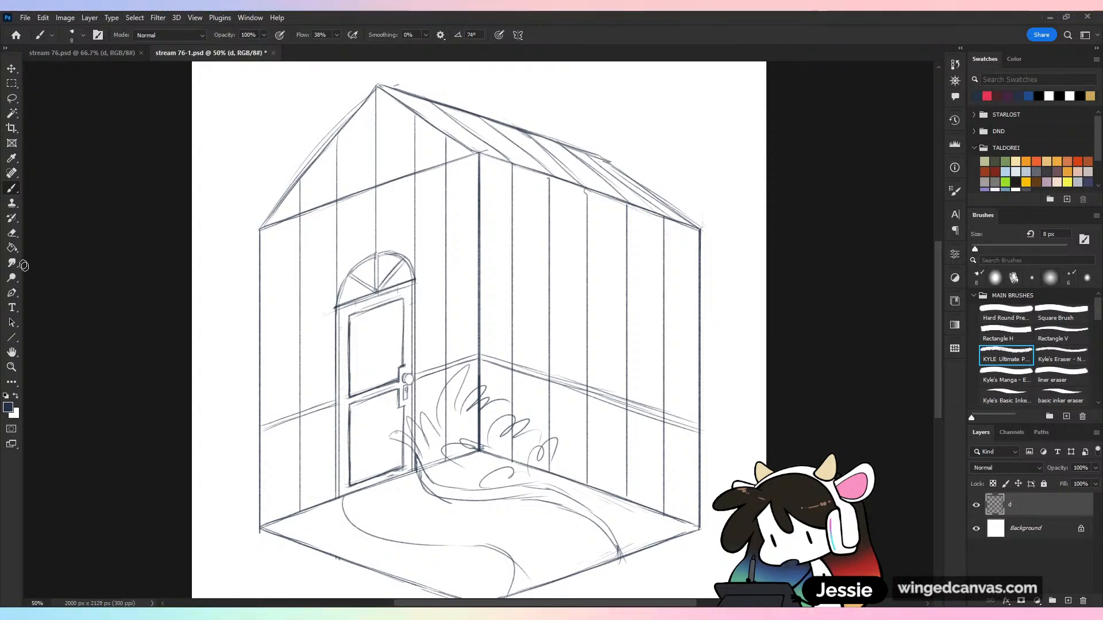
key("e")
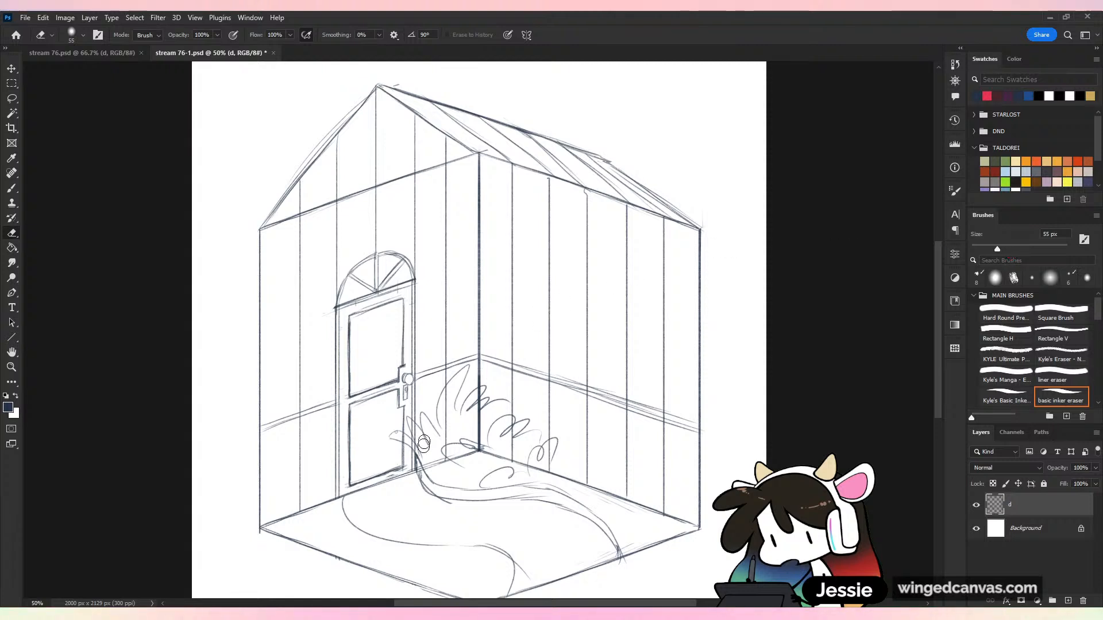
mouse_move(424, 443)
left_mouse_down()
mouse_move(435, 464)
mouse_move(413, 437)
mouse_move(454, 466)
mouse_move(448, 409)
mouse_move(468, 448)
mouse_move(481, 400)
mouse_move(476, 457)
mouse_move(506, 442)
mouse_move(555, 452)
mouse_move(586, 495)
left_mouse_up()
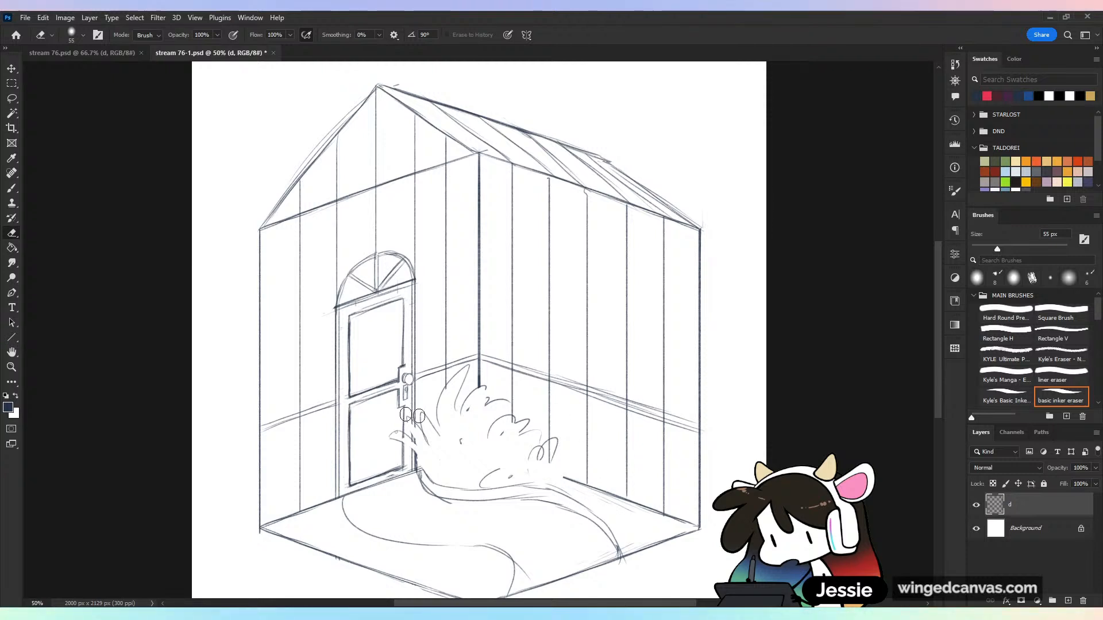
Add leaf clusters and a low shrub along the path to the corner bushes, and save the drawing
key("b")
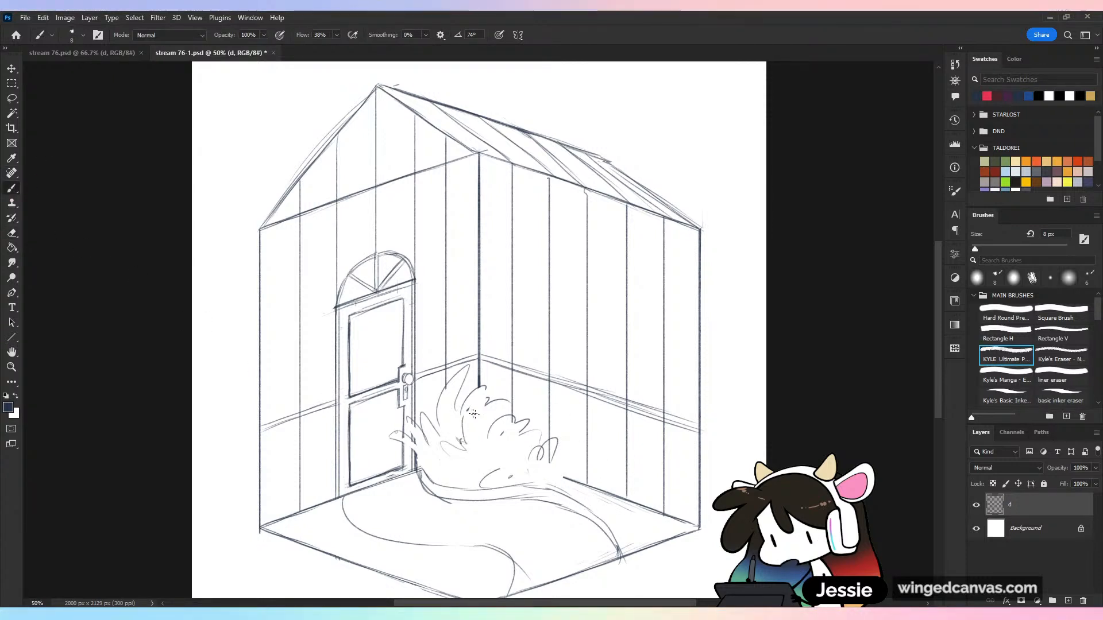
mouse_move(474, 413)
left_mouse_down()
mouse_move(487, 431)
mouse_move(515, 411)
mouse_move(550, 422)
left_mouse_up()
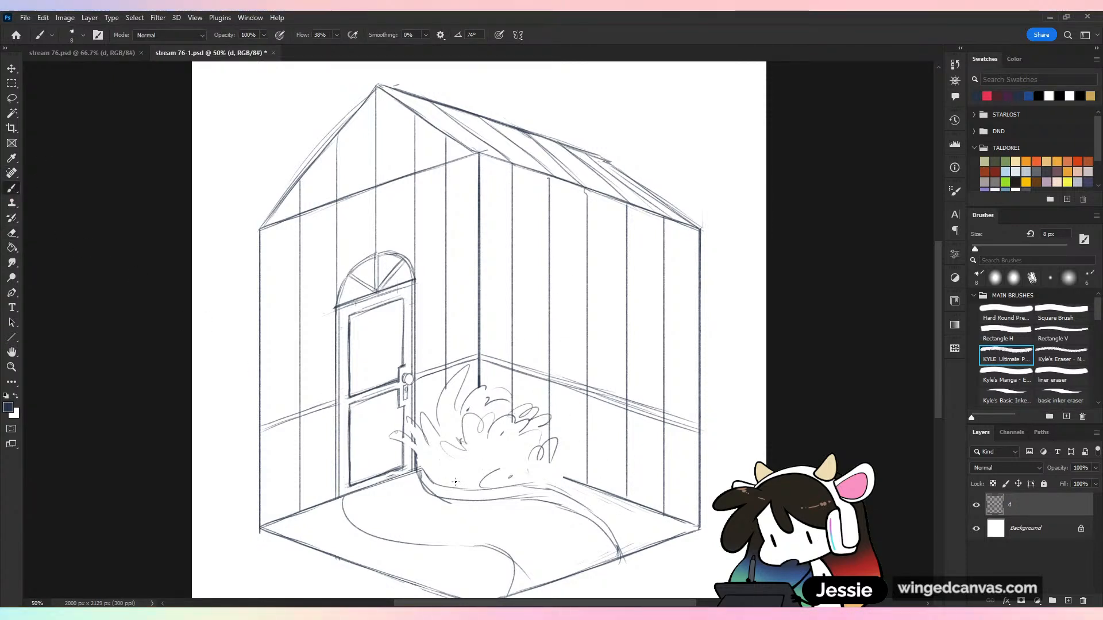
mouse_move(456, 482)
left_mouse_down()
mouse_move(516, 455)
mouse_move(474, 488)
mouse_move(495, 492)
mouse_move(530, 464)
mouse_move(564, 470)
mouse_move(581, 454)
left_mouse_up()
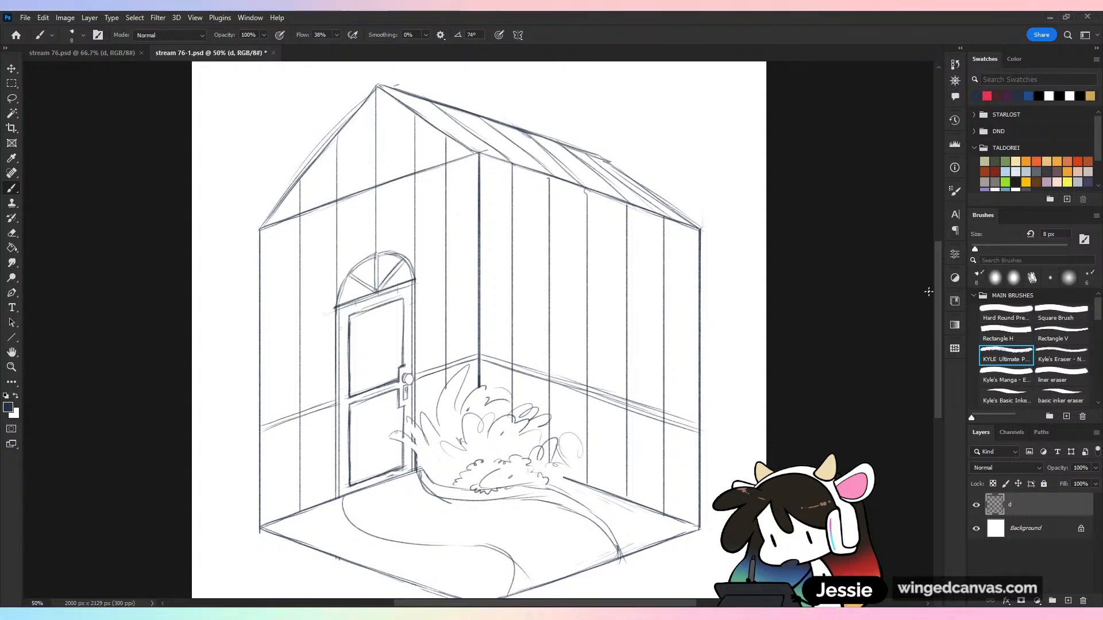
scroll(928, 292, "down", 2)
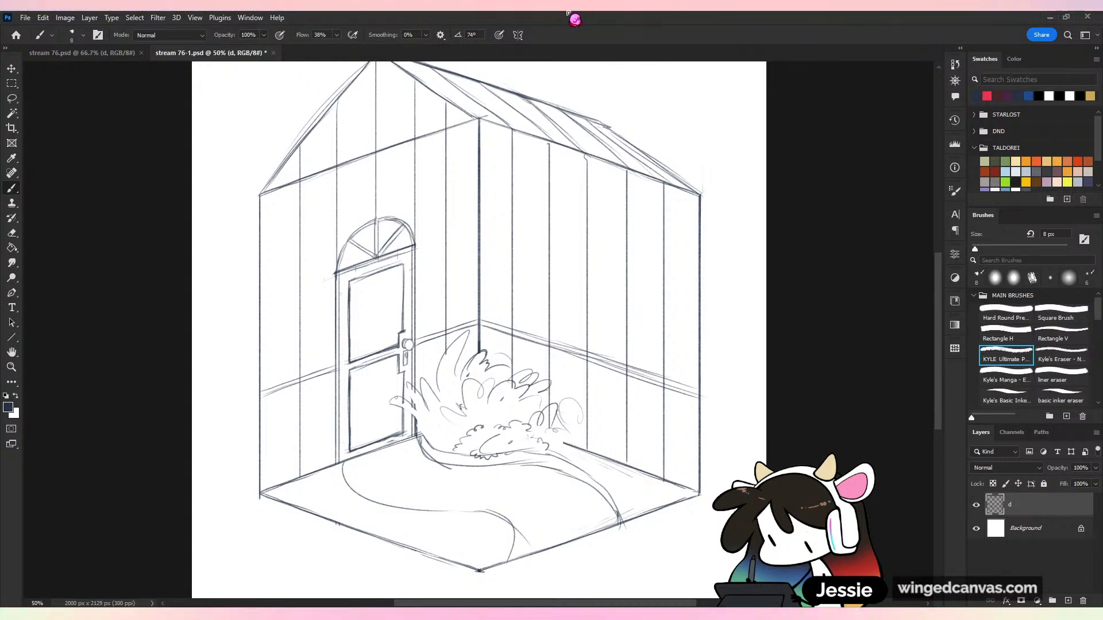
key("ctrl+s")
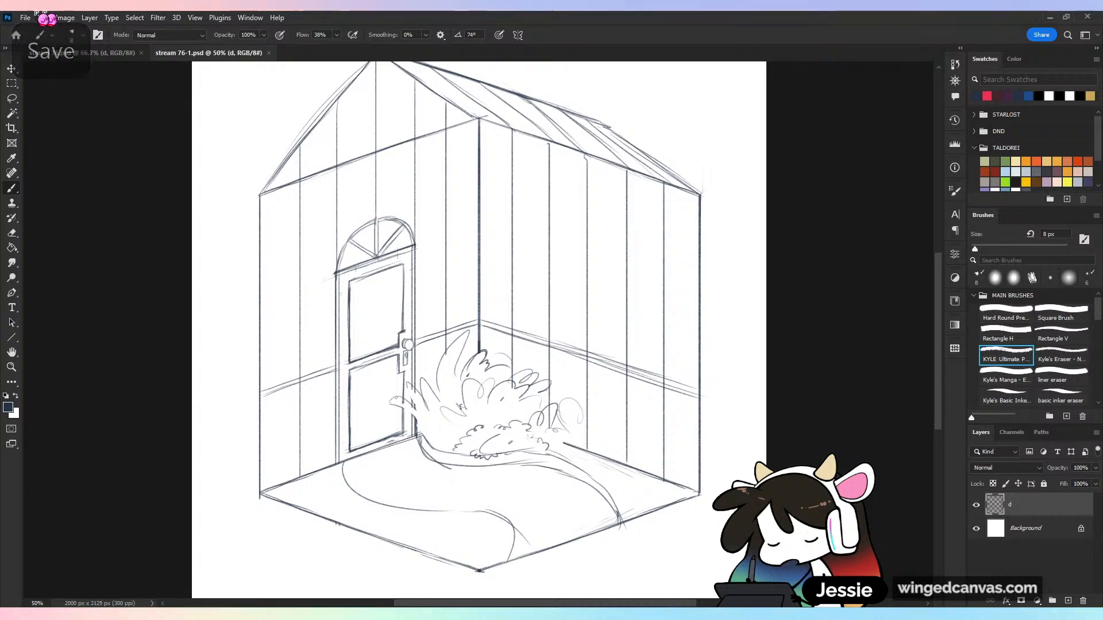
Open the recent file 4.psd, examine its tilted overhead room layout, and close it without saving
key("ctrl+w")
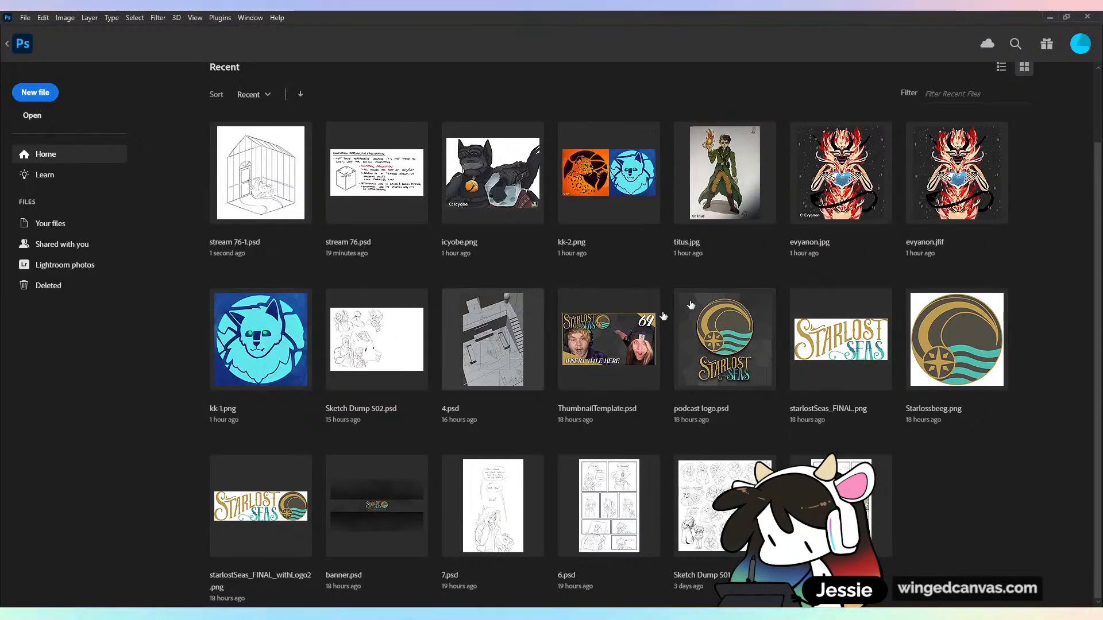
left_click(514, 356)
key("ctrl+plus")
key("ctrl+minus")
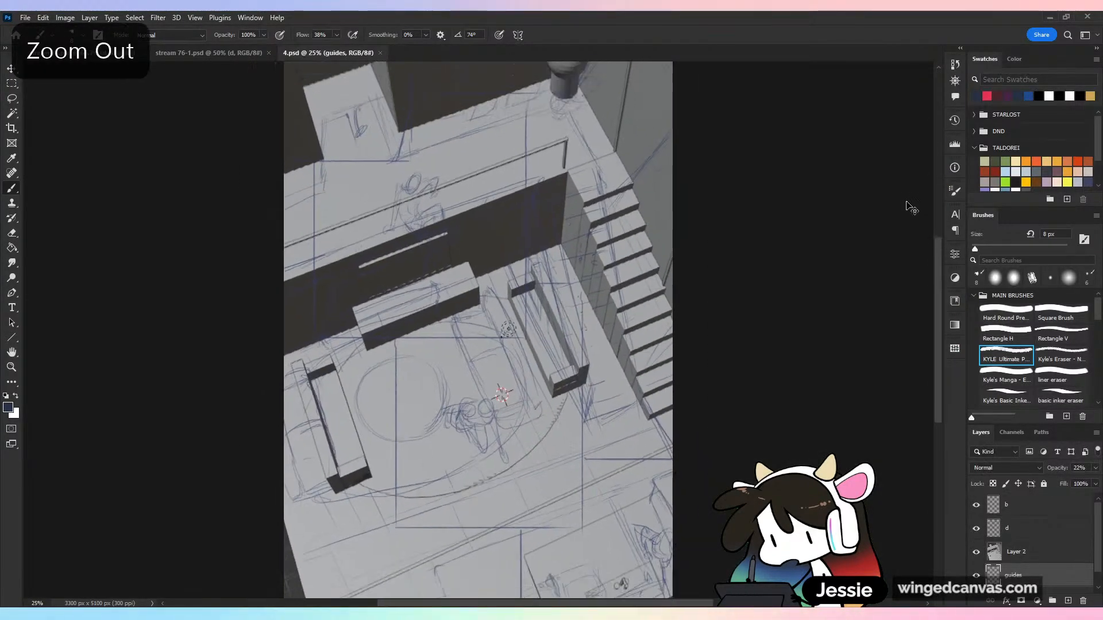
left_click_drag(603, 107, 593, 183)
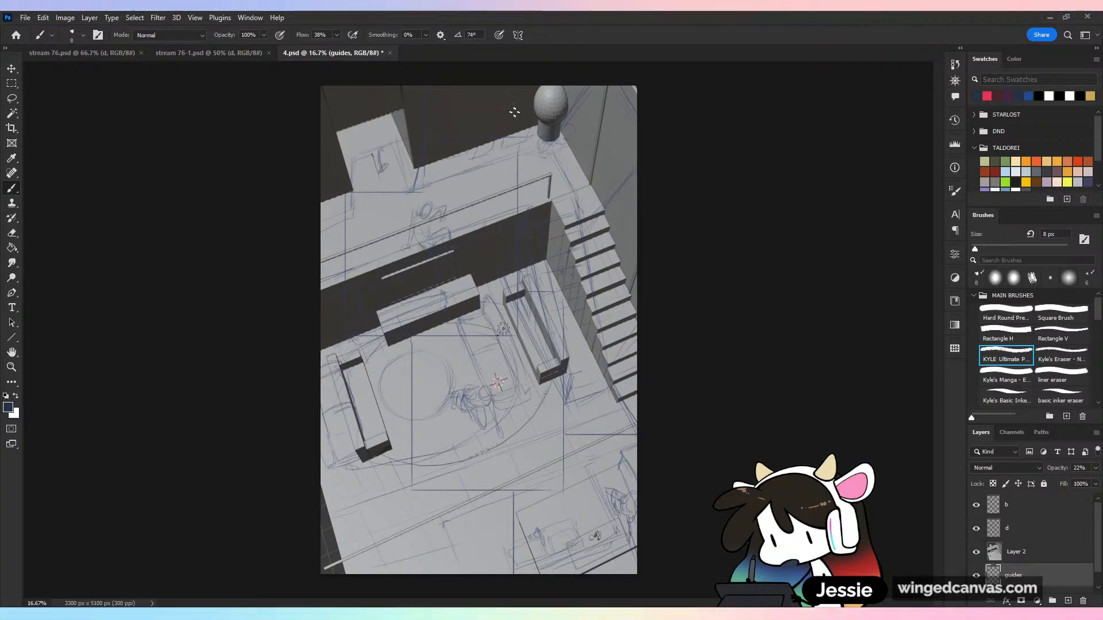
left_click(390, 53)
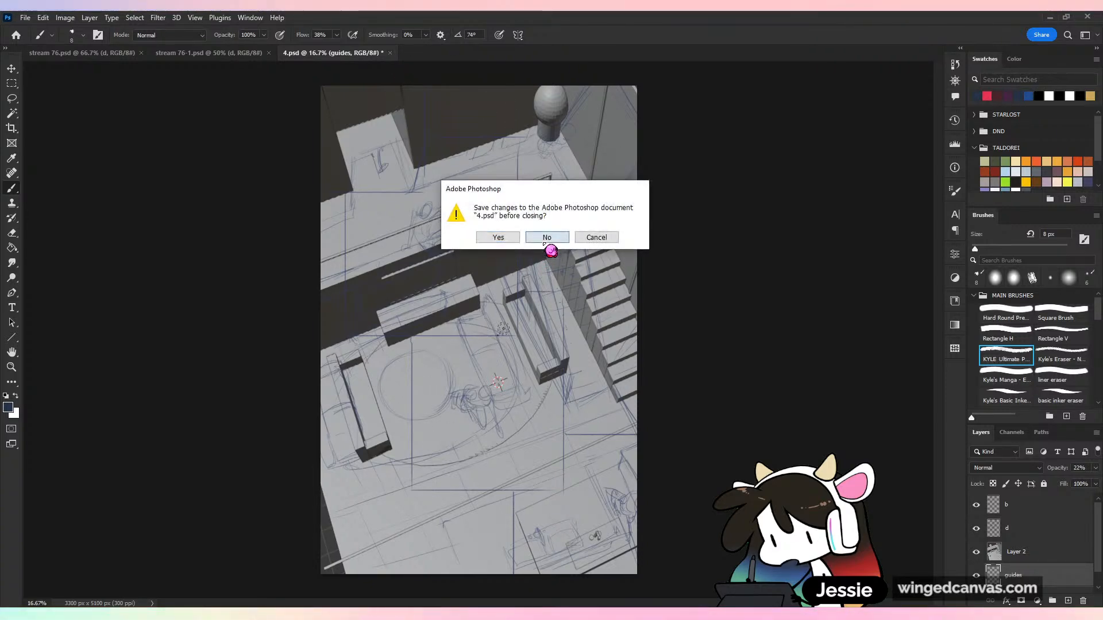
left_click(546, 239)
Open the finished kitchen illustration JPG and view the whole picture
left_click(25, 17)
left_click(25, 18)
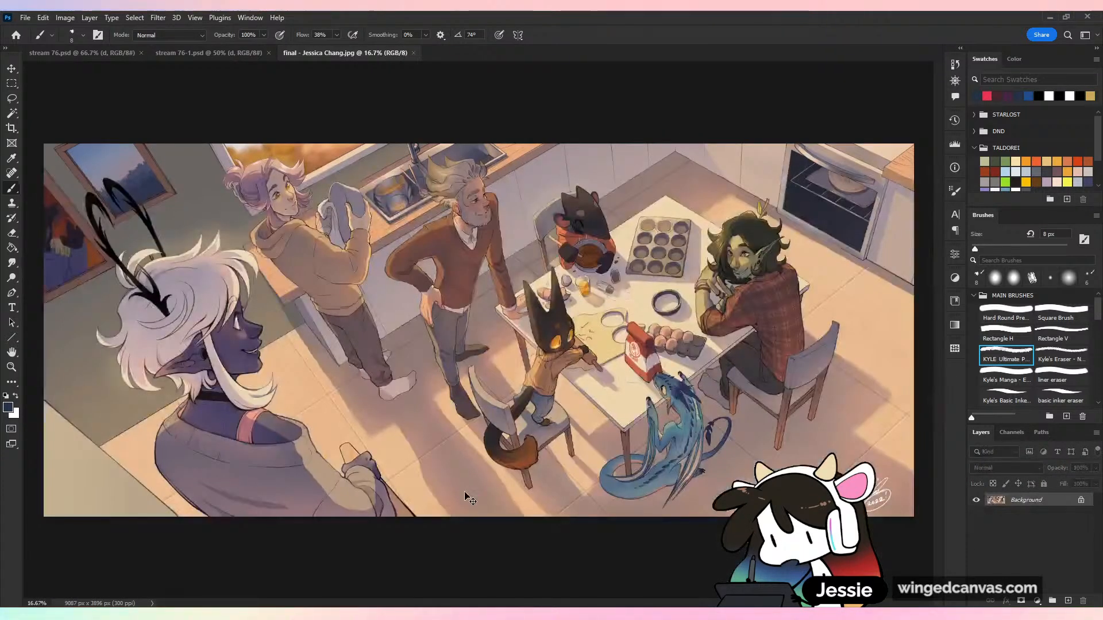
key("ctrl+plus")
key("ctrl+minus")
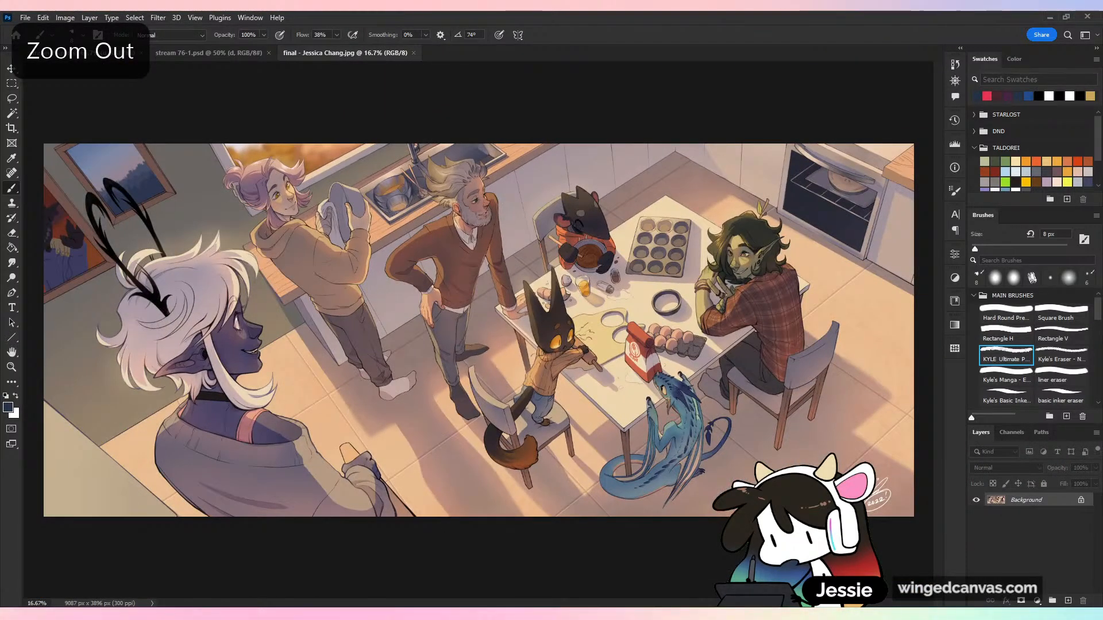
Undo the thin test line on the illustration and set up a red Hard Round brush at 32 px
left_click_drag(360, 318, 431, 568)
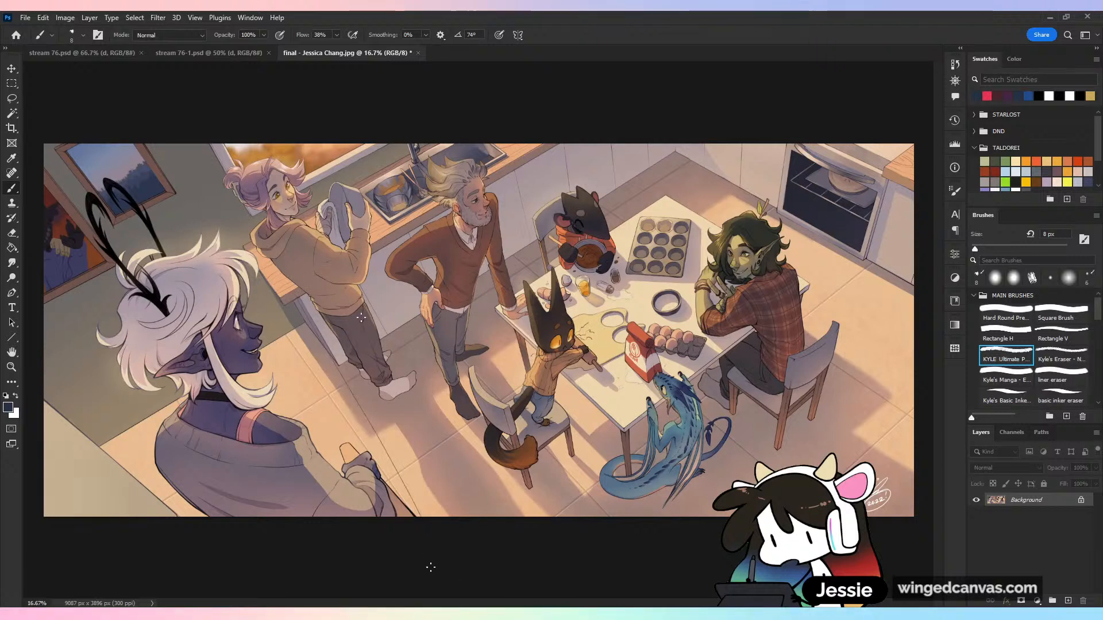
left_click(986, 95)
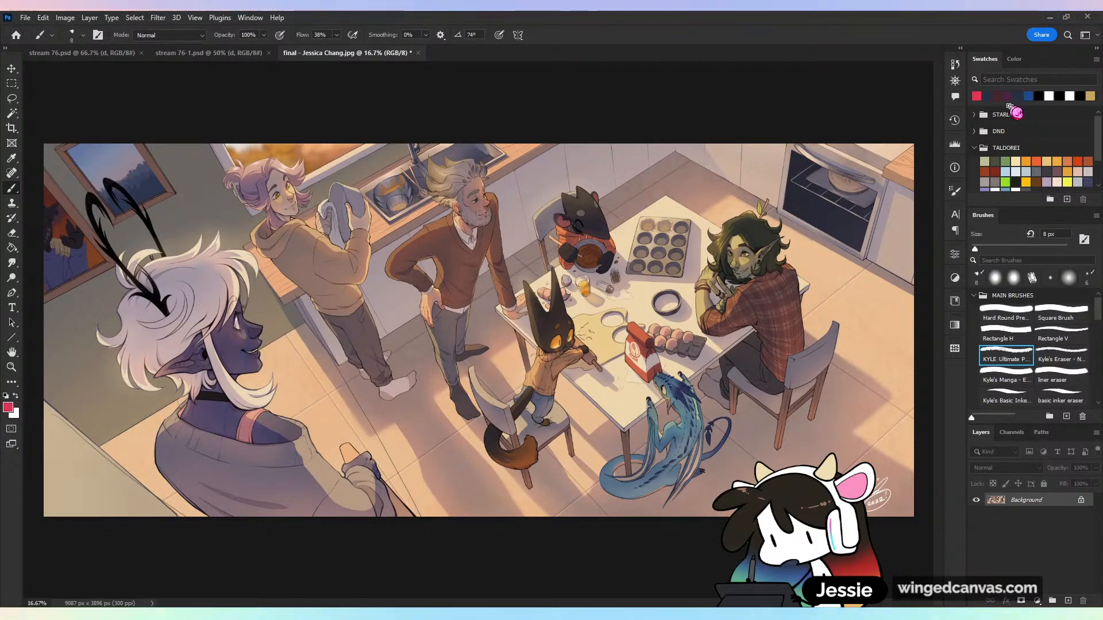
left_click(1006, 313)
key("ctrl+z")
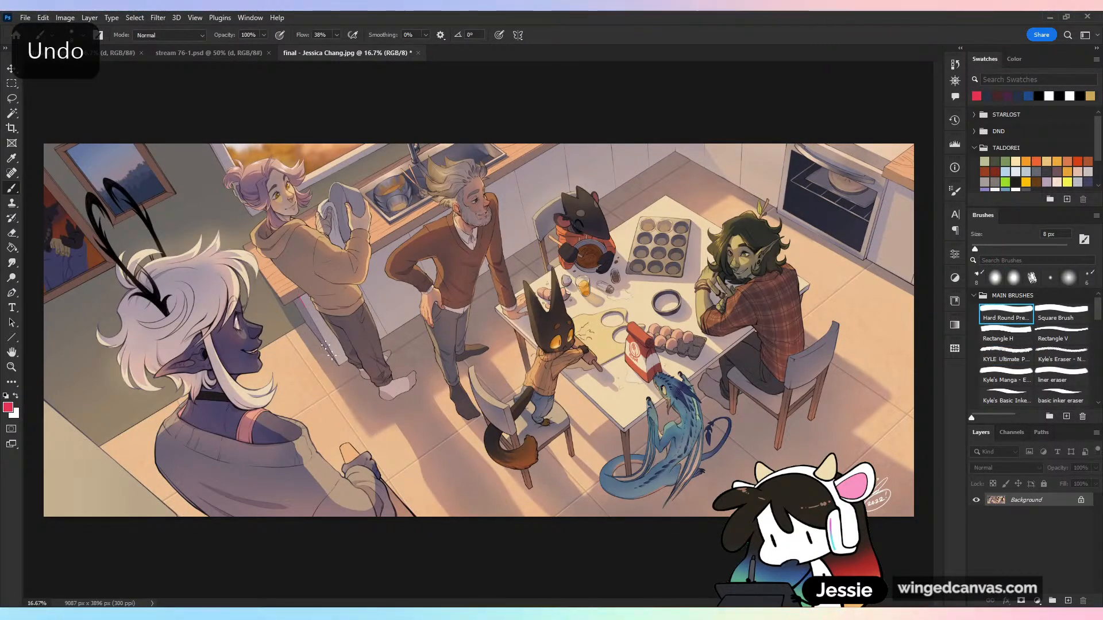
left_click_drag(975, 249, 988, 248)
mouse_move(298, 296)
left_mouse_down()
mouse_move(433, 518)
mouse_move(404, 521)
left_mouse_up()
left_click_drag(44, 409, 197, 517)
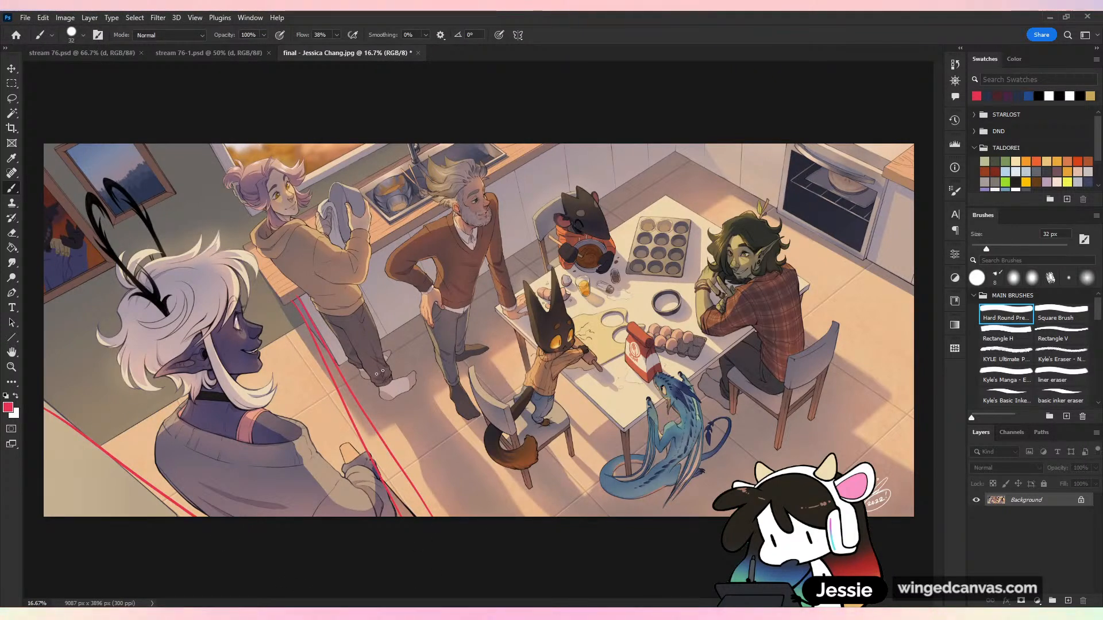
key("ctrl+z")
key("ctrl+z")
key("ctrl+z")
Draw straight red guides extending the counter's end edge and the foreground wall edge down to the illustration's lower border
left_click_drag(301, 295, 435, 543)
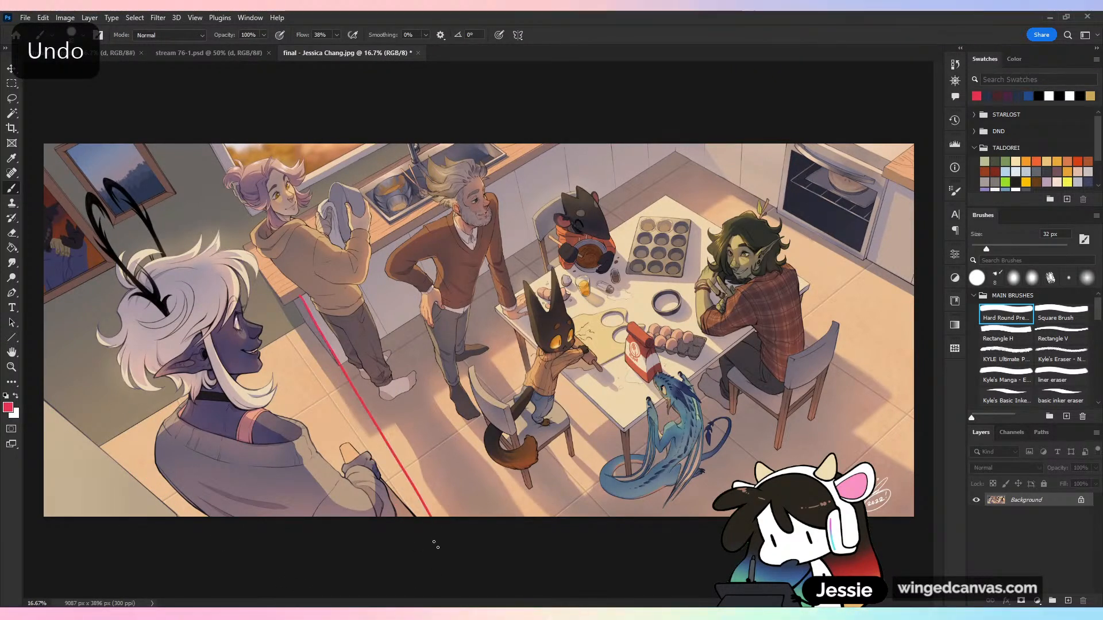
left_click_drag(46, 406, 182, 516)
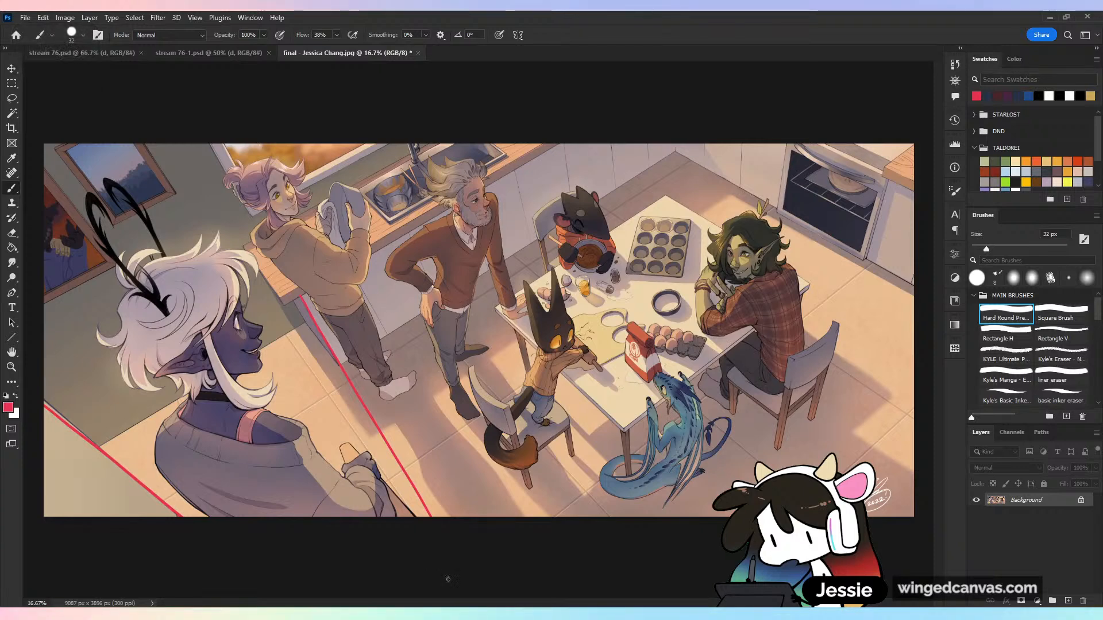
key("ctrl+minus")
key("ctrl+minus")
key("ctrl+minus")
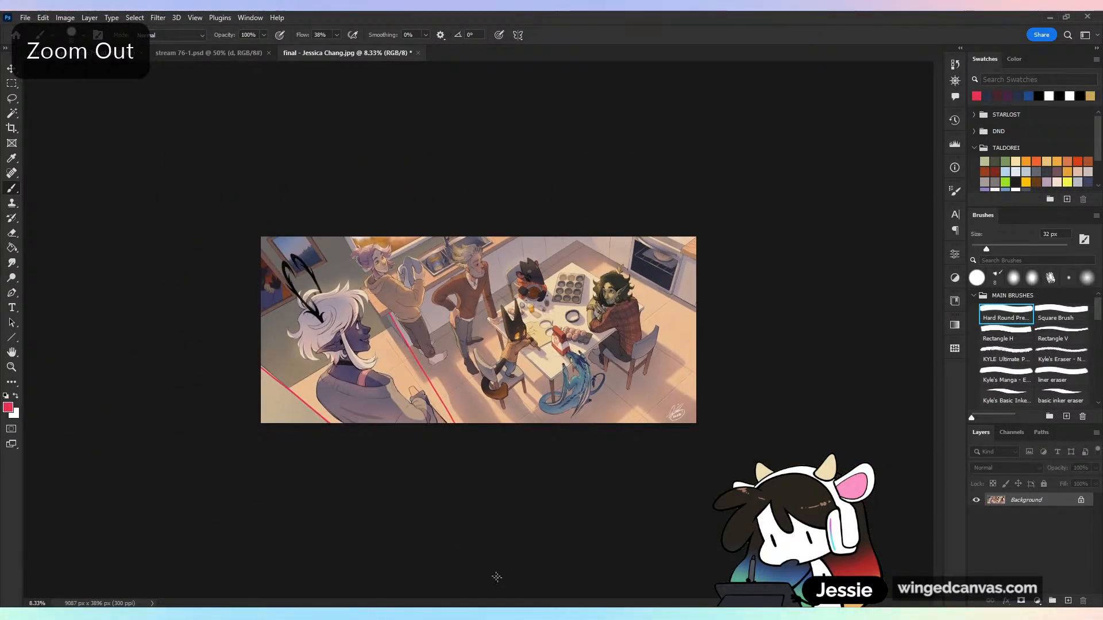
Try near-vertical red guides over the table, the seated figure and the oven side, and undo all the guides
left_click_drag(576, 227, 603, 431)
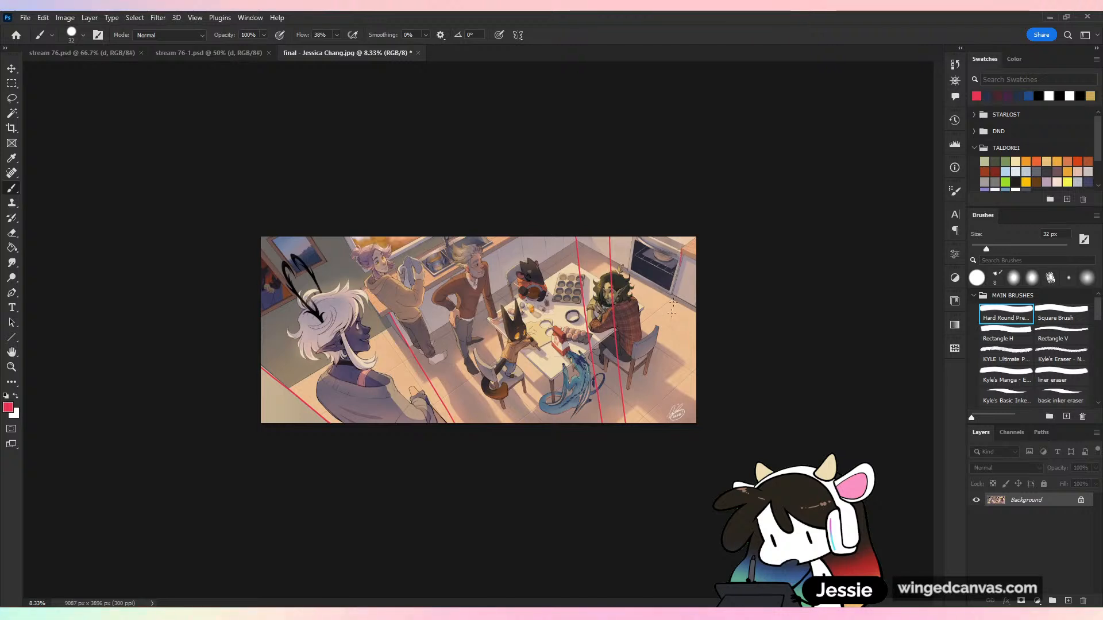
left_click_drag(686, 227, 655, 433)
key("ctrl+plus")
key("ctrl+z")
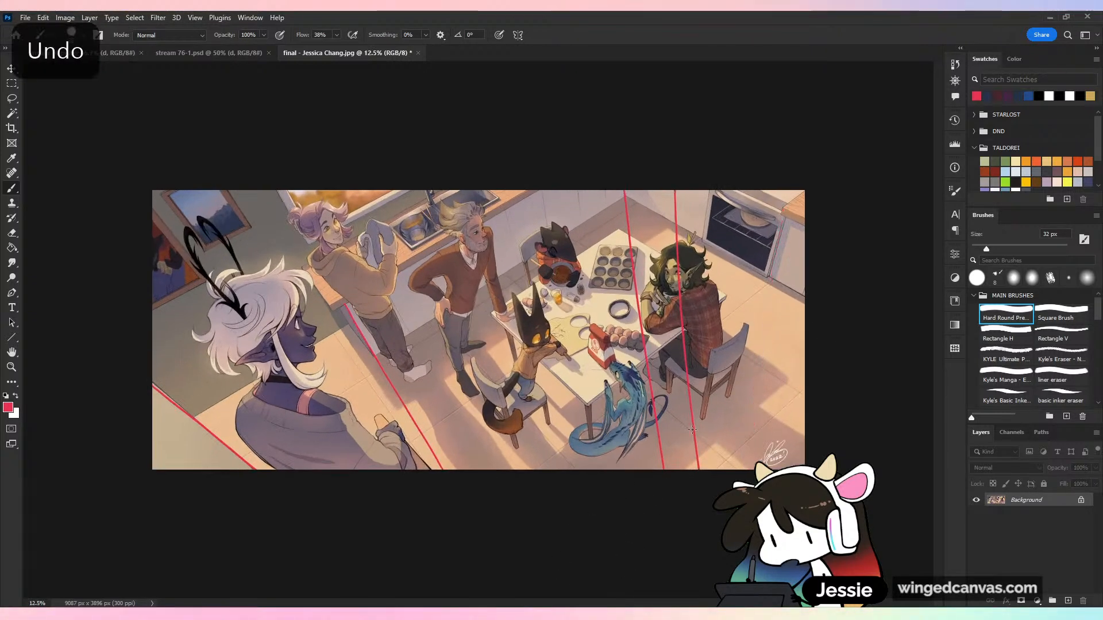
key("ctrl+z")
key("ctrl+z")
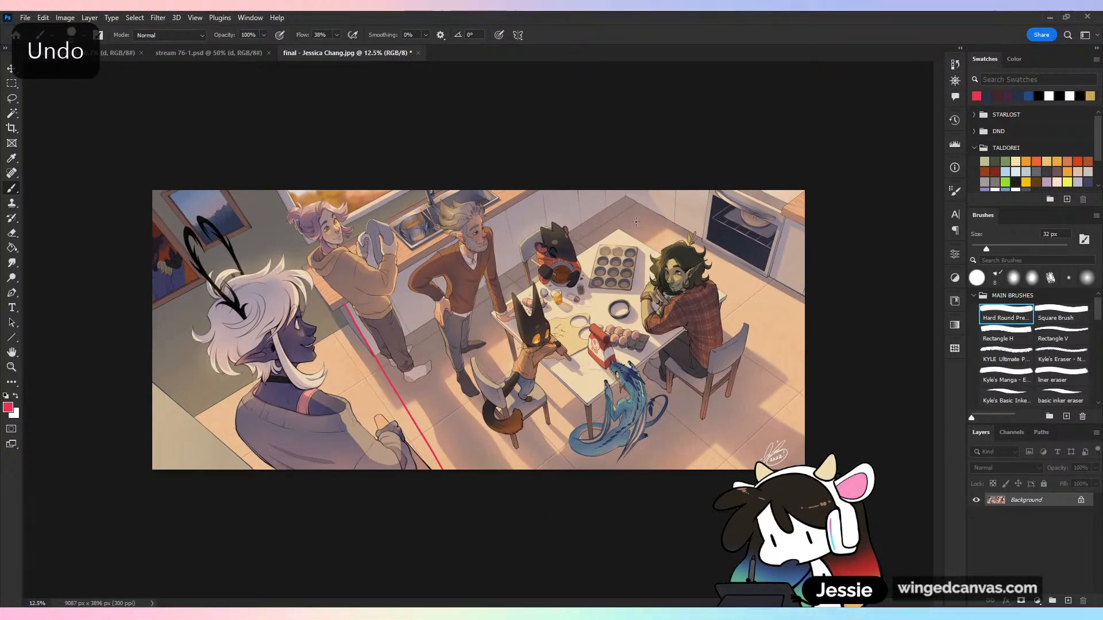
key("ctrl+z")
Draw four red diagonal guides along the counter, the floor beside it, the table and the chair
left_click_drag(631, 221, 436, 366)
left_click_drag(545, 191, 281, 352)
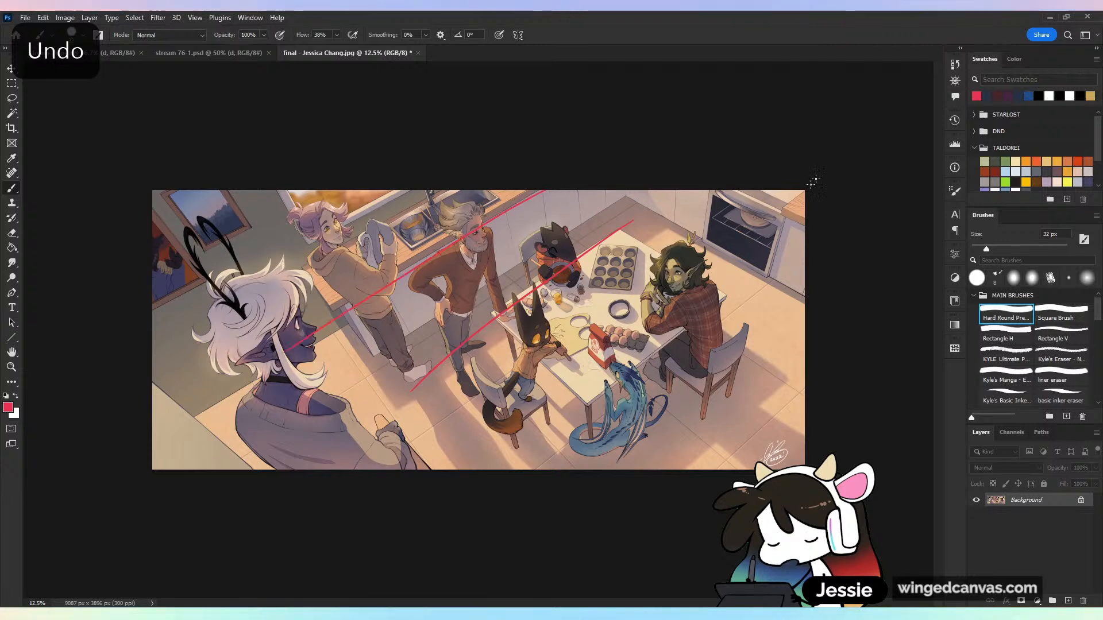
left_click_drag(732, 293, 503, 468)
left_click_drag(744, 362, 623, 468)
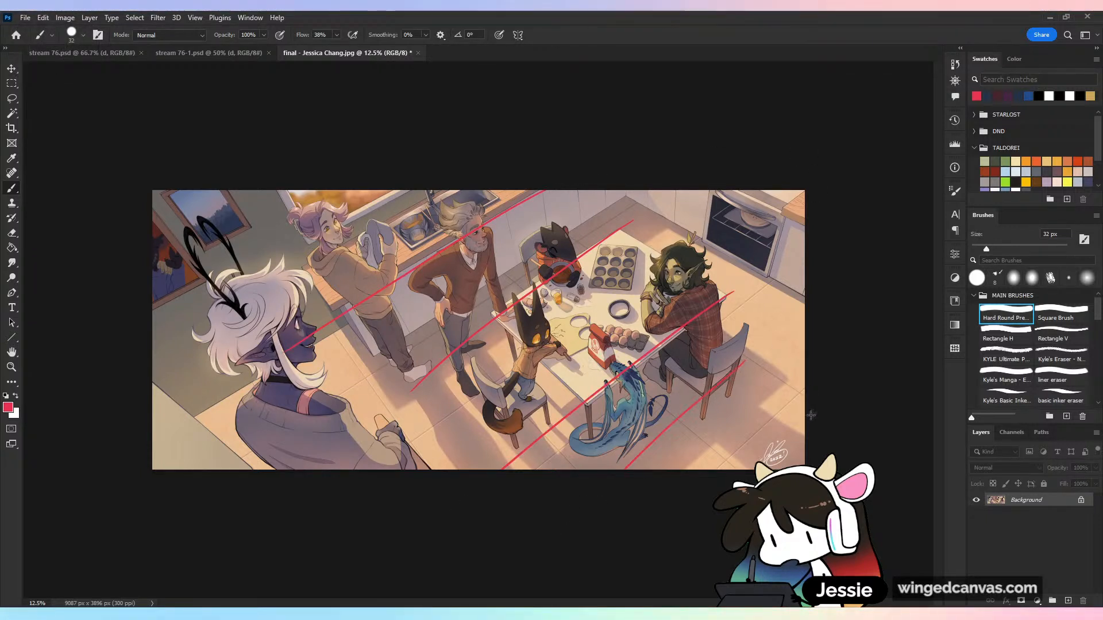
Draw one more red diagonal guide across the floor corner near the signature and undo all the diagonal guides
left_click_drag(804, 387, 709, 468)
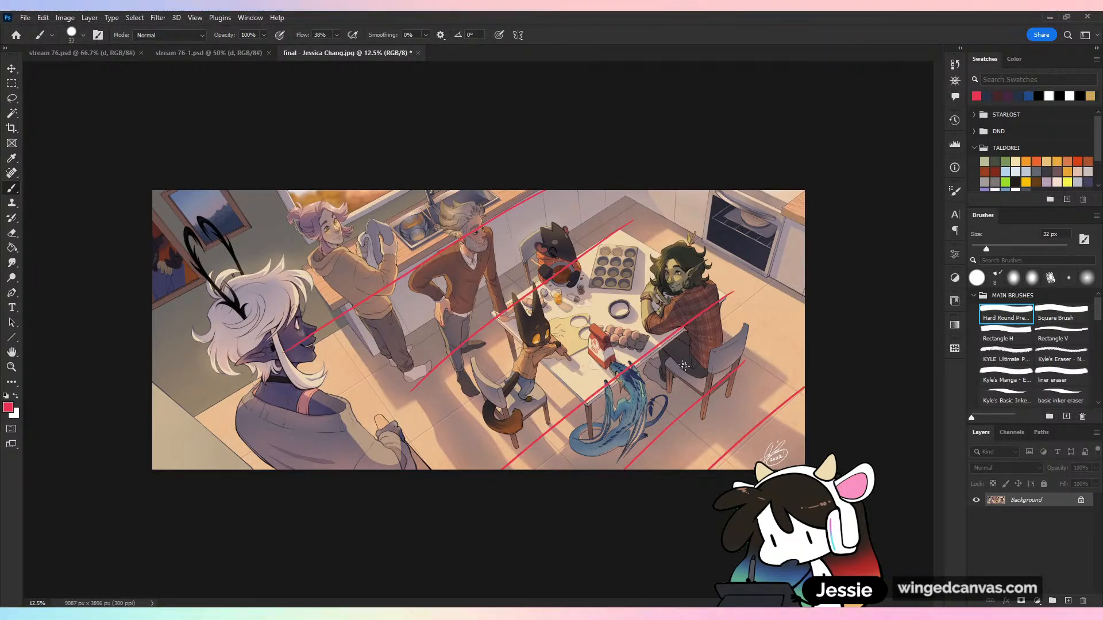
key("ctrl+z")
key("ctrl+z")
key("ctrl+z")
key("ctrl+z")
key("ctrl+z")
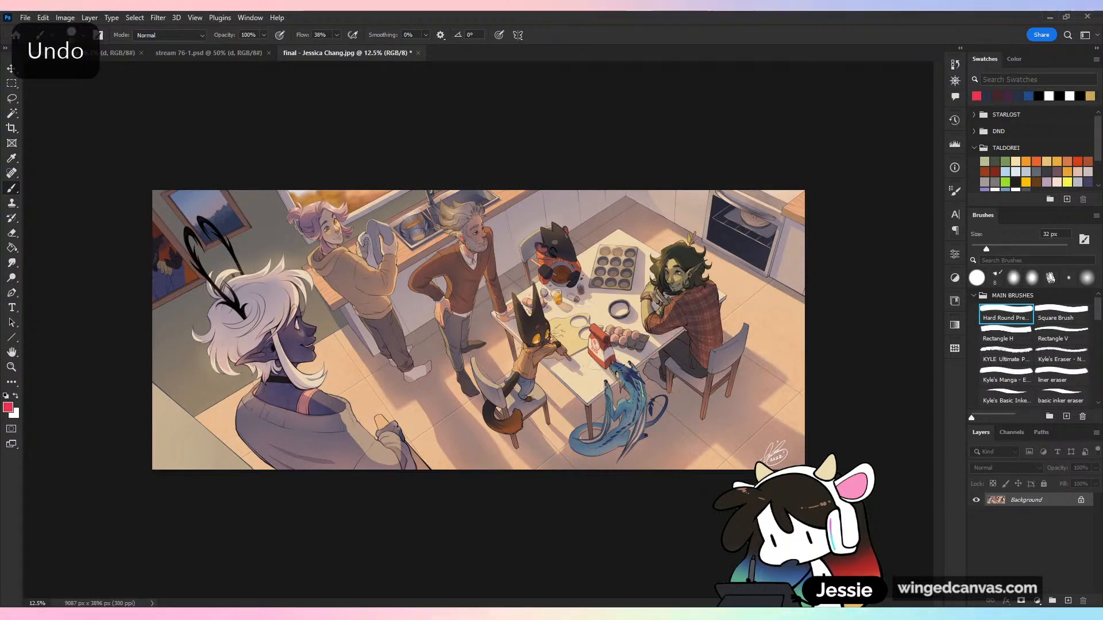
Try red guides down the table legs, the chair legs and the counter's side, and undo all of them
left_click_drag(507, 320, 537, 434)
left_click_drag(587, 387, 592, 469)
left_click_drag(706, 368, 698, 468)
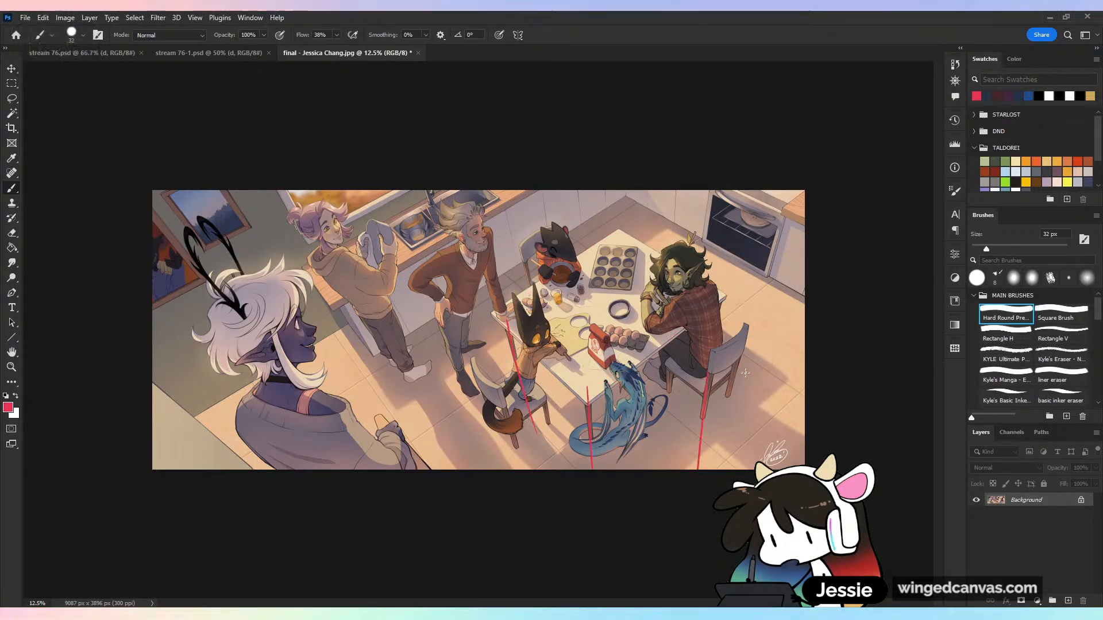
left_click_drag(735, 379, 718, 468)
left_click_drag(344, 305, 454, 470)
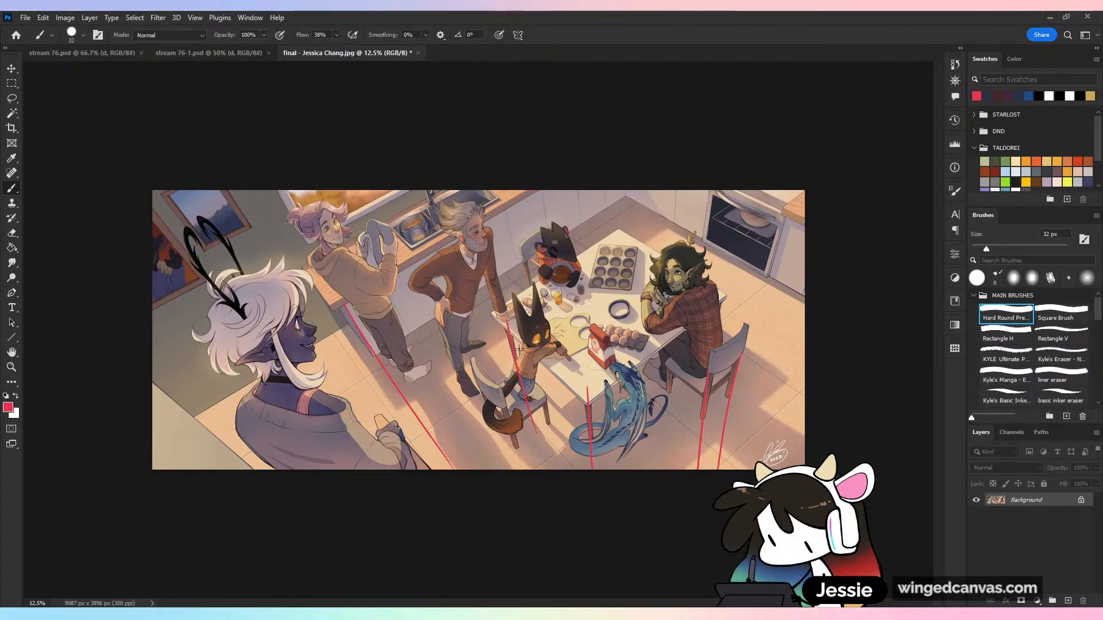
left_click_drag(519, 348, 603, 414)
key("ctrl+z")
key("ctrl+z")
key("ctrl+z")
key("ctrl+z")
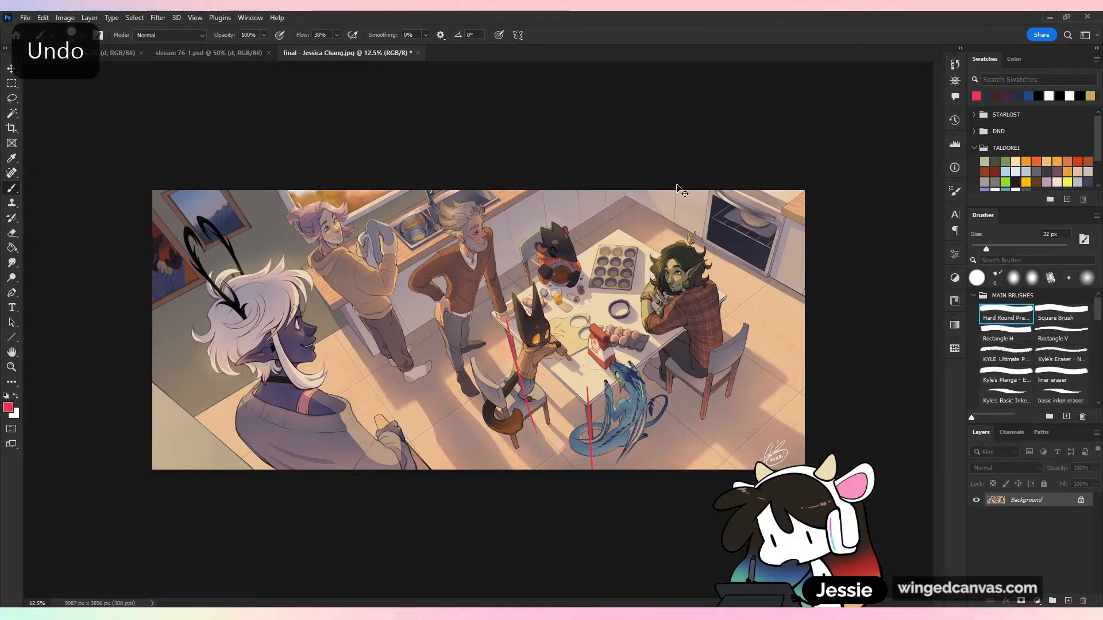
key("ctrl+z")
key("ctrl+z")
Draw red guides for the opposite direction along both long table edges, the oven's top edge and the counter's end, redrawing the counter guide once
left_click_drag(488, 312, 662, 457)
left_click_drag(620, 232, 804, 344)
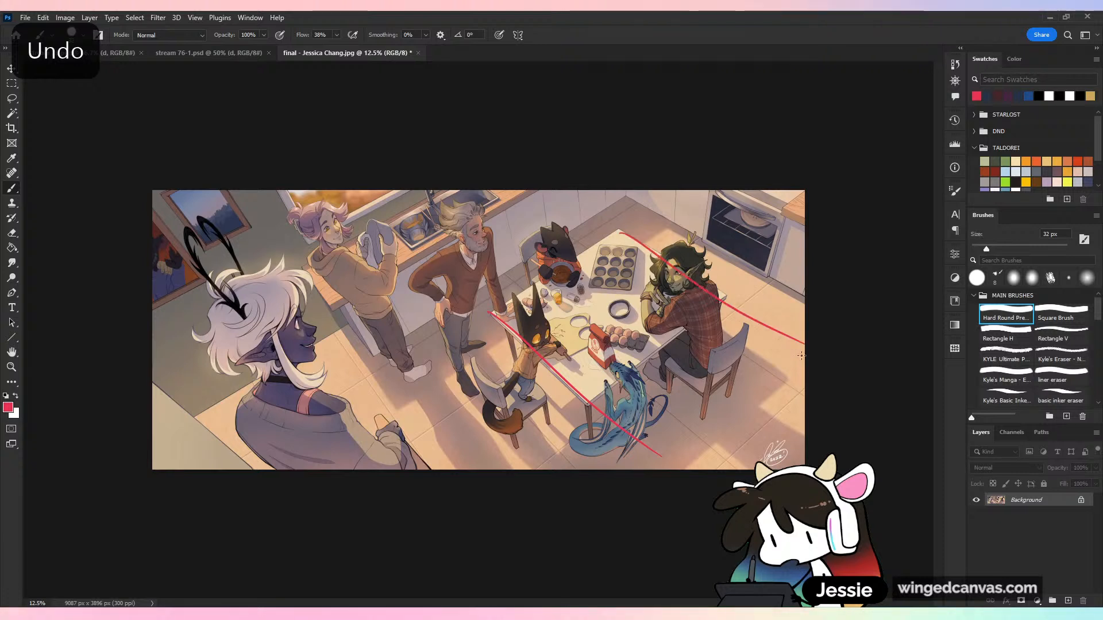
left_click_drag(707, 190, 816, 228)
left_click_drag(307, 267, 457, 470)
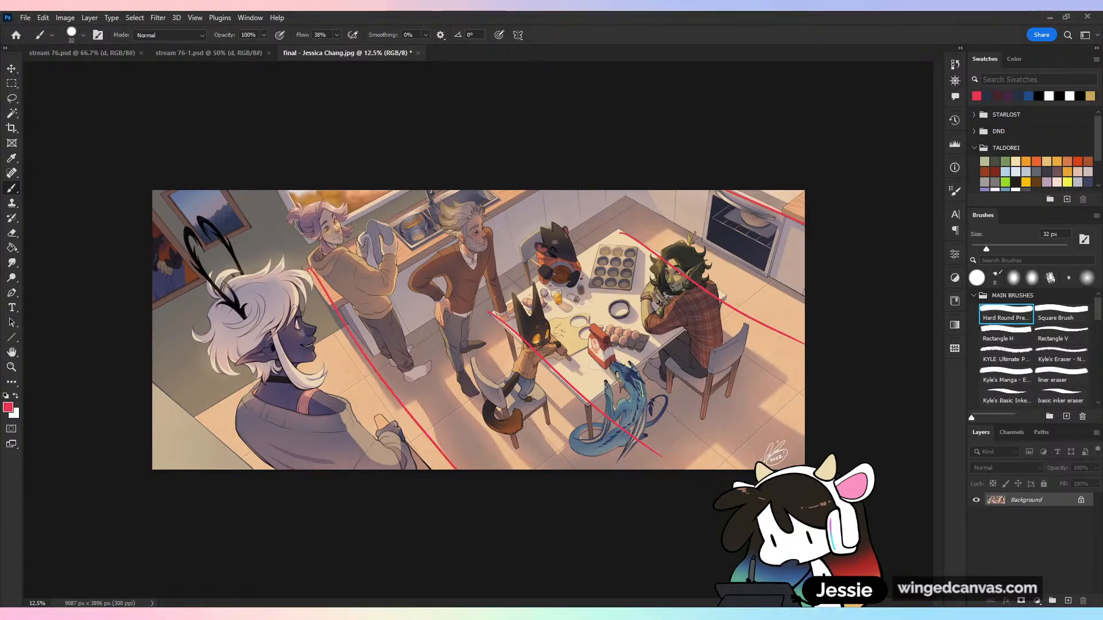
key("ctrl+z")
left_click_drag(300, 265, 462, 470)
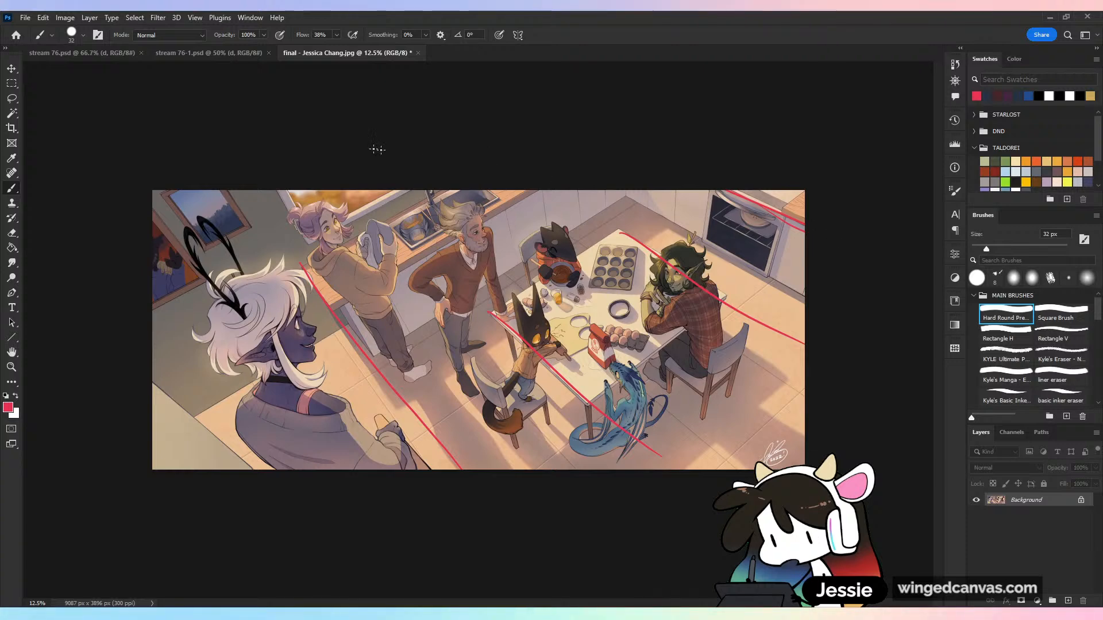
key("ctrl+minus")
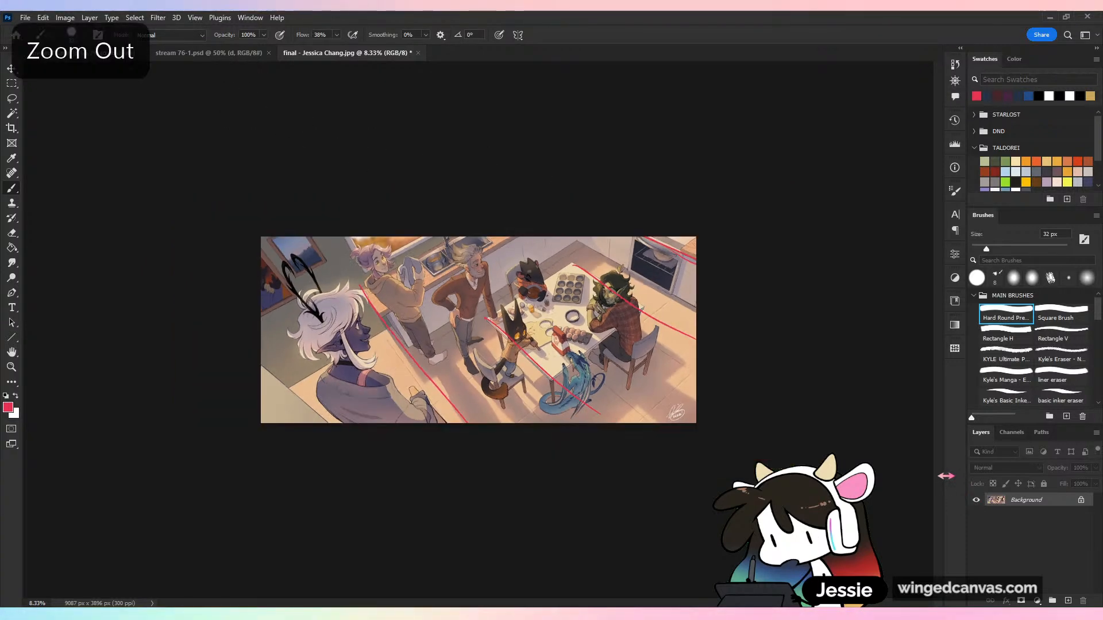
key("ctrl+plus")
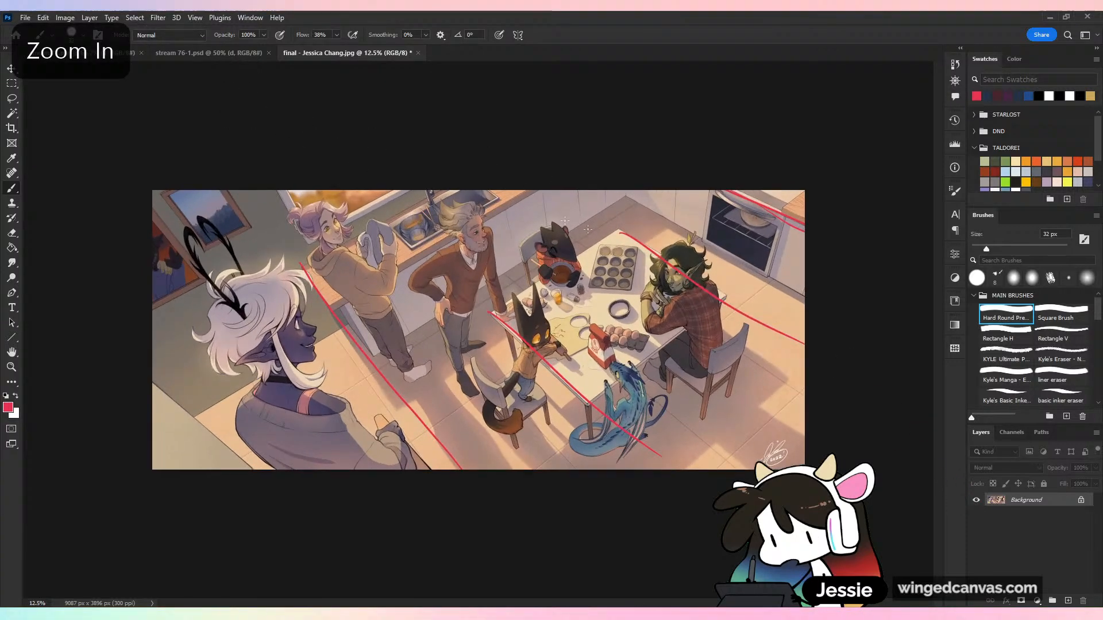
Close the kitchen illustration without saving and set up the KYLE Ultimate pencil brush in dark blue for the room sketch
left_click(417, 54)
left_click(549, 241)
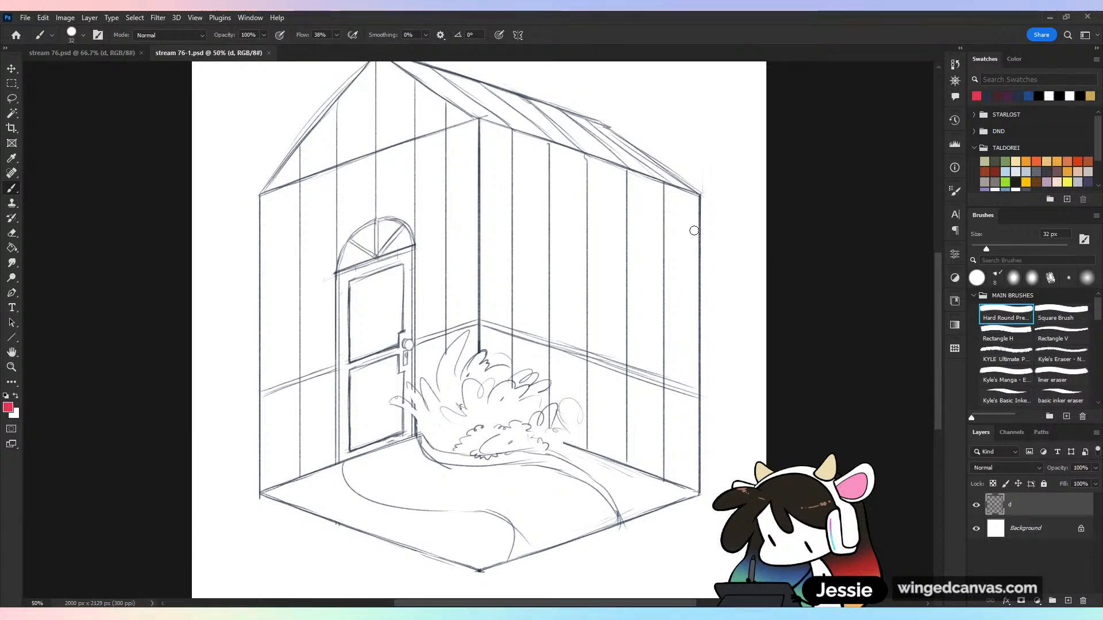
left_click(1005, 354)
left_click(987, 96)
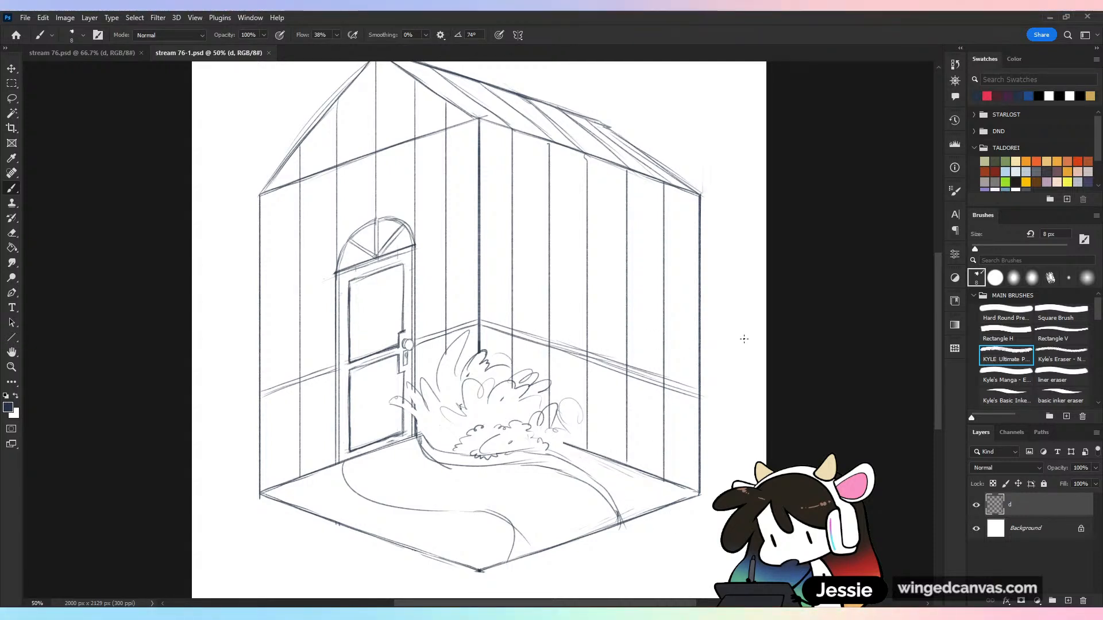
Sketch low shrubs and tall arching leaves along the base of the right-hand wall, reaching past its outer edge
mouse_move(568, 431)
left_mouse_down()
mouse_move(600, 425)
mouse_move(614, 401)
mouse_move(645, 426)
left_mouse_up()
mouse_move(640, 424)
left_mouse_down()
mouse_move(613, 429)
mouse_move(635, 436)
left_mouse_up()
mouse_move(653, 444)
left_mouse_down()
mouse_move(694, 429)
mouse_move(703, 446)
mouse_move(729, 445)
mouse_move(721, 480)
left_mouse_up()
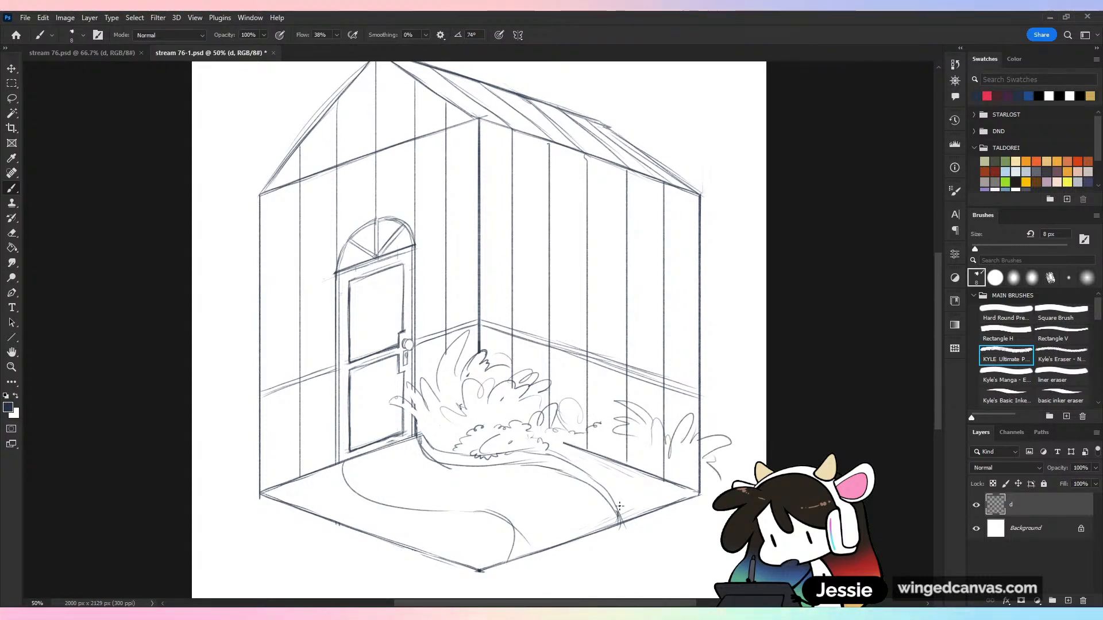
mouse_move(642, 541)
left_mouse_down()
mouse_move(651, 514)
mouse_move(687, 485)
left_mouse_up()
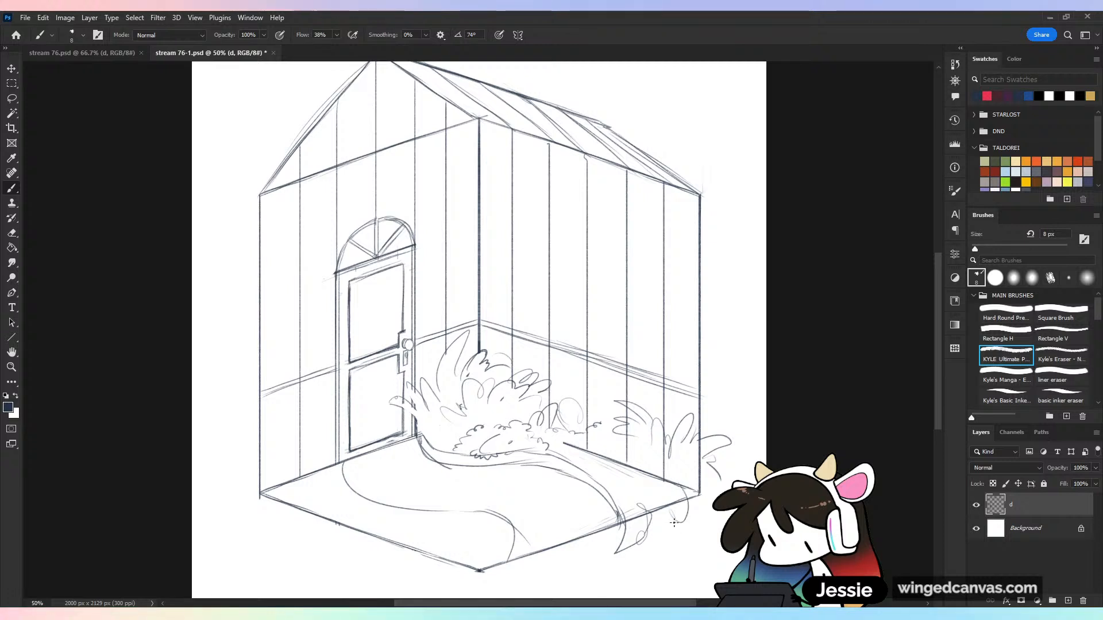
key("ctrl+z")
key("ctrl+z")
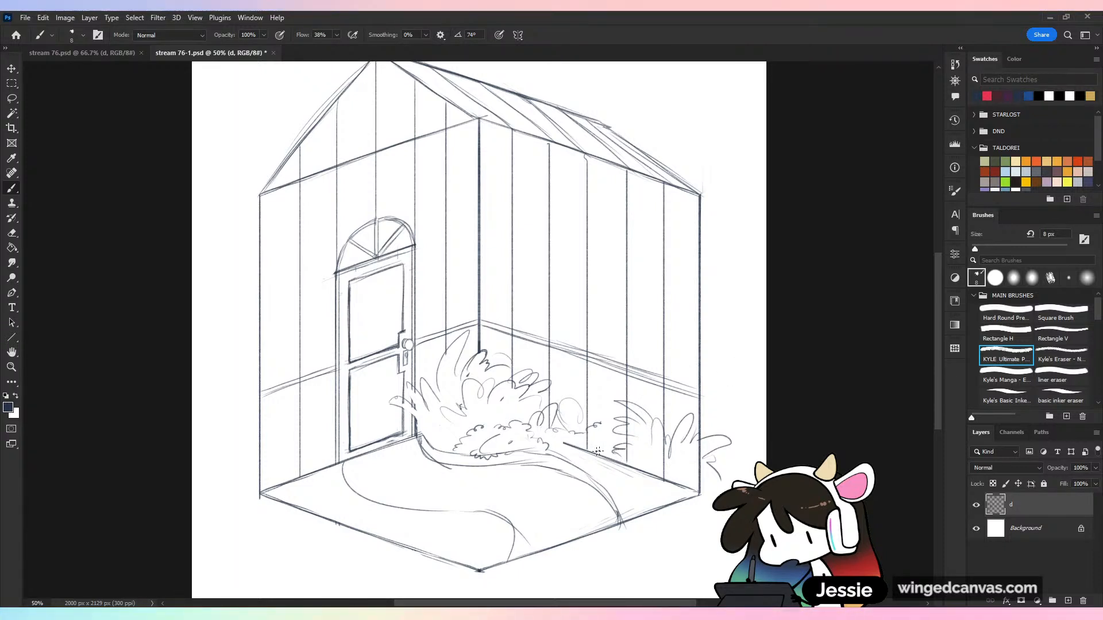
Sketch leaves beside the path and a bushy clump spilling over the floor's right-hand corner
mouse_move(610, 454)
left_mouse_down()
mouse_move(578, 470)
mouse_move(599, 503)
mouse_move(687, 484)
left_mouse_up()
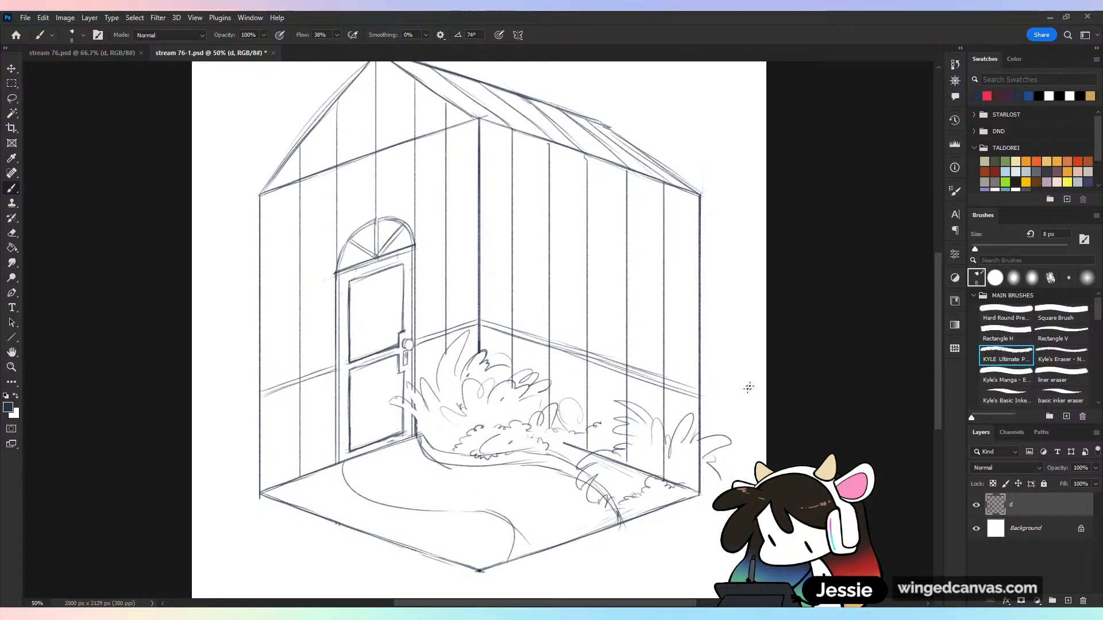
left_click_drag(687, 481, 710, 492)
mouse_move(623, 511)
left_mouse_down()
mouse_move(652, 536)
mouse_move(657, 521)
mouse_move(698, 521)
mouse_move(663, 519)
mouse_move(675, 508)
mouse_move(696, 515)
left_mouse_up()
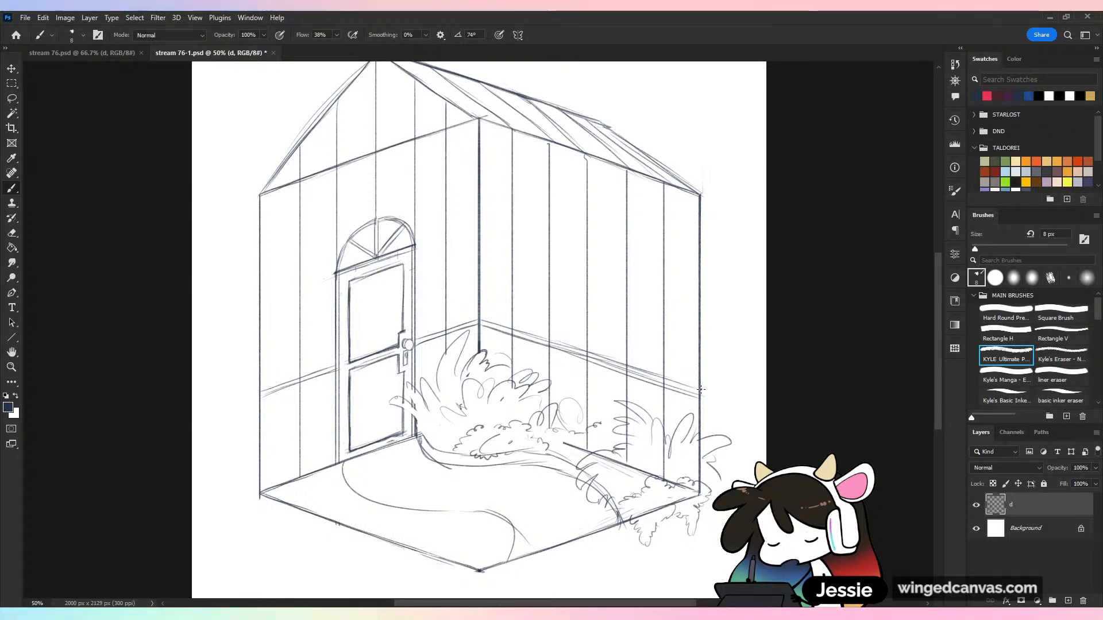
Erase the wall and floor lines running through the right-hand plants and fill the clump with more arching leaves
key("e")
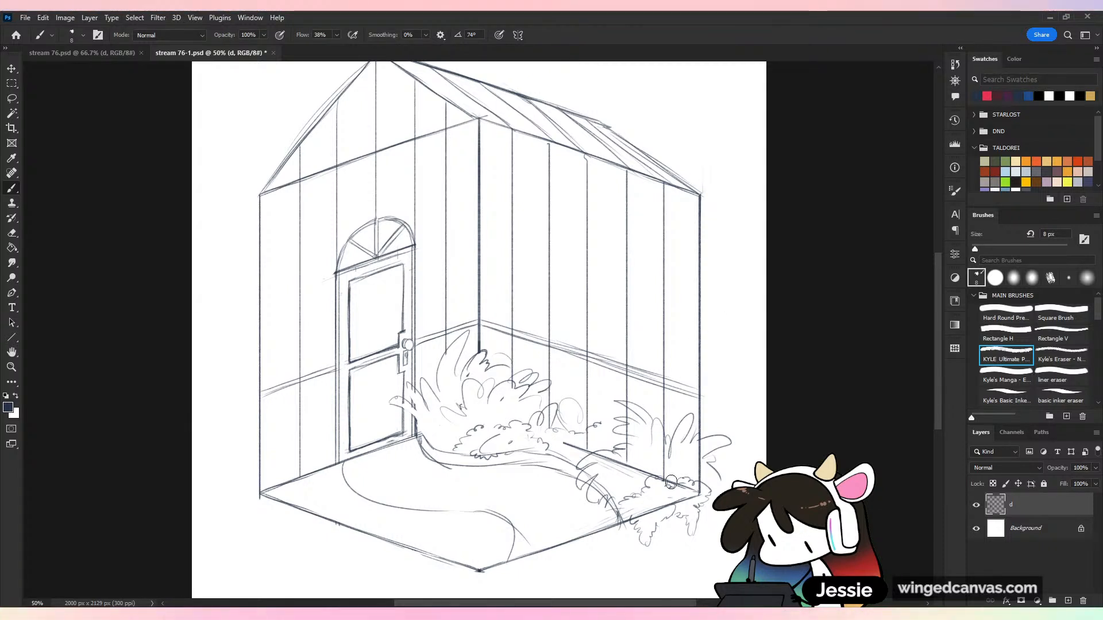
mouse_move(669, 482)
left_mouse_down()
mouse_move(657, 444)
mouse_move(650, 473)
mouse_move(627, 476)
mouse_move(617, 464)
mouse_move(630, 459)
mouse_move(631, 425)
left_mouse_up()
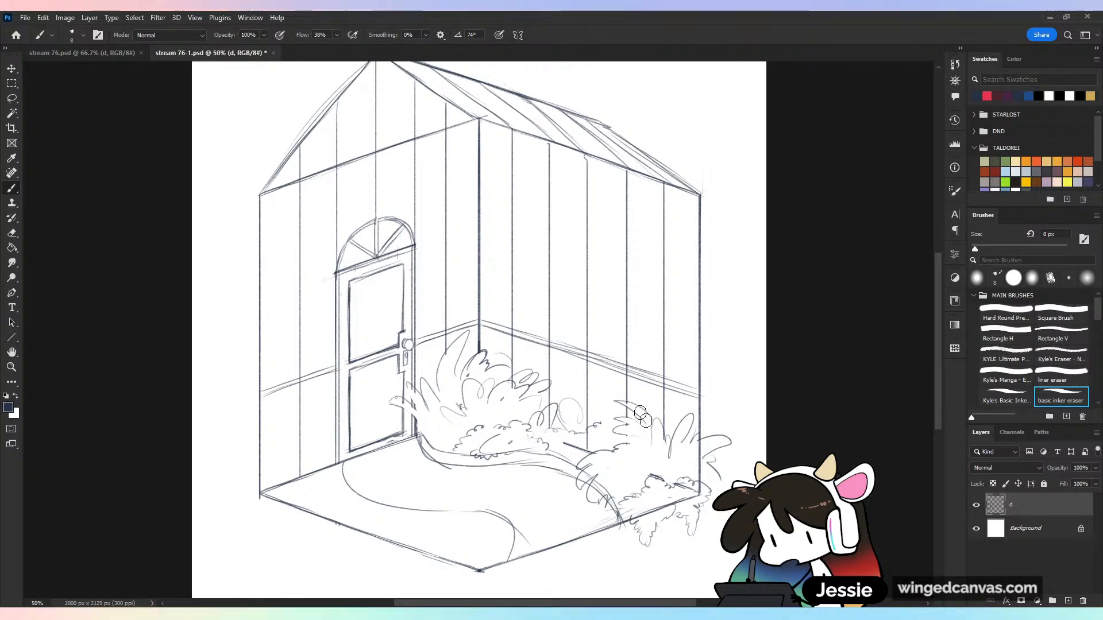
mouse_move(656, 475)
left_mouse_down()
mouse_move(682, 492)
mouse_move(641, 510)
mouse_move(684, 498)
mouse_move(651, 485)
mouse_move(663, 471)
mouse_move(674, 491)
mouse_move(712, 467)
mouse_move(716, 490)
mouse_move(682, 460)
mouse_move(701, 467)
mouse_move(644, 446)
left_mouse_up()
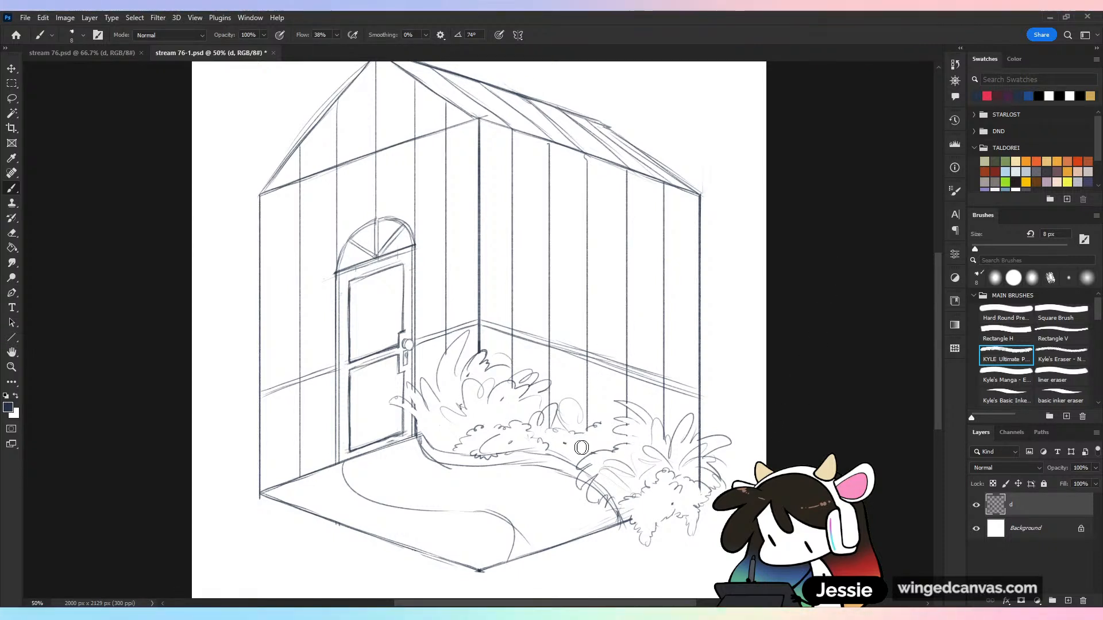
Erase the vertical plank lines below the rail on the right-hand wall, behind the plants
key("e")
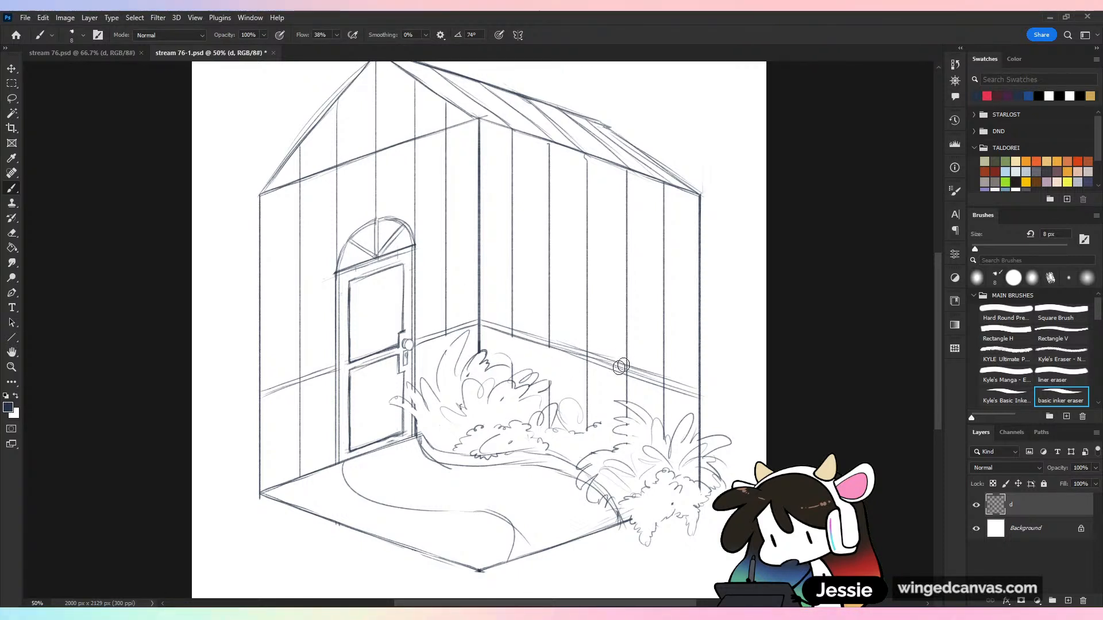
left_click_drag(587, 368, 587, 424)
mouse_move(626, 380)
left_mouse_down()
mouse_move(627, 404)
mouse_move(665, 409)
mouse_move(665, 432)
left_mouse_up()
mouse_move(551, 412)
left_mouse_down()
mouse_move(550, 425)
mouse_move(549, 389)
left_mouse_up()
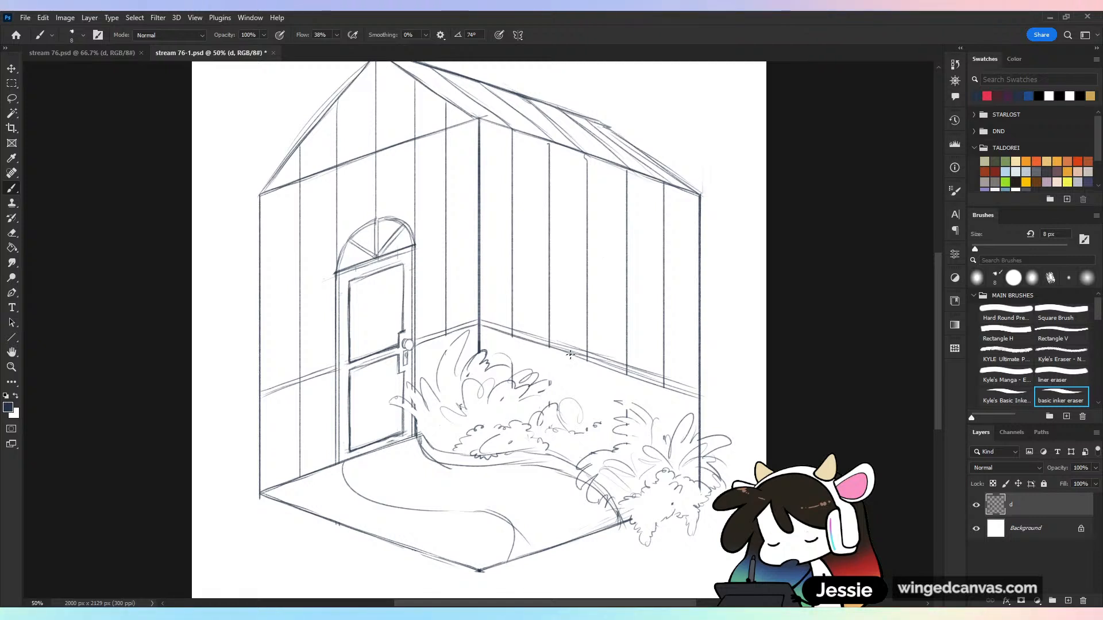
Add more leaves to the outer side of the back-corner bush and small foliage at the foot of the door frame
left_click_drag(544, 391, 545, 400)
left_click_drag(557, 403, 529, 408)
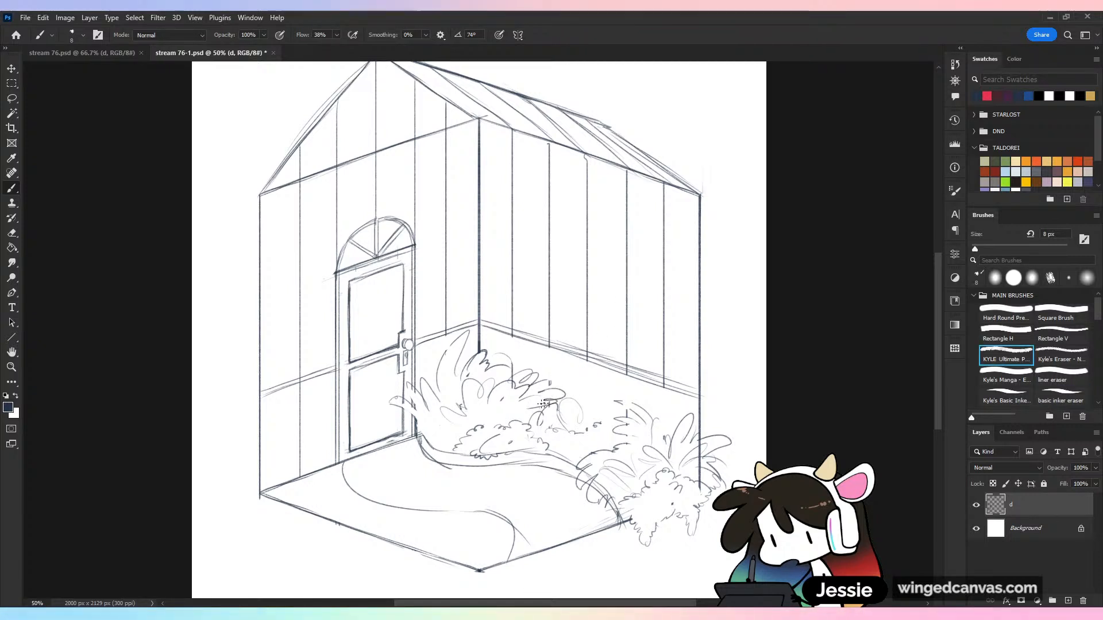
left_click_drag(525, 359, 530, 368)
left_click_drag(535, 362, 546, 369)
mouse_move(467, 431)
left_mouse_down()
mouse_move(446, 424)
mouse_move(422, 436)
left_mouse_up()
left_click_drag(413, 428, 433, 445)
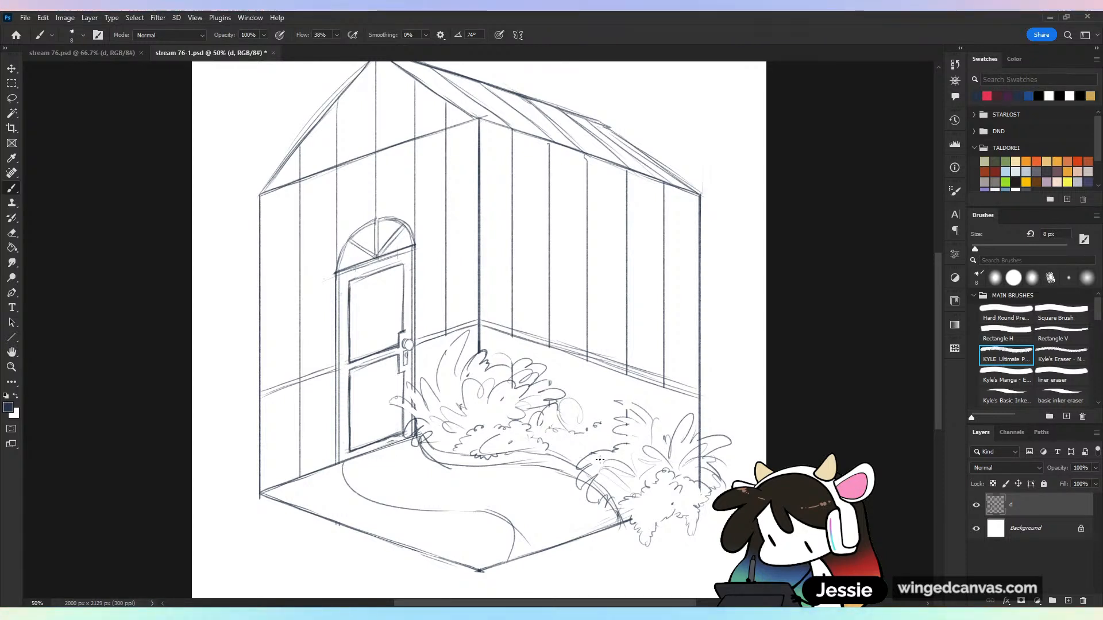
Sketch a leafy bush at the base of the door wall's outer end and erase the wall, floor and door lines inside it
key("ctrl+minus")
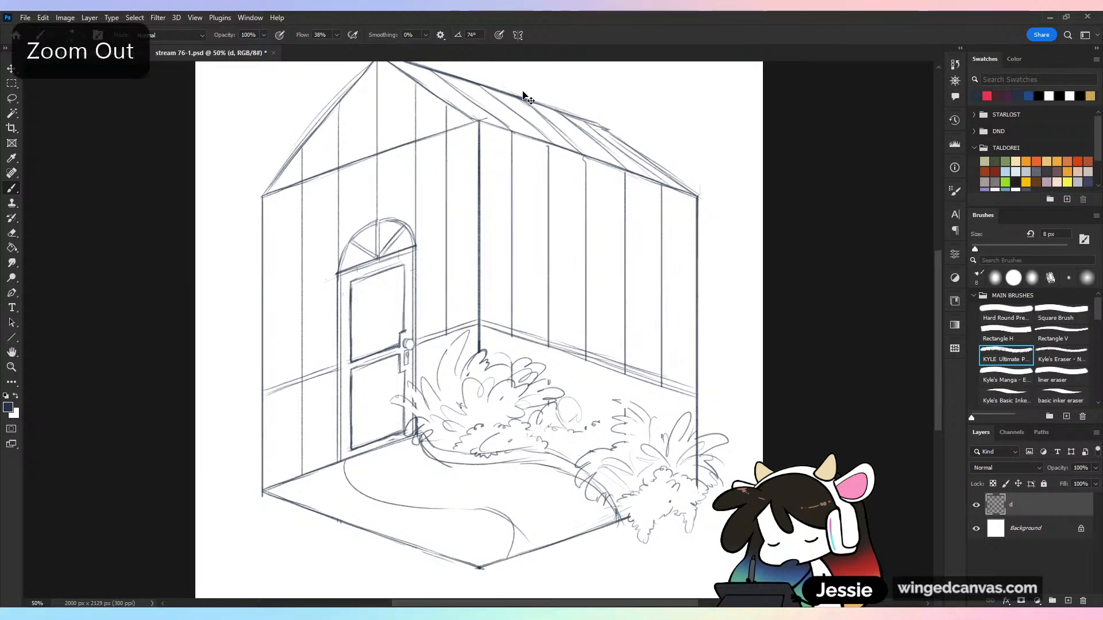
key("ctrl+plus")
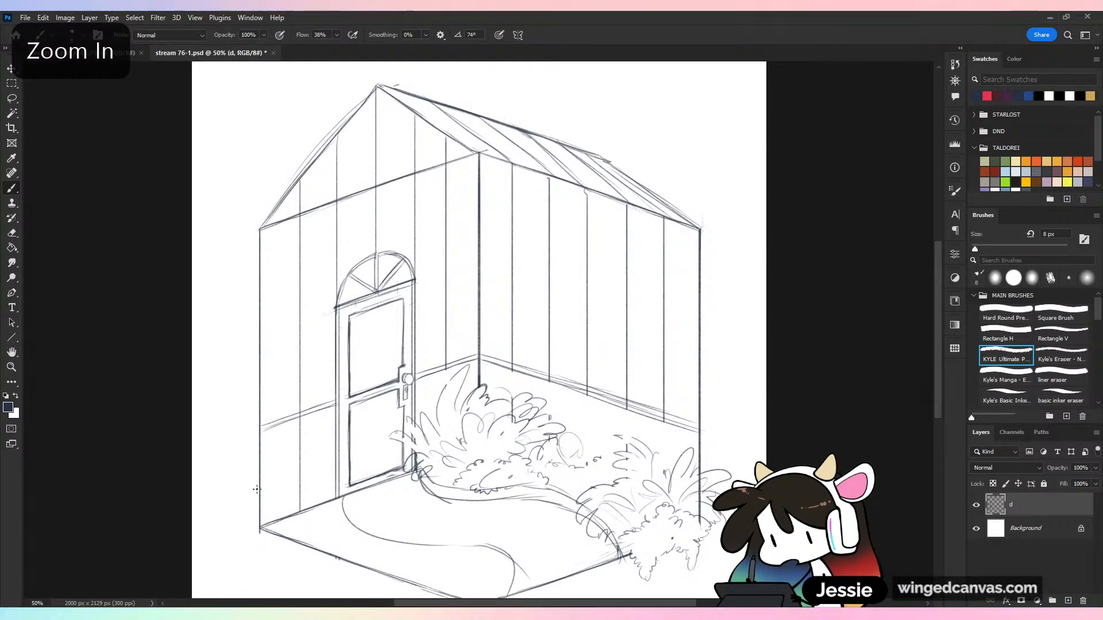
mouse_move(265, 493)
left_mouse_down()
mouse_move(241, 483)
mouse_move(268, 473)
mouse_move(249, 451)
left_mouse_up()
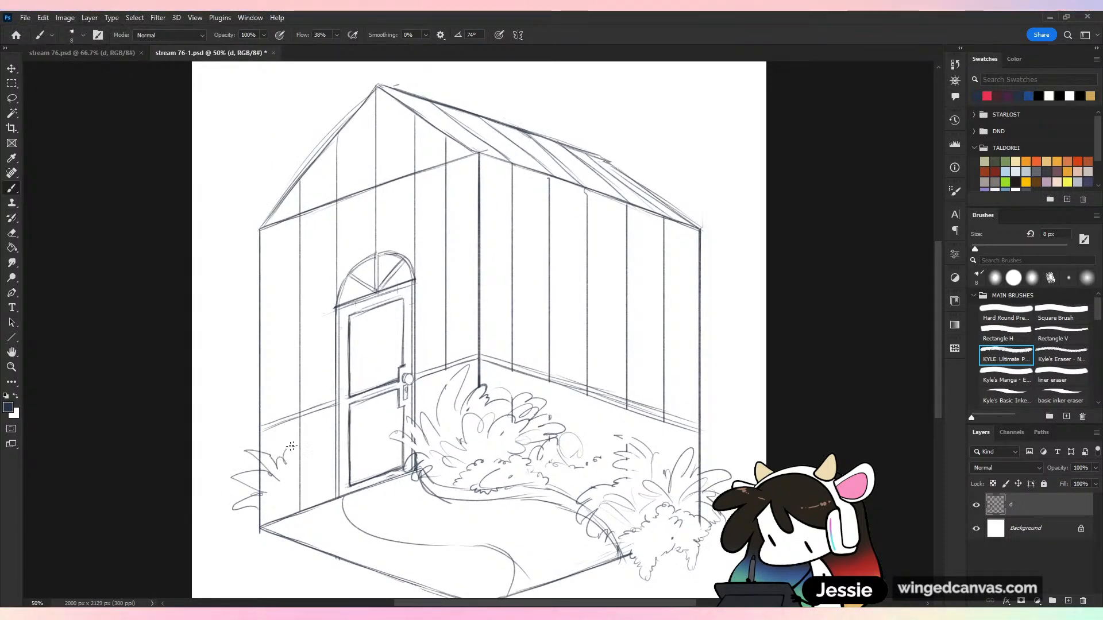
mouse_move(317, 440)
left_mouse_down()
mouse_move(357, 442)
mouse_move(356, 459)
left_mouse_up()
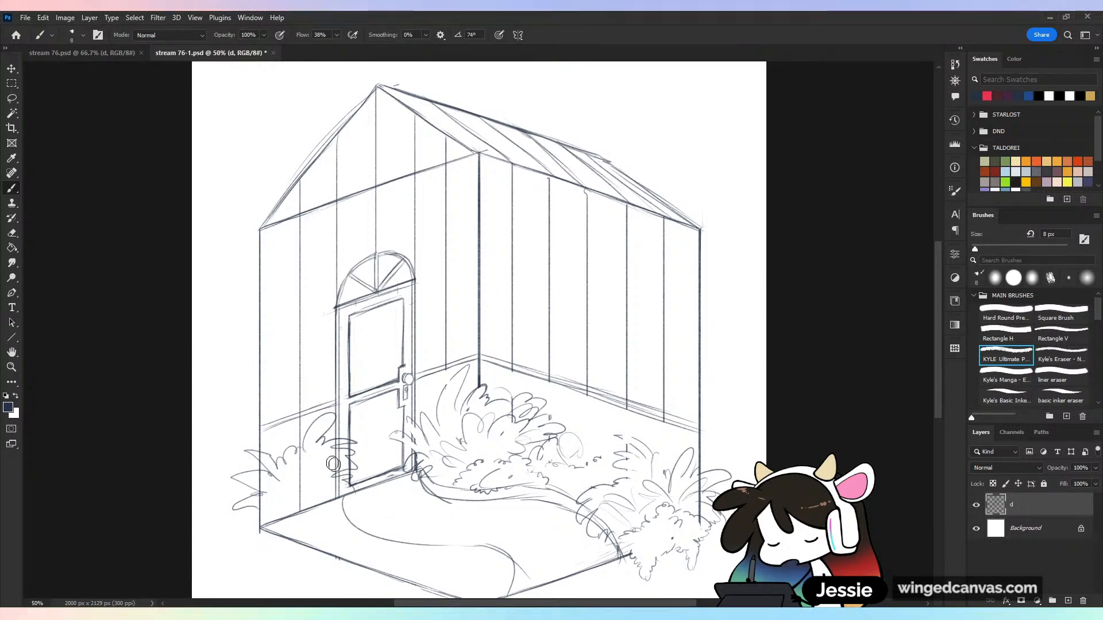
mouse_move(333, 467)
left_mouse_down()
mouse_move(340, 443)
mouse_move(294, 471)
mouse_move(289, 505)
mouse_move(263, 482)
mouse_move(272, 474)
mouse_move(258, 458)
mouse_move(265, 508)
left_mouse_up()
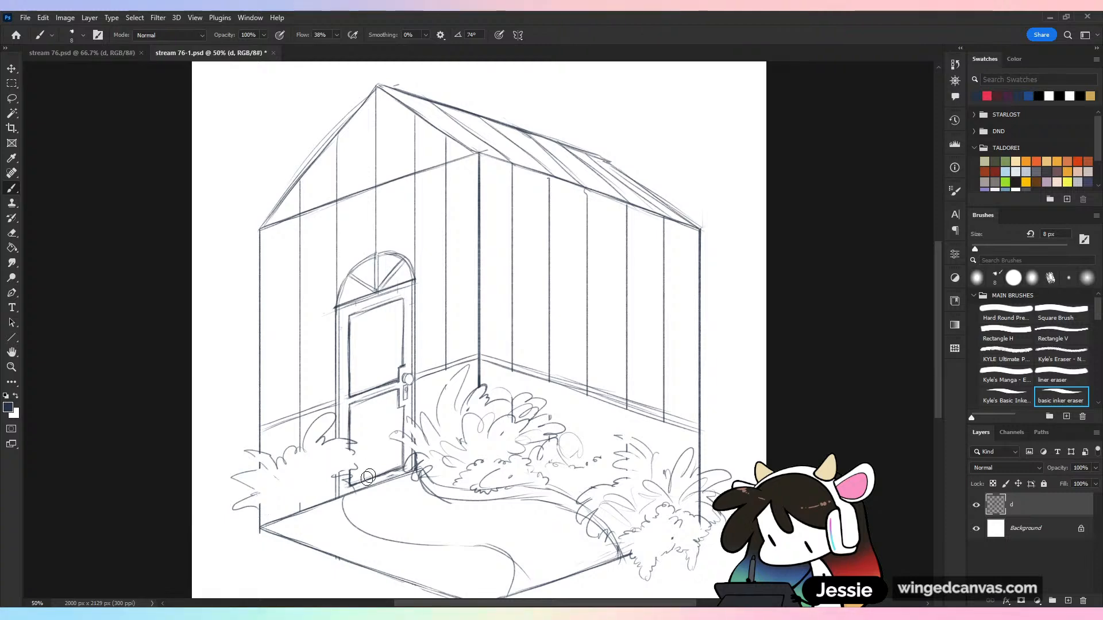
left_click_drag(368, 477, 340, 487)
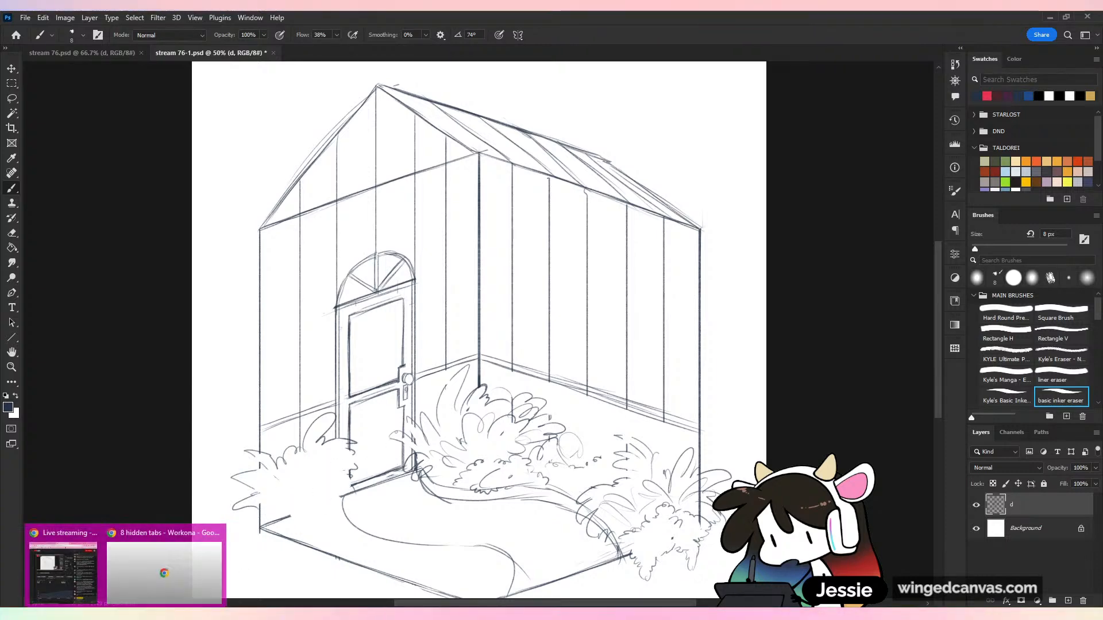
Sketch smaller foliage in front of the door-side bush and leaves overhanging the start of the path
key("ctrl+minus")
key("ctrl+plus")
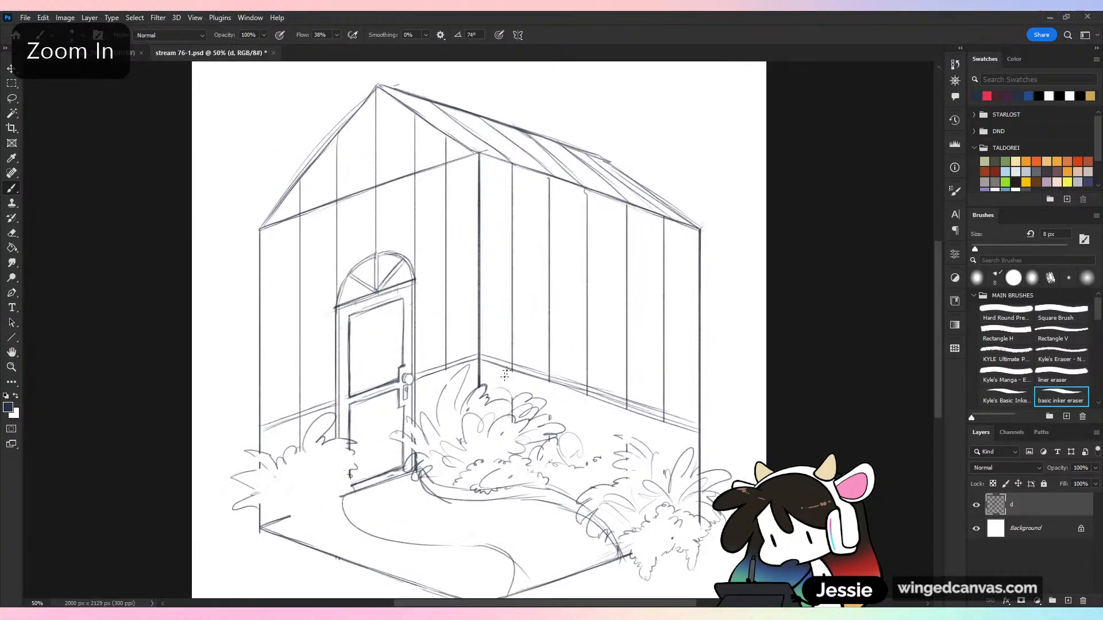
left_click_drag(546, 439, 581, 346)
mouse_move(345, 392)
left_mouse_down()
mouse_move(382, 407)
mouse_move(421, 405)
mouse_move(413, 434)
left_mouse_up()
left_click_drag(313, 409, 348, 421)
mouse_move(324, 426)
left_mouse_down()
mouse_move(341, 445)
mouse_move(356, 442)
left_mouse_up()
left_click_drag(335, 398, 351, 393)
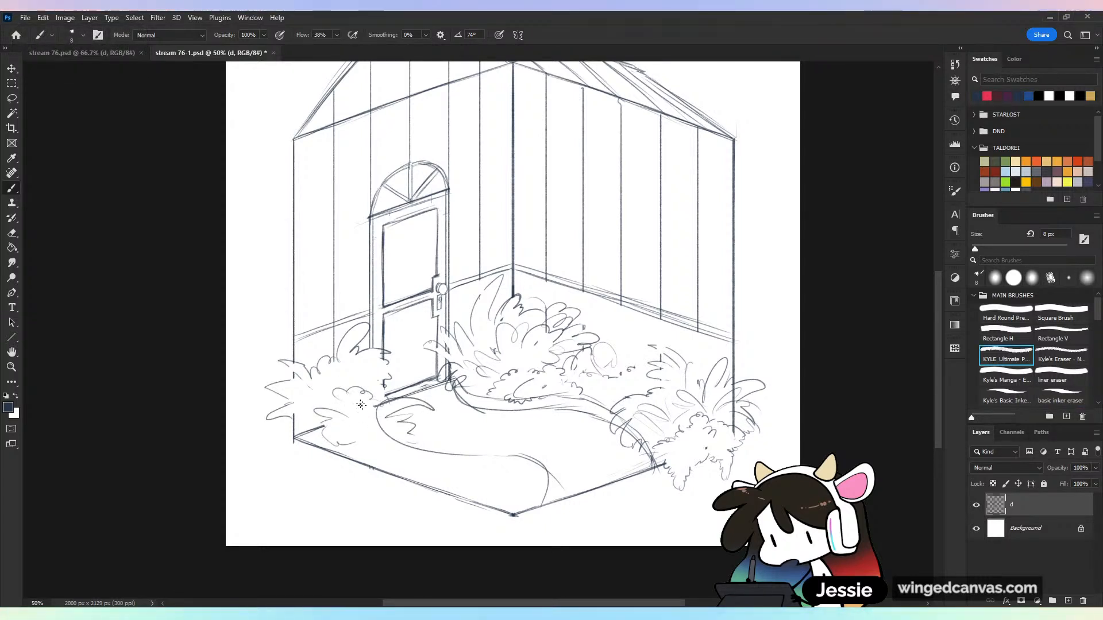
Add small leaves beside the path and a parallel inner line along the floor's front-left edge to form a raised border
left_click_drag(375, 440, 398, 441)
left_click_drag(385, 463, 410, 467)
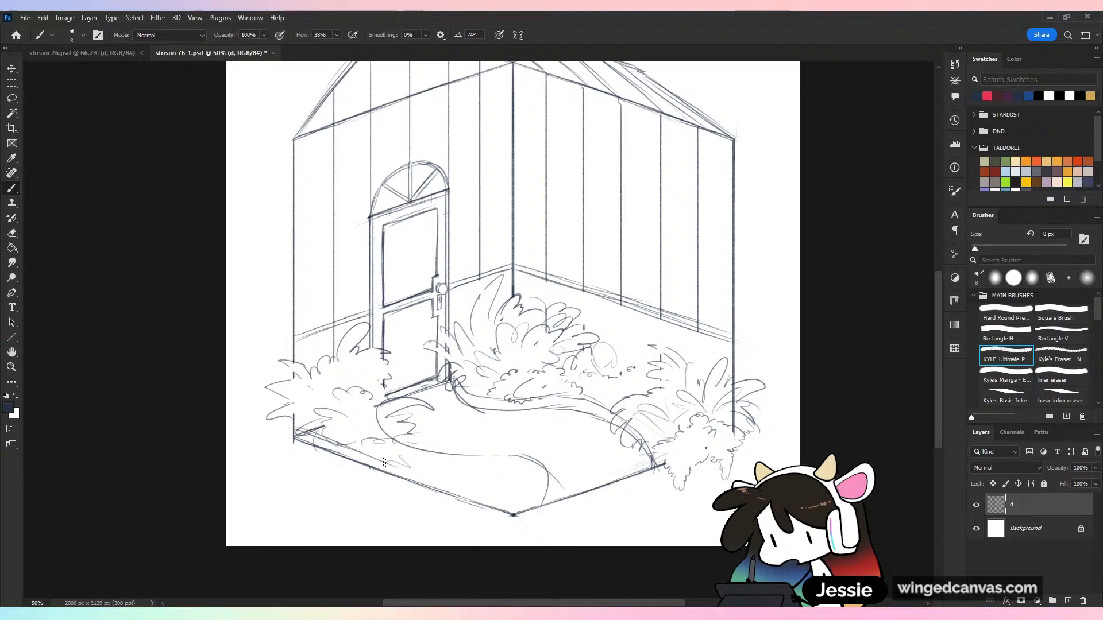
left_click_drag(346, 448, 458, 486)
mouse_move(386, 459)
left_mouse_down()
mouse_move(412, 446)
mouse_move(520, 506)
mouse_move(511, 513)
mouse_move(548, 495)
mouse_move(511, 507)
mouse_move(542, 491)
mouse_move(542, 459)
mouse_move(543, 494)
left_mouse_up()
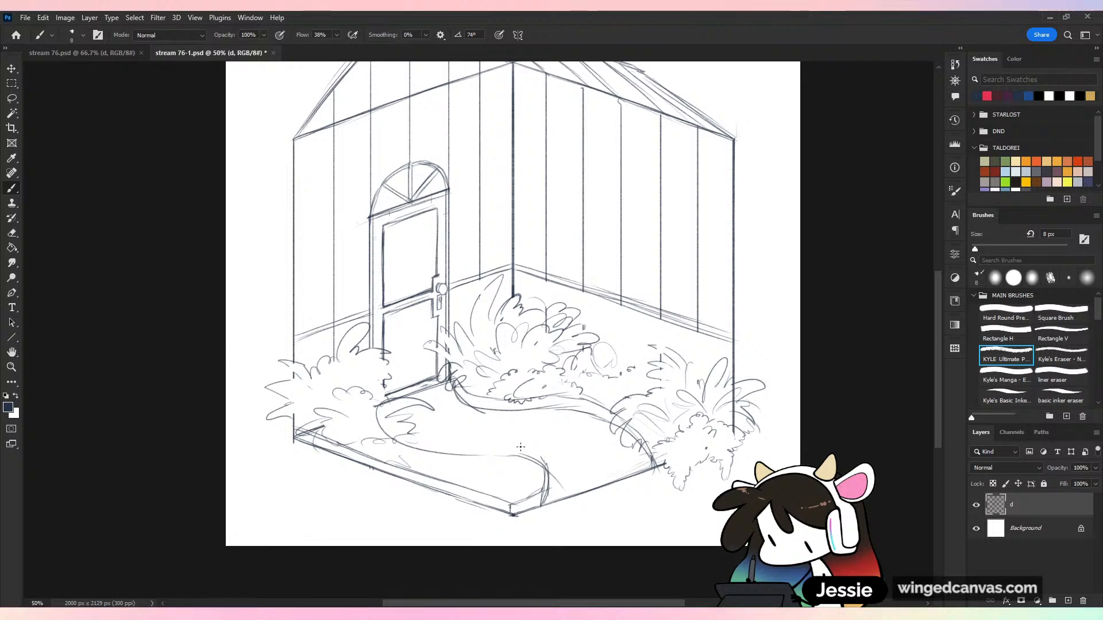
Sketch a leafy plant in the floor's front corner, overlapping the curved end of the path
mouse_move(477, 481)
left_mouse_down()
mouse_move(464, 473)
mouse_move(494, 435)
mouse_move(490, 456)
left_mouse_up()
left_click_drag(497, 441, 532, 418)
mouse_move(519, 431)
left_mouse_down()
mouse_move(539, 428)
mouse_move(572, 479)
left_mouse_up()
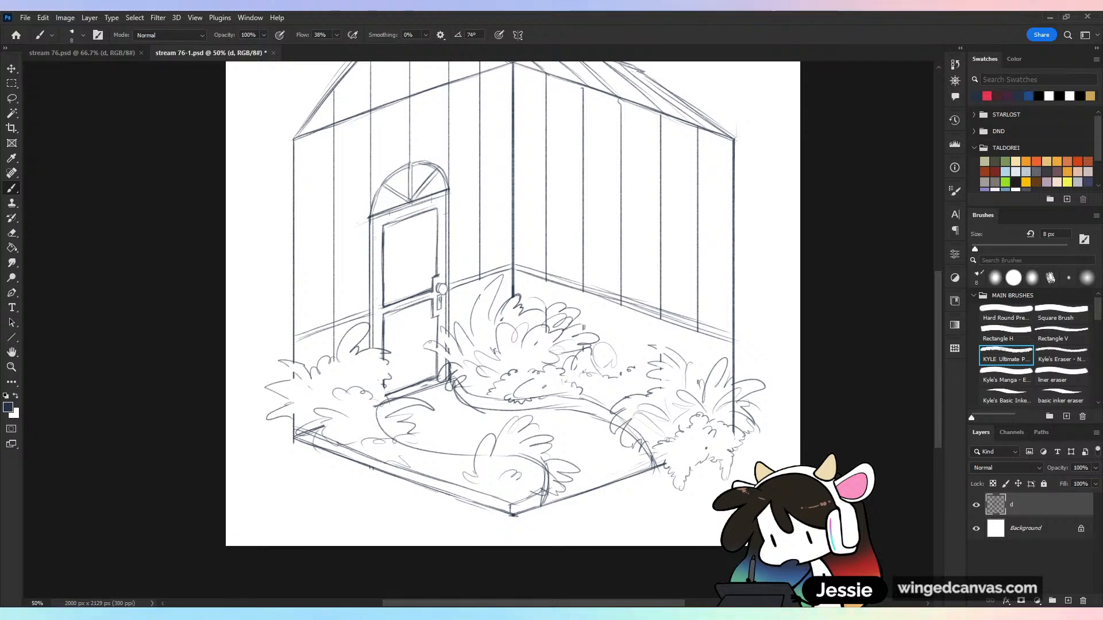
Erase the path and border lines inside the front-corner plant and sketch long leaves hanging over the floor's front corner
mouse_move(545, 486)
left_mouse_down()
mouse_move(500, 452)
mouse_move(474, 457)
mouse_move(488, 472)
mouse_move(495, 456)
mouse_move(545, 468)
mouse_move(551, 457)
mouse_move(516, 499)
mouse_move(500, 498)
mouse_move(547, 494)
left_mouse_up()
key("b")
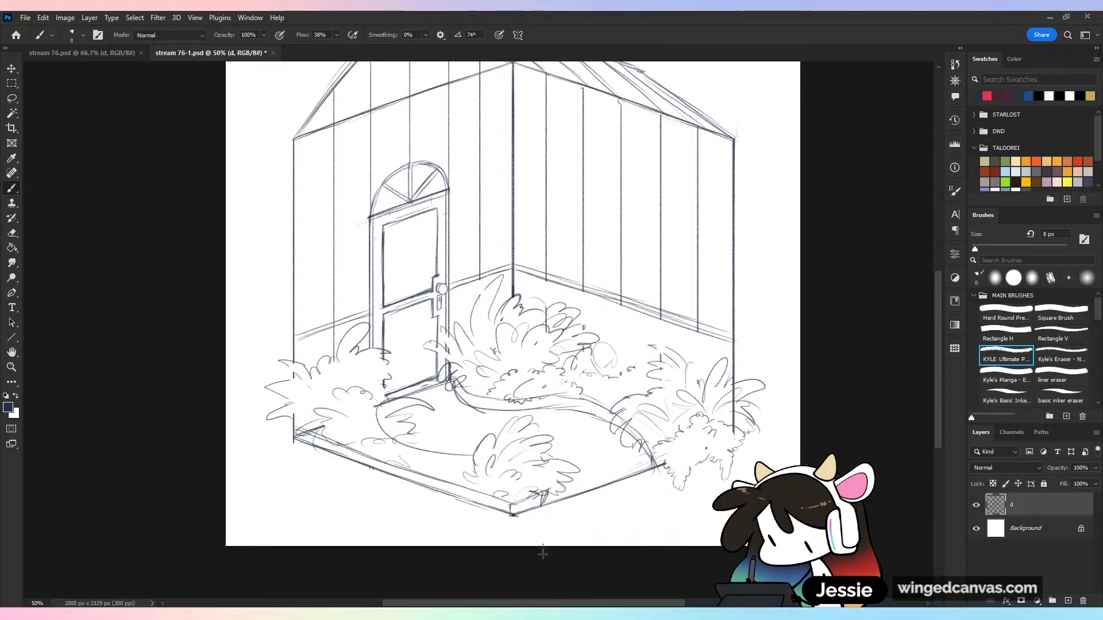
left_click_drag(495, 486, 476, 500)
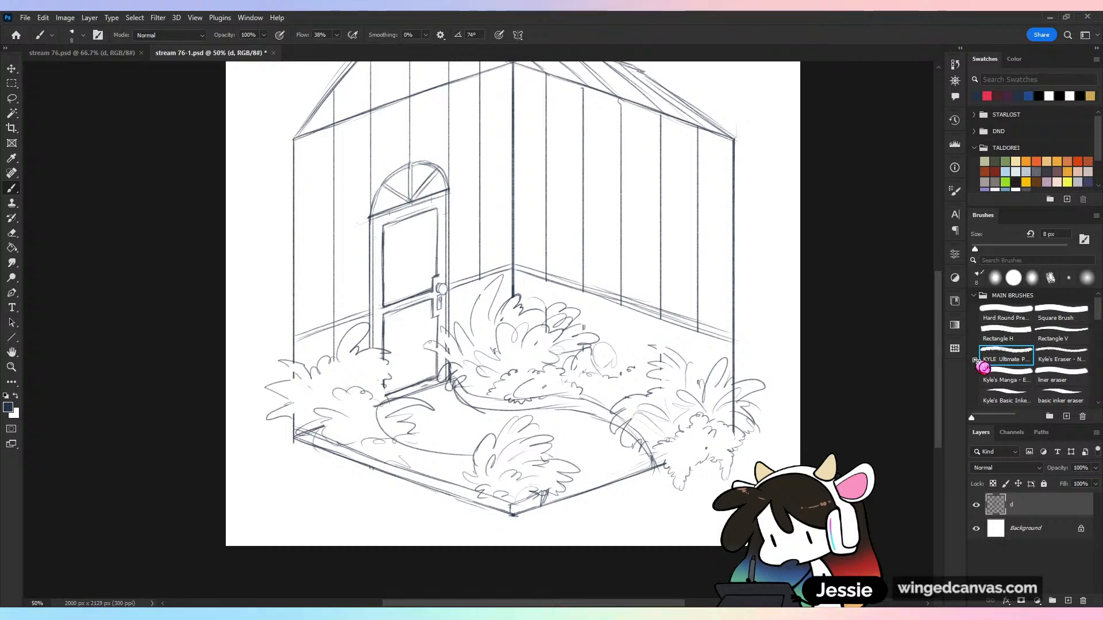
left_click(975, 277)
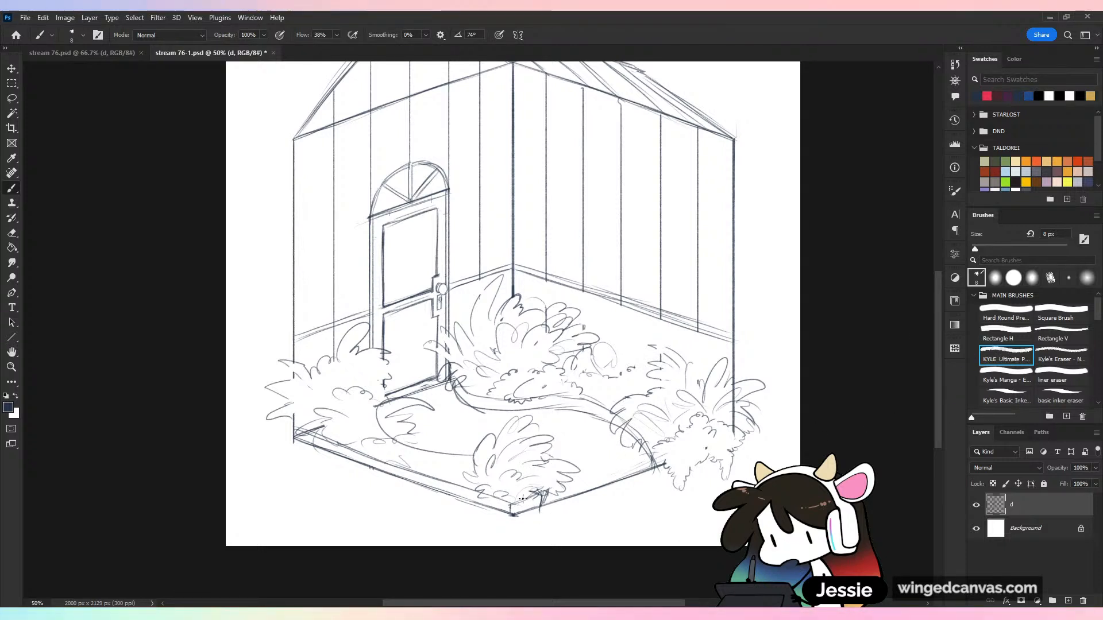
left_click_drag(522, 497, 535, 533)
mouse_move(499, 492)
left_mouse_down()
mouse_move(482, 524)
mouse_move(494, 515)
left_mouse_up()
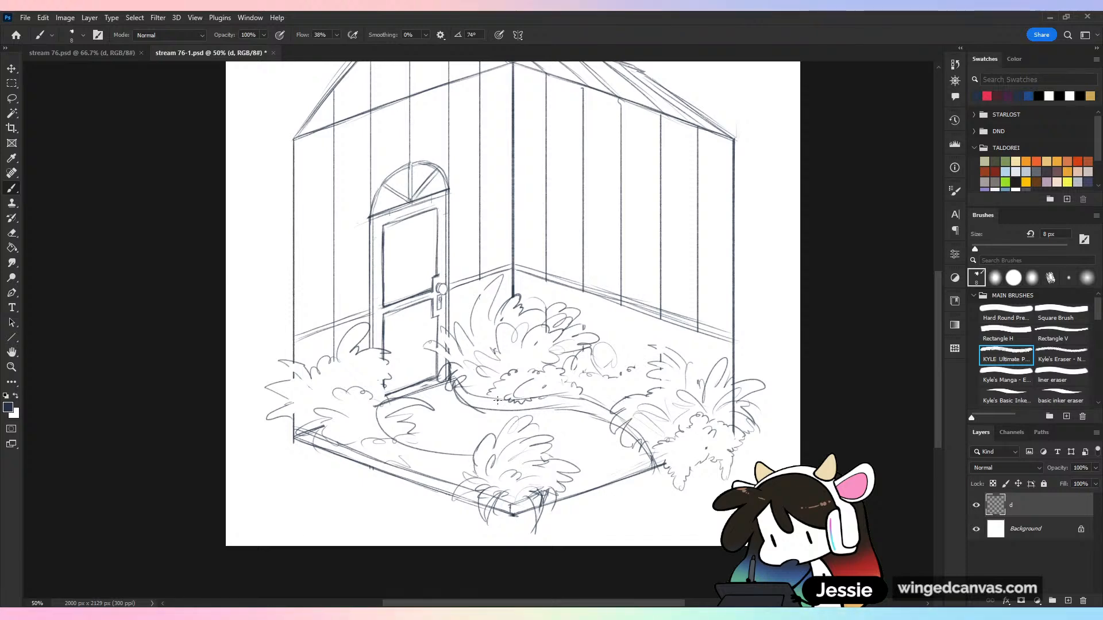
Erase the path's starting curve and the doorstep lines where they cross the foliage in front of the door
key("ctrl+minus")
key("ctrl+plus")
key("ctrl+z")
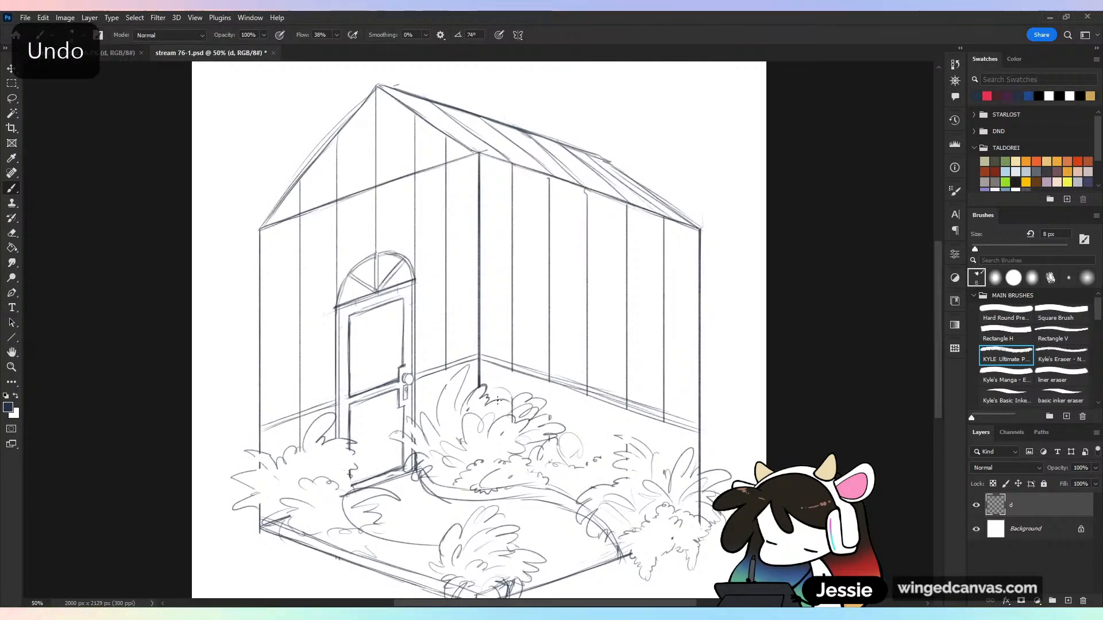
left_click_drag(683, 524, 692, 309)
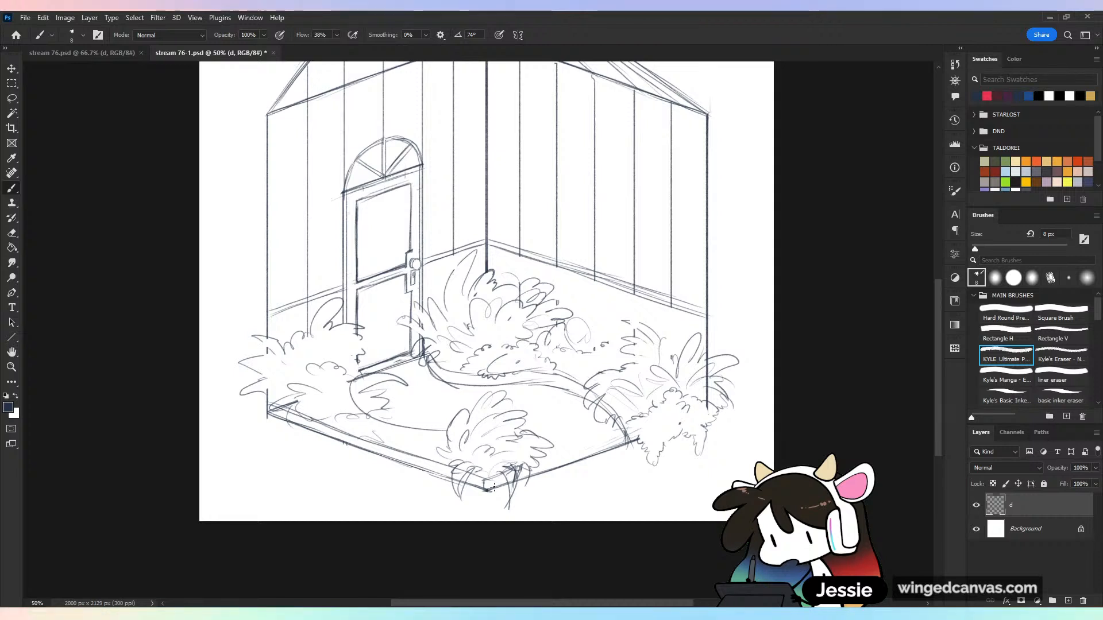
key("e")
mouse_move(364, 412)
left_mouse_down()
mouse_move(351, 393)
mouse_move(357, 380)
left_mouse_up()
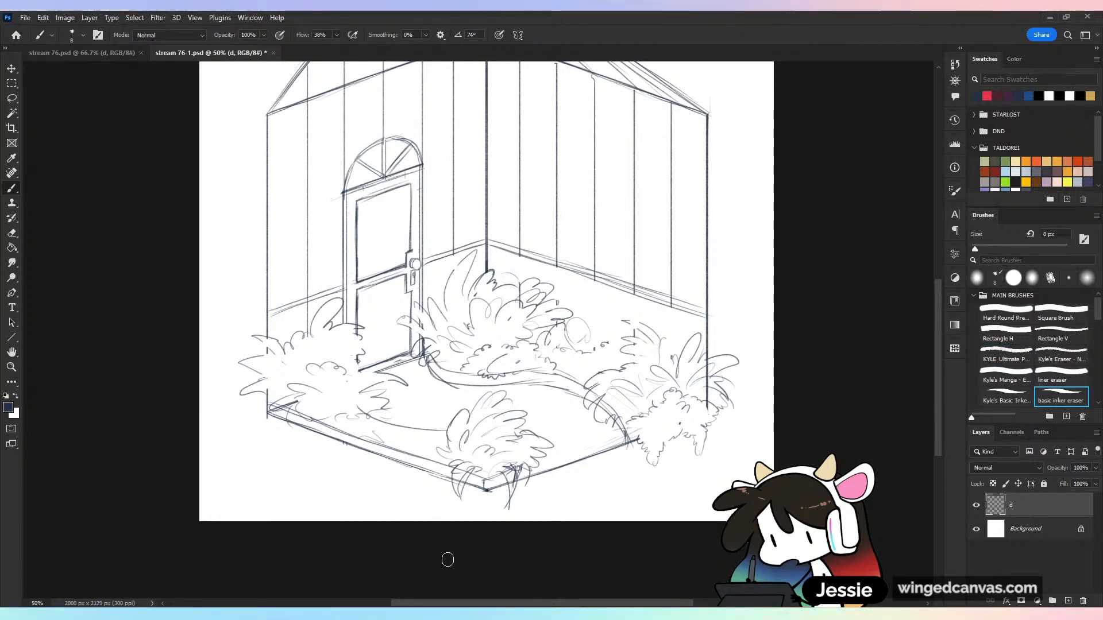
key("b")
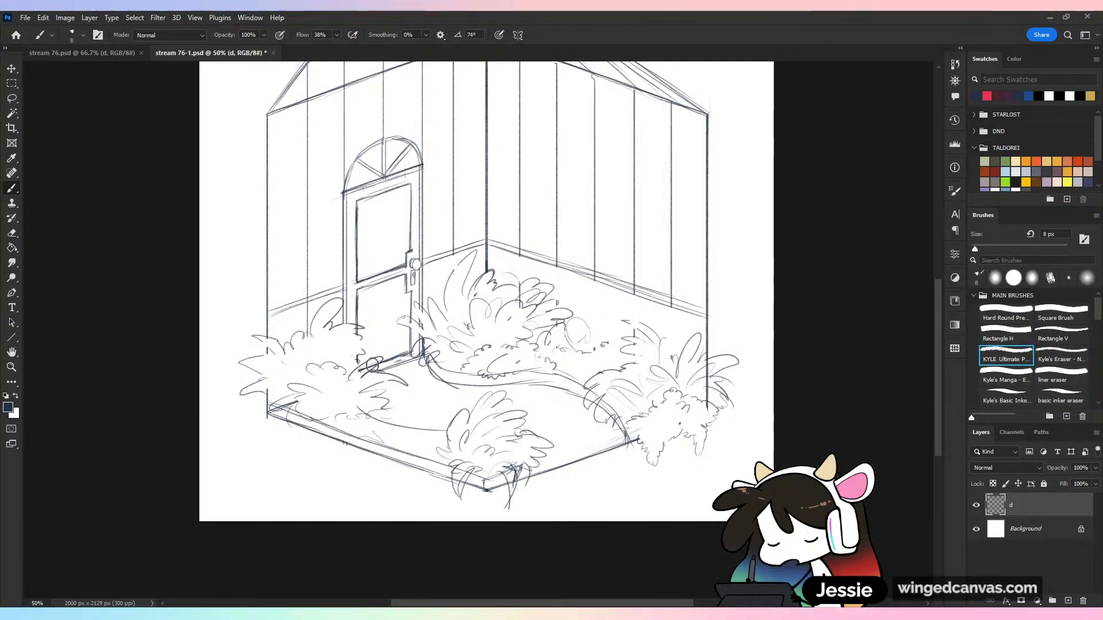
key("e")
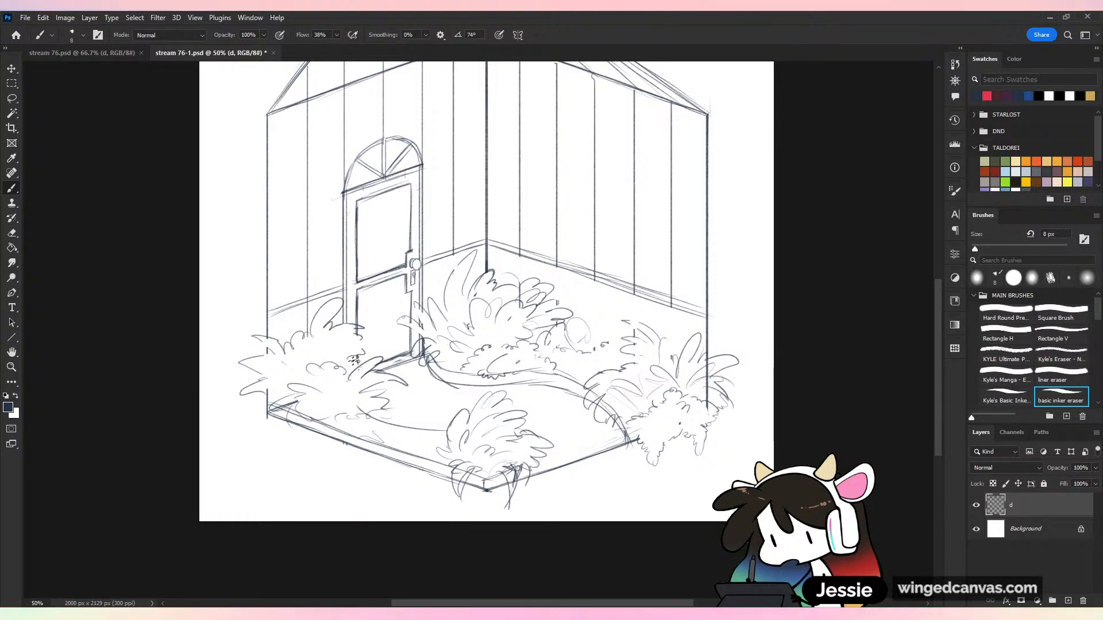
key("b")
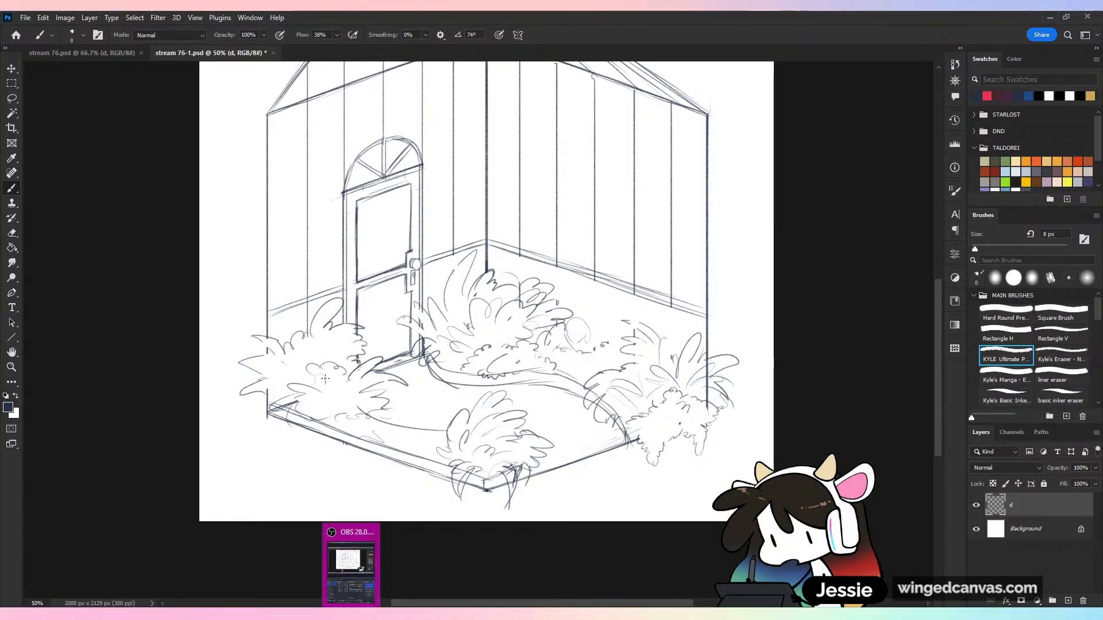
Clean up the raised border's outer corner below the door-side bush and sketch a low leafy clump along its inner edge
key("e")
left_click_drag(271, 412, 301, 407)
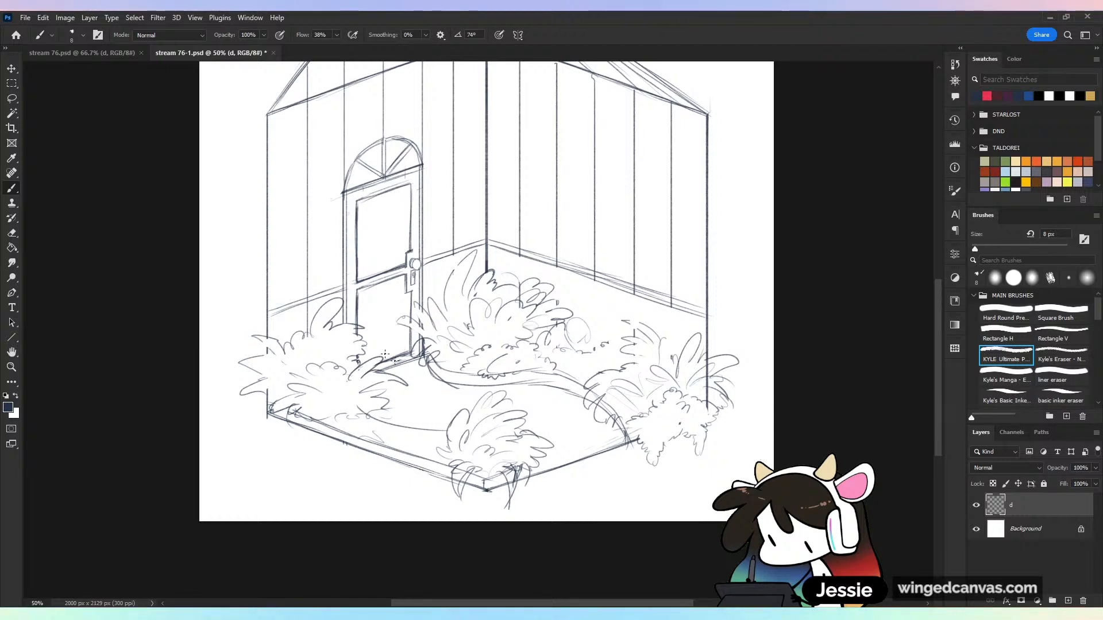
mouse_move(339, 412)
left_mouse_down()
mouse_move(367, 406)
mouse_move(395, 424)
left_mouse_up()
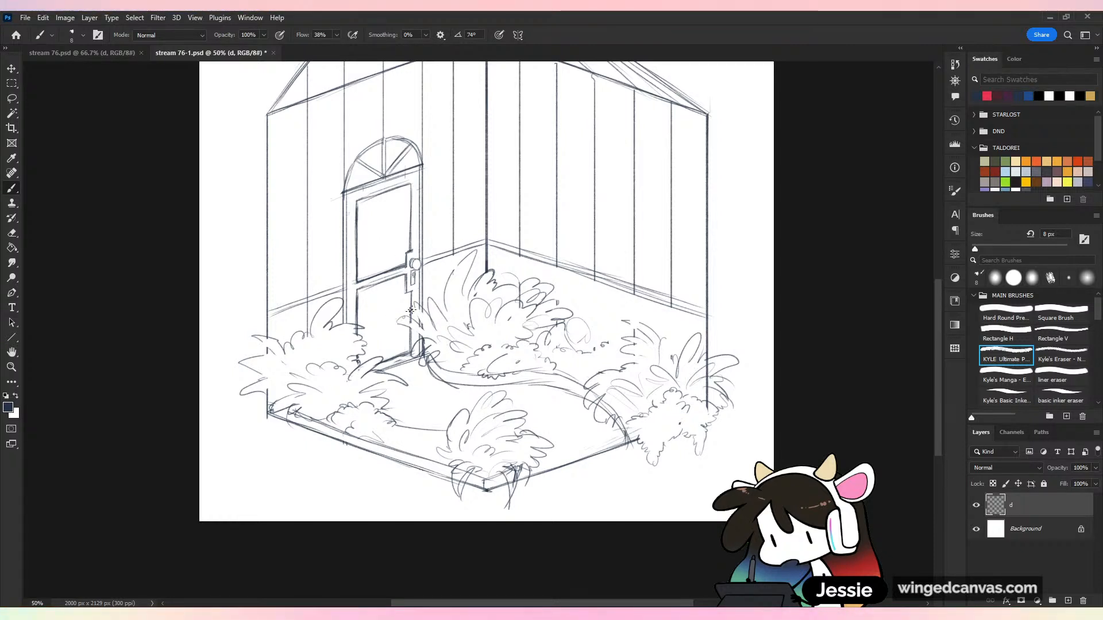
Overlap the door frame's base with leaves from the back-corner bush and sketch a leafy plant beside the front-corner plant
mouse_move(415, 304)
left_mouse_down()
mouse_move(432, 335)
mouse_move(421, 310)
mouse_move(428, 329)
mouse_move(397, 319)
mouse_move(474, 383)
mouse_move(424, 358)
left_mouse_up()
key("e")
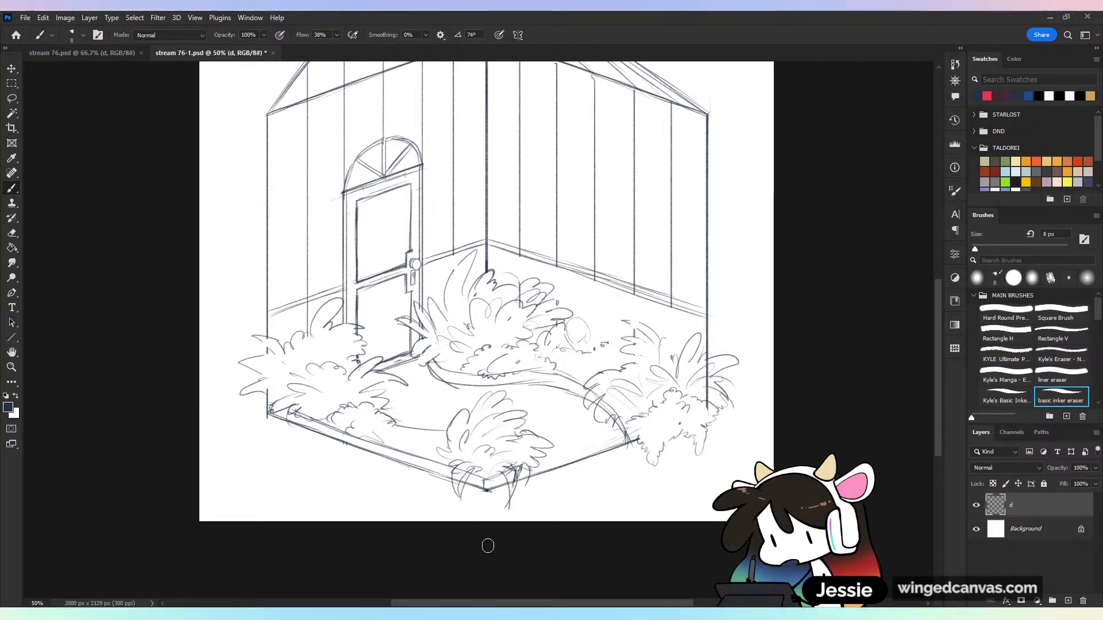
key("b")
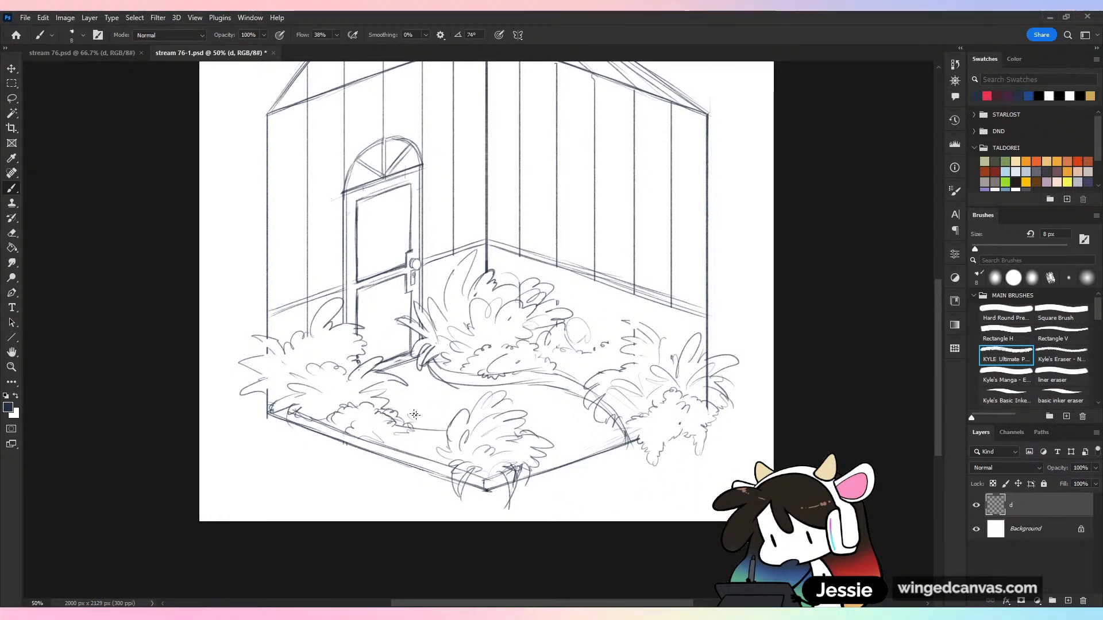
mouse_move(415, 414)
left_mouse_down()
mouse_move(439, 394)
mouse_move(459, 402)
mouse_move(402, 441)
mouse_move(433, 438)
left_mouse_up()
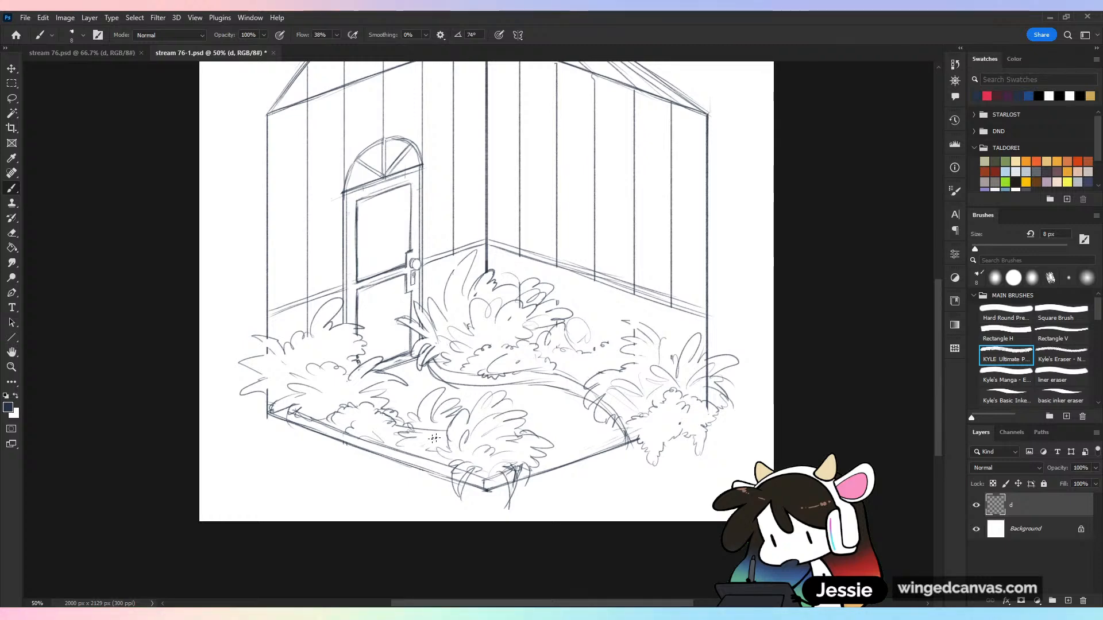
key("ctrl+minus")
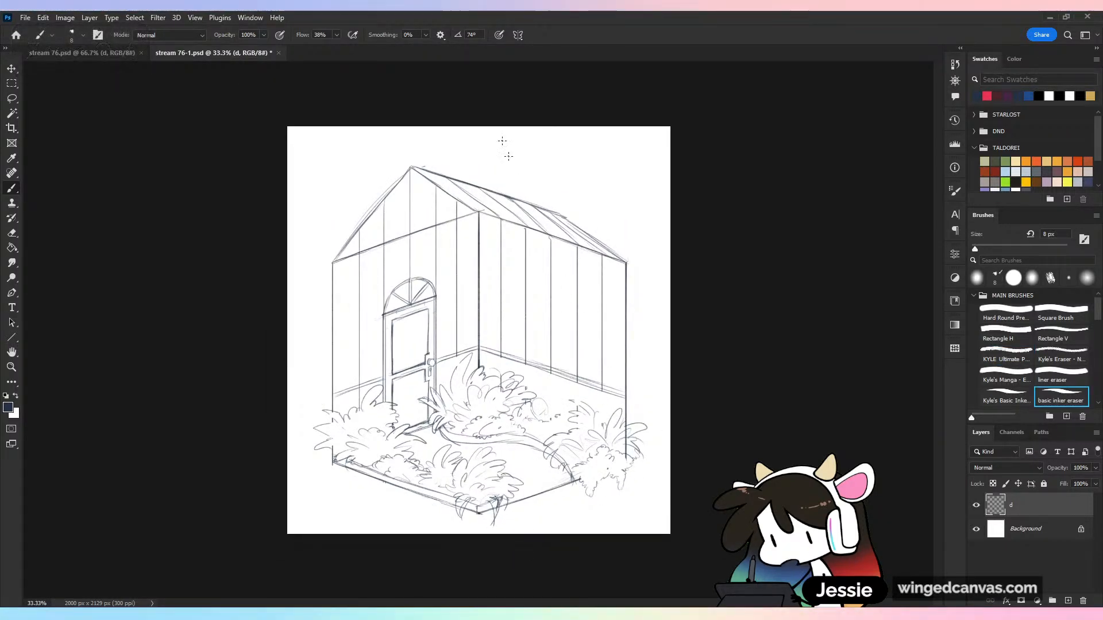
left_click_drag(531, 401, 533, 412)
left_click_drag(535, 286, 532, 413)
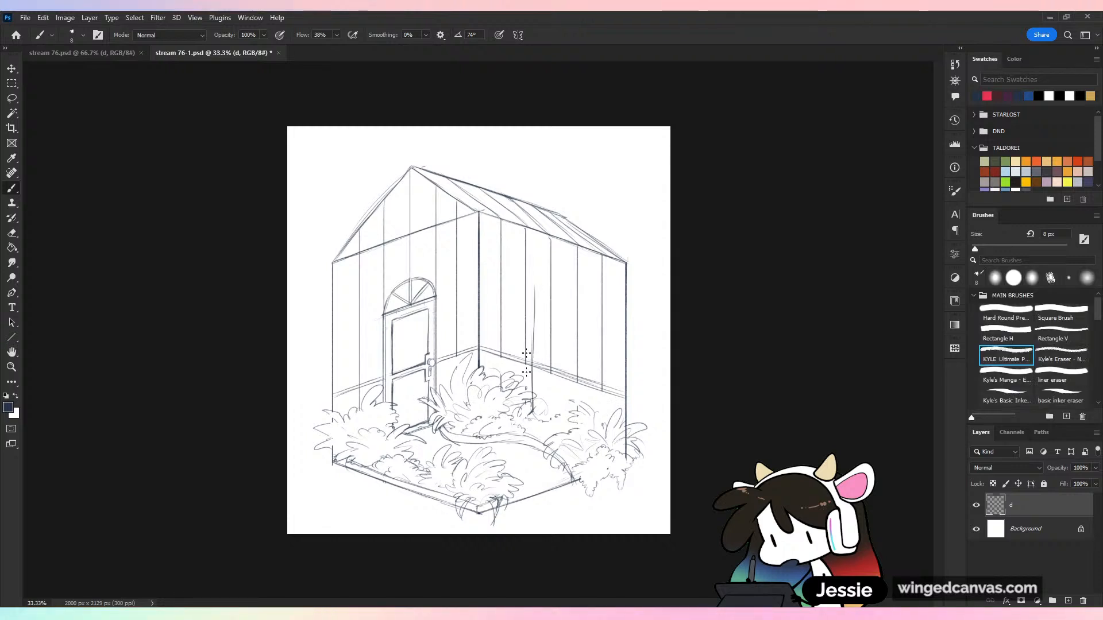
key("ctrl+z")
key("ctrl+z")
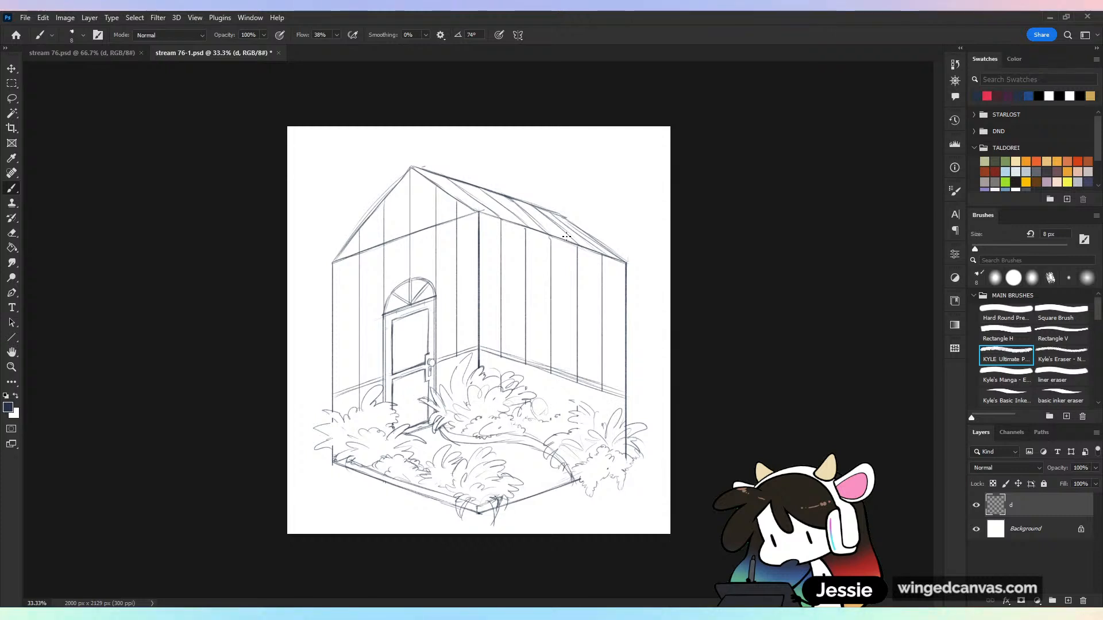
Sketch a tree trunk rising from the plants before the wall opposite the door, with one long branch curving up toward the back corner
mouse_move(508, 254)
left_mouse_down()
mouse_move(539, 336)
mouse_move(544, 423)
left_mouse_up()
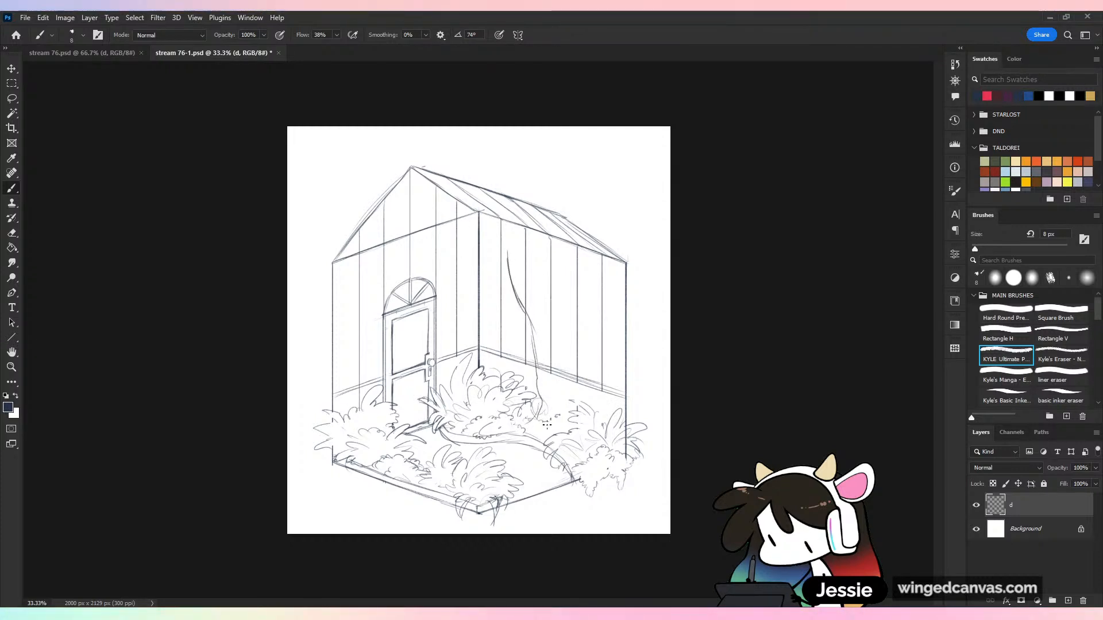
key("ctrl+z")
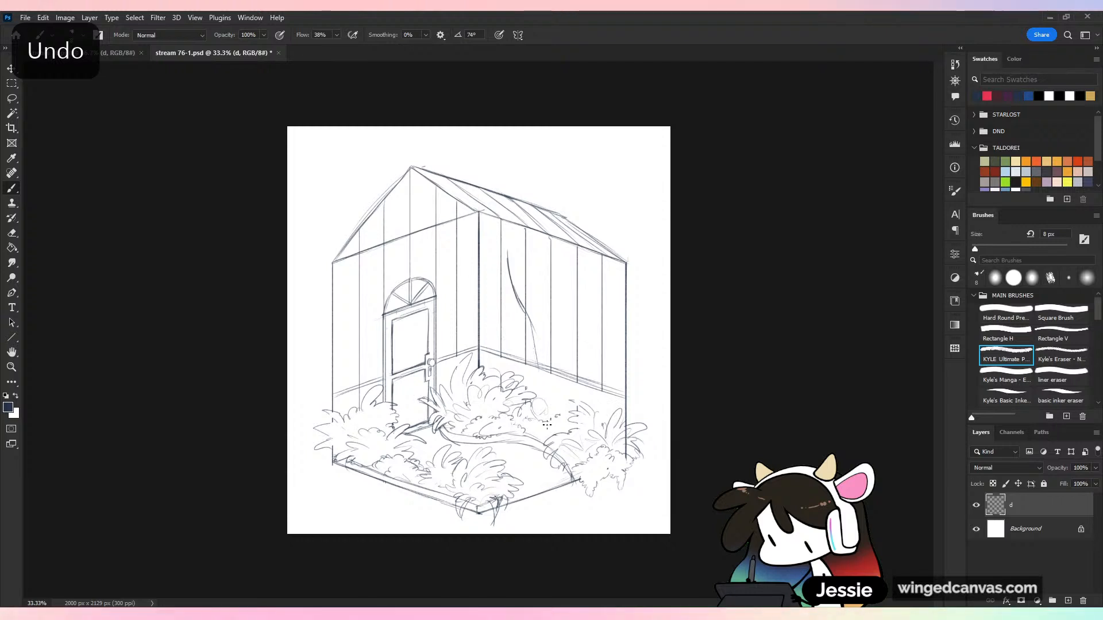
key("ctrl+z")
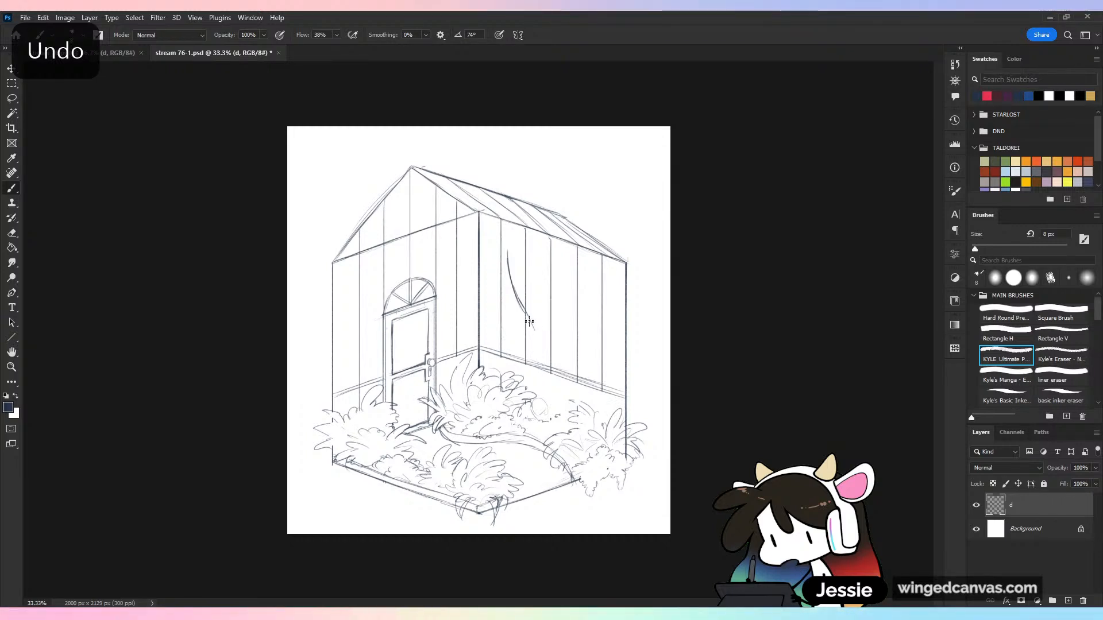
mouse_move(529, 323)
left_mouse_down()
mouse_move(529, 415)
mouse_move(516, 427)
mouse_move(538, 420)
mouse_move(539, 396)
mouse_move(542, 431)
left_mouse_up()
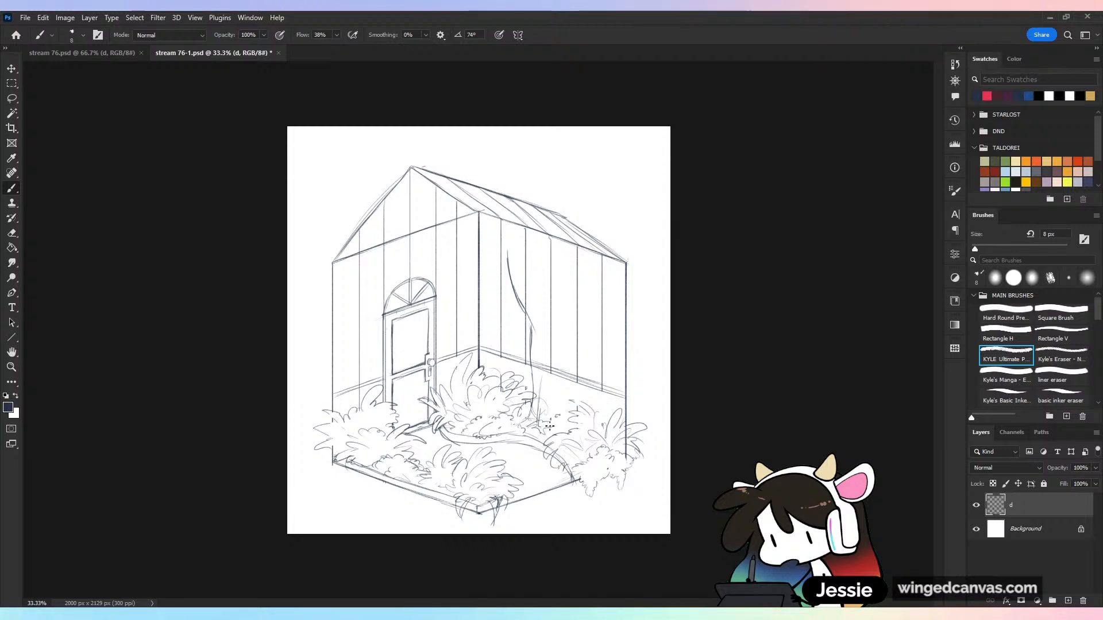
left_click_drag(549, 373, 554, 426)
left_click_drag(555, 328, 565, 421)
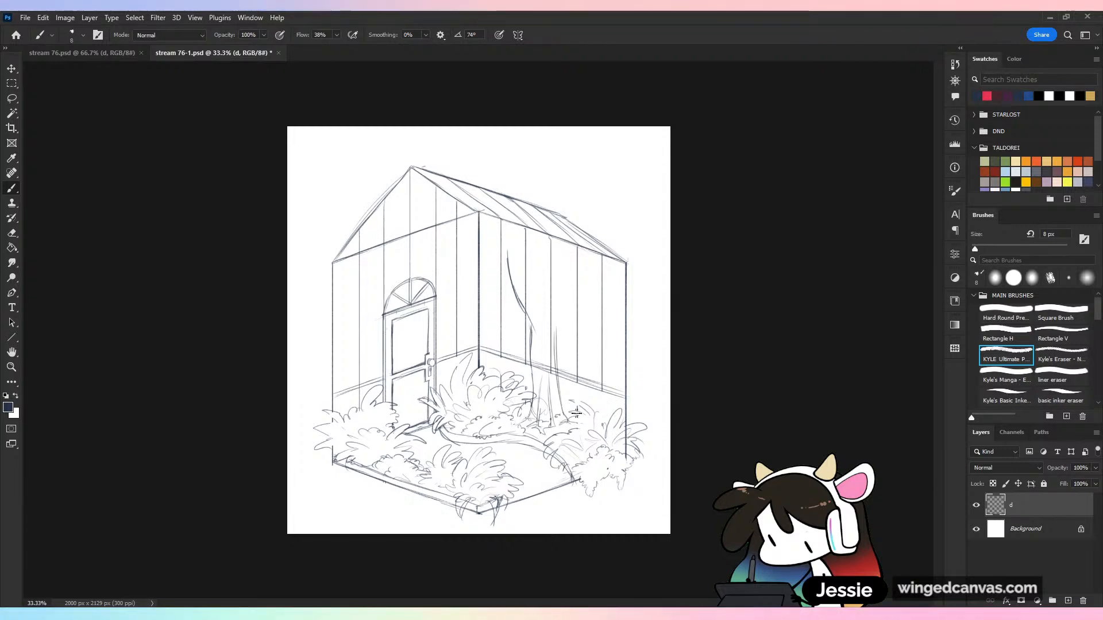
left_click_drag(559, 315, 549, 370)
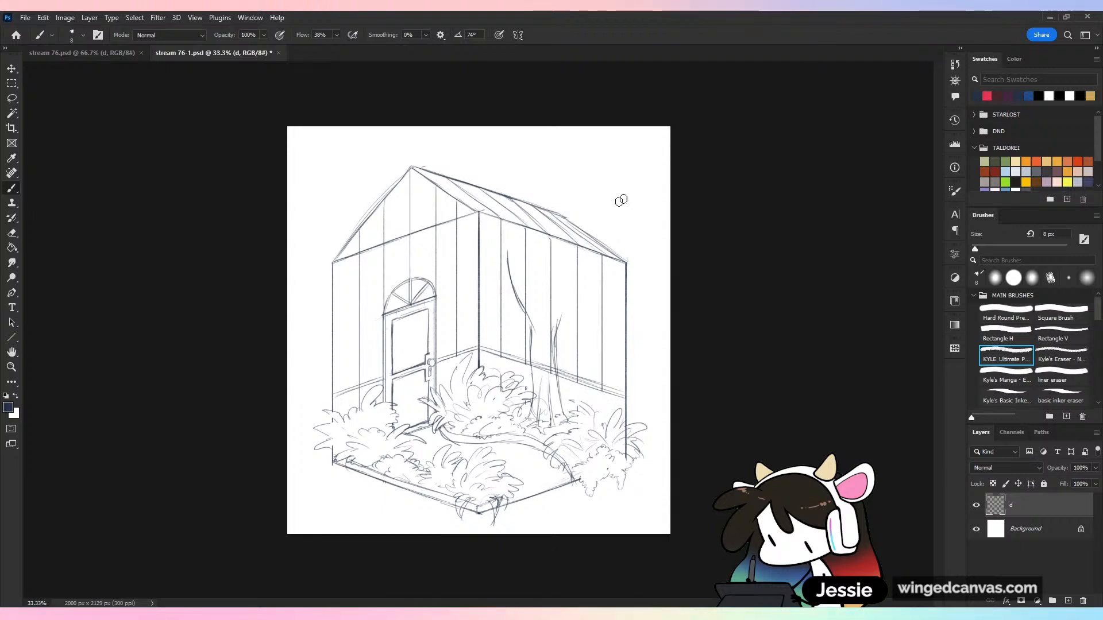
Erase the wall and floor lines running through the tree trunk and tidy the trunk's base
mouse_move(550, 372)
left_mouse_down()
mouse_move(539, 371)
mouse_move(552, 371)
left_mouse_up()
left_click_drag(545, 415, 534, 392)
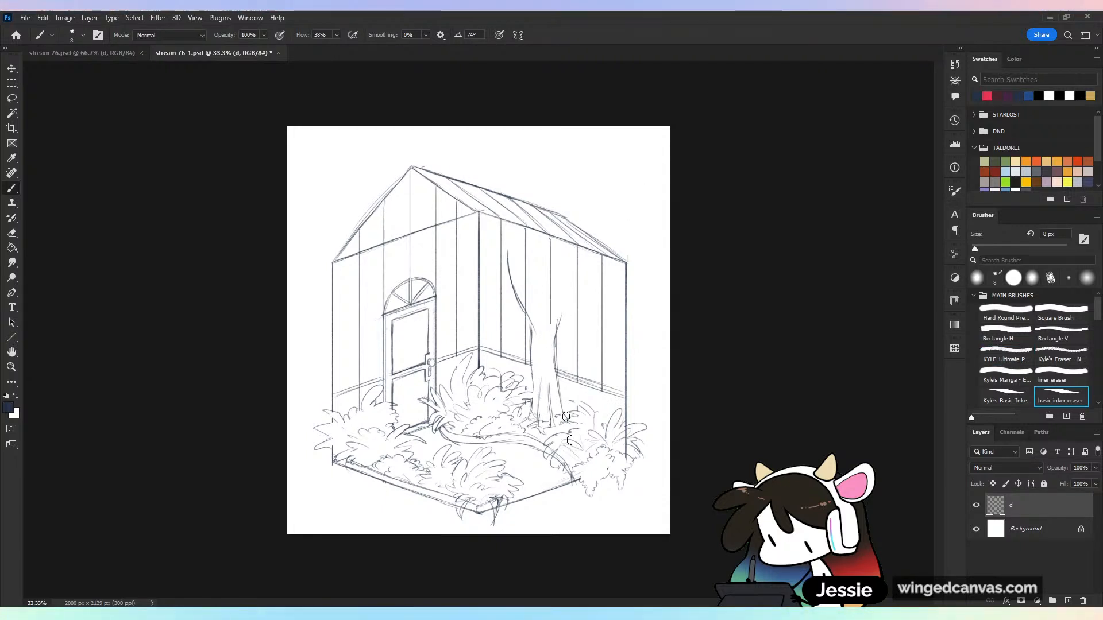
key("b")
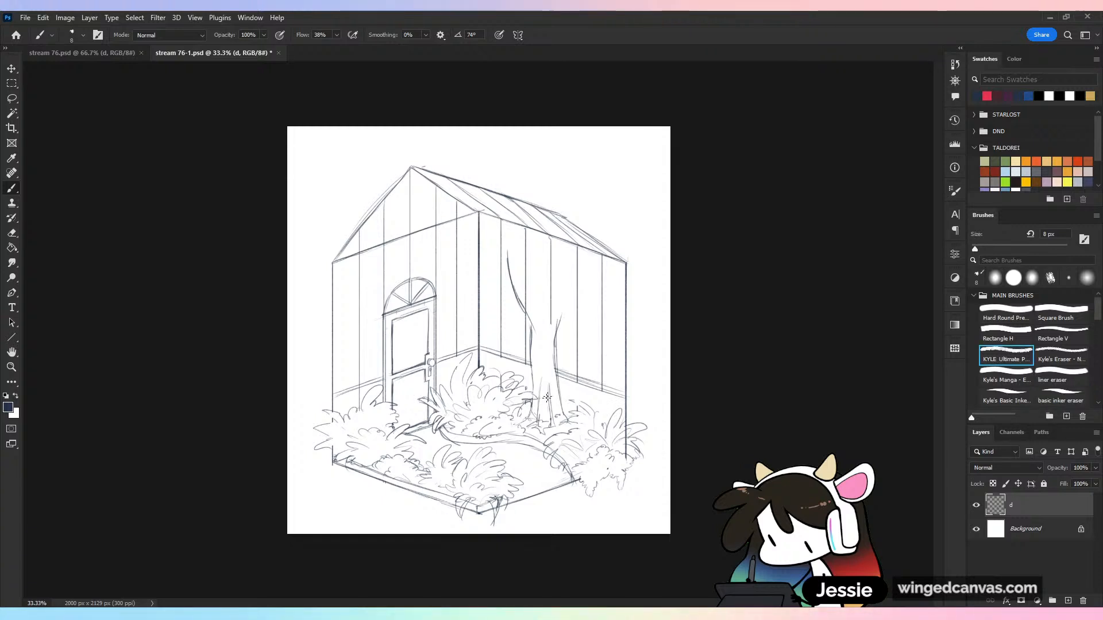
key("ctrl+z")
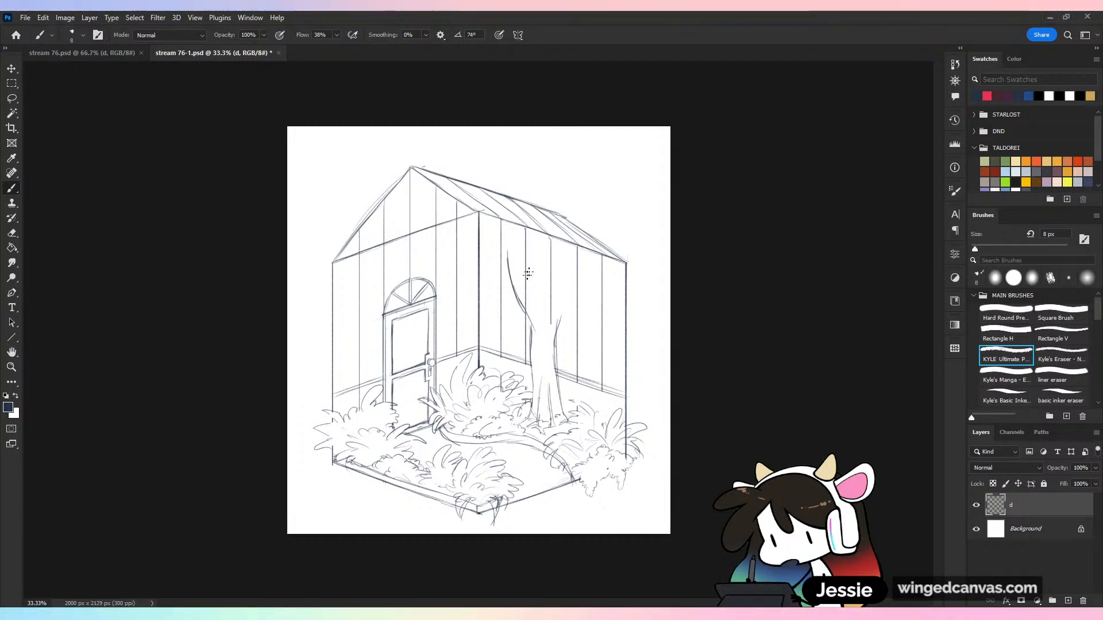
Sketch forked branches spreading from the top of the trunk and a small side branch lower down on the door side
mouse_move(516, 249)
left_mouse_down()
mouse_move(538, 315)
mouse_move(564, 277)
left_mouse_up()
left_click_drag(558, 323, 581, 278)
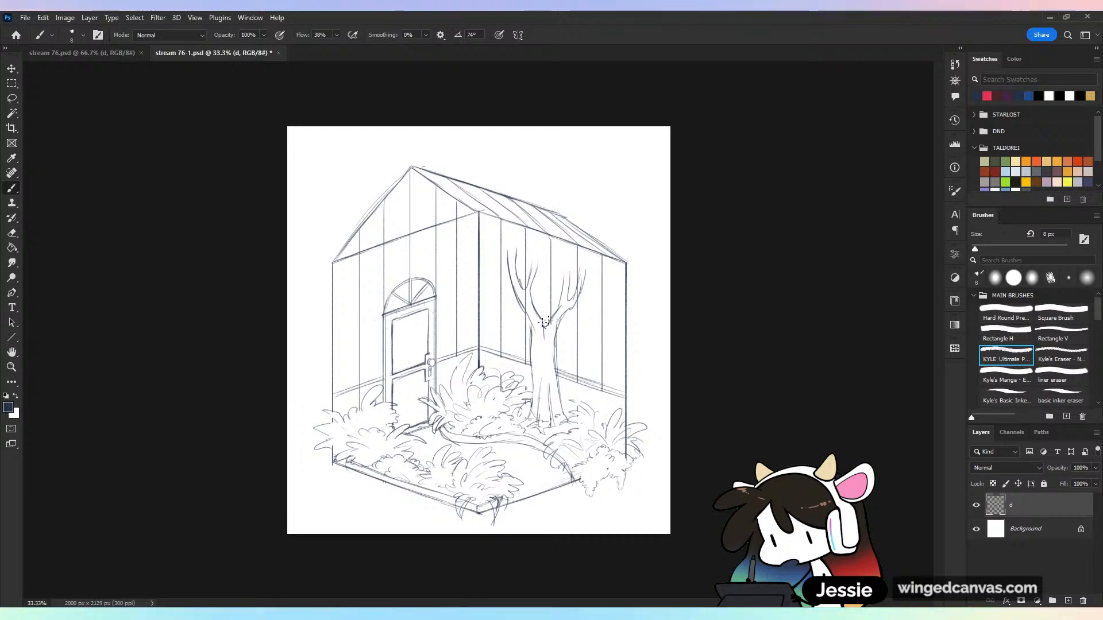
left_click_drag(543, 316, 540, 277)
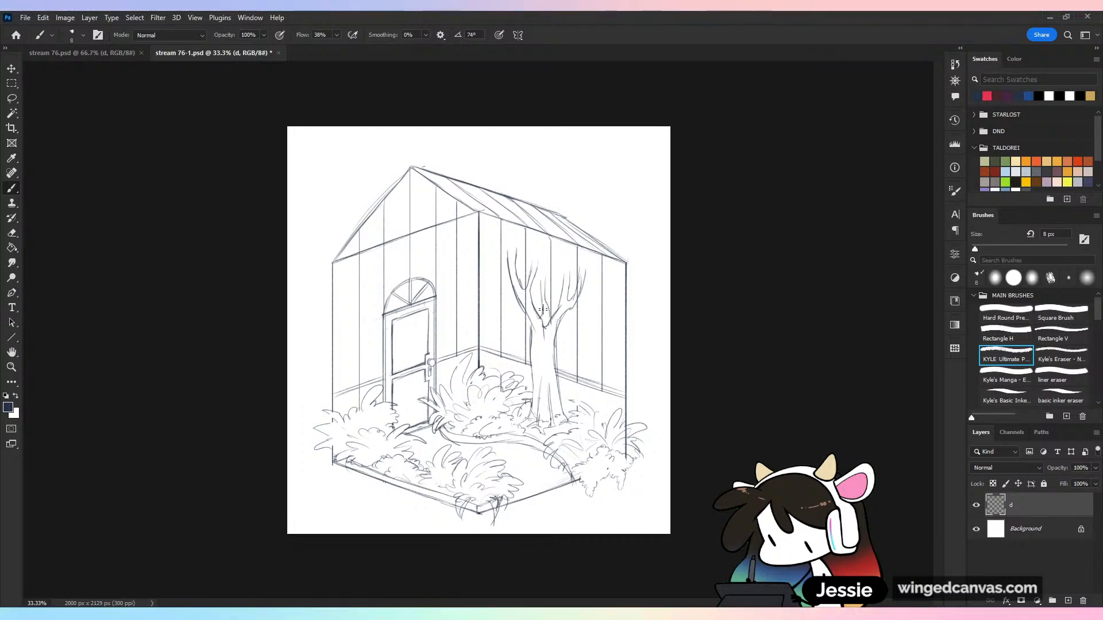
mouse_move(509, 314)
left_mouse_down()
mouse_move(532, 346)
mouse_move(534, 419)
left_mouse_up()
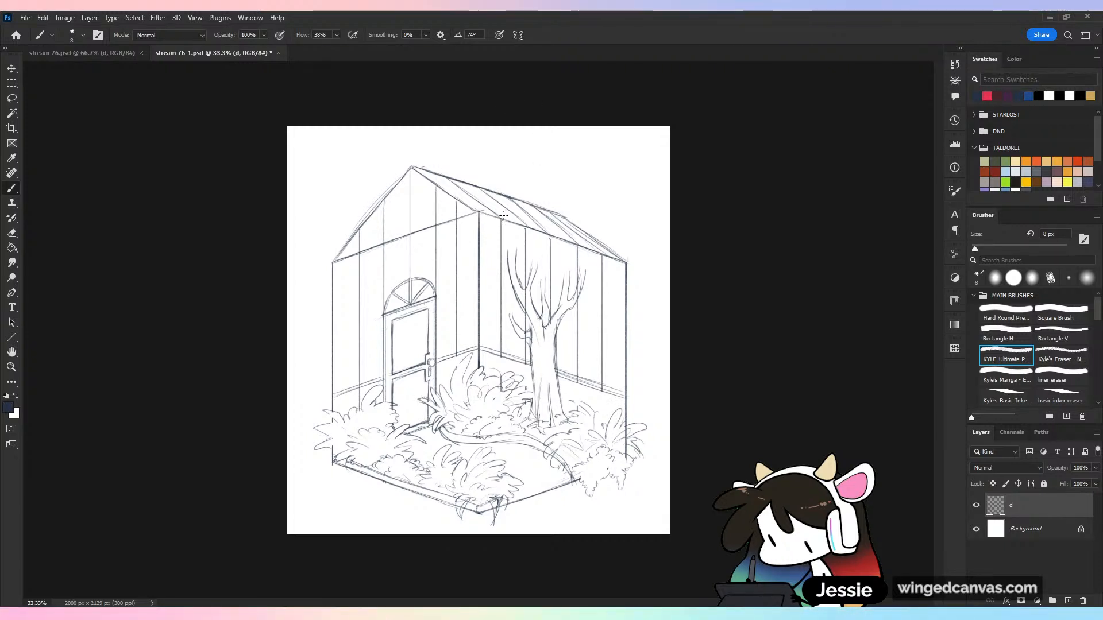
Sketch scalloped foliage clusters on the tree's door side, reaching over the roof edge and the room's back corner
mouse_move(495, 216)
left_mouse_down()
mouse_move(455, 217)
mouse_move(452, 233)
left_mouse_up()
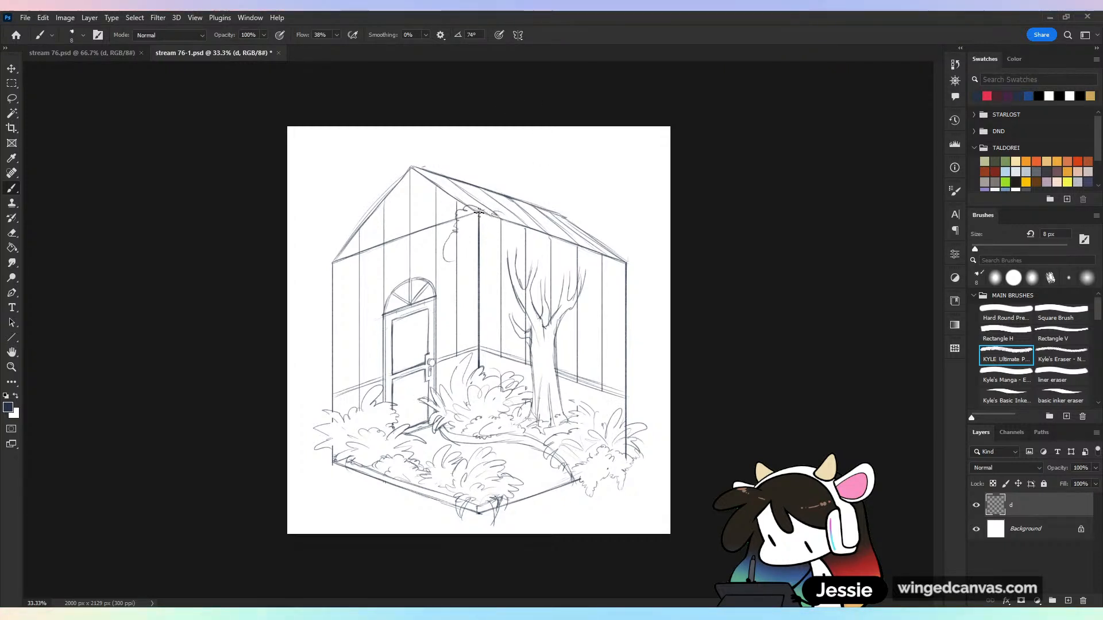
left_click_drag(529, 230, 550, 239)
mouse_move(460, 260)
left_mouse_down()
mouse_move(507, 257)
mouse_move(473, 238)
mouse_move(524, 247)
left_mouse_up()
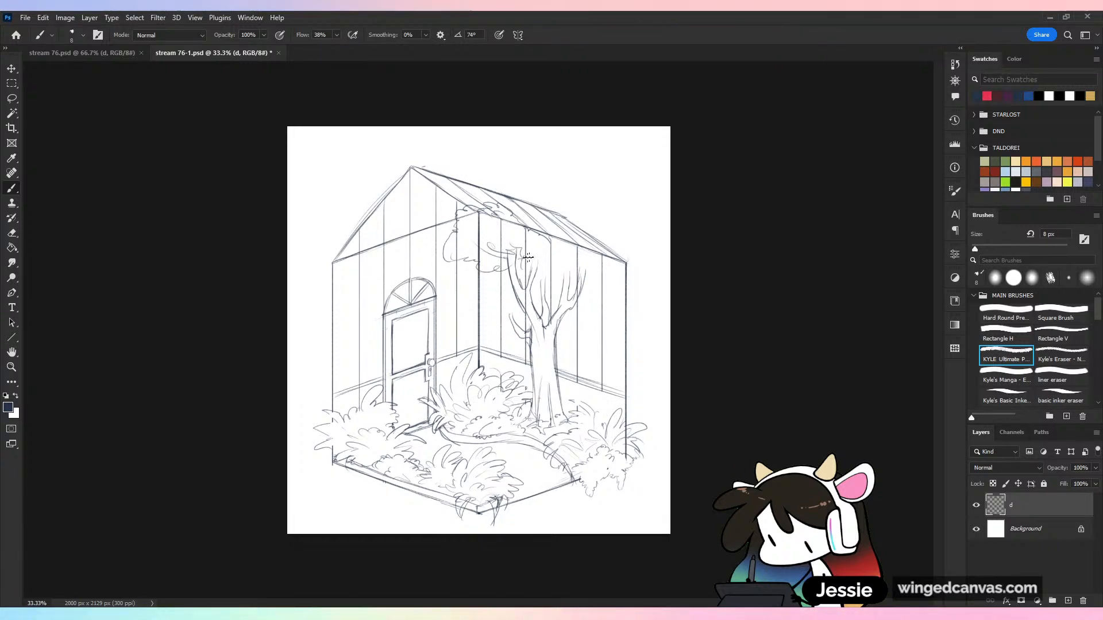
mouse_move(493, 281)
left_mouse_down()
mouse_move(473, 297)
mouse_move(518, 315)
mouse_move(516, 288)
mouse_move(526, 319)
mouse_move(494, 327)
left_mouse_up()
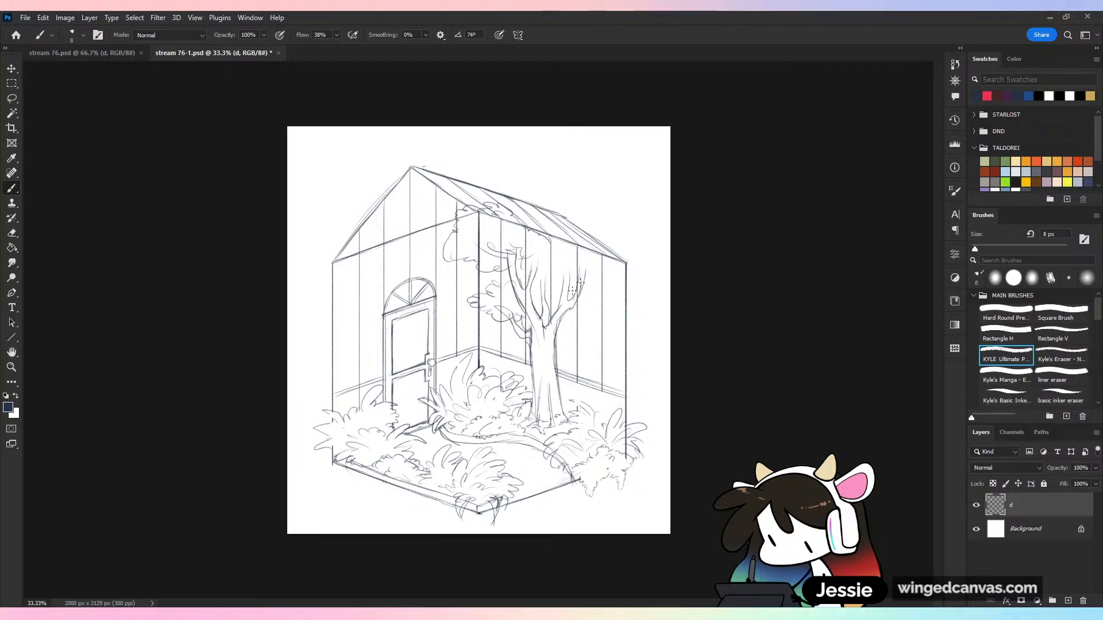
Complete the tree canopy with scalloped foliage around the outer branches, fill in leaves on the door side and refine the trunk
mouse_move(541, 236)
left_mouse_down()
mouse_move(608, 271)
mouse_move(598, 310)
mouse_move(566, 317)
mouse_move(561, 271)
mouse_move(585, 272)
left_mouse_up()
left_click_drag(583, 335, 597, 328)
left_click_drag(605, 294, 595, 320)
left_click_drag(488, 271, 490, 293)
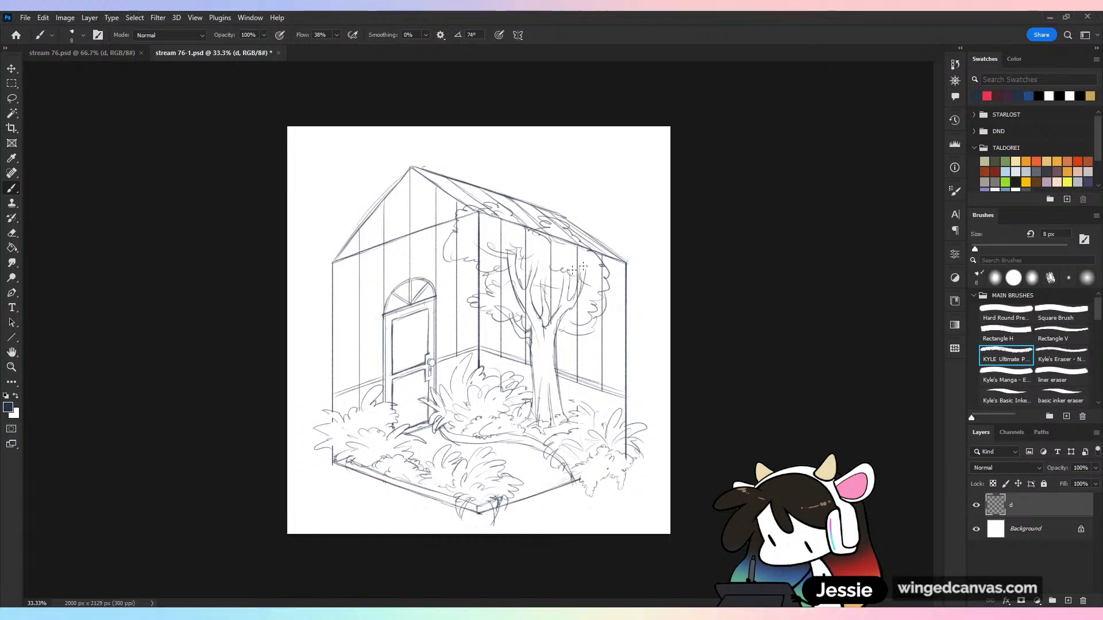
mouse_move(533, 338)
left_mouse_down()
mouse_move(538, 393)
mouse_move(562, 419)
left_mouse_up()
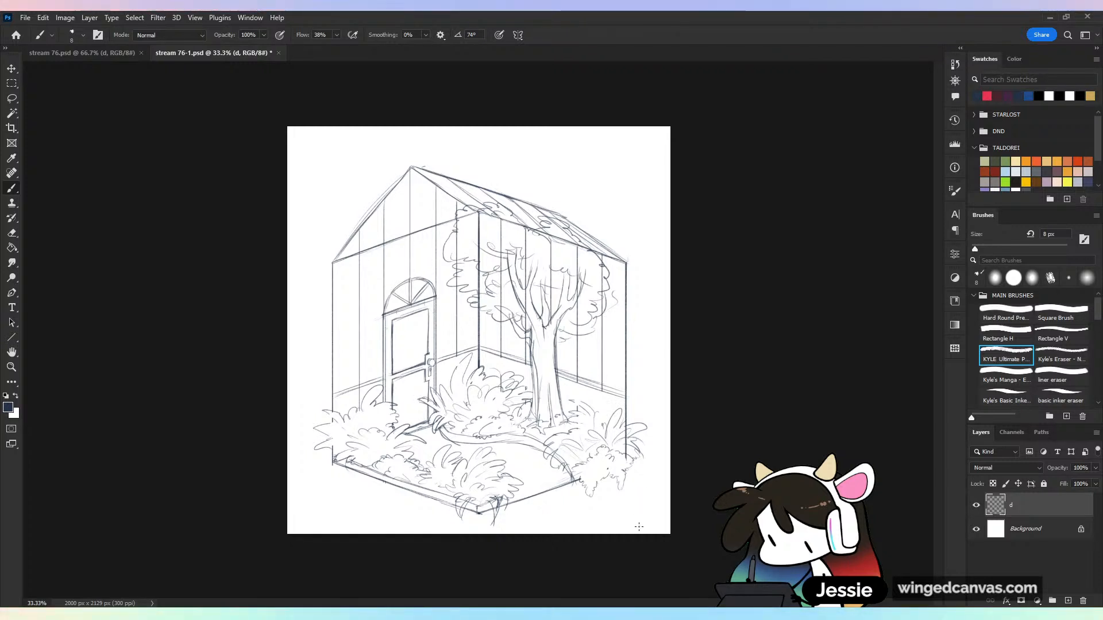
Sketch looping vines hanging beneath the tree canopy on both sides of the trunk
mouse_move(490, 318)
left_mouse_down()
mouse_move(502, 347)
mouse_move(538, 234)
mouse_move(495, 321)
mouse_move(537, 298)
mouse_move(602, 139)
mouse_move(591, 319)
left_mouse_up()
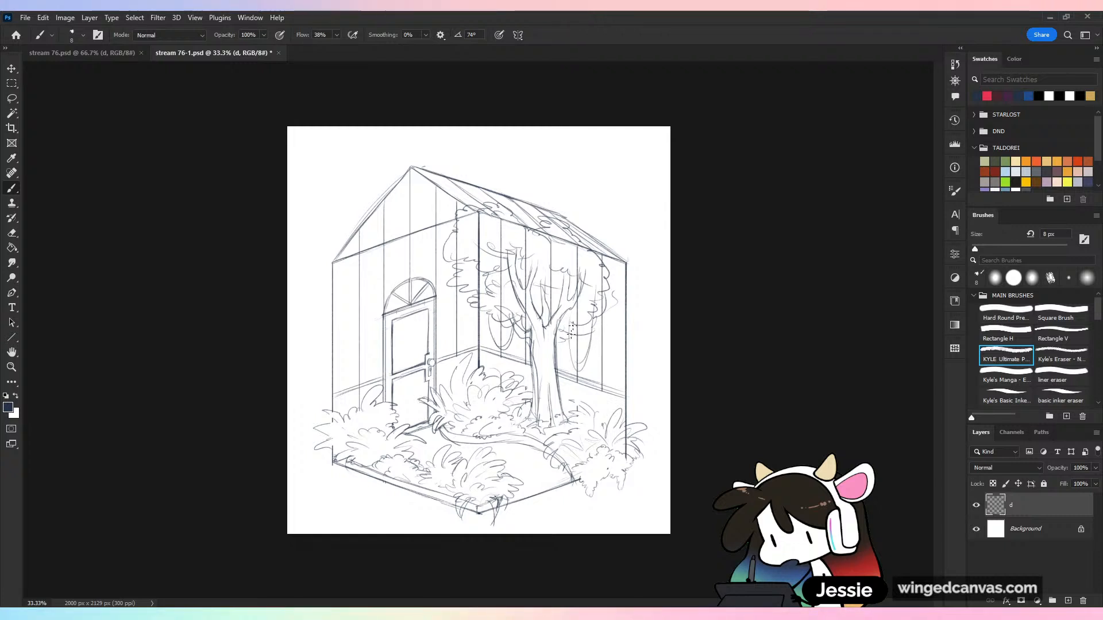
left_click_drag(532, 286, 569, 281)
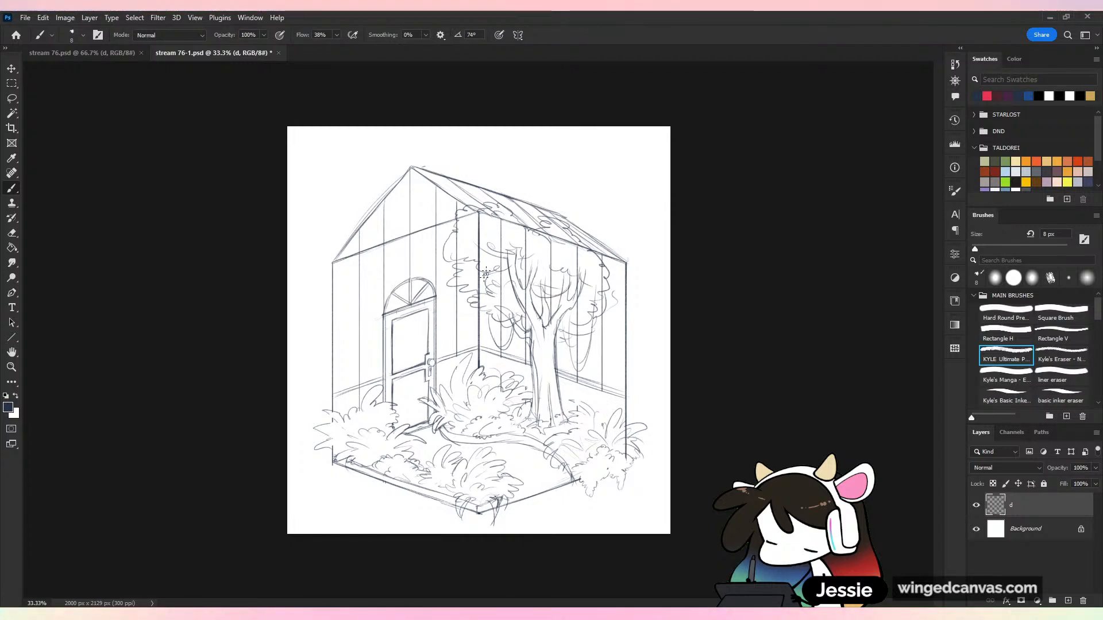
left_click_drag(486, 294, 464, 324)
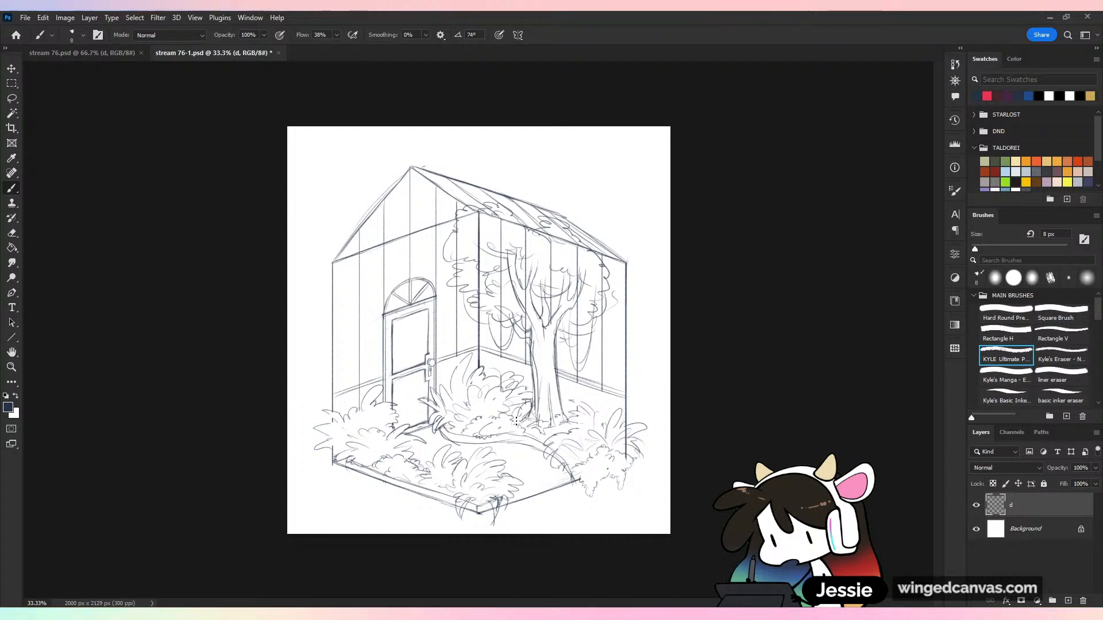
Reshape the door-side edge of the trunk with a flared root and sketch an oval knot with bark lines
key("e")
left_click_drag(535, 355, 530, 419)
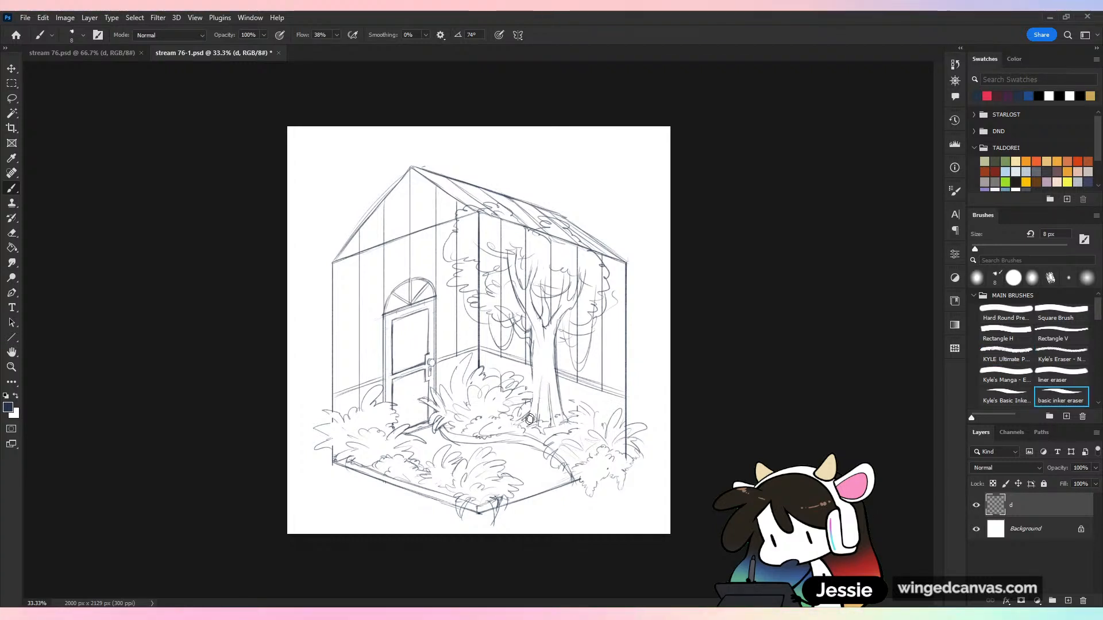
key("b")
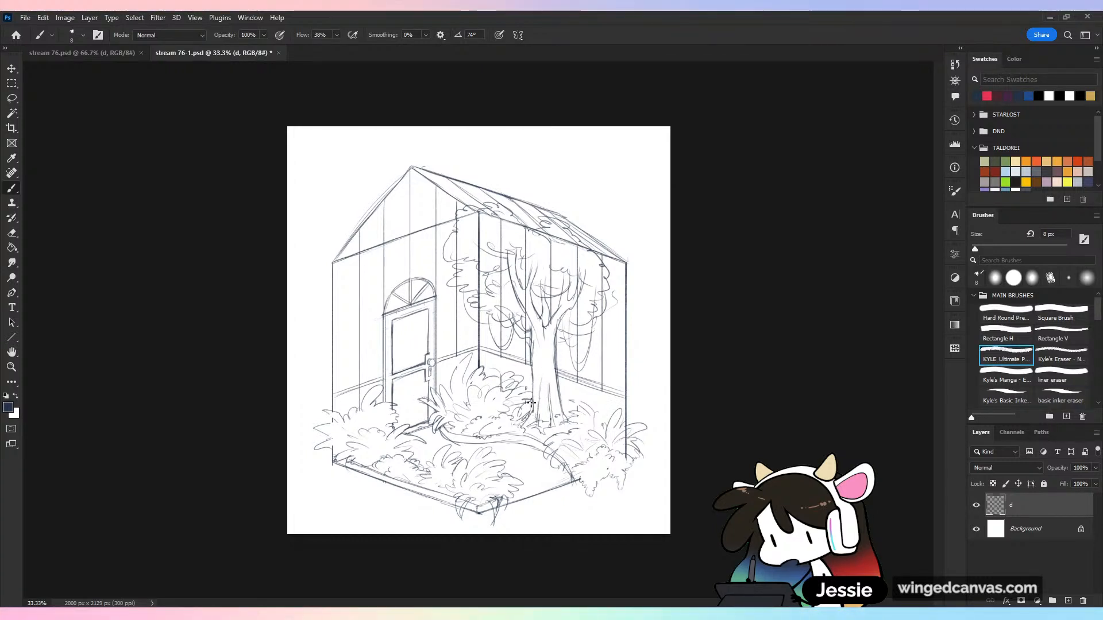
left_click_drag(544, 372, 535, 426)
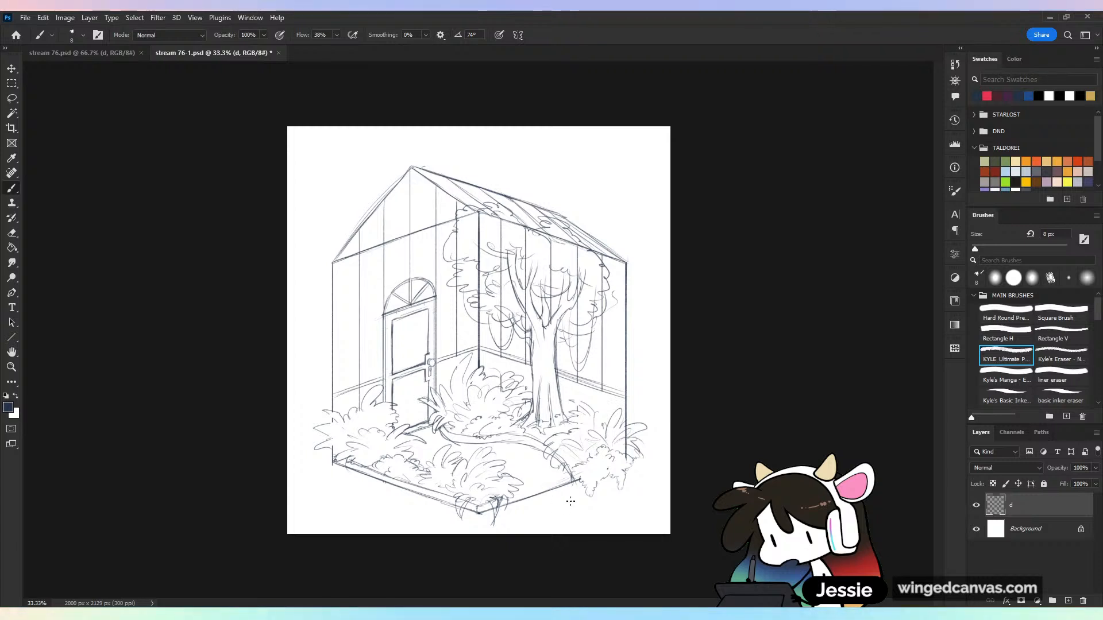
key("e")
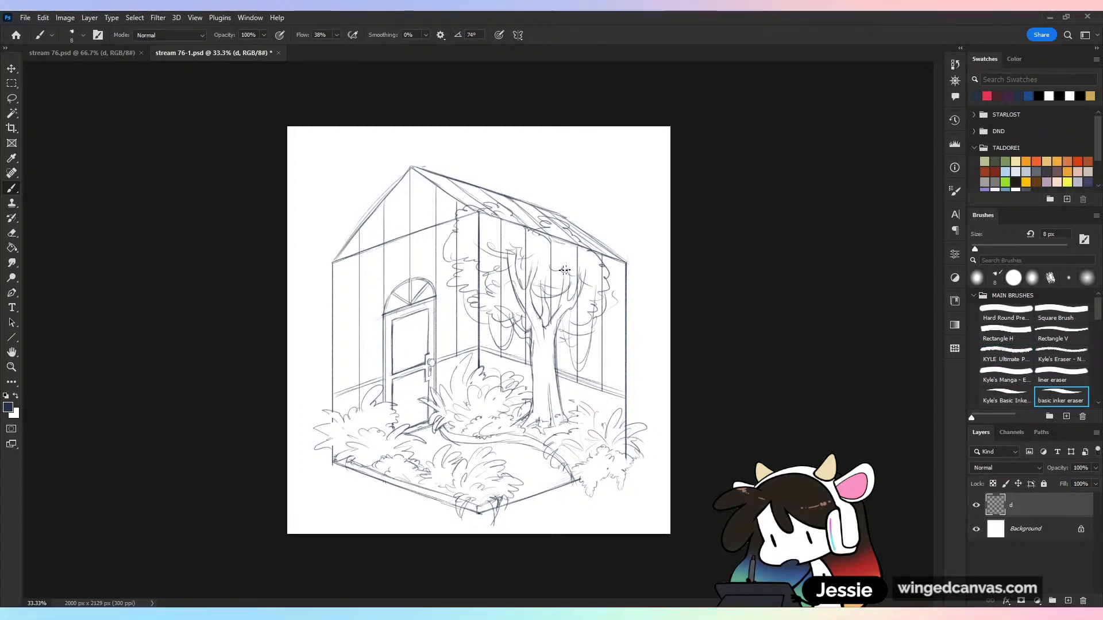
left_click_drag(538, 355, 538, 371)
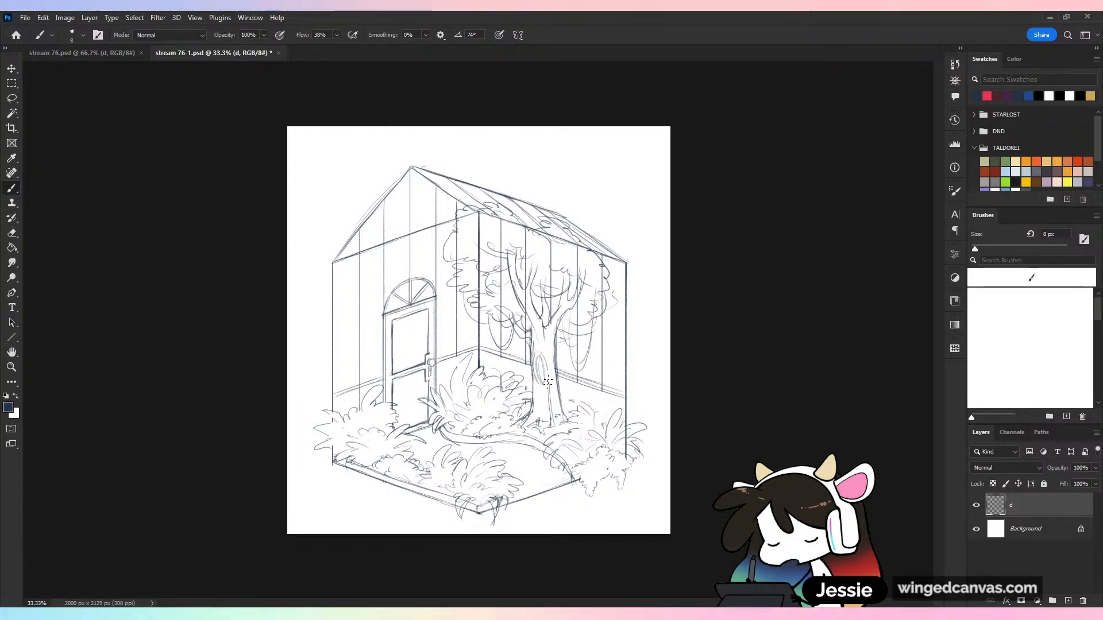
key("b")
mouse_move(538, 421)
left_mouse_down()
mouse_move(535, 400)
mouse_move(535, 426)
left_mouse_up()
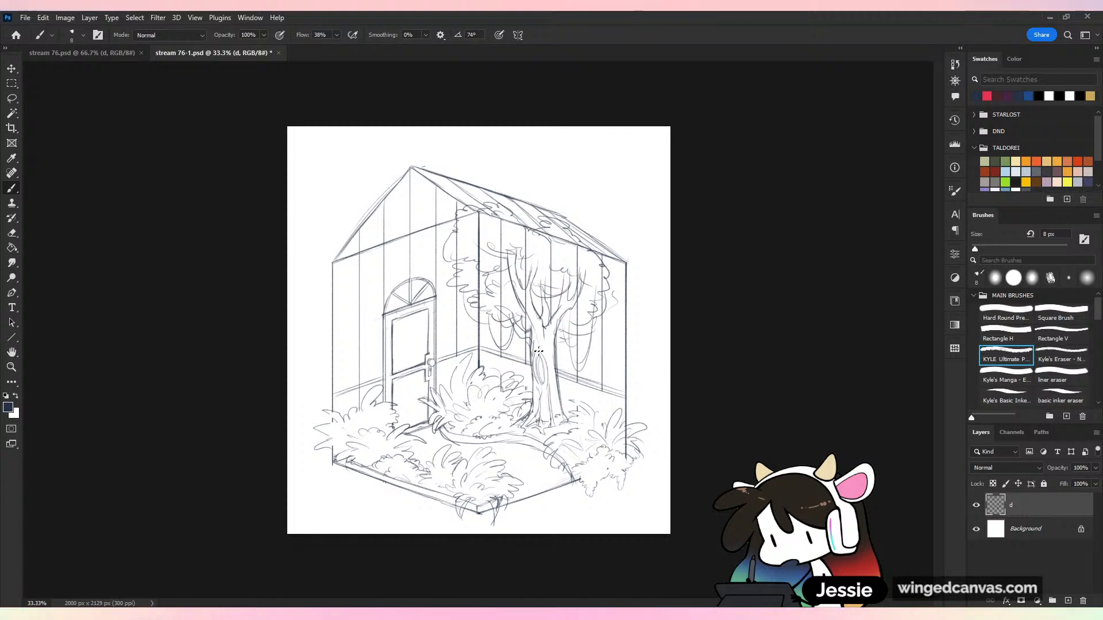
left_click_drag(537, 345, 563, 413)
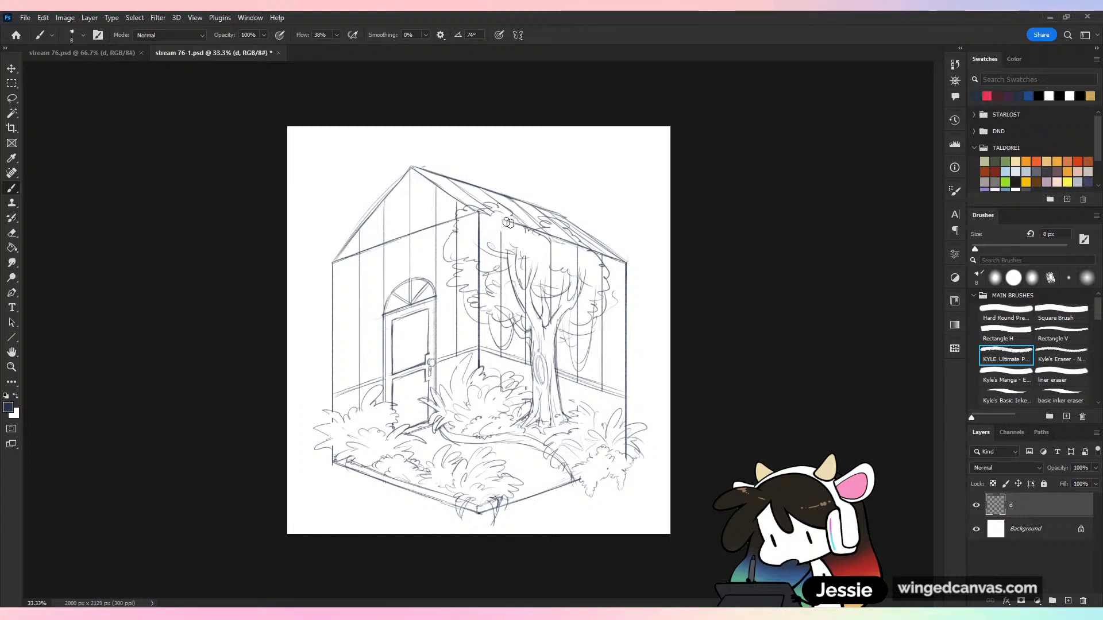
Erase the wall and roof lines running through the canopy and redraw scalloped foliage along its edges
mouse_move(508, 223)
left_mouse_down()
mouse_move(462, 218)
mouse_move(501, 311)
mouse_move(503, 297)
mouse_move(486, 308)
mouse_move(505, 280)
mouse_move(500, 235)
left_mouse_up()
mouse_move(560, 291)
left_mouse_down()
mouse_move(601, 264)
mouse_move(551, 269)
mouse_move(568, 241)
mouse_move(550, 234)
mouse_move(568, 243)
mouse_move(557, 225)
mouse_move(609, 275)
mouse_move(582, 270)
left_mouse_up()
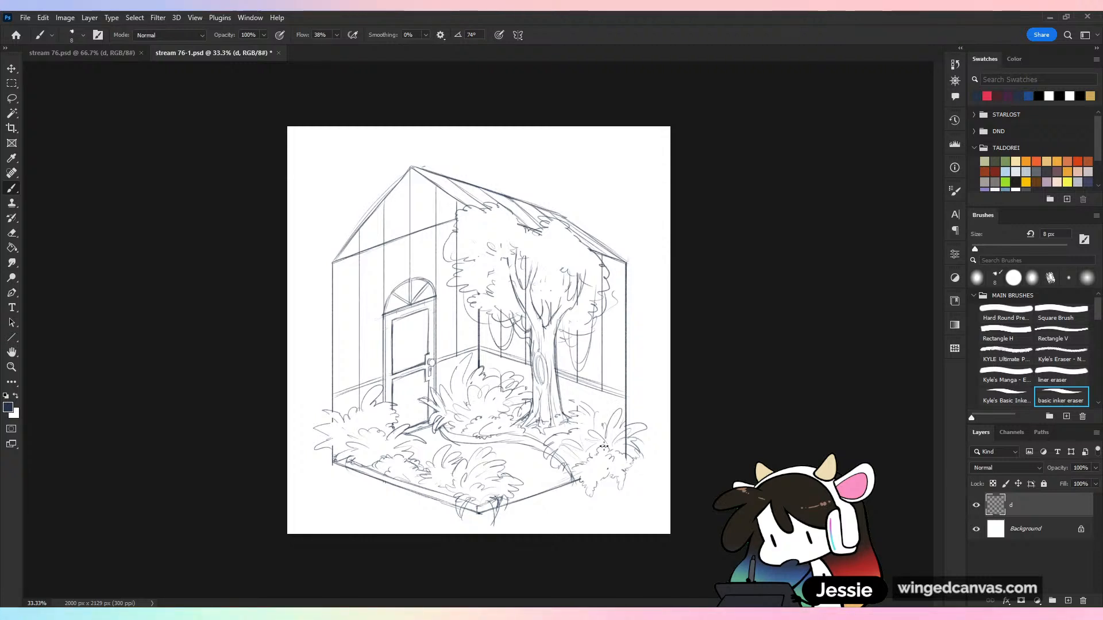
mouse_move(452, 232)
left_mouse_down()
mouse_move(494, 228)
mouse_move(480, 240)
mouse_move(504, 255)
mouse_move(502, 235)
mouse_move(533, 237)
mouse_move(512, 231)
mouse_move(554, 257)
mouse_move(541, 235)
mouse_move(580, 241)
left_mouse_up()
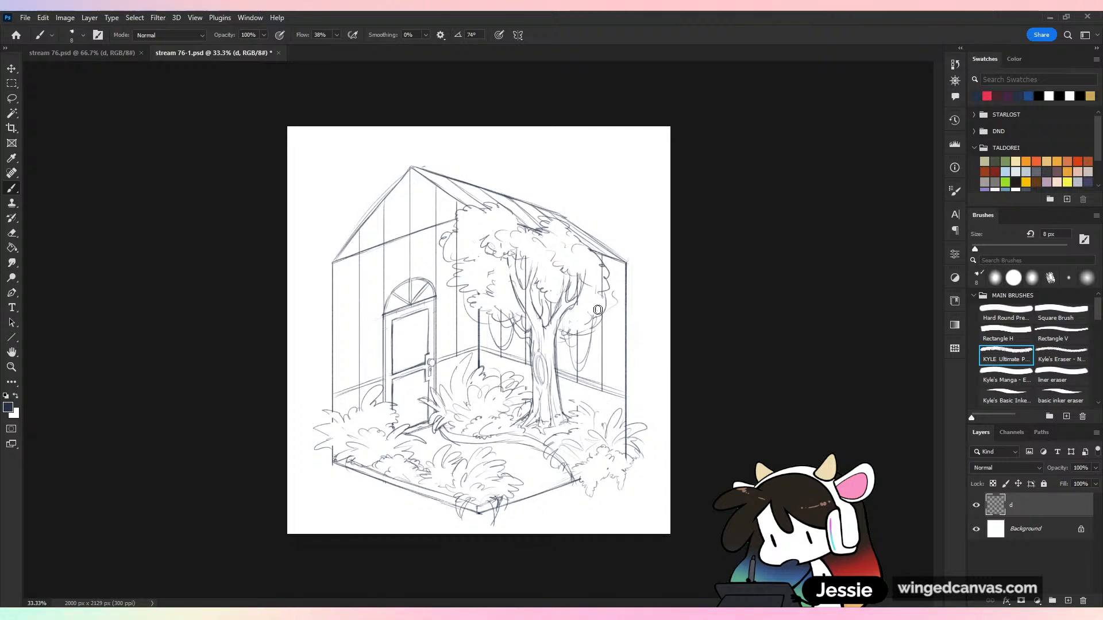
mouse_move(605, 283)
left_mouse_down()
mouse_move(617, 273)
mouse_move(613, 303)
mouse_move(598, 316)
left_mouse_up()
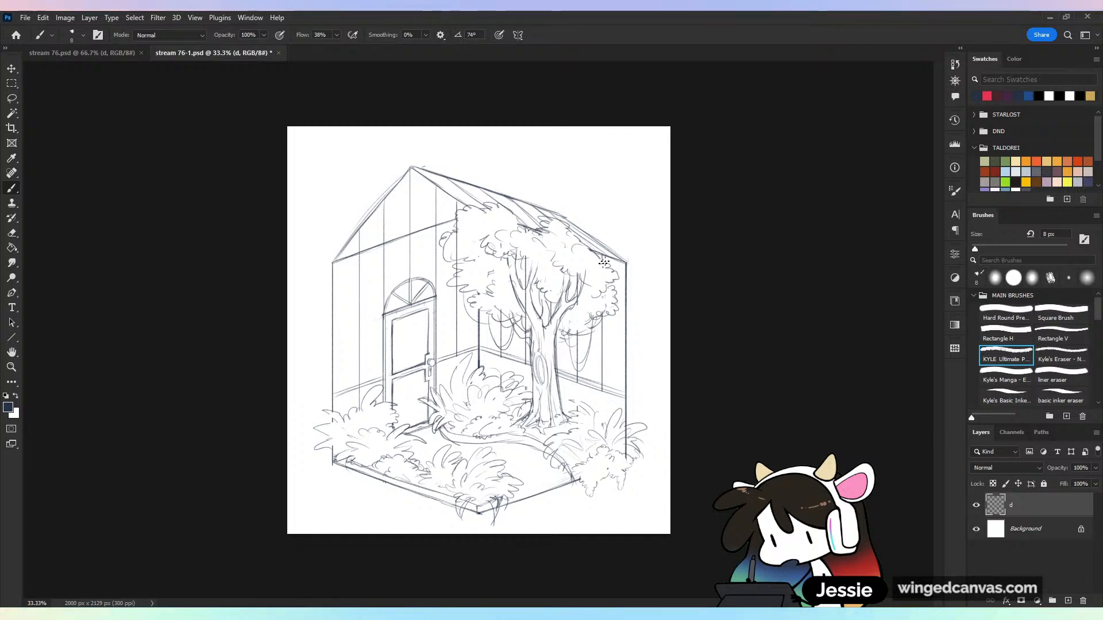
key("e")
left_click_drag(458, 271, 461, 268)
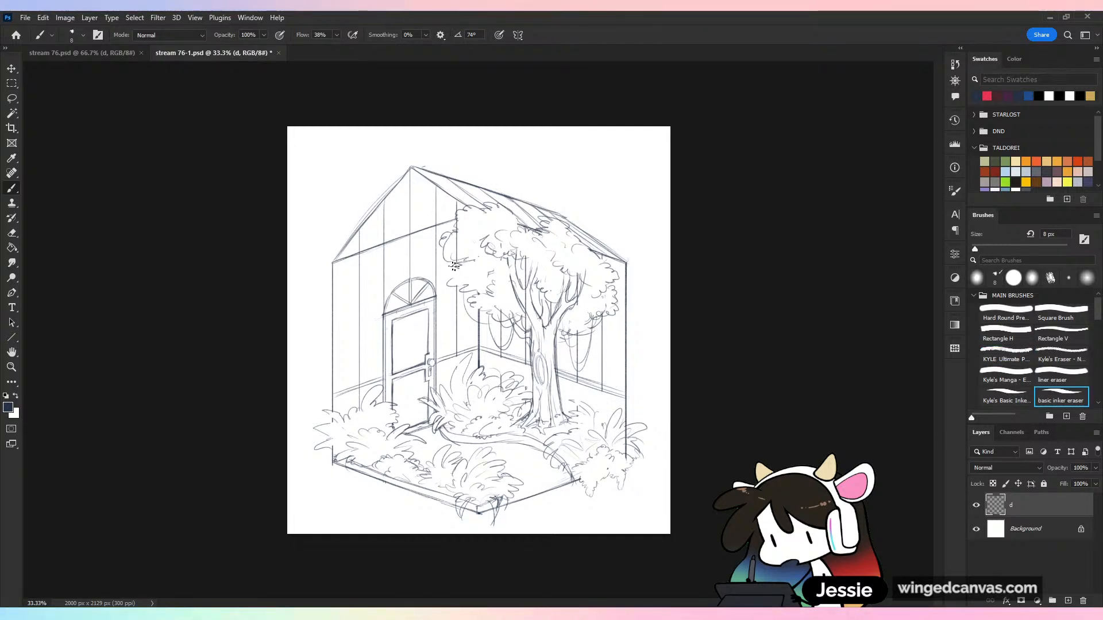
key("b")
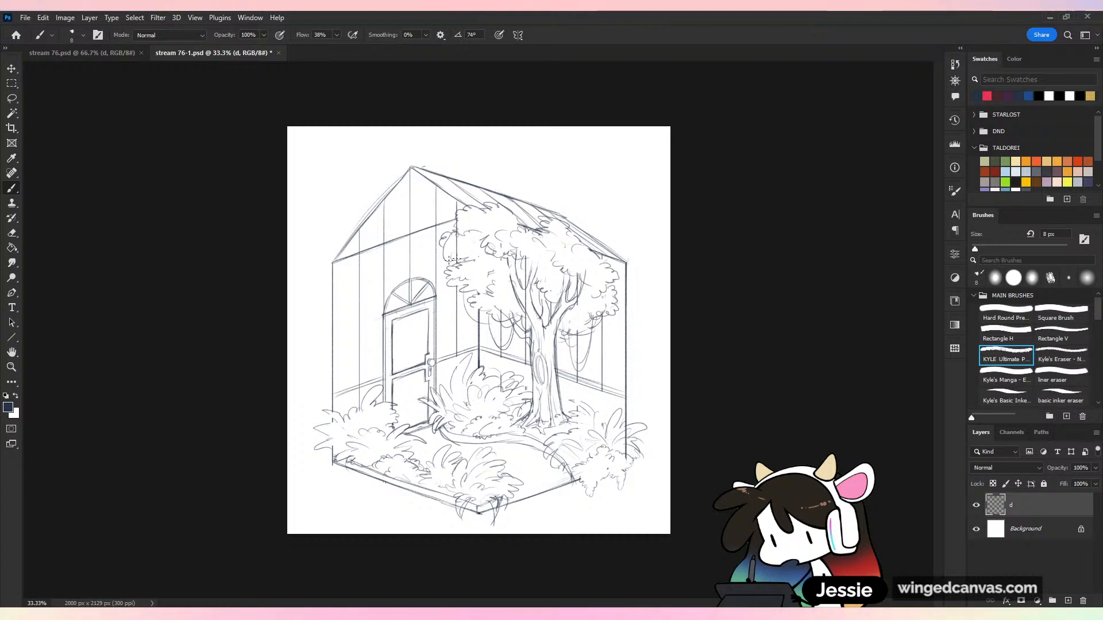
Save the file and nudge the whole sketch layer slightly upward on the canvas
key("ctrl+minus")
key("ctrl+s")
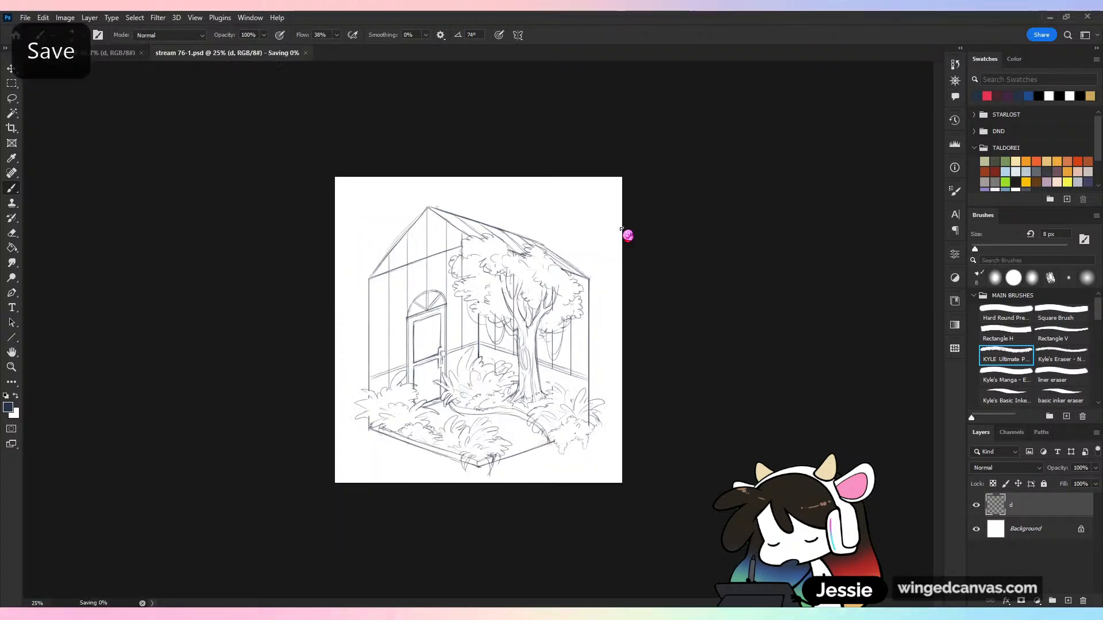
key("ctrl+plus")
key("v")
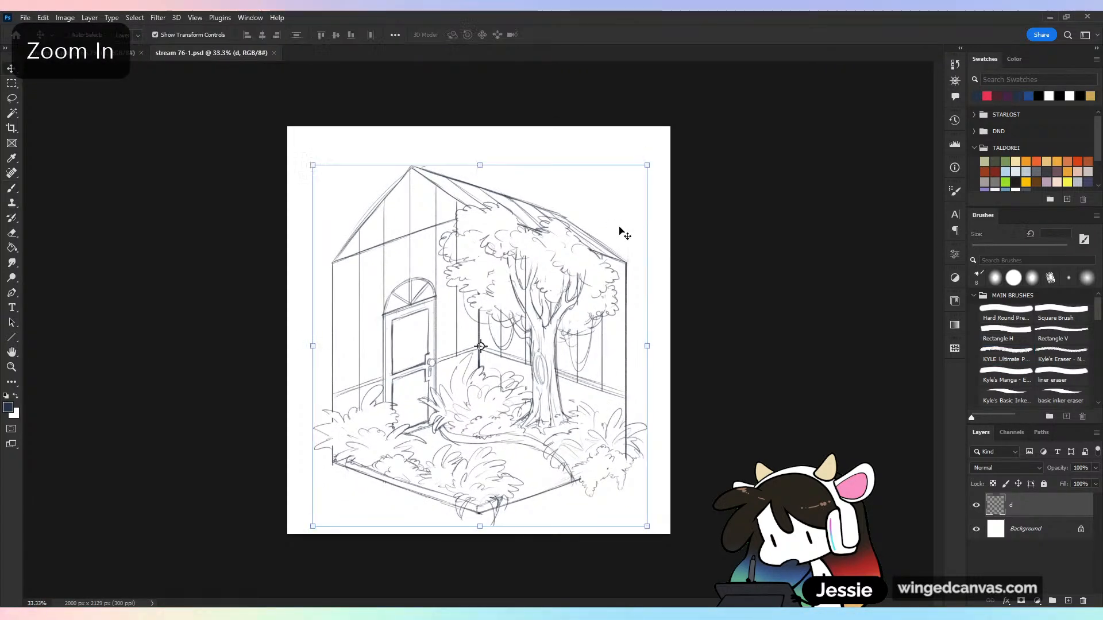
key("shift+Up")
key("shift+Up")
key("shift+Up")
key("shift+Up")
key("shift+Up")
key("shift+Up")
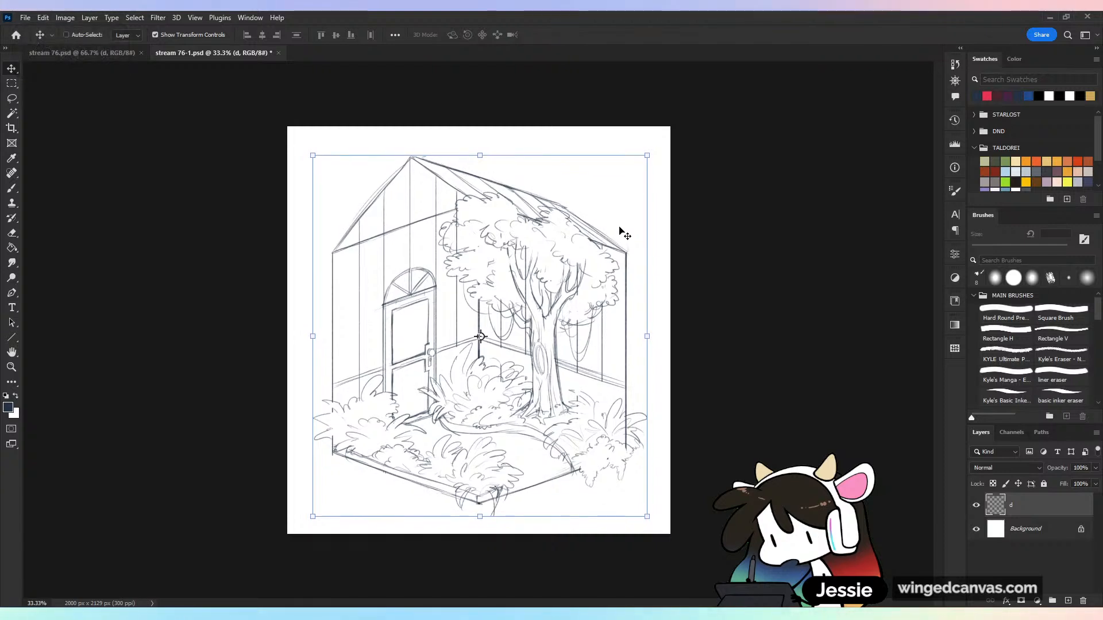
Erase the vertical wall line crossing the canopy's foliage on the door side
key("b")
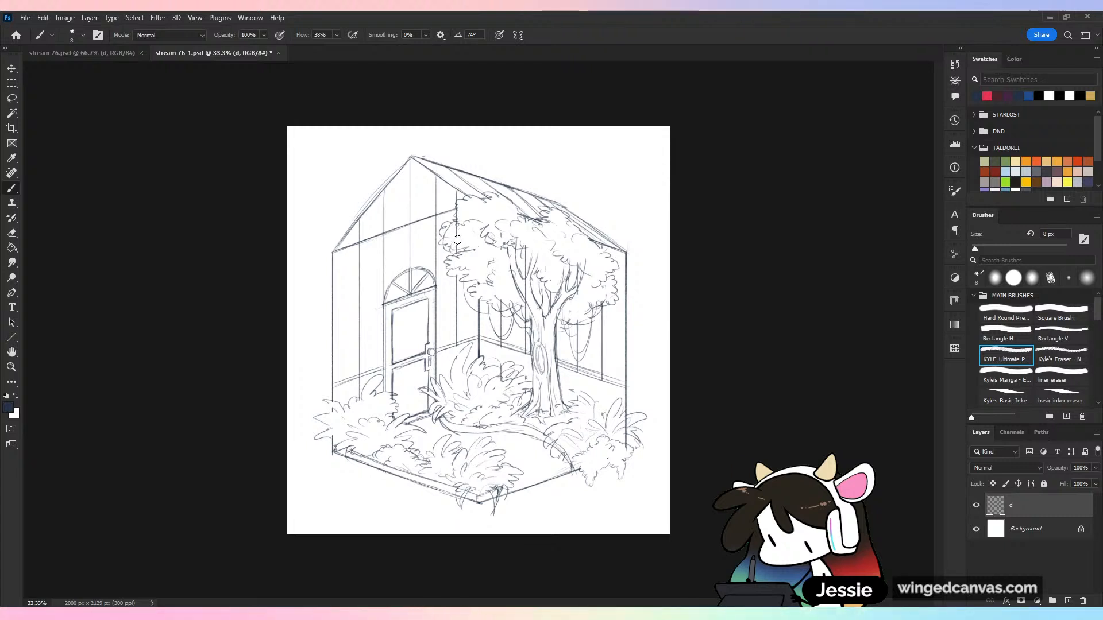
key("e")
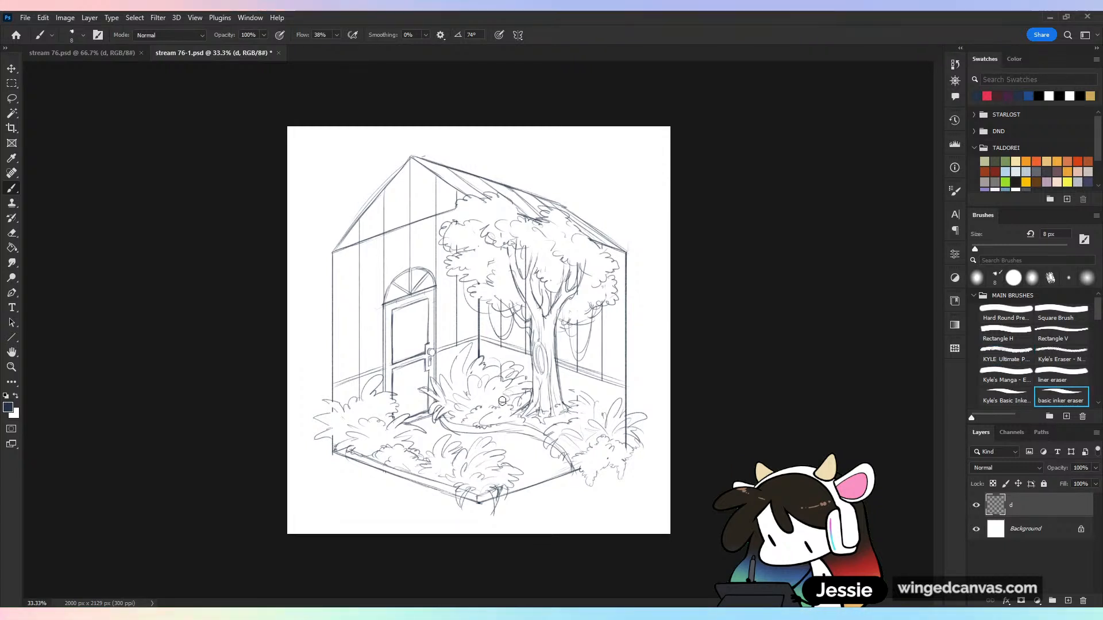
Sketch a wall bracket above the door holding a hanging plant with trailing leaves, and clean up its overlapping lines
key("b")
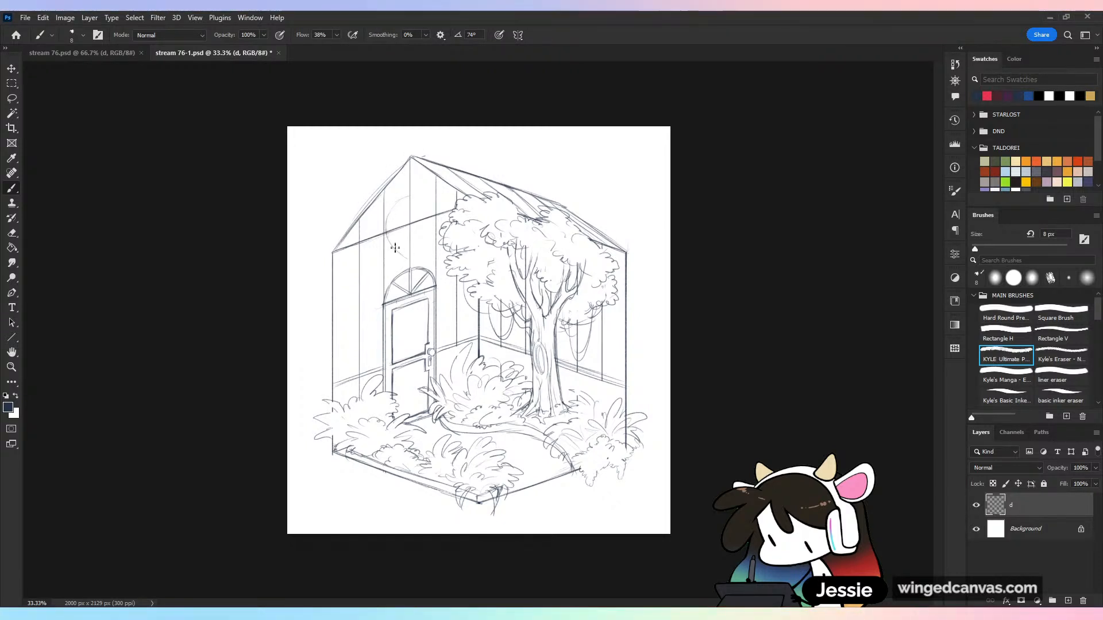
key("ctrl+z")
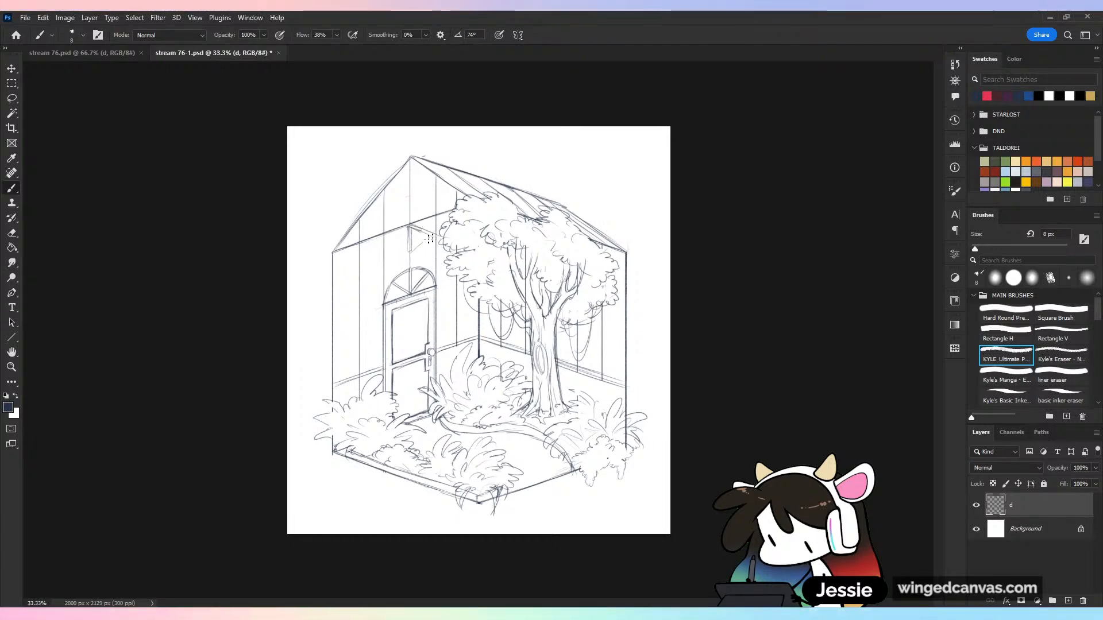
left_click_drag(432, 237, 438, 249)
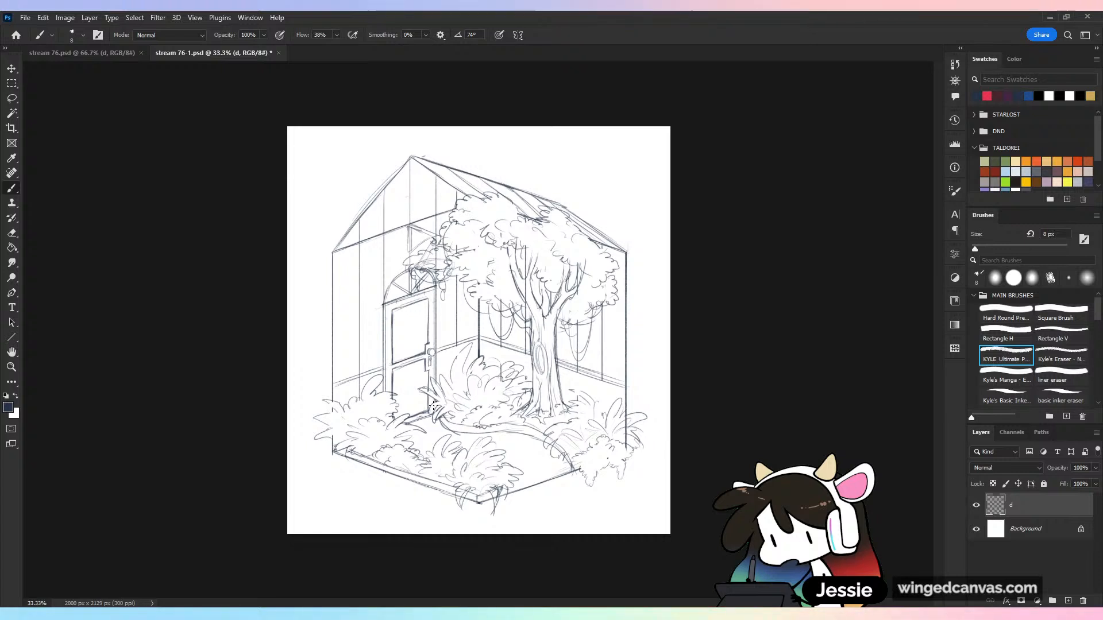
mouse_move(434, 261)
left_mouse_down()
mouse_move(419, 259)
mouse_move(430, 265)
left_mouse_up()
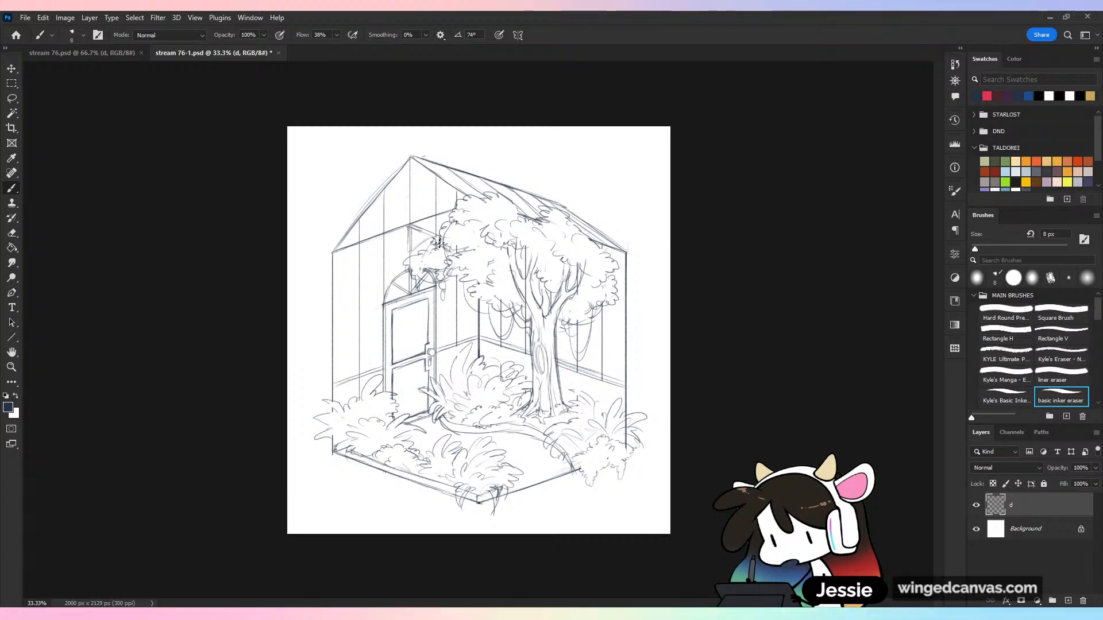
left_click_drag(436, 239, 420, 267)
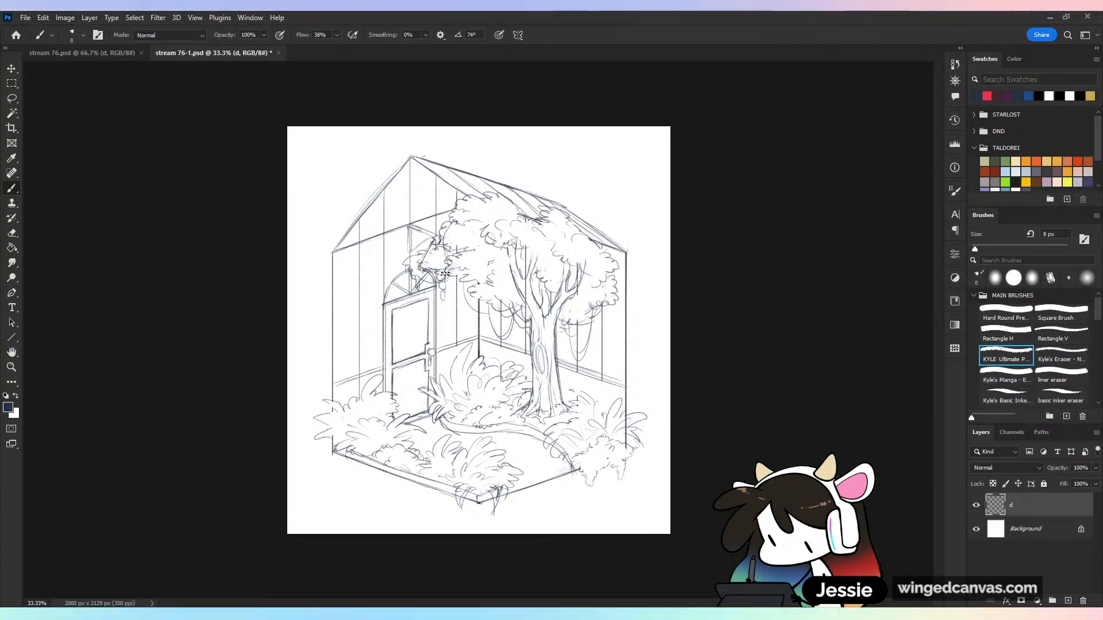
left_click_drag(439, 247, 447, 272)
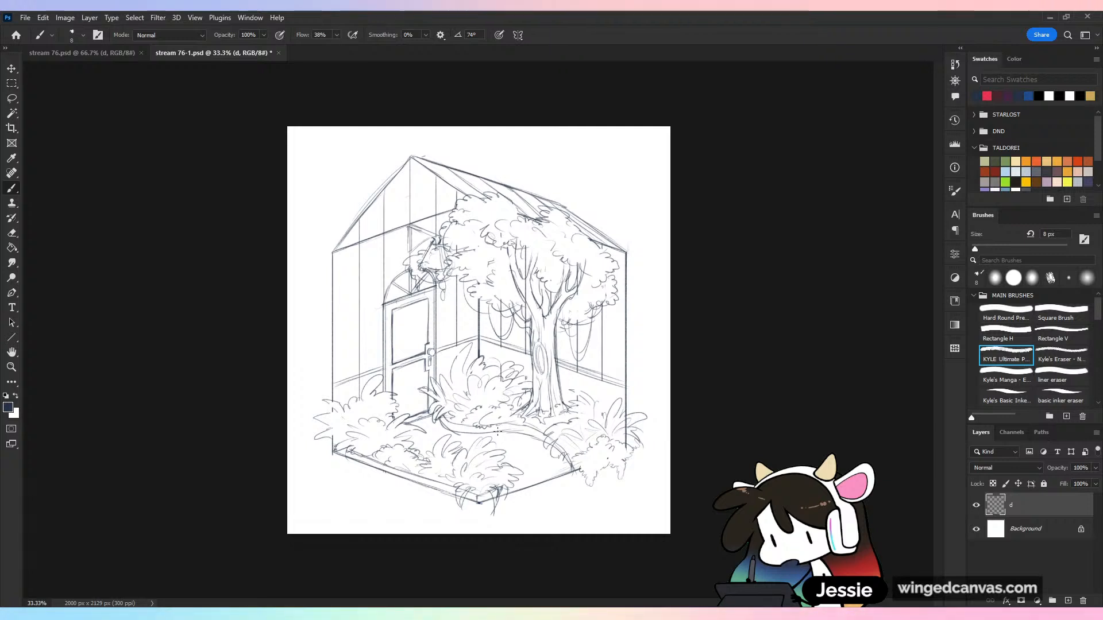
left_click(1060, 396)
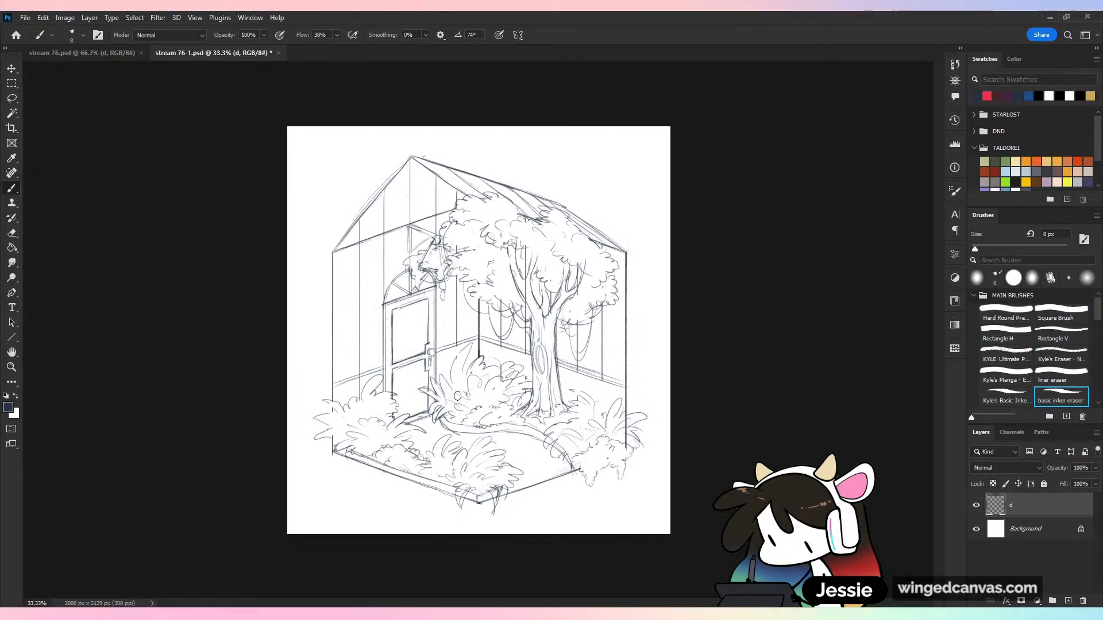
left_click(1005, 355)
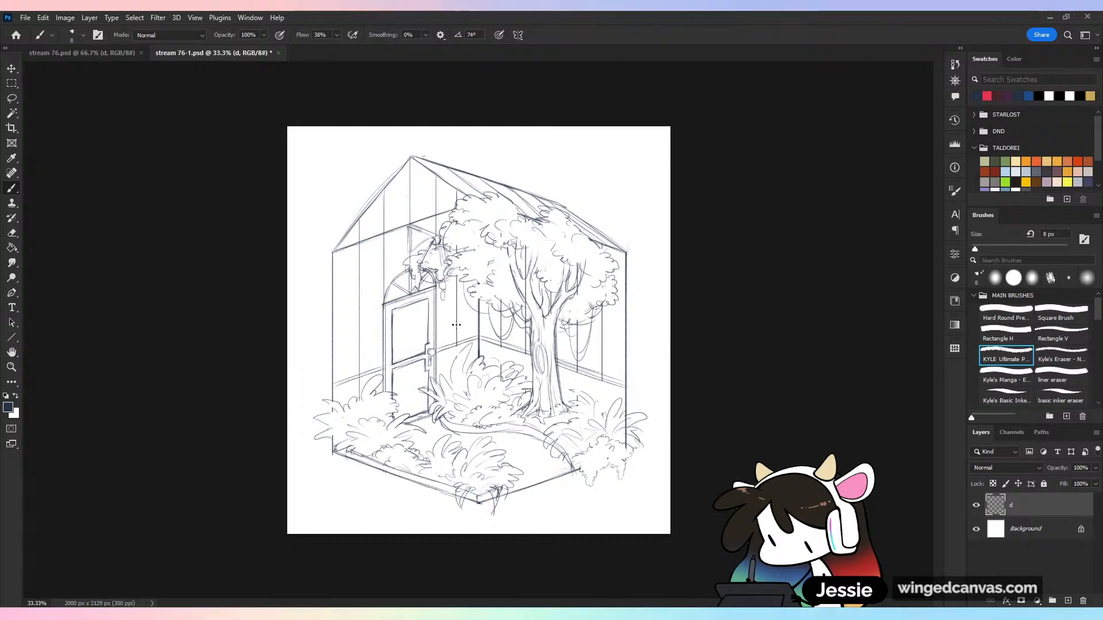
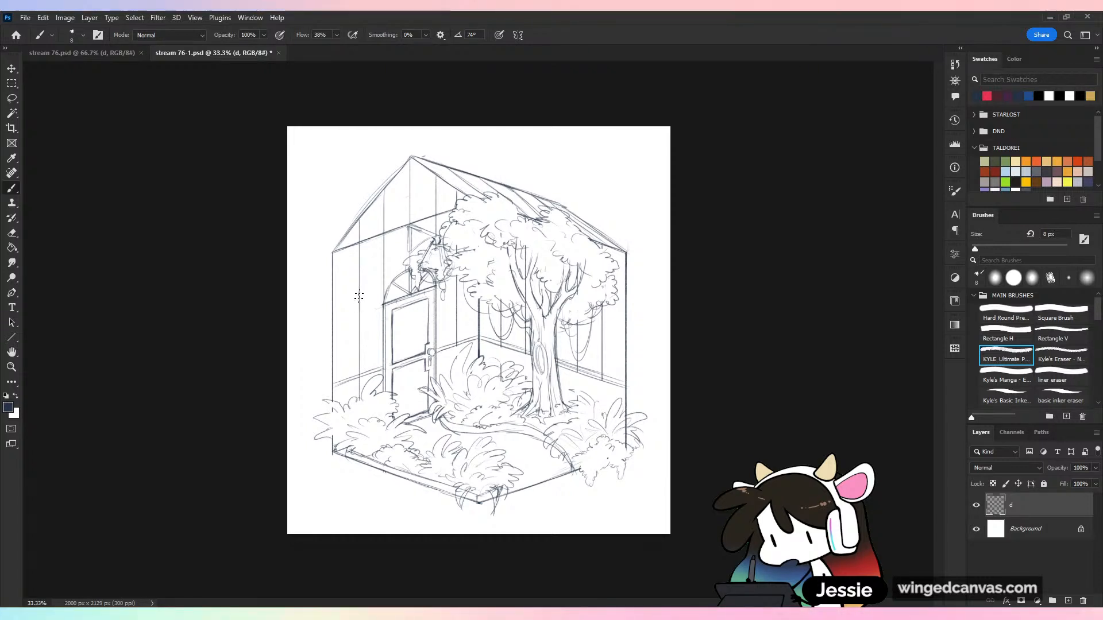
Sketch bracketed hanging plants with trailing leaves on the wall on both sides of the door, and save the file
key("ctrl+z")
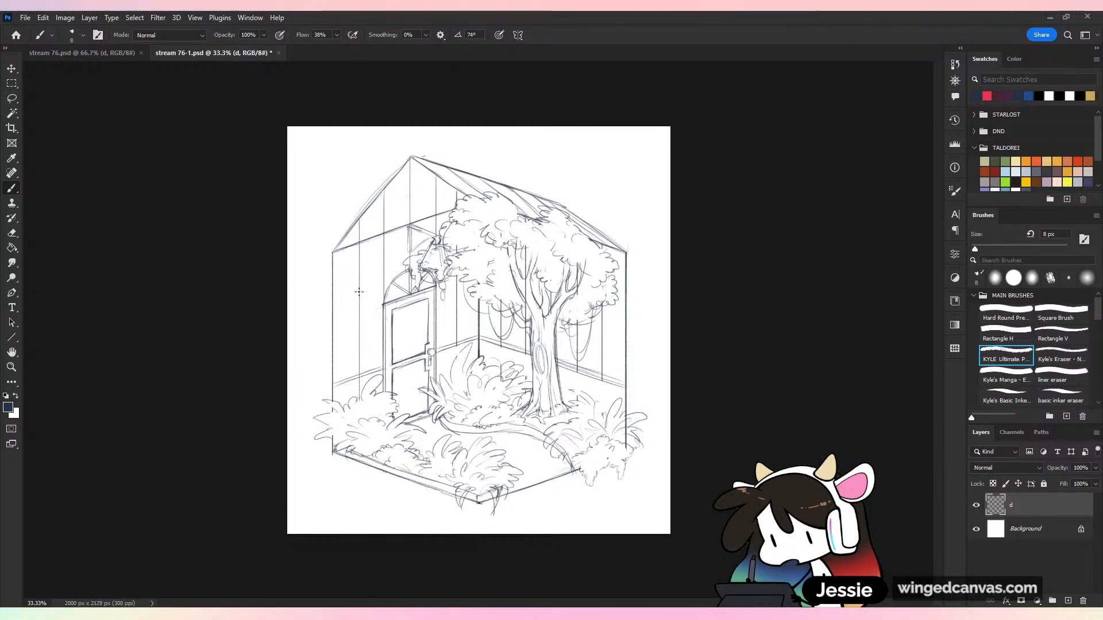
left_click_drag(359, 290, 356, 317)
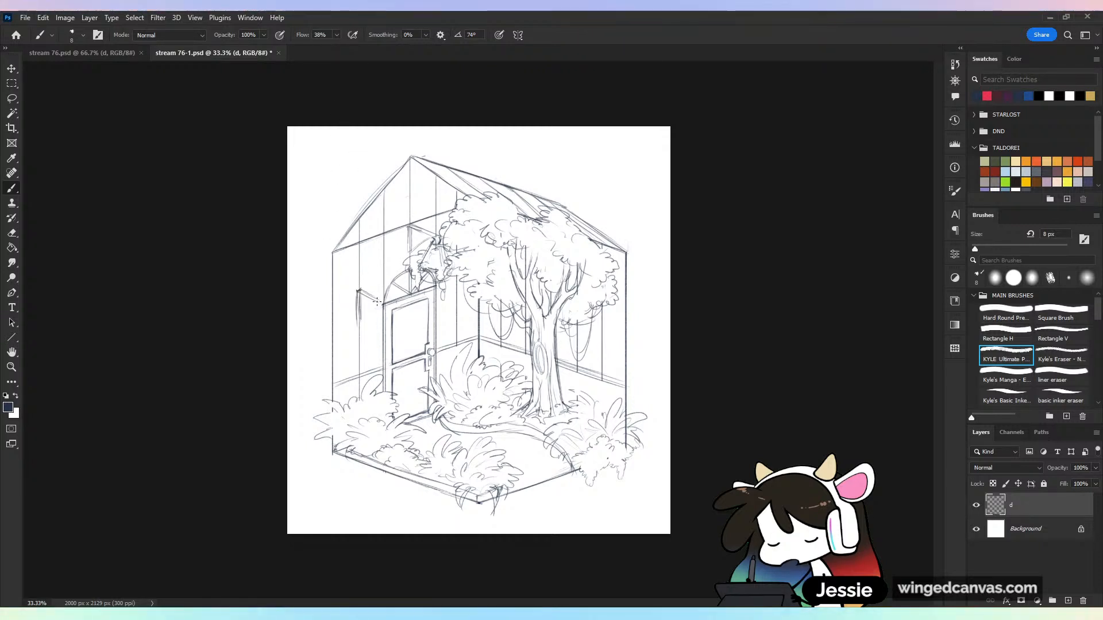
left_click_drag(358, 294, 378, 306)
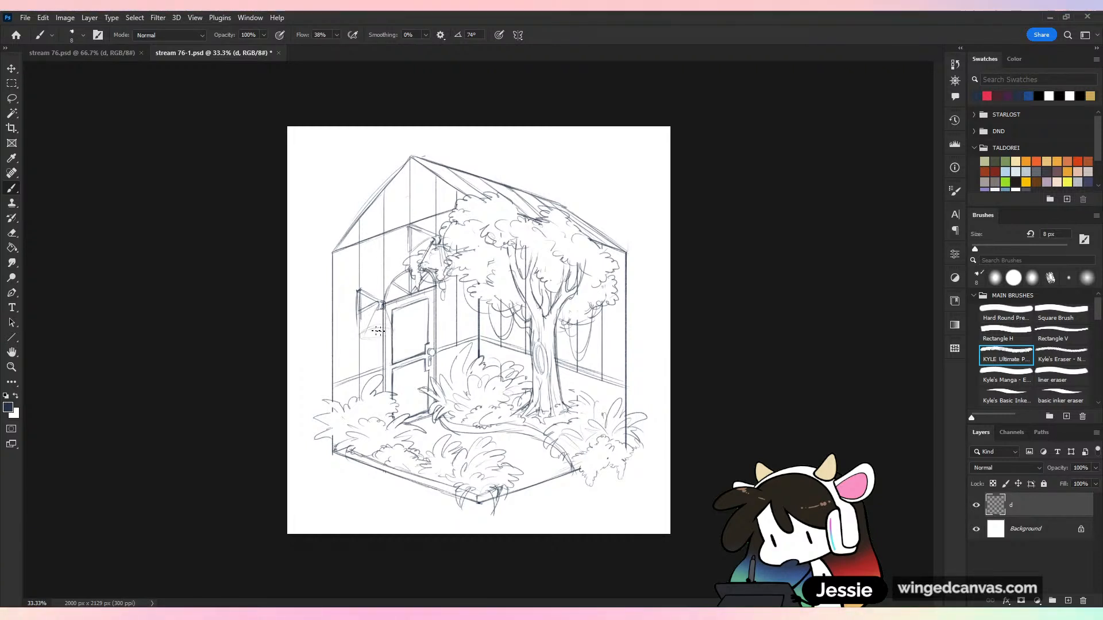
mouse_move(367, 330)
left_mouse_down()
mouse_move(394, 329)
mouse_move(362, 335)
mouse_move(382, 346)
mouse_move(394, 328)
mouse_move(368, 323)
mouse_move(356, 337)
mouse_move(370, 321)
mouse_move(376, 338)
mouse_move(399, 332)
mouse_move(382, 368)
left_mouse_up()
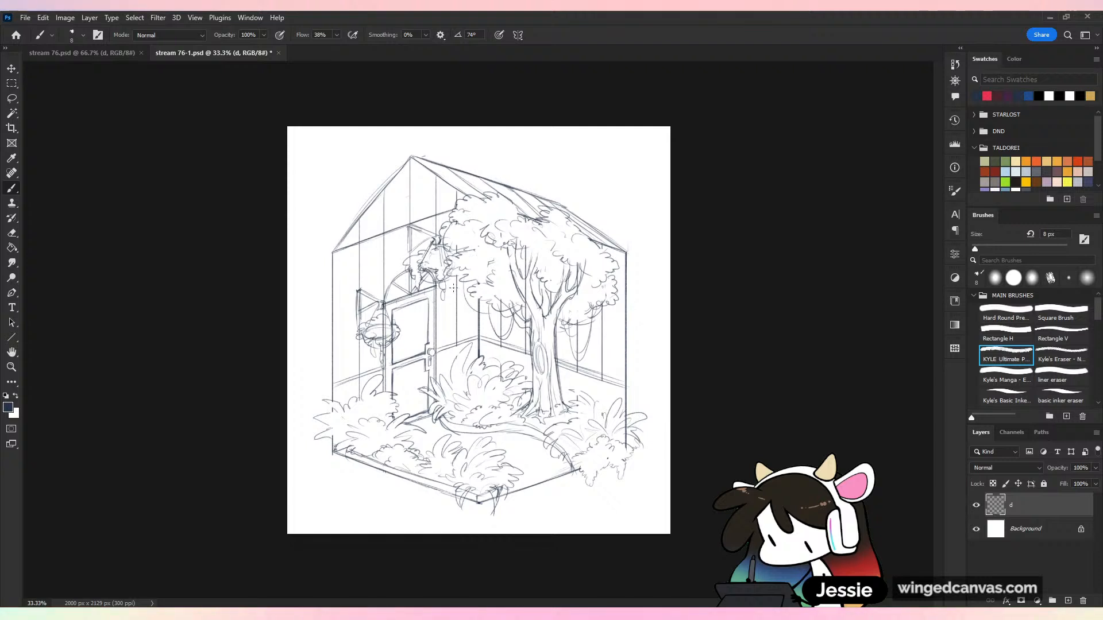
mouse_move(455, 279)
left_mouse_down()
mouse_move(476, 294)
mouse_move(453, 300)
mouse_move(476, 305)
mouse_move(470, 290)
mouse_move(481, 313)
mouse_move(469, 307)
mouse_move(465, 322)
mouse_move(458, 307)
mouse_move(458, 321)
mouse_move(486, 306)
mouse_move(469, 330)
left_mouse_up()
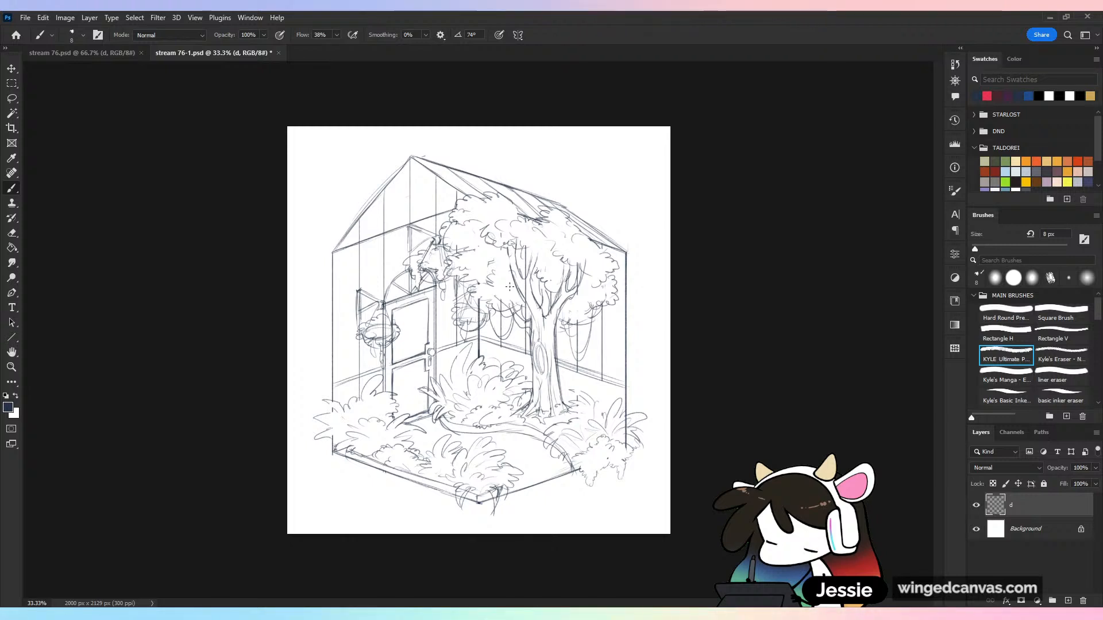
key("ctrl+s")
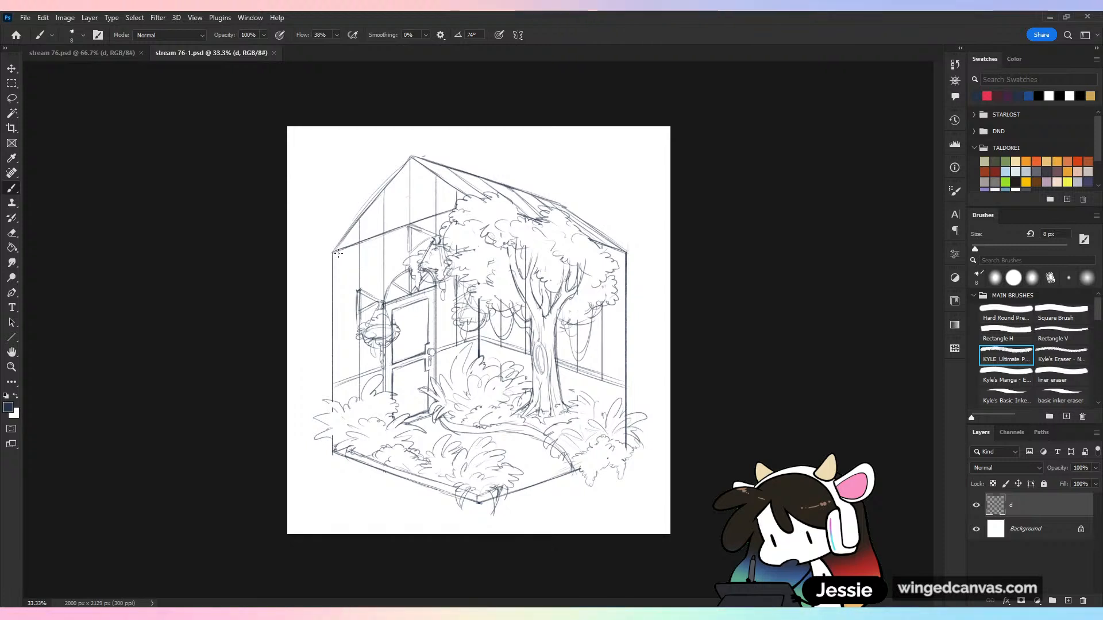
Add parallel second lines to the horizontal wall beam and the vertical wall posts to give them thickness, and save the file
left_click_drag(337, 255, 398, 236)
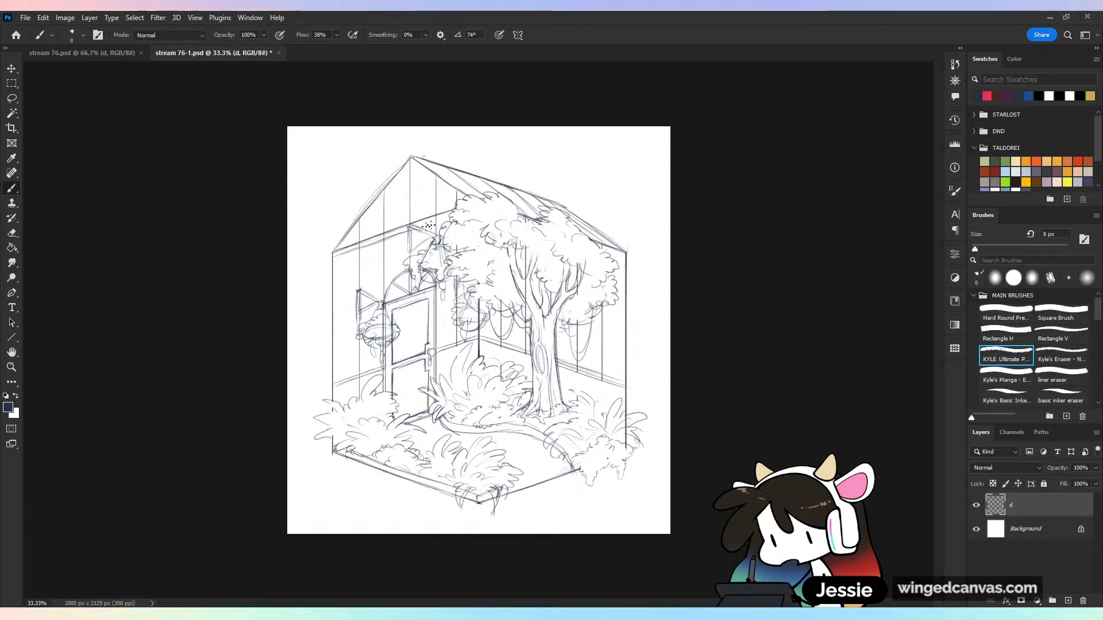
key("shift")
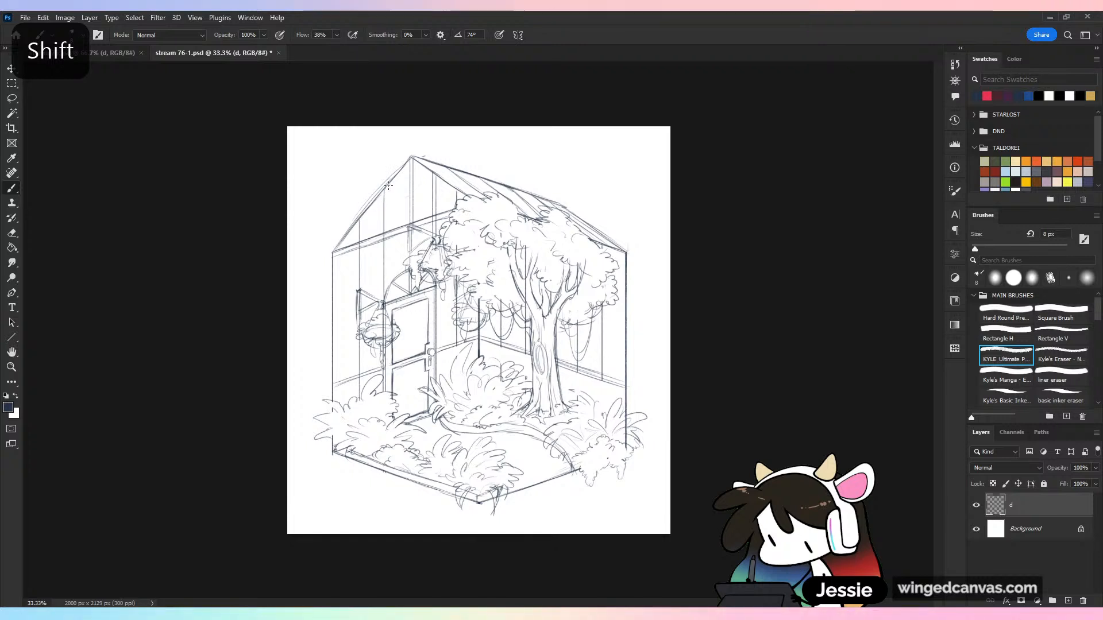
key("ctrl+z")
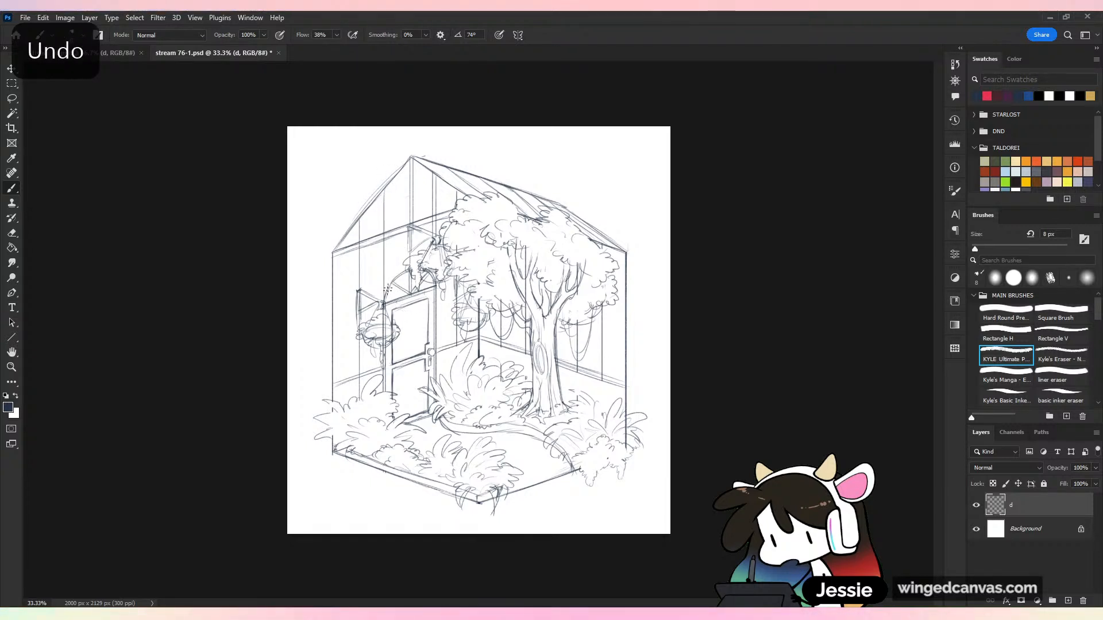
key("shift")
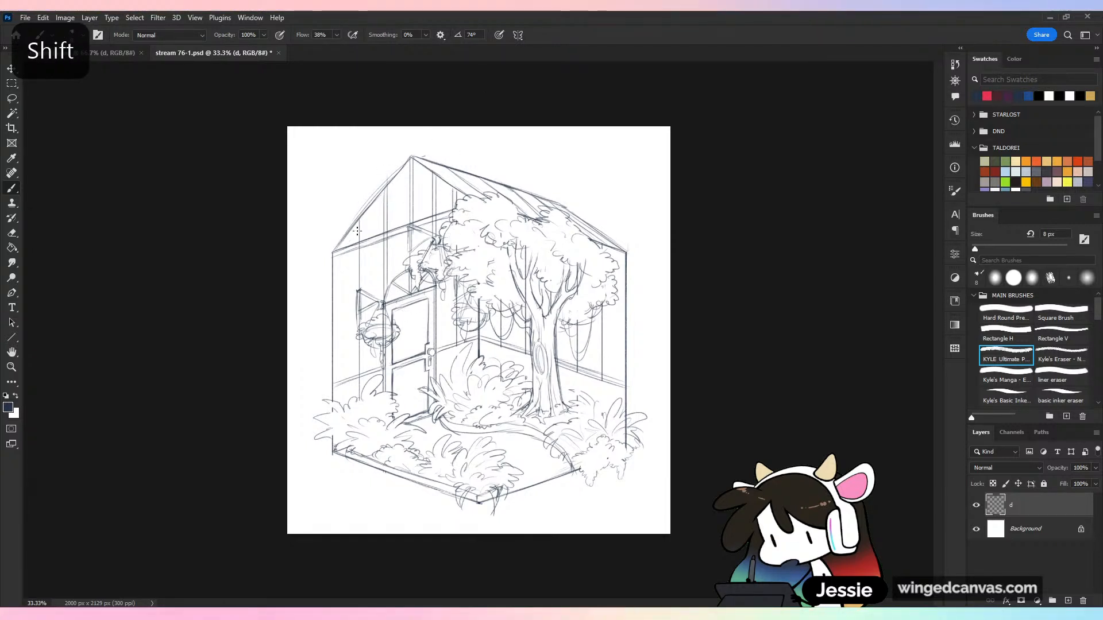
left_click_drag(363, 216, 362, 296)
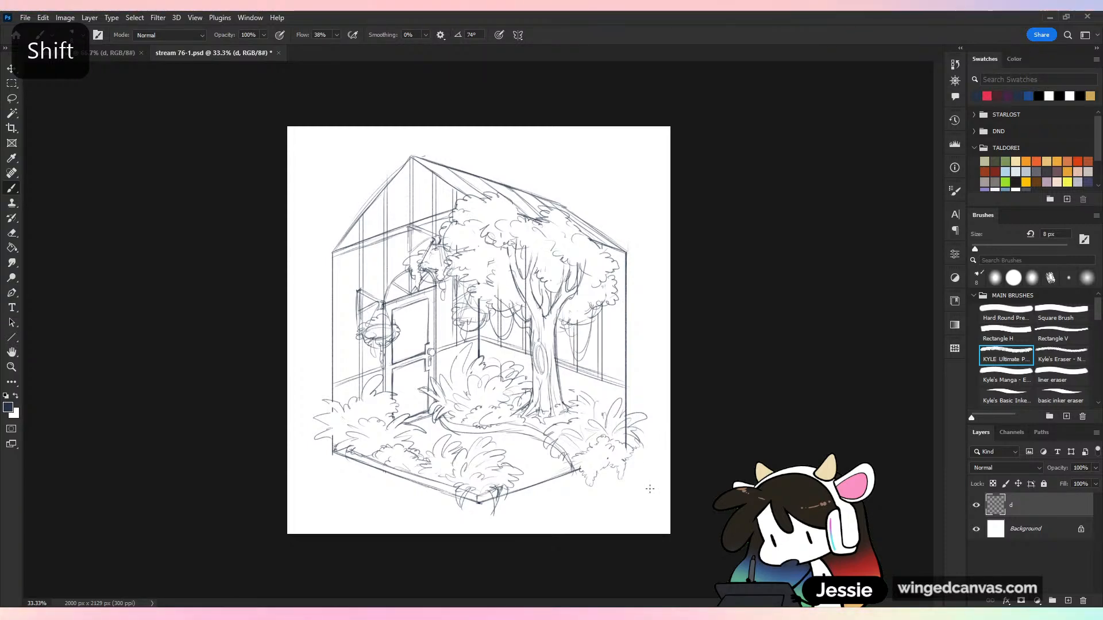
key("ctrl+s")
key("ctrl+minus")
key("ctrl+minus")
key("ctrl+plus")
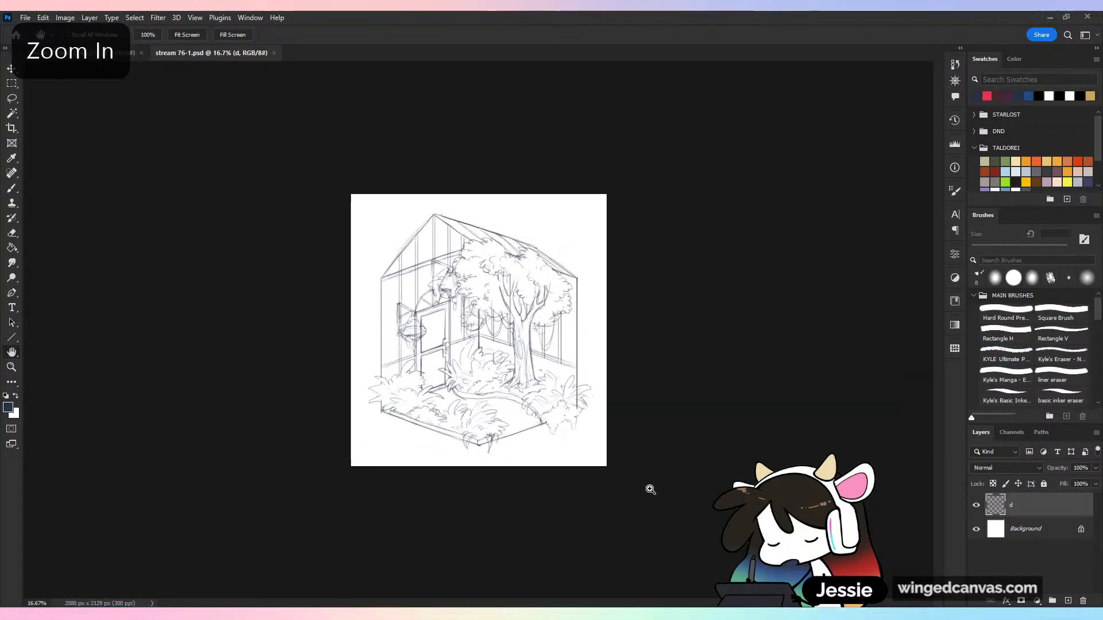
key("space")
key("ctrl+plus")
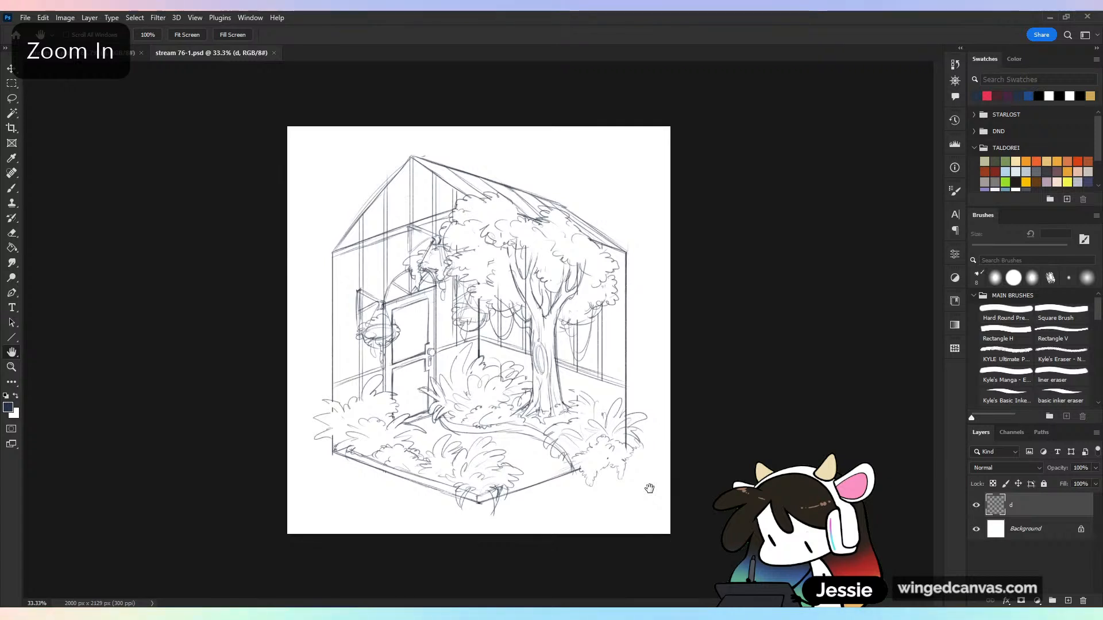
key("ctrl+s")
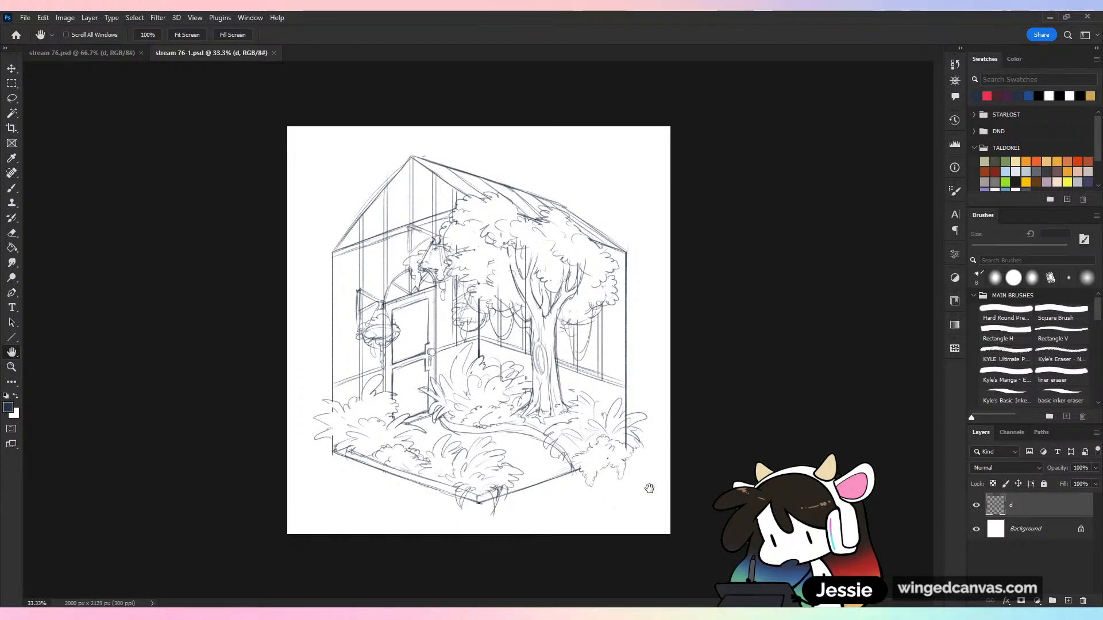
Fade the sketch layer d and add a new layer named t above it
left_click(976, 504)
left_click(976, 505)
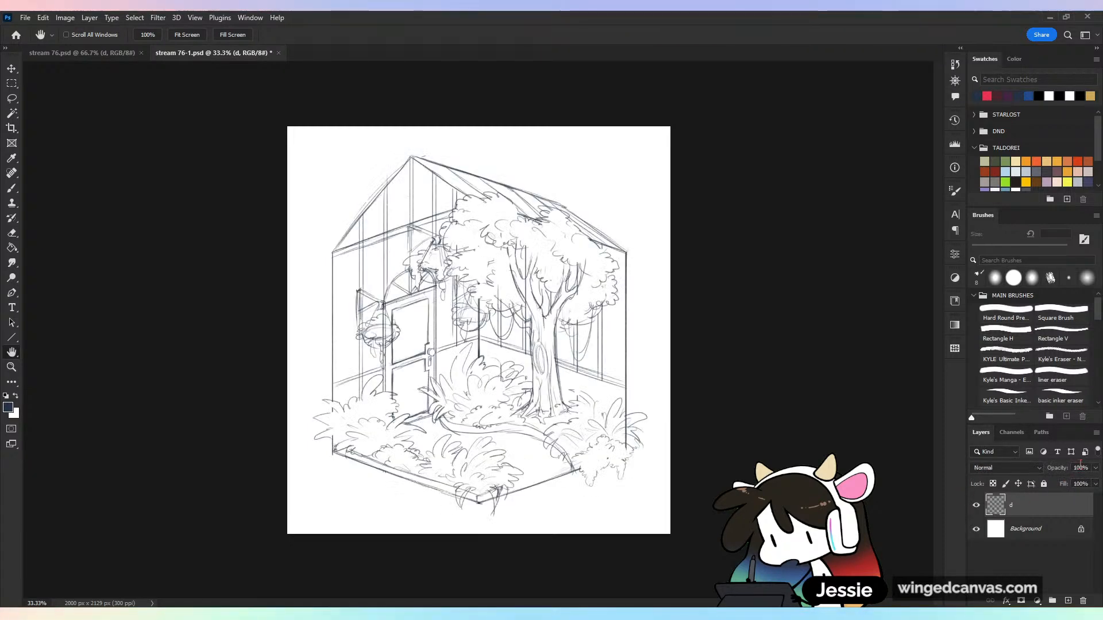
left_click_drag(1062, 483, 1059, 483)
left_click(1067, 601)
double_click(1020, 509)
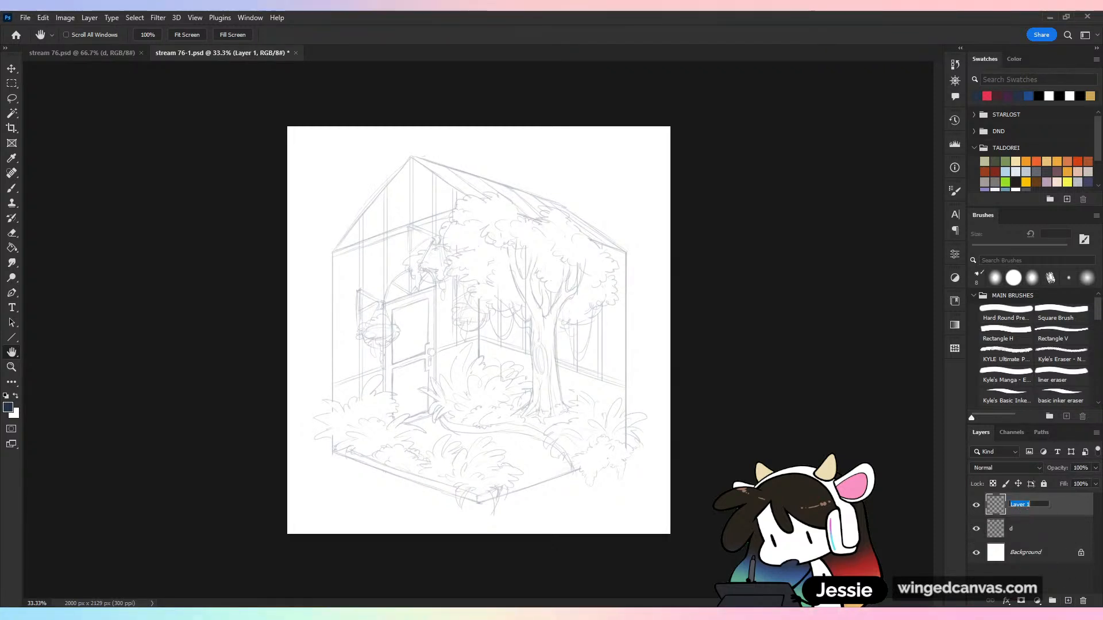
type("t")
key("Return")
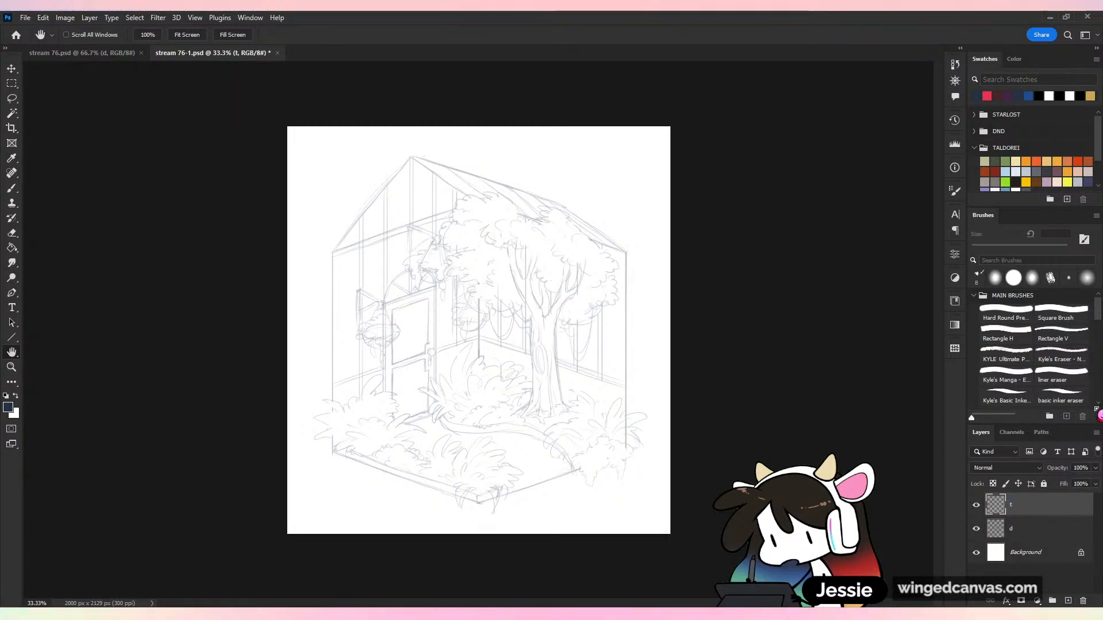
Set up the rough inker brush in black with 100% flow and a 13 px size for inking
scroll(1063, 357, "down", 2)
scroll(1096, 409, "down", 1)
left_click(1060, 382)
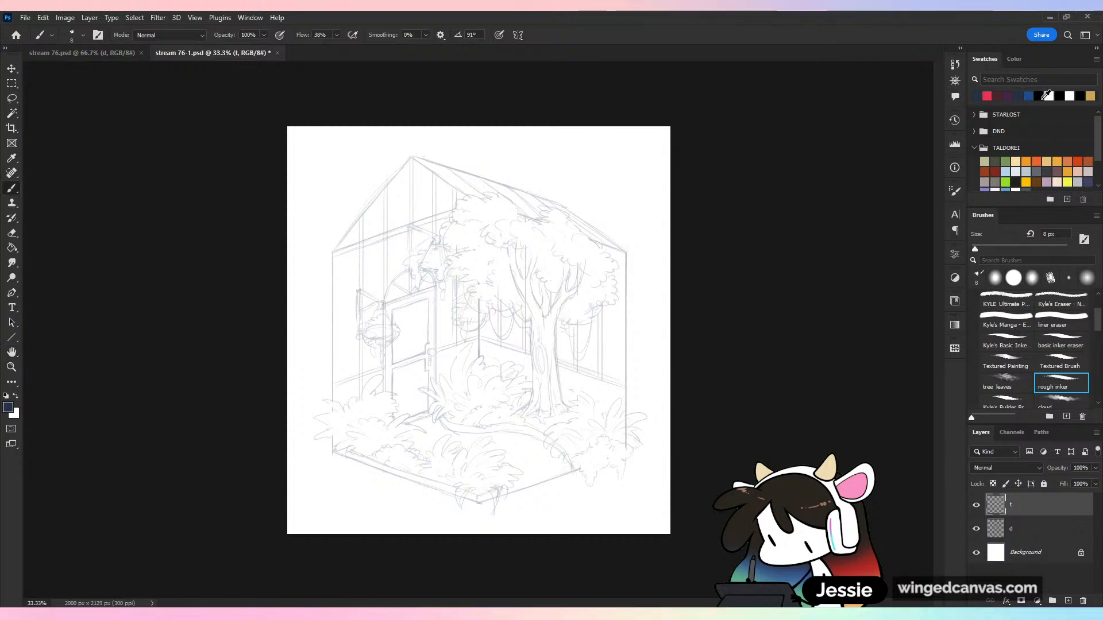
key("d")
left_click_drag(568, 265, 571, 351)
key("ctrl+plus")
key("ctrl+z")
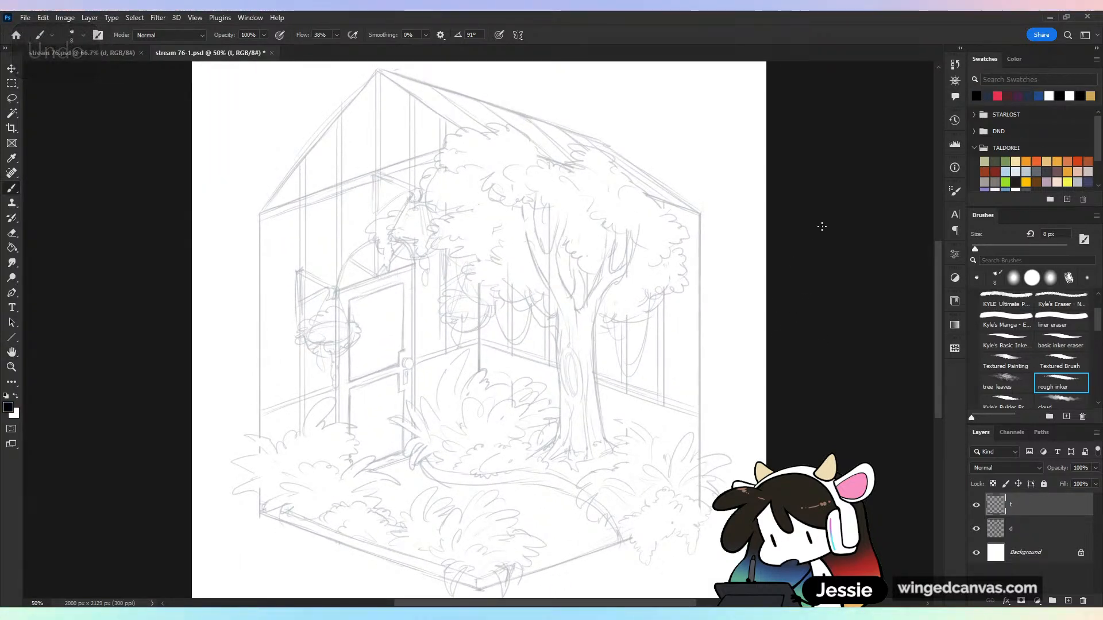
left_click_drag(337, 36, 604, 53)
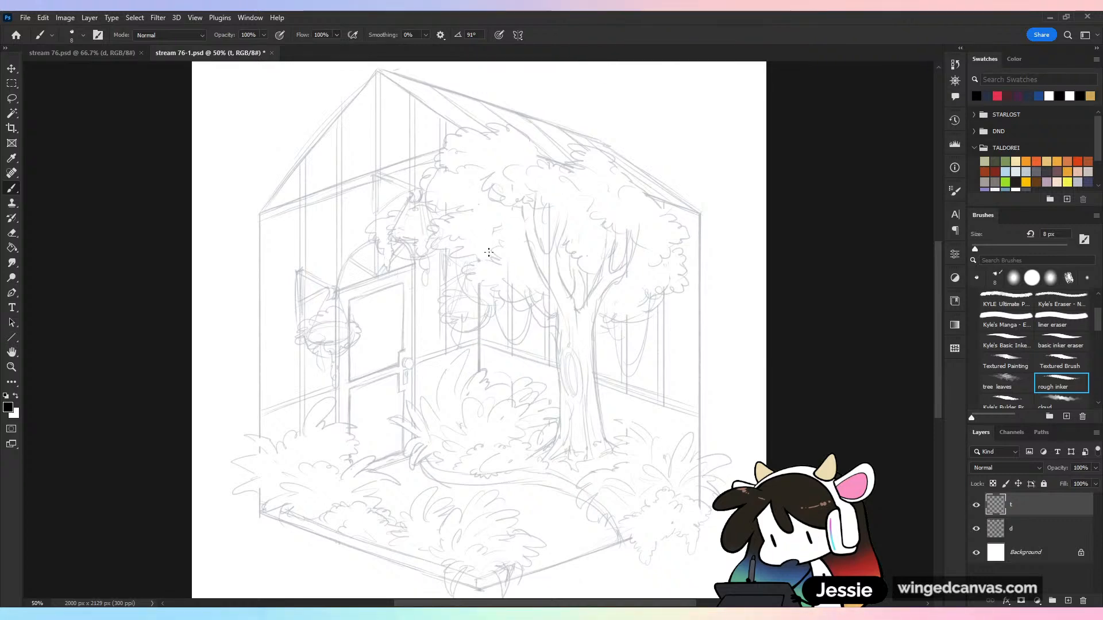
left_click_drag(522, 232, 512, 300)
key("ctrl+z")
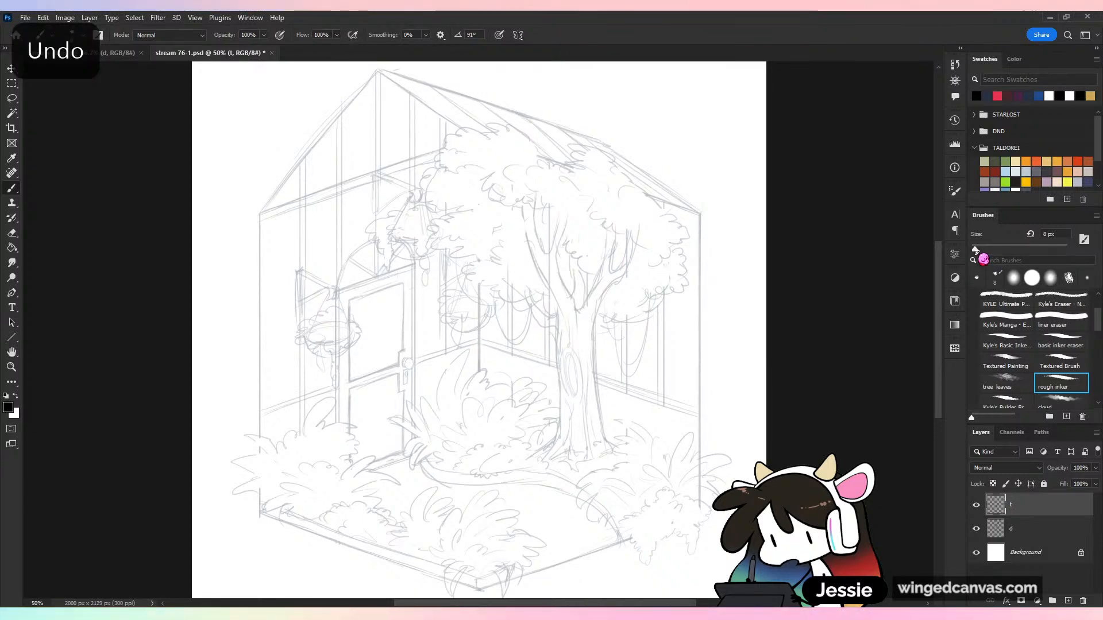
left_click_drag(978, 249, 980, 248)
key("ctrl+plus")
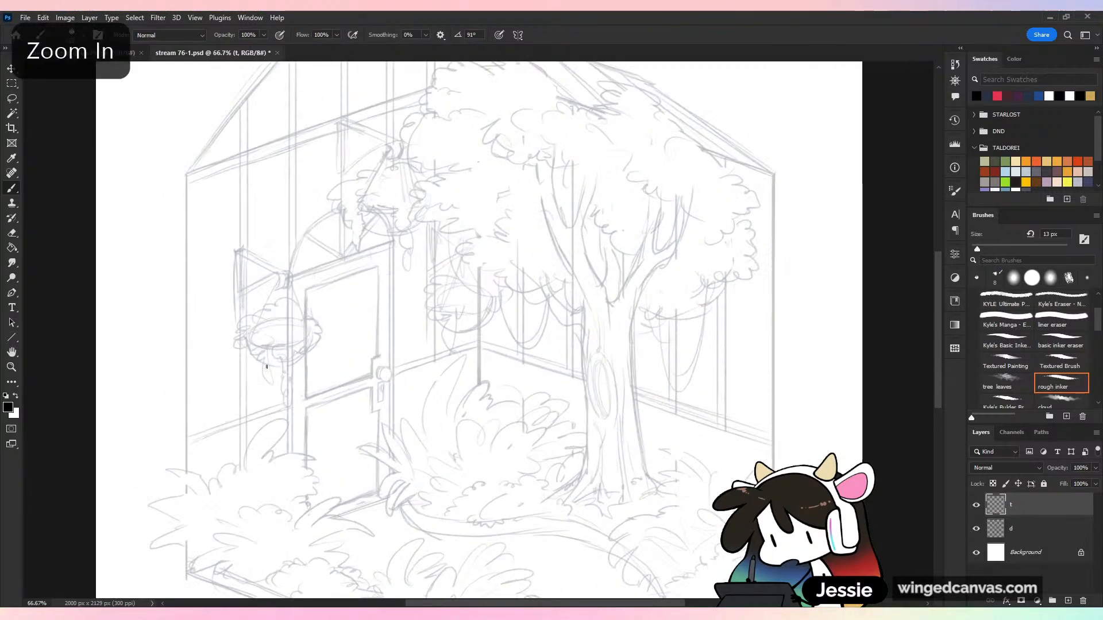
left_click_drag(506, 304, 727, 309)
left_click_drag(397, 160, 408, 281)
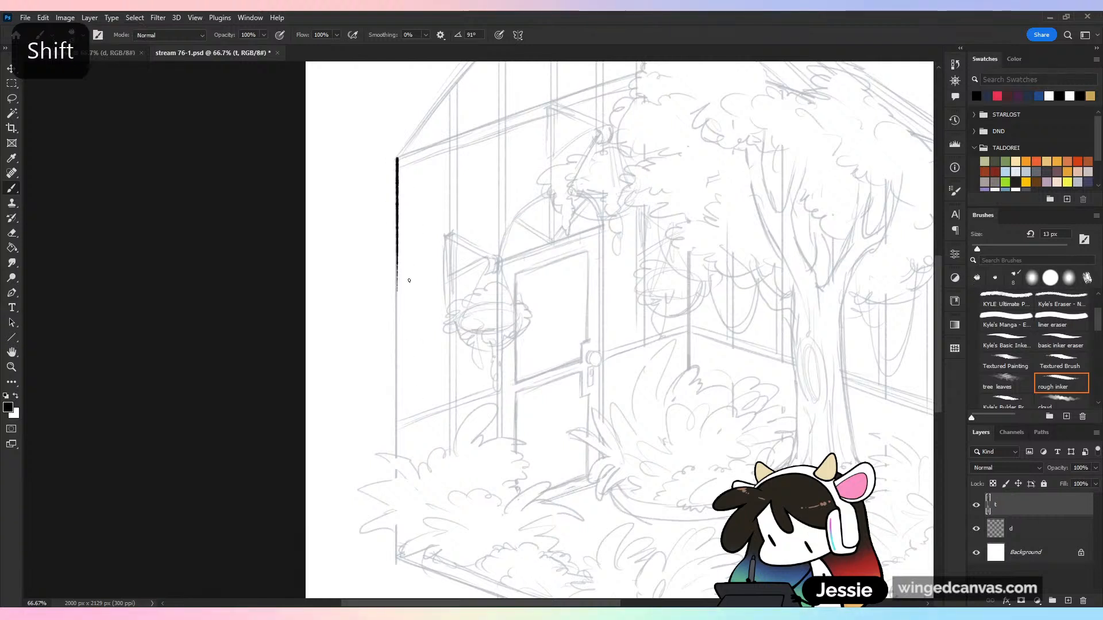
key("ctrl+z")
mouse_move(396, 158)
left_mouse_down()
mouse_move(446, 476)
mouse_move(454, 457)
left_mouse_up()
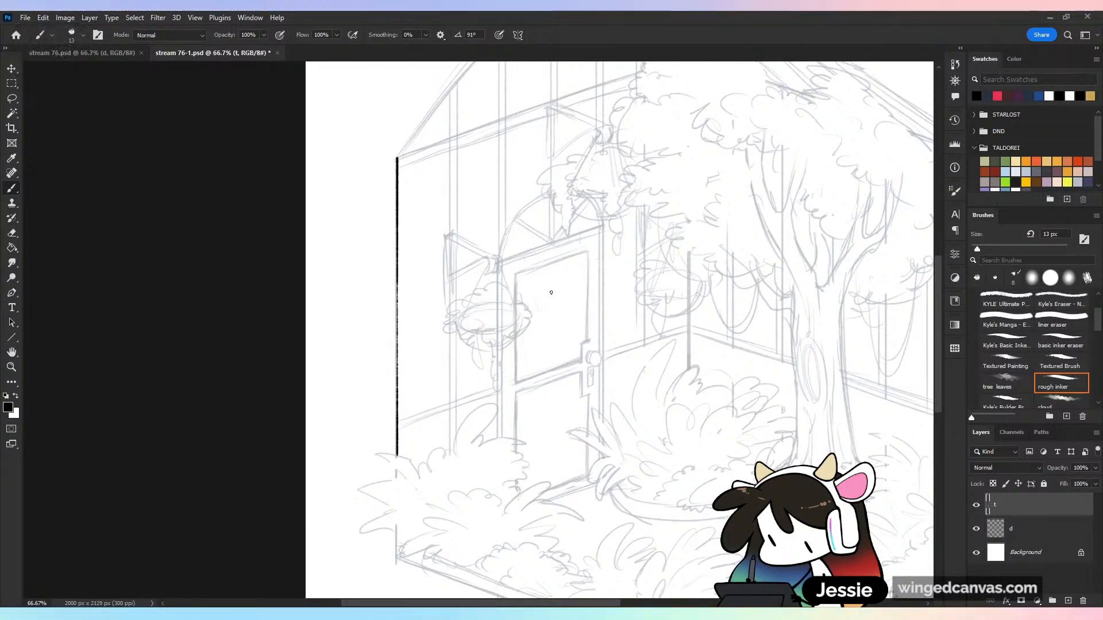
mouse_move(606, 278)
left_mouse_down()
mouse_move(483, 391)
mouse_move(567, 366)
left_mouse_up()
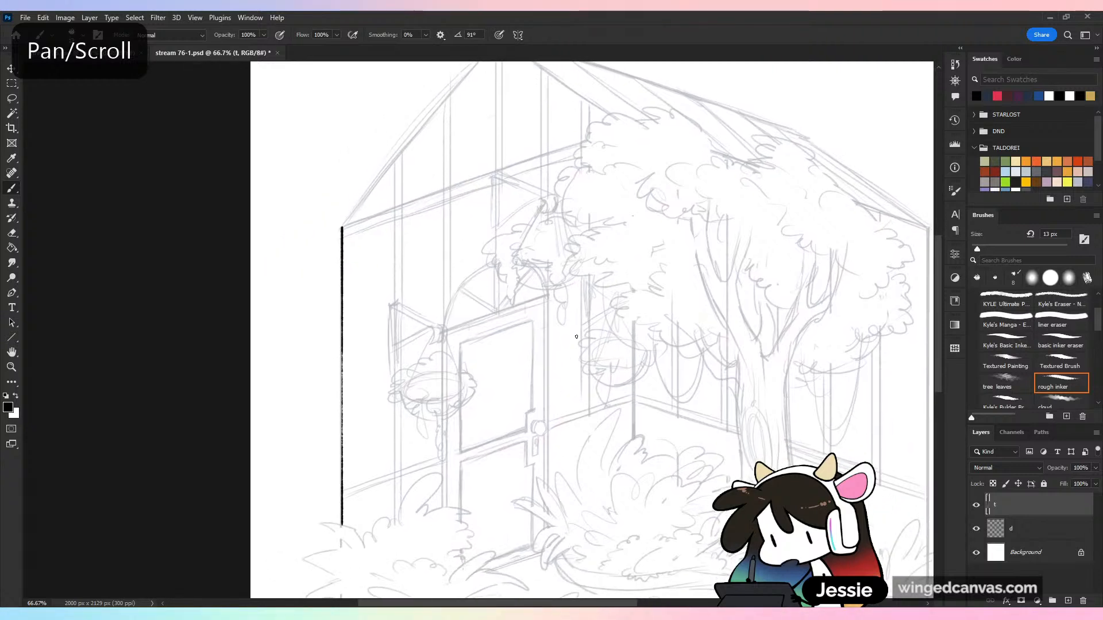
key("ctrl+z")
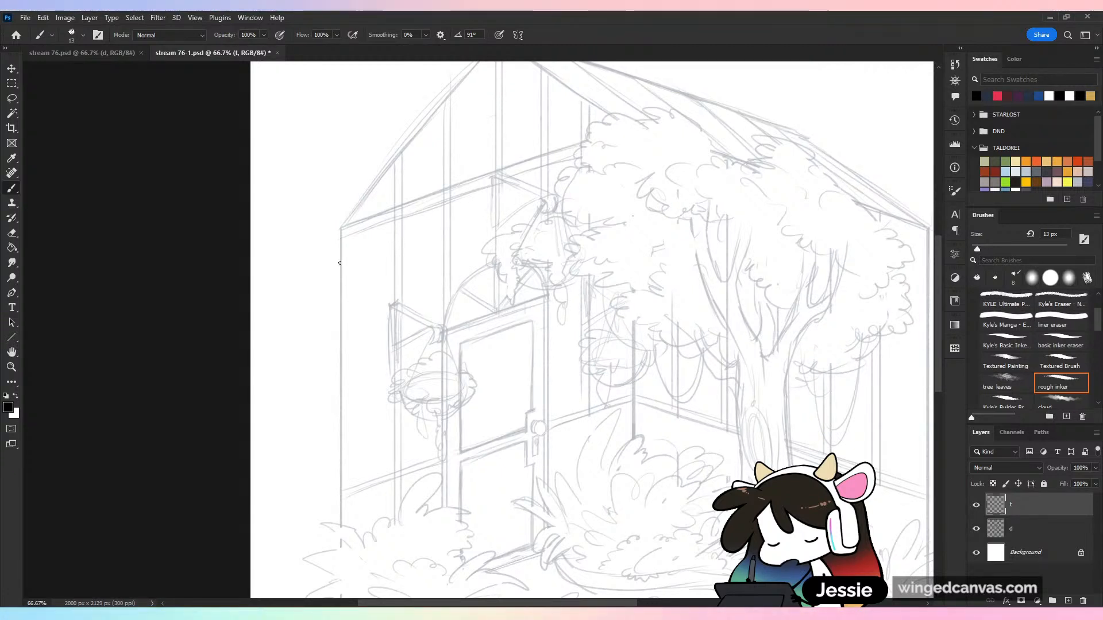
Ink straight lines along the outer vertical wall edge on the door side and up the sloping gable edge to the roof peak
left_click_drag(340, 226, 391, 547)
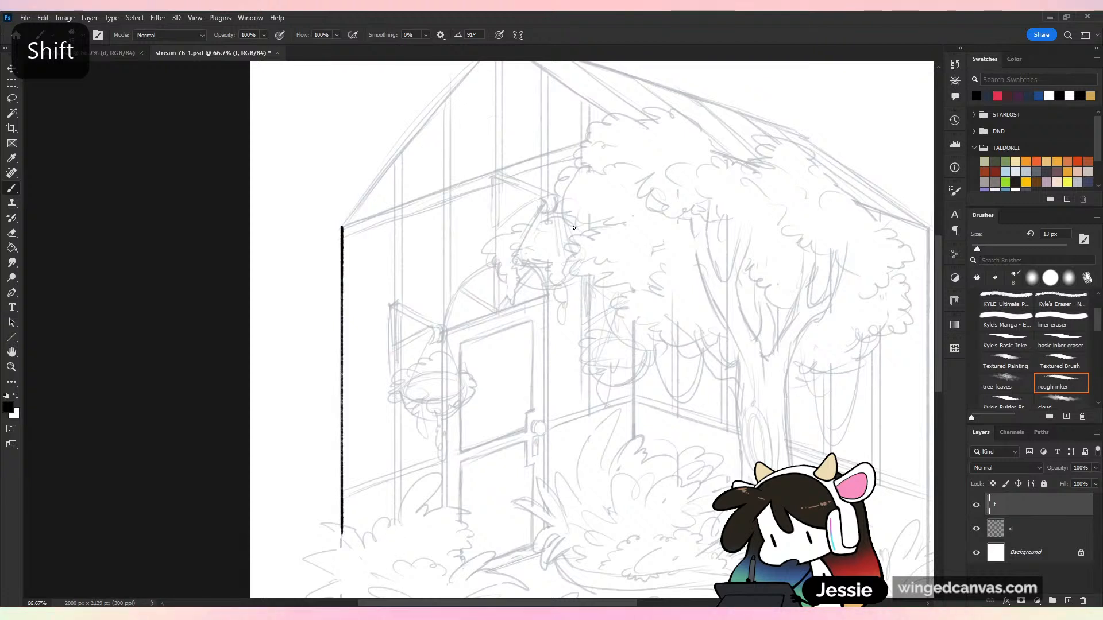
left_click_drag(573, 228, 509, 393)
left_click(434, 200, "shift")
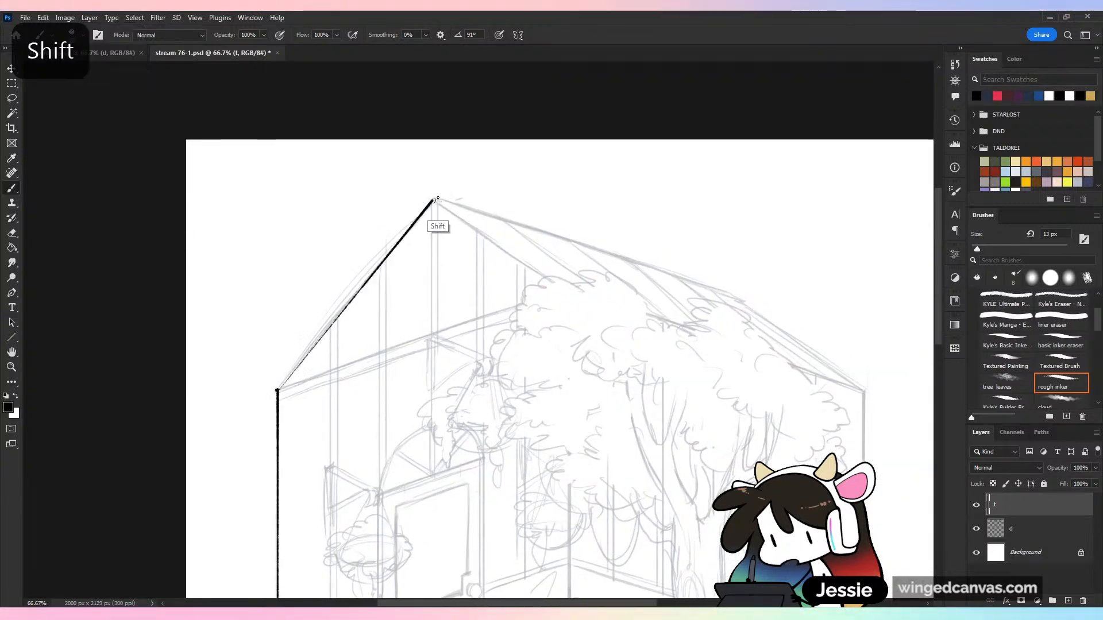
left_click(278, 390, "shift")
left_click_drag(277, 388, 293, 373)
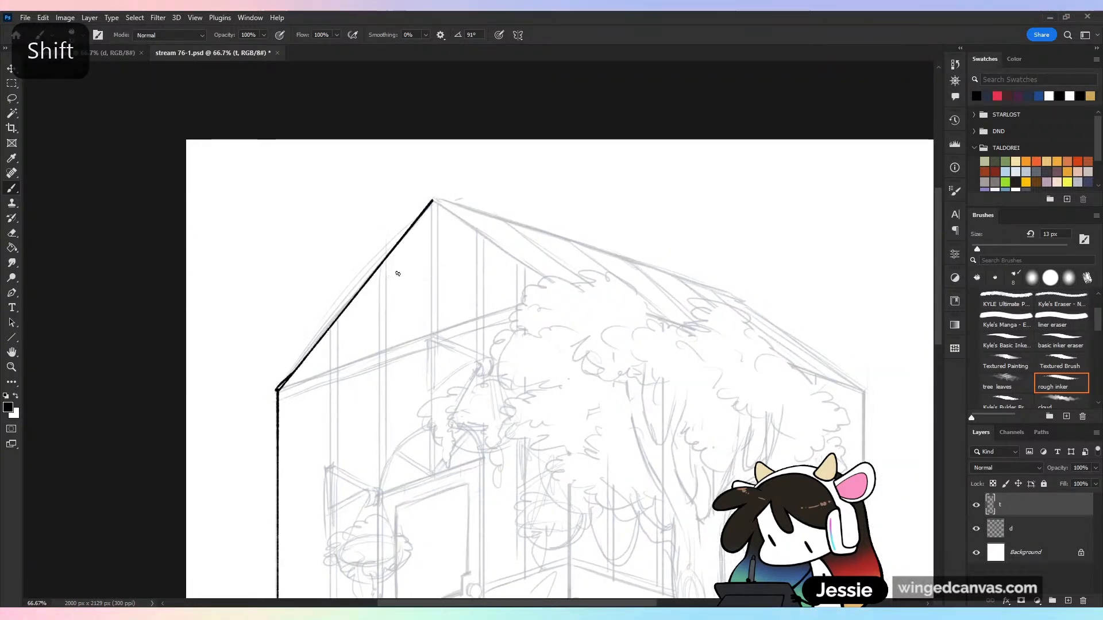
key("ctrl+z")
key("ctrl+z")
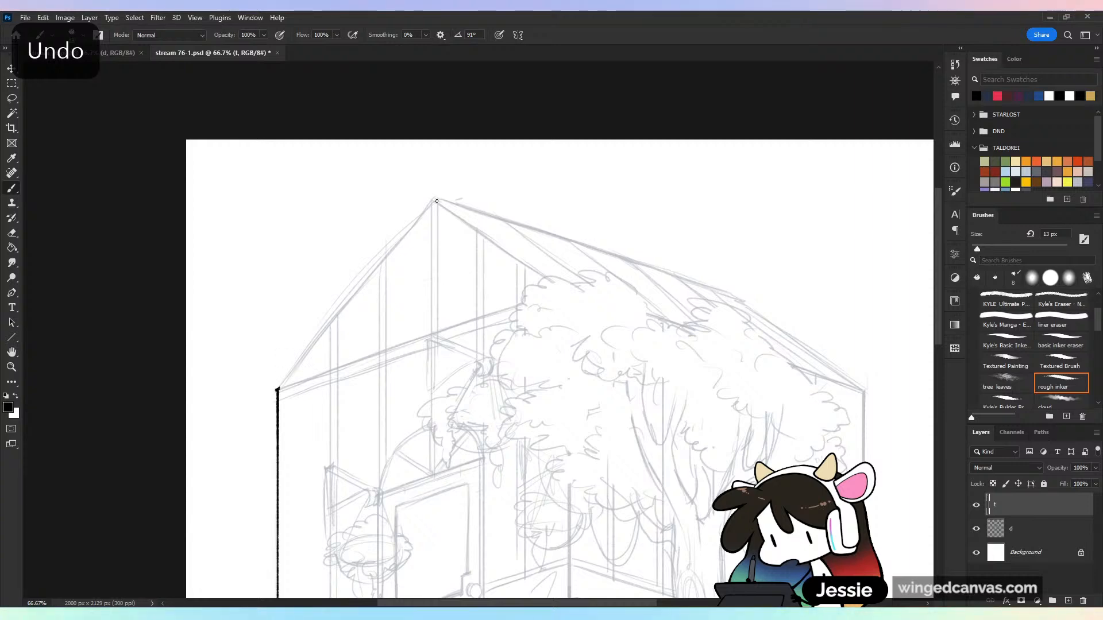
left_click(437, 201, "shift")
left_click(278, 390, "shift")
Clean up the inked corner where the wall edge meets the gable using the basic inker eraser, and save the file
left_click_drag(398, 432, 608, 361)
key("ctrl+plus")
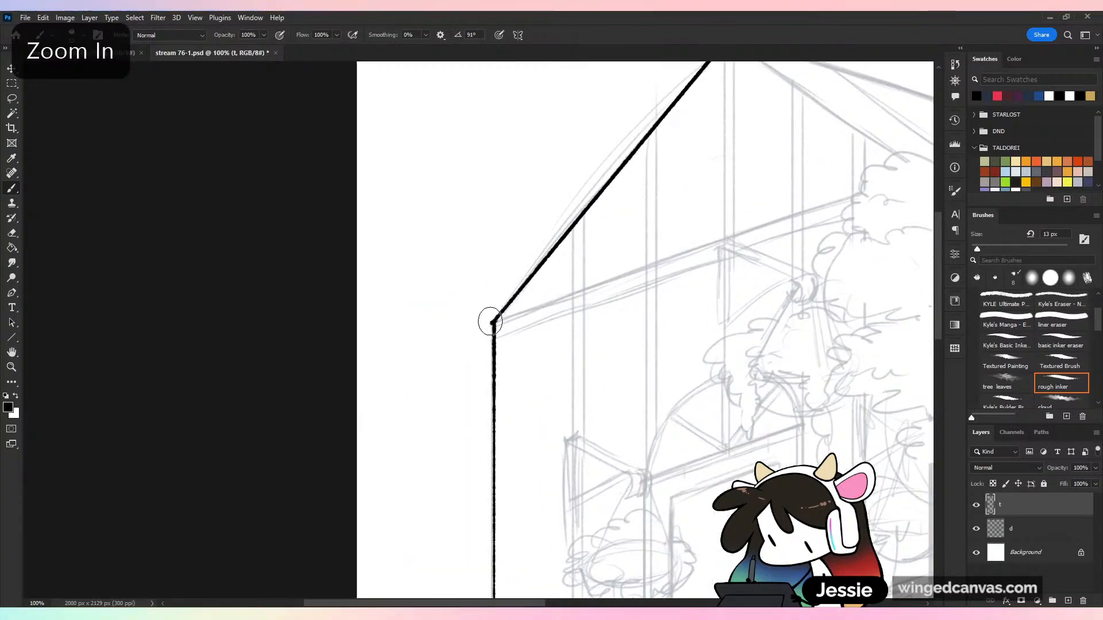
key("ctrl+minus")
key("ctrl+minus")
key("ctrl+minus")
key("ctrl+s")
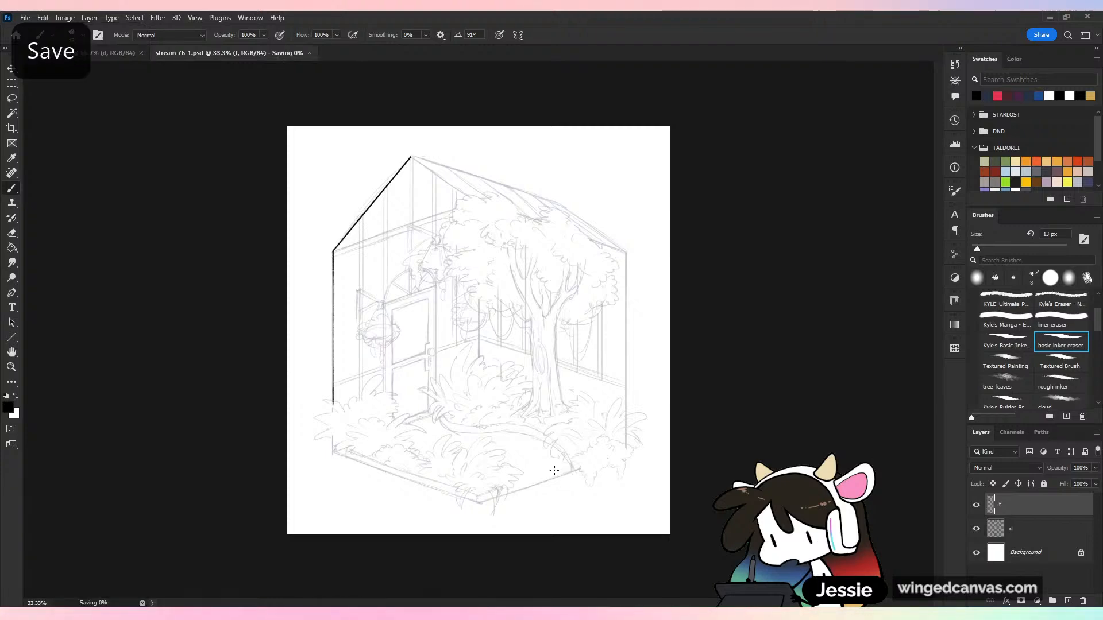
Ink the top line of the horizontal wall beam from the gable corner to the tree canopy with the rough inker brush
key("ctrl+plus")
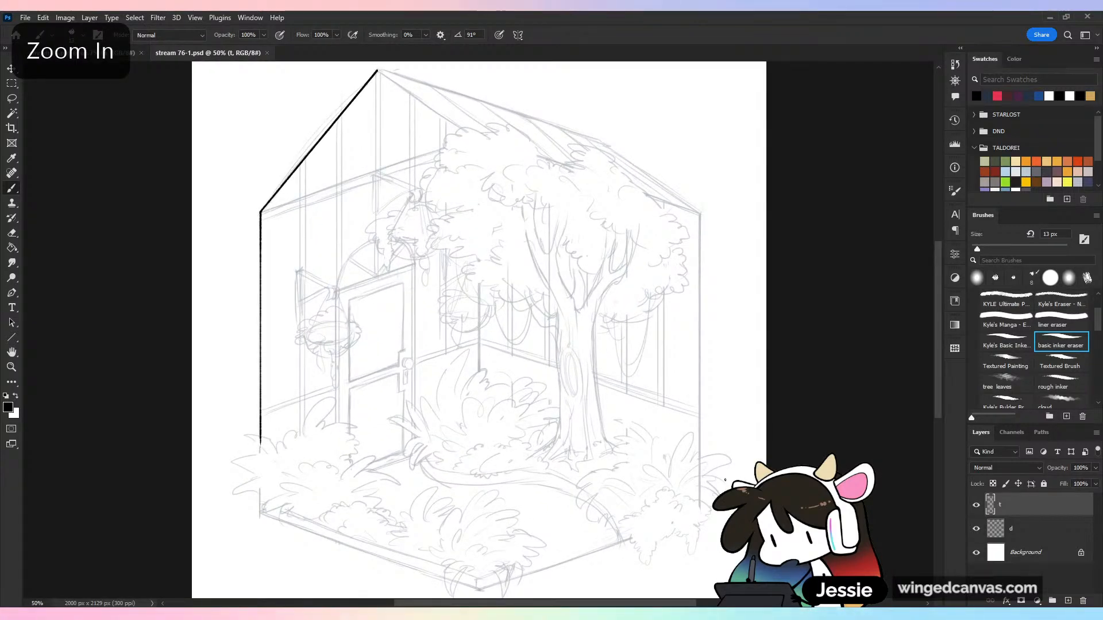
left_click_drag(456, 287, 591, 396)
key("ctrl+plus")
key("ctrl+plus")
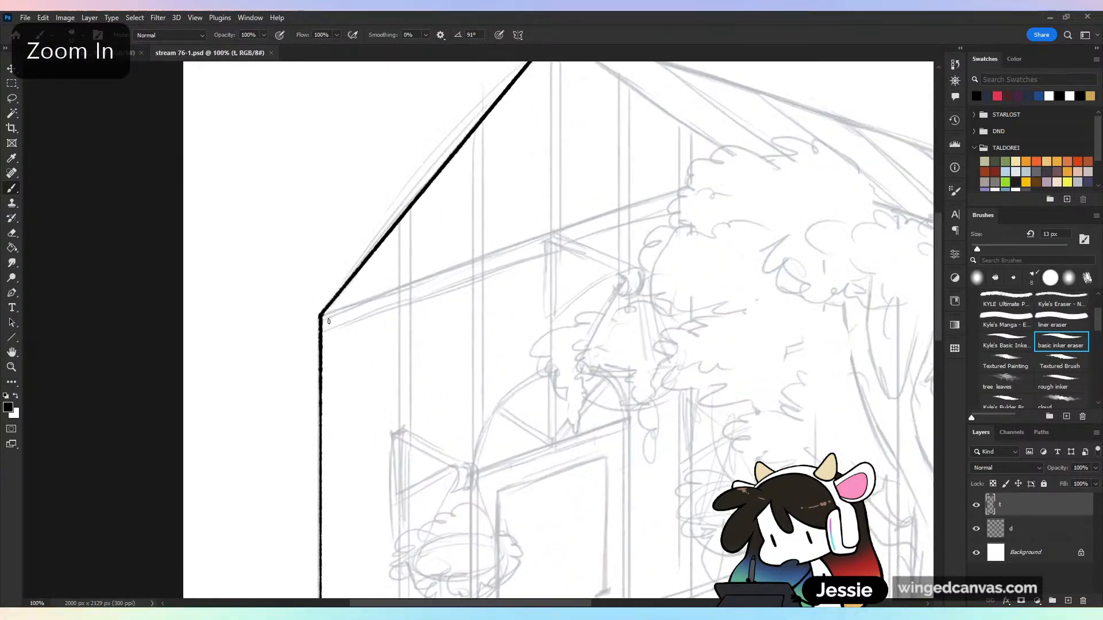
left_click_drag(323, 315, 346, 290)
left_click(684, 193, "shift")
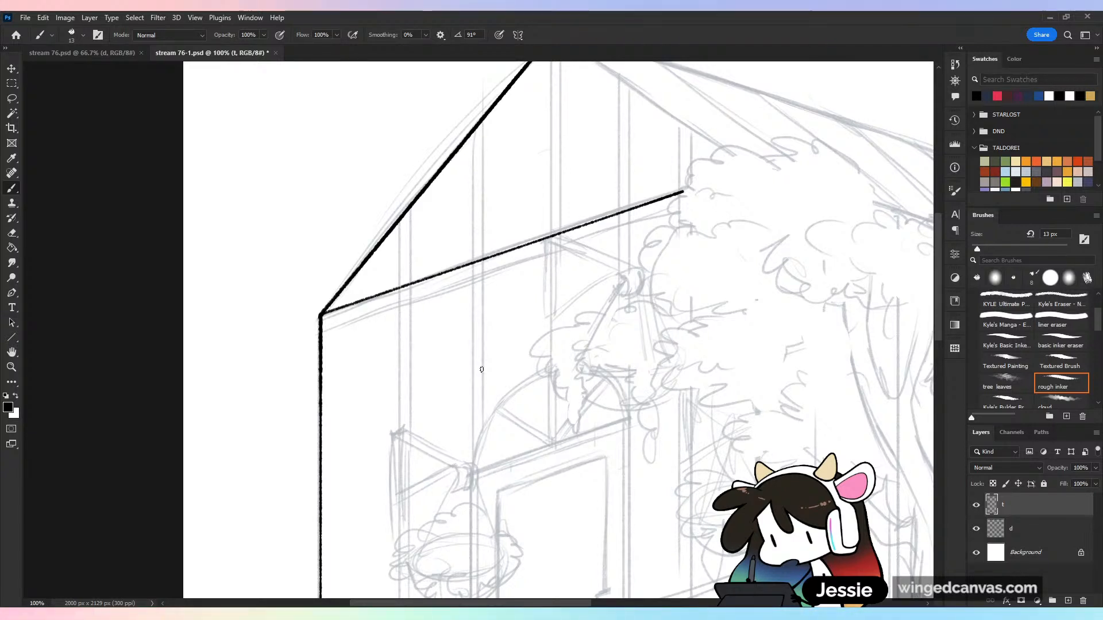
Lasso the inked beam line and place a parallel duplicate just below it as the beam's lower edge
key("l")
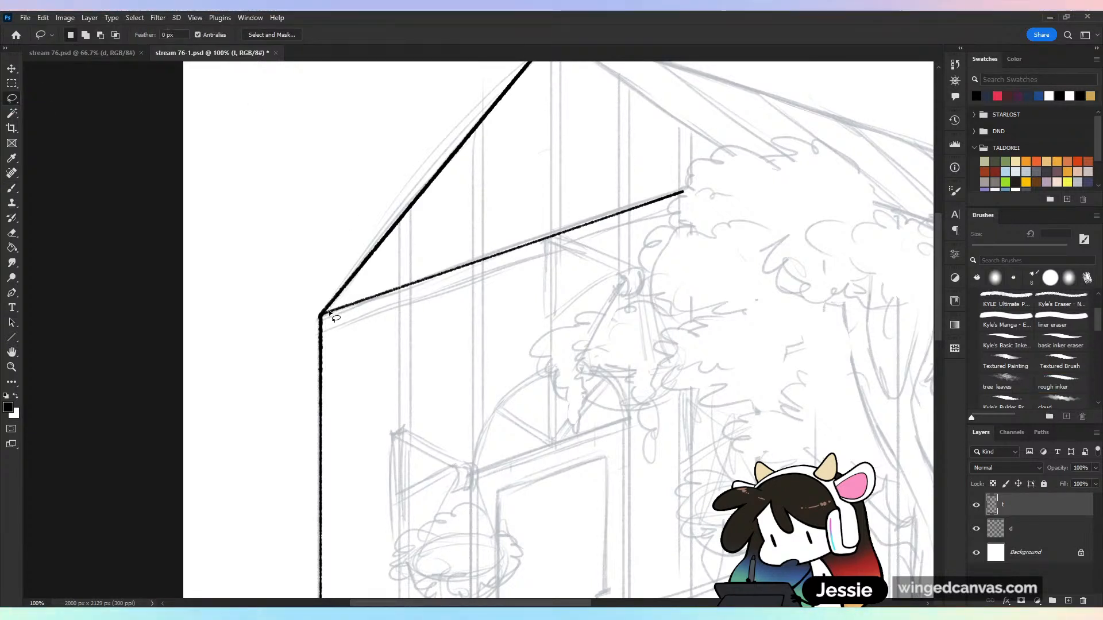
left_click_drag(385, 320, 633, 189)
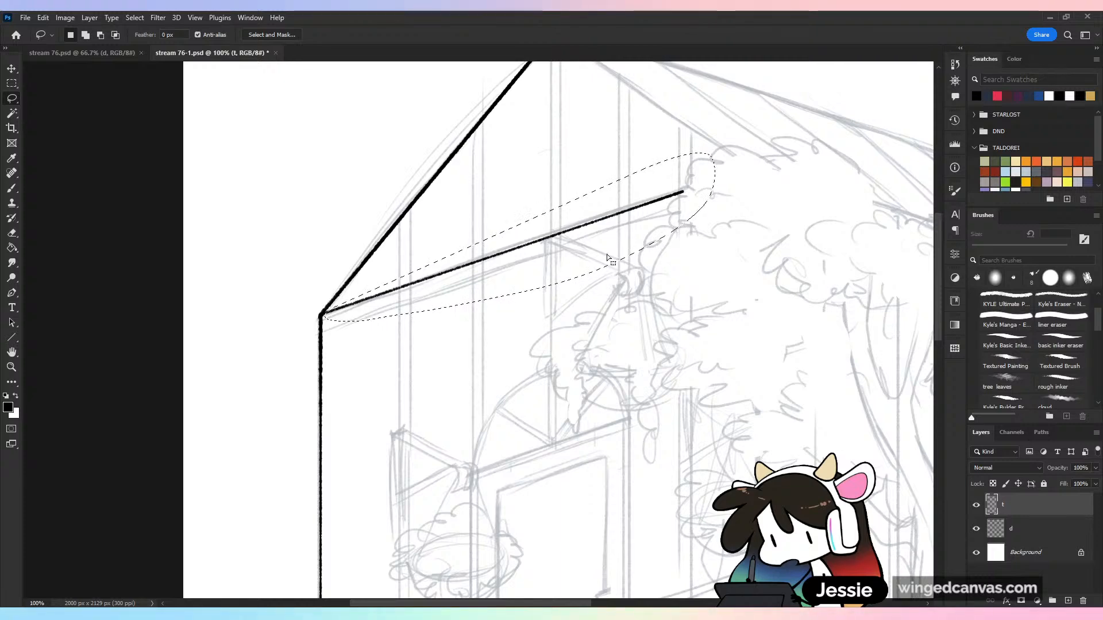
mouse_move(617, 239)
left_mouse_down("ctrl+alt")
mouse_move(606, 262)
mouse_move(611, 253)
left_mouse_up("ctrl+alt")
key("ctrl+minus")
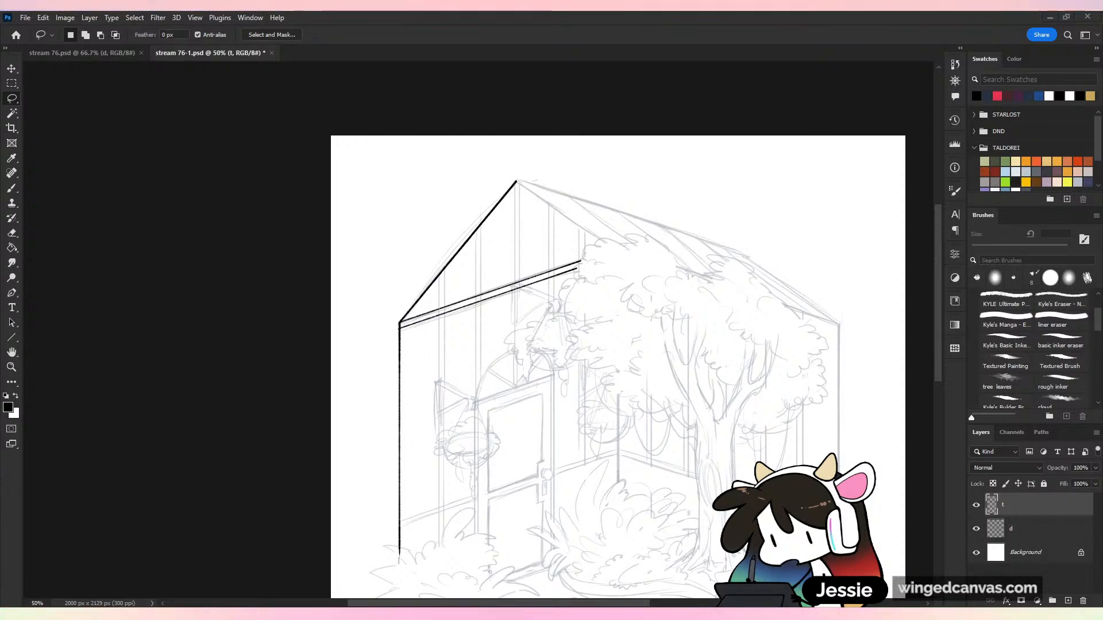
Switch to Chrome and view the BBC iPlayer picture and its related images in the "in the night garden" image results
key("alt+Tab")
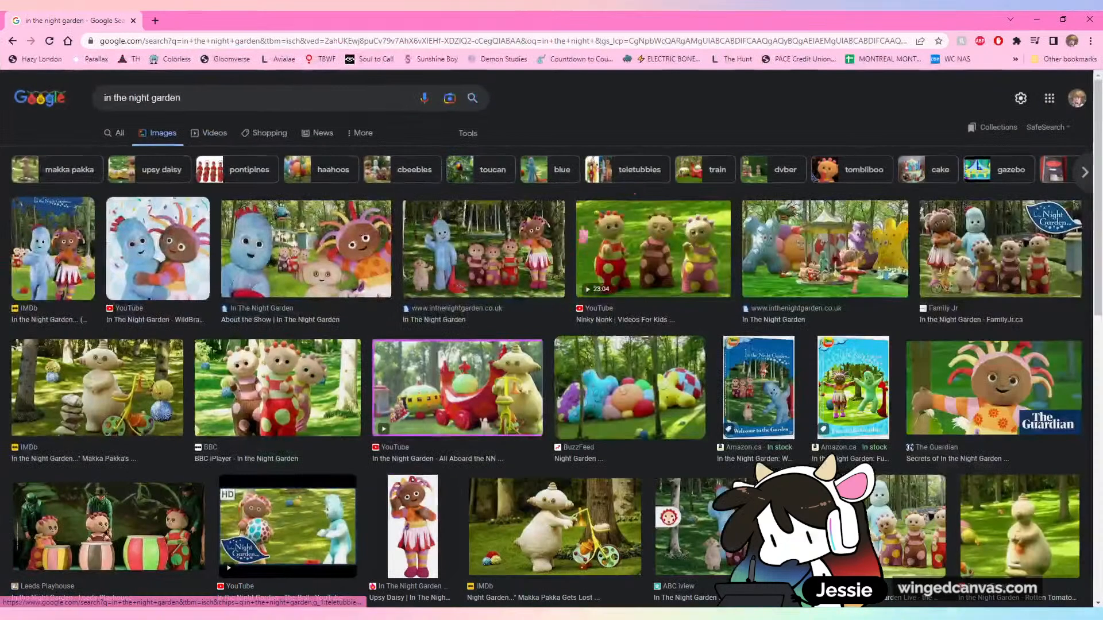
scroll(551, 345, "down", 1)
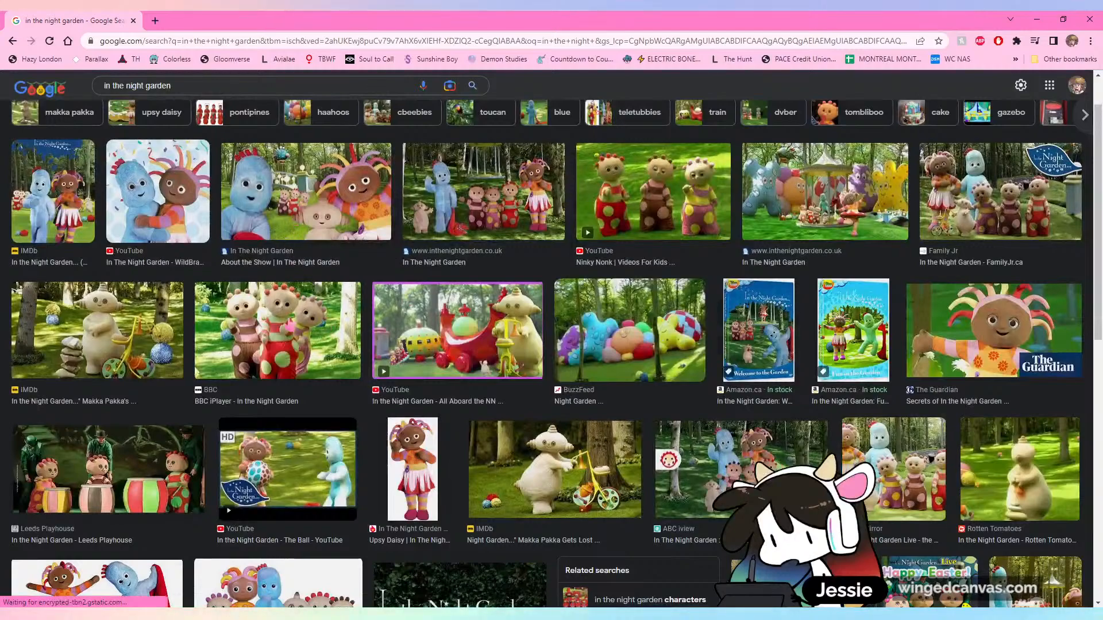
left_click(278, 330)
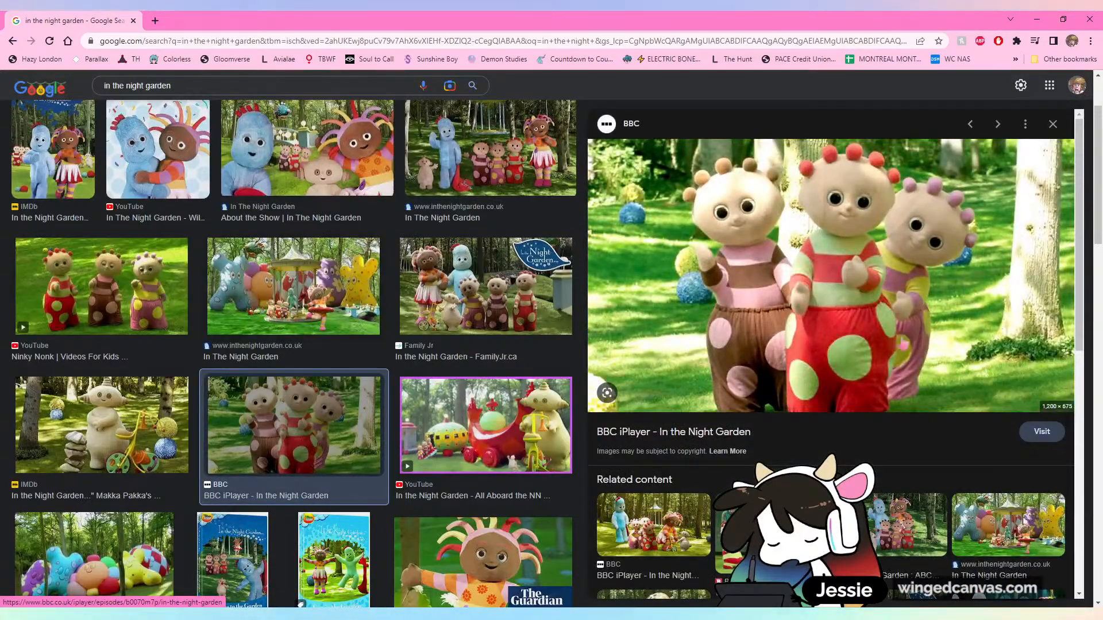
scroll(881, 371, "up", 2)
scroll(882, 370, "down", 4)
scroll(401, 423, "down", 1)
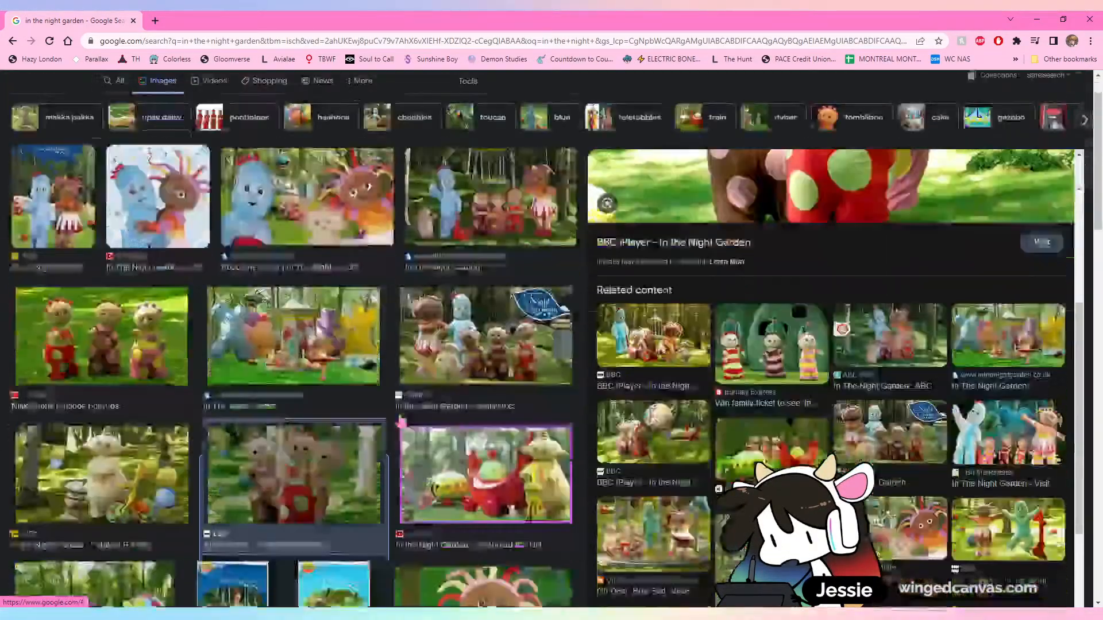
scroll(401, 424, "down", 2)
scroll(423, 377, "up", 3)
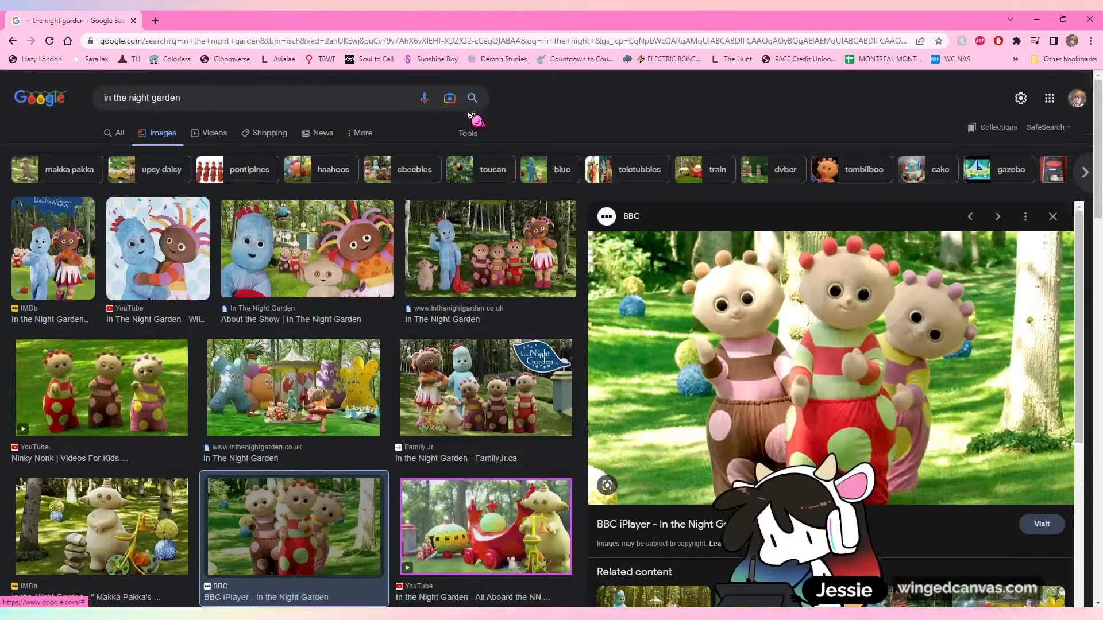
Search for "tombliboos" in a new browser tab and show the image results
left_click(160, 23)
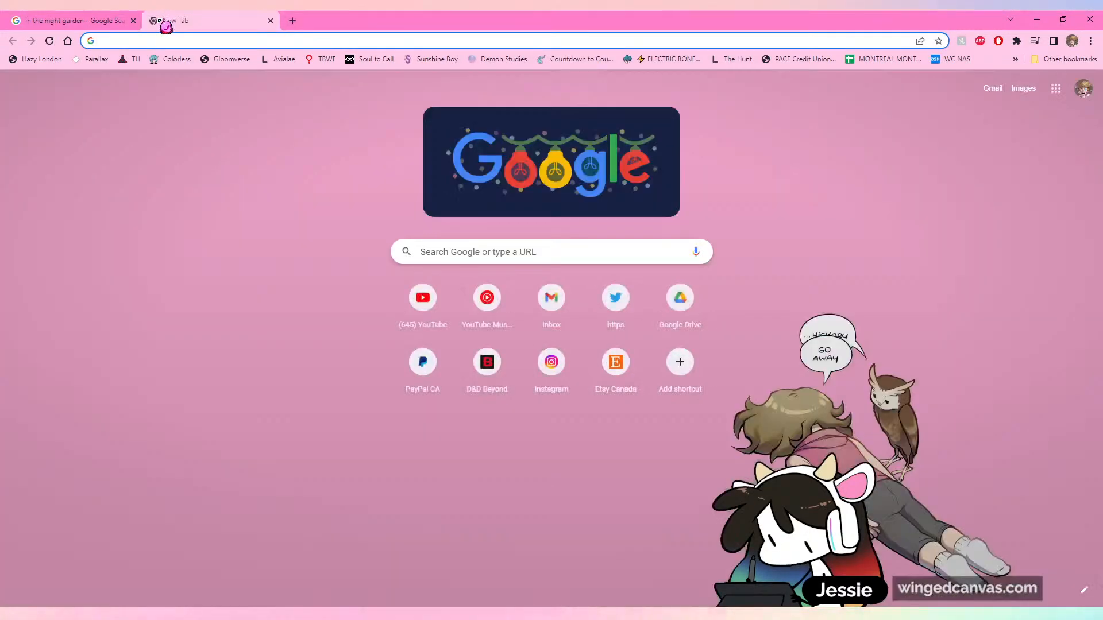
type("tomblub")
key("BackSpace")
key("BackSpace")
type("i")
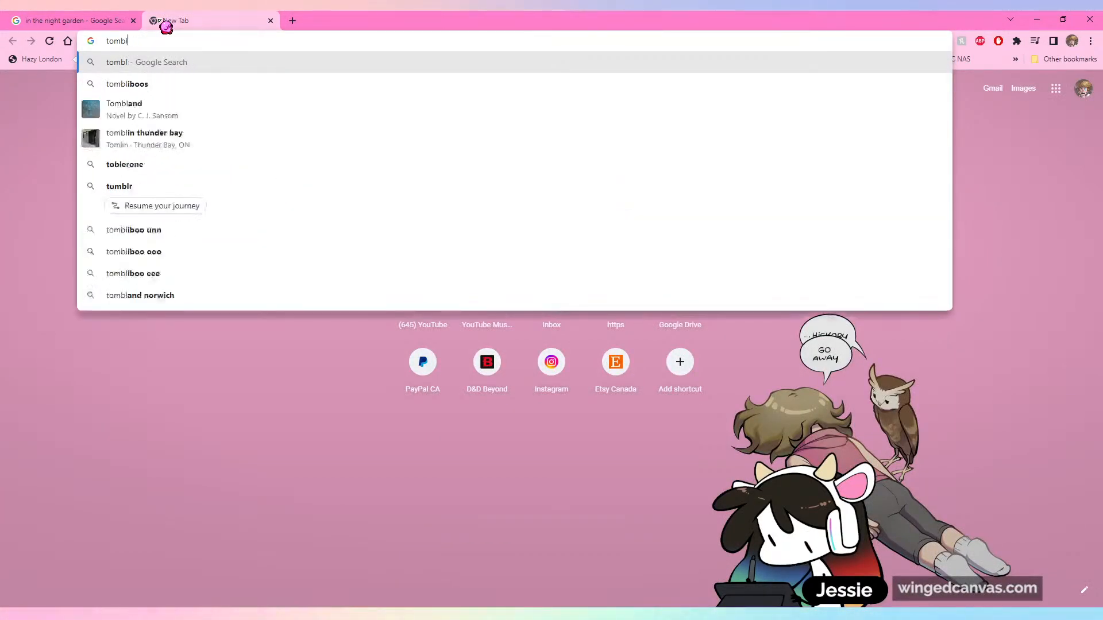
key("Return")
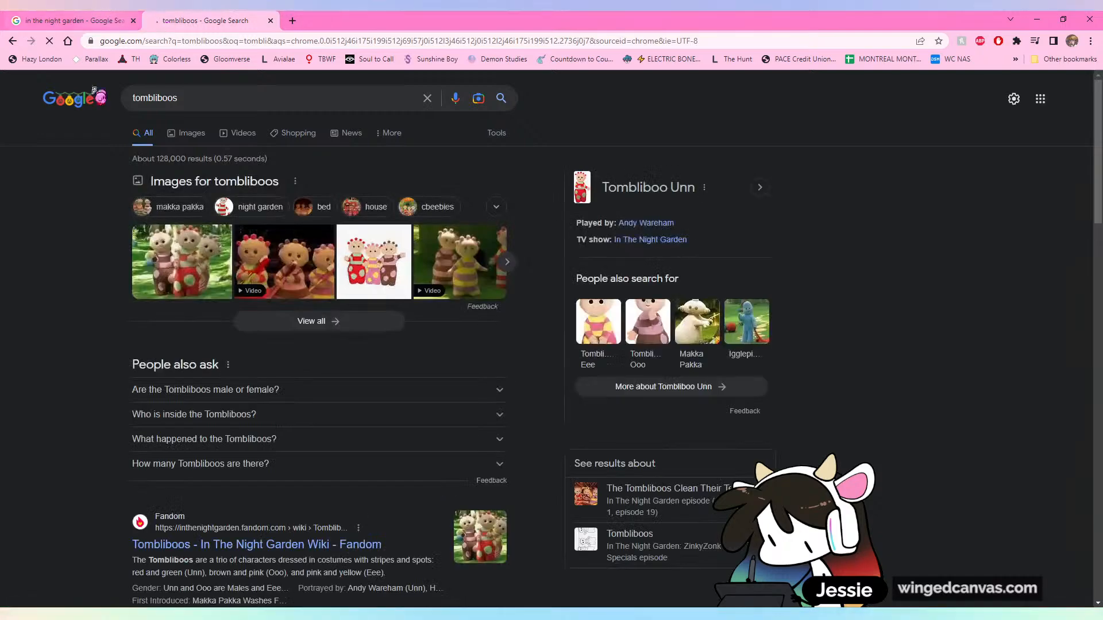
left_click(187, 134)
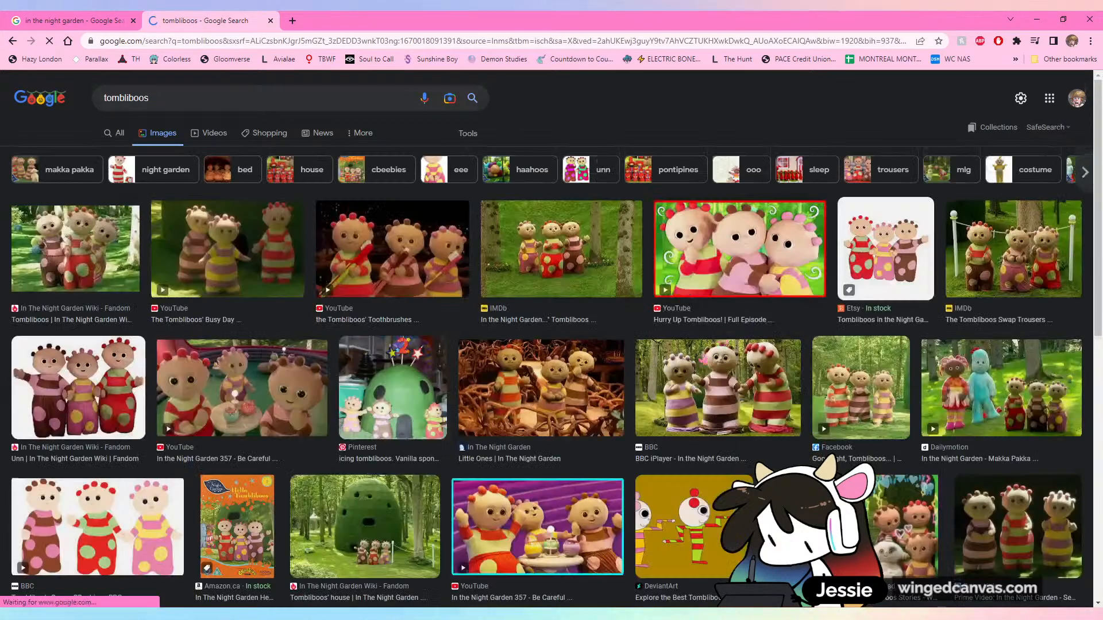
Preview the Tombliboos' house picture from the In The Night Garden Wiki and look through its related images
scroll(379, 415, "down", 3)
left_click(379, 413)
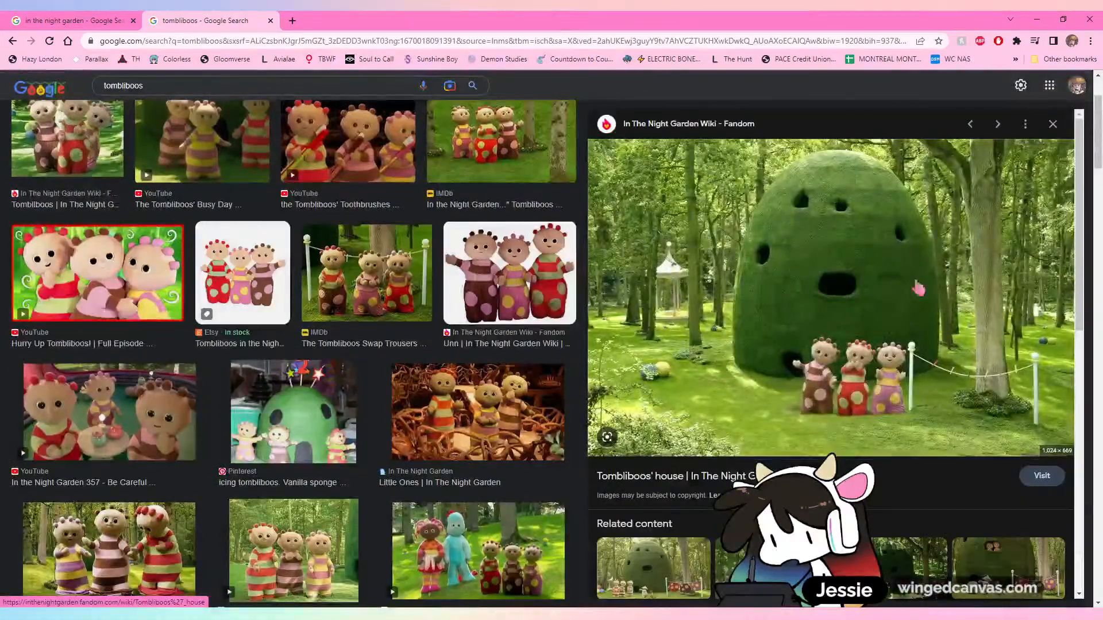
scroll(836, 332, "down", 3)
scroll(837, 332, "down", 3)
scroll(836, 332, "up", 5)
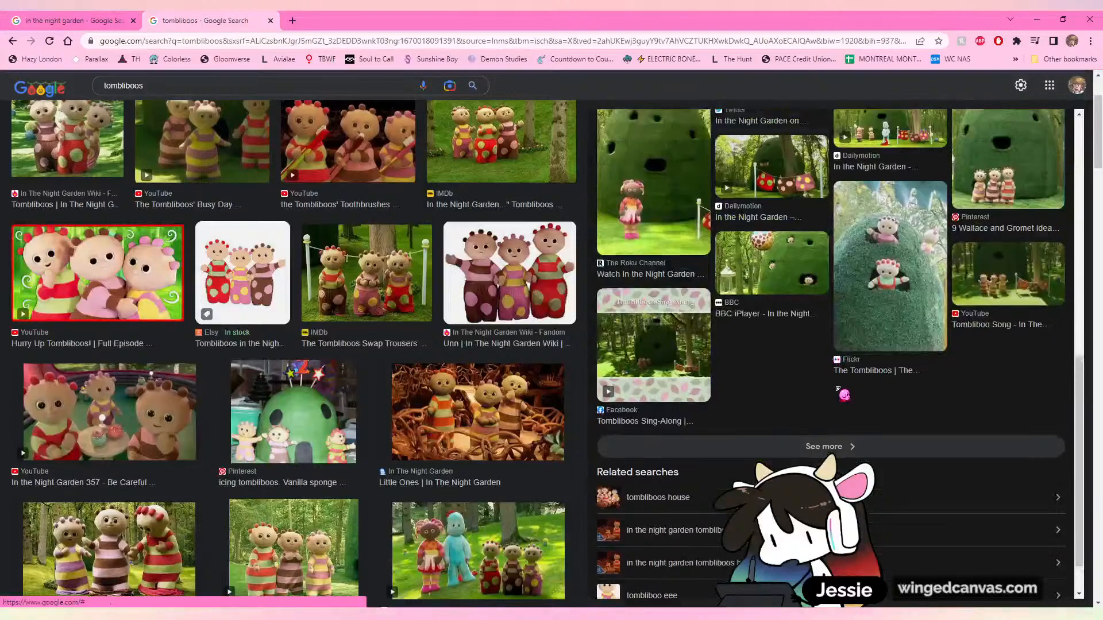
Preview the "Little Ones" picture of the house interior and the related Now TV picture with the slide
left_click(500, 449)
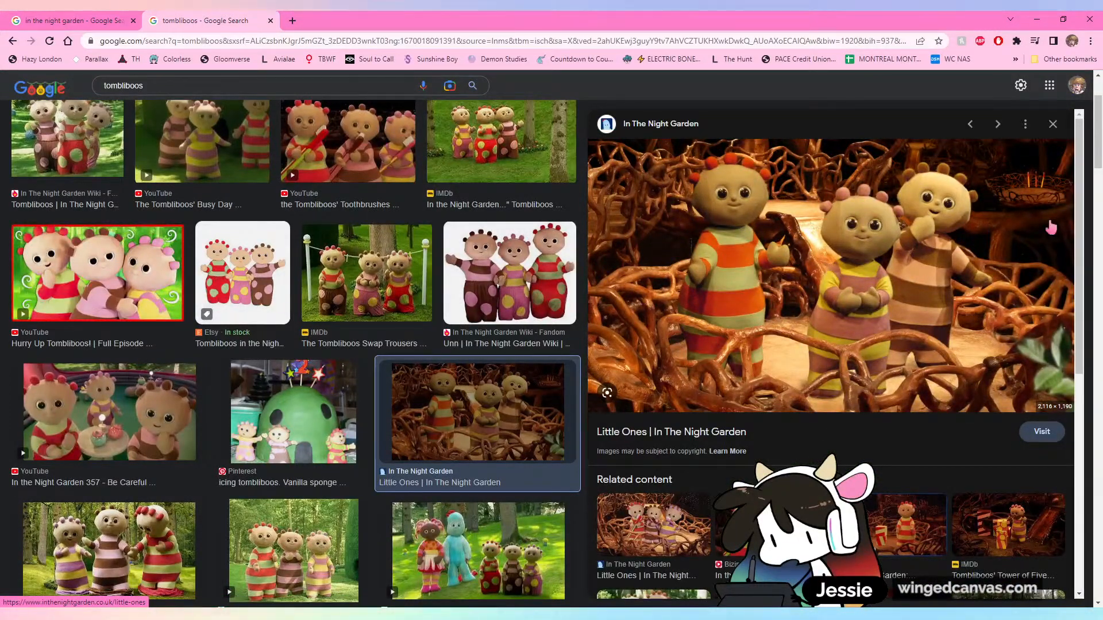
scroll(822, 274, "down", 5)
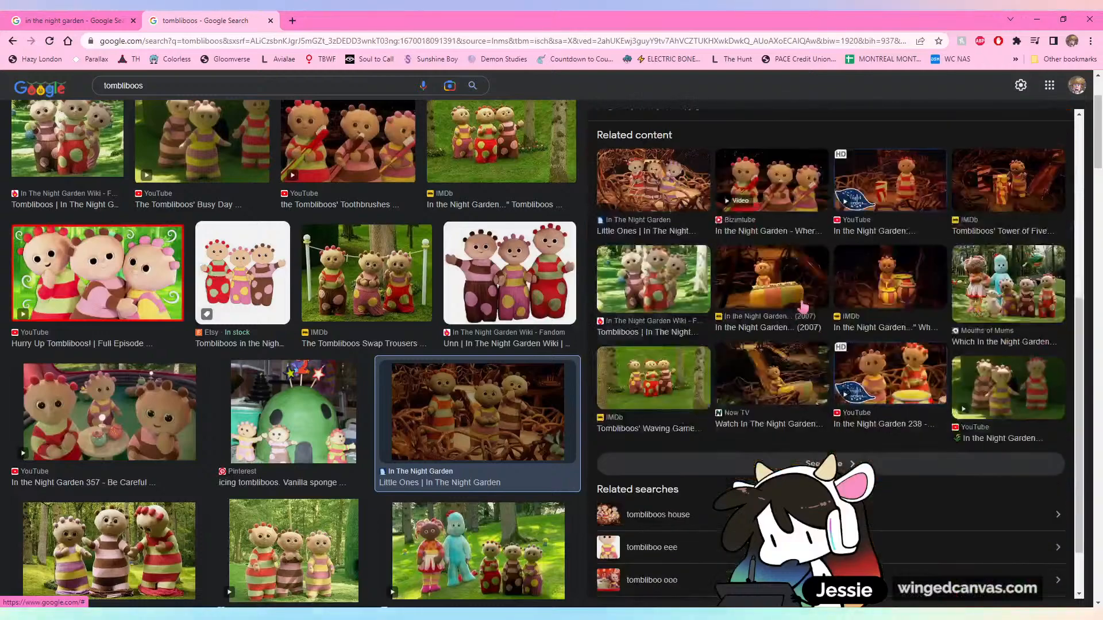
left_click(781, 391)
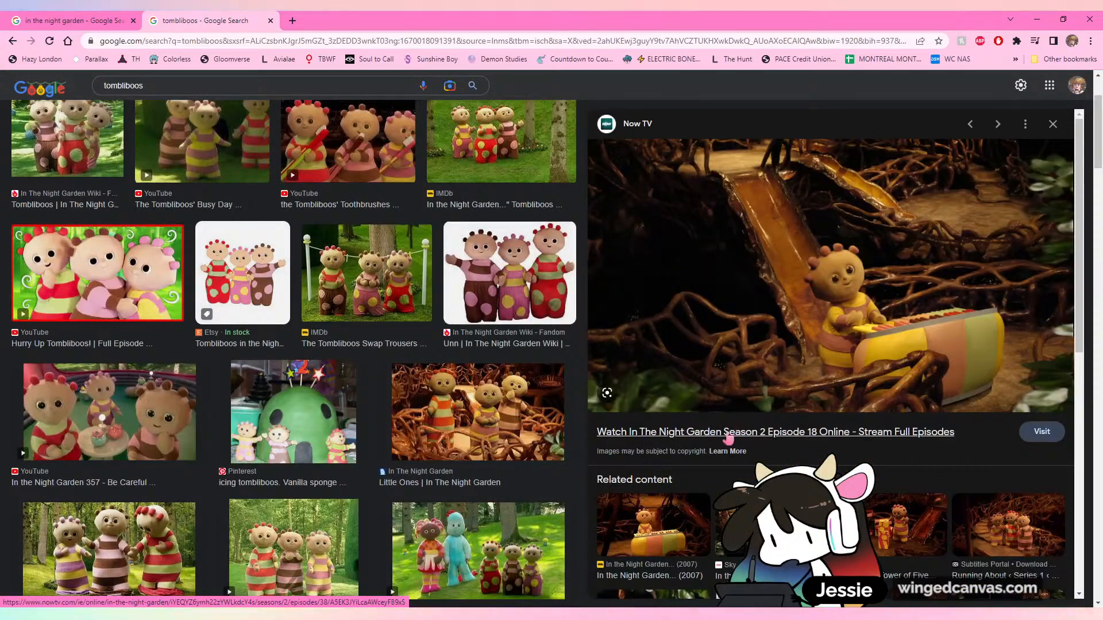
scroll(751, 443, "up", 2)
scroll(470, 435, "down", 4)
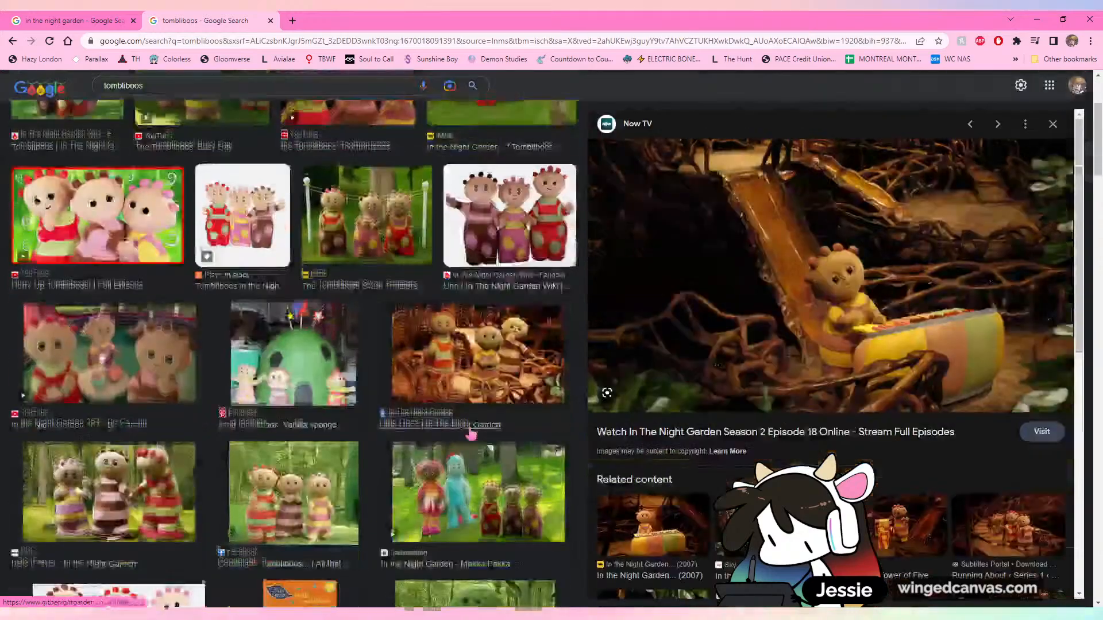
scroll(409, 407, "up", 4)
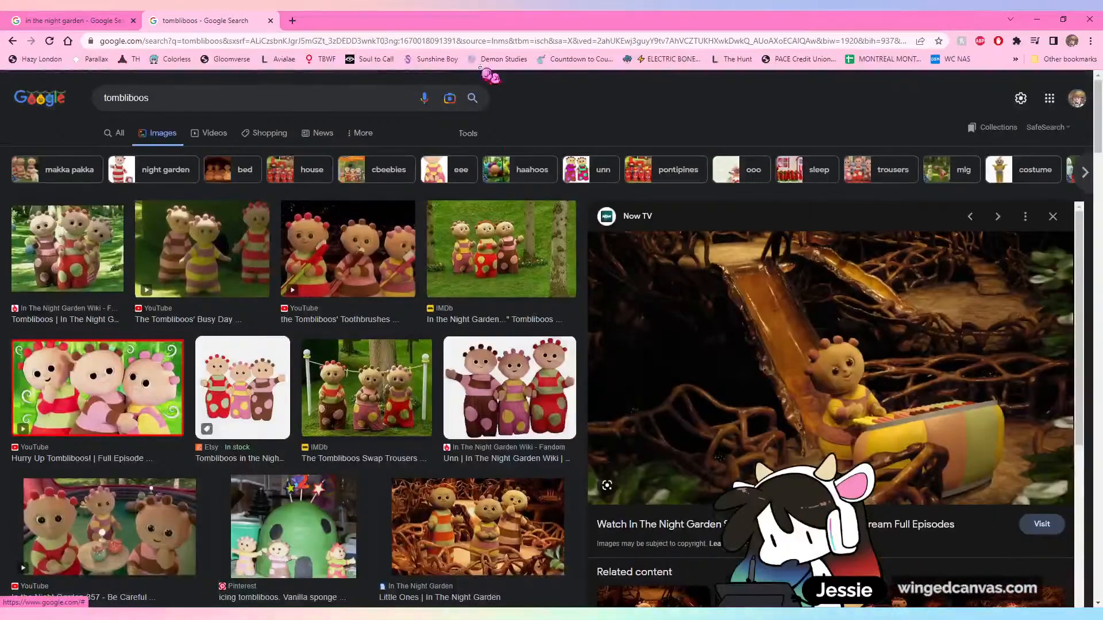
Close the tombliboos tab and preview the Makka Pakka's Present picture and the related Now TV picture of Makka Pakka
left_click(270, 20)
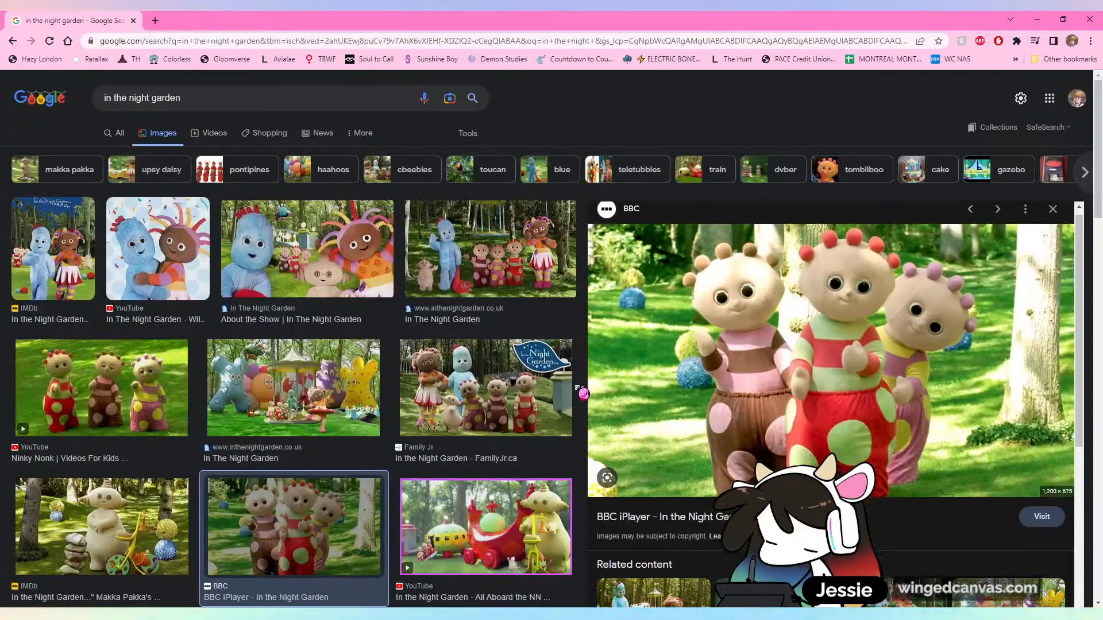
scroll(776, 287, "down", 2)
key("Left")
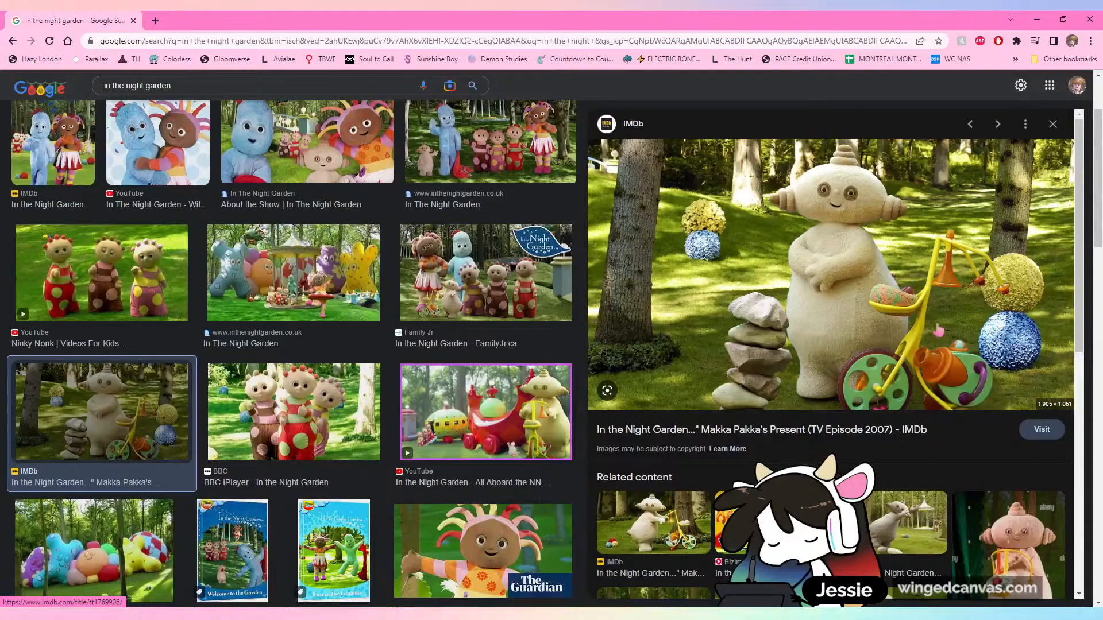
scroll(879, 401, "down", 6)
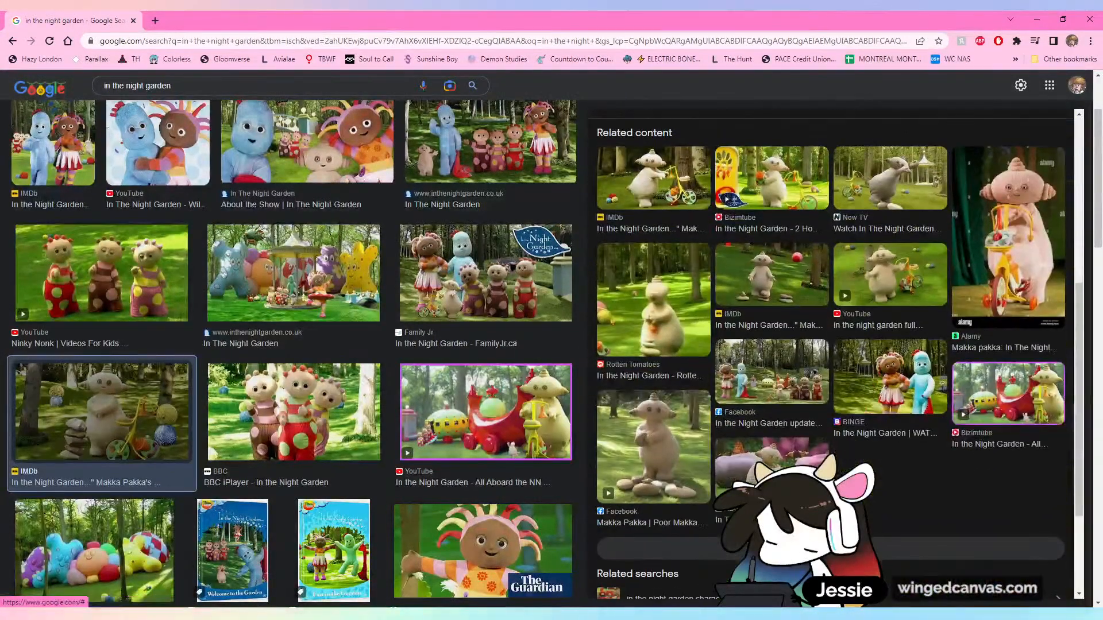
scroll(816, 494, "up", 5)
scroll(822, 494, "up", 1)
left_click(861, 517)
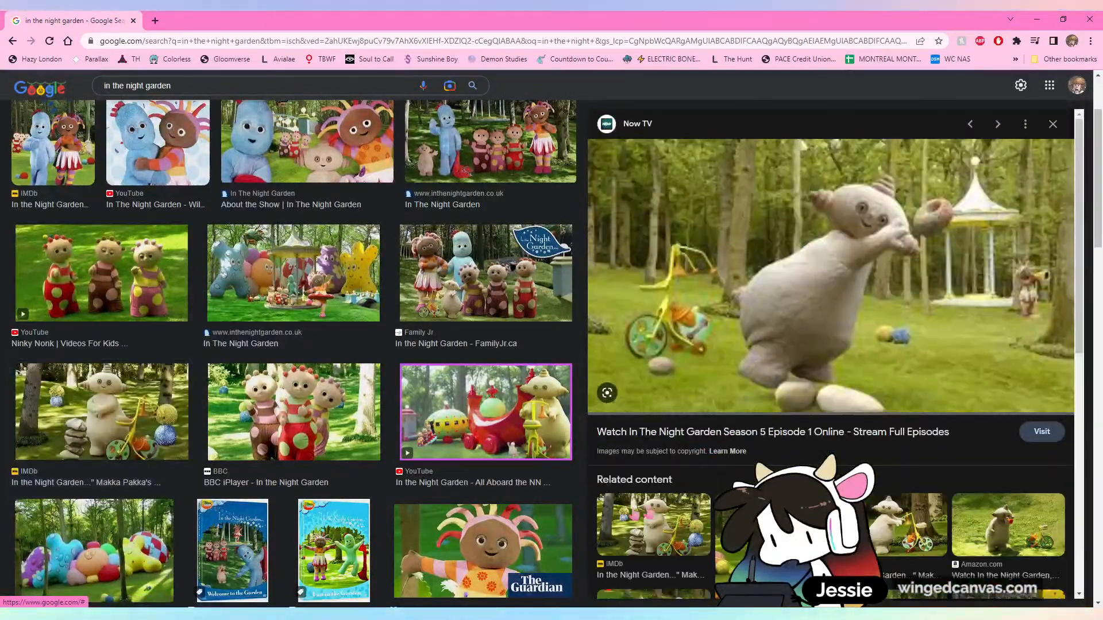
Look through the "in the night garden" image results and preview the YouTube picture of the two hugging characters
scroll(361, 452, "down", 7)
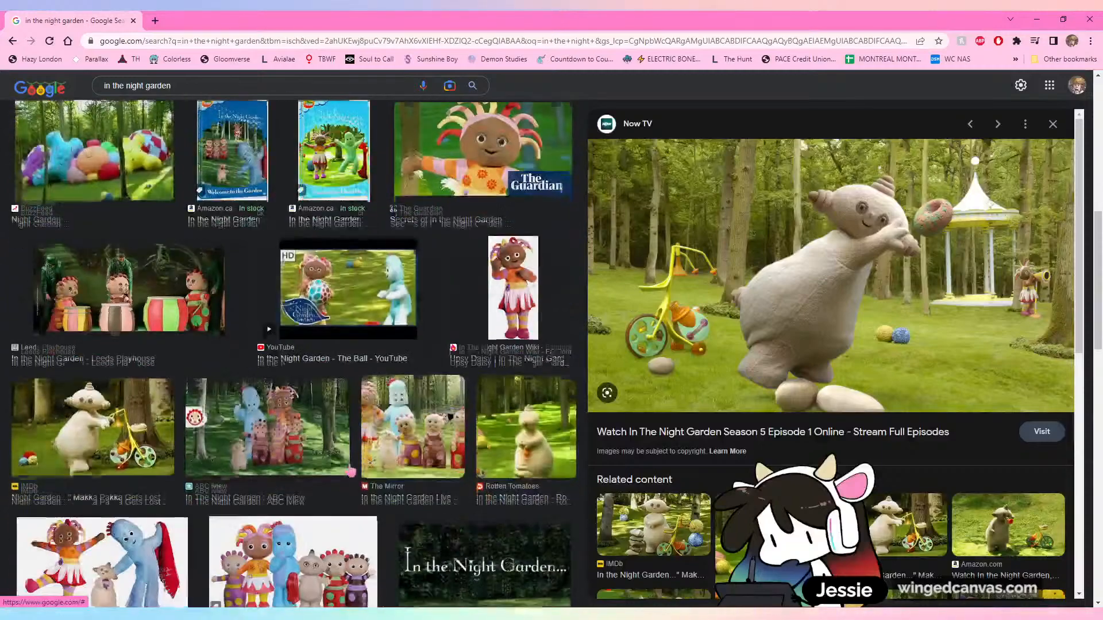
scroll(486, 517, "up", 8)
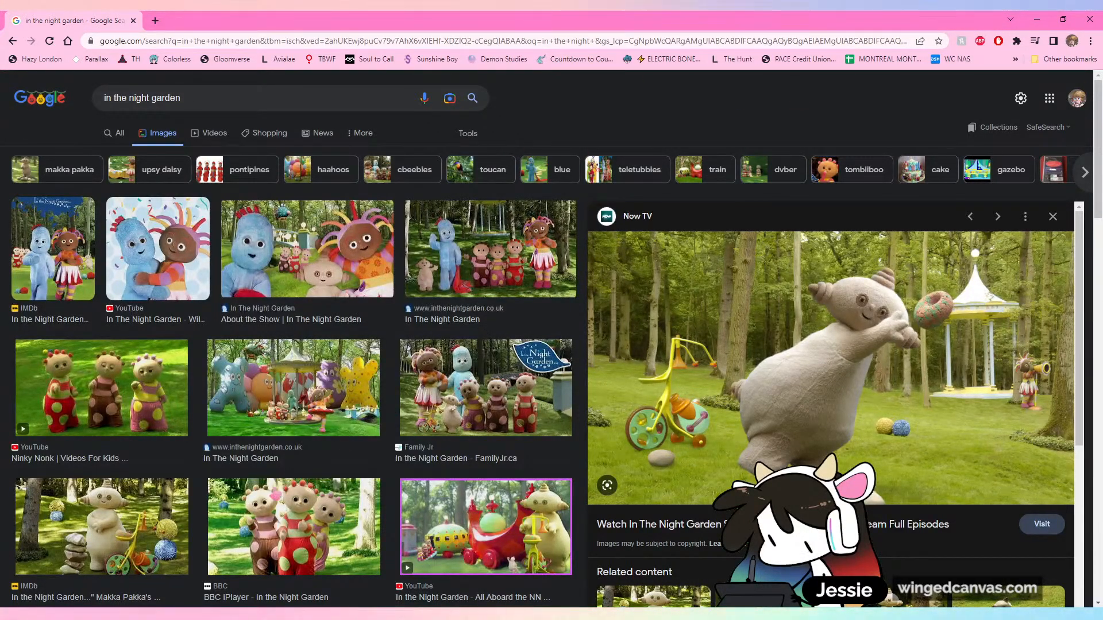
scroll(124, 345, "down", 1)
left_click(124, 270)
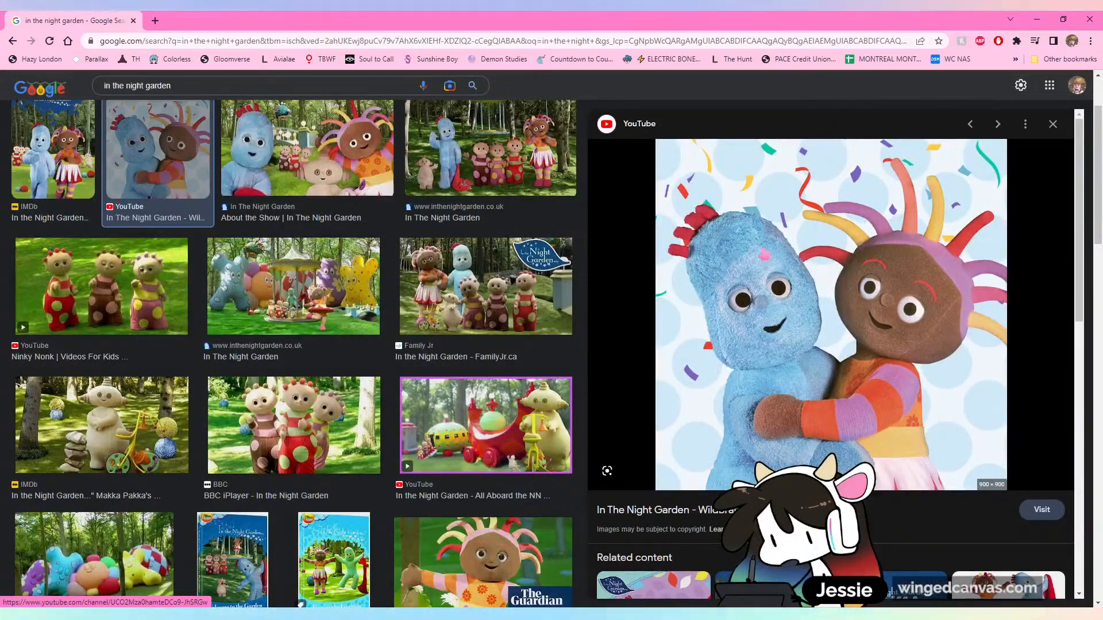
scroll(441, 464, "down", 2)
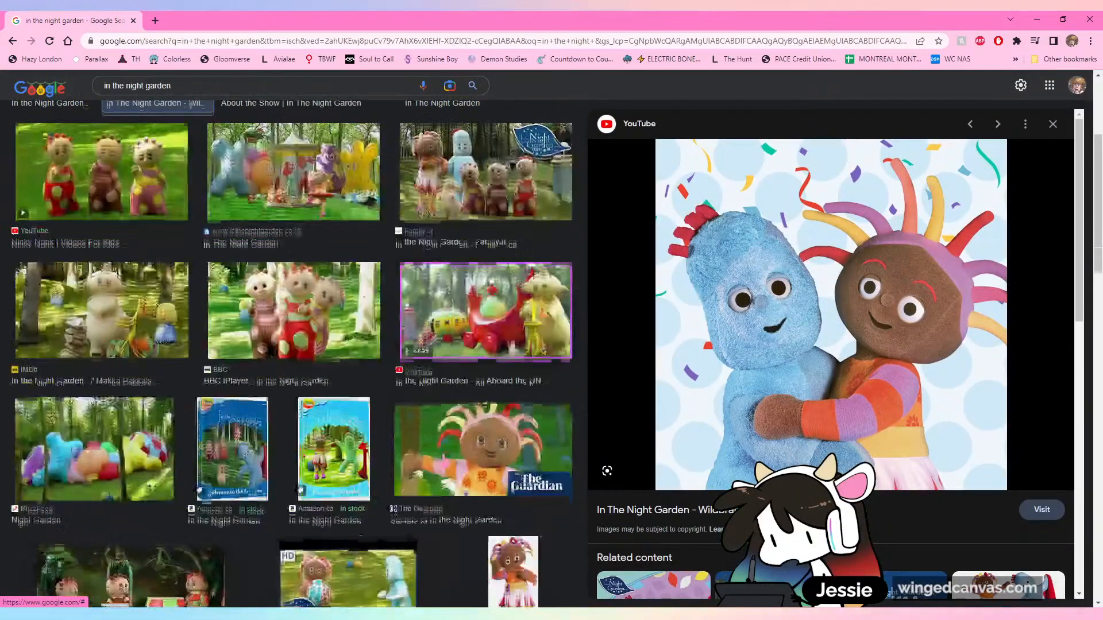
scroll(441, 464, "up", 4)
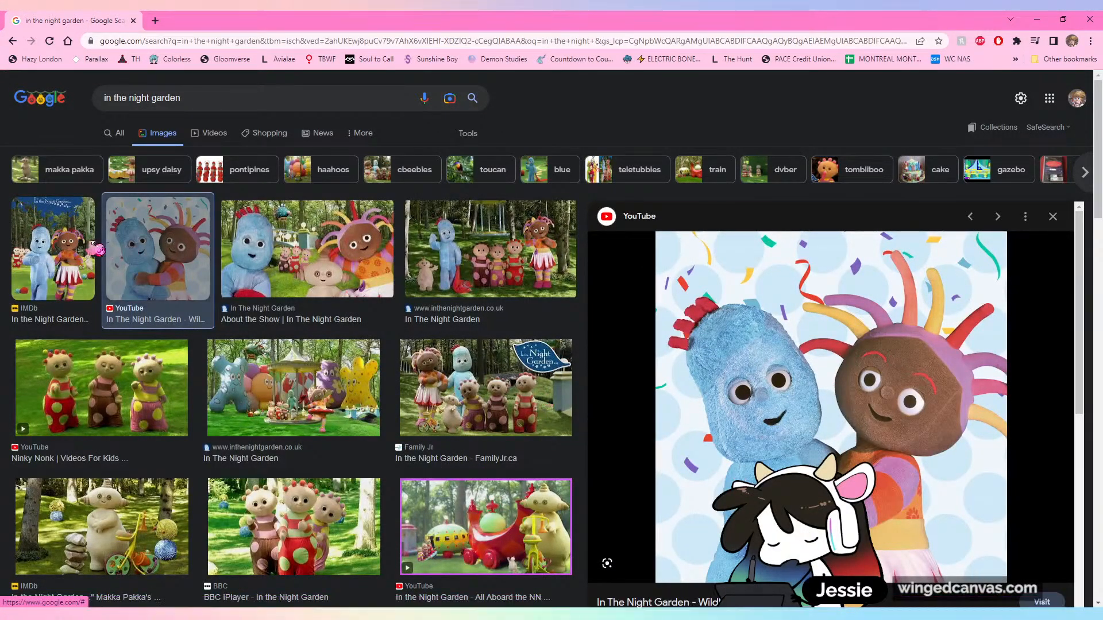
Preview the IMDb series poster, look further down the image results, and reopen the Makka Pakka's Present picture
left_click(81, 255)
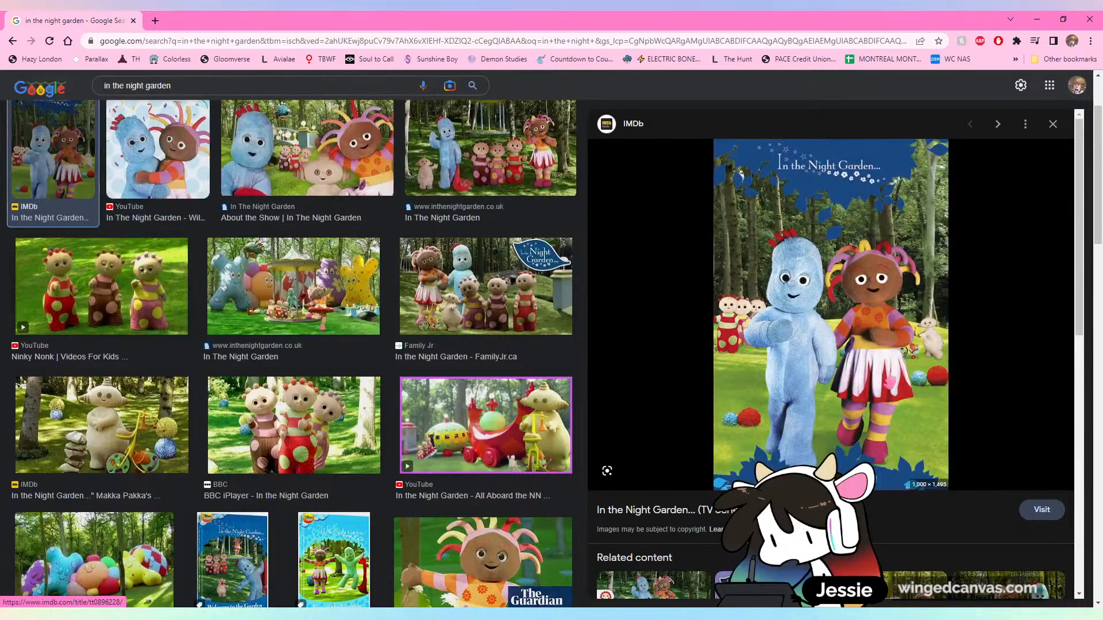
scroll(292, 356, "down", 2)
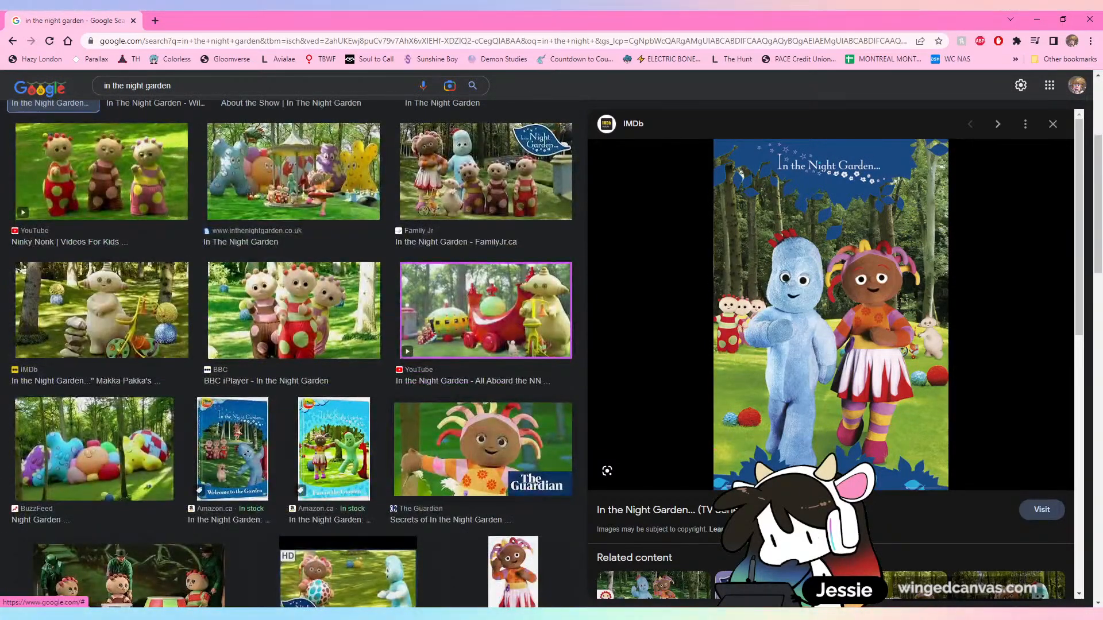
scroll(292, 356, "down", 7)
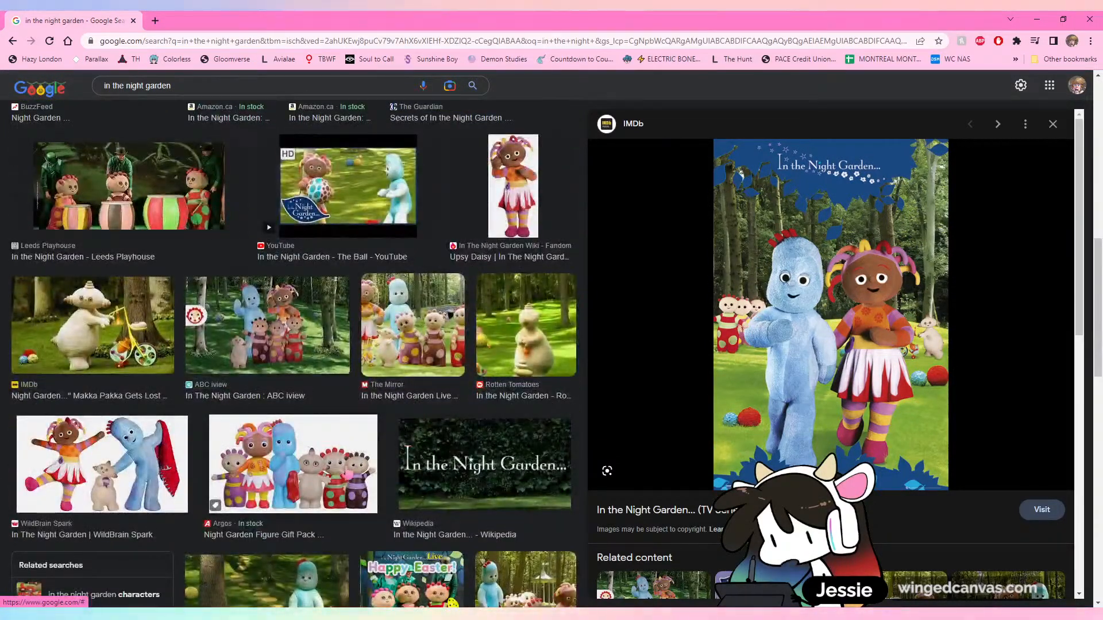
scroll(295, 356, "down", 4)
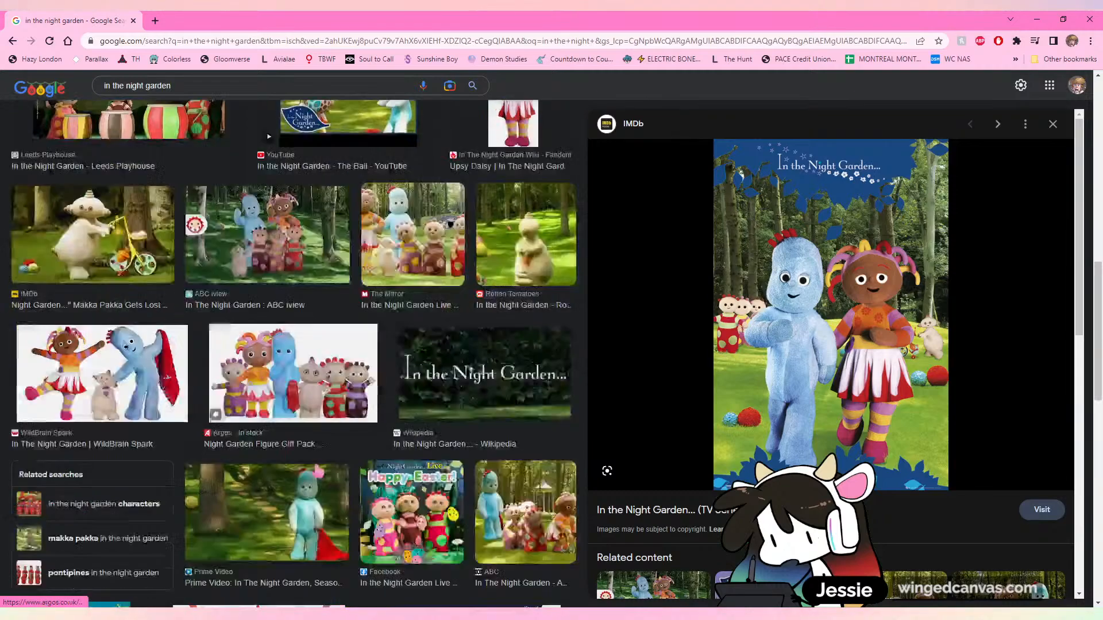
scroll(401, 487, "down", 4)
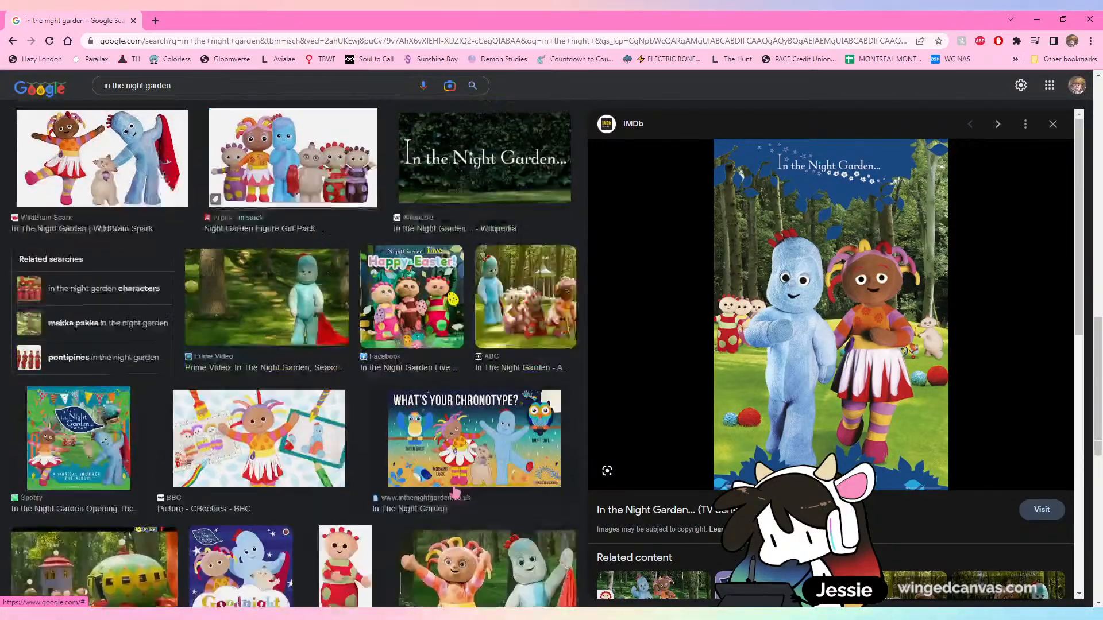
scroll(400, 487, "up", 10)
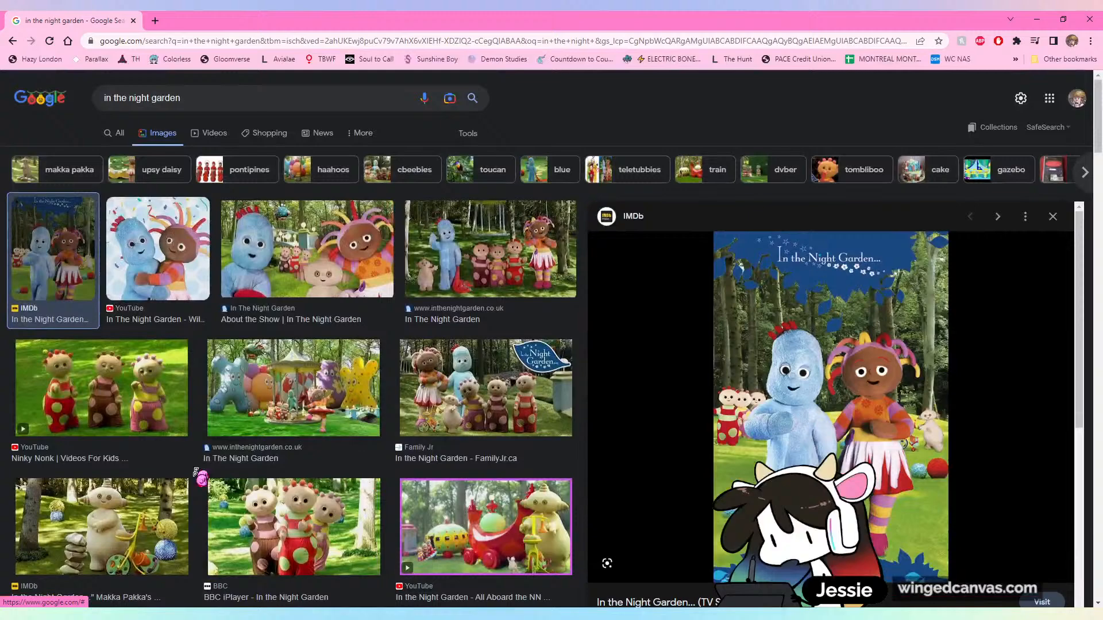
left_click(198, 480)
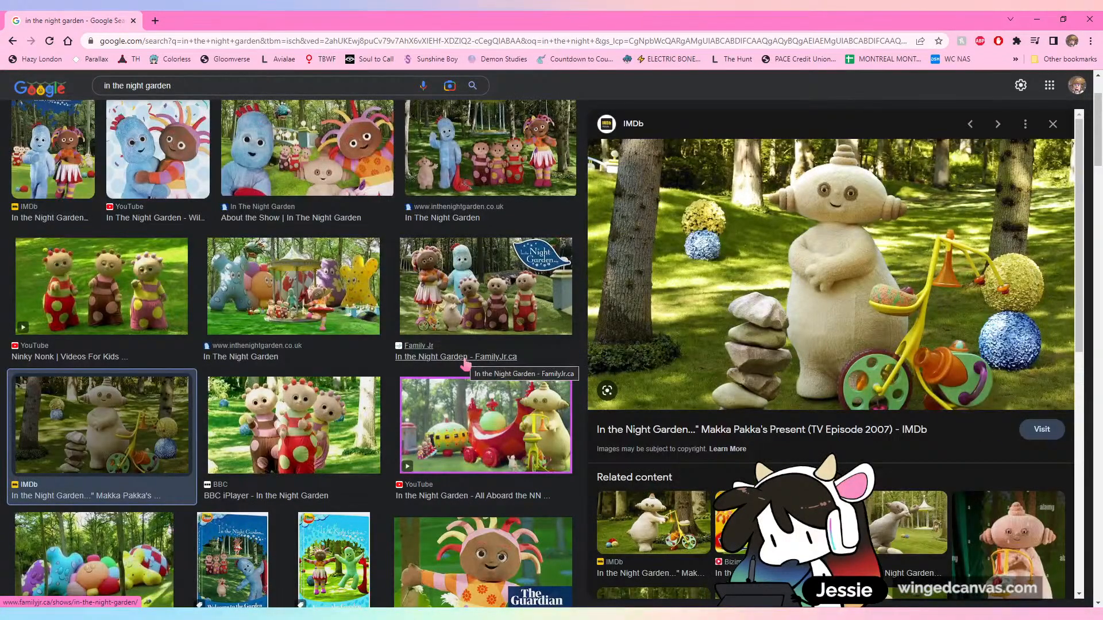
Preview the inthenightgarden.co.uk group picture of the characters and look further down the image results
scroll(465, 365, "up", 2)
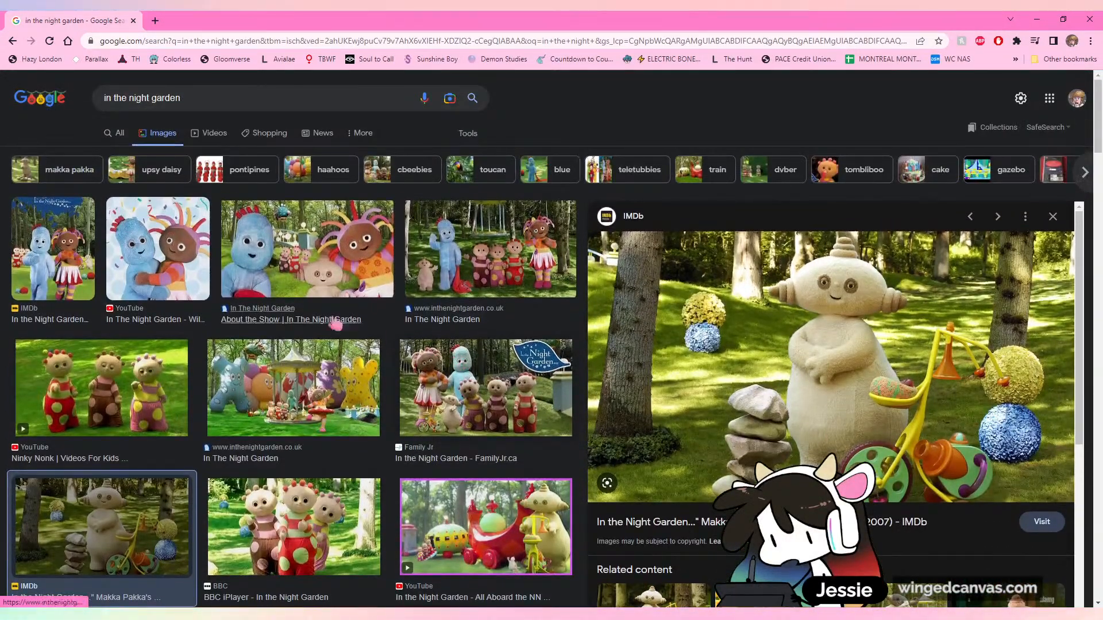
left_click(458, 286)
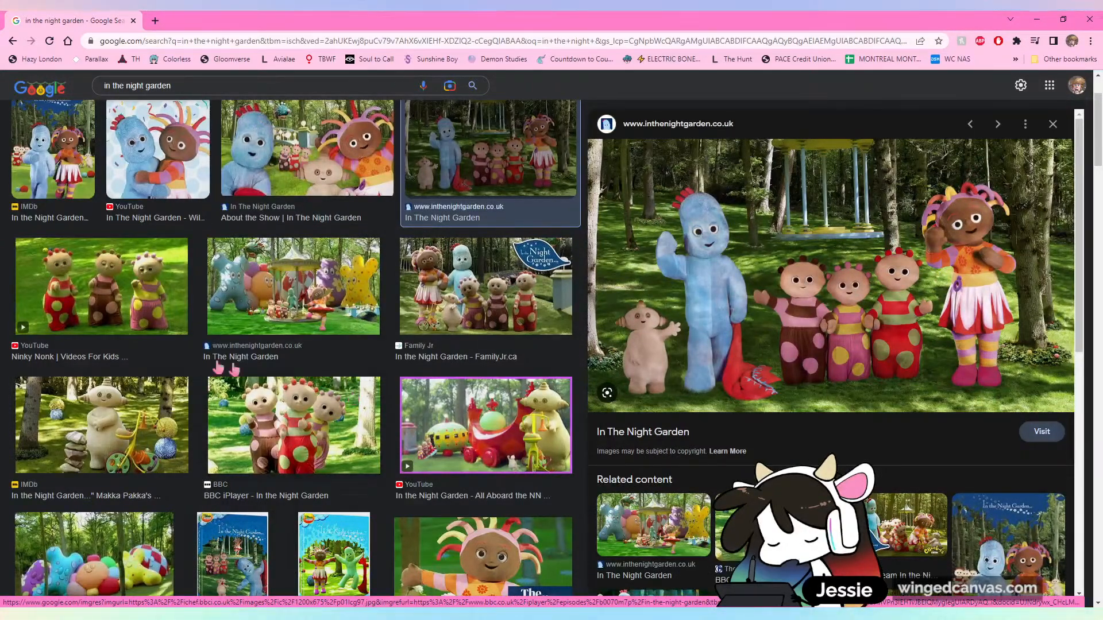
scroll(227, 369, "down", 10)
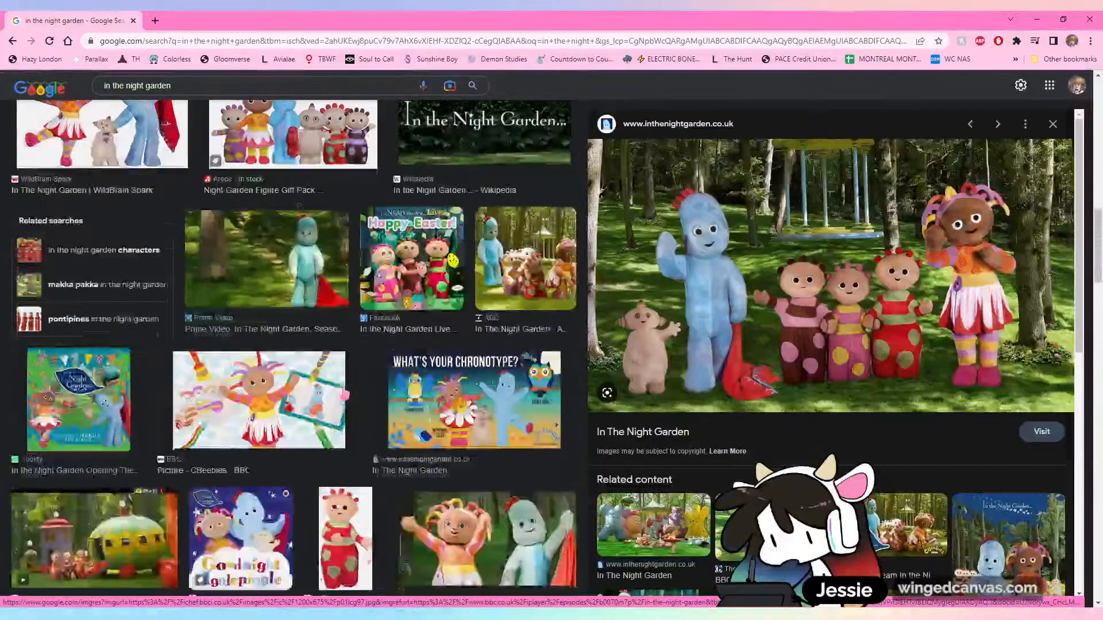
scroll(227, 369, "down", 6)
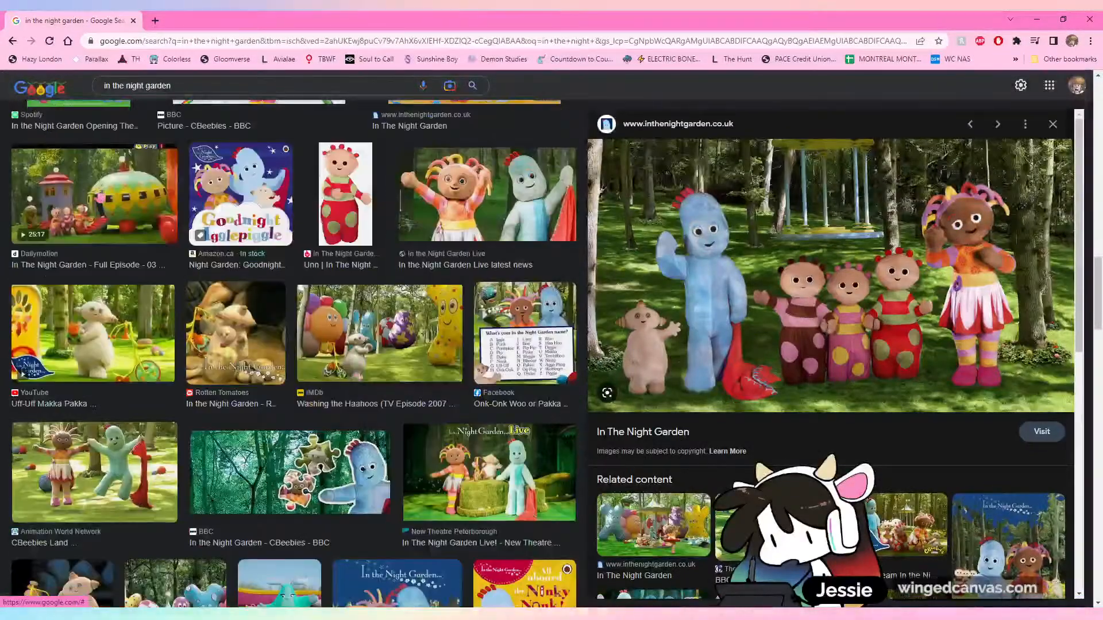
Preview the Dailymotion "Everybody All Aboard The Ninky Nonk" picture and look over its related content
left_click(95, 193)
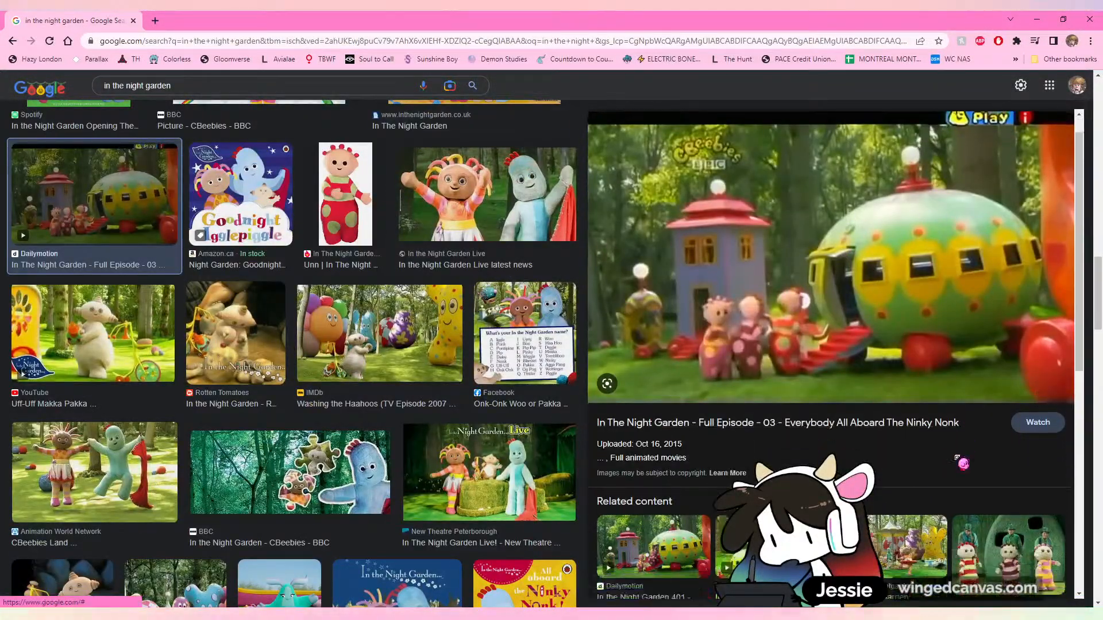
scroll(963, 463, "down", 8)
scroll(963, 463, "up", 4)
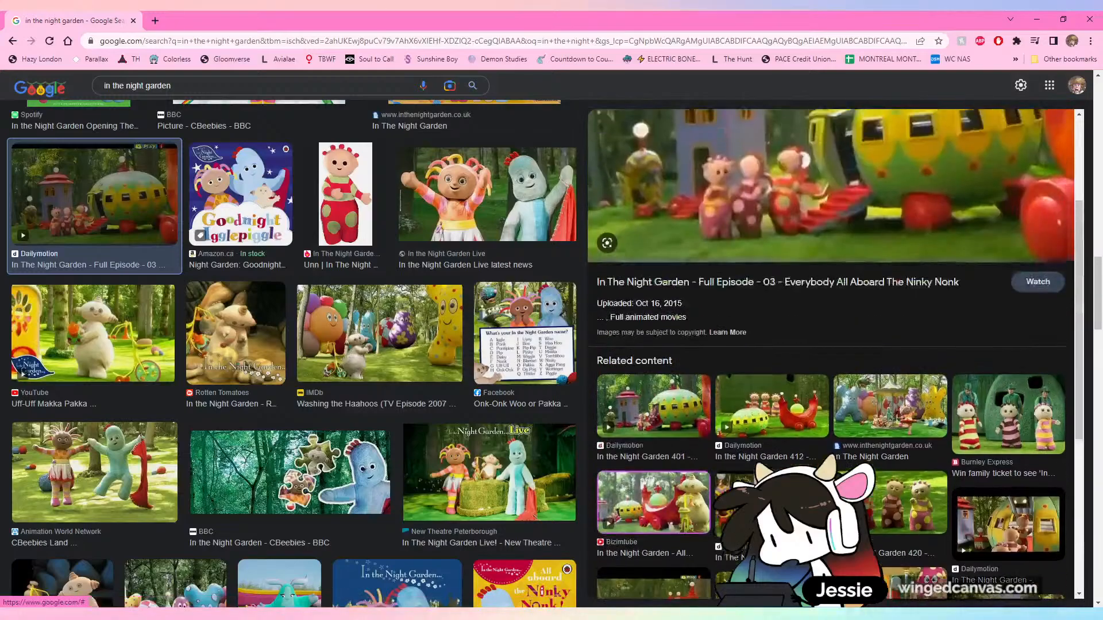
scroll(830, 287, "up", 4)
scroll(438, 495, "down", 5)
scroll(437, 495, "up", 5)
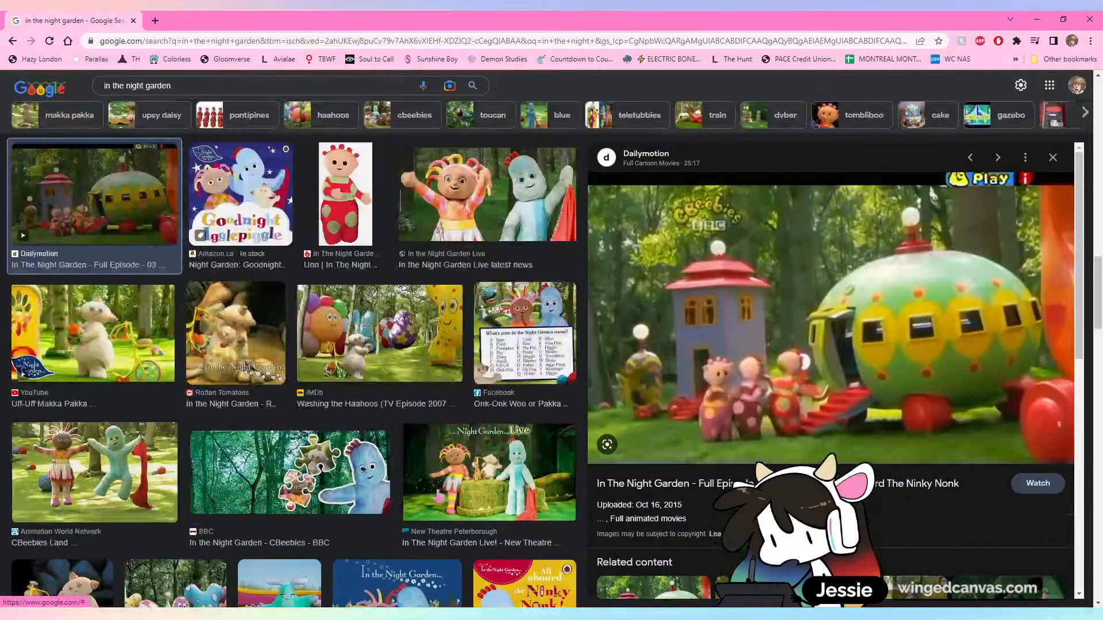
Preview the Guardian picture and the Fandom picture of Upsy Daisy, and reopen the Makka Pakka's Present picture
scroll(438, 495, "up", 15)
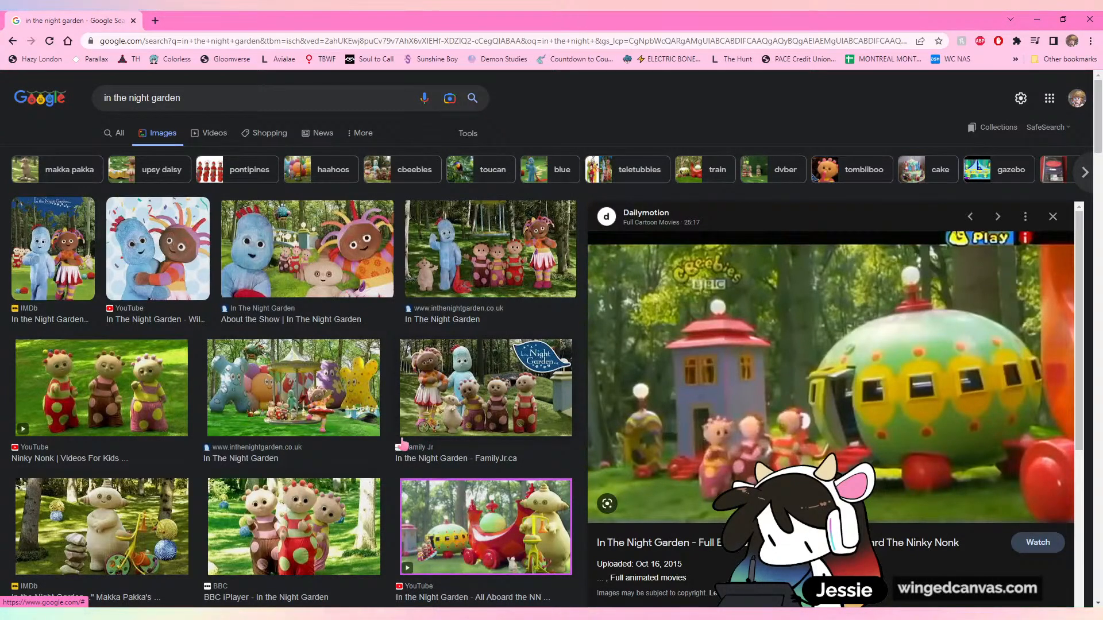
scroll(445, 444, "down", 3)
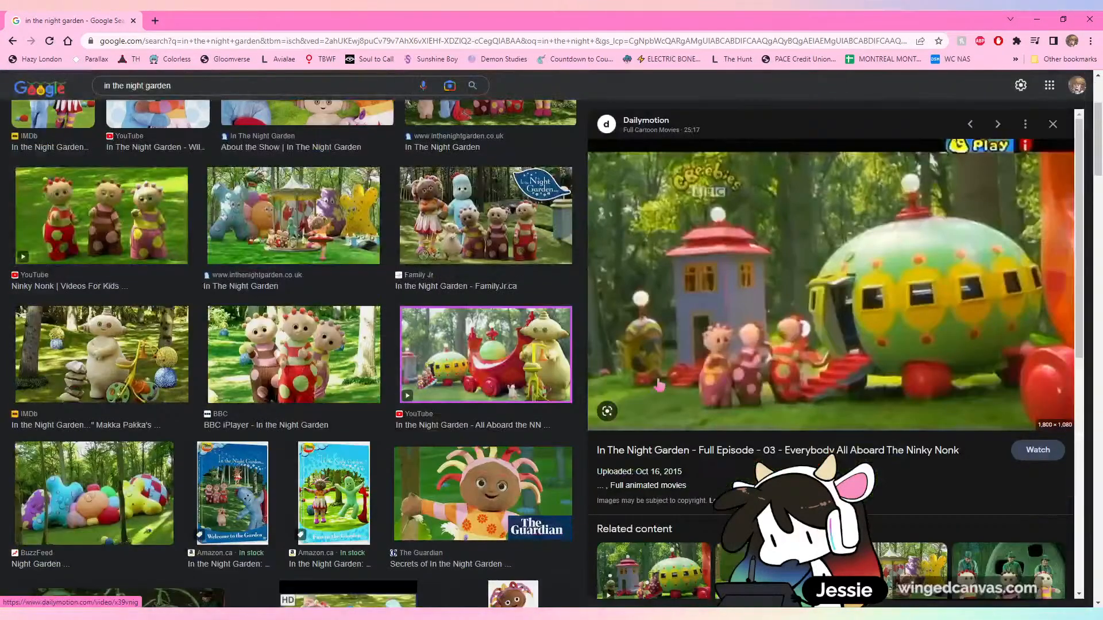
left_click(443, 470)
scroll(442, 471, "down", 3)
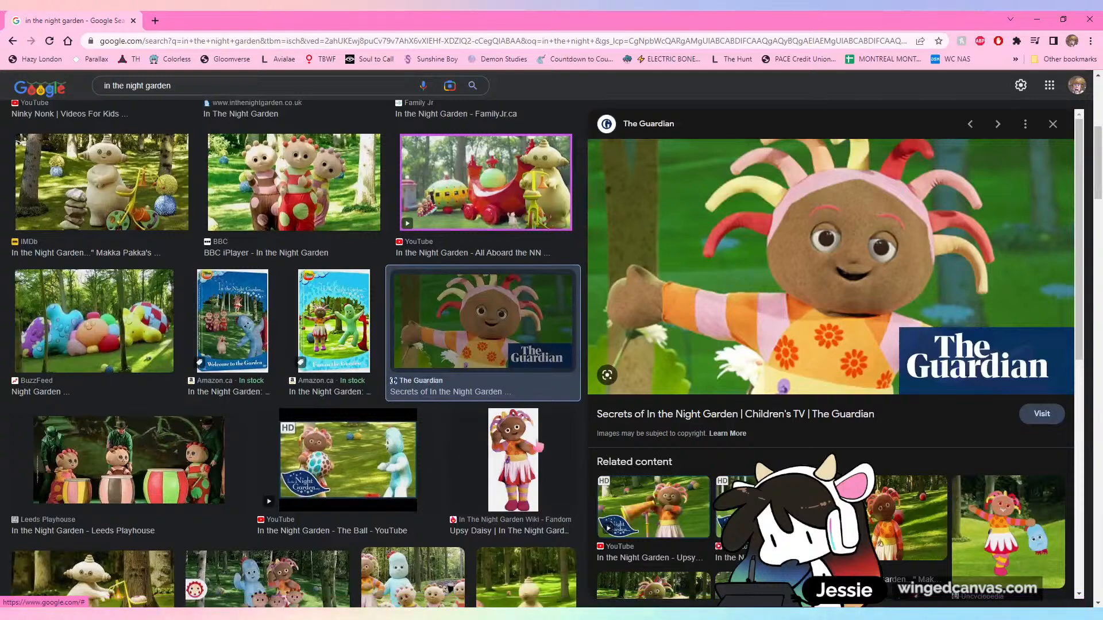
left_click(517, 457)
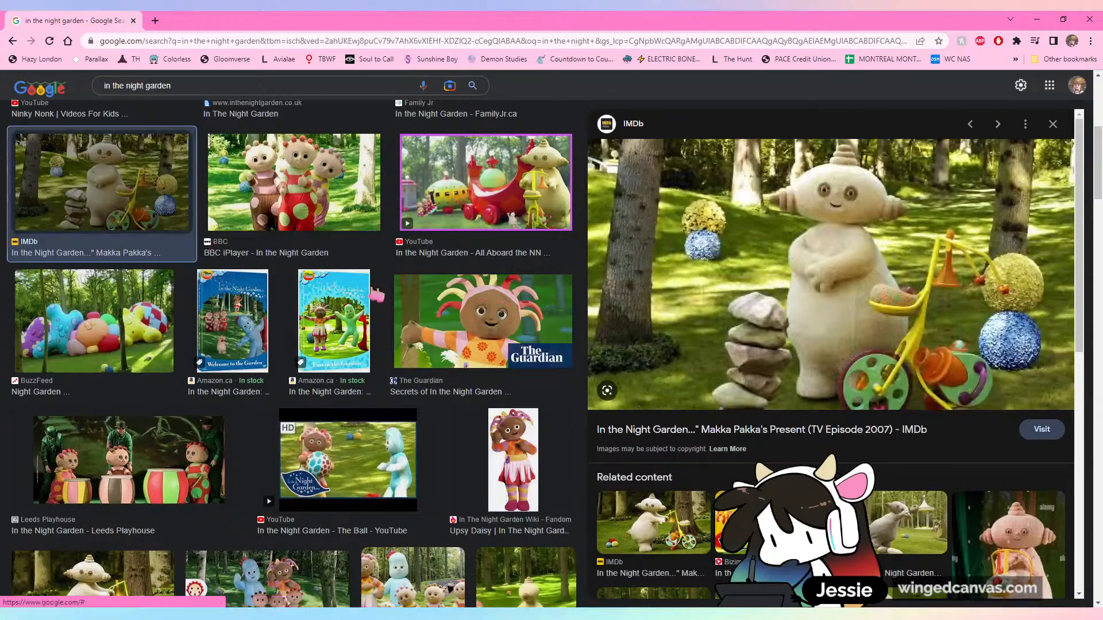
left_click(127, 195)
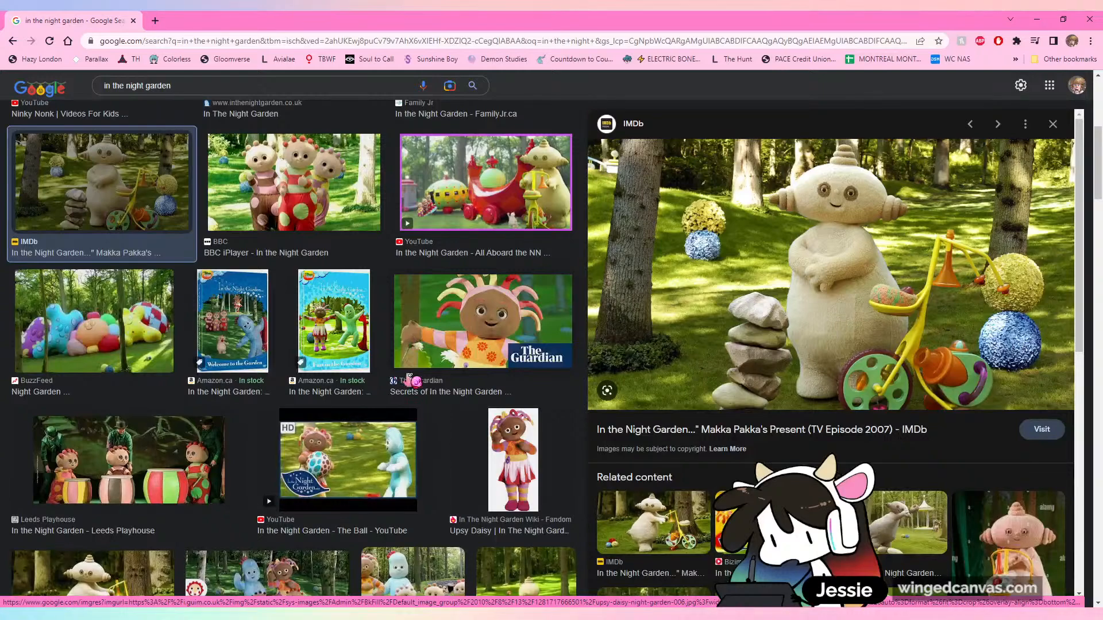
Switch back to Photoshop and activate the Brush tool with the rough inker brush for the garden room line art
key("alt+Tab")
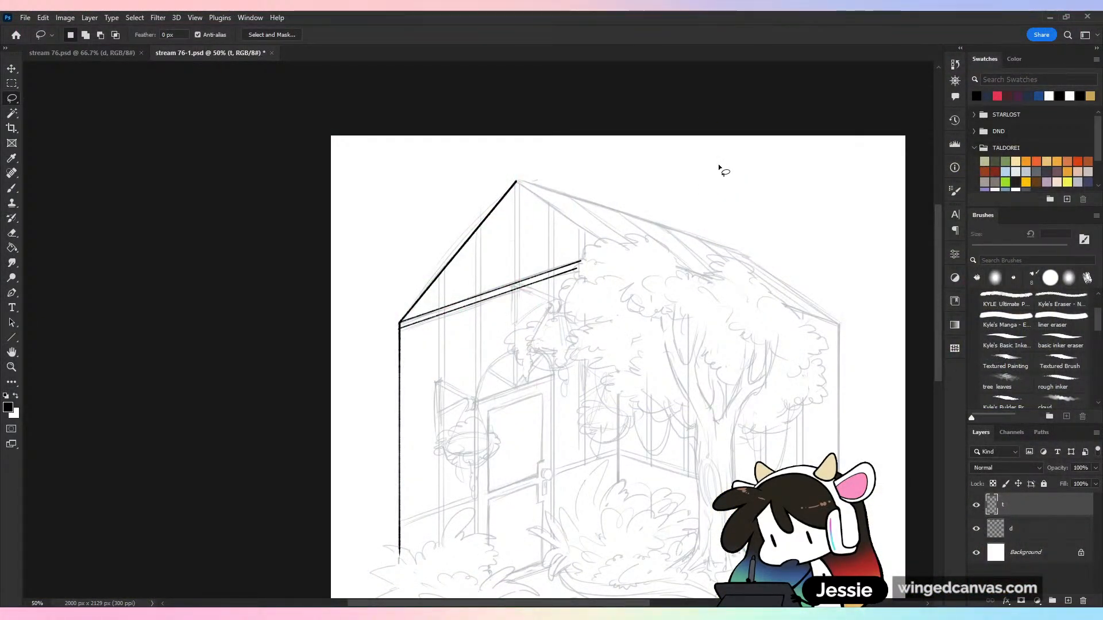
left_click_drag(672, 408, 492, 273)
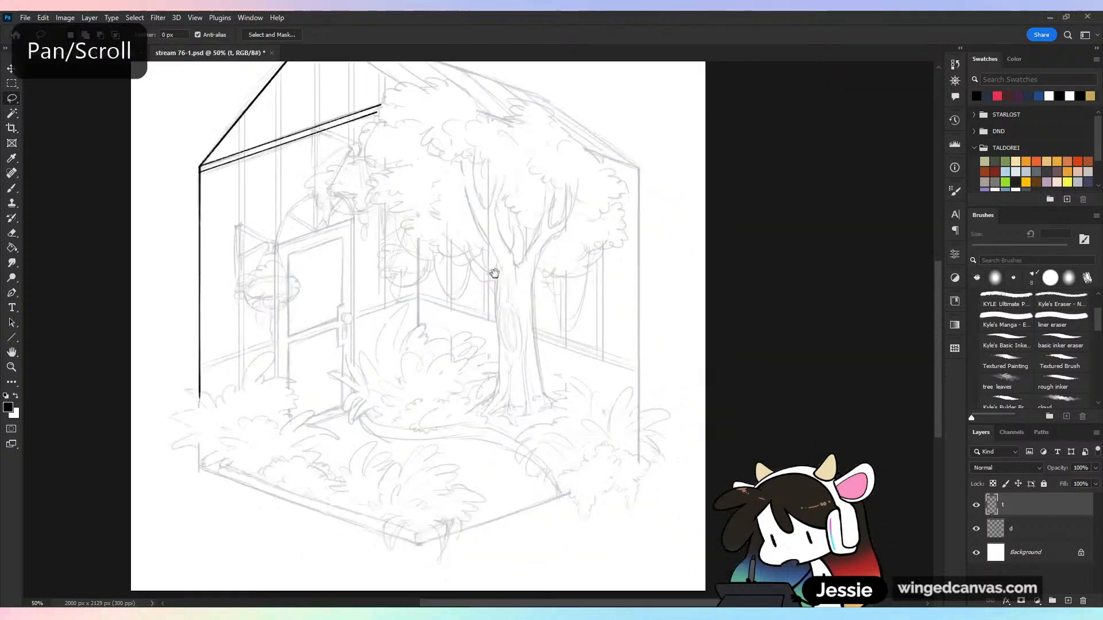
left_click_drag(633, 310, 673, 328)
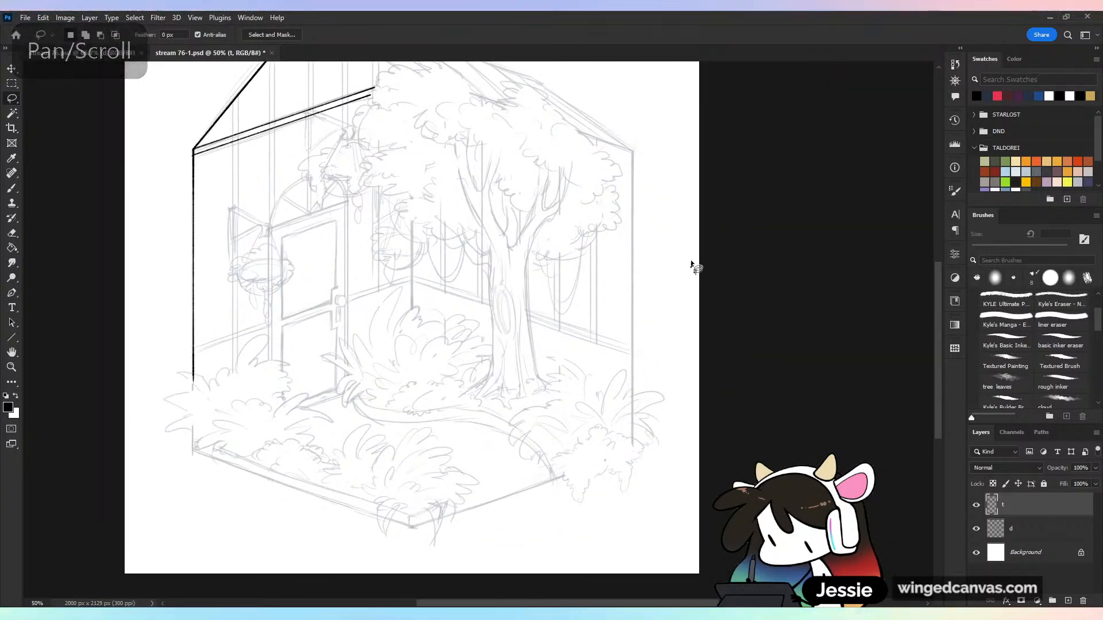
left_click(12, 189)
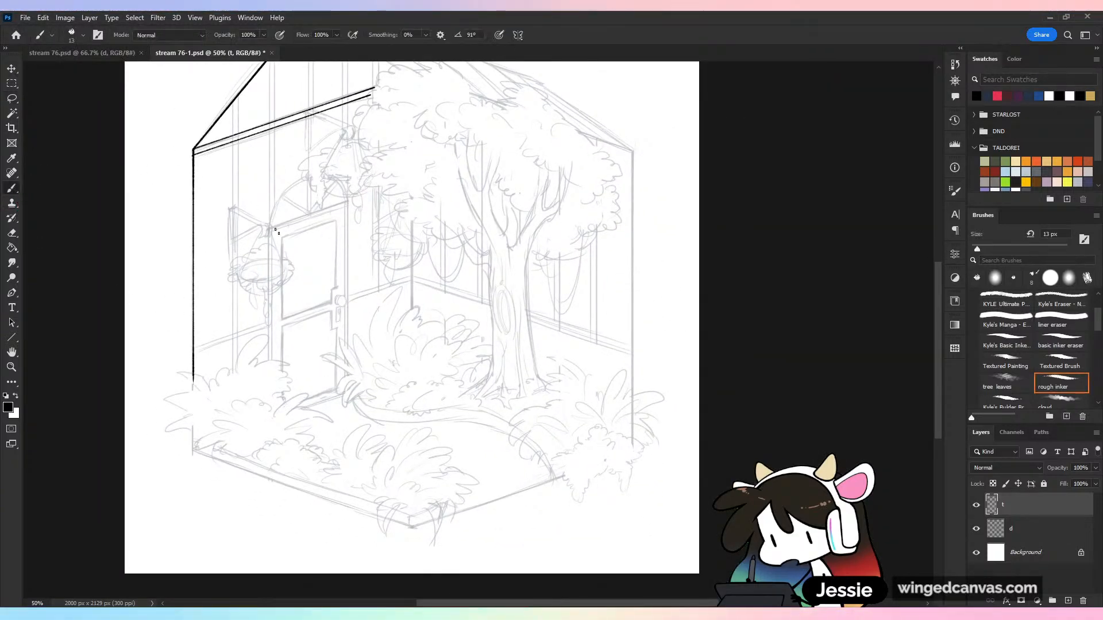
Ink a straight line along the roof's upper edge from the gable peak to the ridge's far end
left_click_drag(605, 316, 652, 455)
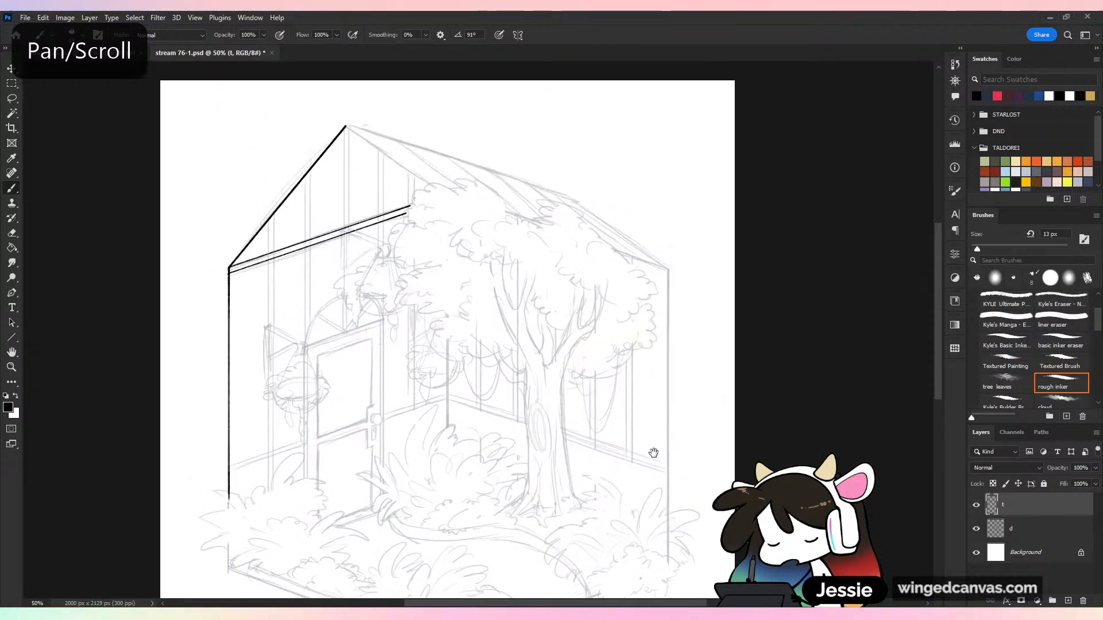
left_click_drag(629, 329, 631, 424)
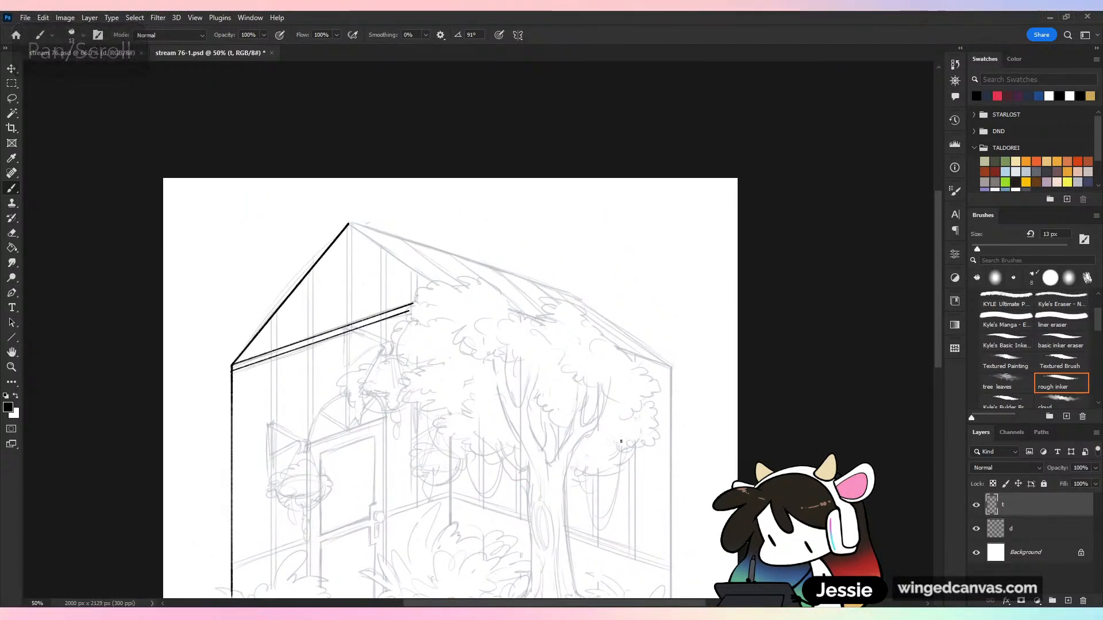
key("ctrl+plus")
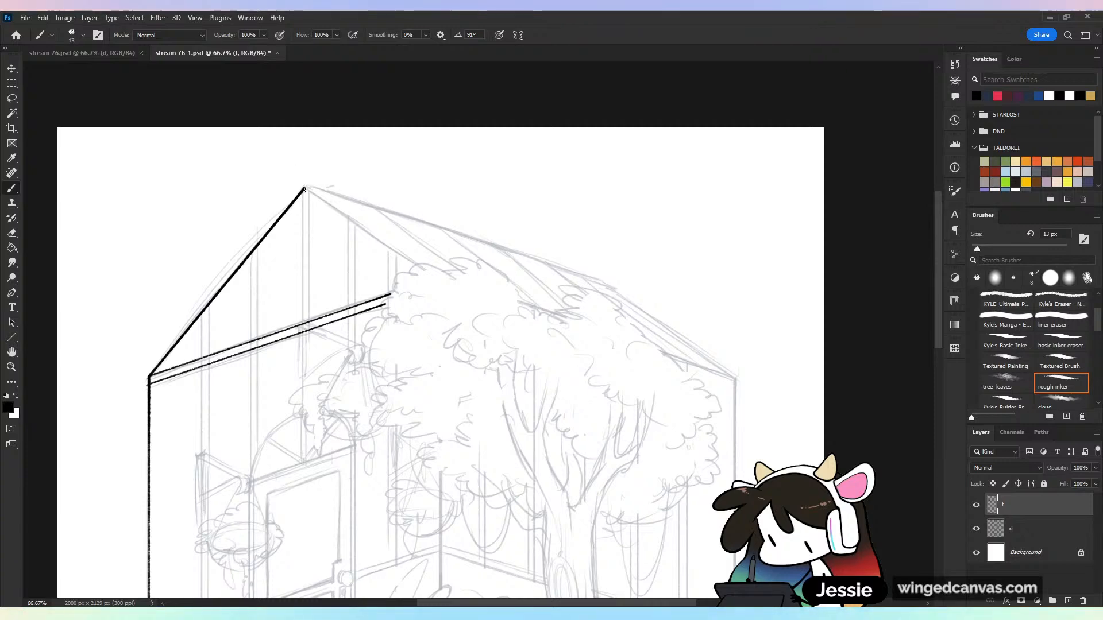
key("ctrl+z")
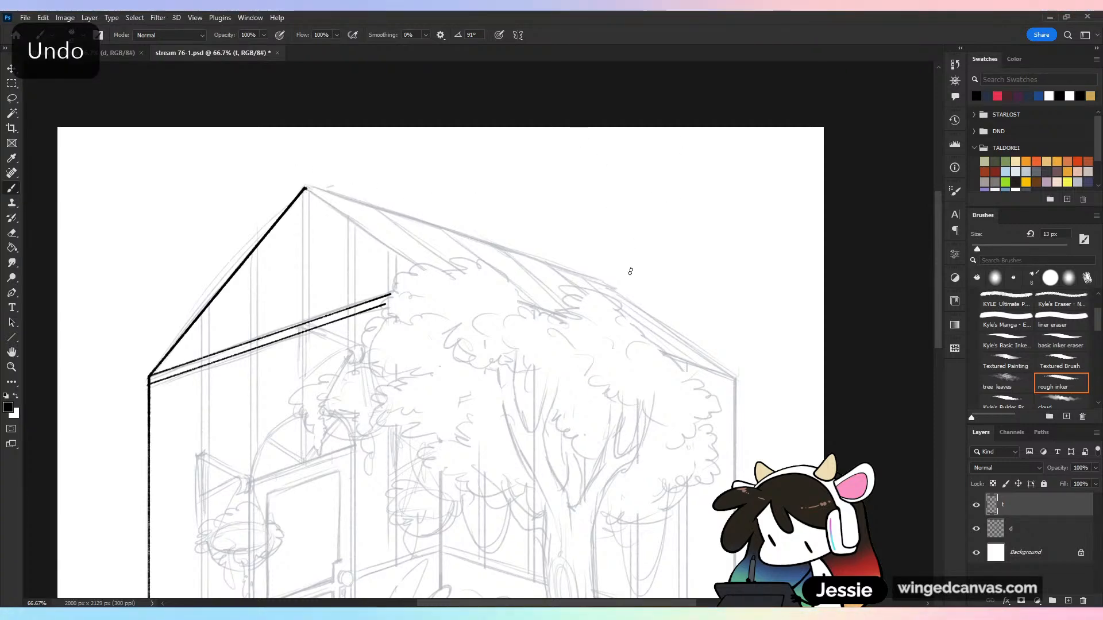
left_click(599, 280, "shift")
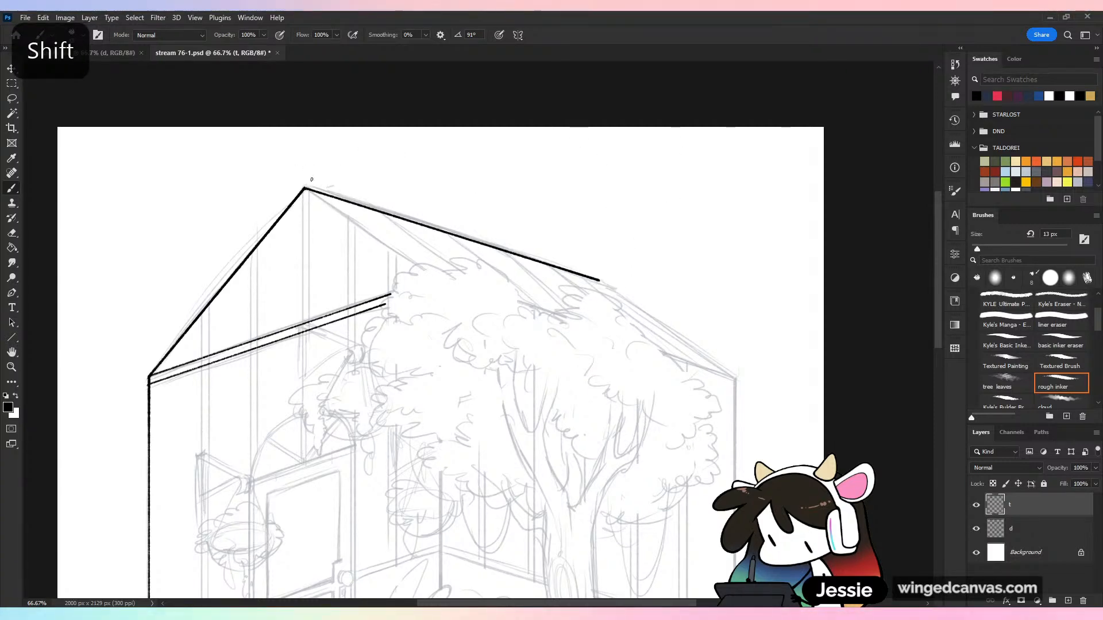
key("ctrl+minus")
left_click_drag(708, 391, 753, 96)
key("ctrl+plus")
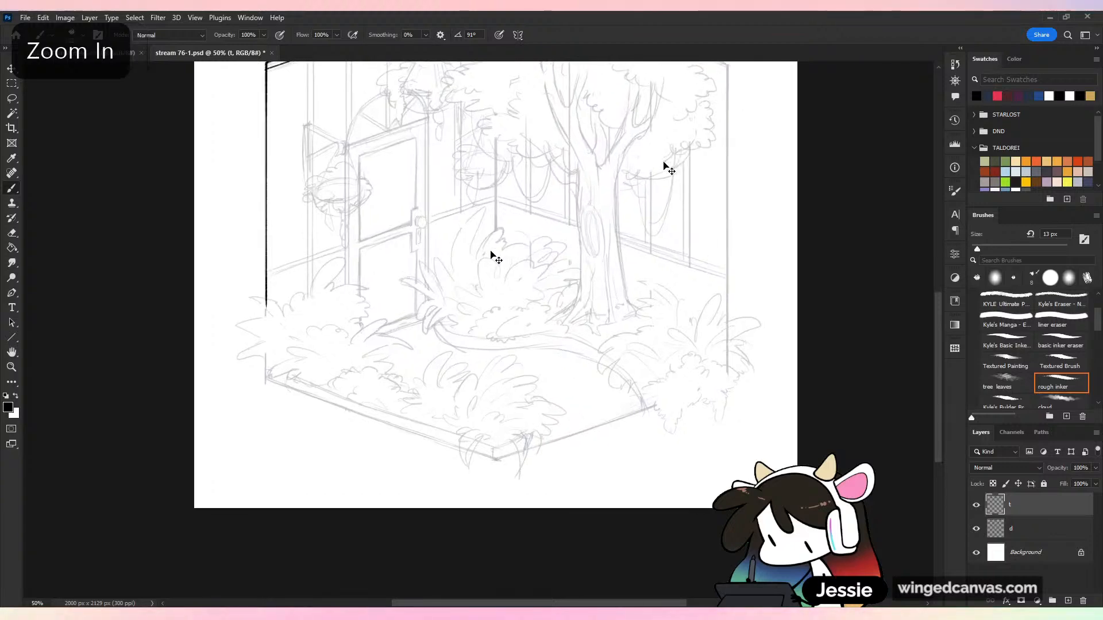
key("ctrl+minus")
key("ctrl+minus")
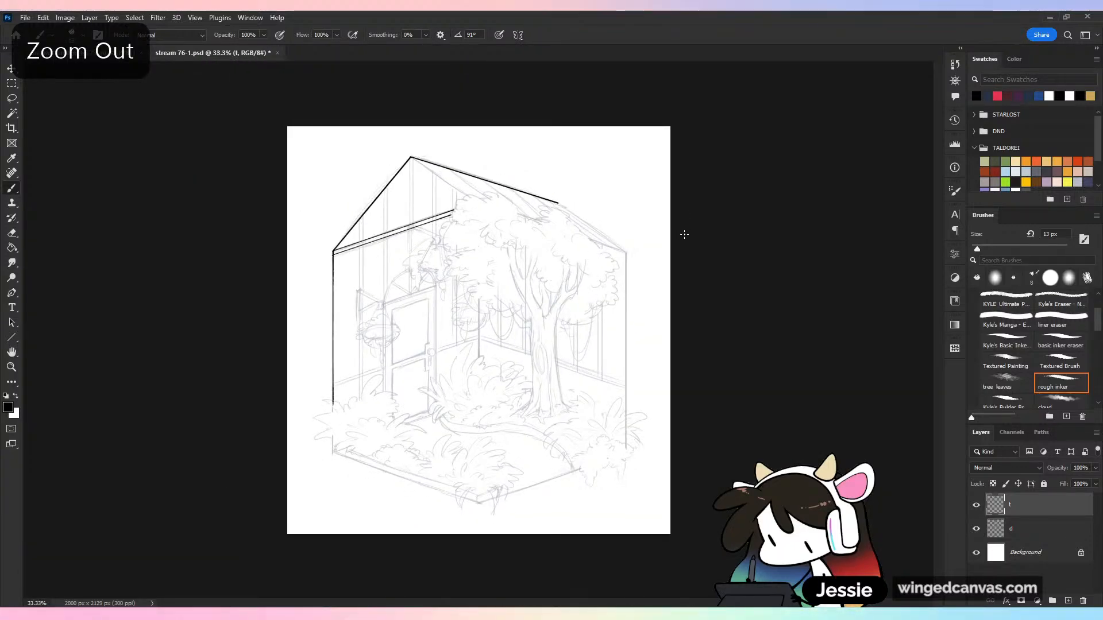
key("ctrl+plus")
left_click_drag(648, 394, 680, 217)
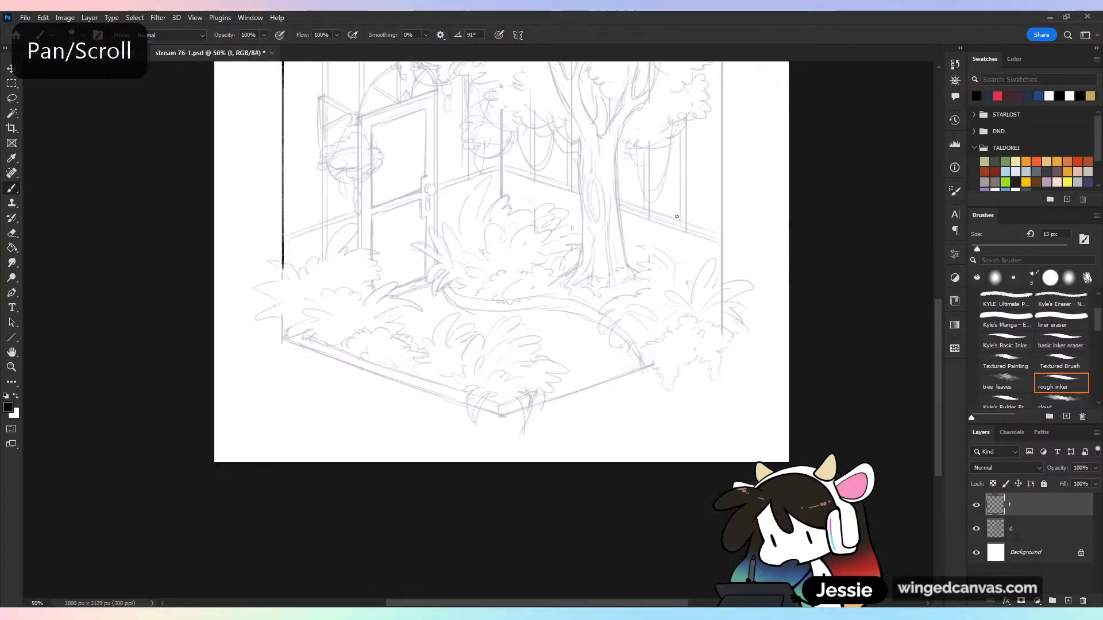
key("ctrl+plus")
left_click(217, 340)
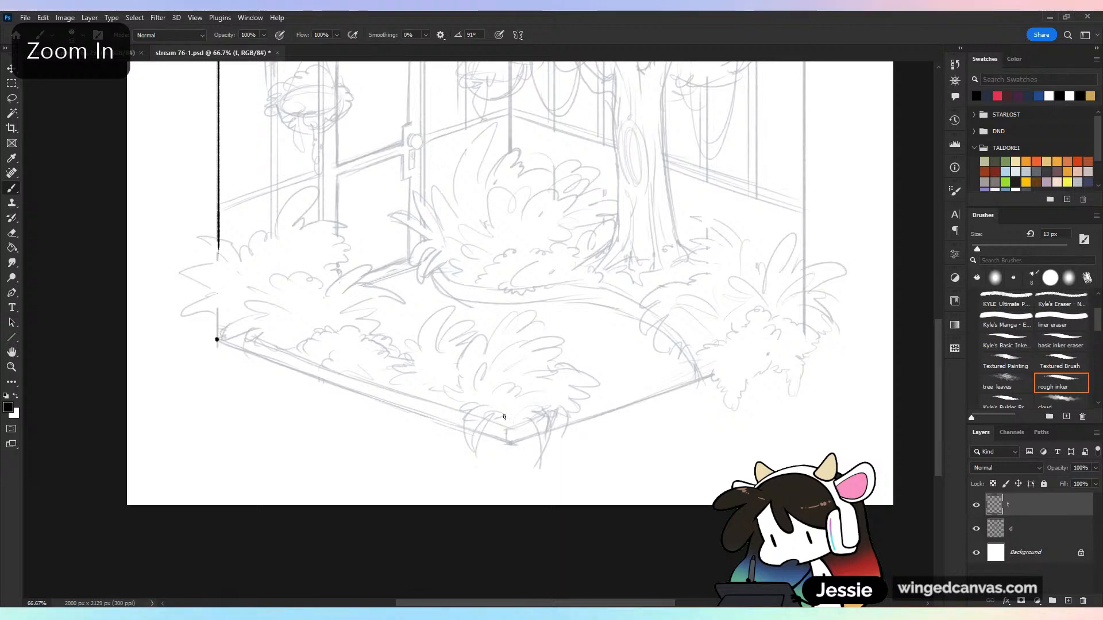
key("ctrl+z")
key("ctrl+z")
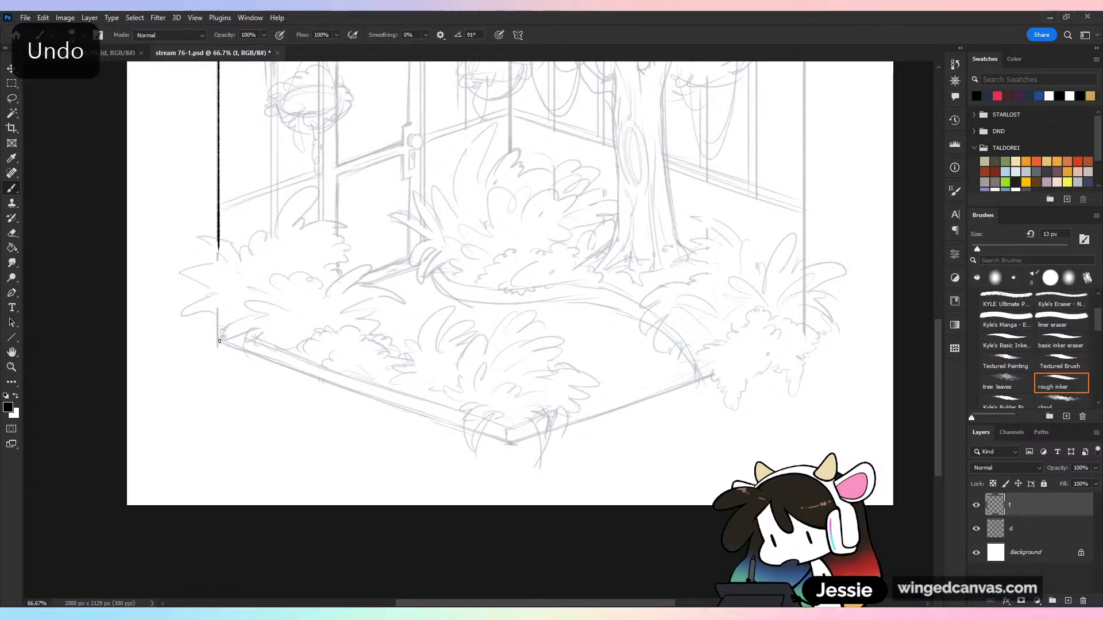
Ink a straight line along the floor's lower left edge, from the left corner to the front corner
left_click(219, 340)
key("ctrl+plus")
left_click_drag(653, 396, 684, 285)
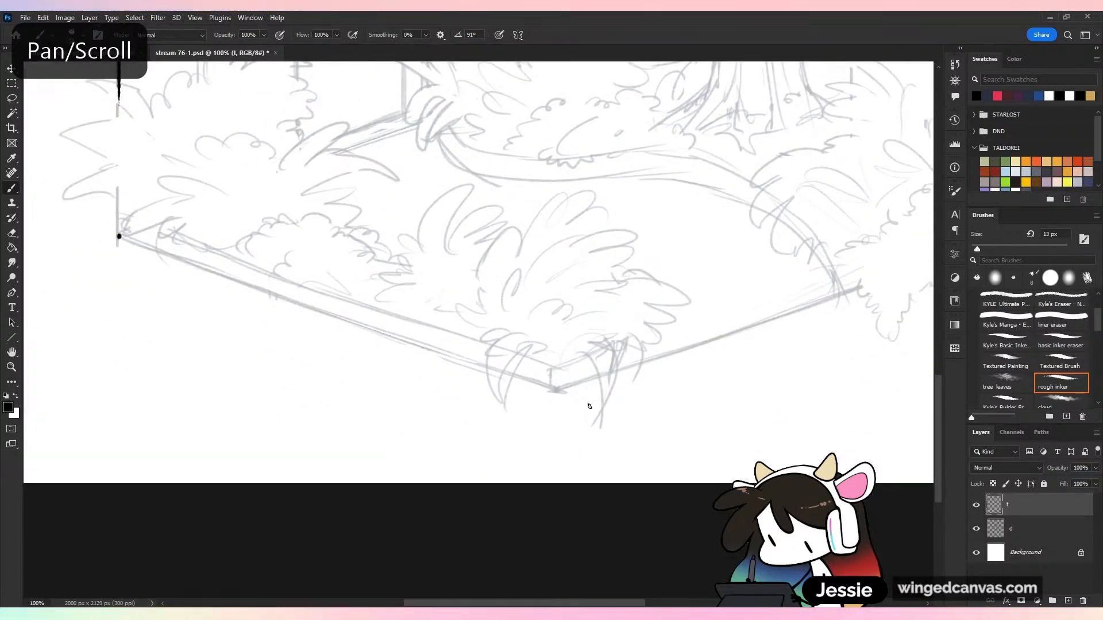
left_click(554, 391, "shift")
left_click(119, 236, "shift")
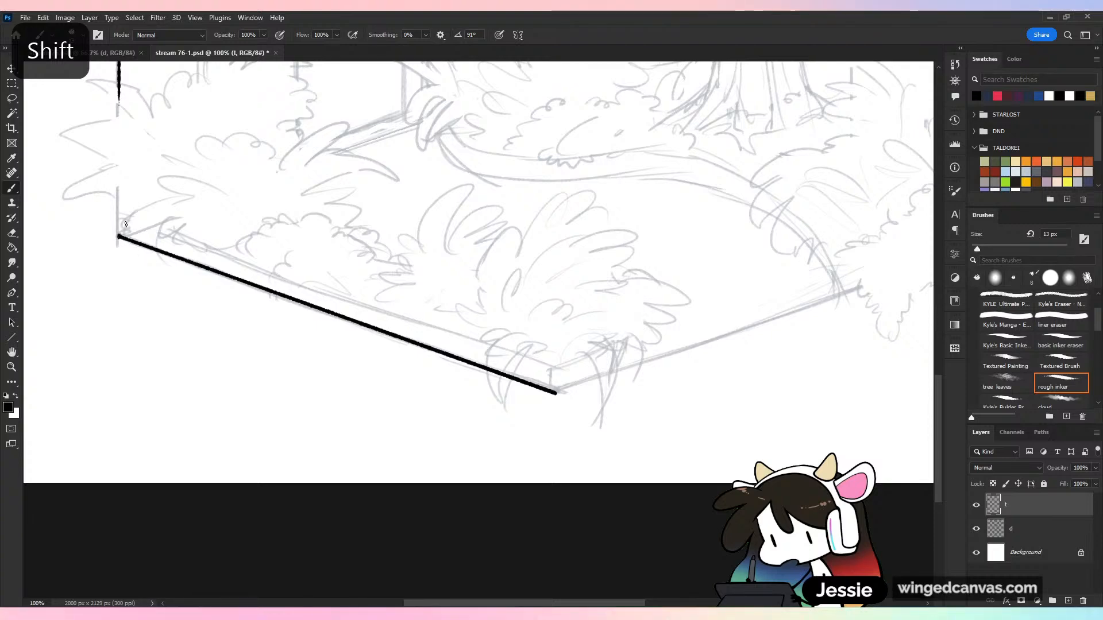
Continue the base outline with a straight ink line from the floor's front corner to its right corner
key("ctrl+minus")
mouse_move(790, 402)
left_mouse_down()
mouse_move(688, 466)
mouse_move(717, 546)
mouse_move(739, 384)
mouse_move(678, 398)
left_mouse_up()
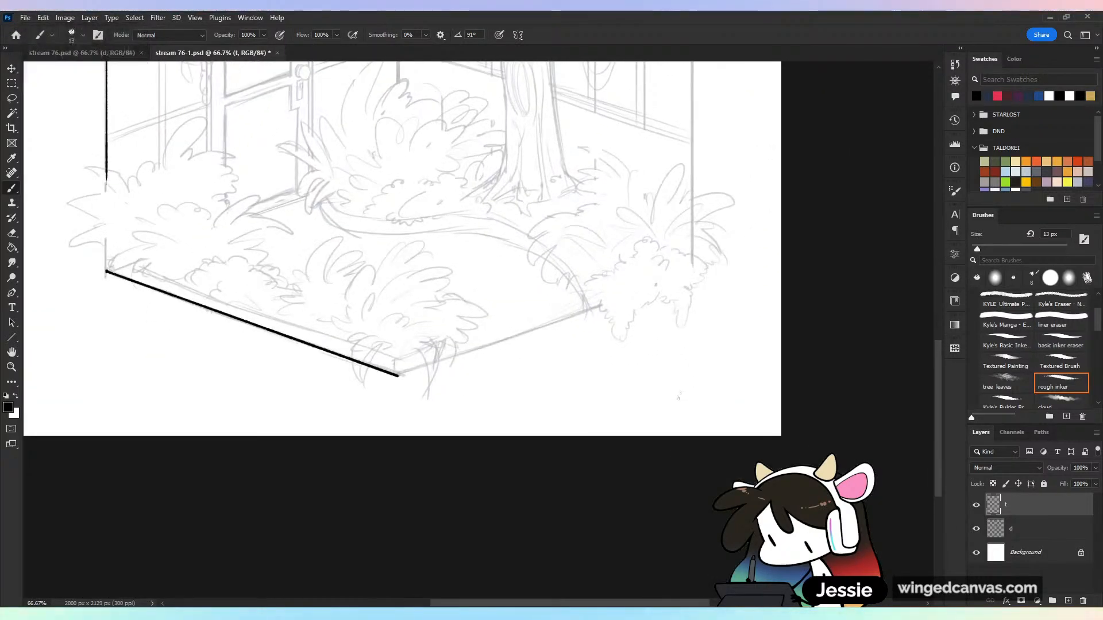
left_click(691, 283, "shift")
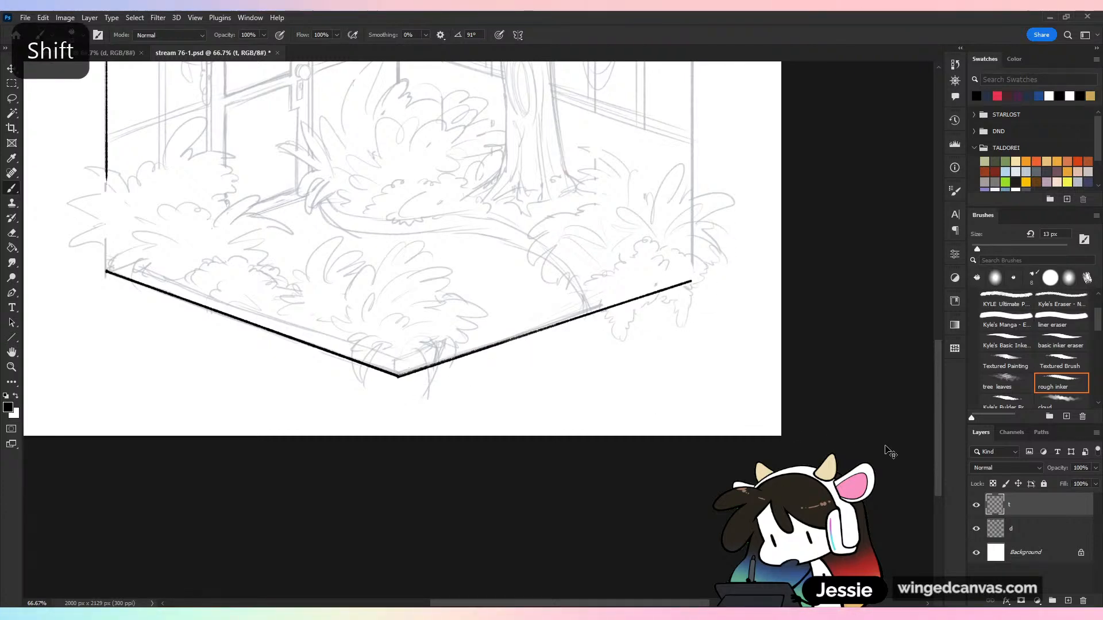
Erase the inked line along the roof's upper edge with the basic inker eraser
key("ctrl+minus")
key("ctrl+minus")
key("ctrl+plus")
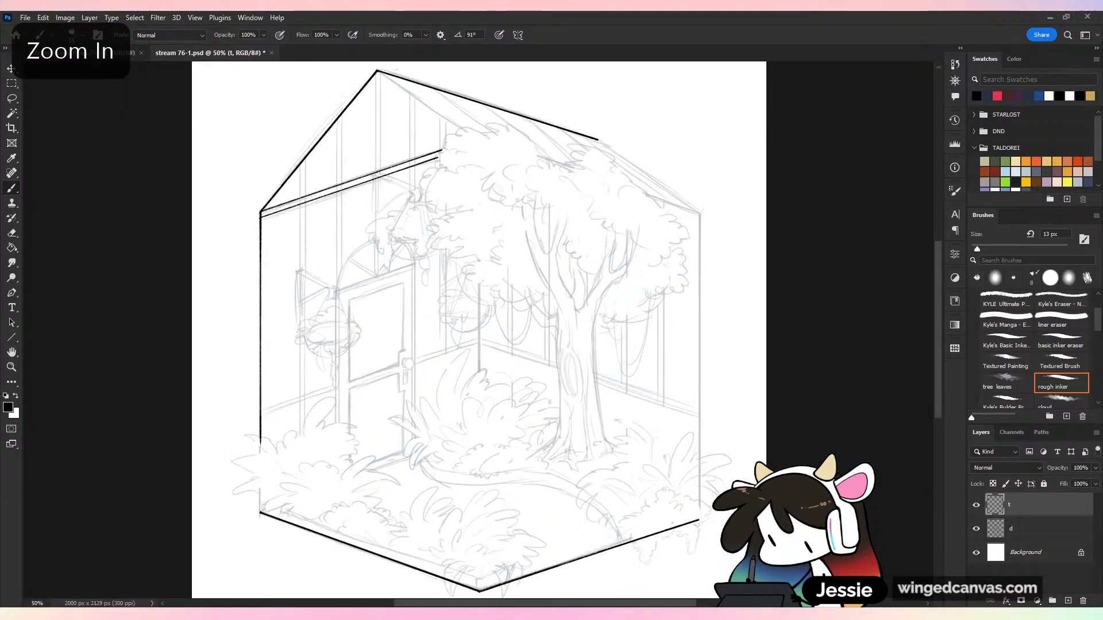
left_click_drag(626, 263, 661, 447)
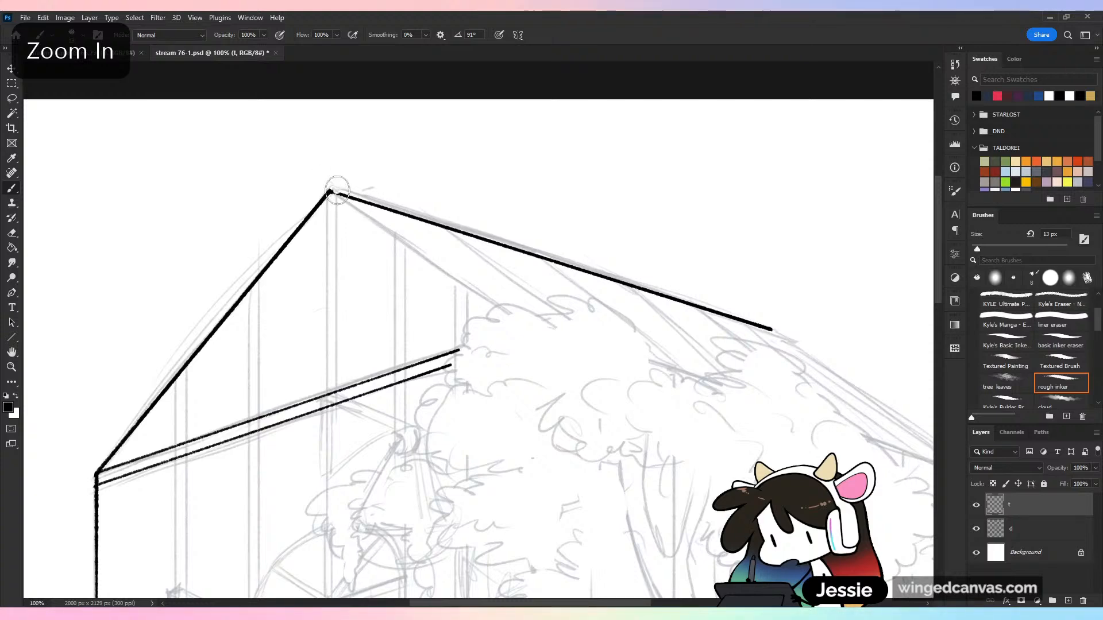
left_click_drag(338, 191, 777, 329)
key("ctrl+minus")
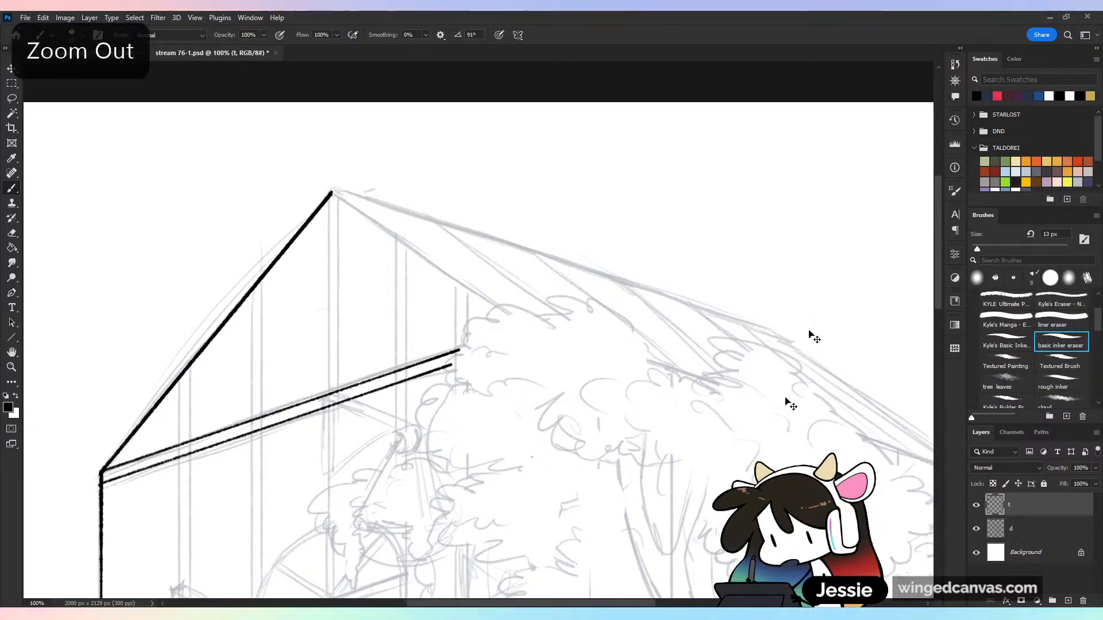
left_click_drag(716, 444, 722, 195)
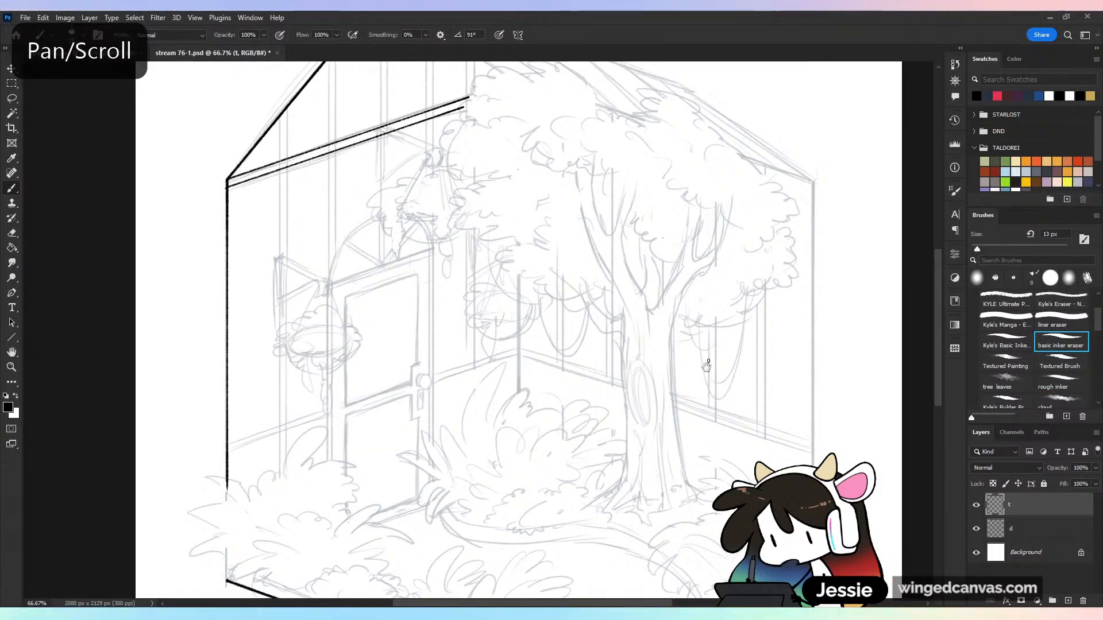
left_click_drag(707, 366, 729, 275)
key("ctrl+plus")
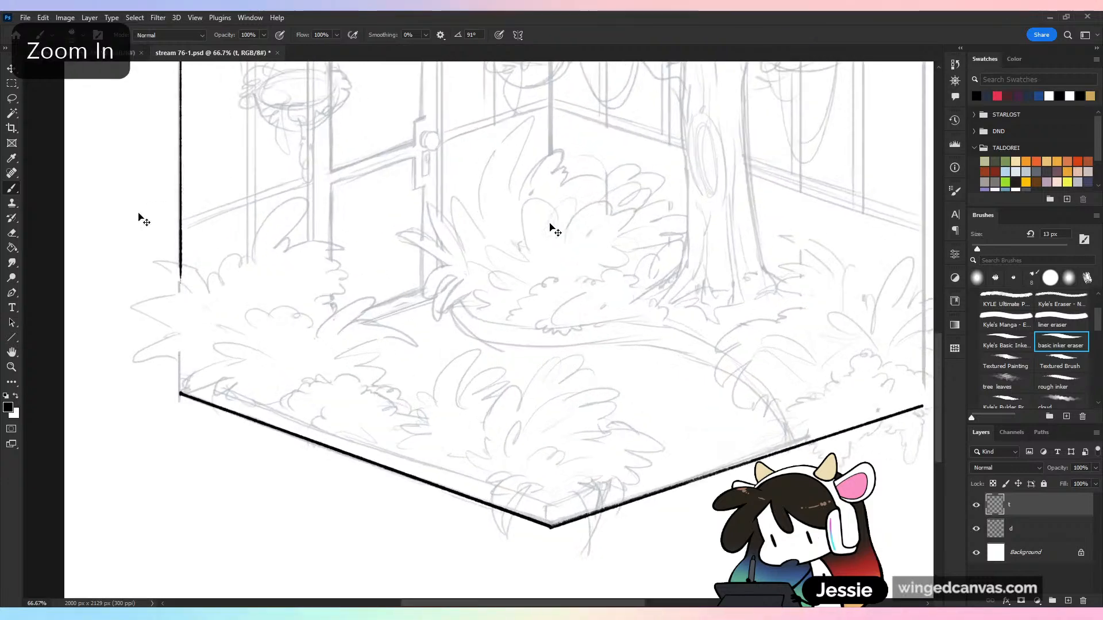
Lasso the inked floor line between the left and front corners and duplicate it along the roof's lower right edge
key("l")
mouse_move(566, 559)
left_mouse_down()
mouse_move(293, 547)
mouse_move(247, 358)
left_mouse_up()
key("ctrl+minus")
key("ctrl+minus")
left_click_drag(746, 256, 655, 414)
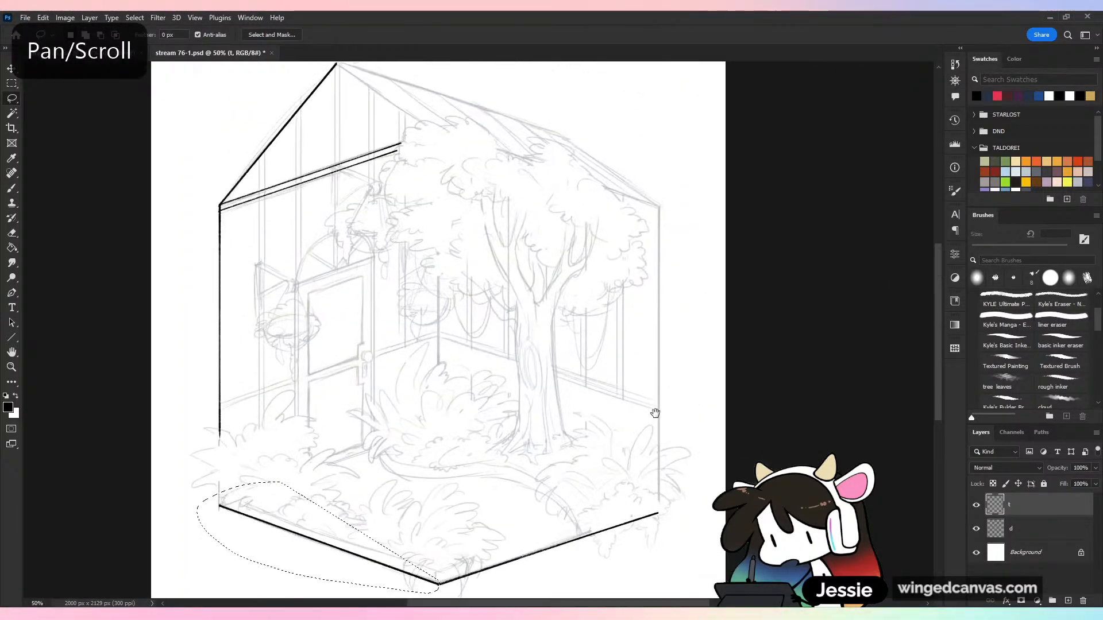
key("ctrl+minus")
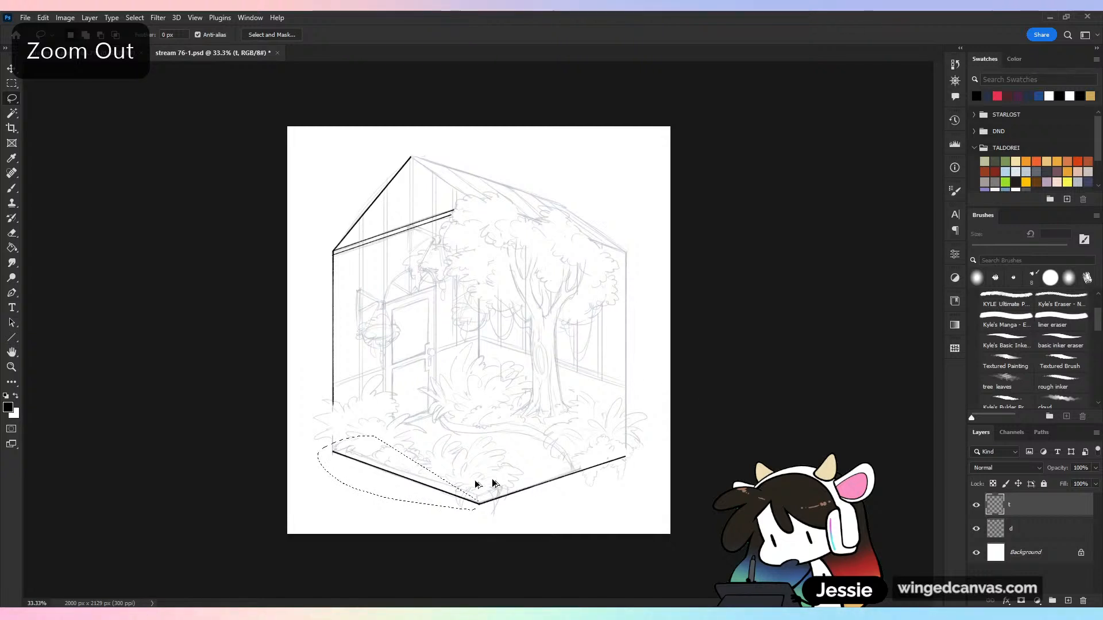
mouse_move(485, 483)
left_mouse_down()
mouse_move(583, 228)
mouse_move(540, 188)
mouse_move(530, 205)
mouse_move(601, 250)
left_mouse_up()
key("ctrl+equal")
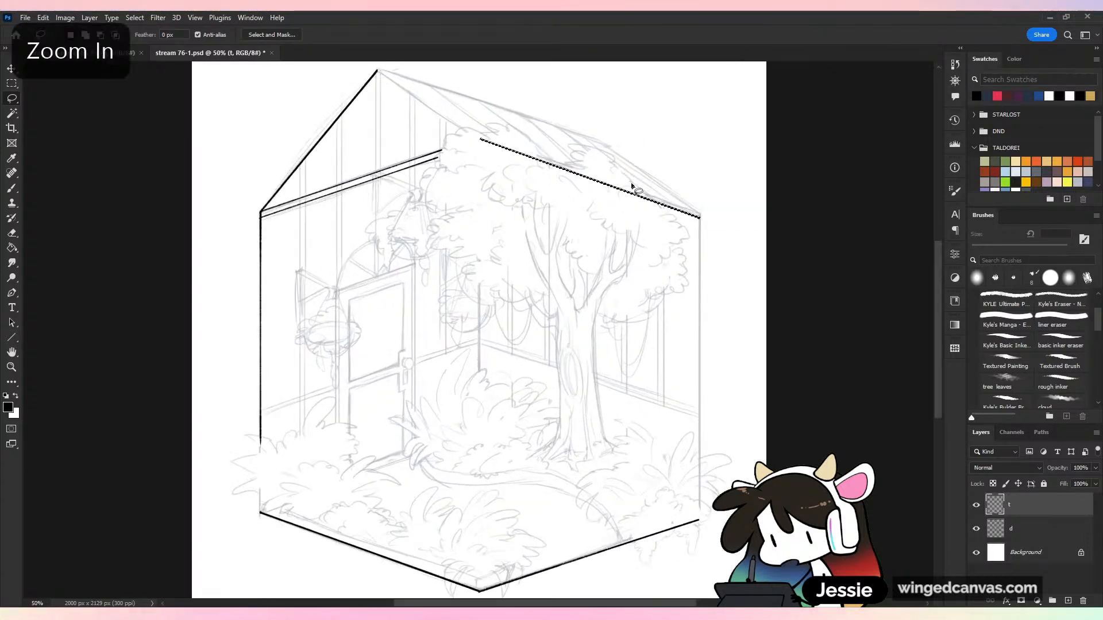
Duplicate the selected line along the roof's upper edge, starting at the gable peak
key("space")
left_click_drag(710, 202, 703, 314)
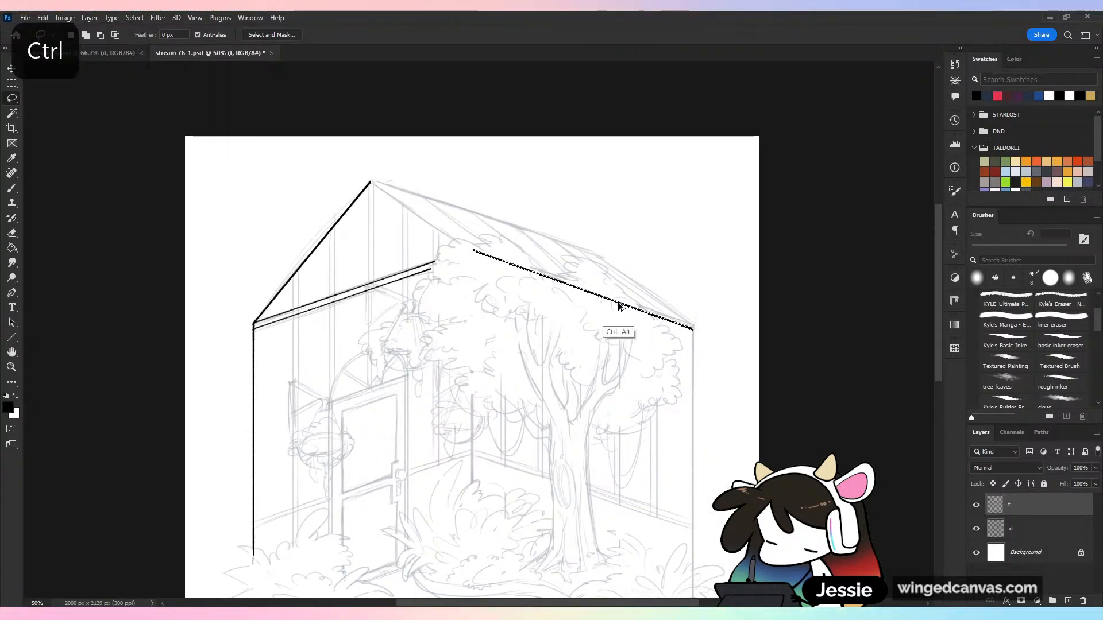
left_click_drag(616, 302, 513, 235)
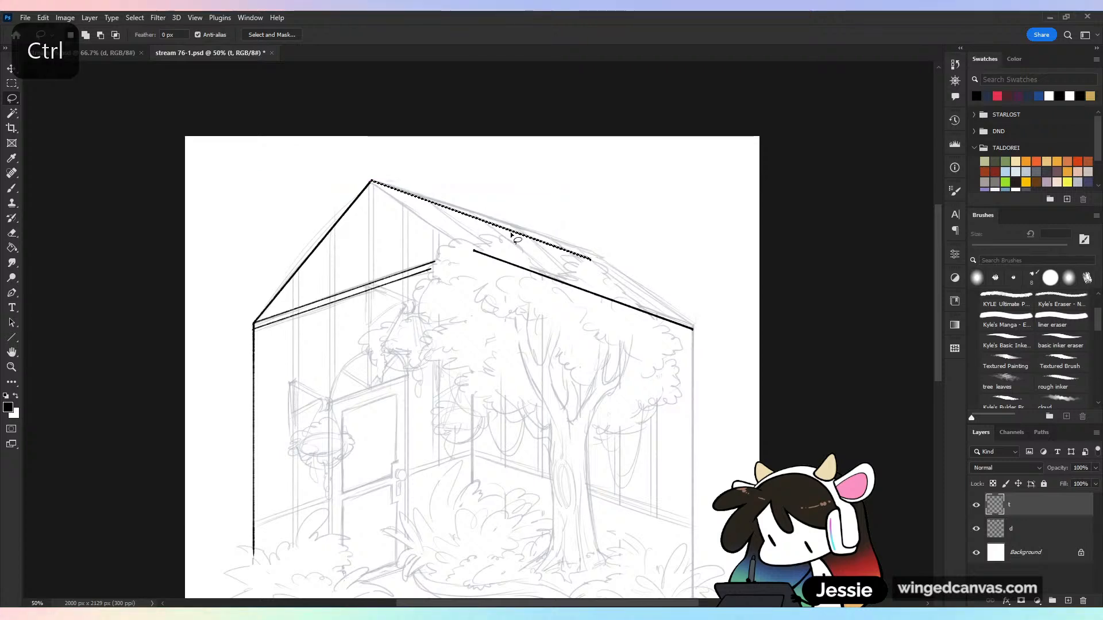
Ink the right wall's vertical edge from the roof down to the floor's right corner with the rough inker, and save the document
key("space")
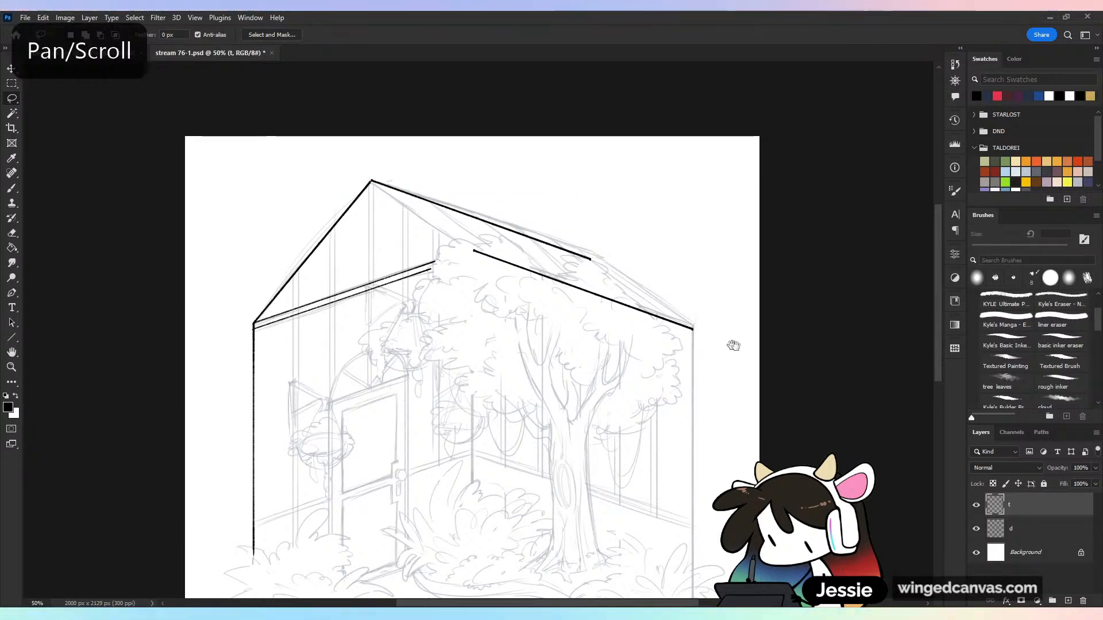
left_click_drag(739, 319, 675, 158)
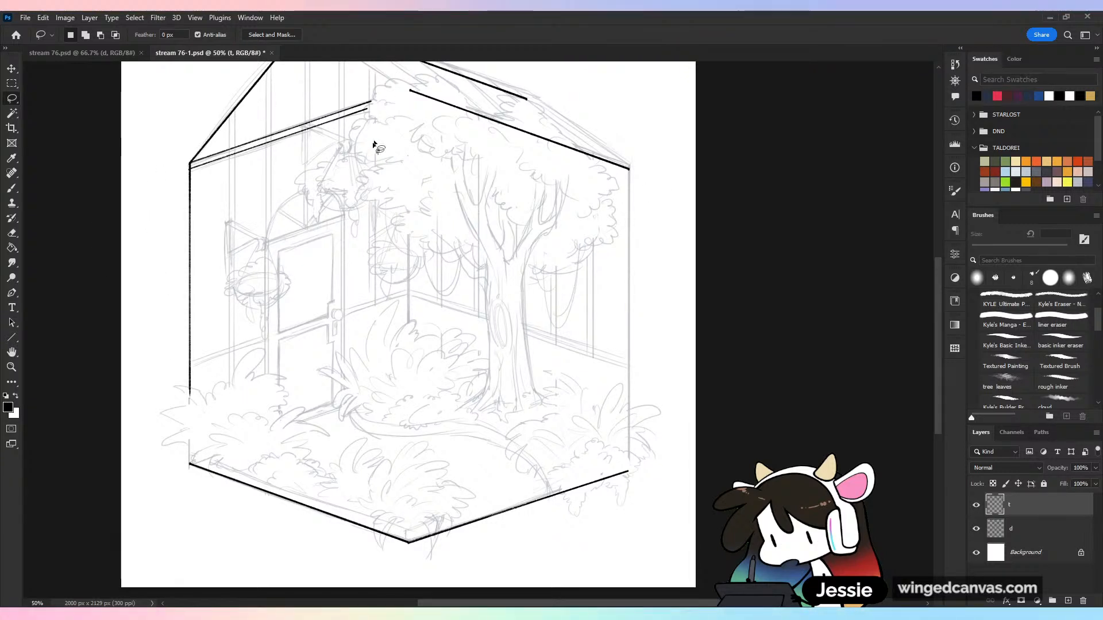
left_click(11, 188)
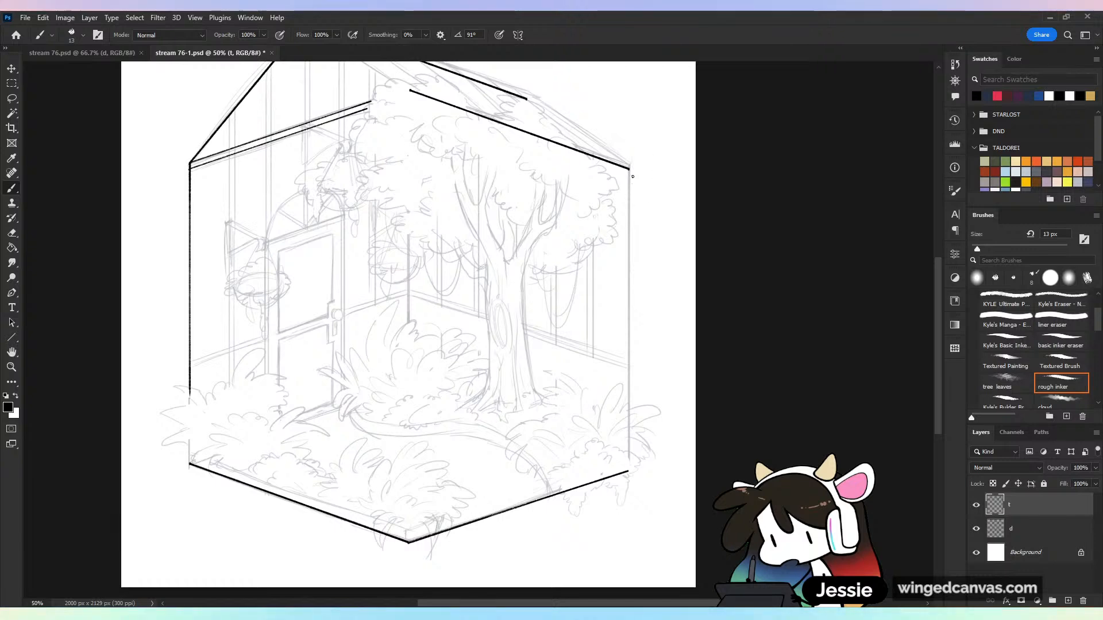
left_click_drag(629, 168, 650, 465)
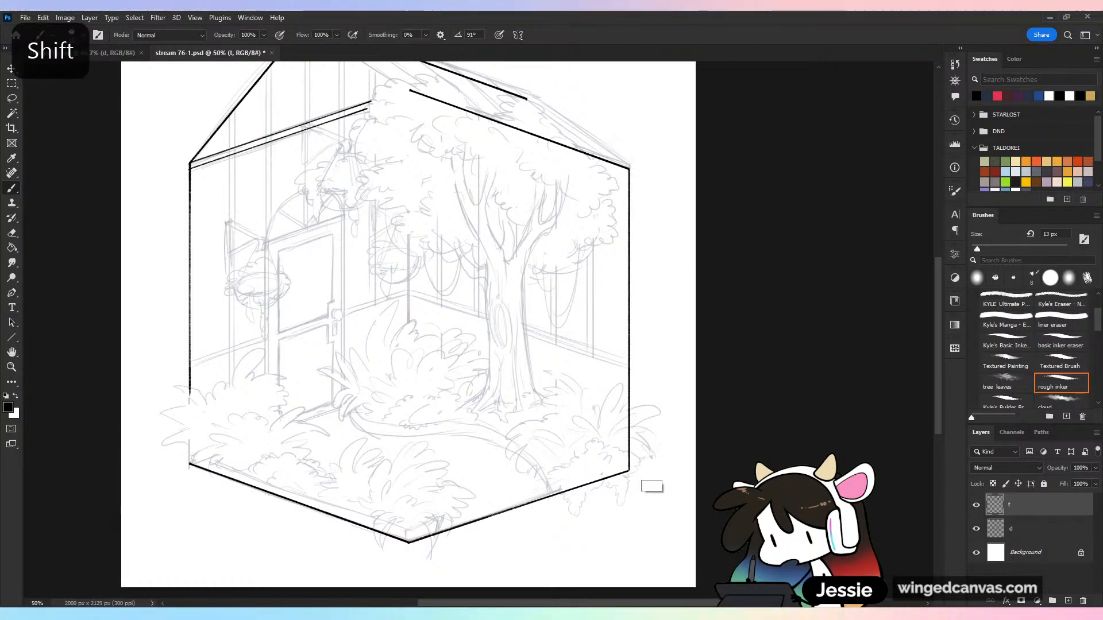
key("ctrl+minus")
key("ctrl+plus")
key("space")
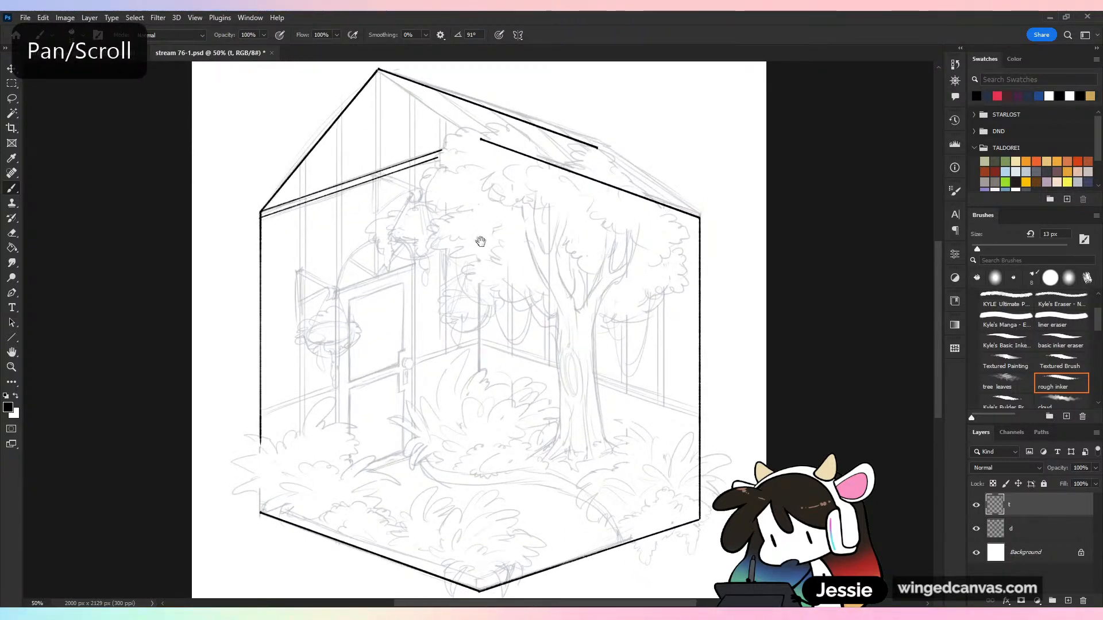
left_click_drag(481, 241, 510, 332)
key("ctrl+plus")
key("ctrl+s")
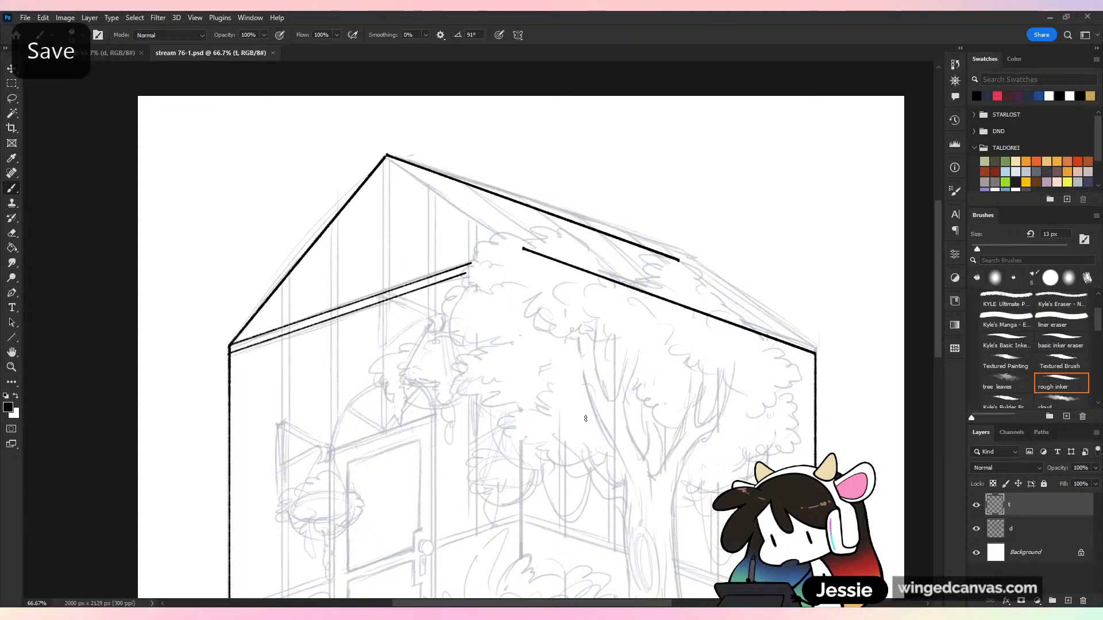
left_click(387, 156)
left_click(517, 247, "shift")
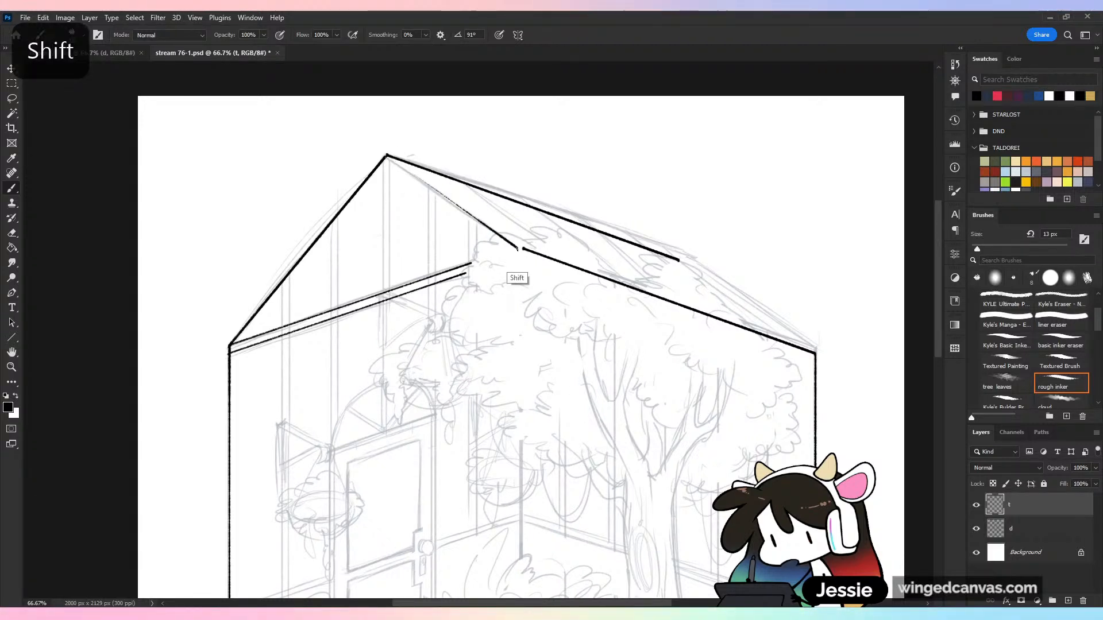
left_click(389, 155, "shift")
key("ctrl+z")
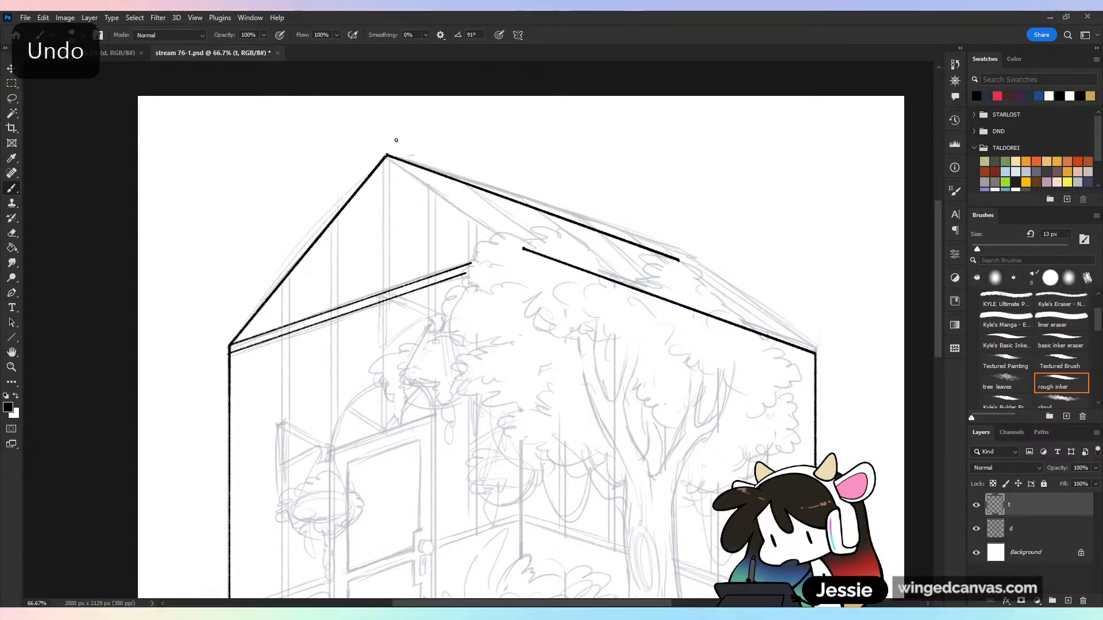
Ink the gable's right slope down from the peak, and the roof's far slope from the ridge end to the right wall corner
left_click(513, 248, "shift")
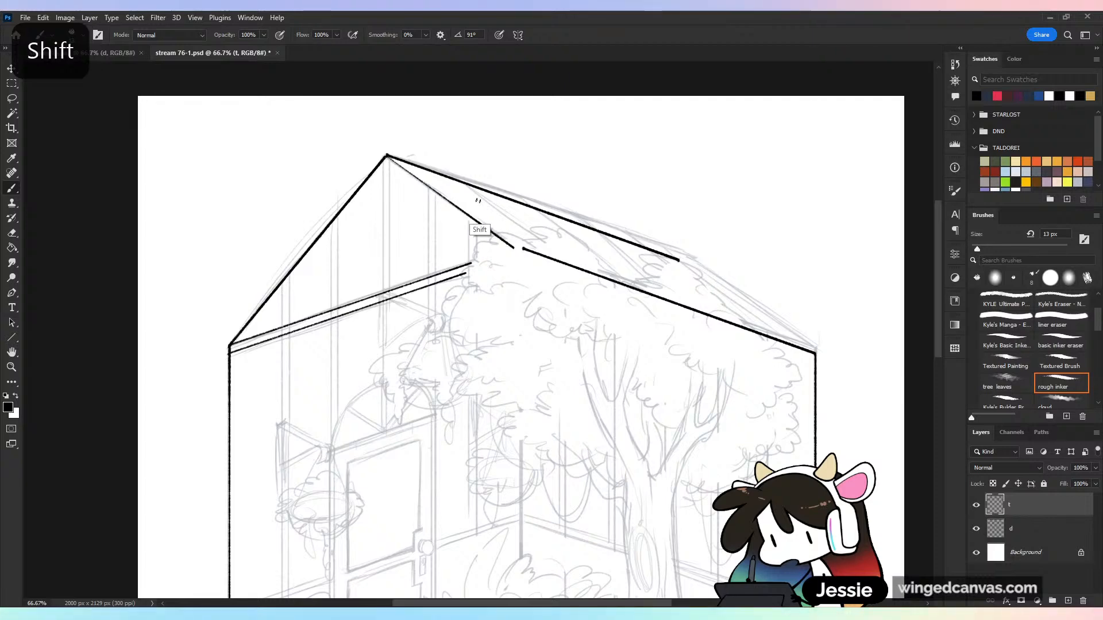
left_click(387, 155, "shift")
left_click(679, 260)
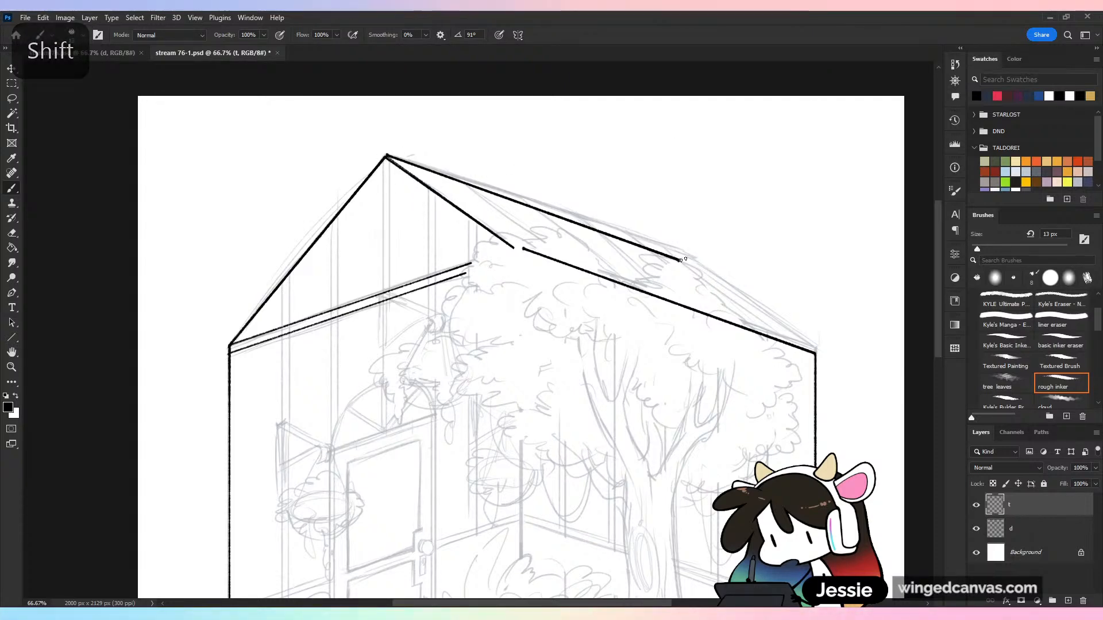
left_click(815, 353, "shift")
left_click(679, 262, "shift")
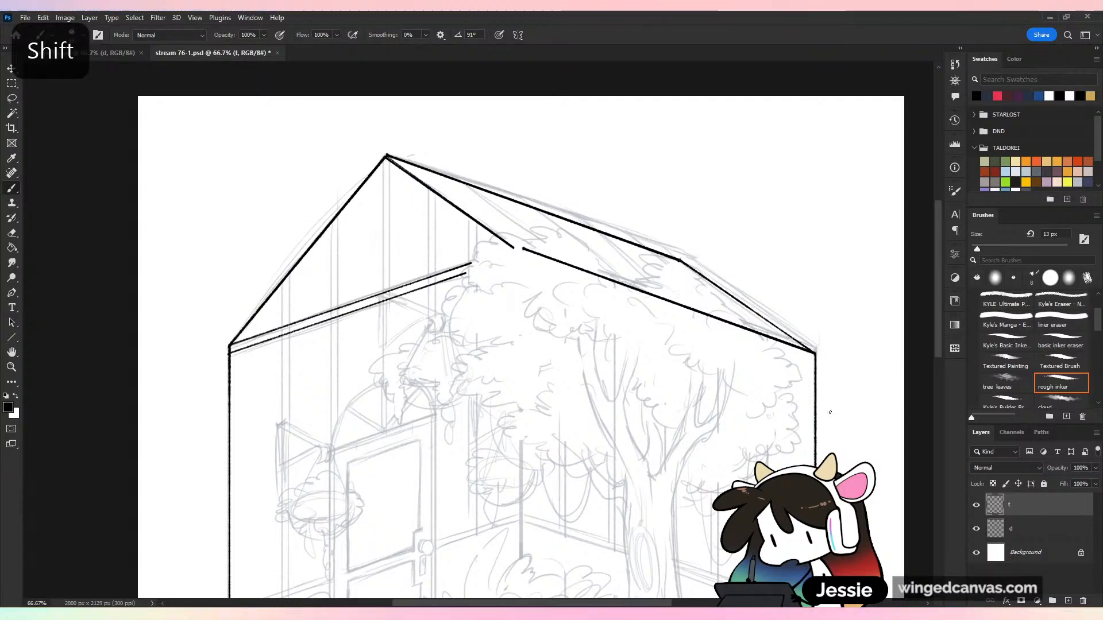
Hide the sketch layer d to examine the inked outline and its roof peak, and show the layer again
key("ctrl+minus")
key("ctrl+minus")
left_click(976, 529)
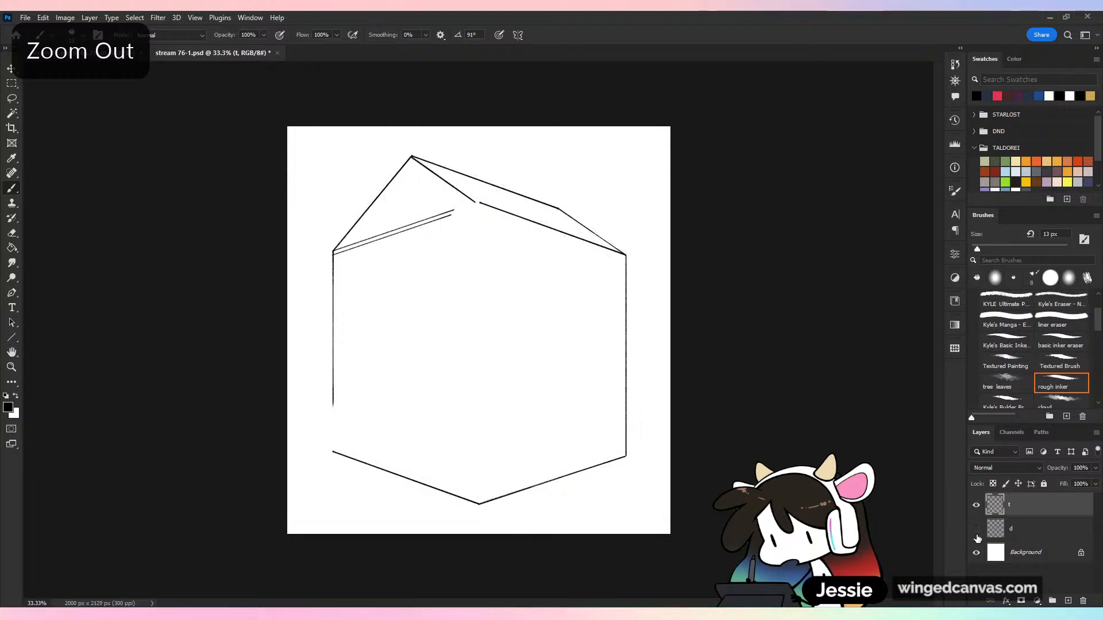
key("ctrl+plus")
left_click_drag(510, 229, 614, 456)
key("ctrl+plus")
key("ctrl+plus")
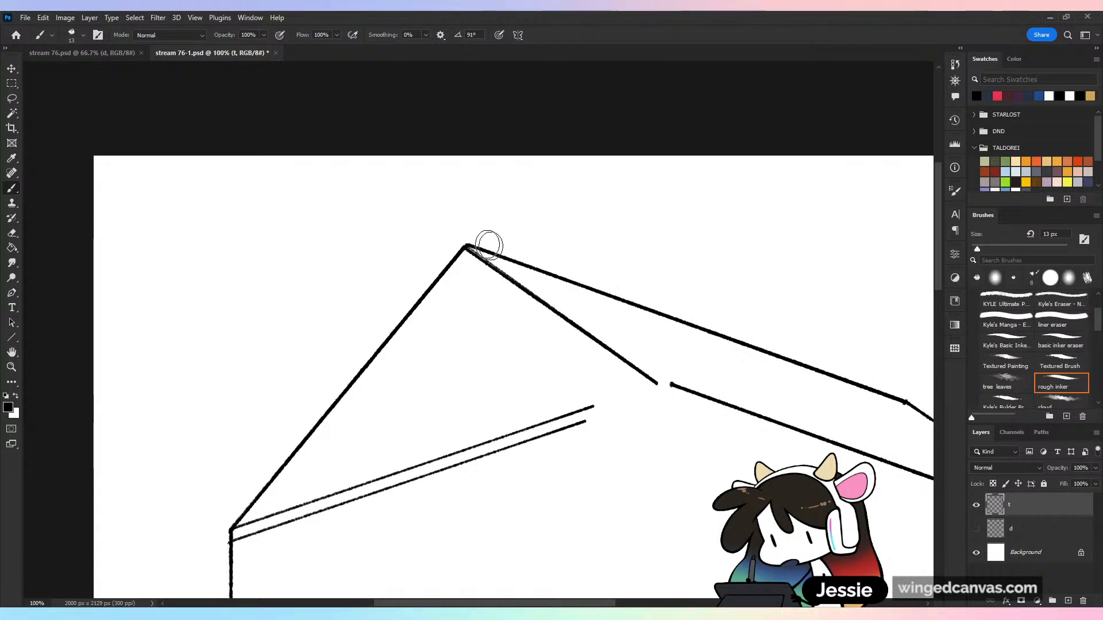
key("ctrl+minus")
key("ctrl+minus")
key("ctrl+minus")
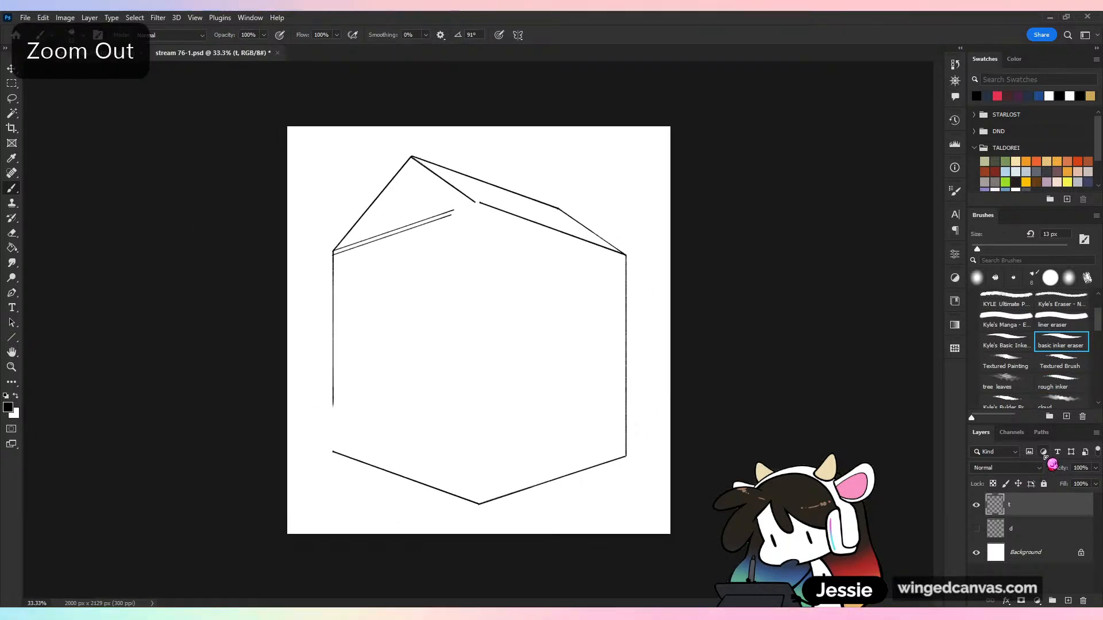
left_click(976, 528)
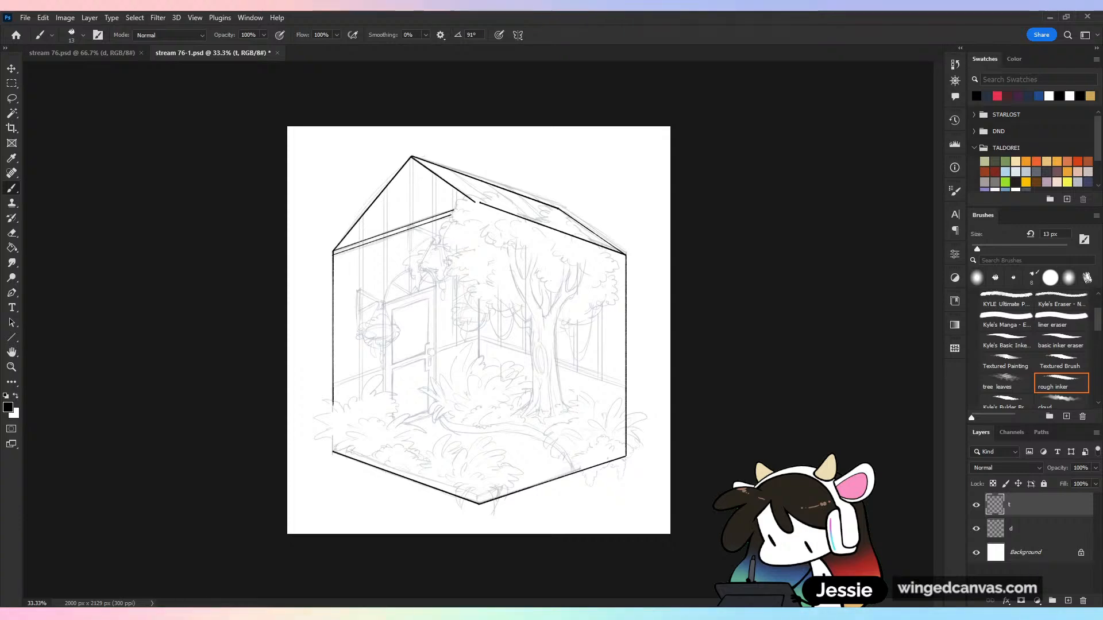
Ink a straight vertical line along the door's left edge, from its top corner down to the plants
key("ctrl+plus")
left_click_drag(419, 192, 497, 273)
key("ctrl+plus")
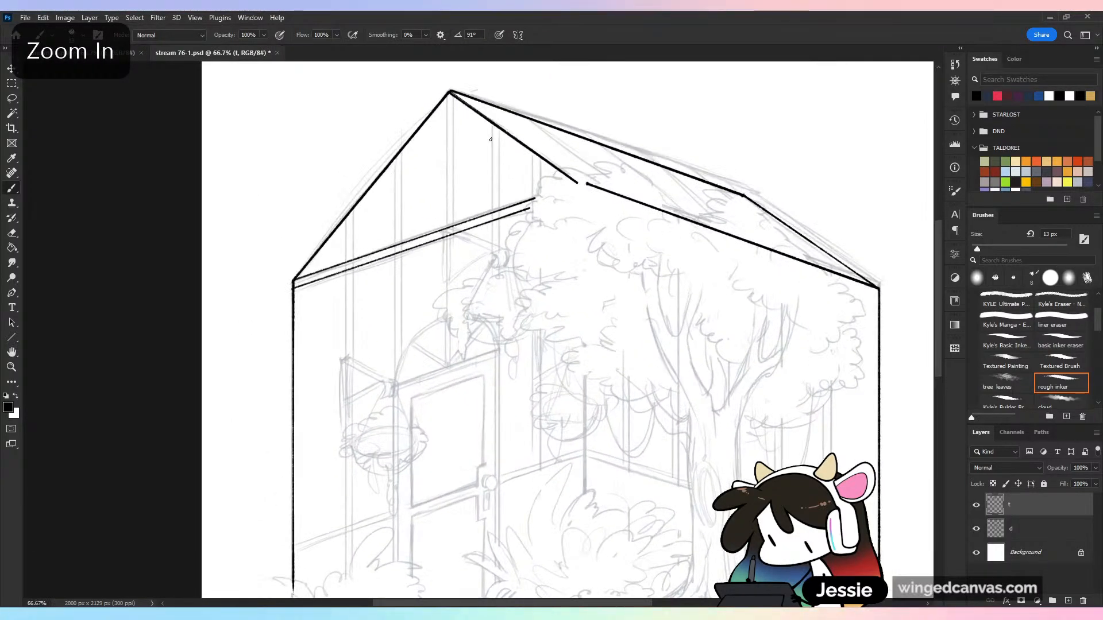
mouse_move(512, 269)
left_mouse_down()
mouse_move(599, 118)
mouse_move(639, 91)
mouse_move(604, 118)
left_mouse_up()
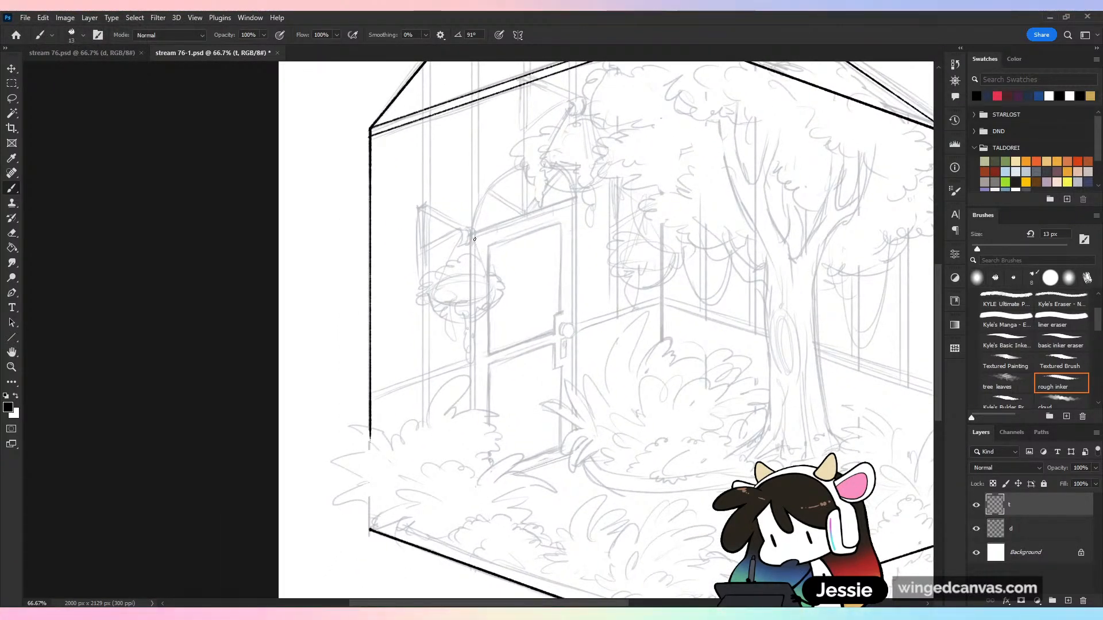
left_click_drag(474, 235, 488, 409)
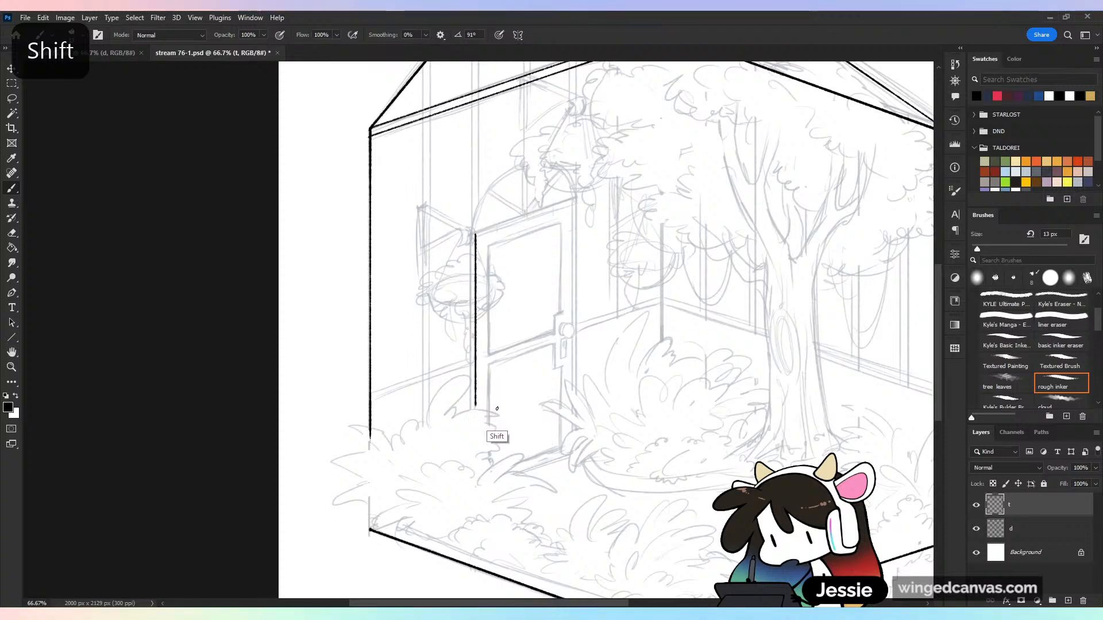
key("ctrl+z")
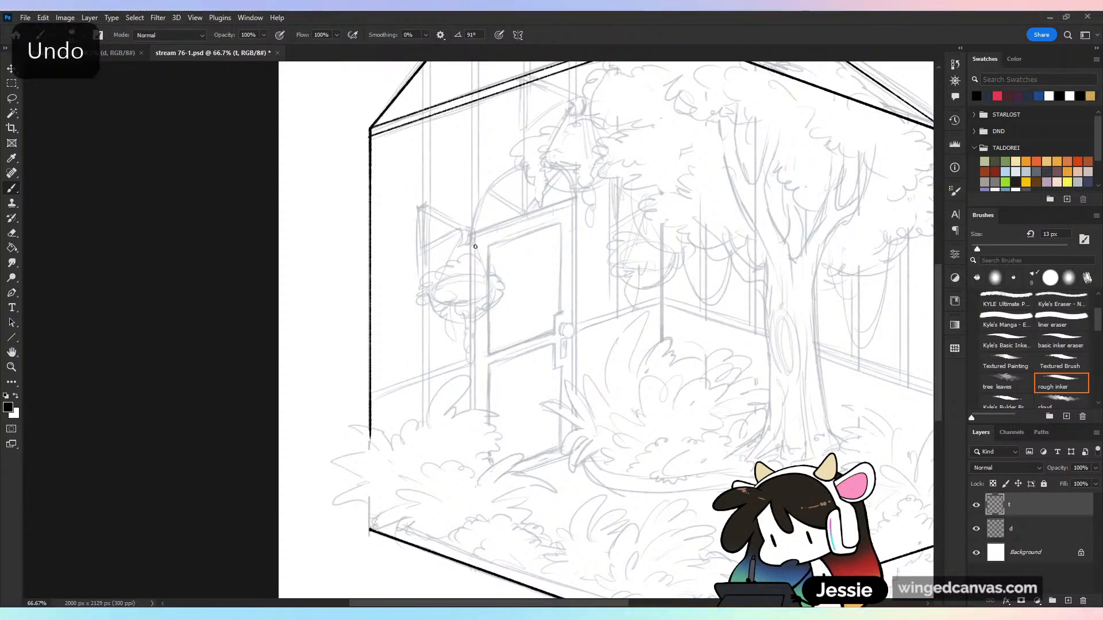
left_click_drag(475, 239, 495, 399)
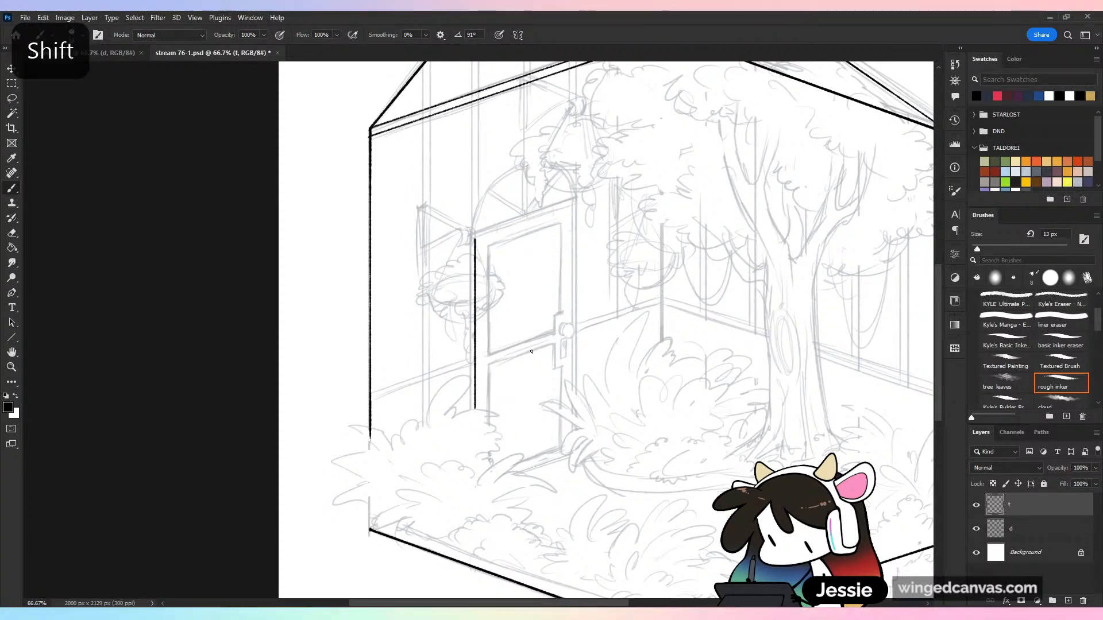
key("ctrl+plus")
key("ctrl+plus")
key("ctrl+minus")
key("ctrl+minus")
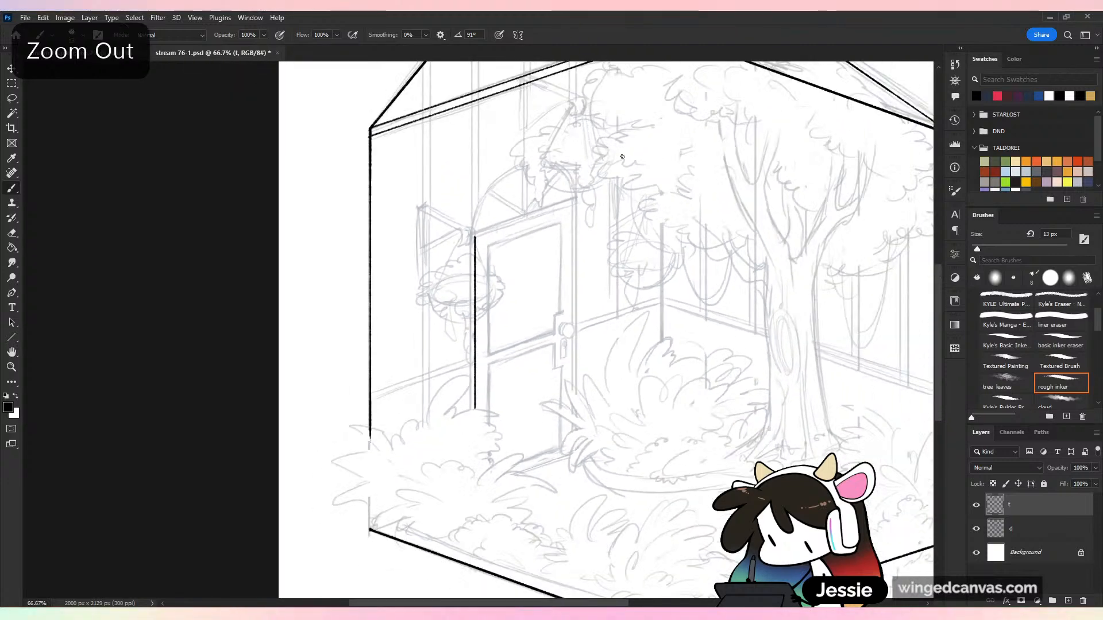
Duplicate a lassoed segment of the lower gable beam line along the door's top edge and erase its overshoot at the left corner
left_click_drag(622, 157, 597, 182)
left_click(12, 100)
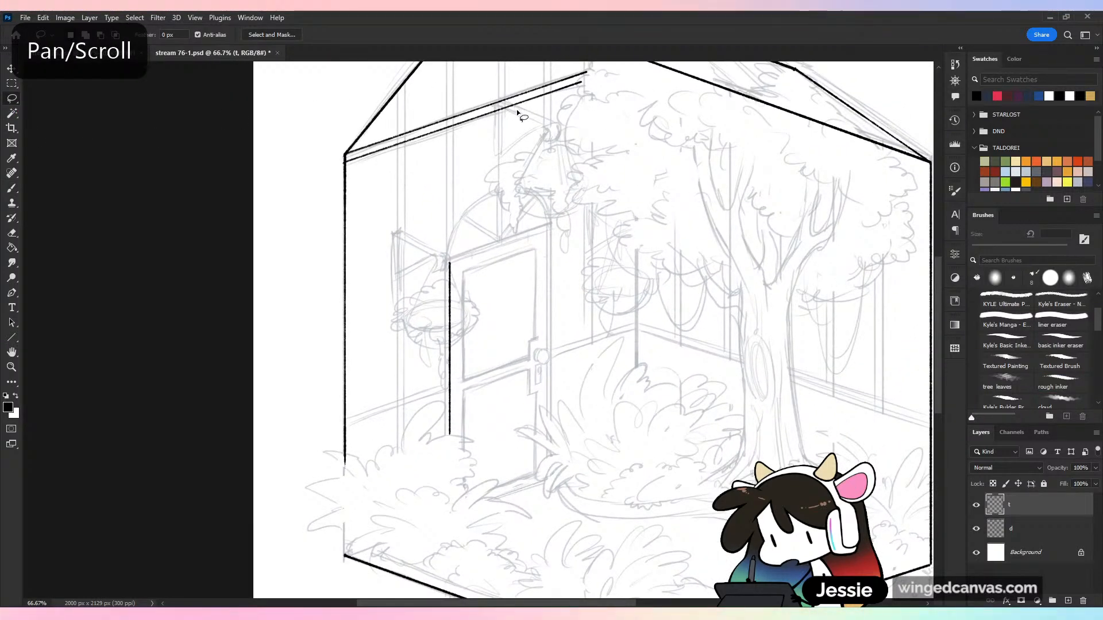
left_click_drag(517, 112, 530, 115)
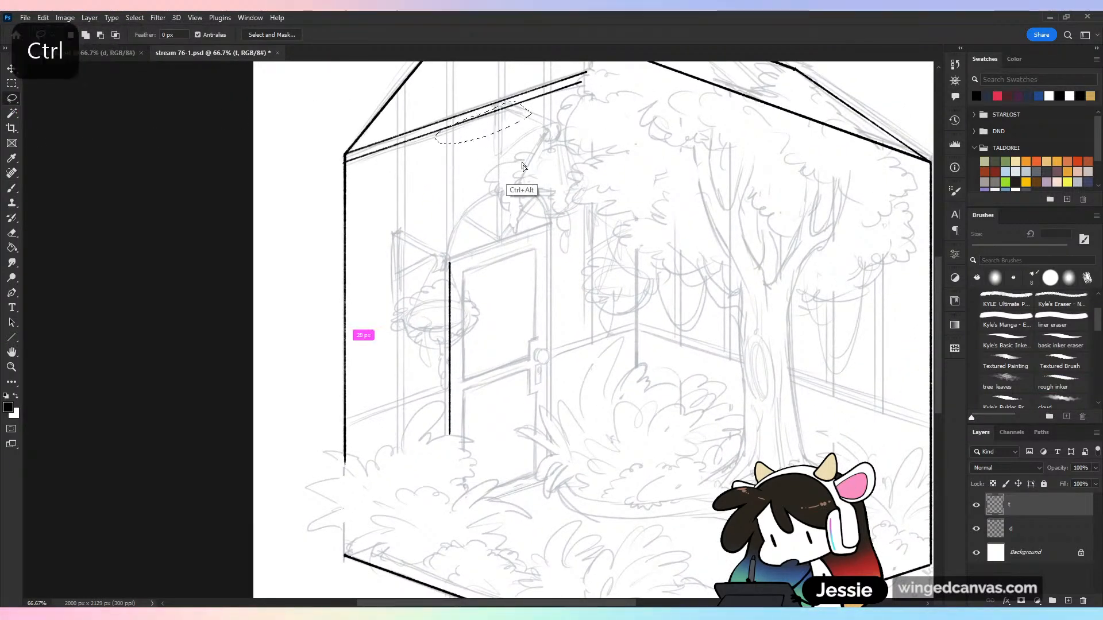
left_click_drag(522, 164, 535, 262)
key("ctrl+z")
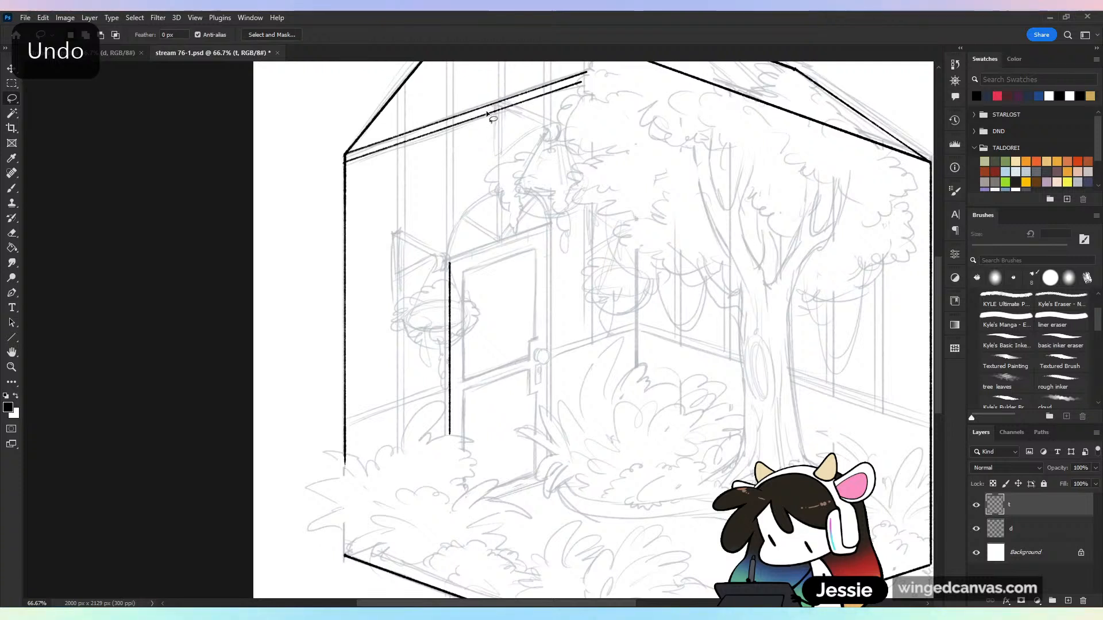
mouse_move(517, 105)
left_mouse_down()
mouse_move(419, 135)
mouse_move(520, 99)
mouse_move(533, 246)
mouse_move(542, 243)
left_mouse_up()
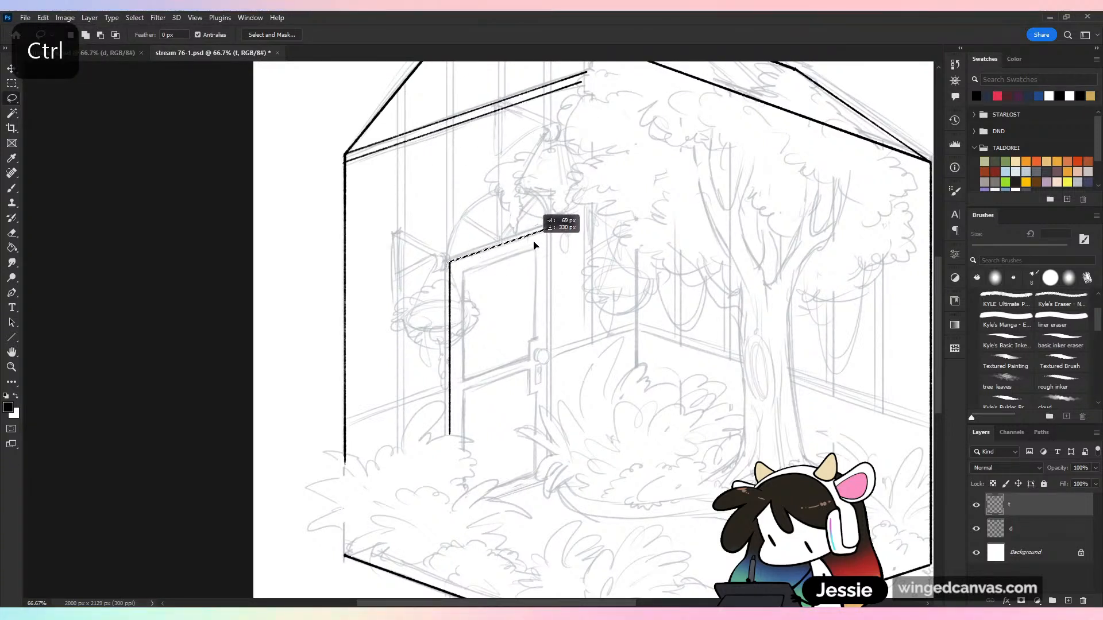
key("ctrl+d")
key("ctrl+plus")
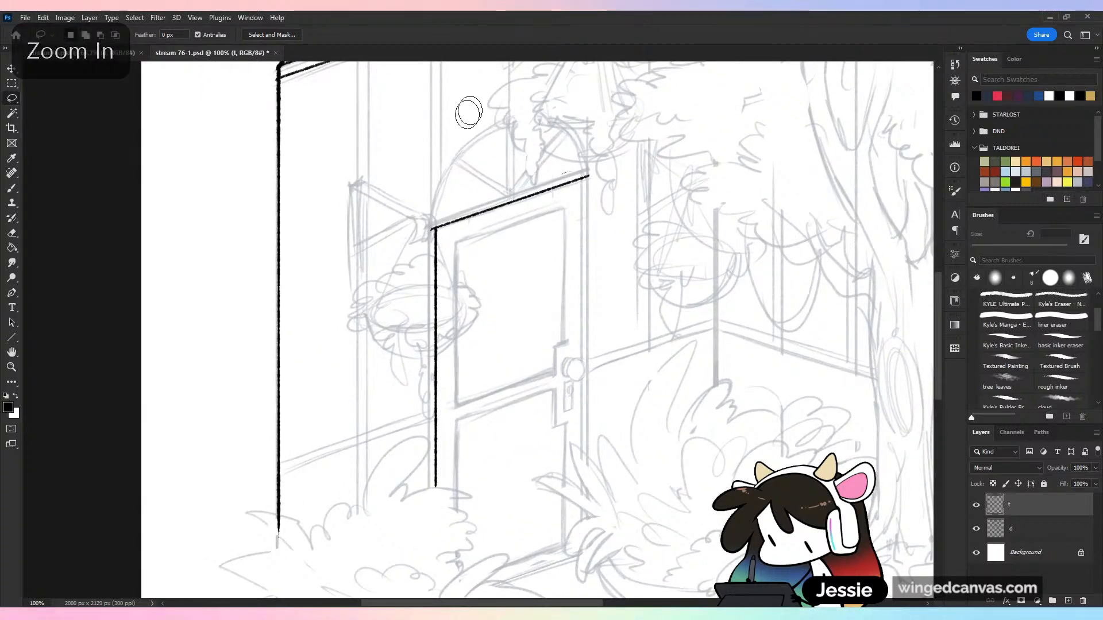
left_click(431, 232)
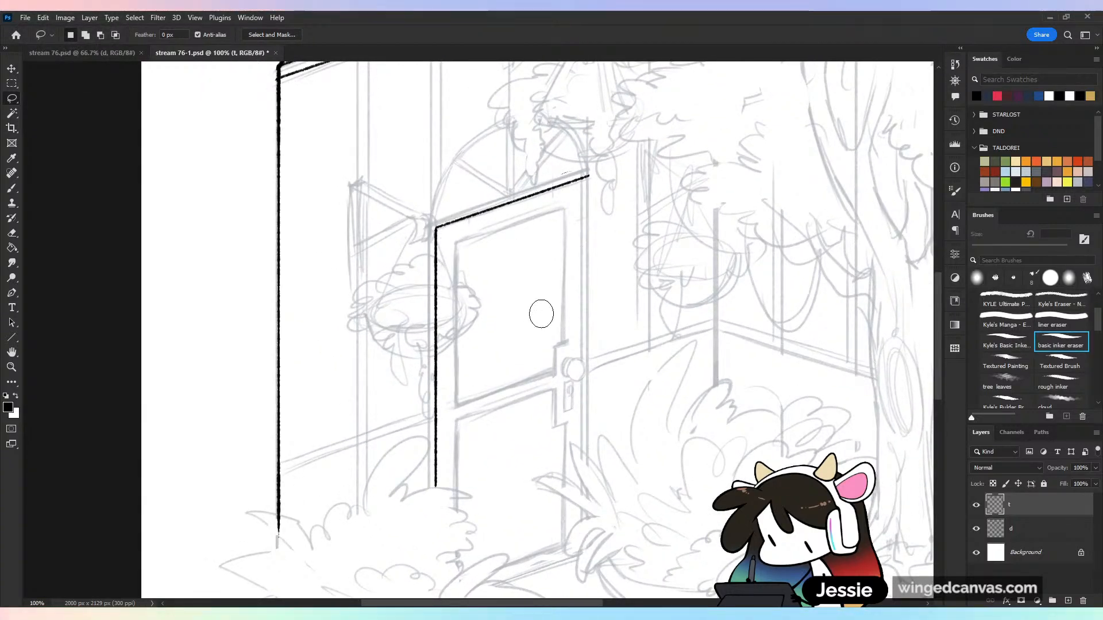
Ink the door's right vertical edge with the rough inker and erase the top line's overshoot at that corner
key("b")
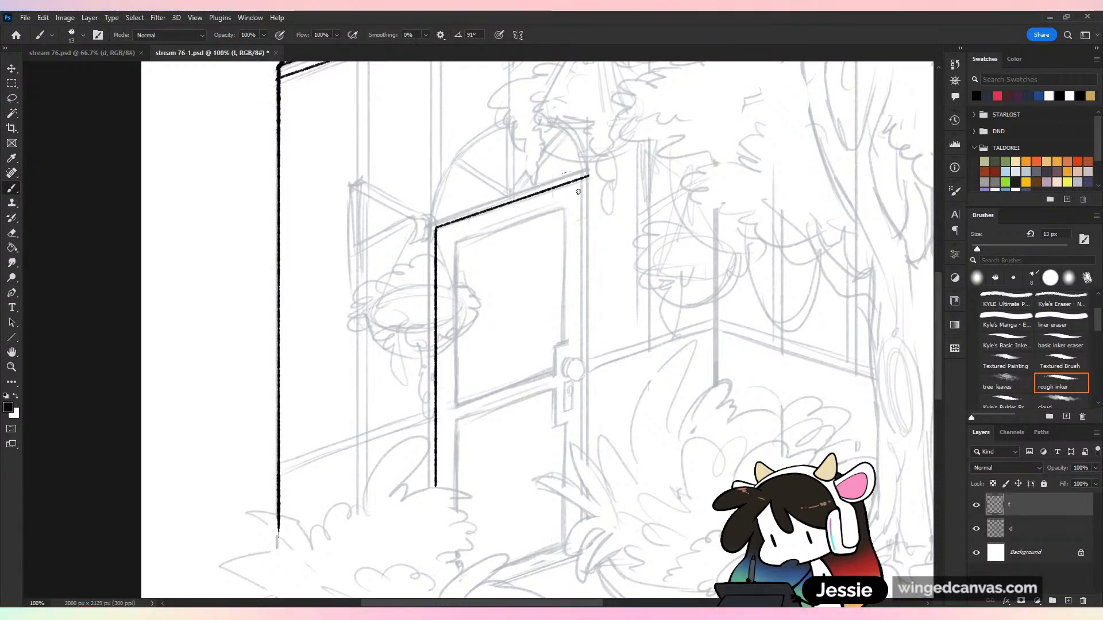
mouse_move(585, 181)
left_mouse_down()
mouse_move(608, 382)
mouse_move(632, 468)
left_mouse_up()
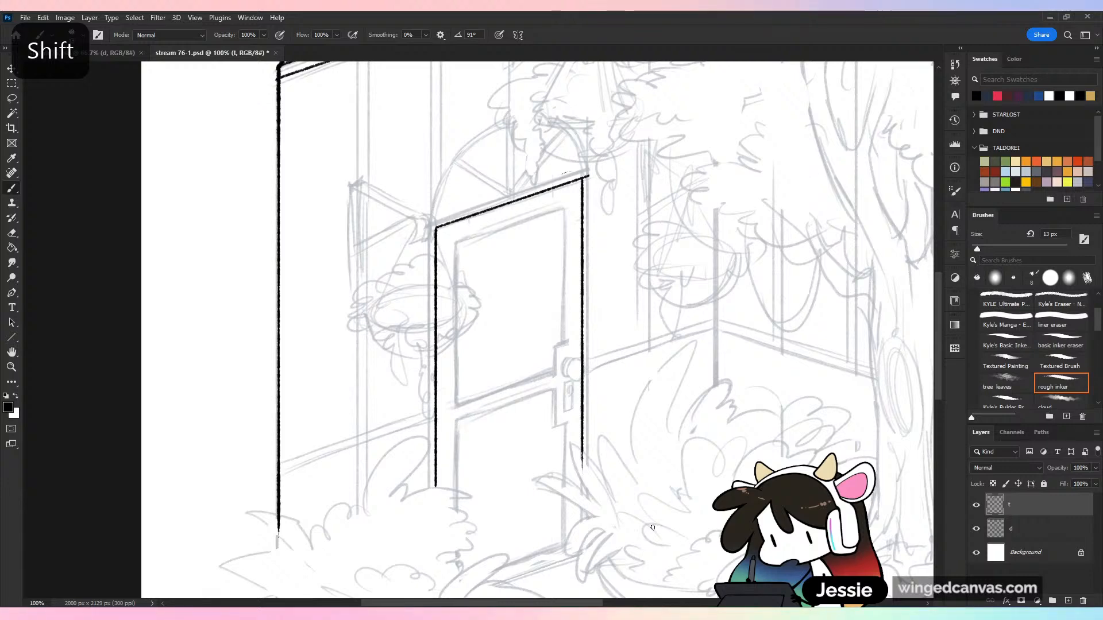
left_click_drag(588, 171, 589, 176)
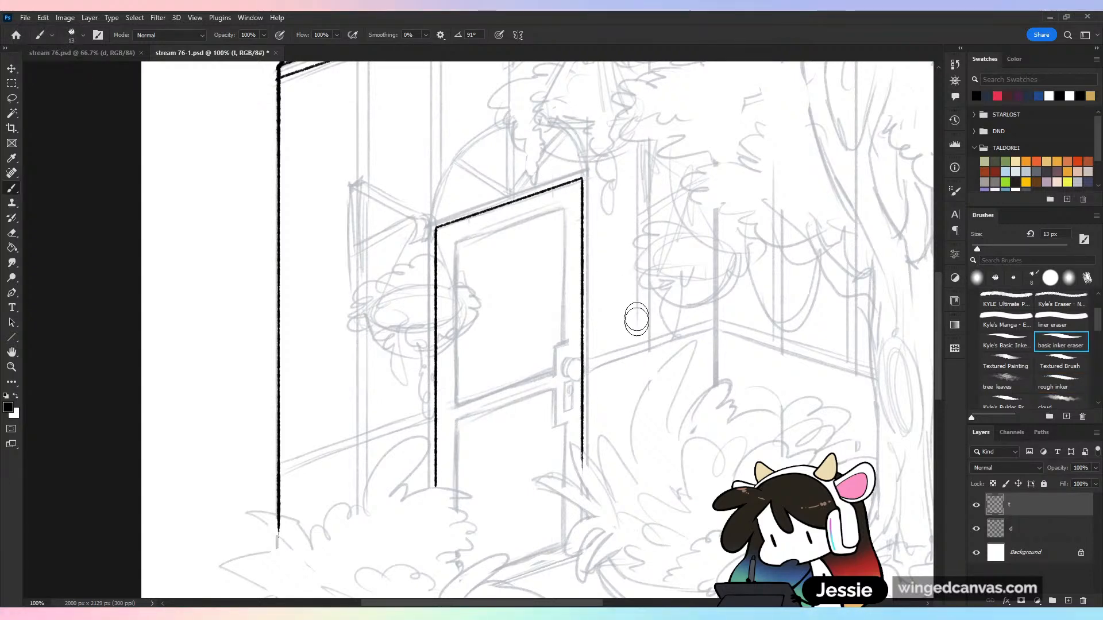
Extend the door's right vertical edge straight down into the plants with the rough inker
scroll(637, 320, "down", 5)
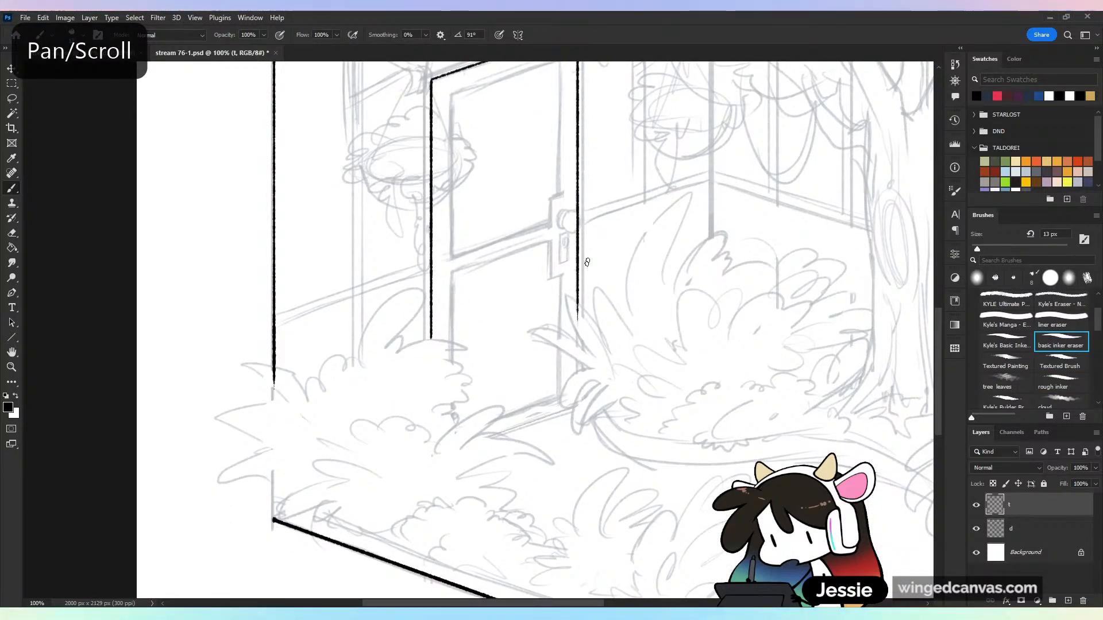
left_click_drag(578, 297, 585, 345)
key("ctrl+z")
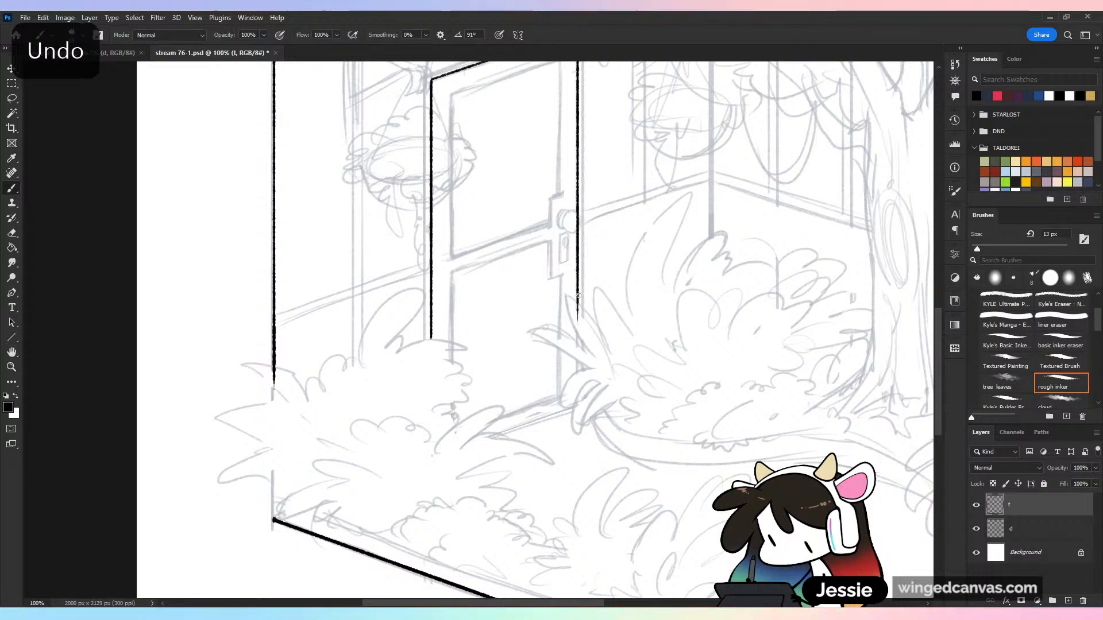
left_click(578, 386, "shift")
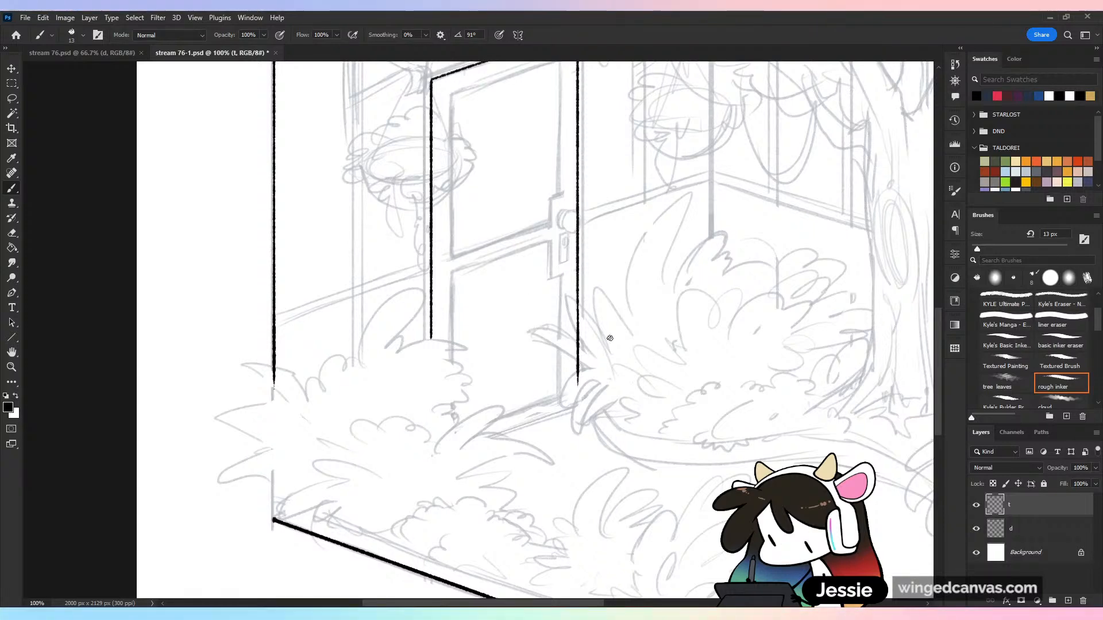
Duplicate the door's lassoed top line down to the sketched bottom edge of the door
key("ctrl+minus")
key("ctrl+plus")
left_click_drag(640, 251, 624, 301)
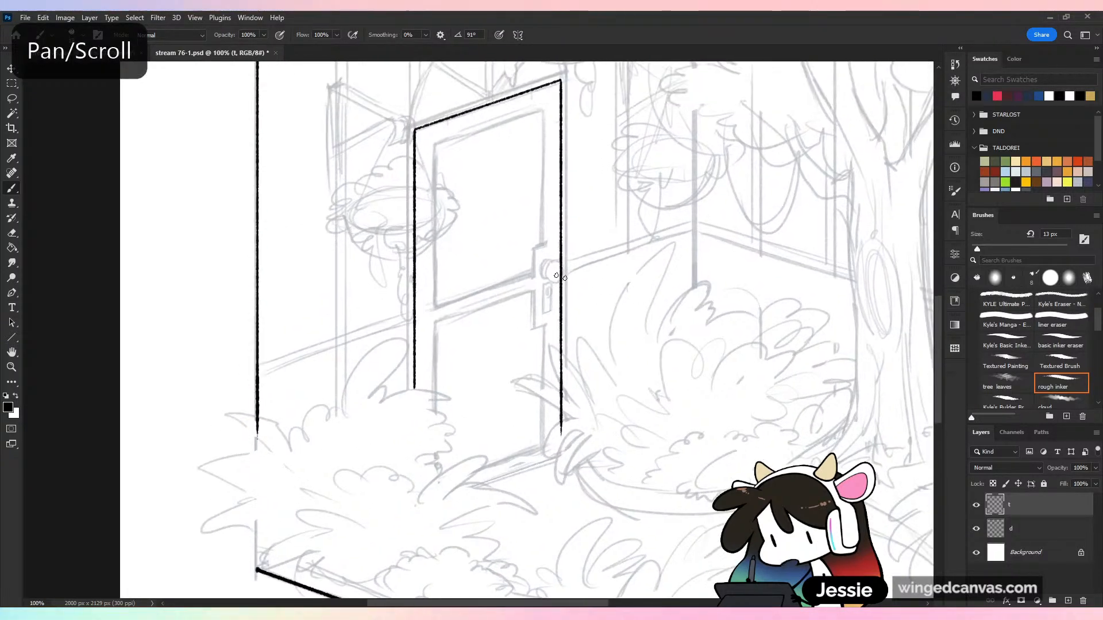
left_click(12, 98)
mouse_move(417, 123)
left_mouse_down()
mouse_move(433, 145)
mouse_move(533, 126)
mouse_move(414, 129)
mouse_move(529, 119)
left_mouse_up()
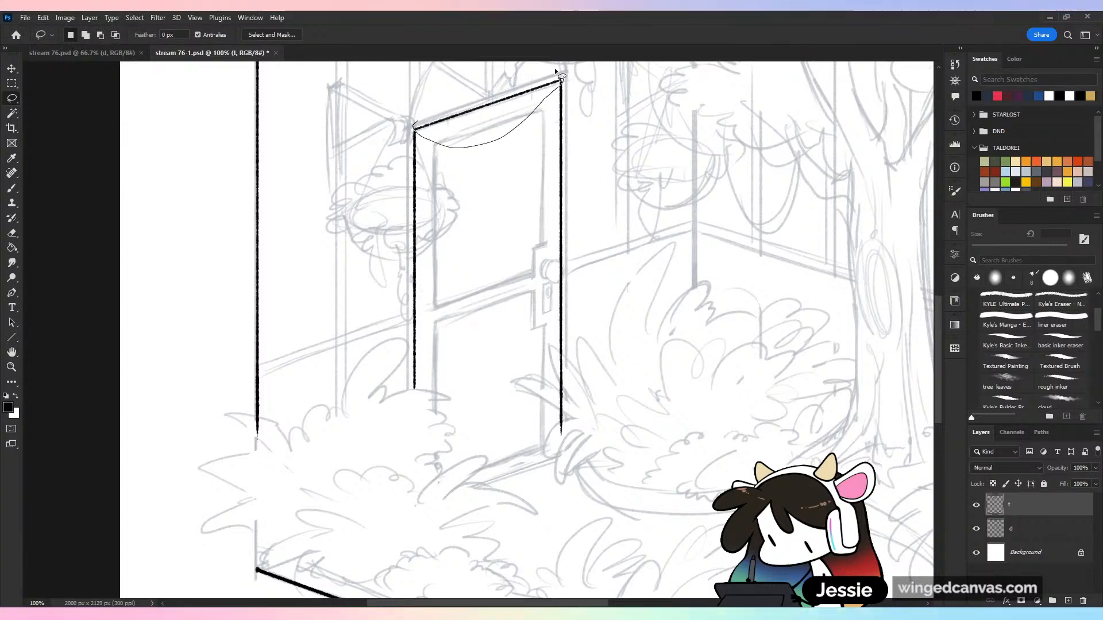
left_click_drag(556, 71, 551, 76)
left_click_drag(505, 113, 519, 484)
key("ctrl+minus")
key("ctrl+minus")
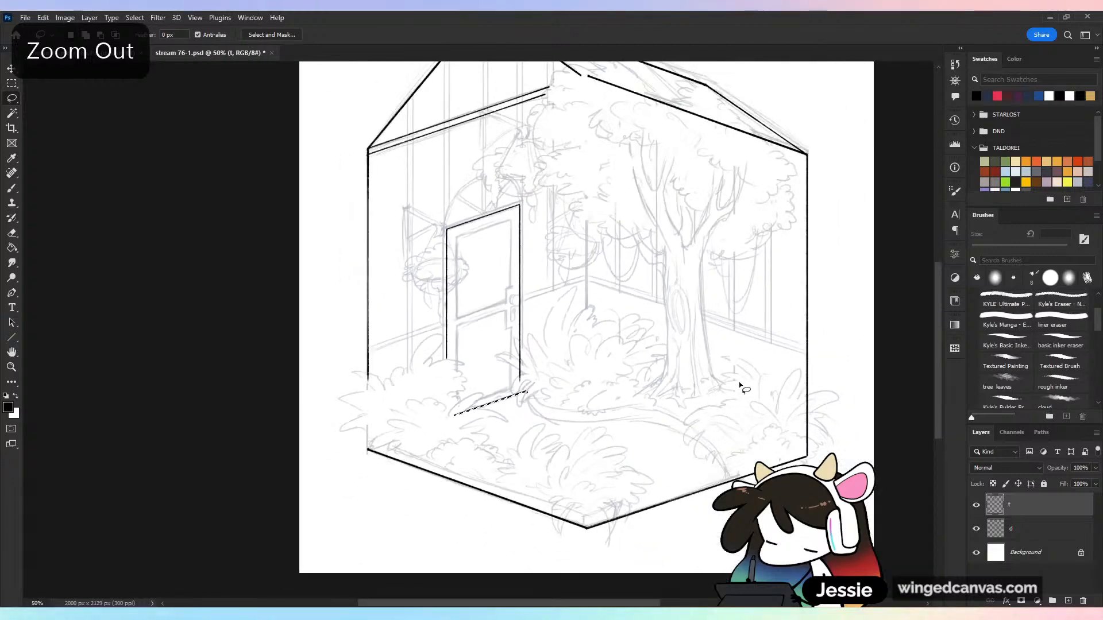
Erase the bottom line's overshoot past the door's right edge and clear the selection
key("ctrl+plus")
key("ctrl+plus")
key("e")
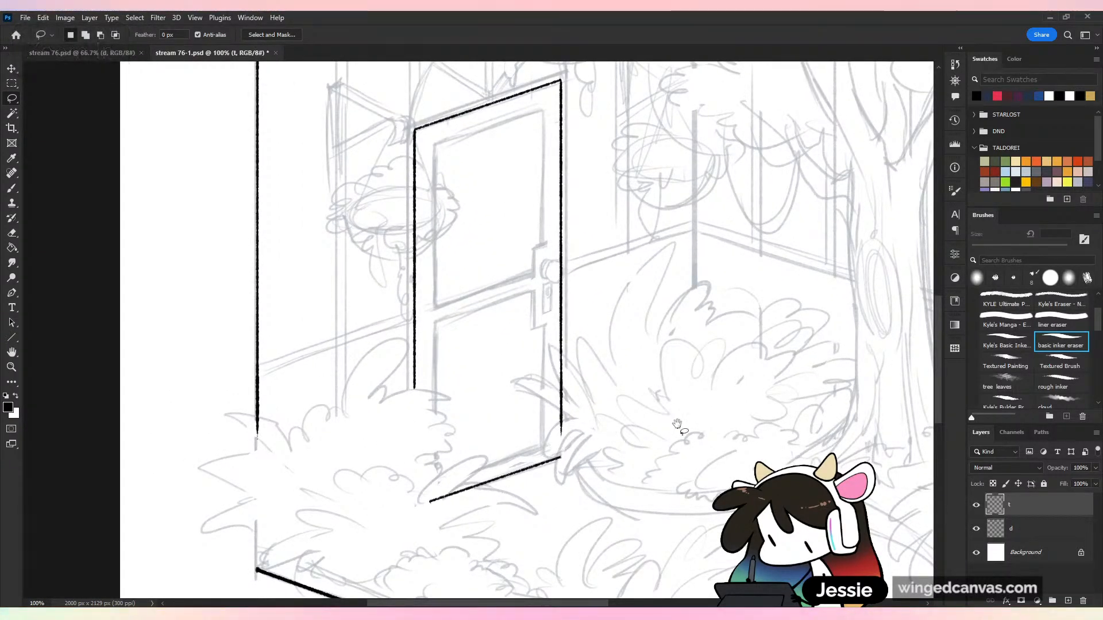
left_click_drag(677, 424, 639, 392)
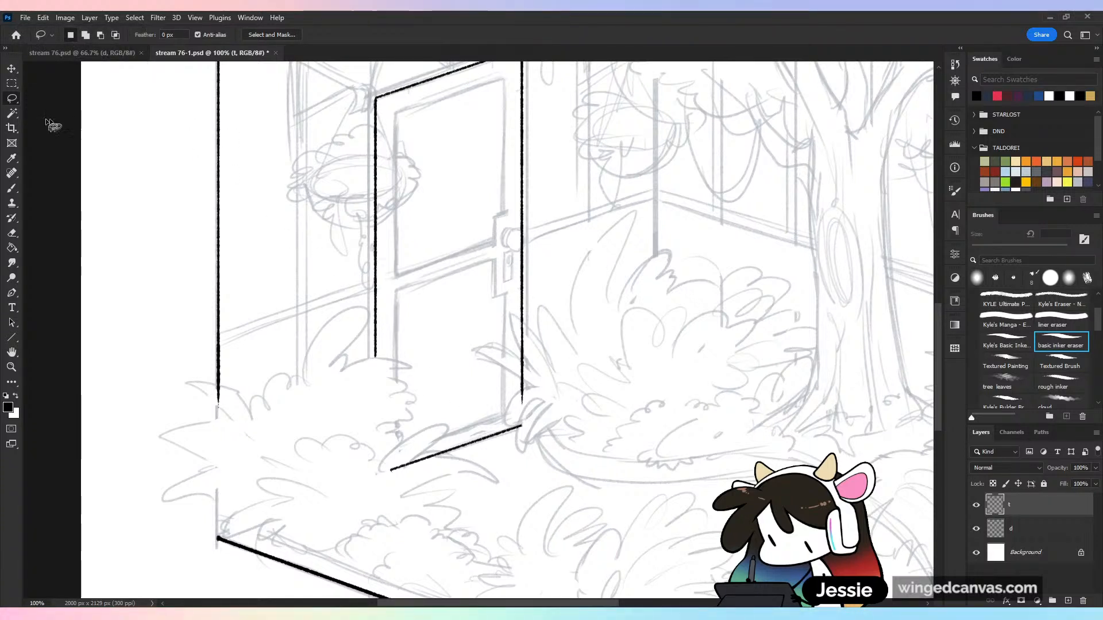
left_click_drag(529, 421, 574, 413)
left_click_drag(508, 460, 526, 445)
key("ctrl+d")
Duplicate a lassoed segment of the door's top line for the inner panels' top line, two middle rail lines and bottom line
left_click_drag(484, 190, 460, 288)
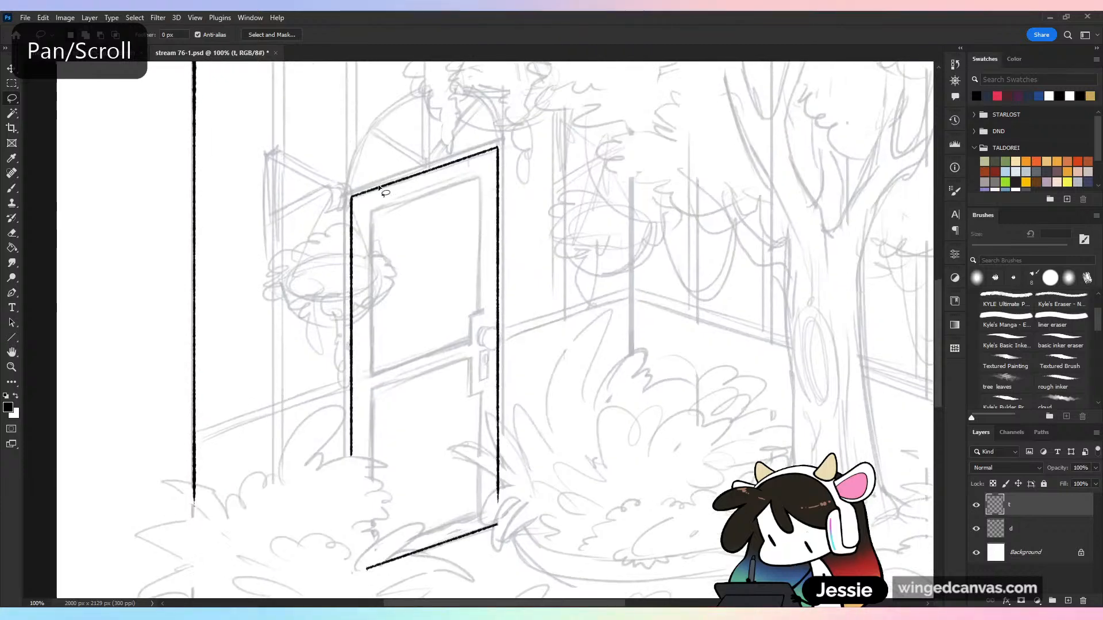
mouse_move(377, 180)
left_mouse_down()
mouse_move(431, 203)
mouse_move(469, 136)
left_mouse_up()
left_click_drag(451, 180, 460, 442)
left_click_drag(458, 524, 458, 523)
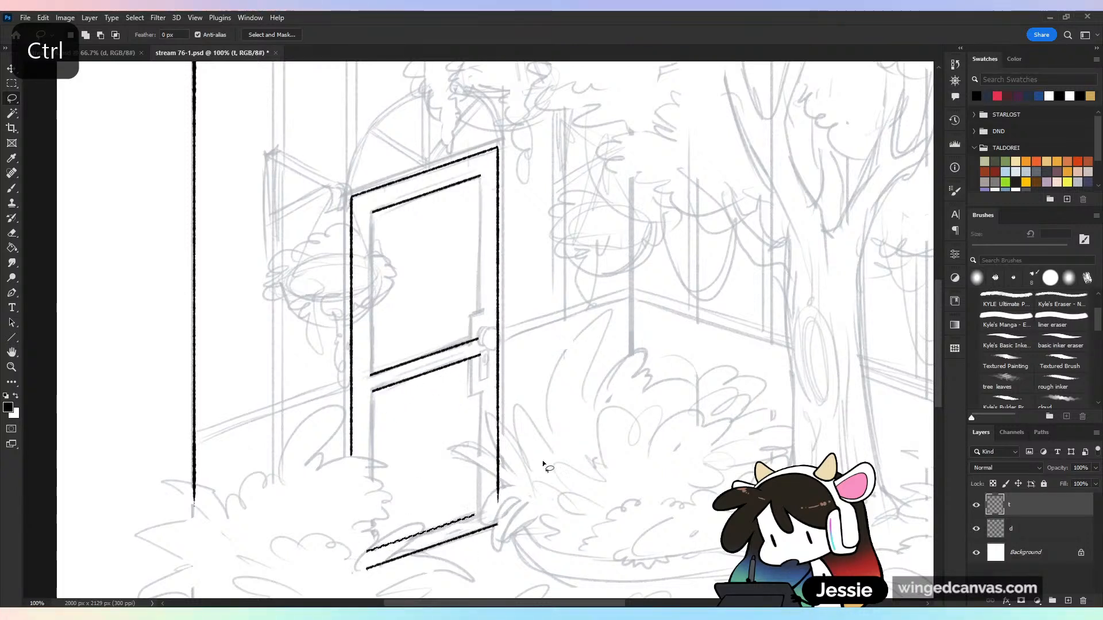
left_click(547, 463)
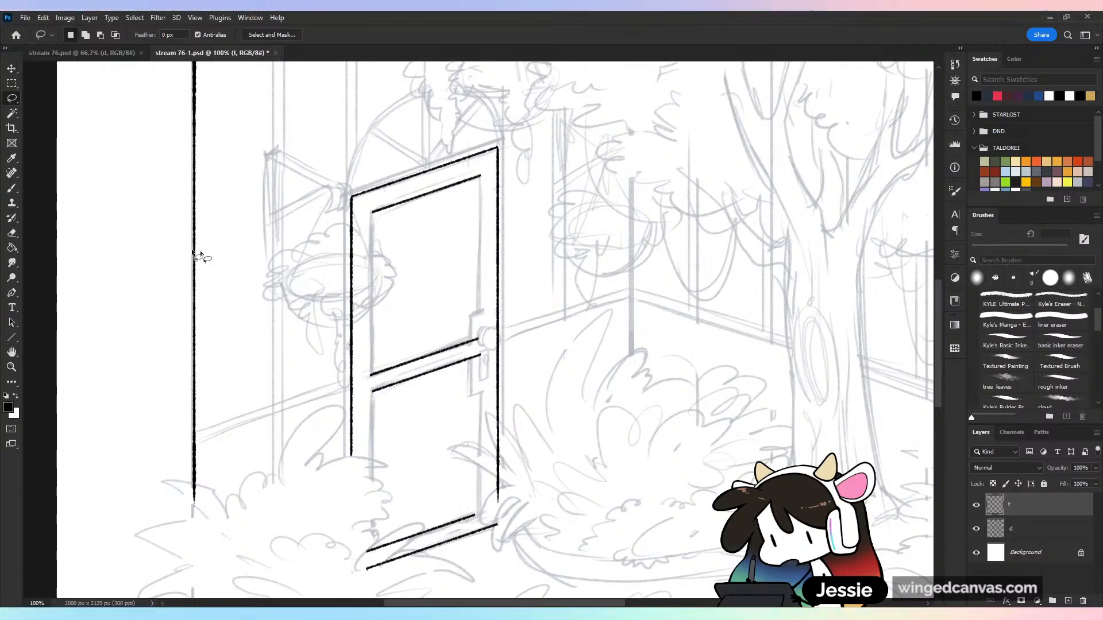
Ink straight left and right vertical edges for the door's inner panels with the rough inker
left_click(11, 188)
left_click_drag(371, 213, 407, 573)
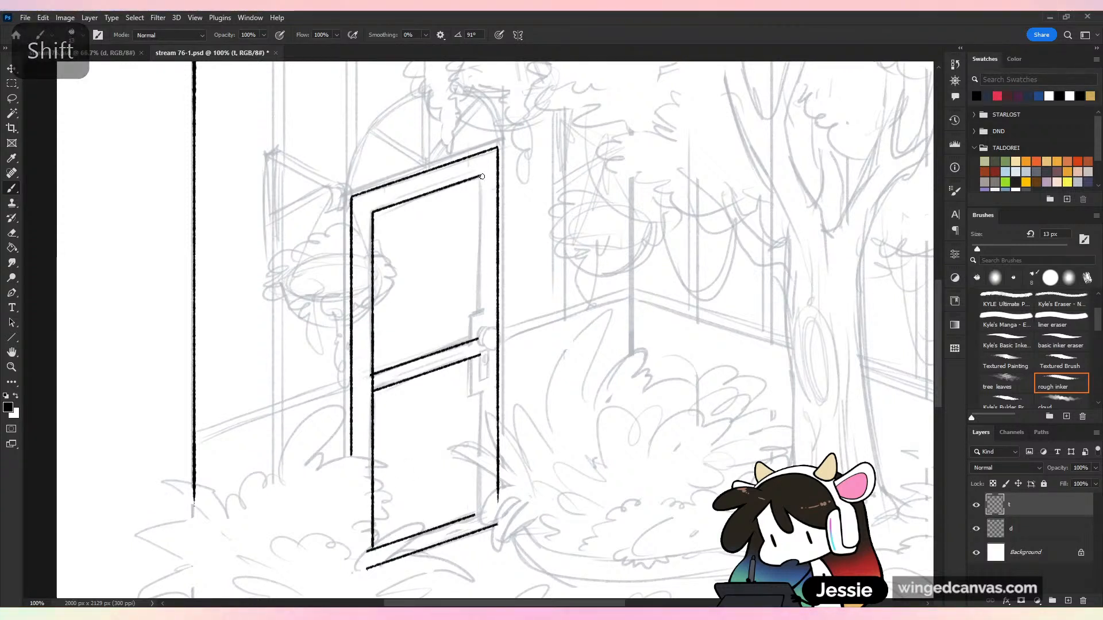
left_click_drag(480, 175, 516, 501)
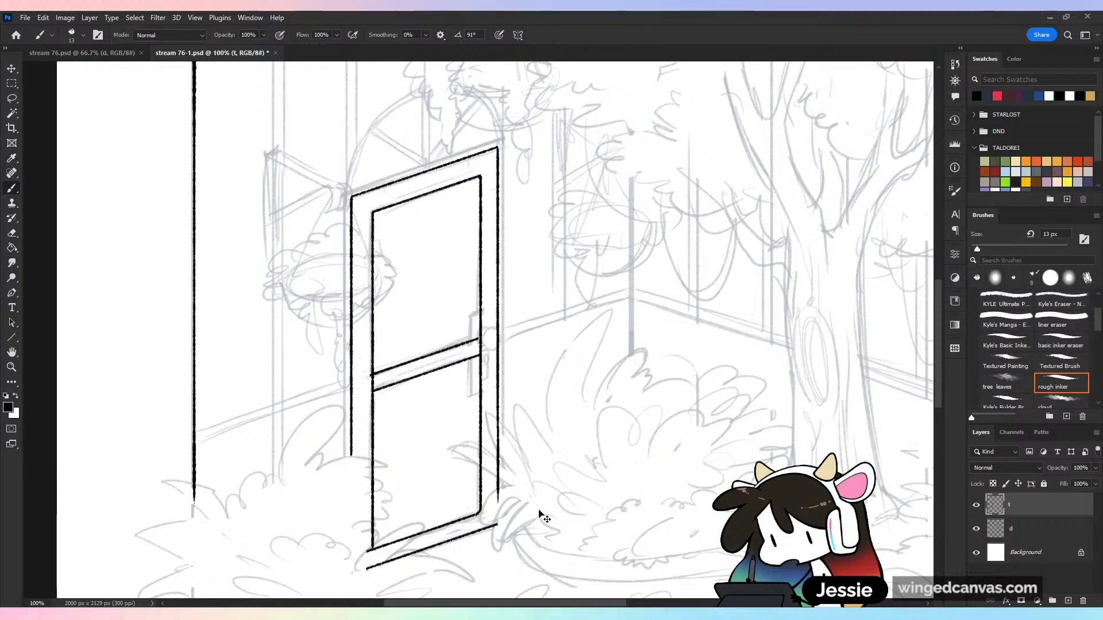
Erase the panel's right edge and the rail lines where they cross the sketched lock plate
key("ctrl+minus")
key("ctrl+minus")
key("ctrl+plus")
key("ctrl+plus")
key("ctrl+plus")
mouse_move(482, 370)
left_mouse_down()
mouse_move(491, 303)
mouse_move(474, 387)
mouse_move(486, 455)
left_mouse_up()
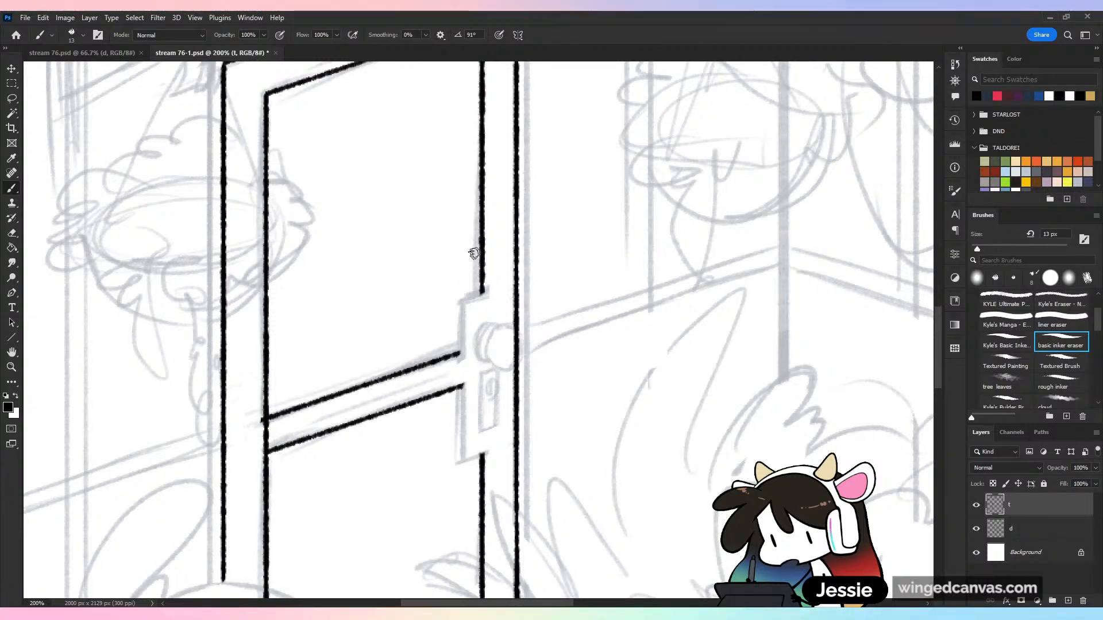
Ink the lock plate's left vertical edge and duplicate a short rail segment for its slanted top and bottom edges
left_click_drag(461, 299, 461, 456)
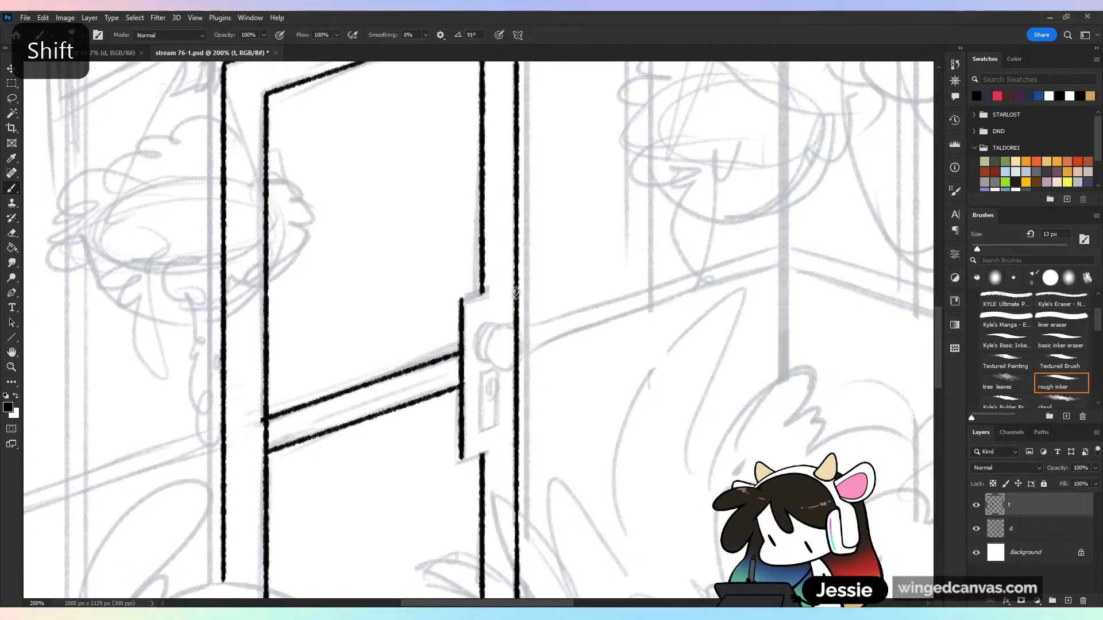
left_click_drag(462, 298, 484, 293)
key("ctrl+z")
key("l")
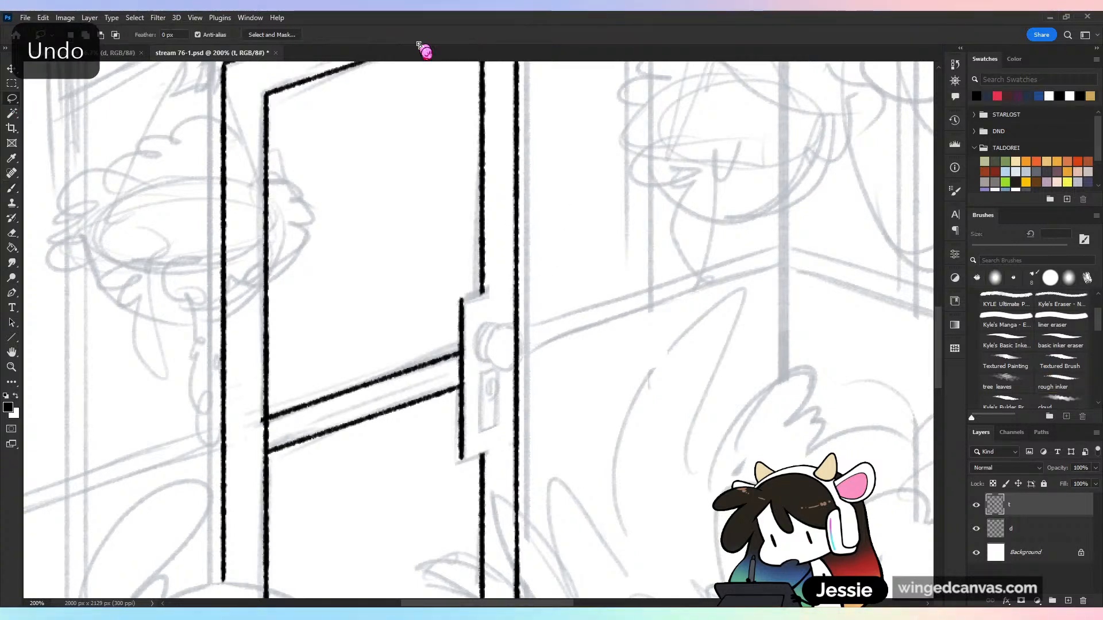
mouse_move(442, 369)
left_mouse_down()
mouse_move(446, 359)
mouse_move(429, 358)
mouse_move(441, 369)
left_mouse_up()
mouse_move(438, 363)
left_mouse_down()
mouse_move(481, 292)
mouse_move(483, 463)
mouse_move(487, 423)
mouse_move(492, 433)
left_mouse_up()
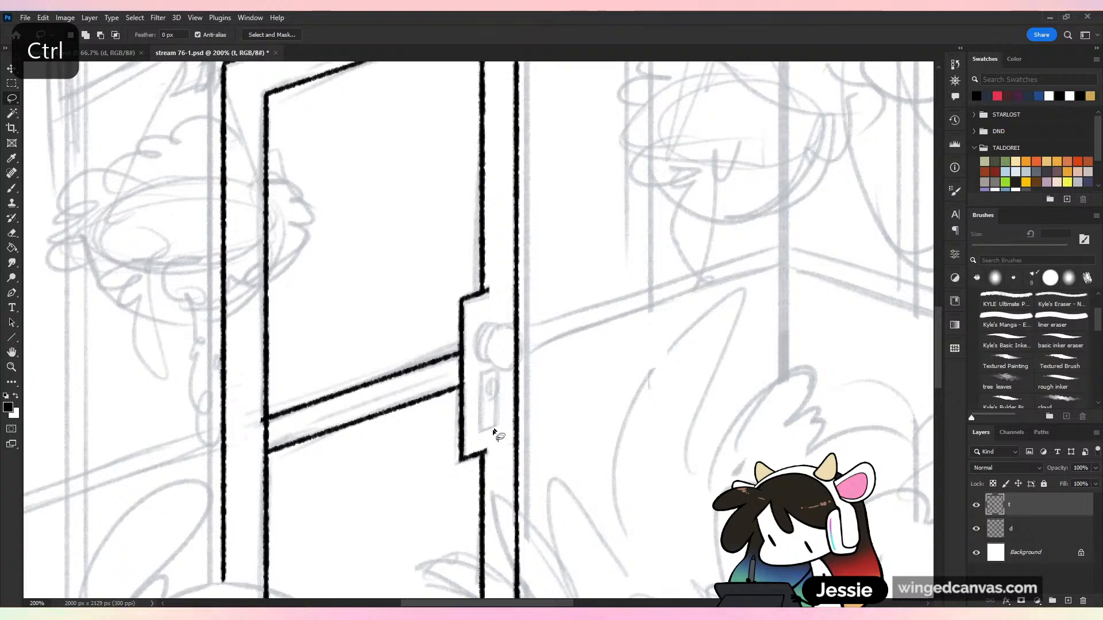
key("ctrl+minus")
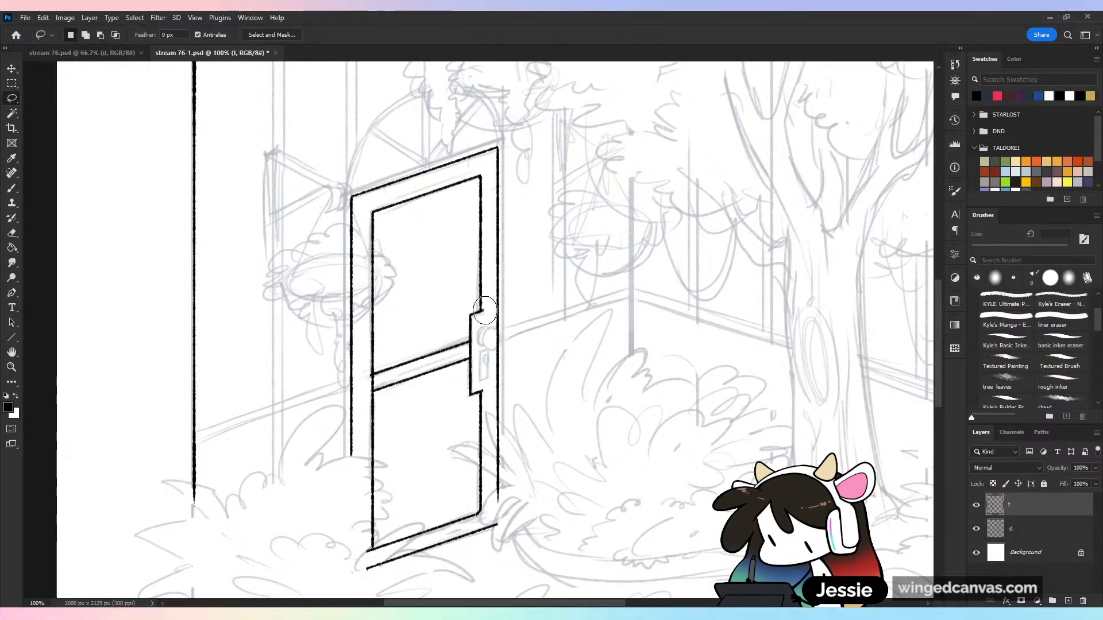
Erase the lock plate's overshoots and the vertical lines between the two door rails, and save the document
key("e")
left_click_drag(471, 348, 474, 351)
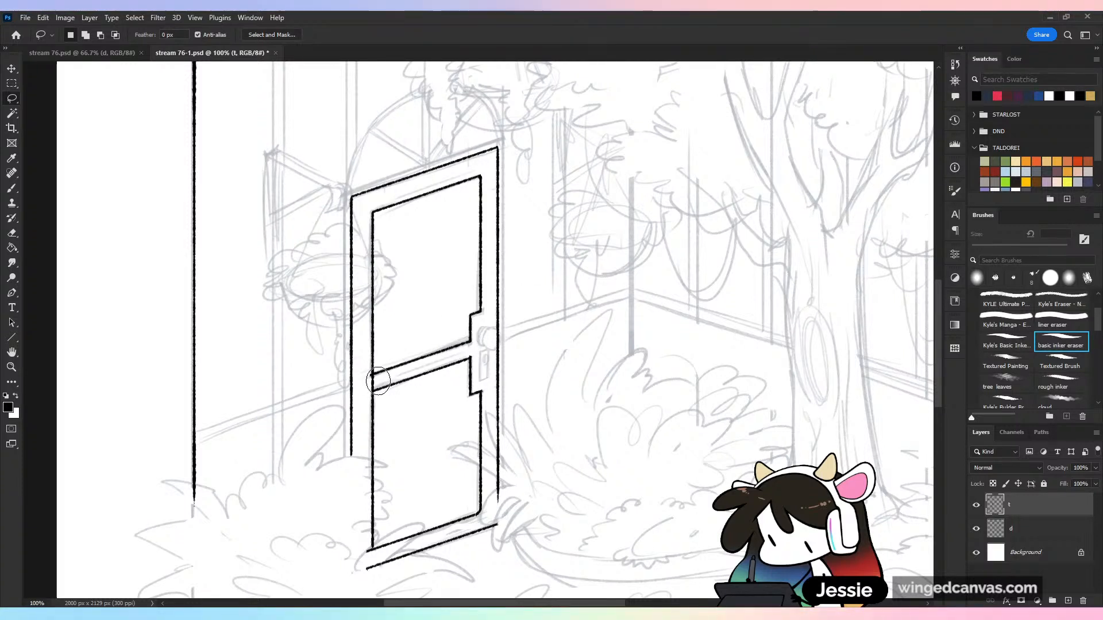
left_click_drag(375, 380, 365, 379)
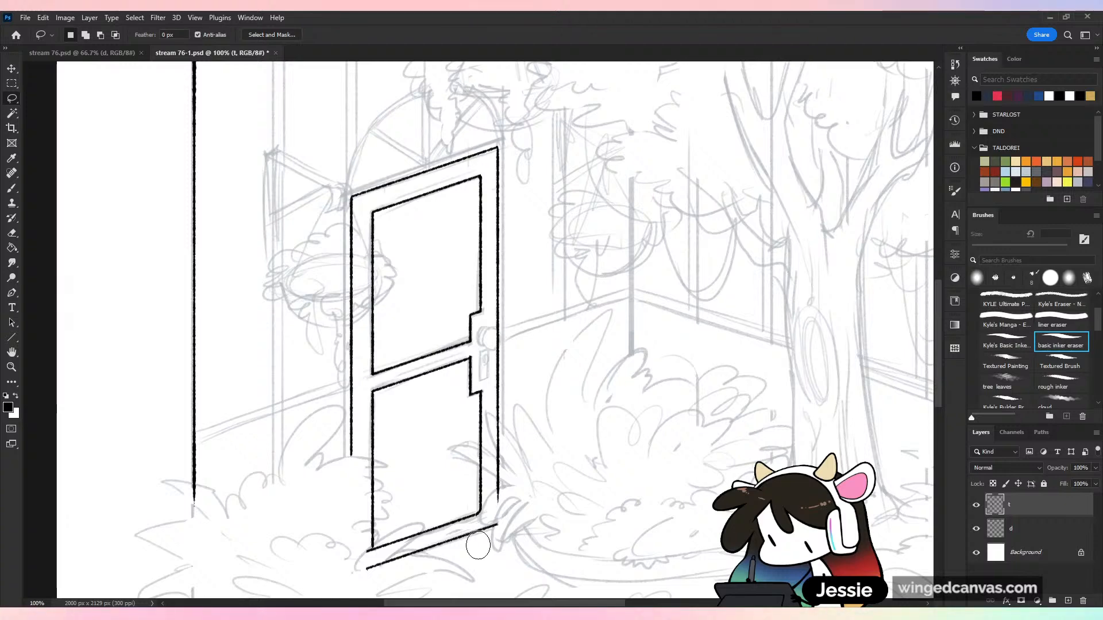
key("ctrl+plus")
key("ctrl+s")
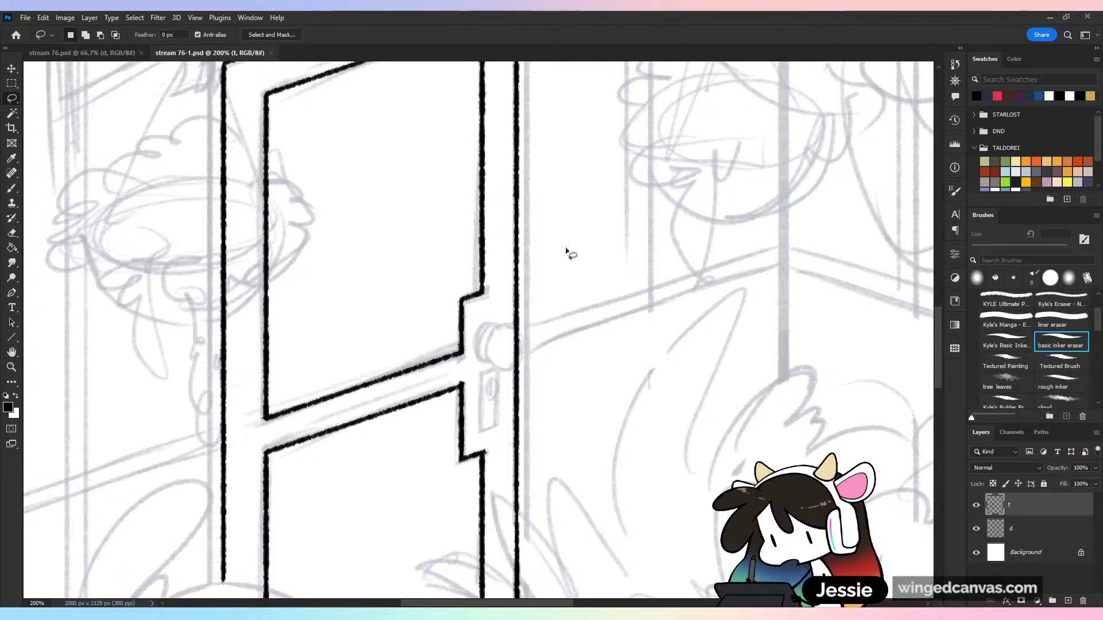
Ink the round doorknob with its curved base behind, erase the door edge inside the knob, and save the document
key("b")
key("ctrl+plus")
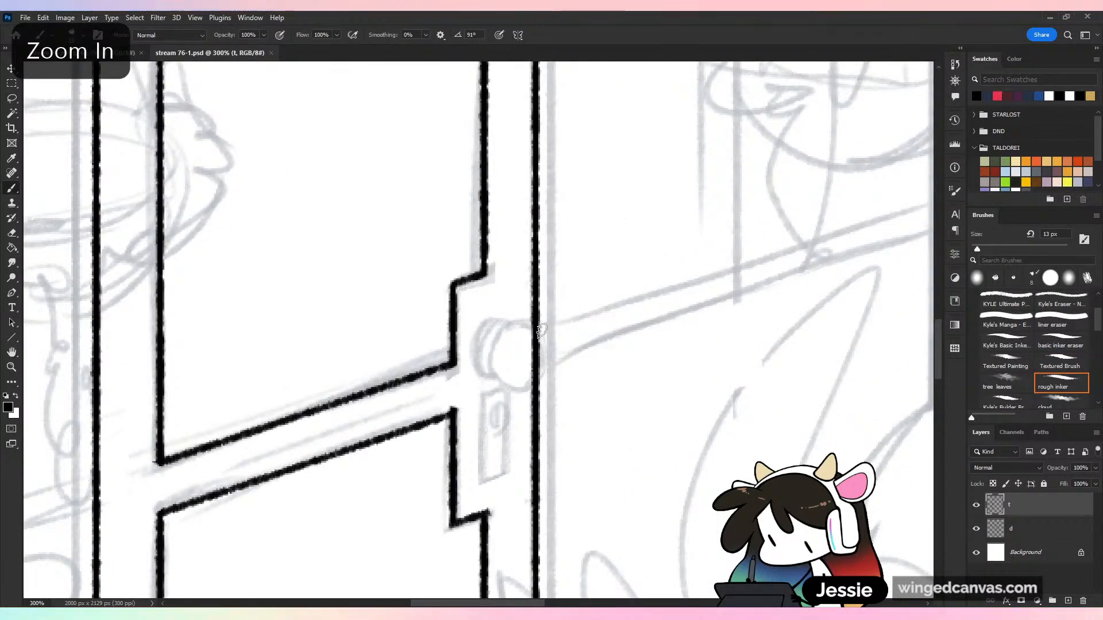
mouse_move(542, 327)
left_mouse_down()
mouse_move(505, 329)
mouse_move(501, 374)
mouse_move(552, 345)
left_mouse_up()
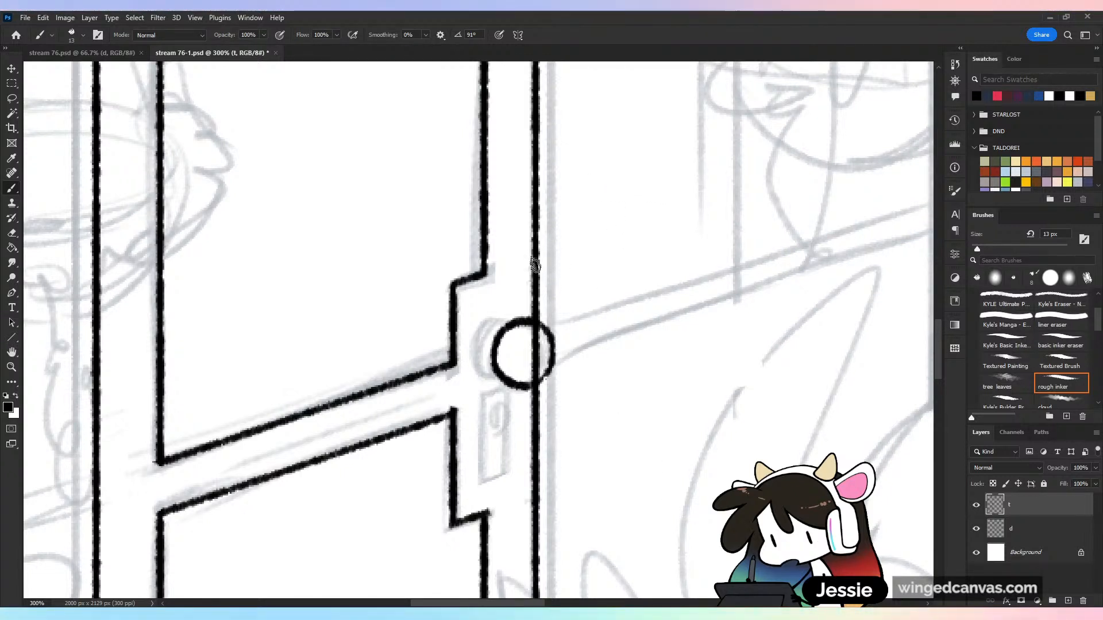
mouse_move(503, 323)
left_mouse_down()
mouse_move(480, 339)
mouse_move(495, 379)
mouse_move(481, 363)
mouse_move(521, 325)
mouse_move(536, 341)
mouse_move(535, 368)
mouse_move(557, 331)
mouse_move(549, 376)
left_mouse_up()
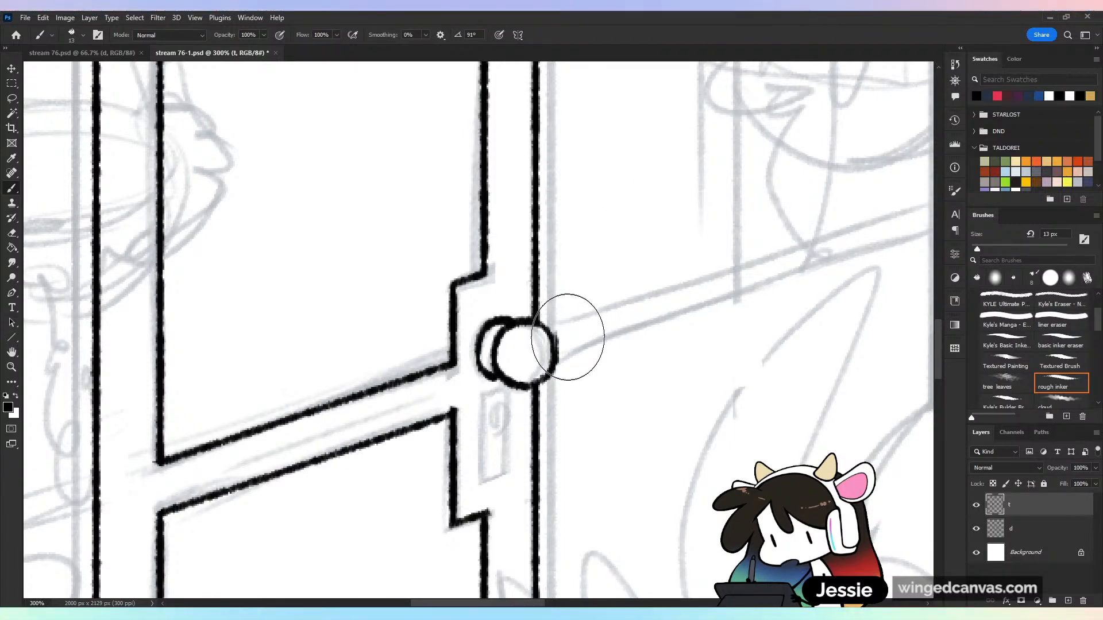
key("e")
left_click_drag(557, 342, 553, 352)
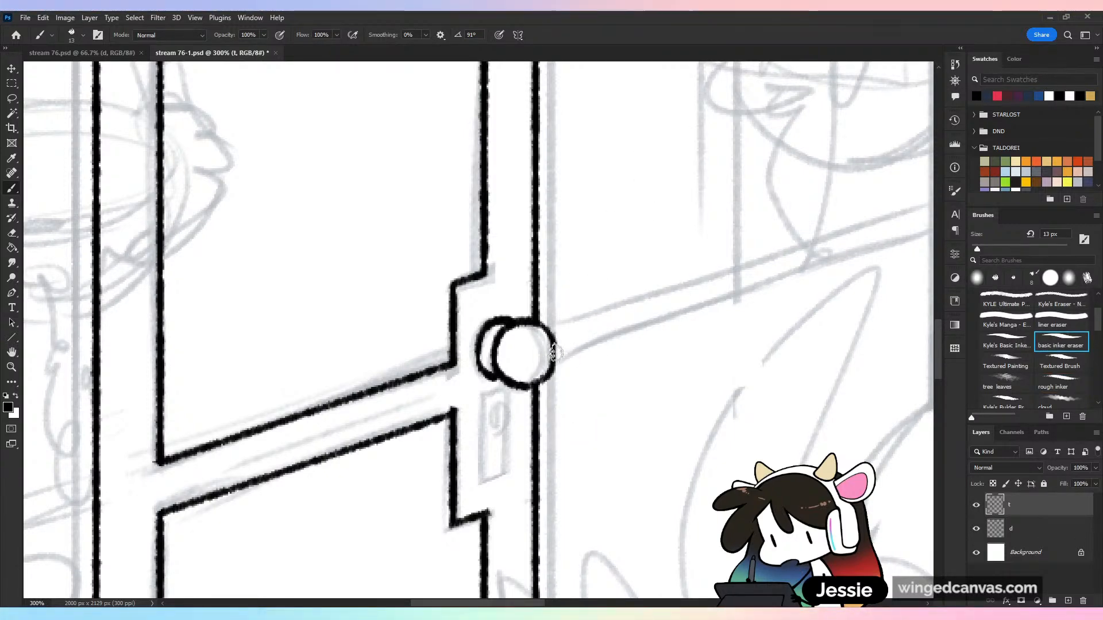
key("b")
key("ctrl+minus")
key("ctrl+minus")
key("ctrl+minus")
key("ctrl+minus")
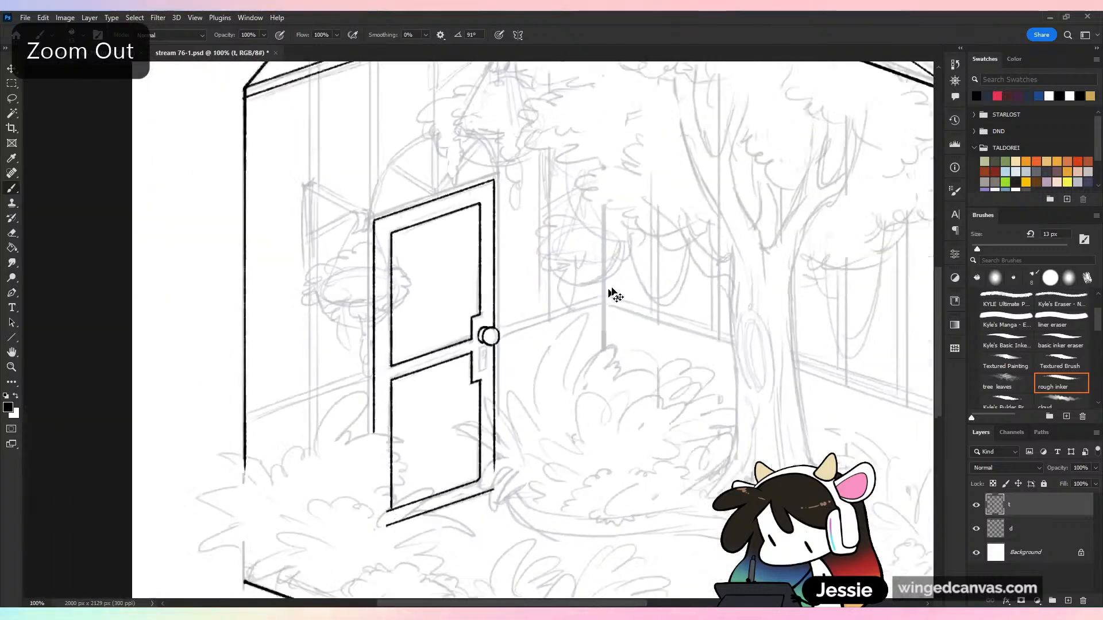
key("ctrl+plus")
key("ctrl+plus")
key("ctrl+s")
Reduce the rough inker to 8 px, ink the slanted keyhole plate below the doorknob, and erase its corner overshoot
key("ctrl+plus")
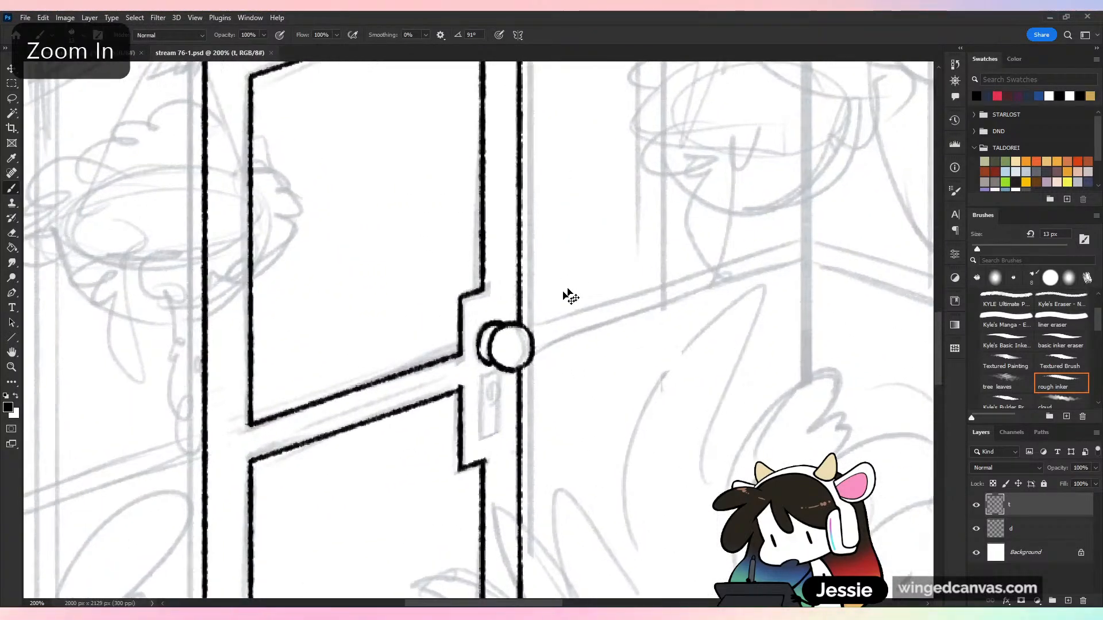
left_click_drag(594, 323, 611, 226)
left_click_drag(977, 249, 974, 249)
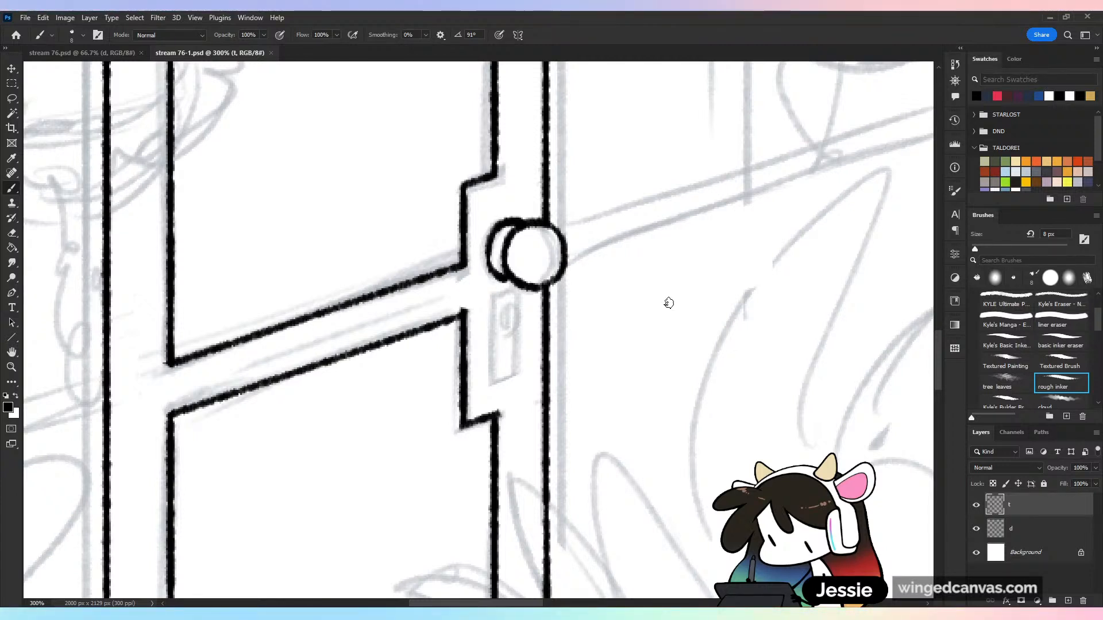
left_click_drag(490, 301, 526, 293)
mouse_move(489, 355)
left_mouse_down()
mouse_move(489, 329)
mouse_move(488, 388)
mouse_move(531, 373)
left_mouse_up()
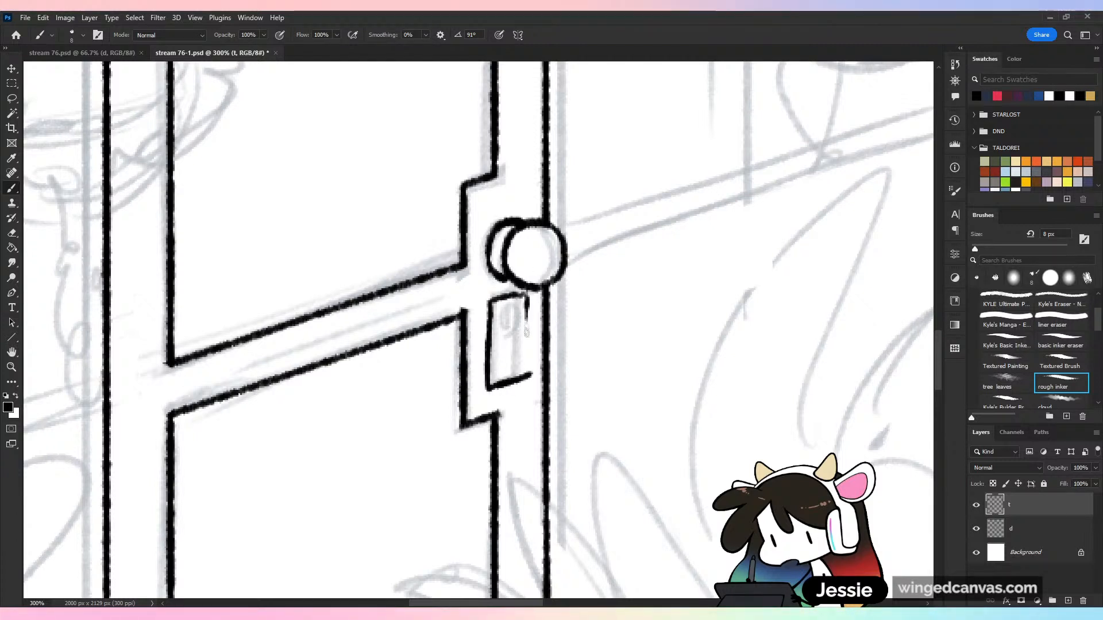
left_click_drag(527, 293, 528, 377)
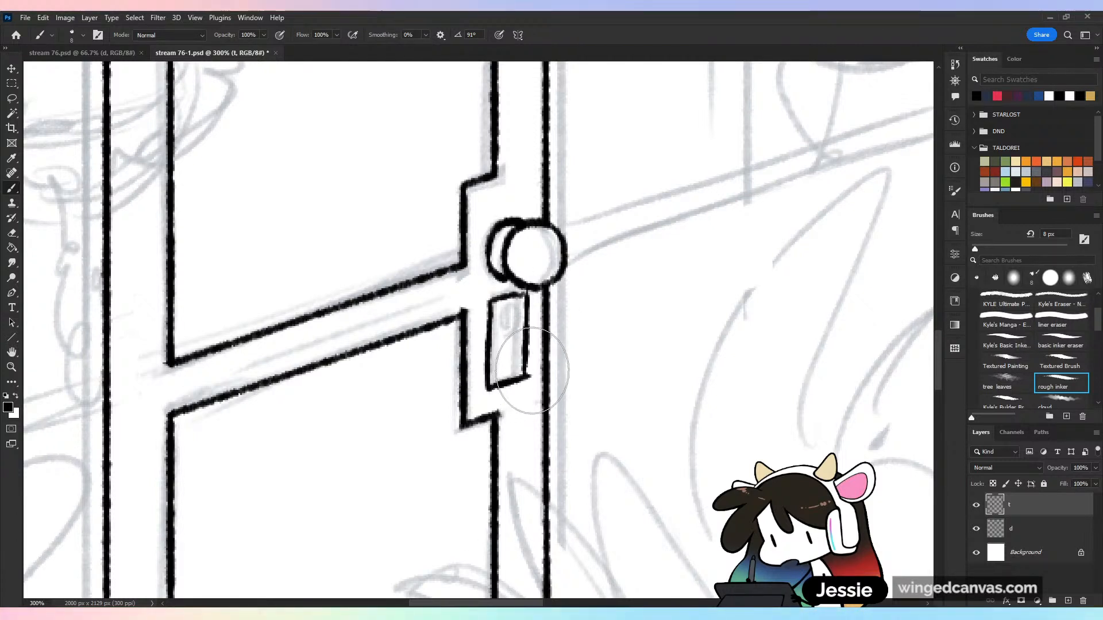
left_click(1061, 342)
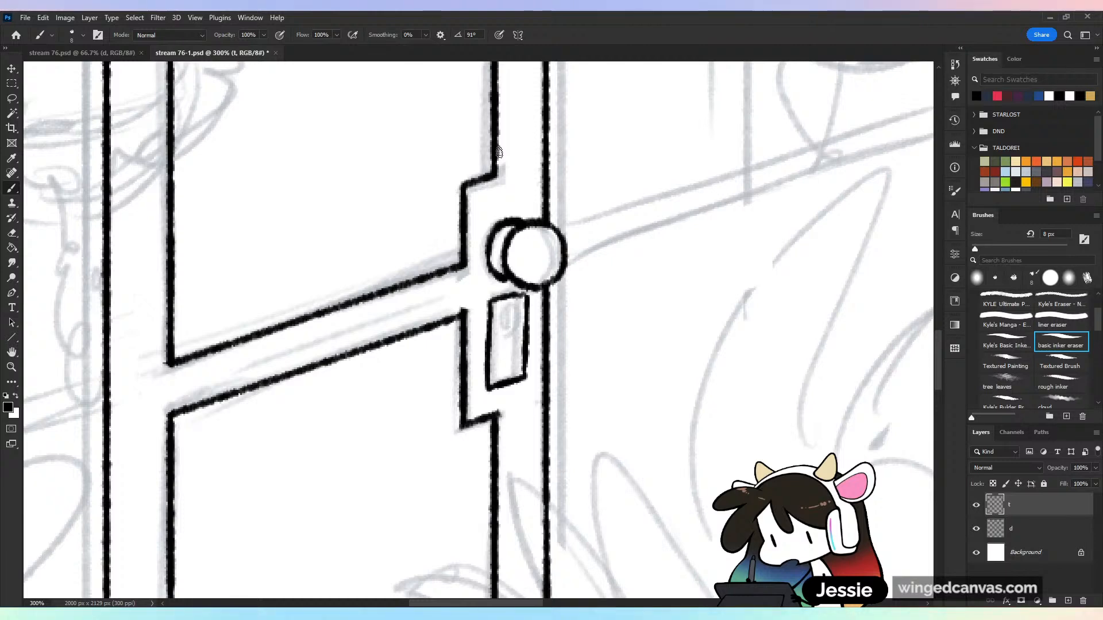
left_click_drag(507, 314, 506, 344)
key("ctrl+minus")
key("ctrl+minus")
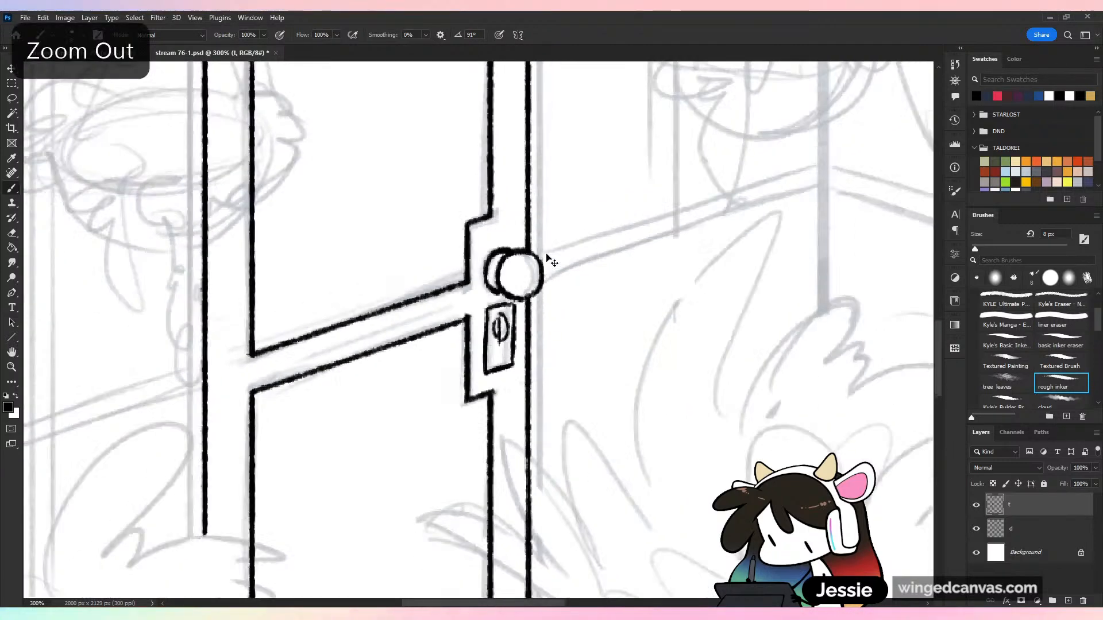
key("ctrl+z")
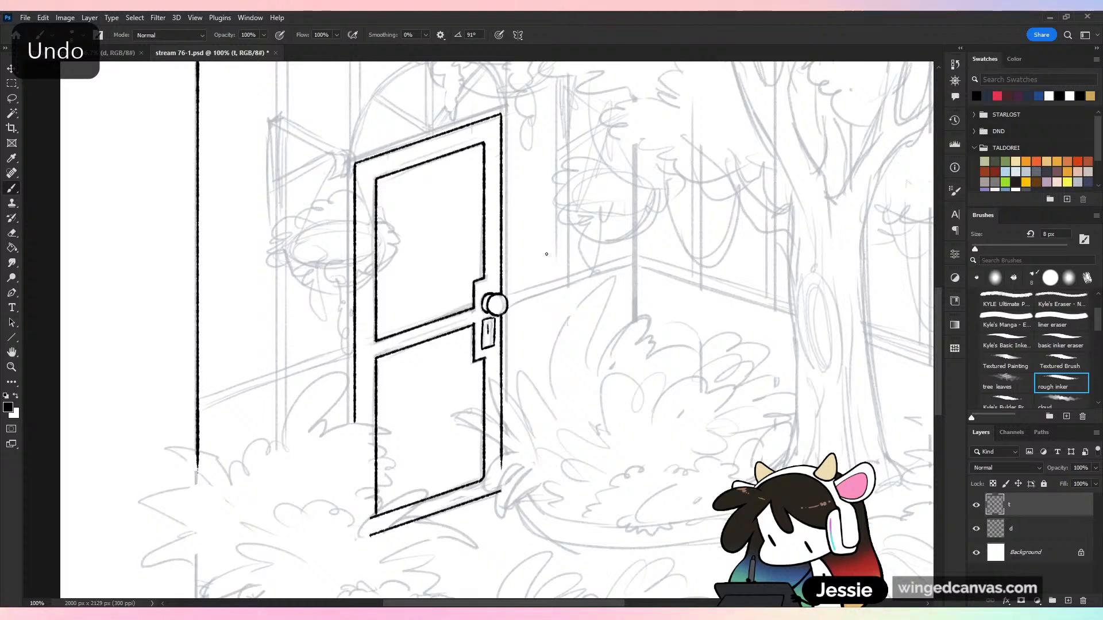
key("ctrl+plus")
key("ctrl+z")
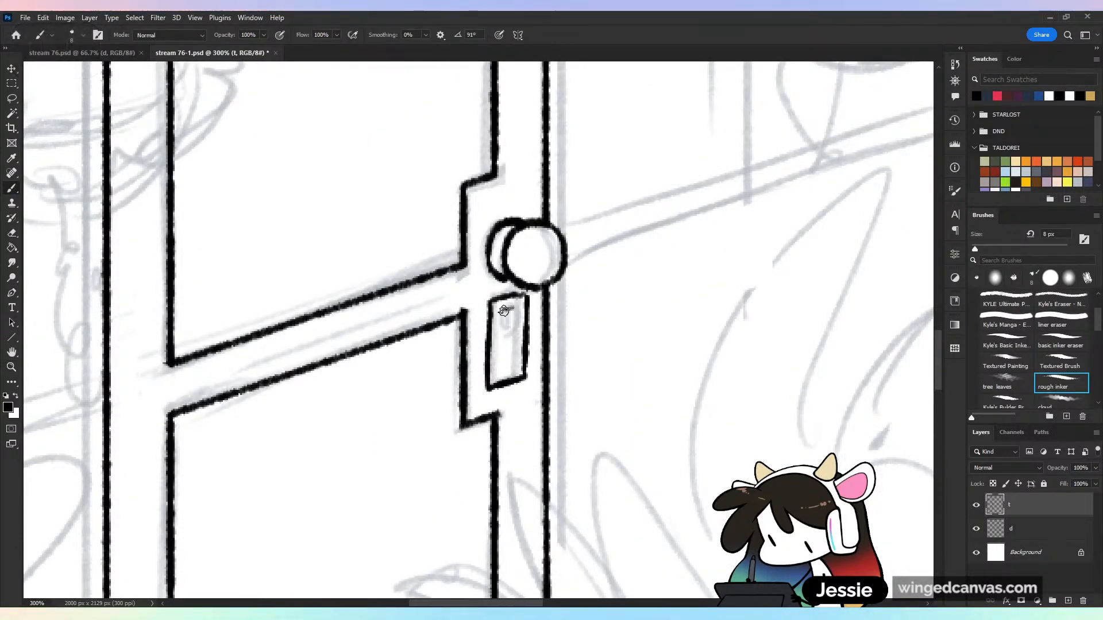
Ink a narrow rounded keyhole with an inner line in the upper part of the keyhole plate
left_click_drag(517, 335, 502, 316)
mouse_move(509, 353)
left_mouse_down()
mouse_move(517, 344)
mouse_move(506, 355)
left_mouse_up()
key("e")
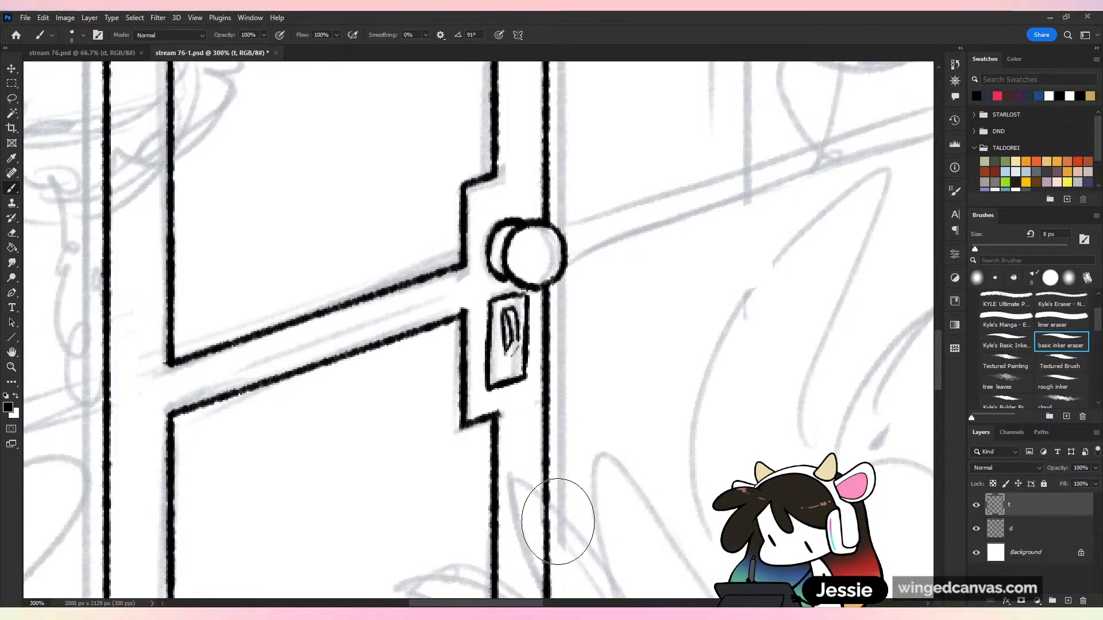
Erase the stray line at the lower end of the keyhole and save the document
mouse_move(505, 347)
left_mouse_down()
mouse_move(514, 356)
mouse_move(516, 330)
mouse_move(504, 362)
left_mouse_up()
key("e")
key("b")
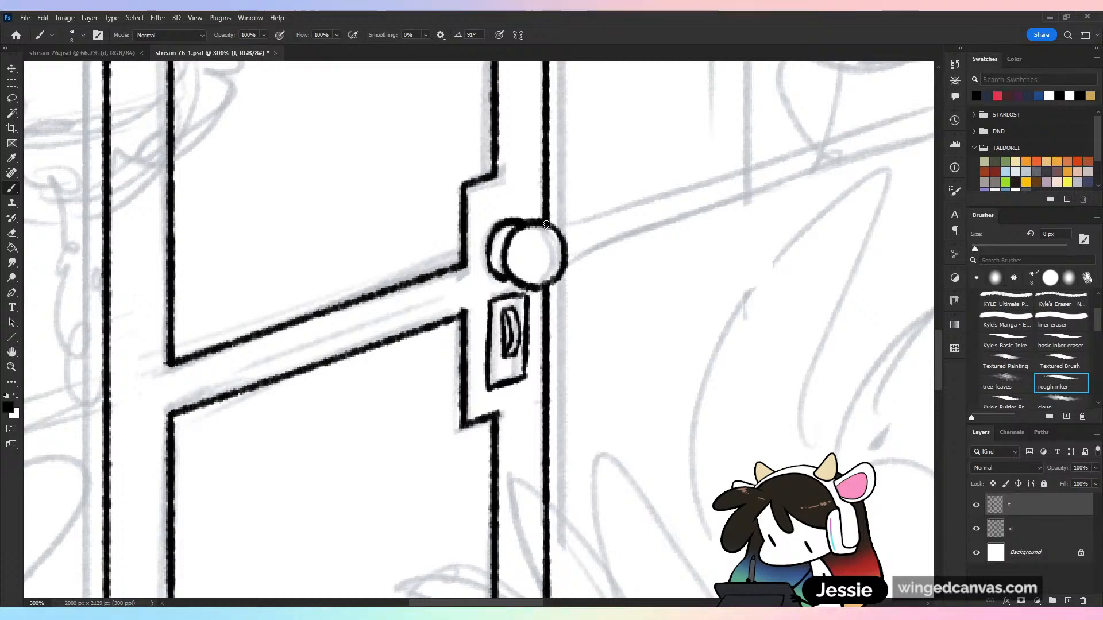
key("ctrl+minus")
key("ctrl+s")
key("ctrl+plus")
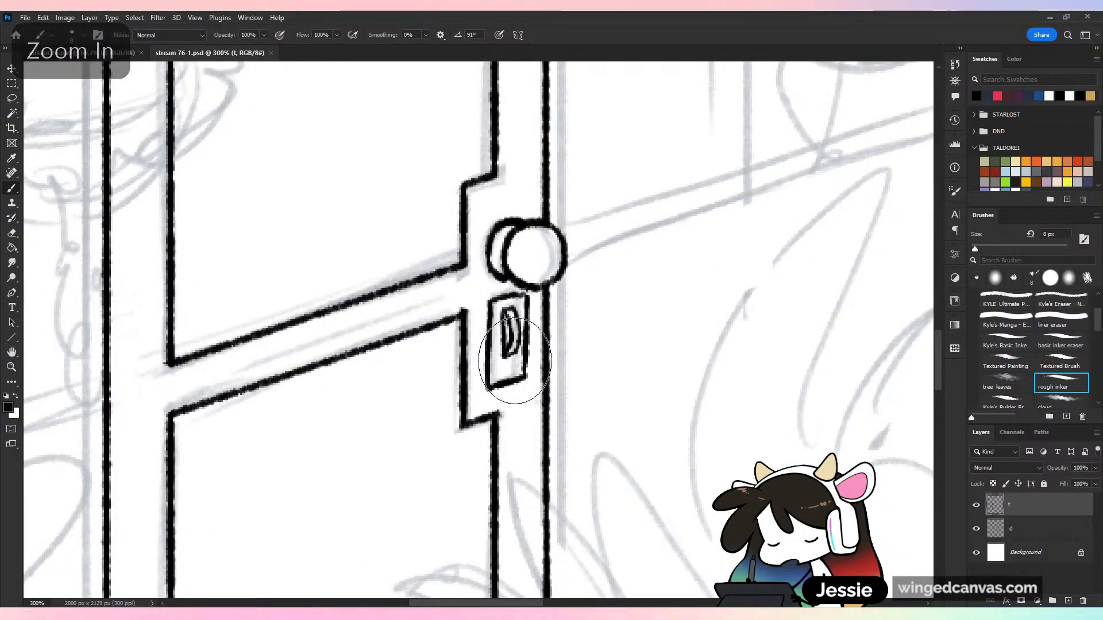
key("e")
key("ctrl+s")
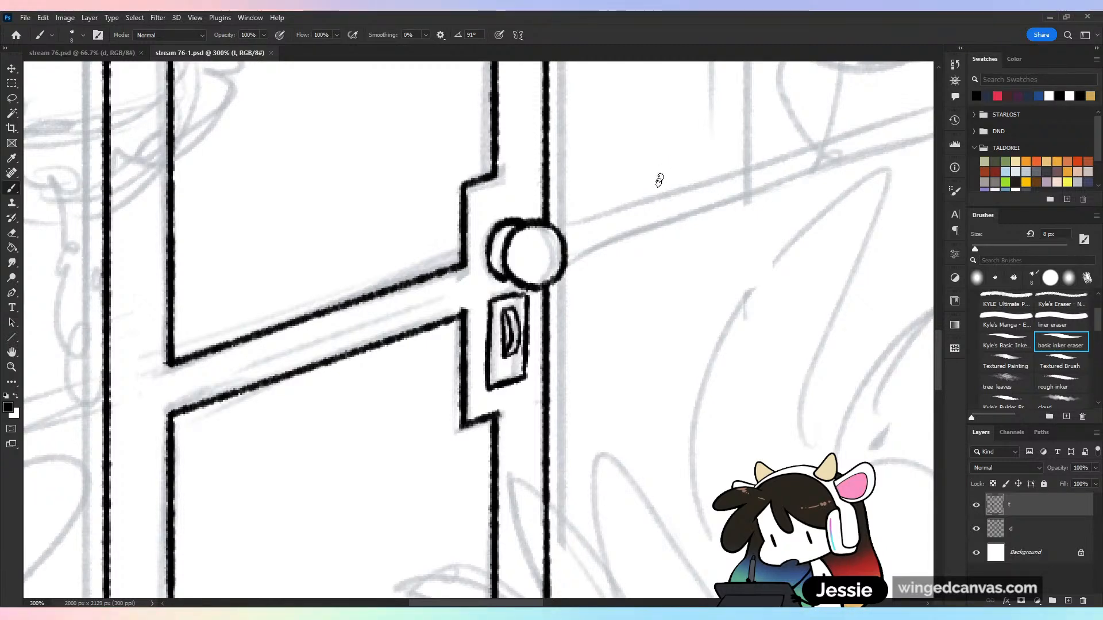
key("ctrl+minus")
key("ctrl+minus")
Hide layer d and show it again to check the inked lines of the room and door
key("ctrl+minus")
key("ctrl+s")
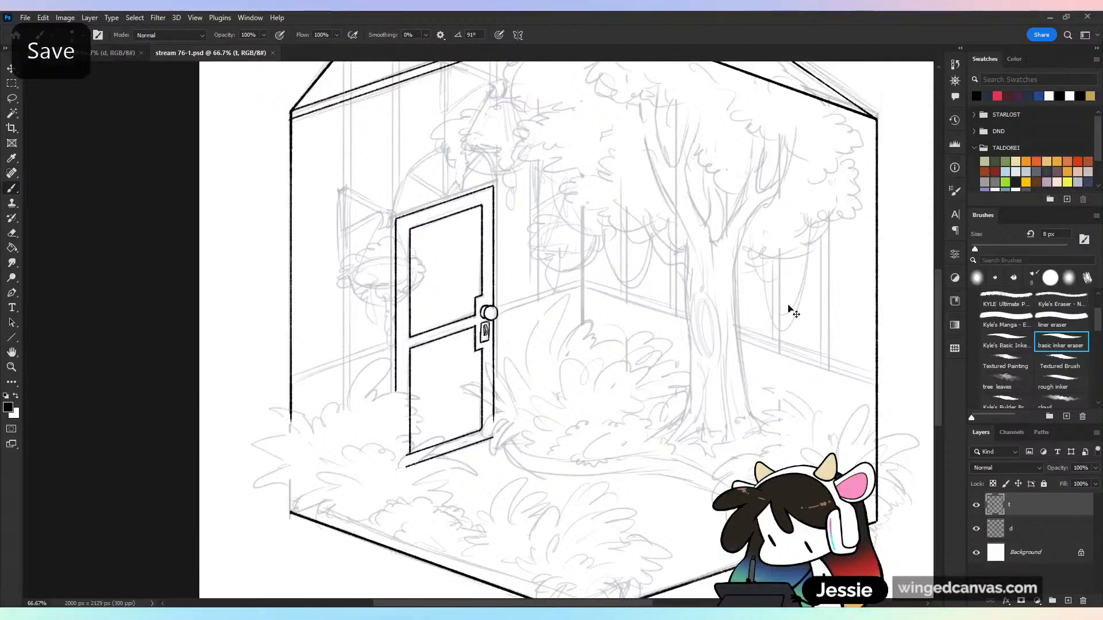
key("ctrl+minus")
left_click(978, 529)
left_click(979, 529)
key("ctrl+plus")
key("ctrl+plus")
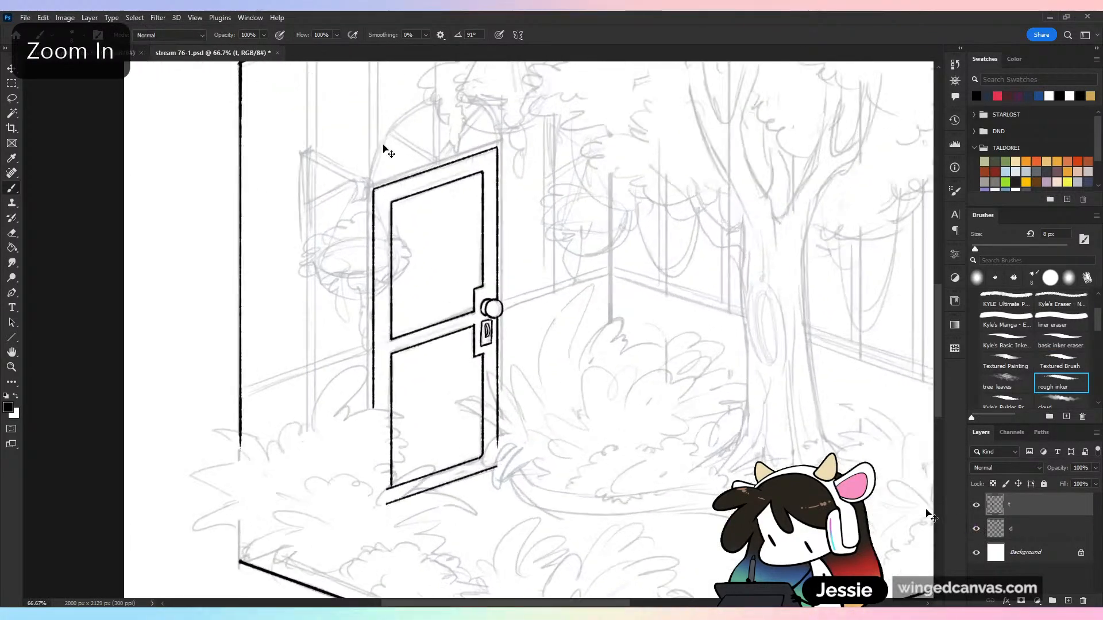
Try to ink the arch above the door freehand without smoothing, undoing each stroke
left_click_drag(598, 206, 619, 297)
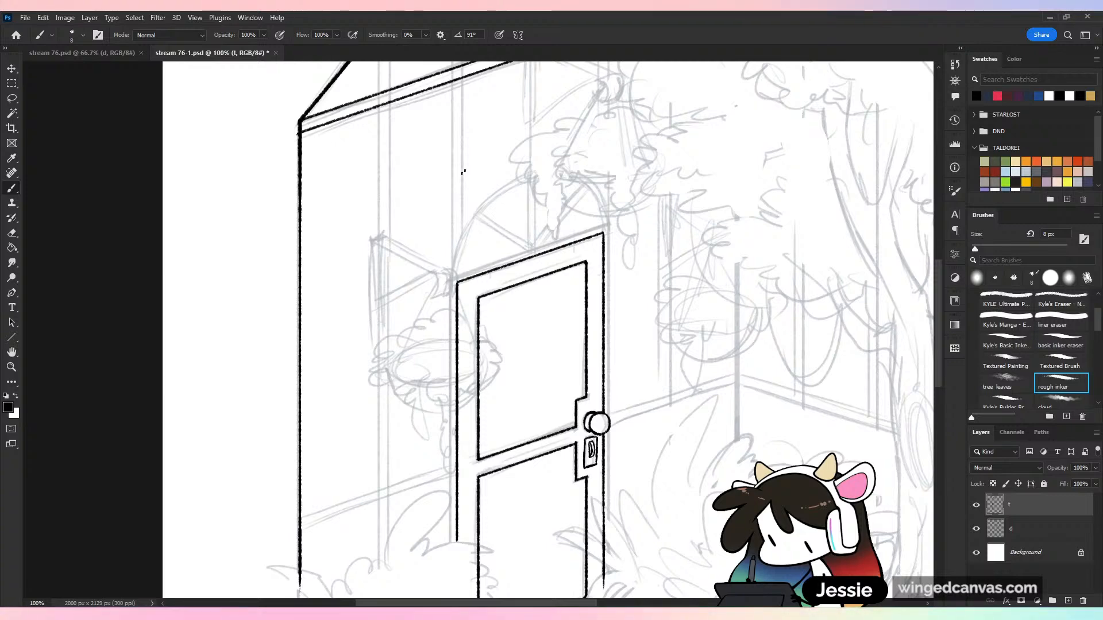
key("ctrl+minus")
key("ctrl+plus")
key("ctrl+plus")
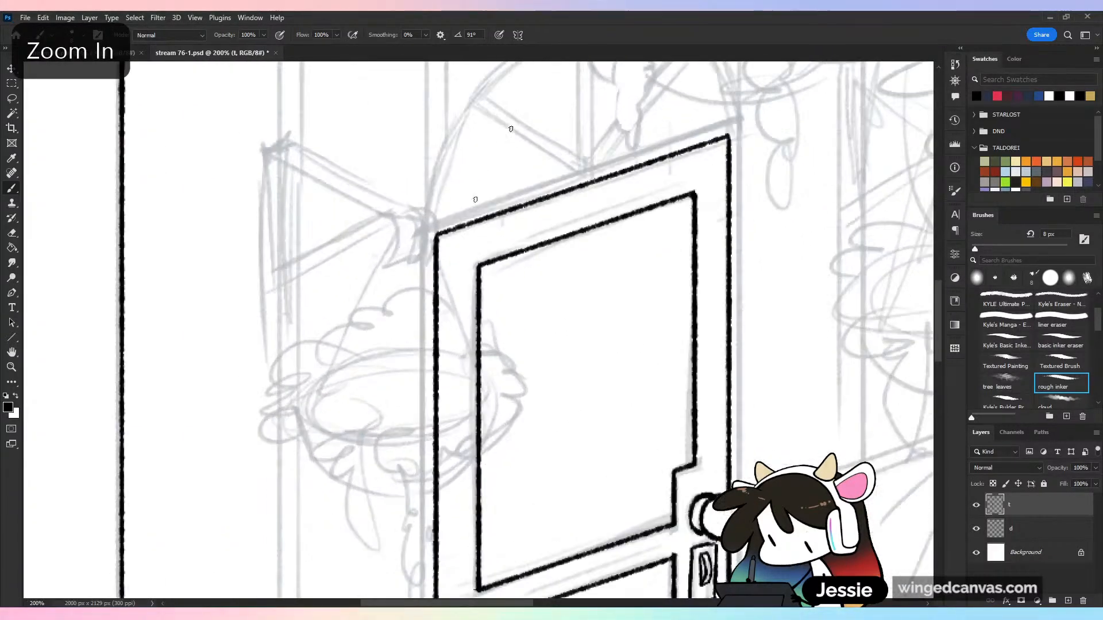
left_click_drag(475, 199, 465, 290)
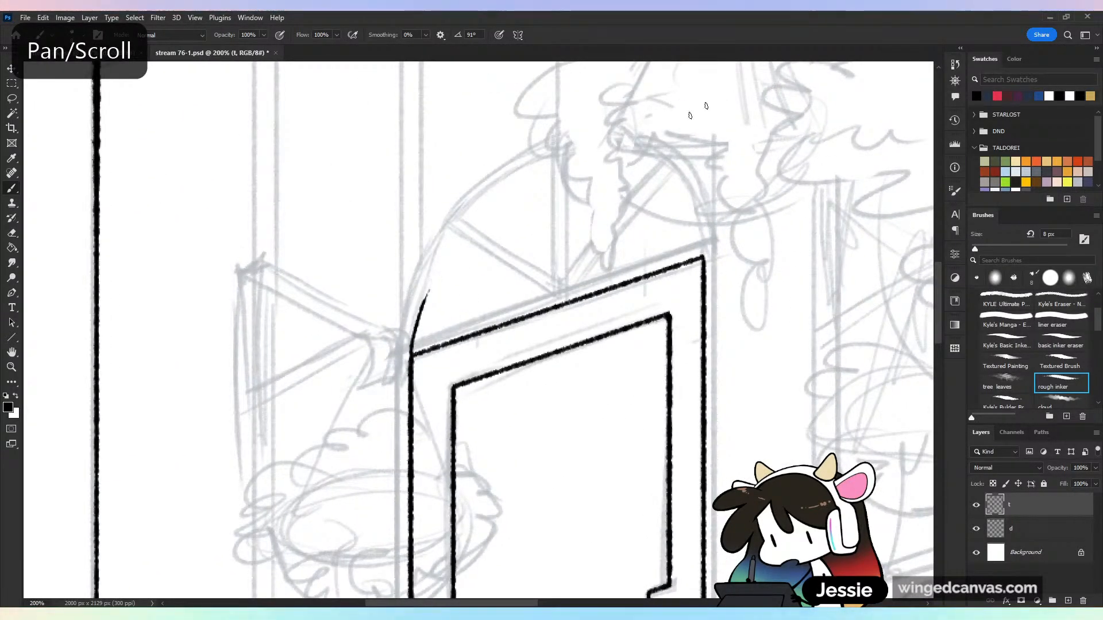
key("ctrl+z")
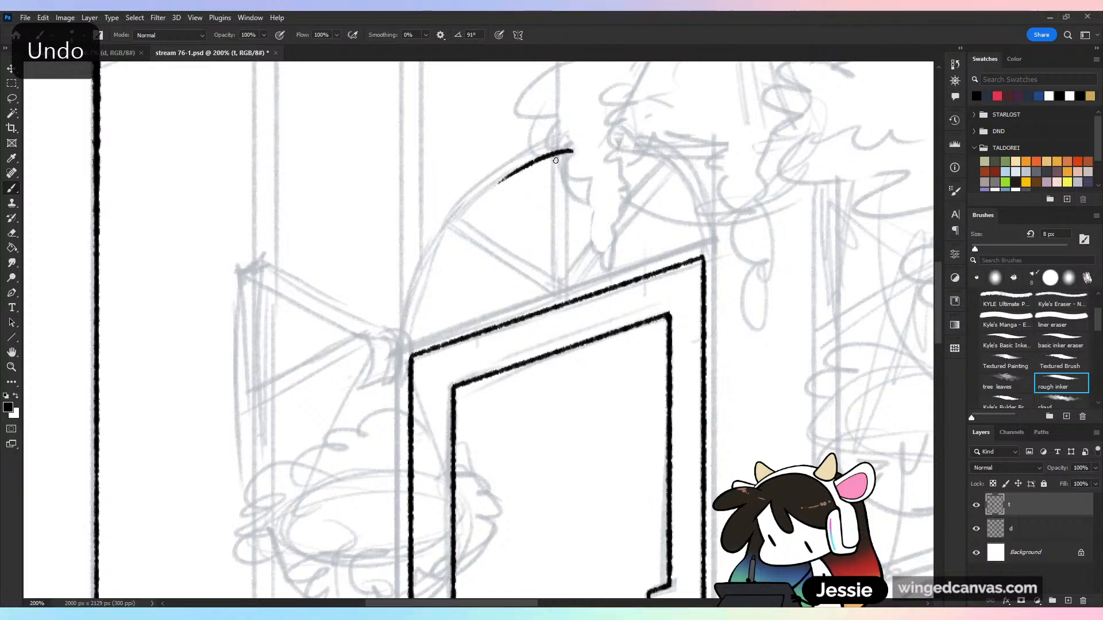
key("ctrl+z")
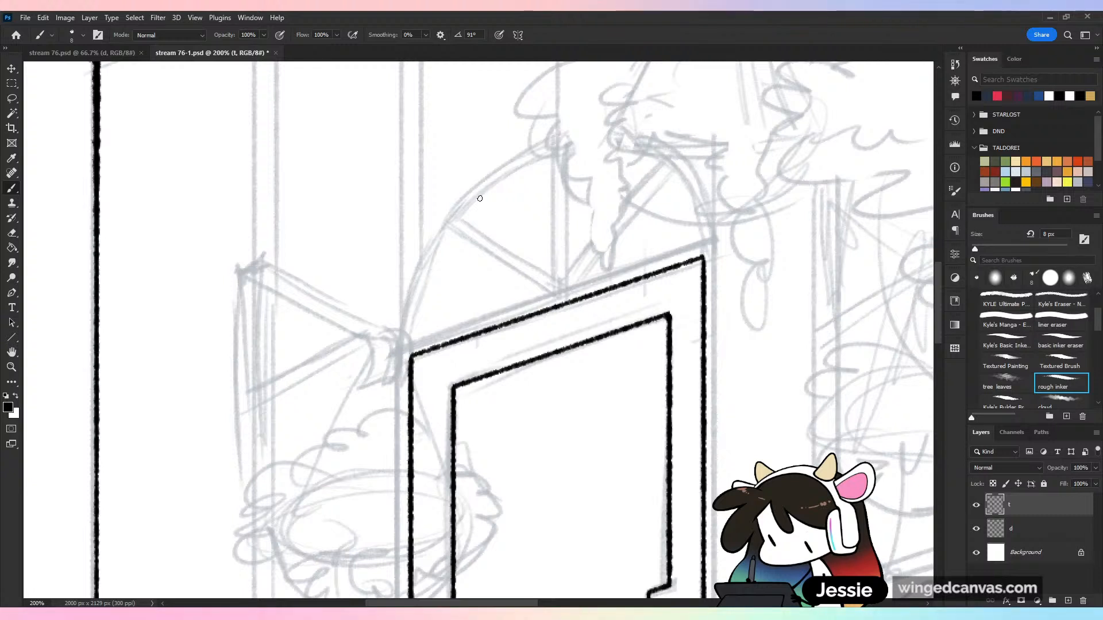
Set the brush smoothing to 25%, ink one rounded arch between the door's two upper corners, and save the document
left_click(426, 34)
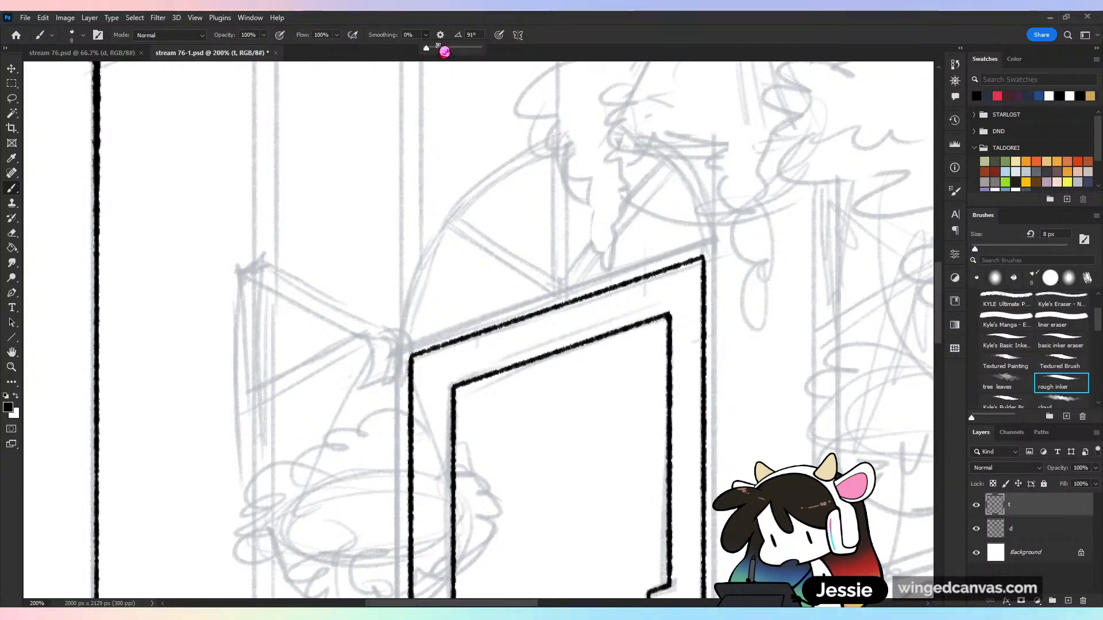
left_click(443, 48)
left_click_drag(444, 48, 438, 48)
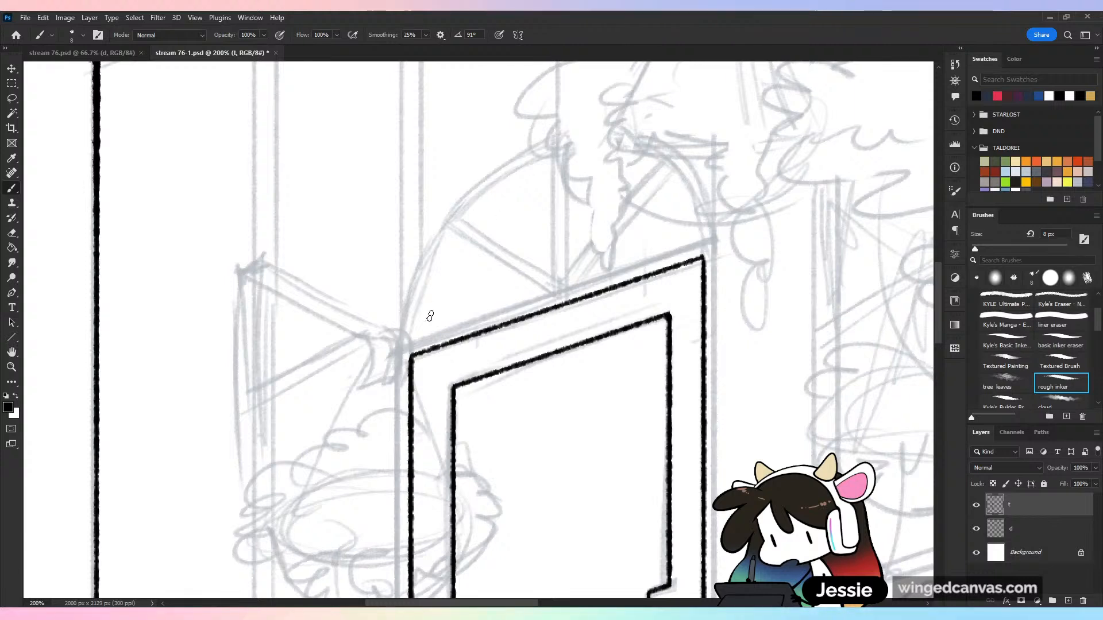
mouse_move(411, 357)
left_mouse_down()
mouse_move(520, 172)
mouse_move(680, 195)
left_mouse_up()
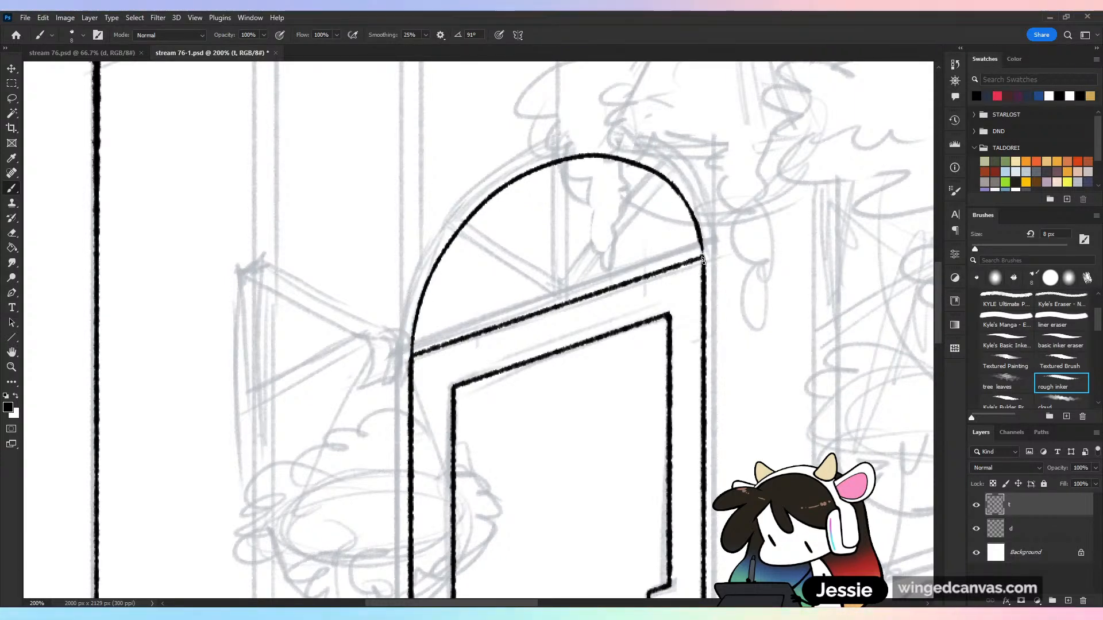
key("ctrl+minus")
key("ctrl+minus")
key("ctrl+minus")
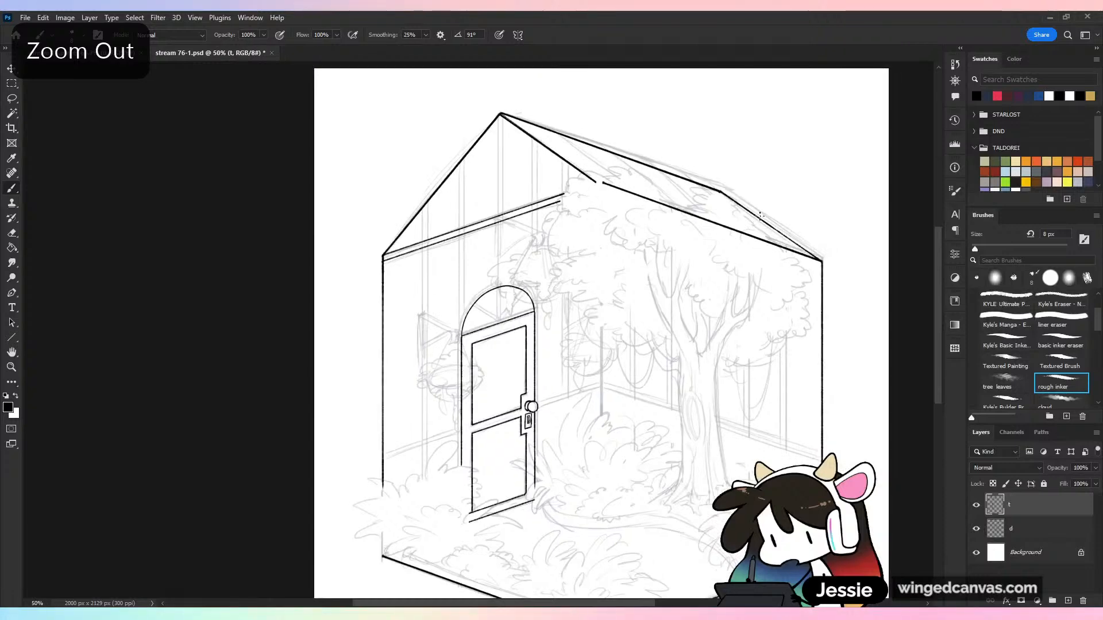
key("ctrl+plus")
Ink two close parallel vertical lines as the central bar of the arched window, and save the document
key("ctrl+plus")
key("ctrl+s")
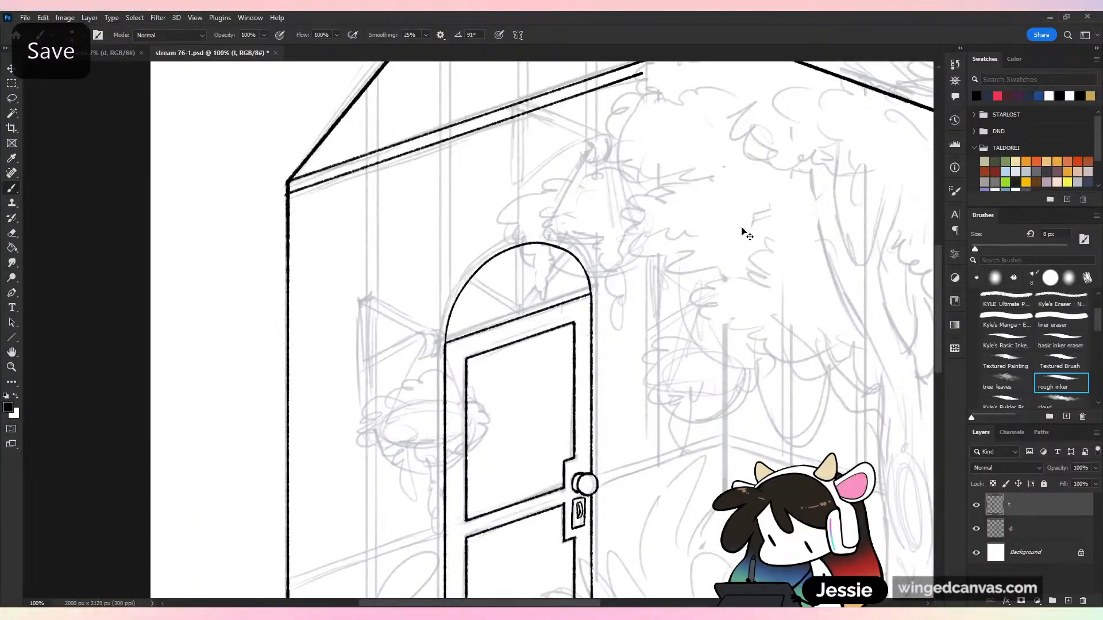
key("ctrl+plus")
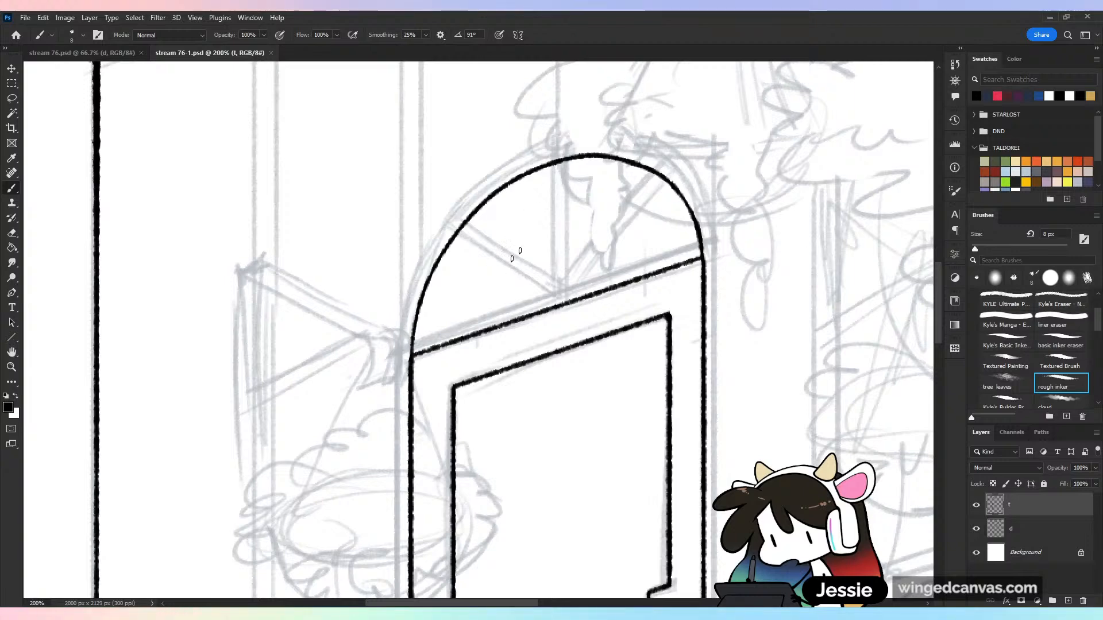
mouse_move(555, 308)
left_mouse_down()
mouse_move(556, 163)
mouse_move(577, 287)
left_mouse_up()
key("ctrl+minus")
key("ctrl+minus")
key("ctrl+minus")
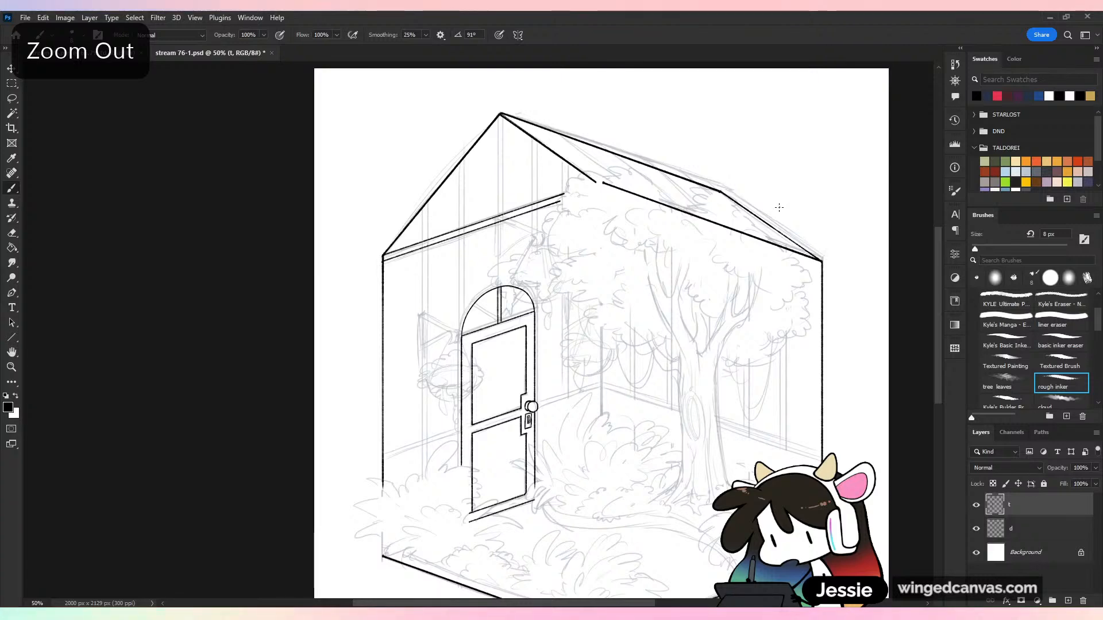
key("ctrl+plus")
key("ctrl+plus")
key("ctrl+plus")
key("ctrl+z")
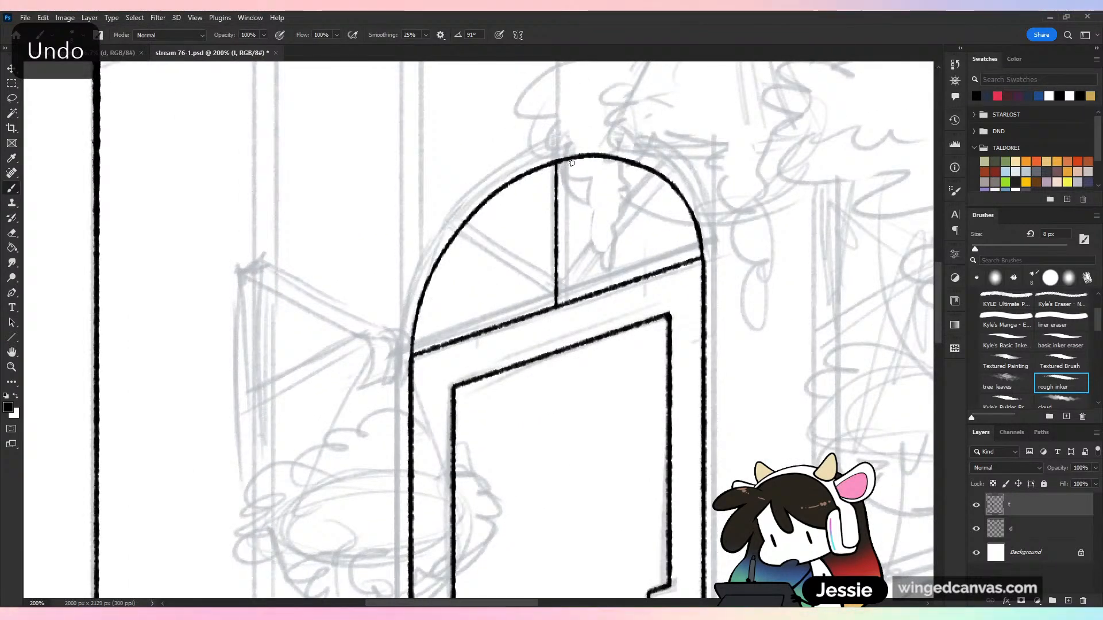
left_click_drag(571, 163, 572, 302)
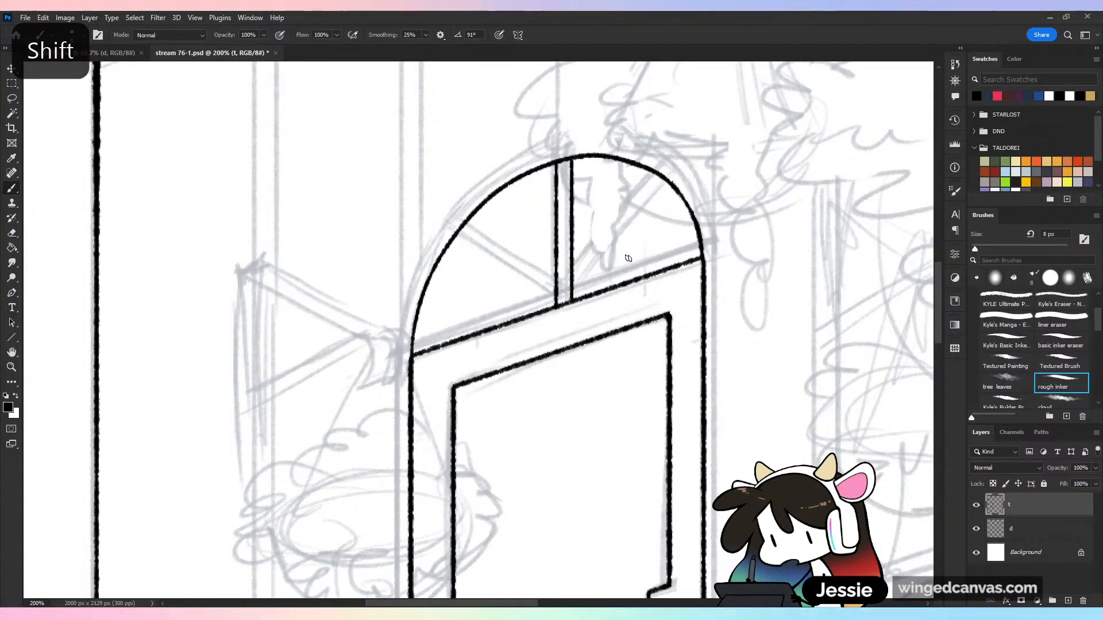
key("ctrl+minus")
key("ctrl+minus")
key("ctrl+s")
key("ctrl+plus")
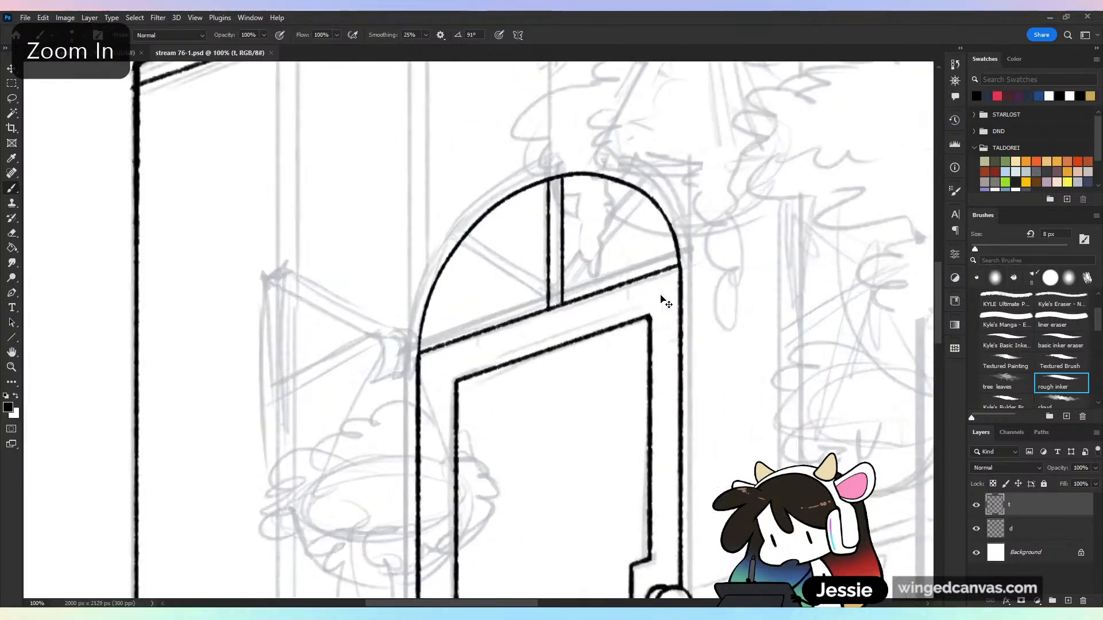
Ink two parallel straight diagonal lines from the arch's left curve to the base of the central bar
key("ctrl+plus")
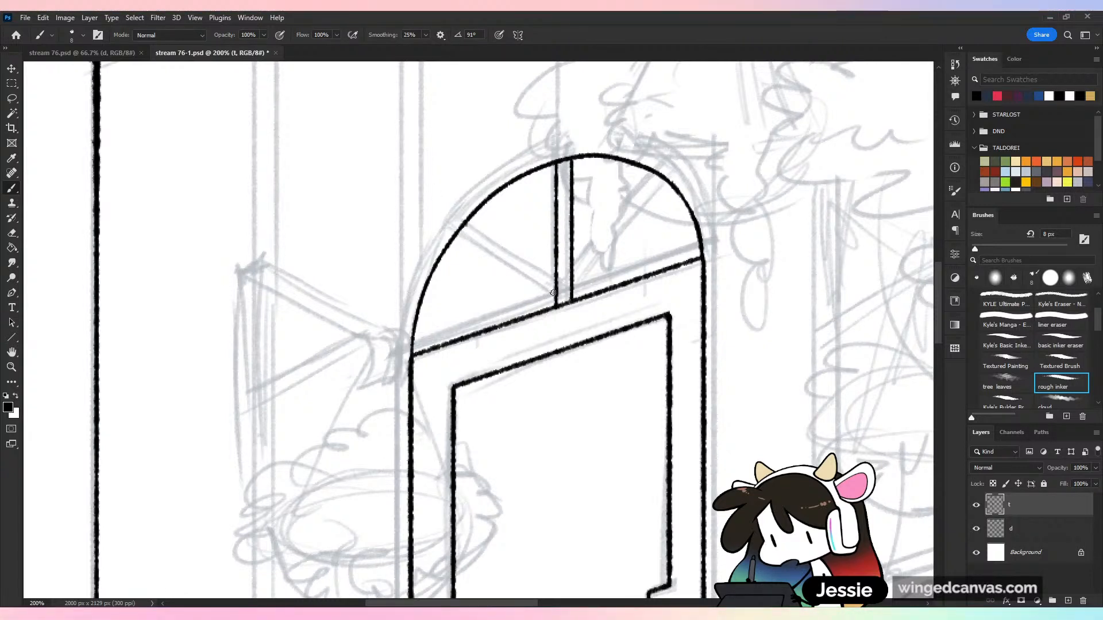
left_click(466, 224, "shift")
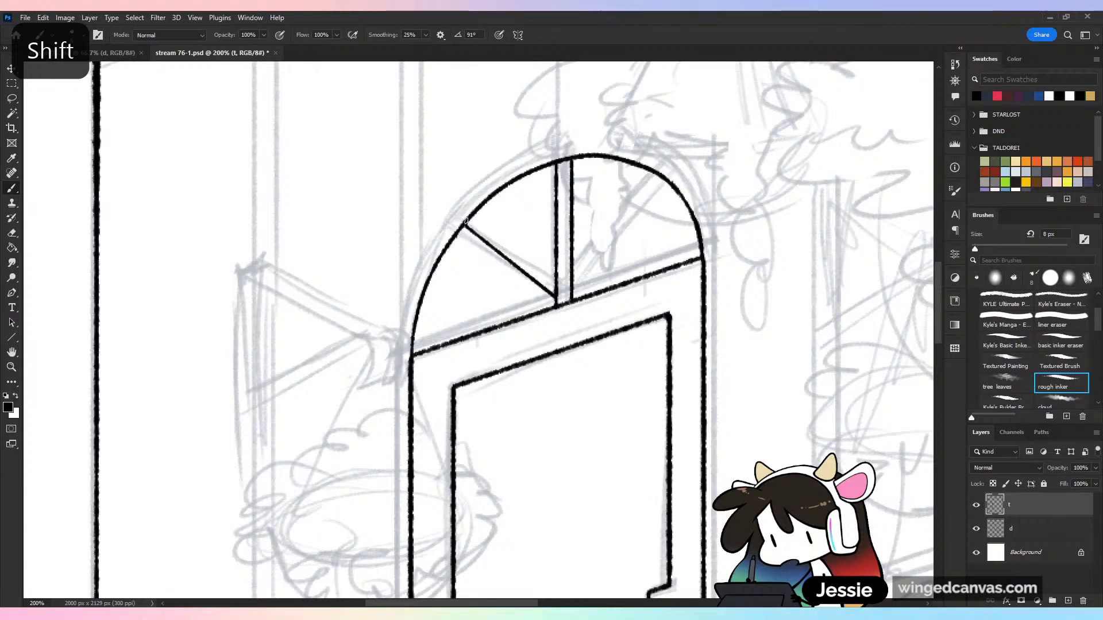
left_click(458, 236)
left_click(546, 311, "shift")
left_click(457, 237, "shift")
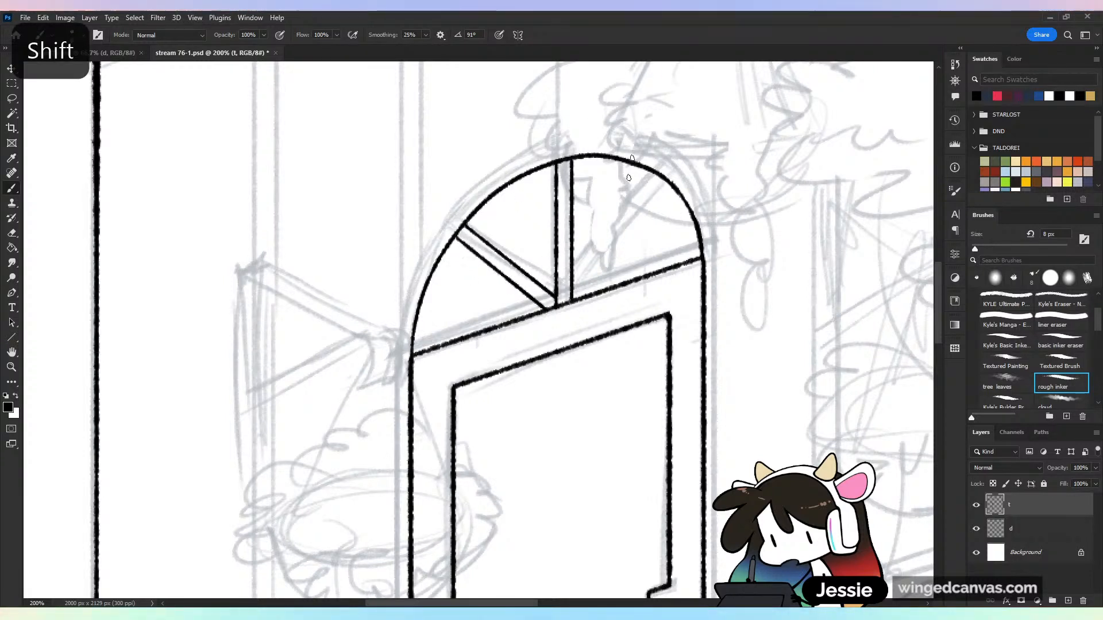
Try to ink the diagonal bar in the right half of the arched window, and undo its lines
left_click(572, 289)
left_click(650, 170, "shift")
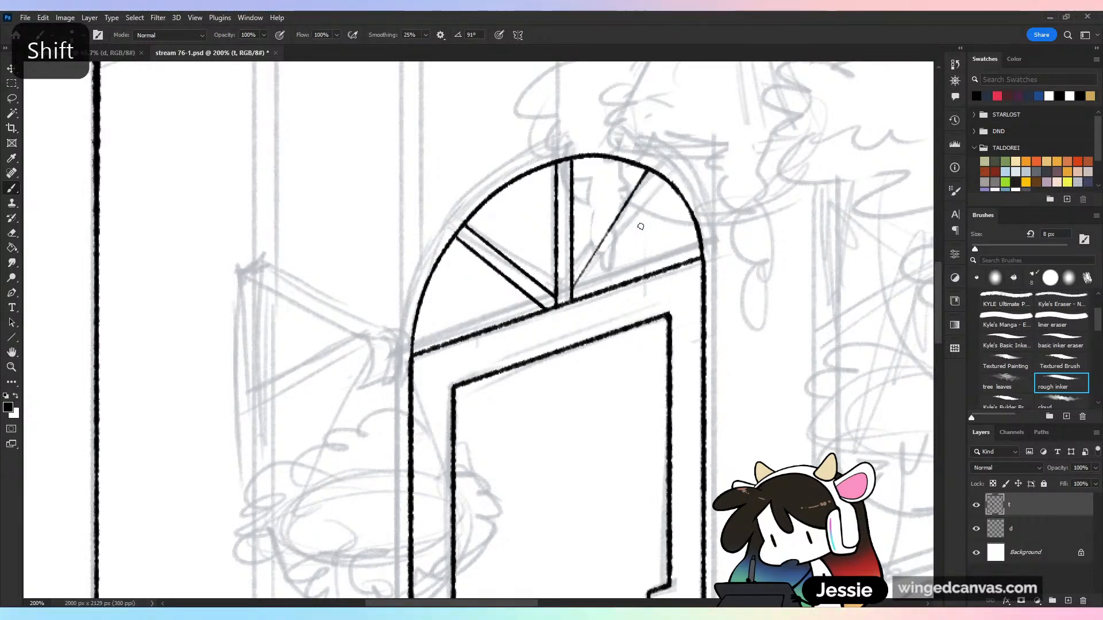
key("ctrl+z")
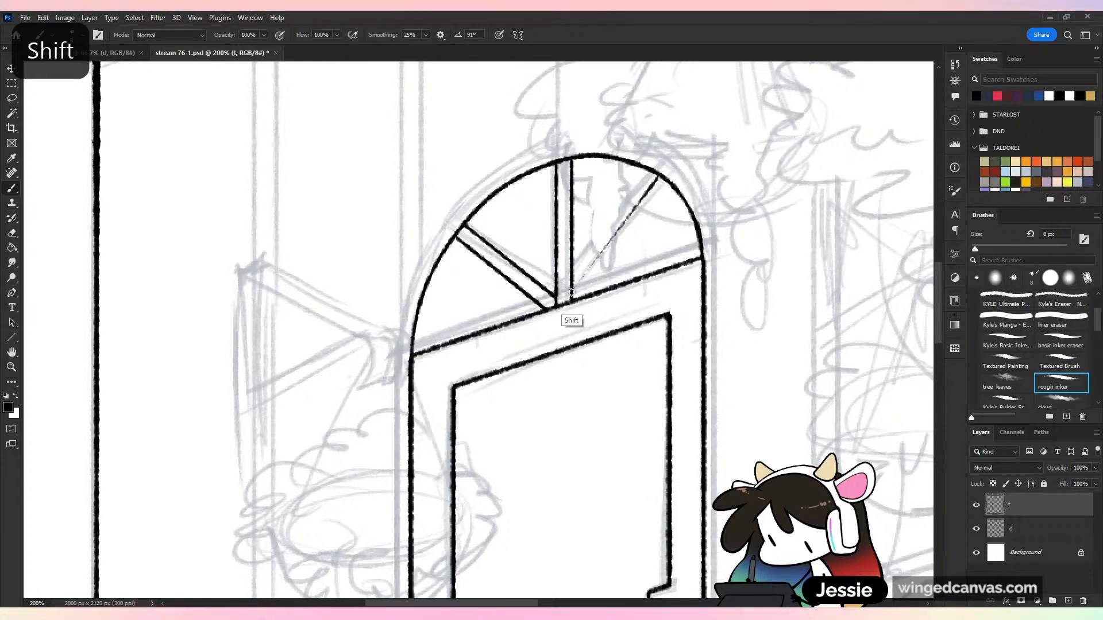
left_click(665, 177, "shift")
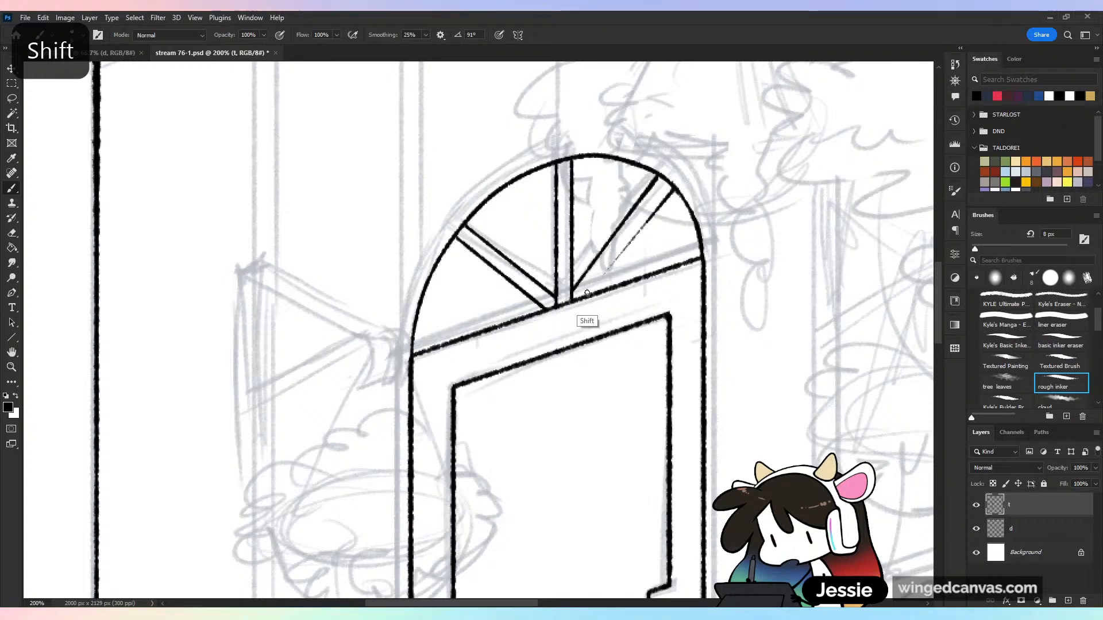
key("ctrl+minus")
key("ctrl+minus")
key("ctrl+minus")
key("ctrl+minus")
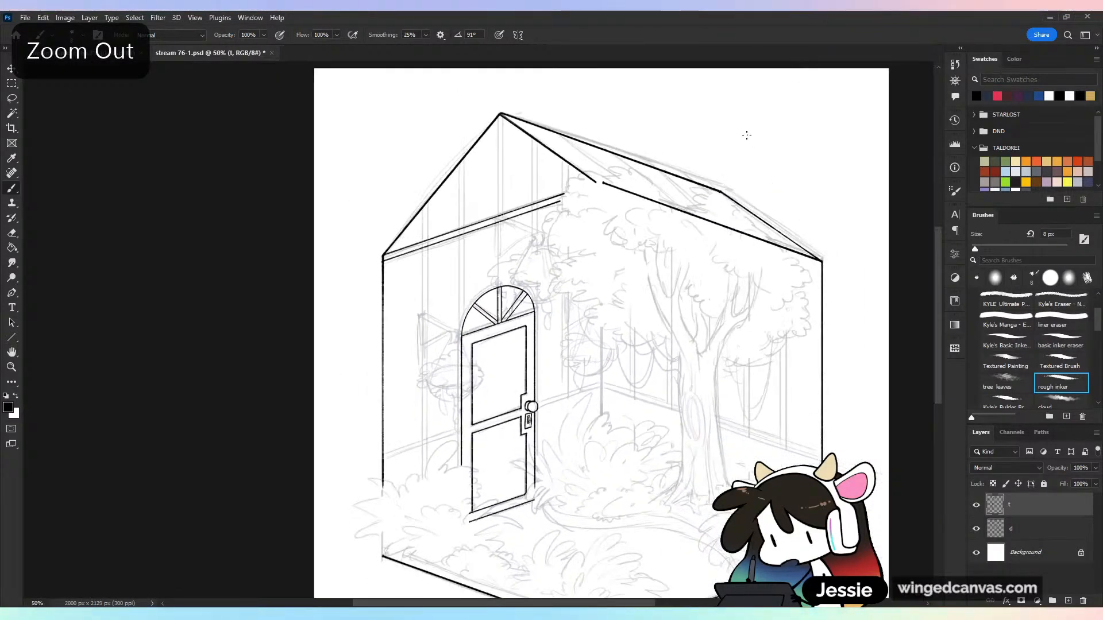
key("ctrl+plus")
key("ctrl+plus")
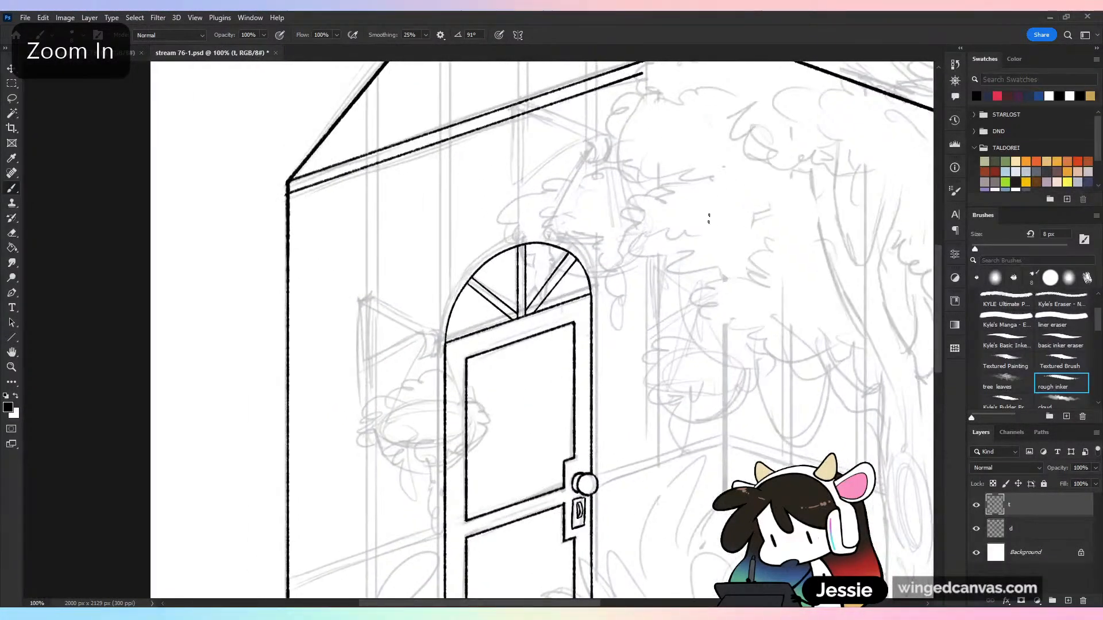
key("ctrl+z")
key("ctrl+z")
key("ctrl+plus")
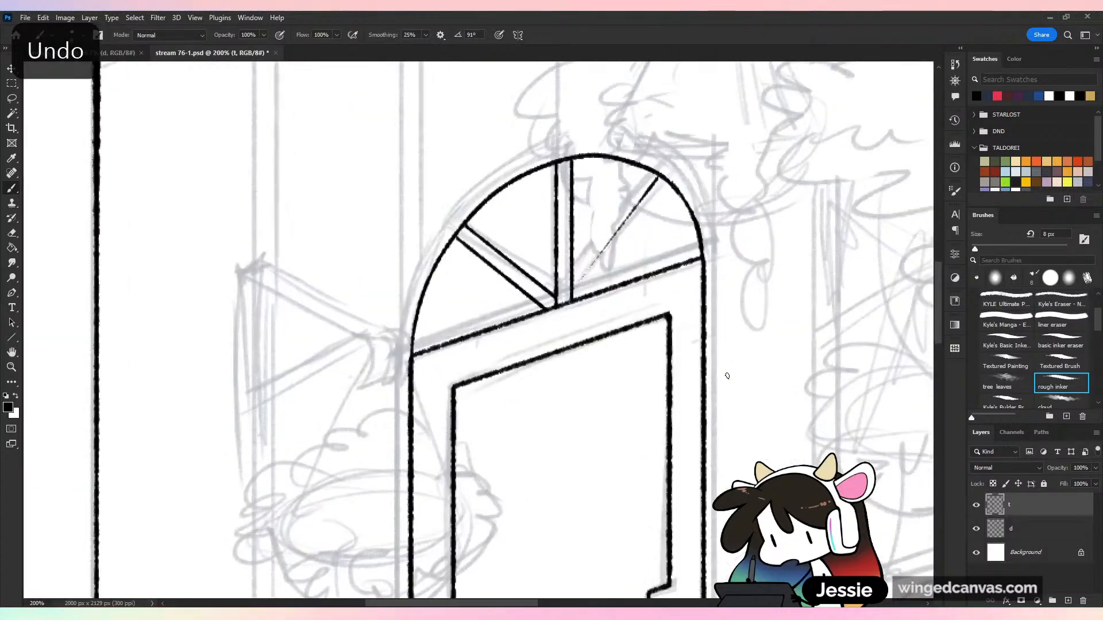
key("ctrl+z")
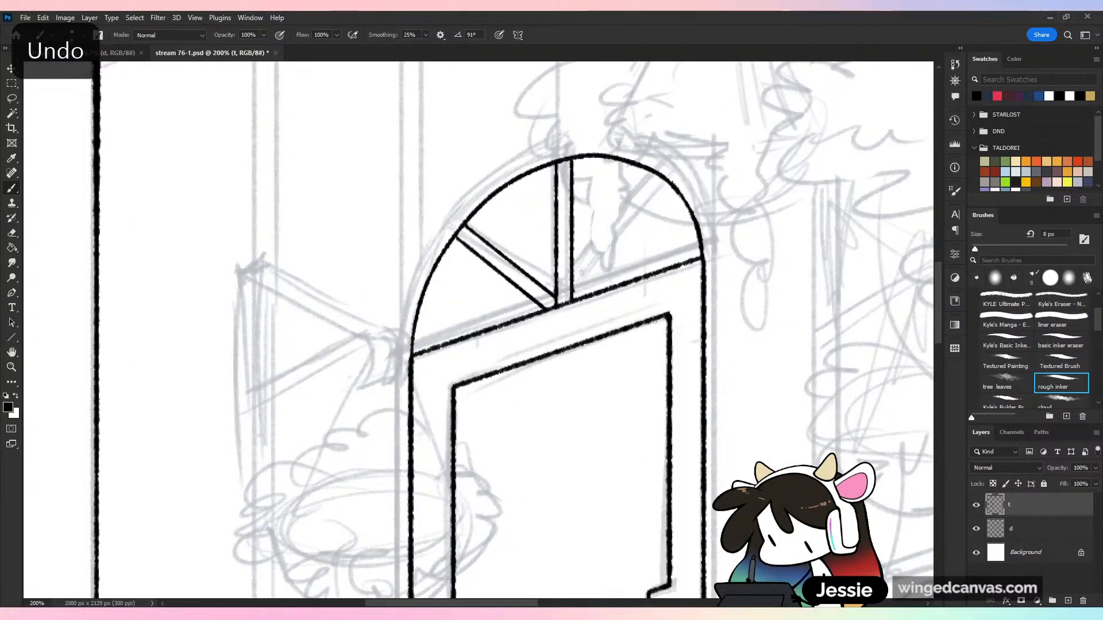
Ink two parallel diagonal lines from the arch's right curve down to the door's top edge beside the central bar, and save
left_click(659, 176)
left_click(574, 294, "shift")
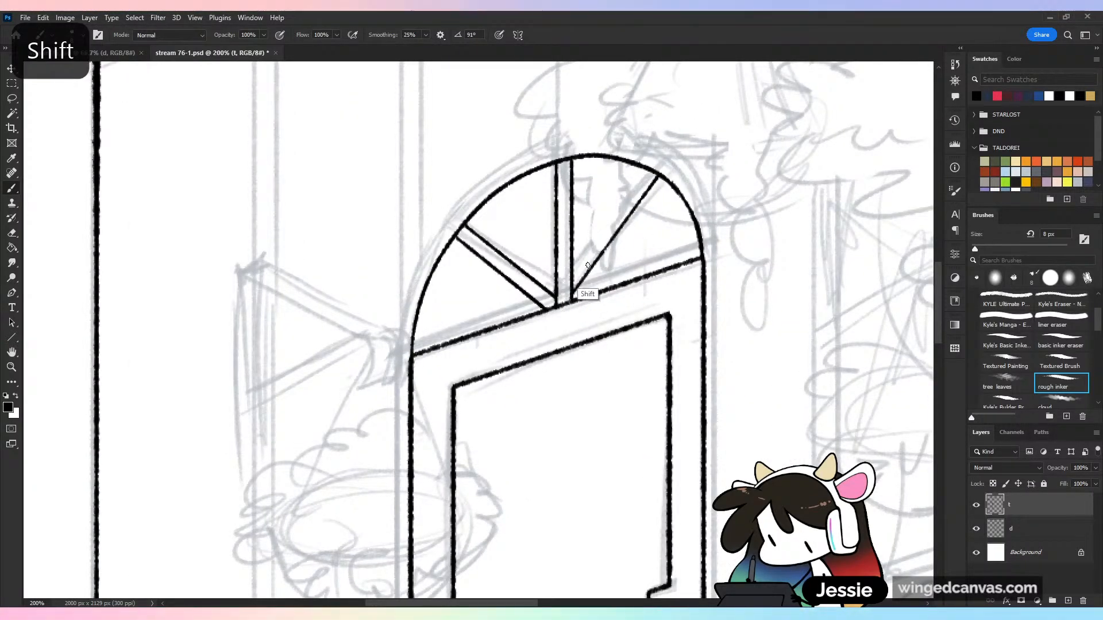
left_click(671, 185)
left_click(597, 287, "shift")
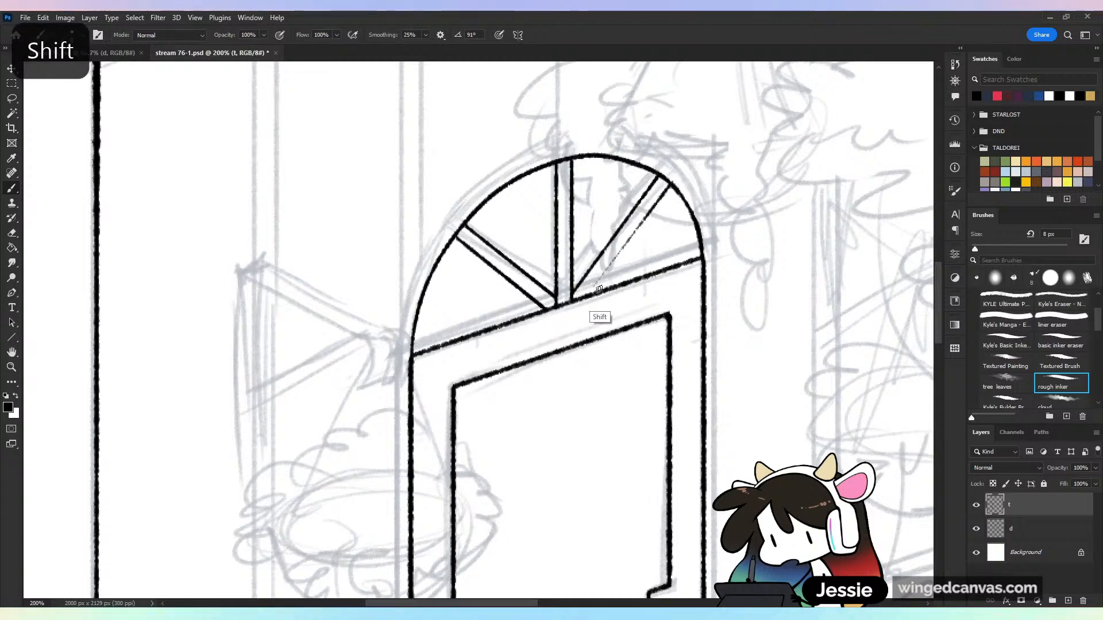
key("ctrl+minus")
key("ctrl+s")
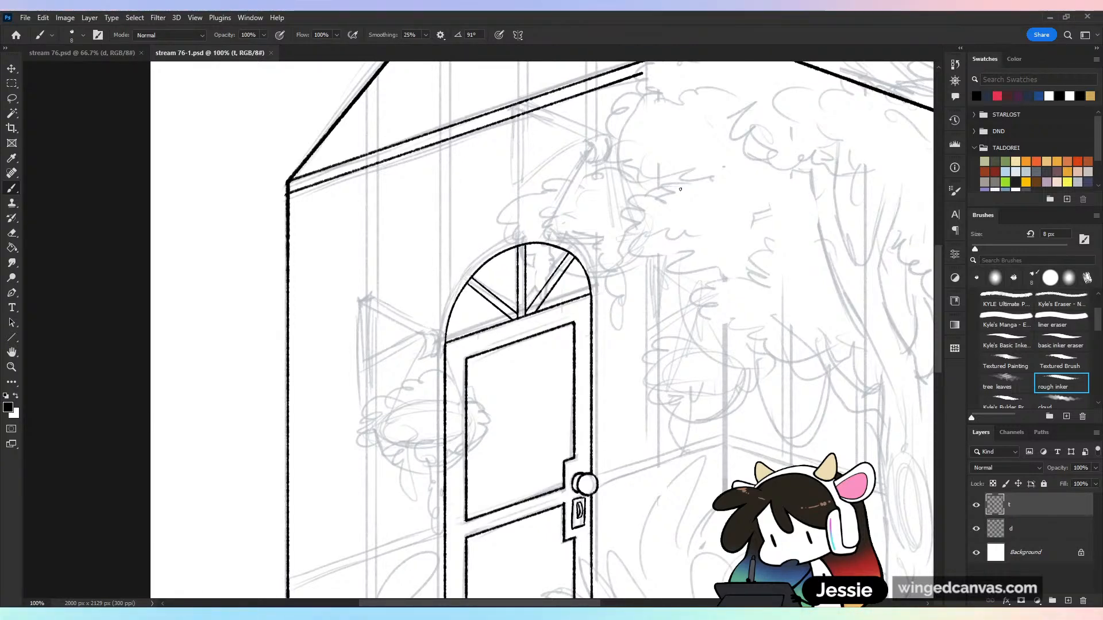
key("ctrl+minus")
key("ctrl+equal")
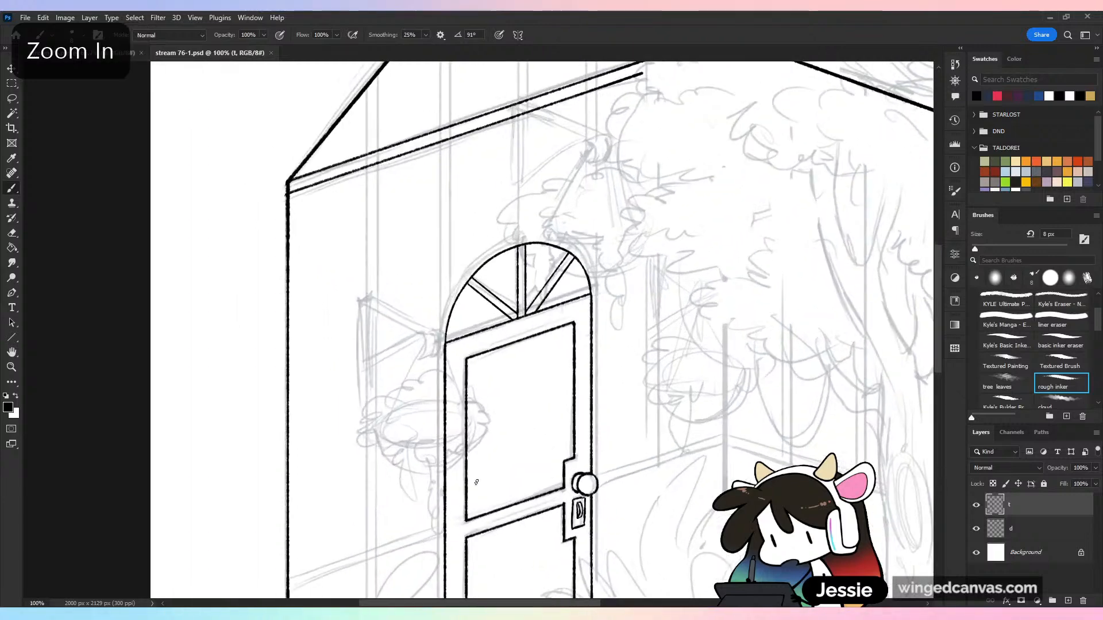
left_click_drag(493, 468, 513, 439)
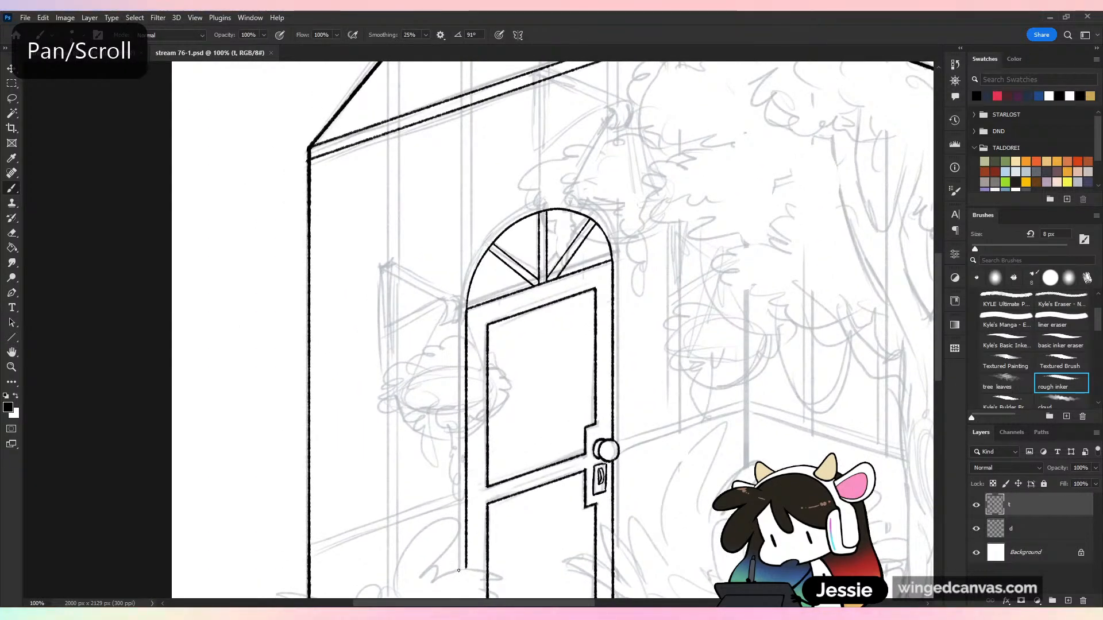
Ink two close parallel vertical lines for the wall post beside the door, reaching up to the gable's sloping roof edge
mouse_move(459, 571)
left_mouse_down()
mouse_move(508, 145)
mouse_move(505, 172)
left_mouse_up()
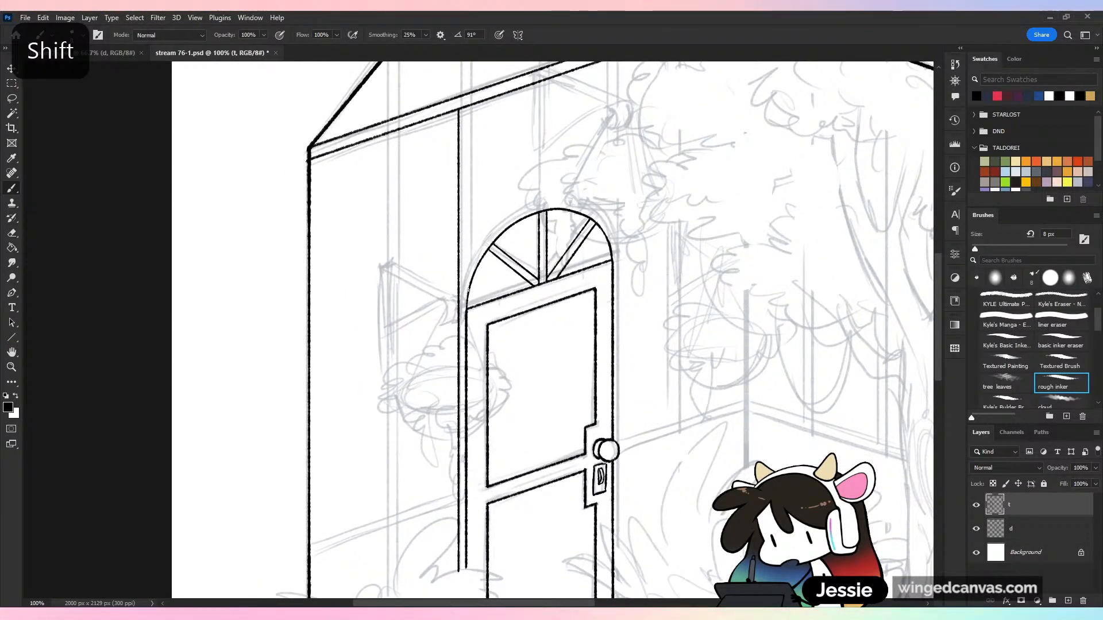
left_click_drag(476, 123, 460, 313)
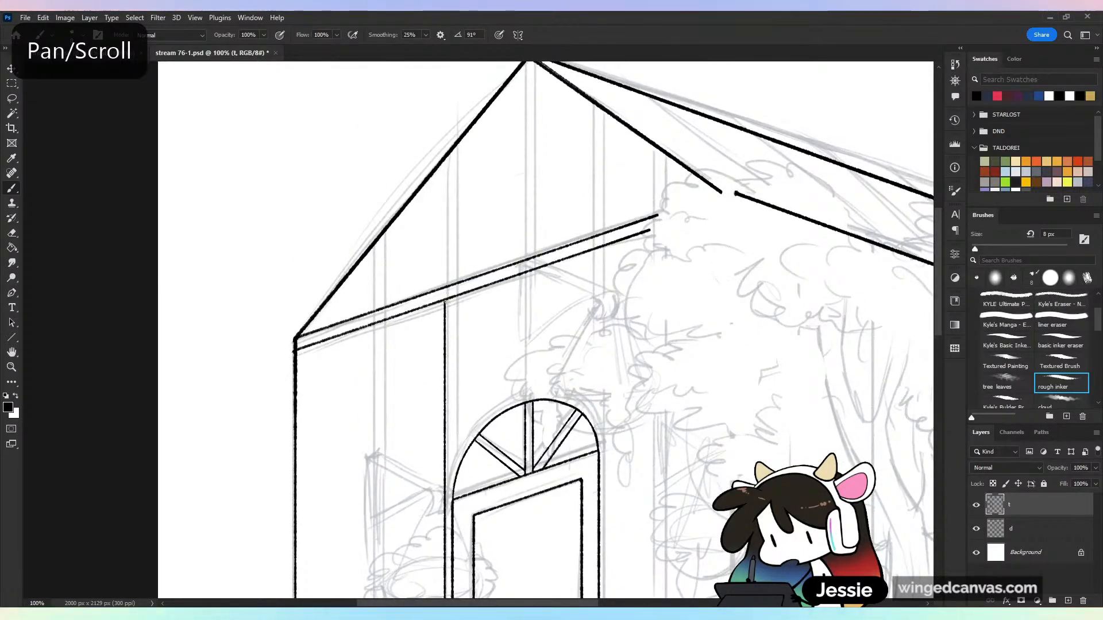
mouse_move(455, 147)
left_mouse_down()
mouse_move(455, 224)
mouse_move(502, 471)
left_mouse_up()
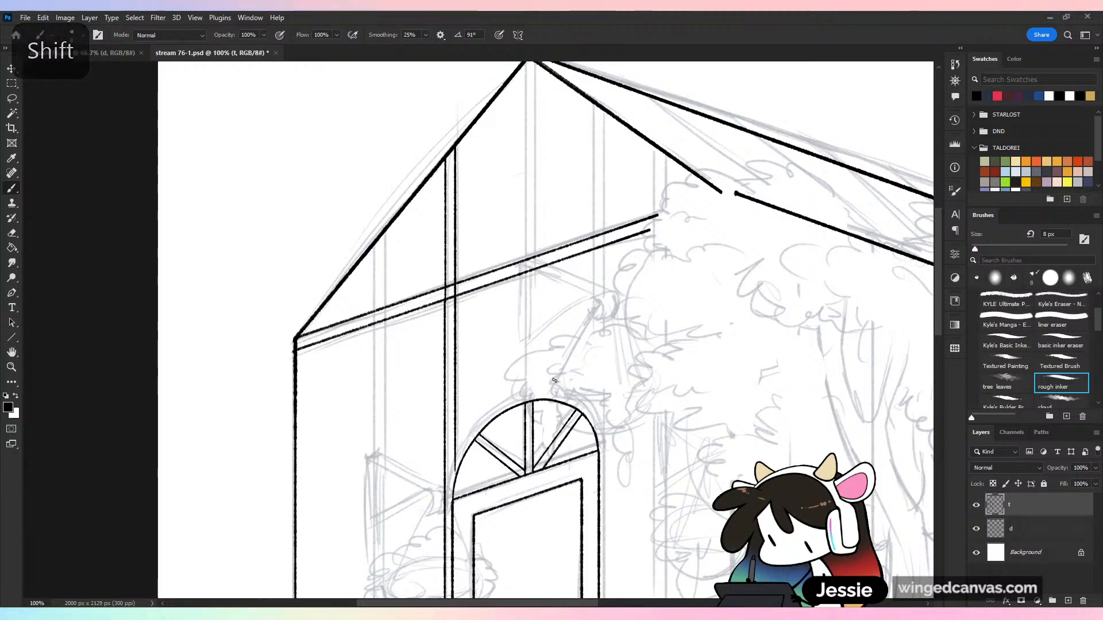
Ink a second, outer curve parallel to the arched window's edge, undoing stray attempts, and save the document
key("ctrl+minus")
left_click_drag(630, 429, 548, 343)
left_click_drag(543, 288, 582, 310)
key("ctrl+plus")
key("ctrl+plus")
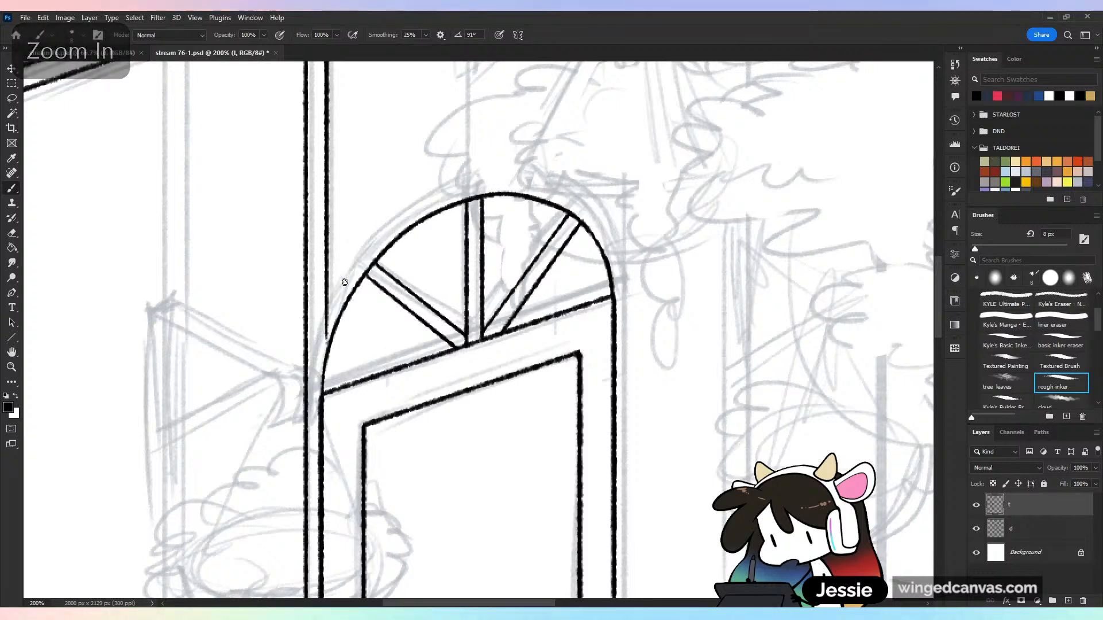
mouse_move(333, 299)
left_mouse_down()
mouse_move(364, 244)
mouse_move(474, 180)
left_mouse_up()
key("ctrl+z")
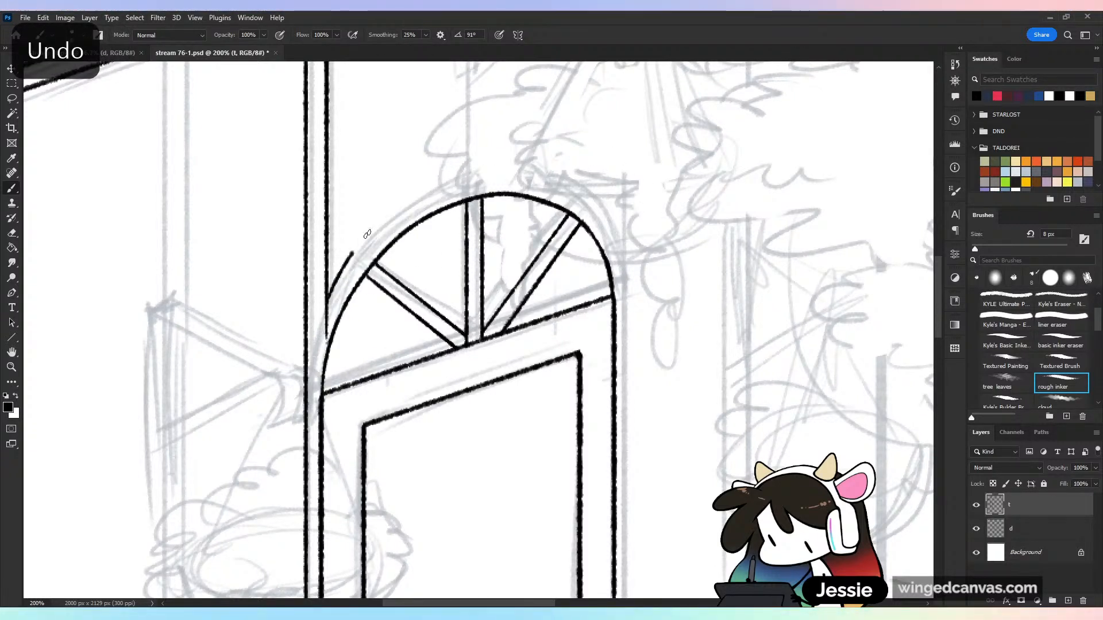
left_click_drag(367, 234, 553, 175)
key("ctrl+z")
mouse_move(326, 305)
left_mouse_down()
mouse_move(345, 270)
mouse_move(557, 172)
mouse_move(617, 246)
left_mouse_up()
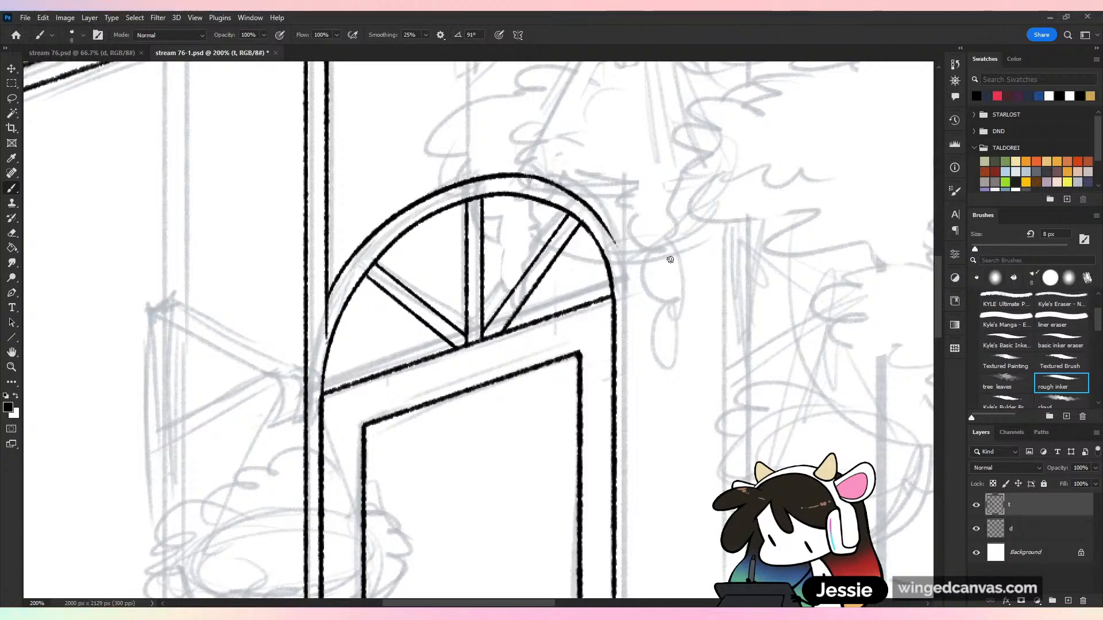
key("ctrl+minus")
key("ctrl+s")
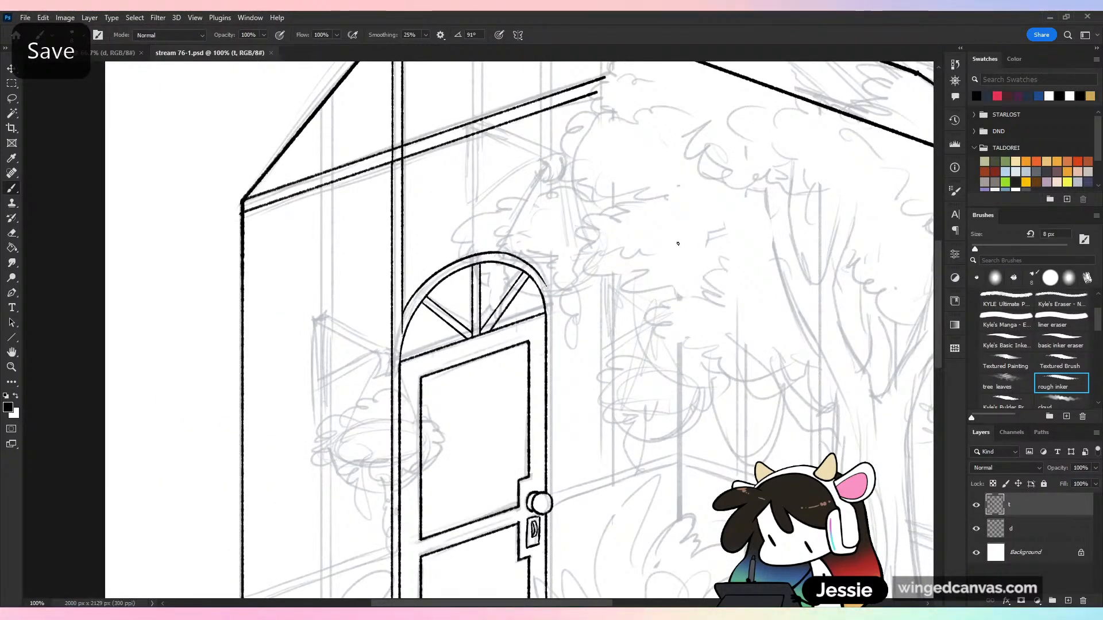
Erase the post line's end crossing the arch frame and extend the outer arch's left end down to the remaining post line
left_click_drag(665, 365, 743, 296)
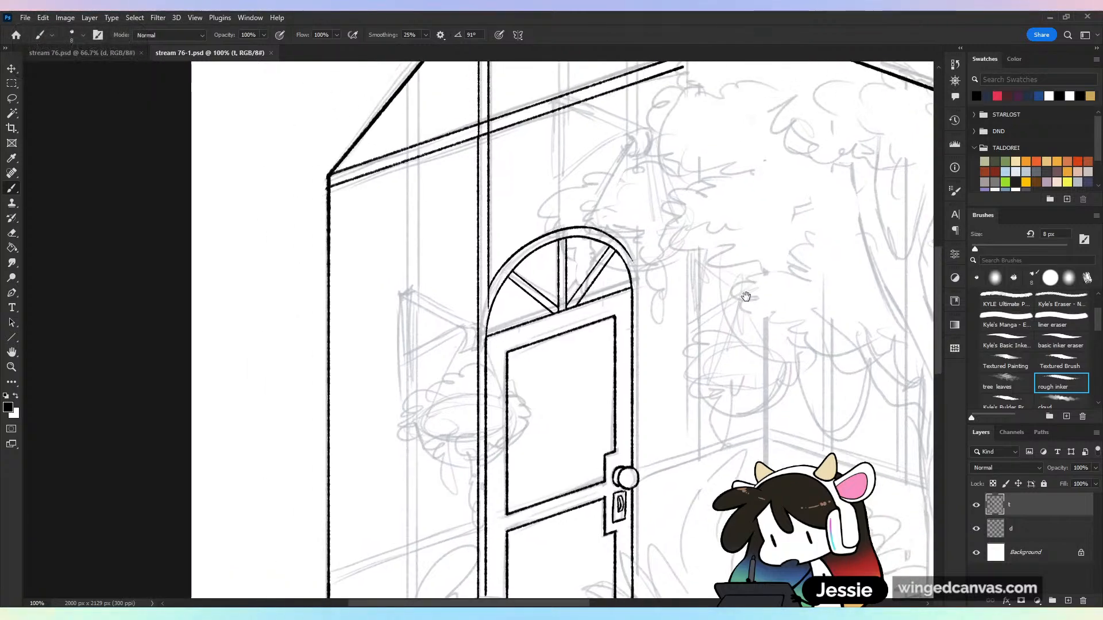
key("ctrl+plus")
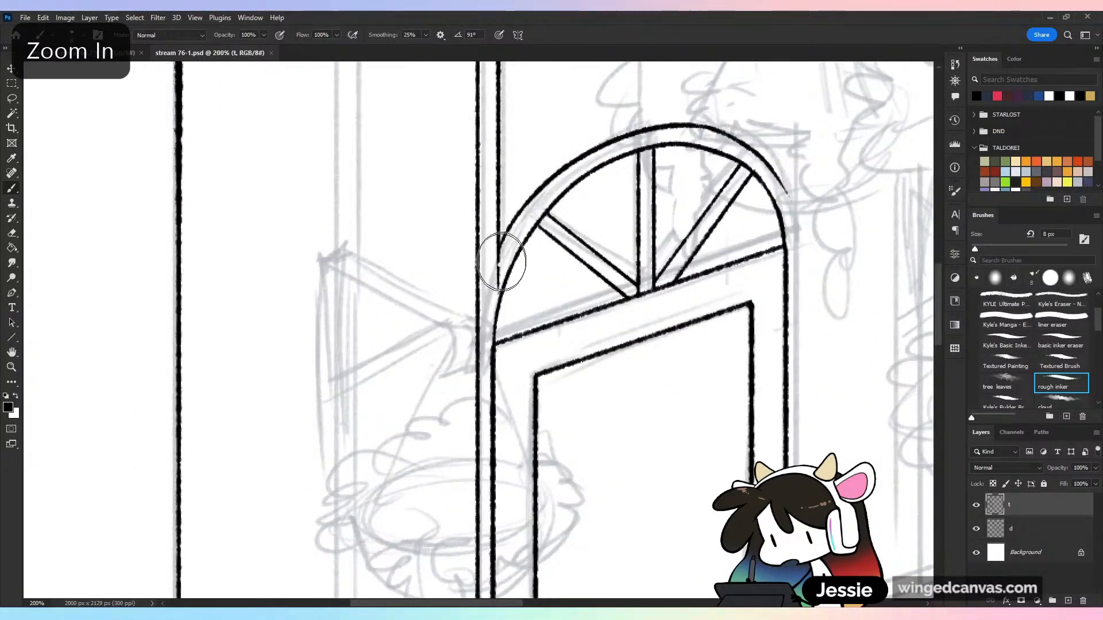
key("e")
mouse_move(497, 285)
left_mouse_down()
mouse_move(500, 244)
mouse_move(478, 300)
mouse_move(496, 254)
left_mouse_up()
key("b")
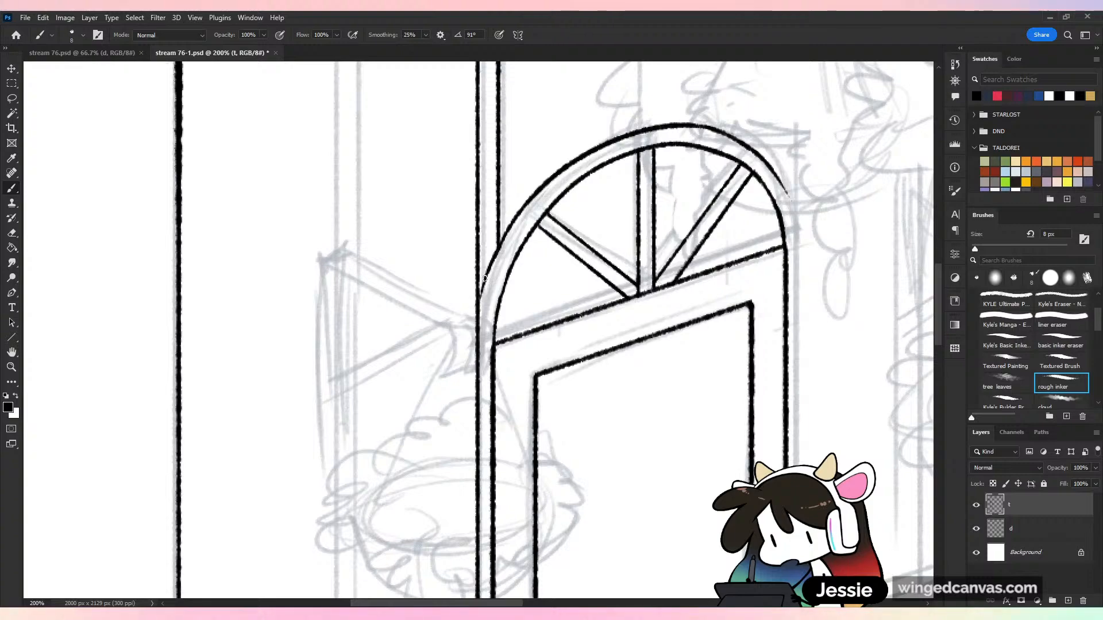
Redo the outer arch's right end, curving it down just outside the door's upper corner
key("ctrl+minus")
key("ctrl+minus")
key("ctrl+minus")
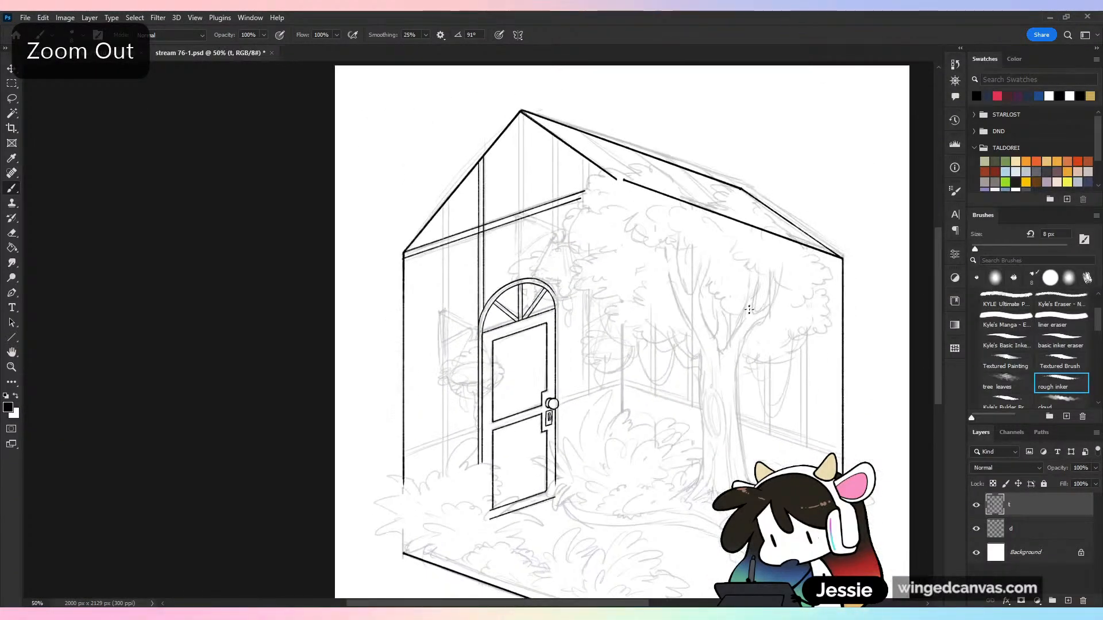
key("ctrl+plus")
key("ctrl+plus")
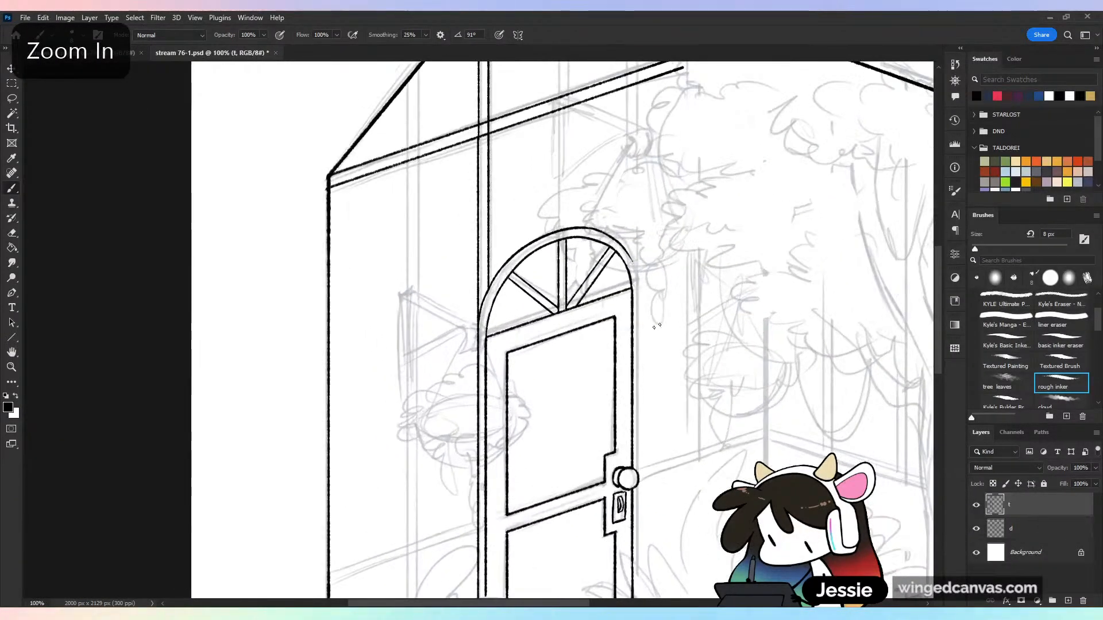
key("ctrl+plus")
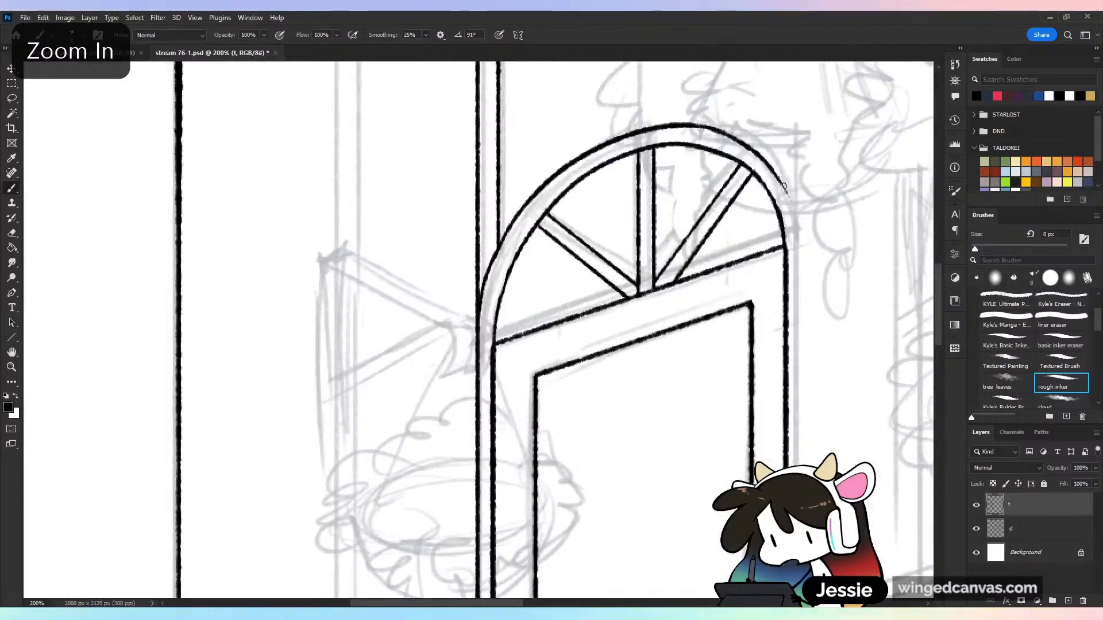
key("ctrl+z")
left_click_drag(788, 193, 796, 236)
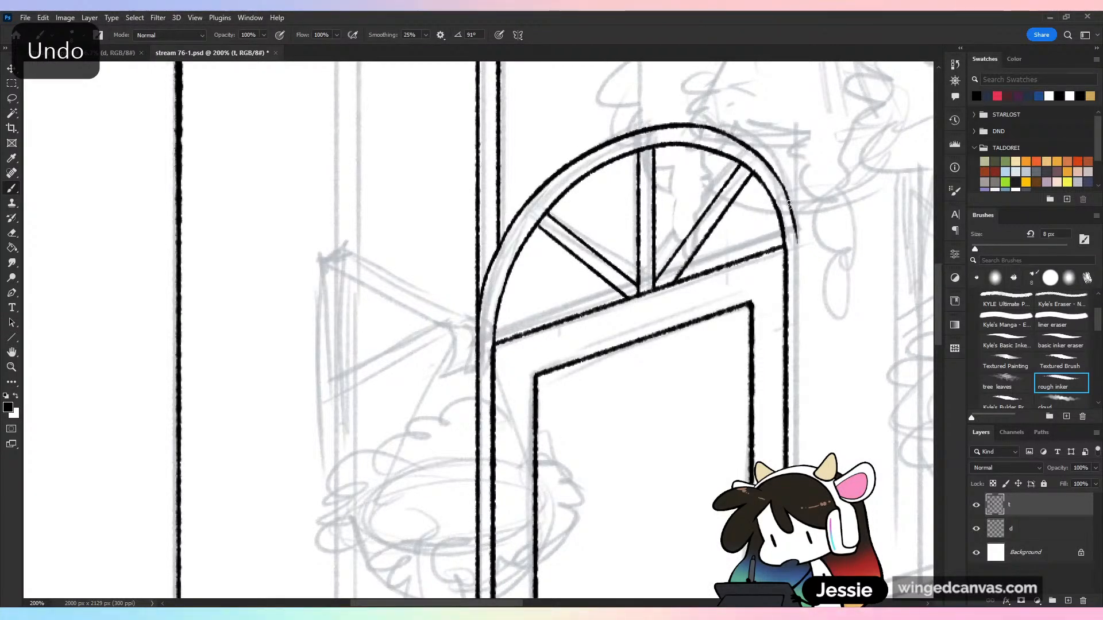
left_click_drag(789, 196, 798, 267)
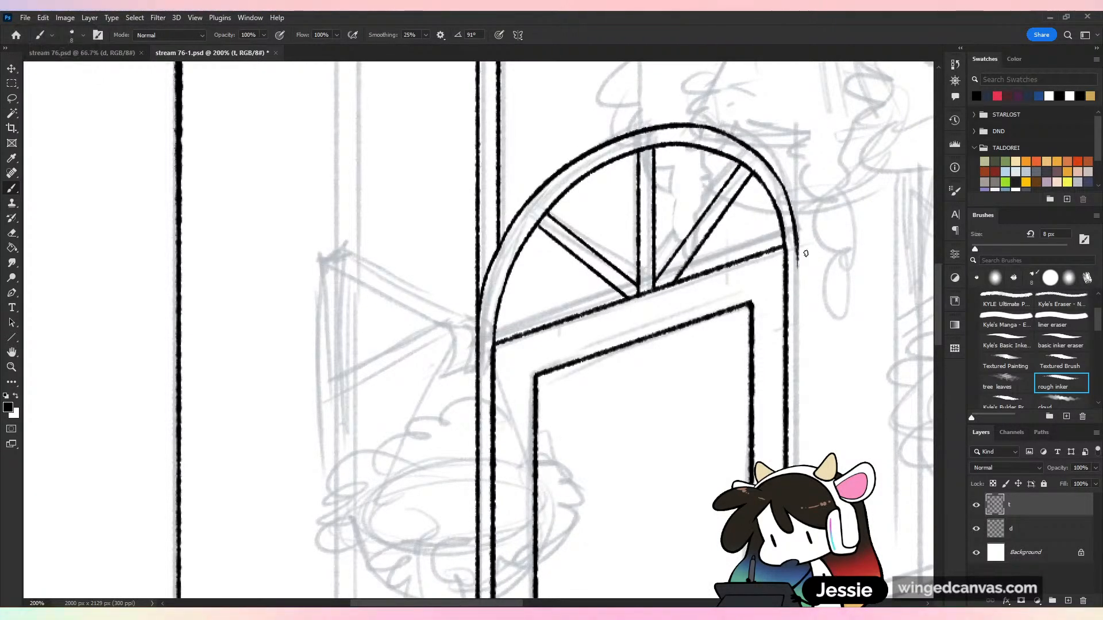
Undo the last strokes at the outer arch's right end and rework its tip beside the door's upper corner
key("ctrl+minus")
left_click_drag(751, 386, 638, 263)
key("ctrl+z")
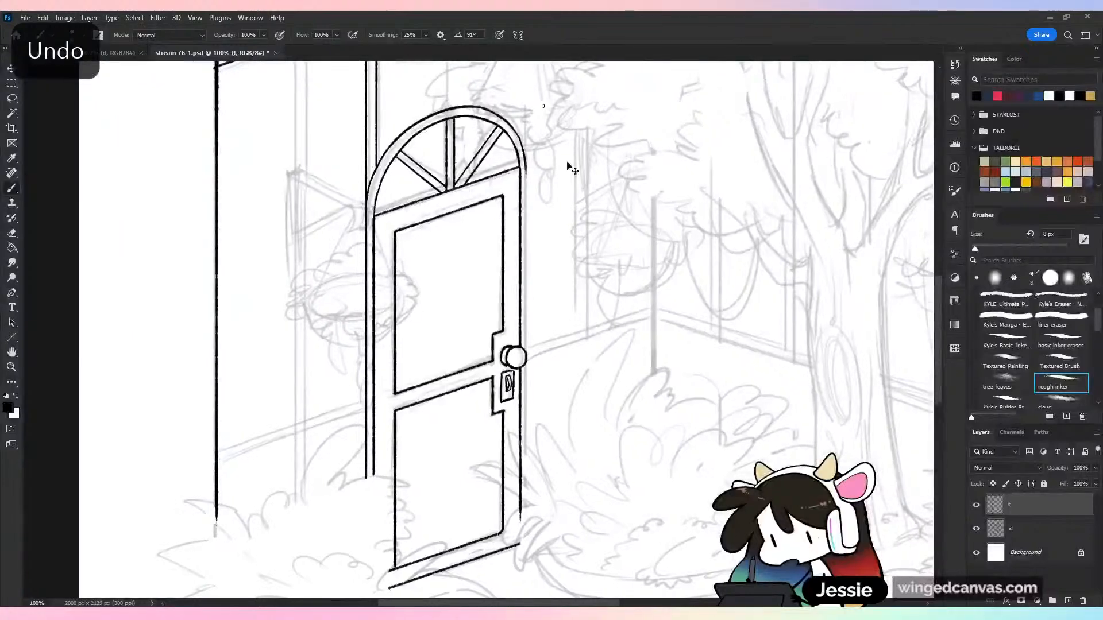
key("ctrl+plus")
left_click_drag(581, 233, 542, 452)
key("ctrl+z")
key("ctrl+z")
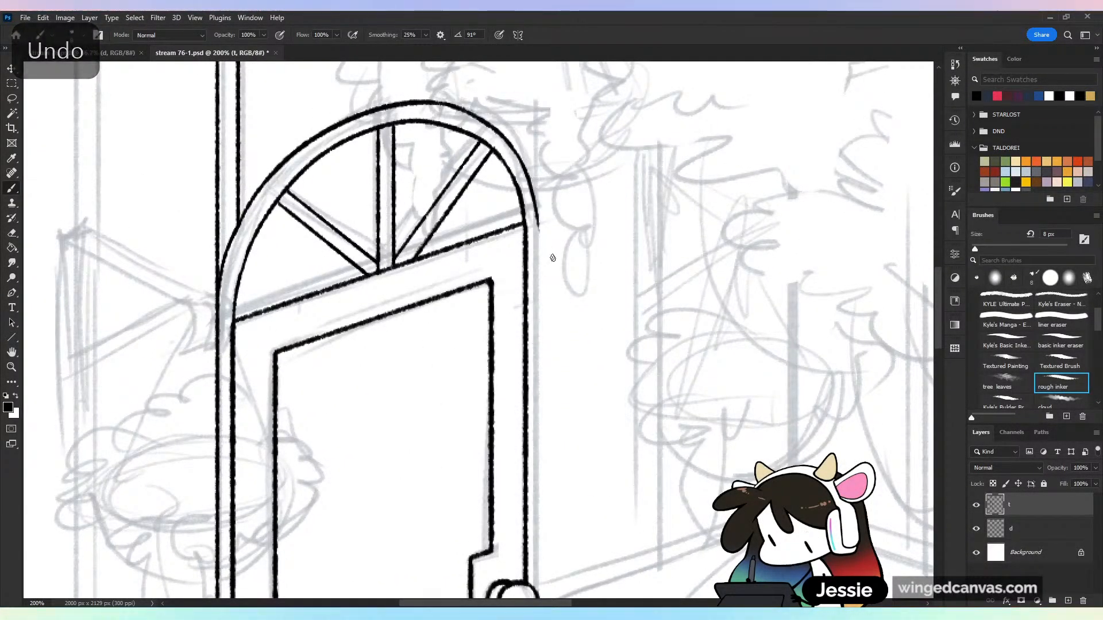
Ink the frame's outer vertical line from the arch's right end down to the doorknob, undoing misplaced attempts
key("ctrl+minus")
left_click_drag(615, 351, 615, 230)
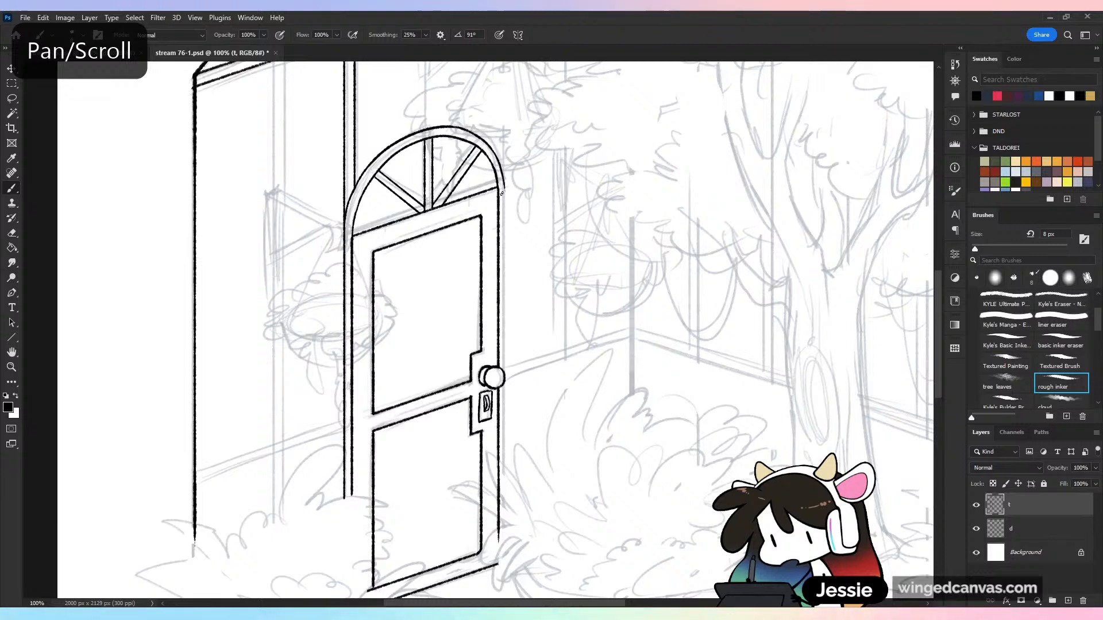
key("shift")
left_click_drag(502, 193, 516, 378)
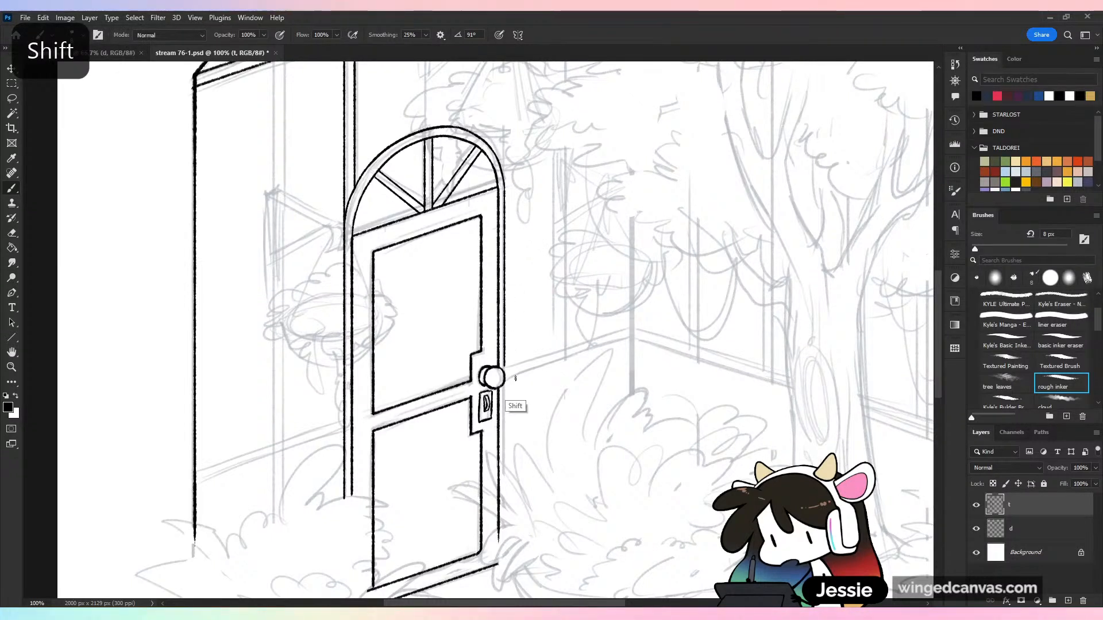
key("ctrl+z")
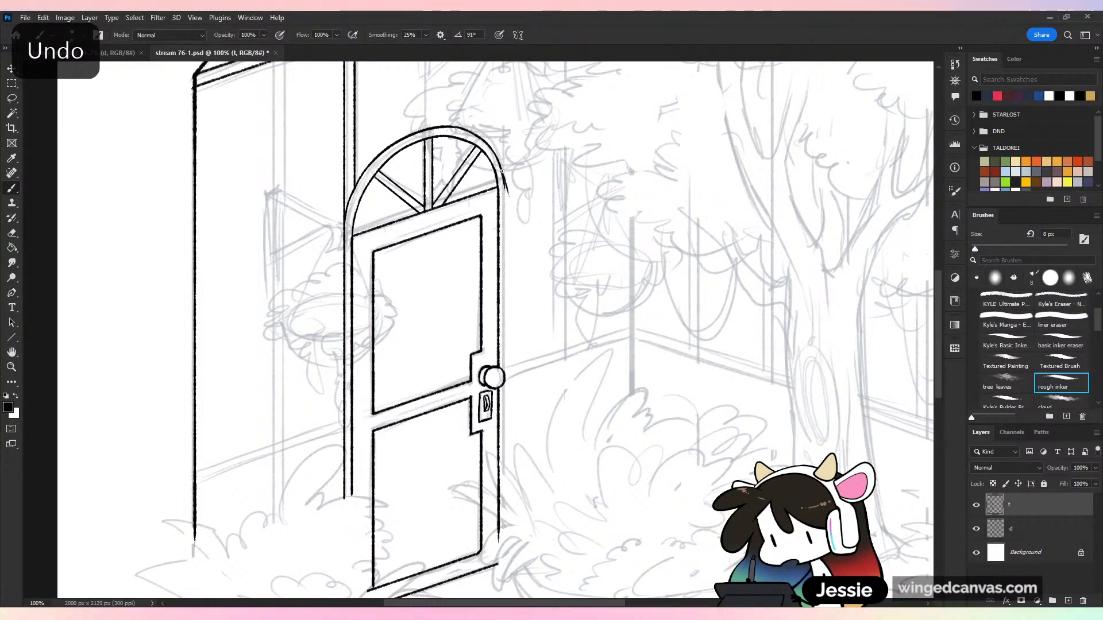
key("shift")
left_click_drag(505, 188, 510, 519)
key("ctrl+z")
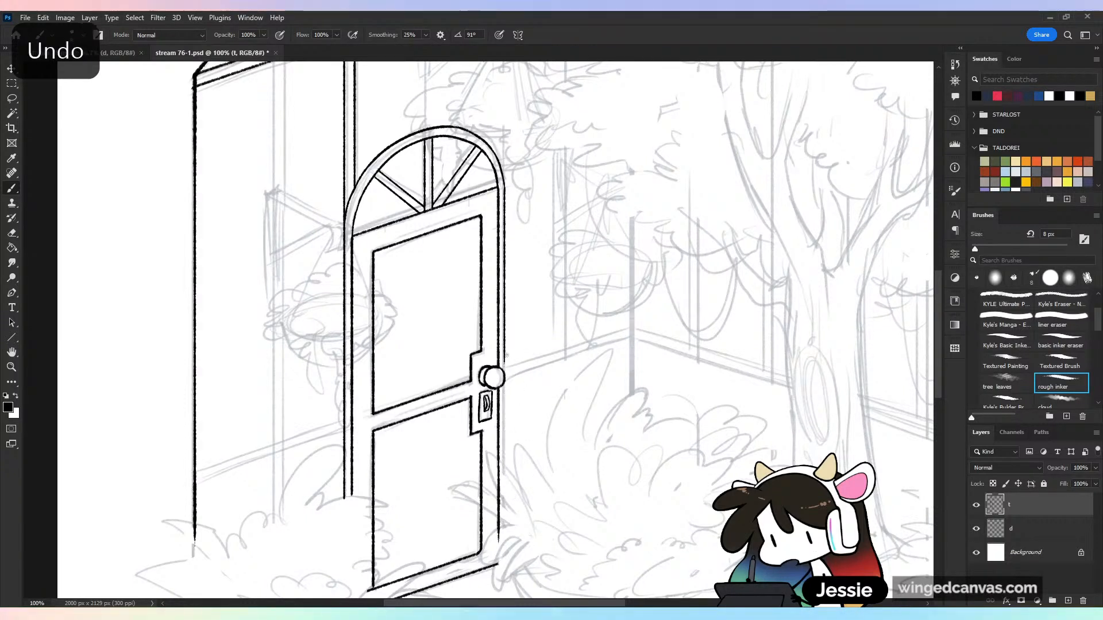
Continue the frame's outer vertical line from the doorknob down toward the door's lower corner, undoing a misplaced attempt
key("shift")
left_click_drag(503, 380, 508, 534)
key("ctrl+z")
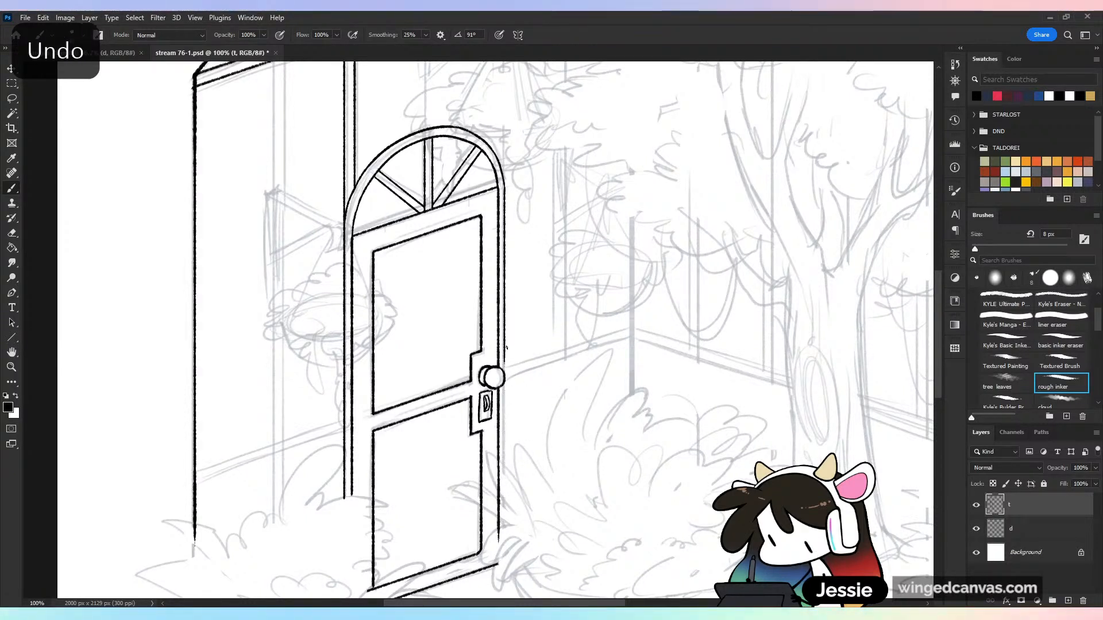
key("shift")
left_click_drag(505, 382, 508, 525)
Erase the frame lines and outline overlapping the doorknob, and re-ink the knob's round front with the rough inker brush
key("ctrl+plus")
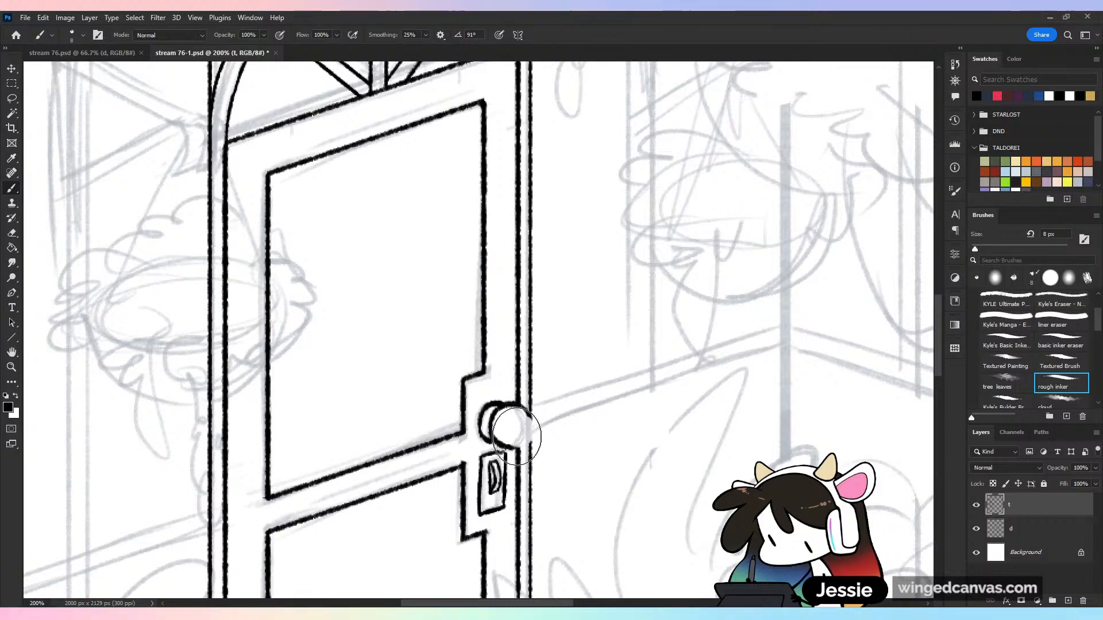
left_click_drag(521, 431, 518, 421)
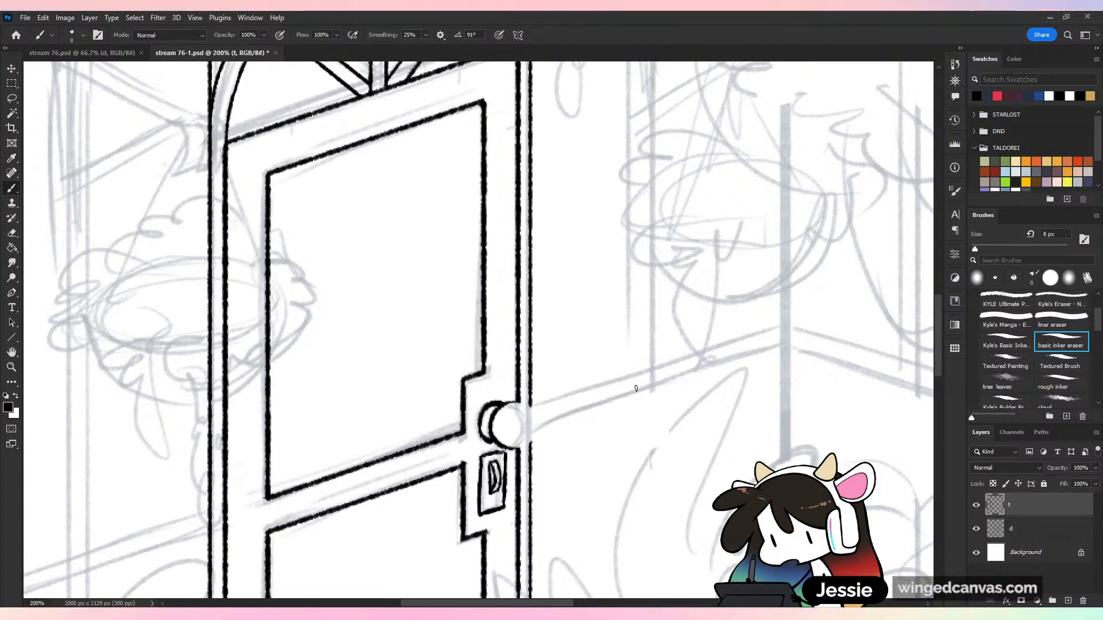
key("ctrl+plus")
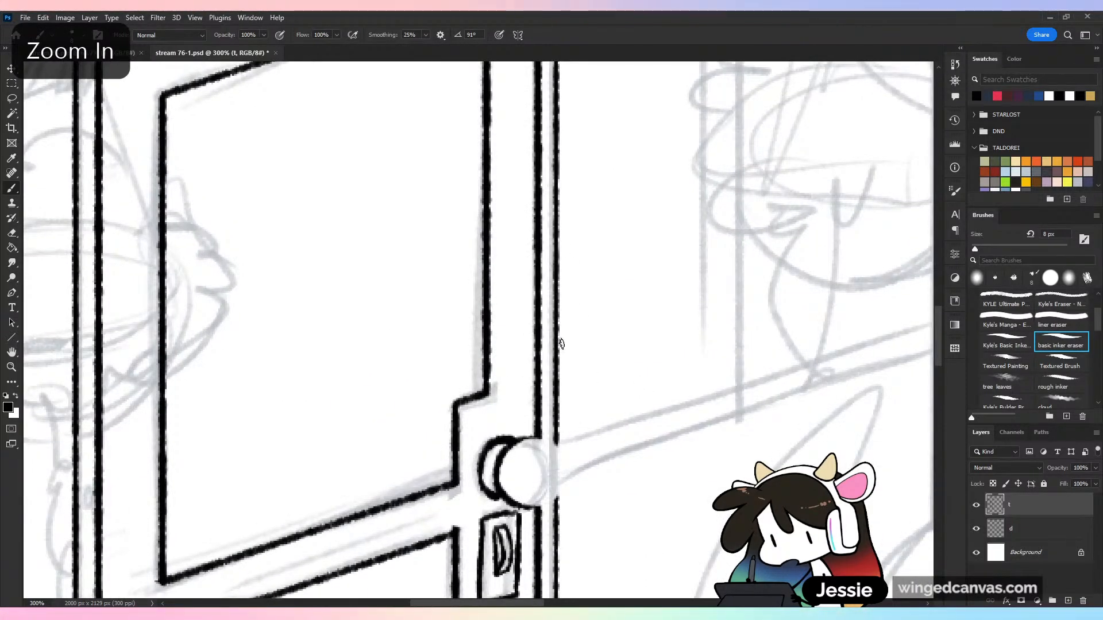
mouse_move(518, 441)
left_mouse_down()
mouse_move(558, 444)
mouse_move(571, 473)
mouse_move(562, 499)
mouse_move(518, 507)
mouse_move(566, 493)
left_mouse_up()
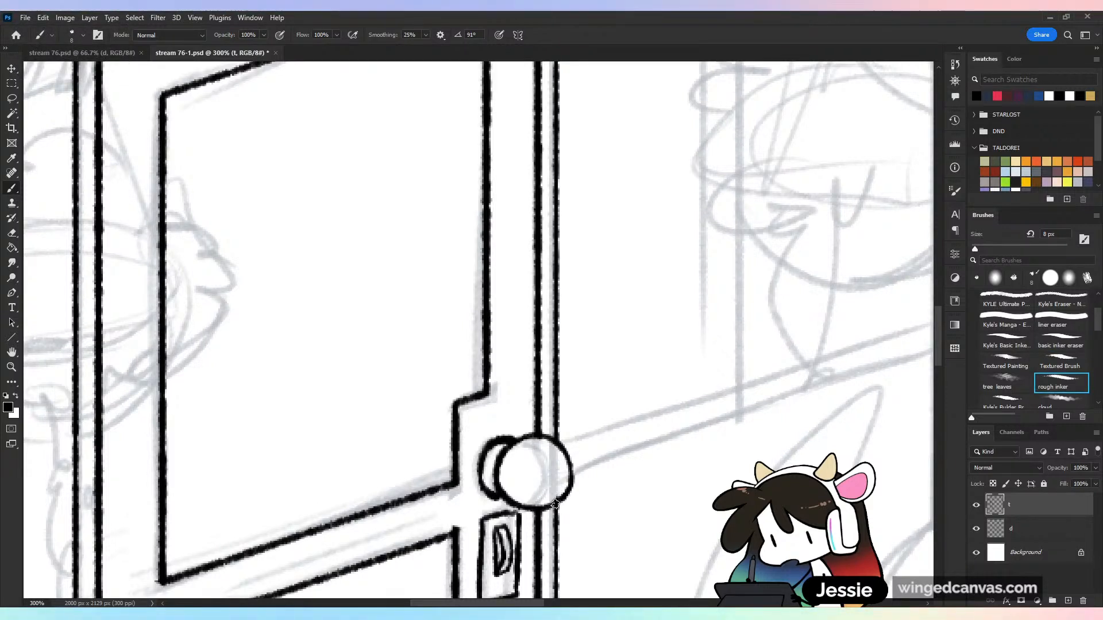
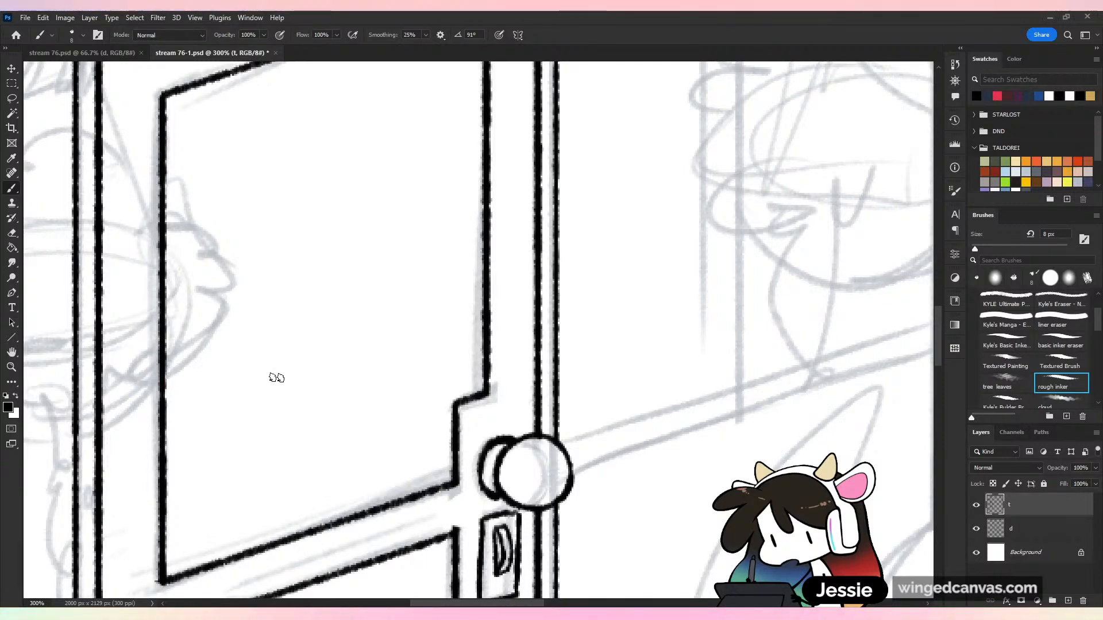
Save the drawing with the finished doorknob
key("ctrl+minus")
key("ctrl+s")
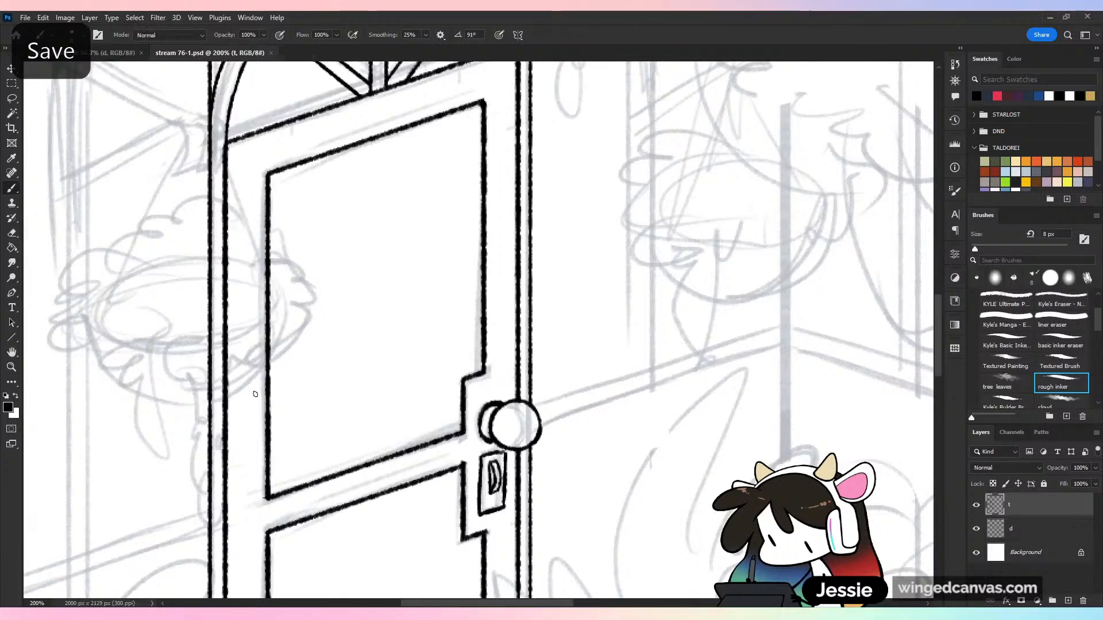
key("ctrl+equal")
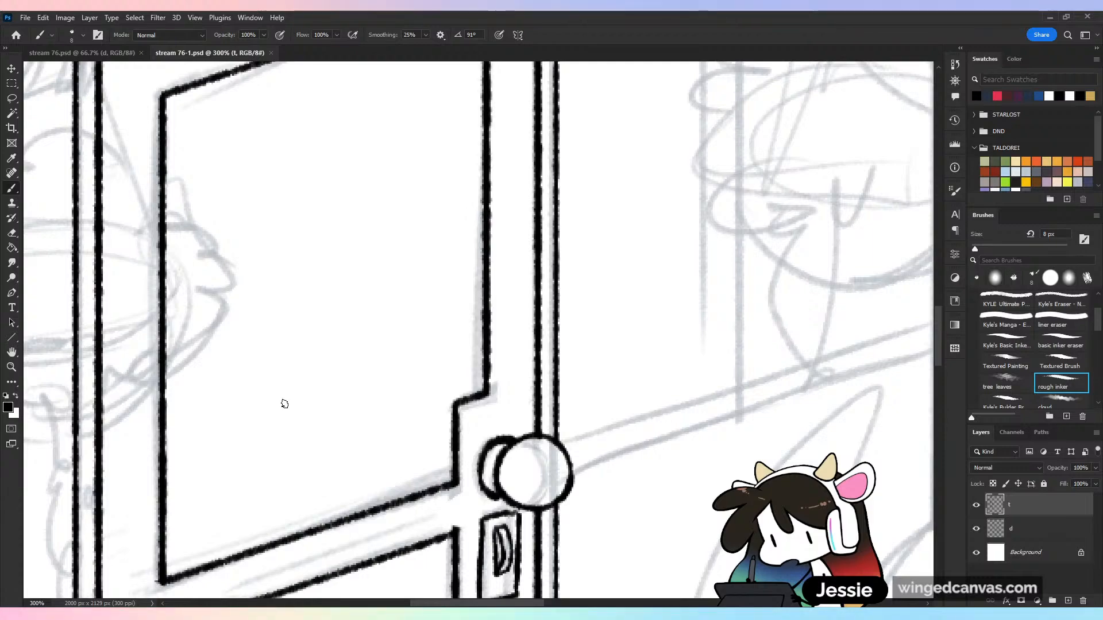
Hide the sketch layer d to review the inked lines of the whole building, and show it again
key("ctrl+minus")
key("ctrl+minus")
key("ctrl+minus")
key("ctrl+minus")
key("ctrl+minus")
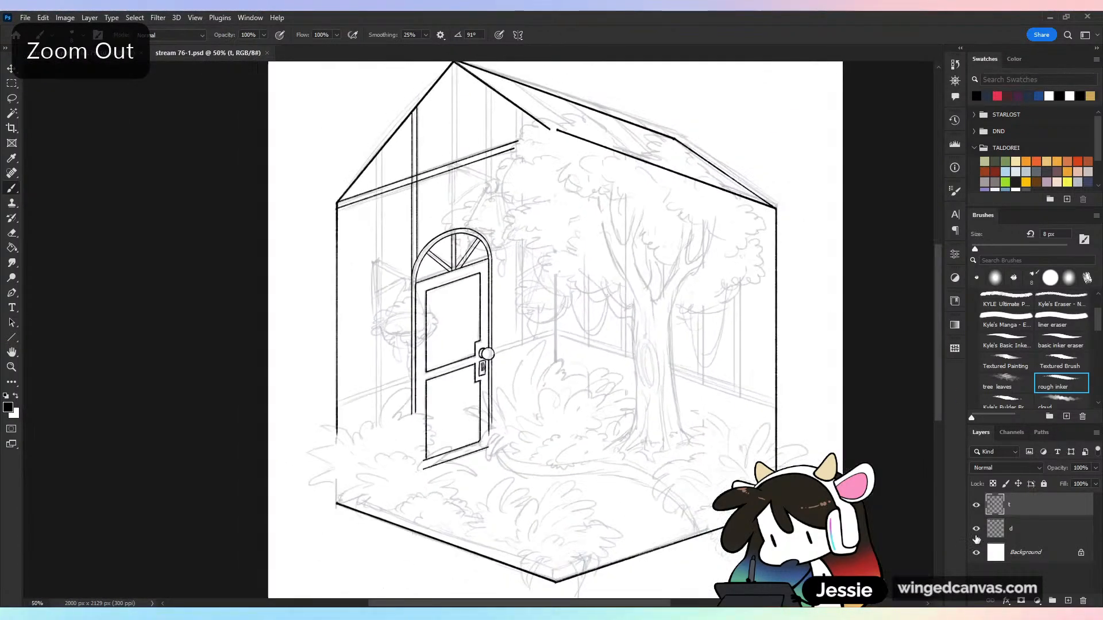
left_click(976, 528)
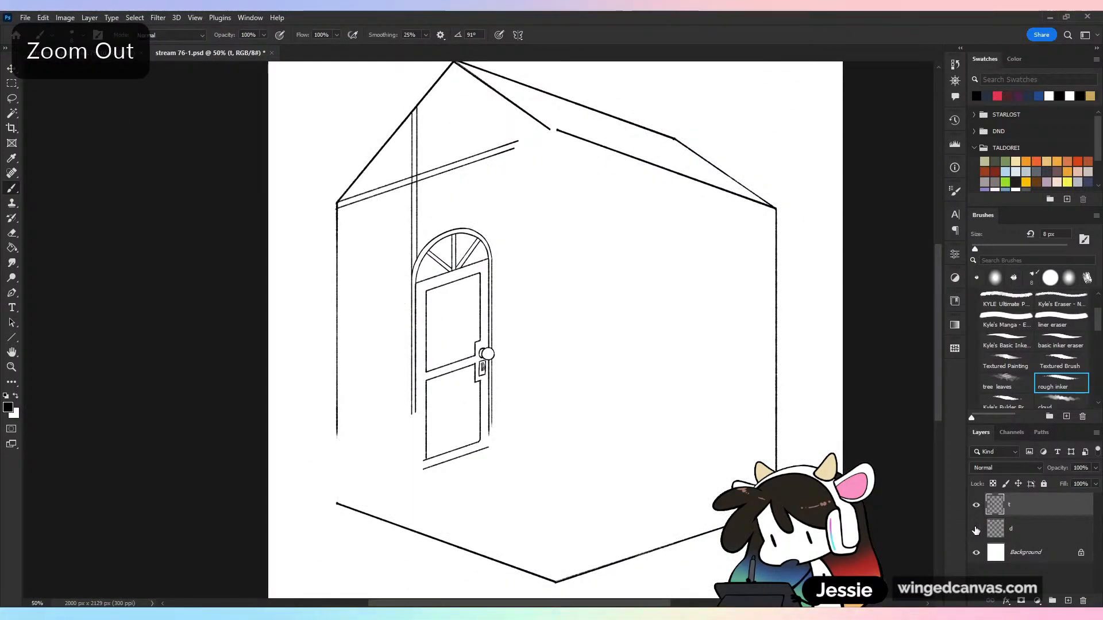
left_click(976, 529)
Ink the two vertical post lines from the arch's right side up to the sloping roof edge, undoing a misplaced attempt
key("ctrl+plus")
key("ctrl+plus")
scroll(535, 336, "up", 8)
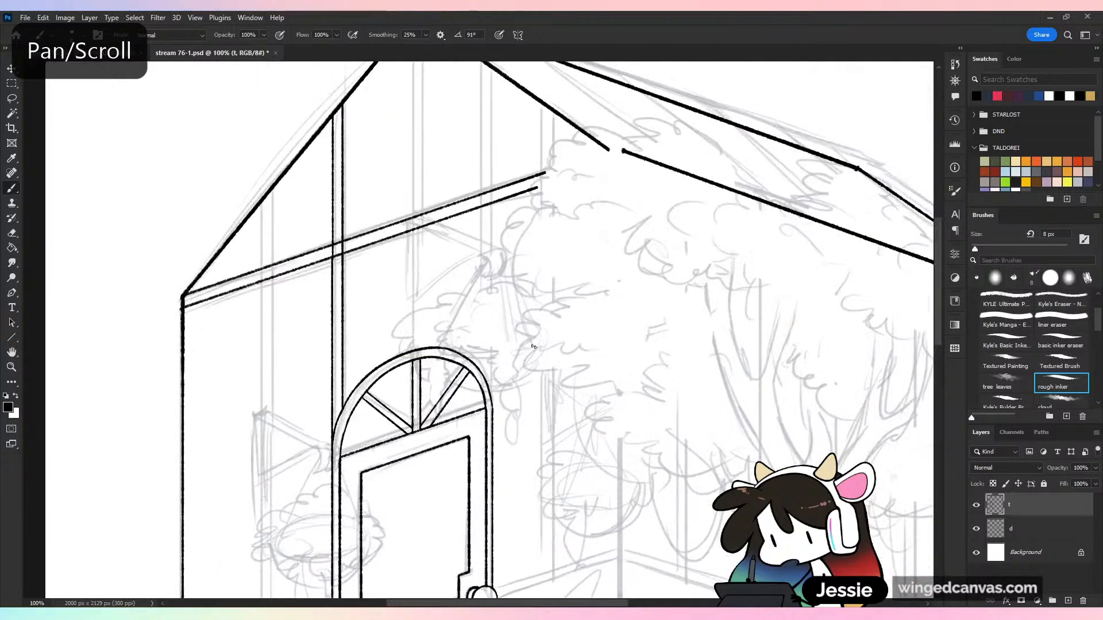
left_click_drag(506, 368, 508, 405)
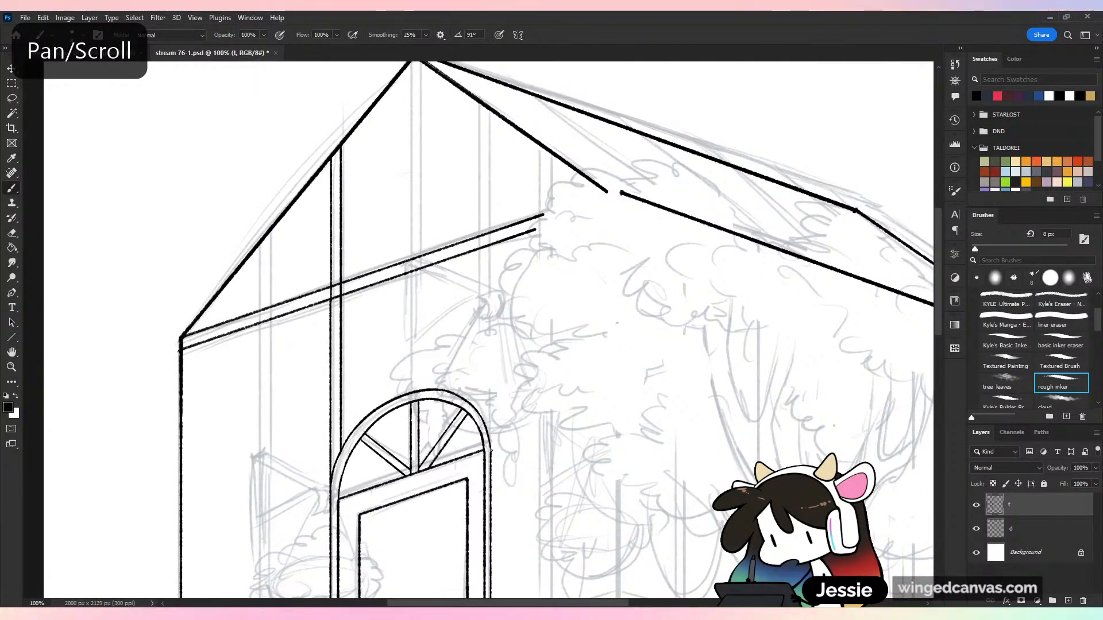
left_click_drag(491, 451, 502, 113)
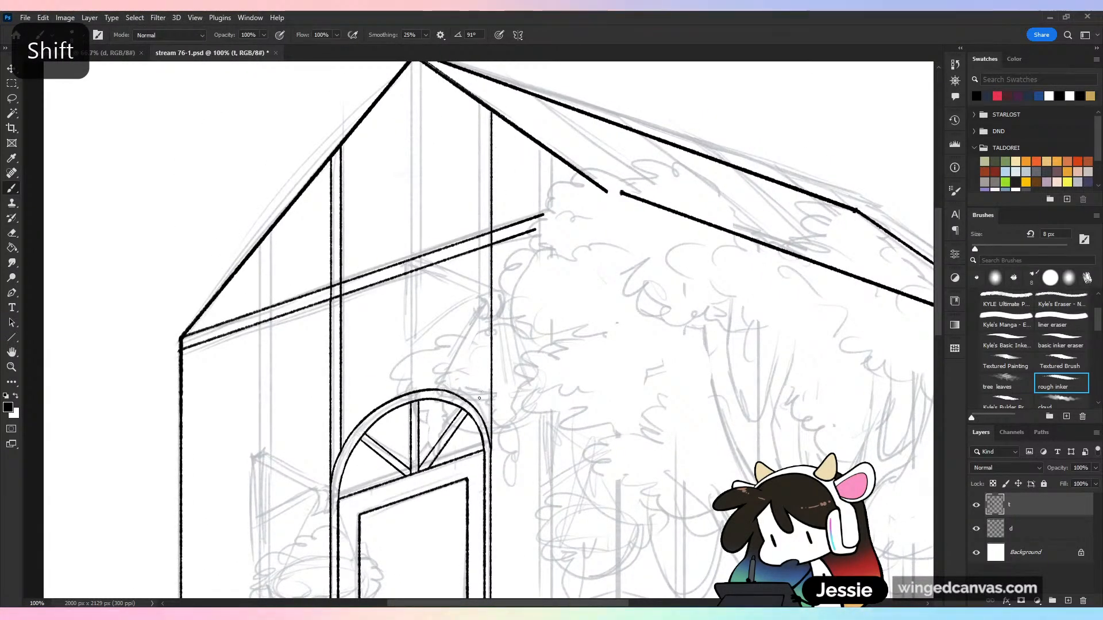
left_click_drag(479, 398, 482, 354)
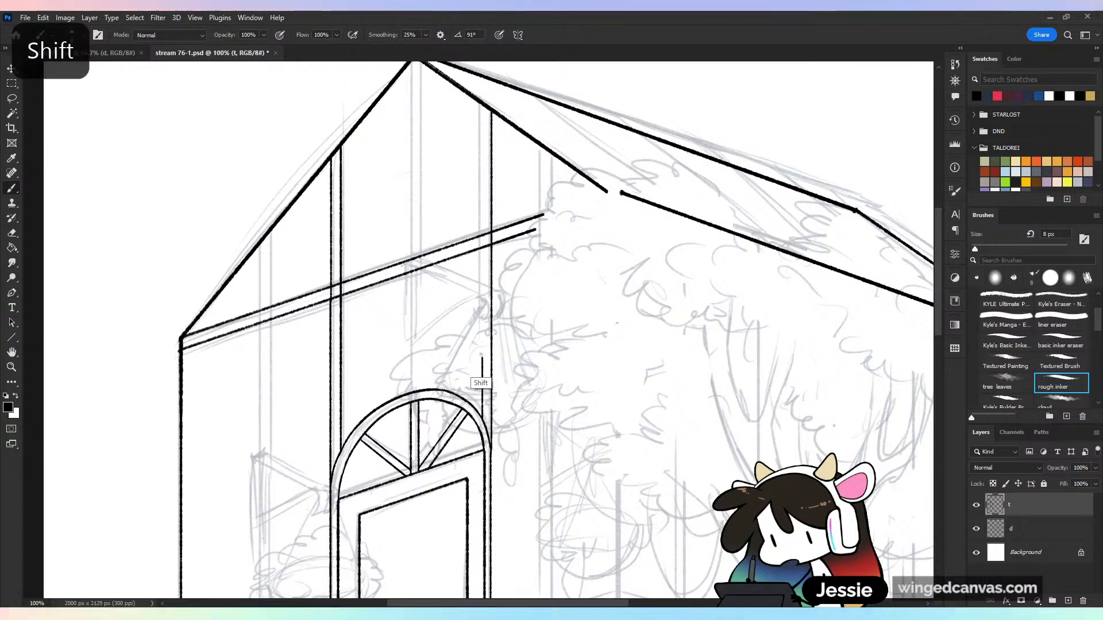
key("ctrl+z")
left_click_drag(482, 411, 534, 107)
key("ctrl+minus")
key("ctrl+minus")
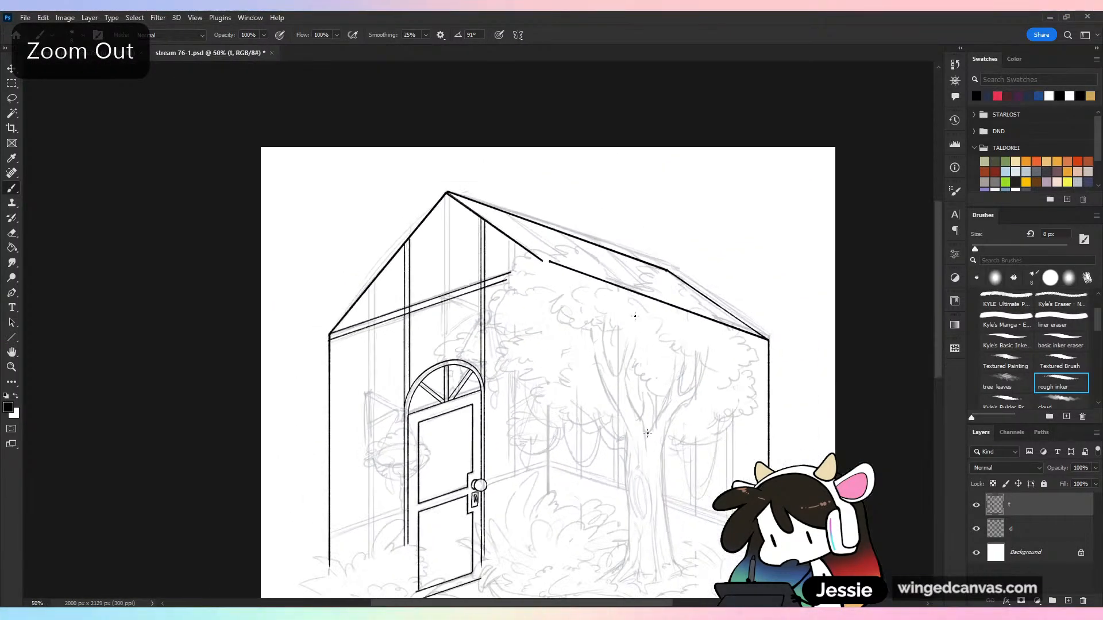
Ink the centre post's two vertical lines from the top of the arch up to the roof peak, undoing a misplaced attempt
key("ctrl+plus")
key("ctrl+plus")
left_click_drag(413, 396, 435, 64)
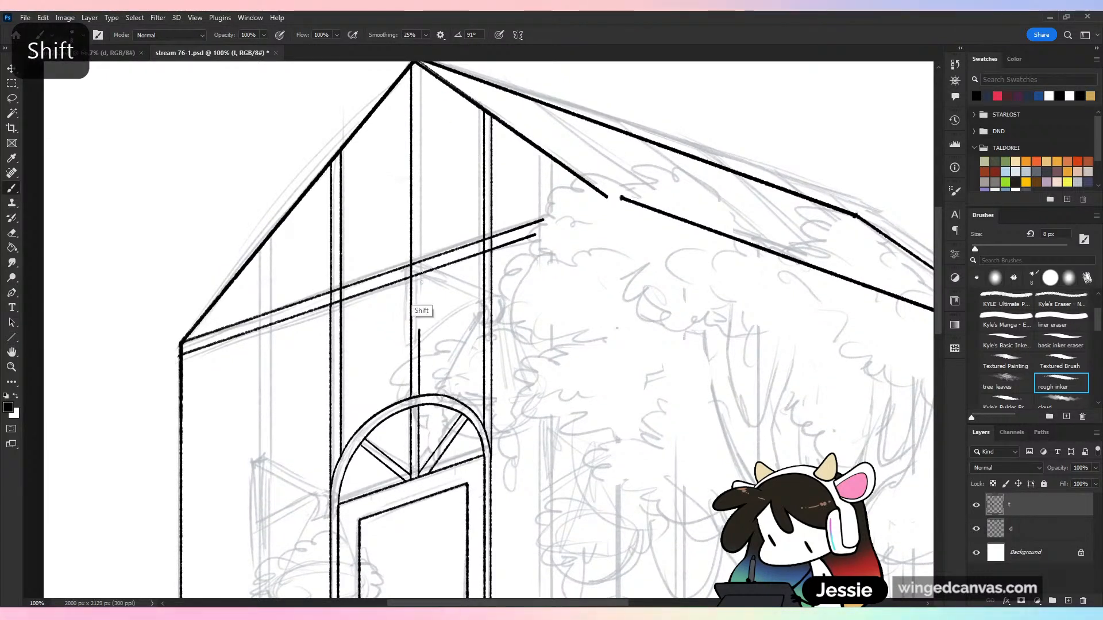
mouse_move(418, 282)
left_mouse_down()
mouse_move(439, 92)
mouse_move(486, 388)
left_mouse_up()
key("ctrl+z")
key("ctrl+z")
left_click_drag(420, 398, 433, 73)
key("ctrl+minus")
key("ctrl+minus")
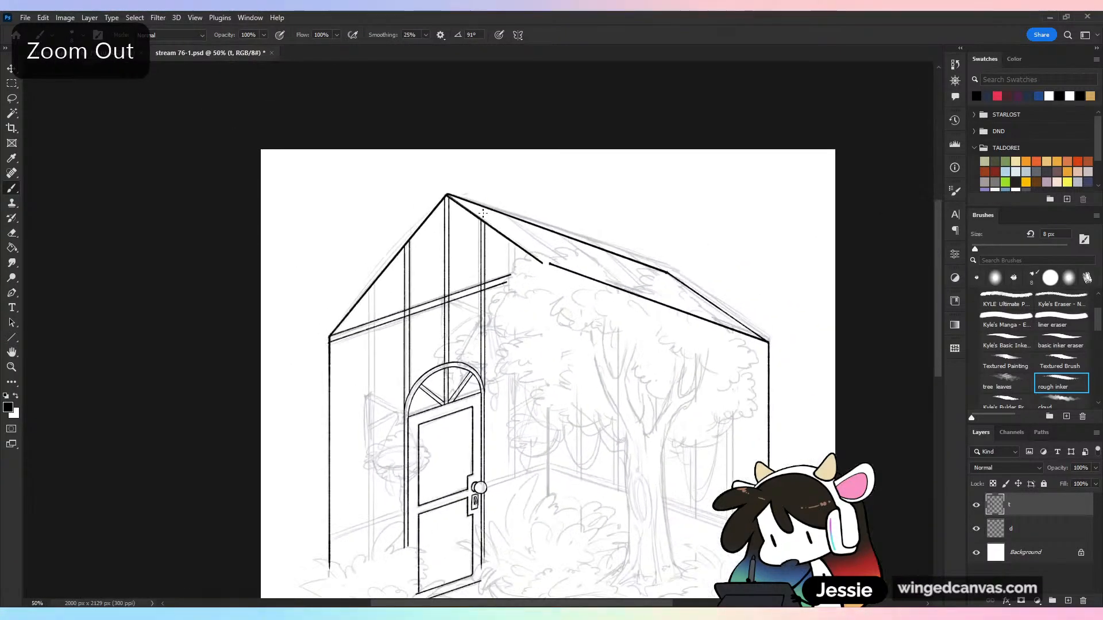
Erase the centre post's lines where they cross the slanted beam above the door, undoing misplaced strokes
key("ctrl+plus")
left_click_drag(652, 459, 712, 427)
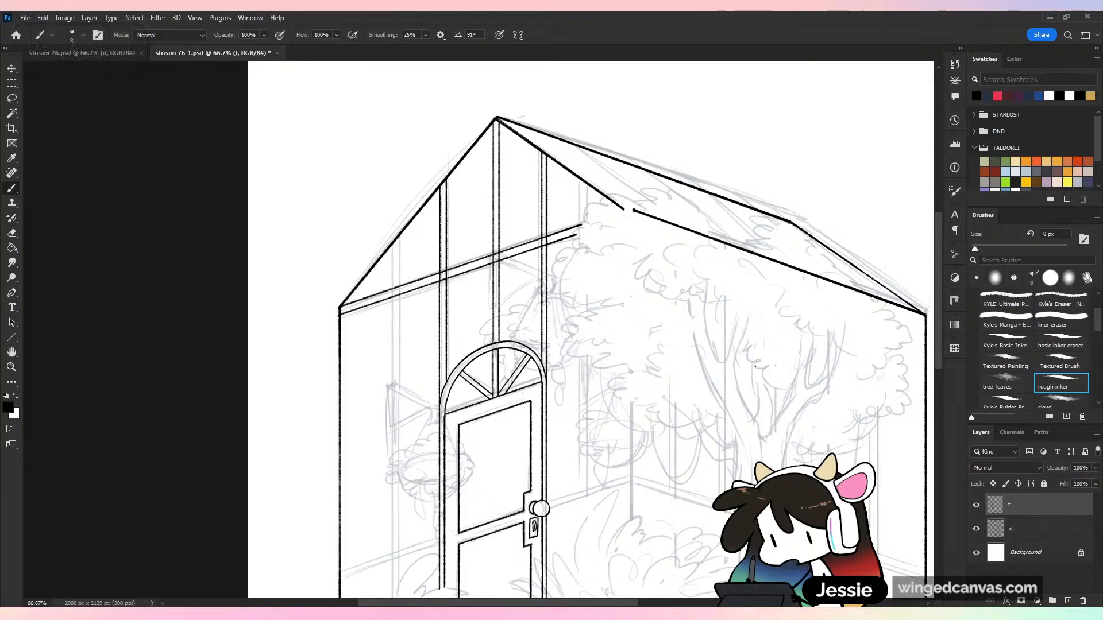
key("ctrl+plus")
key("ctrl+plus")
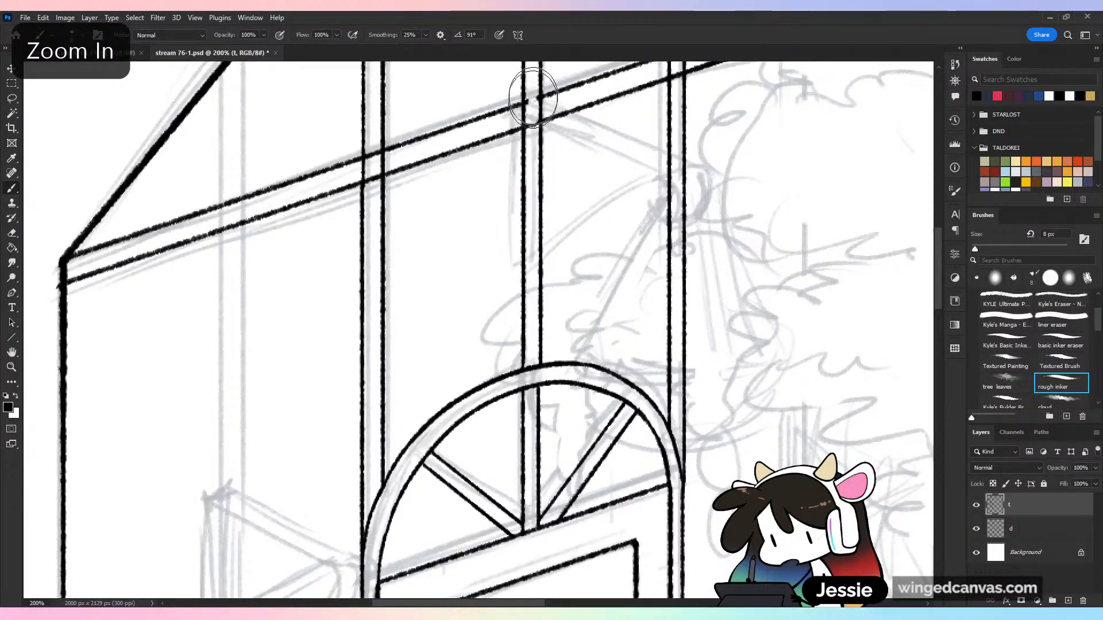
key("ctrl+z")
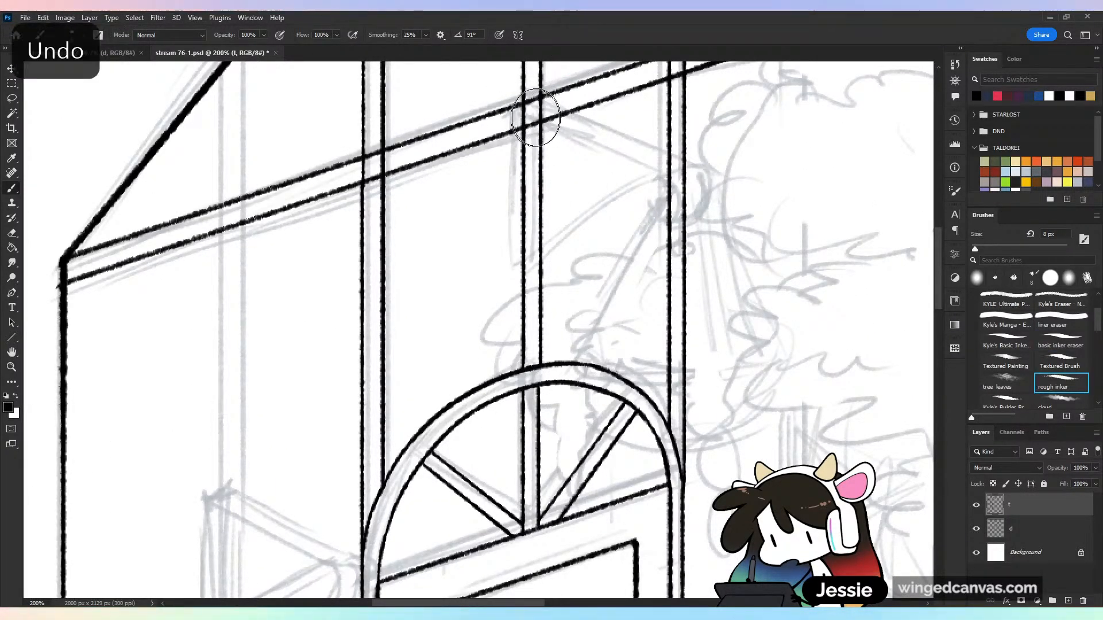
left_click_drag(517, 121, 542, 112)
key("ctrl+z")
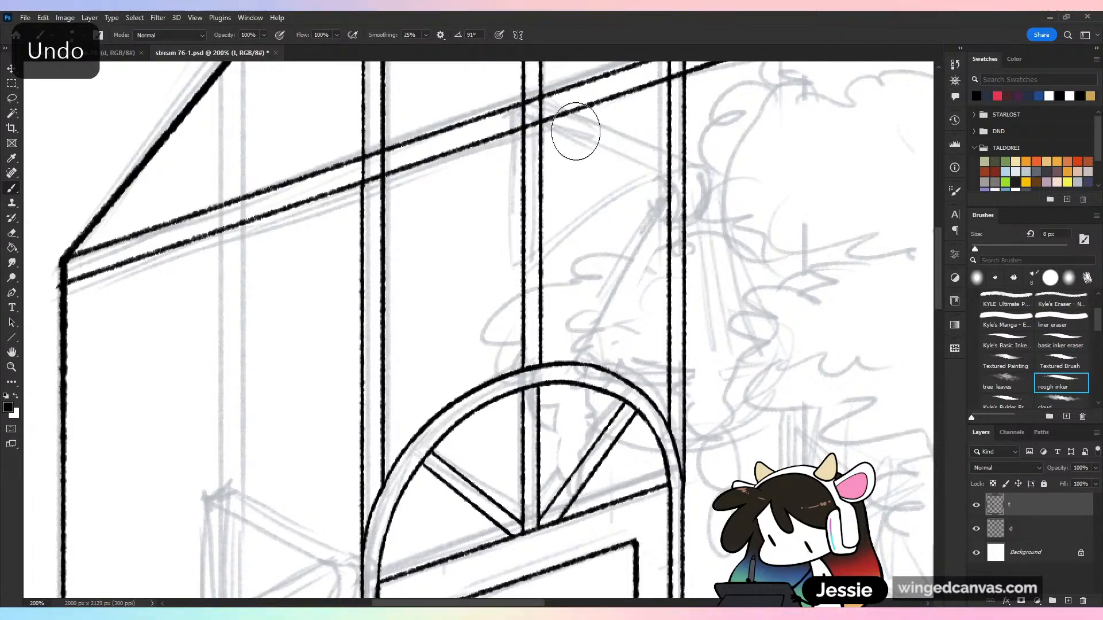
key("ctrl+z")
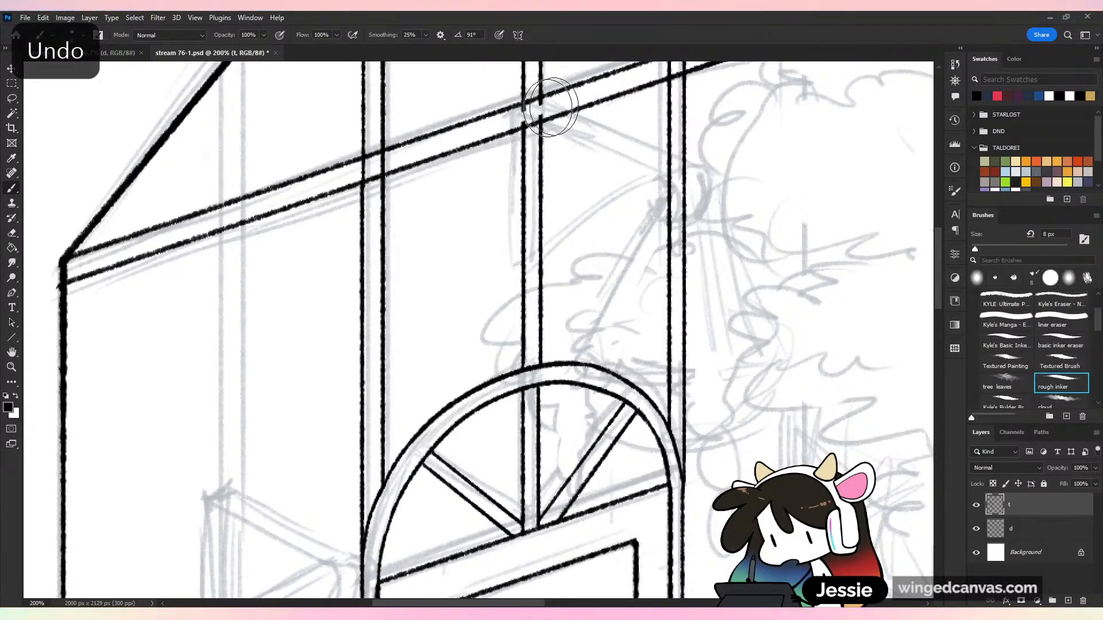
left_click_drag(548, 105, 536, 116)
Erase the left and right posts' lines inside the slanted beam with the basic inker eraser, and save the drawing
left_click_drag(381, 166, 370, 167)
key("ctrl+z")
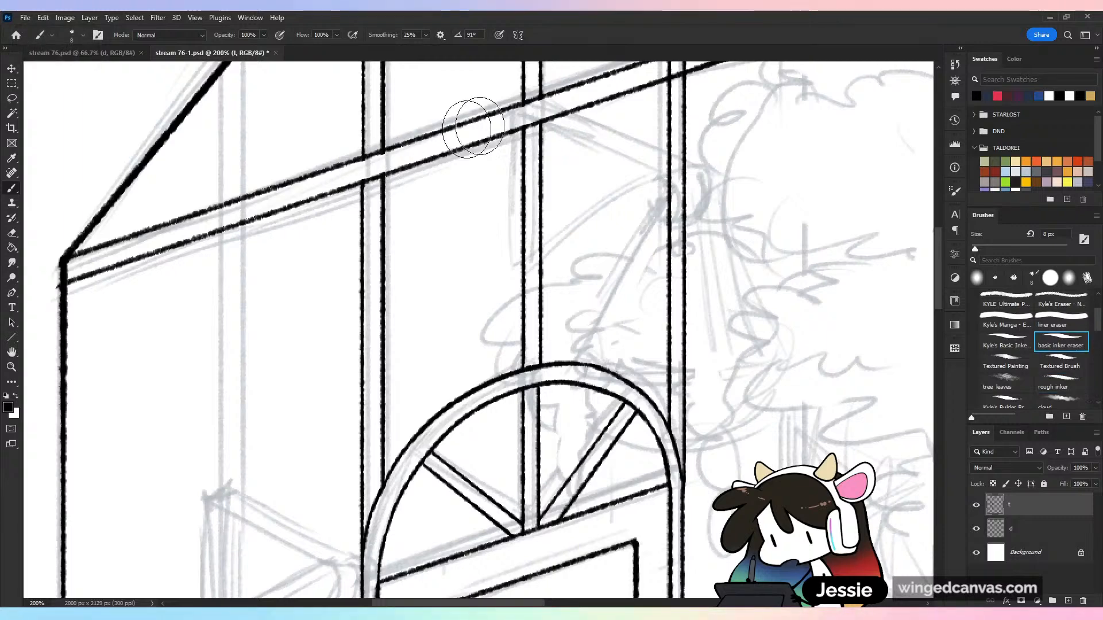
left_click_drag(579, 241, 455, 354)
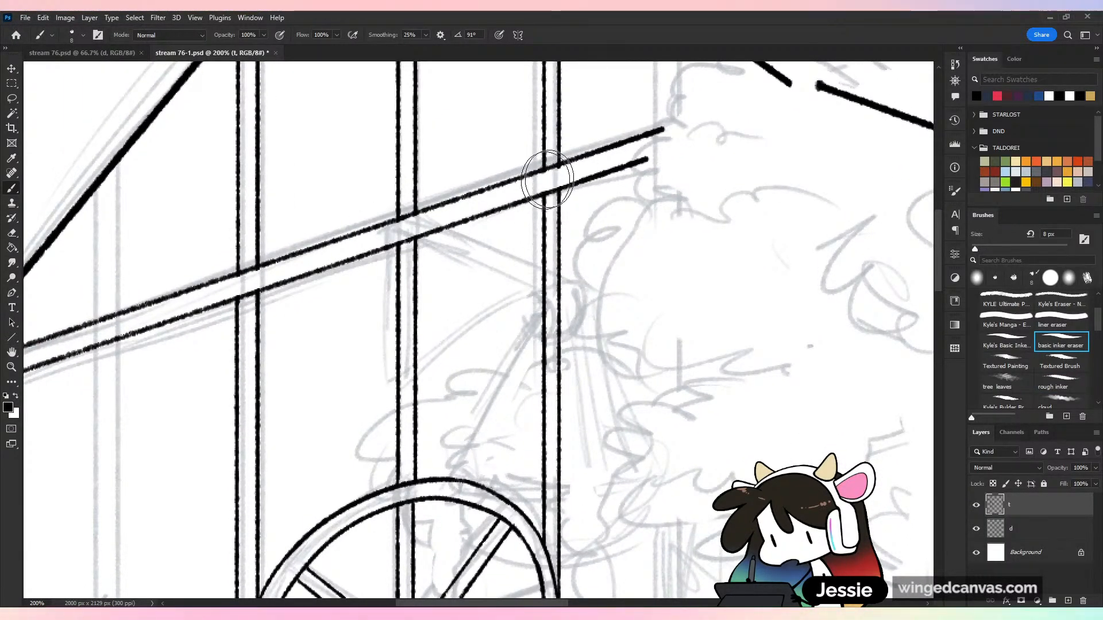
key("ctrl+minus")
key("ctrl+minus")
key("ctrl+minus")
key("ctrl+s")
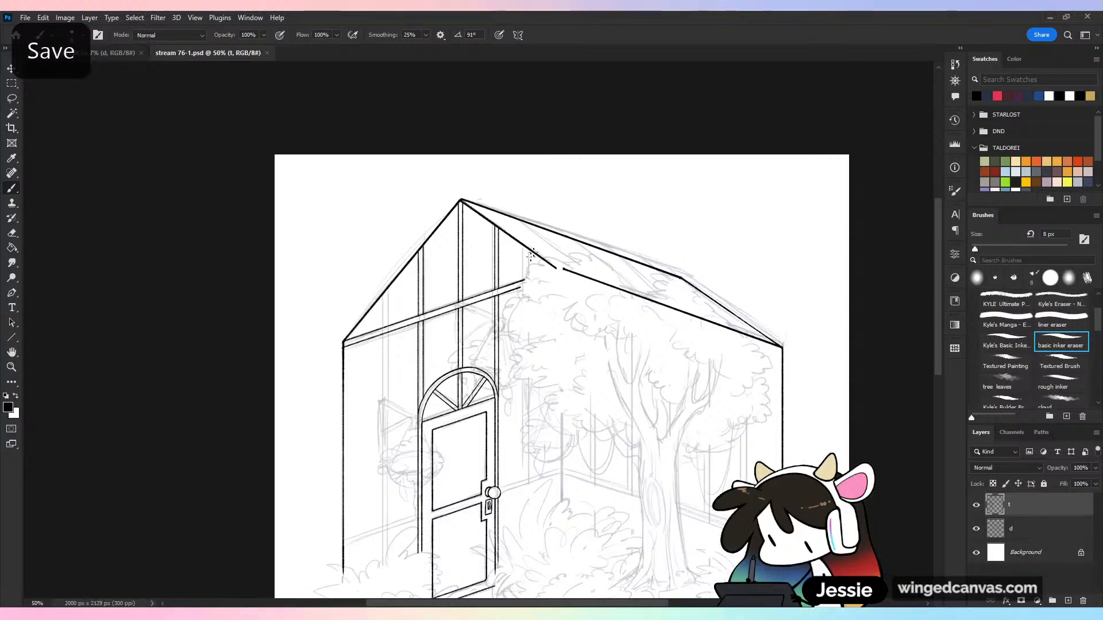
Lasso a segment of the floor's right front edge and place a copy on the sketched rail left of the door
key("ctrl+plus")
left_click_drag(481, 422, 556, 188)
key("ctrl+plus")
key("ctrl+plus")
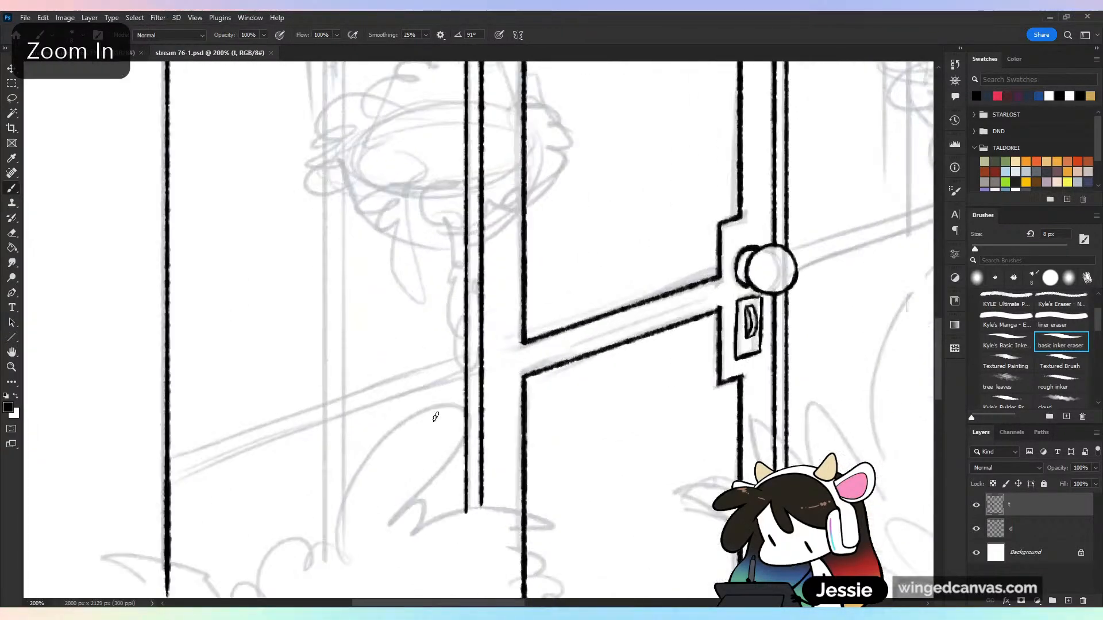
key("ctrl+minus")
key("ctrl+minus")
left_click_drag(679, 455, 483, 283)
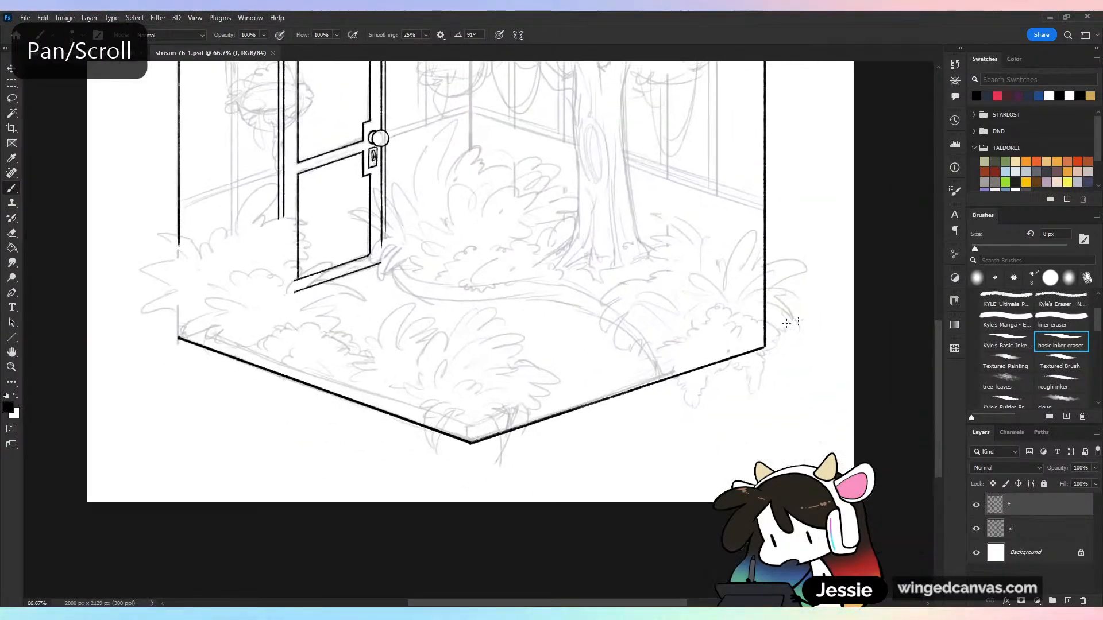
left_click(13, 99)
left_click_drag(657, 400, 666, 442)
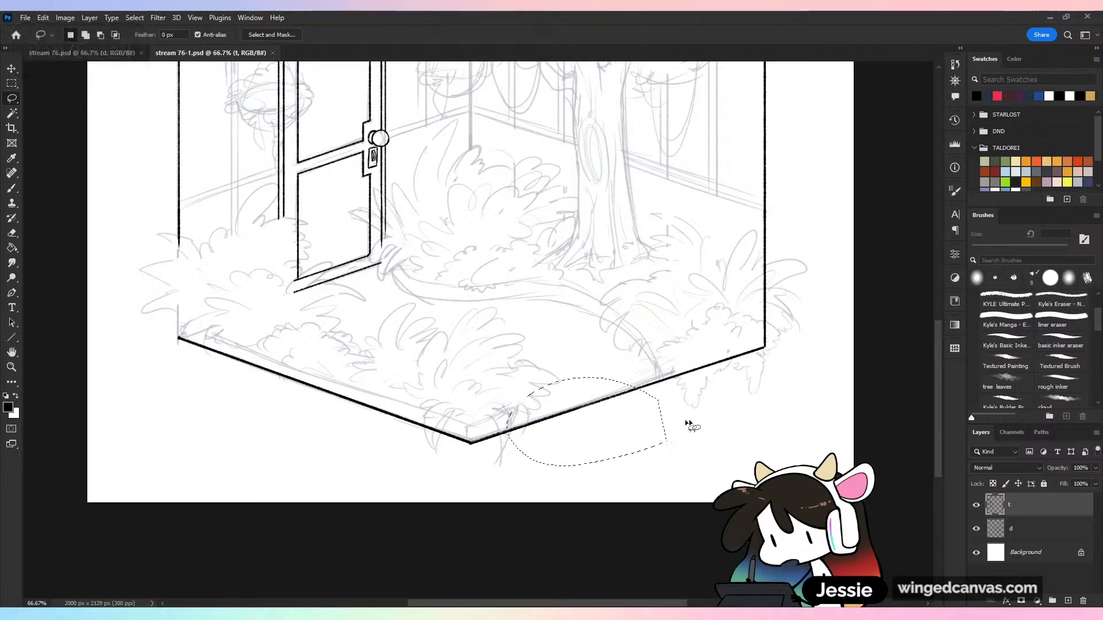
left_click_drag(767, 381, 858, 417)
mouse_move(712, 477)
left_mouse_down()
mouse_move(461, 290)
mouse_move(383, 251)
mouse_move(349, 259)
mouse_move(580, 374)
left_mouse_up()
Duplicate the copied rail line just below itself to form the rail's lower edge, and clear the selection
key("ctrl+plus")
key("ctrl+plus")
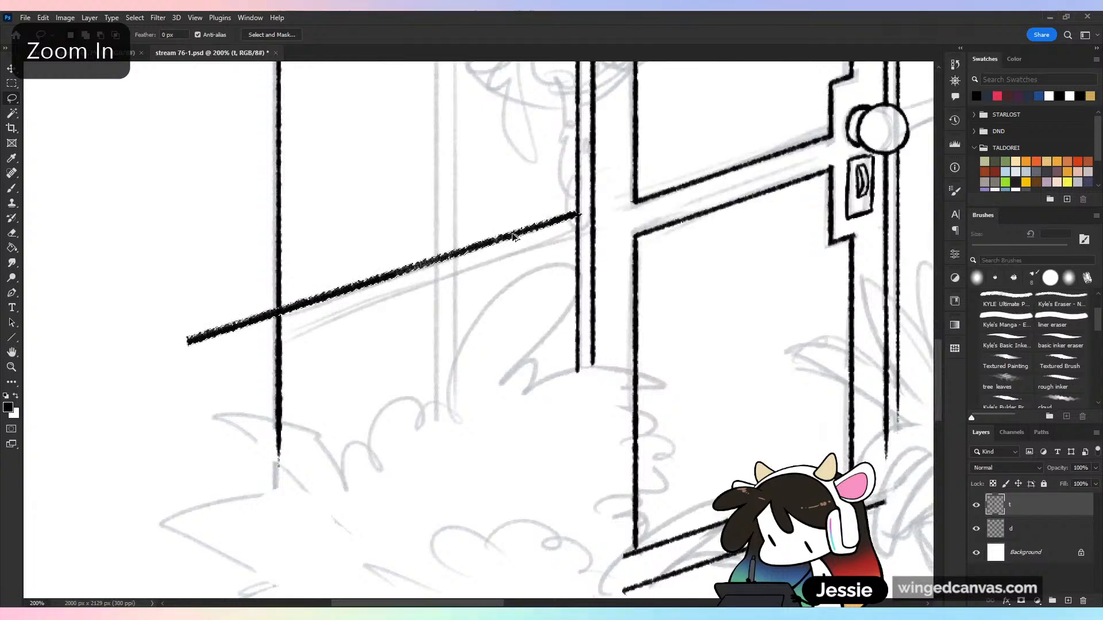
left_click_drag(521, 231, 522, 254)
key("ctrl+d")
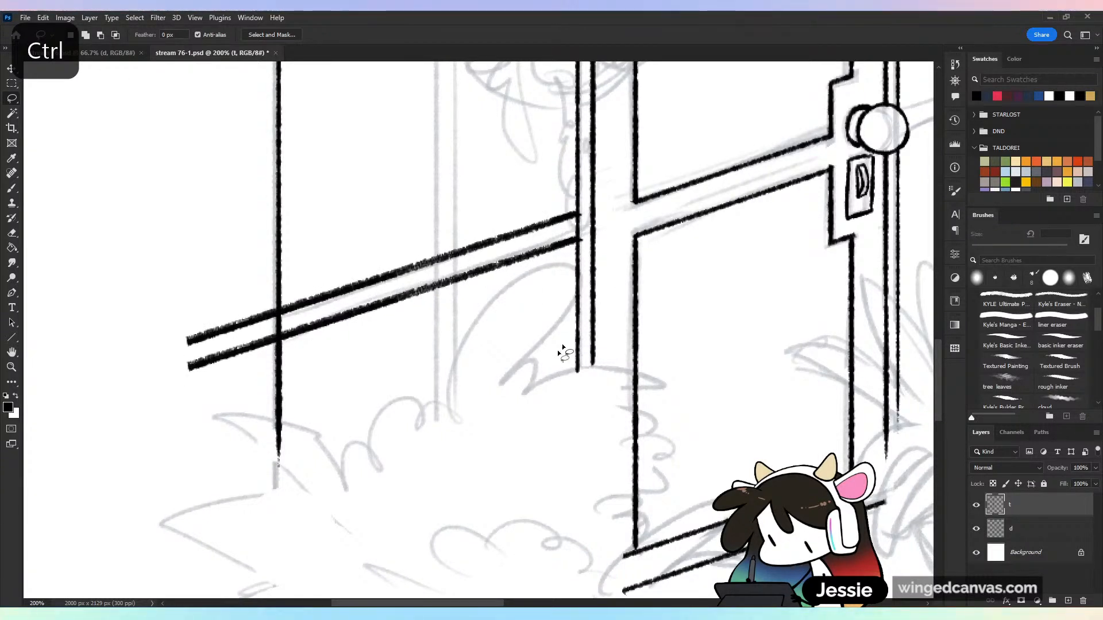
Erase the rail ends overhanging the wall corner and door frame, touch up the corner line with the rough inker, and save
left_click(11, 233)
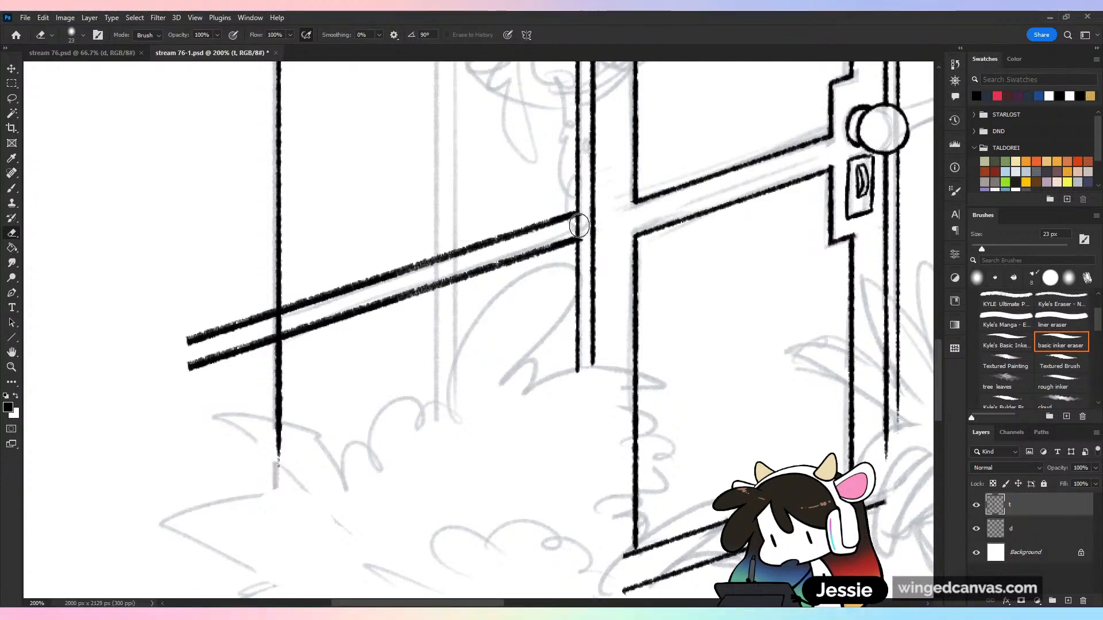
mouse_move(271, 292)
left_mouse_down()
mouse_move(271, 347)
mouse_move(259, 307)
mouse_move(198, 367)
mouse_move(202, 306)
mouse_move(237, 377)
left_mouse_up()
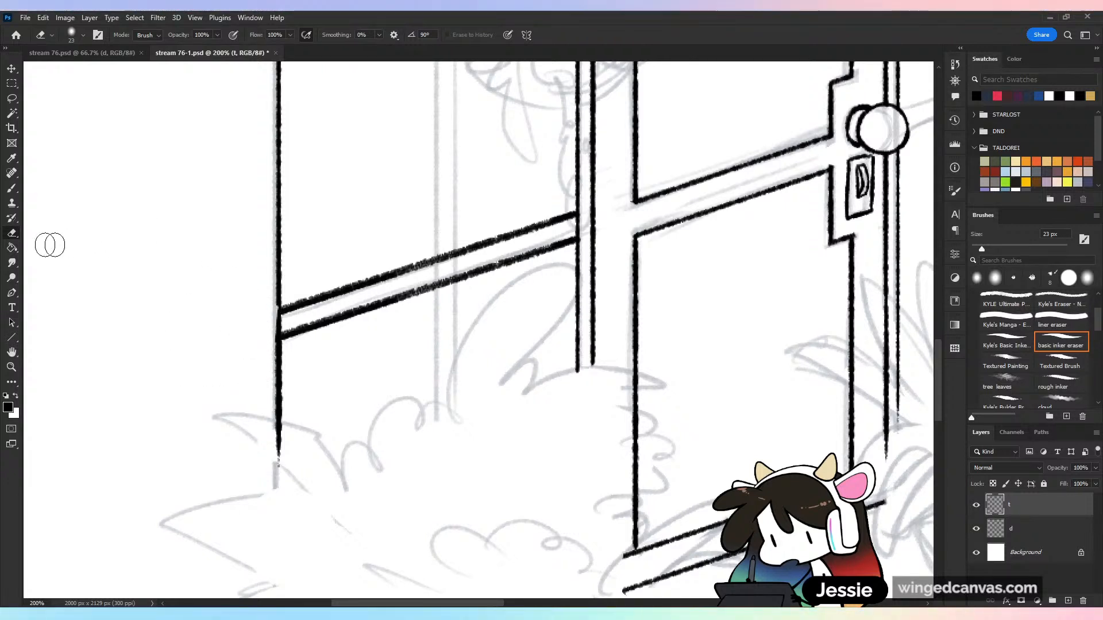
key("b")
left_click_drag(279, 316, 279, 324)
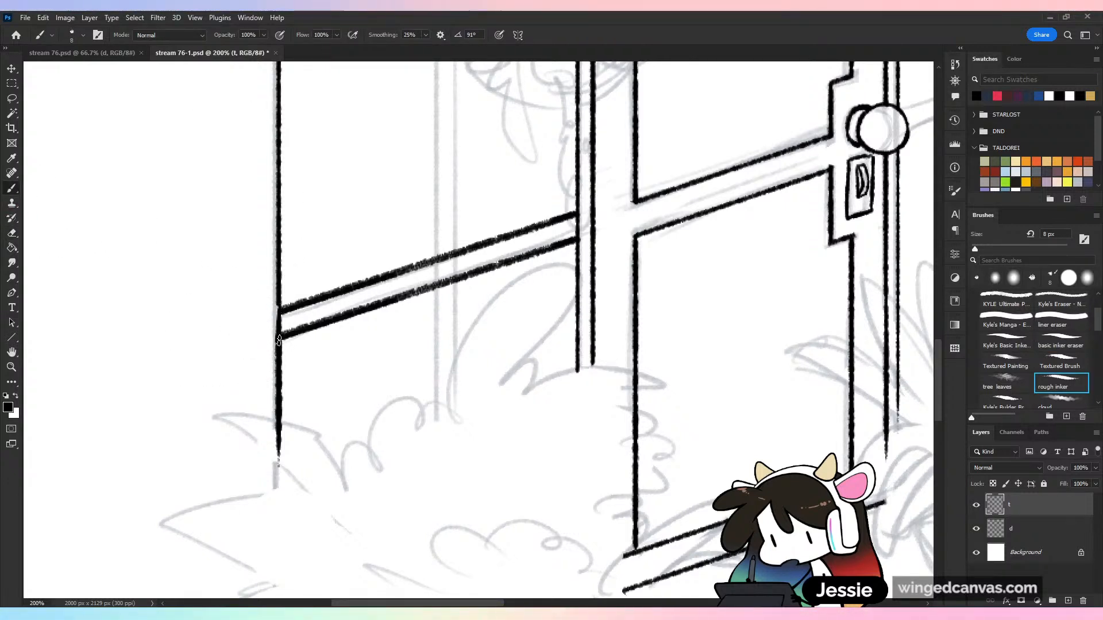
key("ctrl+s")
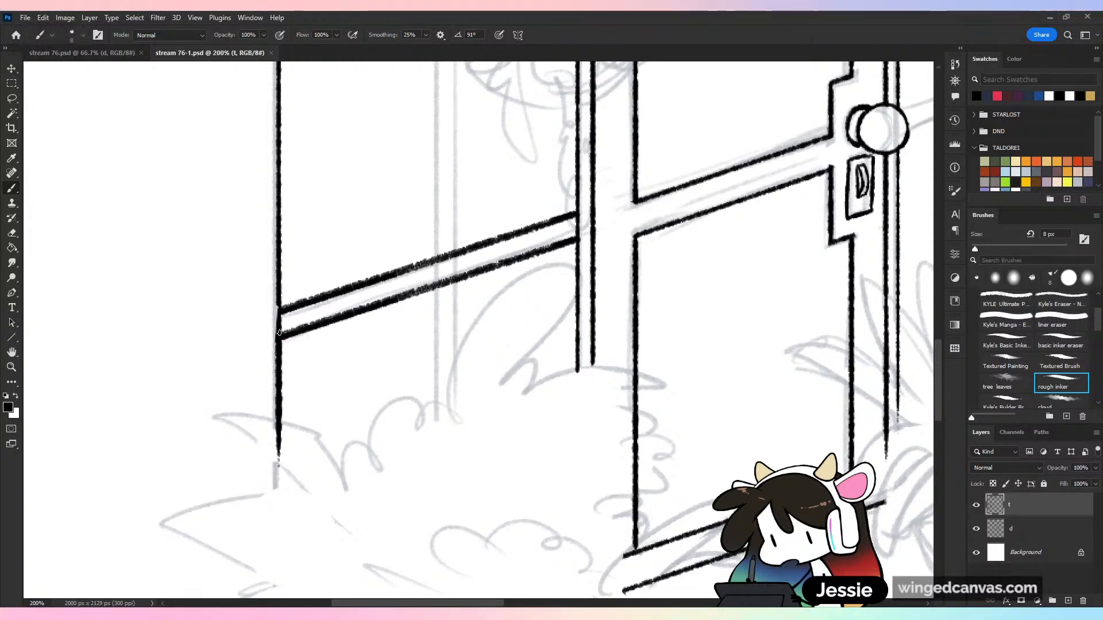
key("ctrl+s")
Lasso the two rail lines left of the door and place a copy from the doorknob toward the back corner
key("ctrl+minus")
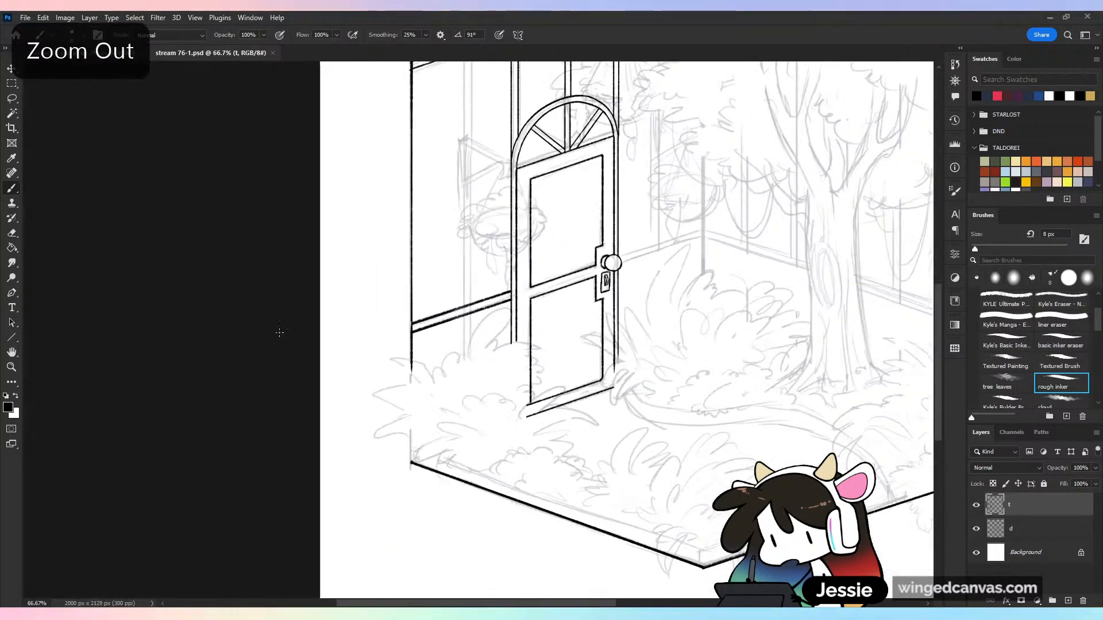
key("ctrl+minus")
key("ctrl+plus")
key("ctrl+plus")
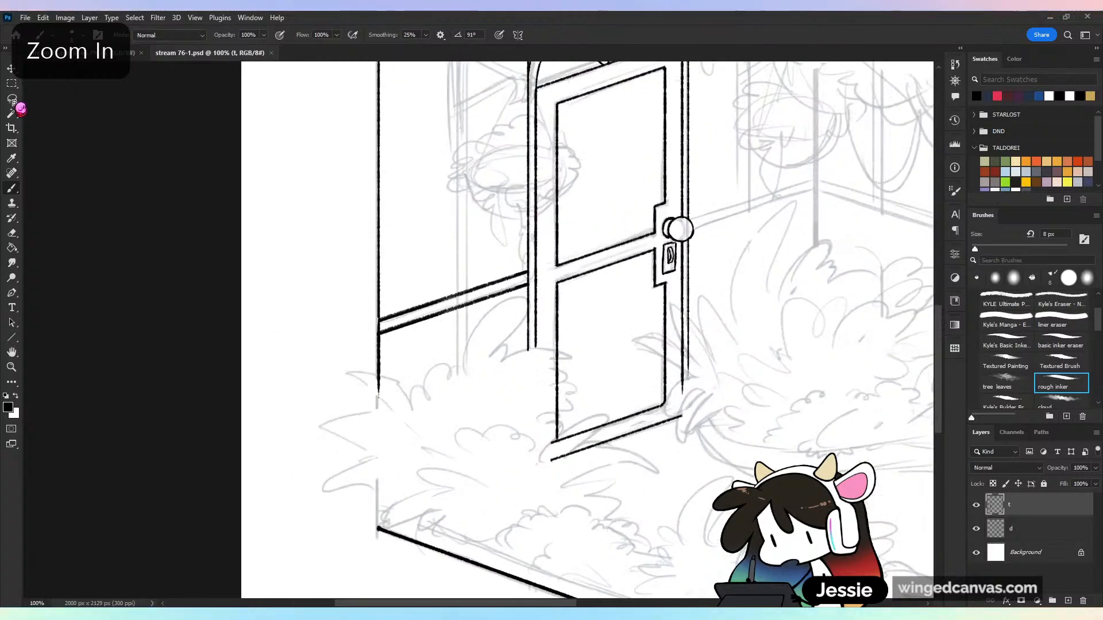
key("l")
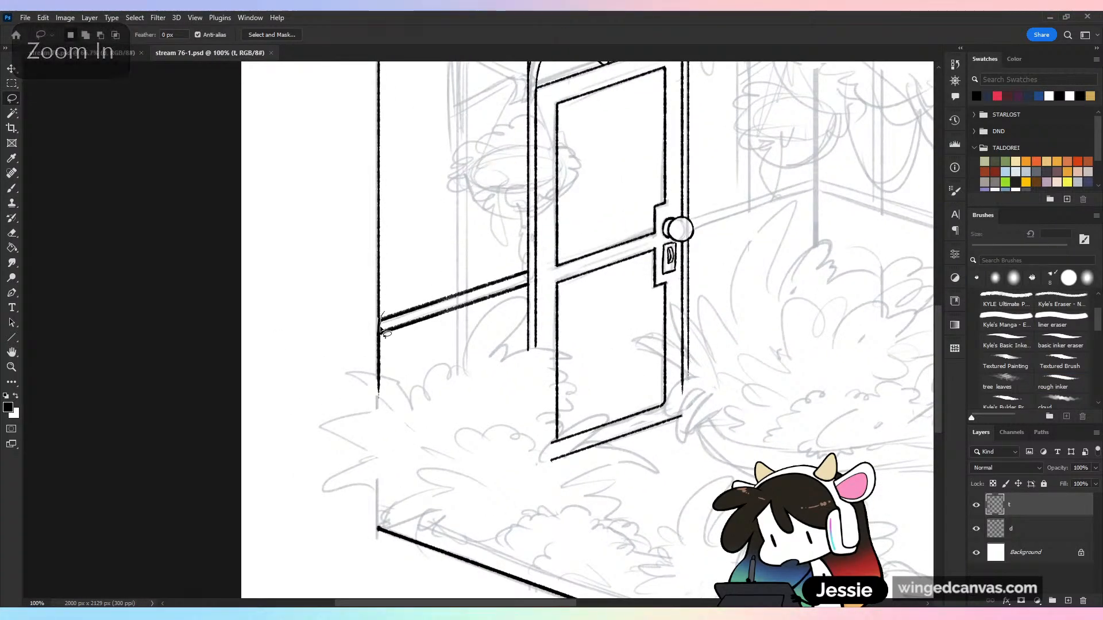
mouse_move(524, 300)
left_mouse_down()
mouse_move(528, 274)
mouse_move(382, 319)
left_mouse_up()
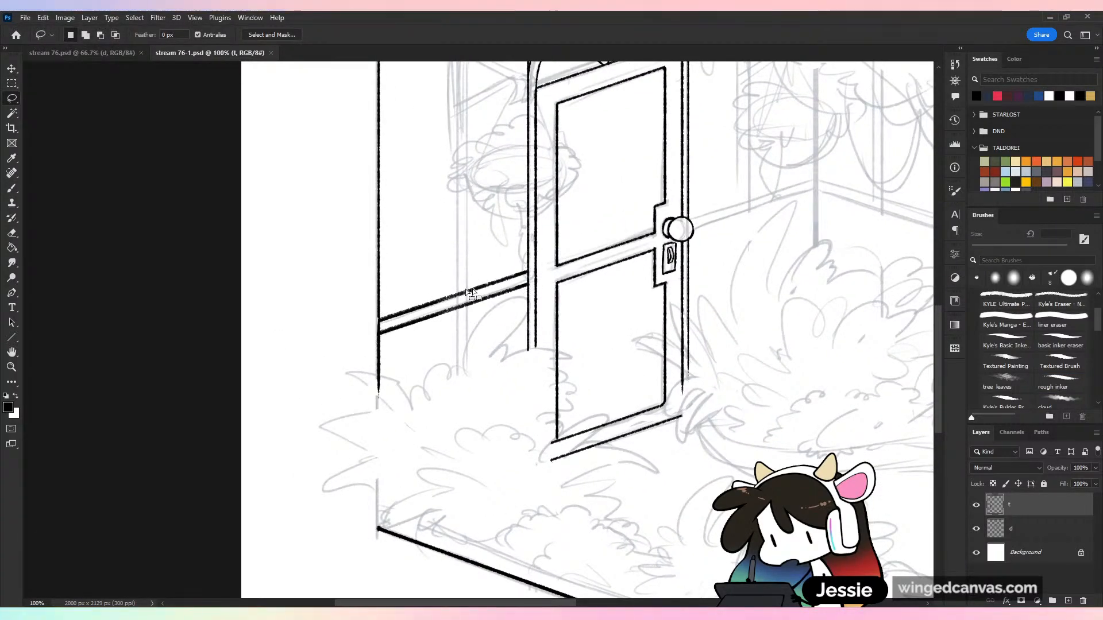
left_click_drag(591, 320, 400, 402)
left_click_drag(306, 372, 616, 275)
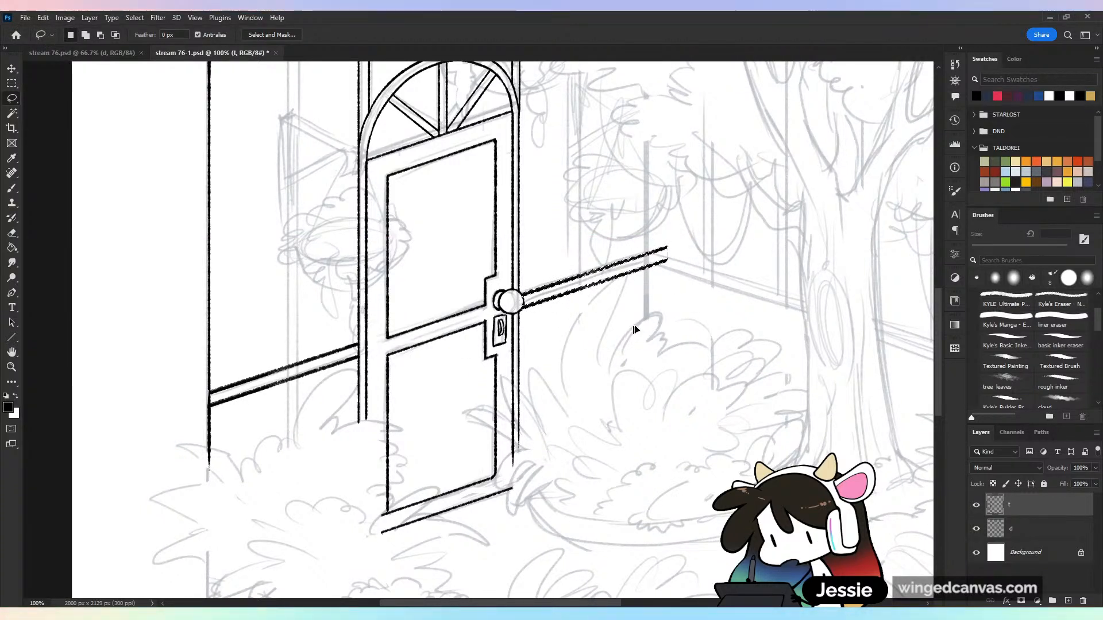
Clear the selection and erase the copied rail's excess beyond the back corner with the basic inker eraser
key("ctrl+d")
key("e")
key("ctrl+minus")
key("ctrl+minus")
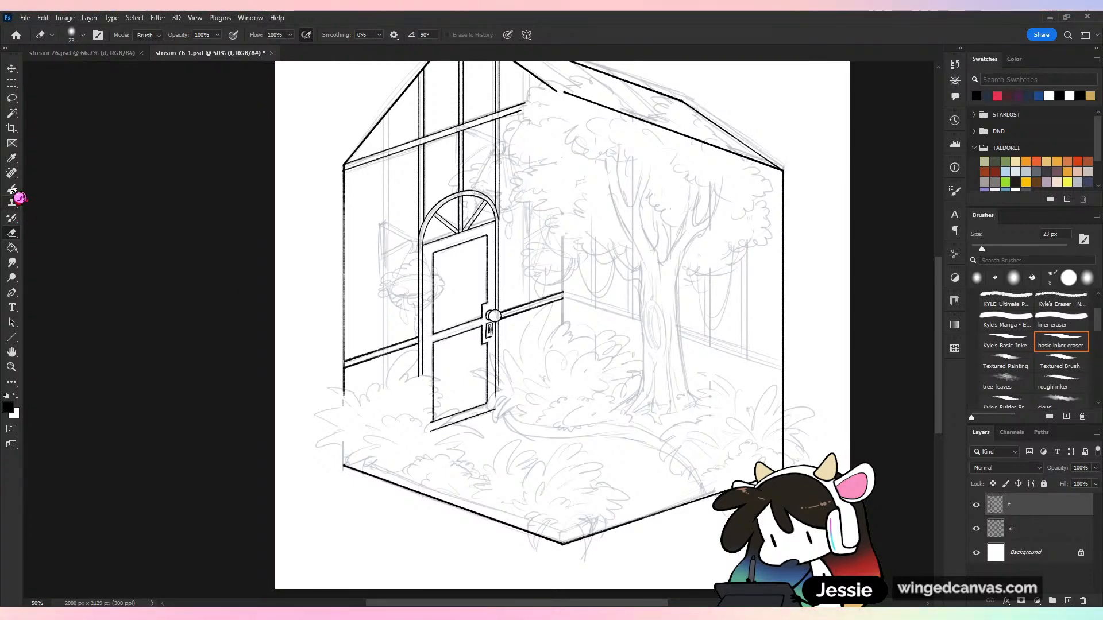
With the rough inker brush, ink the first vertical edge of the wall post left of the door, from roof slope to rail
left_click(12, 189)
key("ctrl+plus")
left_click_drag(351, 69, 416, 201)
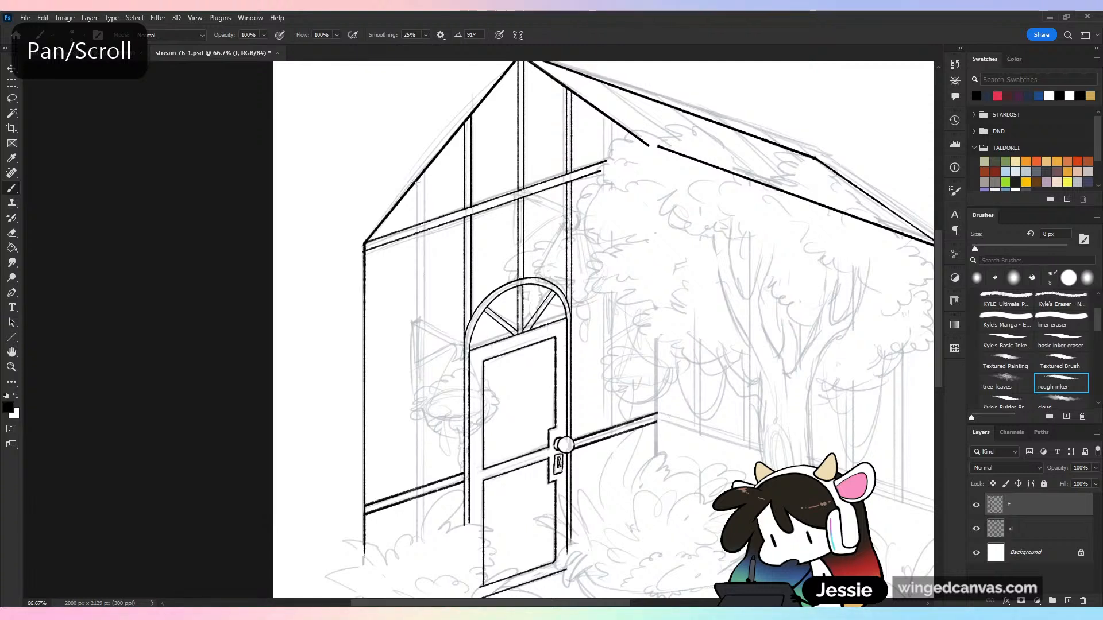
left_click(416, 182)
left_click(417, 483, "shift")
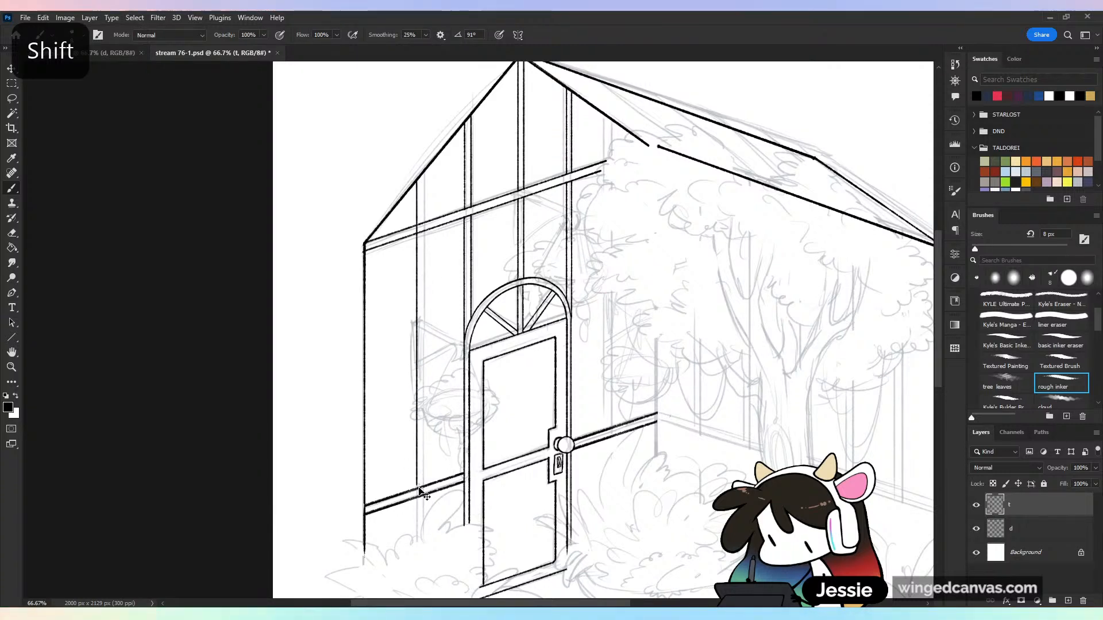
key("ctrl+z")
mouse_move(417, 486)
left_mouse_down()
mouse_move(407, 255)
mouse_move(430, 183)
mouse_move(425, 412)
left_mouse_up()
key("ctrl+z")
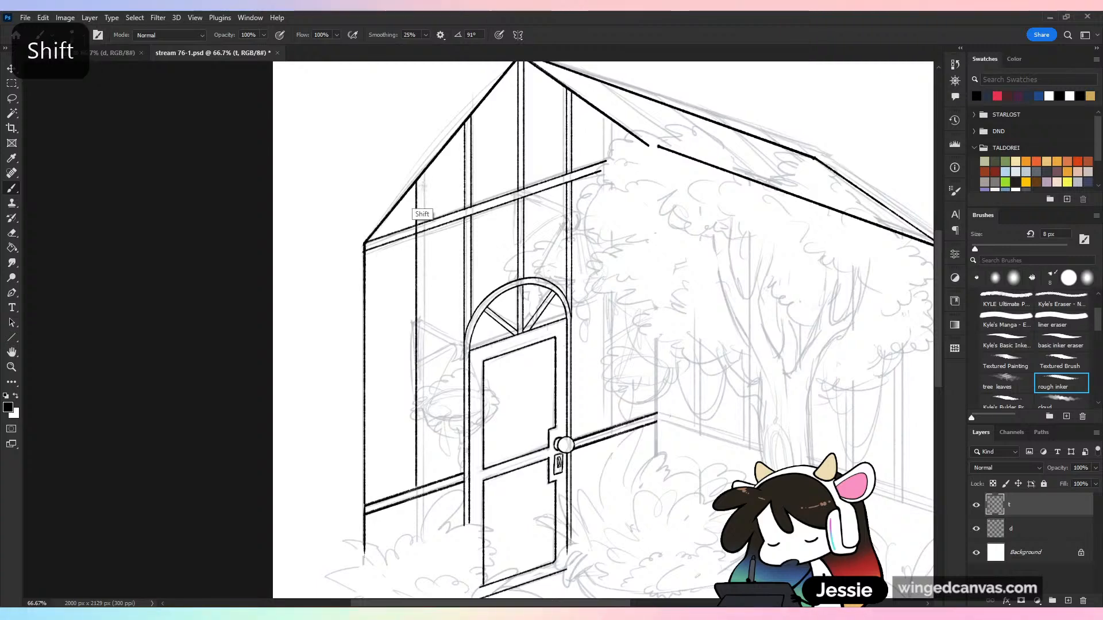
Ink the parallel second edge of the post left of the door down to the rail and save
left_click_drag(422, 176, 423, 484)
key("ctrl+plus")
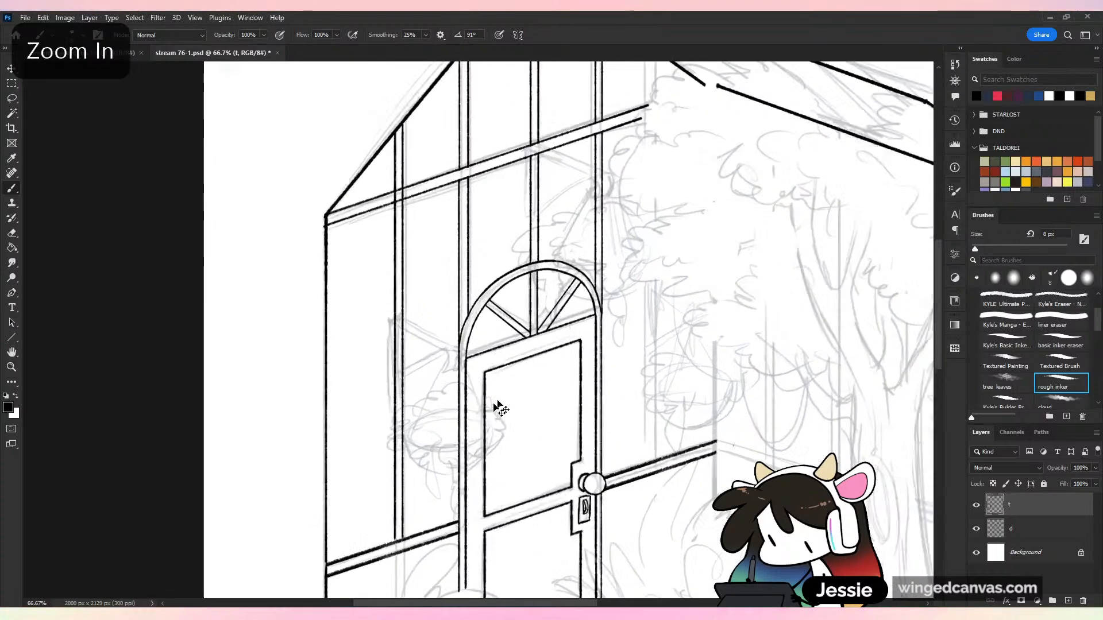
key("ctrl+plus")
key("ctrl+z")
left_click_drag(395, 95, 397, 548)
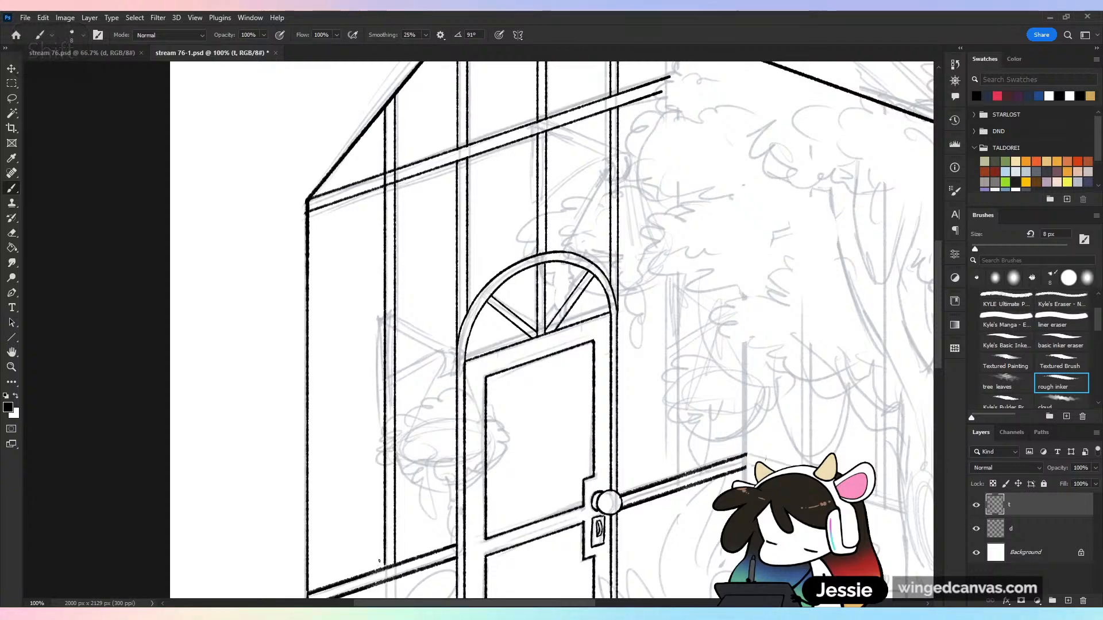
key("ctrl+s")
key("ctrl+minus")
key("ctrl+minus")
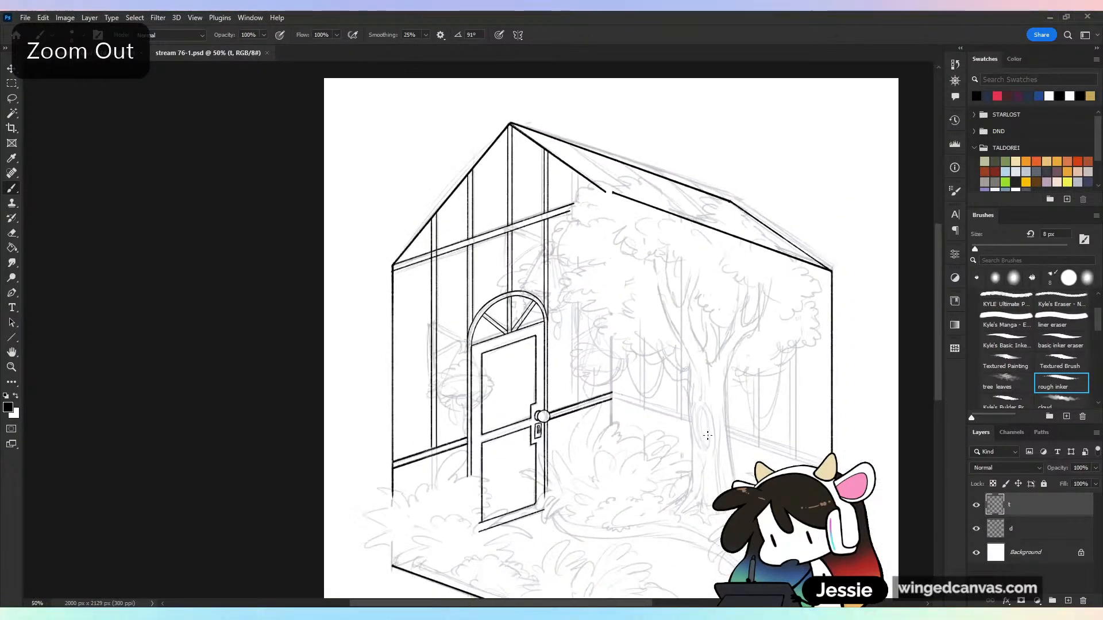
Erase the left post's lines where they cross the upper horizontal beam and save the file
key("ctrl+plus")
left_click_drag(541, 544, 601, 575)
key("ctrl+plus")
key("ctrl+plus")
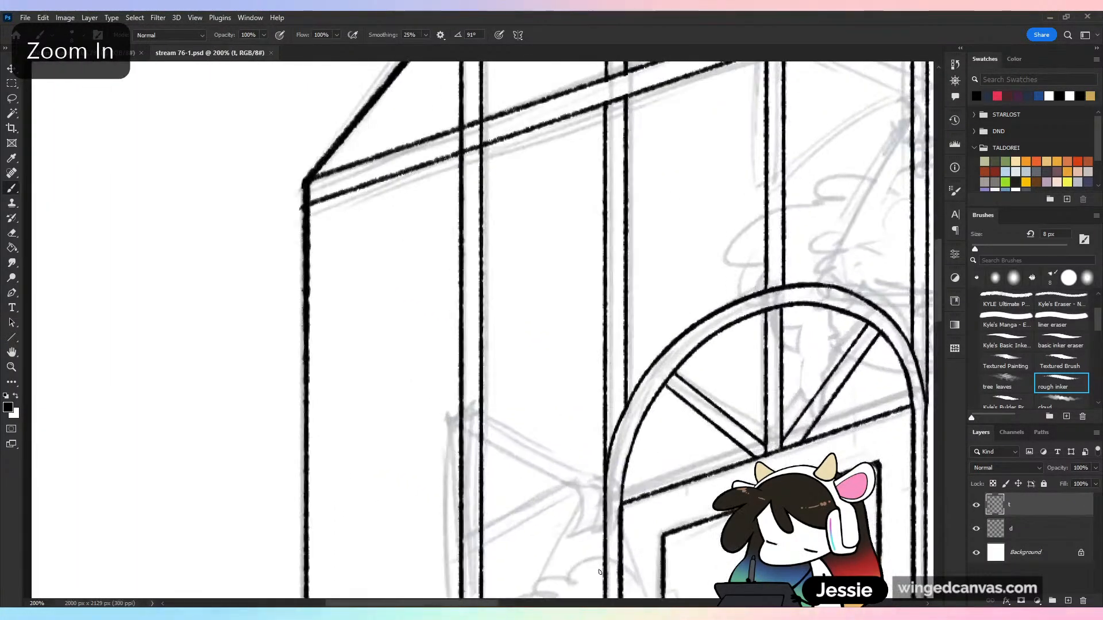
left_click_drag(555, 318, 640, 457)
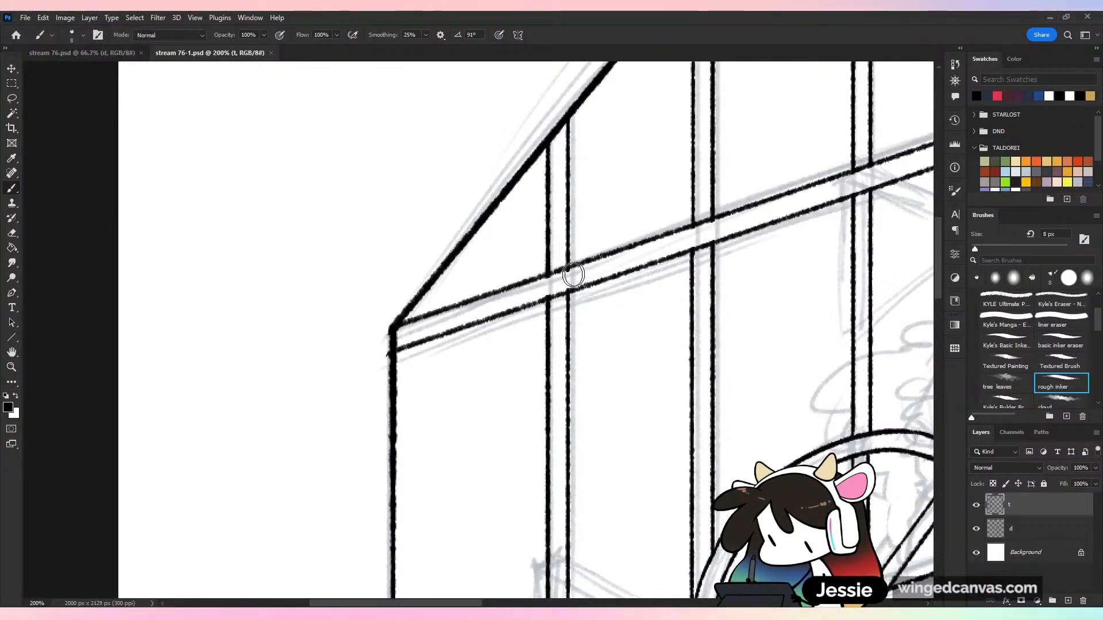
key("ctrl+minus")
key("ctrl+s")
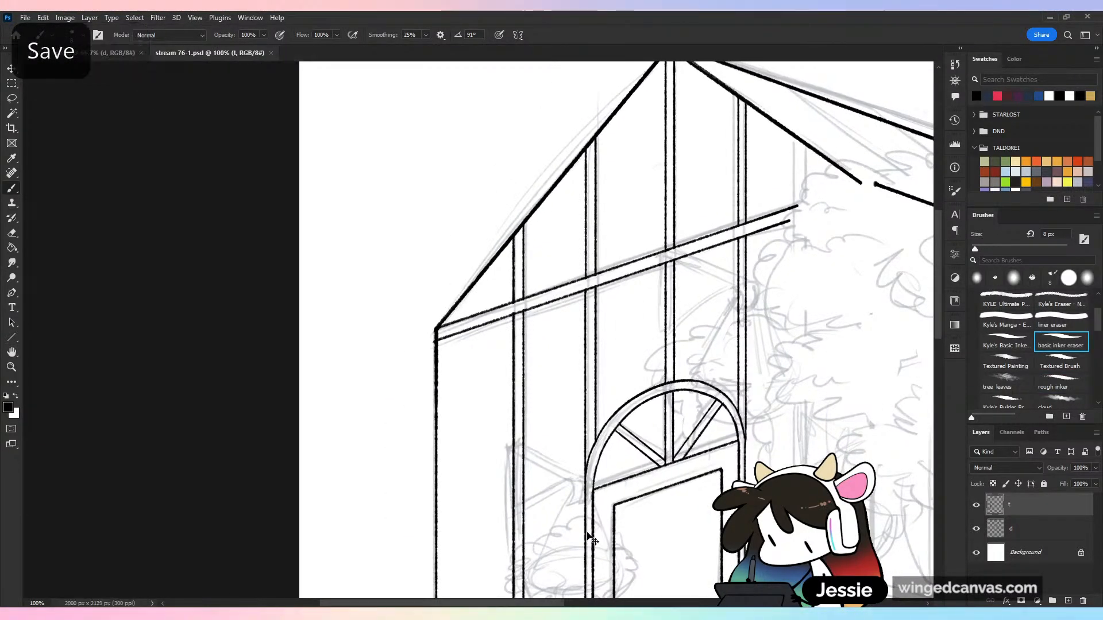
Ink both vertical edges of the wall post right of the door, from roof slope to rail, and save
key("ctrl+minus")
left_click_drag(636, 442, 515, 370)
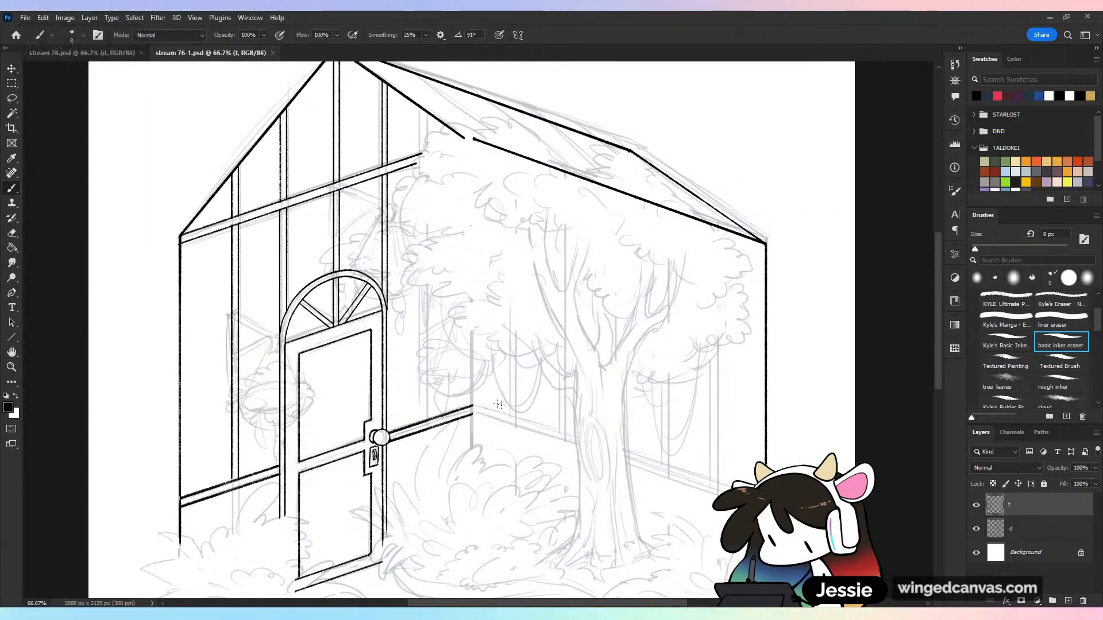
left_click_drag(509, 356, 493, 393)
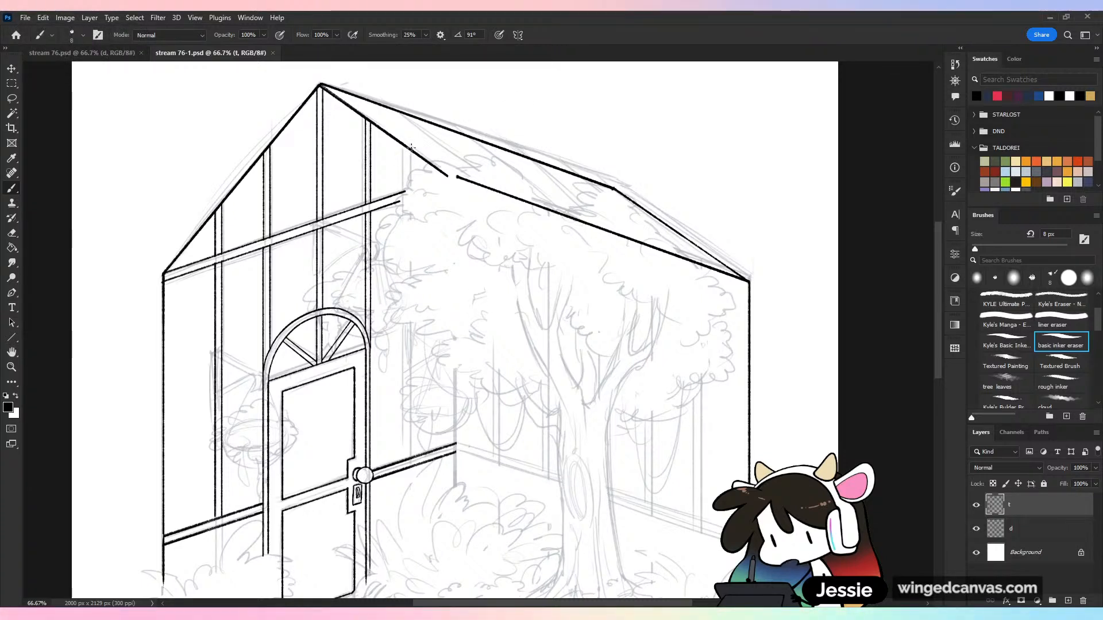
left_click_drag(405, 147, 450, 457)
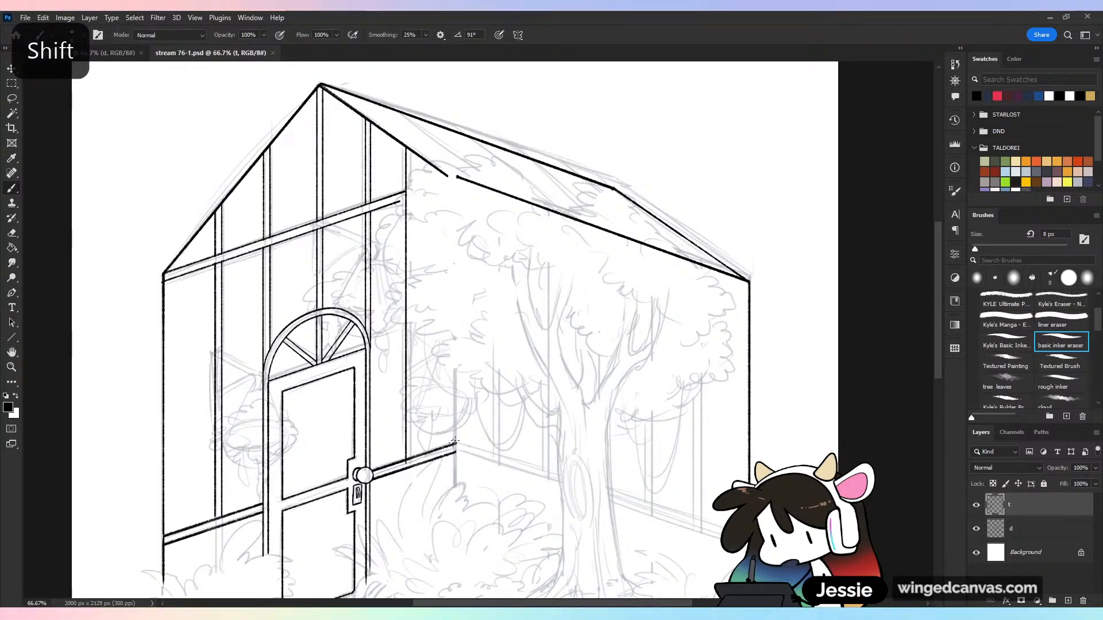
key("ctrl+z")
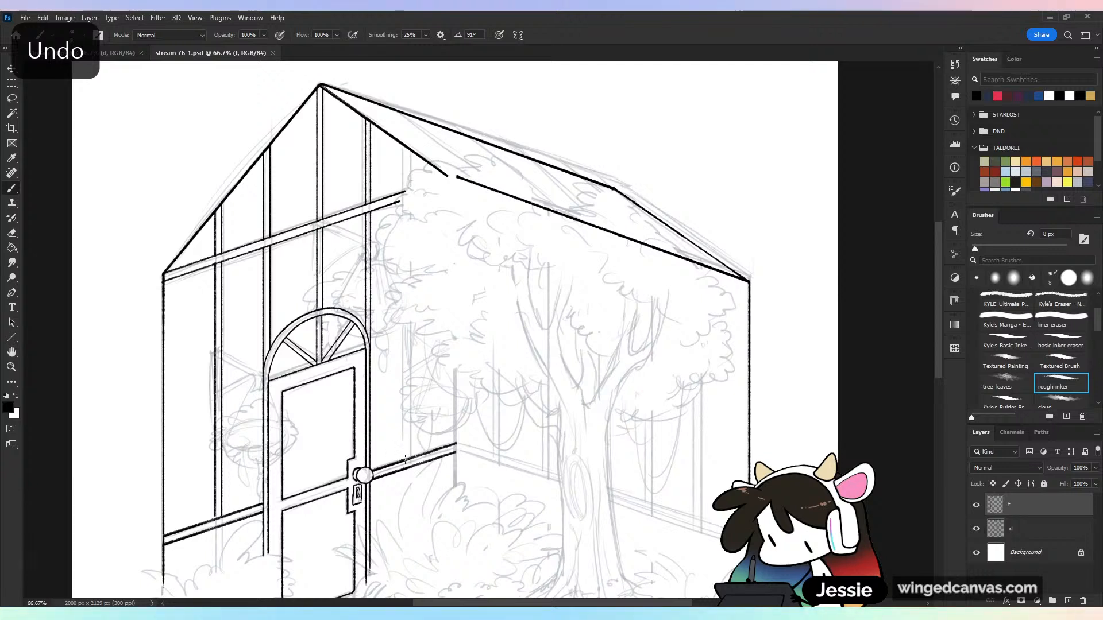
mouse_move(405, 453)
left_mouse_down()
mouse_move(439, 189)
mouse_move(417, 153)
mouse_move(416, 458)
left_mouse_up()
key("ctrl+z")
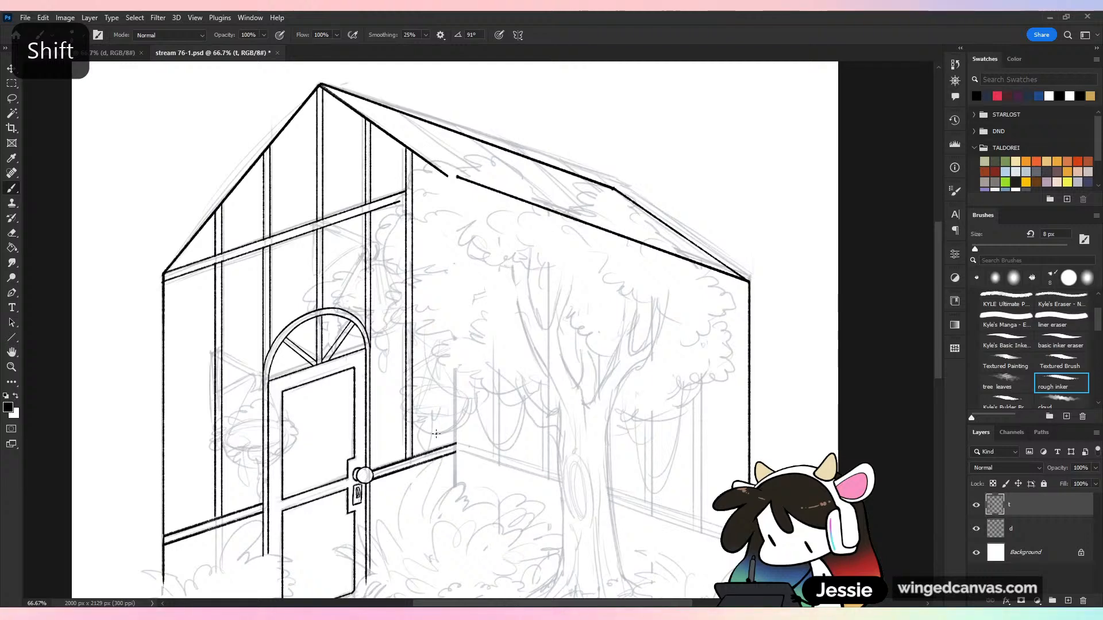
key("ctrl+plus")
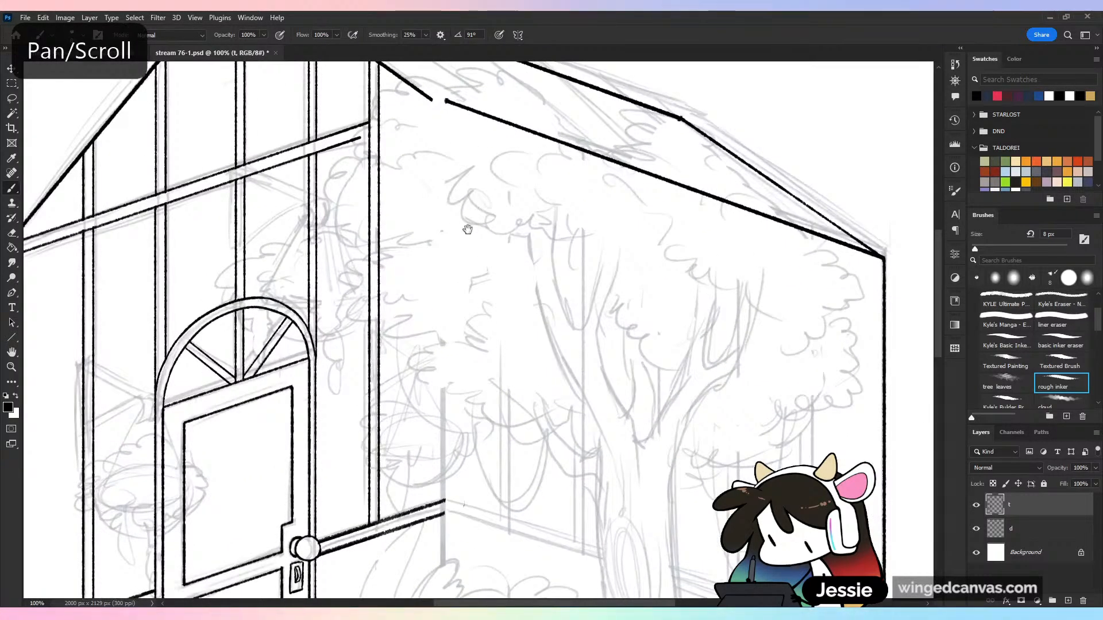
left_click_drag(467, 229, 520, 328)
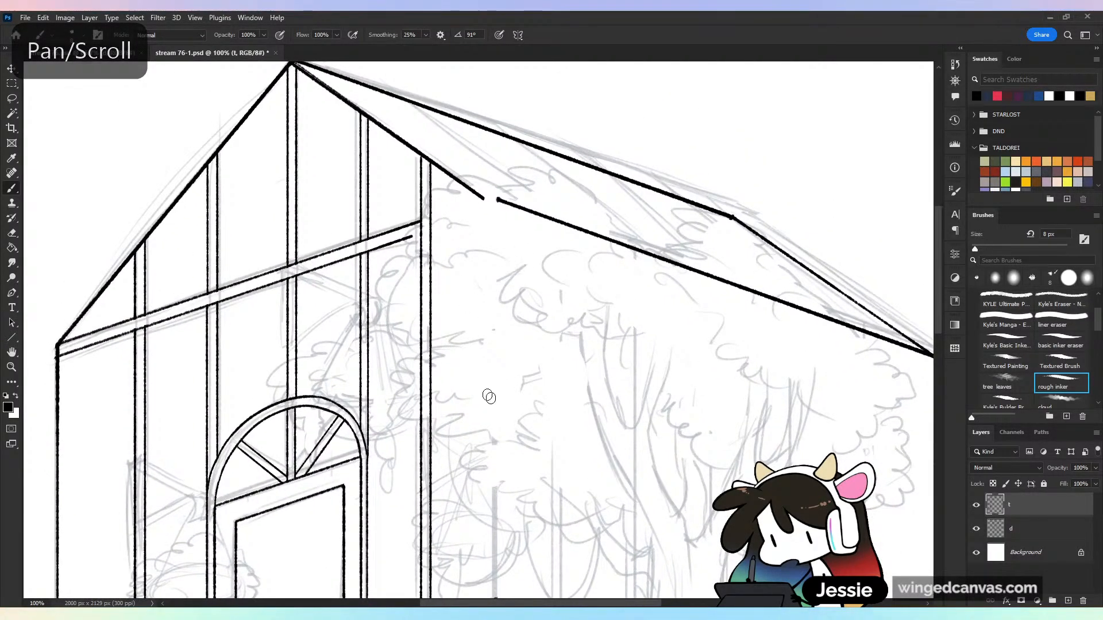
key("ctrl+minus")
key("ctrl+minus")
key("ctrl+s")
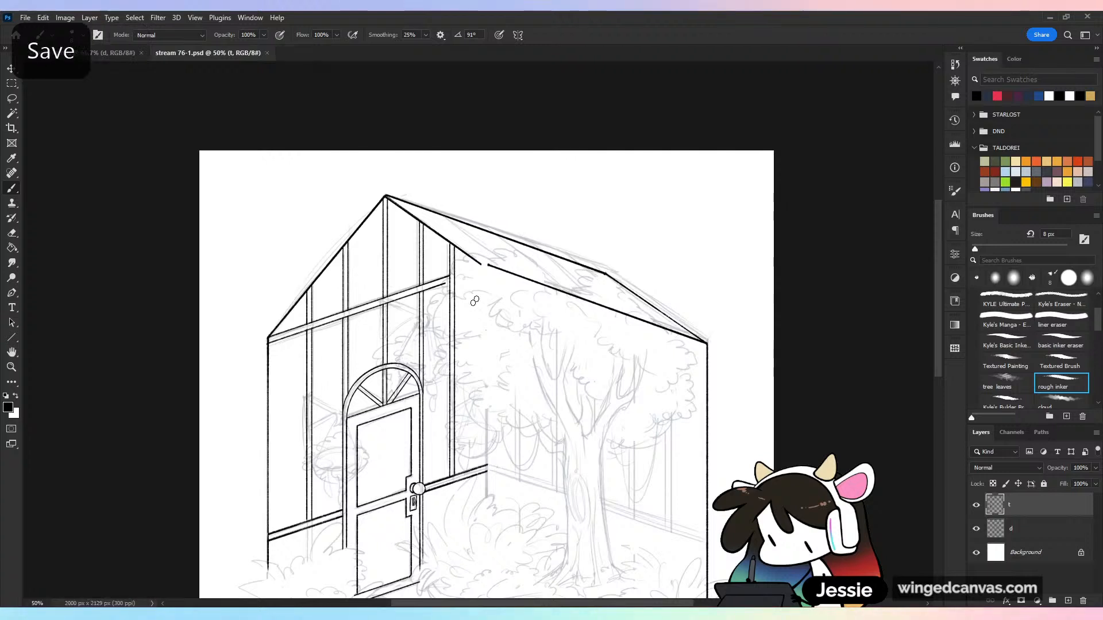
Erase the right post and beam end where the tree foliage overlaps them, using the basic inker eraser, and save
left_click_drag(421, 359, 525, 307)
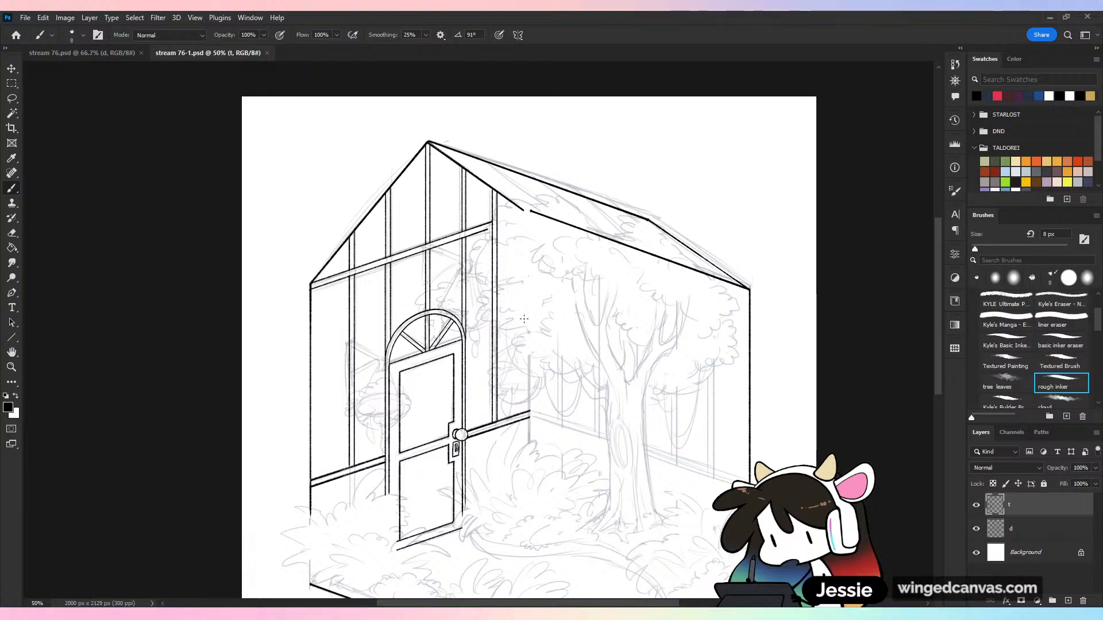
key("ctrl+plus")
left_click_drag(563, 236, 518, 305)
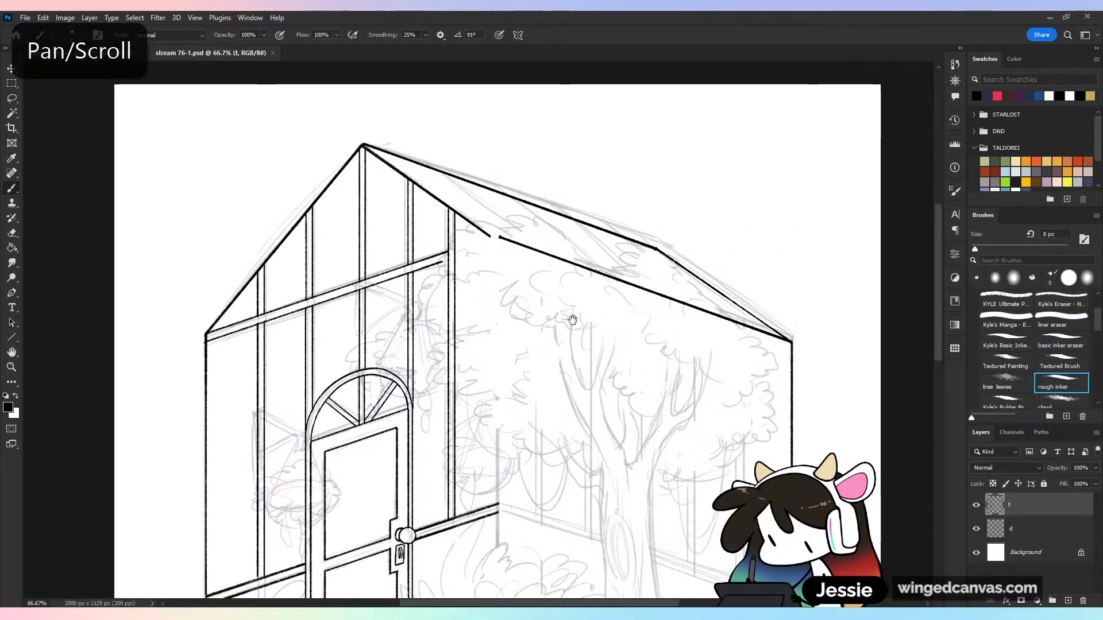
key("ctrl+plus")
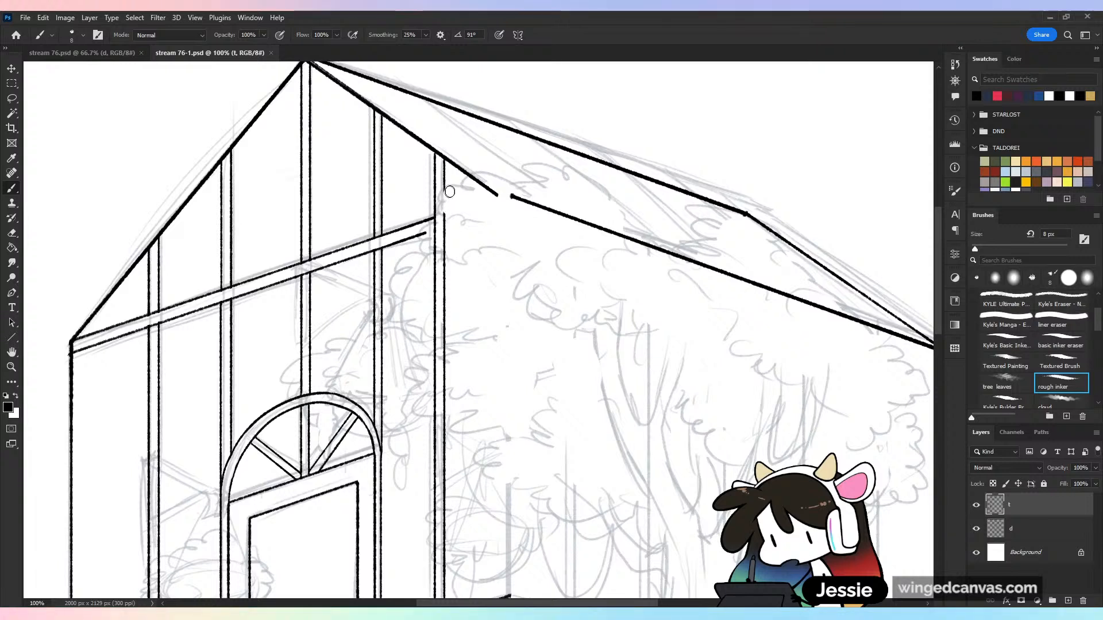
left_click_drag(450, 192, 447, 222)
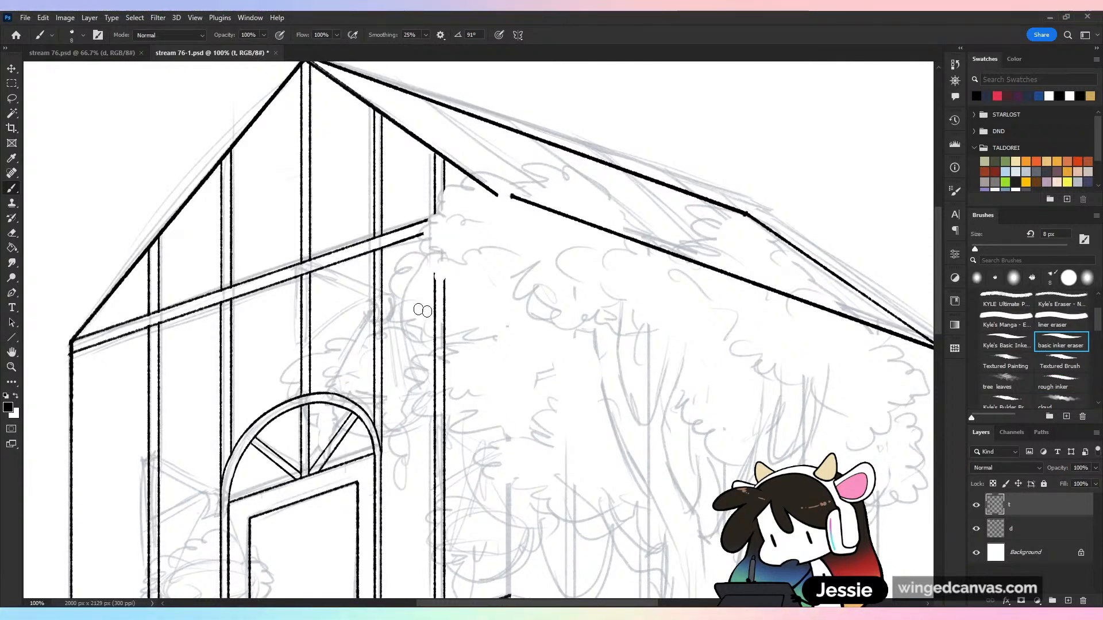
left_click_drag(435, 332, 435, 314)
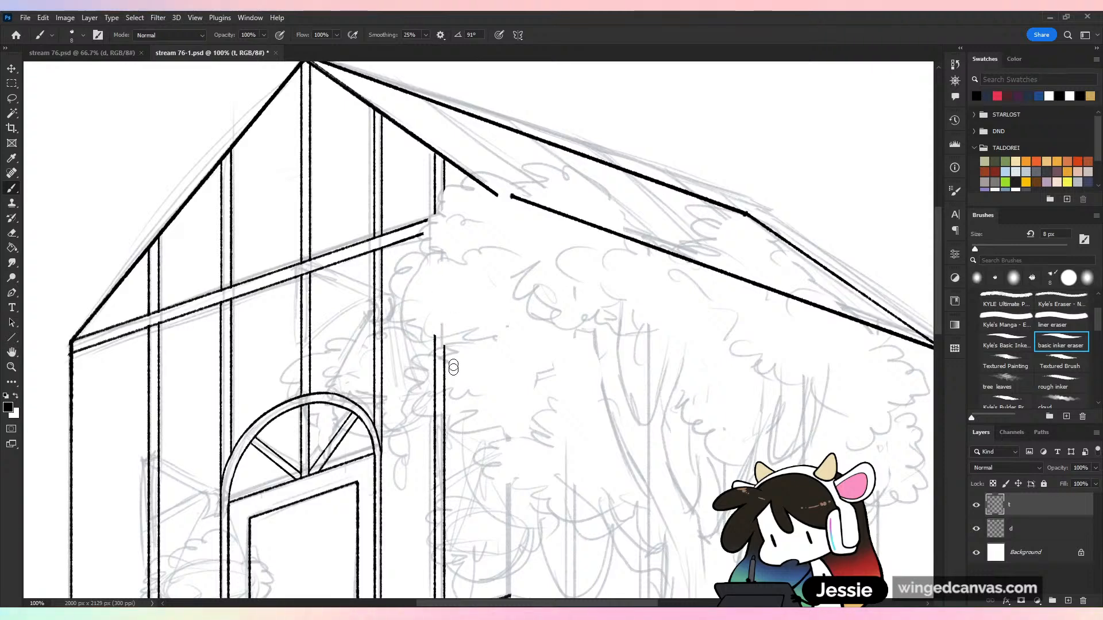
left_click_drag(454, 368, 436, 349)
key("ctrl+minus")
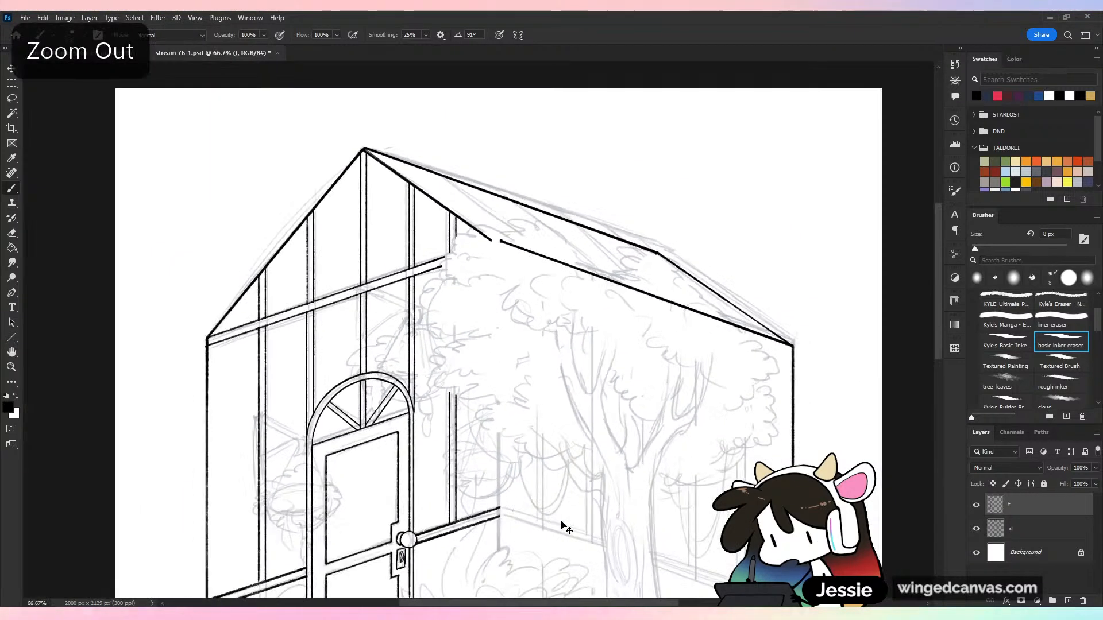
key("ctrl+minus")
key("ctrl+s")
Switch back to the rough inker and briefly hide the sketch layer d to check the inked lines alone
key("ctrl+plus")
left_click(1061, 383)
left_click(976, 529)
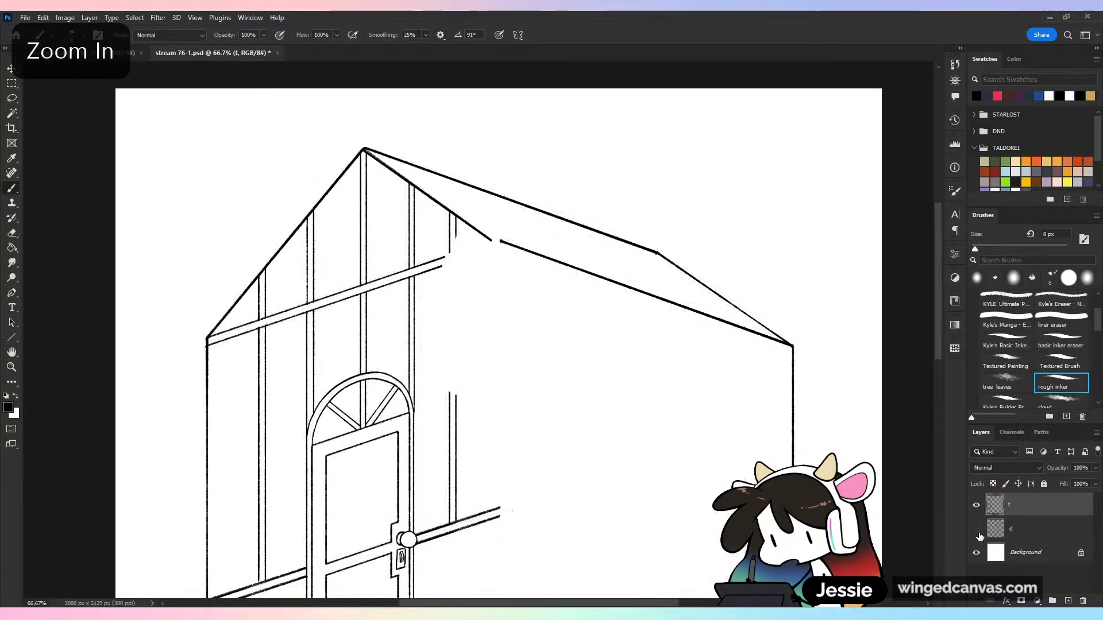
left_click(976, 529)
key("ctrl+plus")
left_click_drag(611, 484, 503, 485)
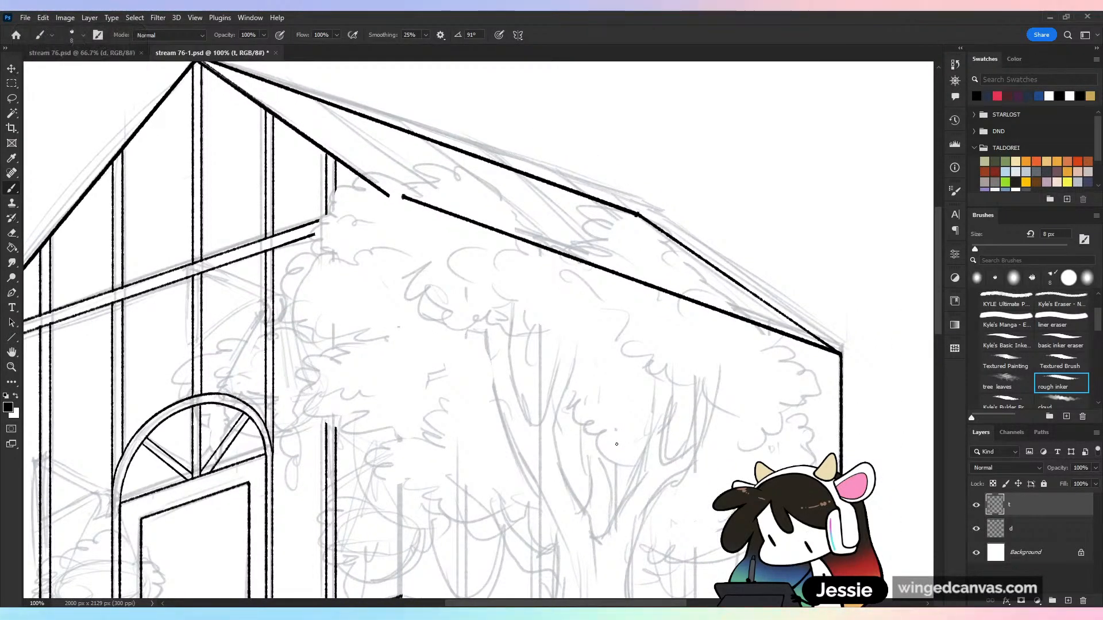
key("ctrl+minus")
key("ctrl+minus")
key("ctrl+plus")
key("ctrl+plus")
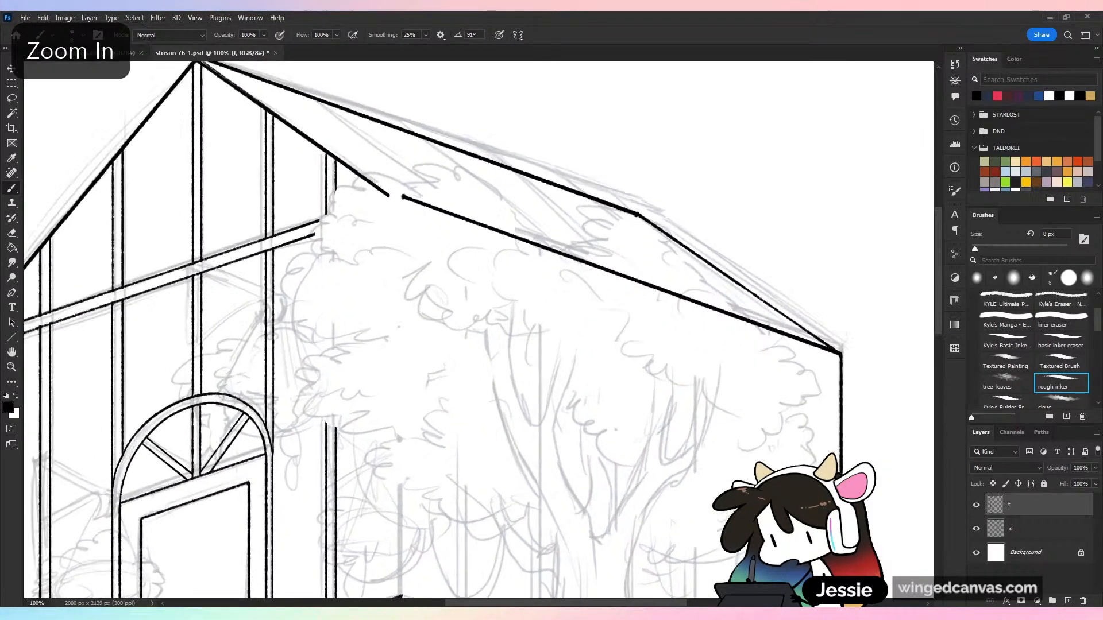
key("ctrl+minus")
key("ctrl+minus")
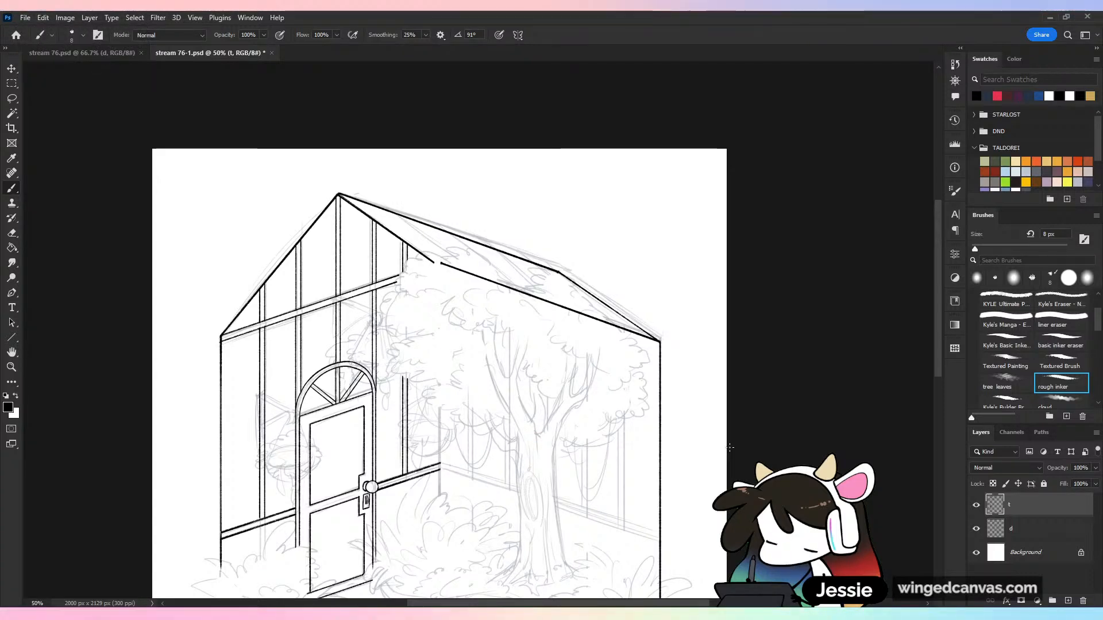
key("ctrl+plus")
key("ctrl+plus")
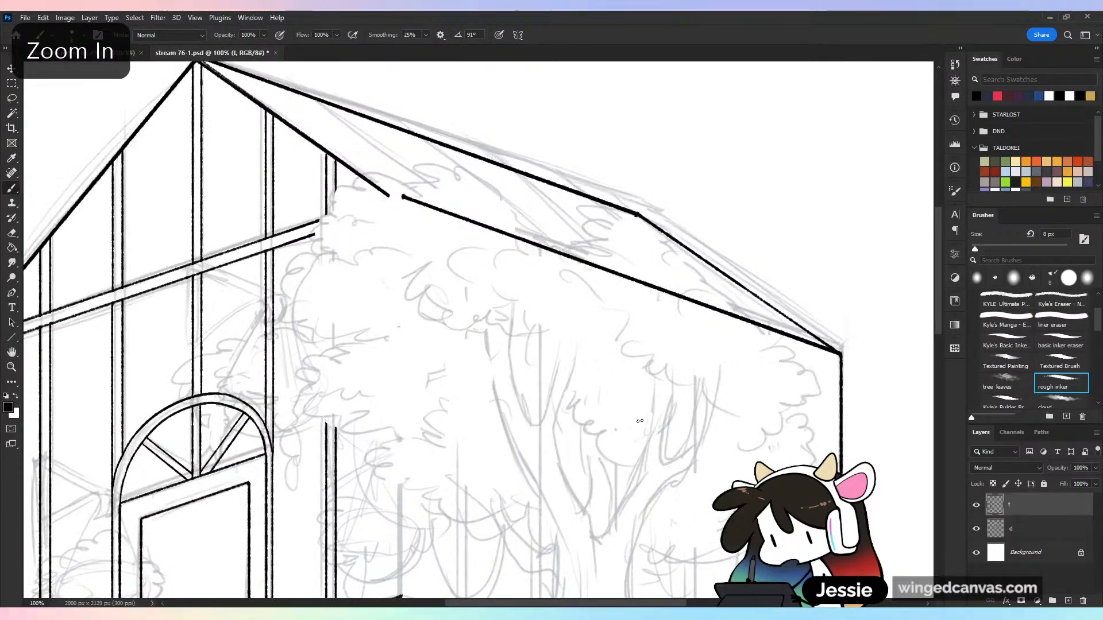
Ink a straight slanted bar line across the side roof from ridge to eave, roughly parallel to the front gable edge
scroll(689, 489, "up", 3)
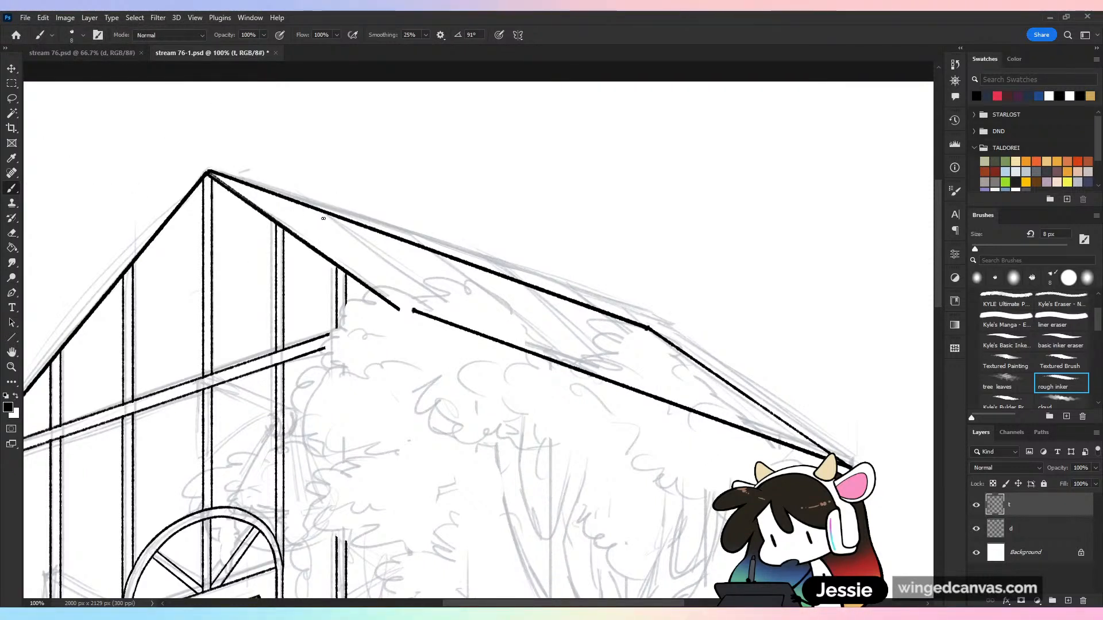
key("shift")
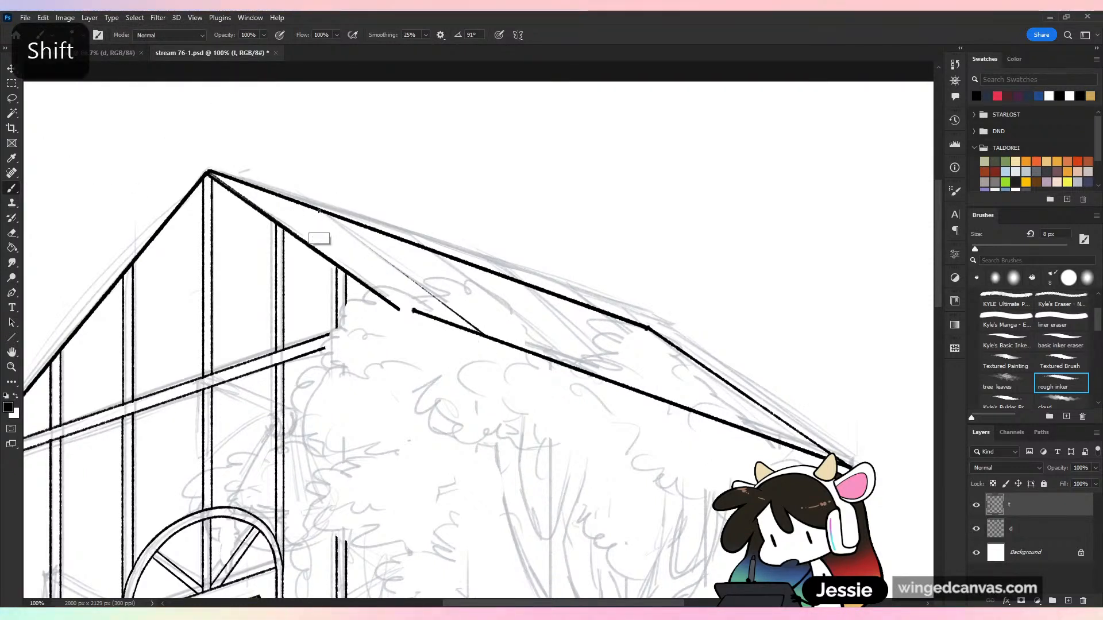
left_click(318, 211, "shift")
Lasso the new slanted roof line and place a copy of it alongside the front gable edge
left_click(11, 98)
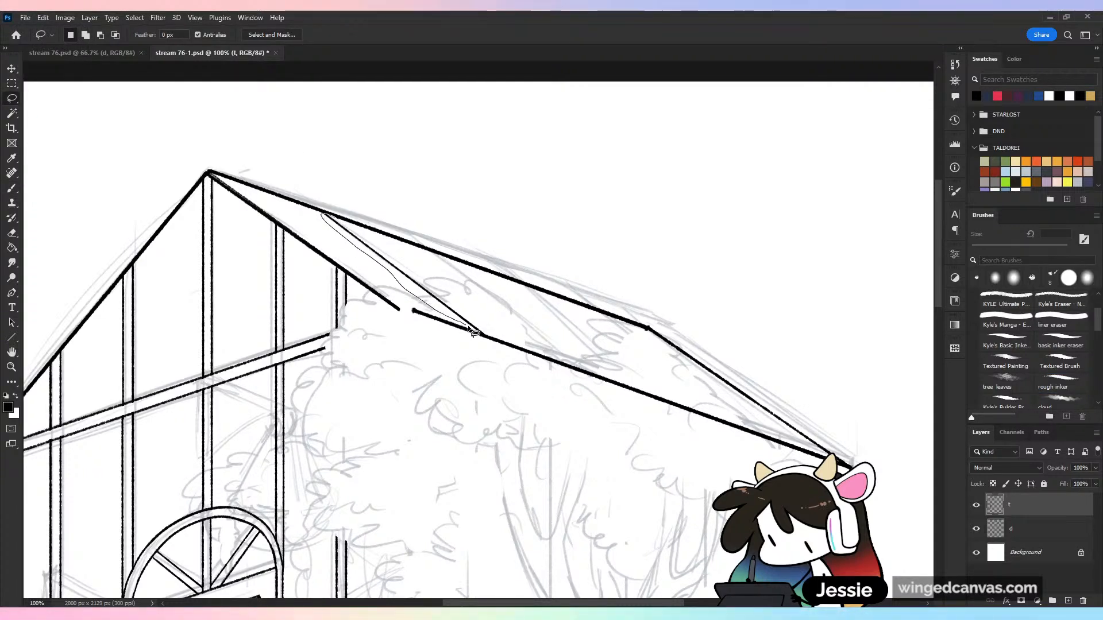
left_click_drag(473, 332, 471, 331)
key("ctrl")
mouse_move(400, 272)
left_mouse_down()
mouse_move(308, 227)
mouse_move(317, 242)
left_mouse_up()
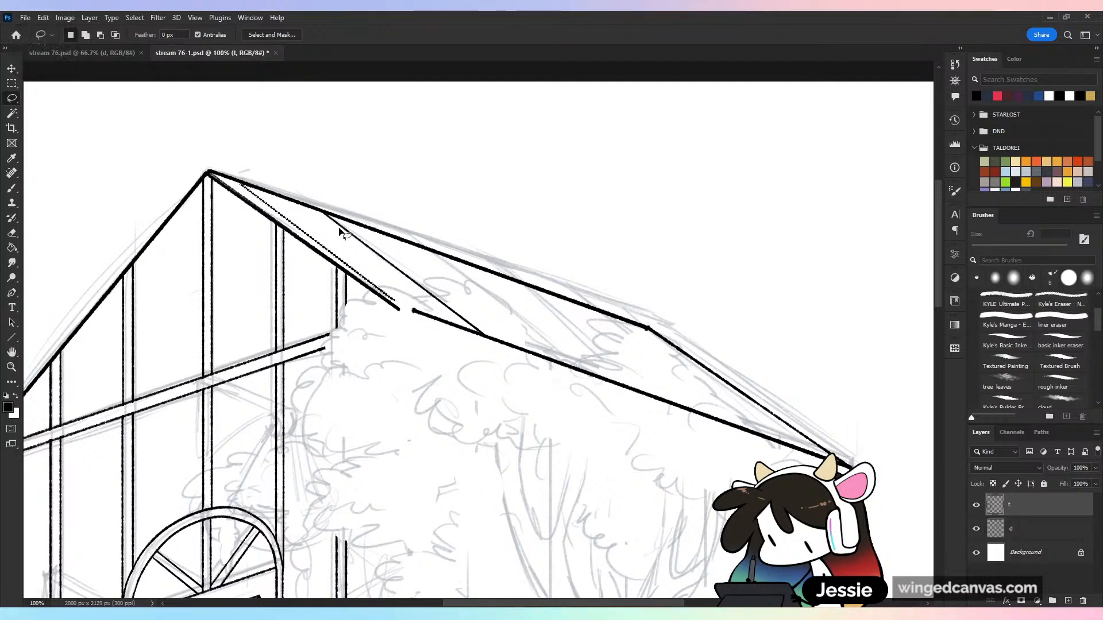
Rotate the copied roof line by -1.17°, move it to the blank area above the roof, and clear the selection
key("ctrl+t")
left_click_drag(360, 173, 360, 172)
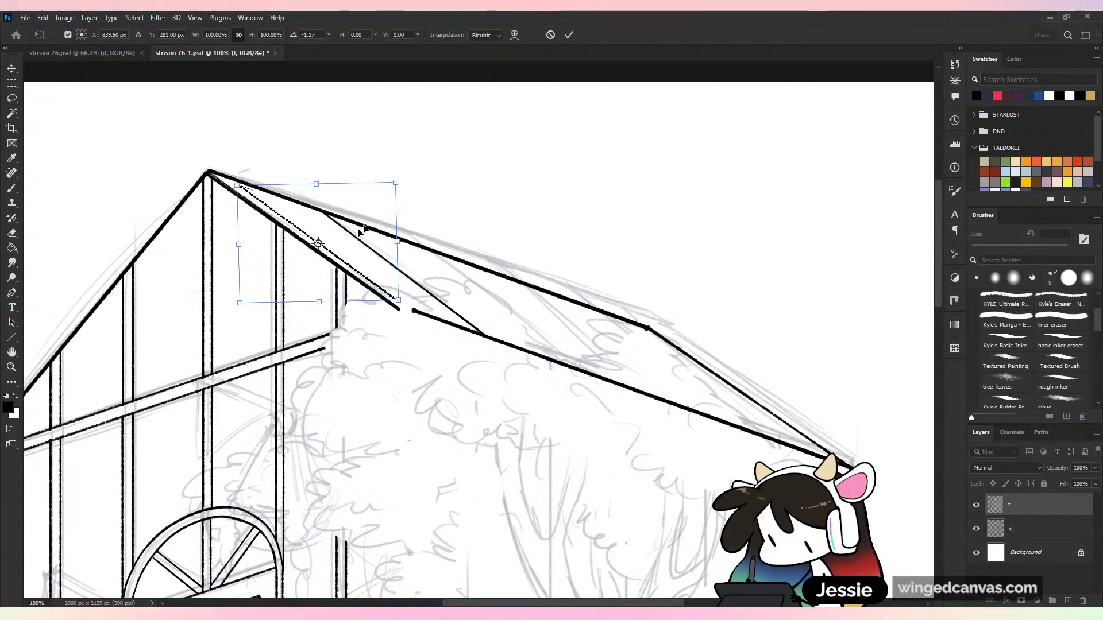
left_click_drag(362, 230, 556, 178)
left_click(569, 35)
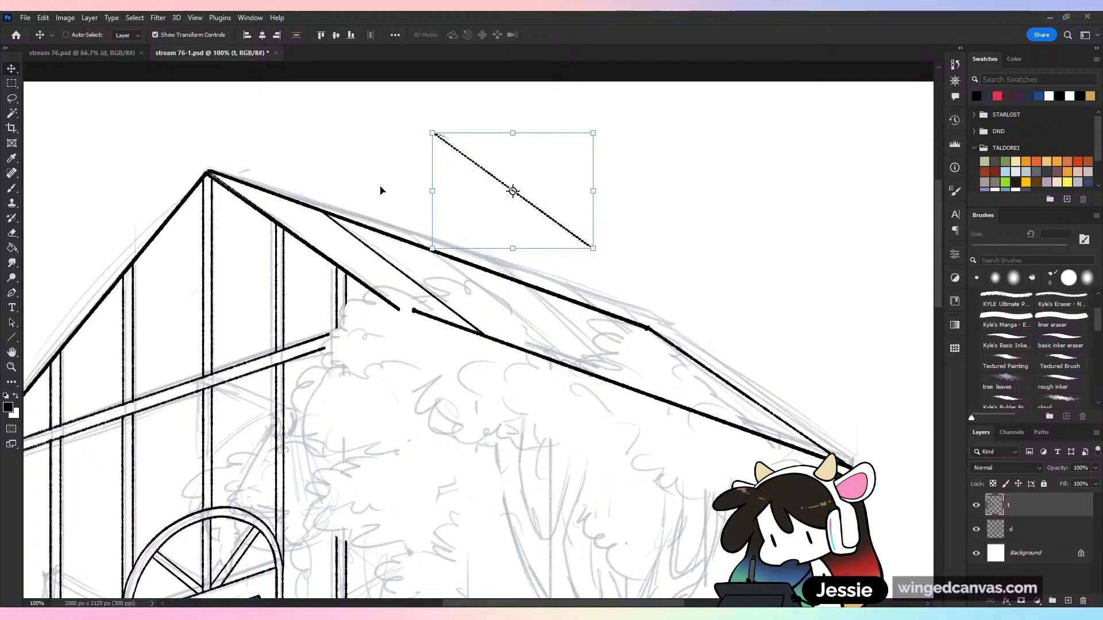
key("ctrl+d")
key("l")
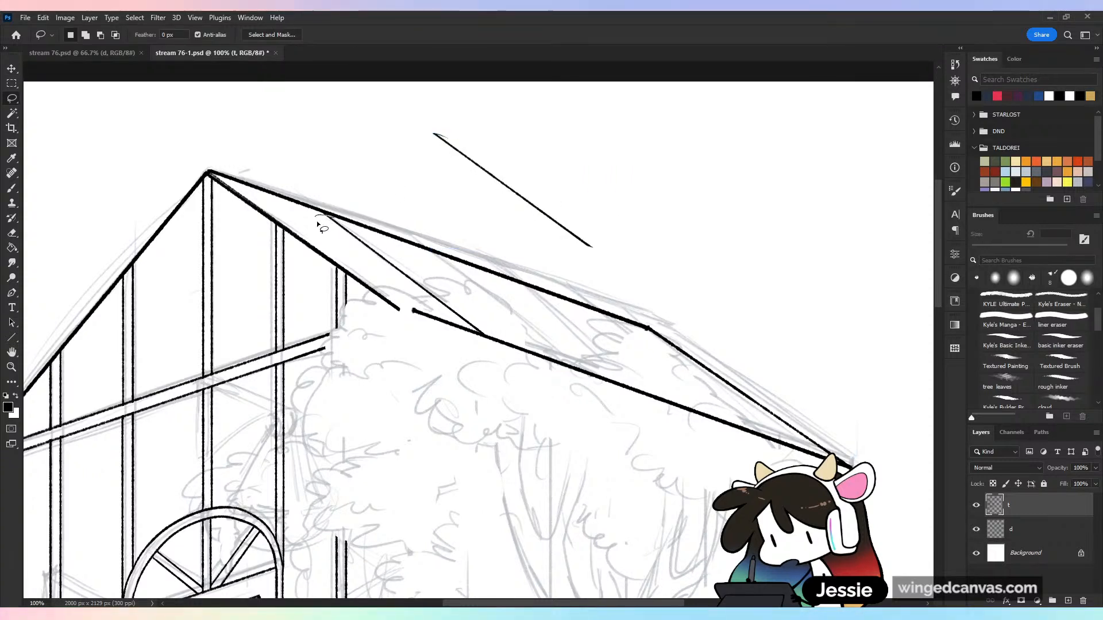
Replace the original slanted line on the side roof with the rotated copy, fitting it between ridge and eave, and clear the selection
left_click_drag(495, 339, 494, 338)
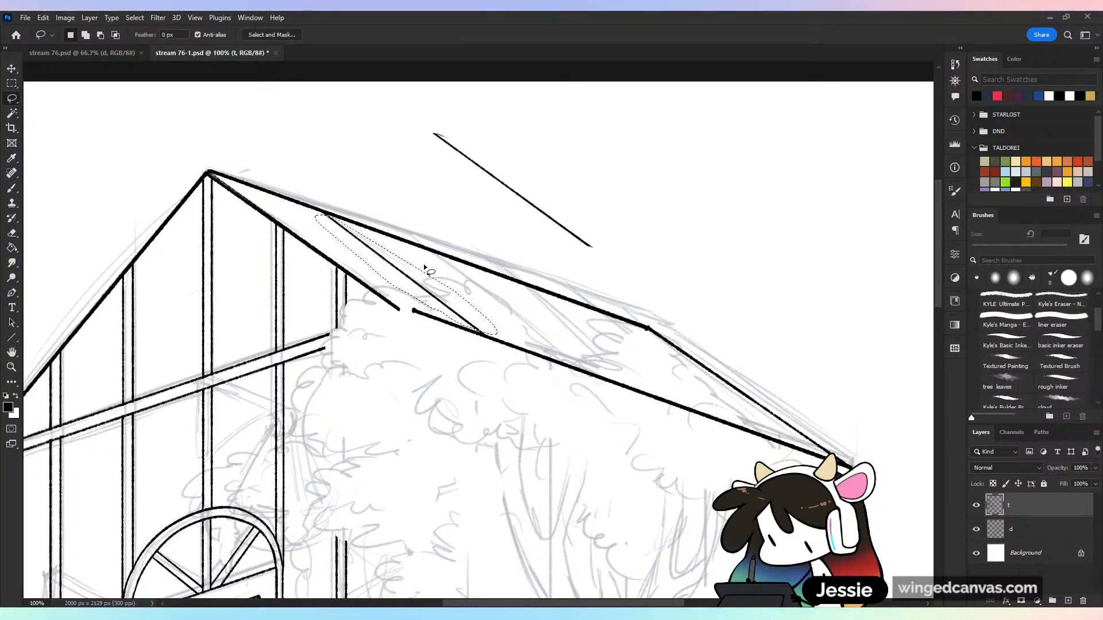
mouse_move(419, 112)
left_mouse_down()
mouse_move(448, 103)
mouse_move(414, 115)
left_mouse_up()
key("v")
mouse_move(498, 177)
left_mouse_down()
mouse_move(402, 253)
mouse_move(411, 244)
left_mouse_up()
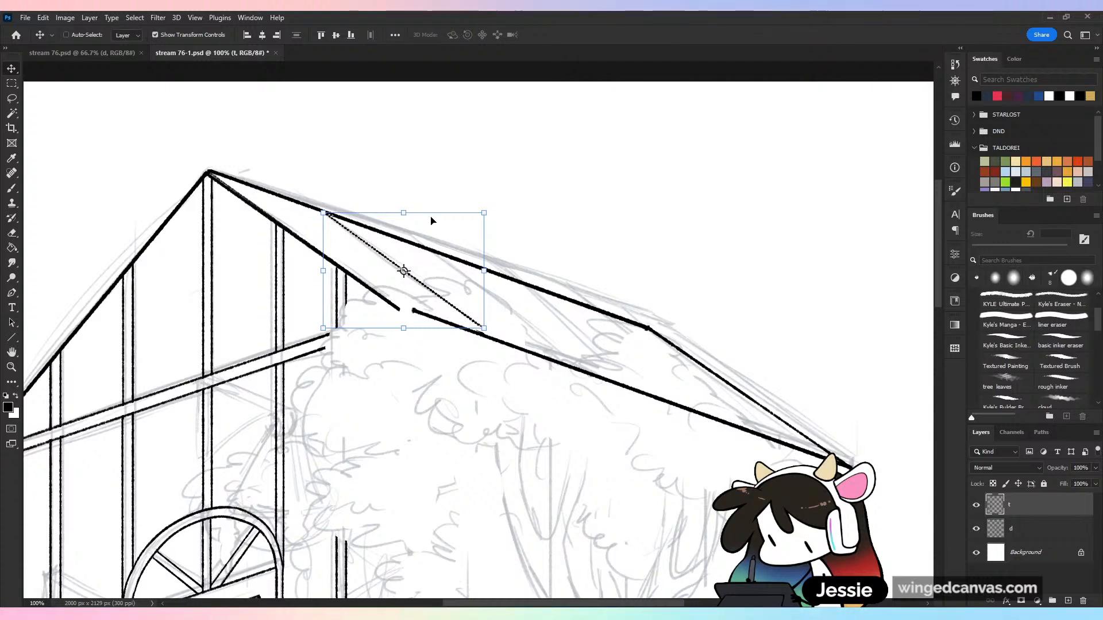
key("ctrl+d")
key("b")
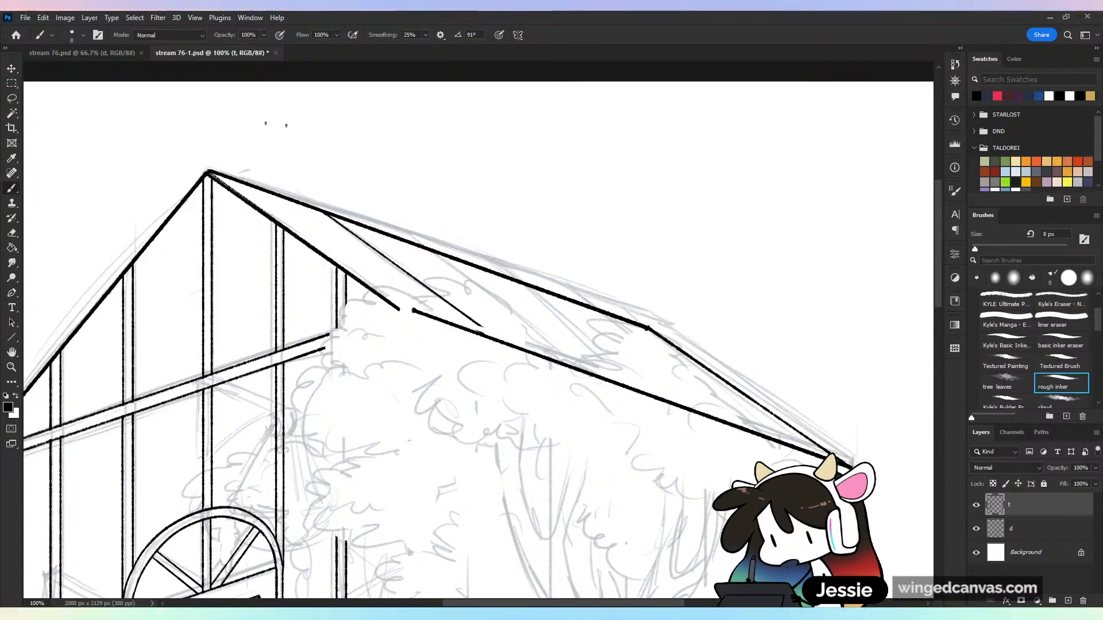
Lasso the slanted roof line and place a copy close beside it to form a double-line roof bar
left_click(12, 98)
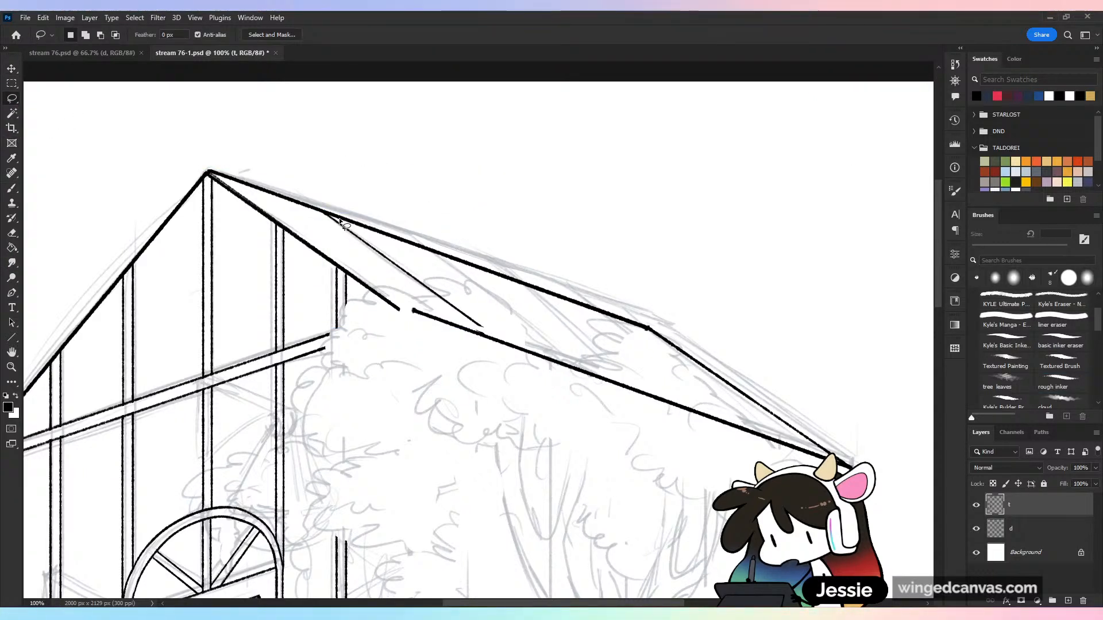
mouse_move(329, 219)
left_mouse_down()
mouse_move(431, 304)
mouse_move(503, 325)
mouse_move(385, 251)
left_mouse_up()
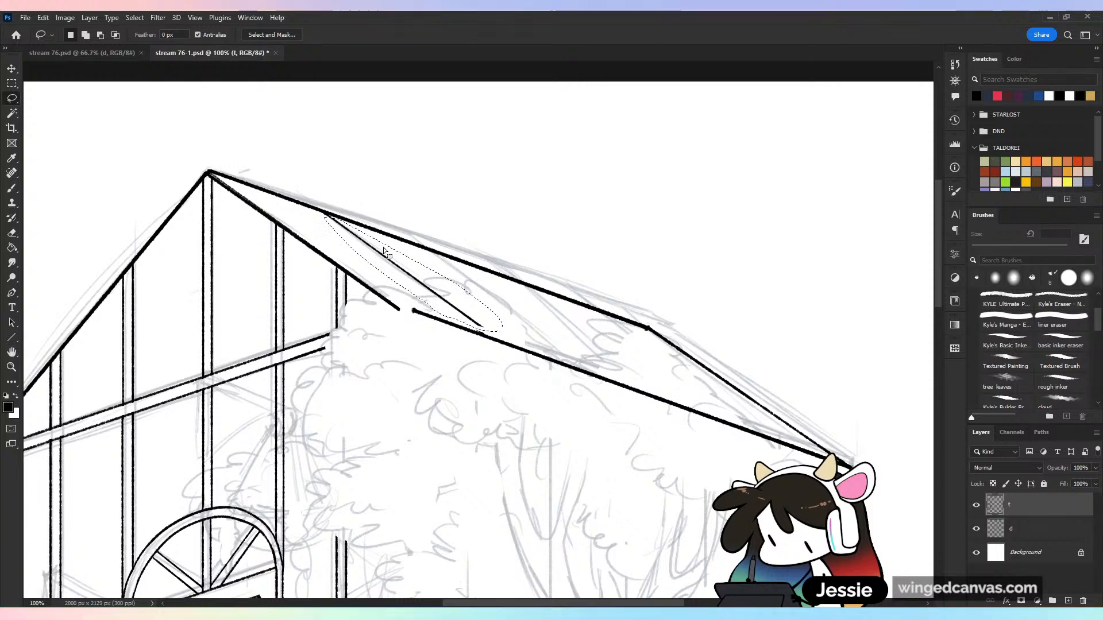
left_click_drag(430, 281, 438, 278)
key("ctrl+d")
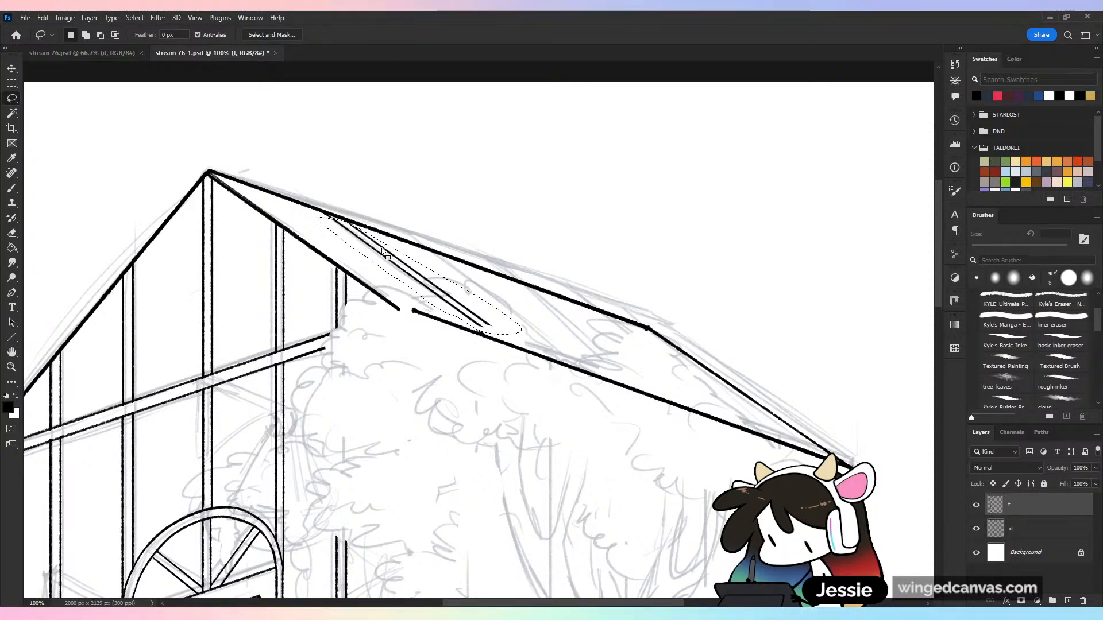
Try to place a copy of the double-line roof bar farther along the side roof, then undo it
left_click_drag(450, 284, 570, 320)
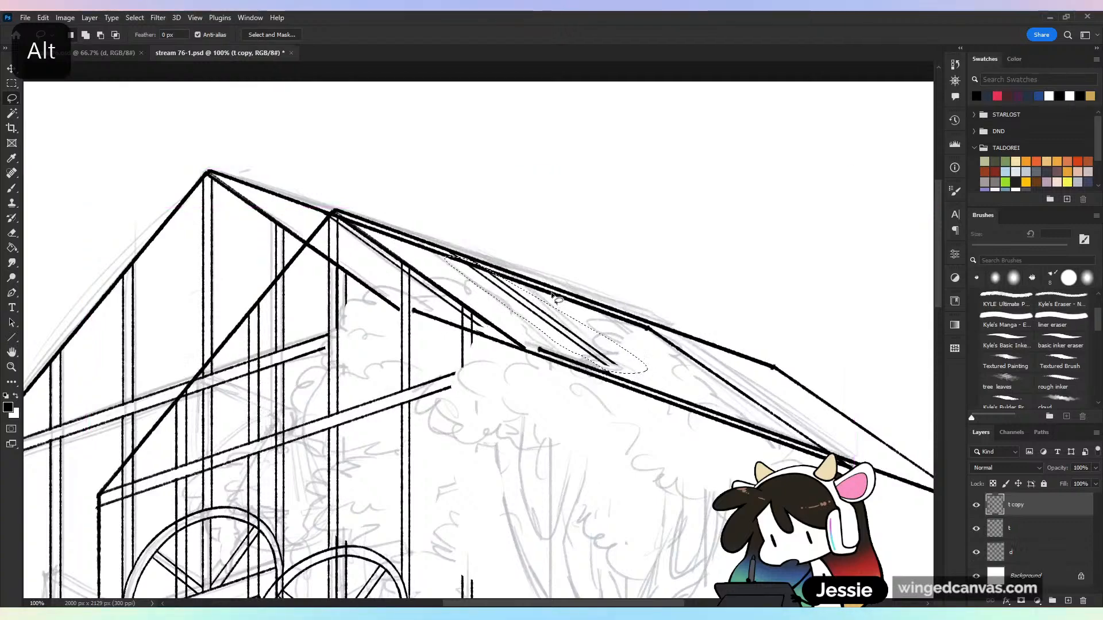
key("ctrl+z")
mouse_move(404, 280)
left_mouse_down()
mouse_move(534, 322)
mouse_move(509, 307)
left_mouse_up()
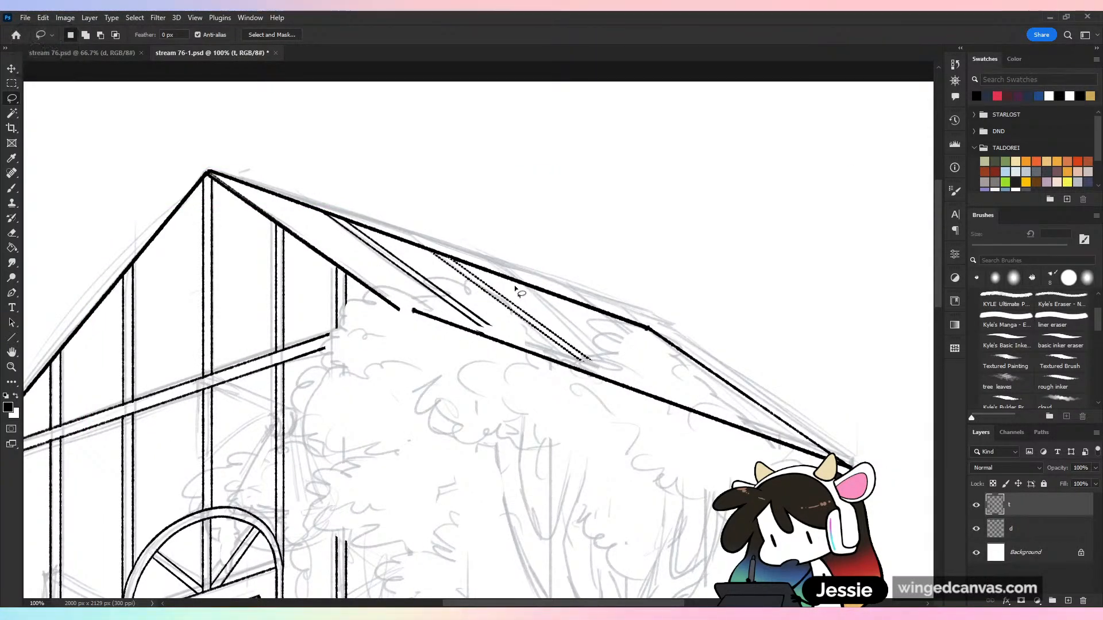
key("ctrl+z")
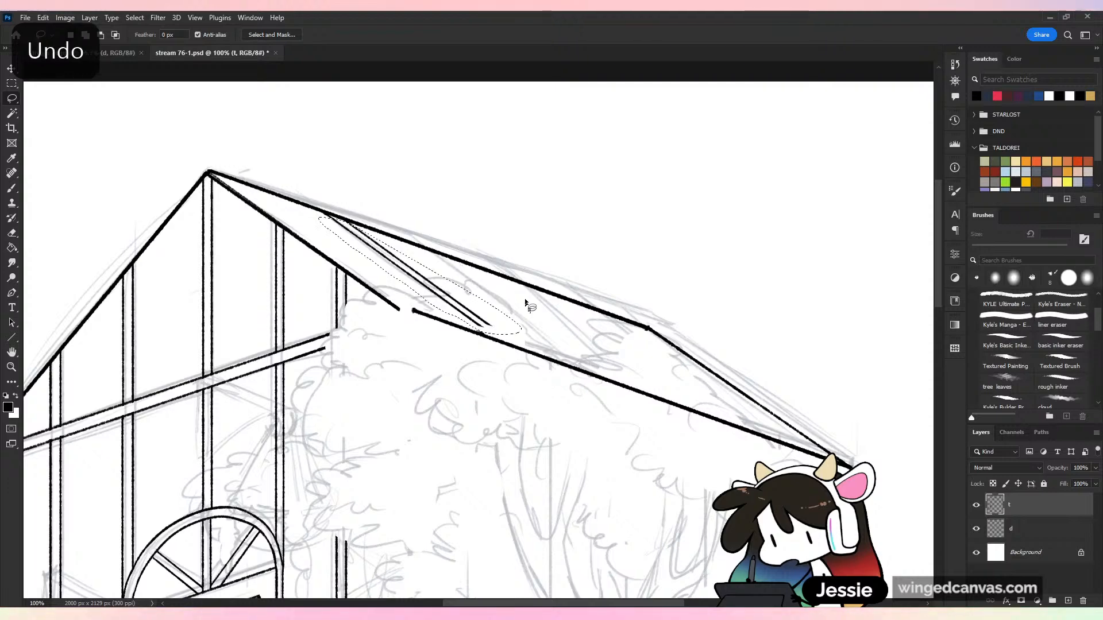
Lasso both lines of the roof bar and move the pair closer to the front gable edge
key("ctrl+minus")
key("ctrl+minus")
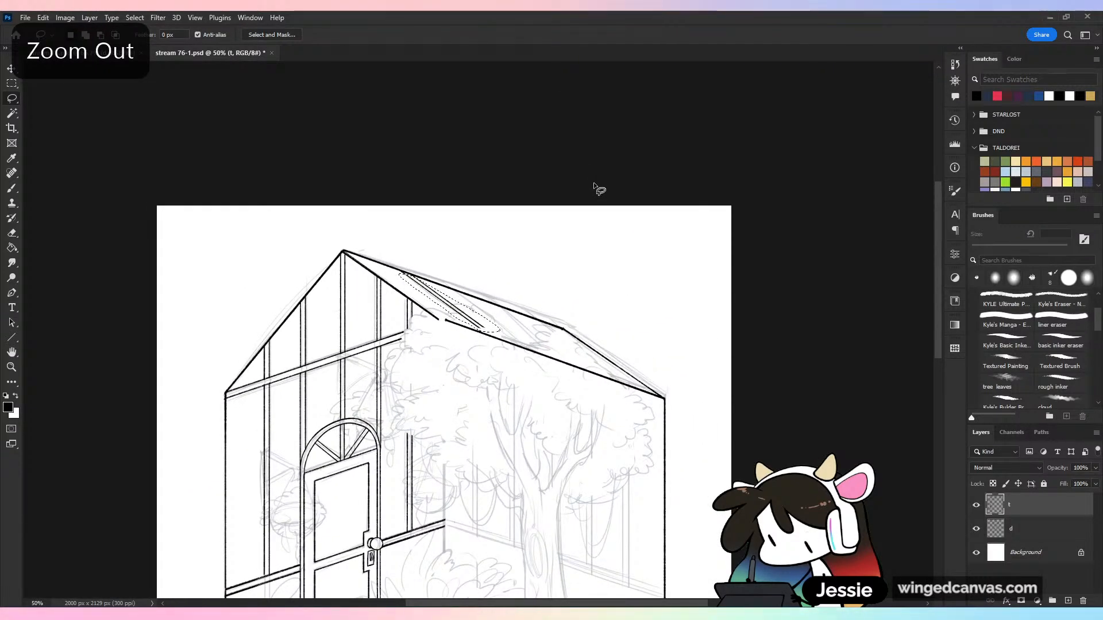
key("ctrl+plus")
key("ctrl+plus")
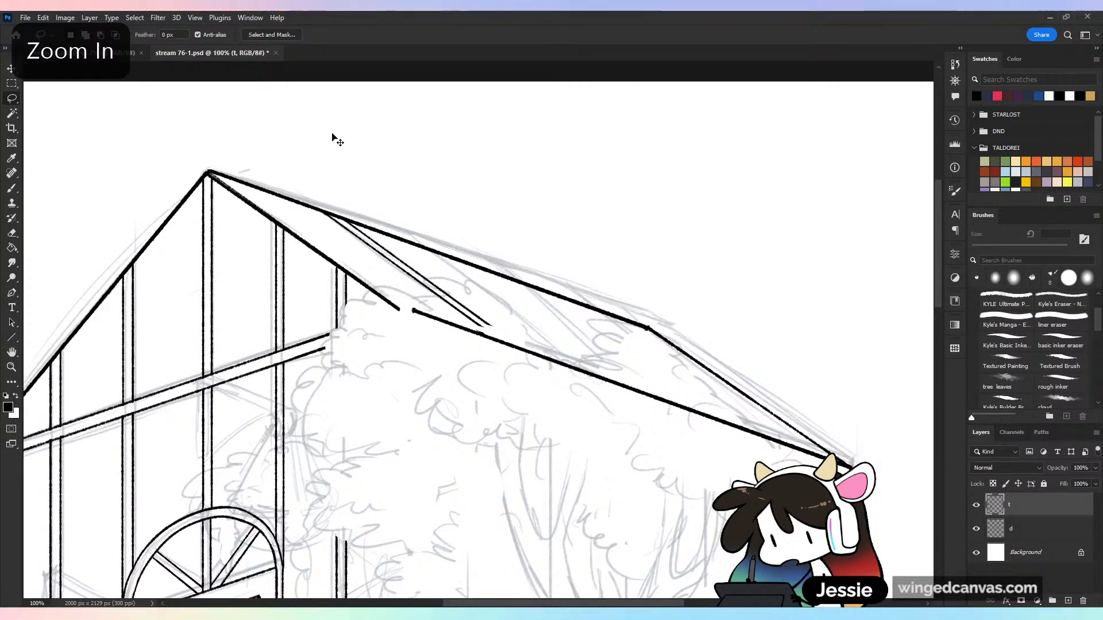
key("ctrl+plus")
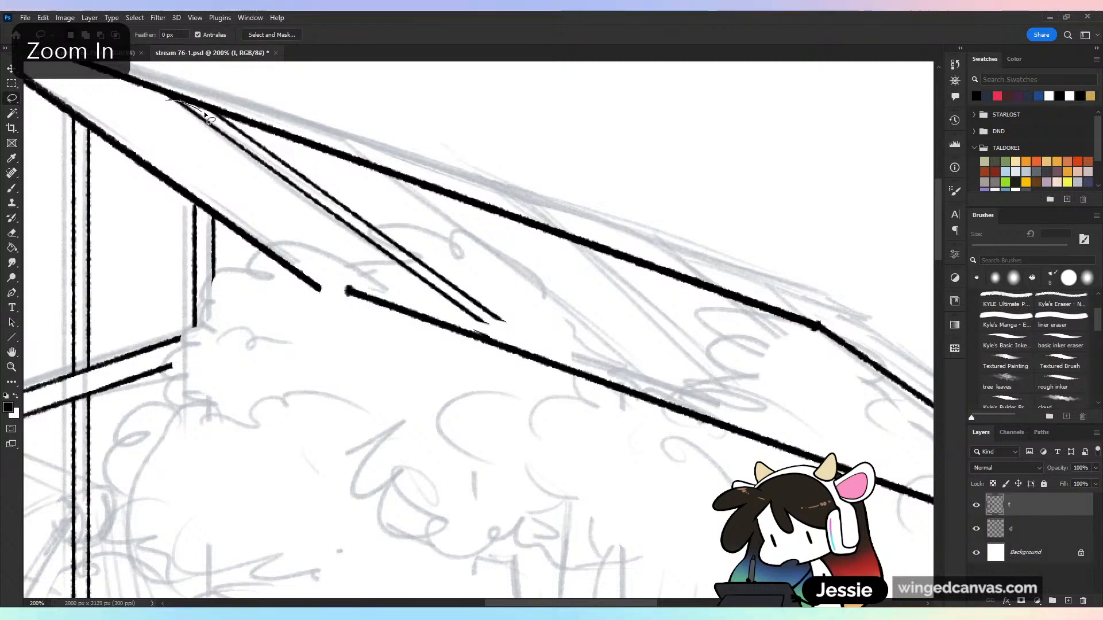
left_click_drag(206, 115, 234, 126)
mouse_move(304, 162)
left_mouse_down()
mouse_move(423, 234)
mouse_move(523, 326)
mouse_move(458, 327)
left_mouse_up()
key("v")
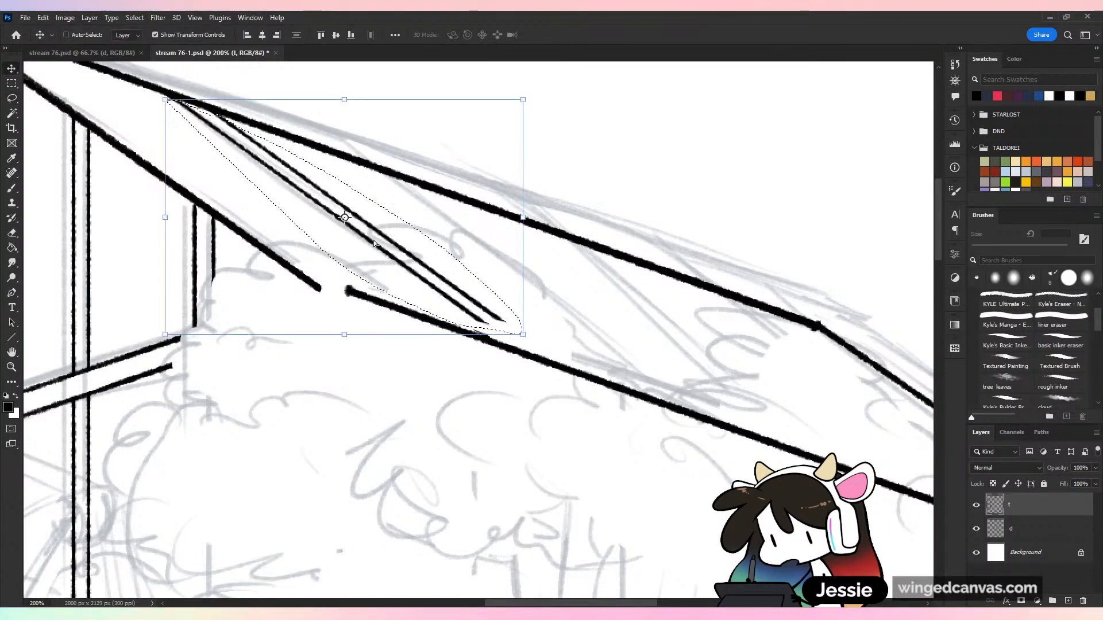
left_click_drag(375, 240, 326, 221)
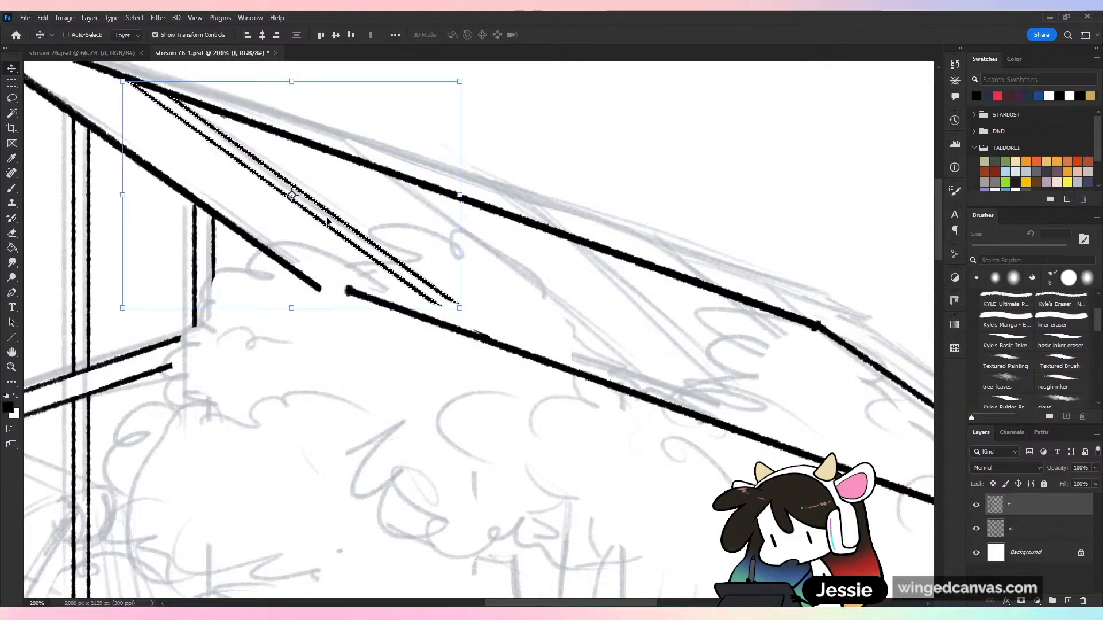
Check the roof bar's spacing against the whole roof and nudge the bar slightly toward the front gable
key("ctrl+minus")
key("ctrl+minus")
key("ctrl+plus")
key("ctrl+plus")
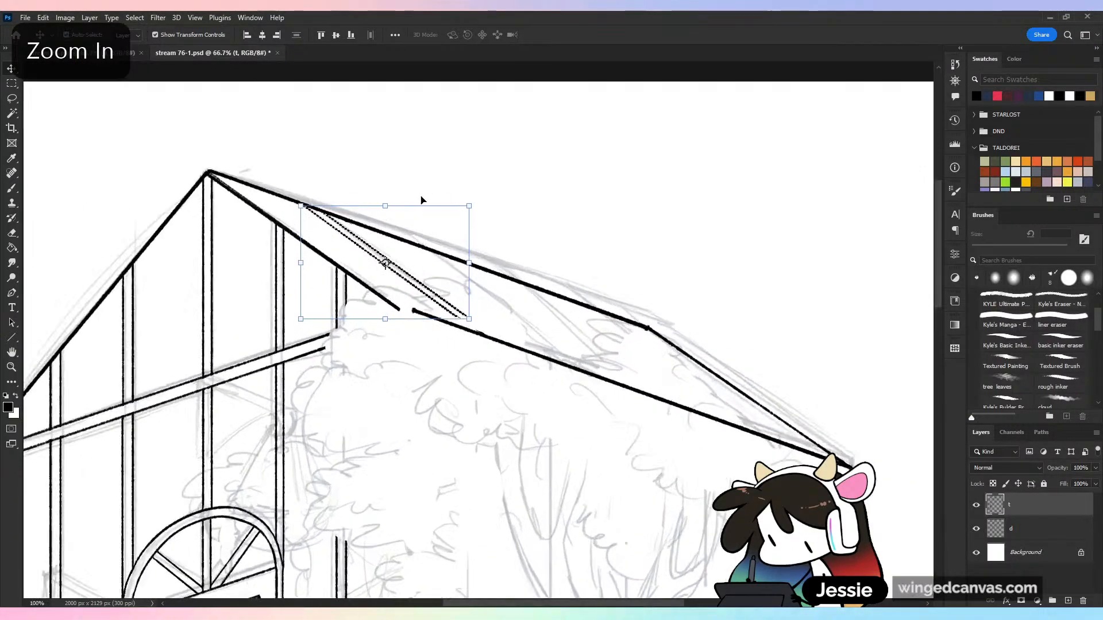
key("ctrl+minus")
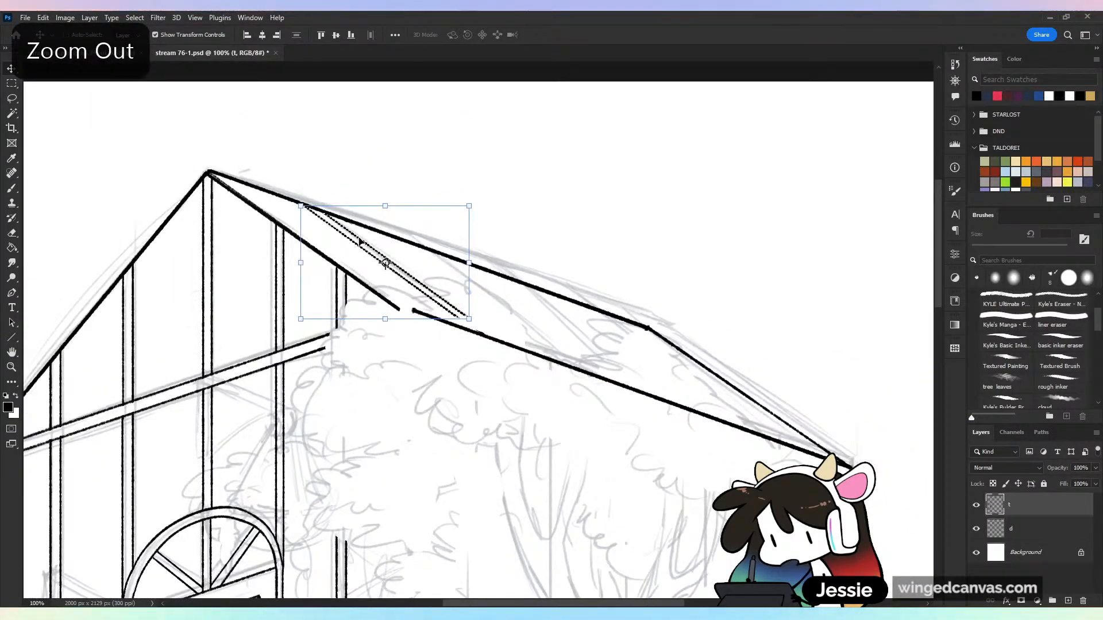
left_click_drag(360, 237, 362, 236)
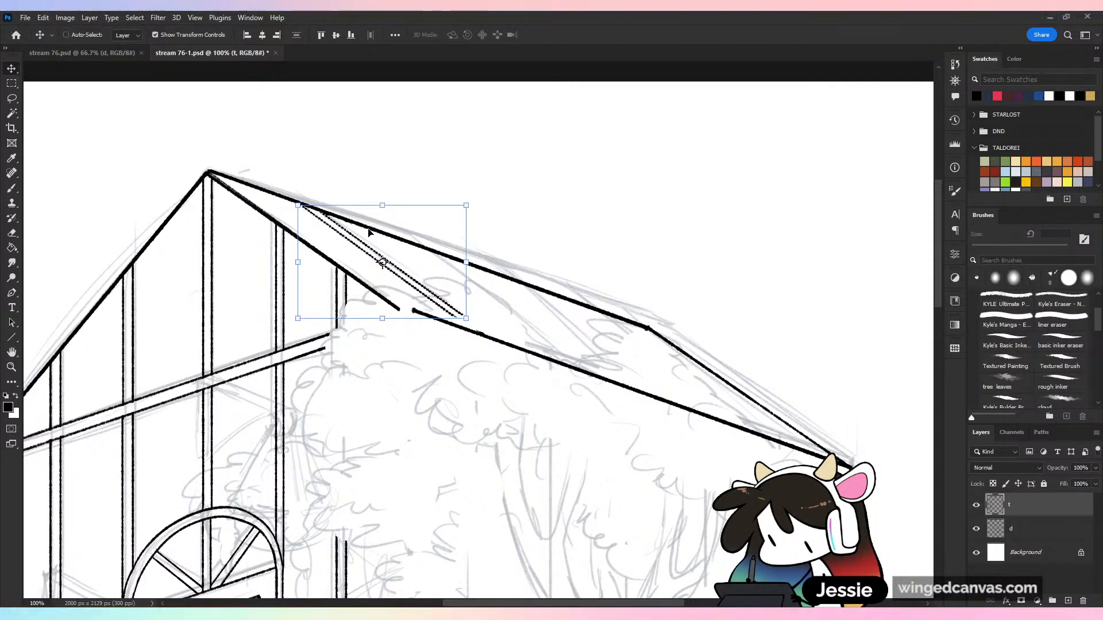
Try placing two copies of the double-line bar along the side roof, then undo them
left_click(14, 98)
key("ctrl+plus")
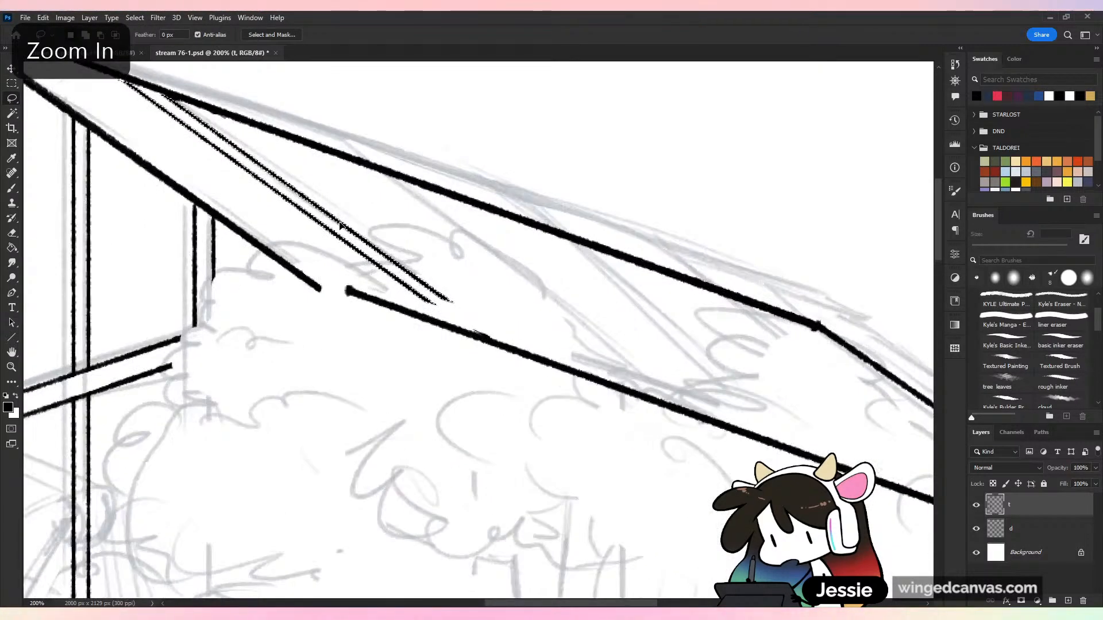
mouse_move(343, 229)
left_mouse_down()
mouse_move(555, 295)
mouse_move(563, 308)
mouse_move(565, 298)
mouse_move(565, 337)
mouse_move(626, 358)
left_mouse_up()
key("ctrl+minus")
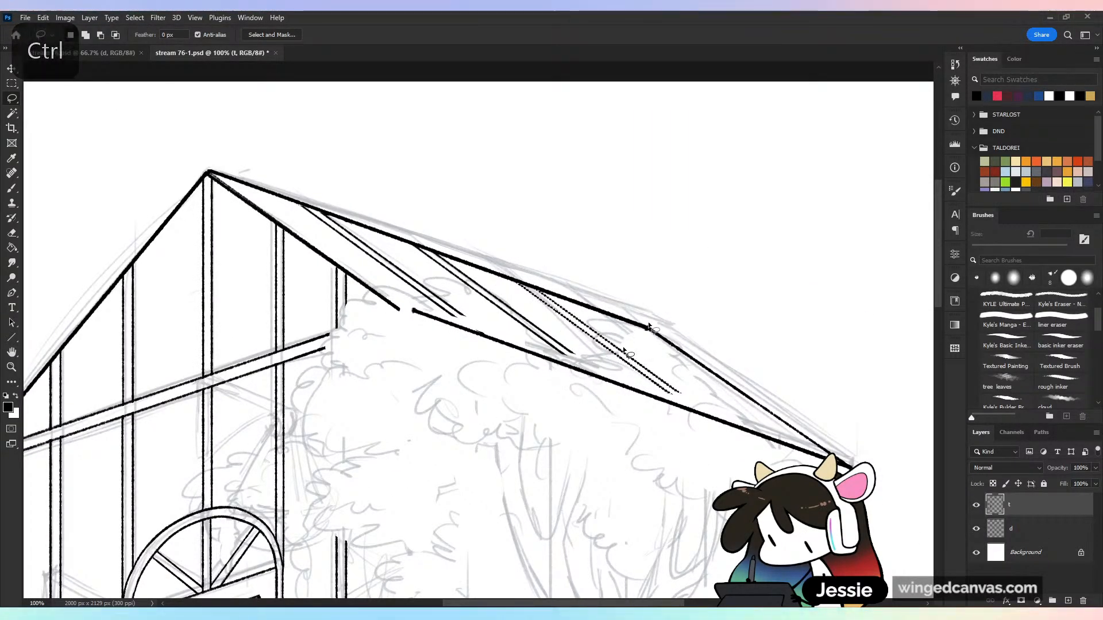
key("ctrl+z")
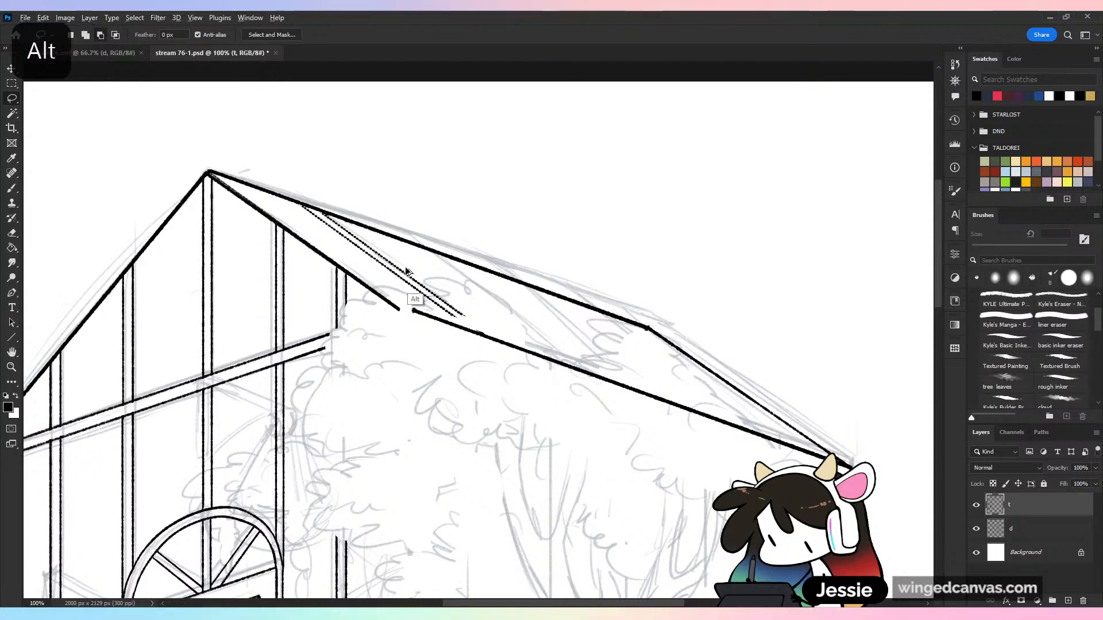
Place three spaced copies of the double-line bar across the side roof and compare their spacing in the full drawing
left_click_drag(407, 275, 677, 343)
key("ctrl+minus")
key("ctrl+minus")
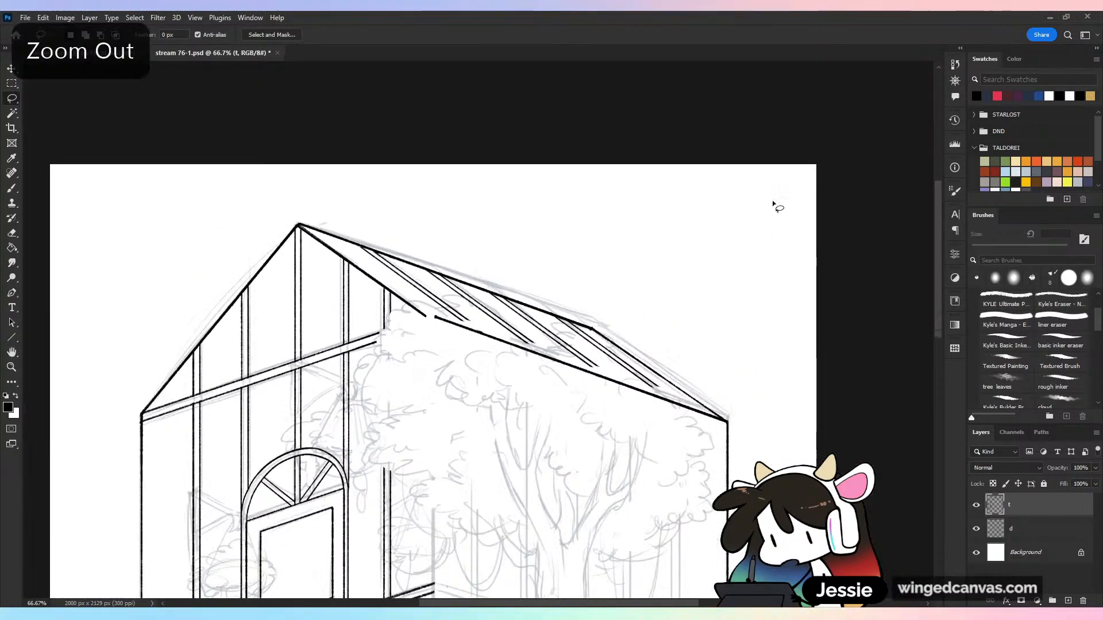
key("ctrl+minus")
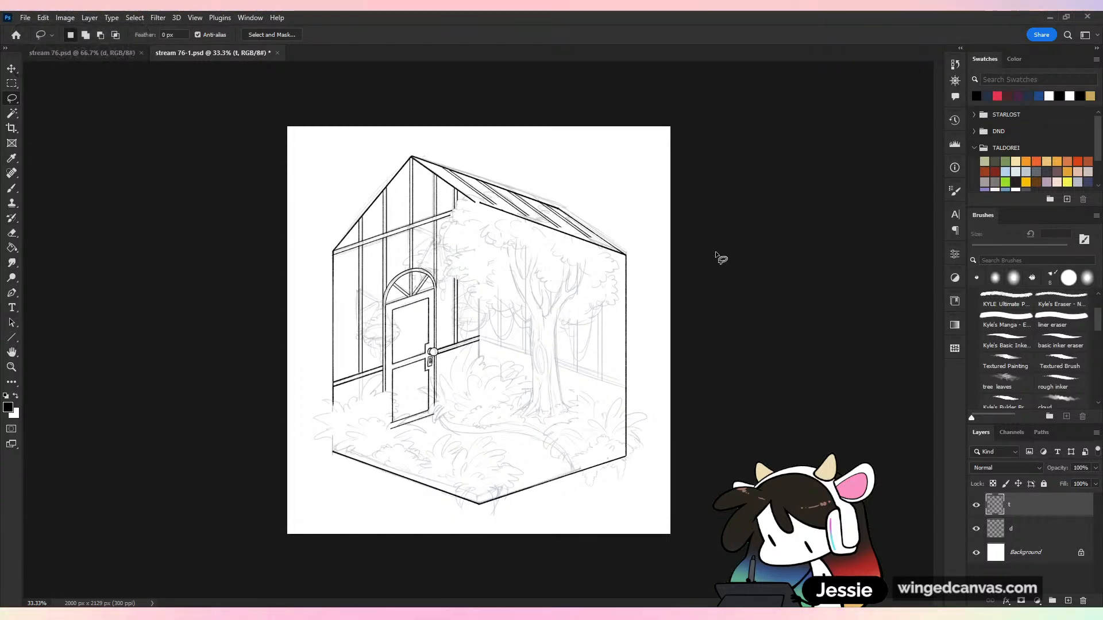
key("ctrl+plus")
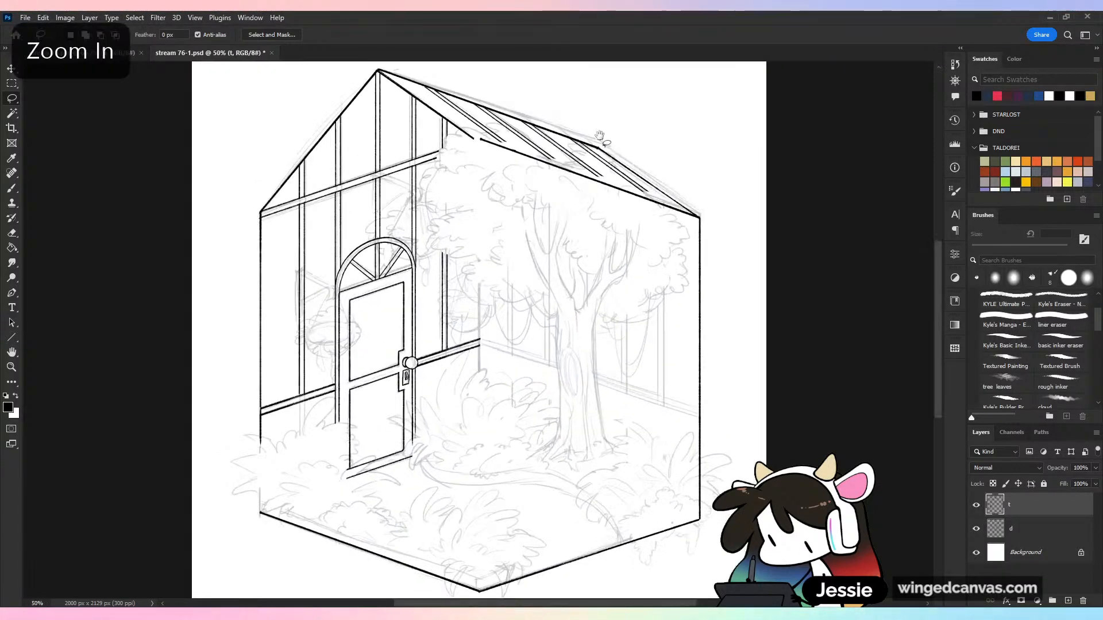
scroll(628, 256, "up", 3)
key("ctrl+plus")
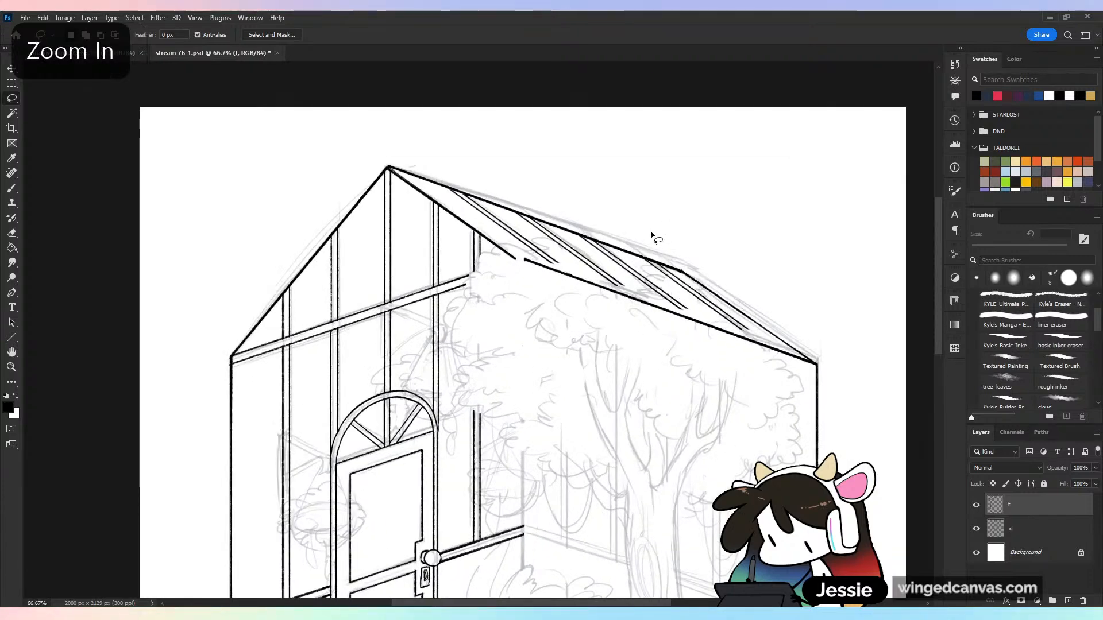
Undo the three roof bar copies, leaving only the first double-line bar near the gable, unselected
key("ctrl+z")
key("ctrl+z")
key("ctrl+z")
key("ctrl+z")
key("ctrl+z")
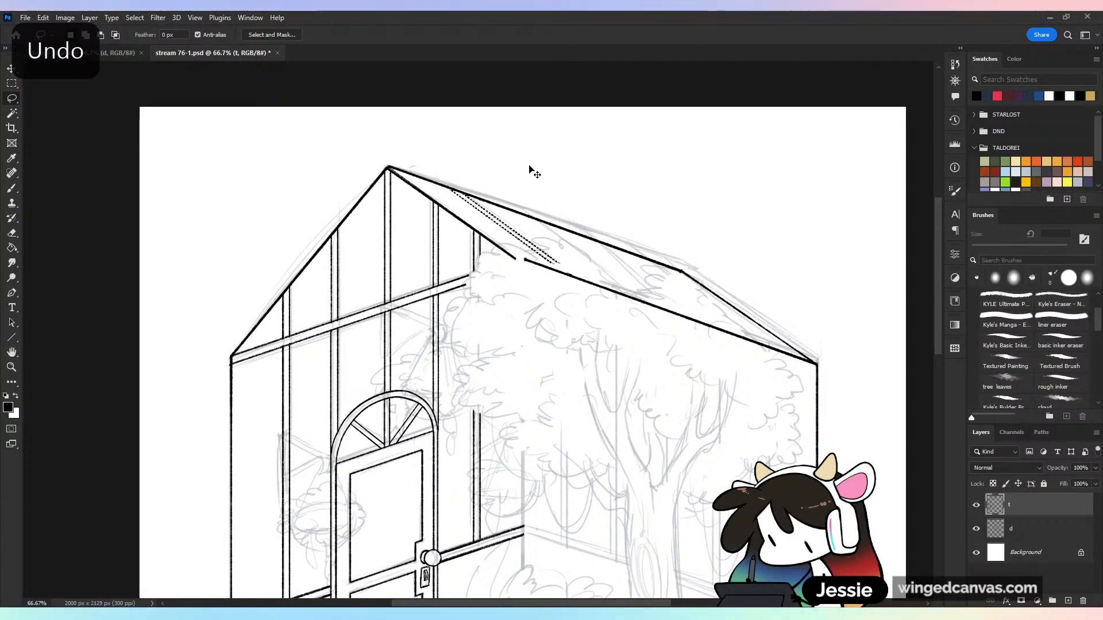
key("ctrl+plus")
key("ctrl+z")
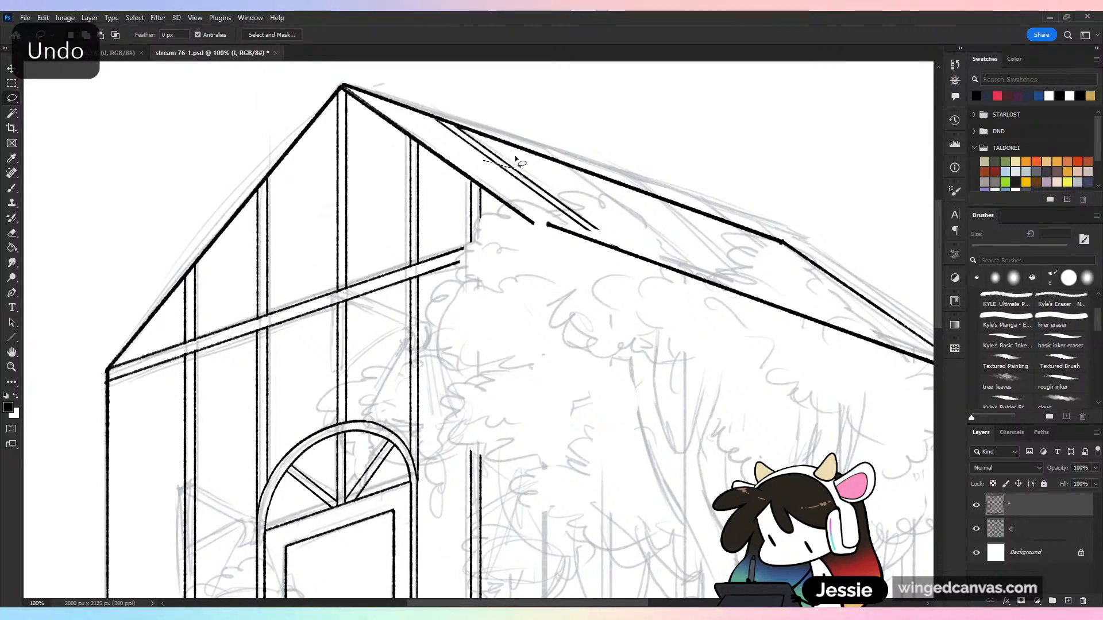
left_click_drag(532, 184, 488, 163)
key("ctrl+z")
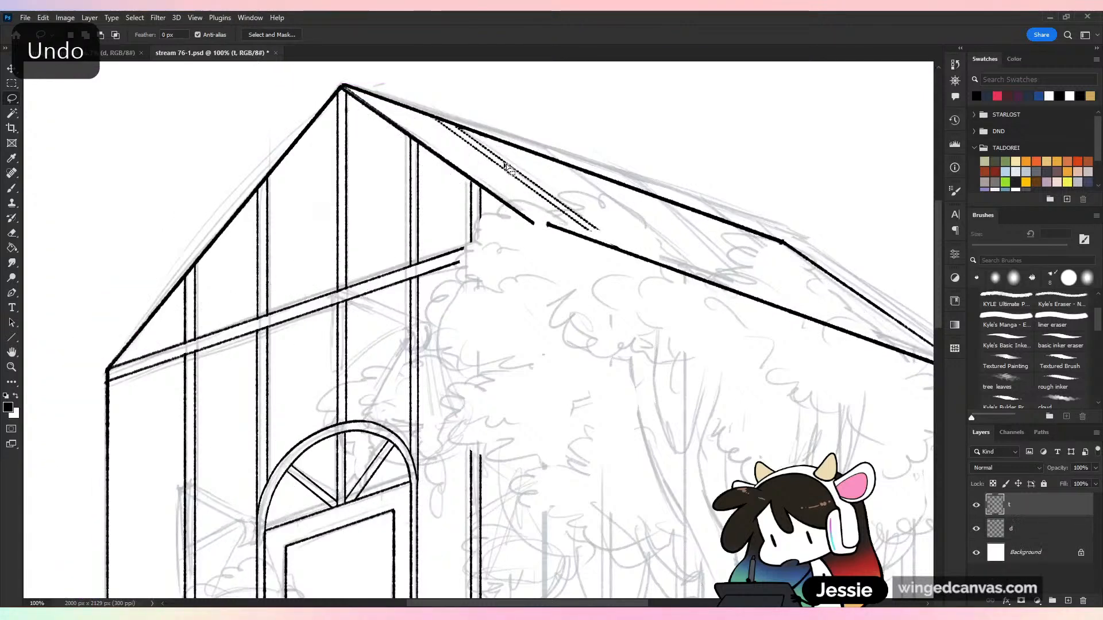
key("ctrl+z")
key("ctrl+z")
key("ctrl+z")
key("ctrl+z")
key("ctrl+z")
key("ctrl+z")
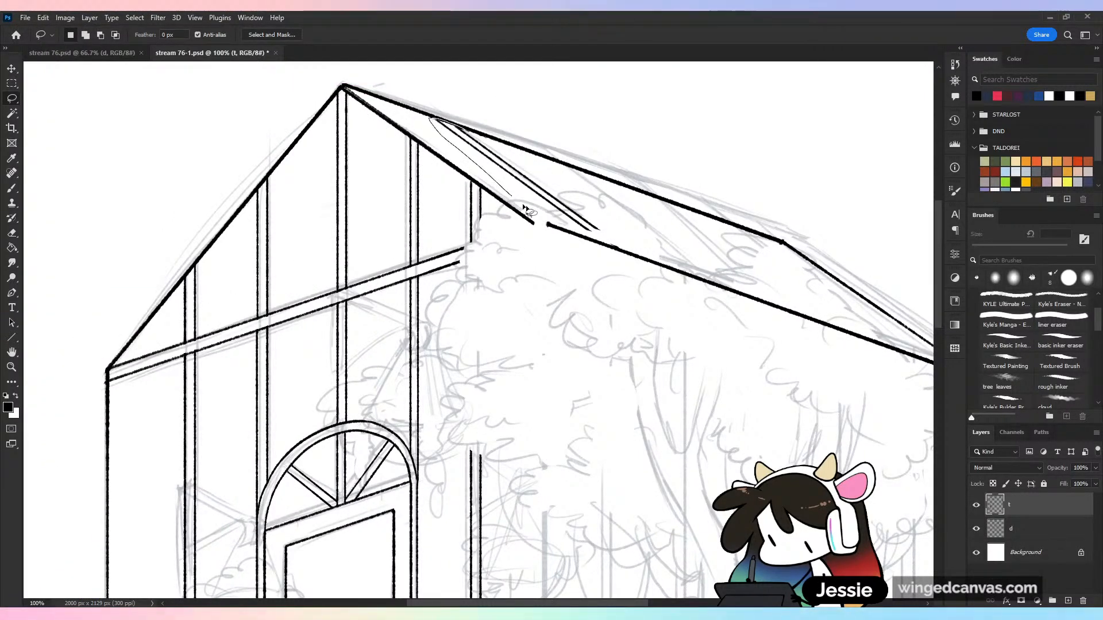
Shift the lassoed double-line bar slightly toward the gable, place three evenly spaced copies along the side roof, and clear the selection
key("v")
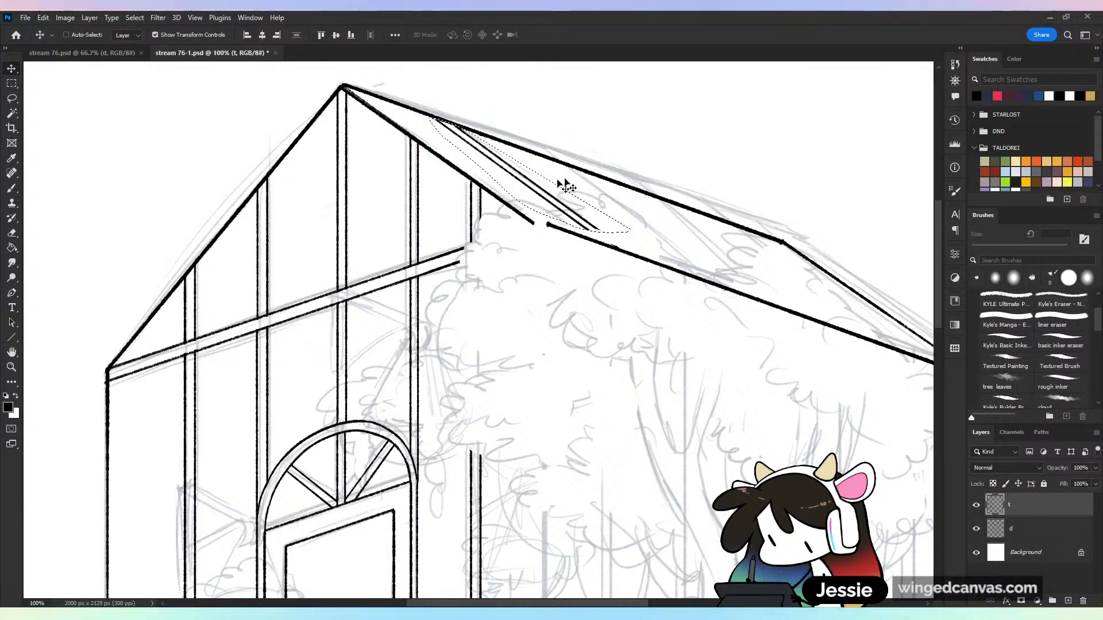
left_click_drag(565, 185, 547, 185)
key("ctrl+z")
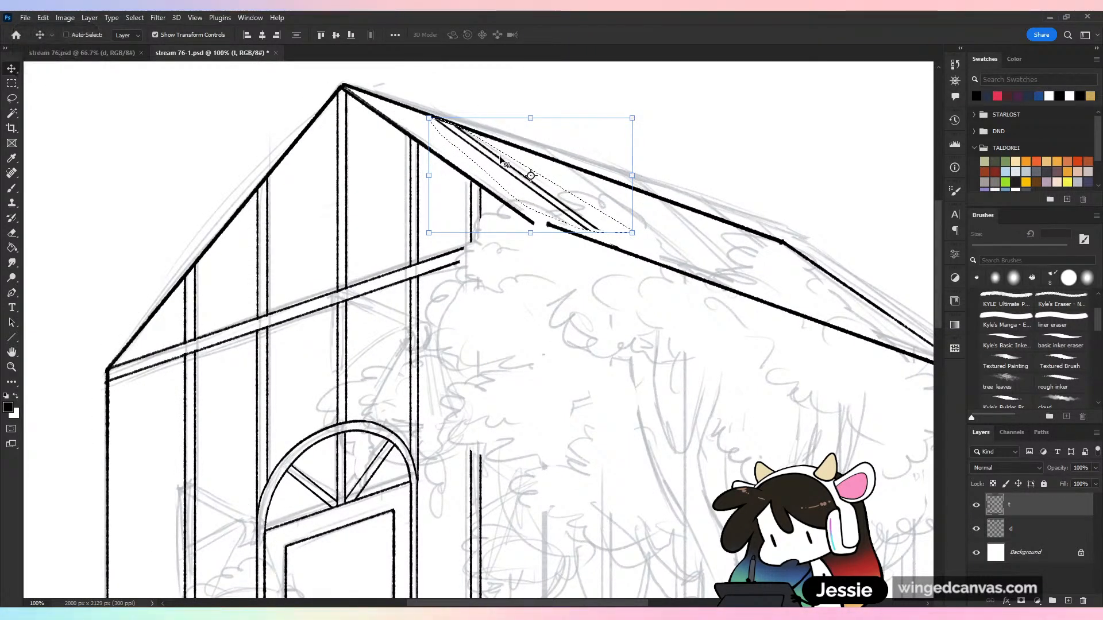
mouse_move(502, 163)
left_mouse_down()
mouse_move(486, 156)
mouse_move(598, 204)
mouse_move(586, 191)
mouse_move(698, 259)
mouse_move(697, 240)
mouse_move(798, 281)
mouse_move(789, 277)
left_mouse_up()
left_click(12, 99)
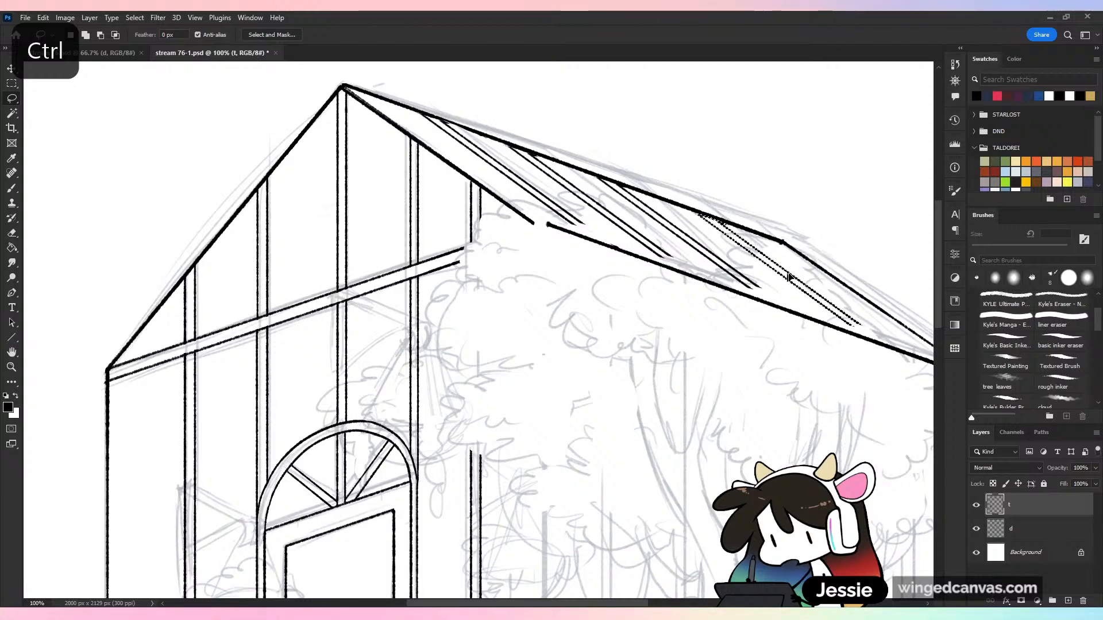
key("ctrl+d")
Check the four roof bars against the whole garden room and save the drawing
key("ctrl+minus")
key("ctrl+minus")
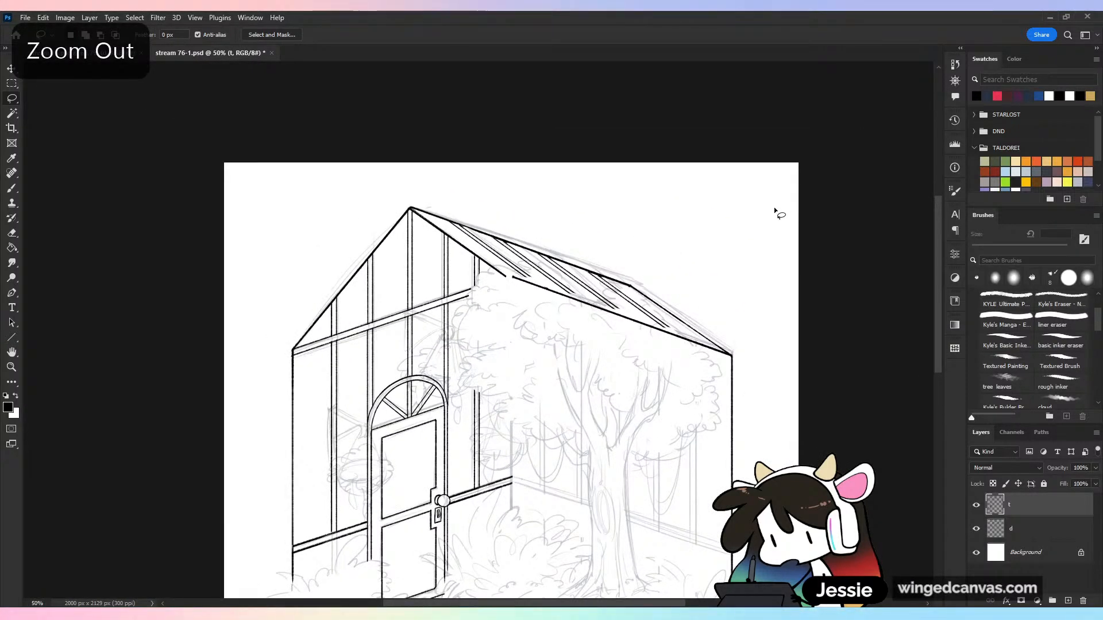
key("ctrl+plus")
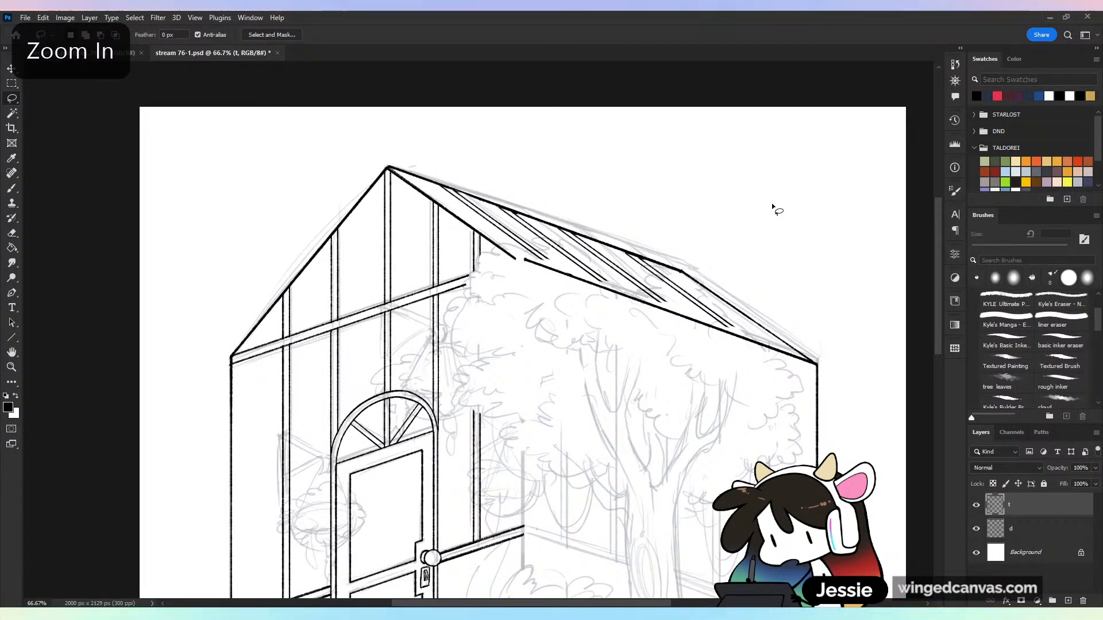
key("ctrl+s")
key("space")
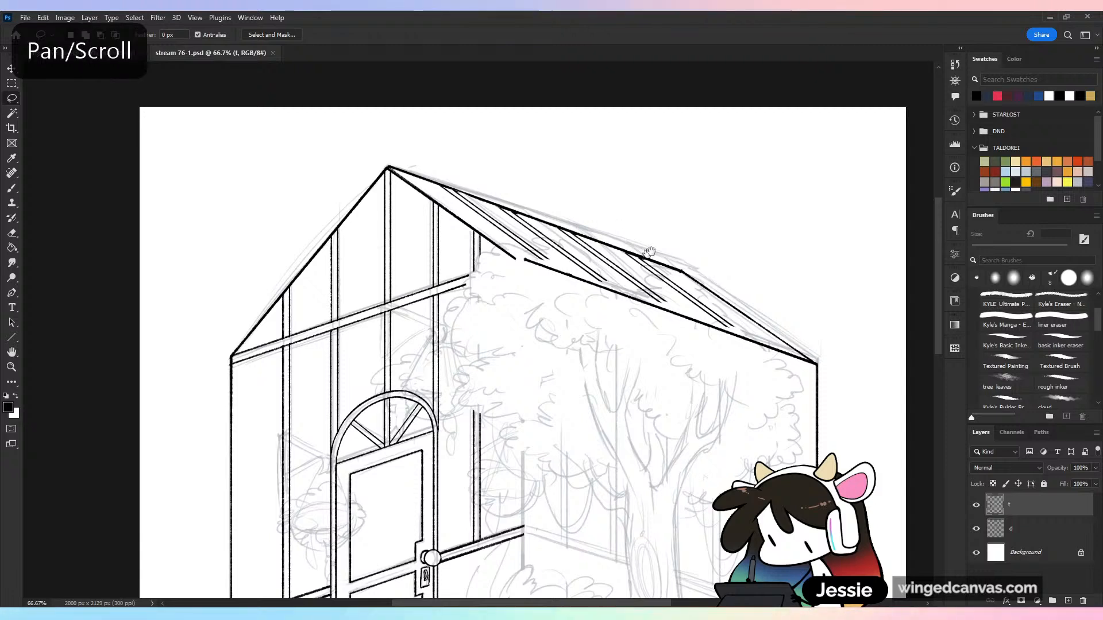
left_click_drag(649, 253, 650, 206)
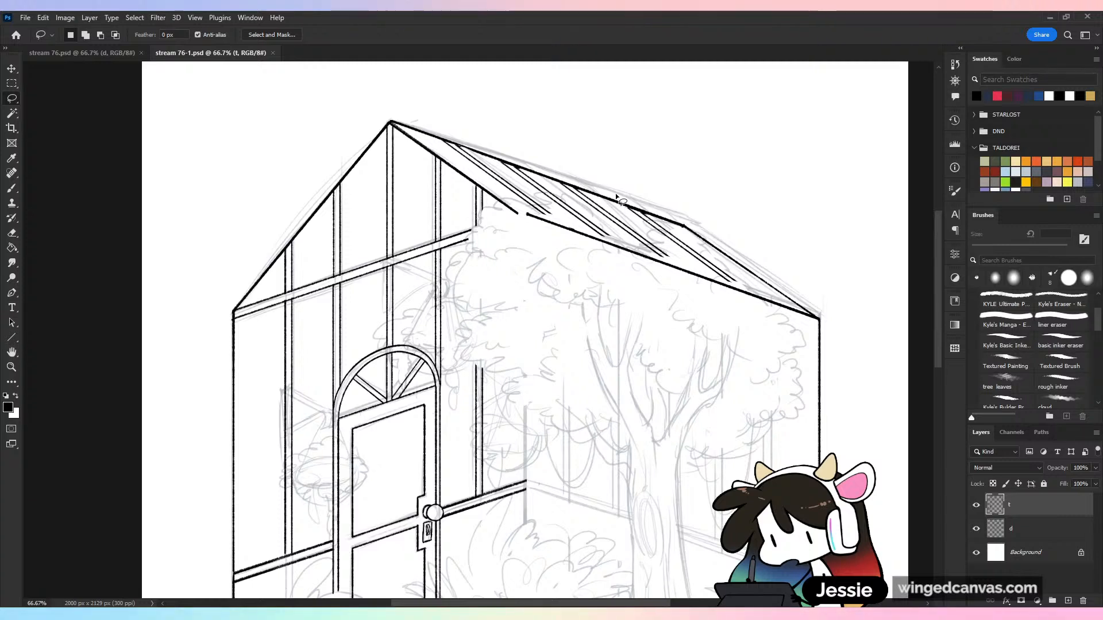
Erase the side roof's eave line and the lower bar ends where they cross the sketched tree canopy, using the 23 px eraser
key("e")
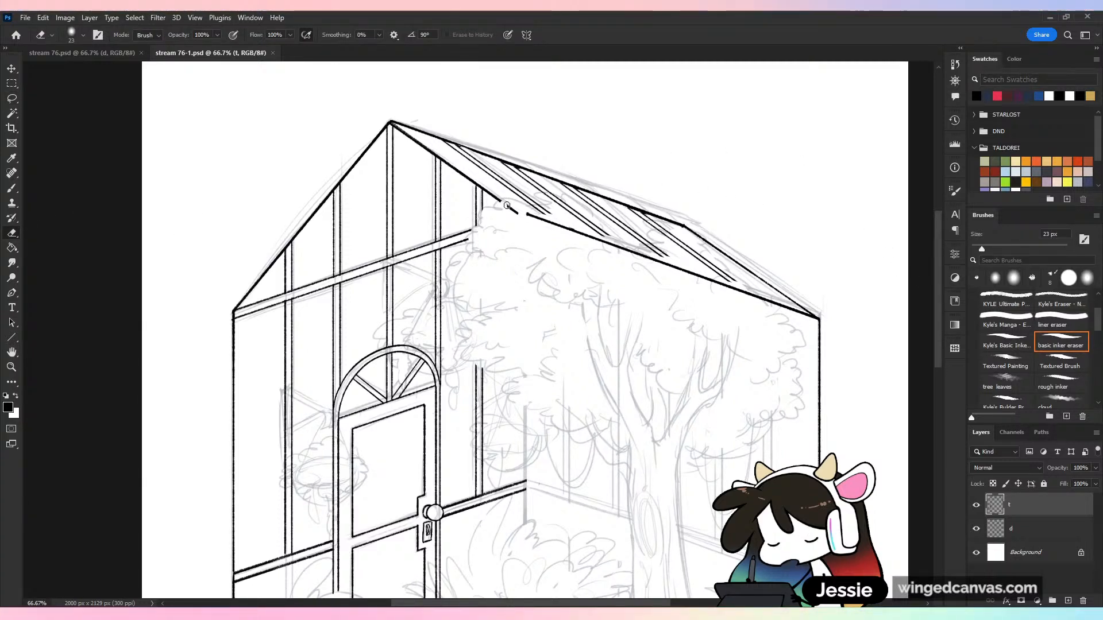
left_click_drag(507, 206, 571, 230)
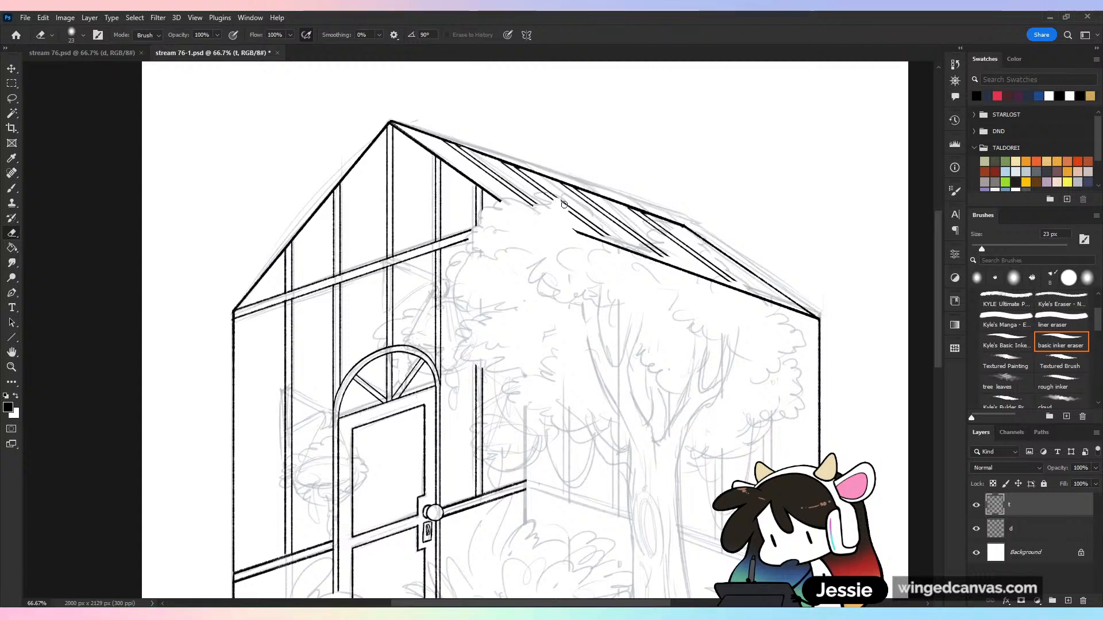
left_click_drag(612, 243, 567, 230)
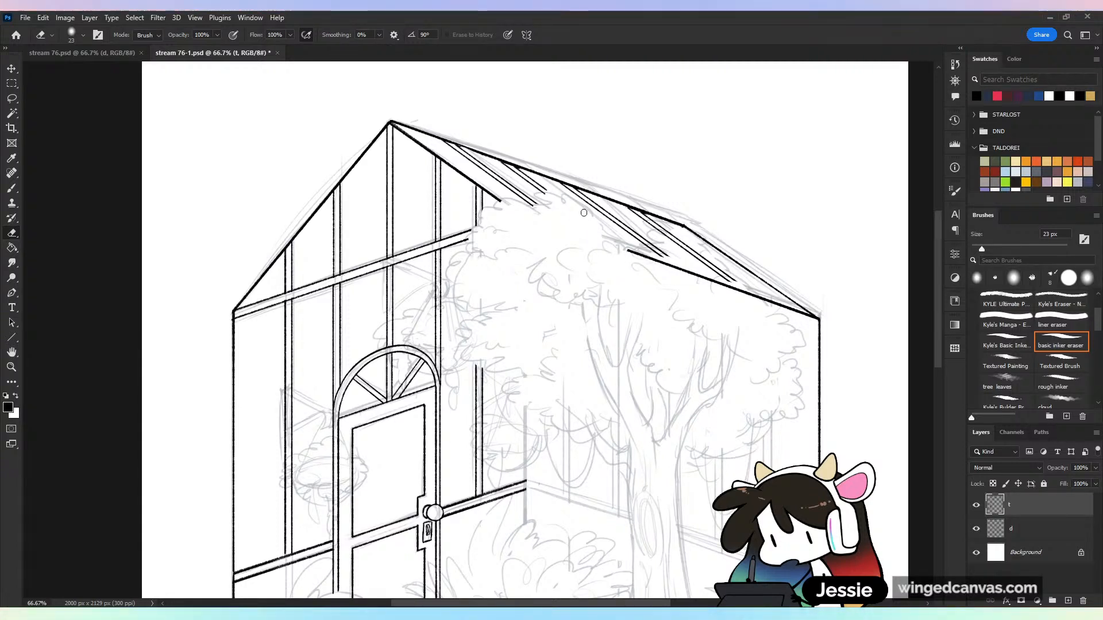
left_click_drag(635, 246, 753, 296)
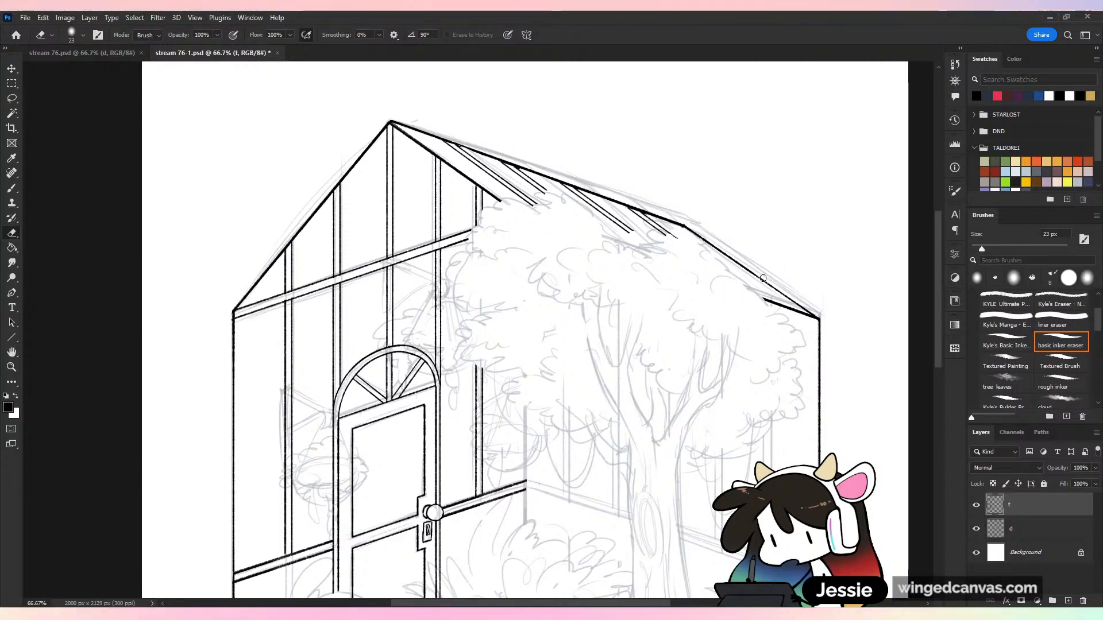
key("ctrl+minus")
key("ctrl+plus")
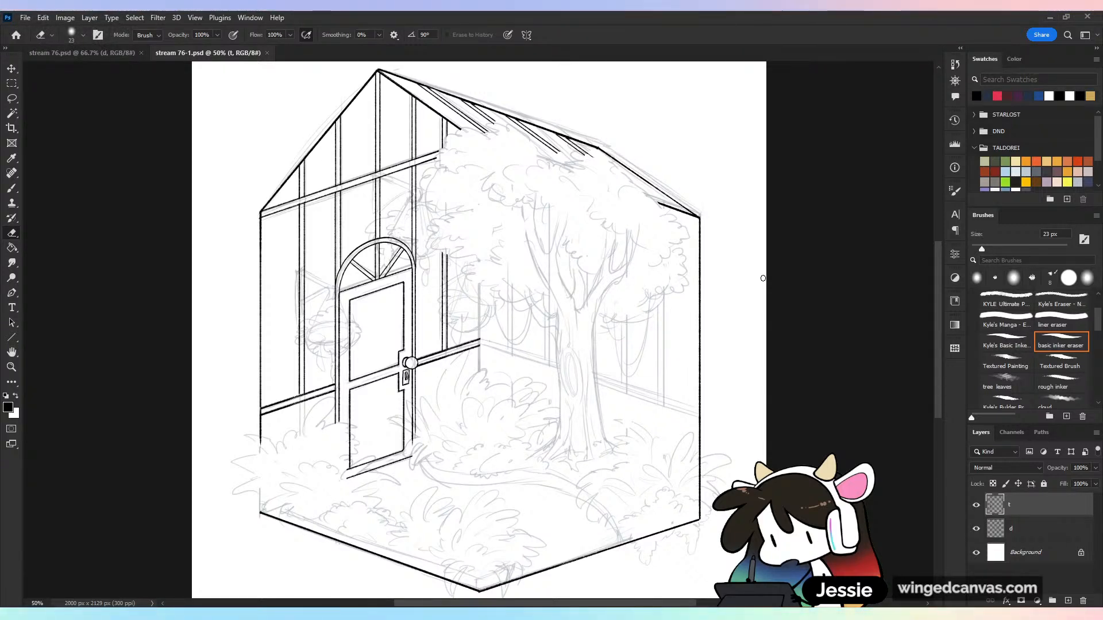
Switch to the 8 px rough inker brush and set its smoothing to 0%, undoing the test strokes on the canopy
key("b")
key("ctrl+plus")
left_click_drag(537, 173, 531, 309)
key("ctrl+plus")
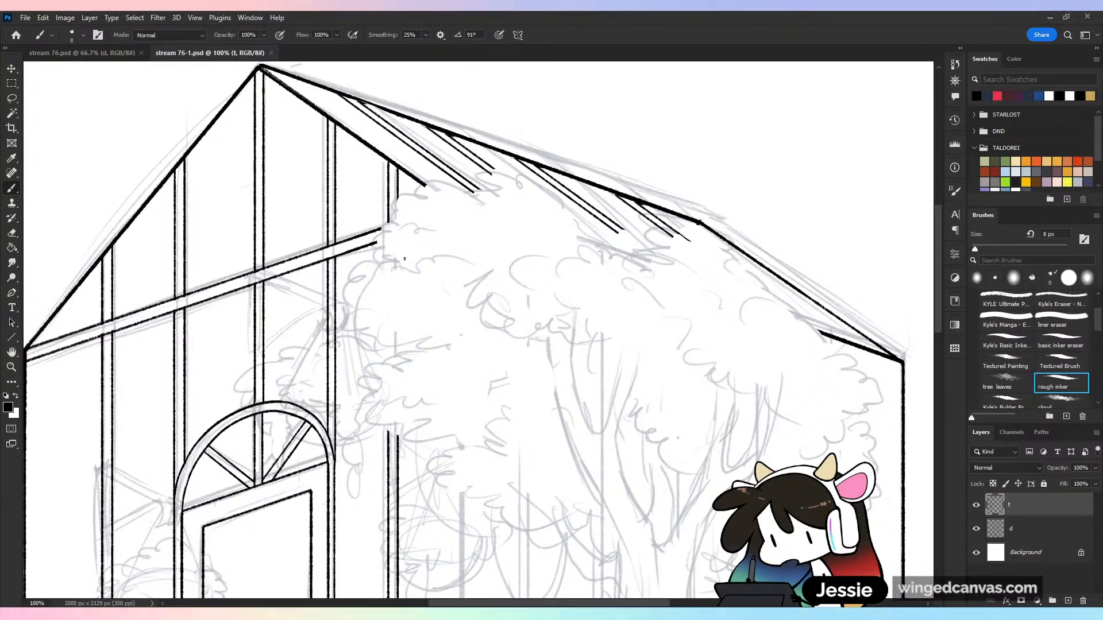
key("ctrl+plus")
left_click_drag(283, 192, 300, 148)
key("ctrl+z")
key("ctrl+z")
left_click_drag(426, 35, 402, 59)
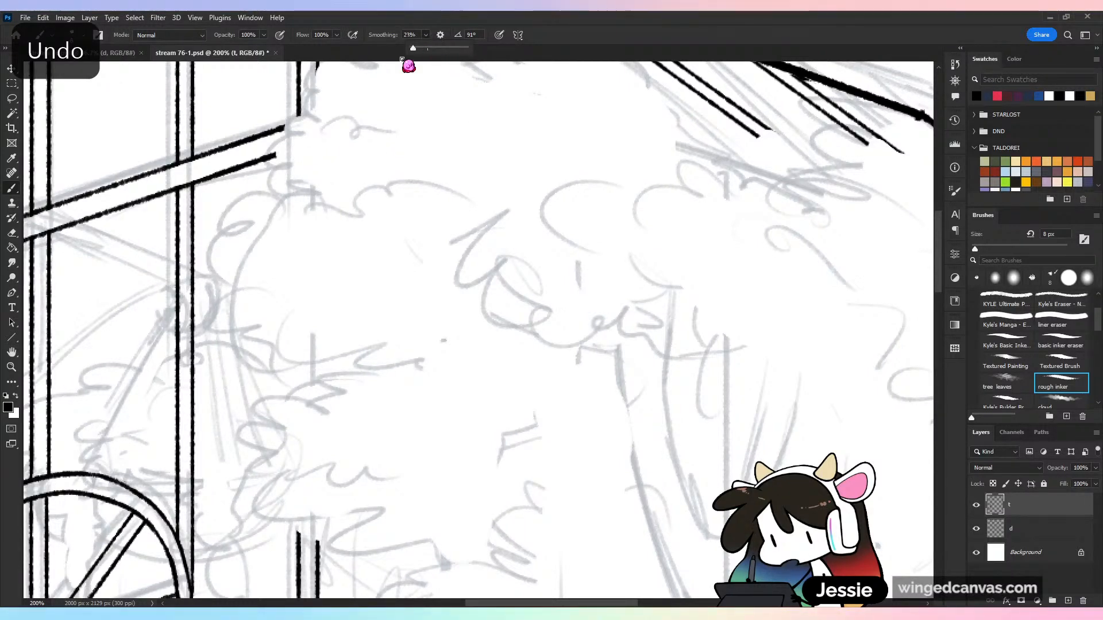
left_click(647, 48)
Ink the canopy's scalloped leaf outline from the end of the gable cross rail up across the first two roof bars
key("ctrl+minus")
left_click_drag(683, 225, 742, 318)
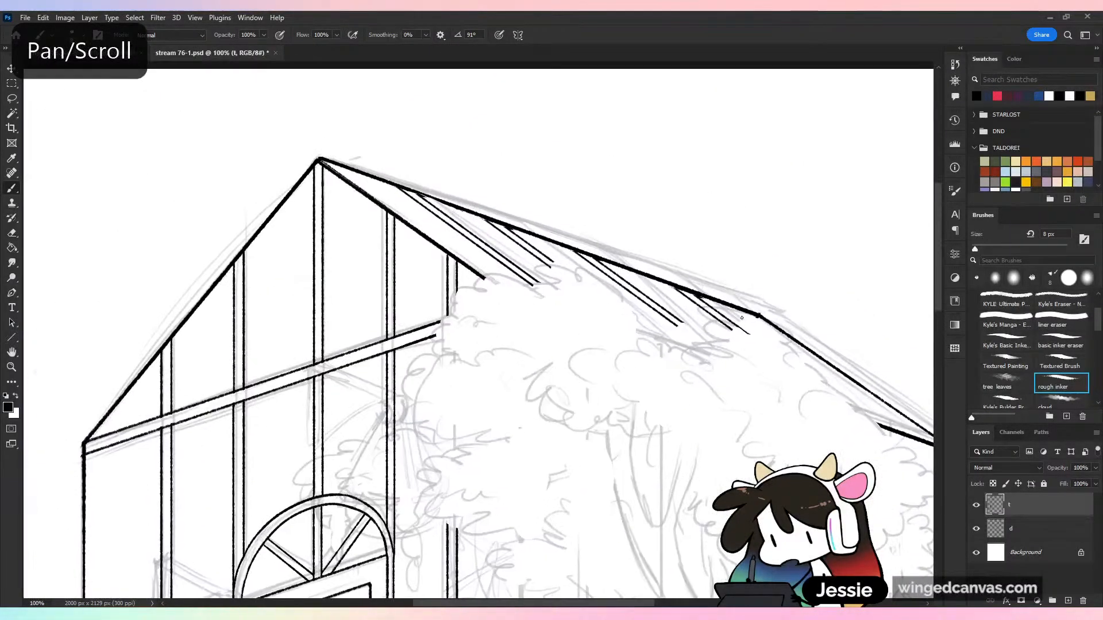
key("ctrl+plus")
mouse_move(393, 360)
left_mouse_down()
mouse_move(421, 301)
mouse_move(447, 294)
mouse_move(438, 286)
mouse_move(498, 229)
mouse_move(550, 227)
mouse_move(573, 268)
mouse_move(588, 244)
mouse_move(629, 241)
mouse_move(627, 202)
left_mouse_up()
mouse_move(626, 201)
left_mouse_down()
mouse_move(658, 198)
mouse_move(683, 225)
left_mouse_up()
left_click_drag(682, 227, 743, 253)
key("space")
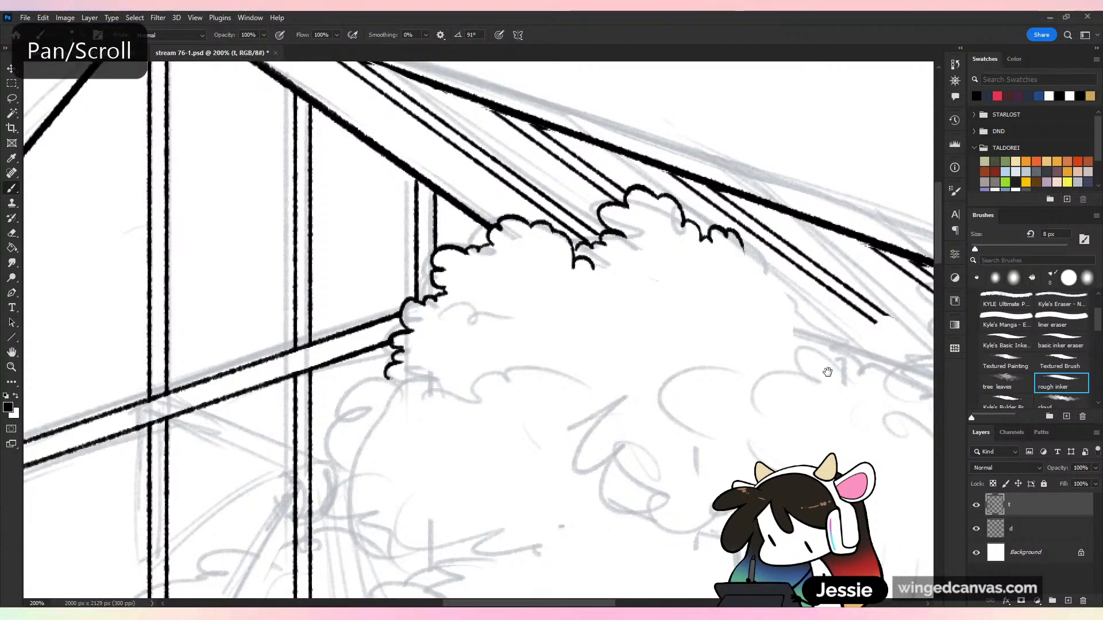
Redo the last scallops beside the second roof bar and continue the canopy outline down along the third bar
left_click_drag(828, 372, 684, 343)
key("ctrl+z")
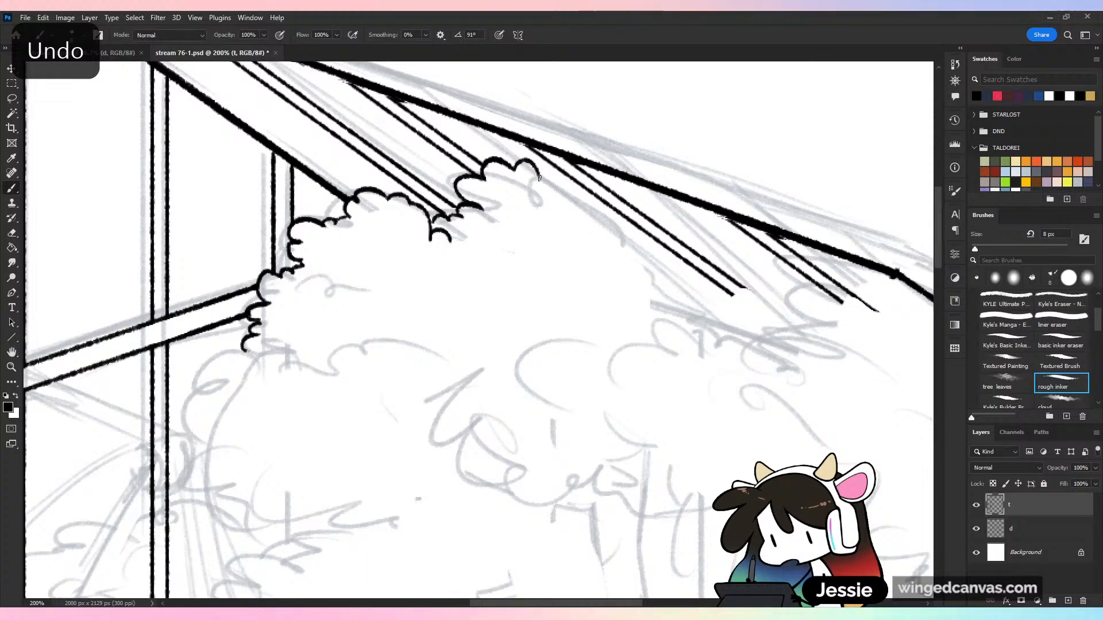
mouse_move(539, 178)
left_mouse_down()
mouse_move(576, 186)
mouse_move(565, 197)
mouse_move(598, 205)
left_mouse_up()
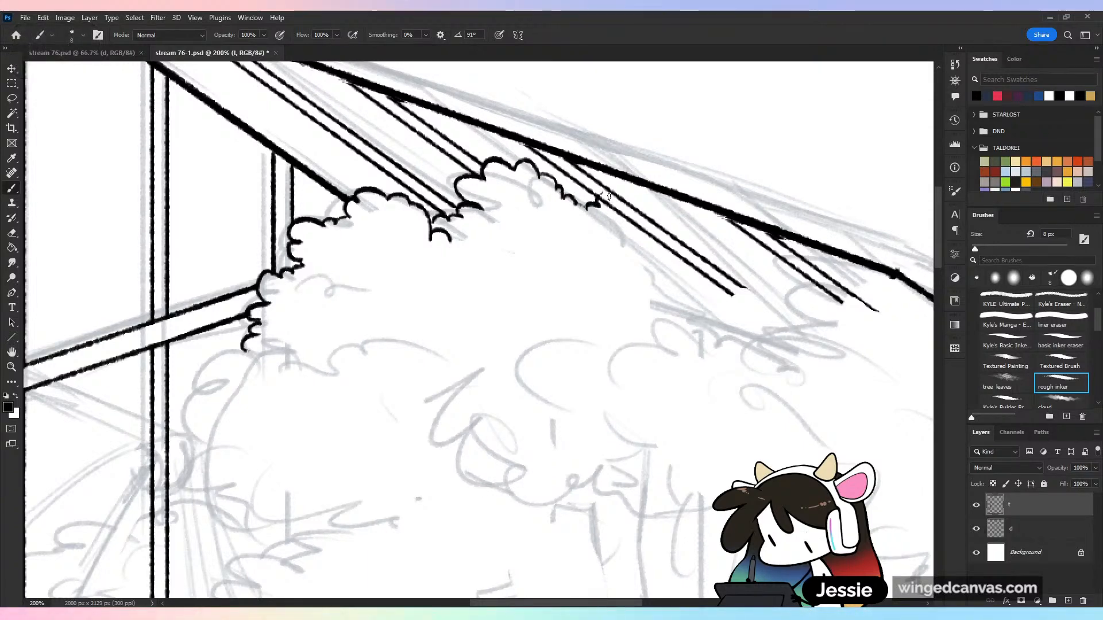
key("ctrl+minus")
key("ctrl+minus")
key("ctrl+minus")
key("ctrl+z")
key("ctrl+plus")
key("ctrl+plus")
key("ctrl+plus")
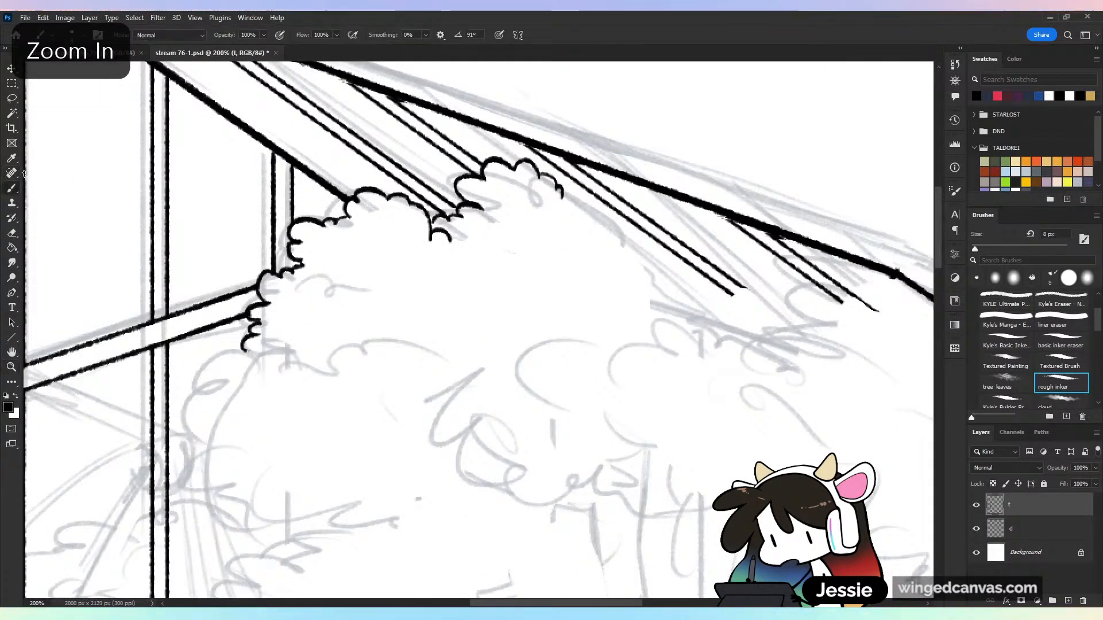
mouse_move(566, 198)
left_mouse_down()
mouse_move(601, 214)
mouse_move(597, 273)
mouse_move(646, 290)
mouse_move(680, 285)
left_mouse_up()
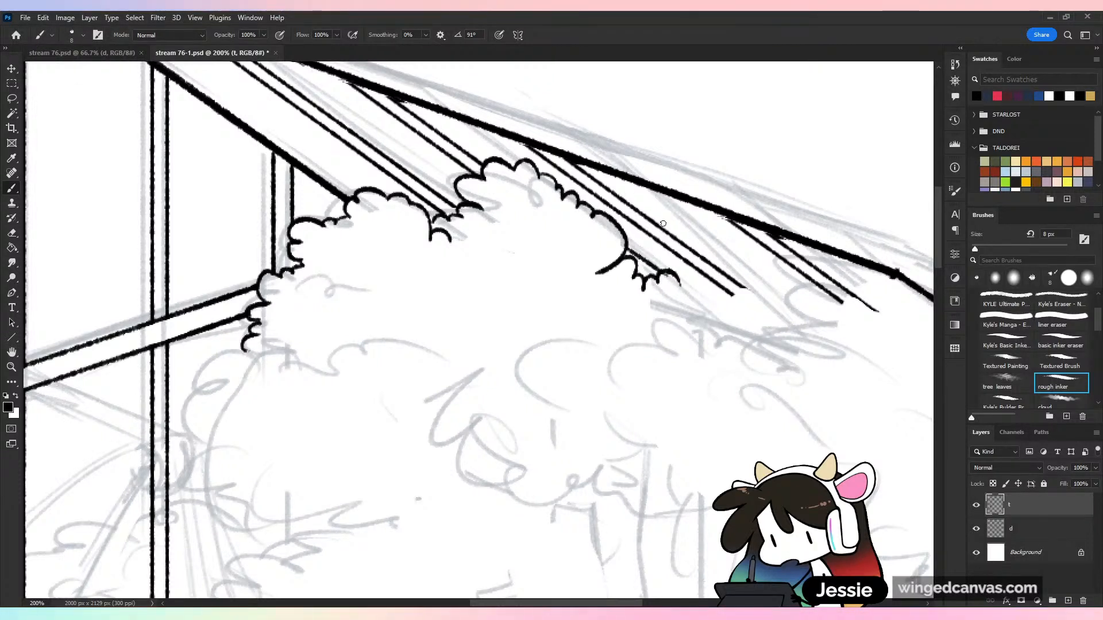
key("ctrl+z")
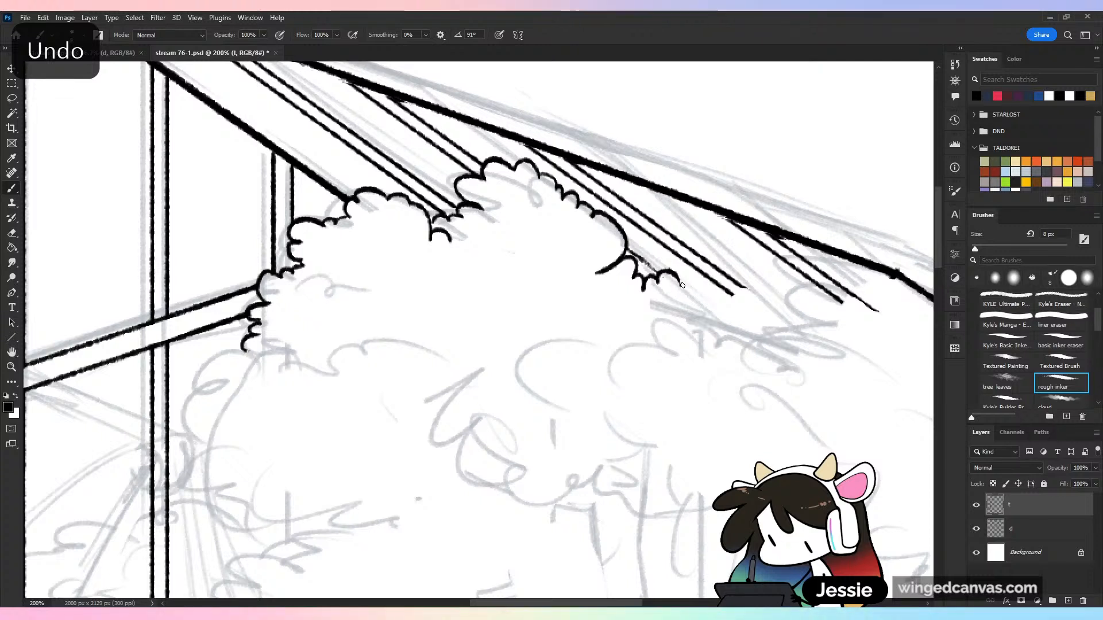
Extend the scalloped canopy outline from the third to the fourth roof bar, redrawing rejected strokes, and check it in the full drawing
left_click_drag(680, 283, 732, 319)
key("ctrl+z")
mouse_move(680, 283)
left_mouse_down()
mouse_move(725, 322)
mouse_move(719, 340)
mouse_move(743, 307)
mouse_move(739, 290)
mouse_move(764, 293)
mouse_move(776, 314)
left_mouse_up()
key("ctrl+z")
key("ctrl+minus")
key("ctrl+minus")
key("ctrl+minus")
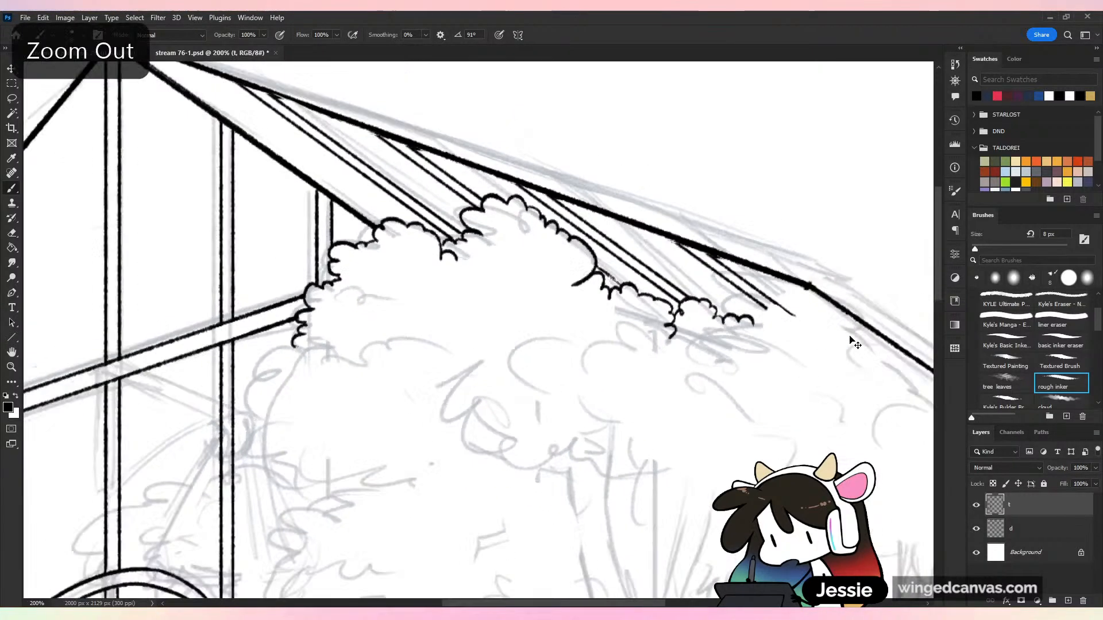
scroll(815, 423, "down", 3)
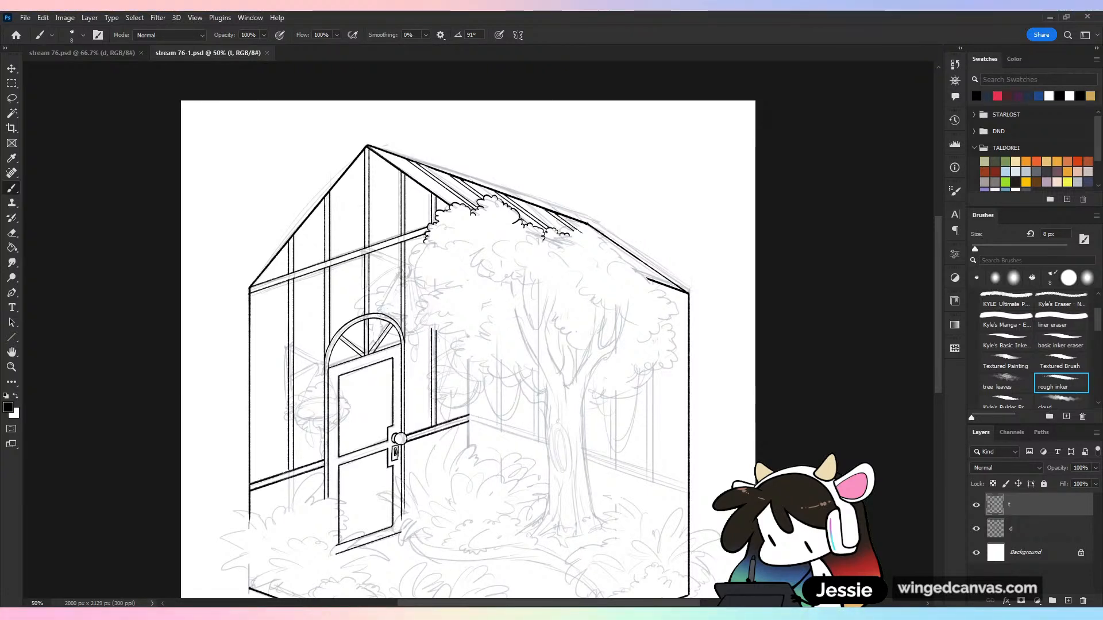
Ink the scalloped canopy outline from the fourth roof bar along the rear roof slope to just below the eave, redoing unsatisfactory strokes
key("ctrl+equal")
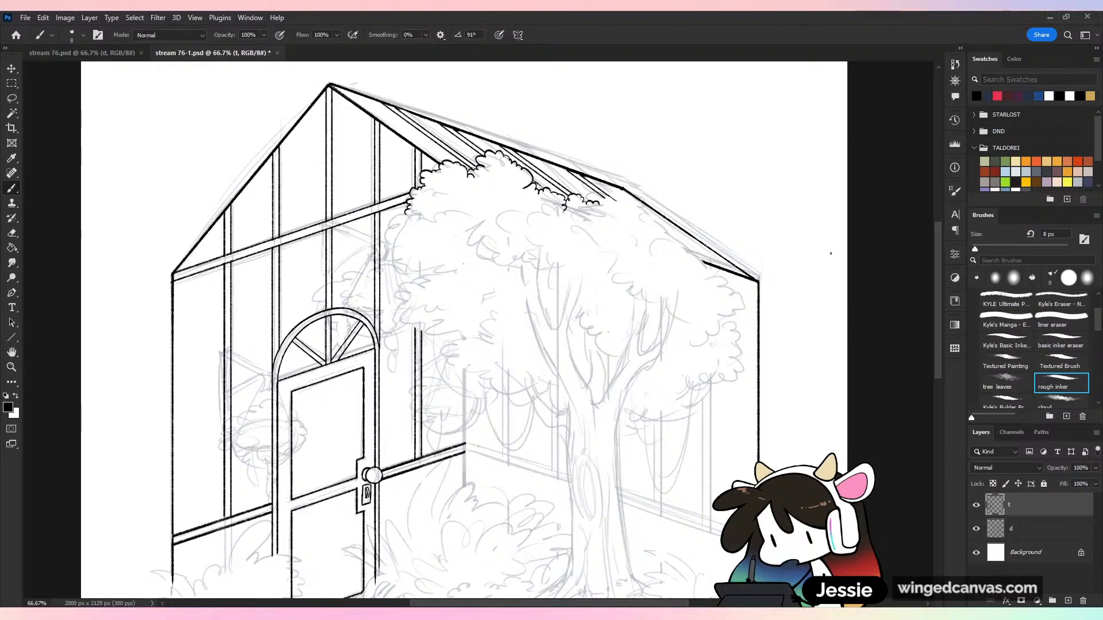
key("ctrl+plus")
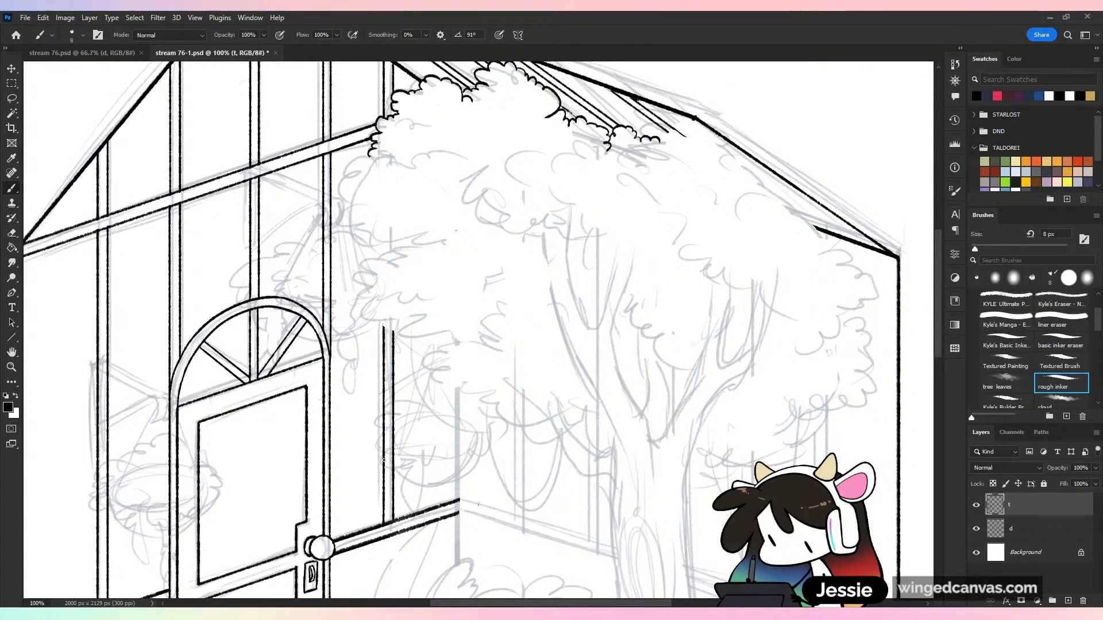
left_click_drag(643, 137, 677, 126)
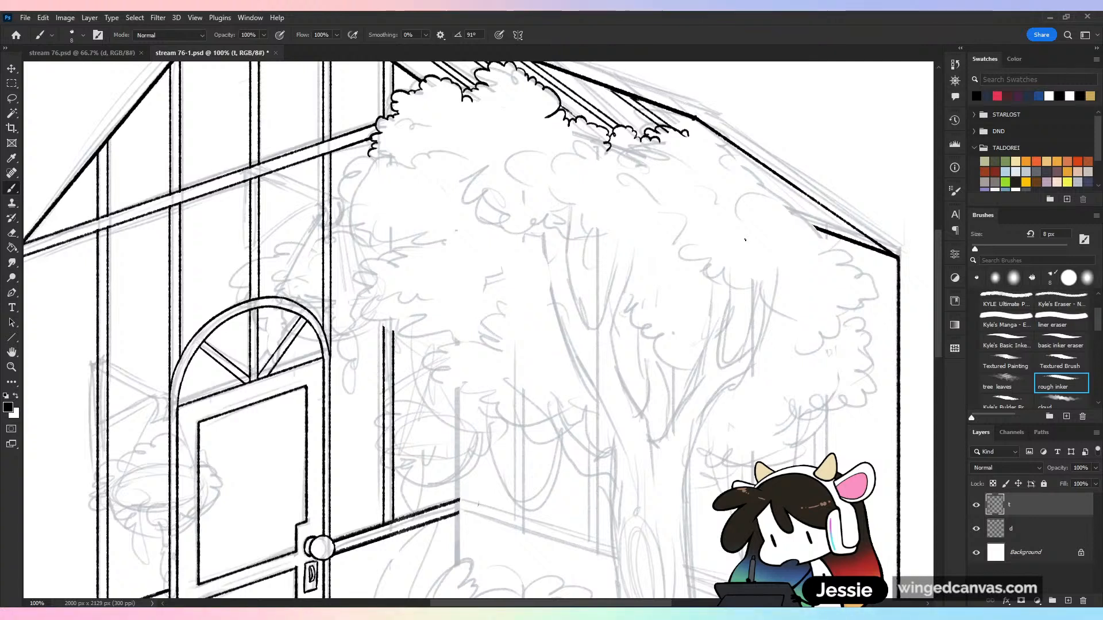
key("ctrl+z")
key("ctrl+z")
key("ctrl+z")
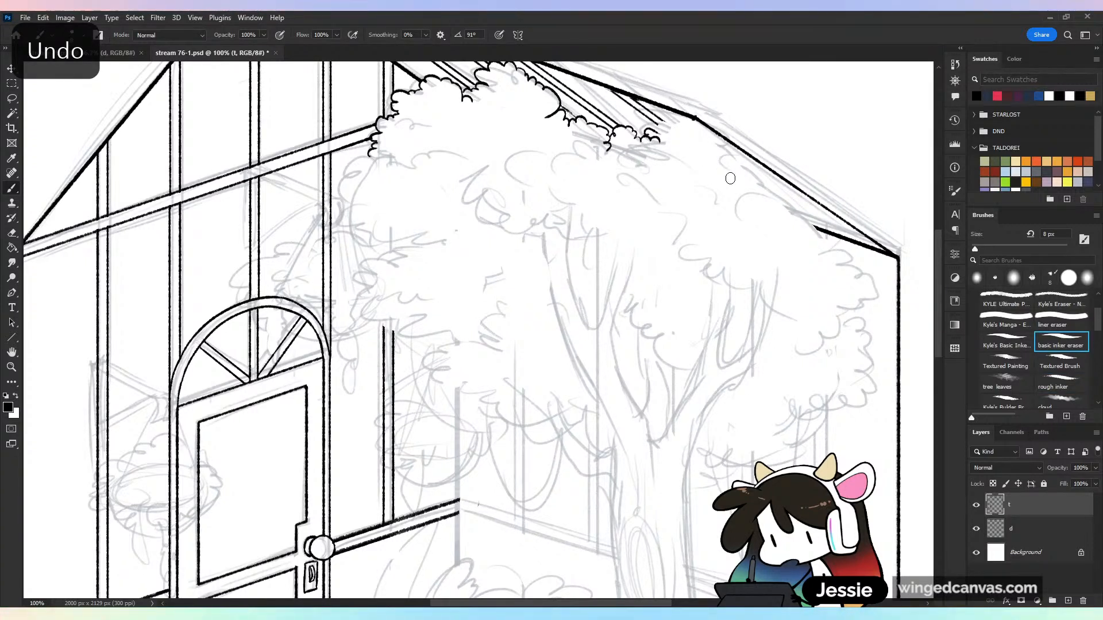
left_click(1061, 383)
mouse_move(655, 126)
left_mouse_down()
mouse_move(683, 130)
mouse_move(803, 220)
left_mouse_up()
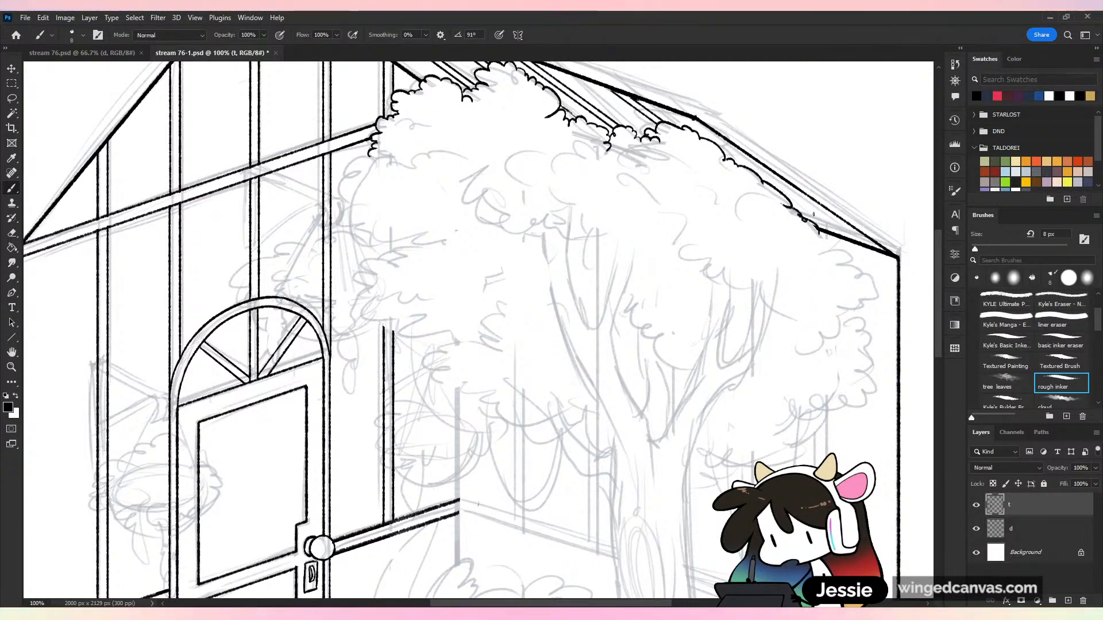
key("ctrl+z")
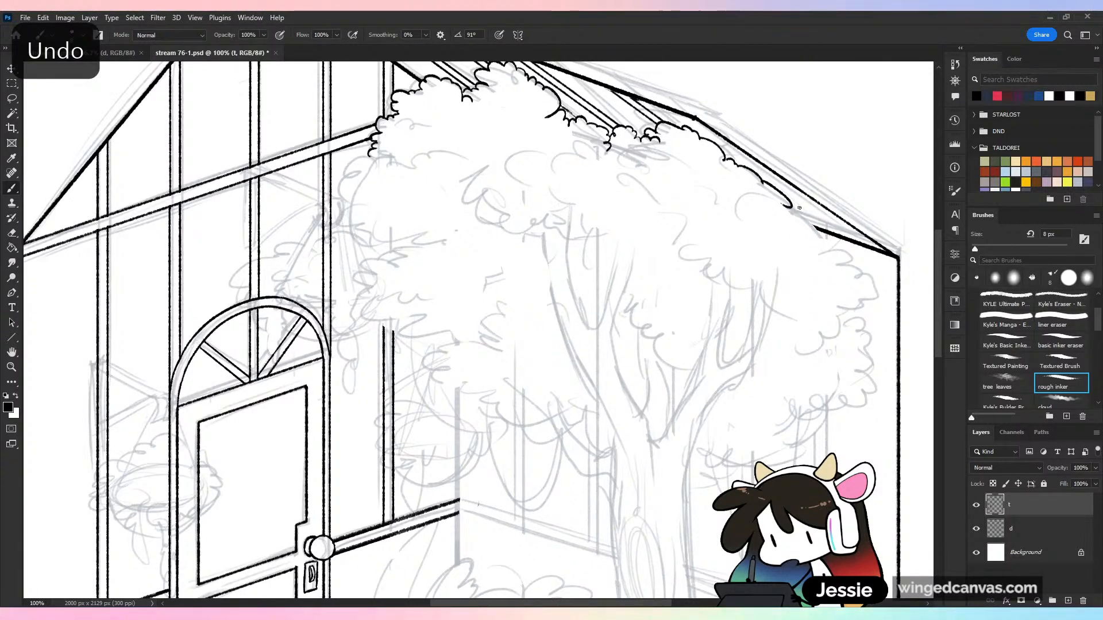
mouse_move(794, 205)
left_mouse_down()
mouse_move(822, 250)
mouse_move(822, 238)
mouse_move(865, 294)
left_mouse_up()
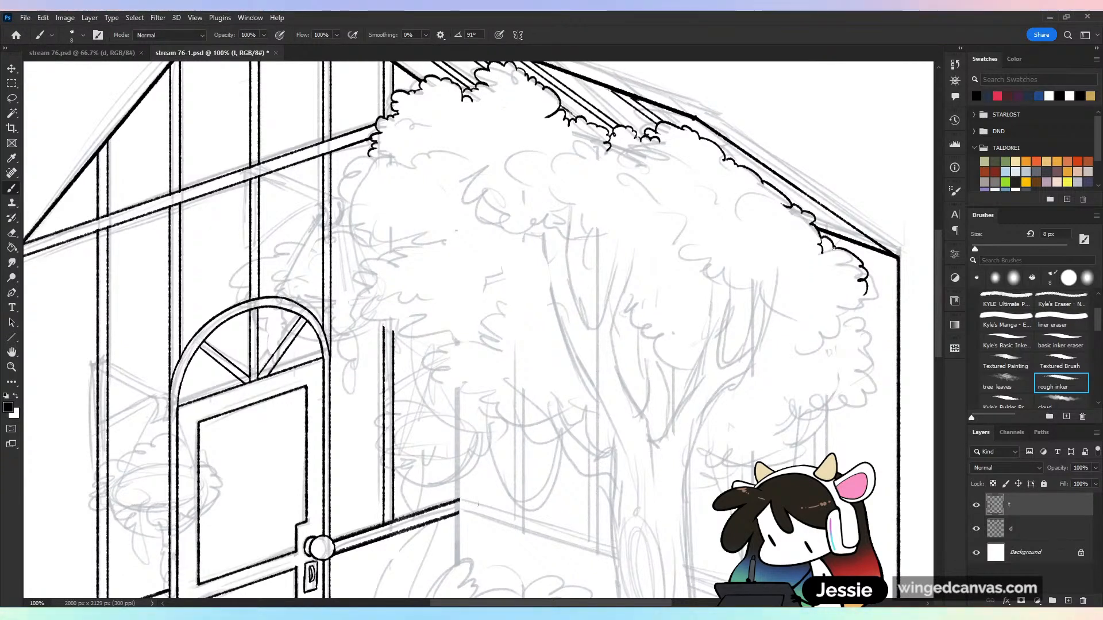
Ink the canopy's door-side edge below the cross rail with pointed leaves, add an inner leaf edge above it, and save the drawing
mouse_move(371, 156)
left_mouse_down()
mouse_move(339, 216)
mouse_move(369, 233)
mouse_move(367, 247)
mouse_move(411, 244)
left_mouse_up()
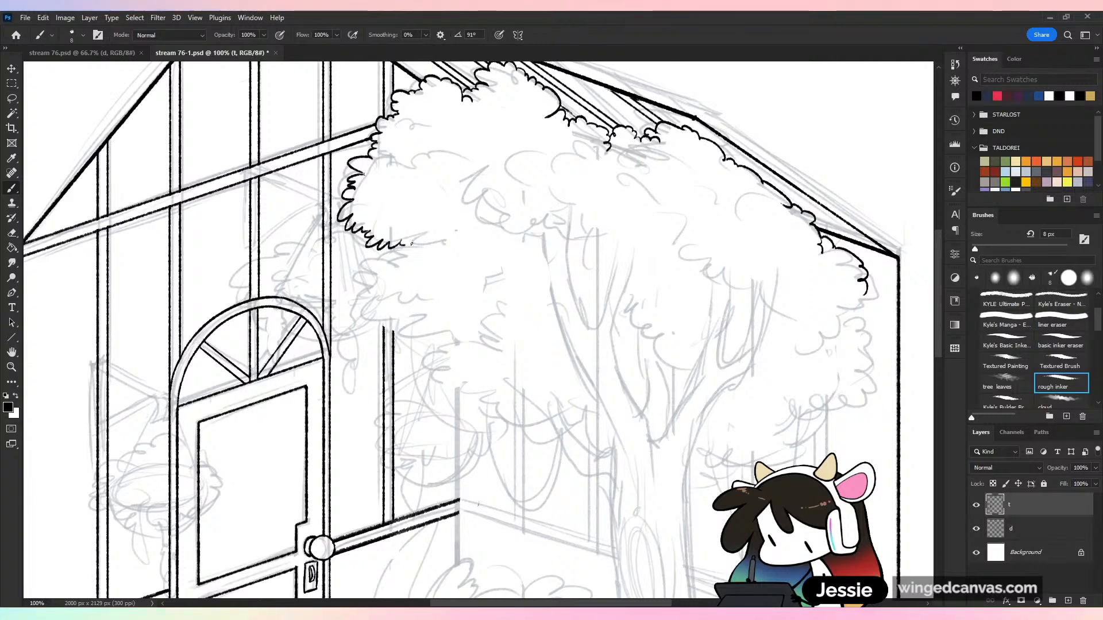
key("ctrl+s")
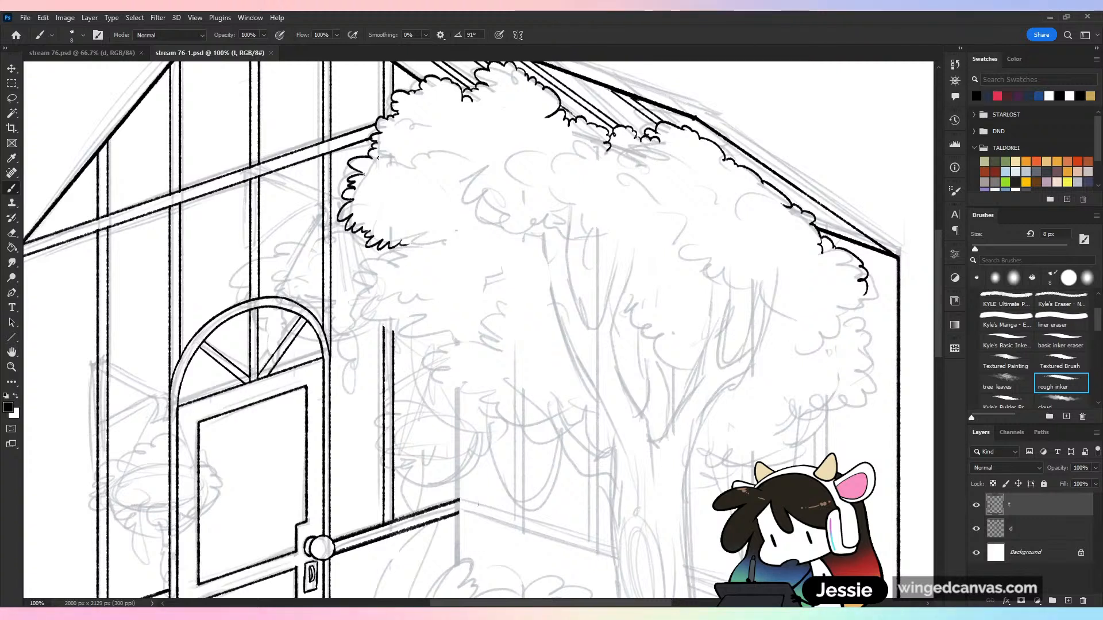
mouse_move(378, 157)
left_mouse_down()
mouse_move(412, 150)
mouse_move(455, 171)
left_mouse_up()
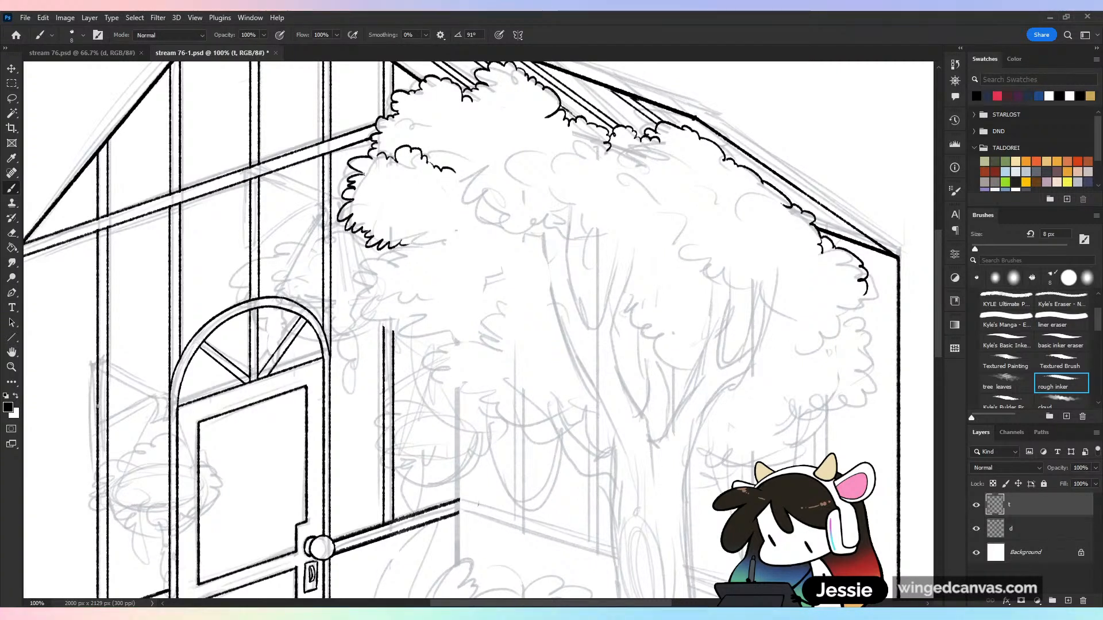
key("ctrl+z")
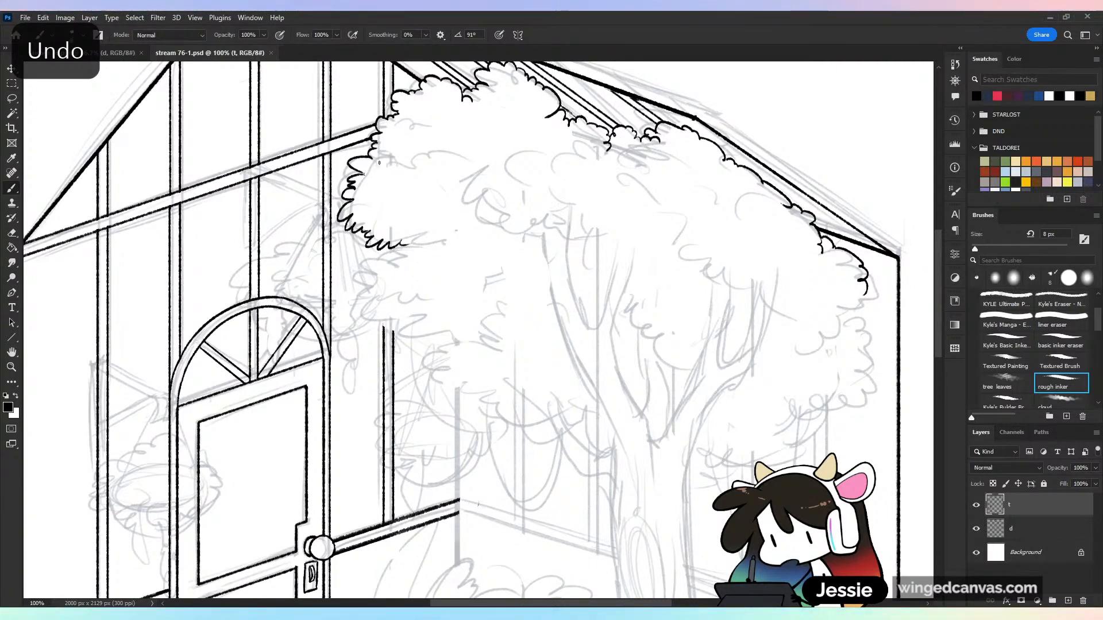
mouse_move(380, 163)
left_mouse_down()
mouse_move(379, 186)
mouse_move(408, 189)
mouse_move(458, 184)
left_mouse_up()
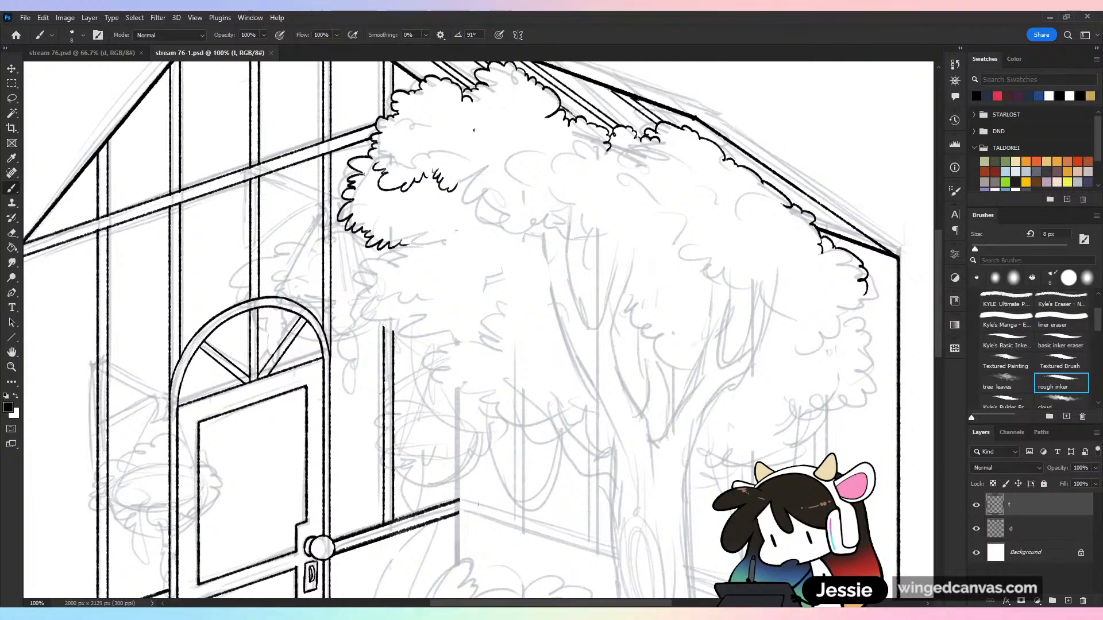
key("ctrl+s")
key("ctrl+minus")
key("ctrl+plus")
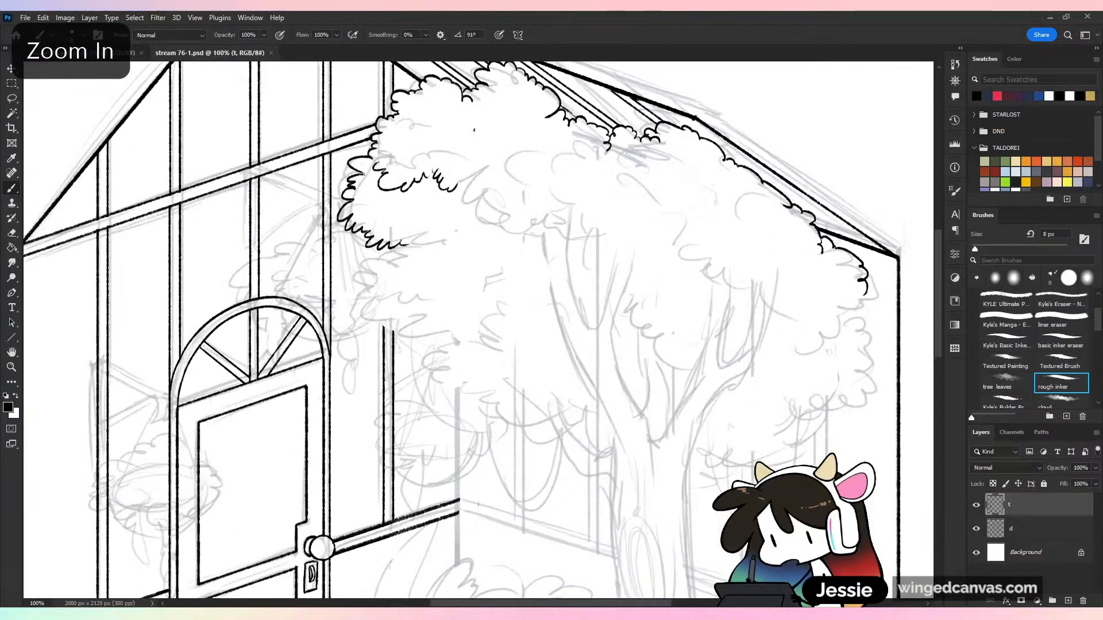
Ink a jagged leaf edge across the middle of the canopy and a short leaf cluster beneath the roof bars, and save
mouse_move(486, 181)
left_mouse_down()
mouse_move(495, 213)
mouse_move(534, 246)
mouse_move(595, 232)
left_mouse_up()
mouse_move(596, 154)
left_mouse_down()
mouse_move(580, 171)
mouse_move(602, 199)
left_mouse_up()
key("ctrl+s")
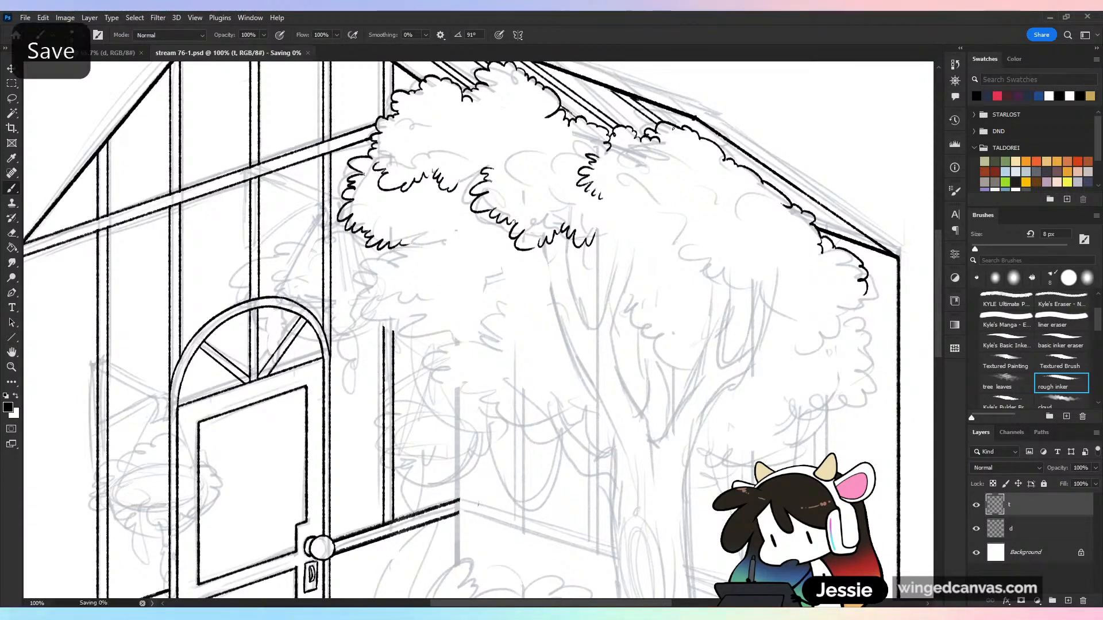
key("ctrl+minus")
key("ctrl+plus")
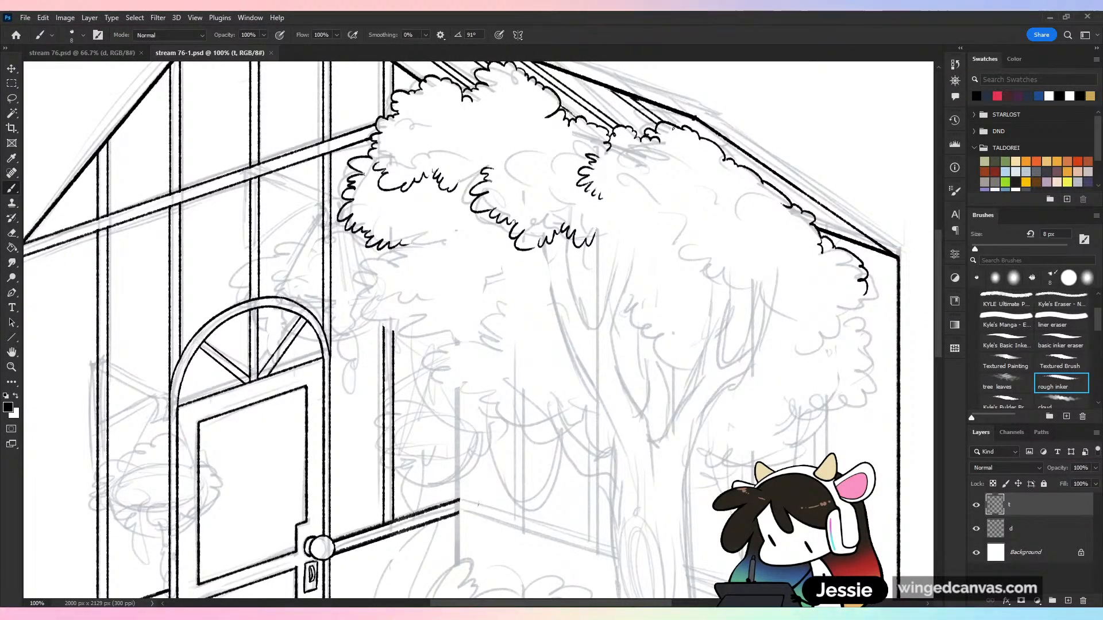
Ink the lower door-side foliage clump with pointed leaf edges stepping down over the wall post, plus a short inner leaf cluster
scroll(756, 290, "down", 3)
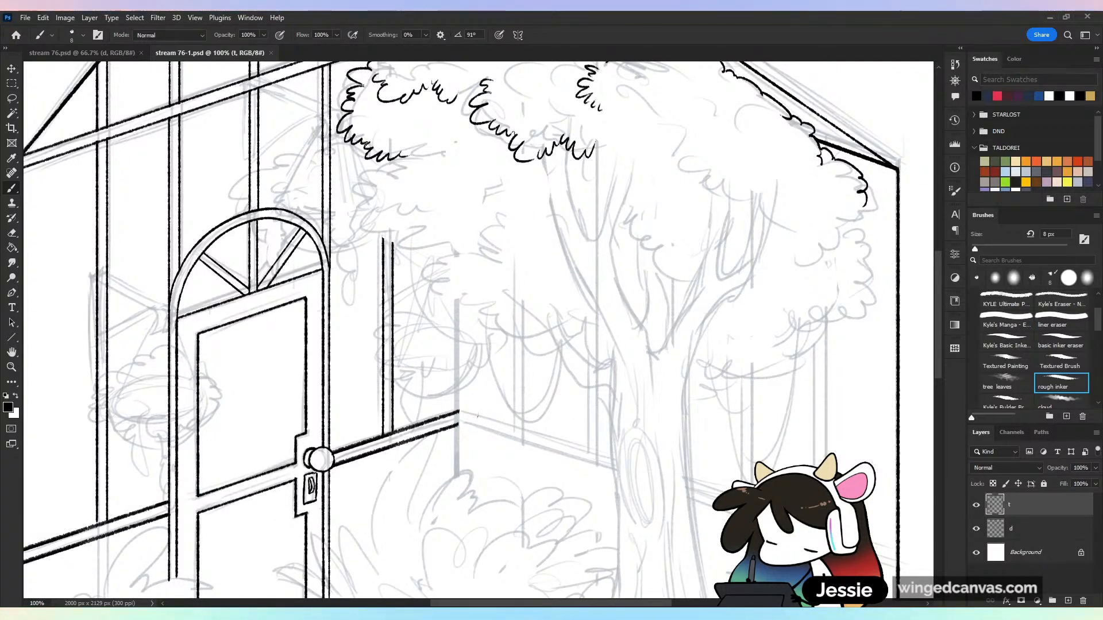
mouse_move(376, 165)
left_mouse_down()
mouse_move(356, 188)
mouse_move(366, 209)
mouse_move(409, 257)
mouse_move(441, 260)
left_mouse_up()
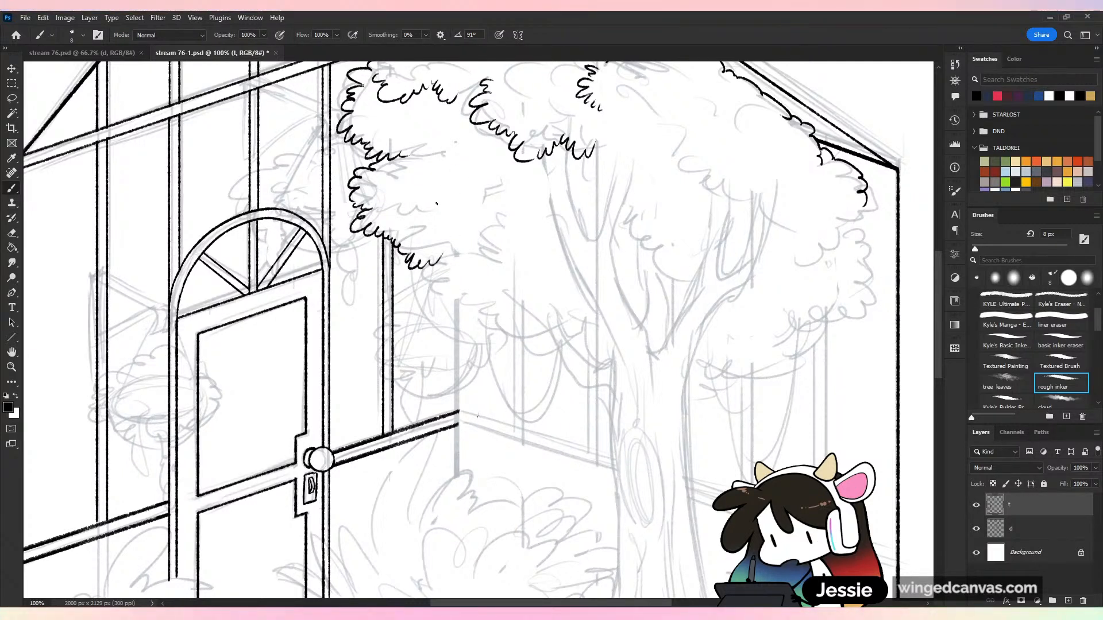
left_click_drag(430, 210, 471, 240)
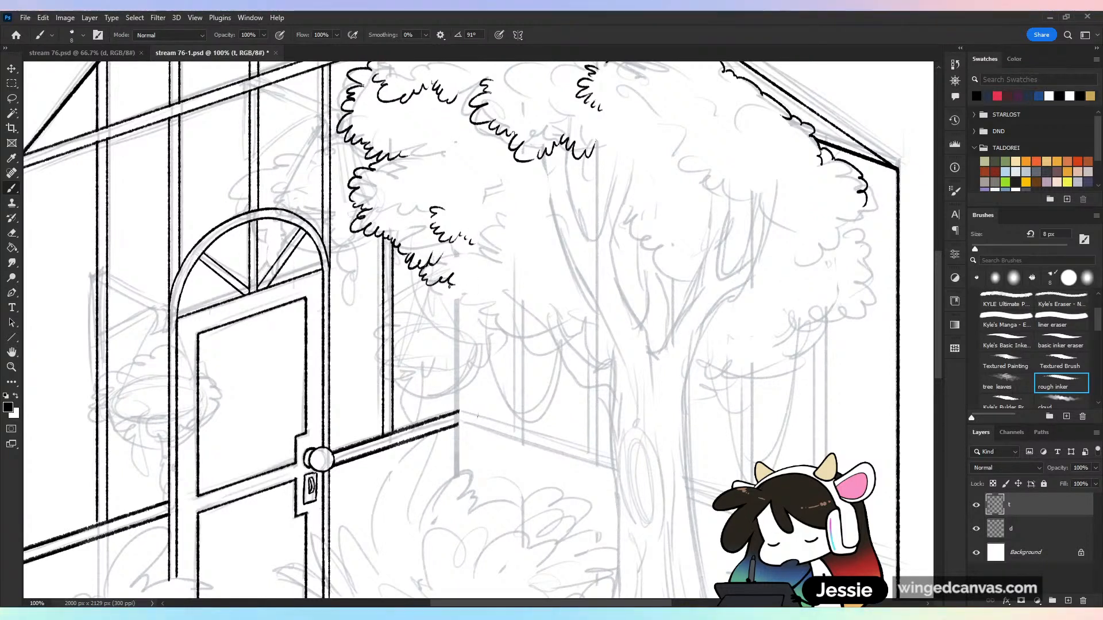
mouse_move(441, 261)
left_mouse_down()
mouse_move(441, 296)
mouse_move(479, 297)
mouse_move(442, 317)
mouse_move(481, 310)
mouse_move(502, 327)
left_mouse_up()
key("ctrl+z")
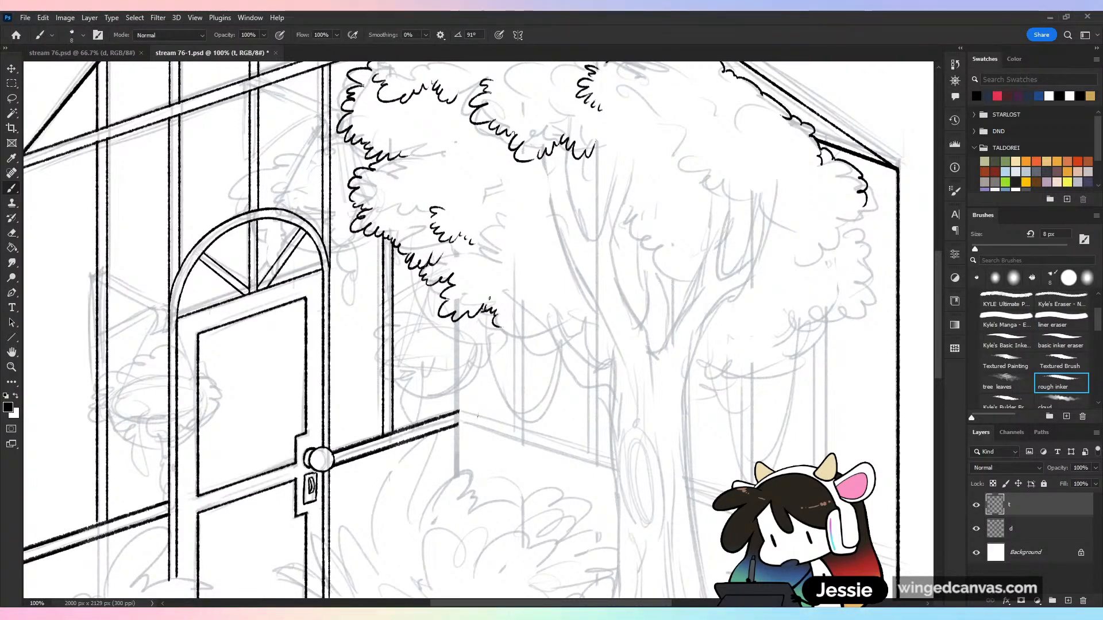
Continue the canopy's lower leaf edge across to the trunk, add a shorter inner leaf row above it, and save the drawing
key("ctrl+z")
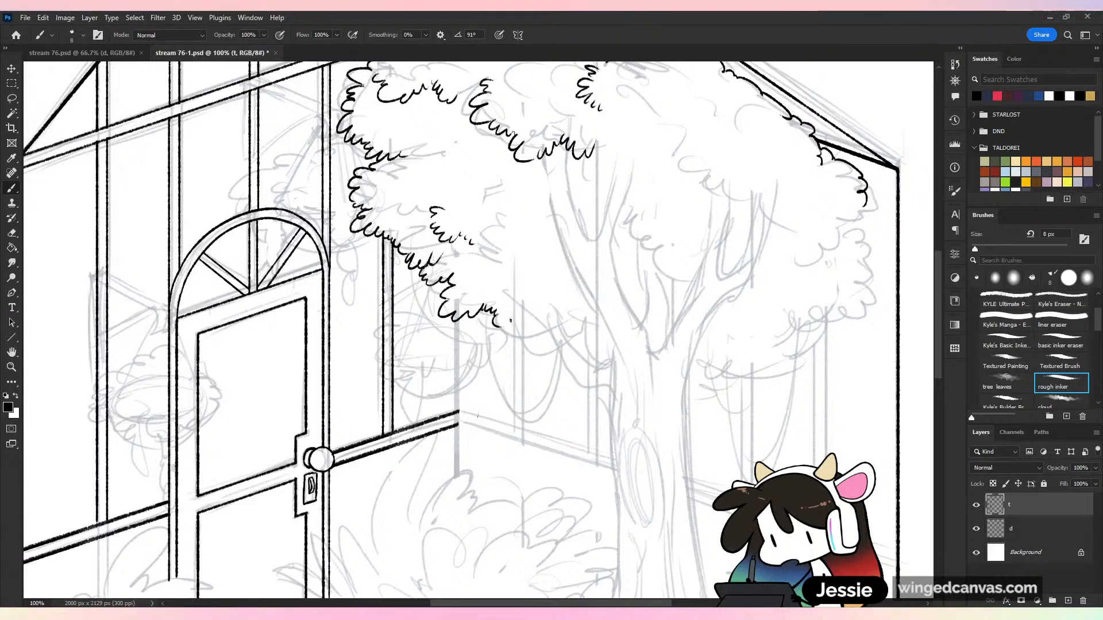
mouse_move(505, 332)
left_mouse_down()
mouse_move(518, 349)
mouse_move(540, 344)
mouse_move(553, 356)
mouse_move(587, 332)
mouse_move(600, 339)
left_mouse_up()
key("ctrl+z")
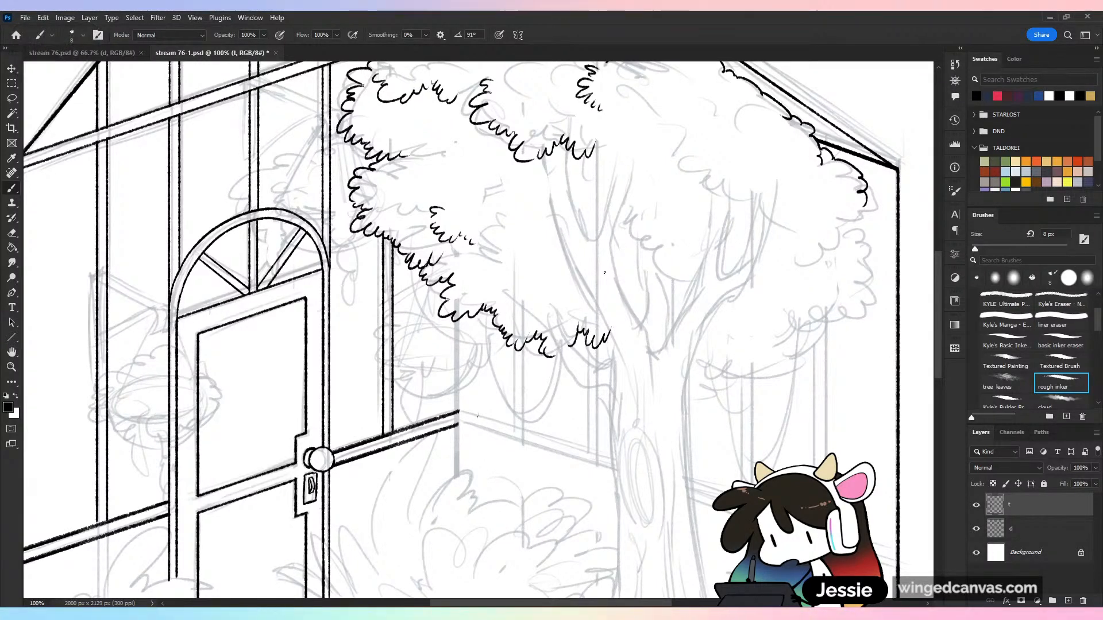
key("ctrl+minus")
key("ctrl+s")
key("ctrl+plus")
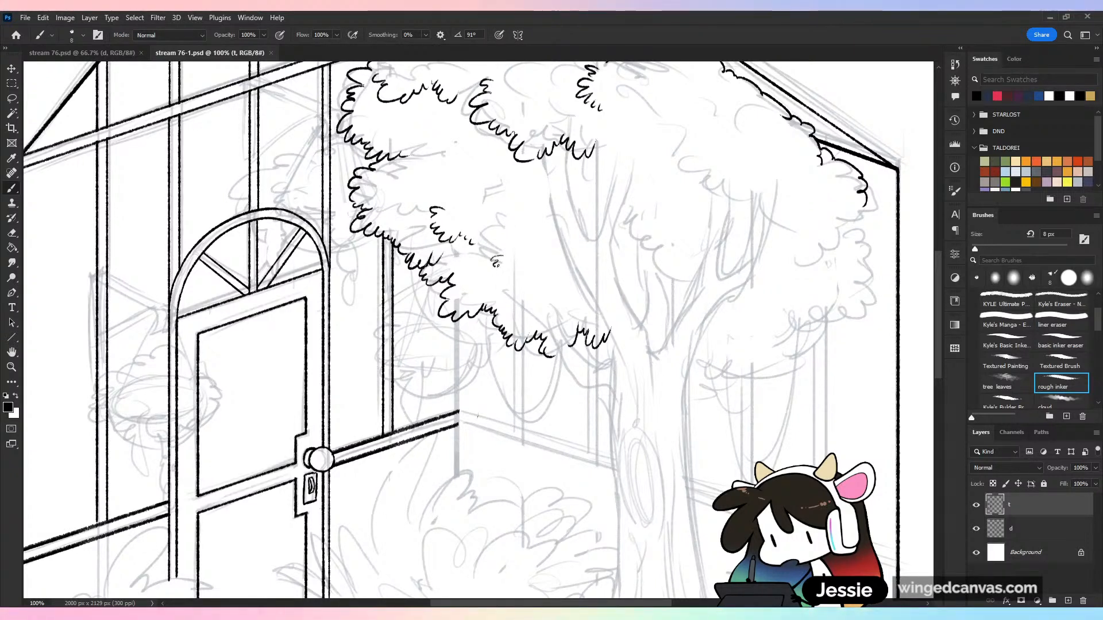
mouse_move(493, 256)
left_mouse_down()
mouse_move(506, 289)
mouse_move(547, 297)
left_mouse_up()
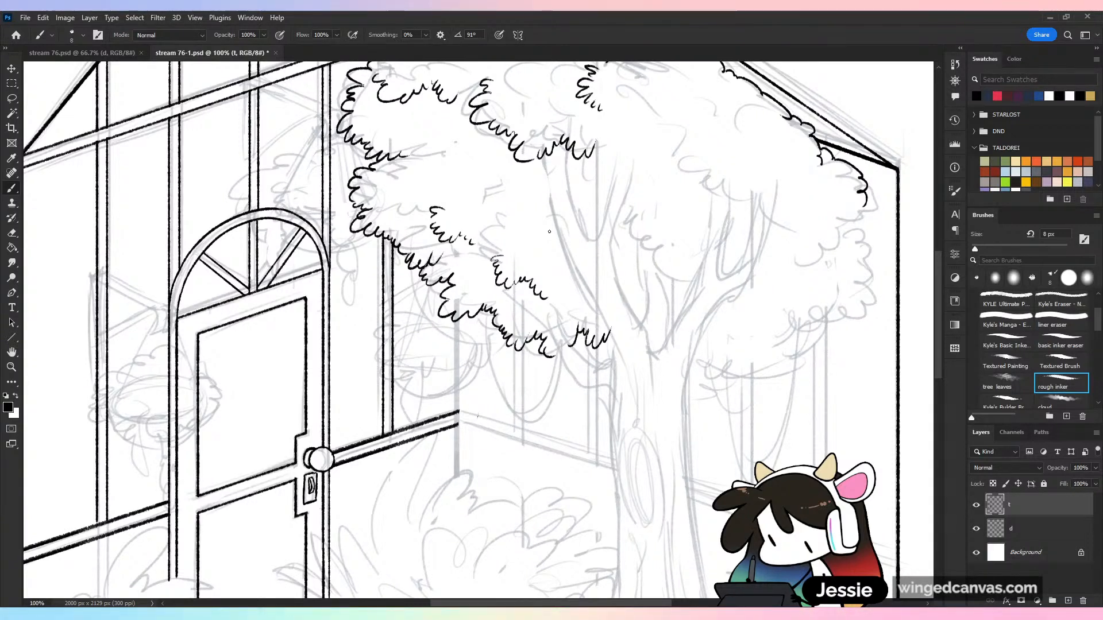
left_click_drag(549, 294, 574, 286)
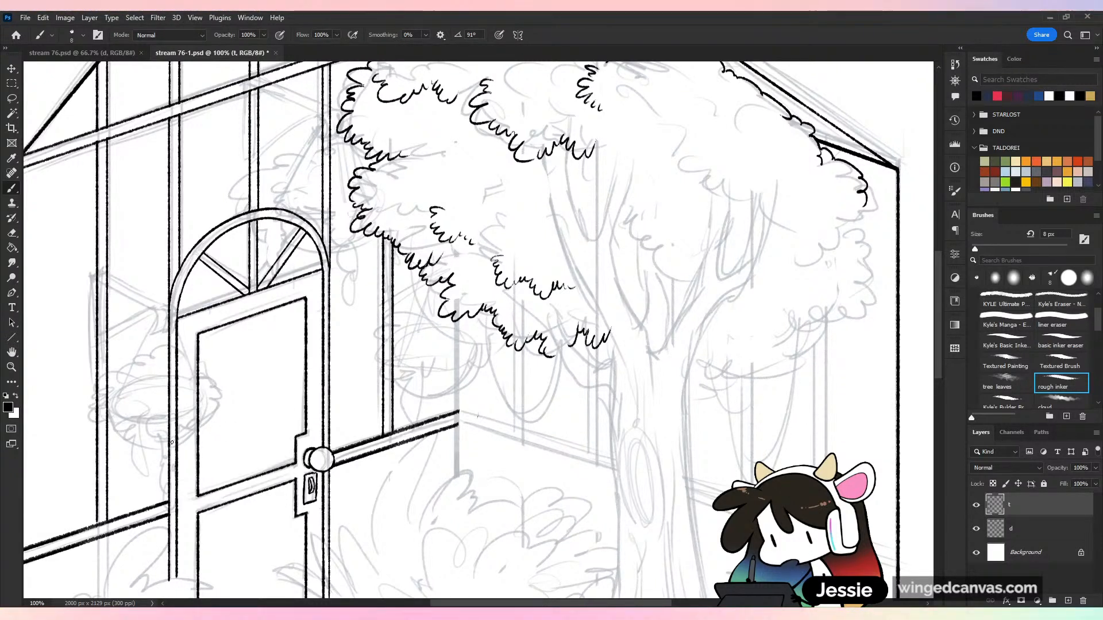
Ink the low forked branch from under the inner leaf row to the trunk, including its underside and the trunk junction
left_click_drag(520, 280, 559, 336)
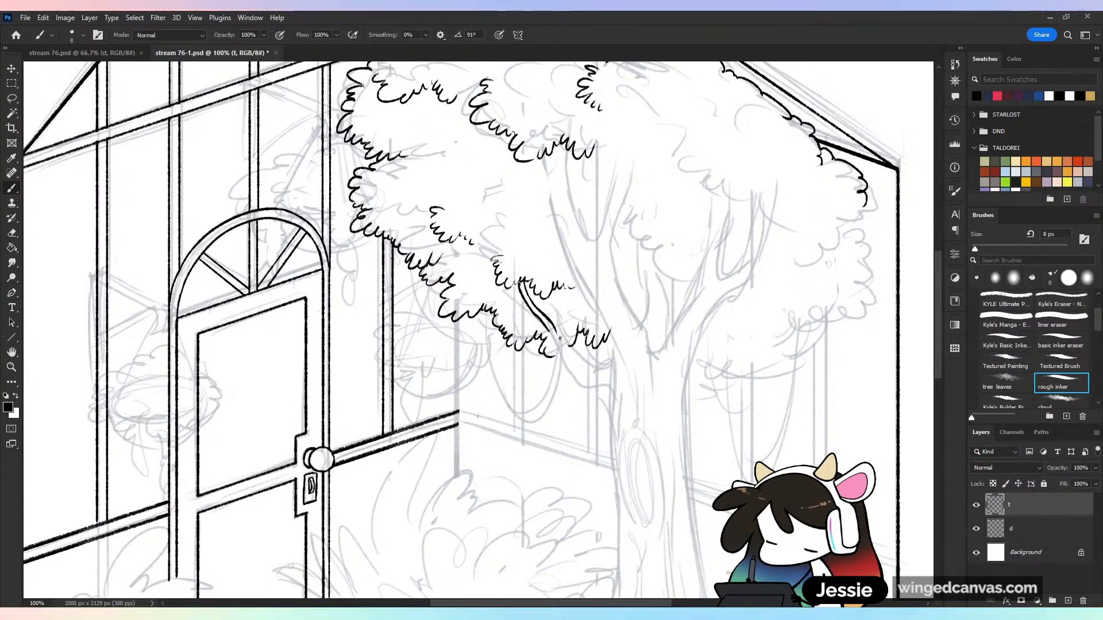
mouse_move(561, 290)
left_mouse_down()
mouse_move(576, 362)
mouse_move(570, 347)
mouse_move(613, 365)
left_mouse_up()
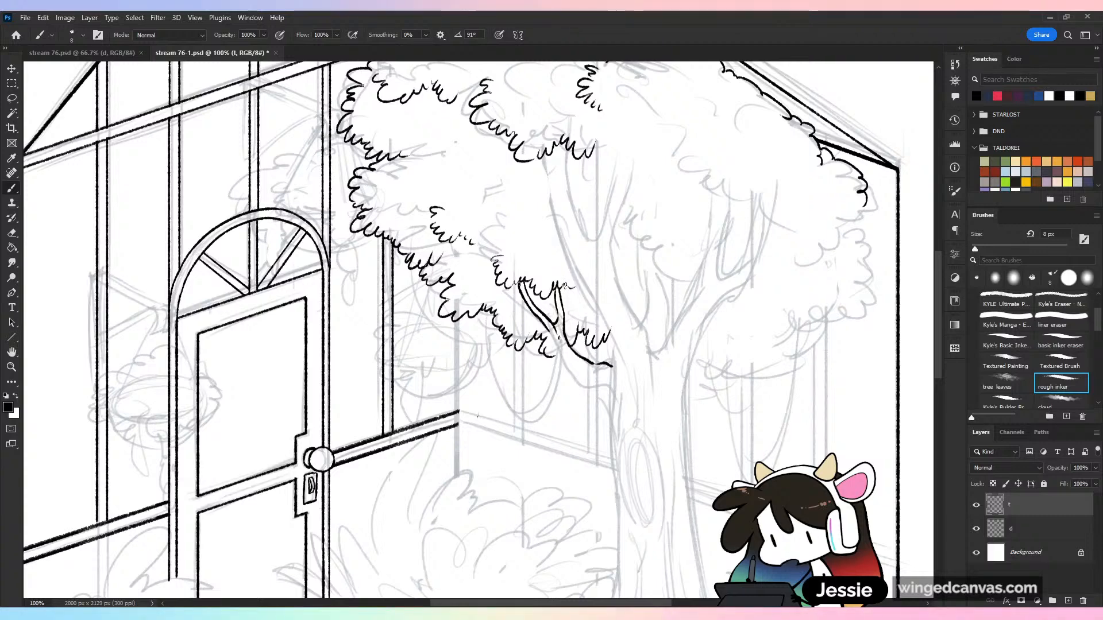
left_click_drag(667, 401, 626, 325)
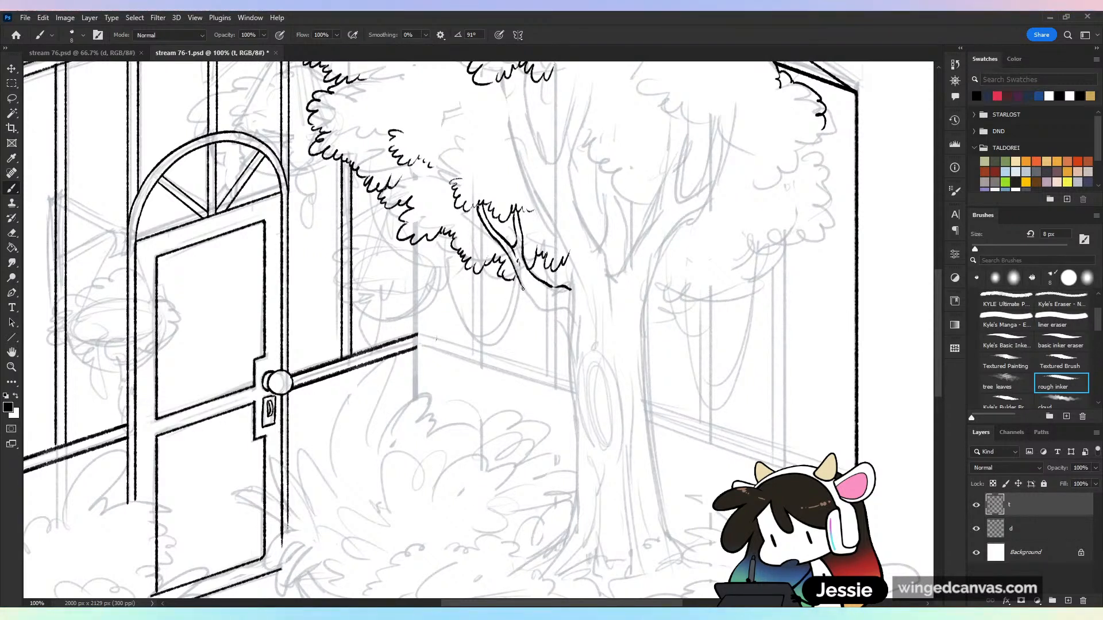
mouse_move(510, 262)
left_mouse_down()
mouse_move(528, 297)
mouse_move(572, 327)
left_mouse_up()
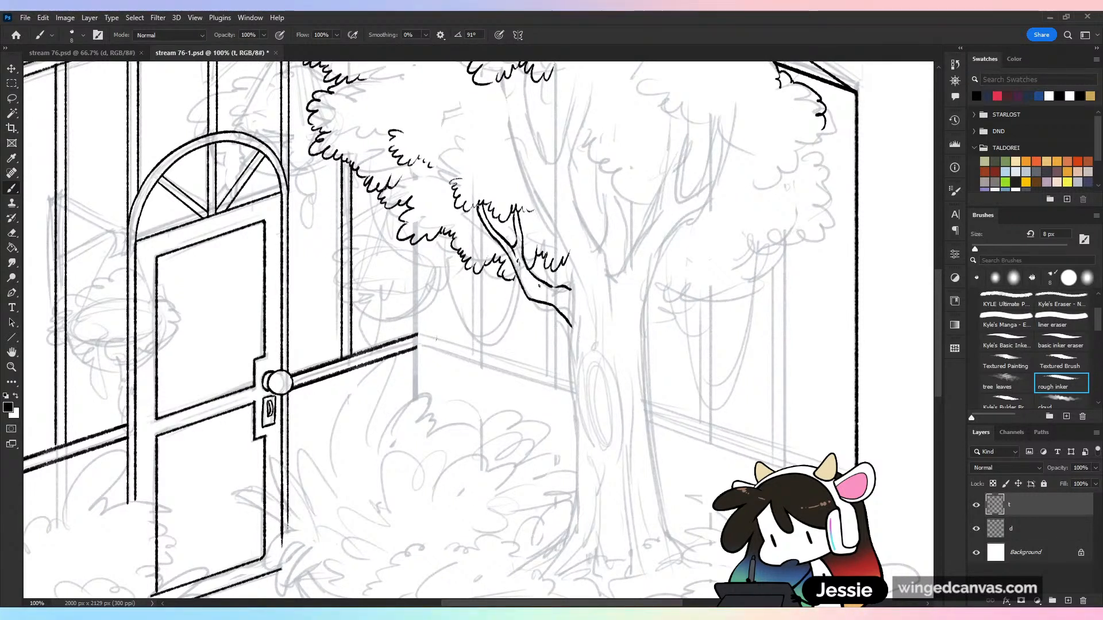
mouse_move(540, 290)
left_mouse_down()
mouse_move(571, 323)
mouse_move(575, 360)
left_mouse_up()
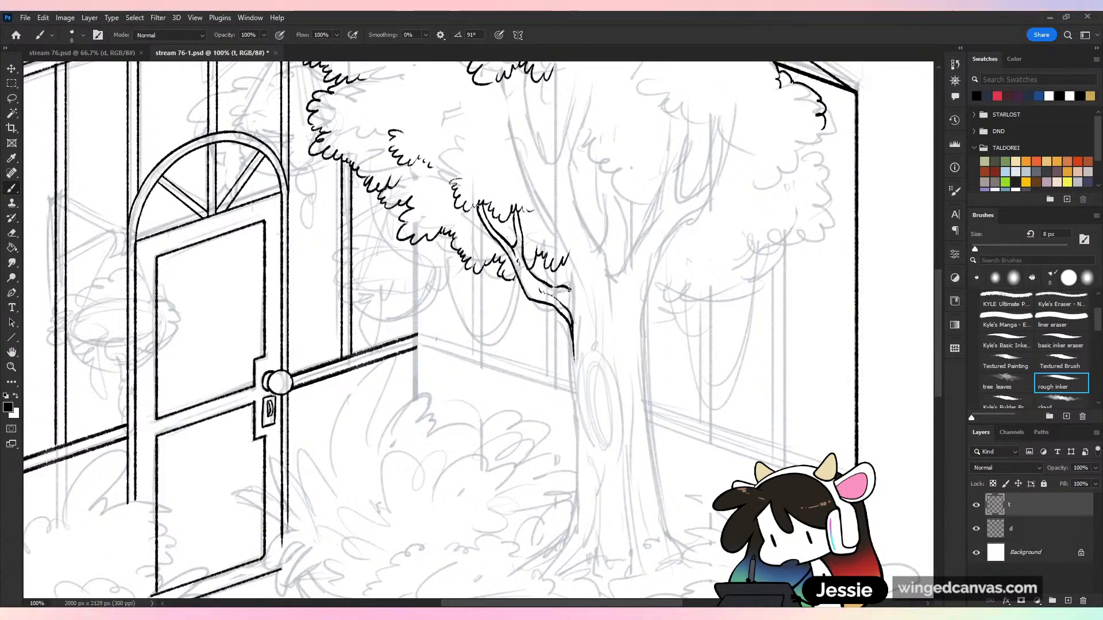
left_click_drag(573, 300, 571, 256)
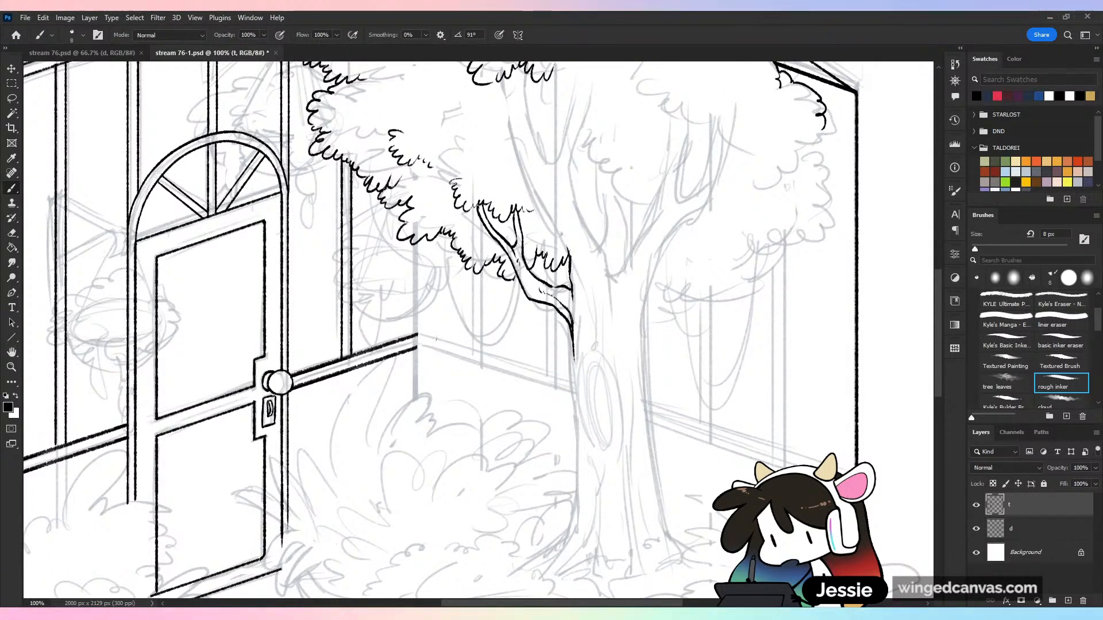
Ink the door-side contour of the main limb from the upper leaf clump down into the trunk, with a short bark line
left_click_drag(501, 81, 511, 124)
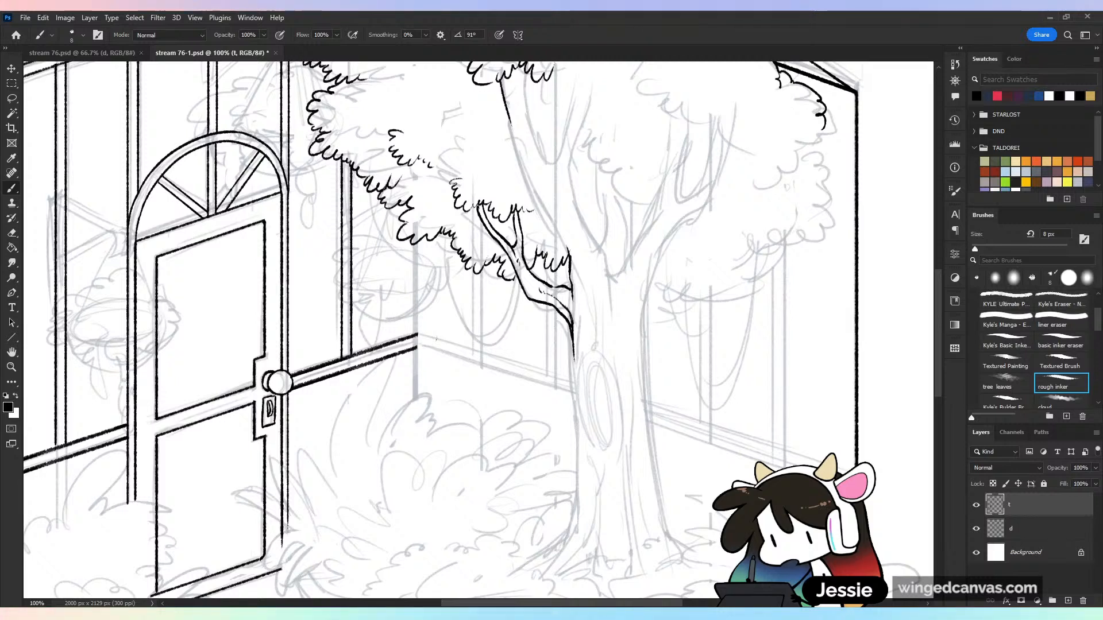
left_click_drag(528, 185, 567, 245)
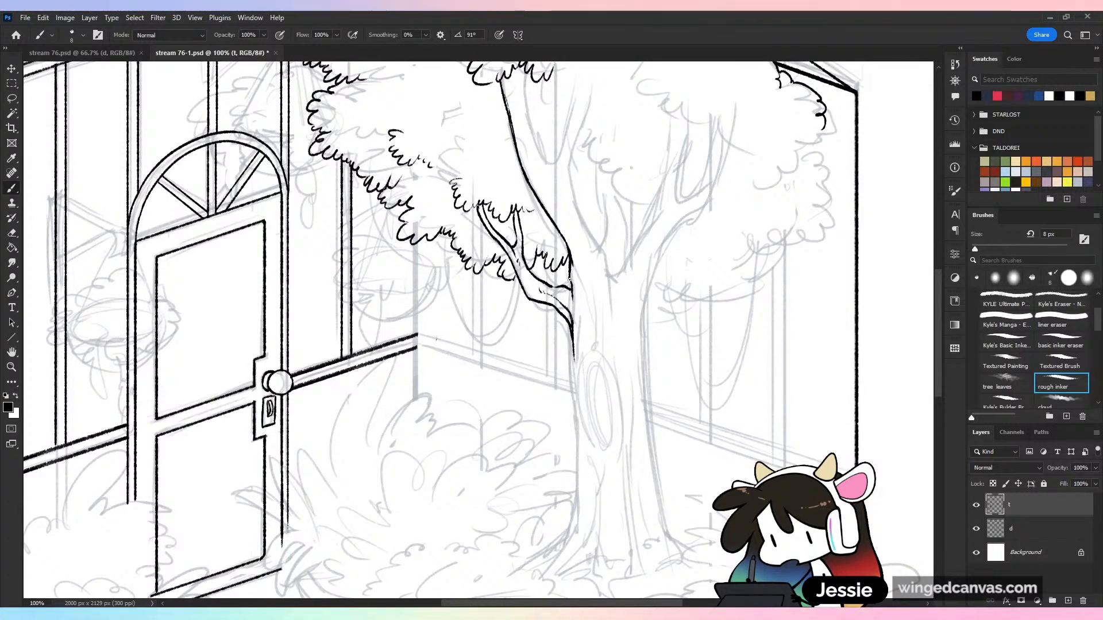
left_click_drag(577, 277, 586, 307)
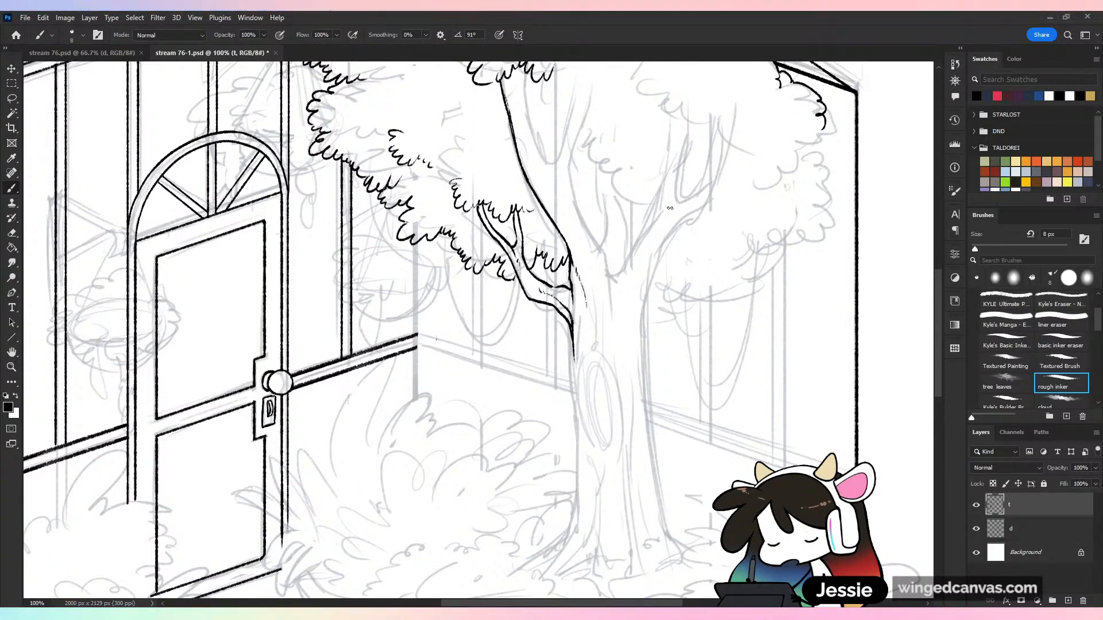
Ink the main limb's inner edge down to a curved crotch and start the side branch rising from it, redoing unsatisfactory strokes
left_click_drag(721, 250, 741, 357)
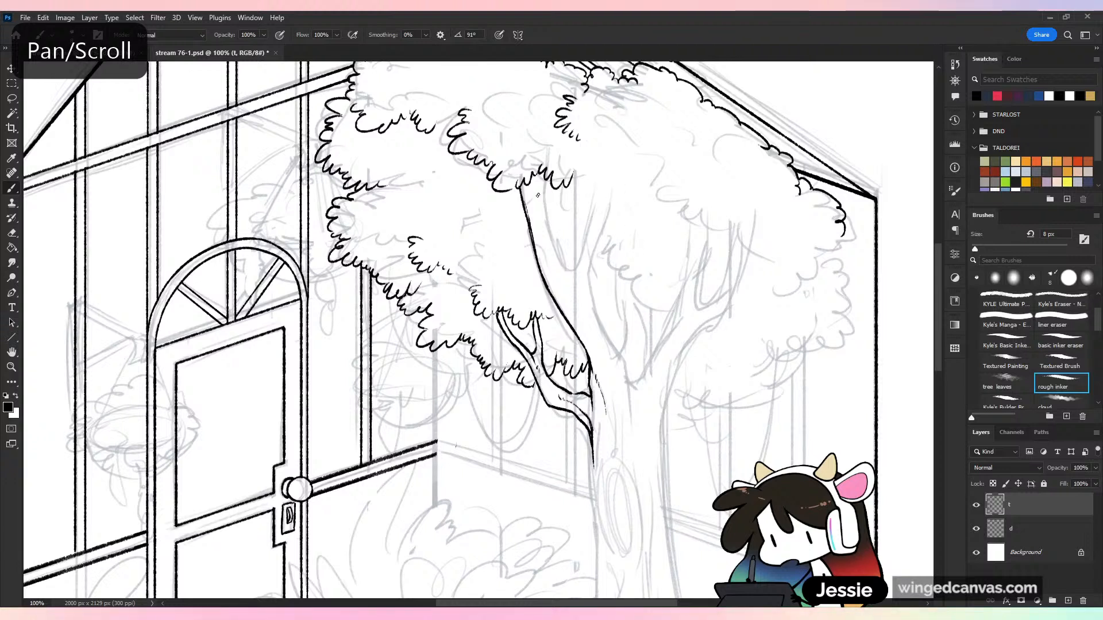
left_click_drag(553, 187, 550, 213)
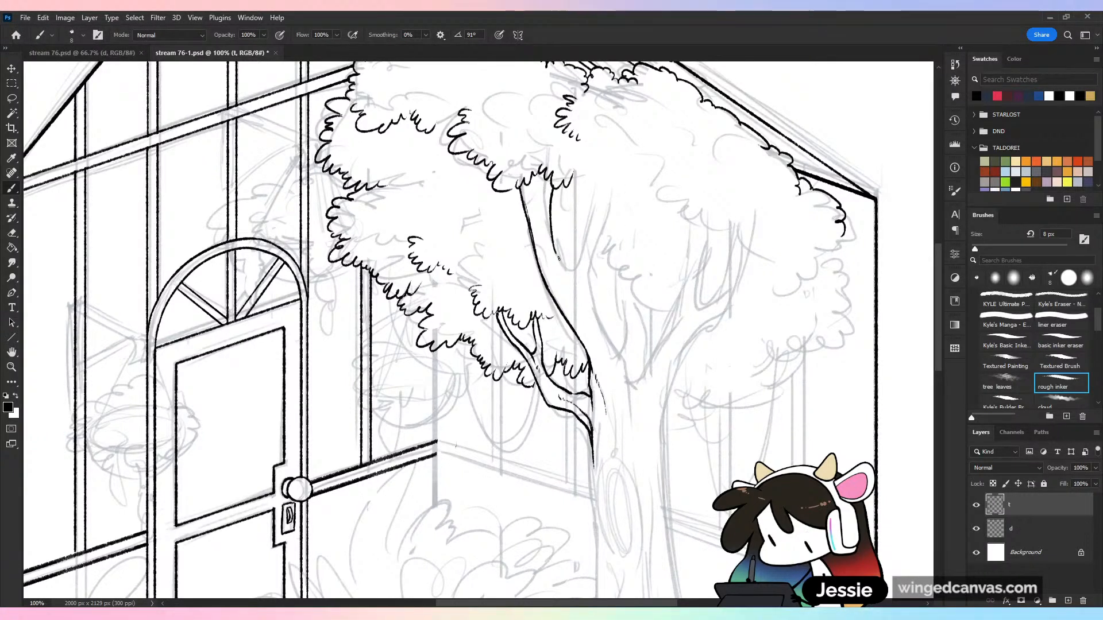
left_click_drag(555, 253, 571, 293)
key("ctrl+z")
mouse_move(553, 235)
left_mouse_down()
mouse_move(565, 288)
mouse_move(581, 300)
left_mouse_up()
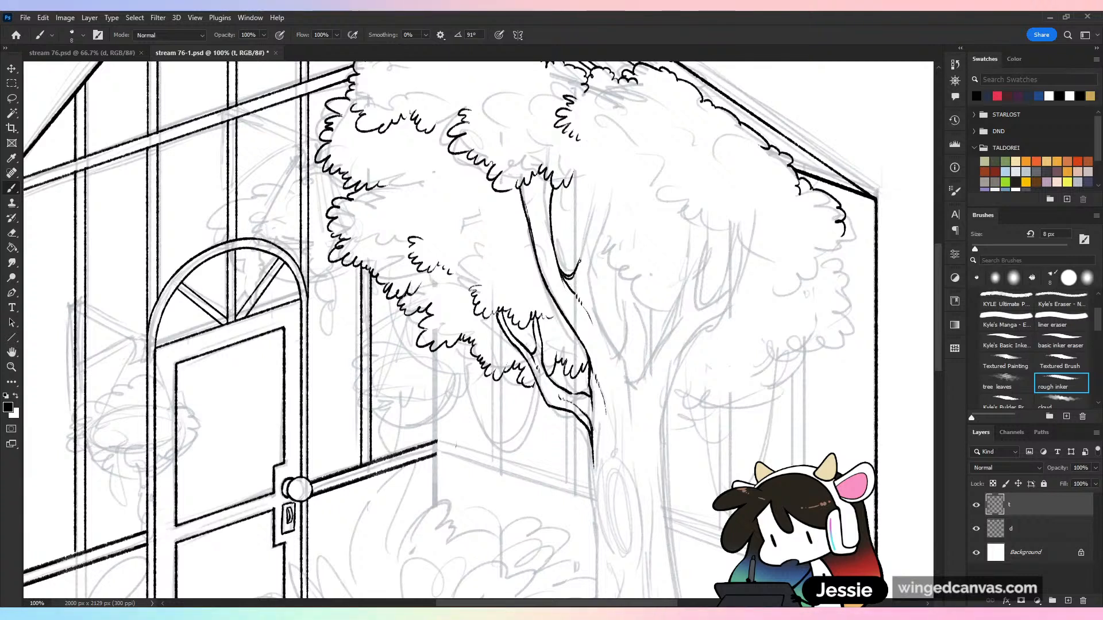
left_click_drag(584, 238, 605, 205)
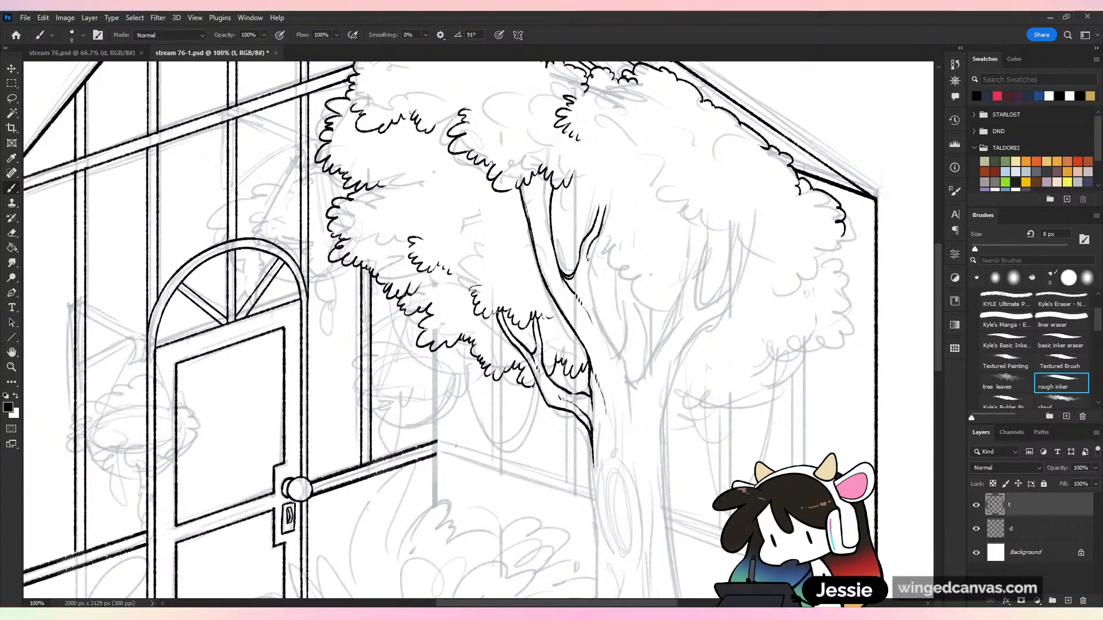
key("ctrl+z")
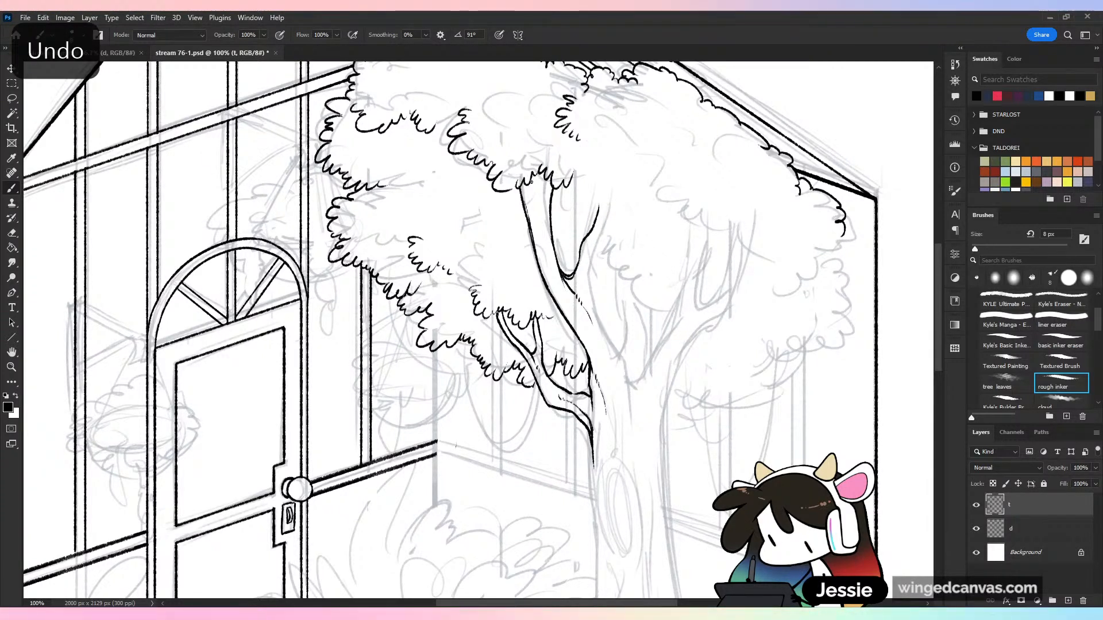
Split the top of the main limb into twigs beneath the leaves and add a contour line down inside the limb
mouse_move(529, 180)
left_mouse_down()
mouse_move(541, 231)
mouse_move(544, 191)
left_mouse_up()
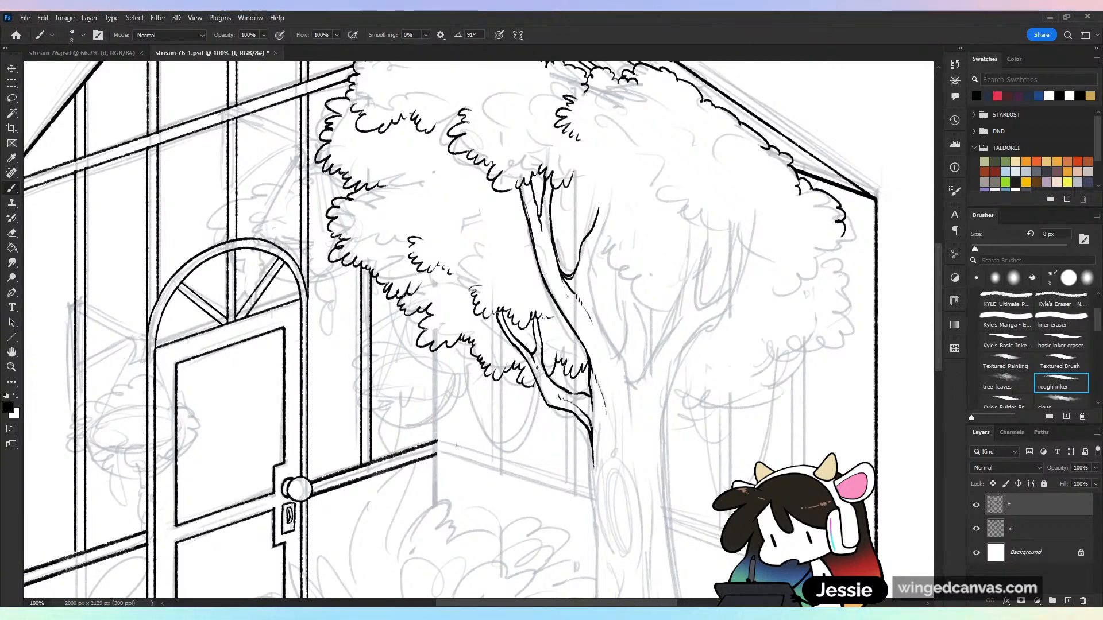
left_click_drag(542, 241, 560, 306)
key("ctrl+minus")
key("ctrl+minus")
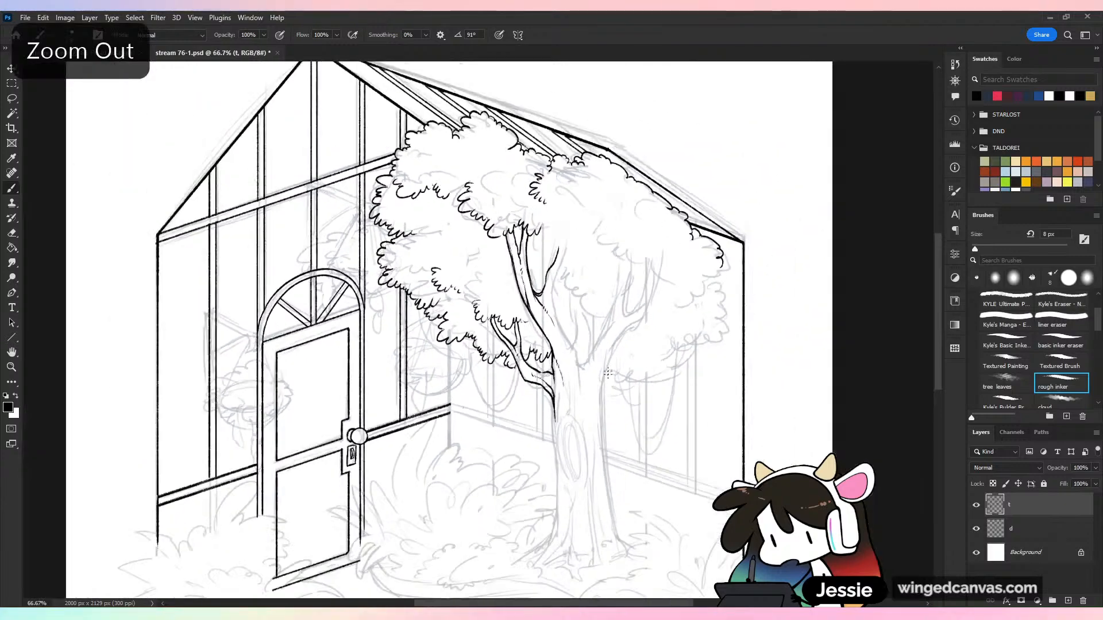
key("ctrl+plus")
key("ctrl+plus")
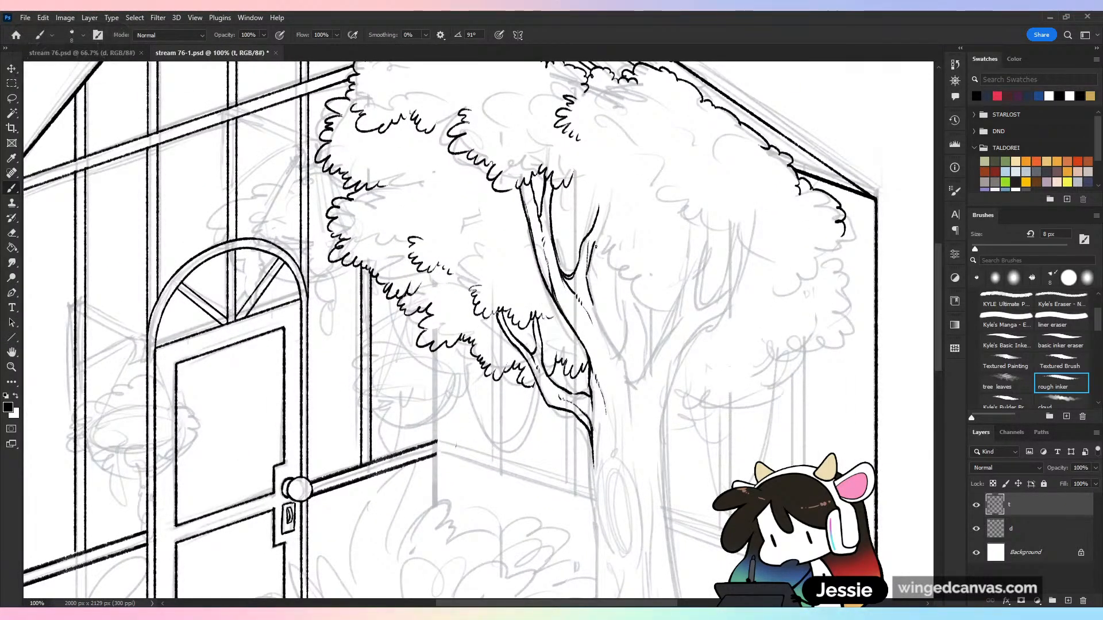
Redraw the outer edge of the side branch so it curves alongside its inner edge up into the foliage
key("ctrl+z")
key("ctrl+z")
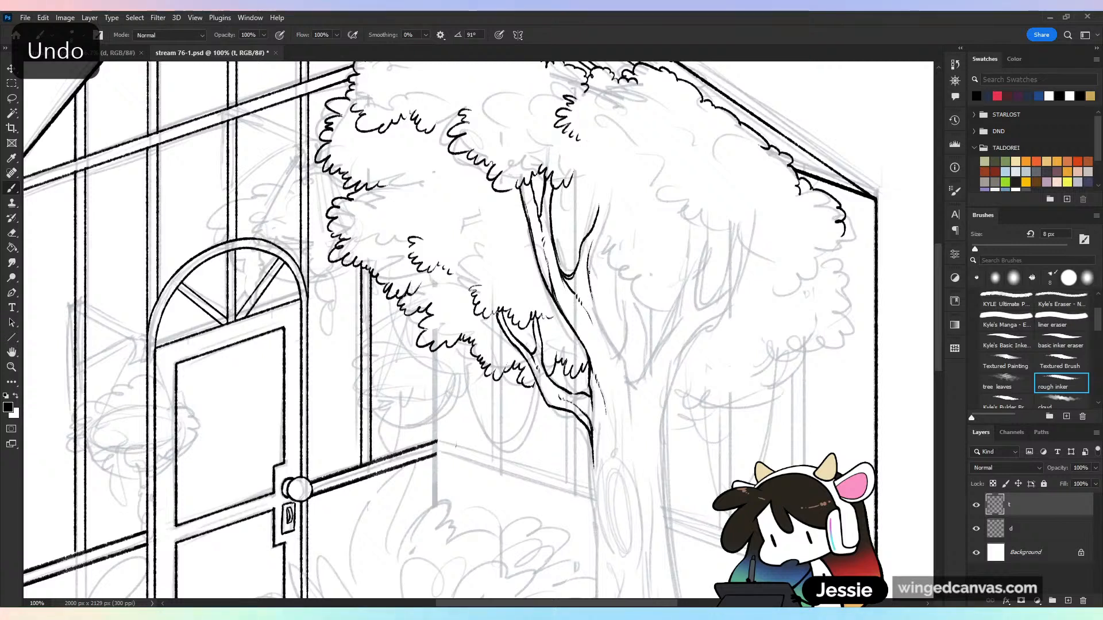
left_click_drag(609, 198, 595, 247)
key("ctrl+z")
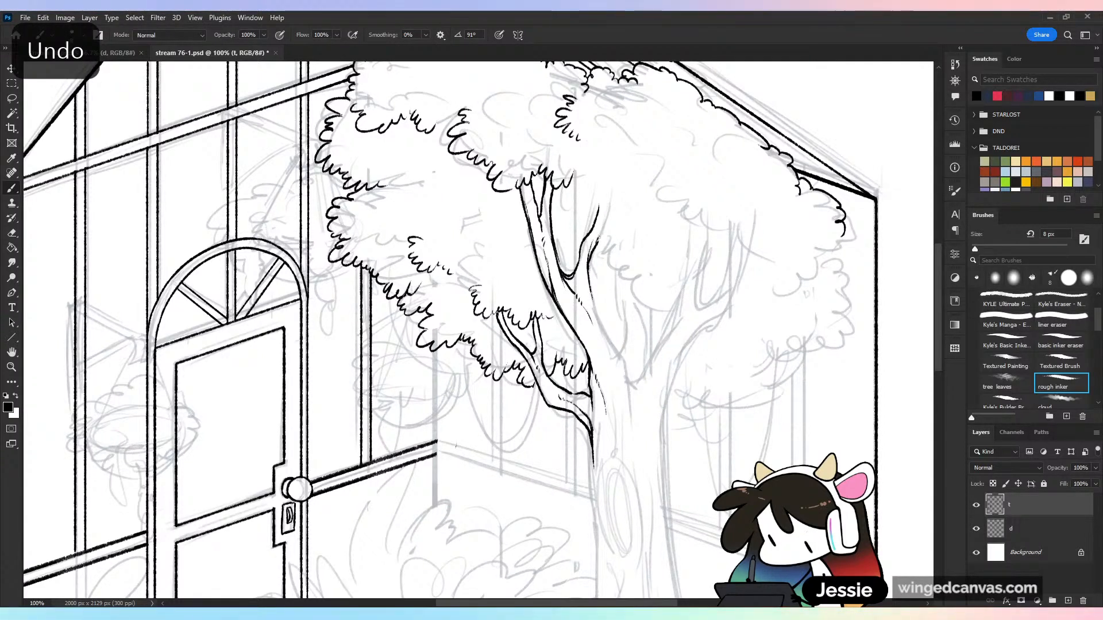
left_click_drag(609, 195, 595, 247)
key("ctrl+z")
left_click_drag(609, 199, 597, 241)
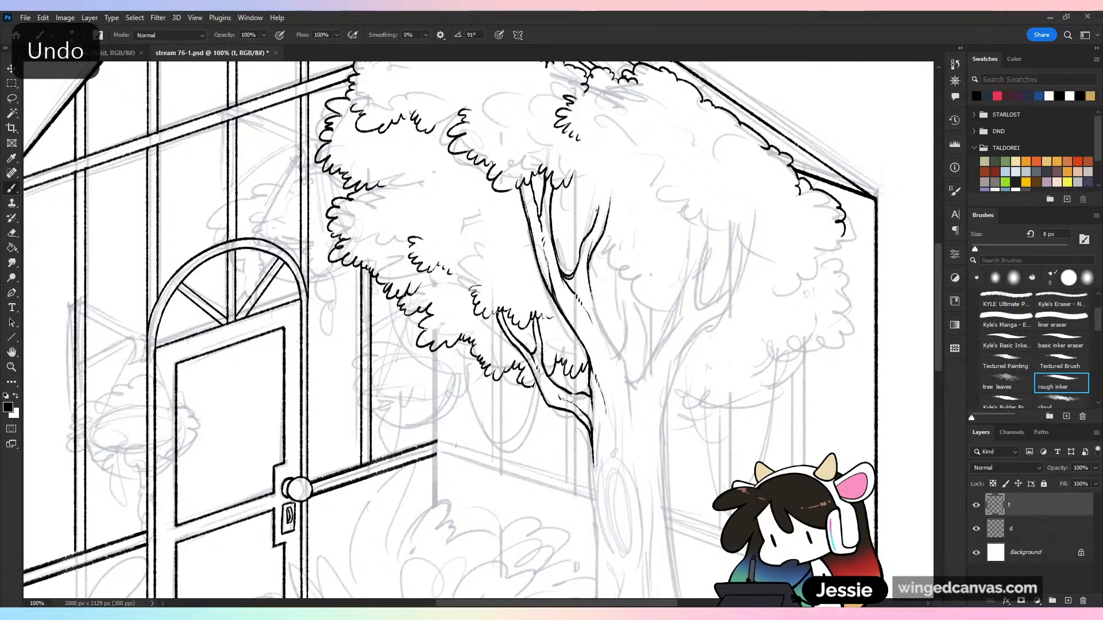
key("ctrl+z")
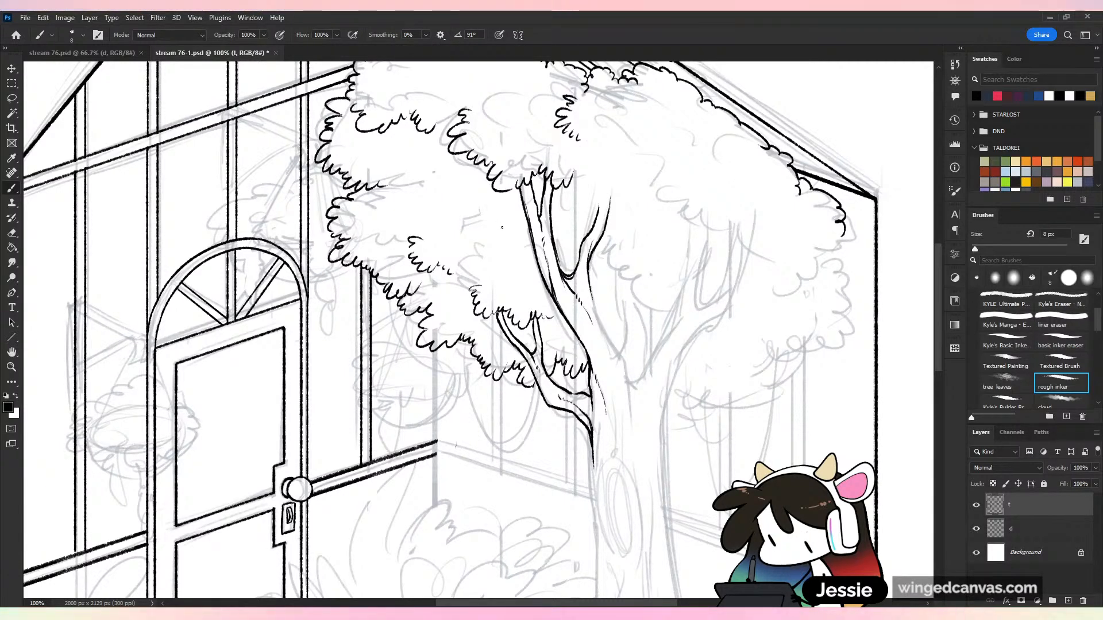
Ink a small scalloped leaf cluster between the door-side inner leaves and the main limb
mouse_move(499, 230)
left_mouse_down()
mouse_move(472, 245)
mouse_move(494, 276)
left_mouse_up()
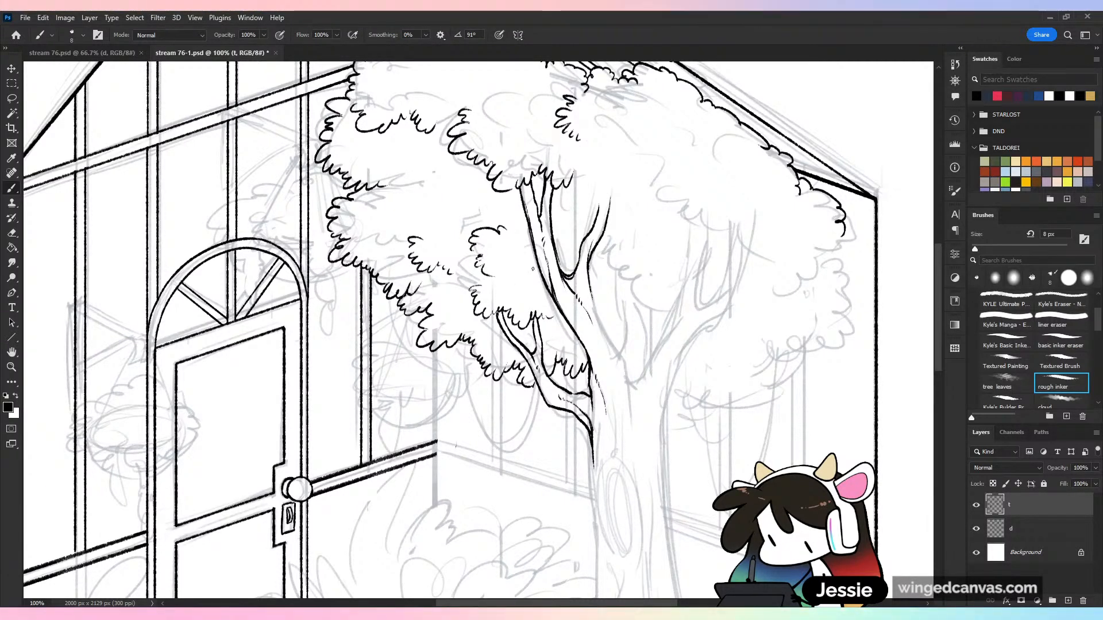
key("ctrl+minus")
key("ctrl+plus")
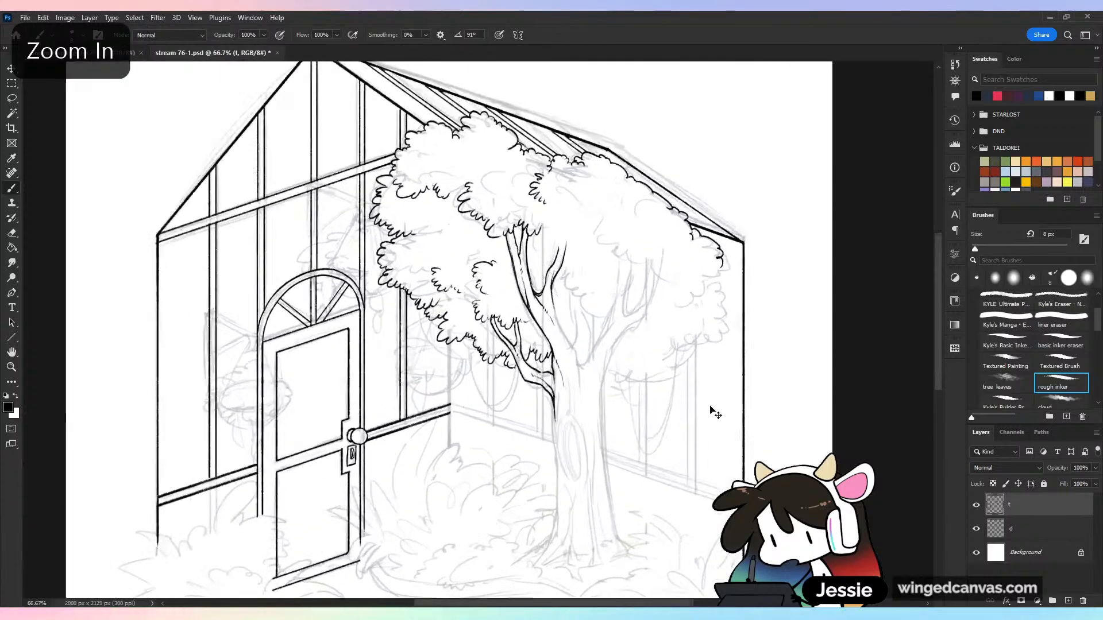
Ink the main limb's far edge down to the central trunk crotch and the opposite limb's inner edge rising from it, and save
key("ctrl+z")
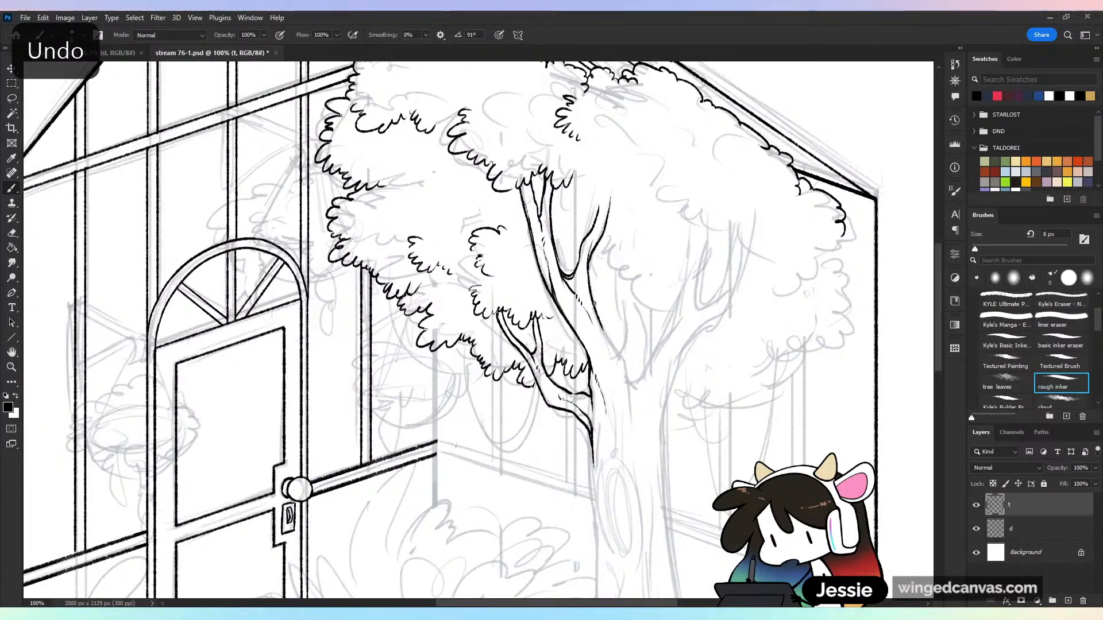
mouse_move(622, 362)
left_mouse_down()
mouse_move(637, 395)
mouse_move(682, 320)
mouse_move(692, 258)
mouse_move(678, 323)
left_mouse_up()
key("ctrl+z")
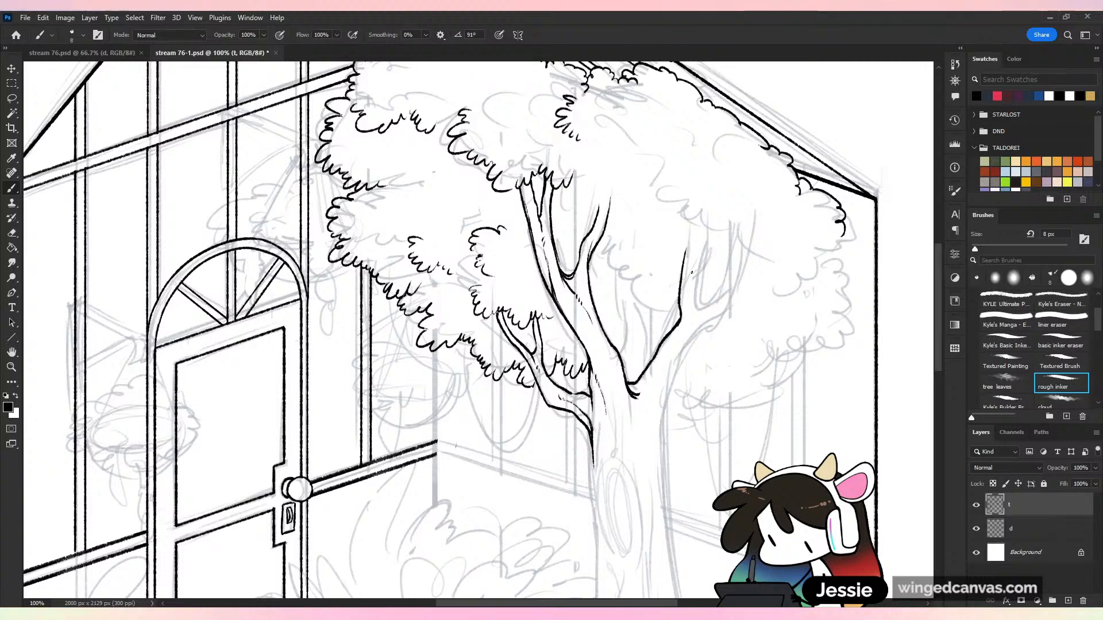
key("ctrl+s")
key("ctrl+minus")
key("ctrl+plus")
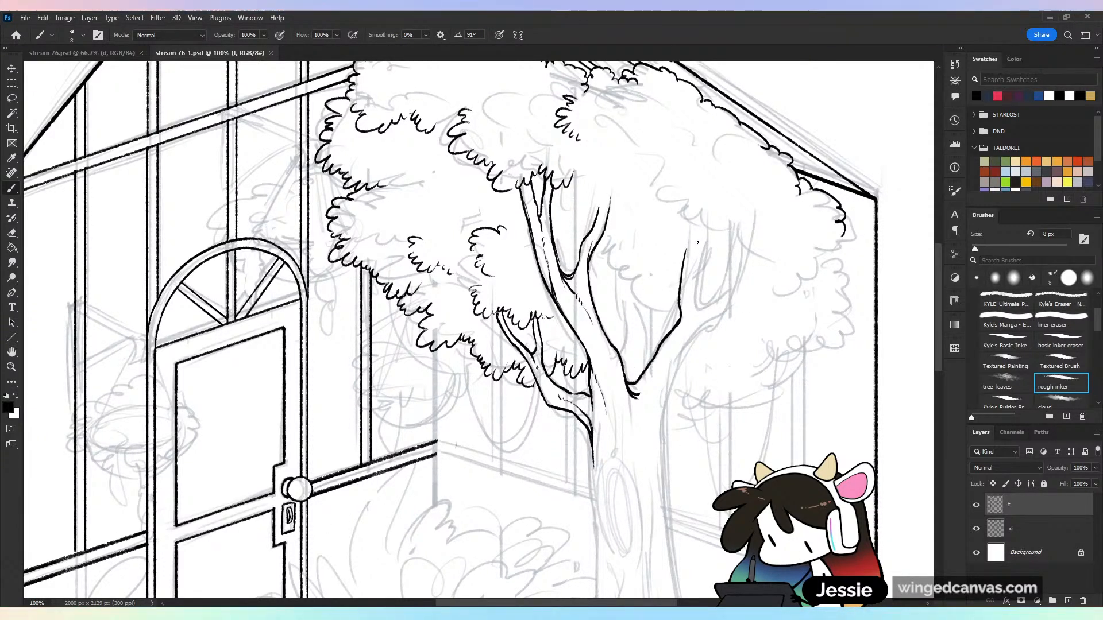
Split the tip of the limb opposite the main one into slender forked twigs, redrawing the twig strokes until they follow the sketch
left_click_drag(697, 242, 691, 303)
key("ctrl+z")
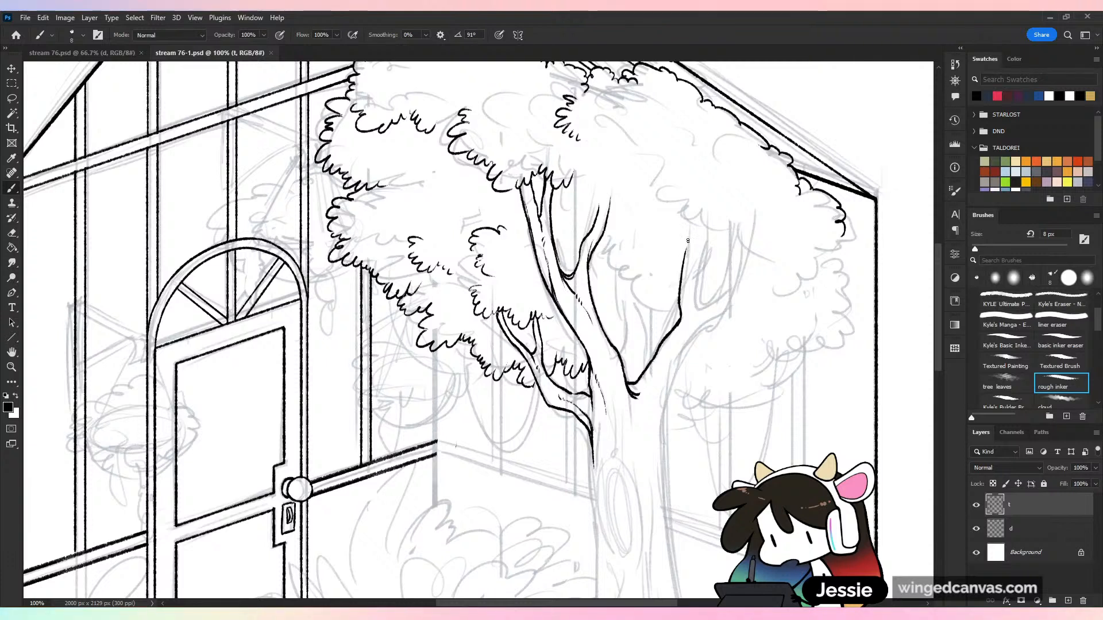
mouse_move(689, 238)
left_mouse_down()
mouse_move(691, 281)
mouse_move(703, 257)
left_mouse_up()
key("ctrl+z")
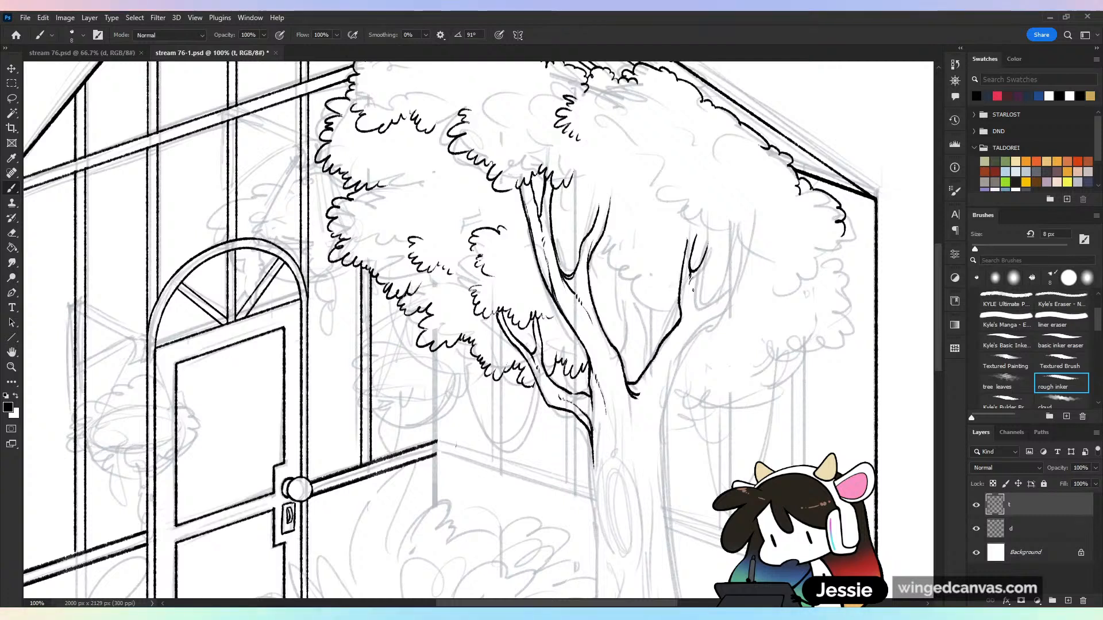
key("ctrl+z")
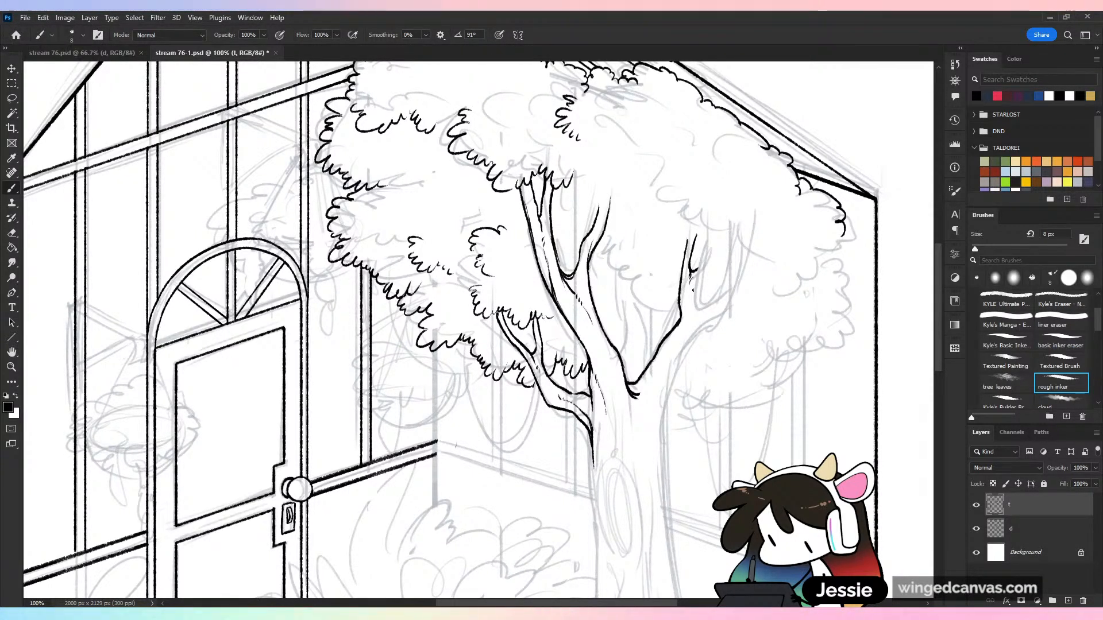
key("ctrl+z")
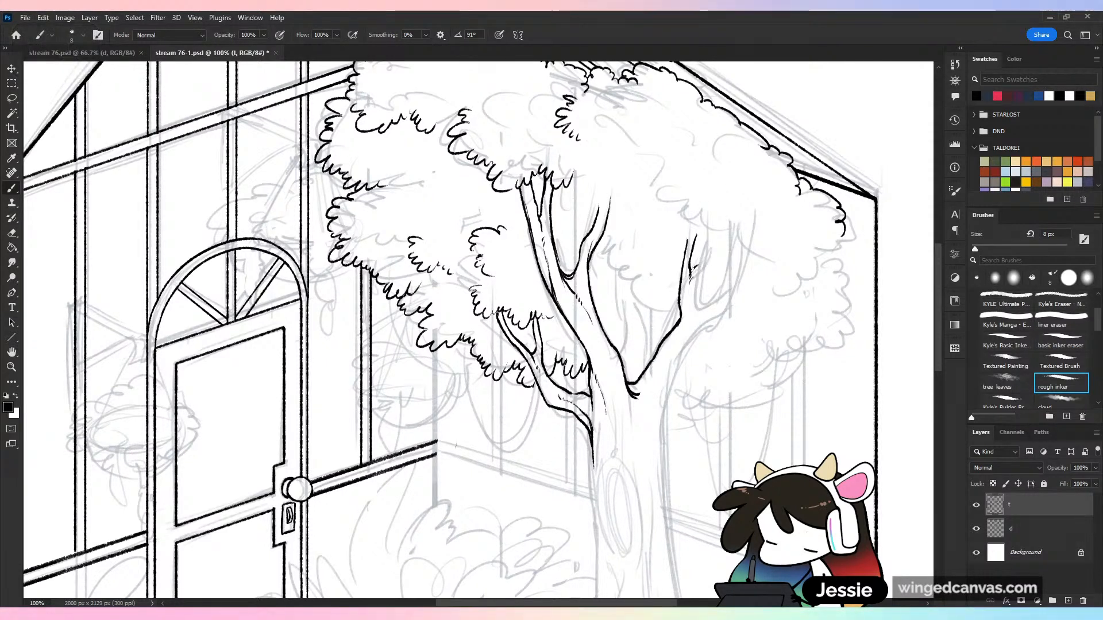
left_click_drag(691, 268, 715, 249)
left_click_drag(692, 304, 698, 274)
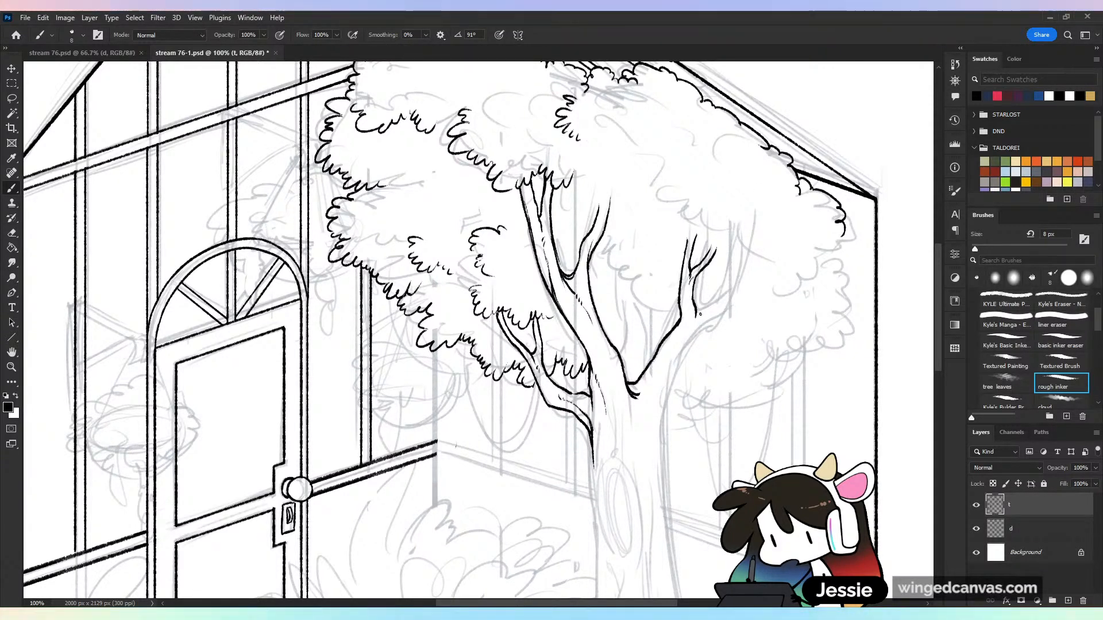
Ink the opposite limb's outer edge toward the trunk and both edges of the curved side branch forking off it
left_click_drag(686, 336, 670, 395)
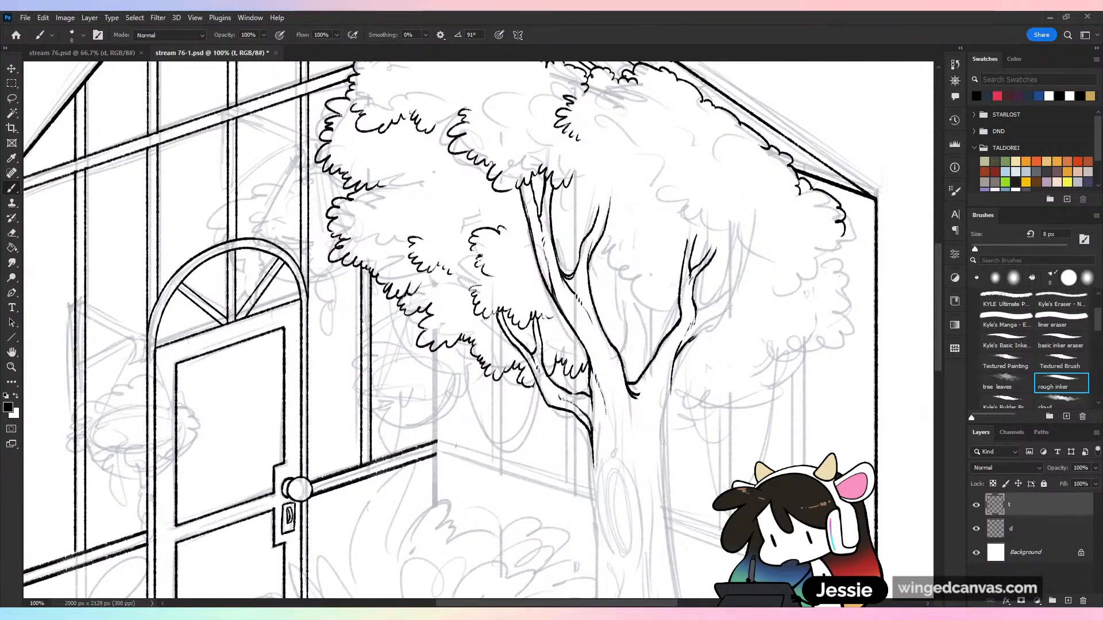
left_click_drag(733, 269, 697, 313)
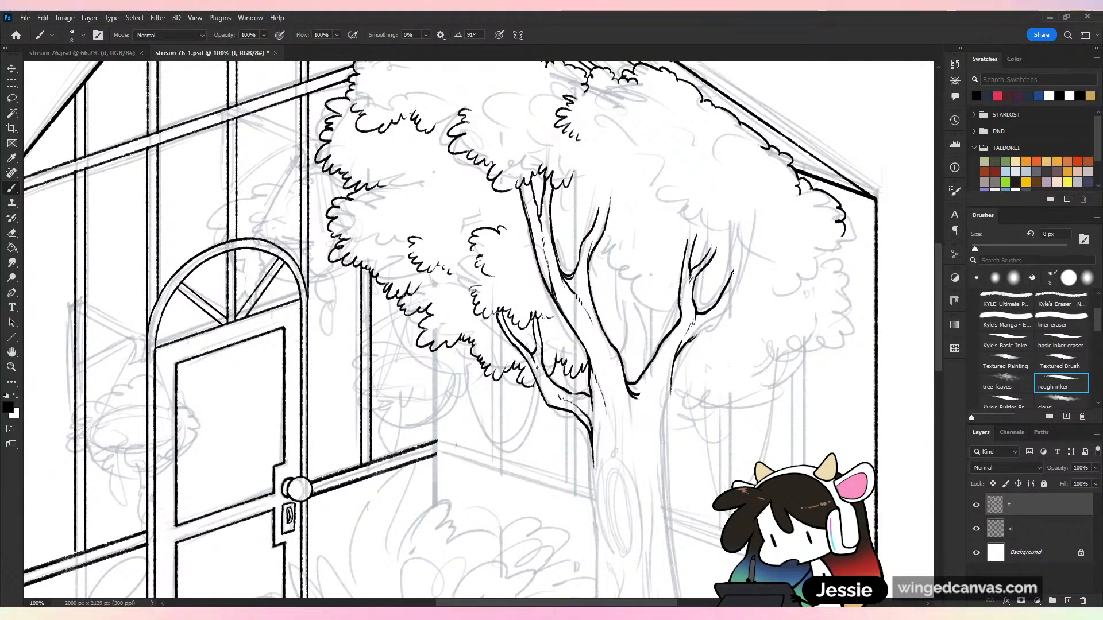
left_click_drag(733, 272, 740, 246)
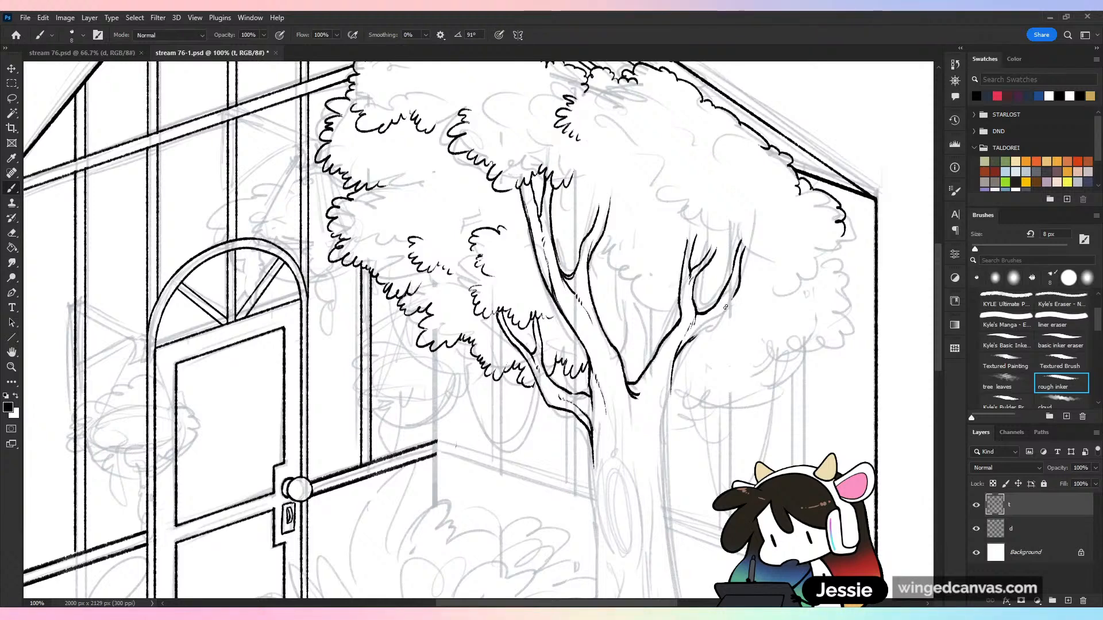
mouse_move(741, 285)
left_mouse_down()
mouse_move(726, 319)
mouse_move(691, 339)
left_mouse_up()
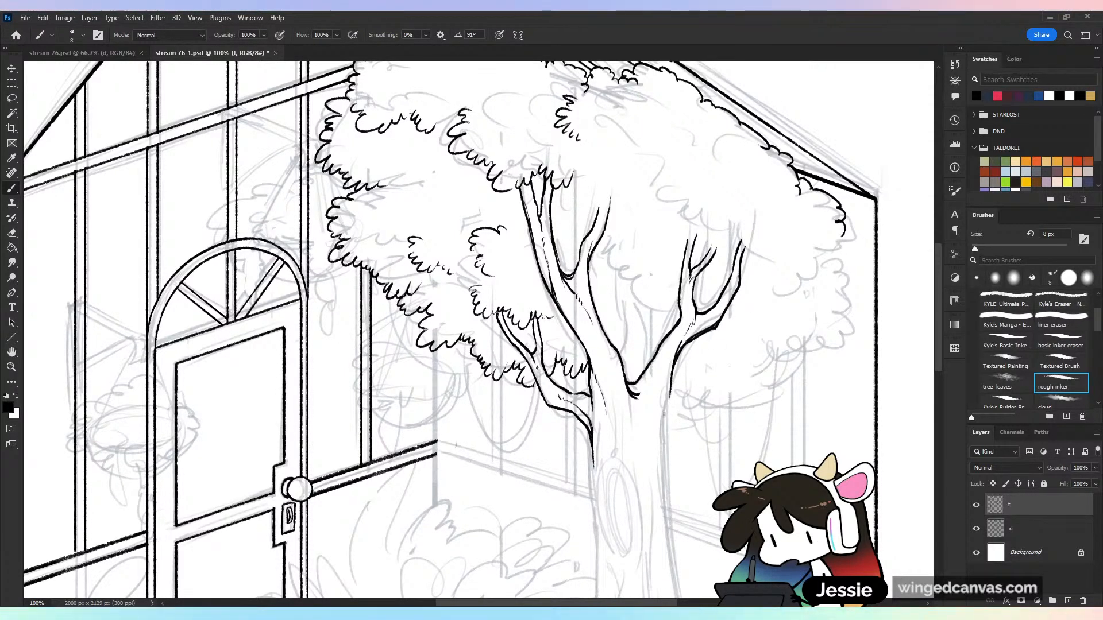
Extend the trunk's outer edge down from the opposite limb and add short bark strokes below the central crotch
key("ctrl+minus")
key("ctrl+minus")
key("ctrl+plus")
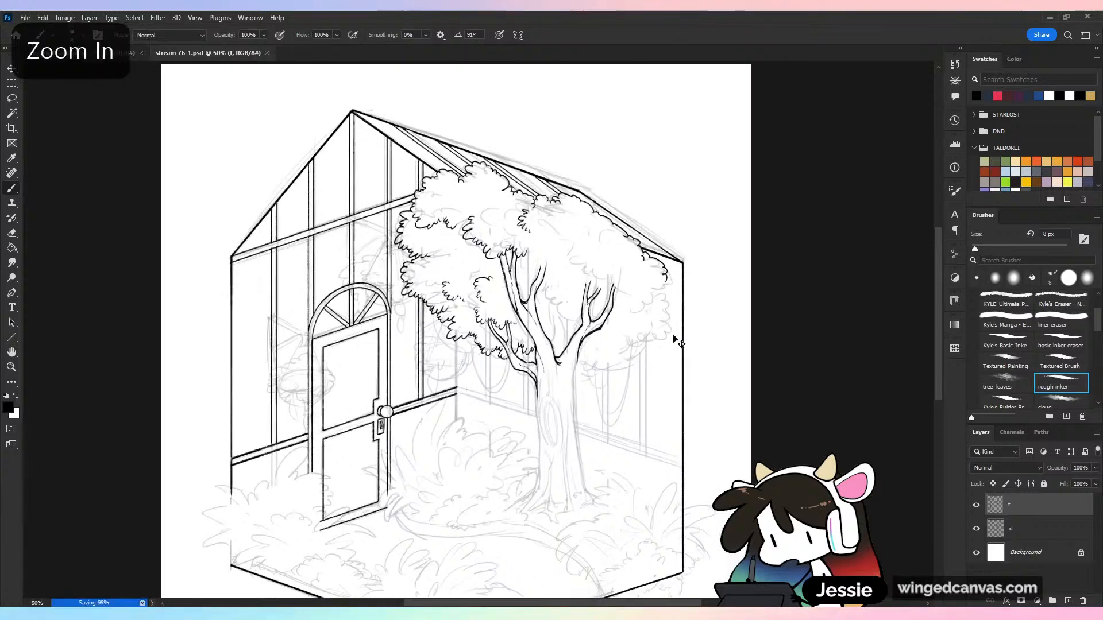
left_click_drag(721, 371, 795, 234)
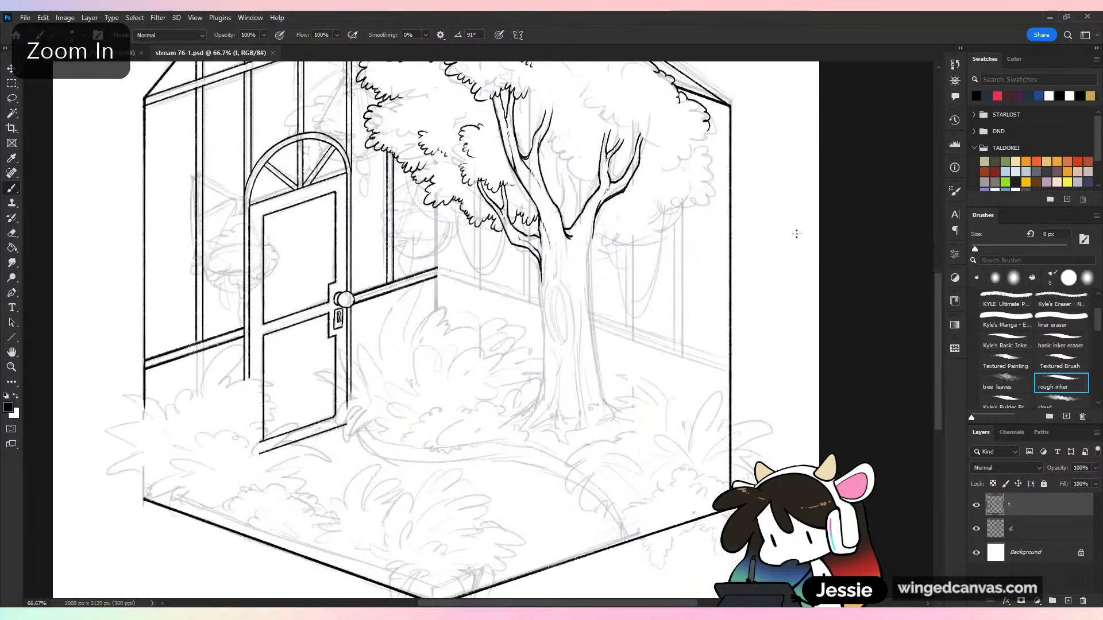
key("ctrl+plus")
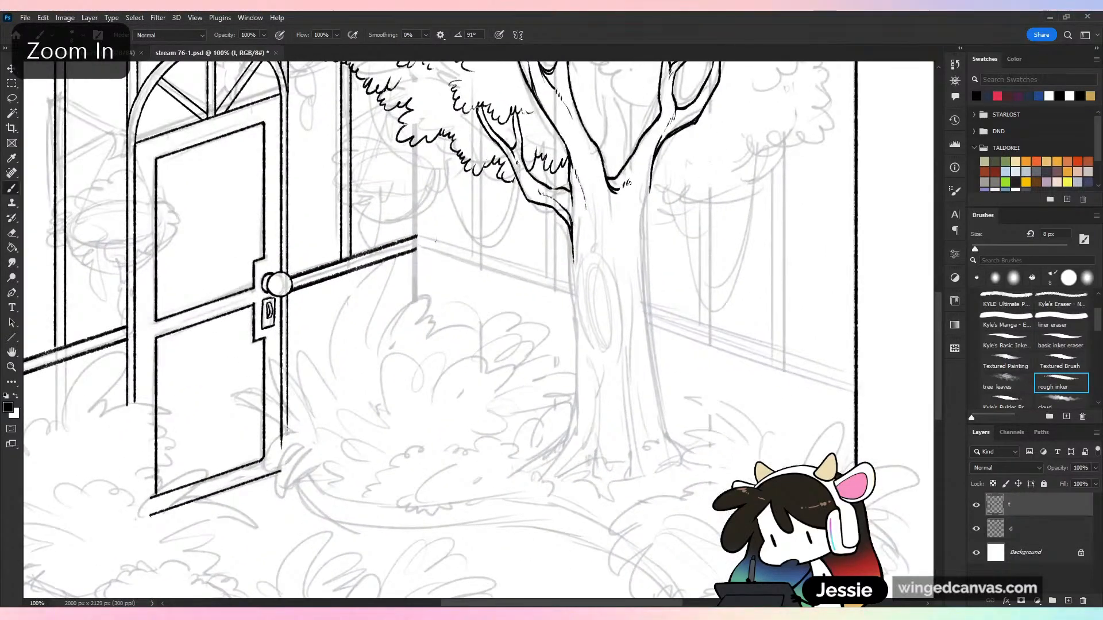
mouse_move(645, 150)
left_mouse_down()
mouse_move(623, 187)
mouse_move(642, 207)
left_mouse_up()
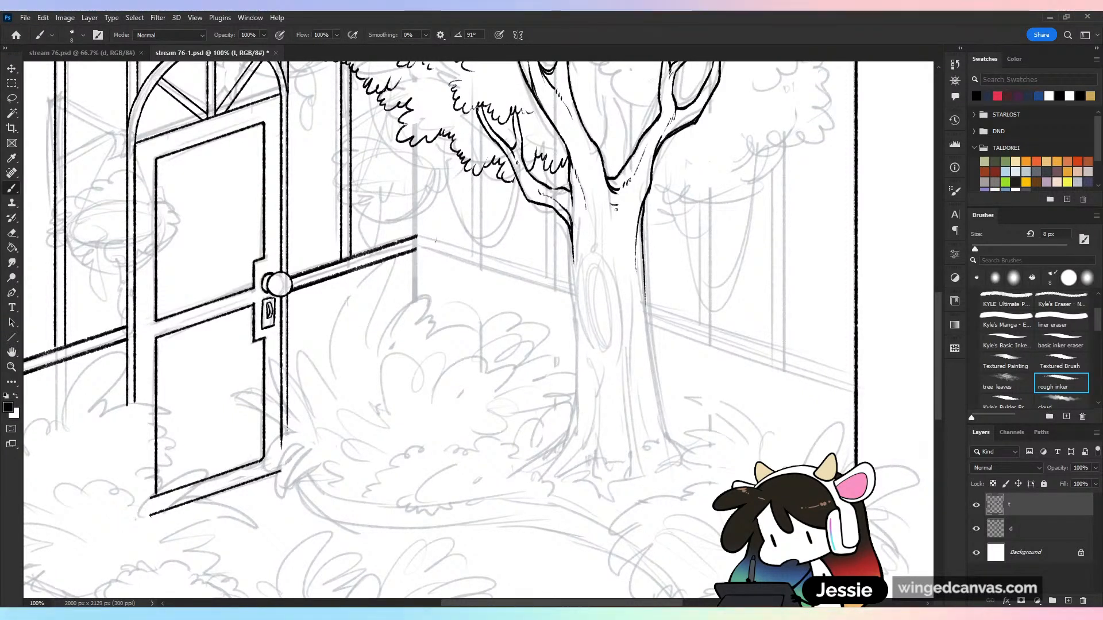
left_click_drag(611, 209, 616, 210)
left_click_drag(611, 213, 618, 268)
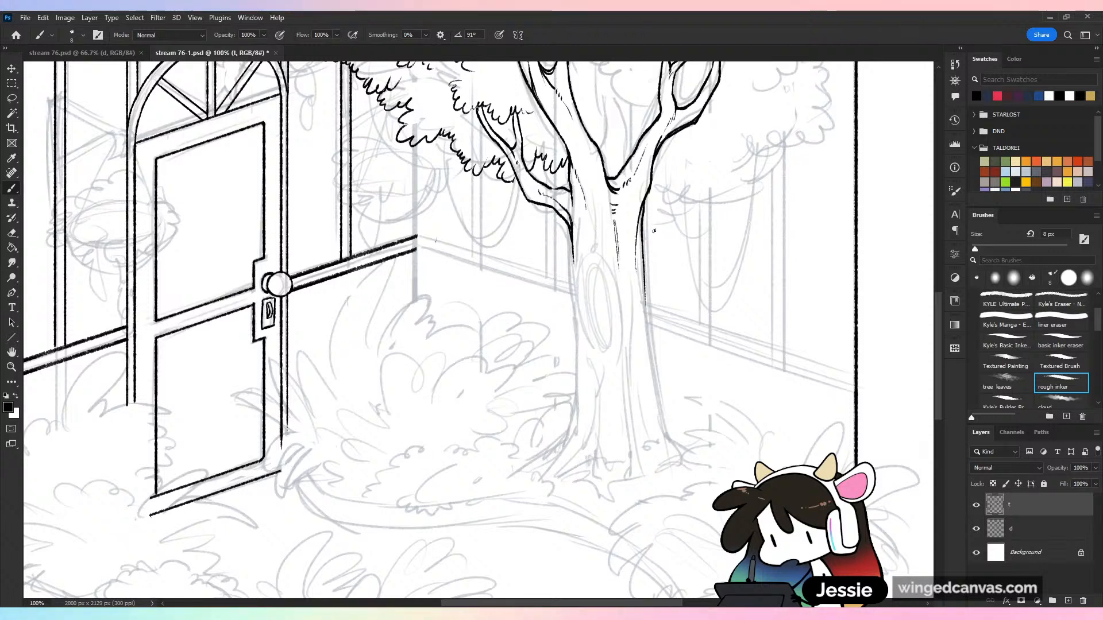
key("ctrl+z")
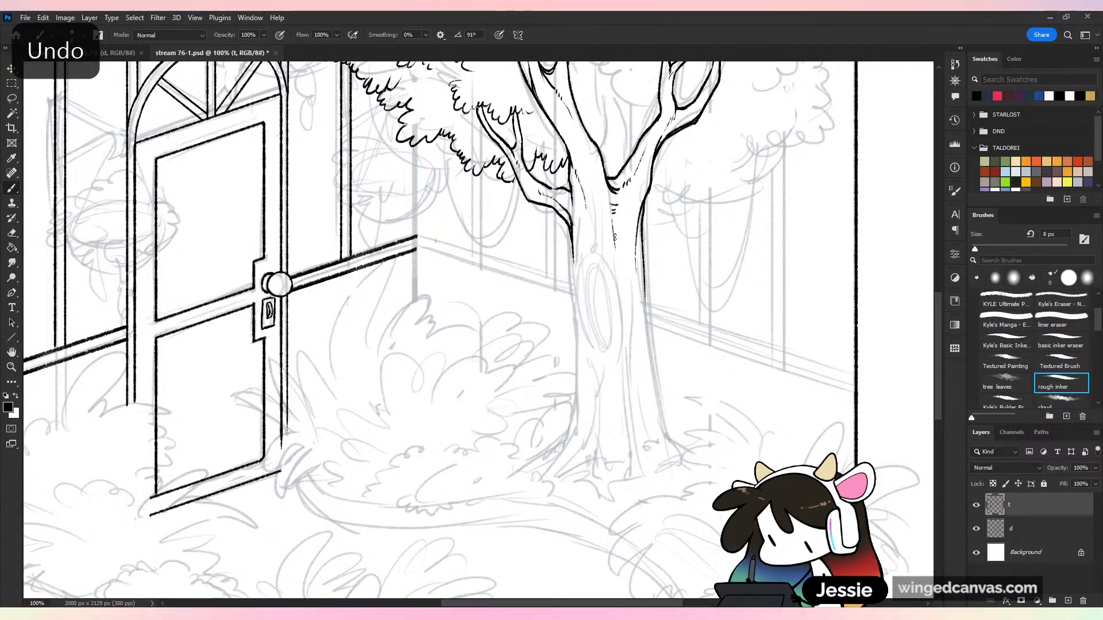
Ink a narrow oval hollow halfway down the trunk with a curved rim and a bark line running down below it, and save
mouse_move(589, 242)
left_mouse_down()
mouse_move(593, 323)
mouse_move(606, 298)
mouse_move(597, 263)
mouse_move(593, 333)
mouse_move(596, 266)
mouse_move(604, 320)
mouse_move(601, 347)
left_mouse_up()
key("ctrl+z")
key("ctrl+z")
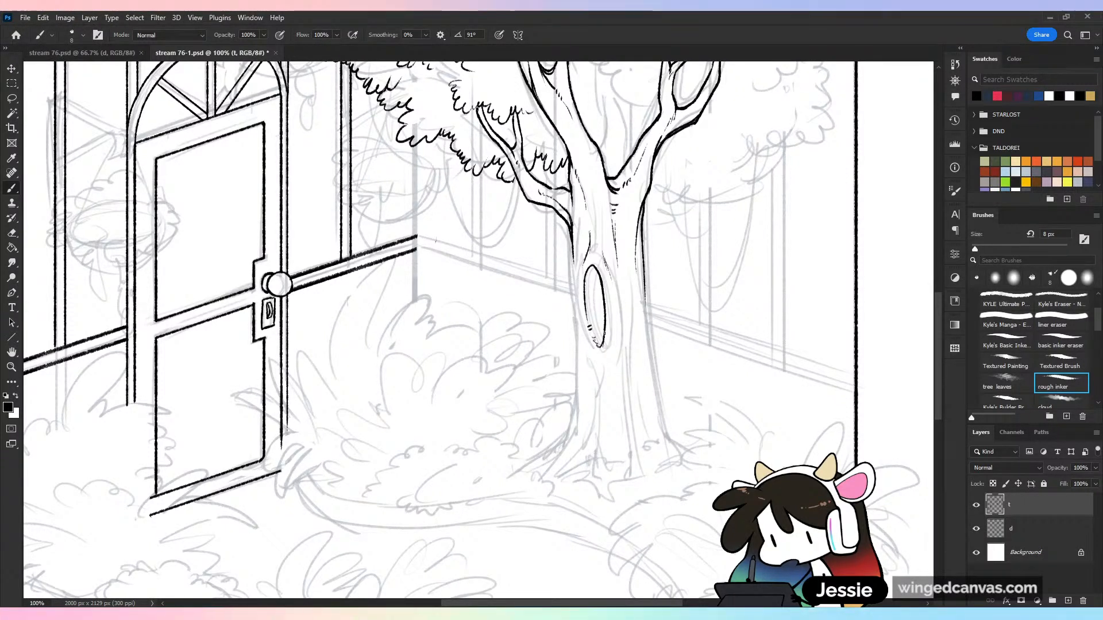
key("e")
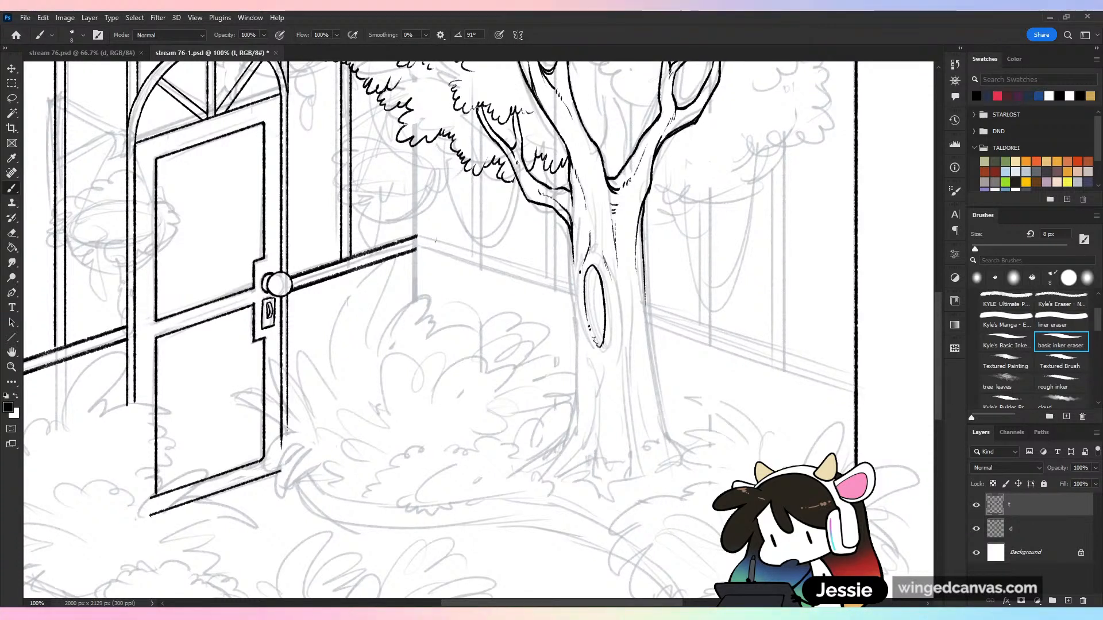
left_click(1060, 383)
mouse_move(576, 268)
left_mouse_down()
mouse_move(583, 342)
mouse_move(596, 356)
left_mouse_up()
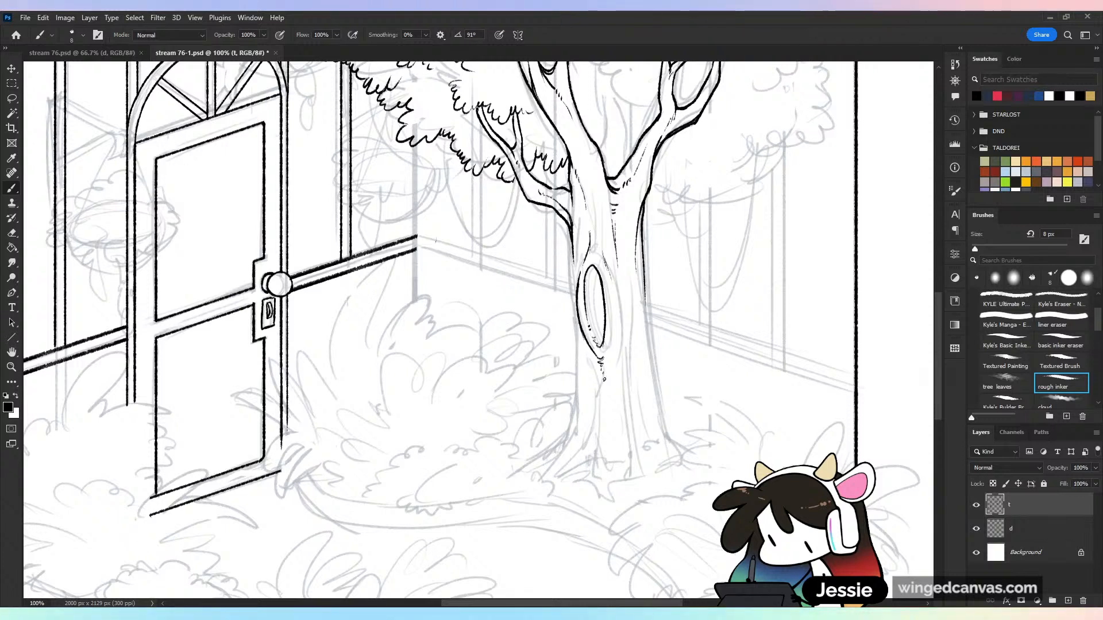
key("ctrl+s")
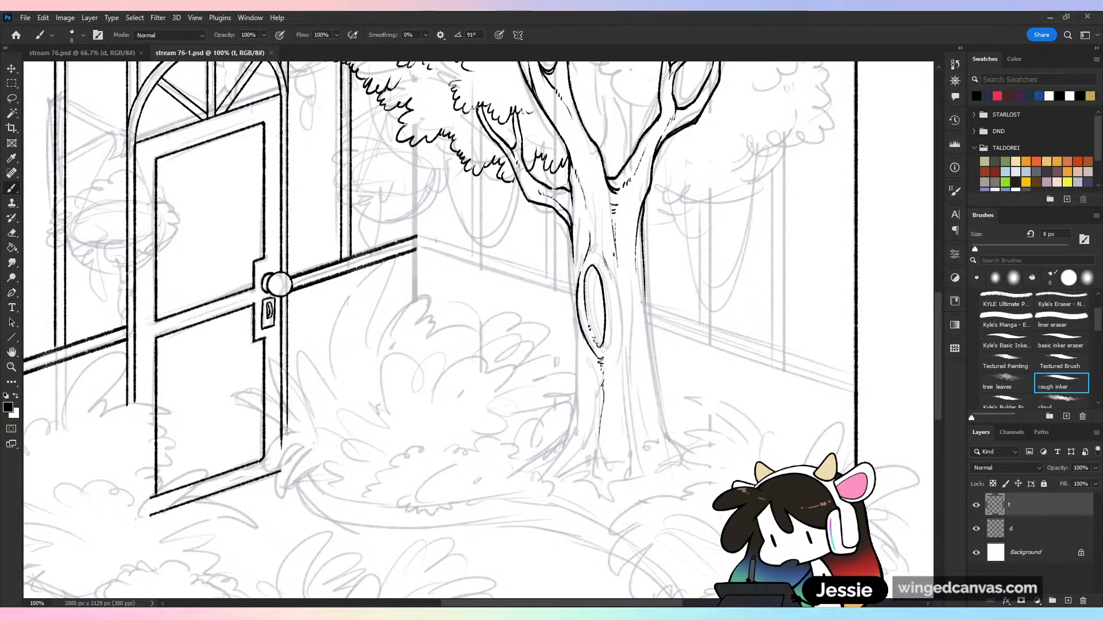
Ink a long bark line down the centre of the trunk and continue its outer edge down into a flared root
mouse_move(614, 292)
left_mouse_down()
mouse_move(611, 370)
mouse_move(634, 484)
left_mouse_up()
left_click_drag(626, 404, 627, 477)
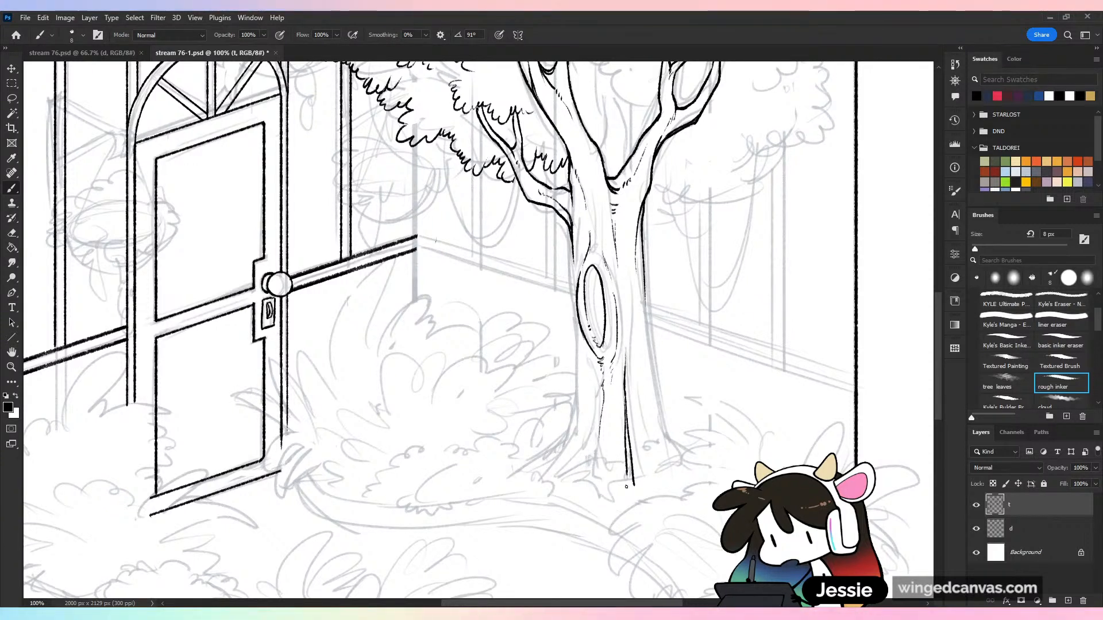
mouse_move(644, 293)
left_mouse_down()
mouse_move(660, 413)
mouse_move(699, 473)
left_mouse_up()
left_click_drag(658, 420, 681, 462)
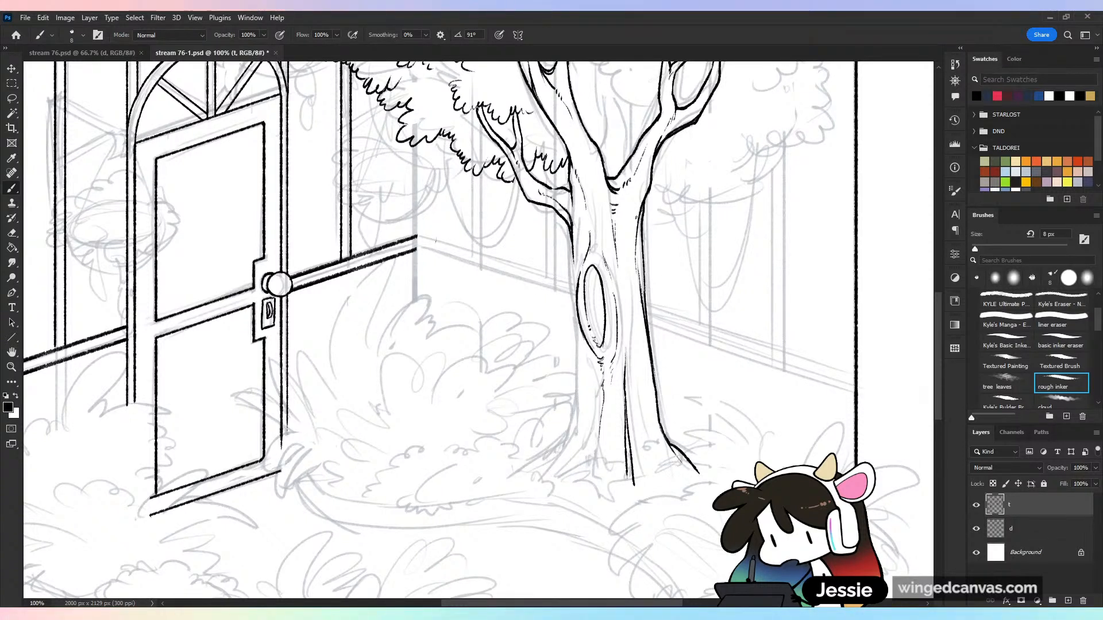
Ink the door-side edge of the trunk down past the hollow and flare it outward into a root
left_click_drag(572, 251, 579, 379)
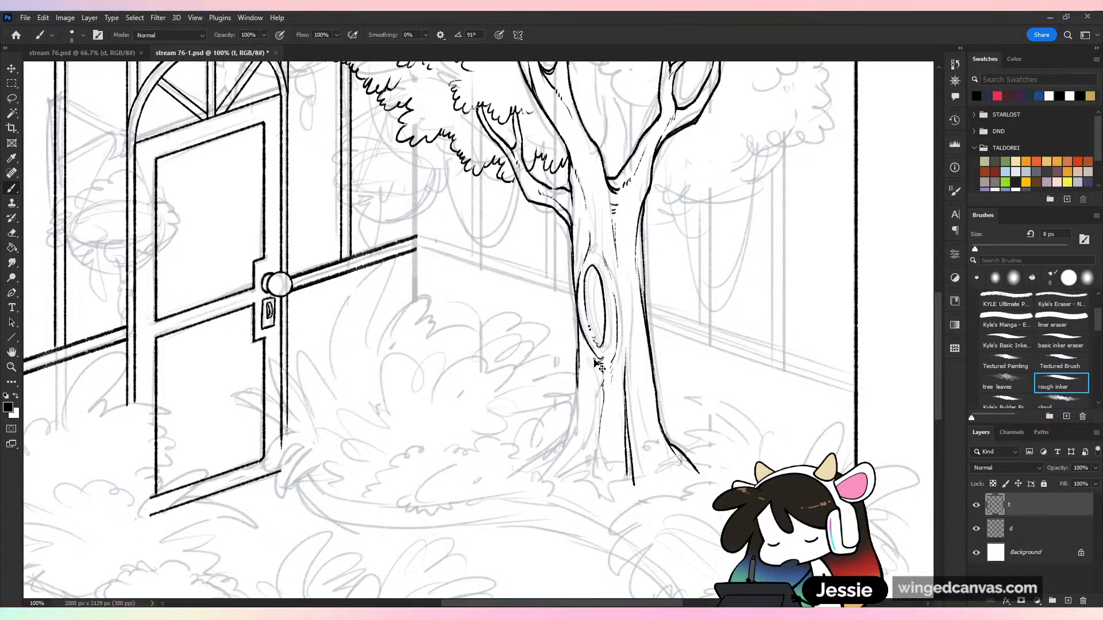
key("ctrl+z")
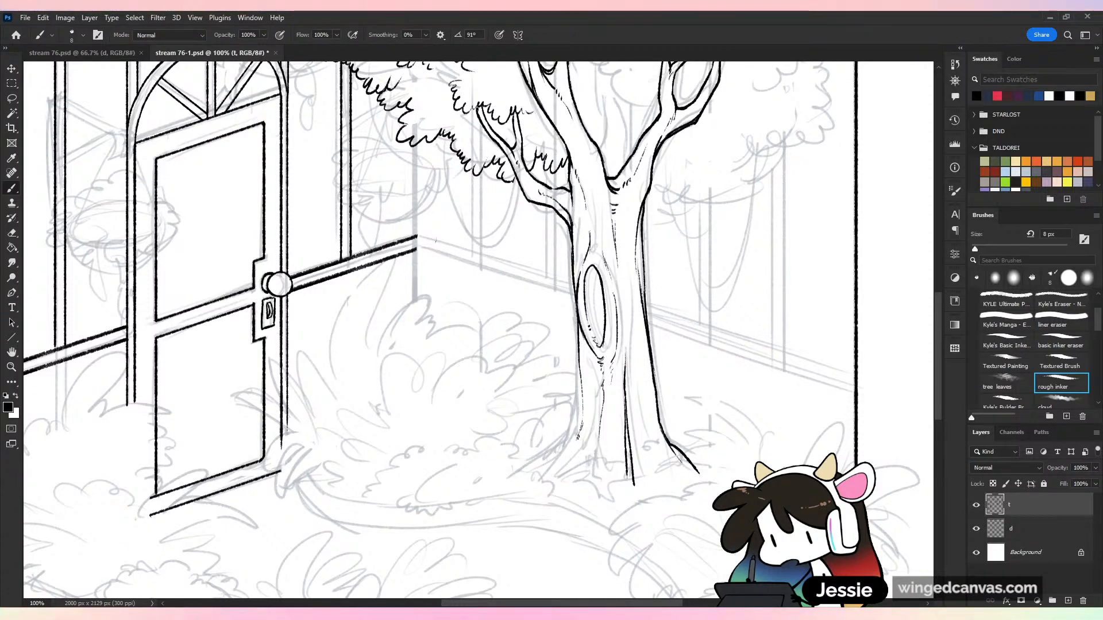
left_click_drag(575, 444, 537, 477)
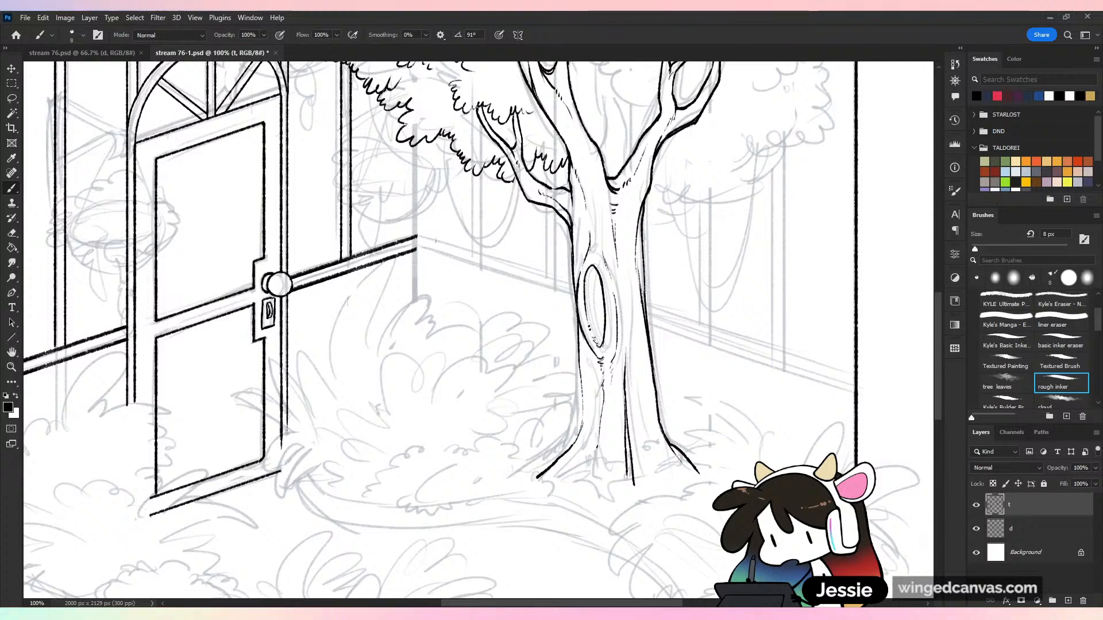
Add root lines fanning out at the door-side base of the trunk and short bark marks on the lower trunk
left_click_drag(582, 477, 601, 431)
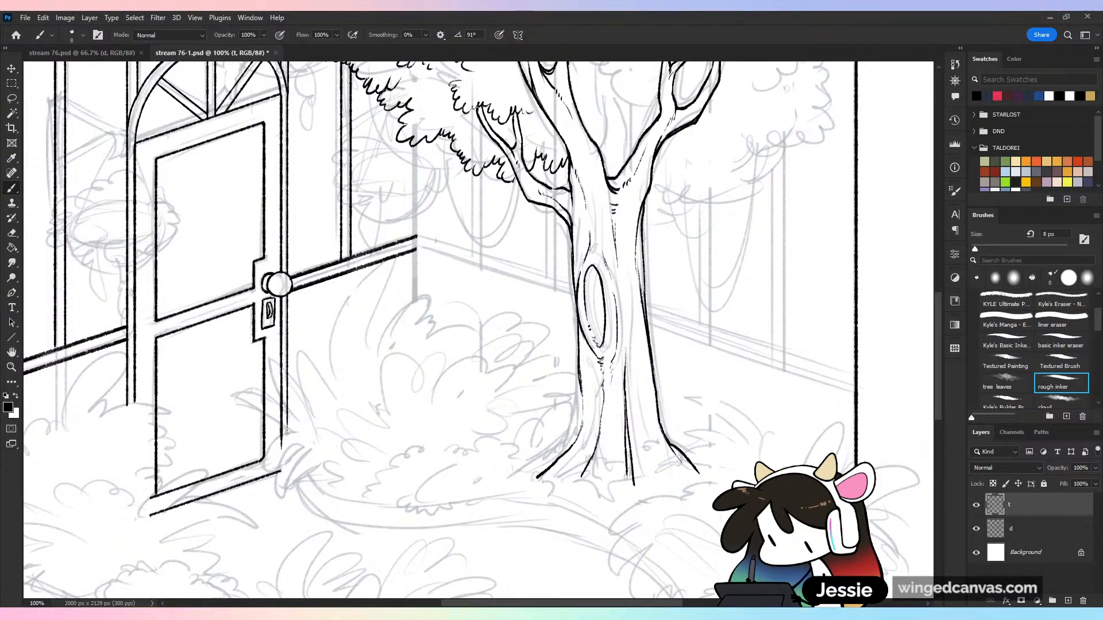
left_click_drag(581, 375, 571, 432)
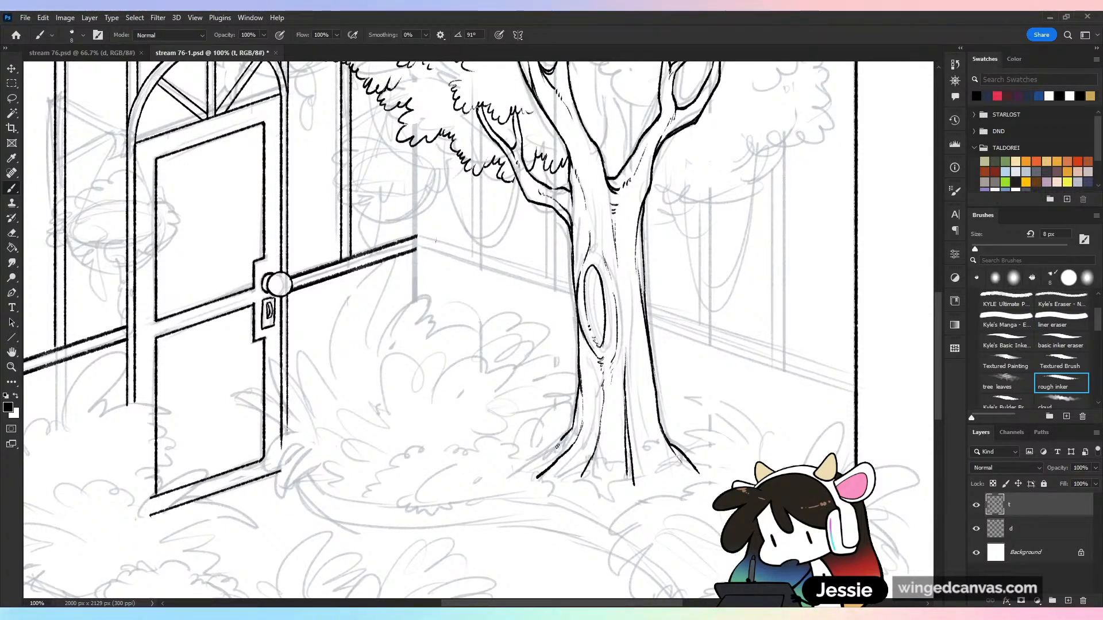
left_click_drag(555, 450, 511, 470)
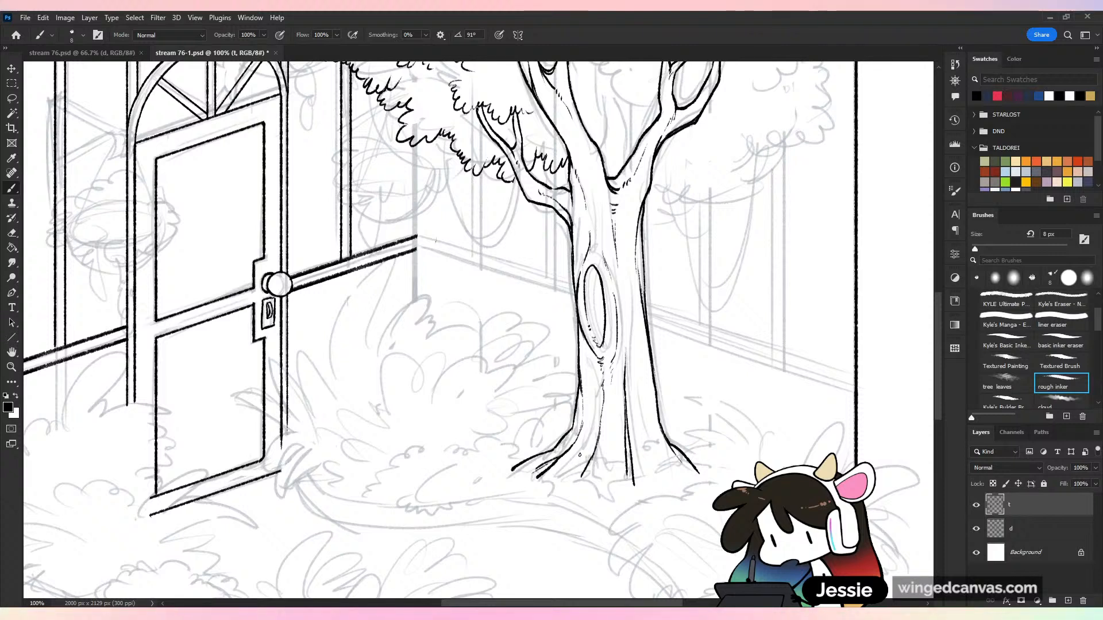
left_click_drag(579, 453, 557, 480)
left_click_drag(613, 434, 610, 461)
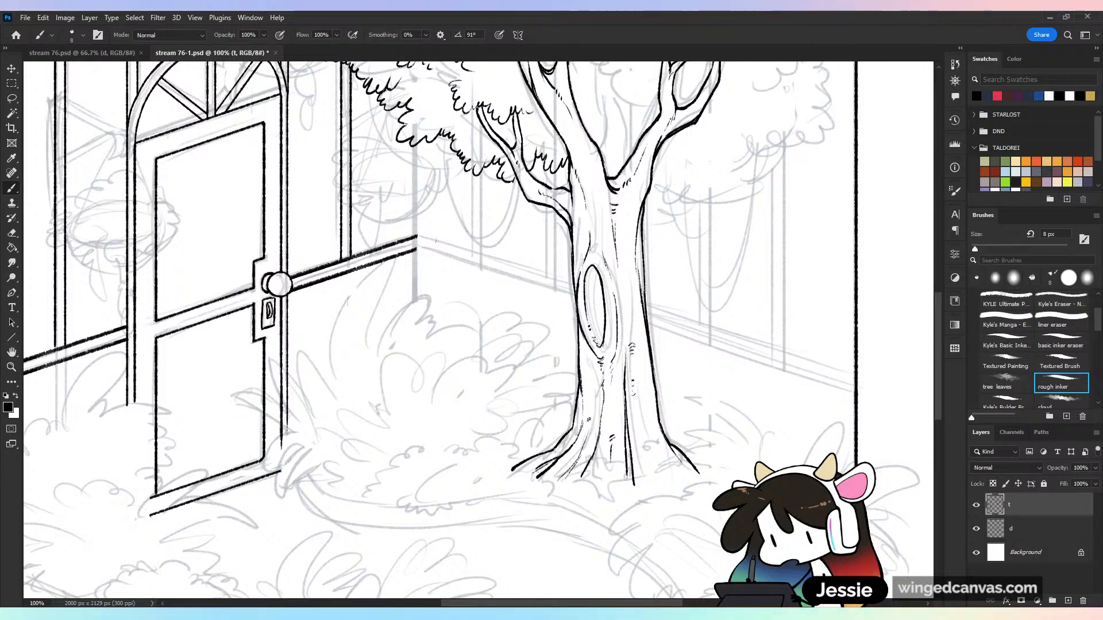
Hide the sketch layer d to check the inked tree and structure on their own, and show it again
left_click(976, 529)
key("ctrl+minus")
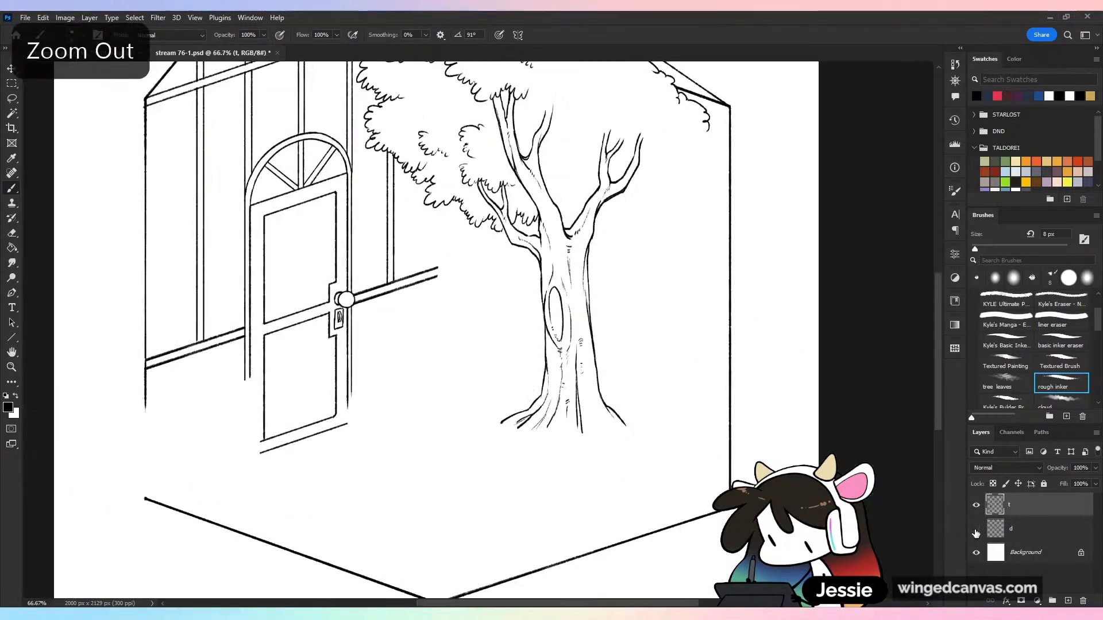
key("ctrl+minus")
left_click(976, 529)
key("ctrl+plus")
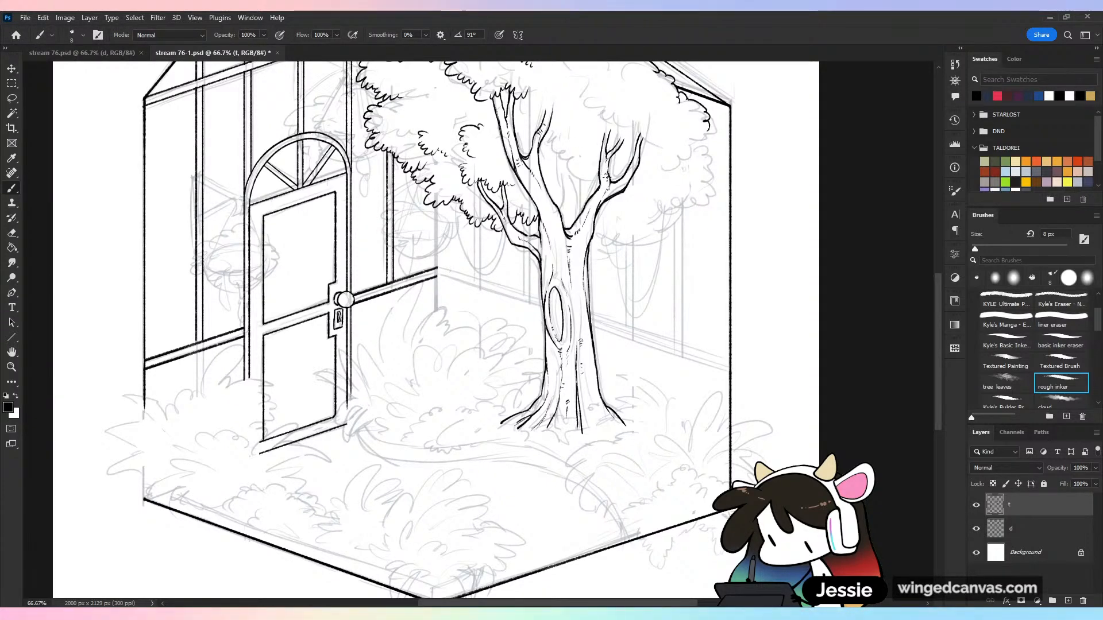
Add small bark hatch marks to the opposite limb and the door-side branch, and save the drawing
left_click_drag(602, 193, 611, 181)
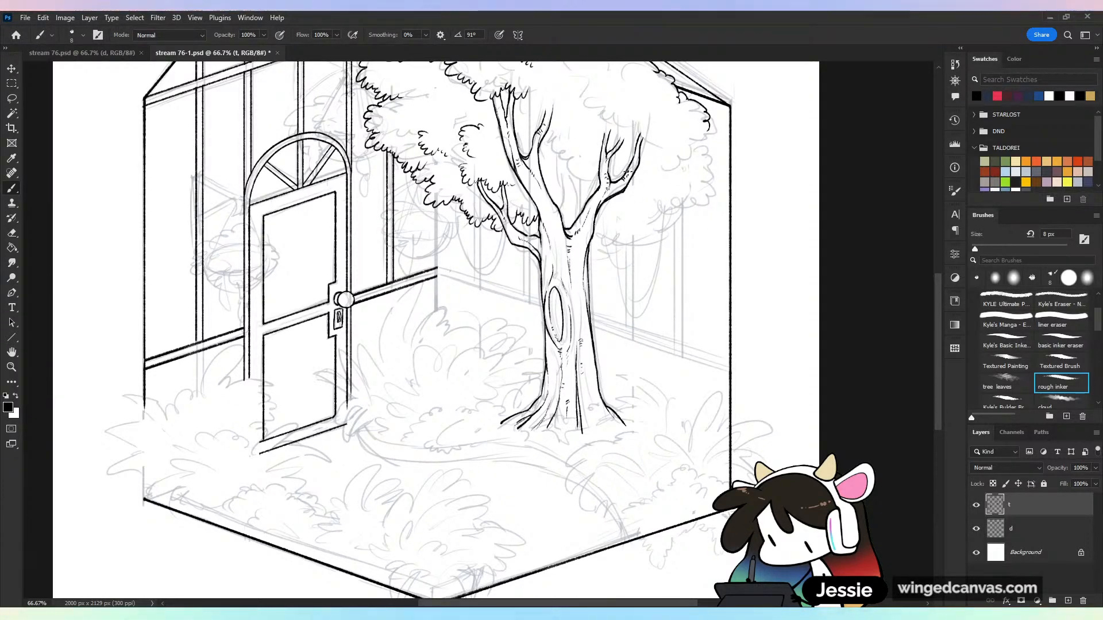
scroll(627, 171, "left", 3)
key("ctrl+plus")
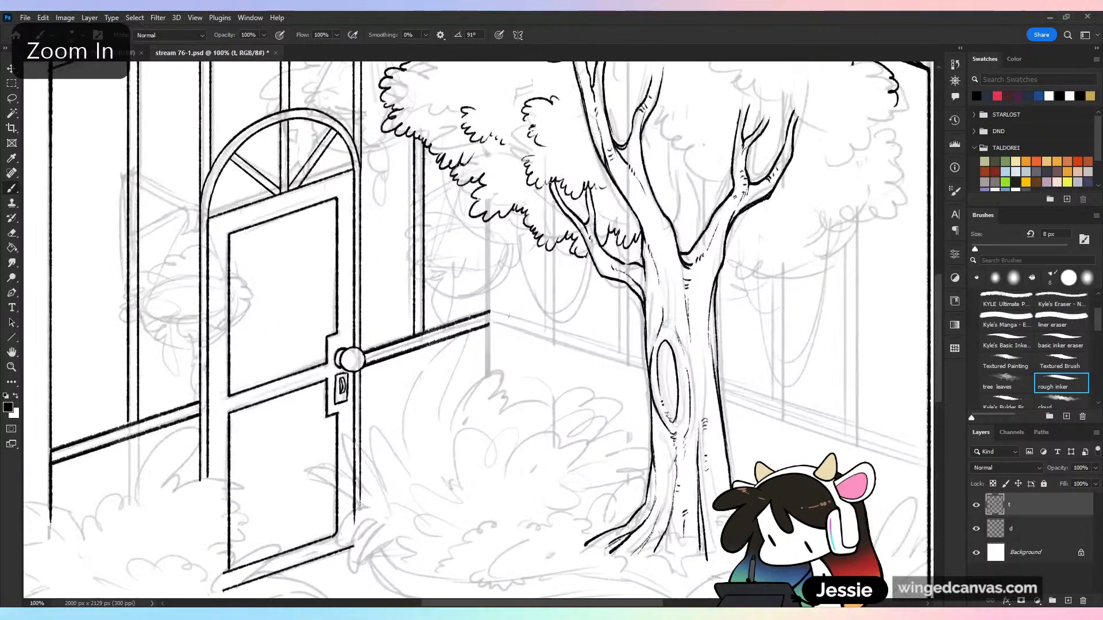
key("ctrl+s")
left_click_drag(557, 76, 615, 244)
left_click_drag(631, 99, 689, 148)
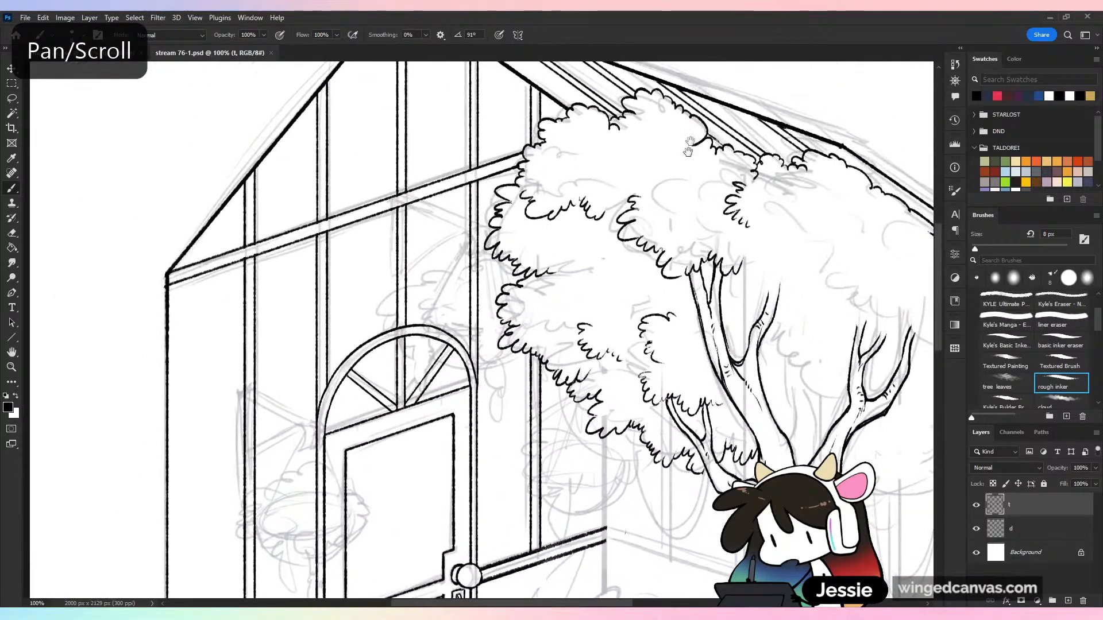
left_click_drag(668, 314, 549, 160)
left_click_drag(549, 246, 550, 253)
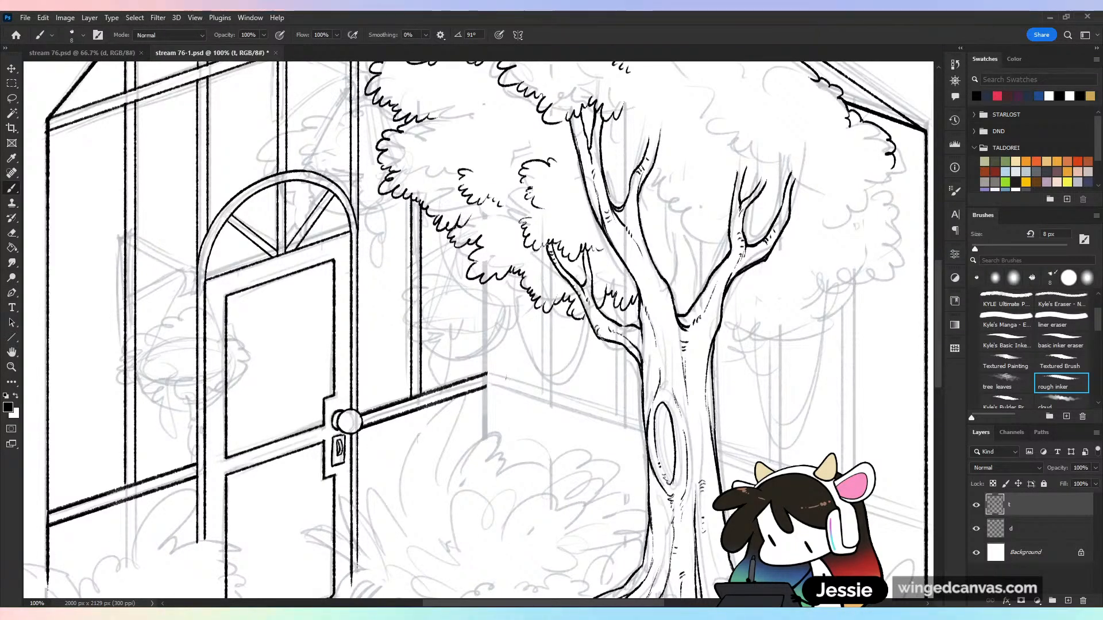
key("ctrl+minus")
key("ctrl+s")
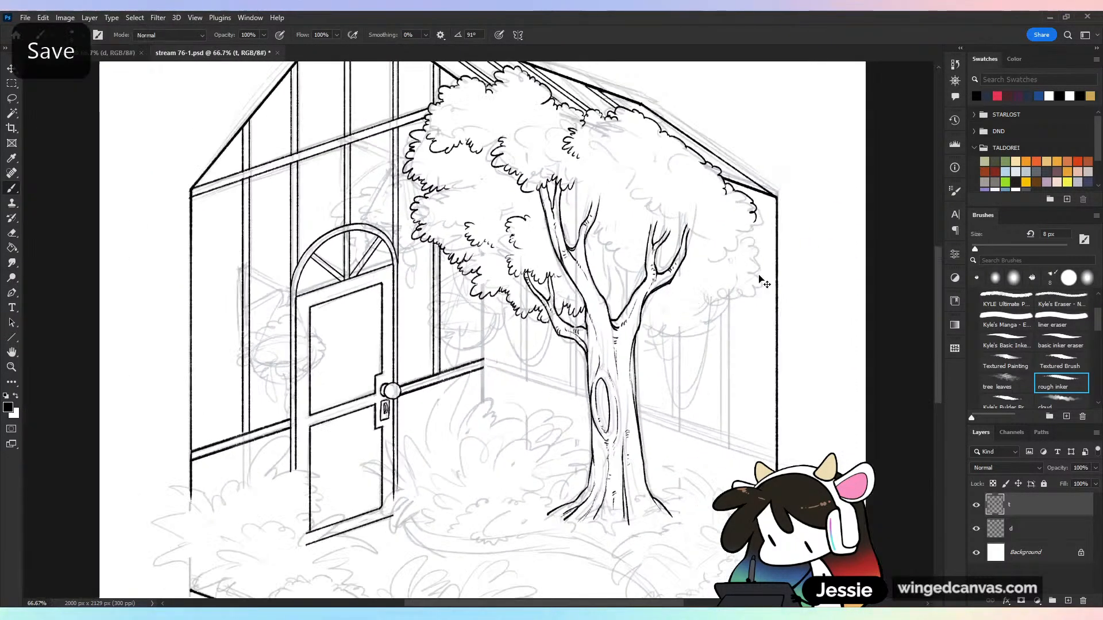
Add short bark marks to the tree's upper limb and around the trunk hollow, and save the drawing
left_click_drag(725, 370, 686, 316)
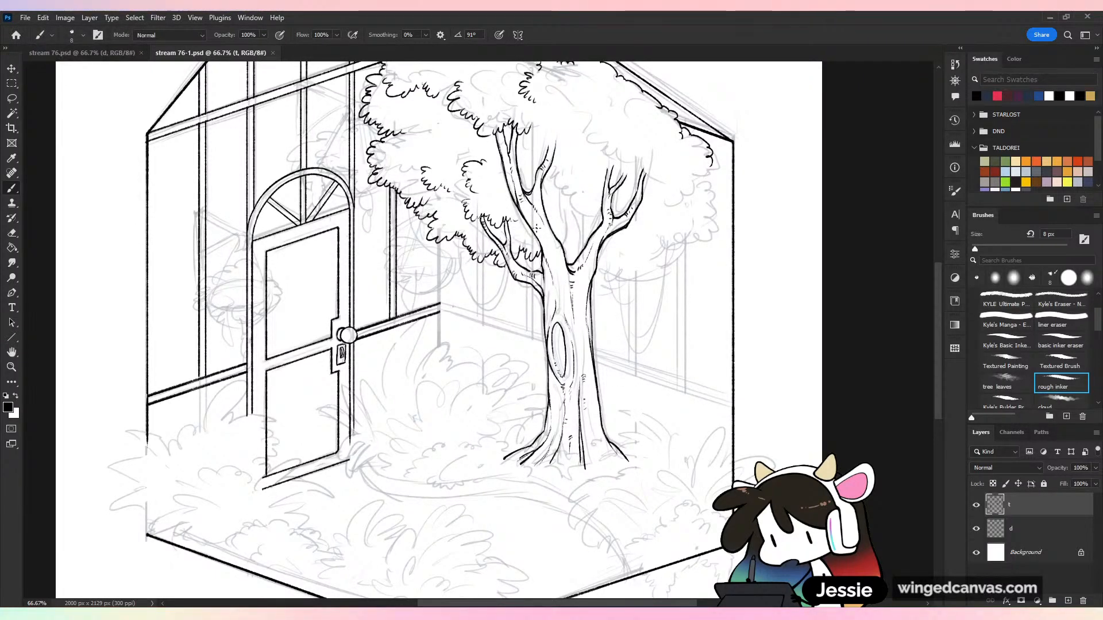
left_click_drag(537, 232, 543, 236)
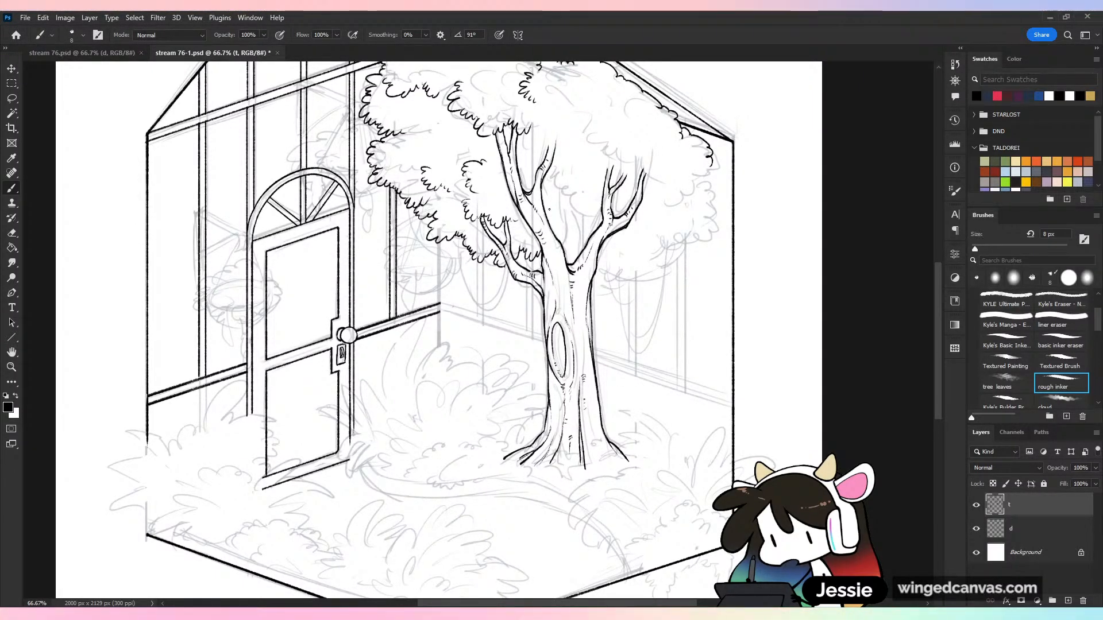
key("ctrl+minus")
key("ctrl+s")
key("ctrl+plus")
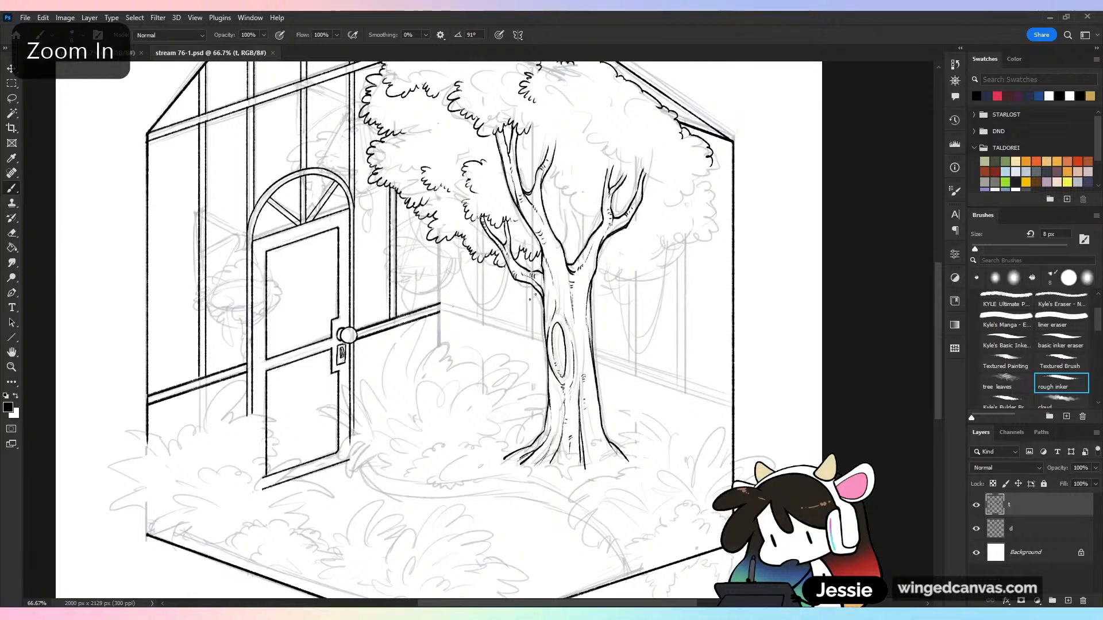
left_click_drag(564, 328, 573, 368)
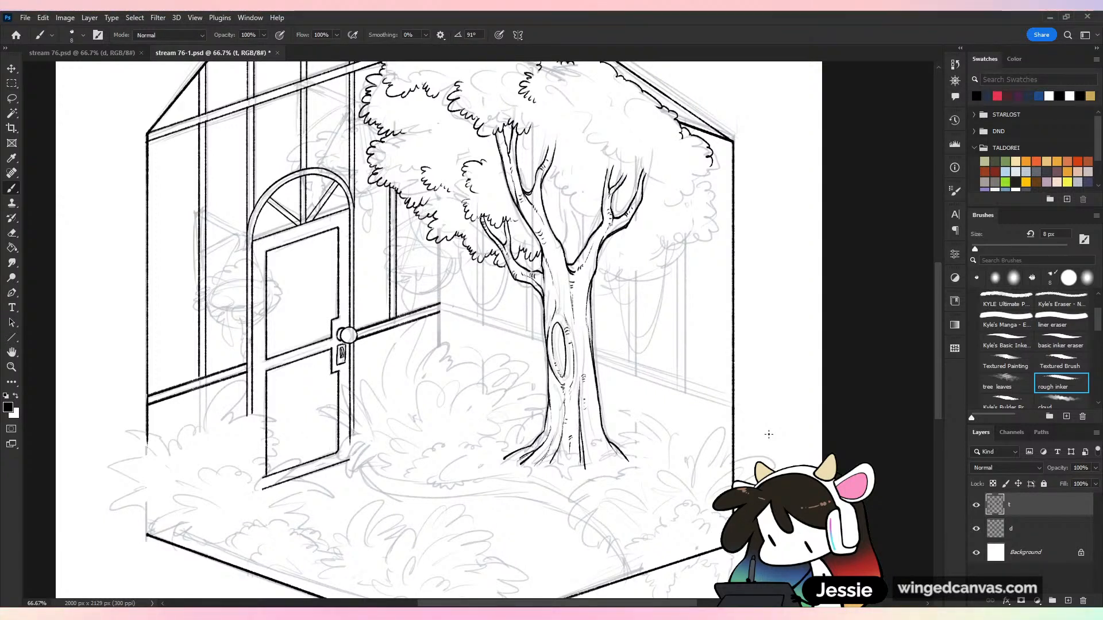
key("ctrl+s")
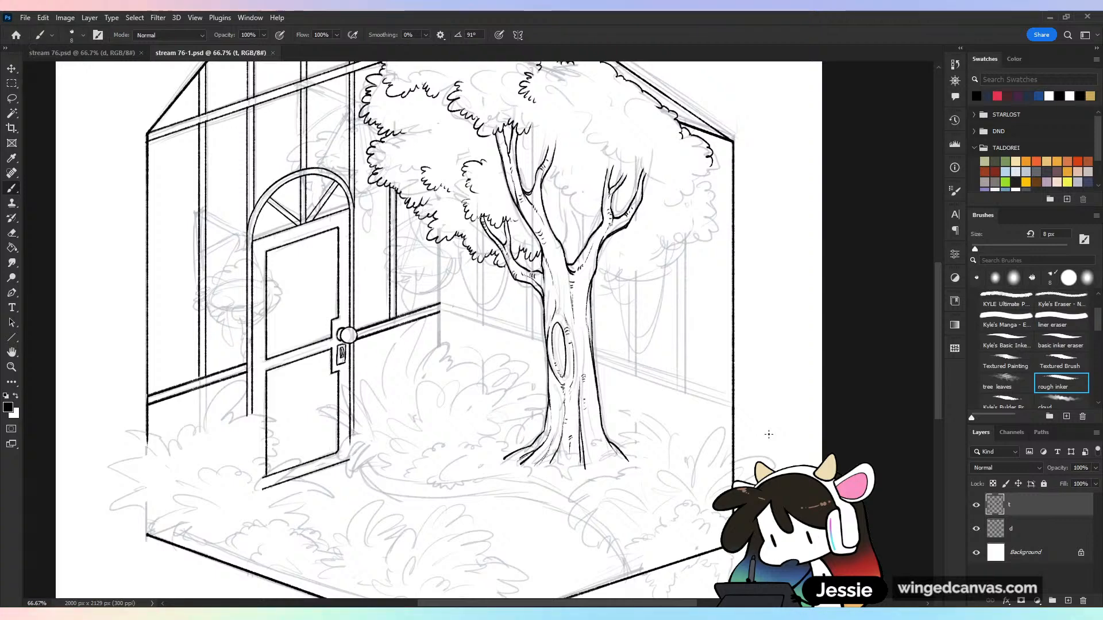
left_click(977, 529)
left_click(976, 528)
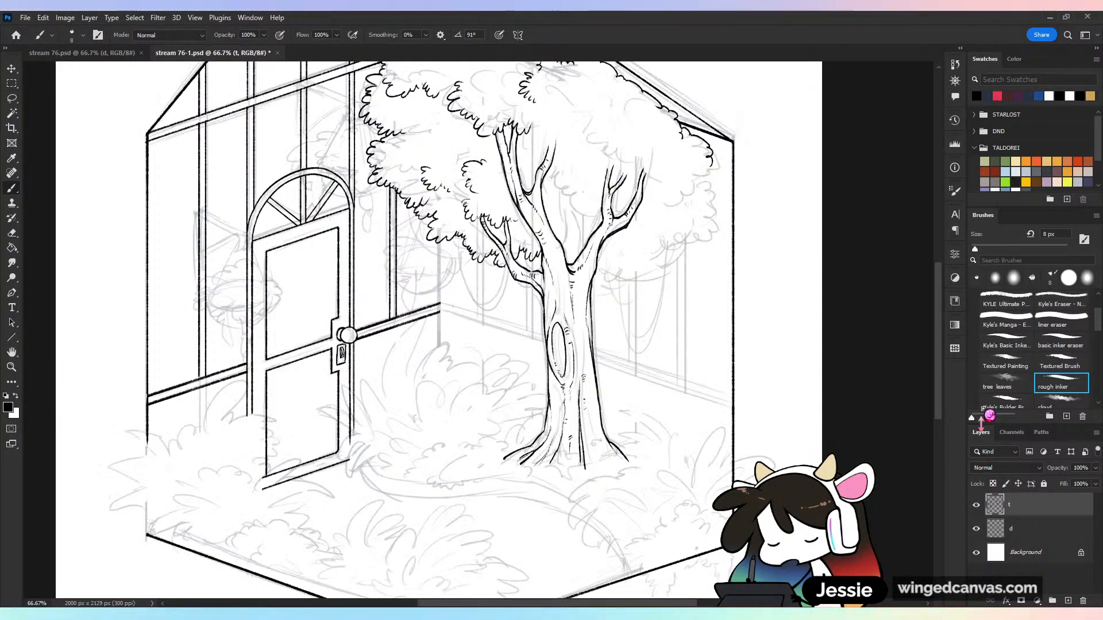
Fill the inner oval of the trunk hollow with solid black
key("ctrl+plus")
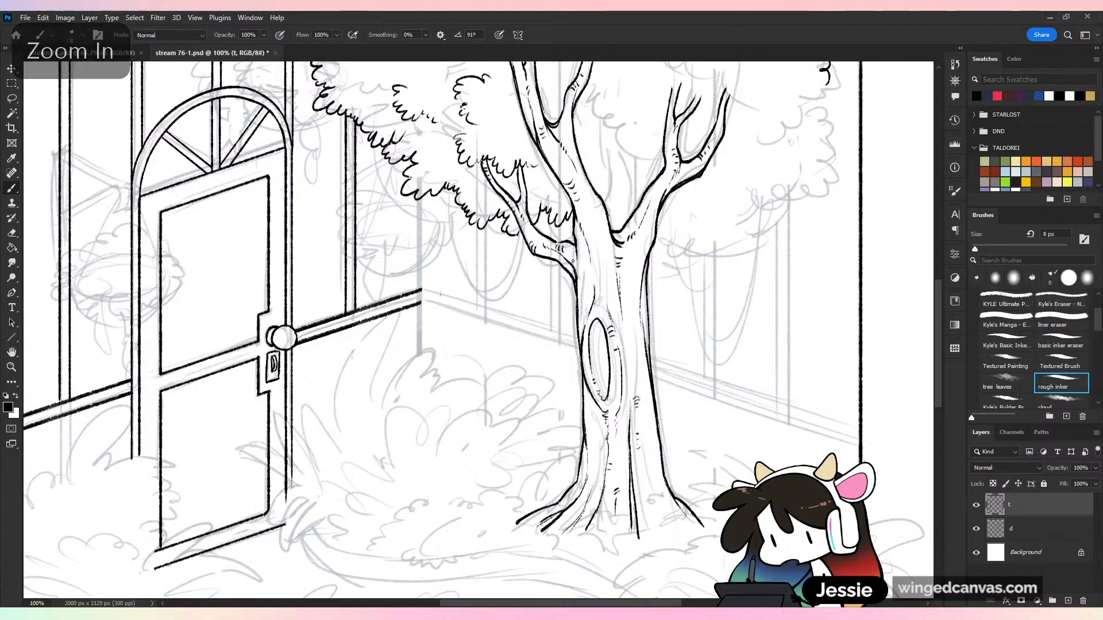
mouse_move(600, 325)
left_mouse_down()
mouse_move(598, 391)
mouse_move(594, 332)
mouse_move(595, 368)
mouse_move(596, 330)
mouse_move(606, 391)
mouse_move(600, 337)
mouse_move(600, 377)
left_mouse_up()
key("ctrl+z")
left_click_drag(598, 329, 601, 361)
mouse_move(602, 352)
left_mouse_down()
mouse_move(600, 325)
mouse_move(607, 391)
left_mouse_up()
key("ctrl+minus")
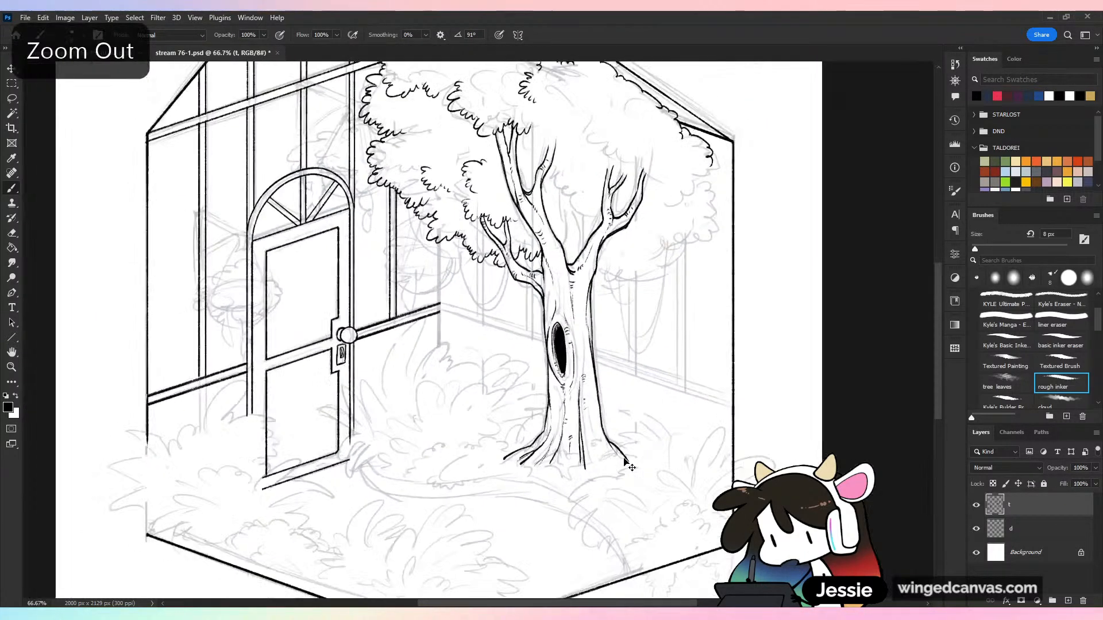
Hide the sketch layer d to check the inked tree with its dark hollow, and show it again
key("ctrl+minus")
key("ctrl+minus")
left_click(977, 530)
key("ctrl+plus")
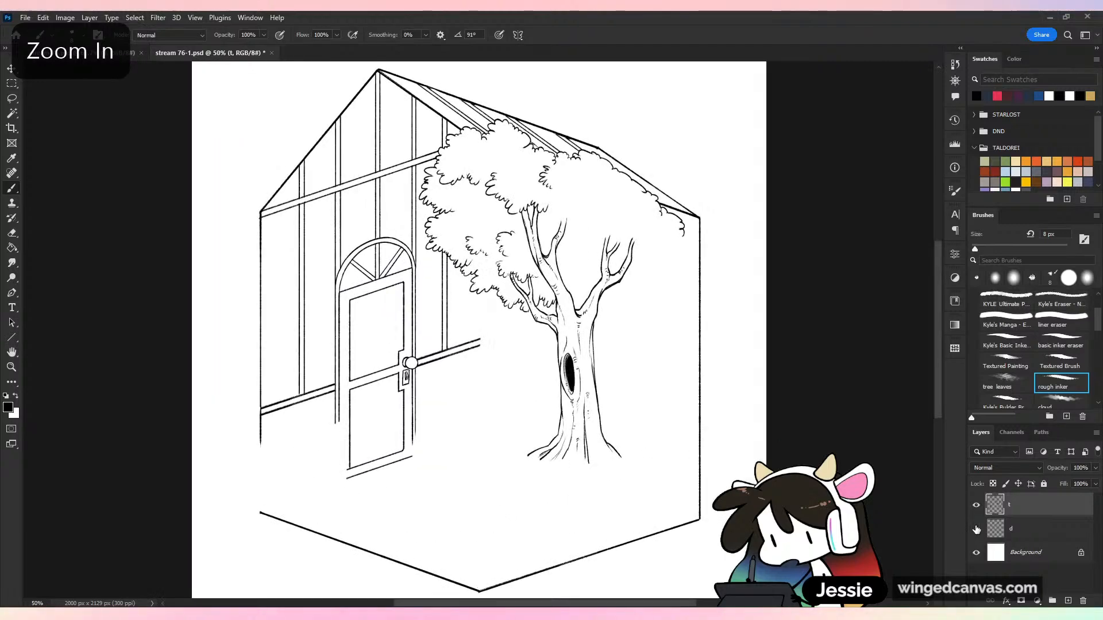
left_click(977, 530)
key("ctrl+plus")
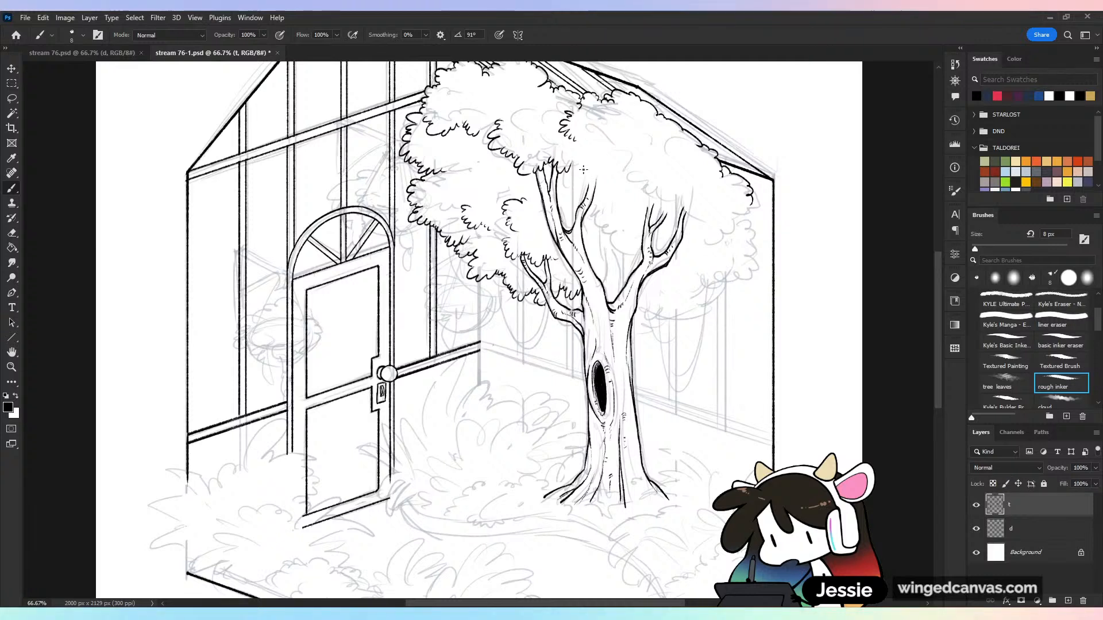
Ink scalloped leaf clusters over the inner branch tips and in the gap between the two main limbs, and save the drawing
mouse_move(584, 168)
left_mouse_down()
mouse_move(606, 191)
mouse_move(636, 179)
left_mouse_up()
key("ctrl+z")
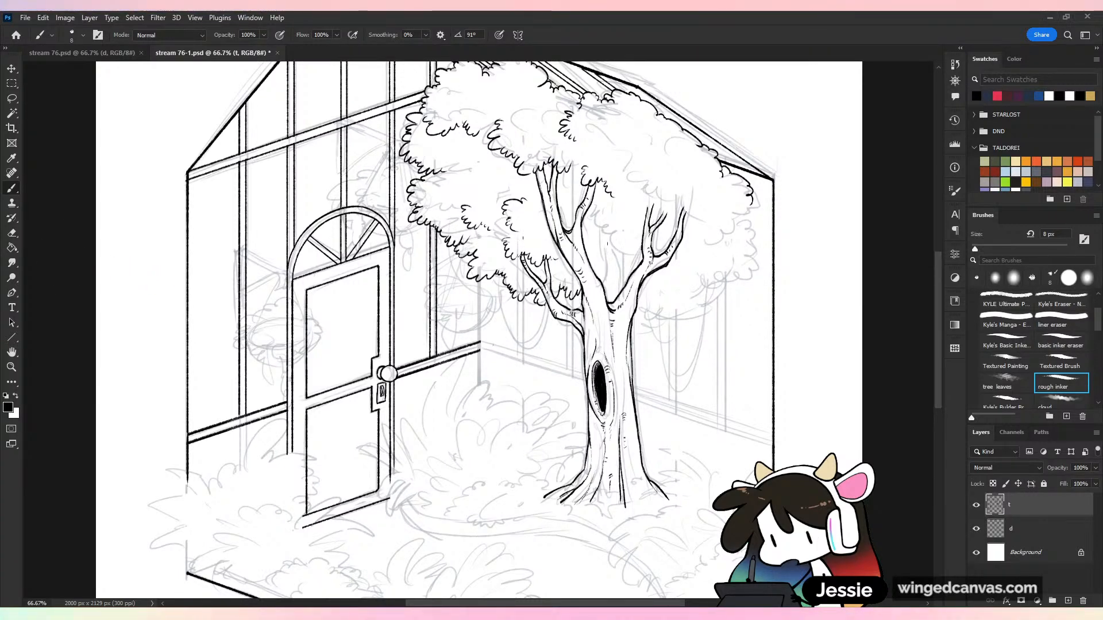
key("ctrl+plus")
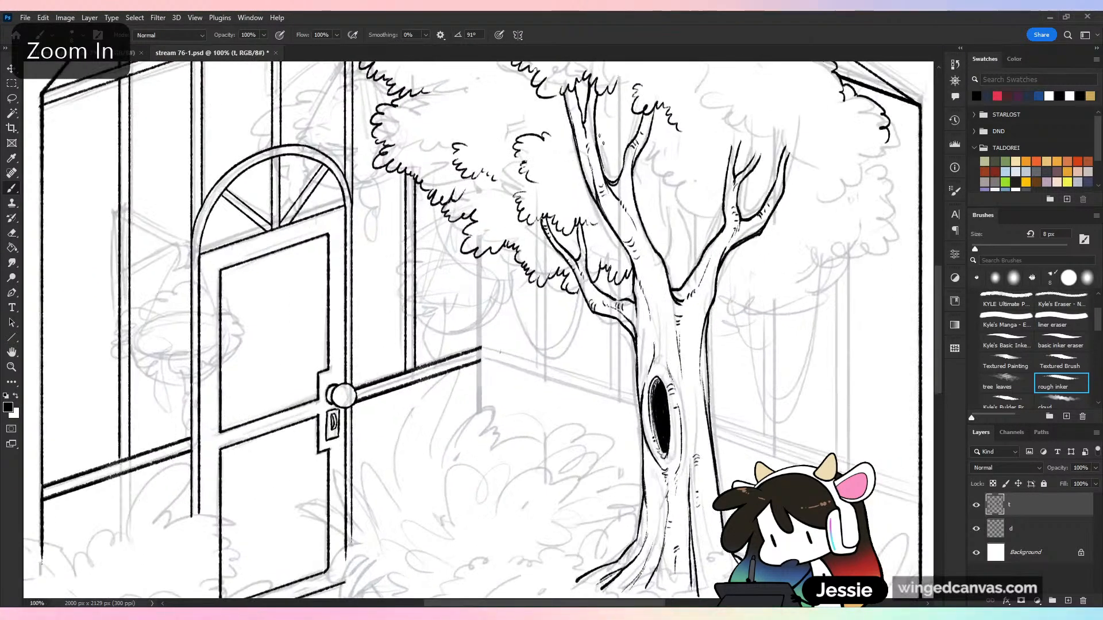
left_click_drag(713, 253, 563, 259)
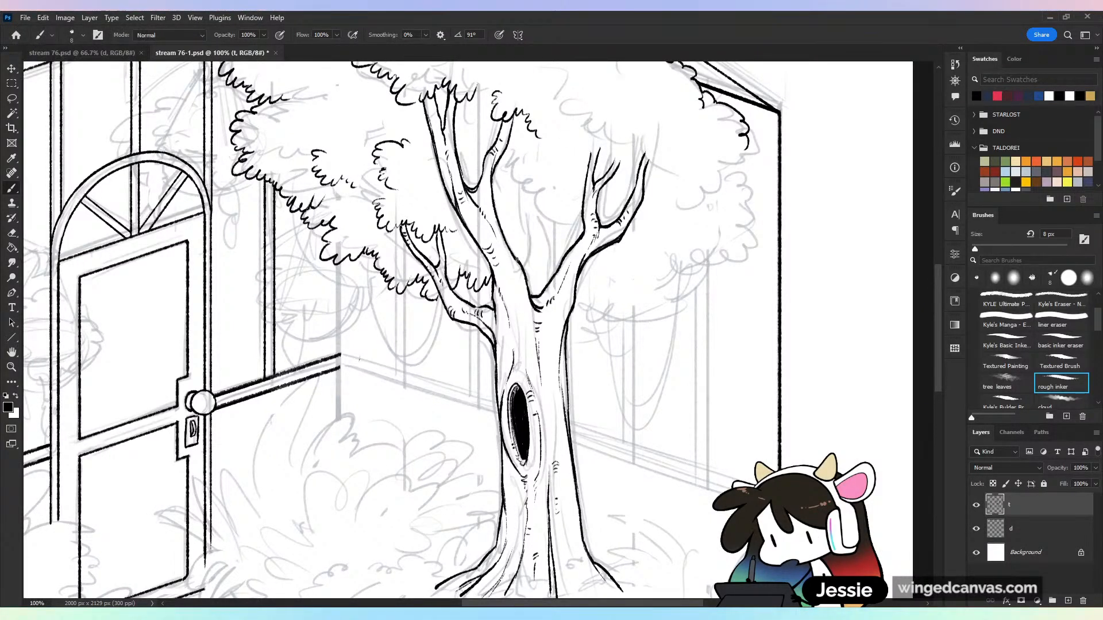
mouse_move(535, 216)
left_mouse_down()
mouse_move(544, 243)
mouse_move(554, 279)
left_mouse_up()
mouse_move(521, 163)
left_mouse_down()
mouse_move(527, 194)
mouse_move(569, 205)
left_mouse_up()
mouse_move(590, 130)
left_mouse_down()
mouse_move(584, 150)
mouse_move(616, 143)
left_mouse_up()
key("ctrl+s")
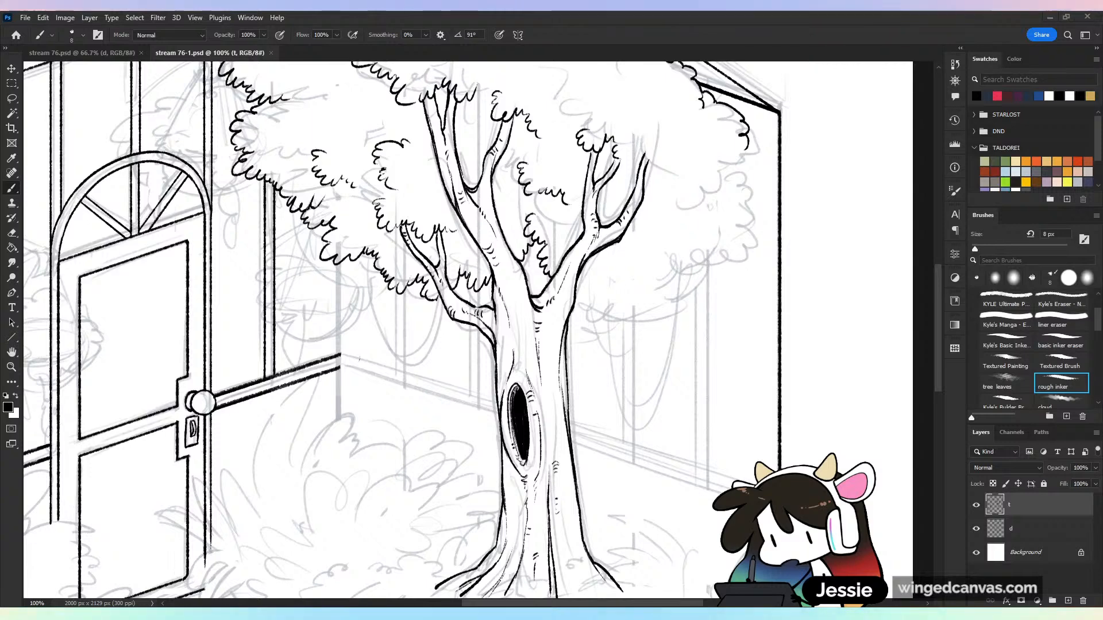
Switch to the browser to view the LeapFrog Leapster photo on Wikipedia, and close the window
key("alt+Tab")
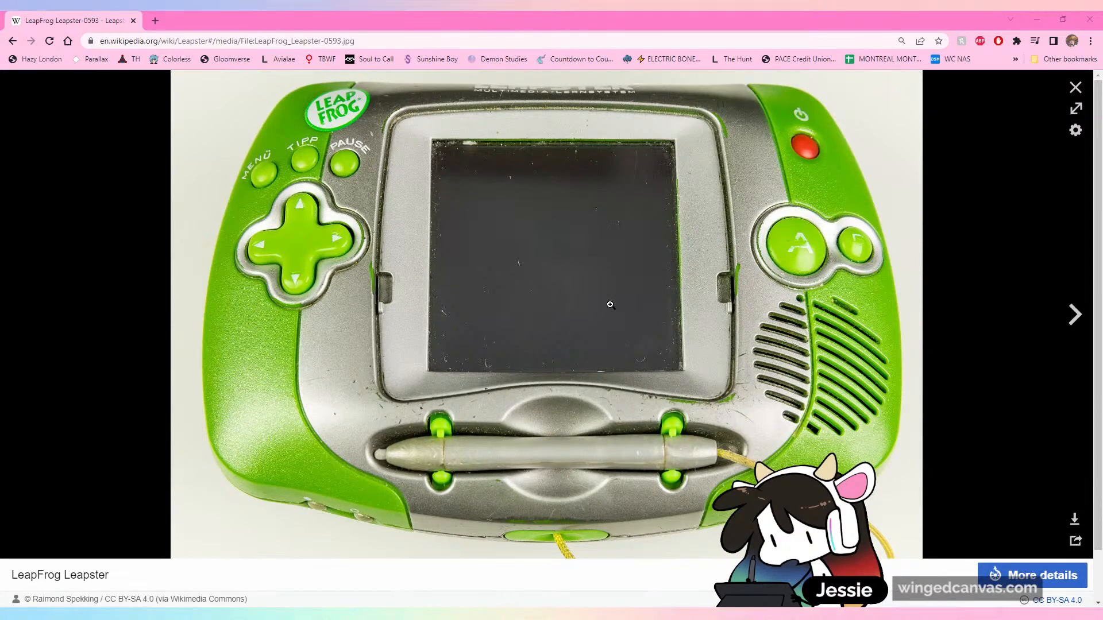
scroll(610, 305, "down", 1)
scroll(597, 299, "up", 1)
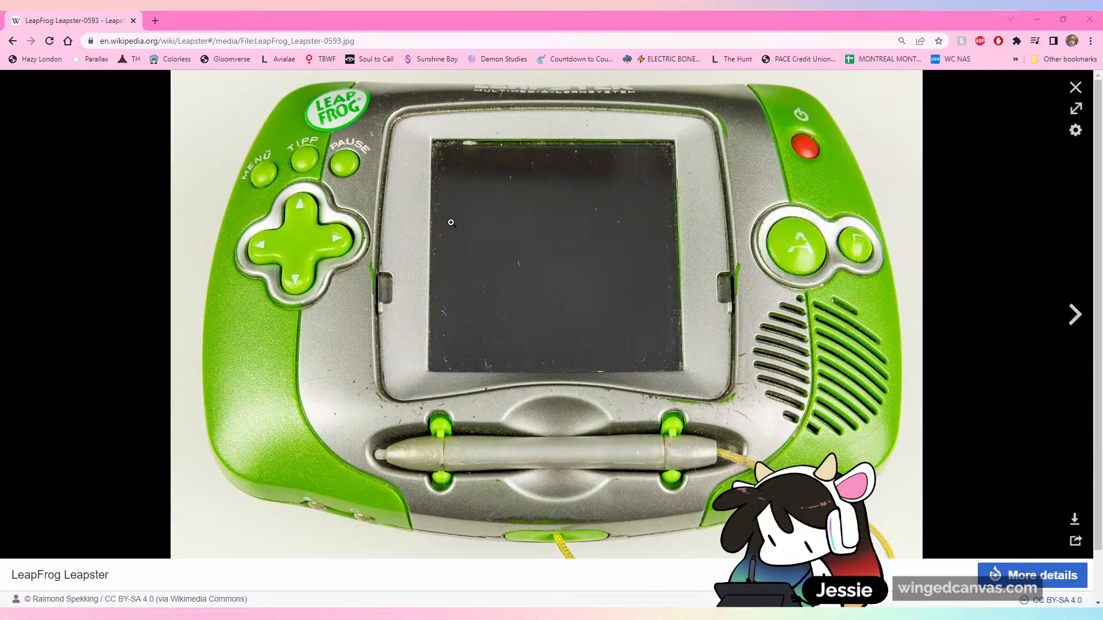
left_click(1090, 20)
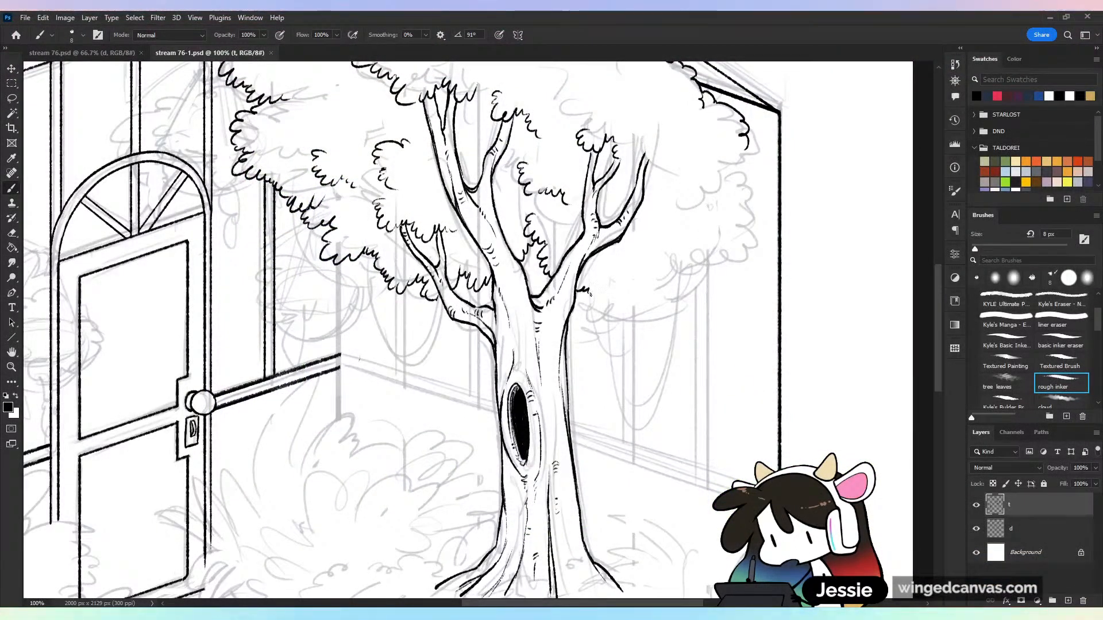
Ink the underside of the canopy's outer clump and leaf clusters around the far limb's branch tips, and start the clump beside the trunk
mouse_move(579, 291)
left_mouse_down()
mouse_move(587, 323)
mouse_move(604, 326)
left_mouse_up()
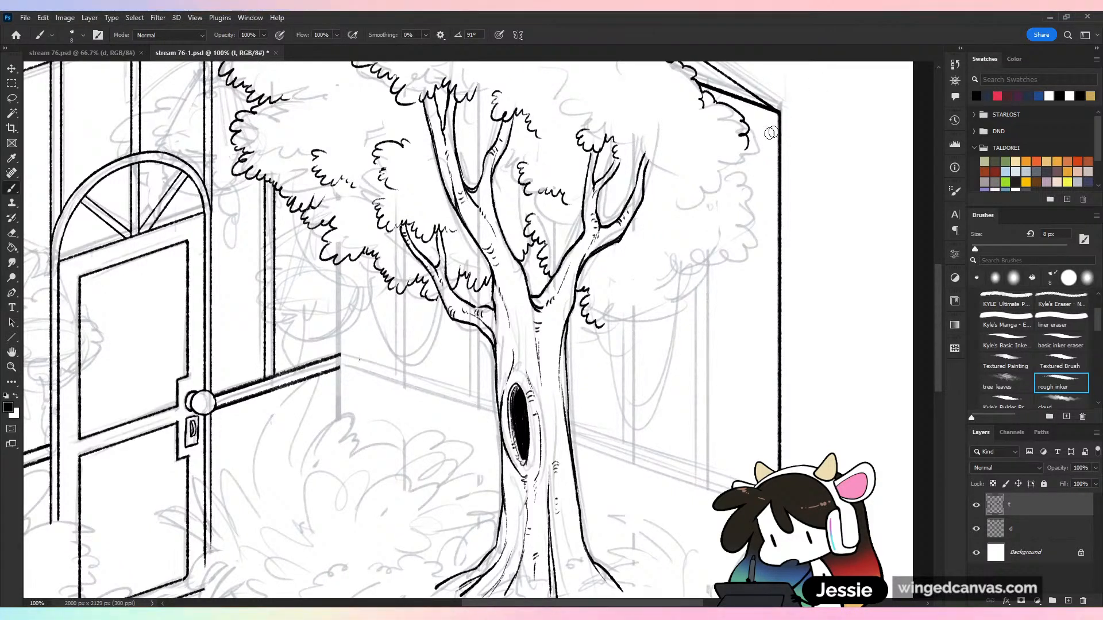
key("e")
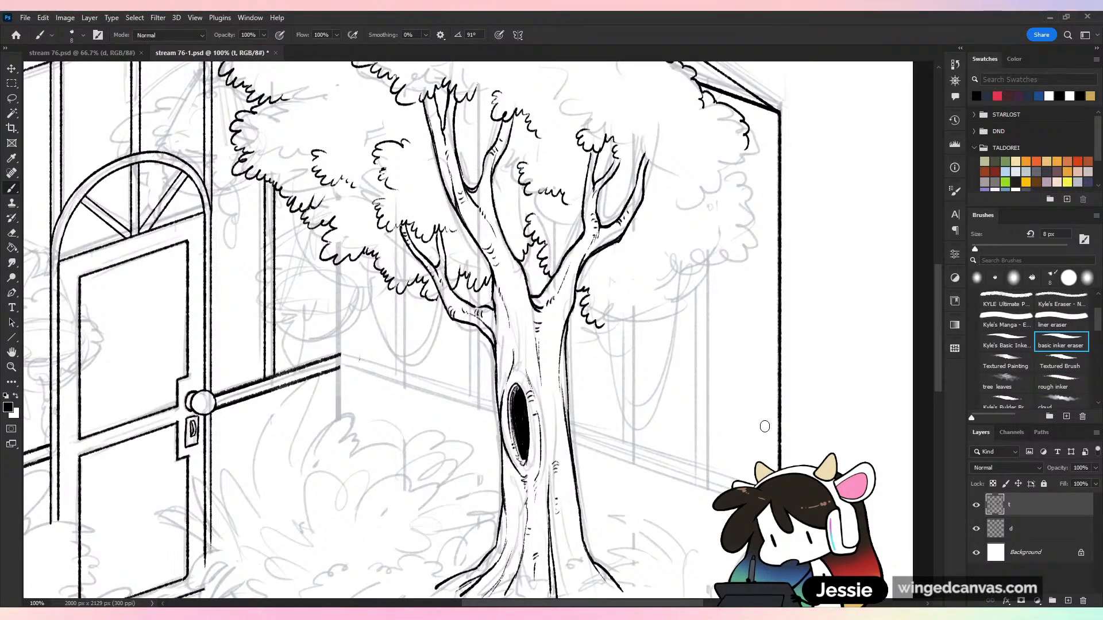
key("b")
left_click_drag(747, 151, 689, 193)
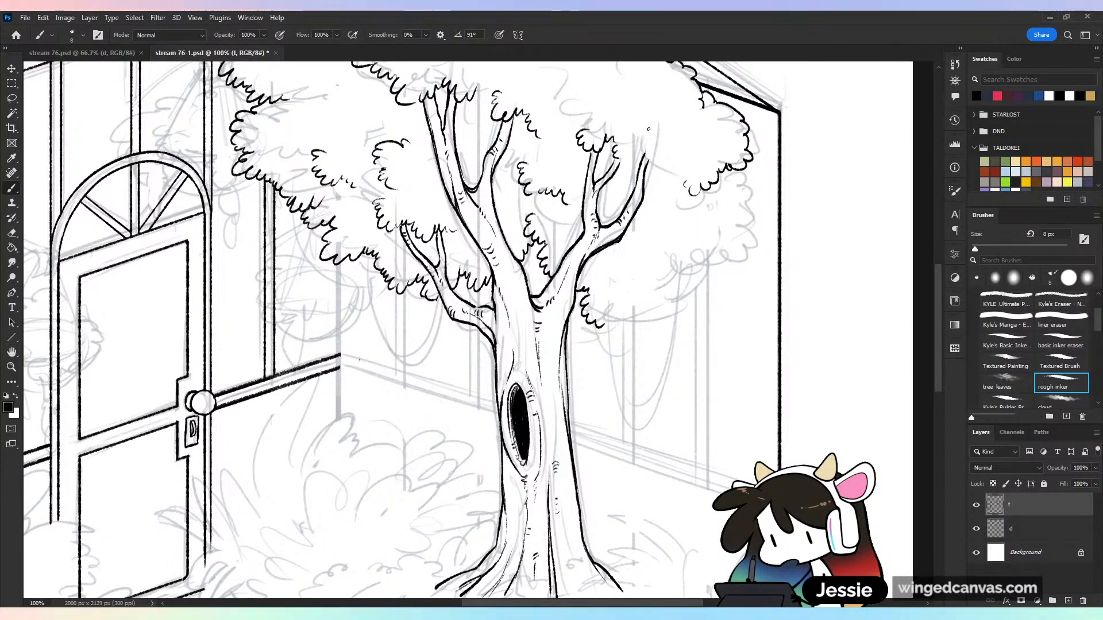
mouse_move(648, 129)
left_mouse_down()
mouse_move(633, 135)
mouse_move(658, 157)
left_mouse_up()
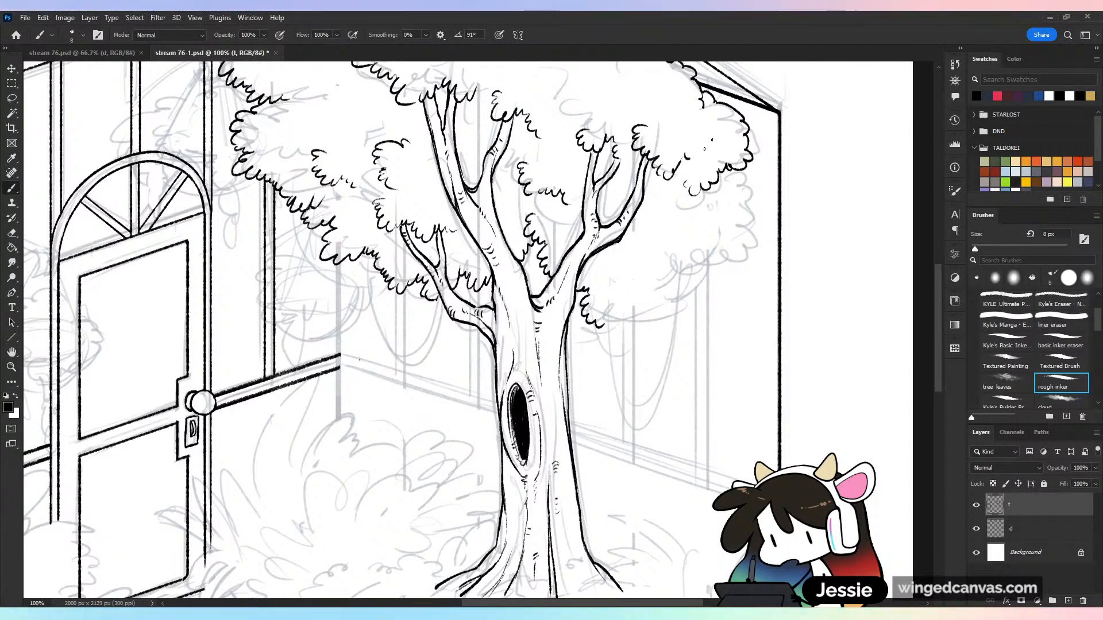
mouse_move(622, 112)
left_mouse_down()
mouse_move(609, 108)
mouse_move(619, 127)
left_mouse_up()
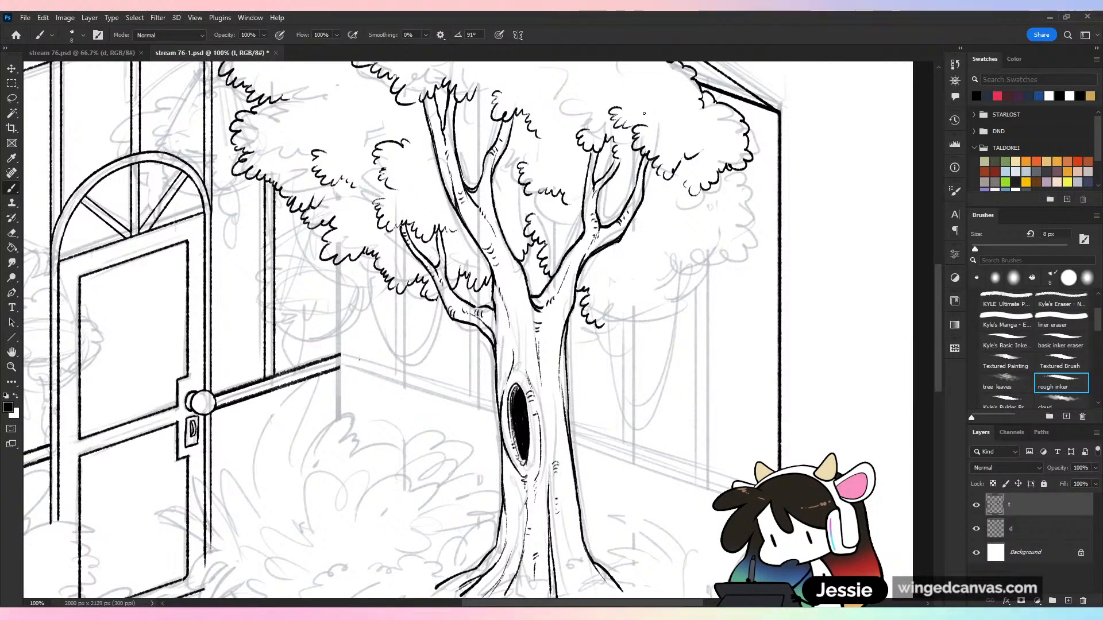
Ink the scalloped outline of the low foliage clump from the trunk around to the canopy's outer edge
left_click_drag(604, 326, 616, 319)
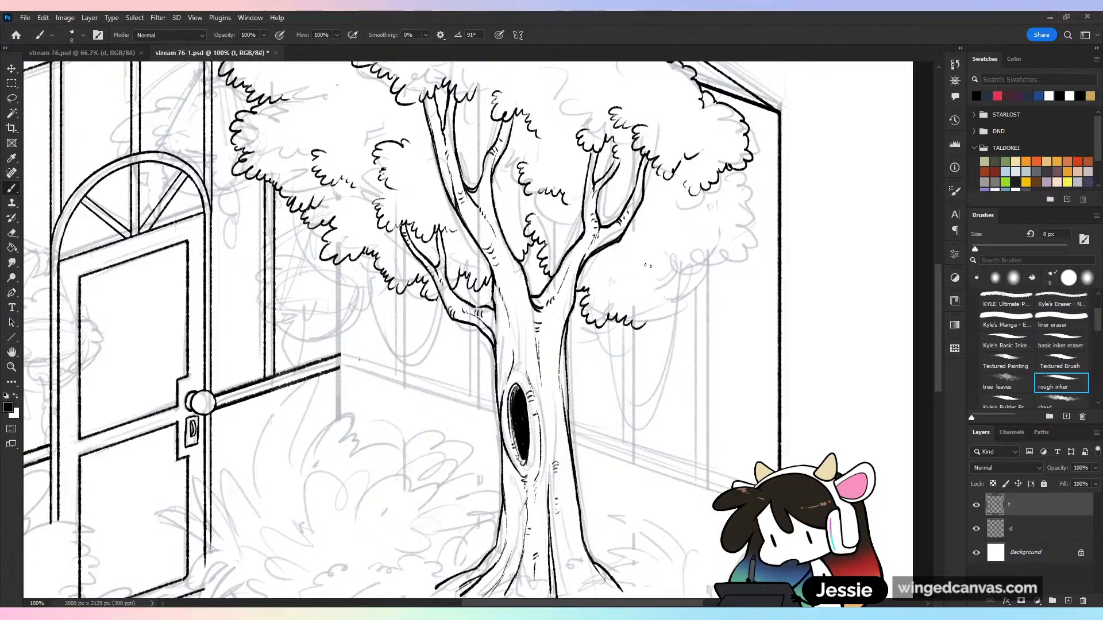
left_click_drag(620, 280, 622, 302)
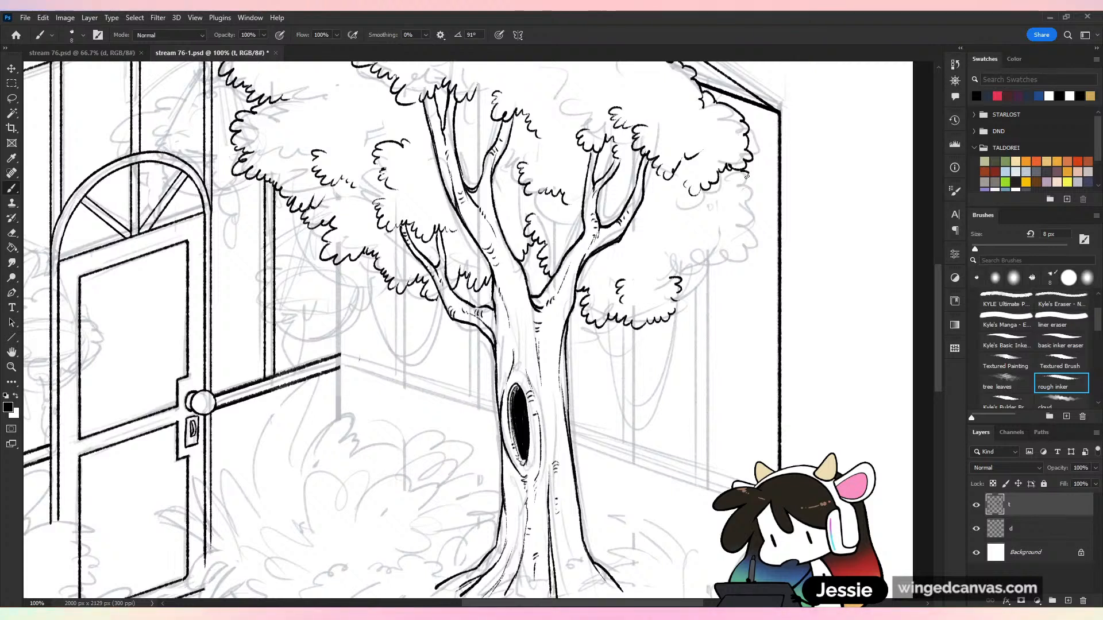
left_click_drag(746, 177, 745, 213)
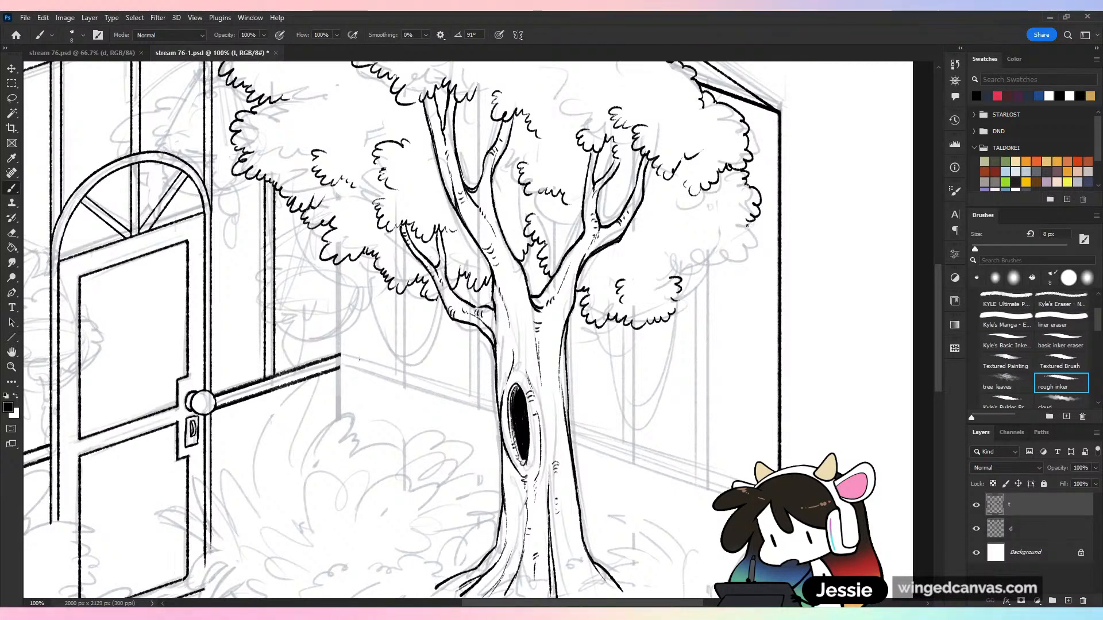
left_click_drag(733, 265, 706, 290)
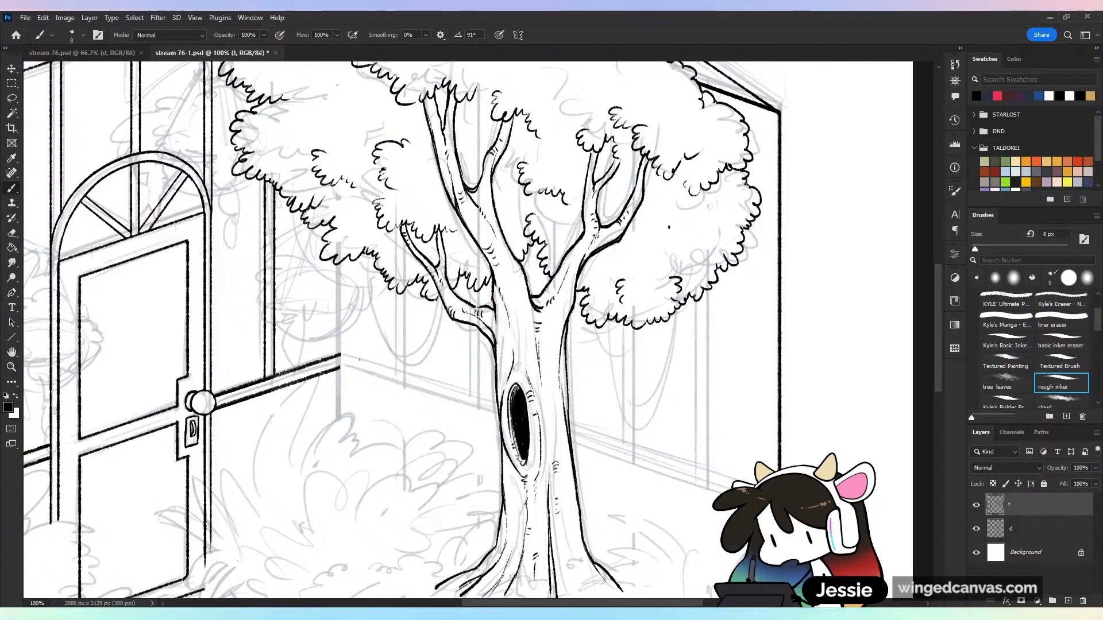
Add inner leaf scallops to the low outer foliage clump, and save the drawing
left_click_drag(675, 224, 656, 235)
left_click_drag(685, 190, 719, 183)
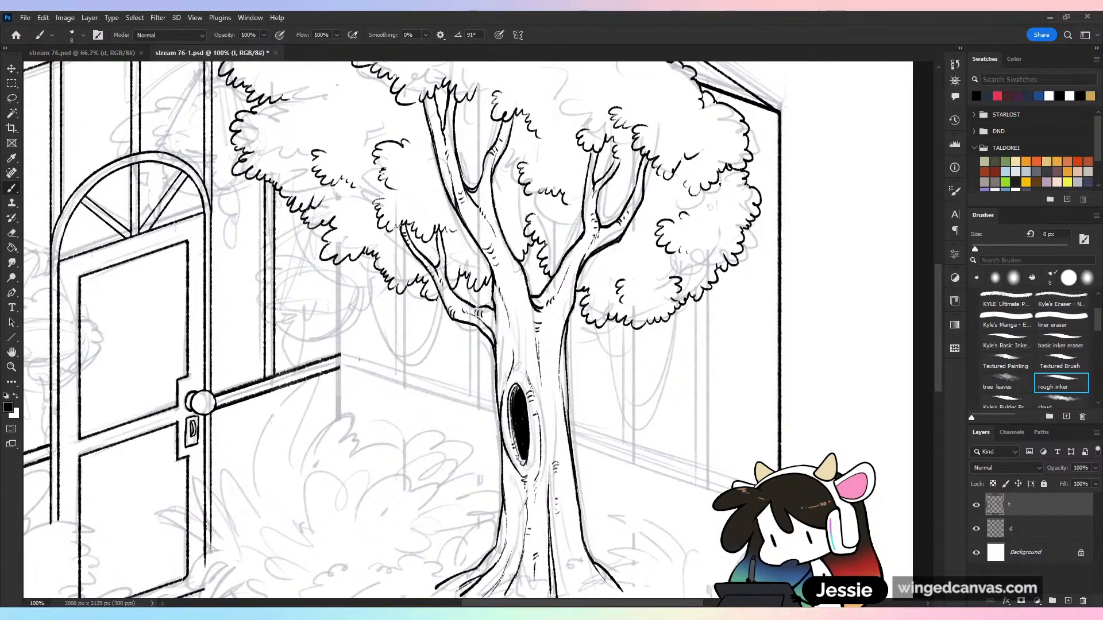
key("ctrl+minus")
key("ctrl+s")
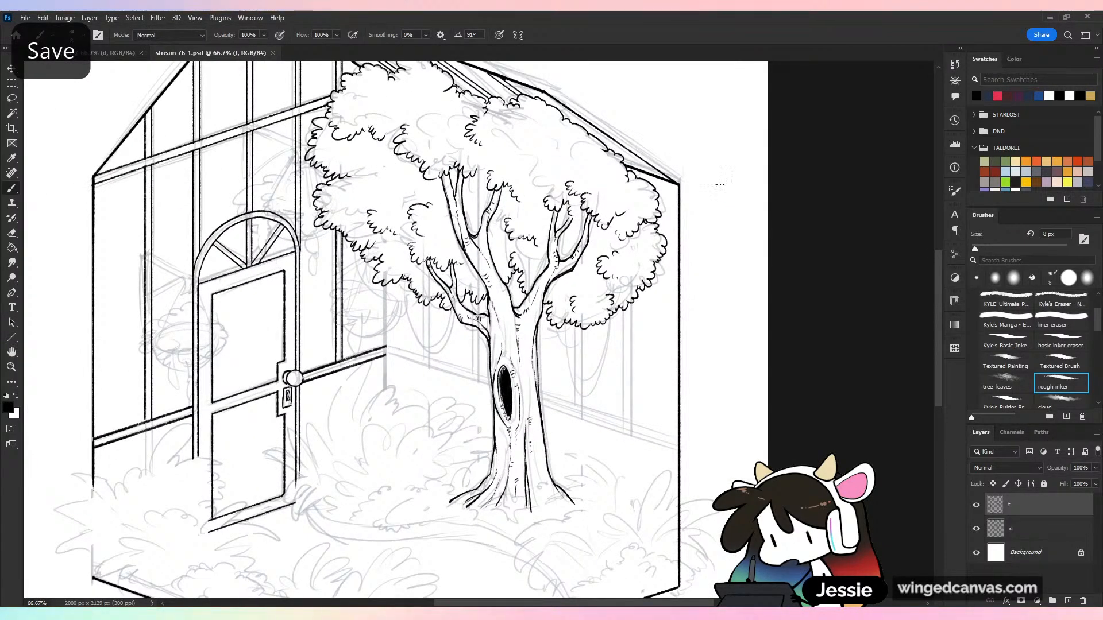
Hide the sketch layer d to check the completed canopy against the structure, and show it again
left_click(976, 530)
key("ctrl+minus")
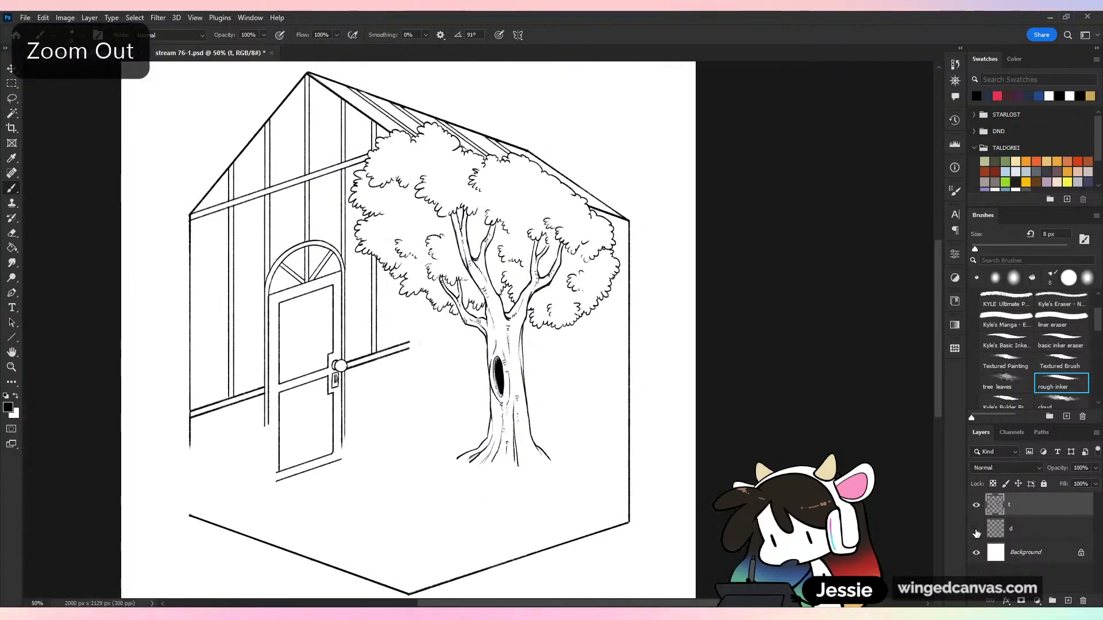
left_click(977, 530)
key("ctrl+plus")
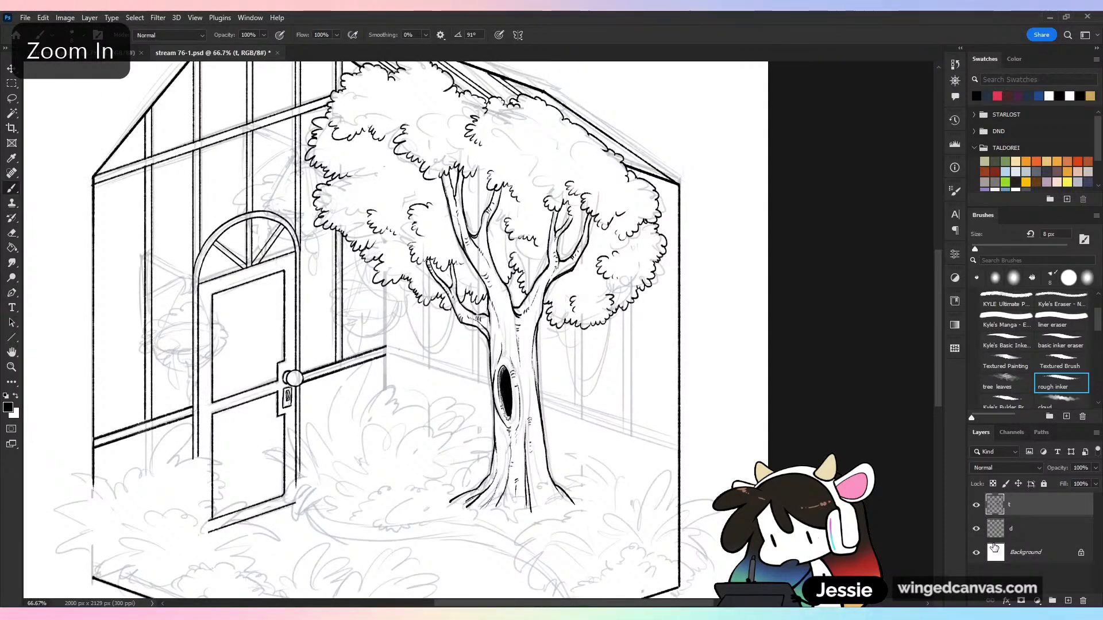
Lasso the door-side front floor edge and place a copy as the rail line across the back wall behind the tree
key("ctrl+plus")
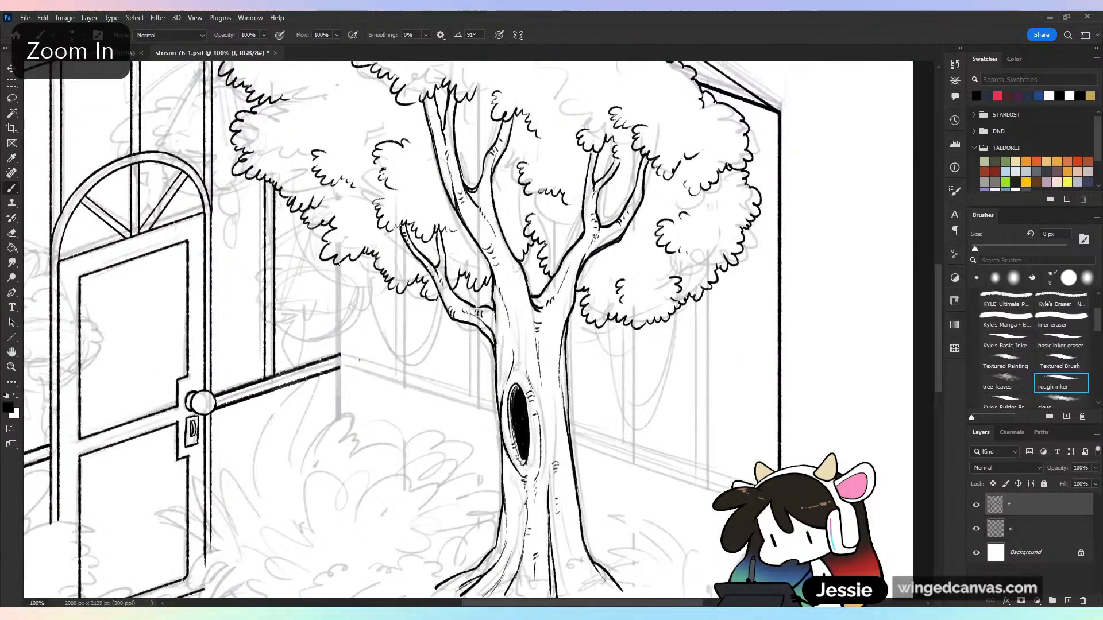
left_click_drag(661, 265, 660, 213)
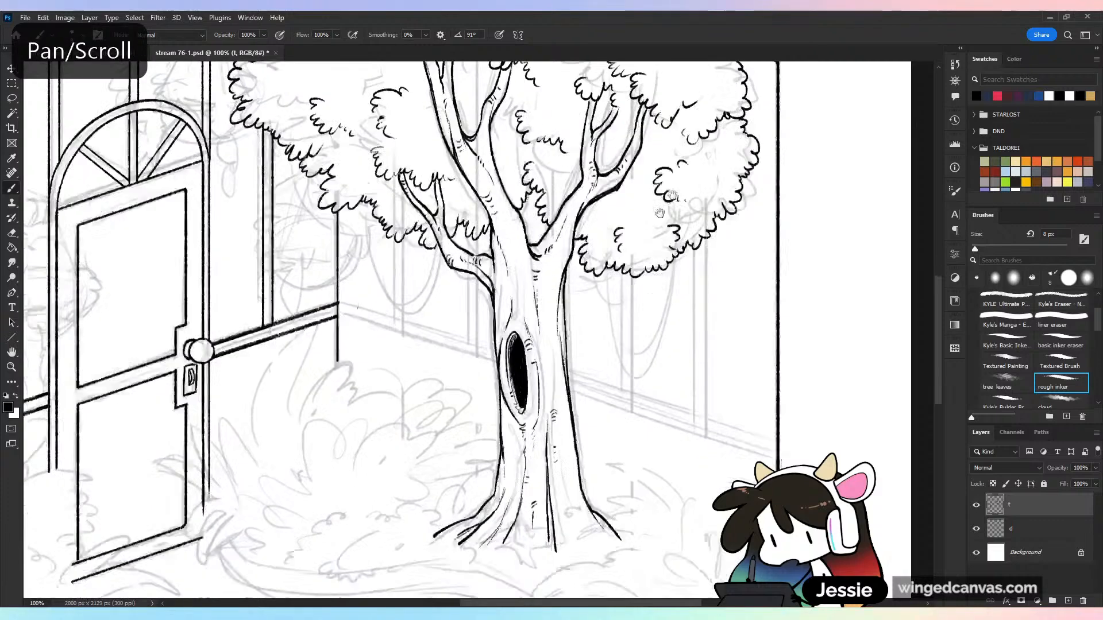
key("ctrl+minus")
key("l")
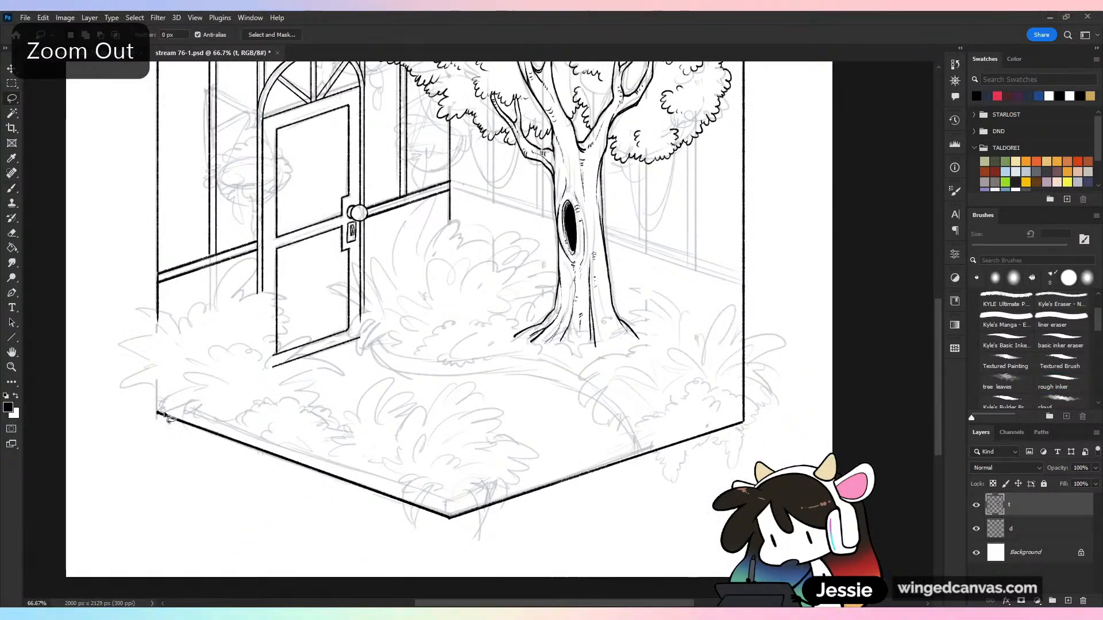
mouse_move(162, 412)
left_mouse_down()
mouse_move(217, 542)
mouse_move(443, 537)
mouse_move(439, 470)
left_mouse_up()
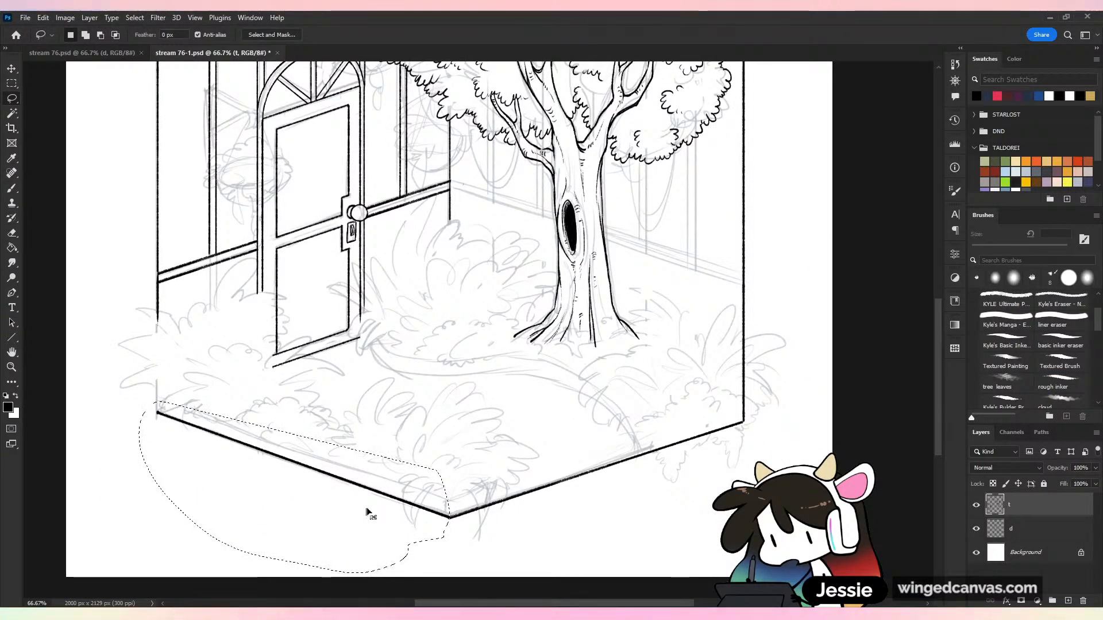
mouse_move(368, 513)
left_mouse_down()
mouse_move(660, 286)
mouse_move(652, 278)
mouse_move(658, 292)
mouse_move(660, 270)
left_mouse_up()
key("ctrl+plus")
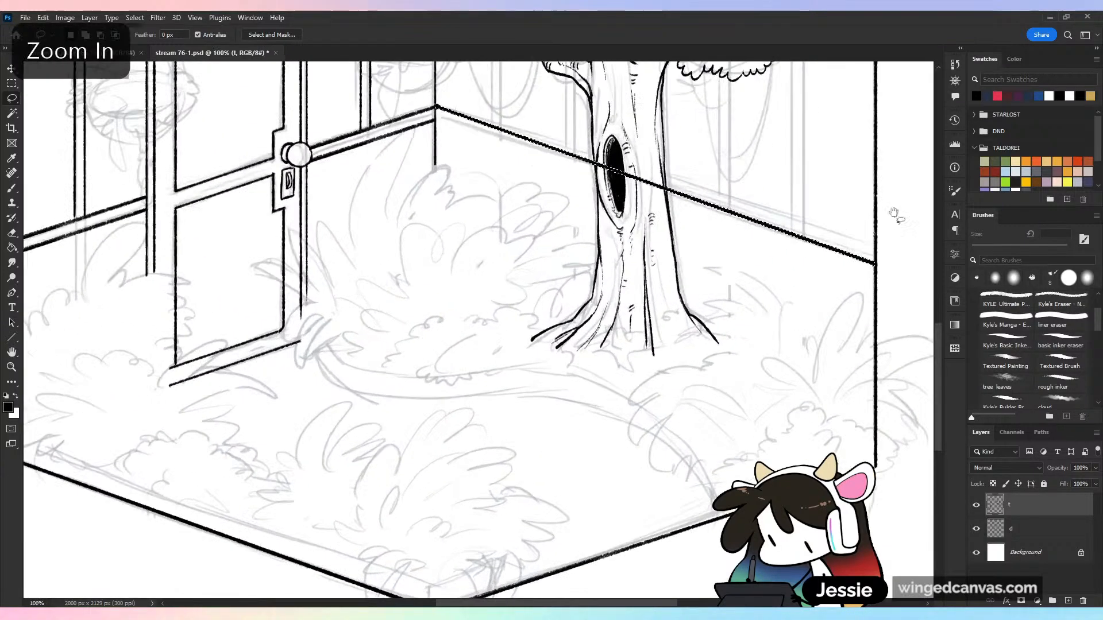
Place a second copy of the back-wall rail line just below the first and deselect it
left_click_drag(895, 214, 767, 348)
left_click_drag(739, 398, 738, 413)
key("ctrl+d")
Erase both rail lines where they cross the tree trunk and its hollow, and save the drawing
key("ctrl+plus")
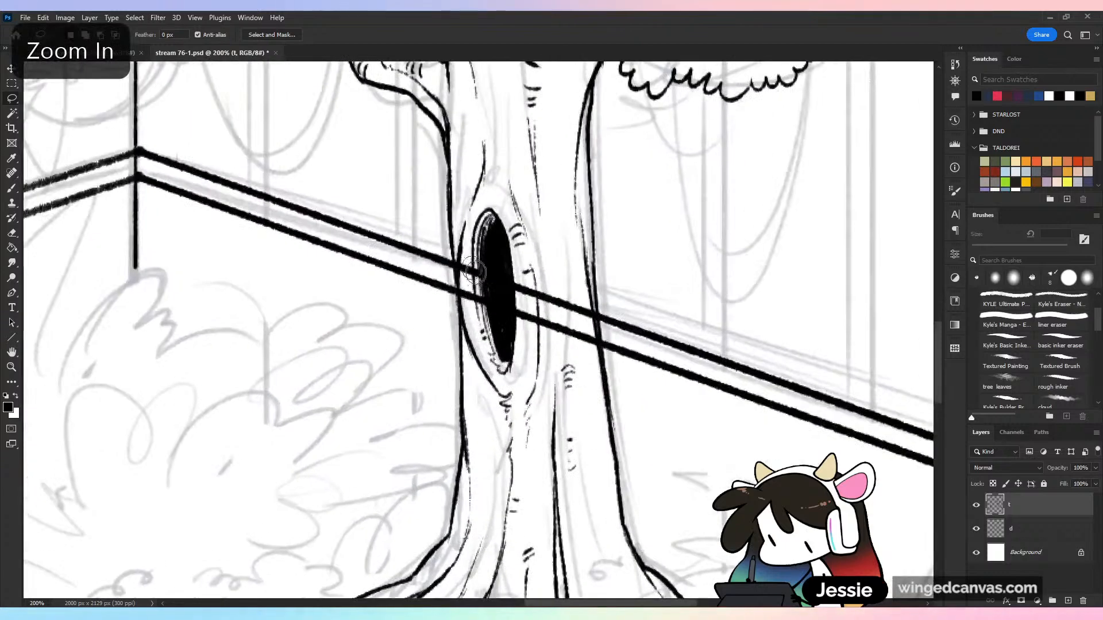
mouse_move(476, 273)
left_mouse_down()
mouse_move(465, 296)
mouse_move(469, 262)
mouse_move(479, 325)
mouse_move(477, 256)
mouse_move(483, 311)
mouse_move(477, 266)
mouse_move(529, 298)
mouse_move(519, 283)
mouse_move(533, 332)
mouse_move(531, 283)
mouse_move(547, 337)
mouse_move(548, 304)
mouse_move(566, 299)
mouse_move(589, 352)
mouse_move(584, 307)
mouse_move(596, 381)
left_mouse_up()
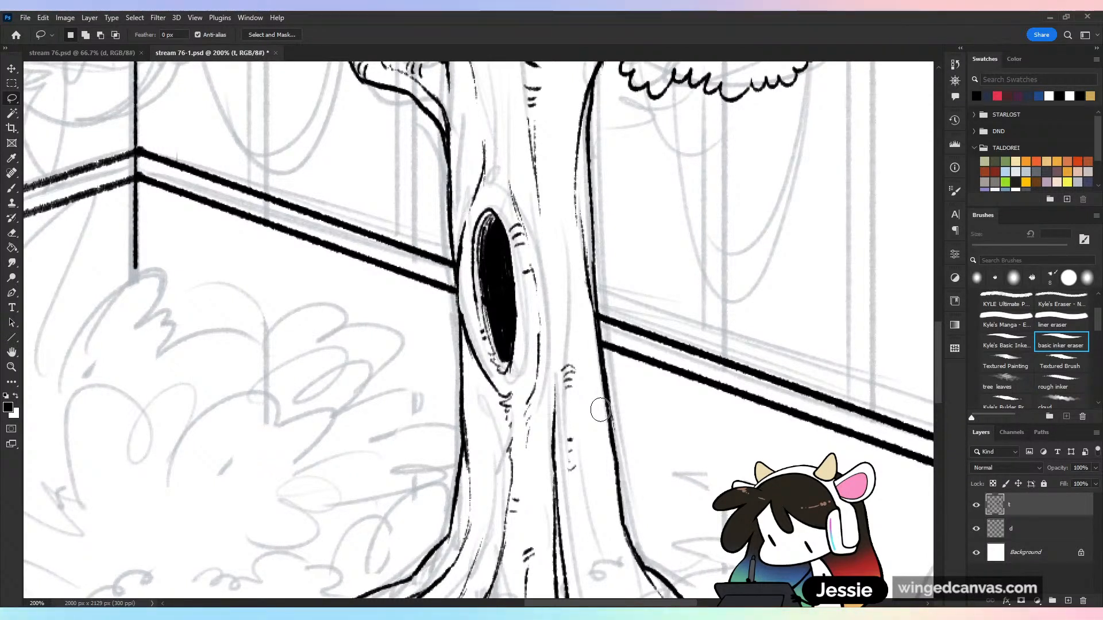
key("ctrl+s")
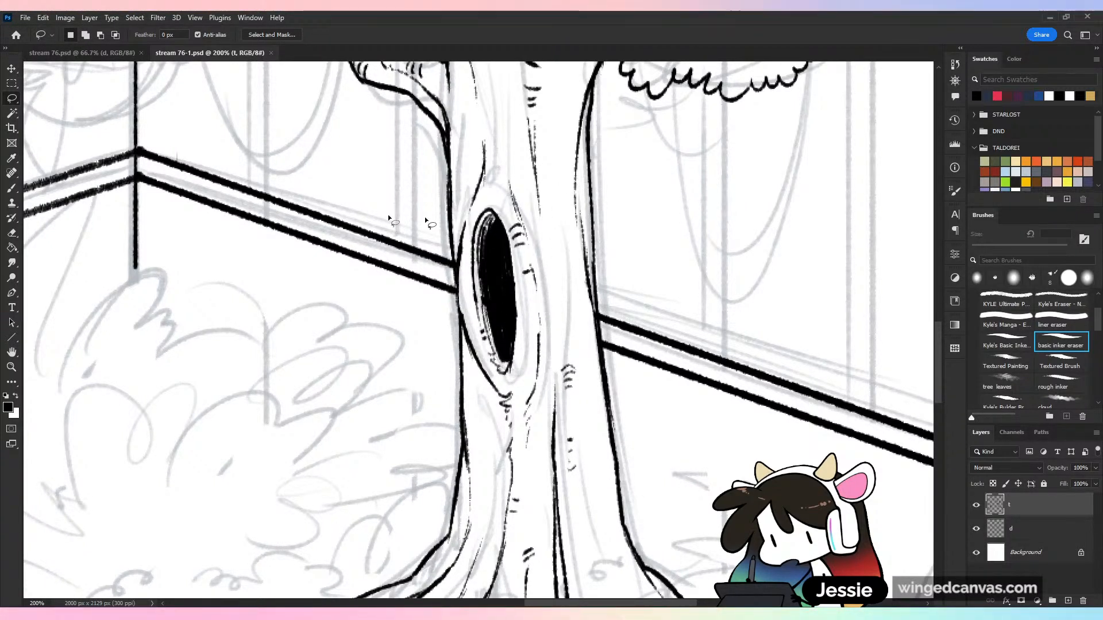
Save the drawing, hide sketch layer d to check the double rail behind the tree, and show it again
key("b")
key("ctrl+minus")
key("ctrl+minus")
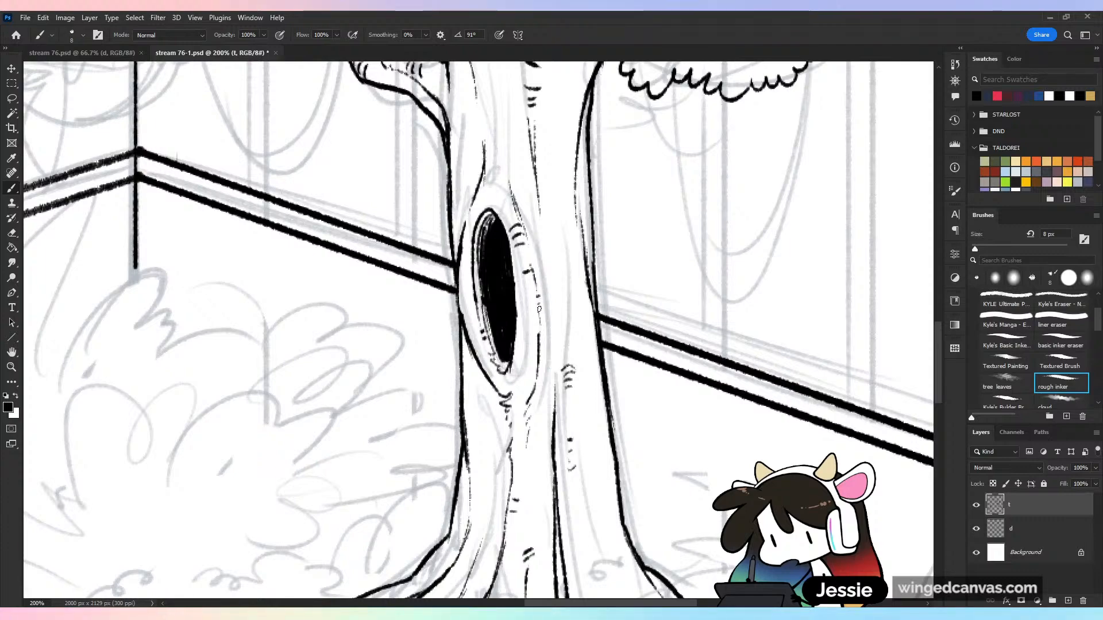
key("ctrl+s")
key("ctrl+minus")
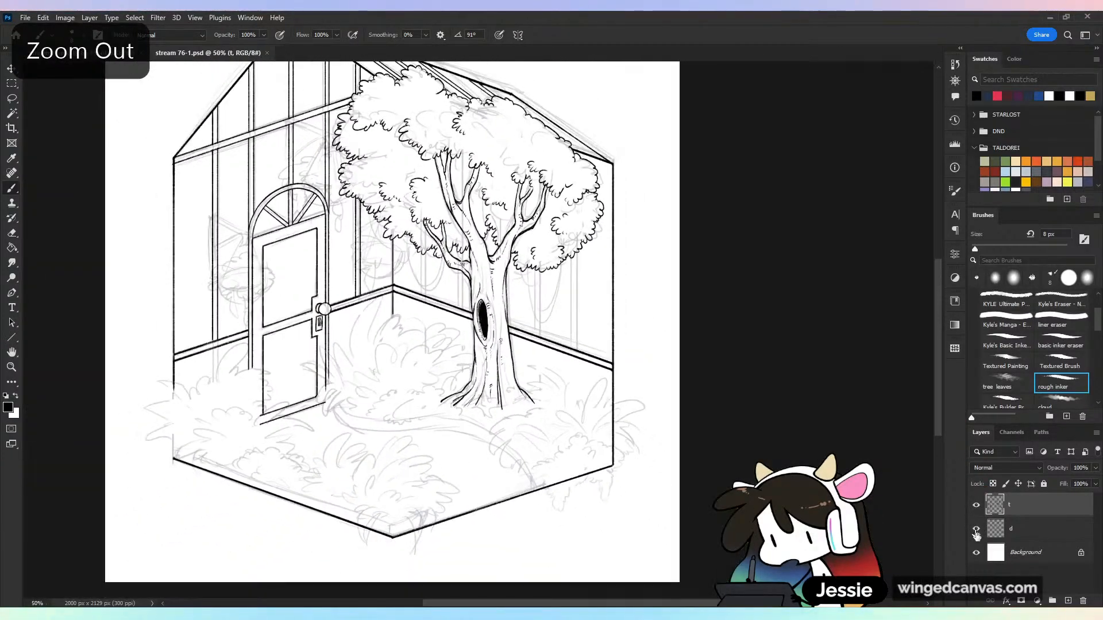
left_click(976, 530)
left_click(978, 530)
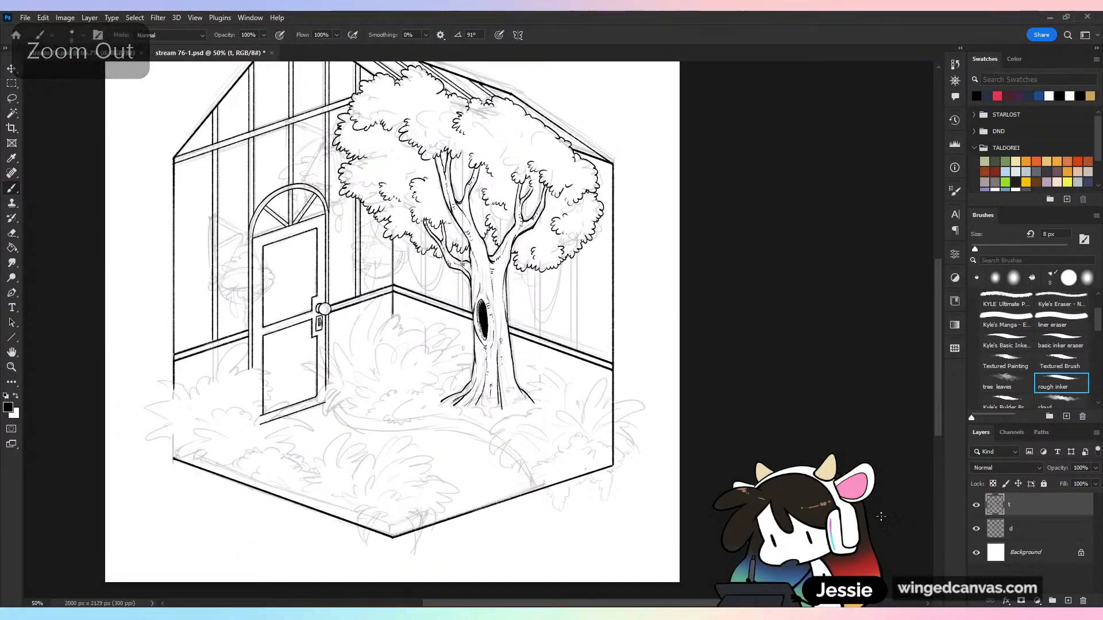
Ink a pair of straight vertical window bar lines from the door-side low foliage down to the back wall's rail
key("ctrl+plus")
left_click_drag(633, 193, 766, 282)
left_click_drag(735, 215, 699, 217)
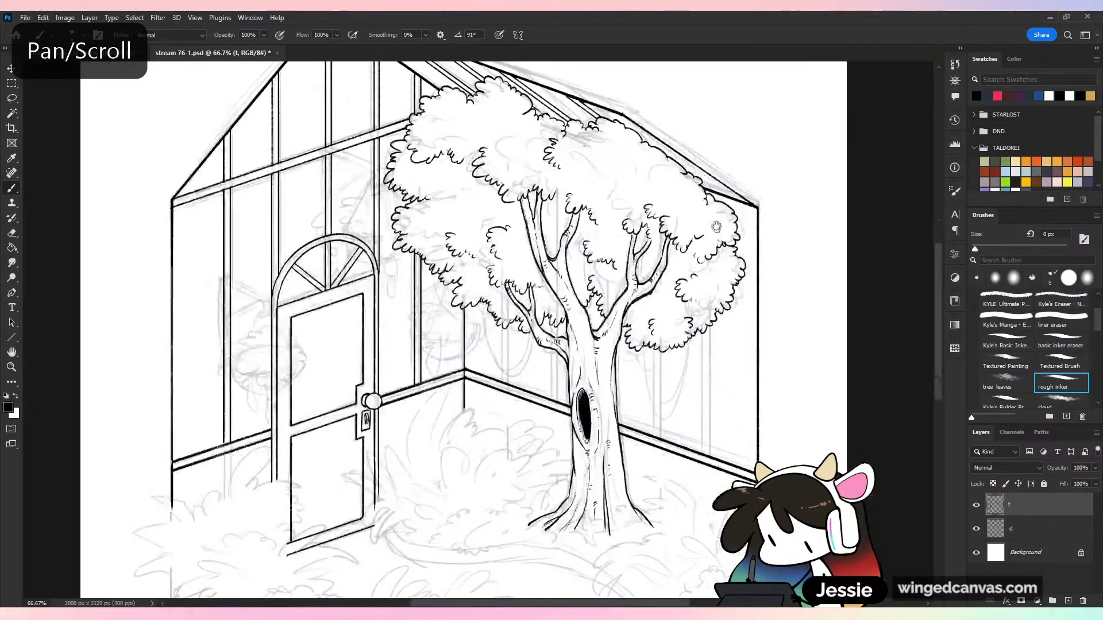
key("ctrl+plus")
key("ctrl+plus")
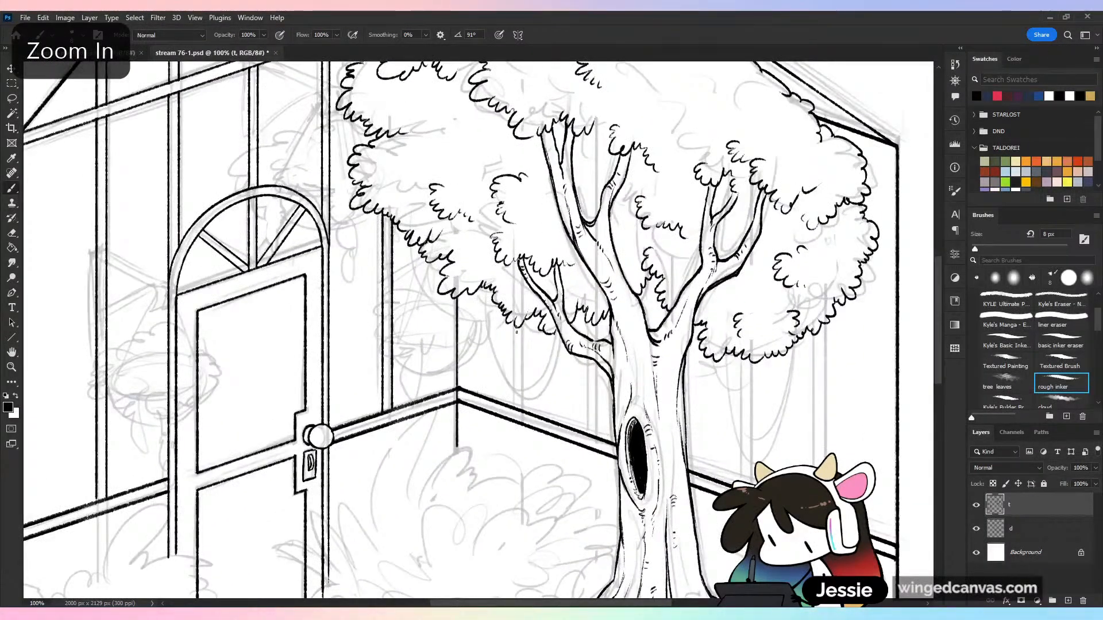
mouse_move(516, 326)
left_mouse_down()
mouse_move(517, 408)
mouse_move(525, 322)
left_mouse_up()
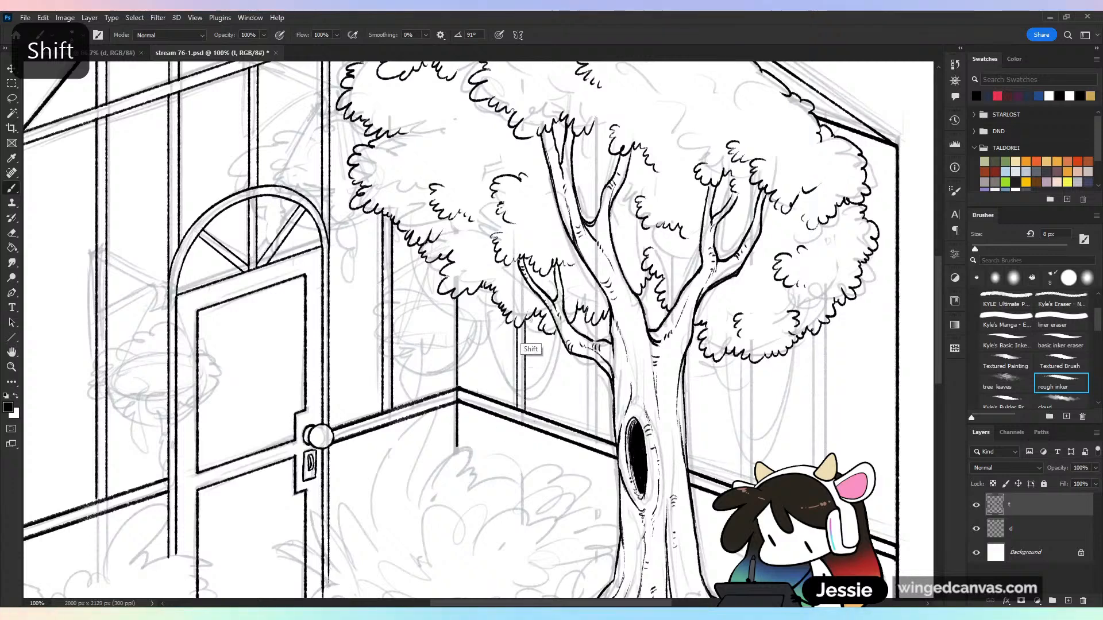
Ink another pair of vertical window bar lines beside the trunk, from the low branch down to the rail, redoing misplaced strokes
left_click_drag(594, 385, 598, 440)
key("ctrl+z")
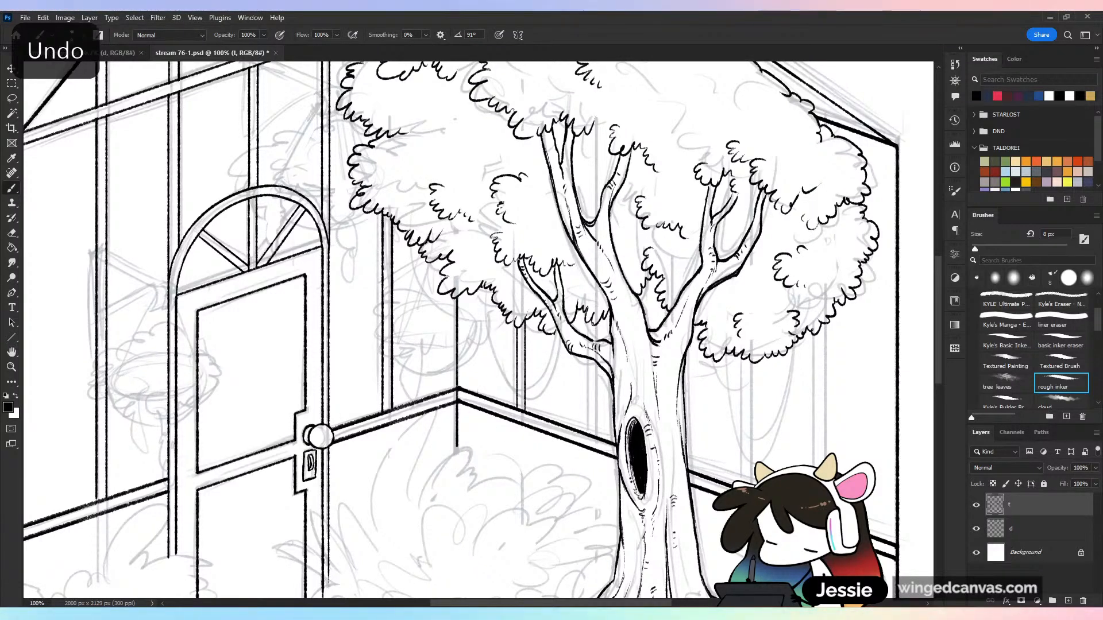
left_click_drag(592, 356, 594, 436)
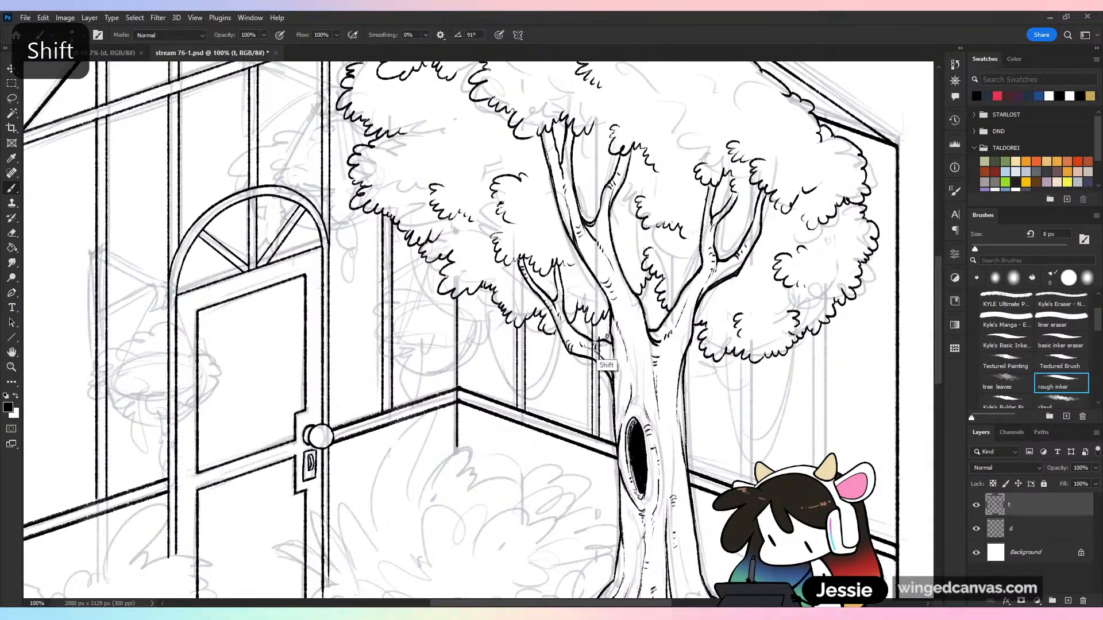
key("ctrl+z")
key("shift")
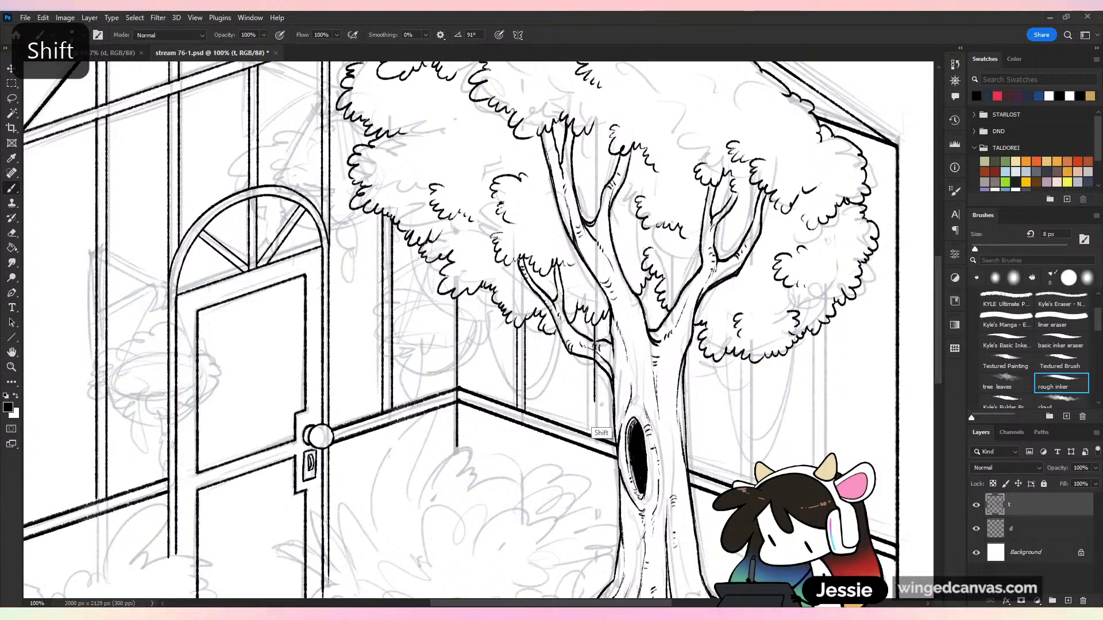
left_click_drag(601, 439, 601, 351)
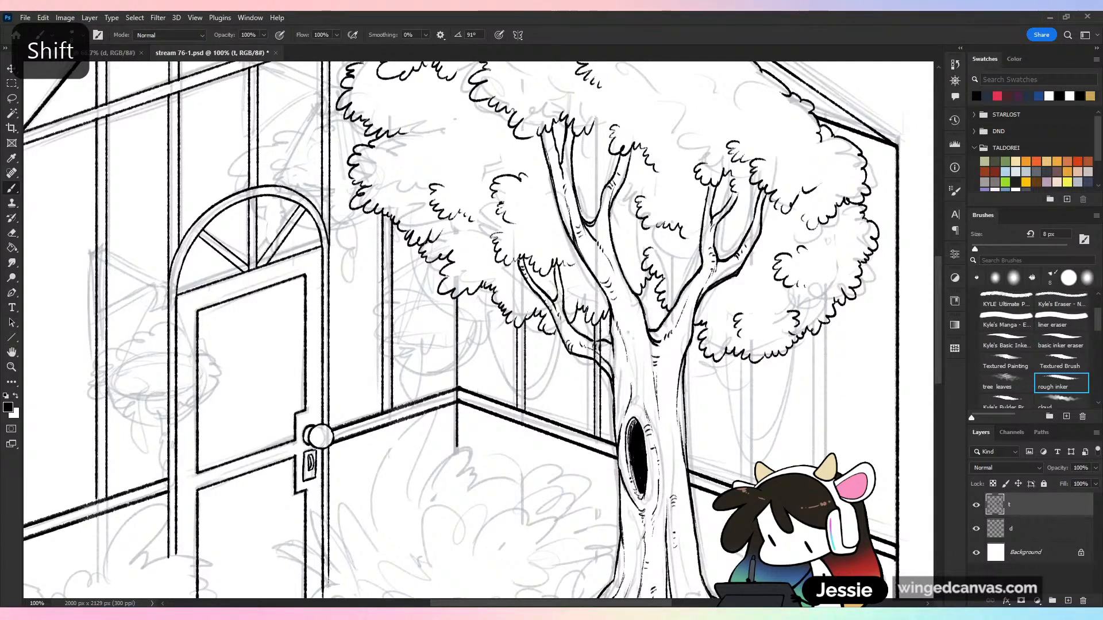
Erase the window bar lines where they cross the low branch beside the trunk, and save the drawing
key("ctrl+minus")
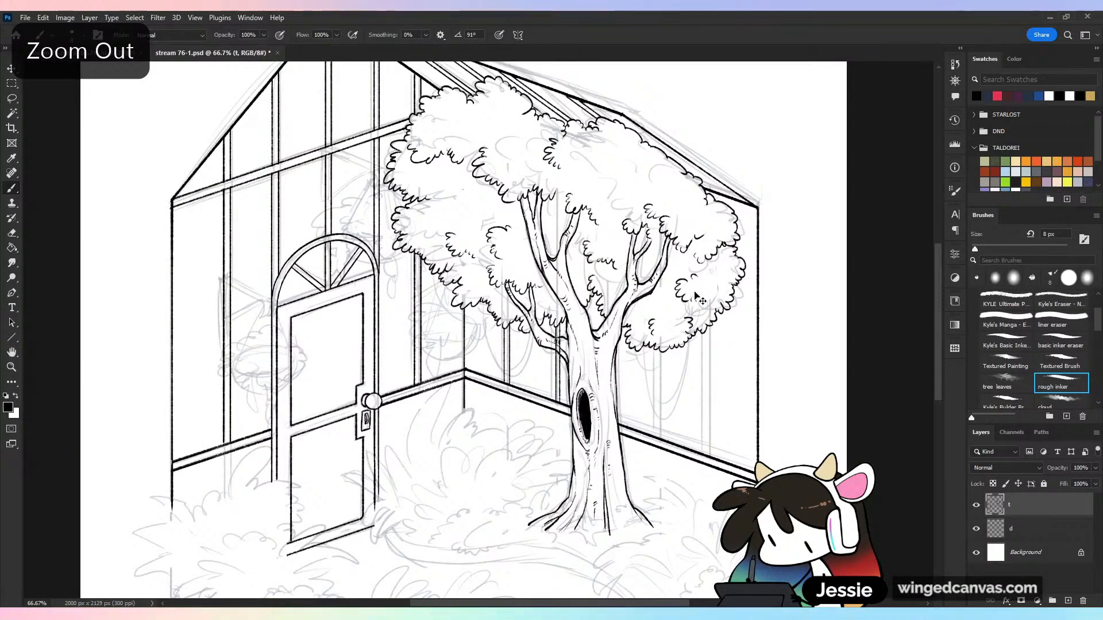
key("ctrl+plus")
key("ctrl+plus")
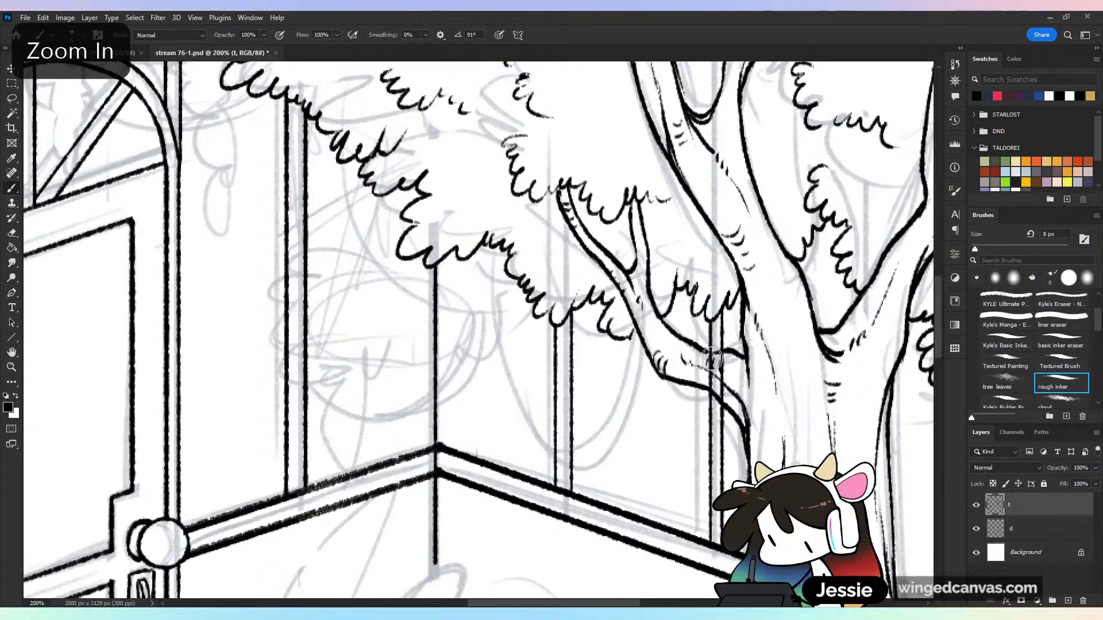
key("e")
left_click_drag(711, 359, 712, 379)
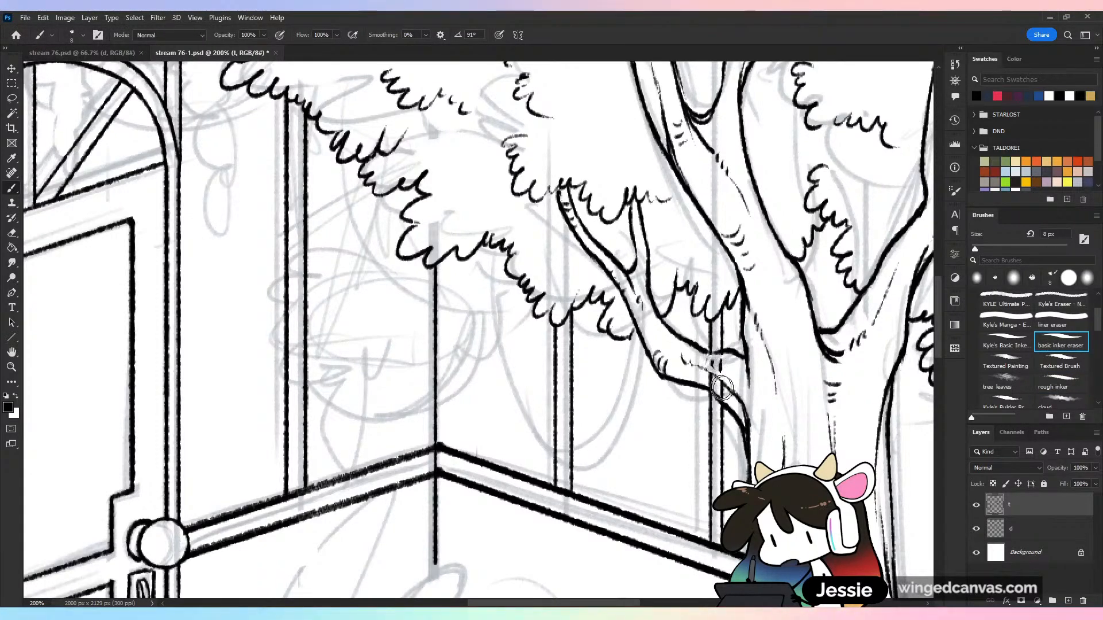
key("ctrl+minus")
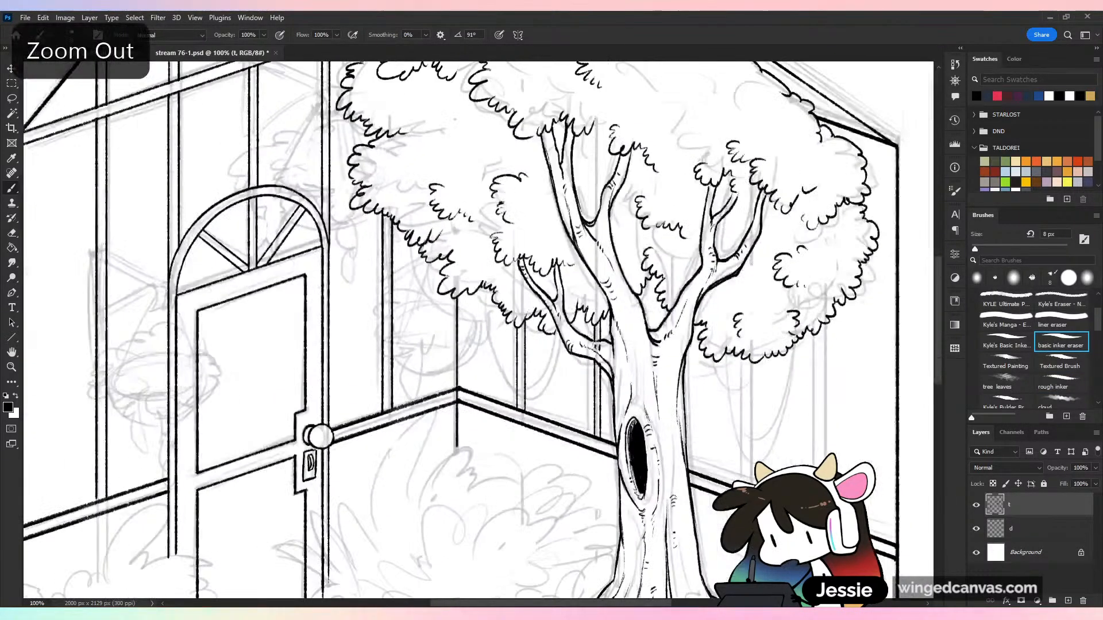
left_click_drag(786, 379, 586, 329)
key("ctrl+s")
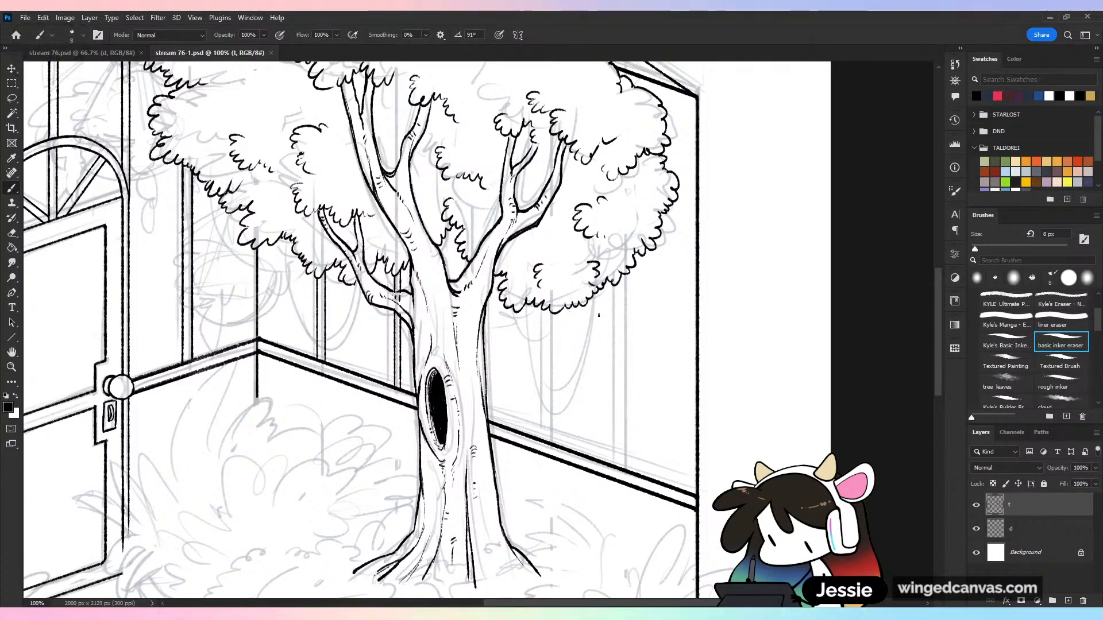
Ink two pairs of vertical window bar lines from the outer foliage down to the rail, between the trunk and the wall's outer edge
mouse_move(546, 315)
left_mouse_down()
mouse_move(555, 463)
mouse_move(550, 442)
left_mouse_up()
mouse_move(557, 349)
left_mouse_down()
mouse_move(560, 315)
mouse_move(578, 443)
left_mouse_up()
key("ctrl+z")
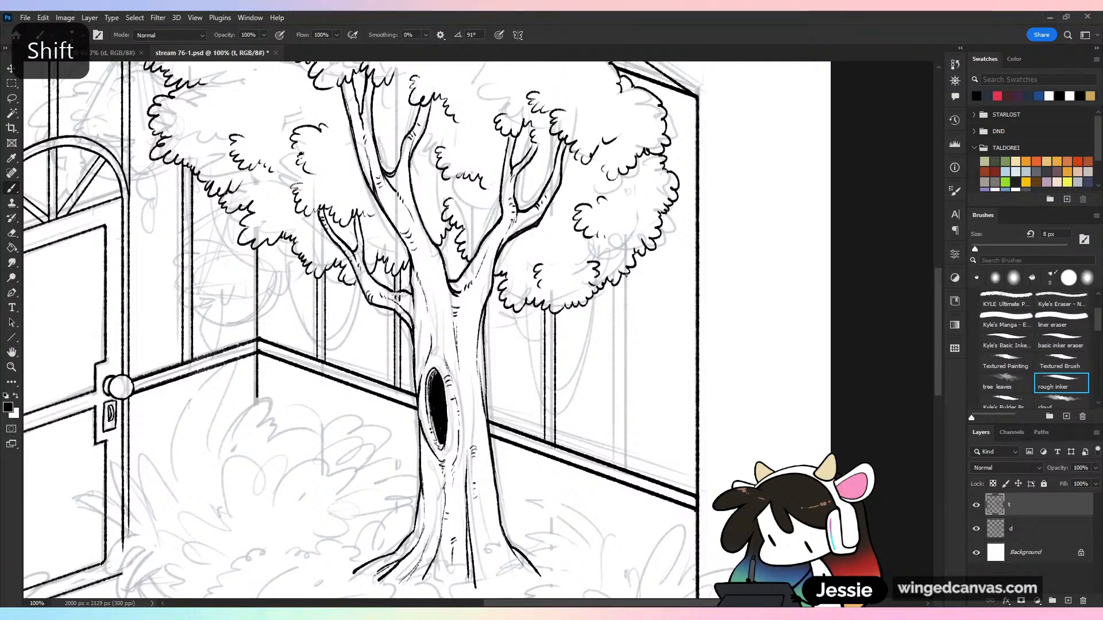
left_click_drag(625, 277, 647, 464)
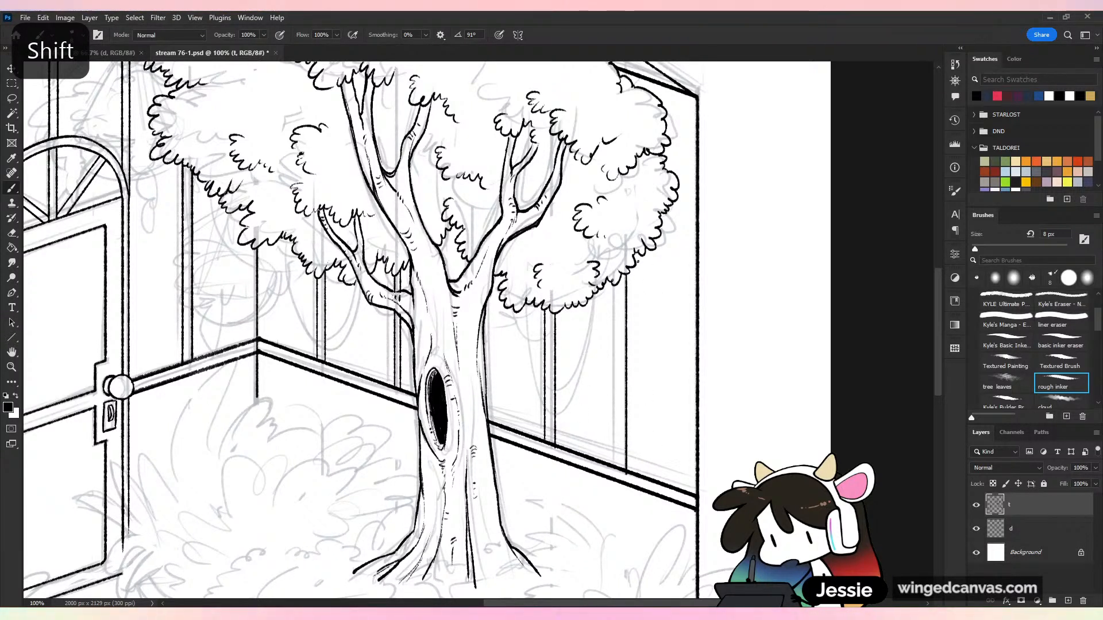
left_click_drag(635, 266, 649, 471)
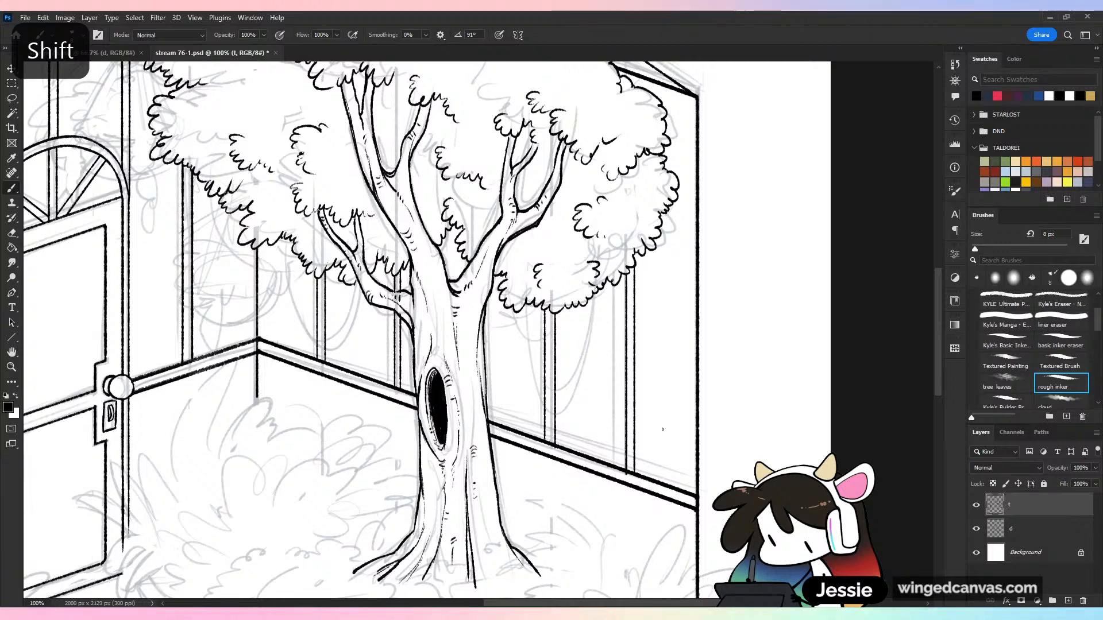
Erase the ends of the outermost window bar lines that overlap the canopy's leaf edge, and save the drawing
key("ctrl+minus")
key("ctrl+equal")
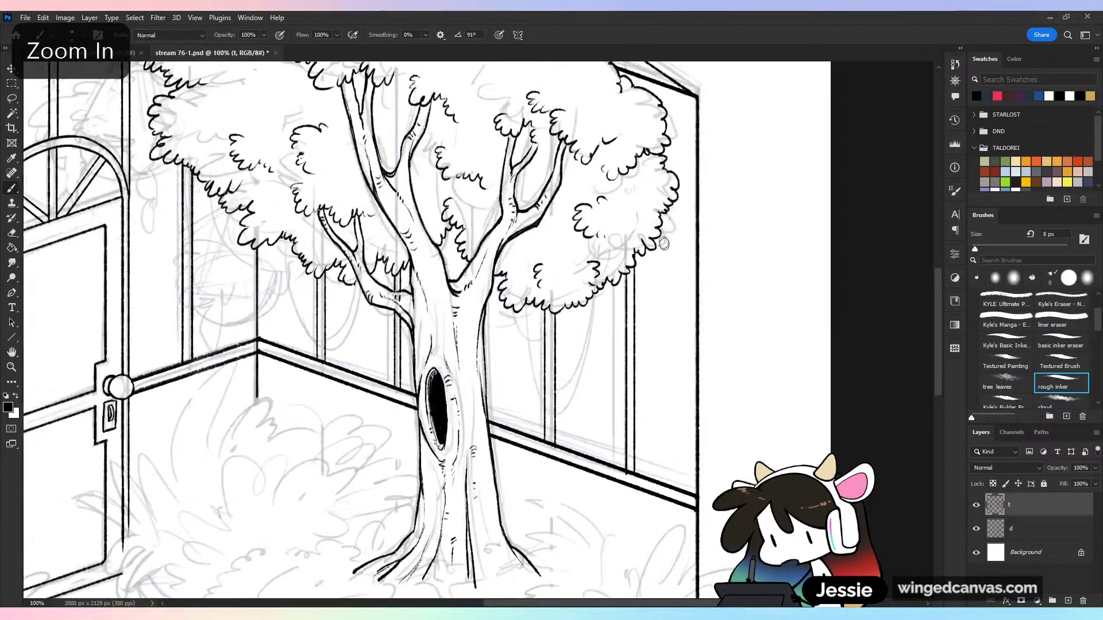
key("e")
left_click_drag(648, 254, 634, 259)
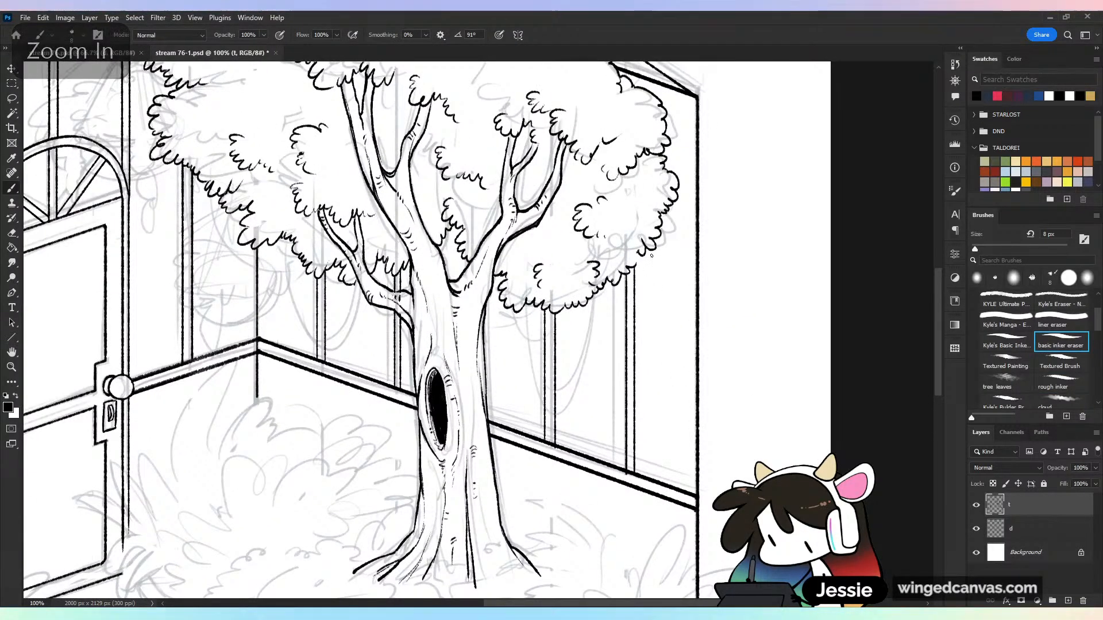
key("b")
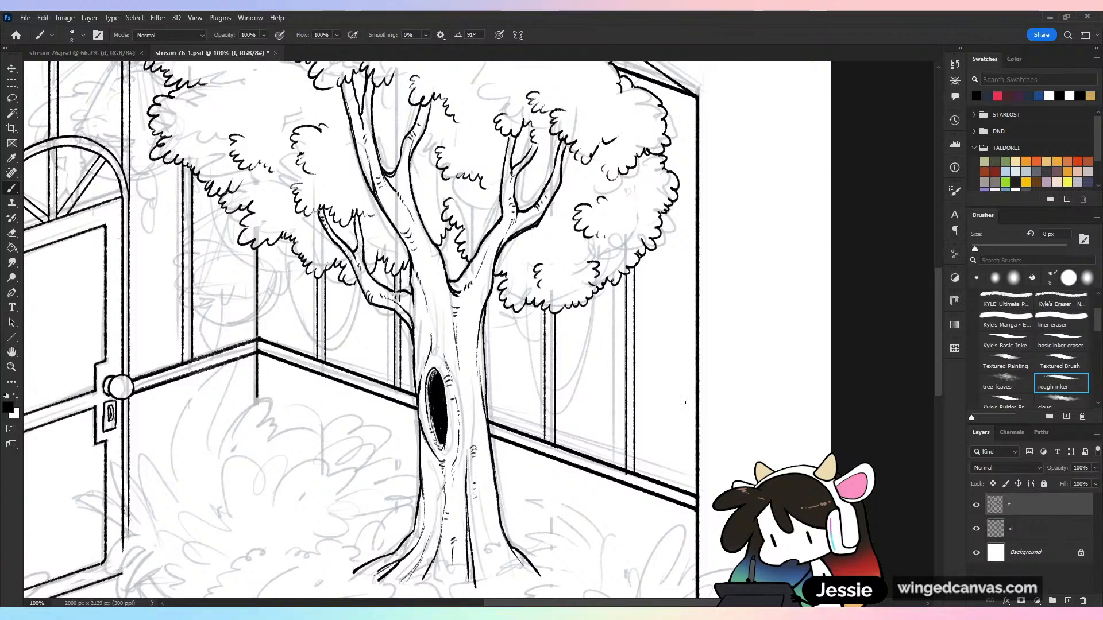
key("e")
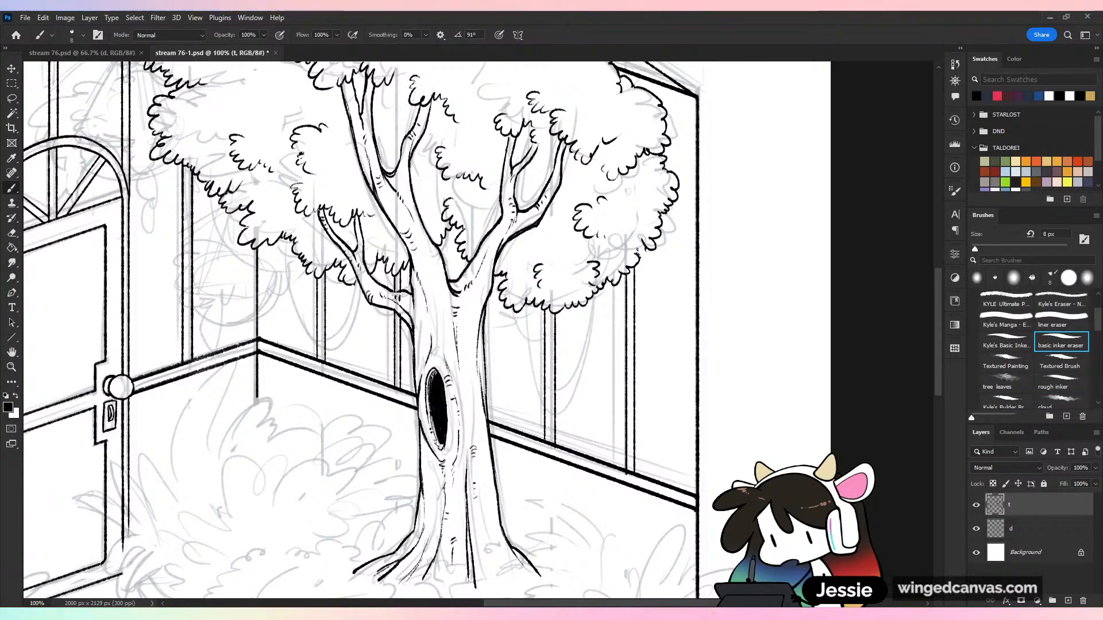
key("b")
key("ctrl+minus")
key("ctrl+minus")
key("ctrl+s")
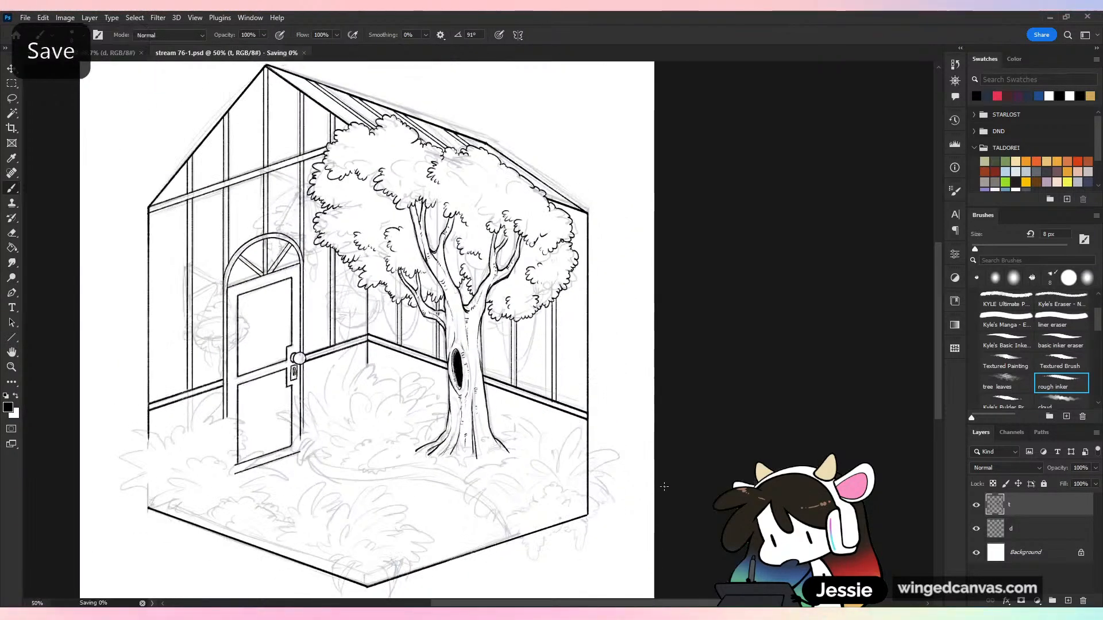
Hide sketch layer d, and erase and re-ink the trunk-side line of the window bar beside the trunk to widen the bar
key("ctrl+minus")
left_click(977, 529)
key("ctrl+plus")
key("ctrl+plus")
key("ctrl+plus")
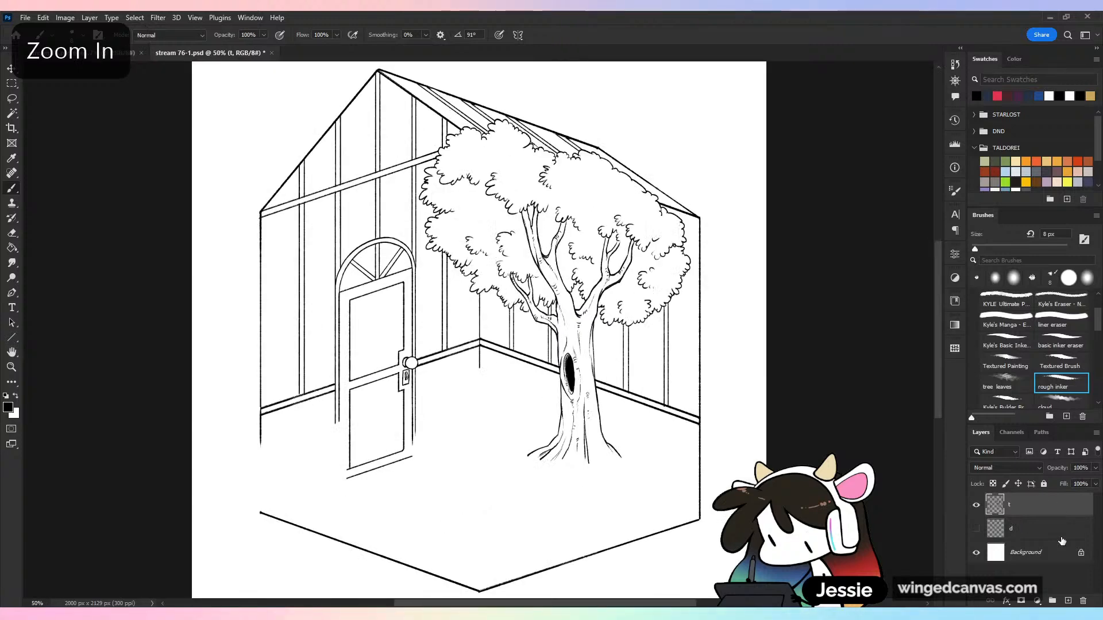
left_click_drag(810, 448, 591, 361)
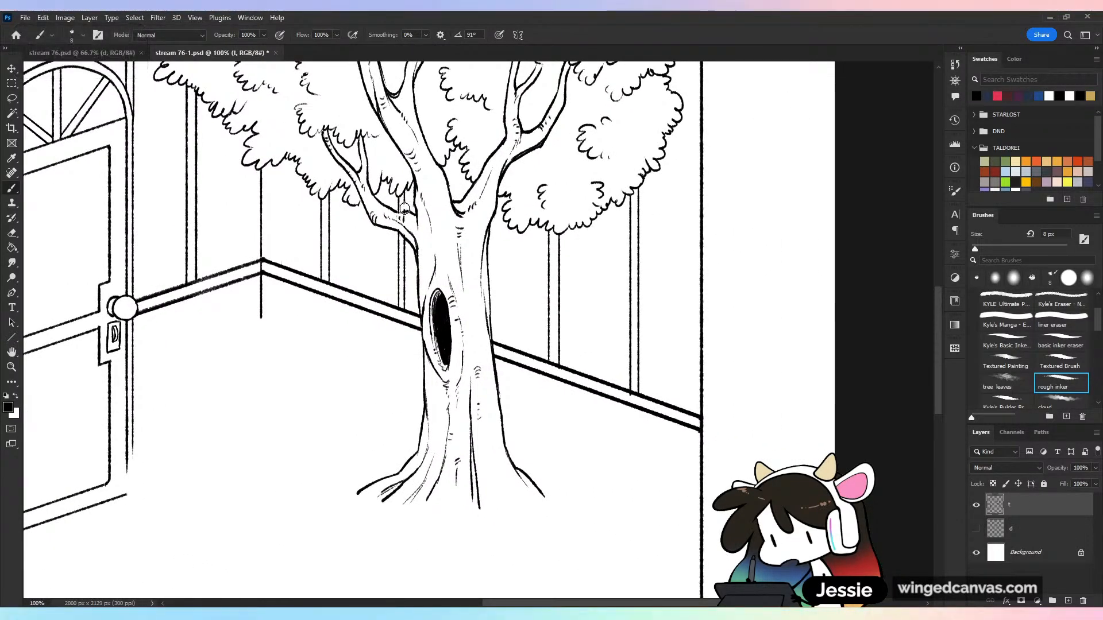
key("e")
left_click_drag(406, 197, 406, 298)
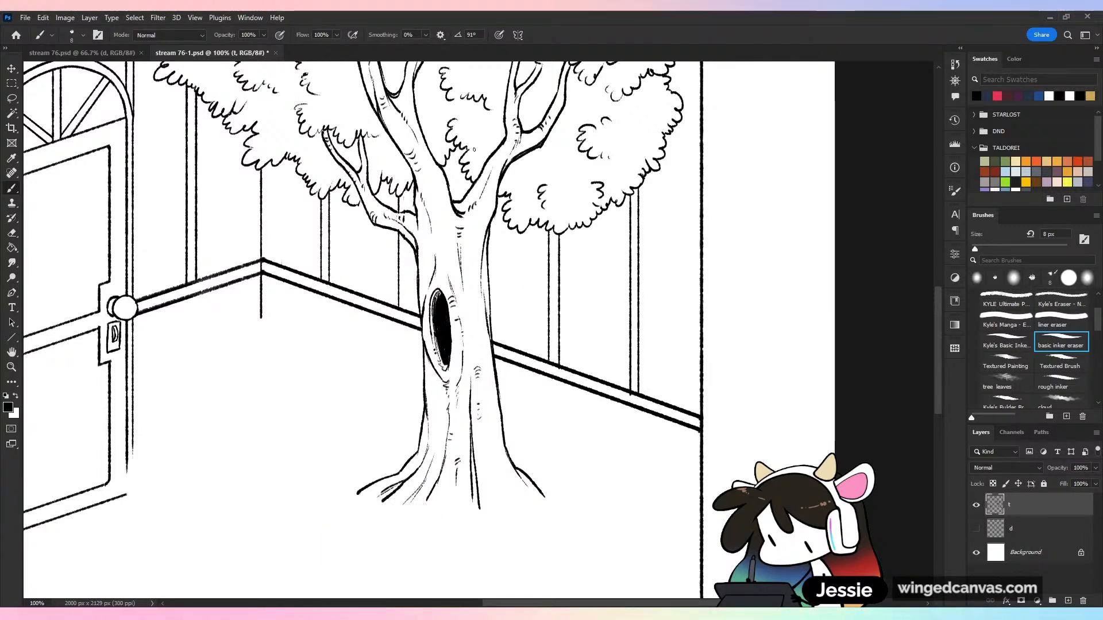
left_click_drag(407, 311, 407, 197)
Save the drawing, check the whole inked room at reduced size, show sketch layer d again, and save once more
key("ctrl+minus")
key("ctrl+minus")
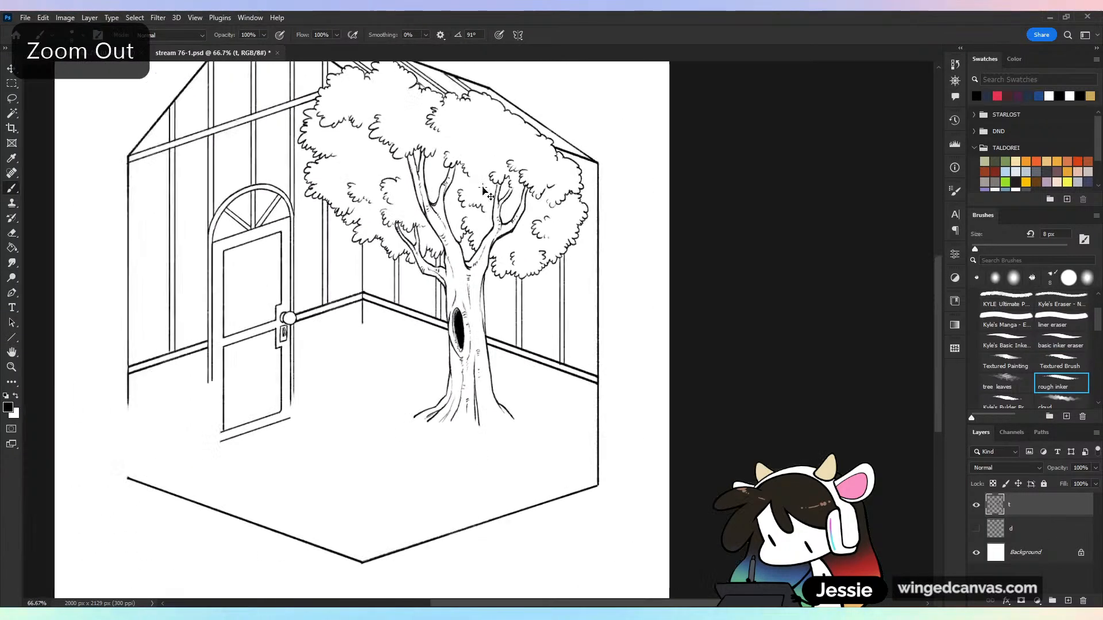
key("ctrl+s")
key("ctrl+minus")
key("ctrl+minus")
key("ctrl+plus")
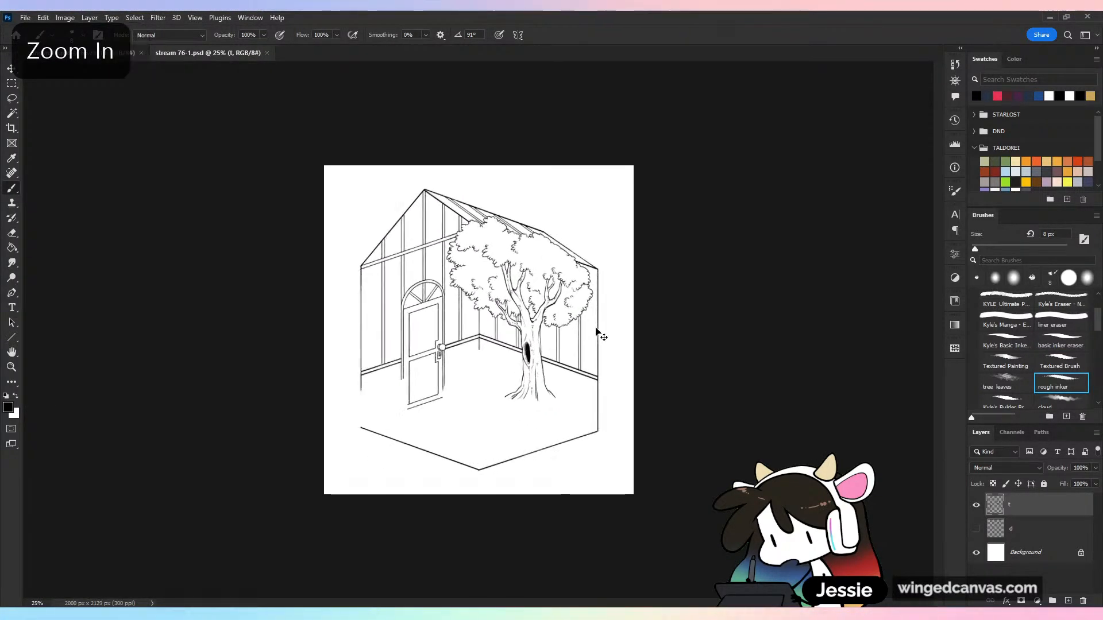
left_click(977, 530)
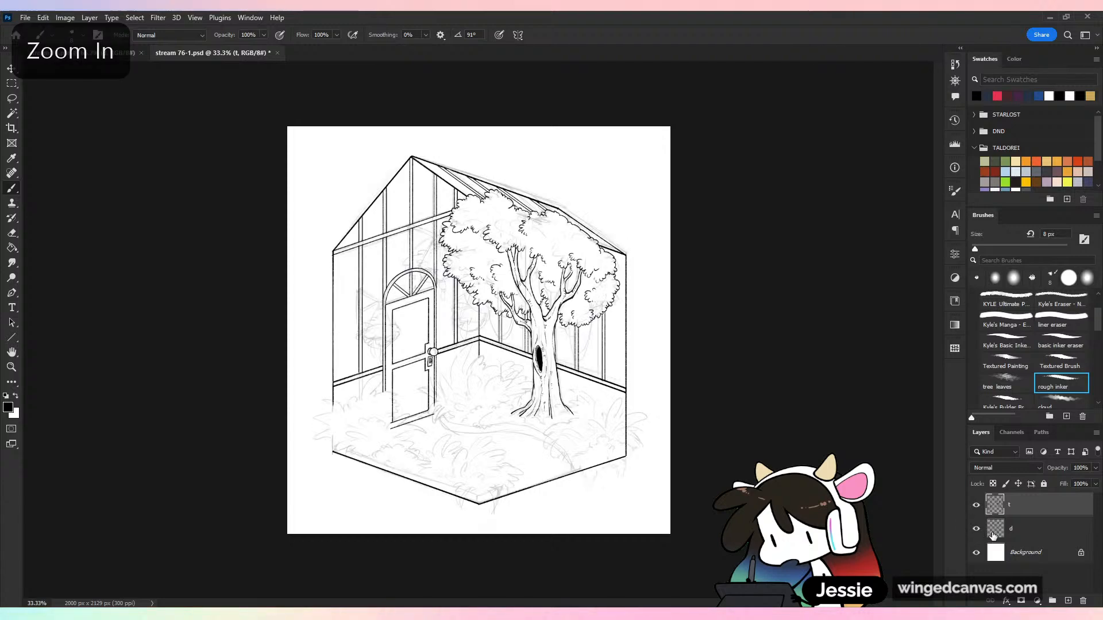
key("ctrl+plus")
left_click_drag(725, 494, 809, 434)
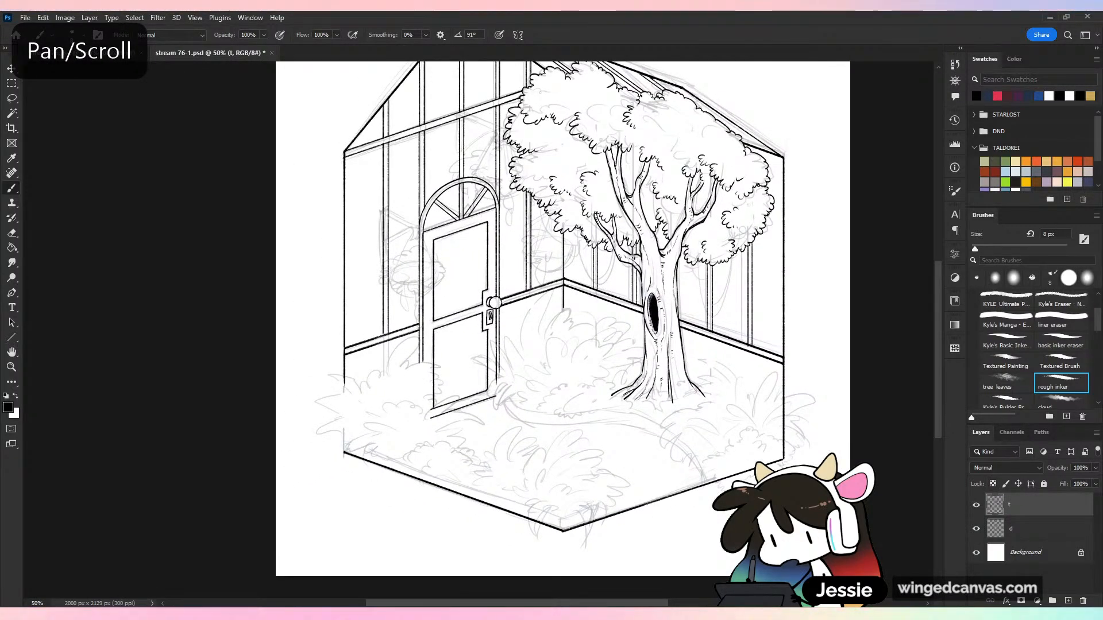
key("ctrl+s")
key("ctrl+minus")
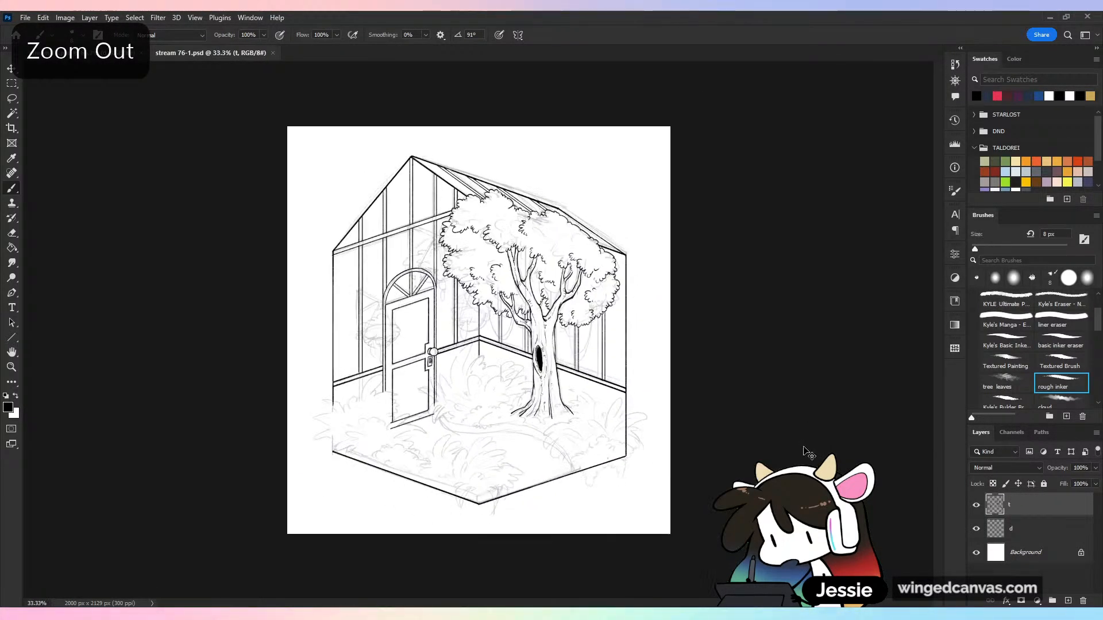
key("ctrl+plus")
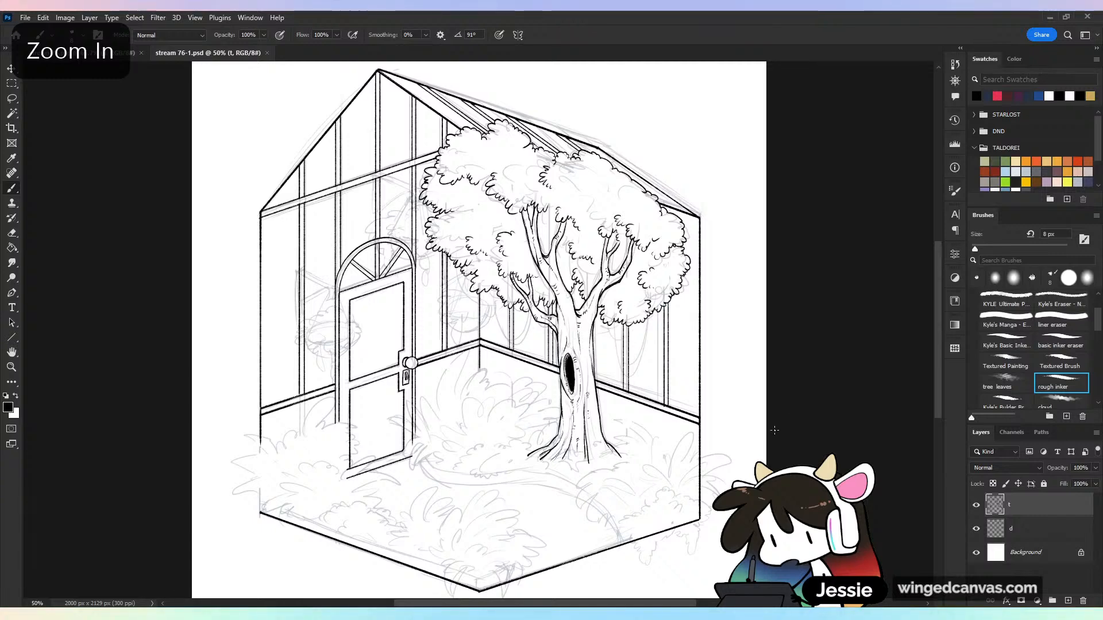
Inspect the inked roof corner beside the tree canopy up close, check the whole room drawing, and save the file
left_click_drag(733, 389, 606, 472)
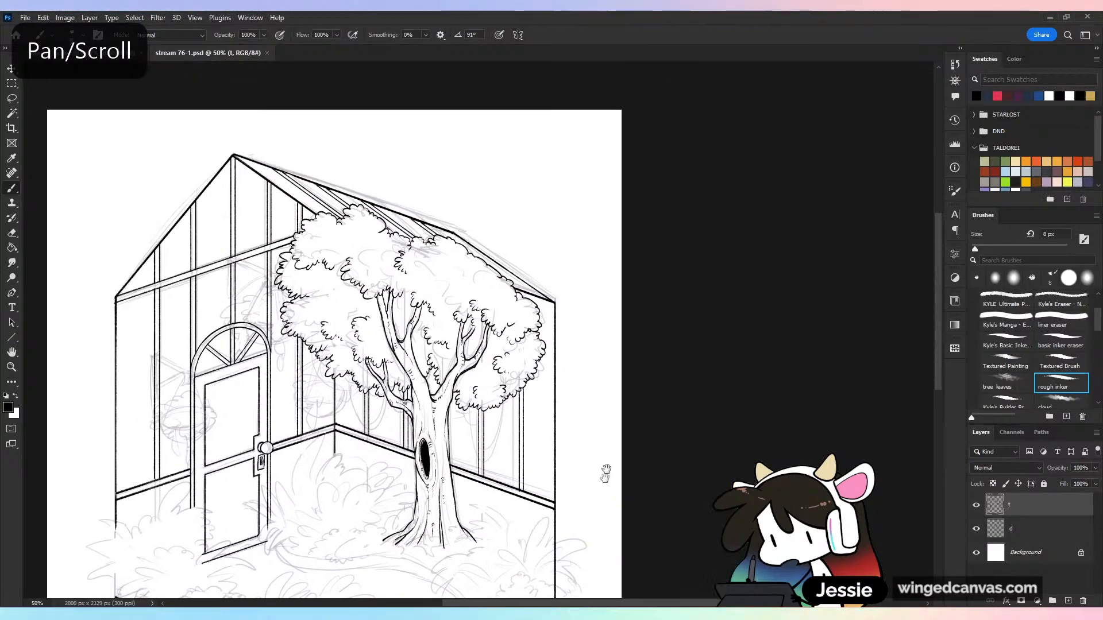
key("ctrl+plus")
key("ctrl+plus")
key("ctrl+plus")
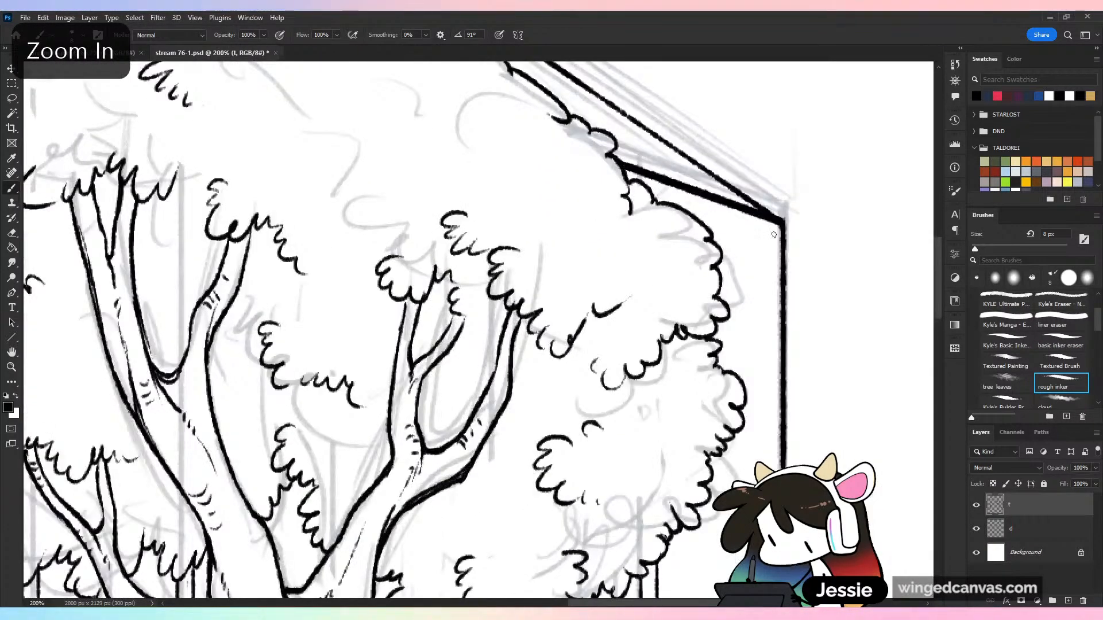
key("ctrl+minus")
key("ctrl+minus")
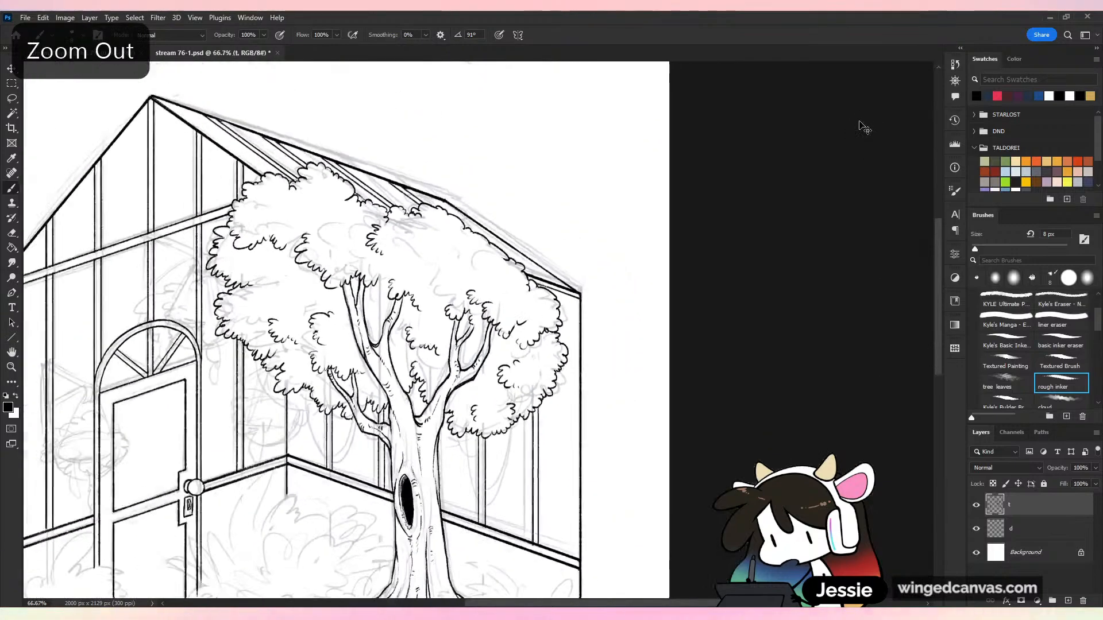
key("ctrl+minus")
key("ctrl+minus")
key("ctrl+s")
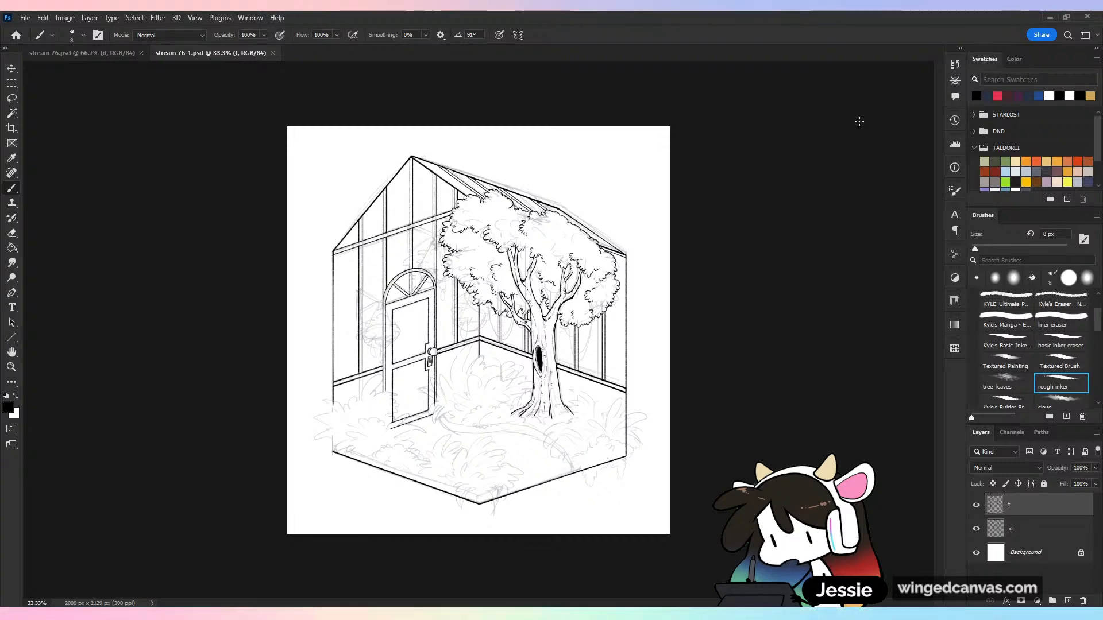
key("ctrl+plus")
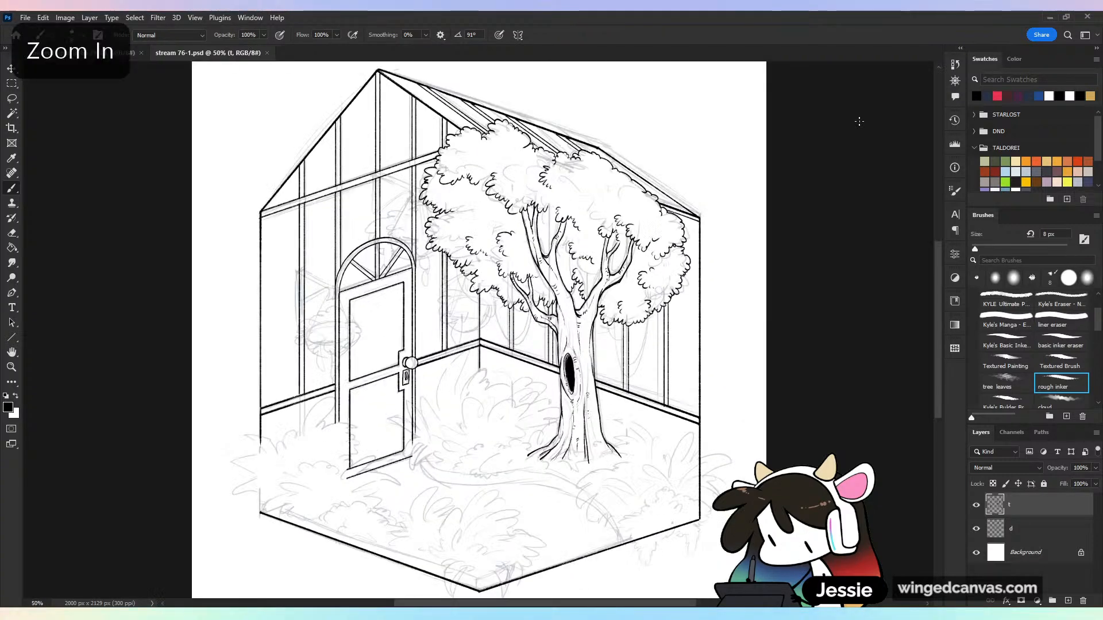
key("ctrl+s")
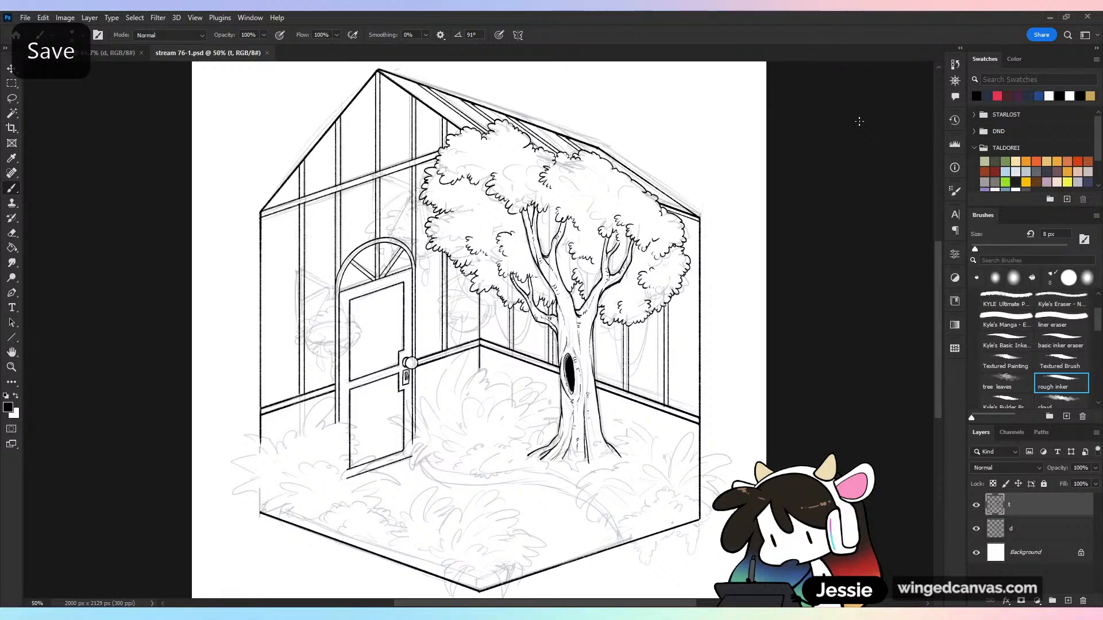
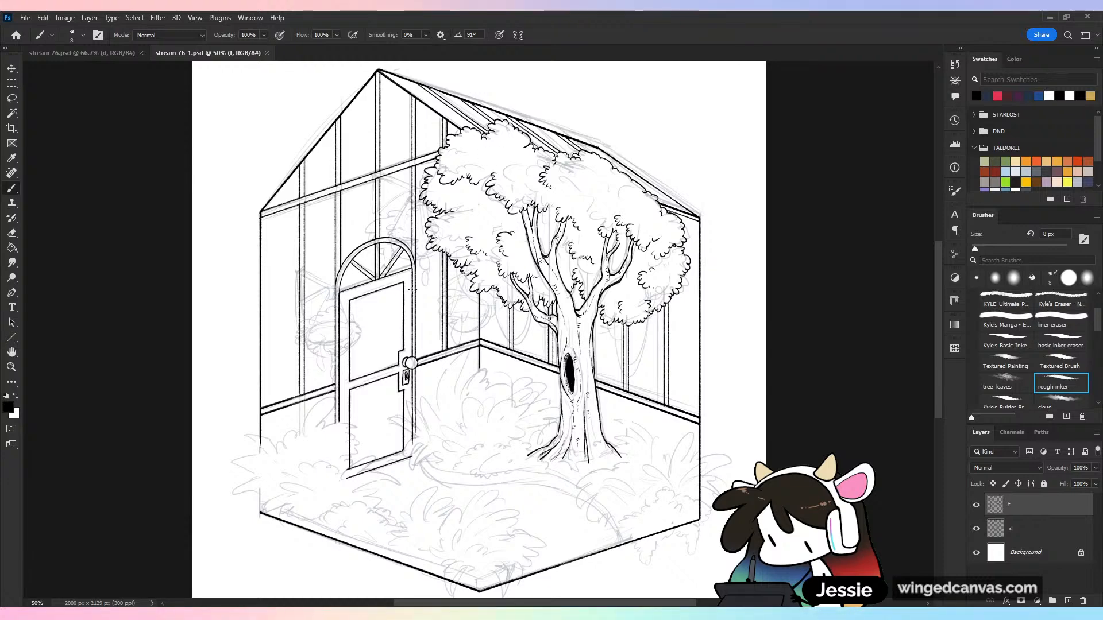
Draw a short straight line with the rough inker brush, just outside and parallel to the floor's front-left edge
left_click_drag(475, 334, 621, 198)
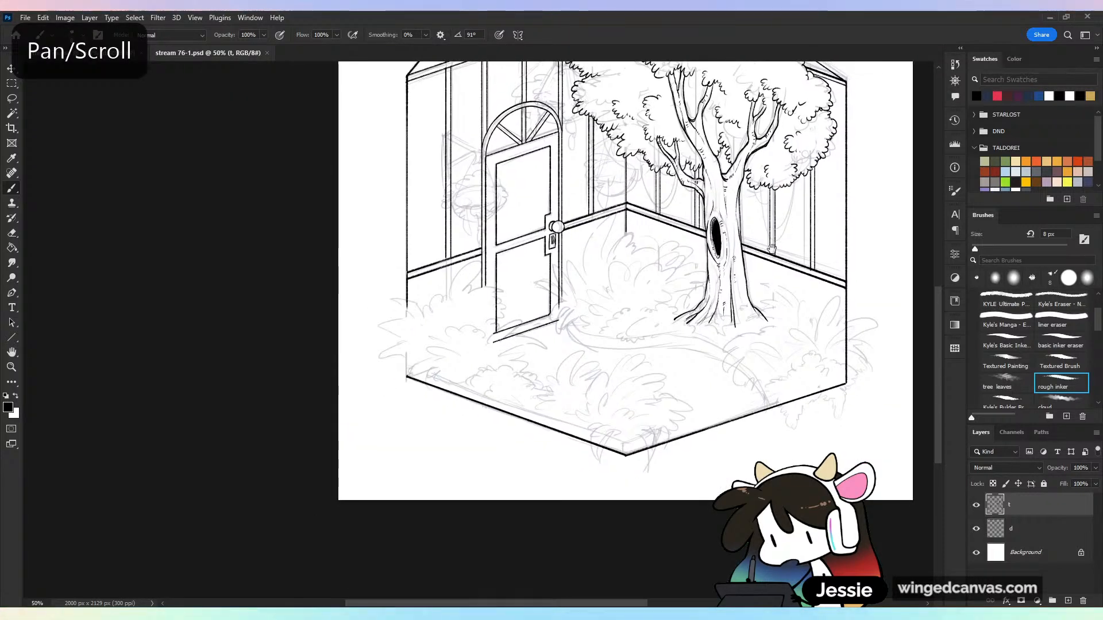
key("ctrl+plus")
left_click_drag(747, 230, 722, 503)
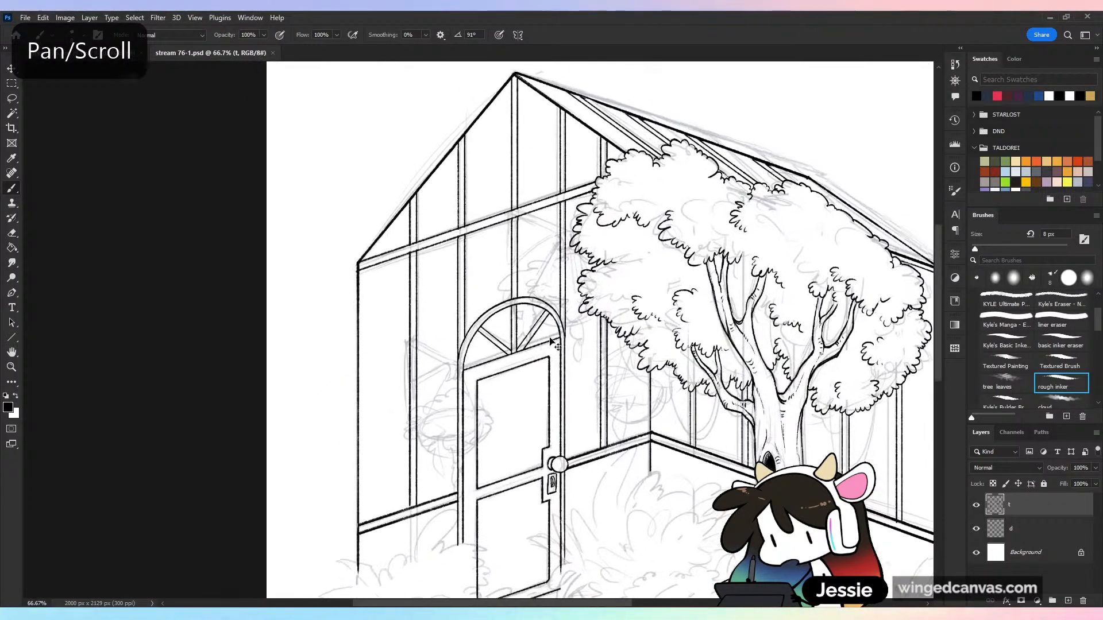
key("ctrl+plus")
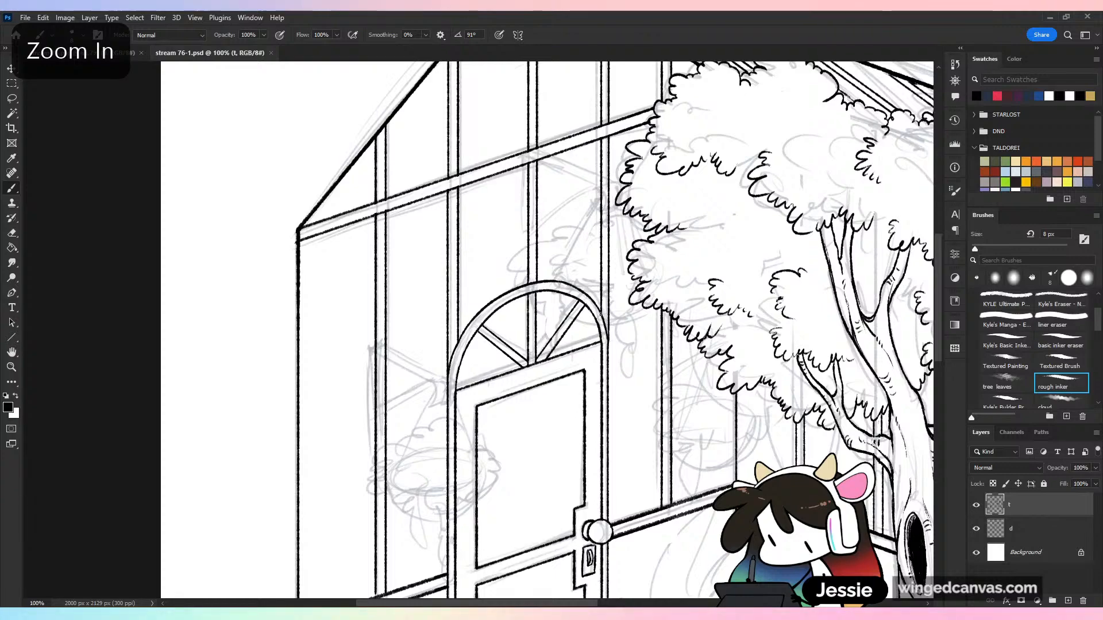
key("ctrl+minus")
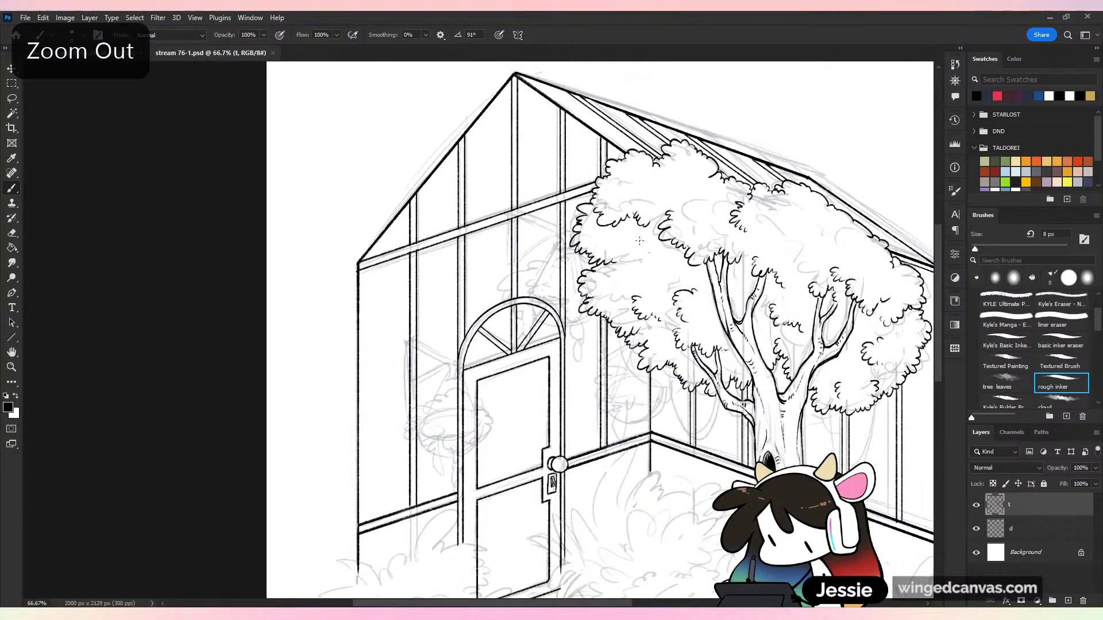
left_click_drag(829, 185, 743, 158)
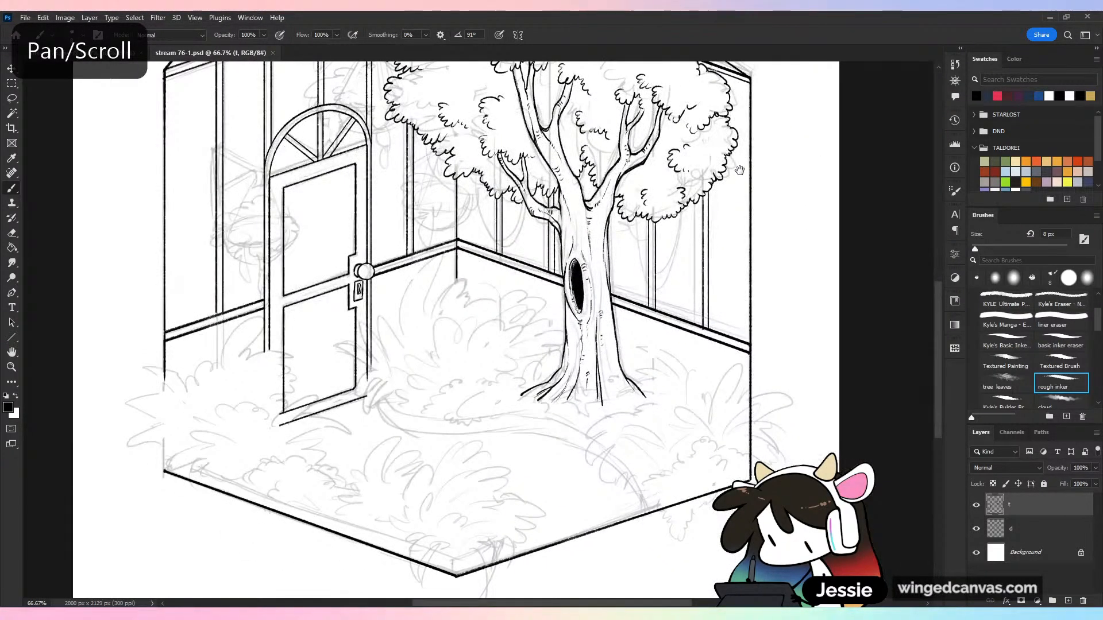
left_click_drag(625, 296, 789, 122)
key("ctrl+plus")
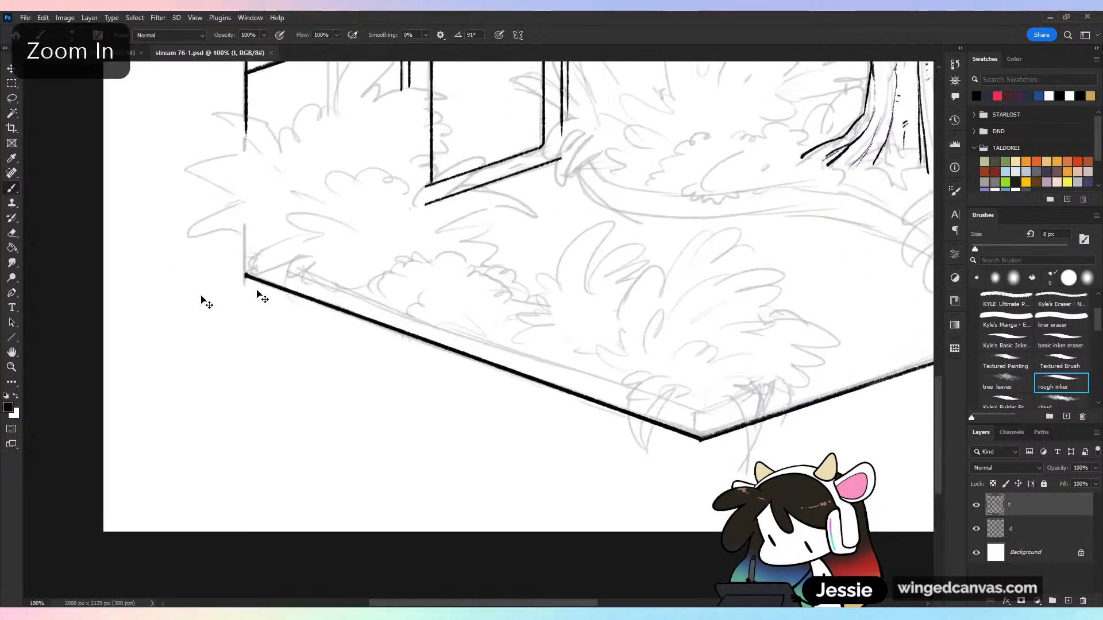
key("ctrl+plus")
left_click(471, 407, "shift")
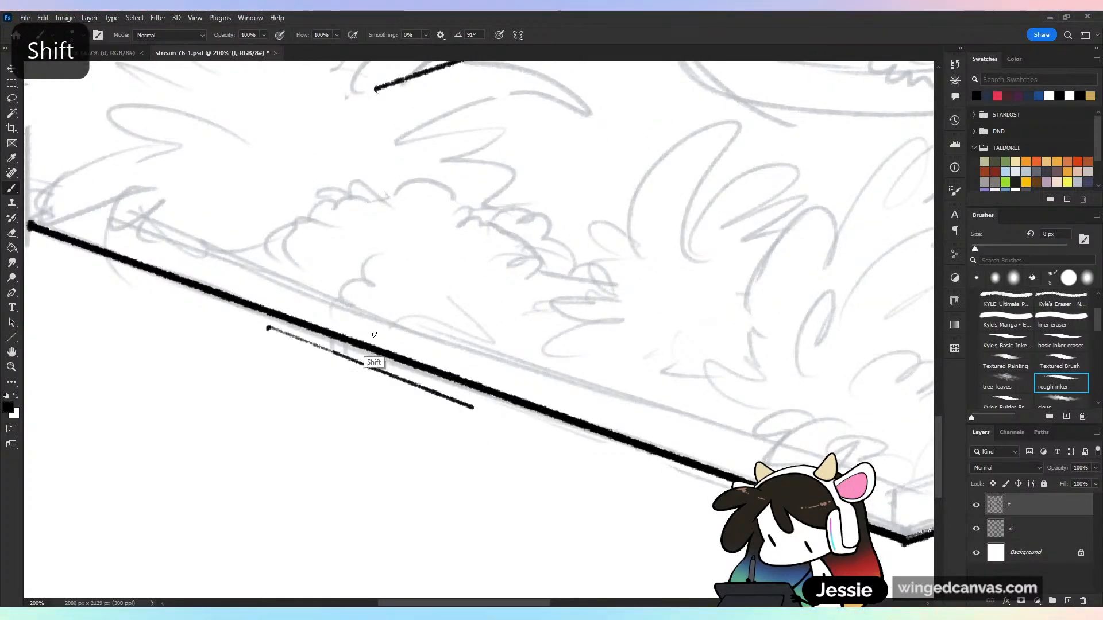
Lasso the short line below the floor edge and separate it onto its own new layer
key("e")
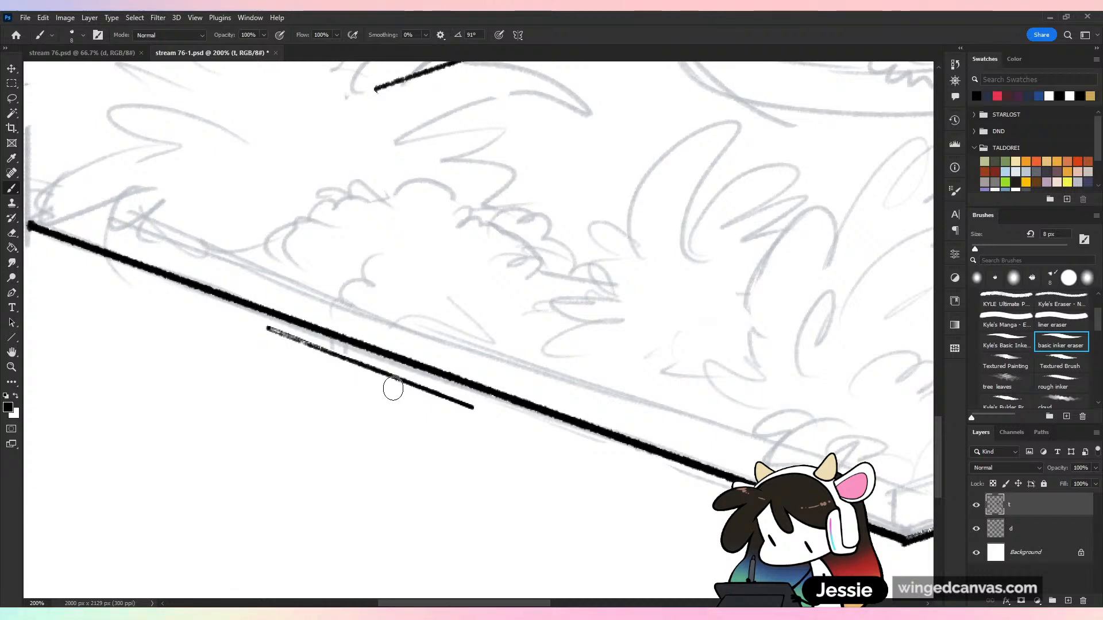
key("l")
left_click_drag(291, 328, 417, 425)
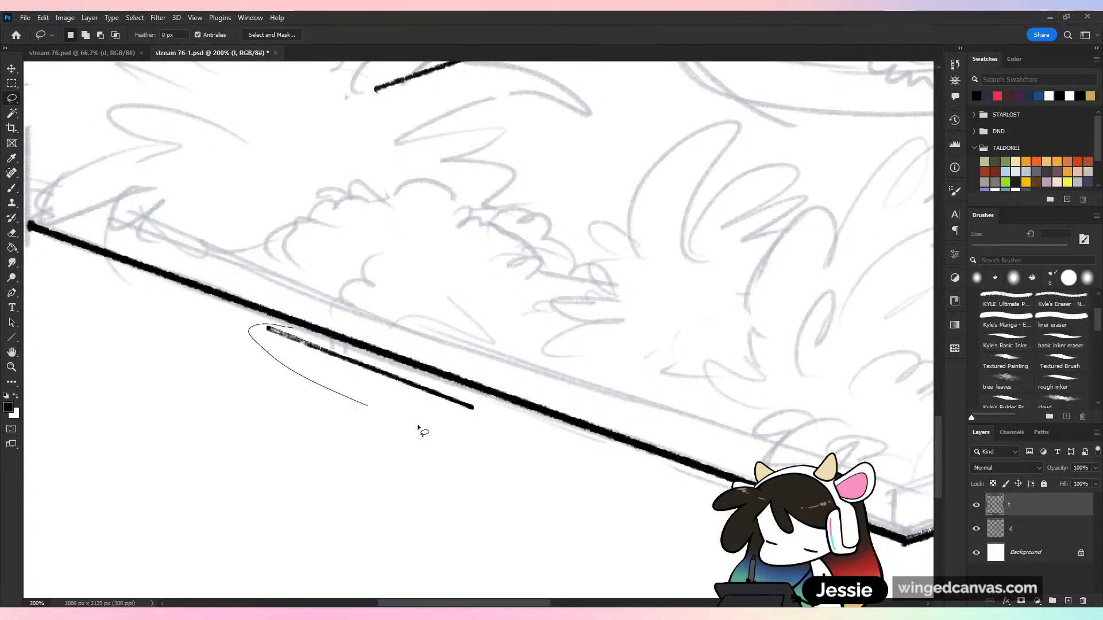
left_click_drag(463, 398, 463, 399)
key("ctrl+minus")
key("ctrl+j")
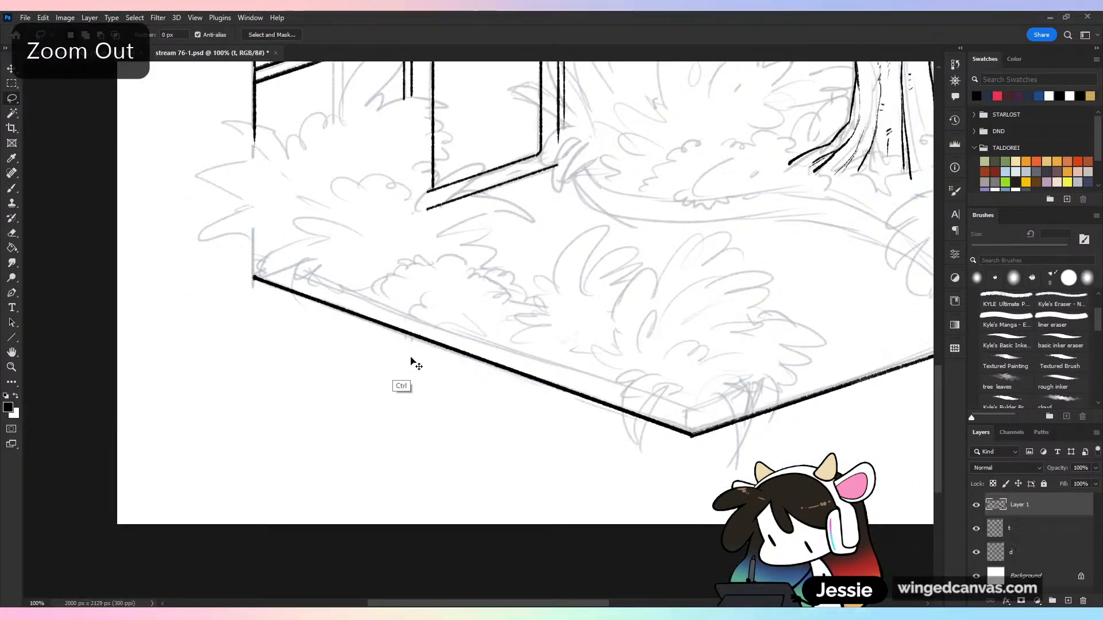
Move the separated line up above the door arch so it slopes down from the crossbeam at the central post toward the tree
key("v")
key("ctrl+minus")
key("ctrl+minus")
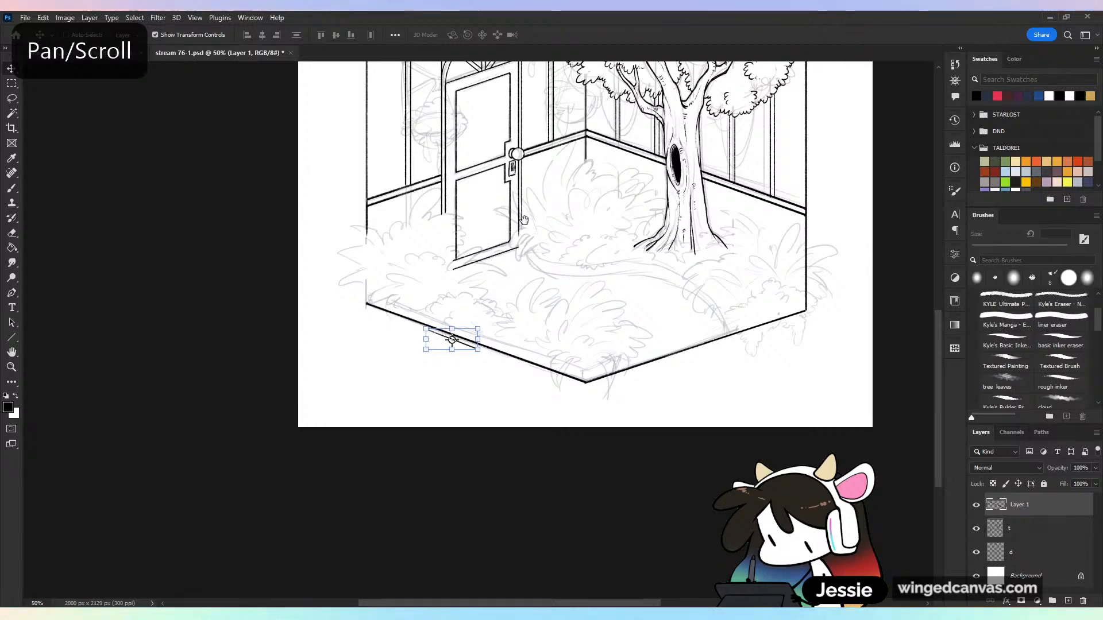
left_click_drag(531, 222, 536, 348)
left_click_drag(460, 459, 563, 260)
key("ctrl+plus")
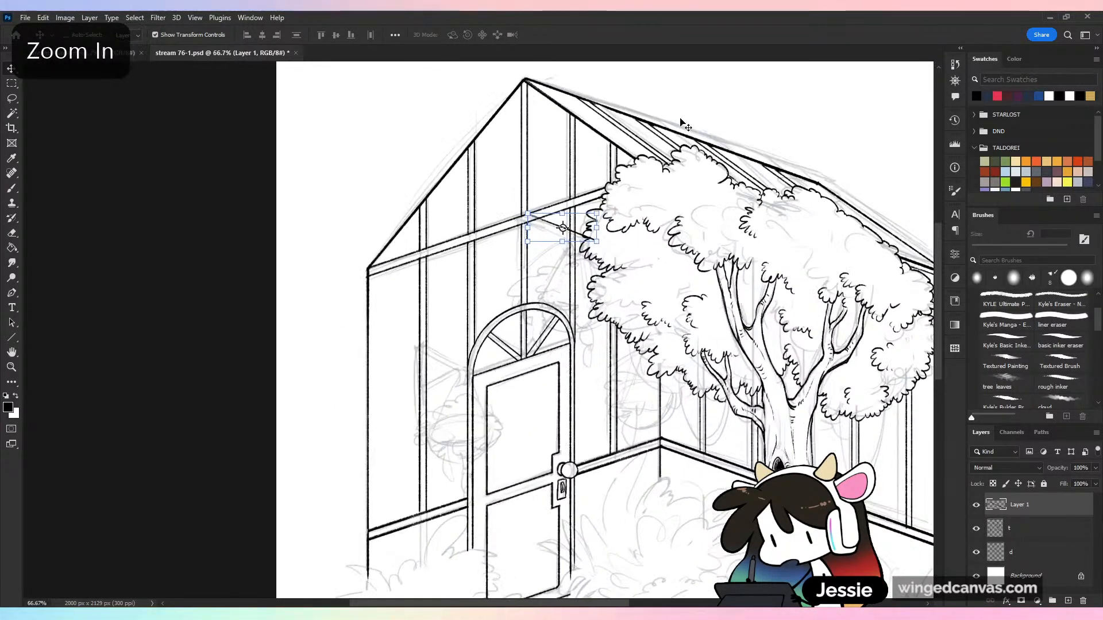
key("ctrl+plus")
left_click_drag(724, 151, 671, 218)
key("ctrl+plus")
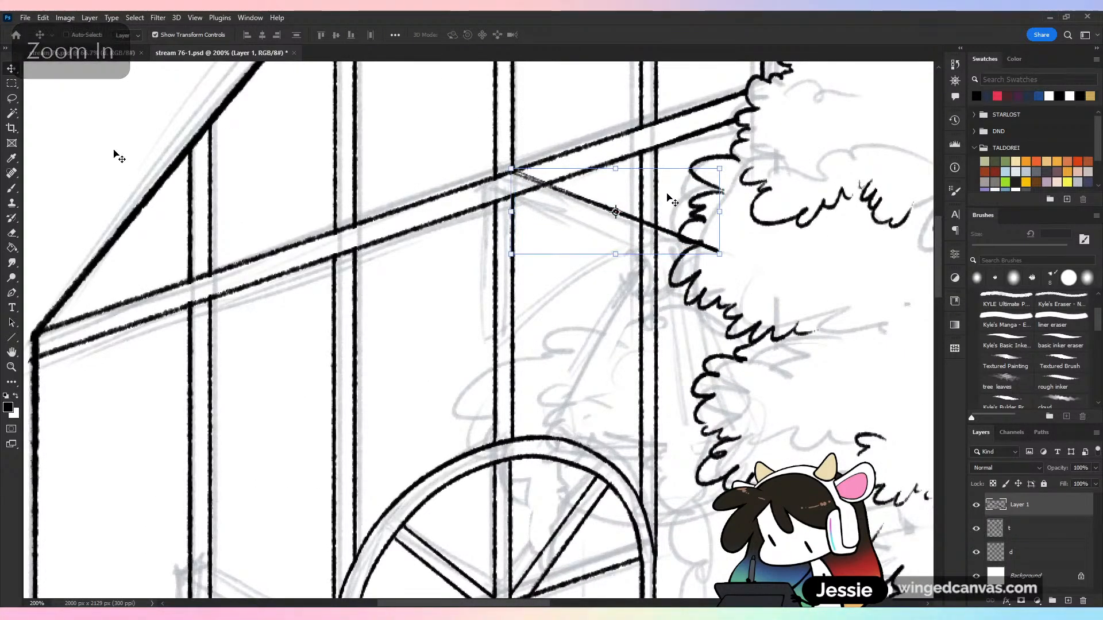
Lasso the sloping line and duplicate it slightly below as a parallel edge of the hanging bracket arm, clearing the selection
key("l")
mouse_move(541, 132)
left_mouse_down()
mouse_move(751, 242)
mouse_move(543, 134)
left_mouse_up()
left_click_drag(731, 275, 733, 262)
key("ctrl+d")
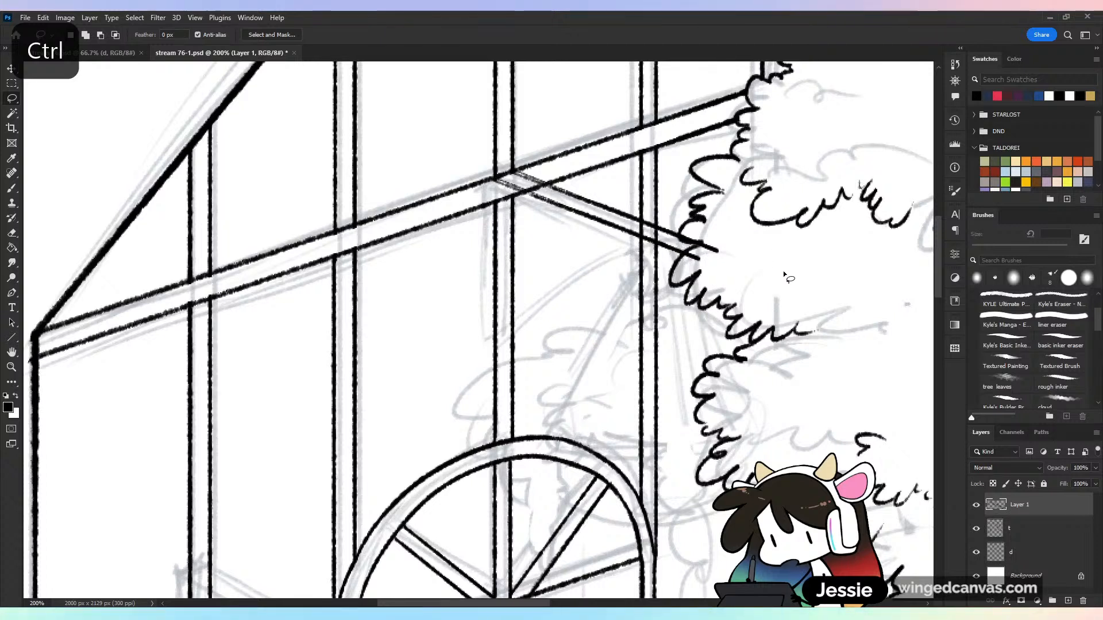
Erase the bracket arm's overhanging ends near the tree and ink a rounded, curled hook at its tip
key("e")
mouse_move(673, 243)
left_mouse_down()
mouse_move(655, 241)
mouse_move(712, 249)
left_mouse_up()
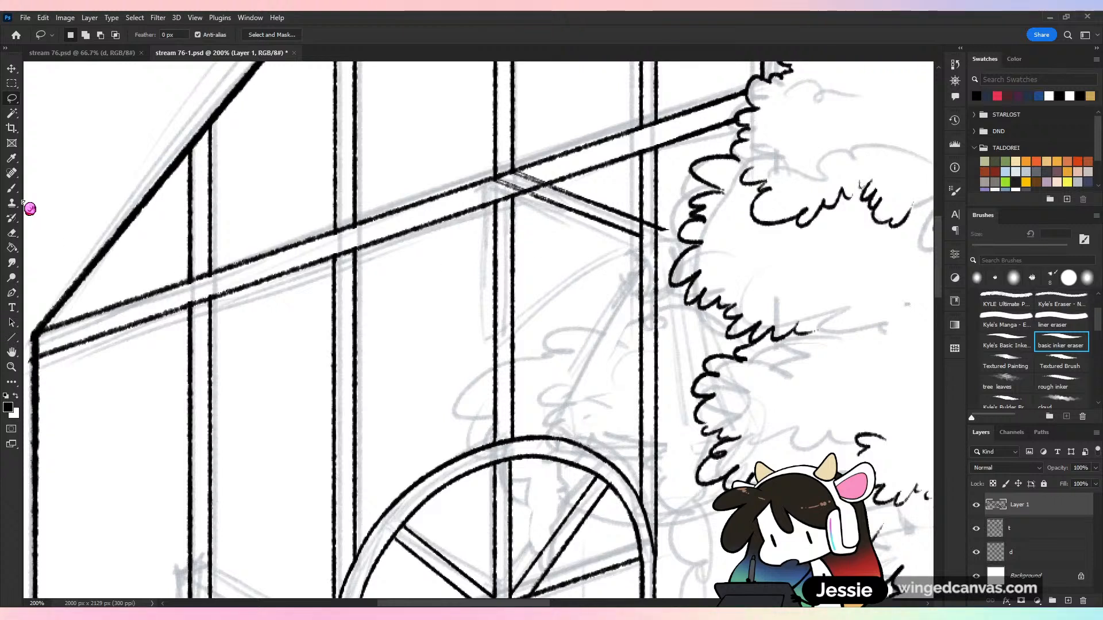
key("b")
left_click_drag(641, 238, 651, 251)
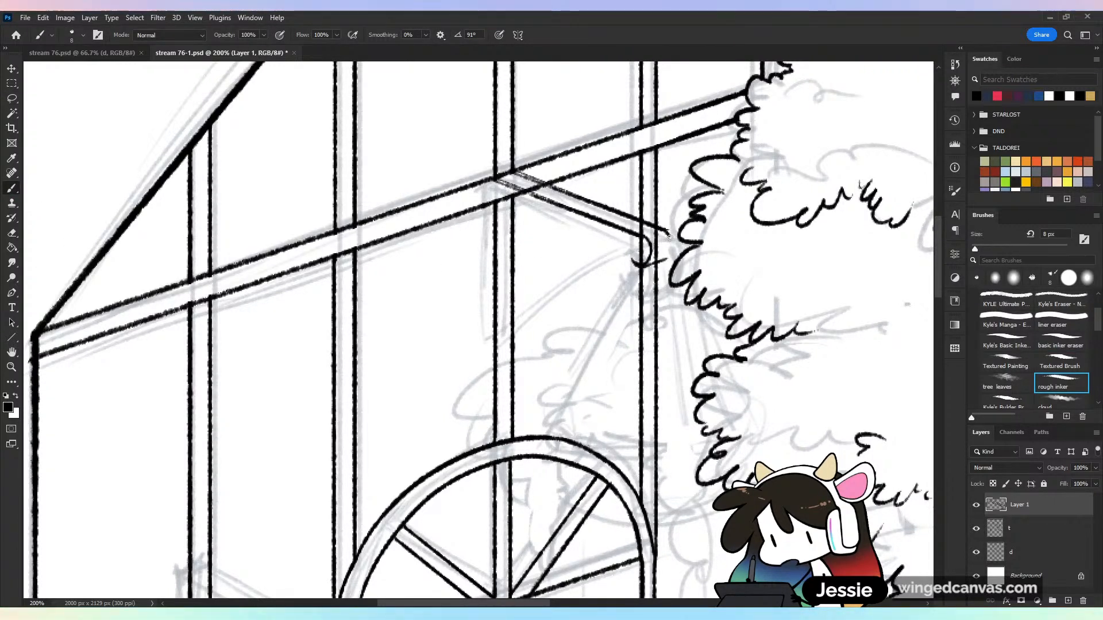
left_click_drag(668, 235, 669, 249)
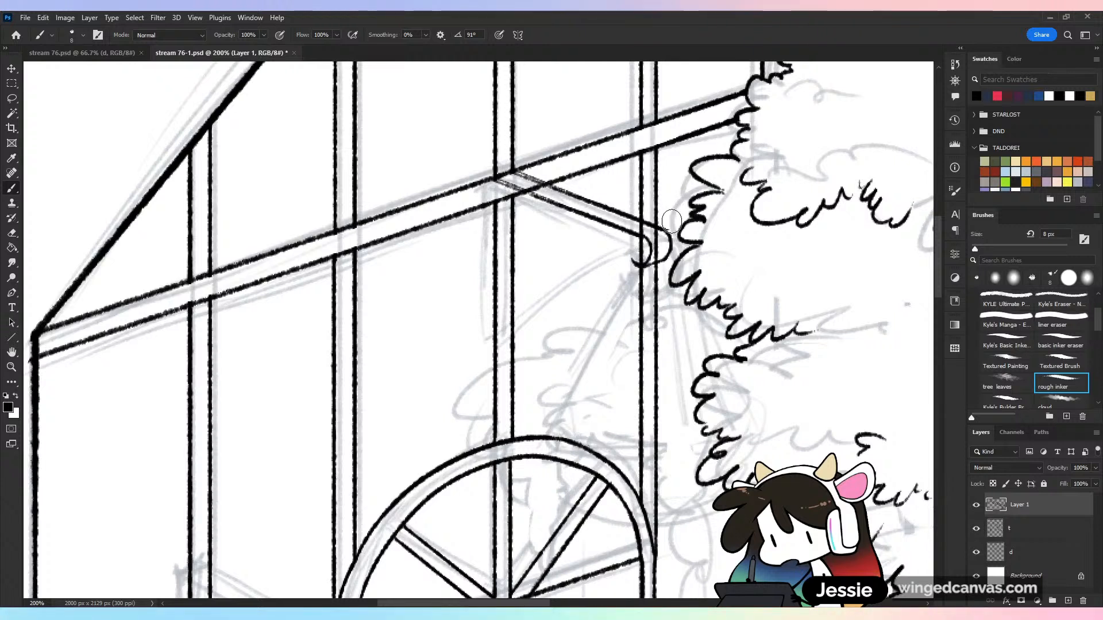
key("e")
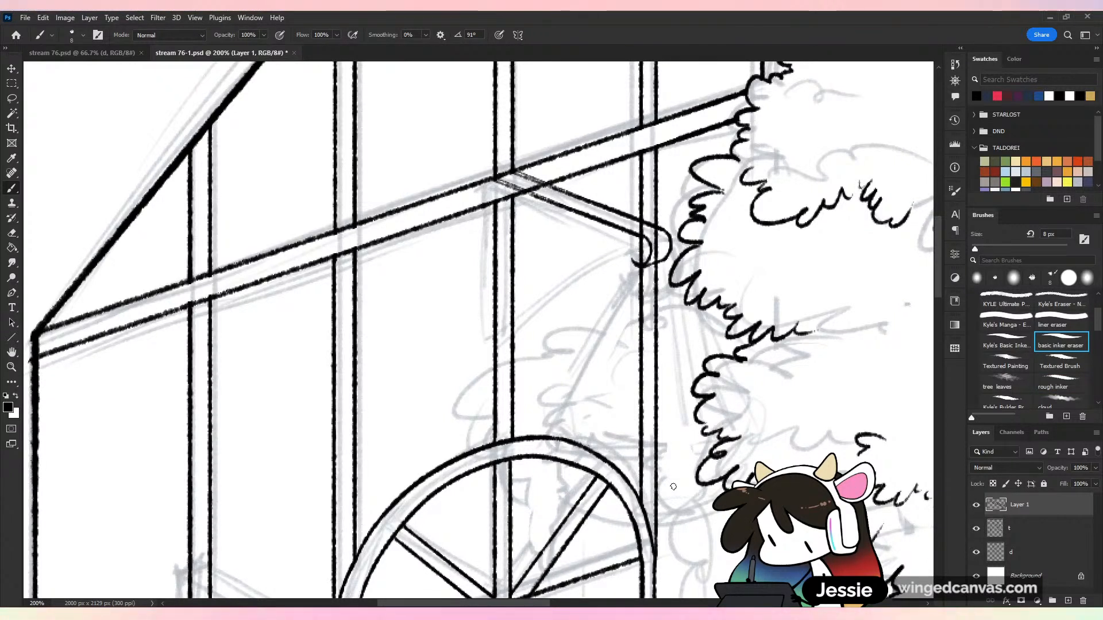
key("b")
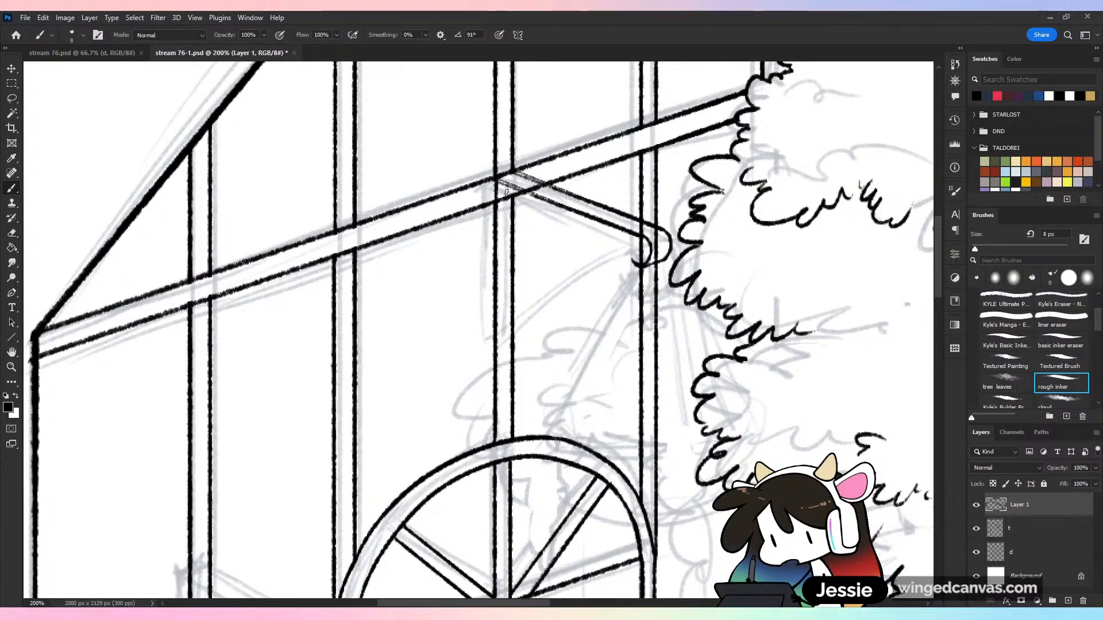
key("ctrl+z")
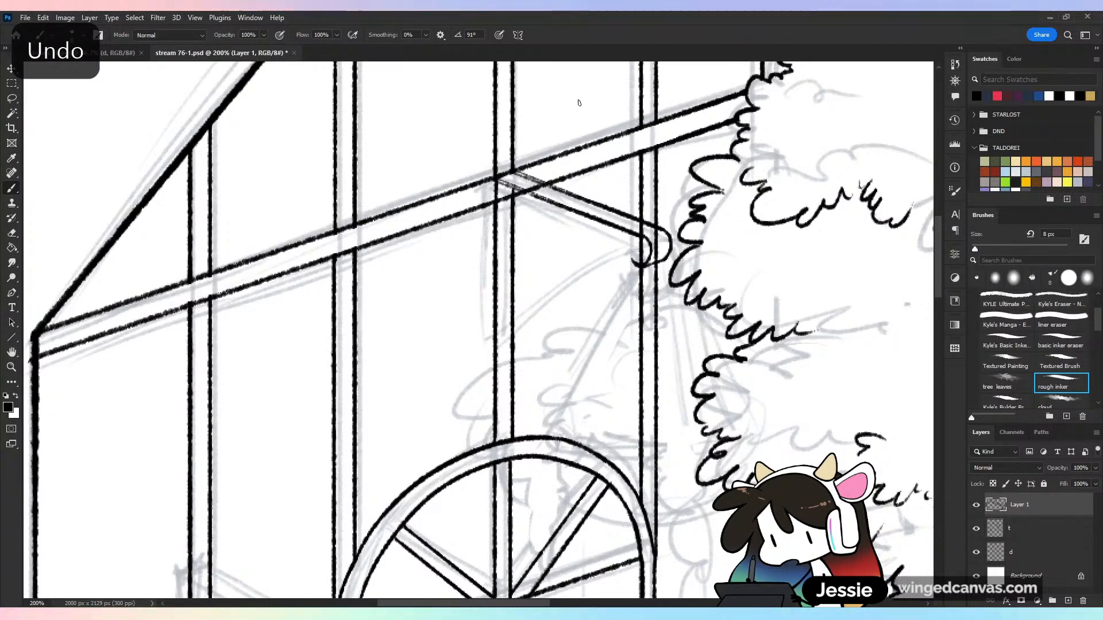
Ink a diagonal support line from the central post up to the bracket arm near the hook, redoing strokes until it is clean
left_click_drag(500, 275, 632, 233)
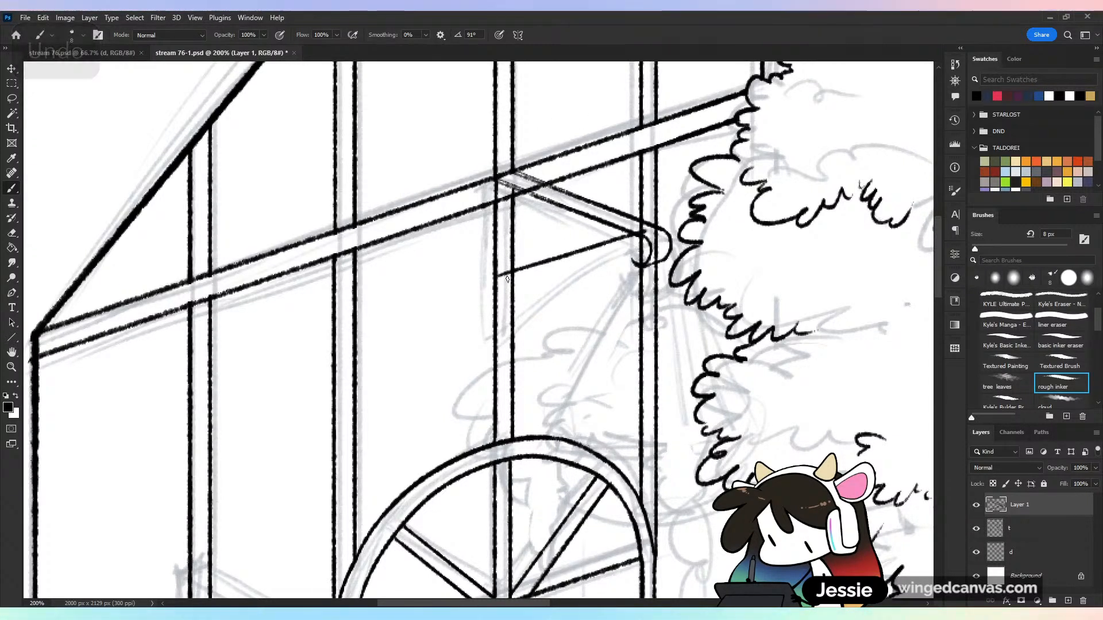
key("ctrl+z")
left_click_drag(499, 279, 620, 231)
key("ctrl+z")
left_click_drag(498, 278, 623, 228)
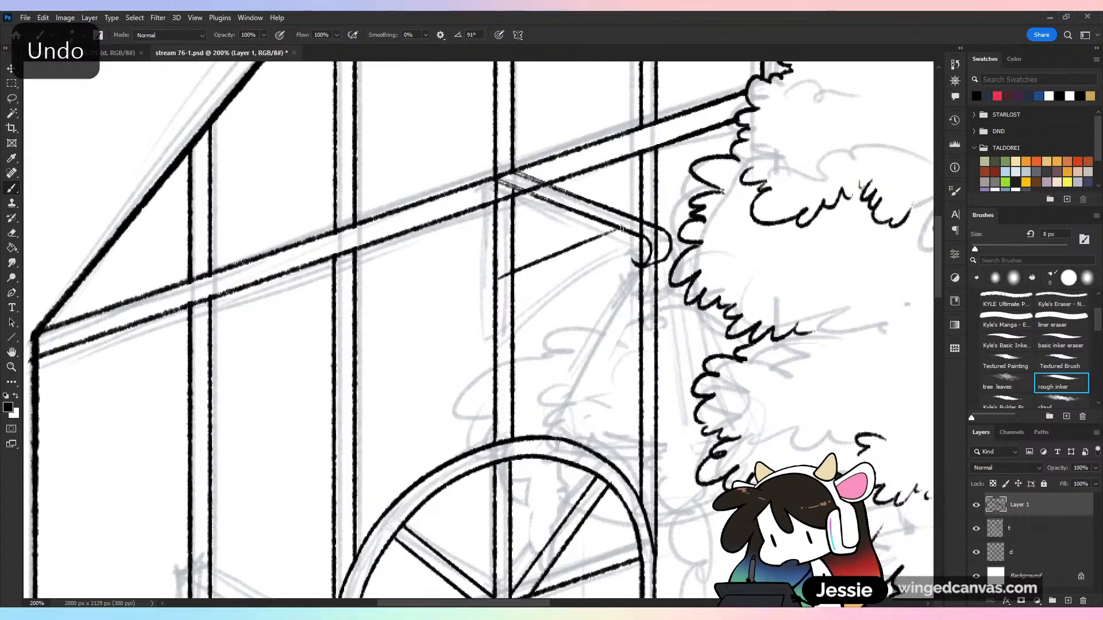
left_click_drag(499, 278, 632, 231)
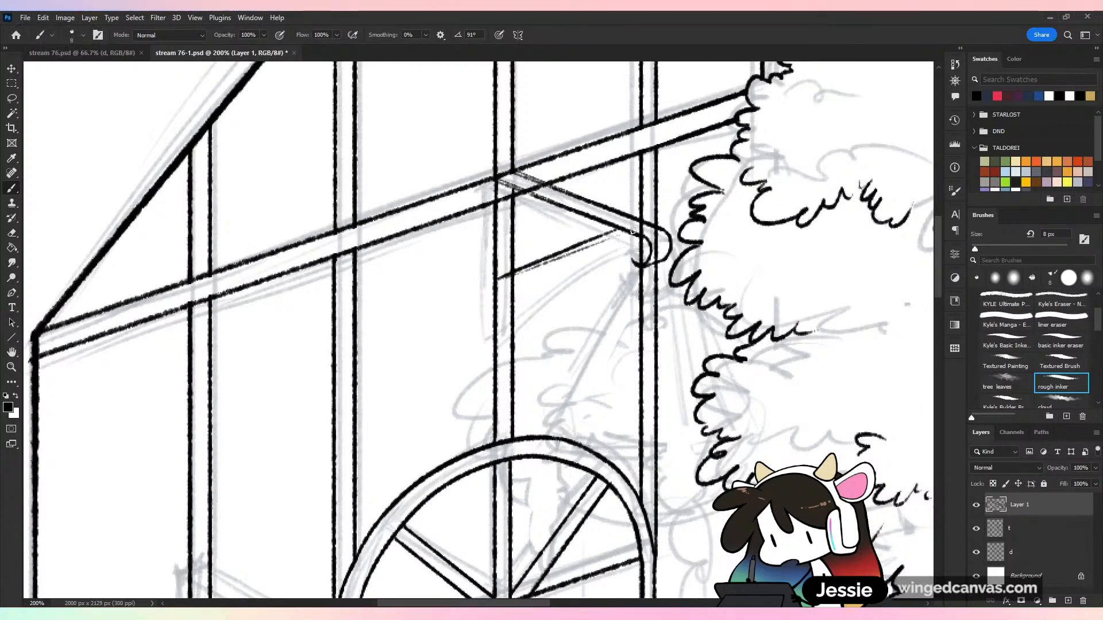
key("ctrl+z")
left_click_drag(498, 278, 616, 233)
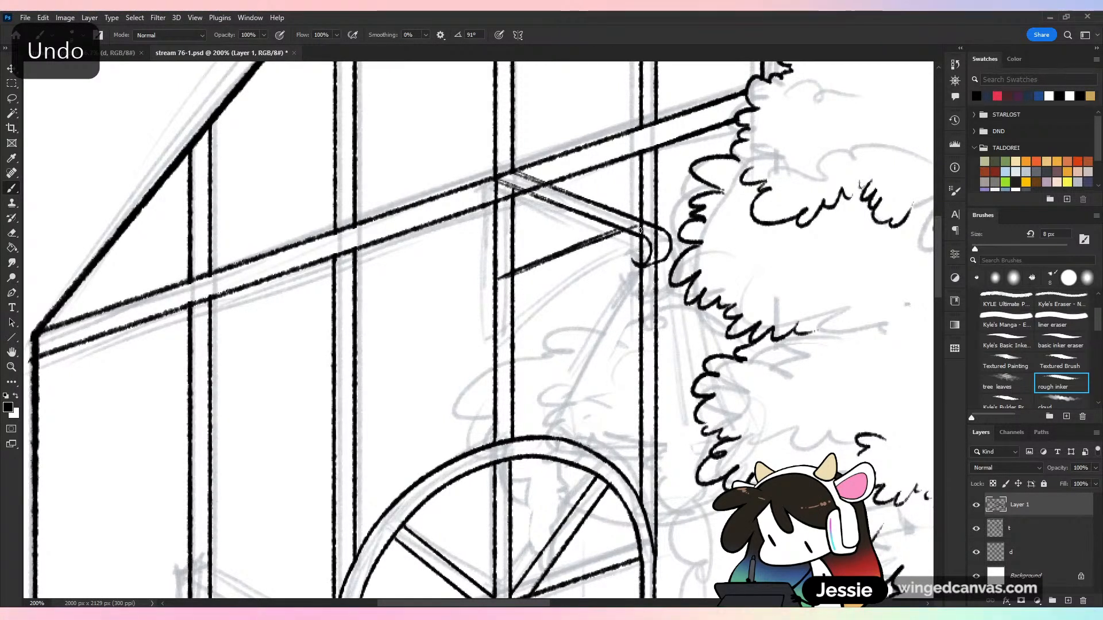
left_click(635, 226)
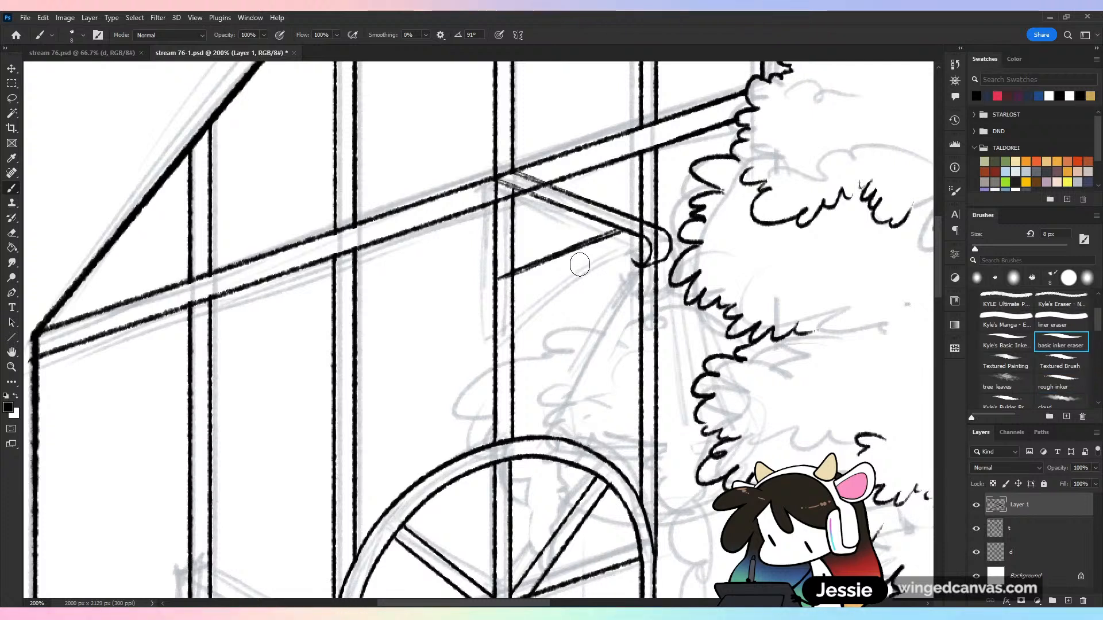
Thin the diagonal support line with the basic inker eraser, undoing unwanted strokes
mouse_move(511, 275)
left_mouse_down()
mouse_move(620, 233)
mouse_move(550, 262)
left_mouse_up()
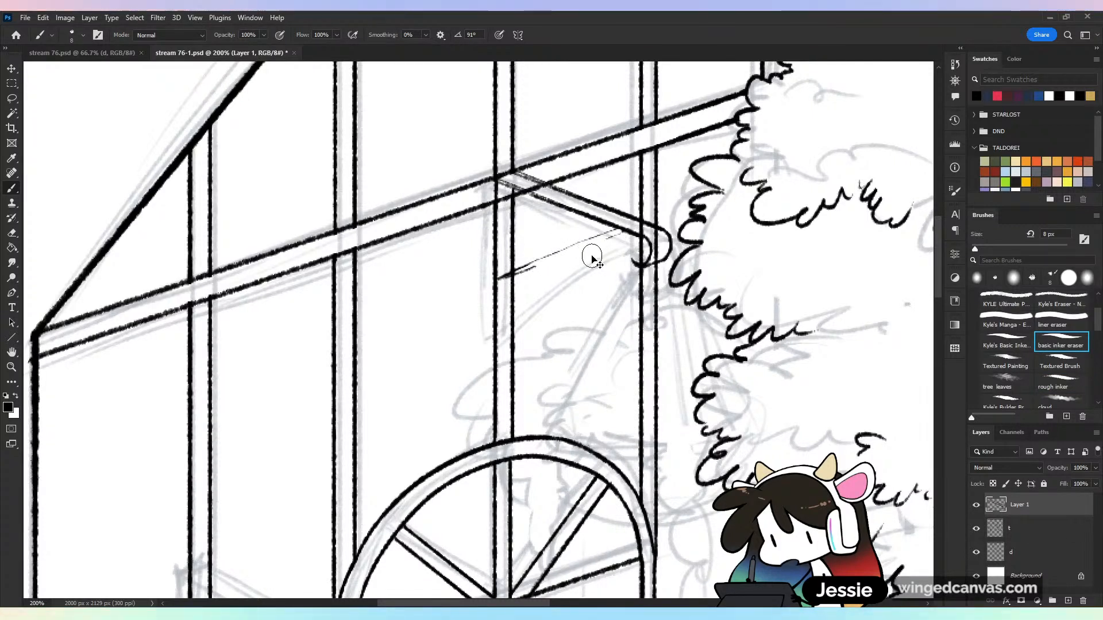
key("ctrl+z")
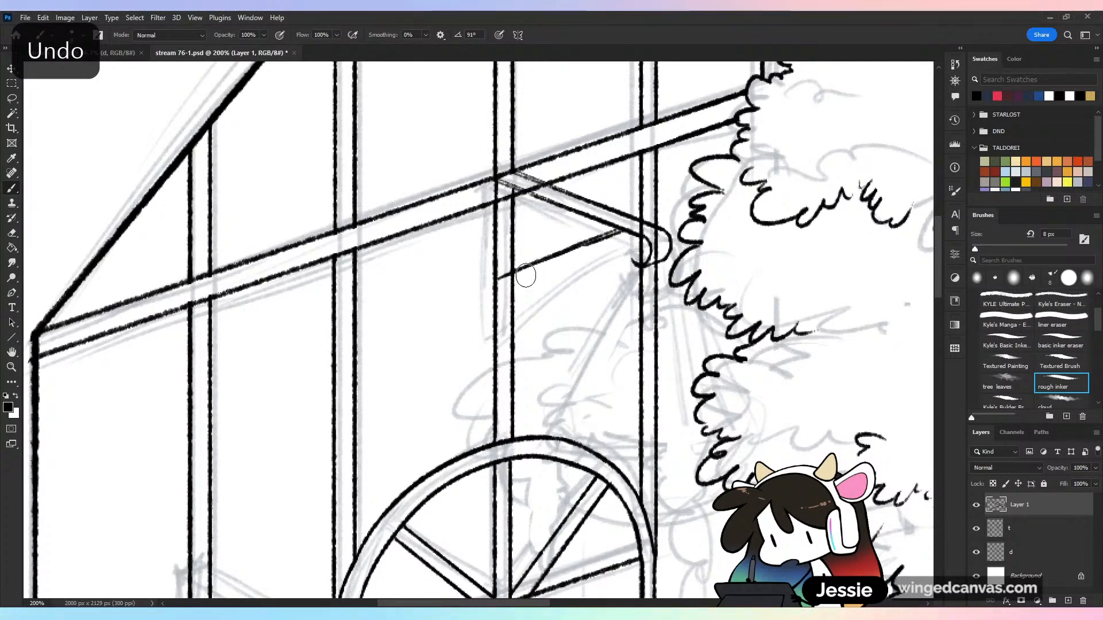
key("ctrl+z")
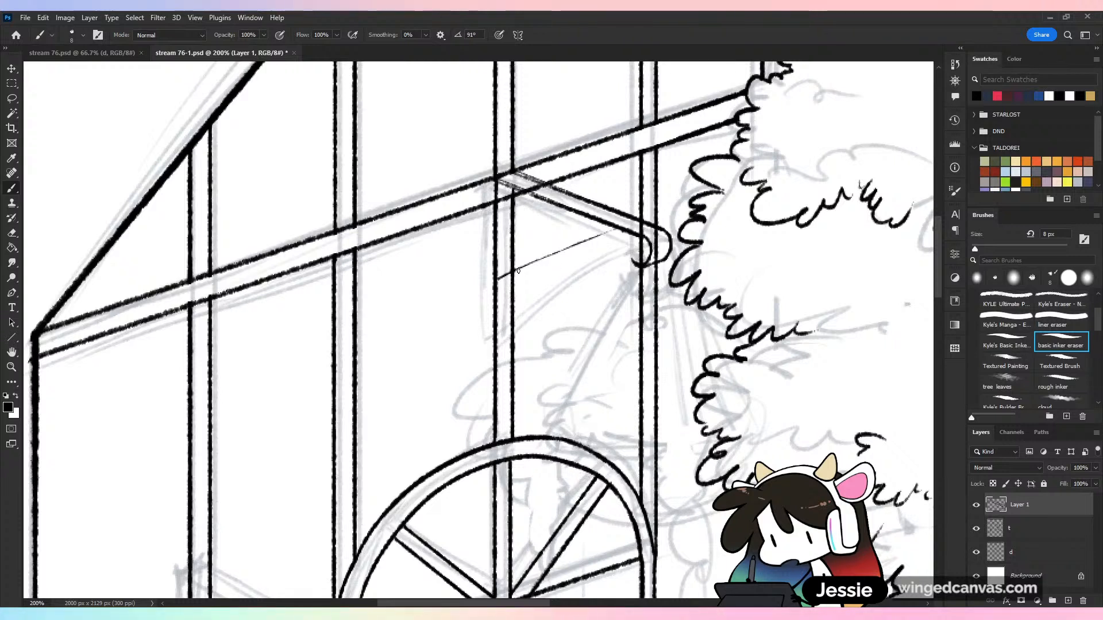
left_click_drag(525, 266, 615, 227)
key("ctrl+z")
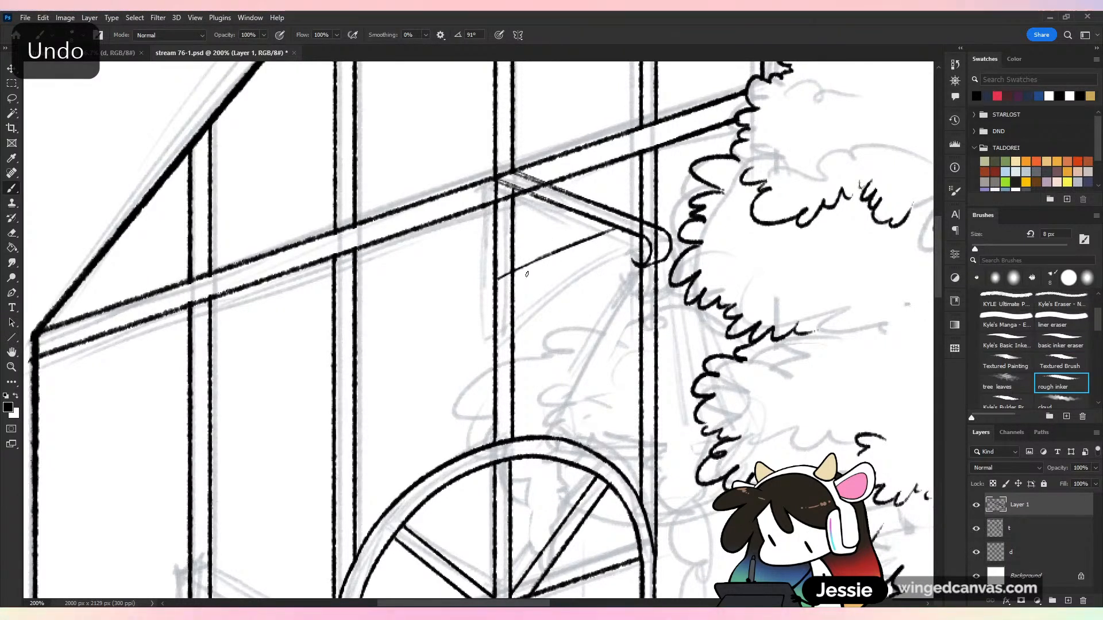
Ink a second line just below the diagonal support to give it thickness, redoing the upper section until it meets the bracket arm
left_click_drag(513, 277, 616, 228)
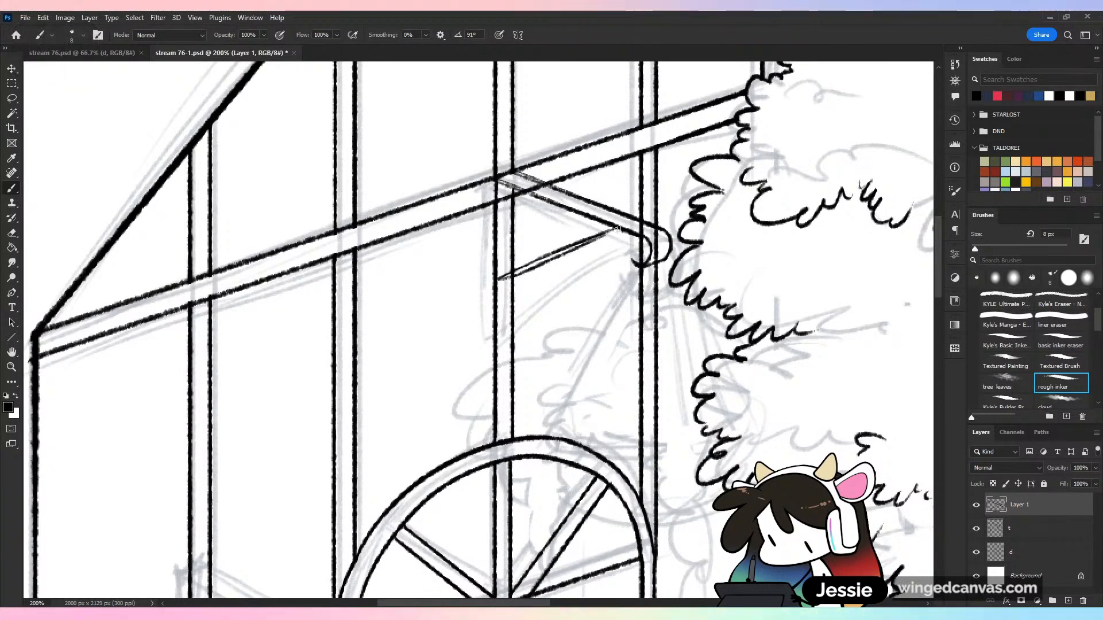
key("ctrl+z")
left_click_drag(546, 263, 618, 229)
key("ctrl+z")
left_click_drag(544, 265, 613, 234)
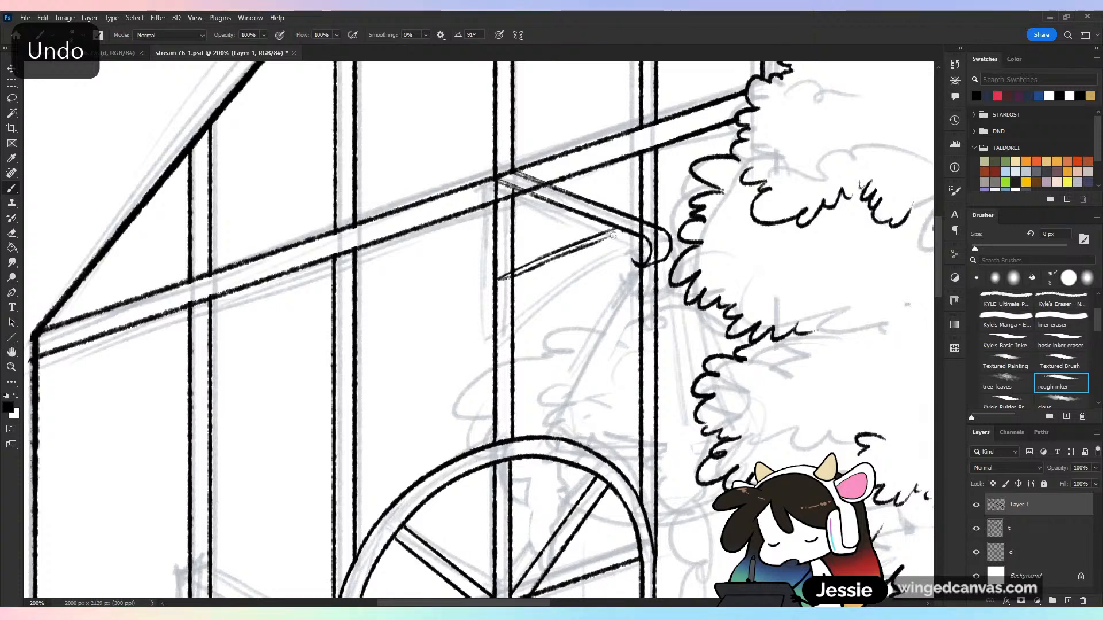
key("ctrl+z")
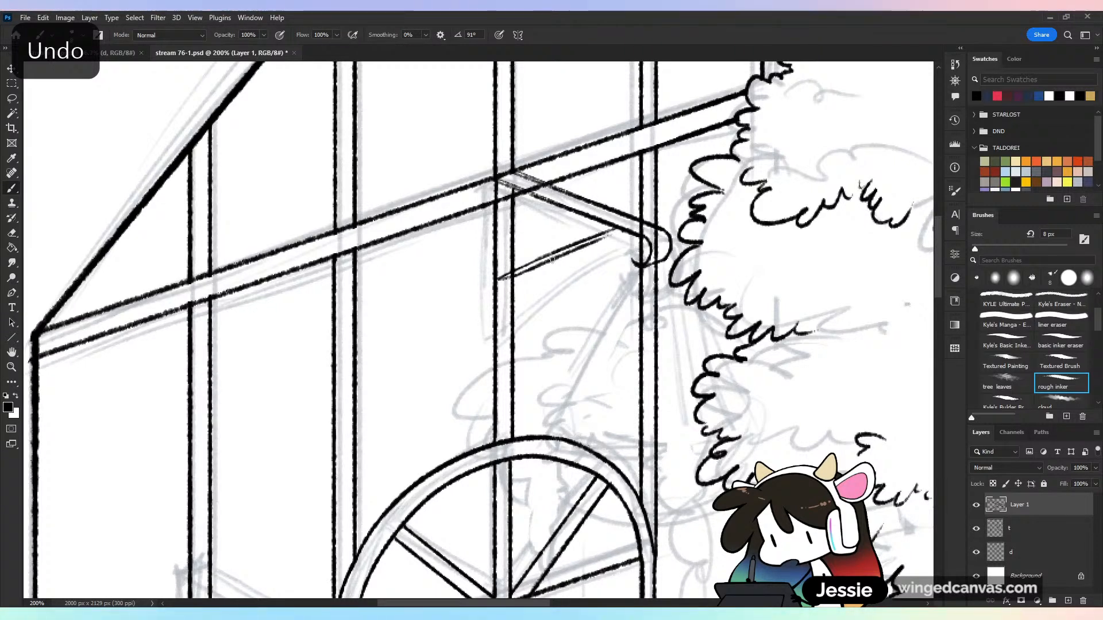
left_click_drag(551, 262, 617, 231)
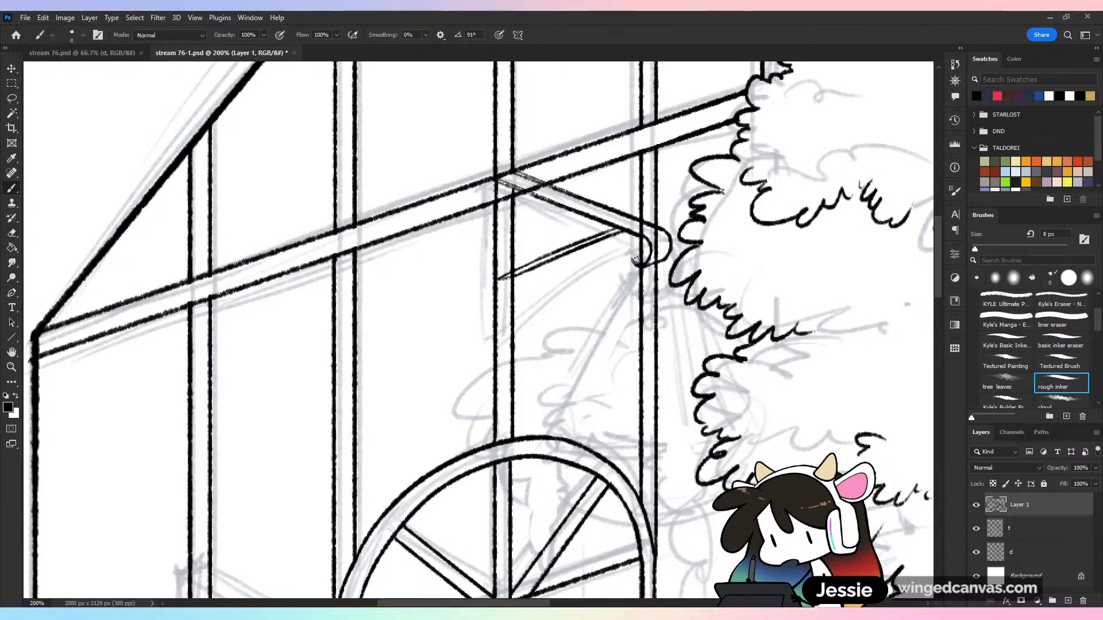
key("ctrl+minus")
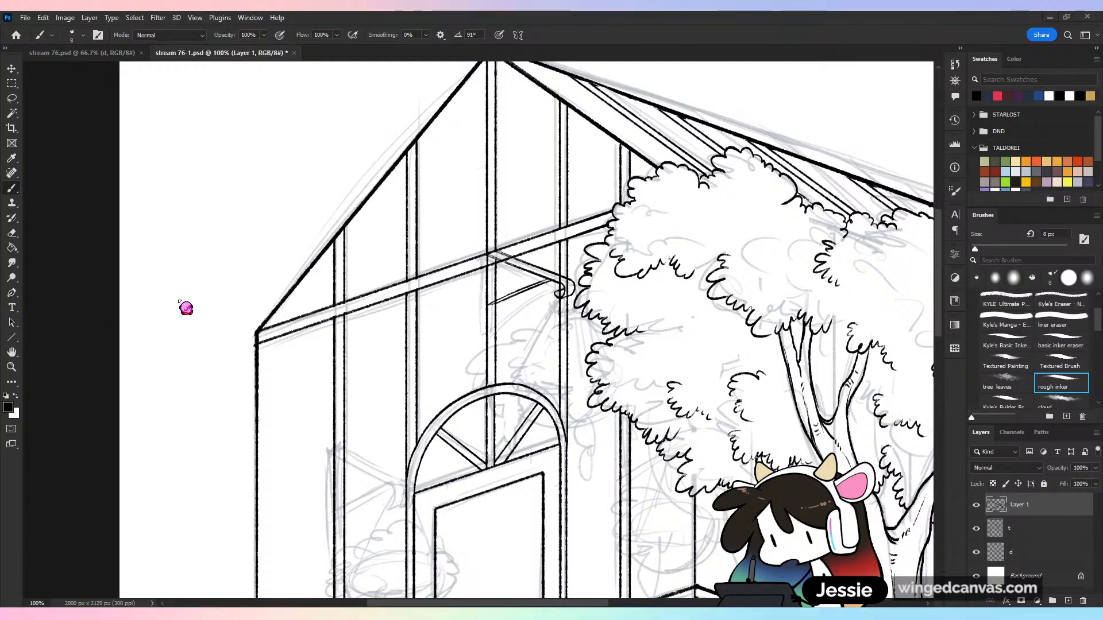
key("ctrl+plus")
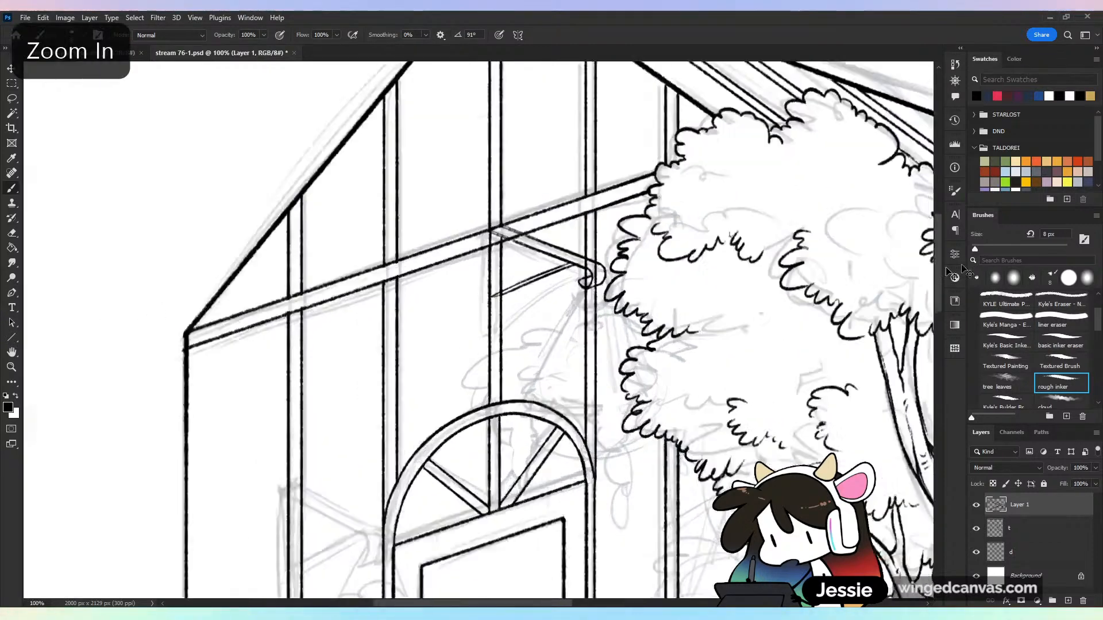
On layer t, erase the greenhouse frame lines showing through the bracket arm and hook with the basic inker eraser, and save the file
left_click(1018, 530)
key("e")
left_click_drag(650, 265, 652, 237)
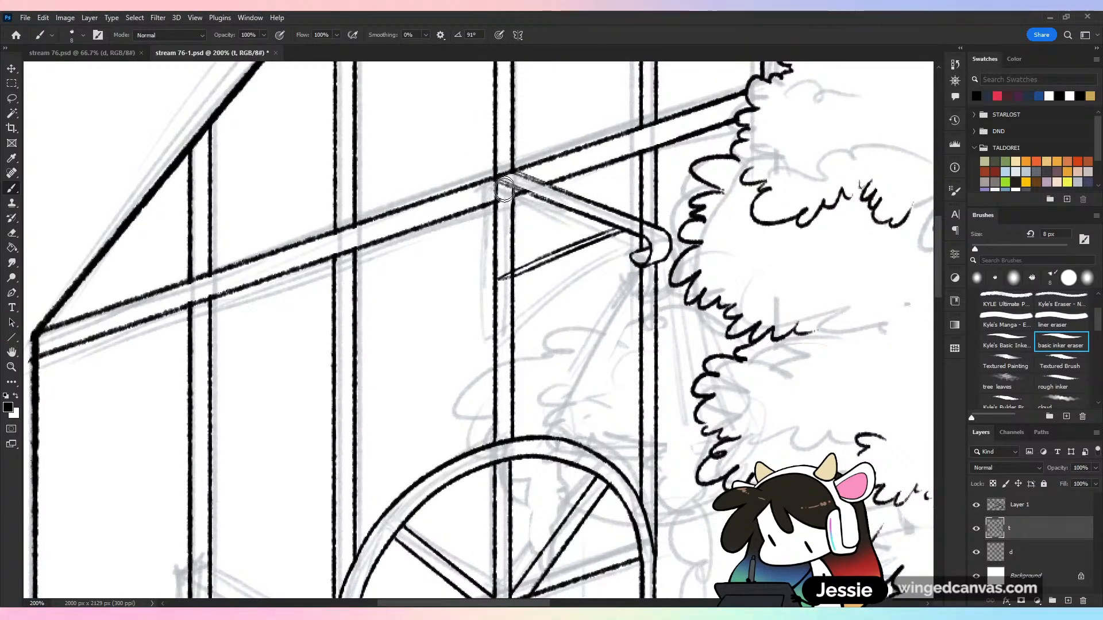
key("ctrl+z")
left_click_drag(510, 196, 500, 204)
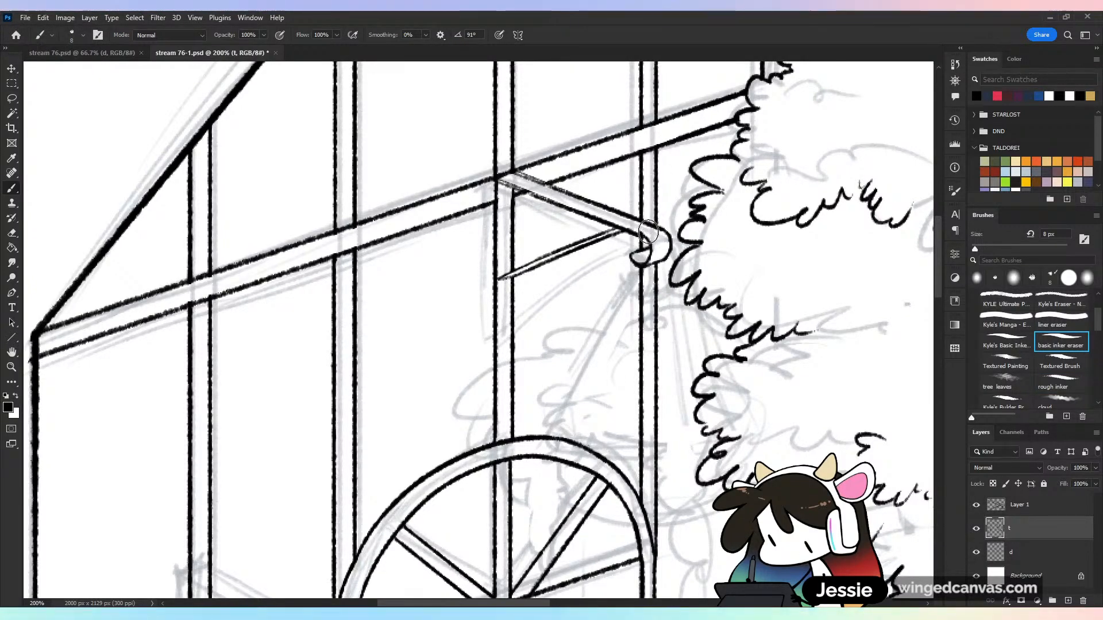
key("ctrl+minus")
key("ctrl+minus")
key("ctrl+minus")
key("ctrl+s")
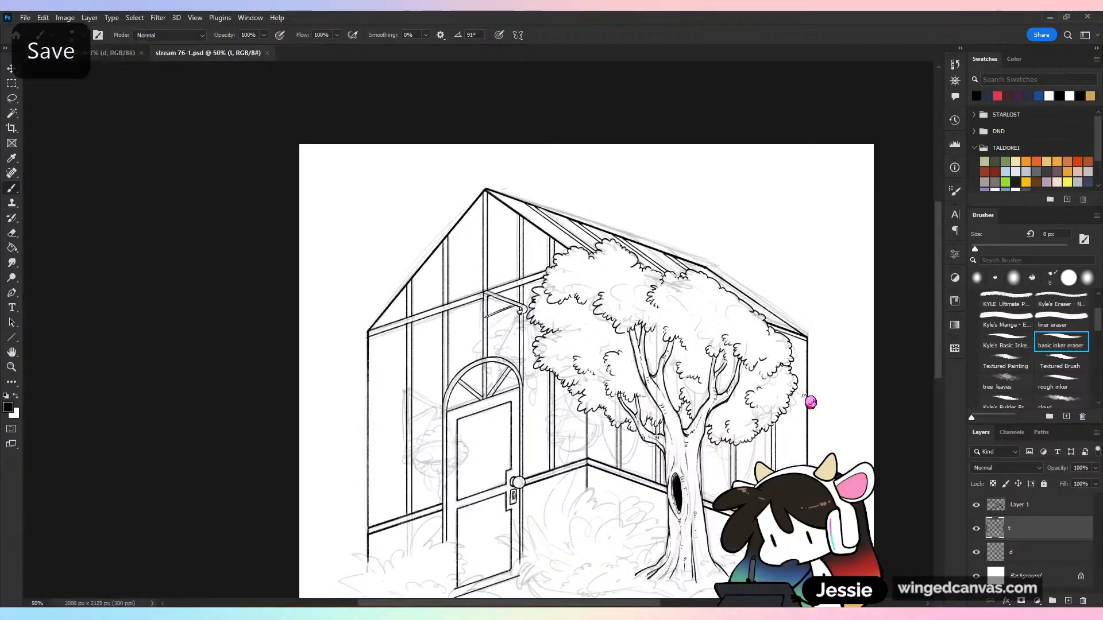
key("ctrl+plus")
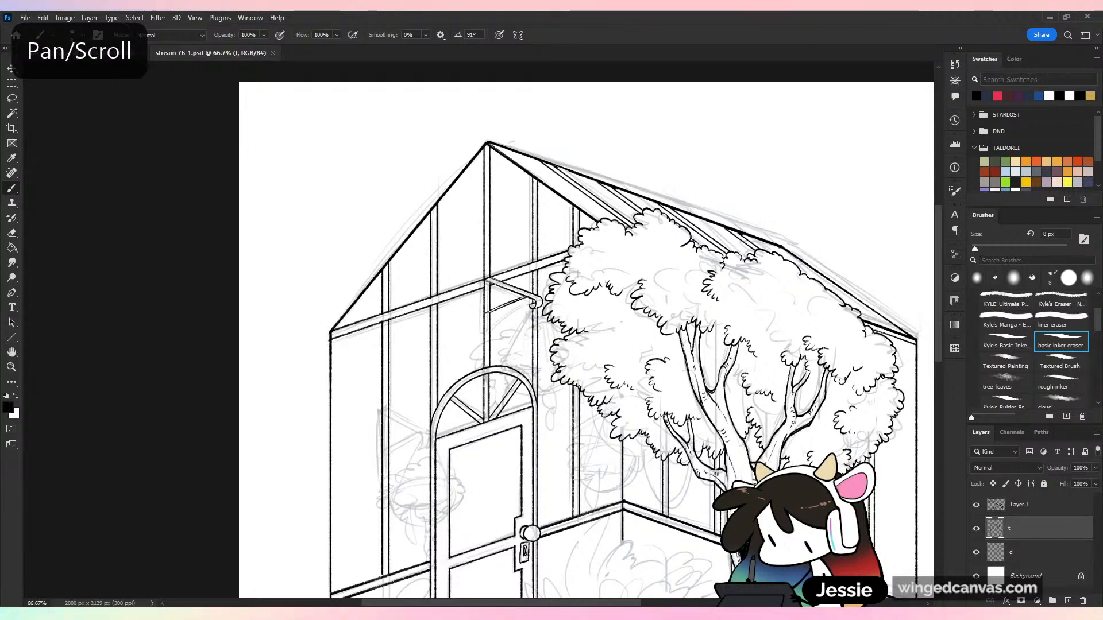
scroll(804, 433, "down", 3)
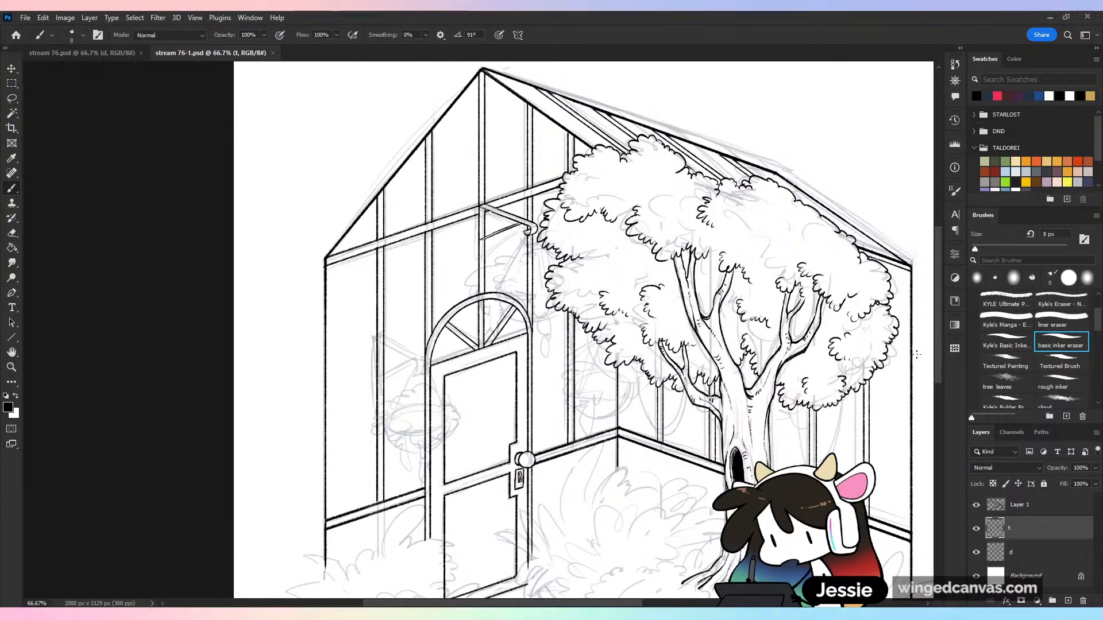
key("ctrl+s")
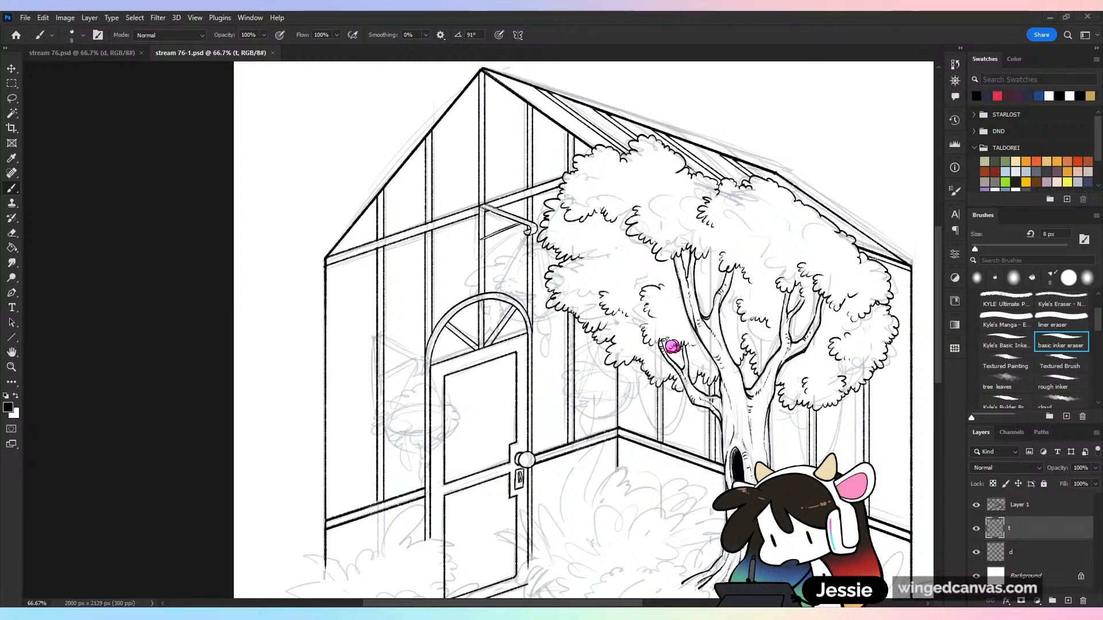
Ink a straight hanging wire with the rough inker from the hook diagonally down to just above the door arch, and save
key("ctrl+plus")
key("ctrl+plus")
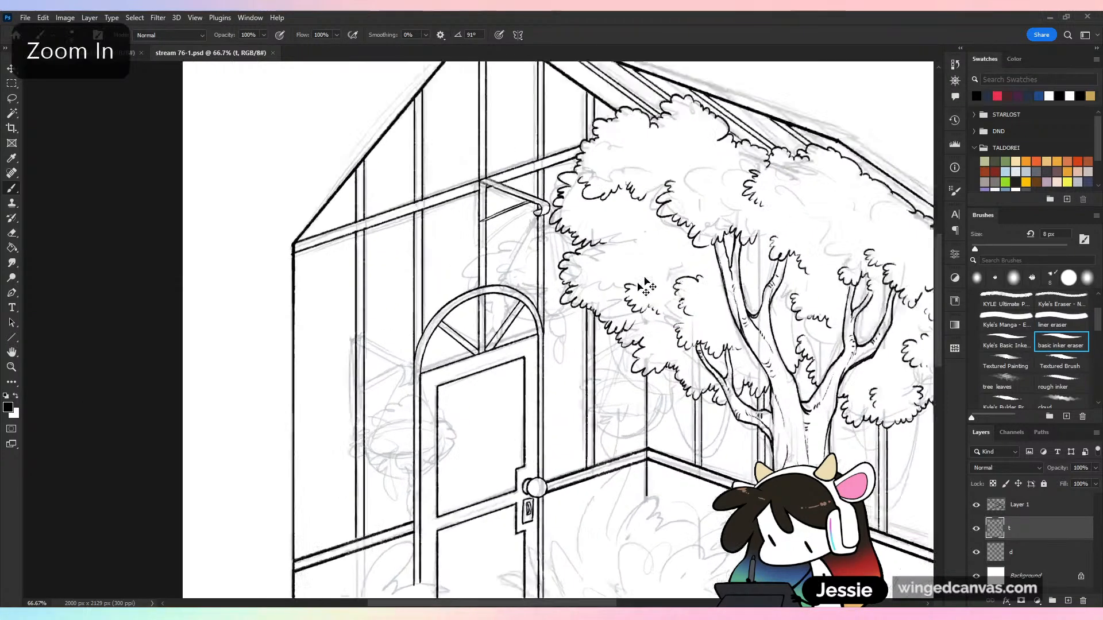
left_click_drag(553, 177, 513, 352)
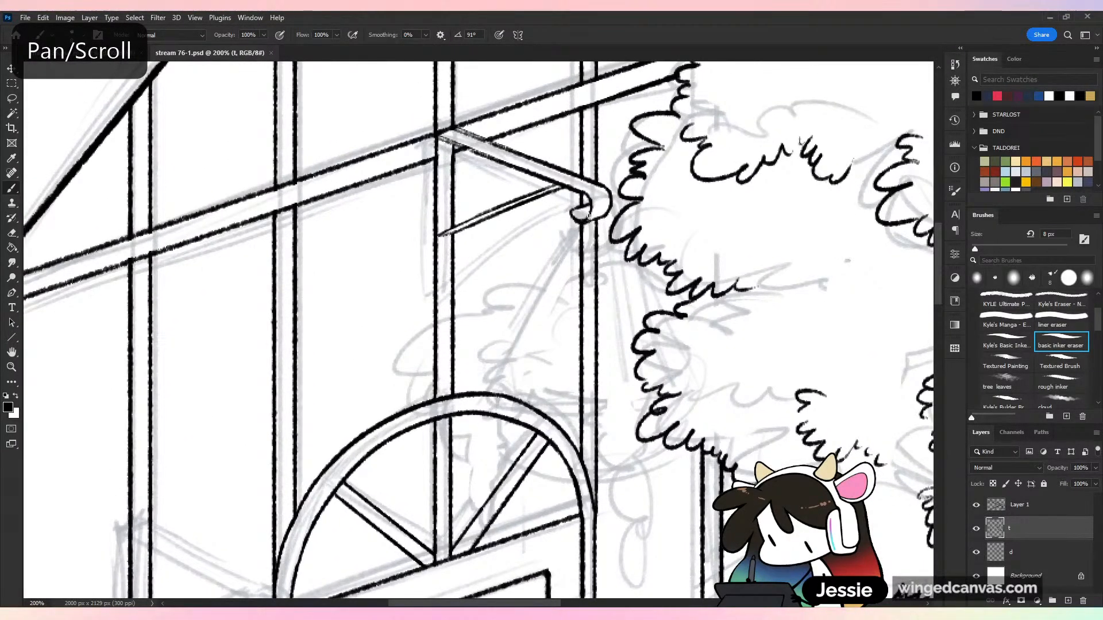
left_click(574, 231)
left_click(494, 389, "shift")
left_click(579, 227, "shift")
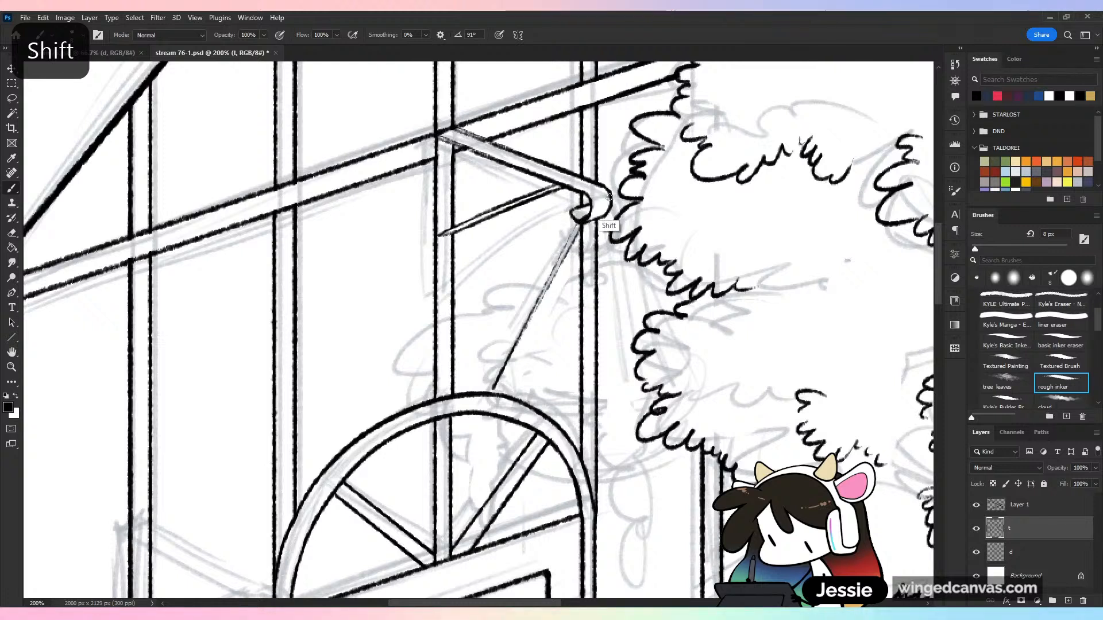
key("ctrl+z")
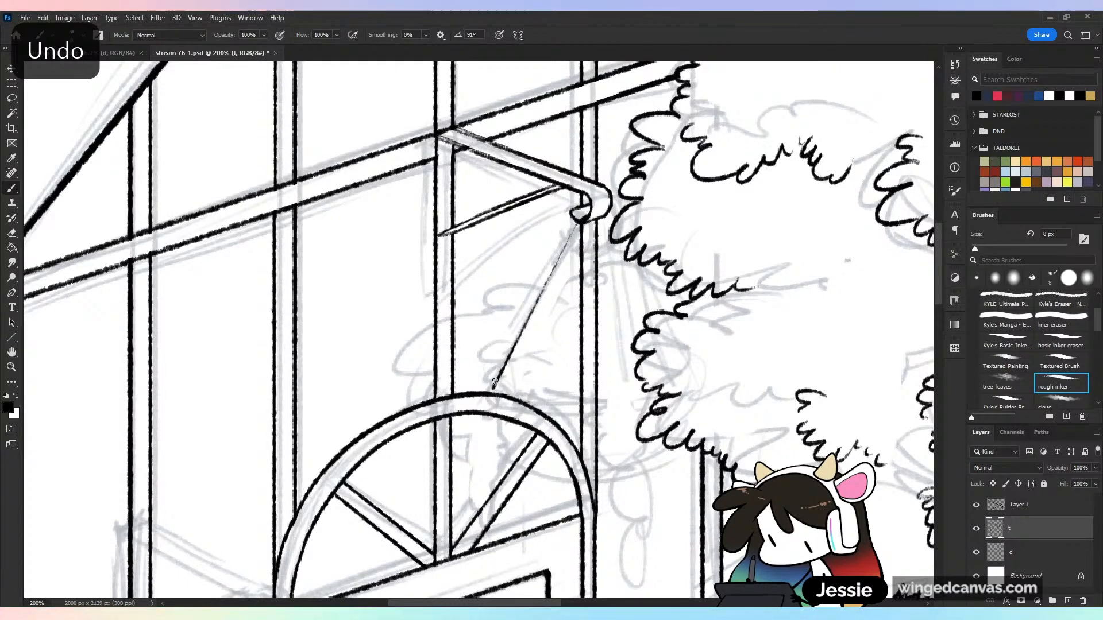
left_click(579, 220, "shift")
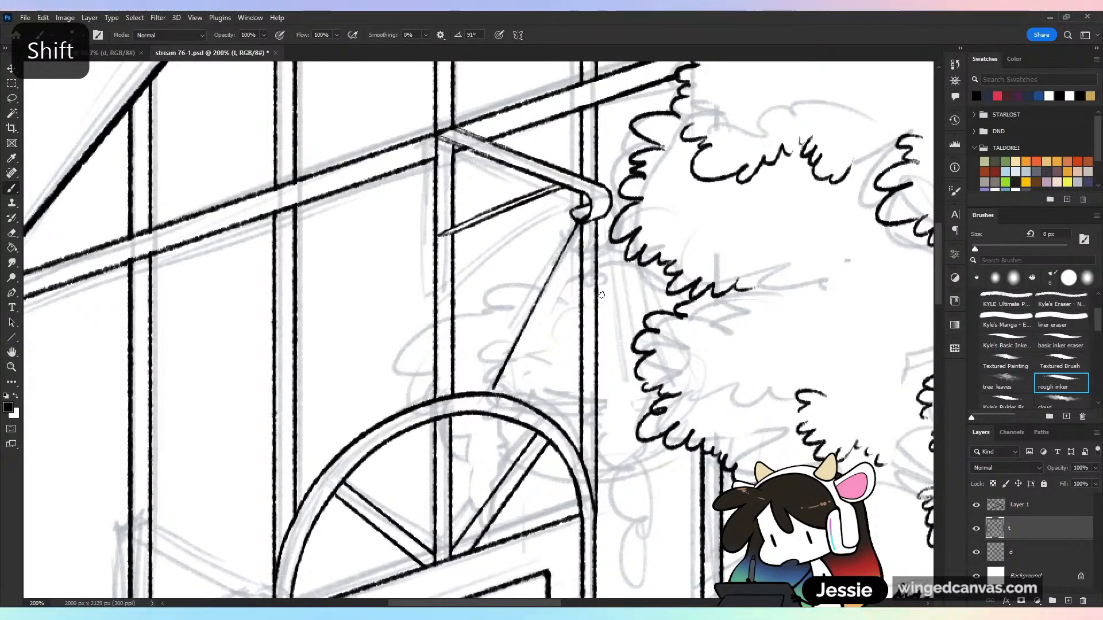
key("ctrl+s")
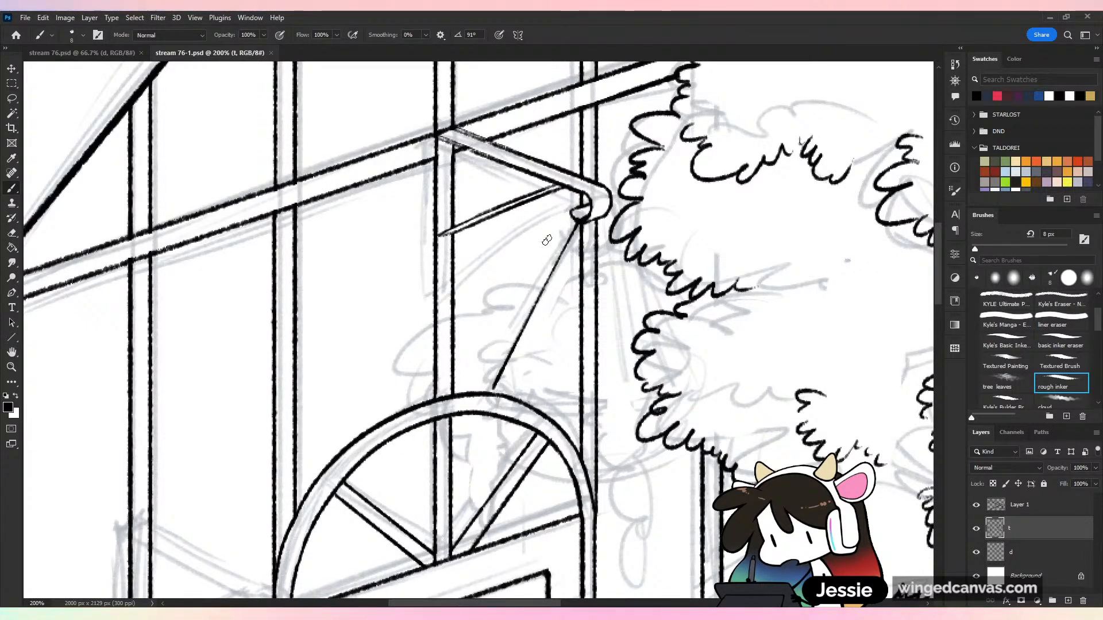
Ink the hanging plant's left foliage with a trailing strand, and erase the post and arch lines behind the plant
mouse_move(531, 278)
left_mouse_down()
mouse_move(501, 289)
mouse_move(465, 322)
mouse_move(407, 338)
mouse_move(416, 370)
mouse_move(446, 366)
mouse_move(464, 388)
mouse_move(480, 425)
left_mouse_up()
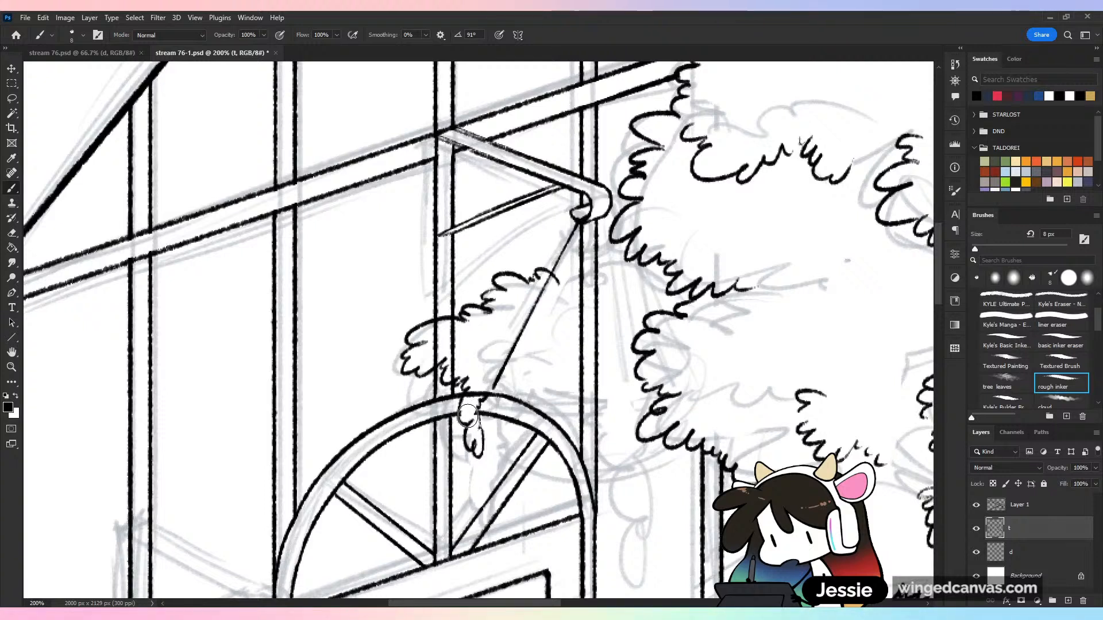
mouse_move(468, 416)
left_mouse_down()
mouse_move(494, 364)
mouse_move(453, 373)
mouse_move(460, 331)
mouse_move(437, 330)
mouse_move(435, 355)
mouse_move(462, 345)
left_mouse_up()
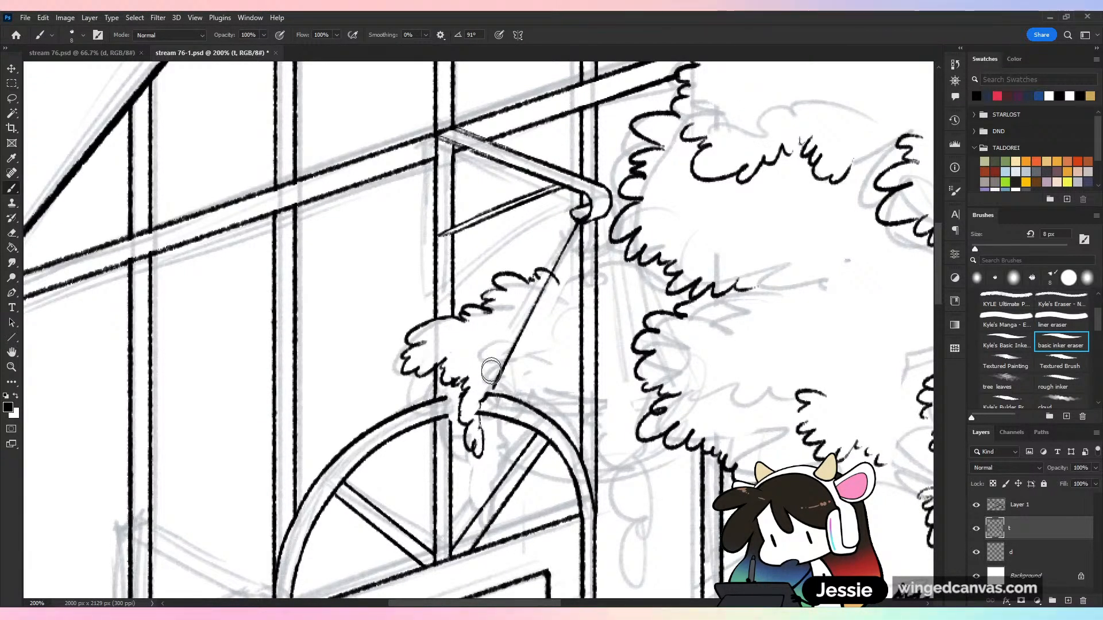
mouse_move(489, 414)
left_mouse_down()
mouse_move(634, 396)
mouse_move(570, 405)
mouse_move(594, 282)
mouse_move(587, 353)
left_mouse_up()
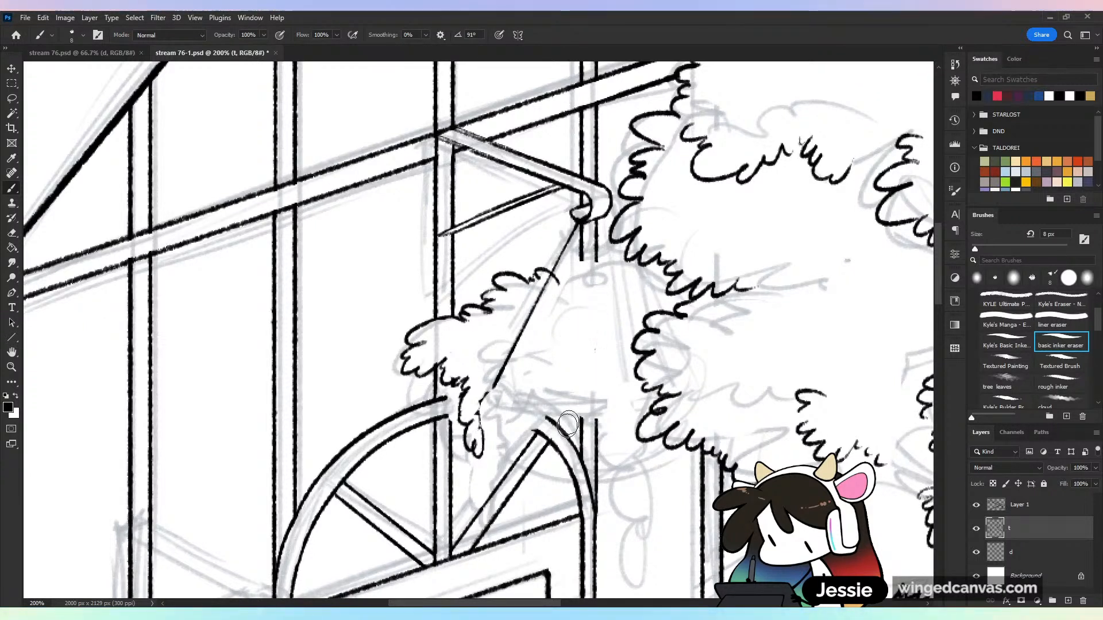
mouse_move(567, 425)
left_mouse_down()
mouse_move(546, 432)
mouse_move(567, 461)
mouse_move(586, 448)
mouse_move(575, 459)
left_mouse_up()
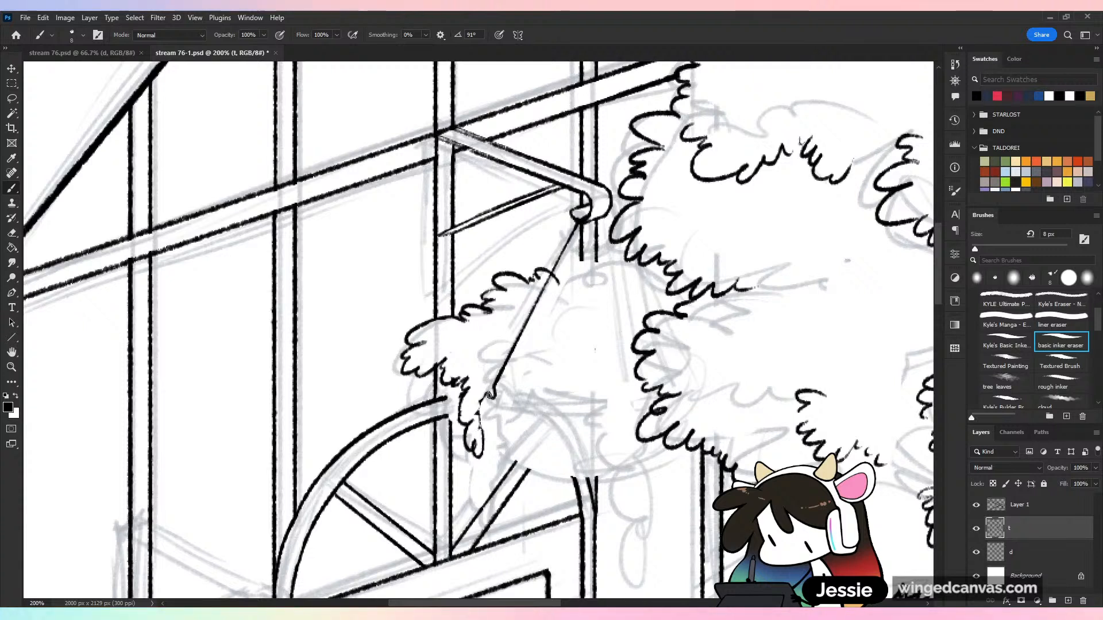
Ink the plant's inner leaf clusters, its scalloped lower edge with drooping strands, and its upper edge across to the tree
left_click_drag(490, 396, 479, 407)
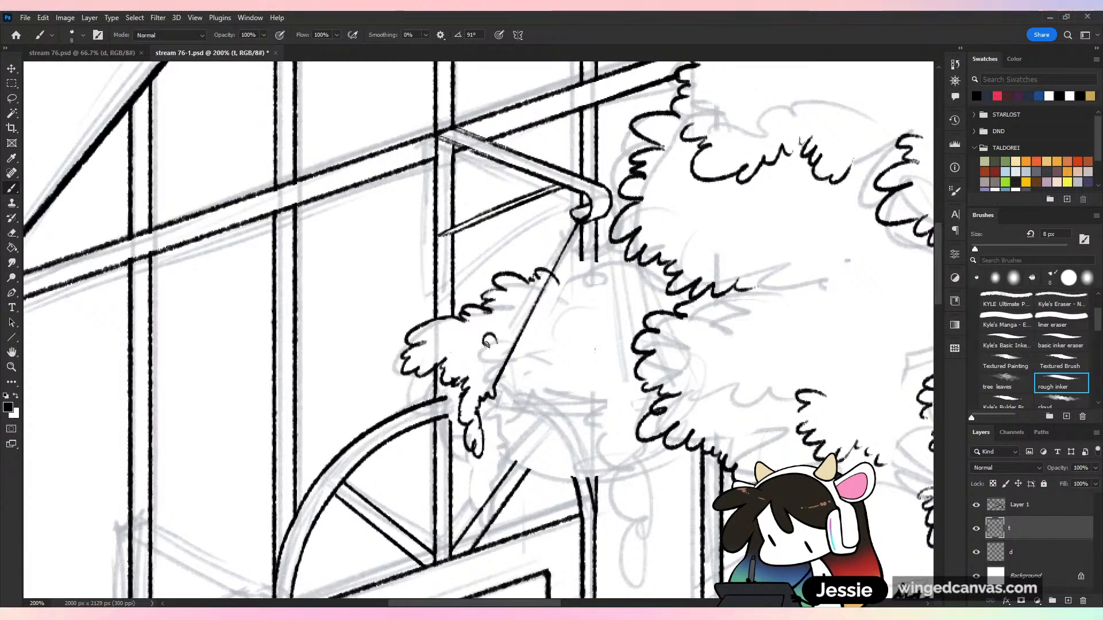
key("ctrl+z")
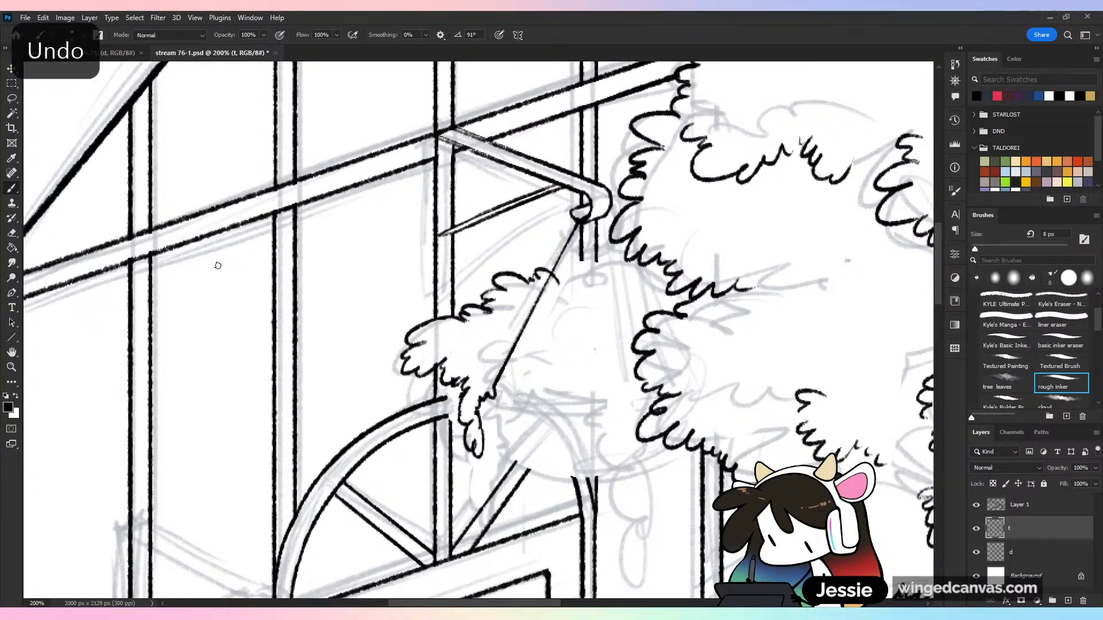
mouse_move(504, 350)
left_mouse_down()
mouse_move(493, 336)
mouse_move(465, 350)
left_mouse_up()
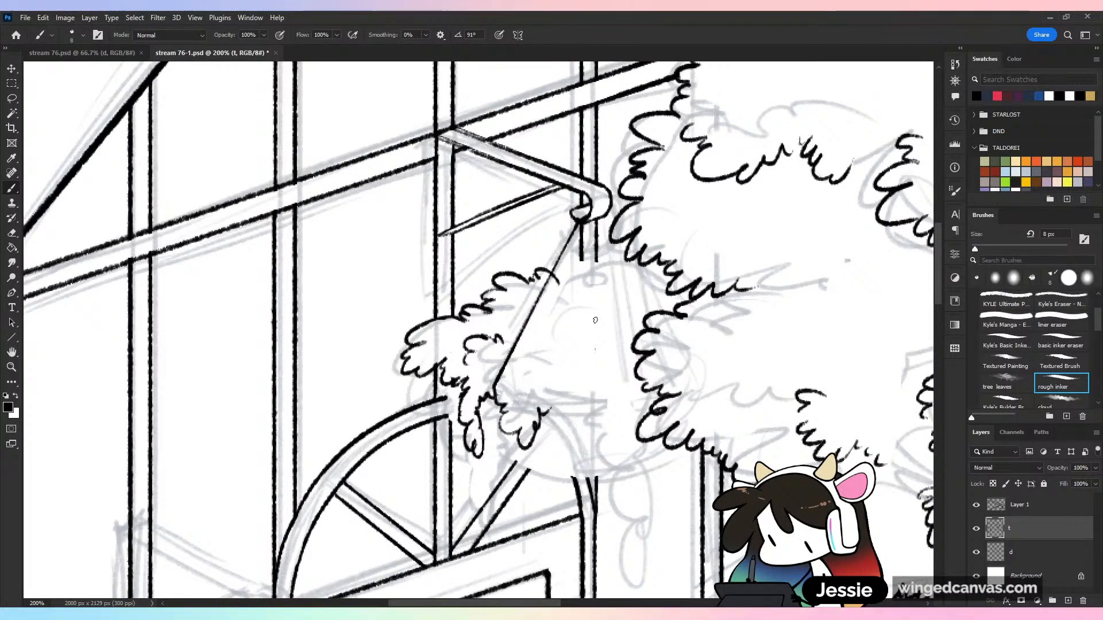
mouse_move(548, 405)
left_mouse_down()
mouse_move(573, 429)
mouse_move(607, 423)
left_mouse_up()
left_click_drag(595, 338, 640, 332)
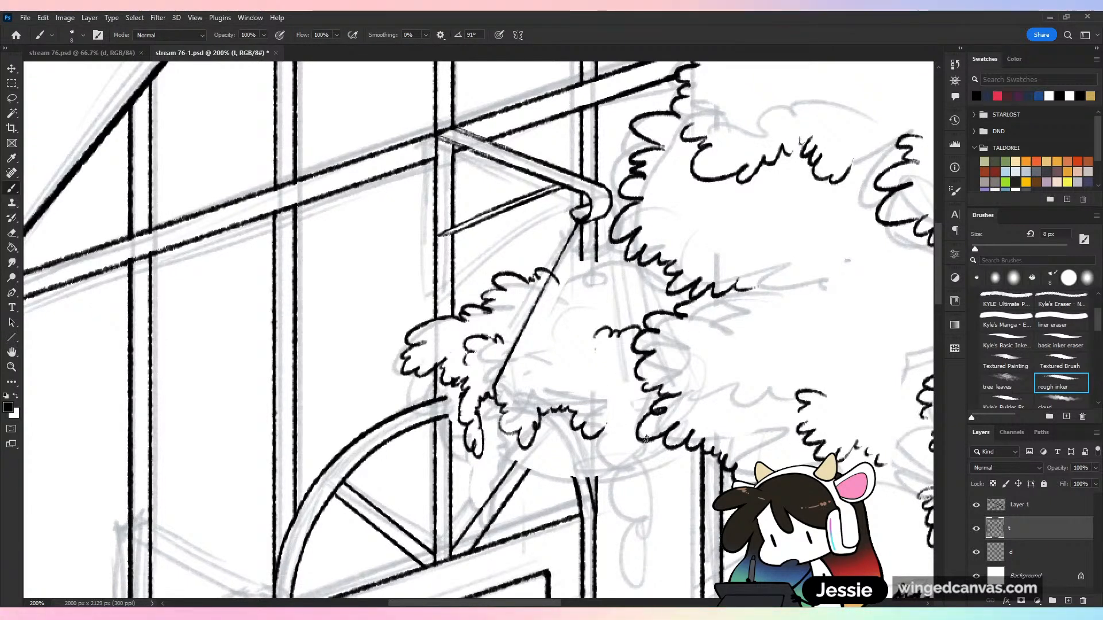
mouse_move(601, 430)
left_mouse_down()
mouse_move(624, 459)
mouse_move(625, 522)
mouse_move(640, 504)
left_mouse_up()
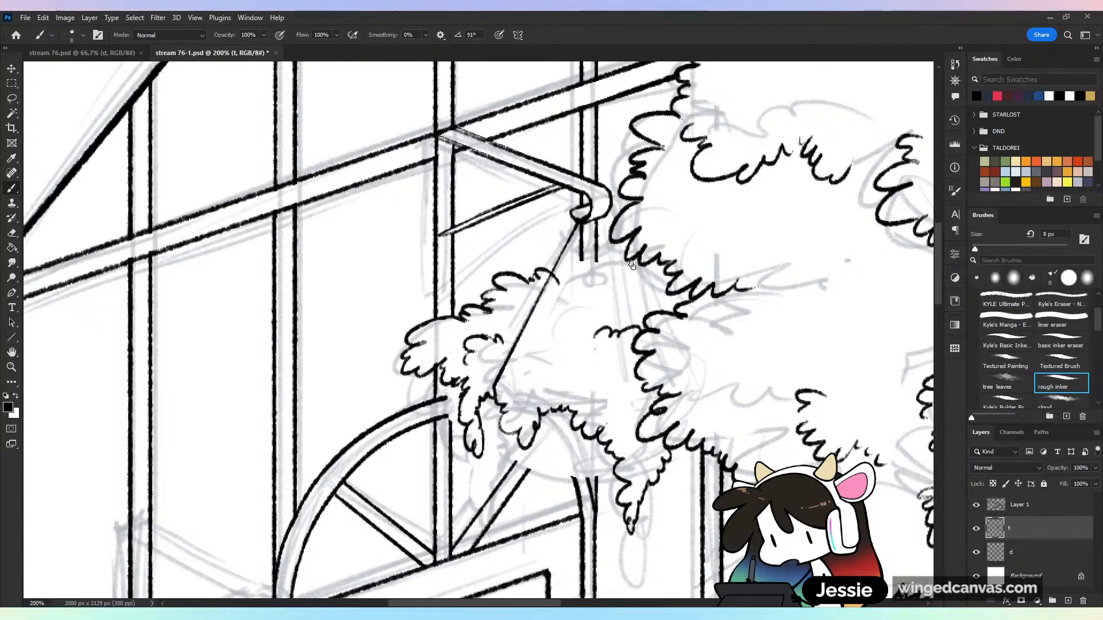
left_click_drag(553, 282, 595, 264)
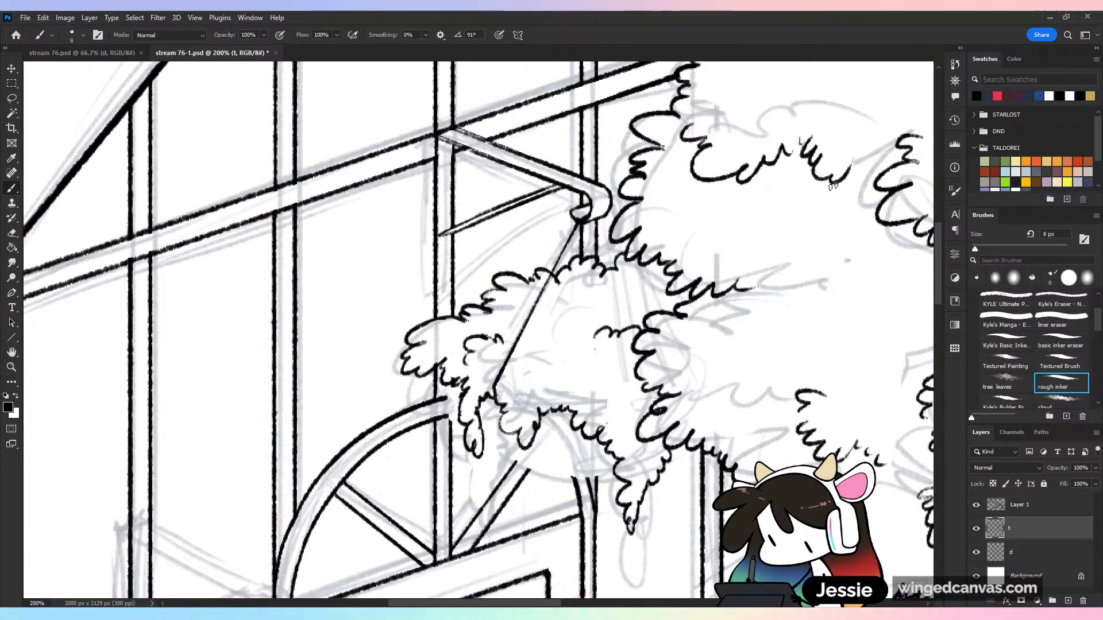
Ink the basket's curved underside beneath the foliage, erase frame lines overlapping it, and save the file
left_click_drag(445, 387, 467, 434)
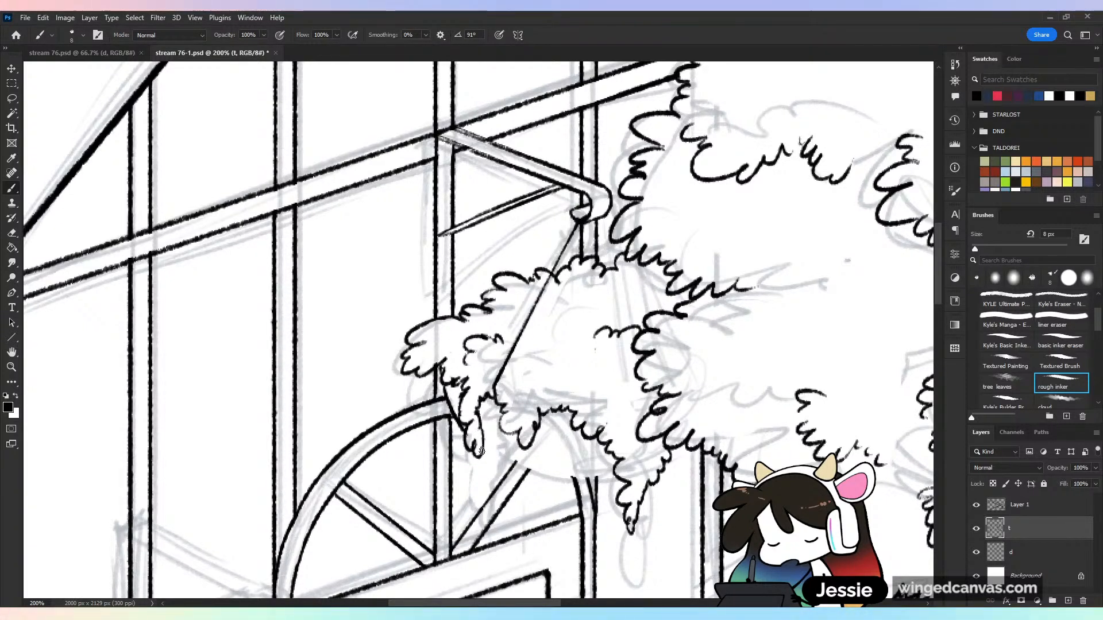
mouse_move(481, 452)
left_mouse_down()
mouse_move(546, 475)
mouse_move(623, 482)
left_mouse_up()
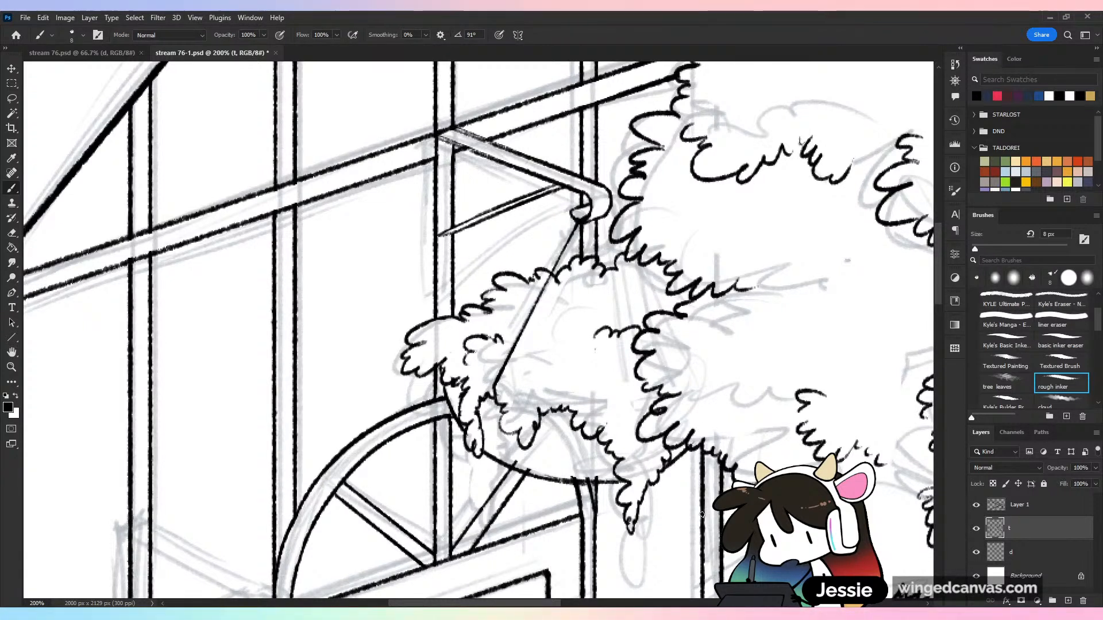
left_click_drag(575, 475, 596, 475)
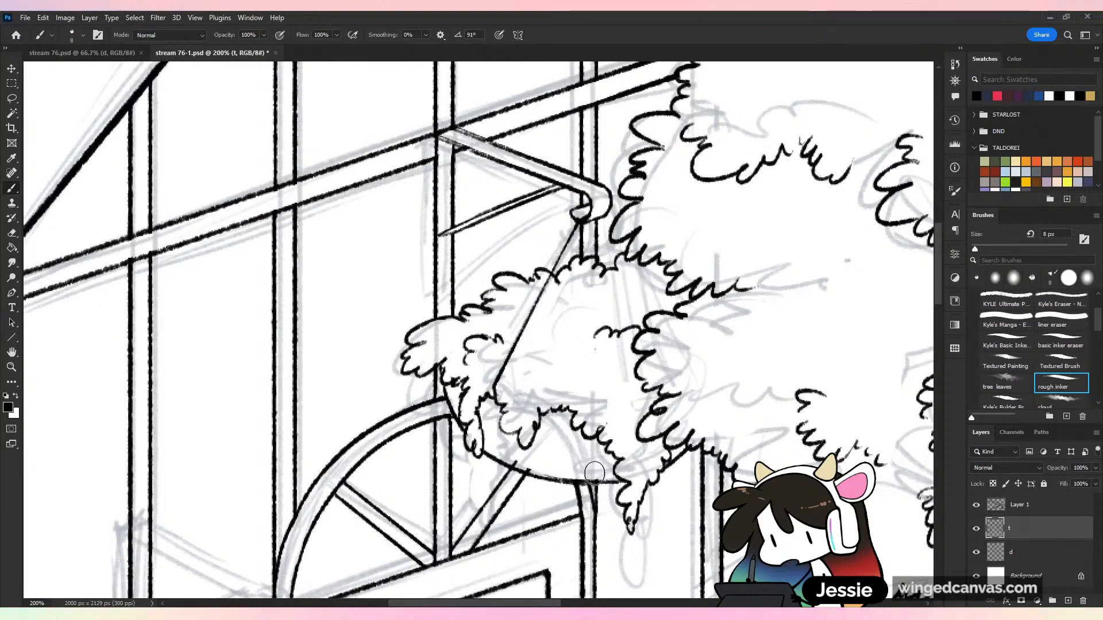
left_click_drag(521, 458, 526, 465)
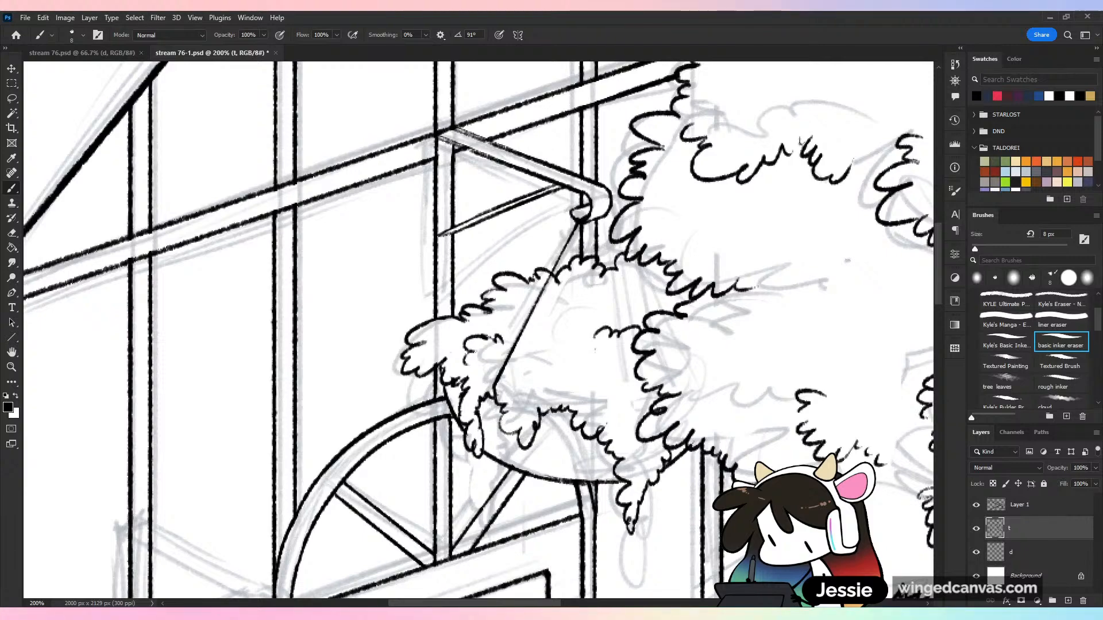
left_click(1061, 385)
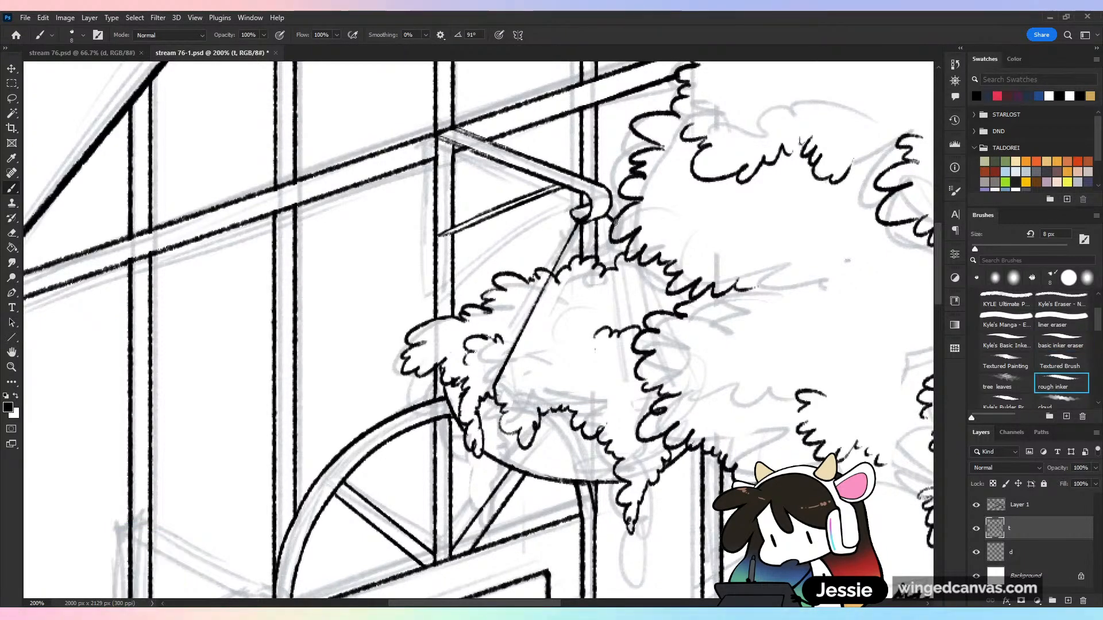
key("ctrl+minus")
key("ctrl+minus")
key("ctrl+s")
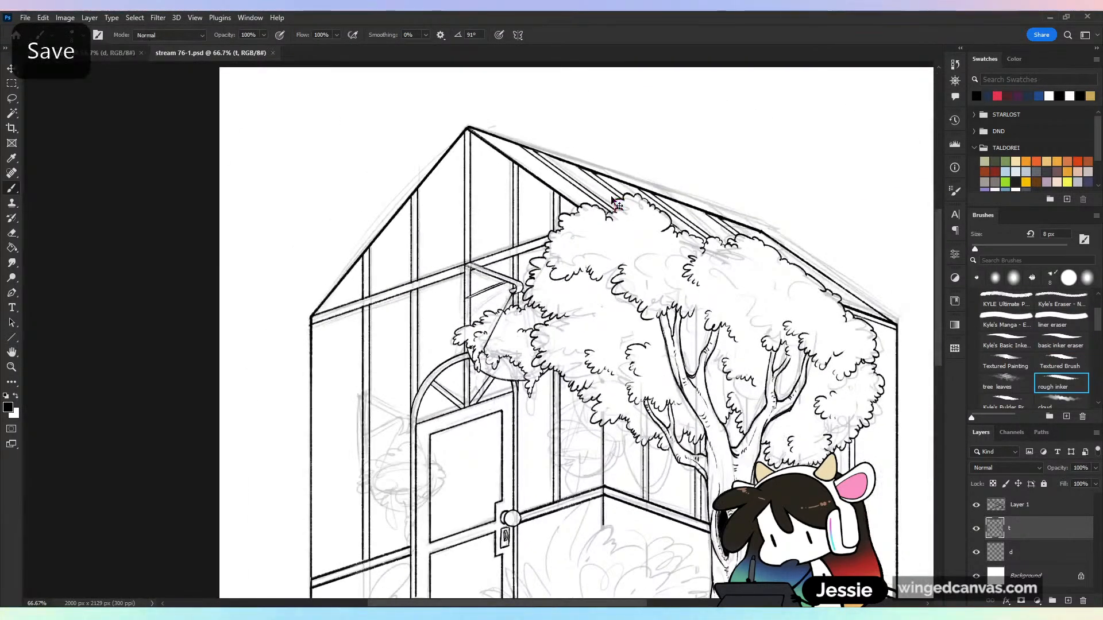
Ink the basket's remaining hanging wires from the hook into the foliage and behind it, redoing the rear wire, and save
key("ctrl+minus")
key("ctrl+plus")
key("ctrl+plus")
key("ctrl+plus")
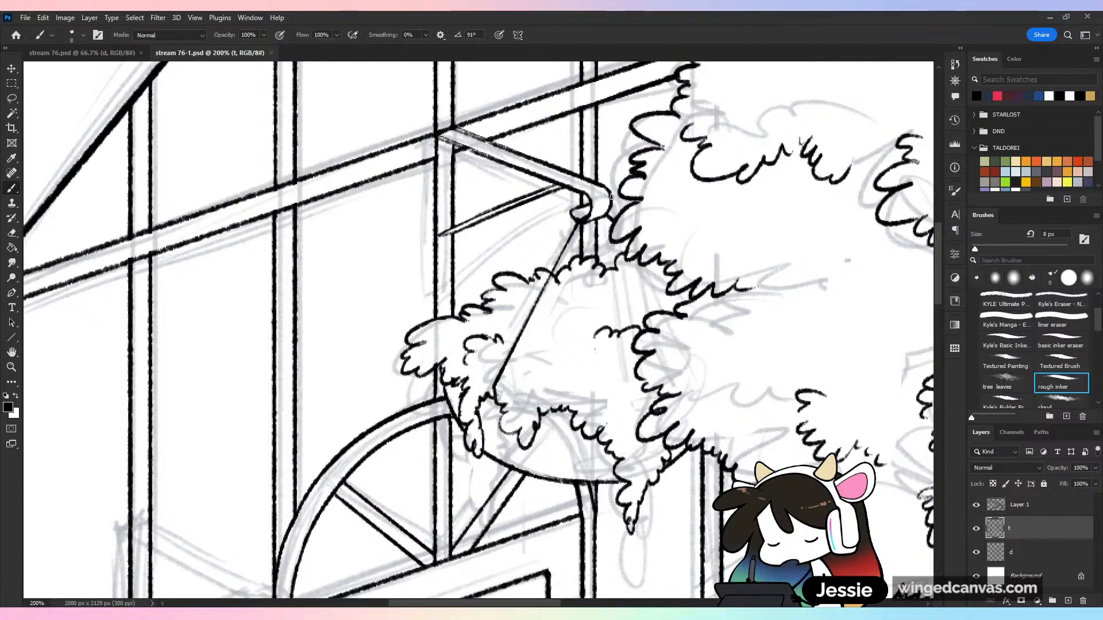
left_click_drag(584, 222, 629, 333)
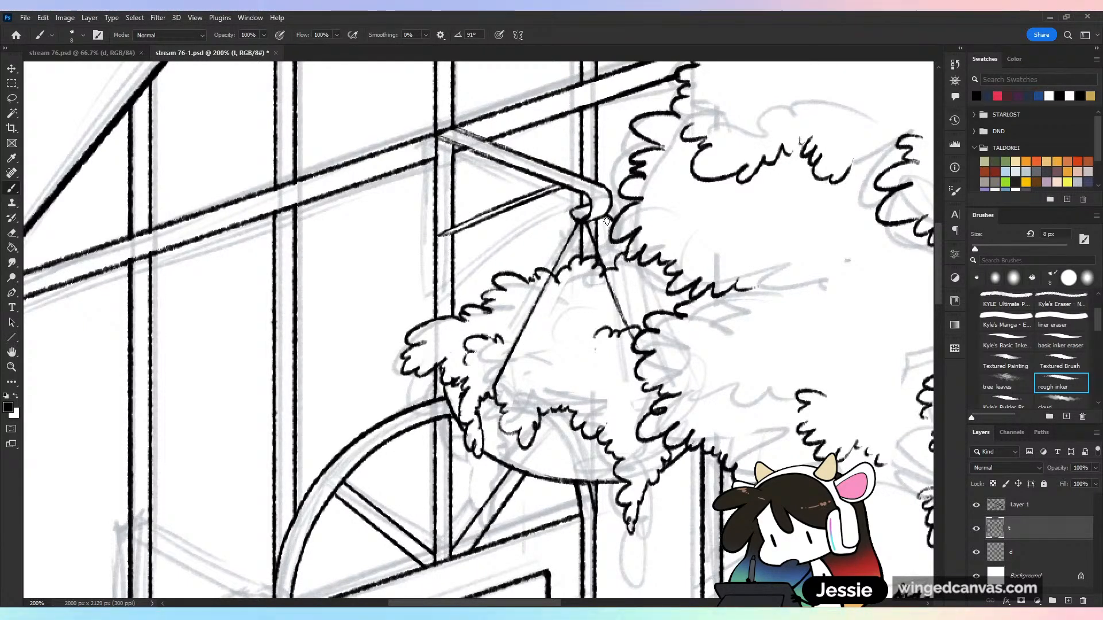
left_click_drag(589, 227, 652, 315)
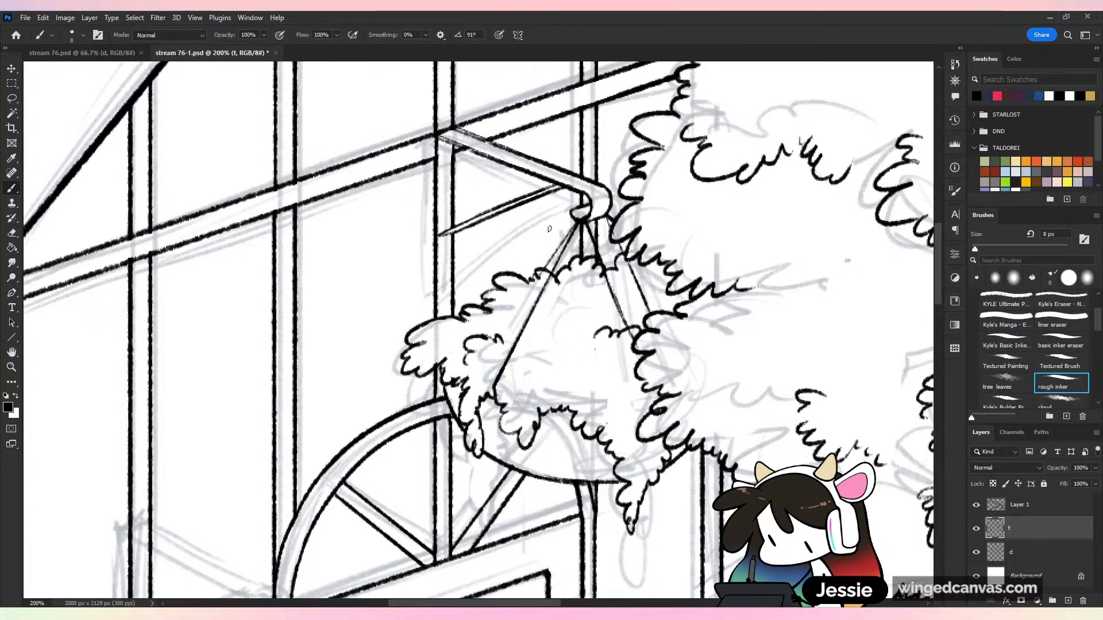
key("ctrl+z")
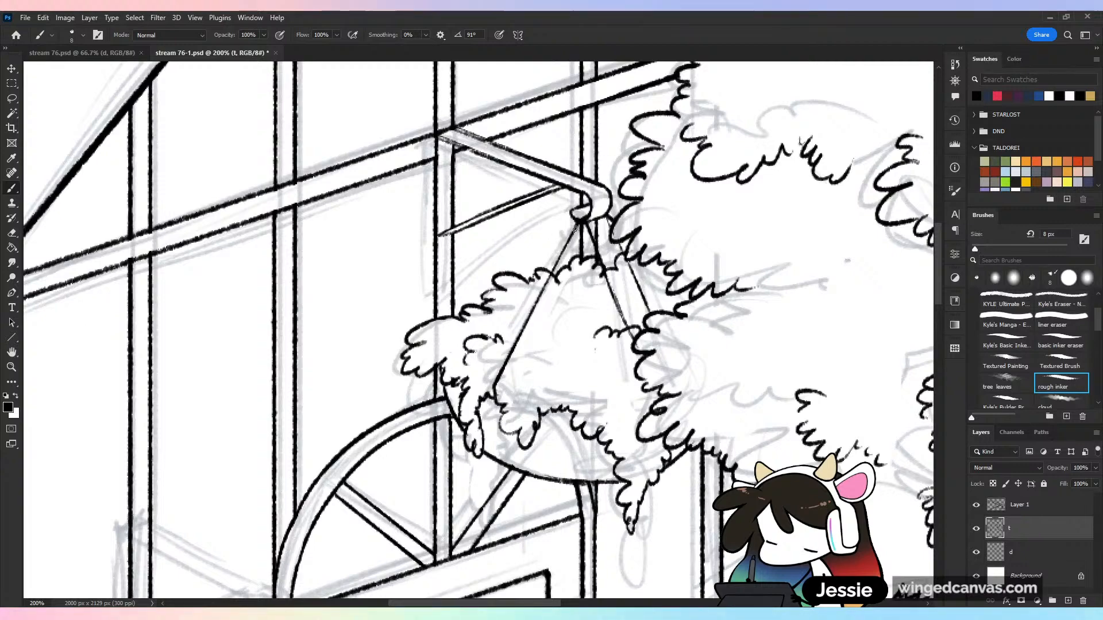
left_click_drag(579, 217, 538, 268)
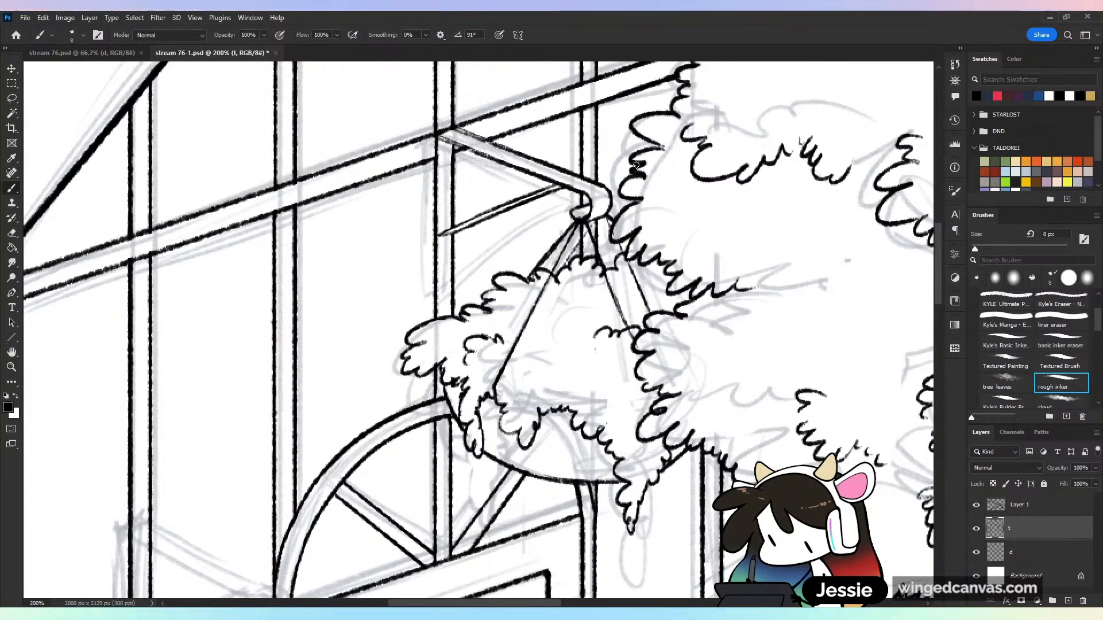
key("ctrl+minus")
key("ctrl+minus")
key("ctrl+minus")
key("ctrl+s")
key("ctrl+plus")
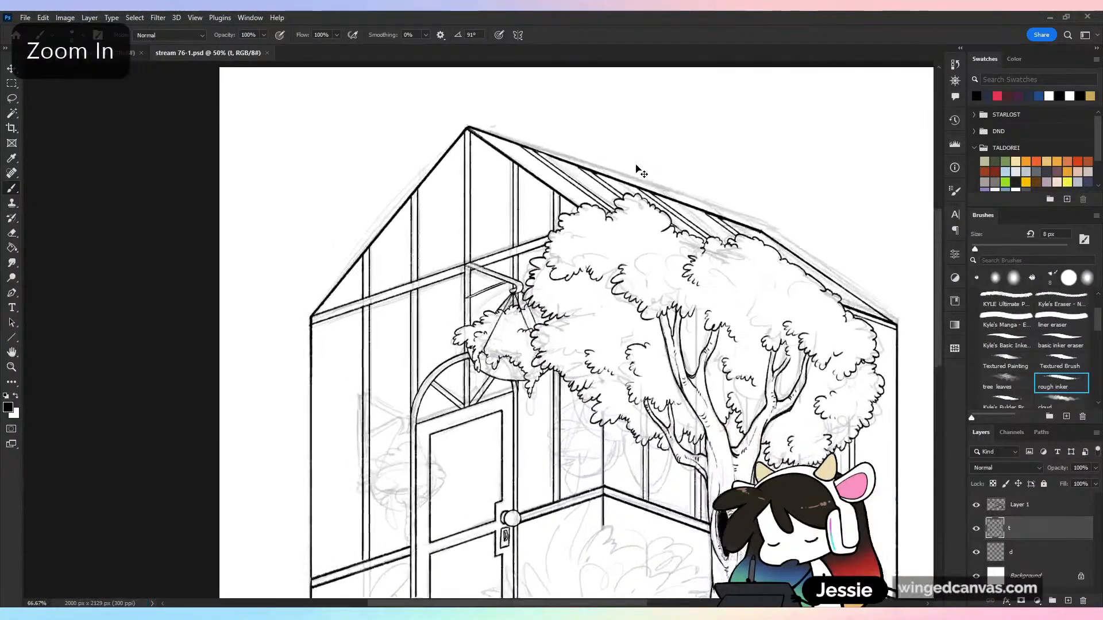
key("ctrl+plus")
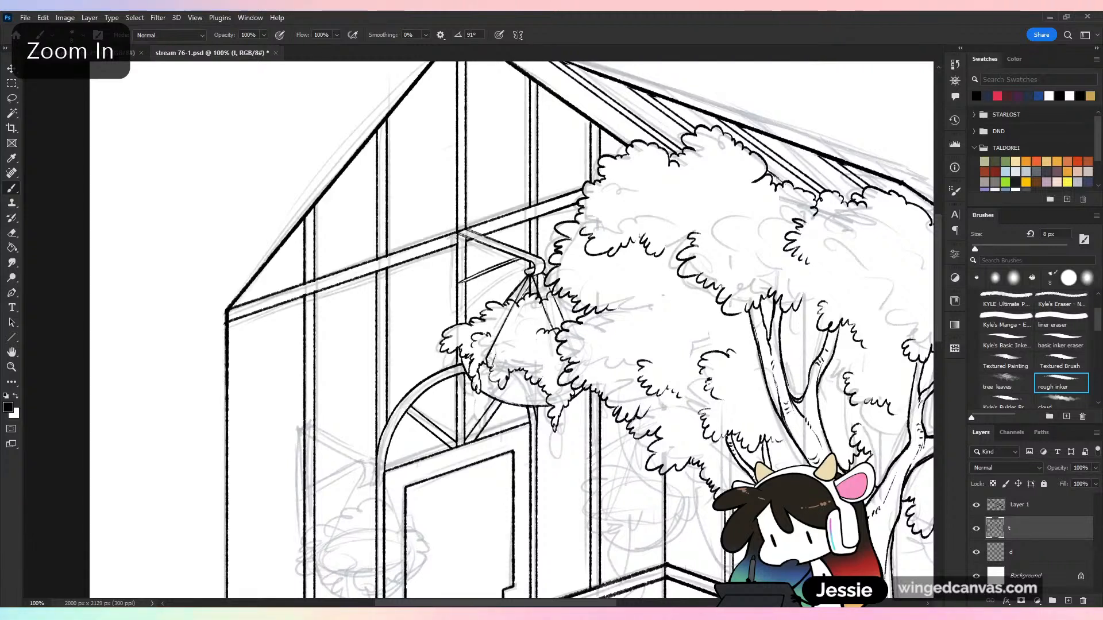
Undo the basket's front left hanging wire stroke, redraw it from the hook down into the foliage, and save the file
key("ctrl+z")
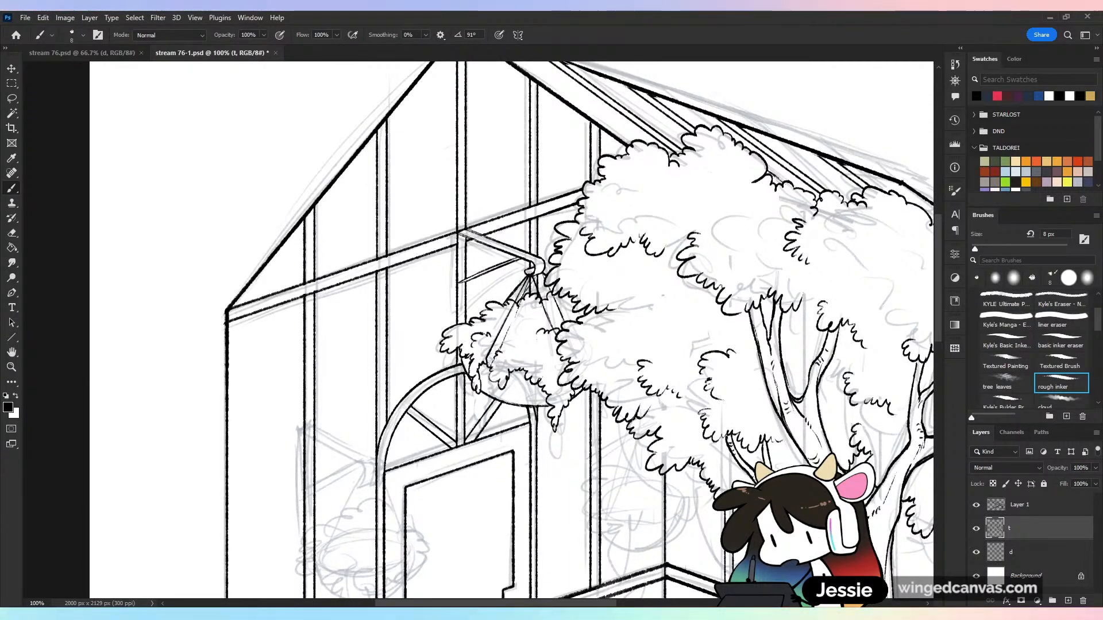
left_click_drag(524, 294, 500, 349)
key("ctrl+minus")
key("ctrl+minus")
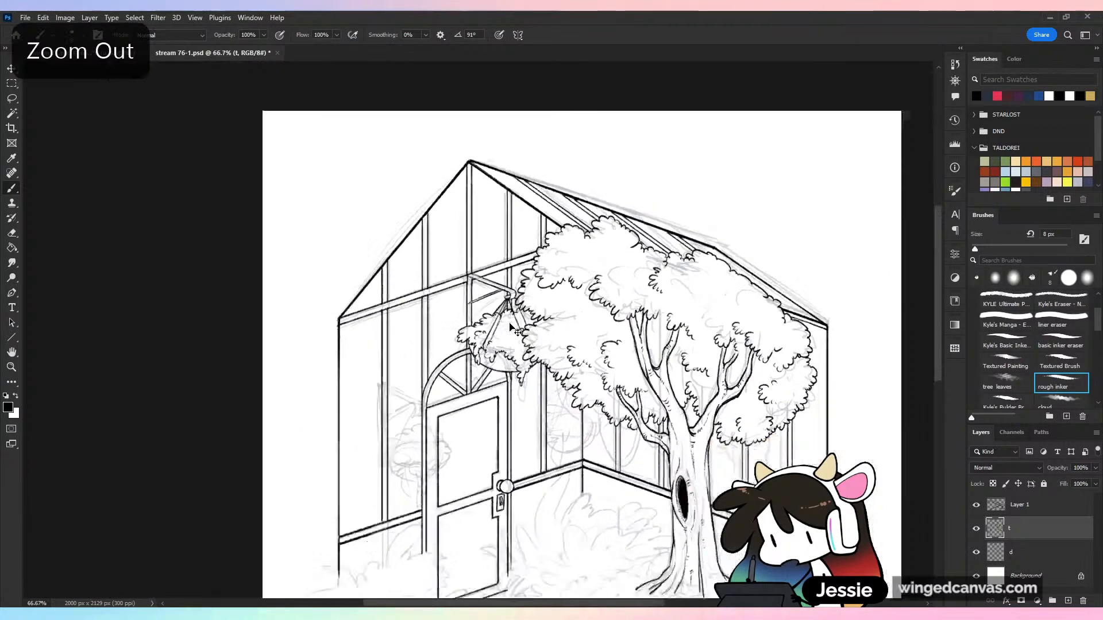
key("ctrl+s")
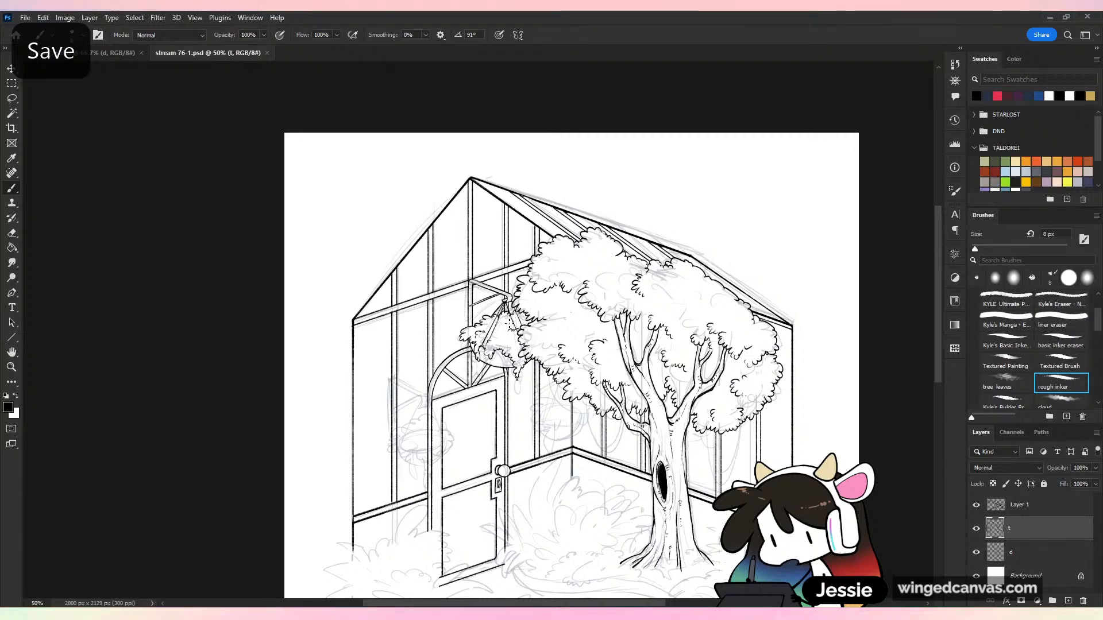
Examine the line art at several magnifications, with the sketch layer hidden and shown, keeping the file saved
key("ctrl+plus")
key("ctrl+plus")
scroll(511, 330, "down", 5)
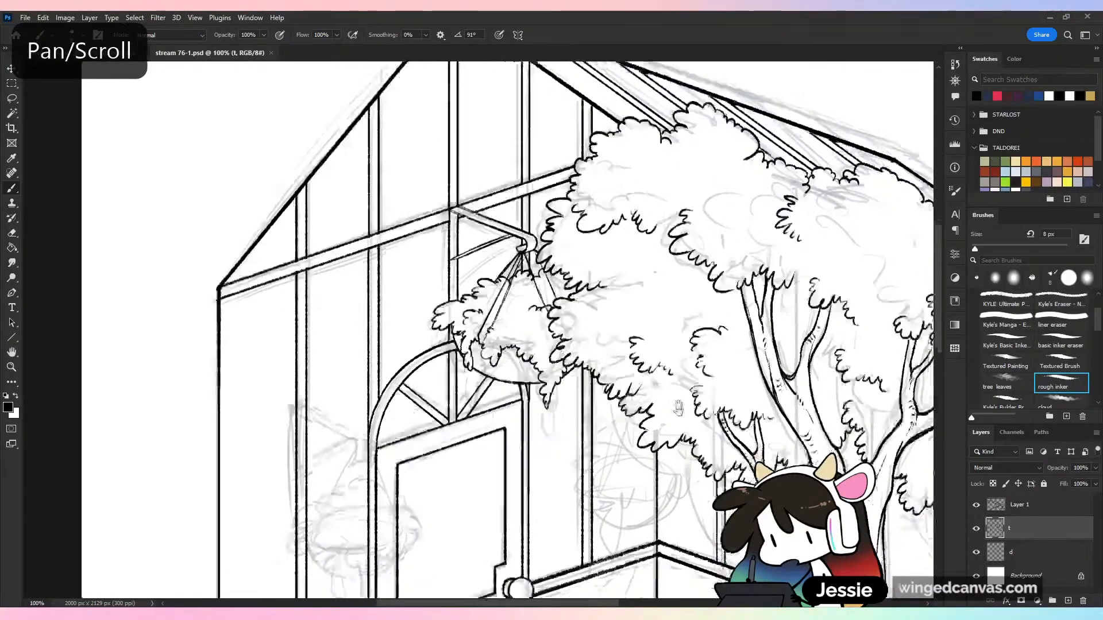
key("ctrl+minus")
key("ctrl+s")
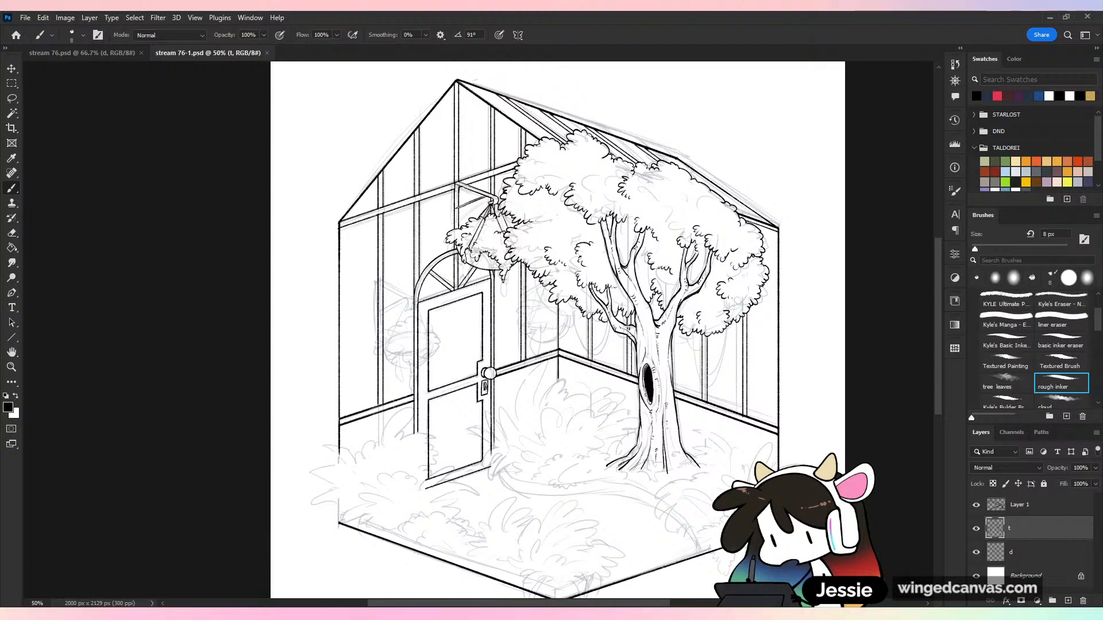
key("ctrl+plus")
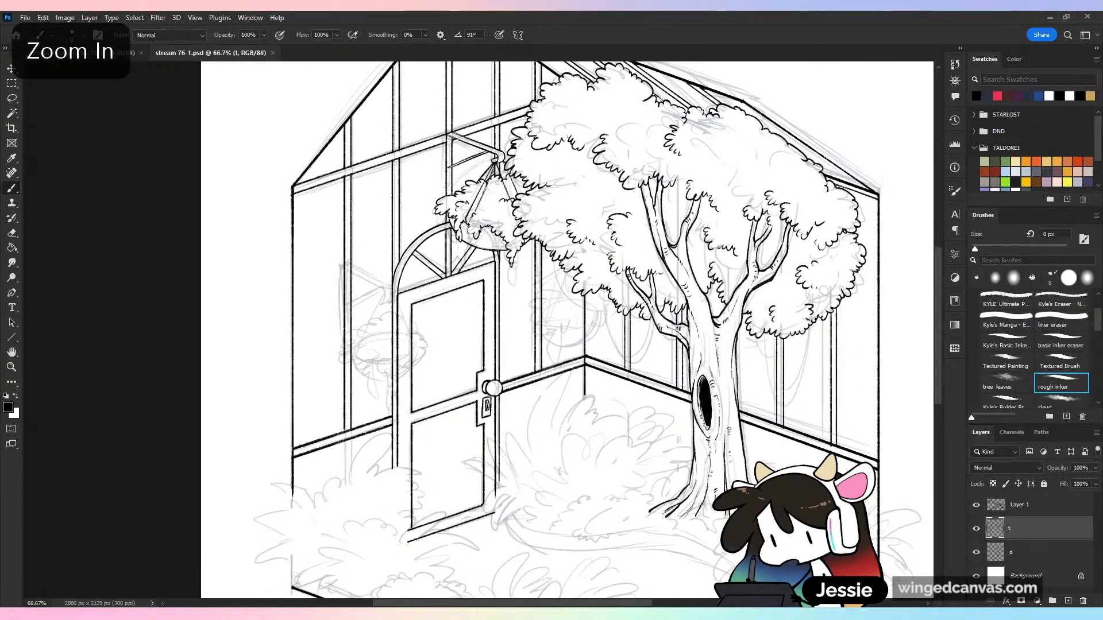
key("ctrl+minus")
key("ctrl+s")
left_click(975, 553)
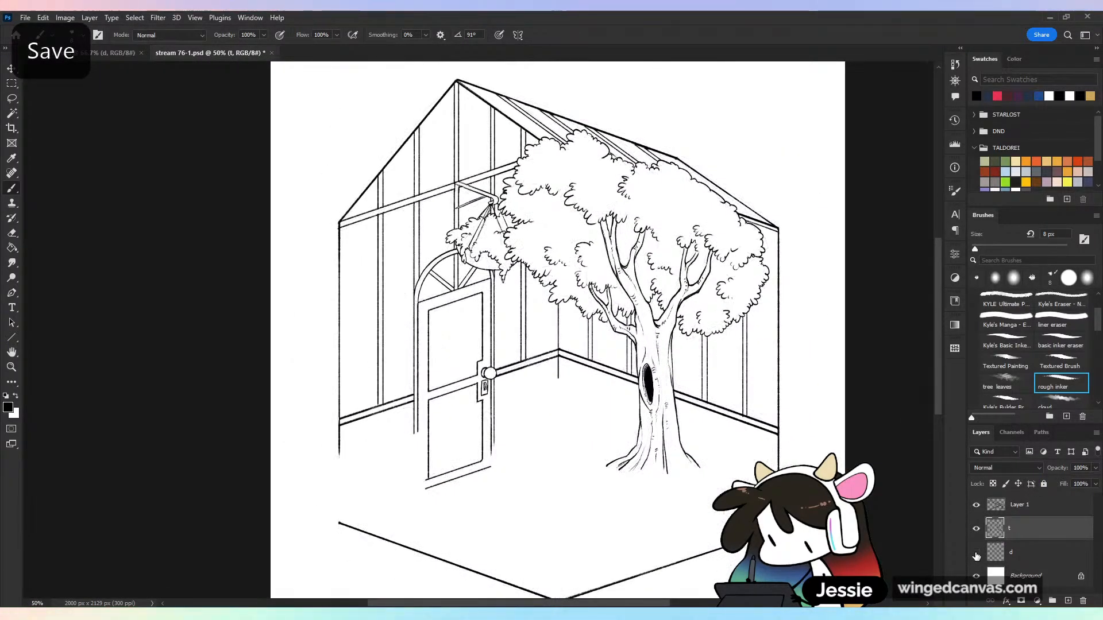
left_click(976, 552)
key("ctrl+plus")
left_click_drag(466, 452, 546, 433)
key("ctrl+plus")
key("ctrl+plus")
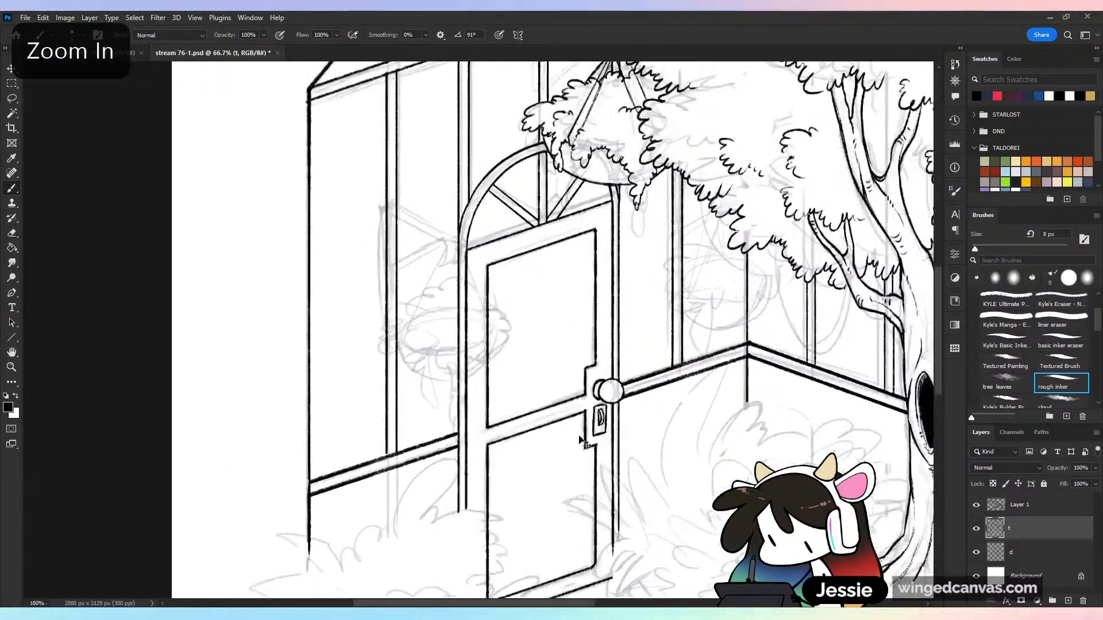
key("ctrl+minus")
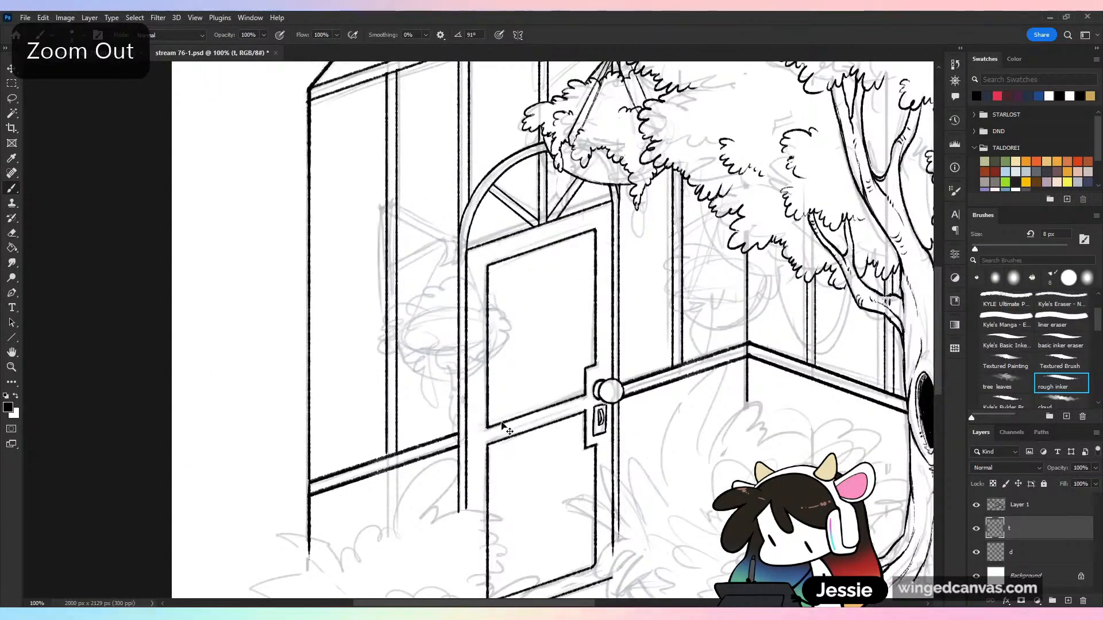
key("ctrl+minus")
Duplicate the plant bracket on Layer 1 and place the copy against the post left of the door
left_click(975, 505)
left_click(974, 511)
left_click(1020, 507)
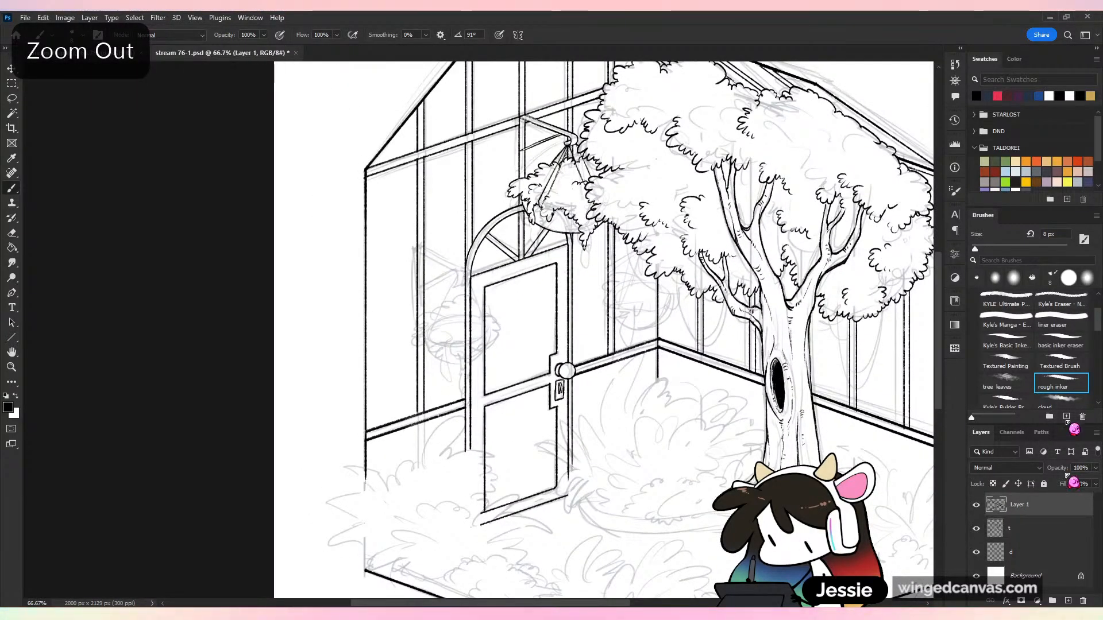
key("ctrl+plus")
left_click_drag(627, 252, 564, 419)
left_click_drag(575, 348, 563, 392)
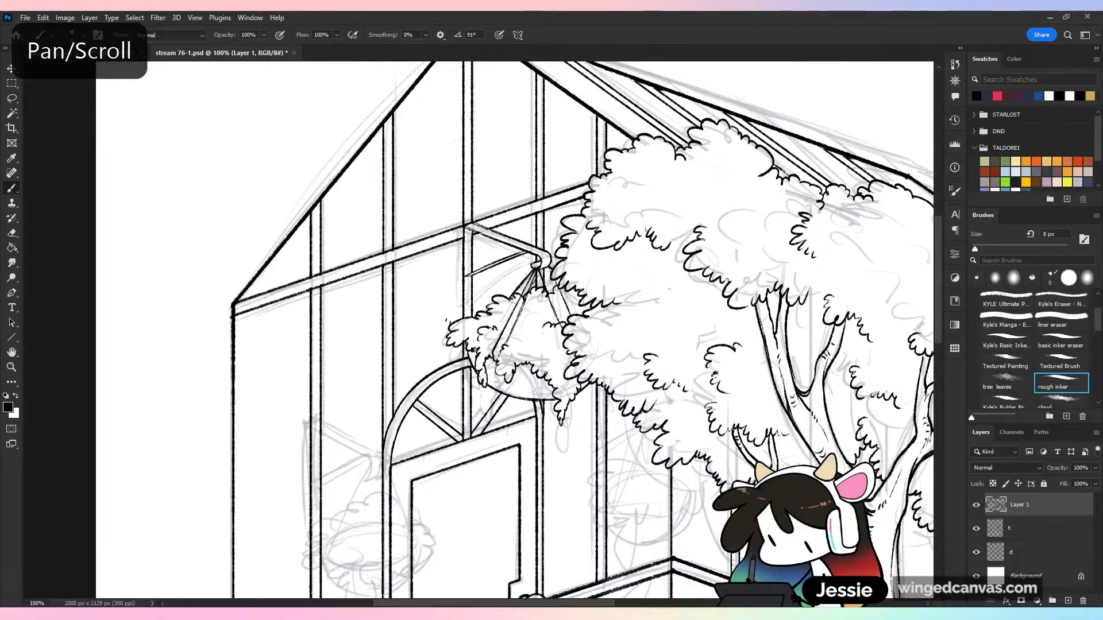
key("l")
left_click_drag(555, 183, 552, 183)
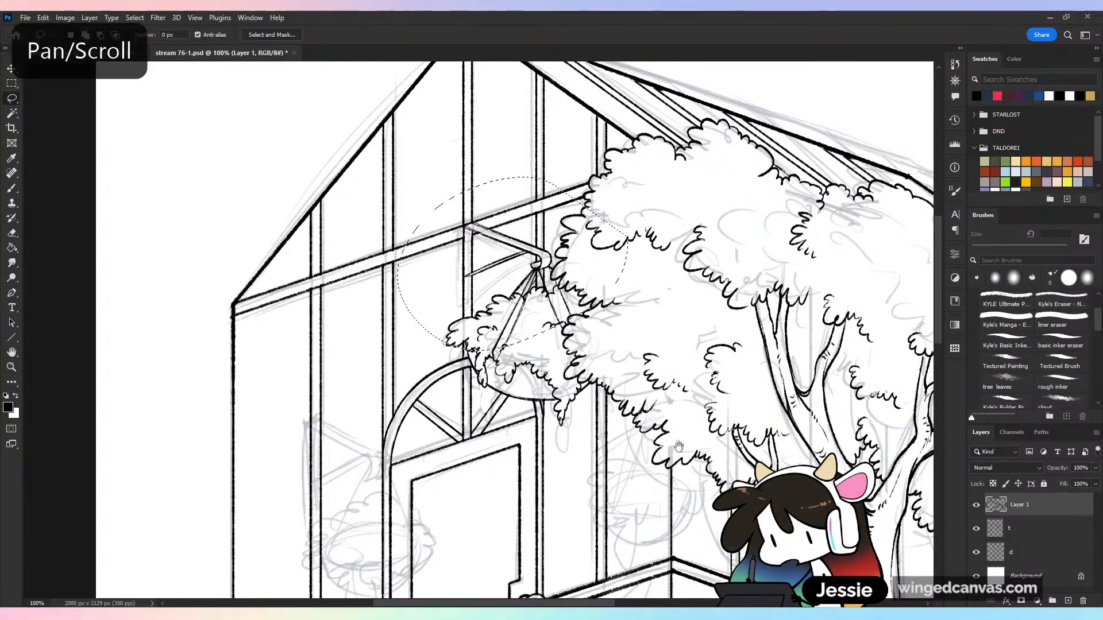
mouse_move(557, 256)
left_mouse_down()
mouse_move(603, 179)
mouse_move(491, 410)
mouse_move(451, 372)
left_mouse_up()
key("ctrl+d")
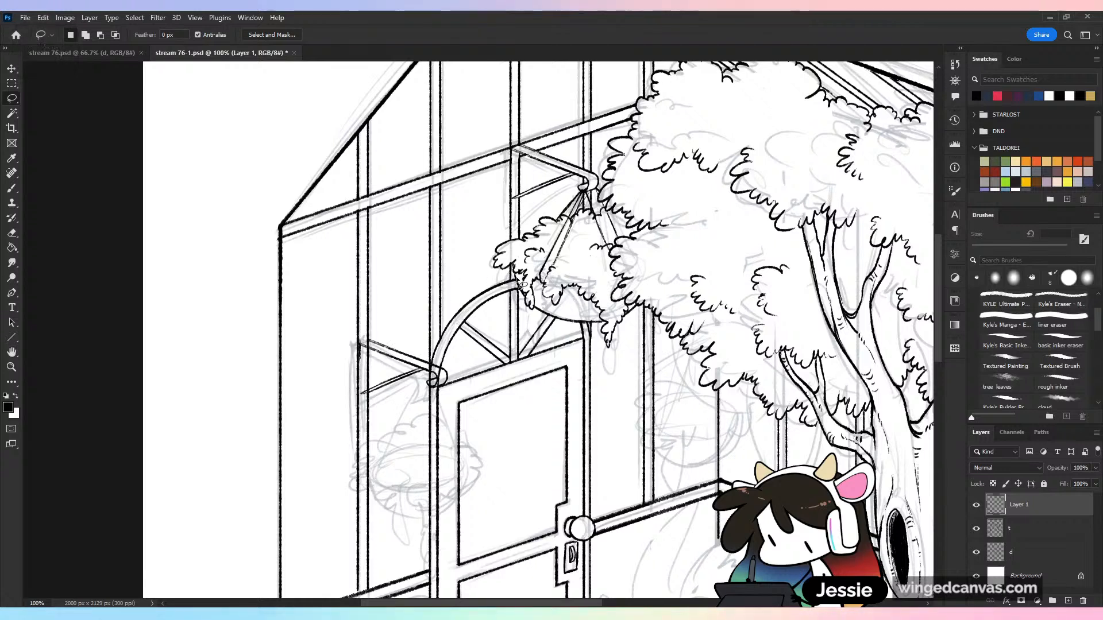
mouse_move(419, 305)
left_mouse_down()
mouse_move(384, 466)
mouse_move(502, 289)
left_mouse_up()
key("v")
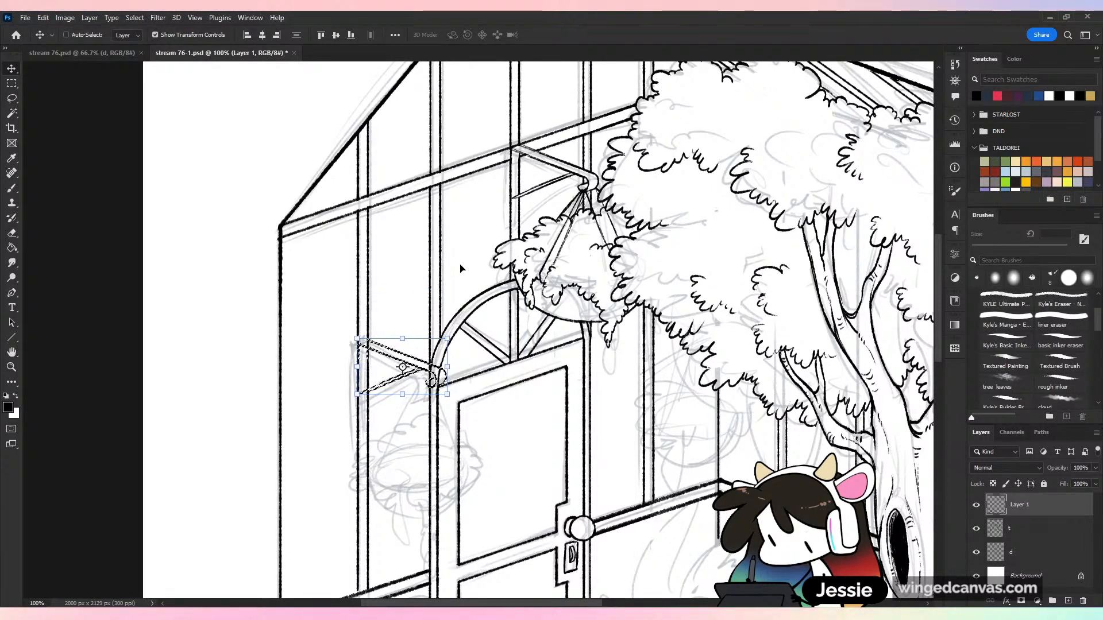
key("ctrl+d")
key("b")
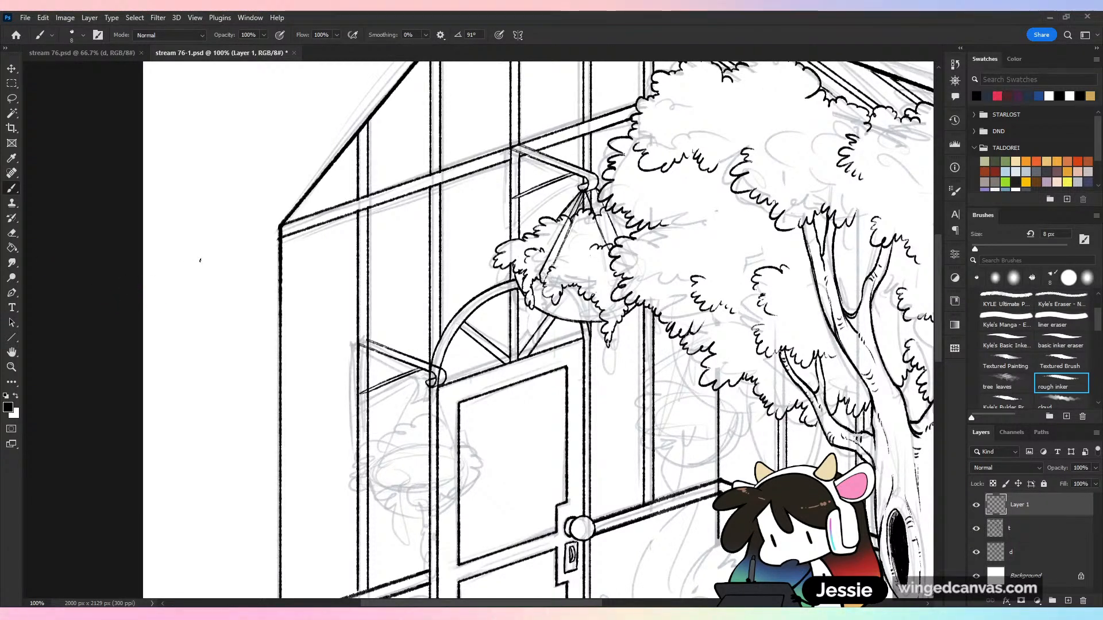
Ink the short top edge closing the copied bracket's arm at the post, redoing the stroke once
key("ctrl+plus")
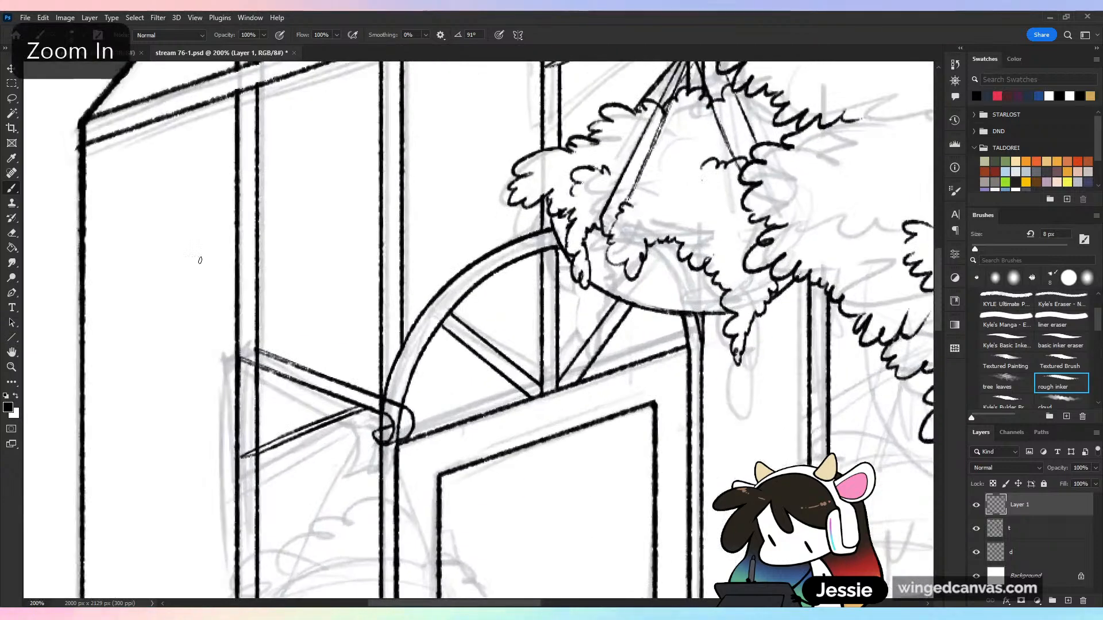
left_click_drag(430, 316, 711, 308)
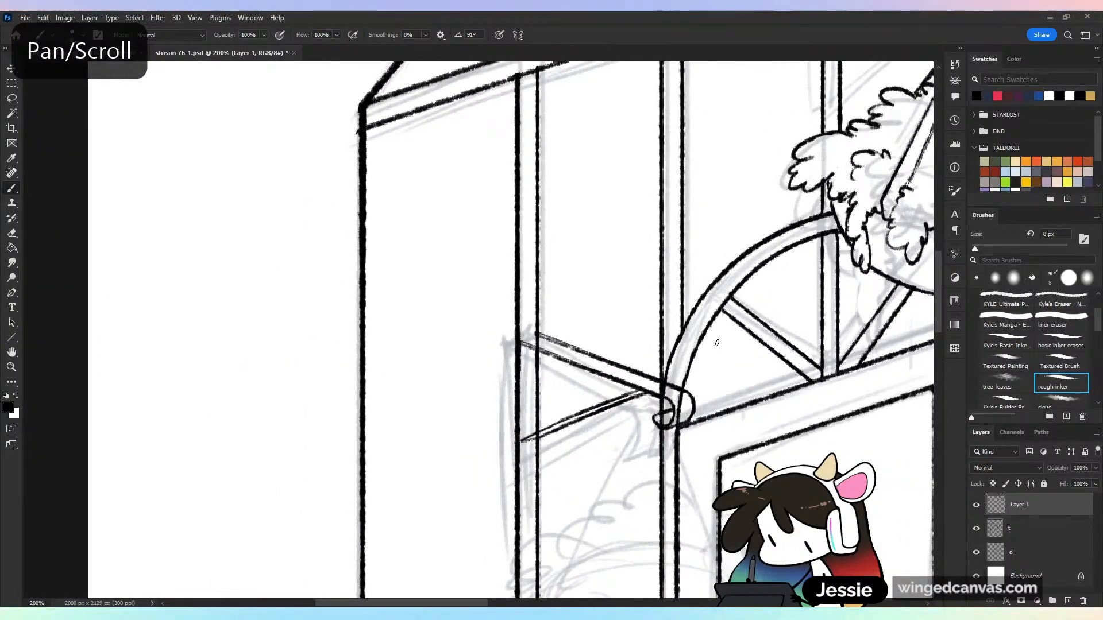
key("ctrl+s")
key("ctrl+plus")
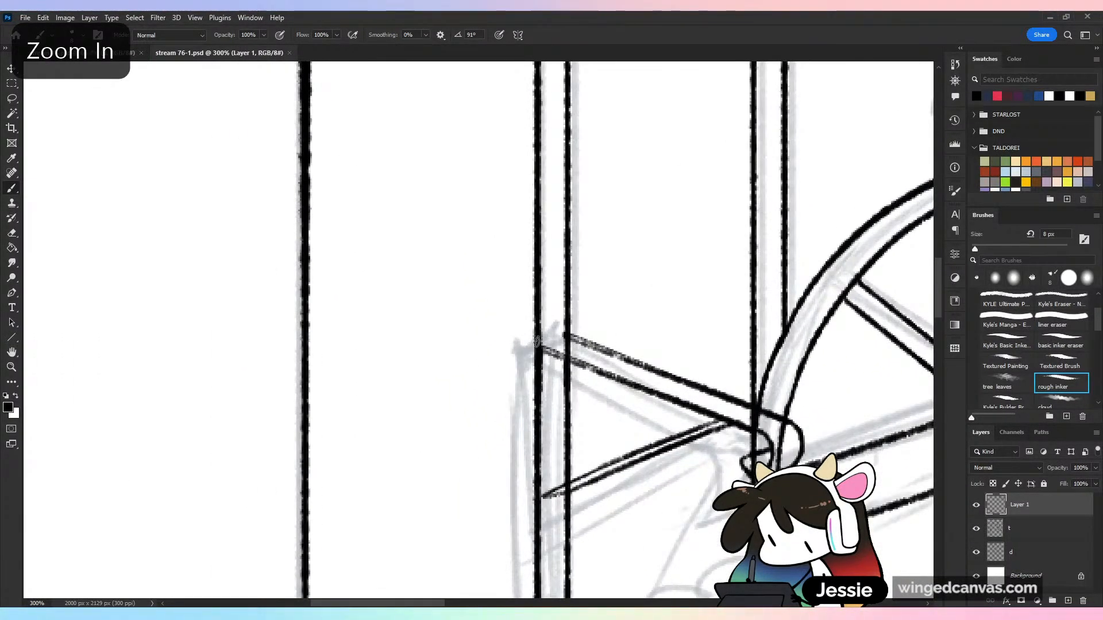
left_click_drag(537, 343, 568, 334)
key("ctrl+minus")
key("ctrl+minus")
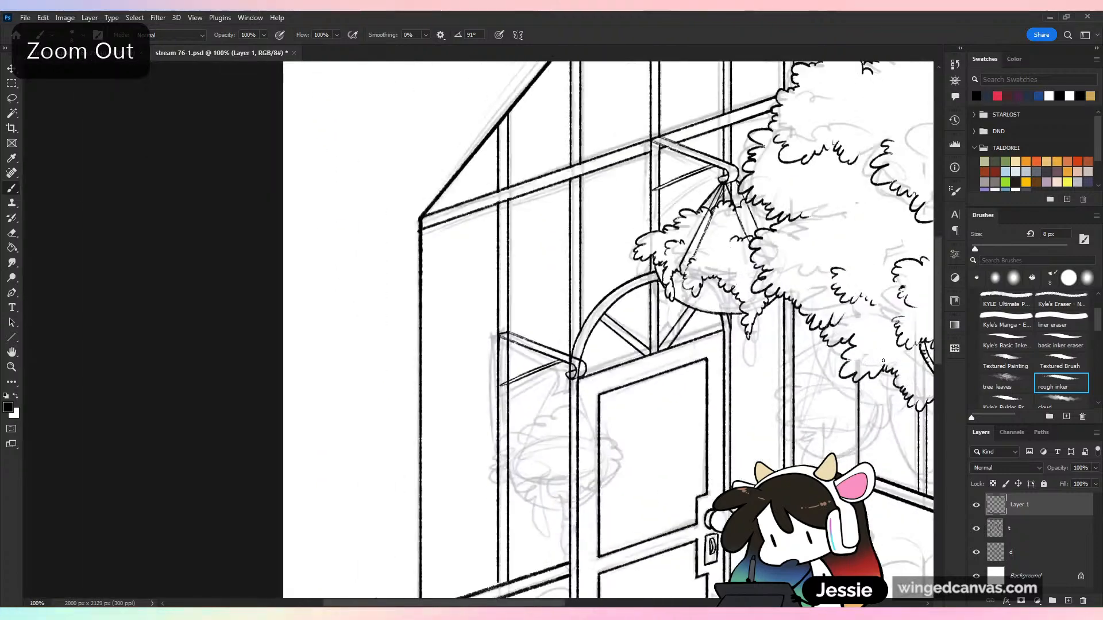
key("ctrl+plus")
key("ctrl+plus")
key("ctrl+z")
left_click_drag(542, 343, 564, 338)
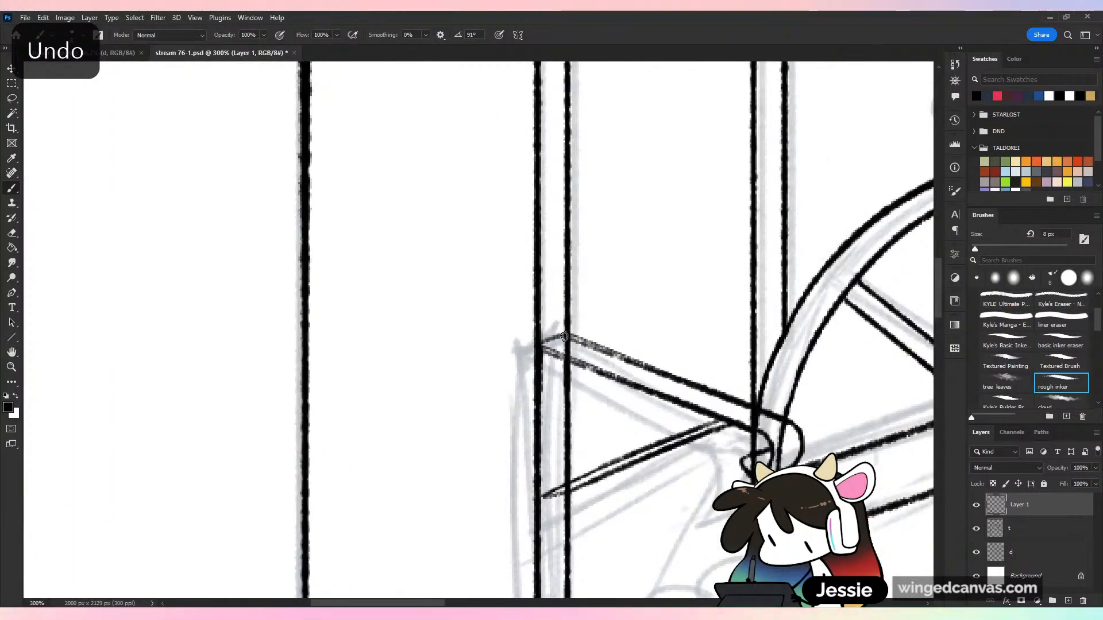
key("ctrl+minus")
key("ctrl+minus")
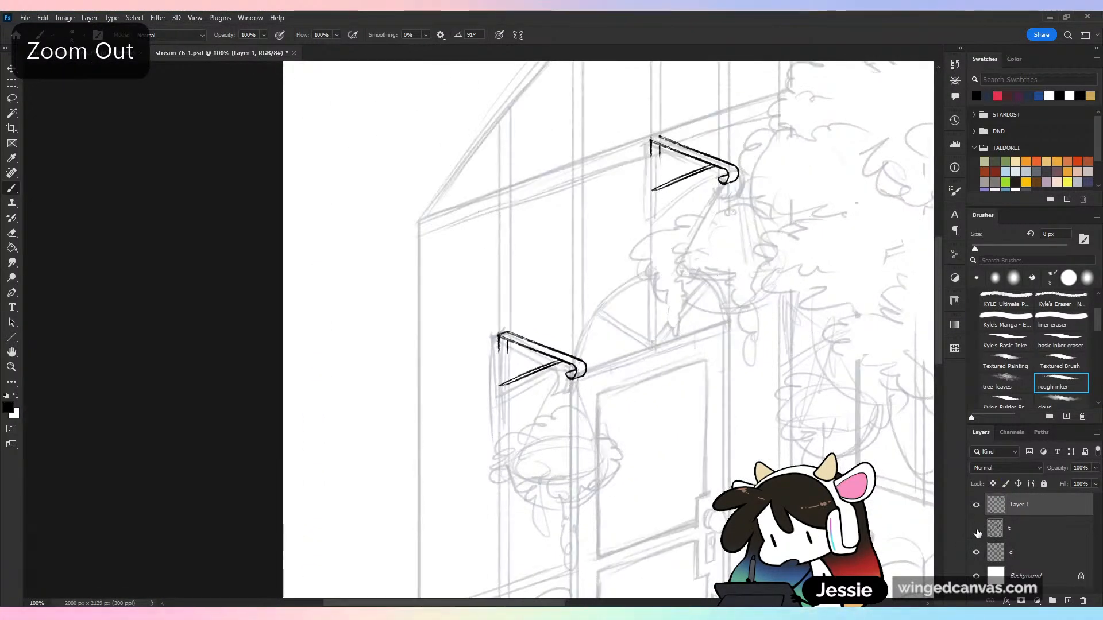
Try to erase the frame lines overlapping the copied bracket's arm and hook on layer t, and undo the erasing
left_click(977, 529)
left_click(1034, 528)
key("ctrl+plus")
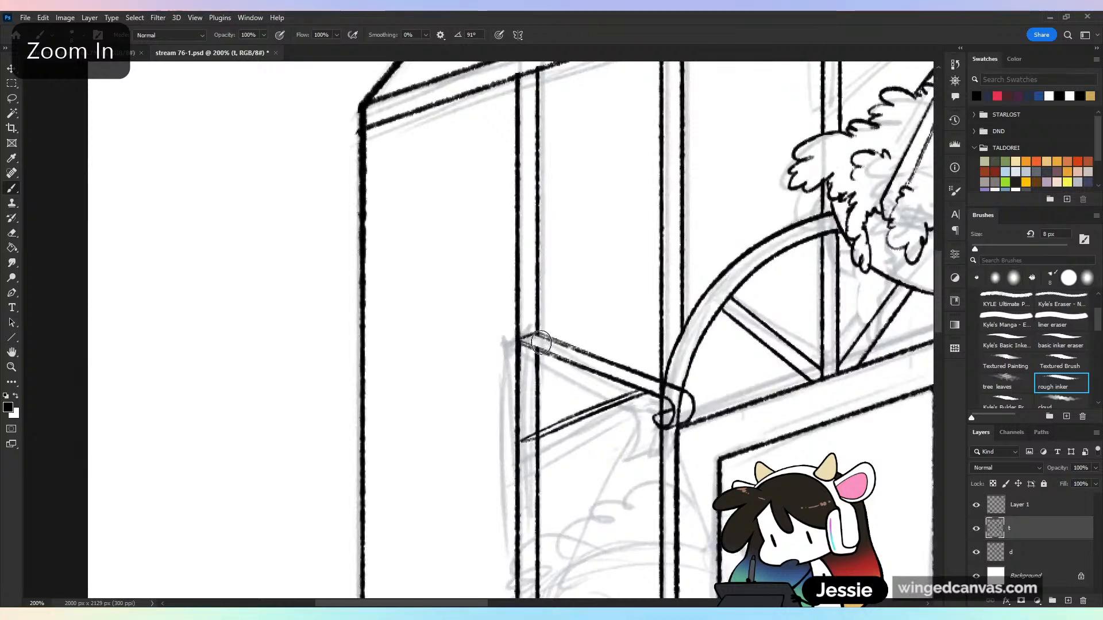
mouse_move(676, 397)
left_mouse_down()
mouse_move(659, 389)
mouse_move(682, 398)
mouse_move(668, 420)
left_mouse_up()
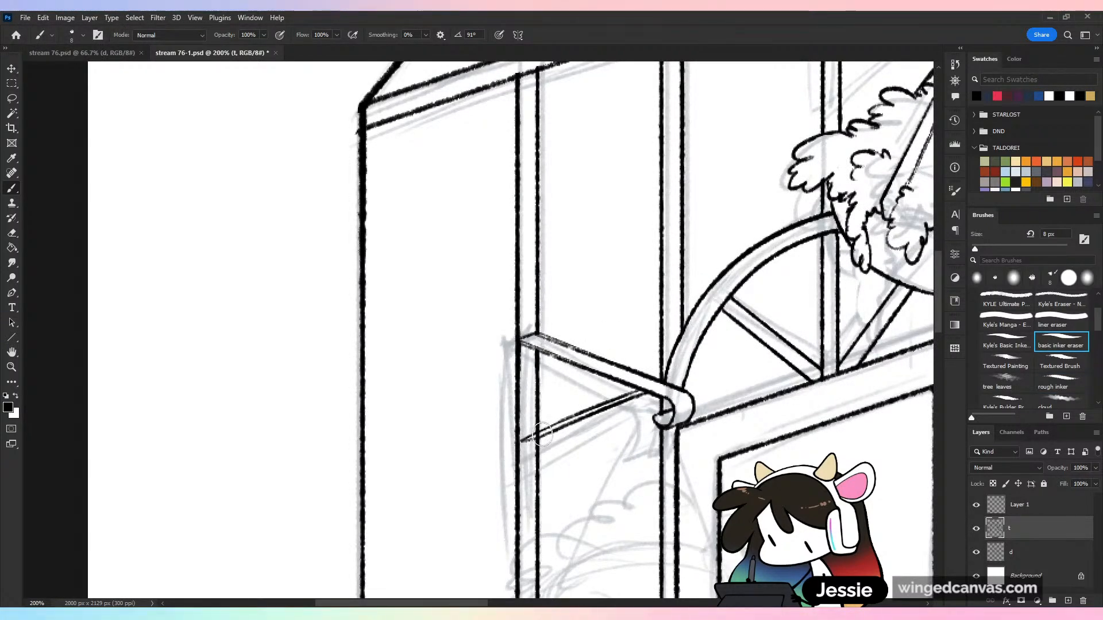
key("ctrl+minus")
key("ctrl+minus")
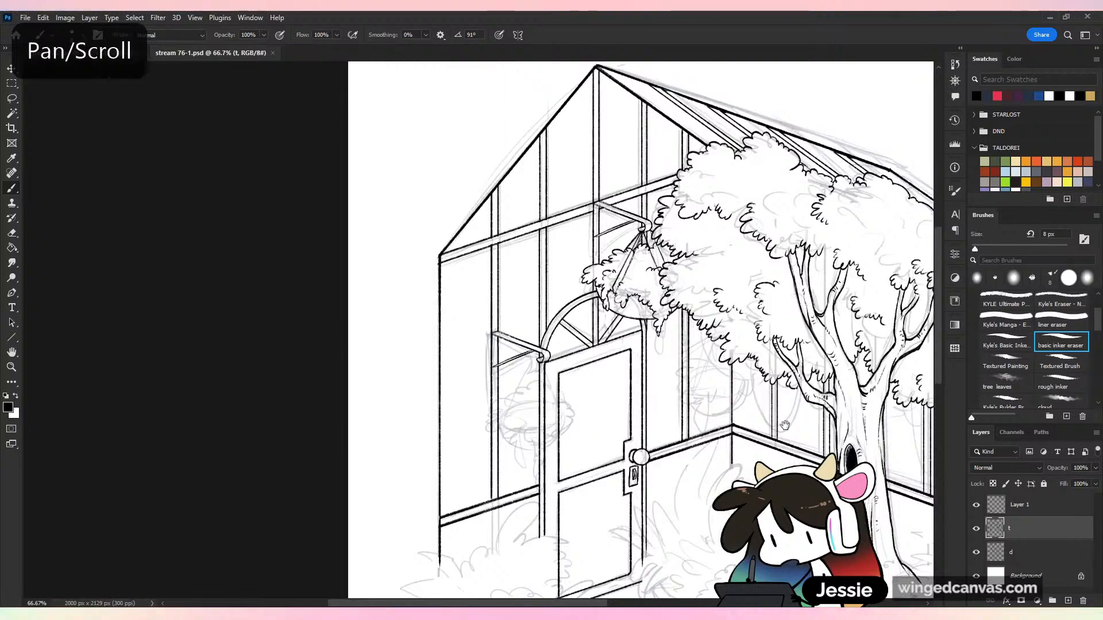
left_click_drag(785, 425, 722, 398)
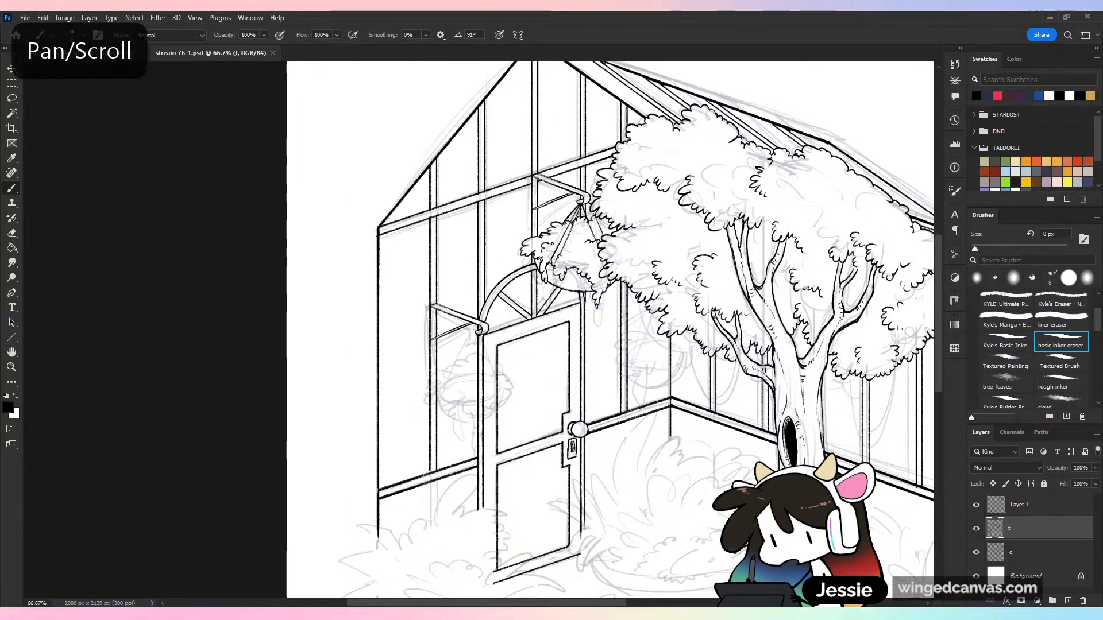
key("ctrl+plus")
key("ctrl+s")
left_click_drag(681, 485, 582, 438)
key("ctrl+minus")
key("ctrl+s")
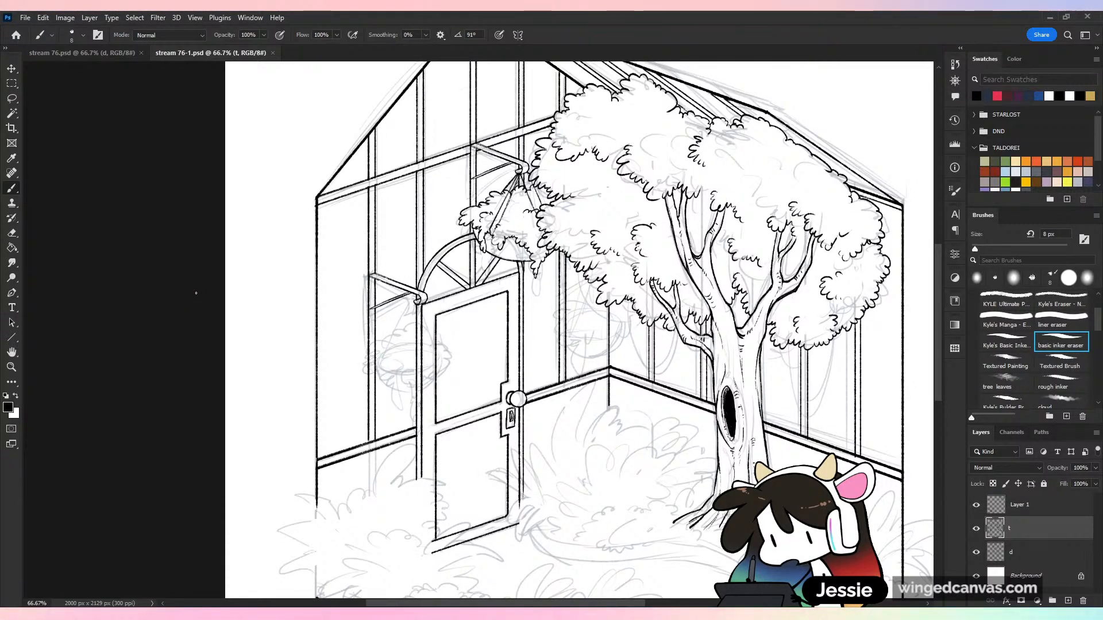
key("ctrl+plus")
key("ctrl+z")
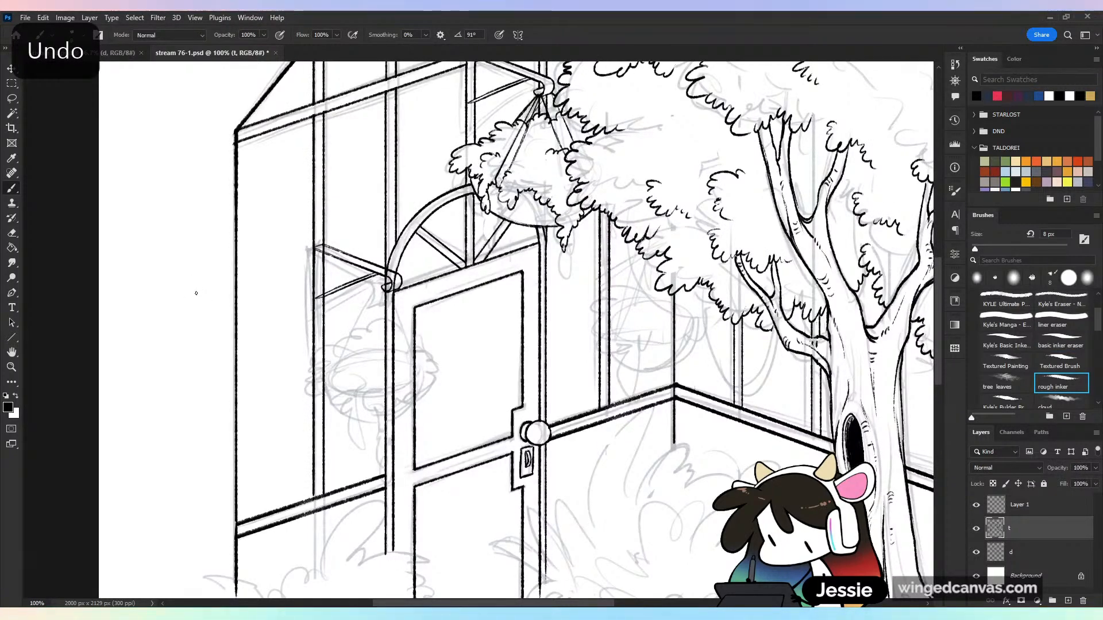
Select the copied bracket on Layer 1 and move it a little lower on the post beside the door
key("l")
mouse_move(362, 197)
left_mouse_down()
mouse_move(368, 384)
mouse_move(429, 195)
left_mouse_up()
key("v")
mouse_move(432, 293)
left_mouse_down()
mouse_move(433, 326)
mouse_move(421, 336)
mouse_move(423, 315)
left_mouse_up()
key("ctrl+z")
left_click(1038, 504)
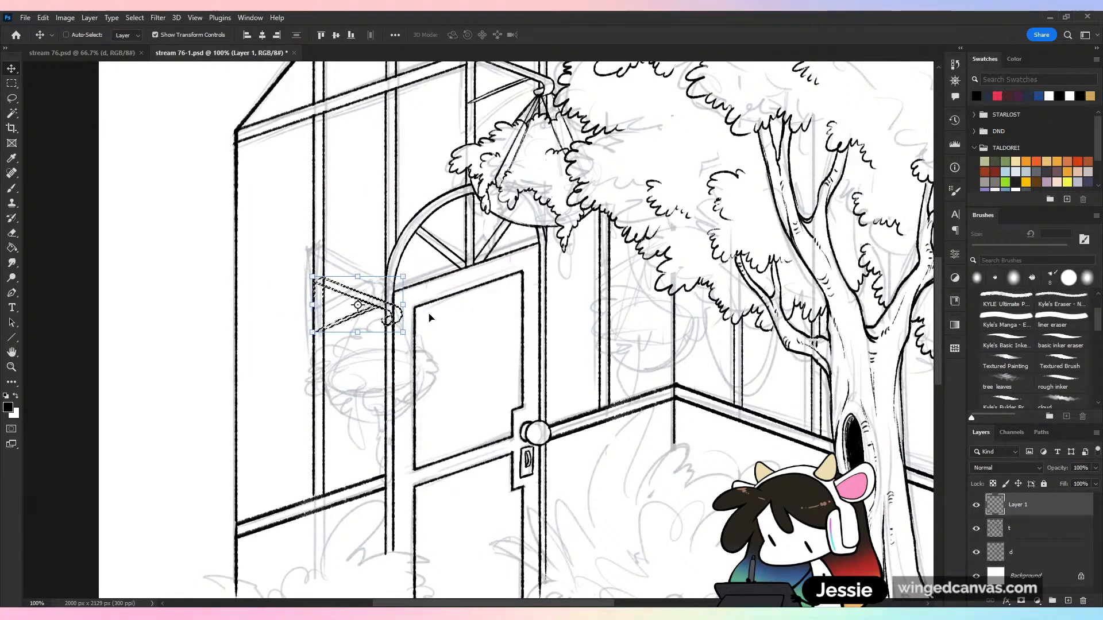
key("Right")
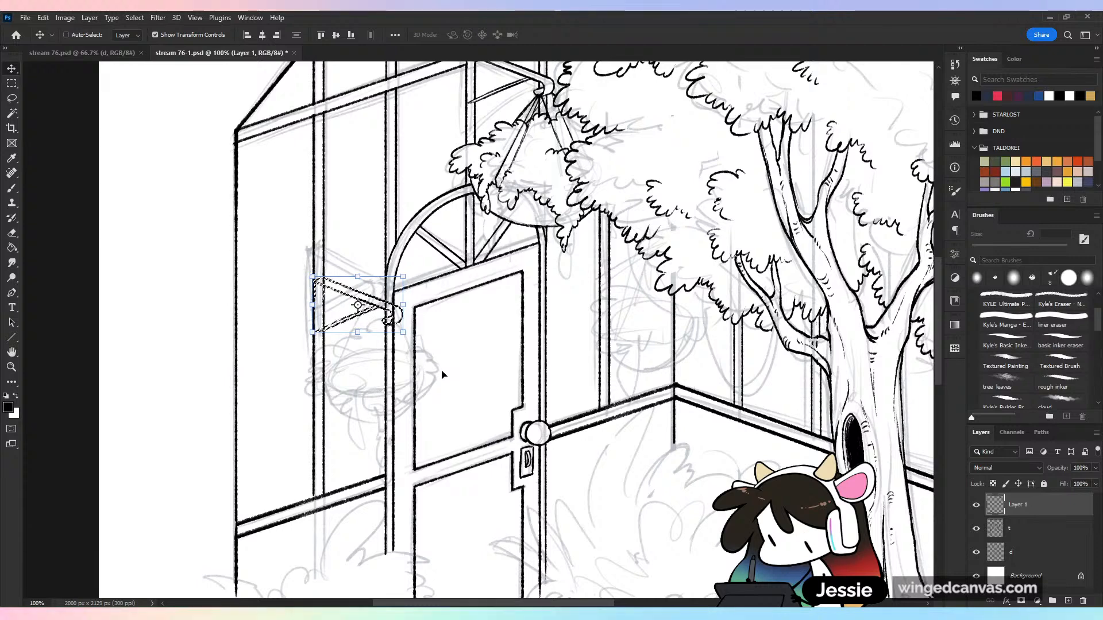
key("ctrl+d")
Erase the post and door frame lines on layer t that cross the lowered bracket, save, and return to the rough inker brush
key("e")
key("ctrl+plus")
left_click(1019, 528)
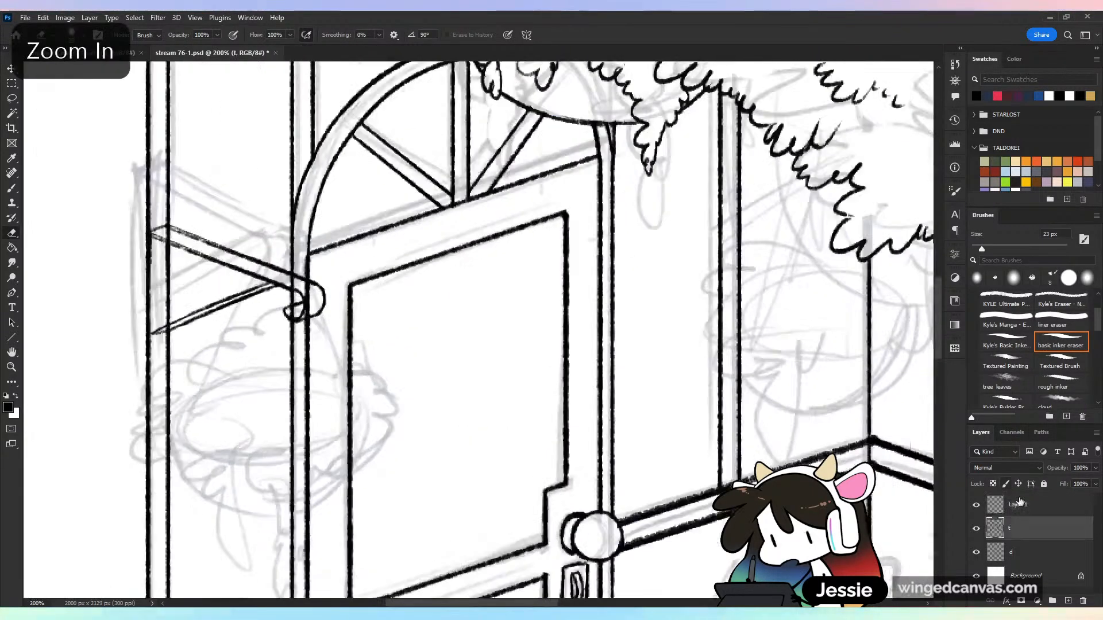
left_click_drag(168, 231, 170, 236)
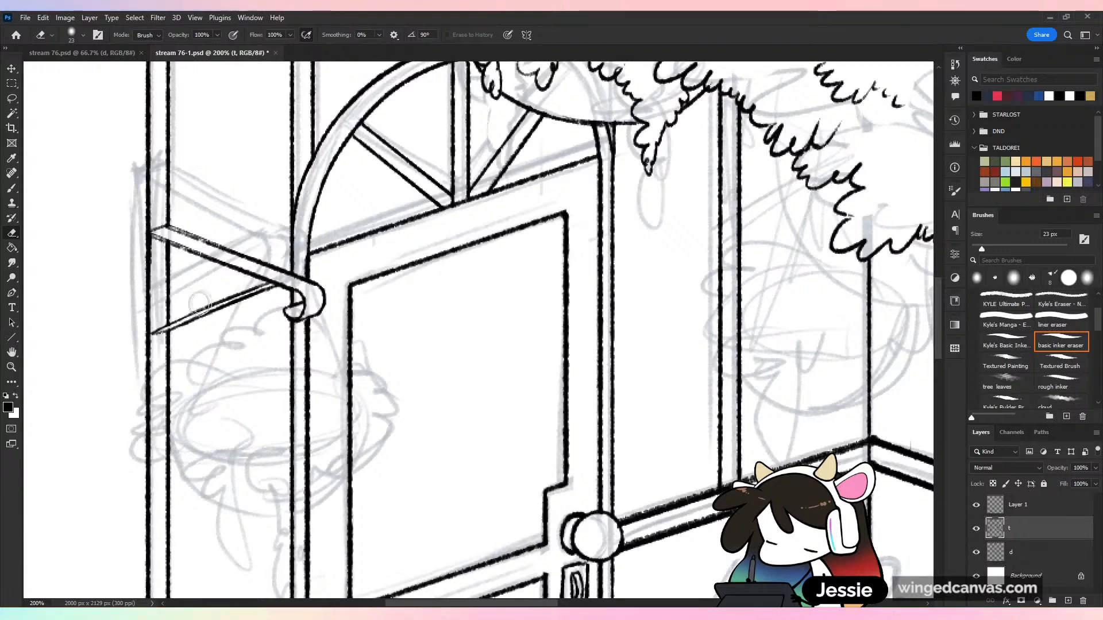
key("ctrl+minus")
key("ctrl+s")
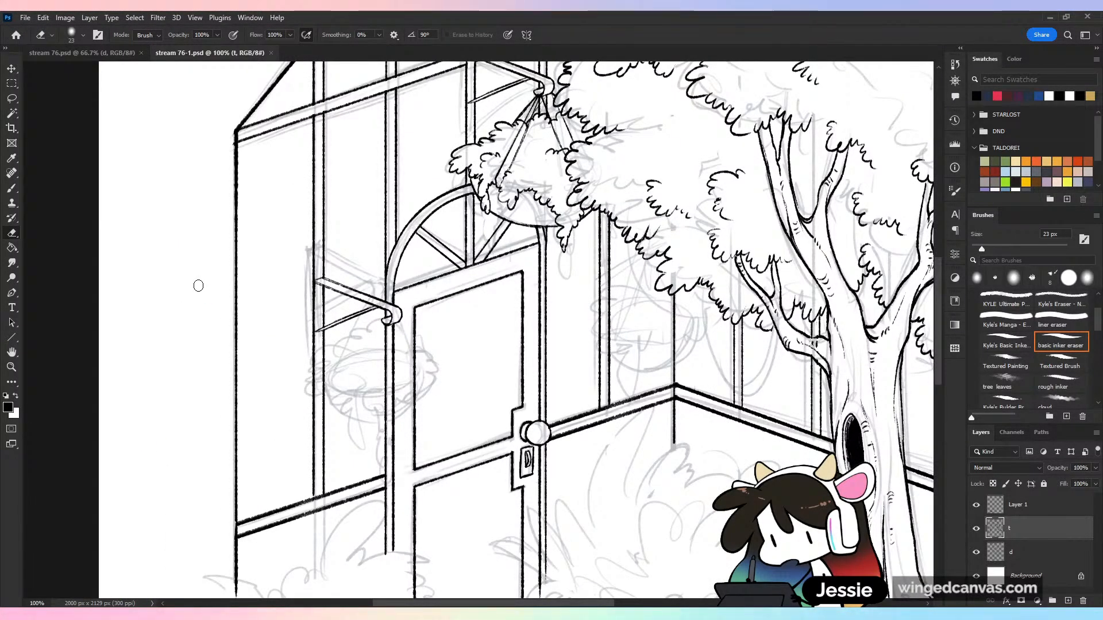
key("ctrl+s")
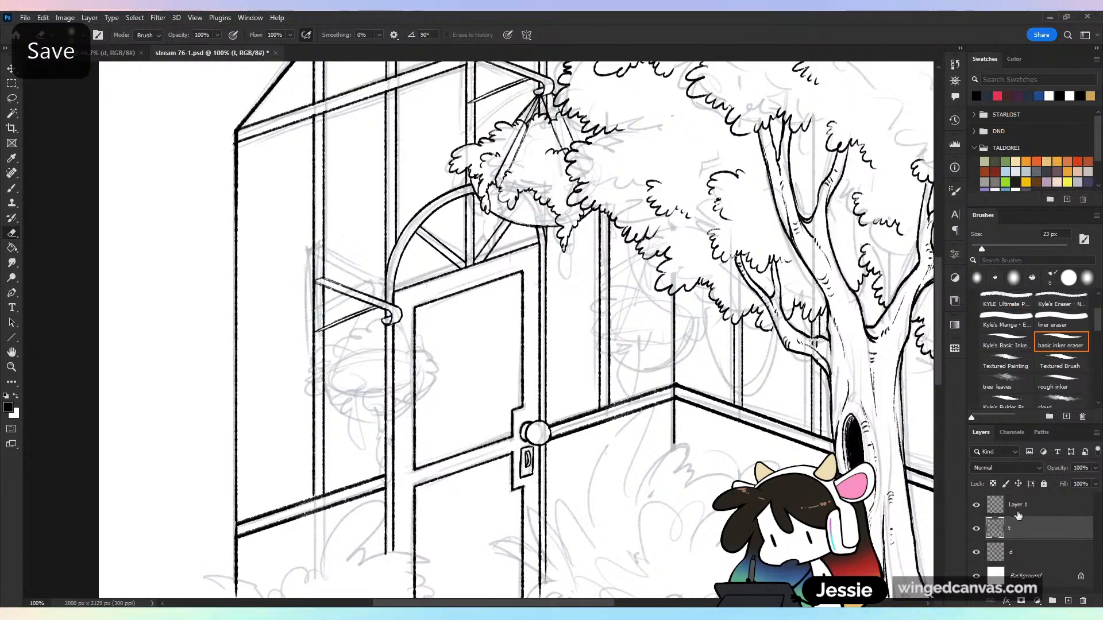
key("ctrl+minus")
key("ctrl+plus")
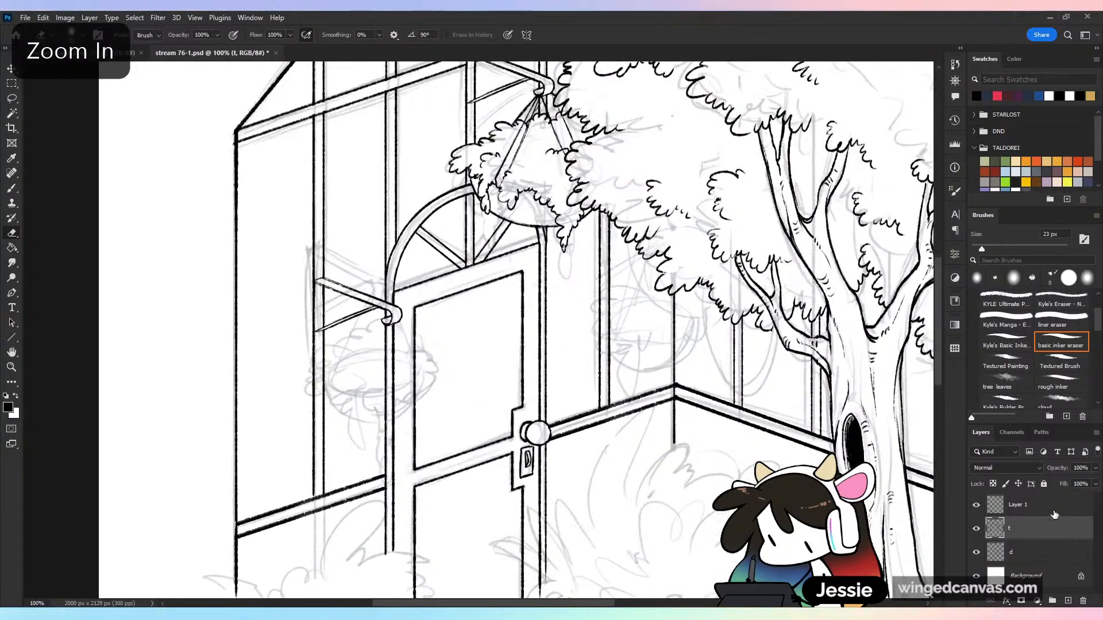
key("b")
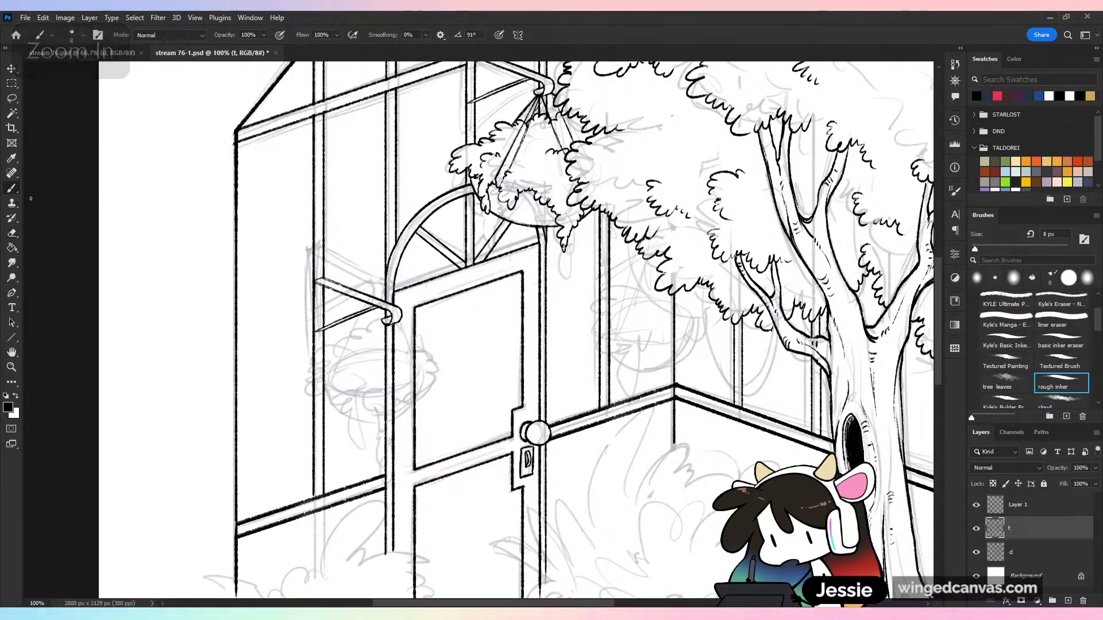
Ink two straight cords spreading down from the copied bracket's hook toward the basket's sides, redoing the door-side cord once
key("ctrl+plus")
left_click_drag(294, 322, 203, 494)
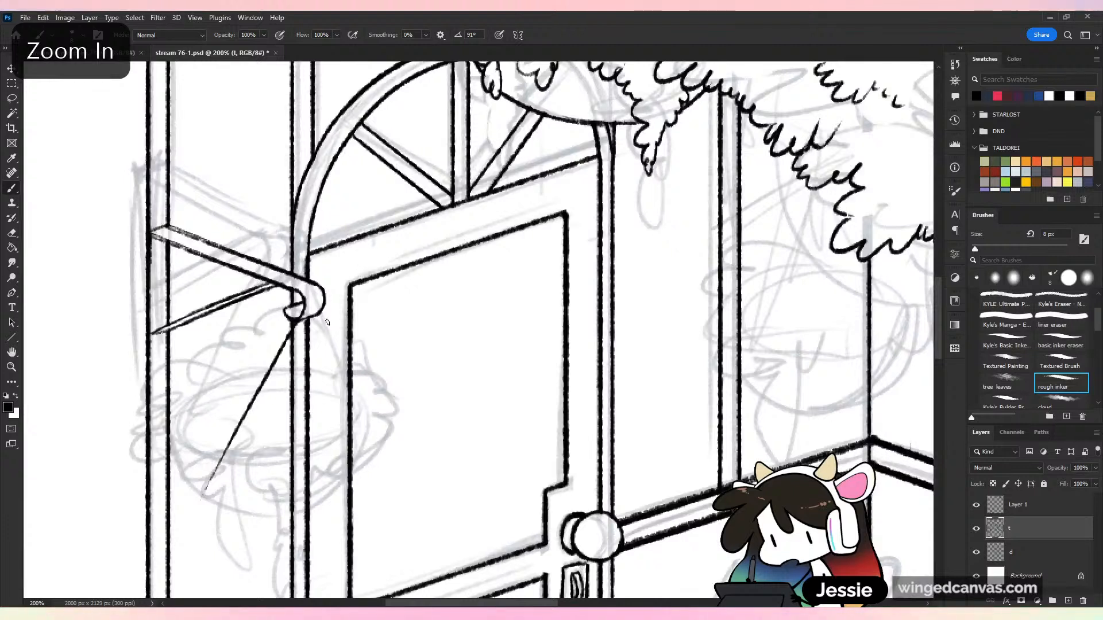
left_click_drag(319, 314, 405, 456)
key("ctrl+z")
left_click_drag(319, 314, 398, 415)
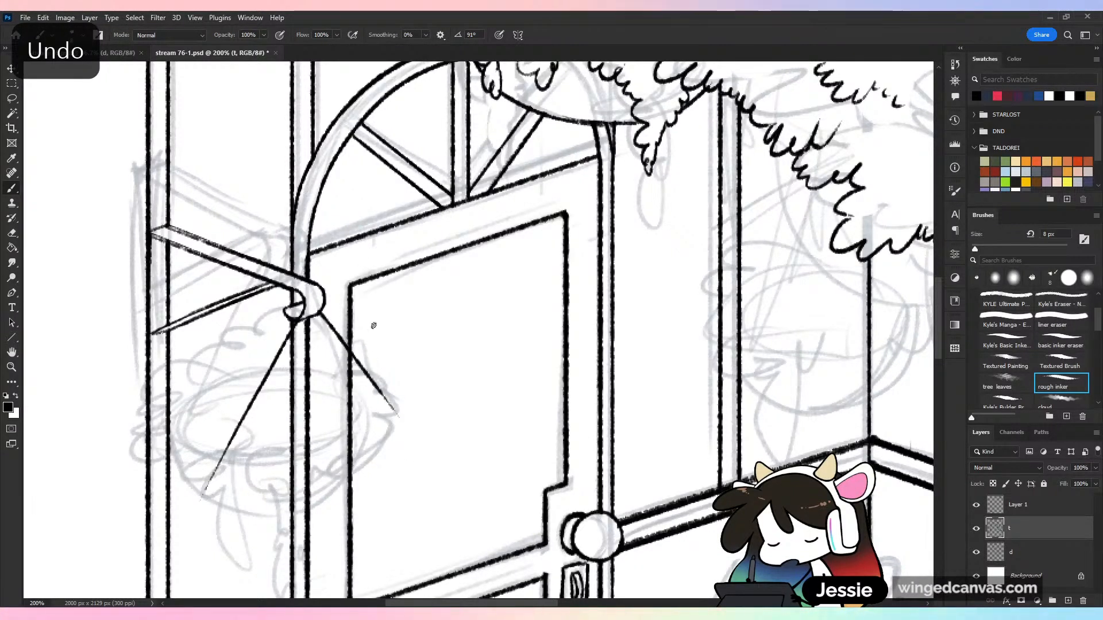
Ink the scalloped foliage outline with drooping leaf clusters around the lower basket, erasing the cord end beneath the leaves
mouse_move(271, 352)
left_mouse_down()
mouse_move(240, 346)
mouse_move(170, 384)
mouse_move(157, 425)
mouse_move(132, 443)
mouse_move(166, 492)
mouse_move(202, 458)
mouse_move(198, 437)
mouse_move(270, 483)
mouse_move(212, 480)
mouse_move(202, 498)
left_mouse_up()
key("e")
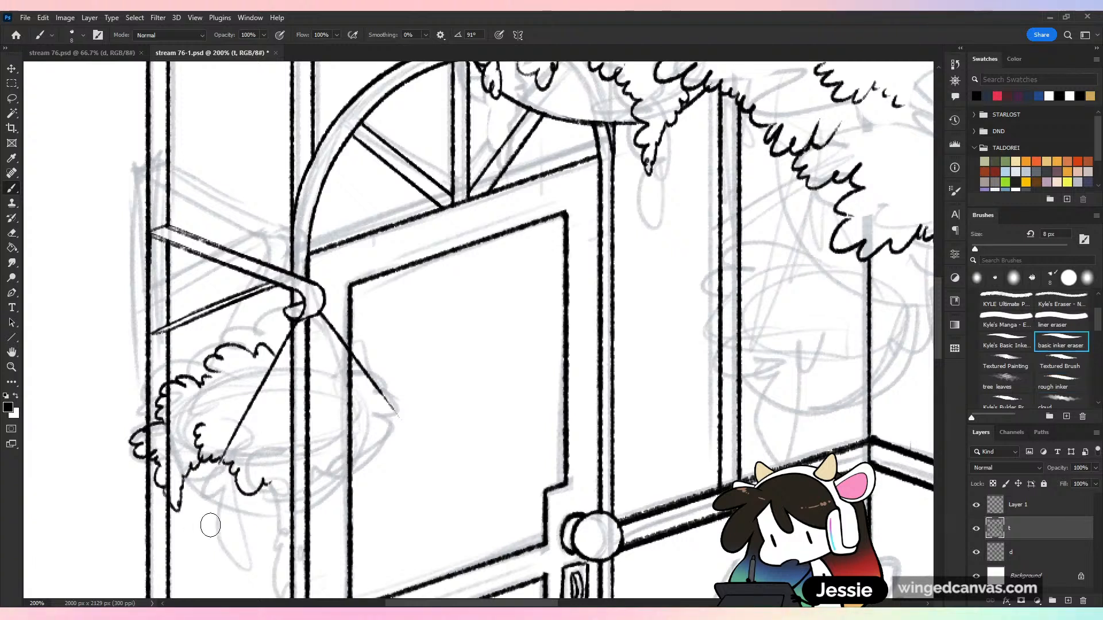
left_click_drag(270, 483, 287, 502)
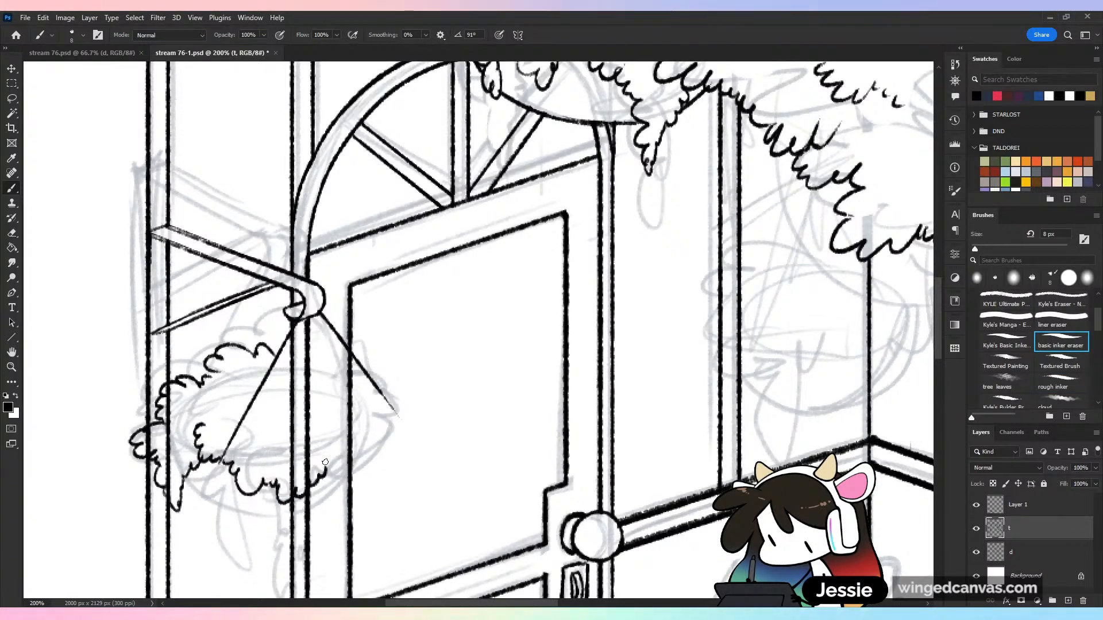
key("b")
mouse_move(280, 347)
left_mouse_down()
mouse_move(313, 348)
mouse_move(344, 366)
mouse_move(370, 352)
mouse_move(370, 379)
mouse_move(385, 368)
mouse_move(414, 394)
mouse_move(386, 400)
mouse_move(403, 436)
left_mouse_up()
mouse_move(331, 464)
left_mouse_down()
mouse_move(370, 449)
mouse_move(406, 470)
left_mouse_up()
left_click_drag(471, 450, 571, 458)
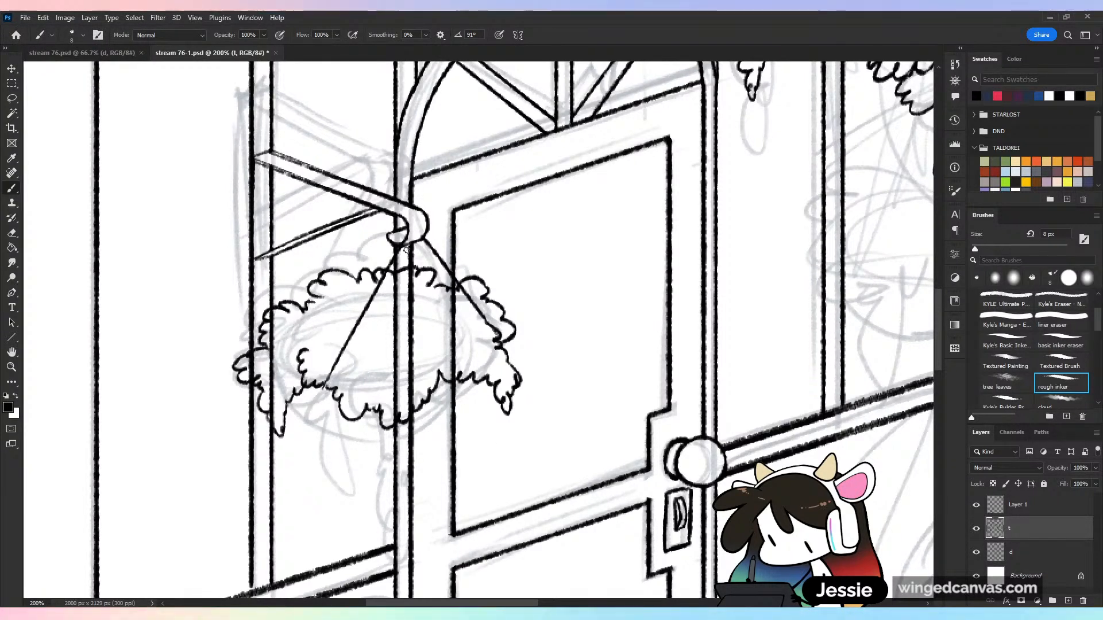
Ink the remaining cords from the hook, one doubled down to the front foliage edge and a short one behind the leaves
left_click_drag(425, 242, 451, 380)
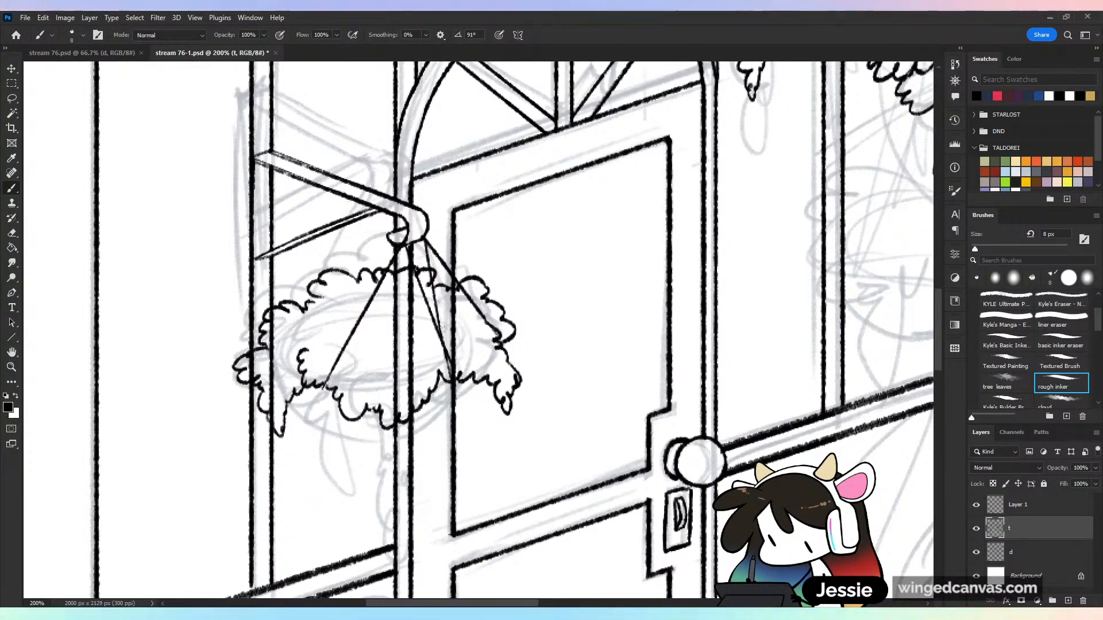
key("ctrl+z")
left_click_drag(426, 246, 454, 357)
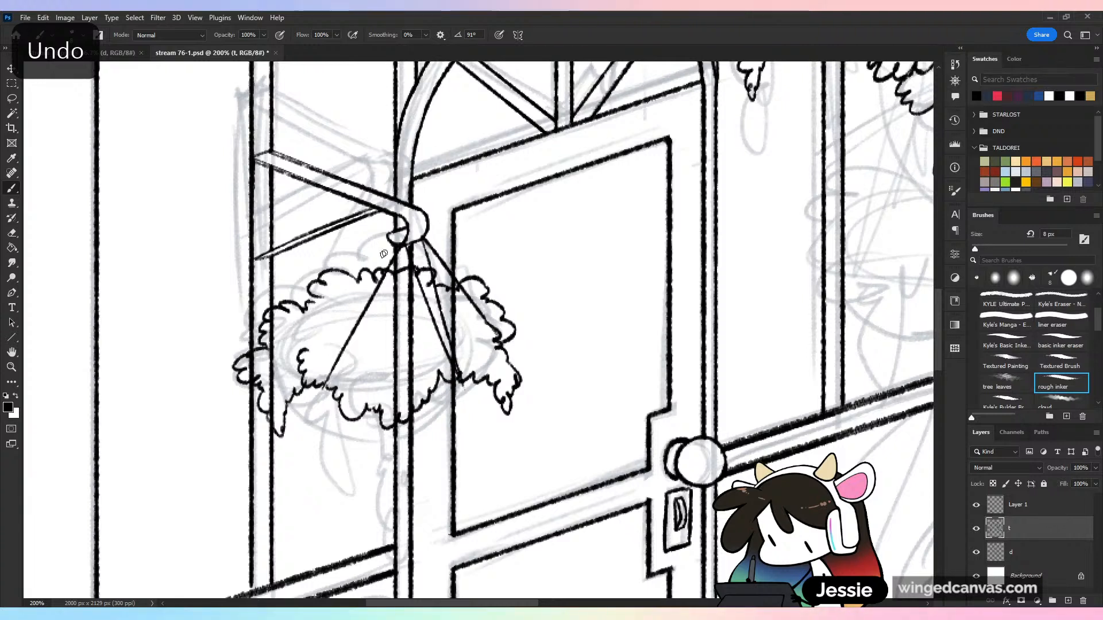
key("ctrl+z")
left_click_drag(396, 245, 351, 273)
left_click_drag(363, 270, 396, 250)
Erase the post and door frame lines running through the lower basket's foliage on layer t, and save the document
mouse_move(411, 300)
left_mouse_down()
mouse_move(396, 302)
mouse_move(401, 284)
left_mouse_up()
mouse_move(460, 316)
left_mouse_down()
mouse_move(462, 370)
mouse_move(445, 332)
mouse_move(459, 378)
left_mouse_up()
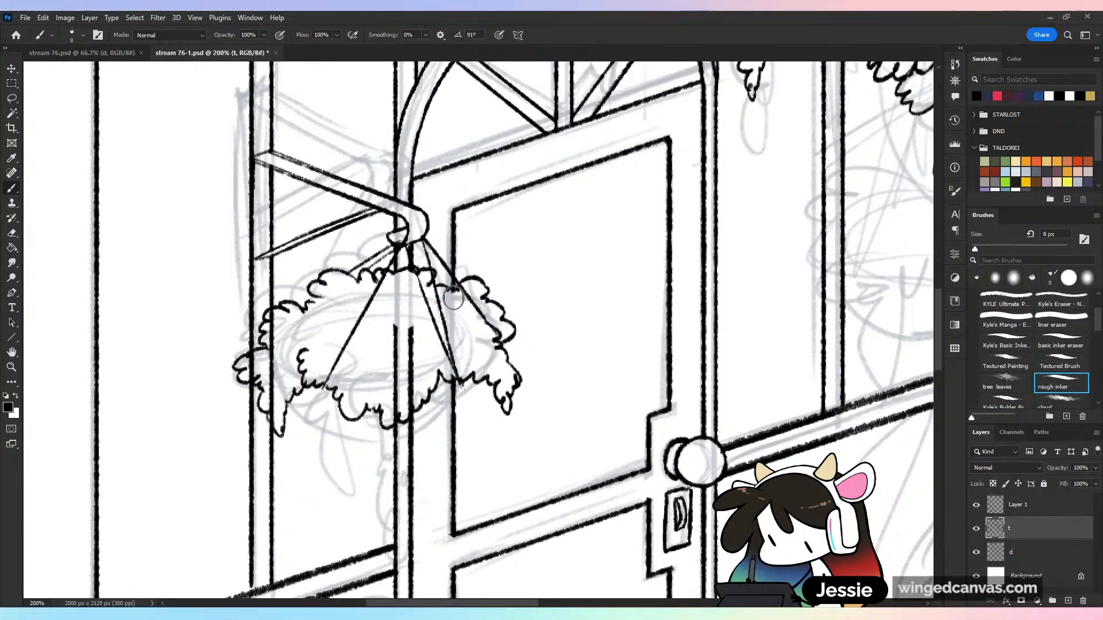
mouse_move(401, 331)
left_mouse_down()
mouse_move(407, 381)
mouse_move(390, 412)
mouse_move(413, 390)
left_mouse_up()
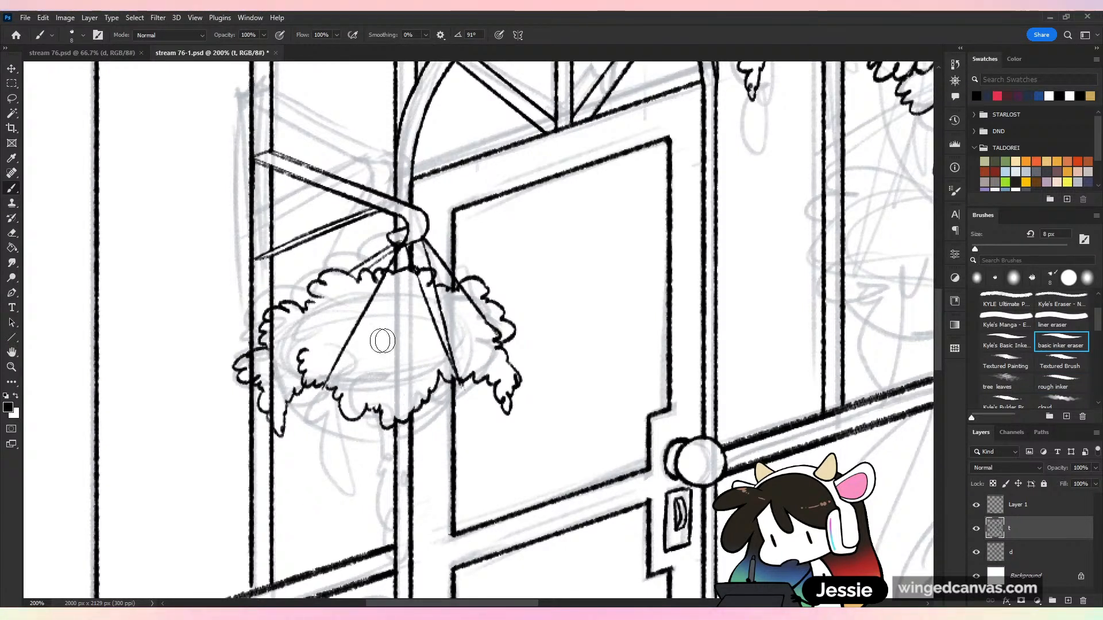
mouse_move(270, 373)
left_mouse_down()
mouse_move(274, 417)
mouse_move(276, 344)
mouse_move(255, 365)
mouse_move(265, 367)
left_mouse_up()
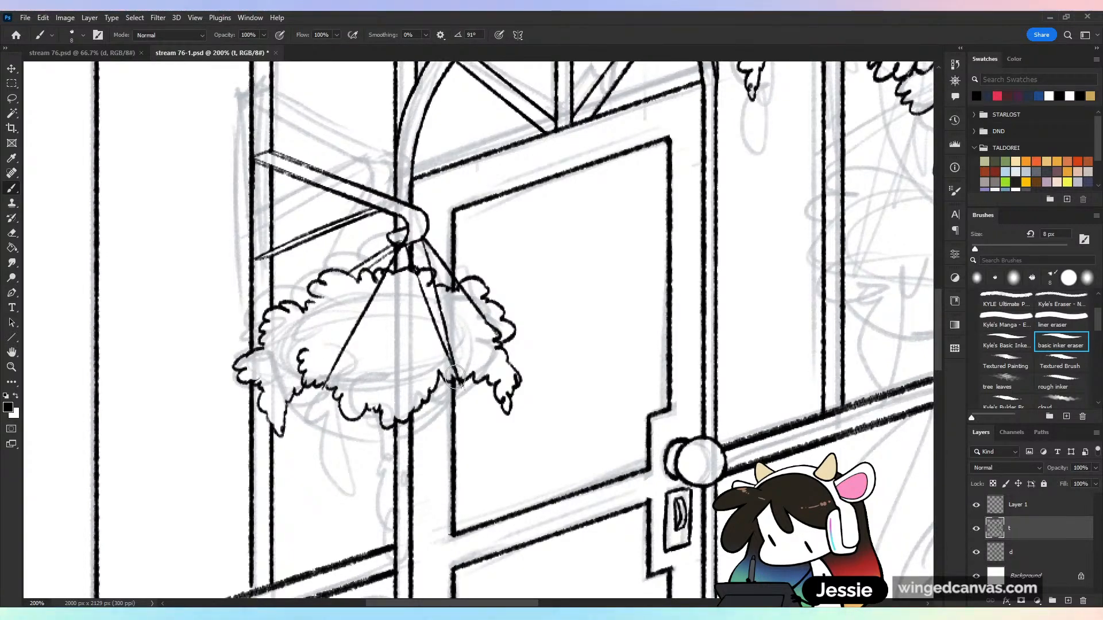
key("ctrl+minus")
key("ctrl+minus")
key("ctrl+minus")
key("ctrl+s")
key("ctrl+plus")
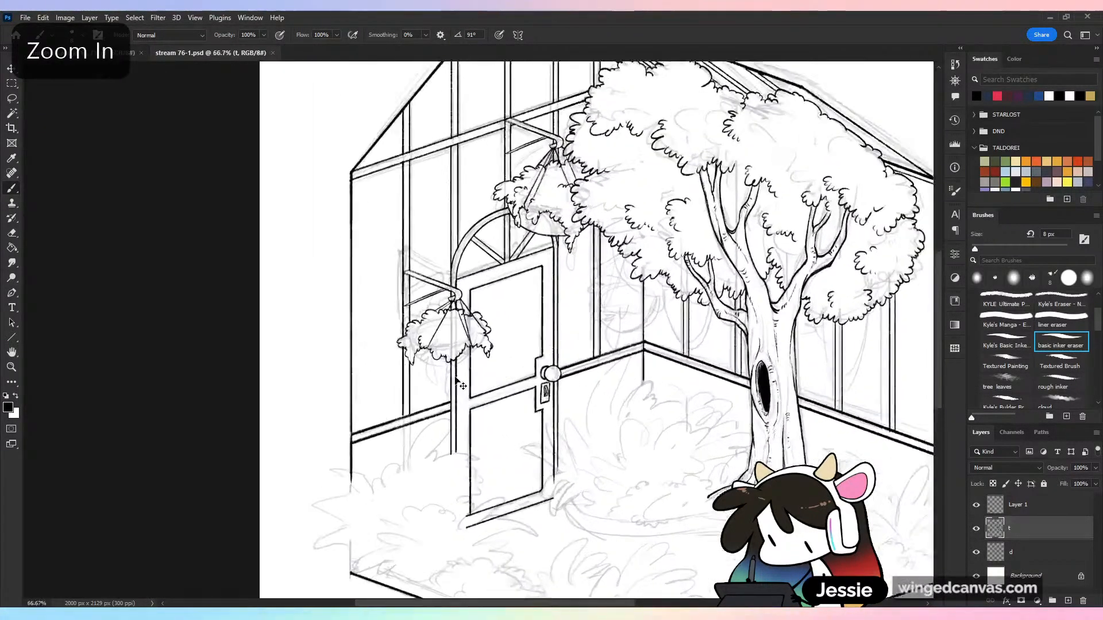
key("ctrl+plus")
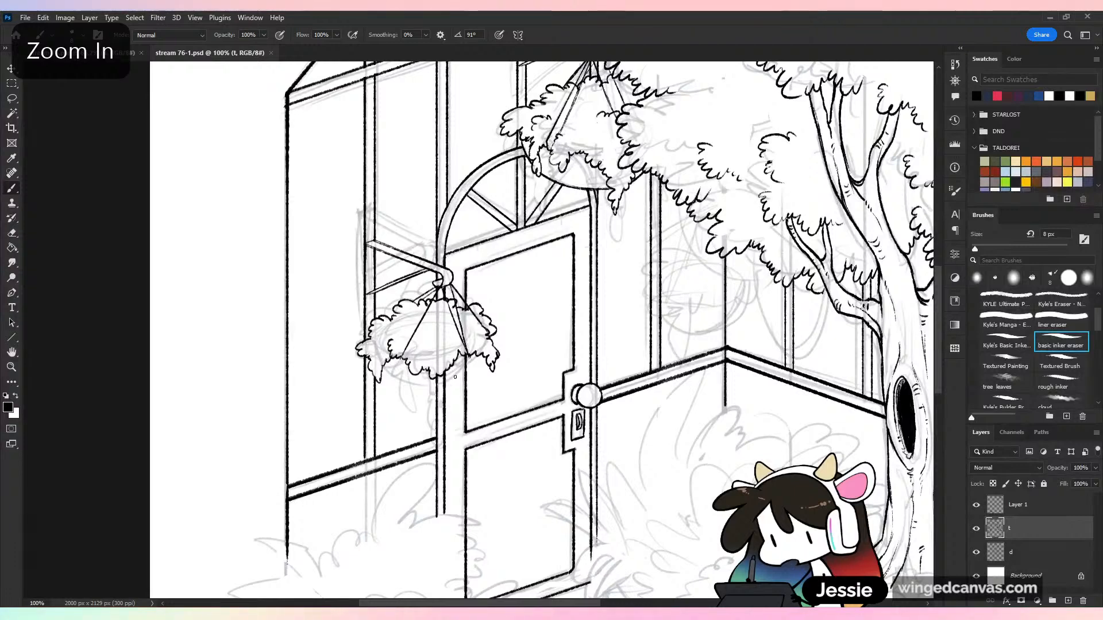
key("ctrl+s")
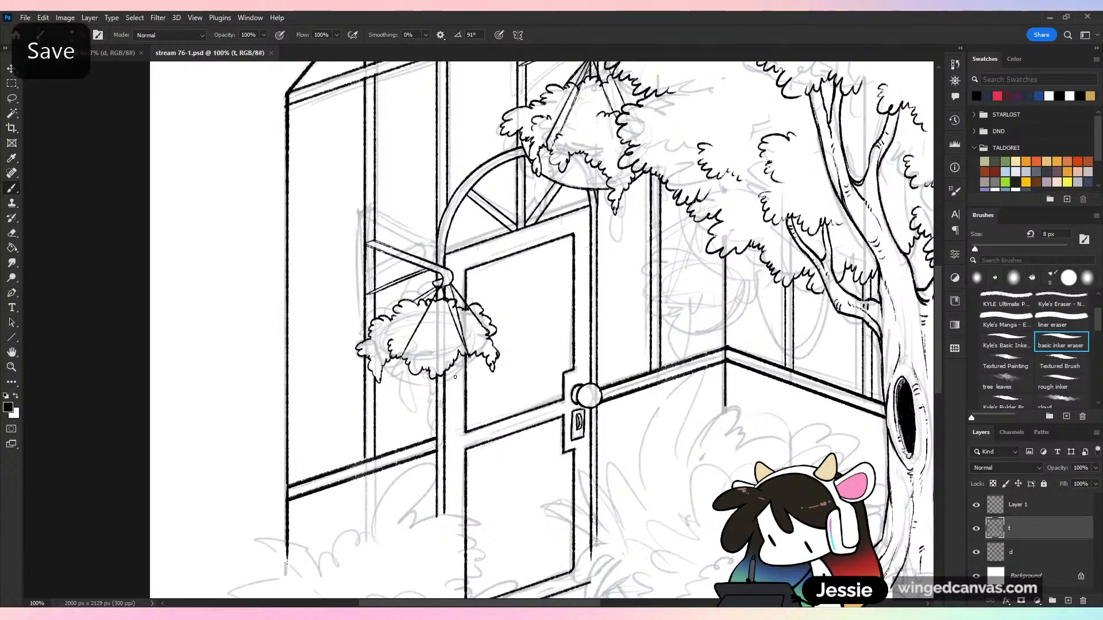
Ink the curved bowl beneath the lower basket's foliage, erase the frame lines crossing it, and save the document
key("ctrl+plus")
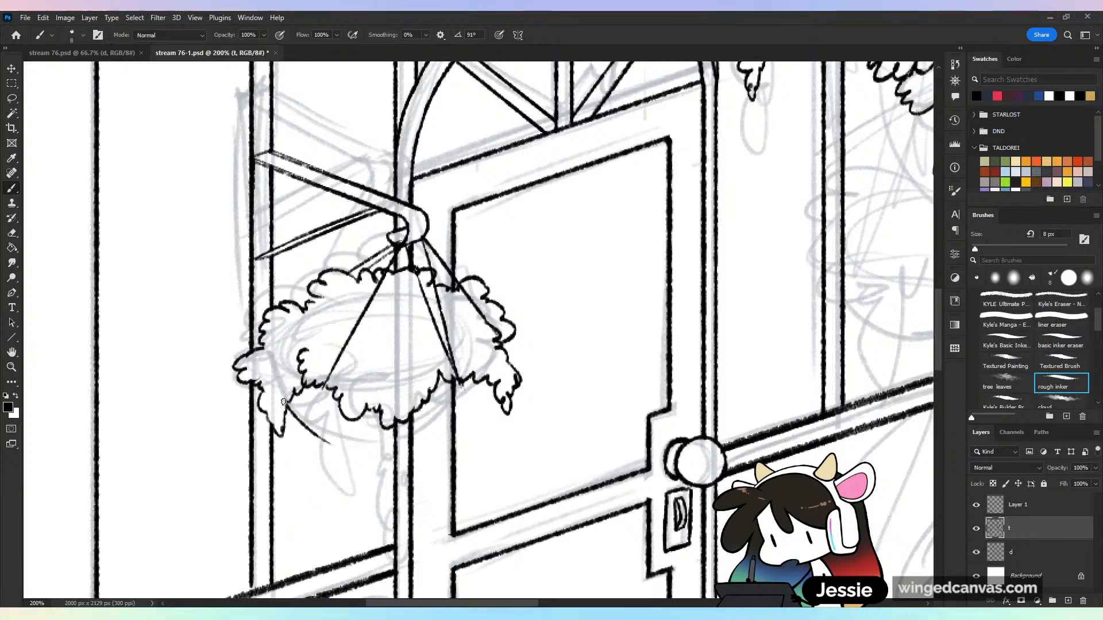
key("ctrl+z")
mouse_move(286, 408)
left_mouse_down()
mouse_move(346, 450)
mouse_move(426, 440)
left_mouse_up()
key("ctrl+z")
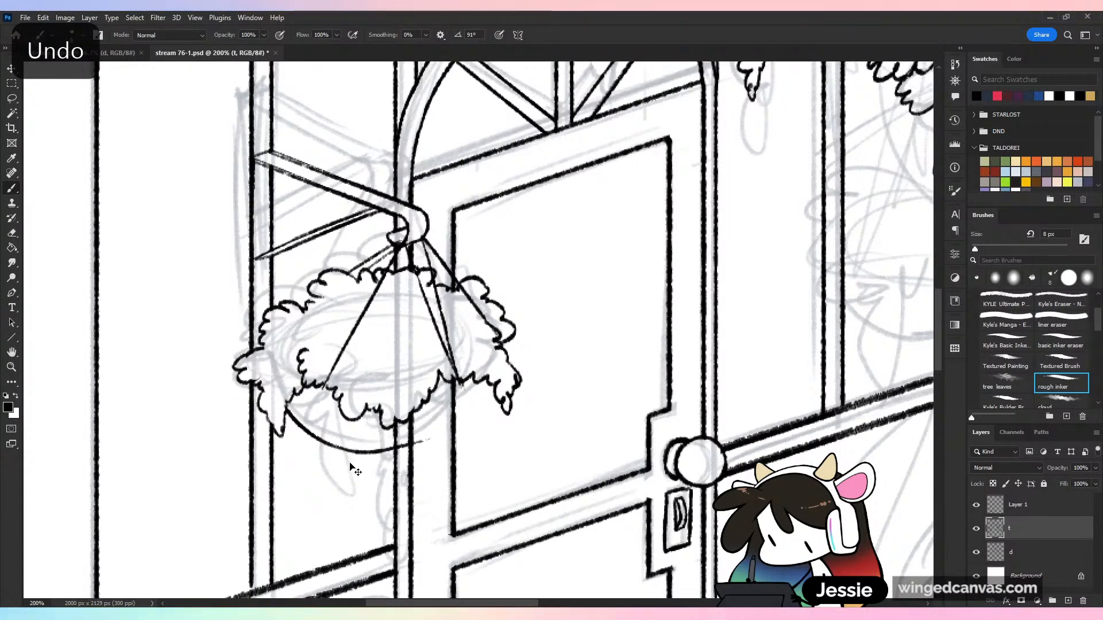
key("ctrl+z")
mouse_move(343, 451)
left_mouse_down()
mouse_move(415, 448)
mouse_move(474, 408)
mouse_move(443, 428)
mouse_move(458, 390)
mouse_move(451, 420)
mouse_move(418, 422)
mouse_move(410, 440)
mouse_move(402, 430)
left_mouse_up()
key("ctrl+minus")
key("ctrl+minus")
key("ctrl+s")
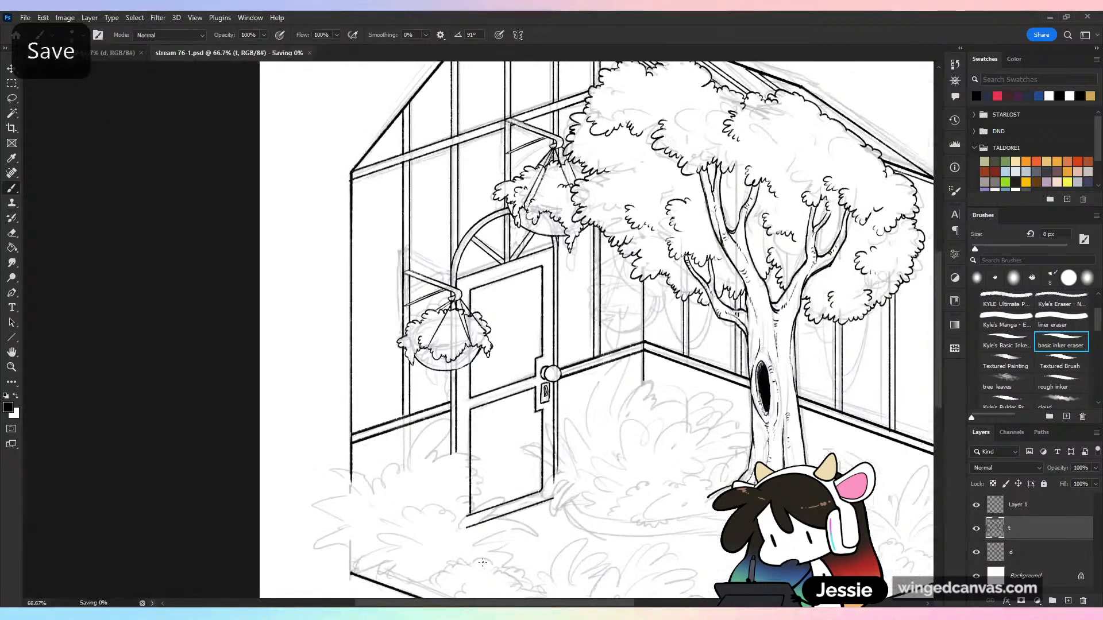
Hide sketch layer d, ink small curled leaf details inside the lower basket's foliage, and save the document
key("ctrl+minus")
left_click(975, 552)
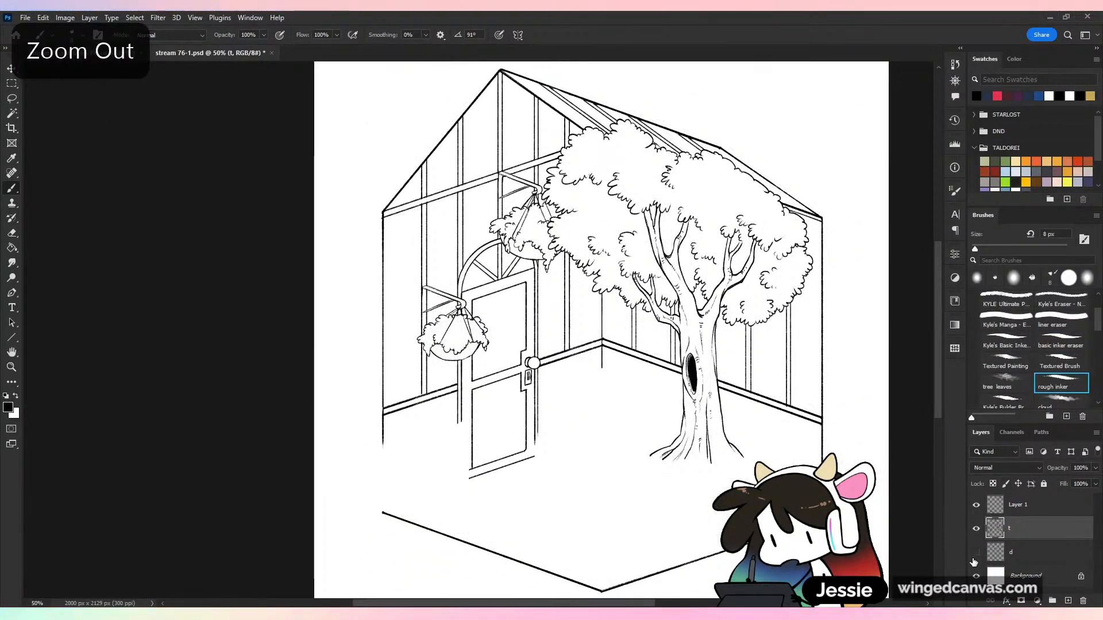
key("ctrl+plus")
key("ctrl+plus")
key("ctrl+plus")
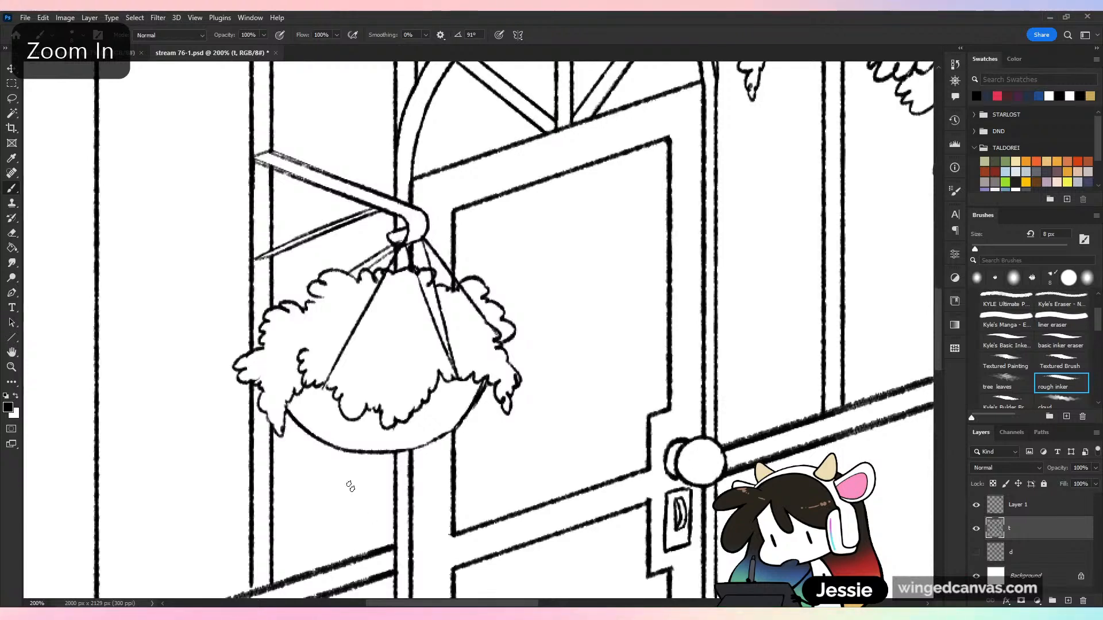
left_click_drag(280, 376, 276, 410)
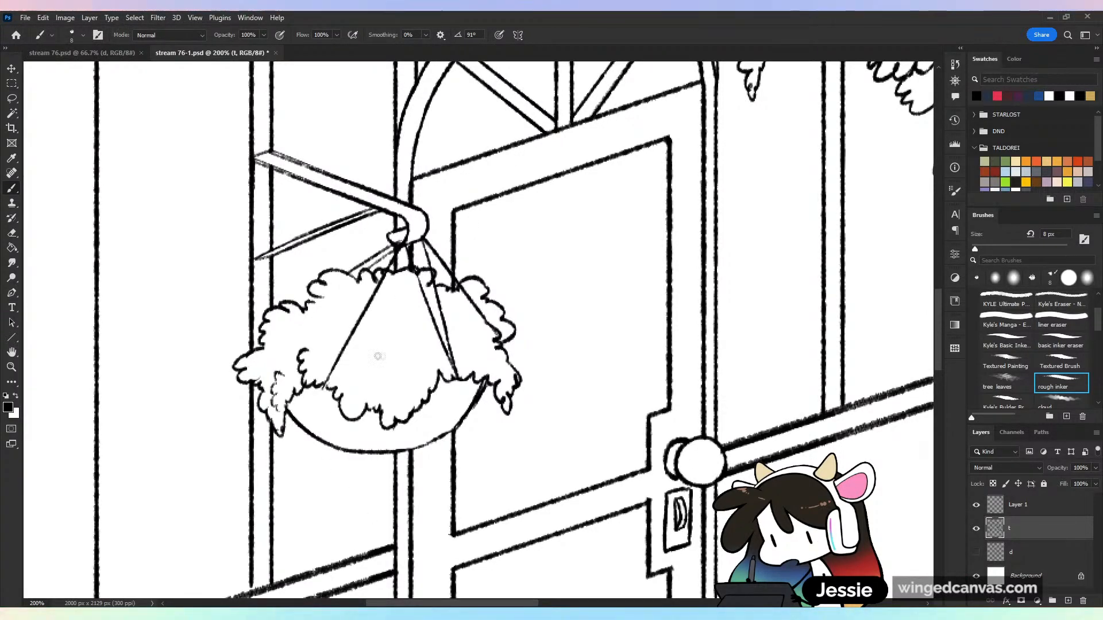
mouse_move(387, 348)
left_mouse_down()
mouse_move(418, 368)
mouse_move(400, 395)
left_mouse_up()
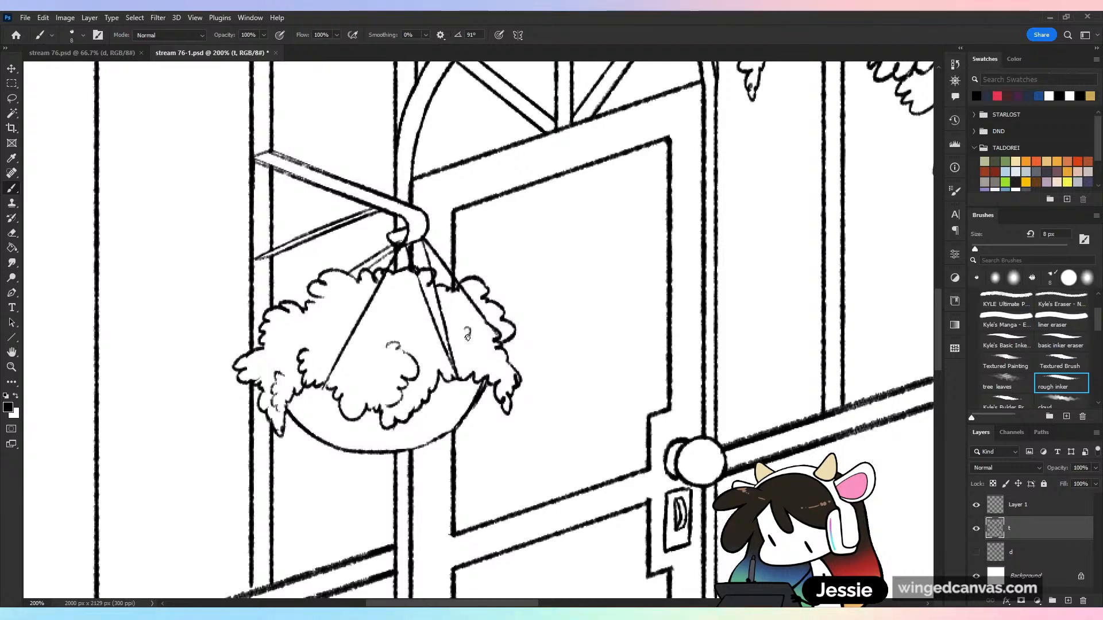
key("ctrl+minus")
key("ctrl+s")
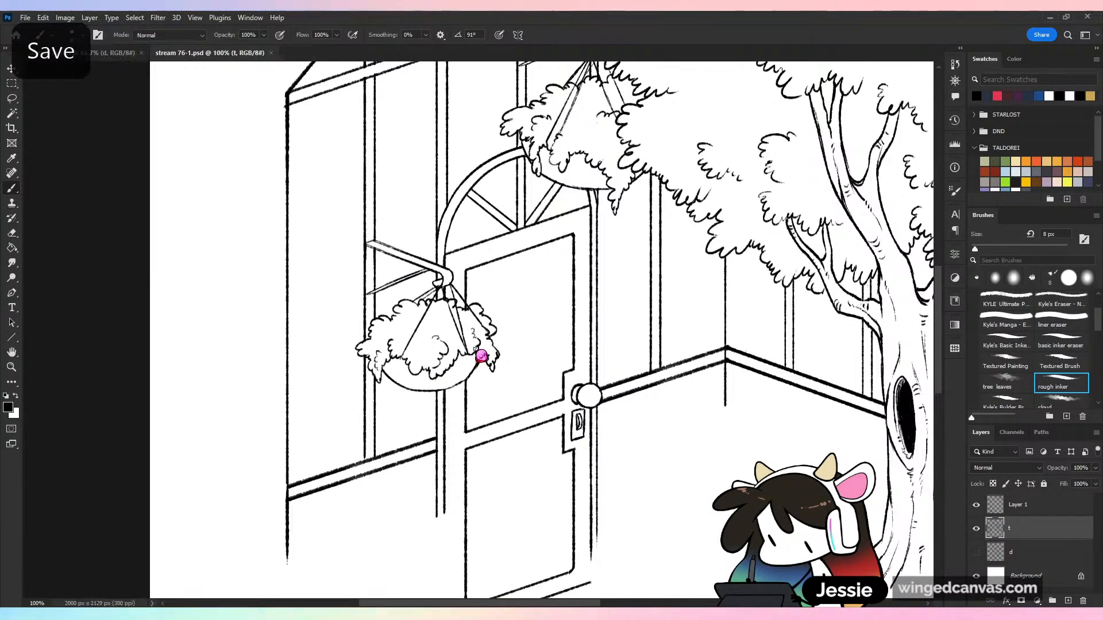
key("ctrl+minus")
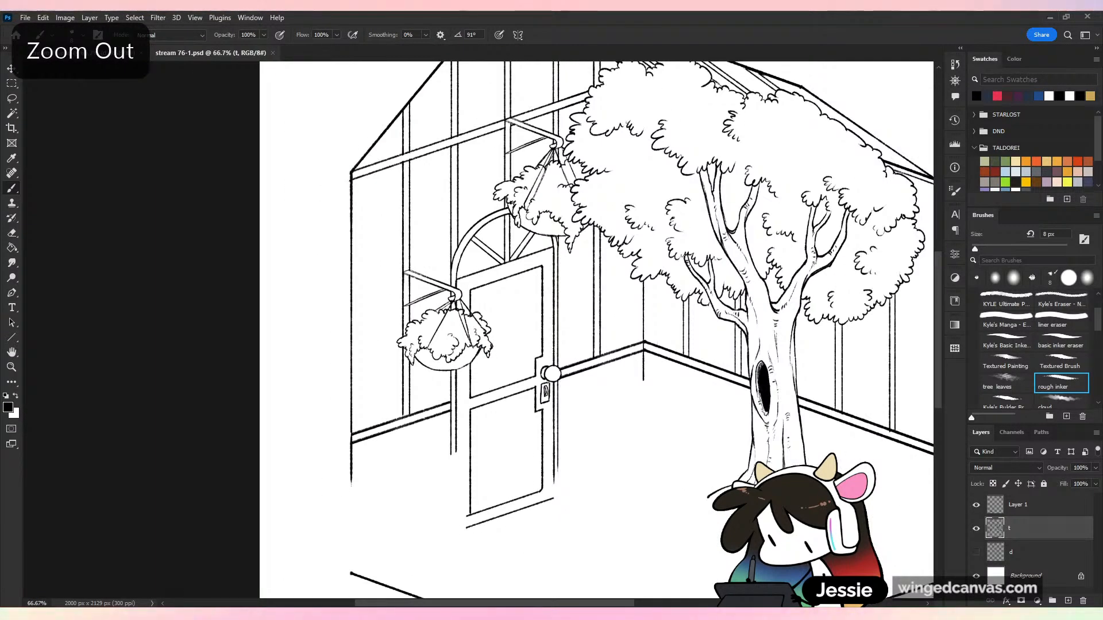
key("ctrl+plus")
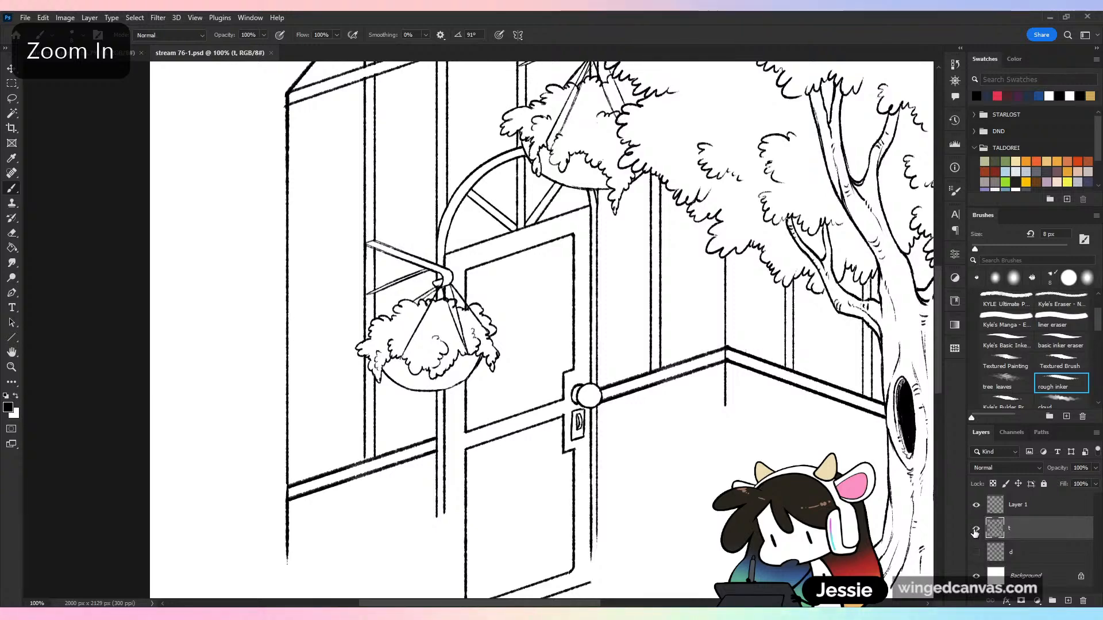
key("ctrl+minus")
key("ctrl+minus")
key("ctrl+s")
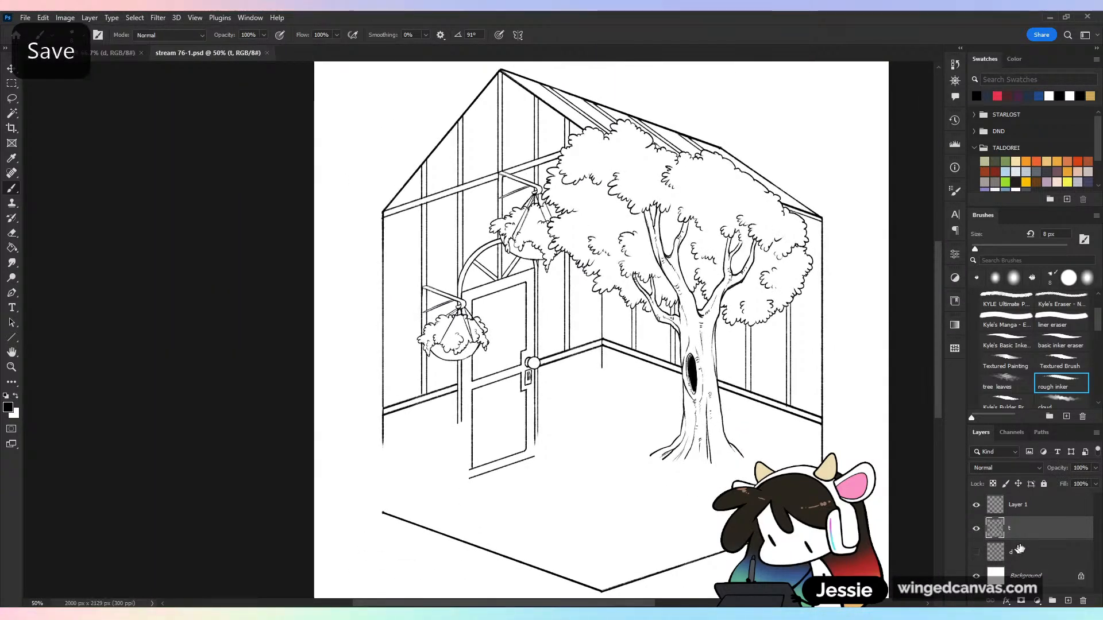
Show sketch layer d and copy the lower bracket on Layer 1 to the frame post between the door and the tree
left_click(1028, 508)
key("ctrl+plus")
left_click(12, 99)
key("ctrl+plus")
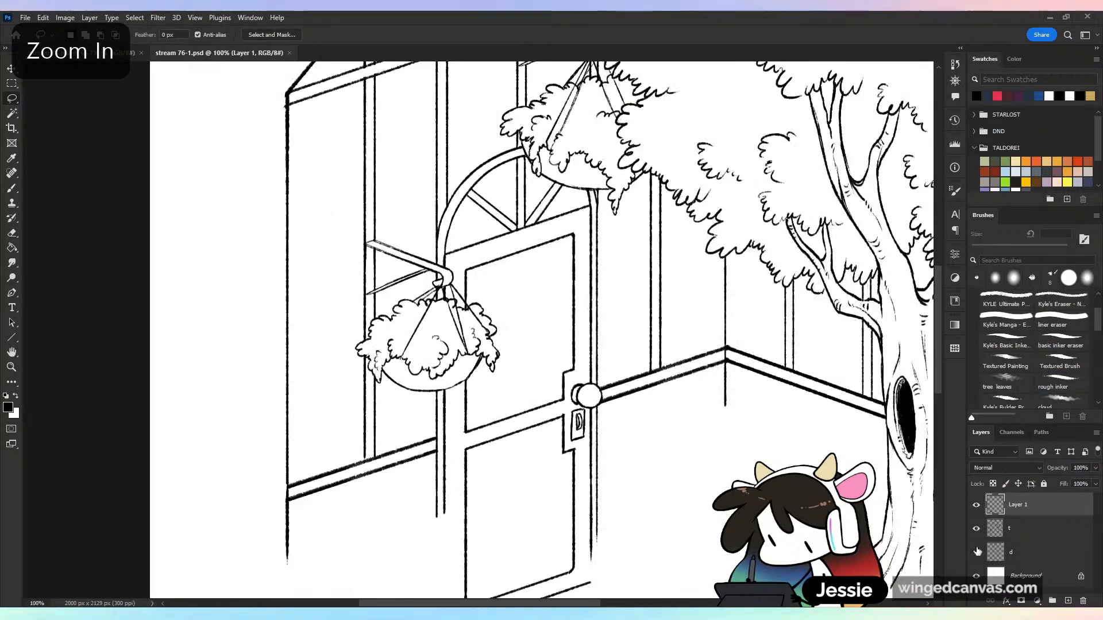
left_click(977, 552)
left_click_drag(431, 226, 499, 208)
mouse_move(460, 300)
left_mouse_down()
mouse_move(727, 279)
mouse_move(741, 241)
left_mouse_up()
key("ctrl+d")
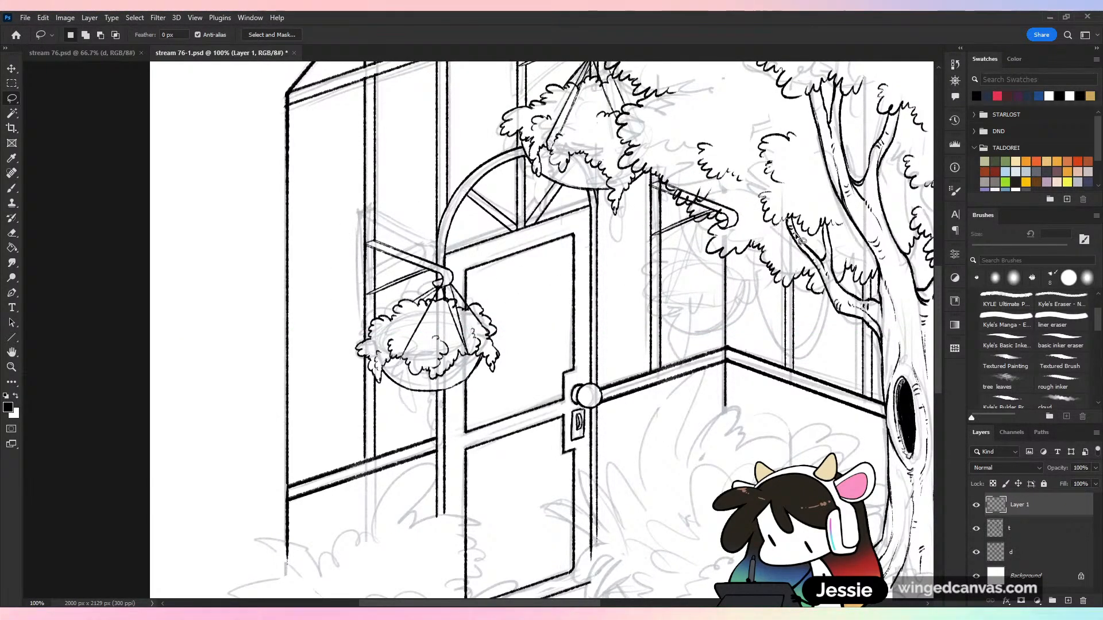
Make layer t active, save the document, and return to the rough inker brush
key("ctrl+plus")
left_click_drag(895, 234, 460, 472)
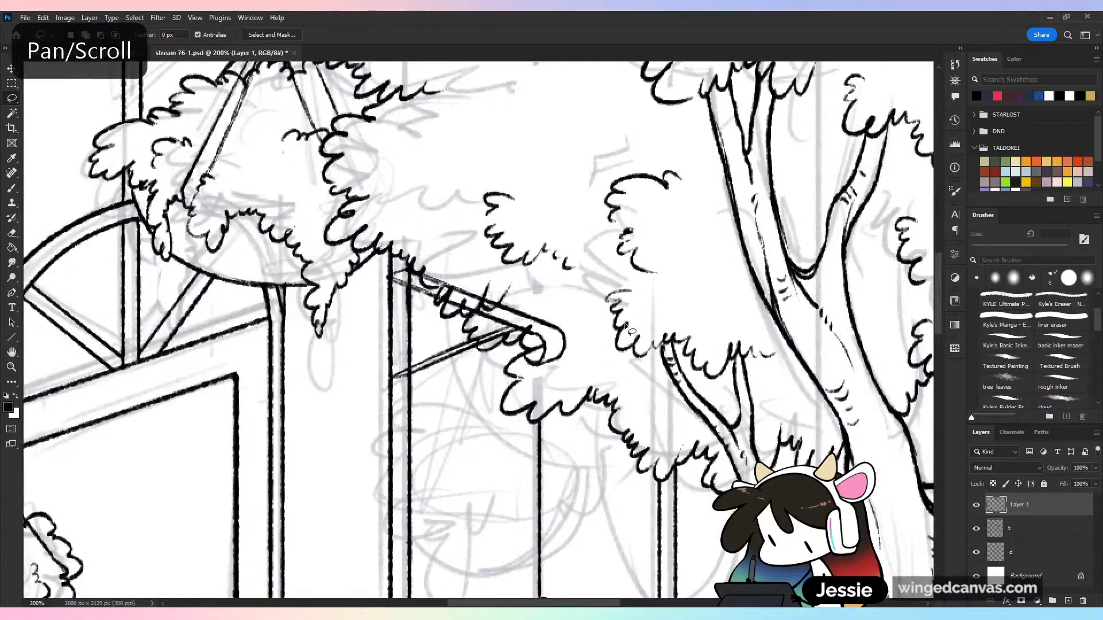
left_click(1039, 535)
key("j")
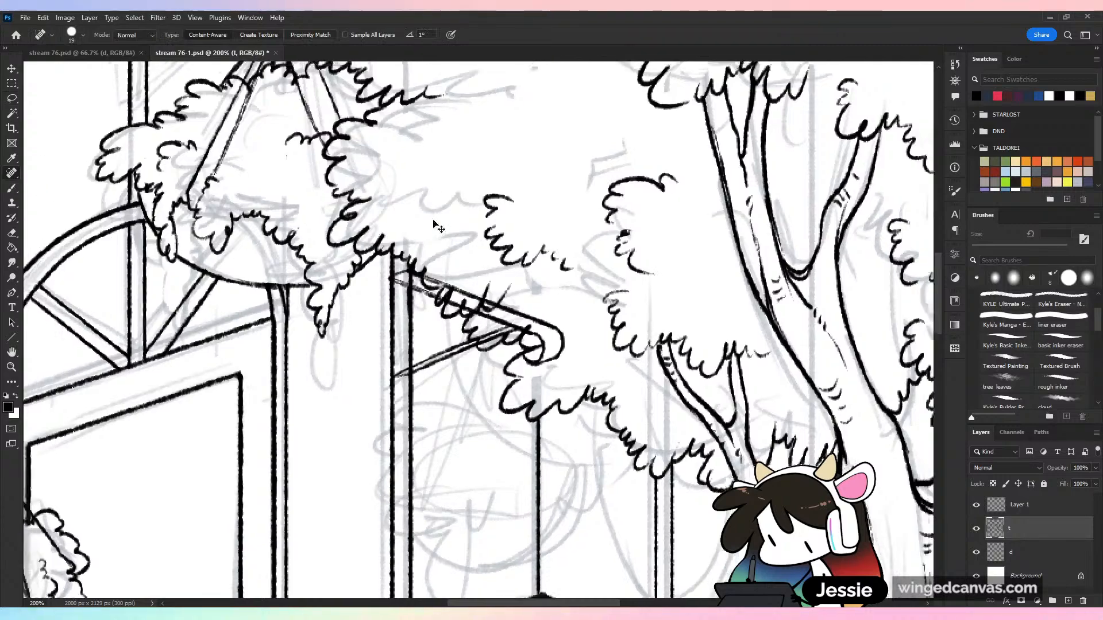
key("ctrl+minus")
key("ctrl+s")
left_click_drag(615, 393, 565, 339)
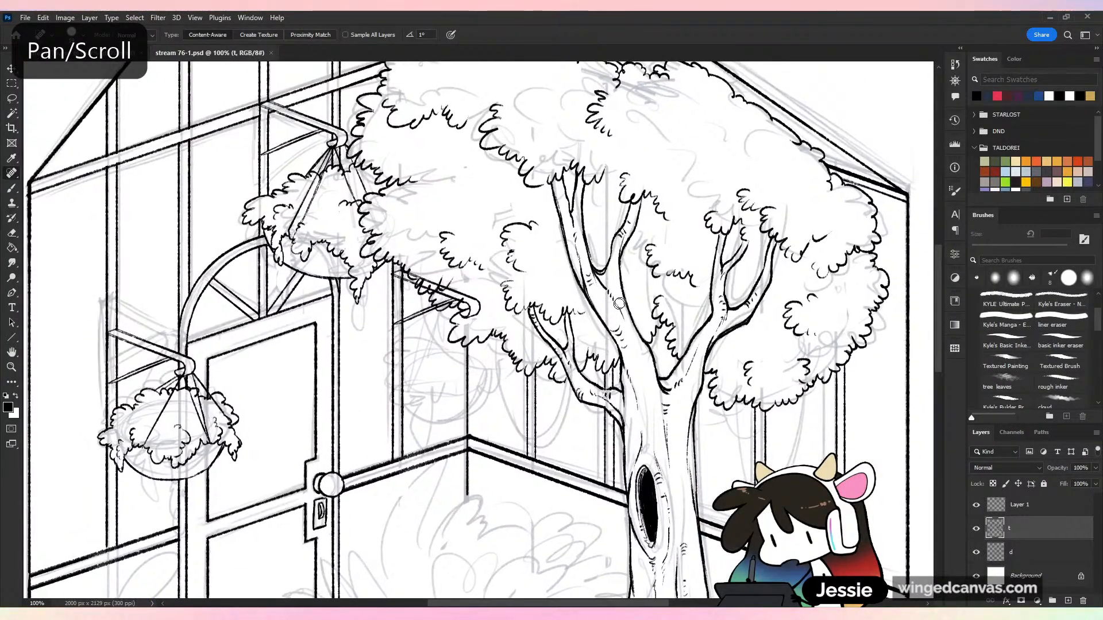
key("ctrl+equal")
key("b")
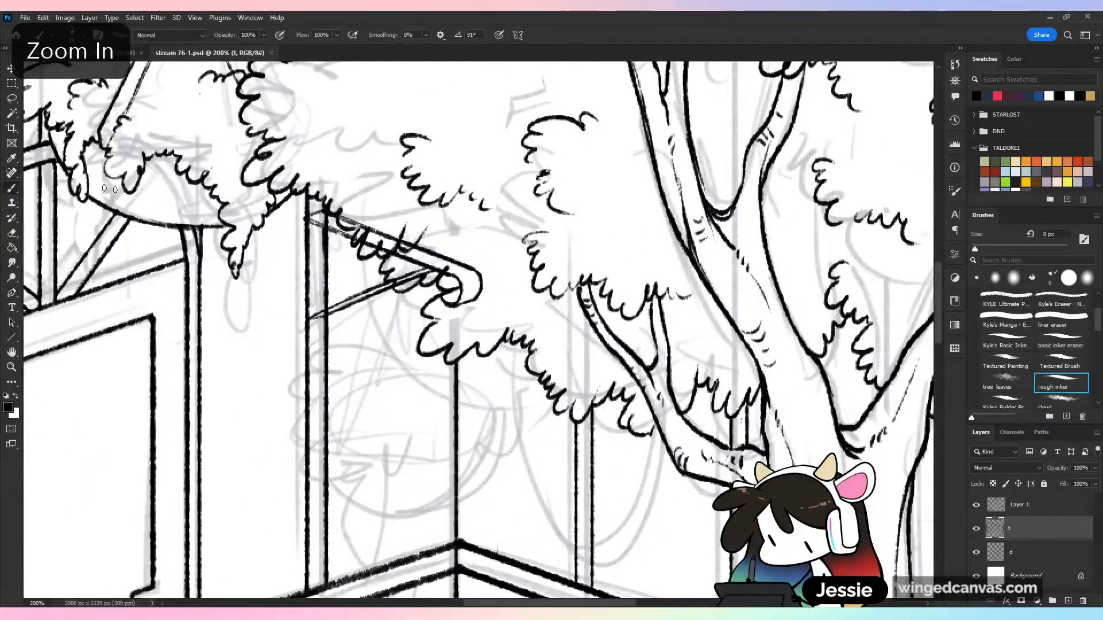
mouse_move(423, 415)
left_mouse_down()
mouse_move(480, 372)
mouse_move(567, 348)
left_mouse_up()
key("ctrl+s")
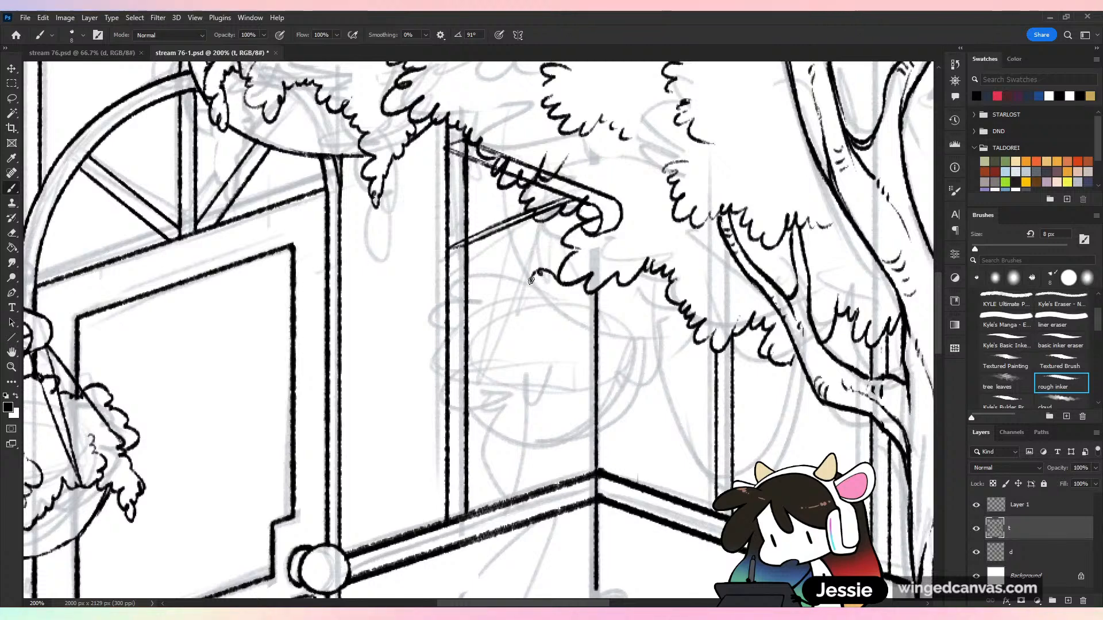
Ink the scalloped foliage outline with drooping leaf clusters for the third hanging basket below the tree's leaves
mouse_move(531, 281)
left_mouse_down()
mouse_move(490, 285)
mouse_move(496, 300)
mouse_move(465, 299)
left_mouse_up()
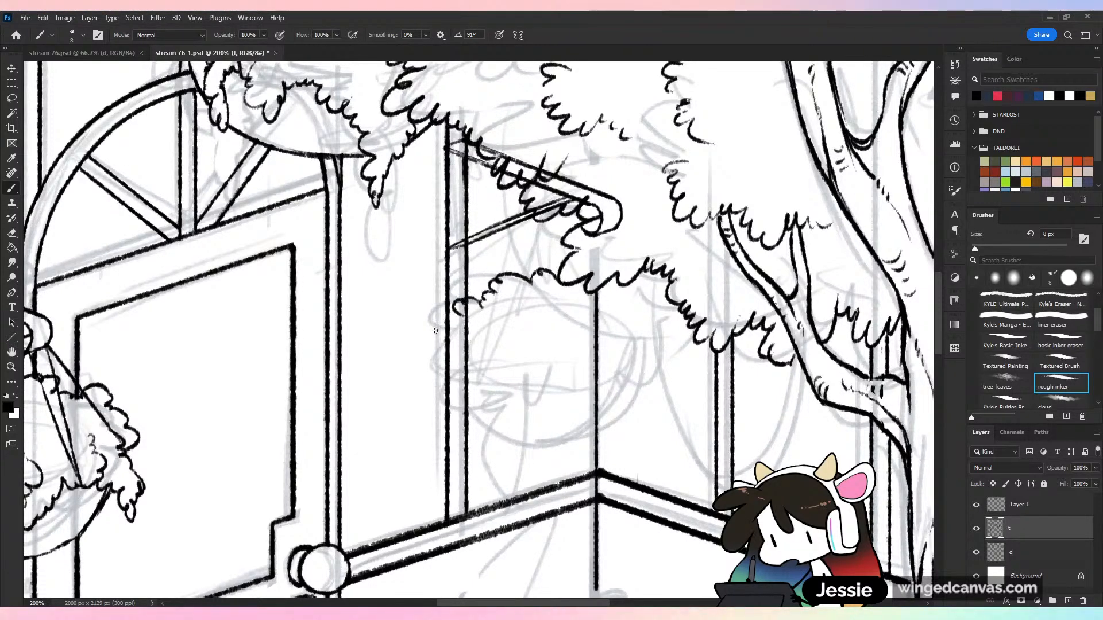
left_click_drag(454, 366, 495, 372)
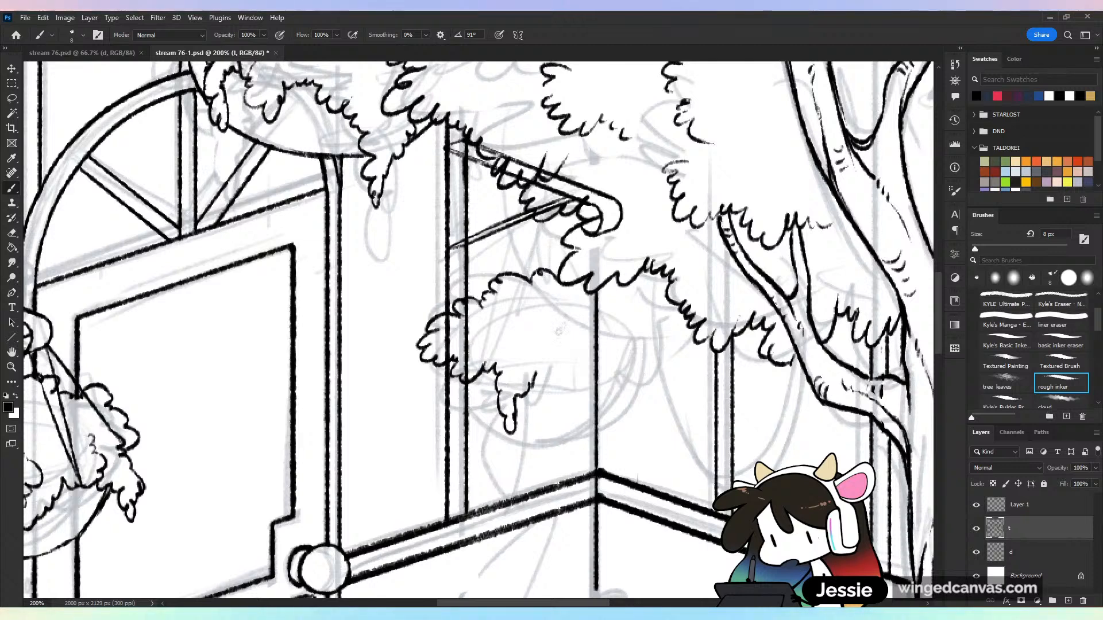
mouse_move(566, 333)
left_mouse_down()
mouse_move(582, 379)
mouse_move(585, 360)
left_mouse_up()
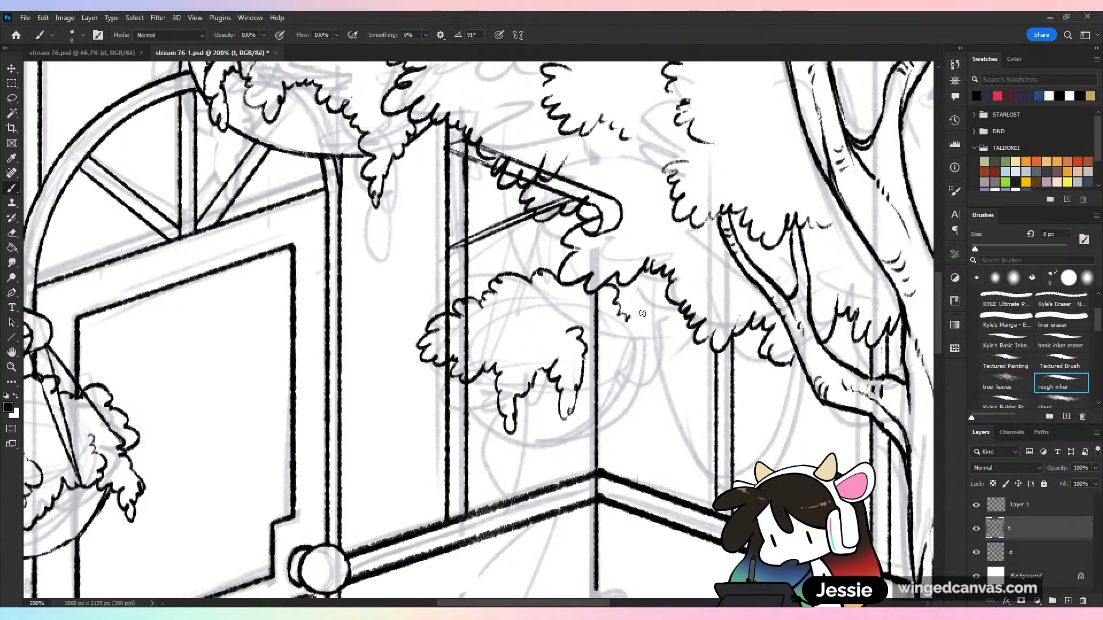
left_click_drag(642, 314, 649, 335)
mouse_move(585, 374)
left_mouse_down()
mouse_move(642, 352)
mouse_move(638, 421)
mouse_move(650, 334)
mouse_move(650, 367)
left_mouse_up()
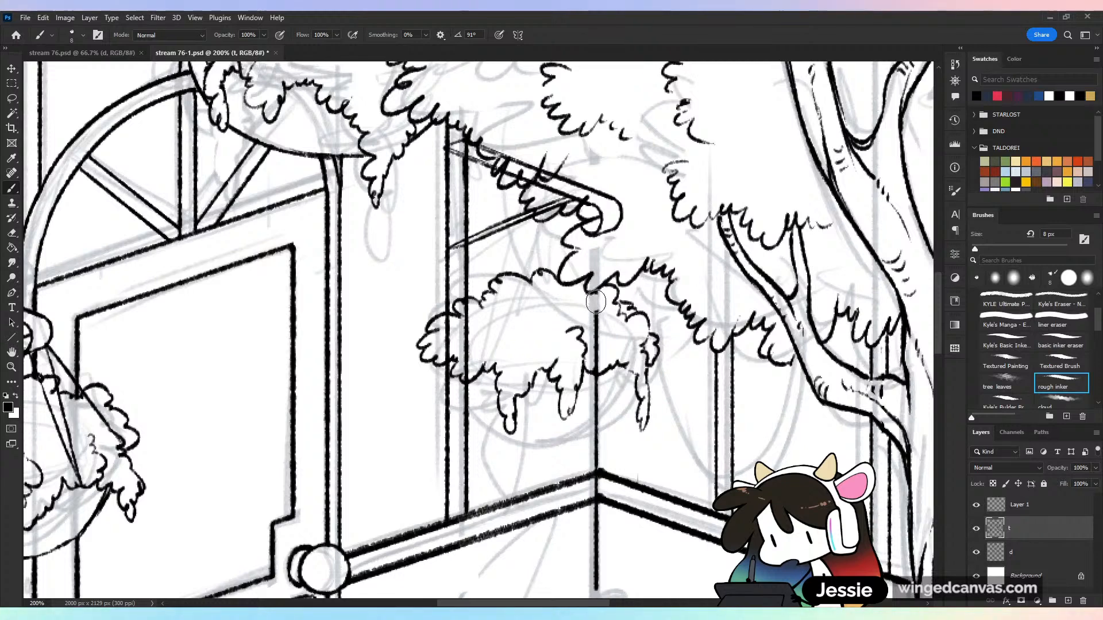
Erase the frame post behind the third basket's foliage, try inking the bowl's lower curve, and save the document
left_click_drag(595, 302, 596, 366)
mouse_move(446, 329)
left_mouse_down()
mouse_move(449, 349)
mouse_move(449, 315)
mouse_move(469, 303)
mouse_move(473, 421)
left_mouse_up()
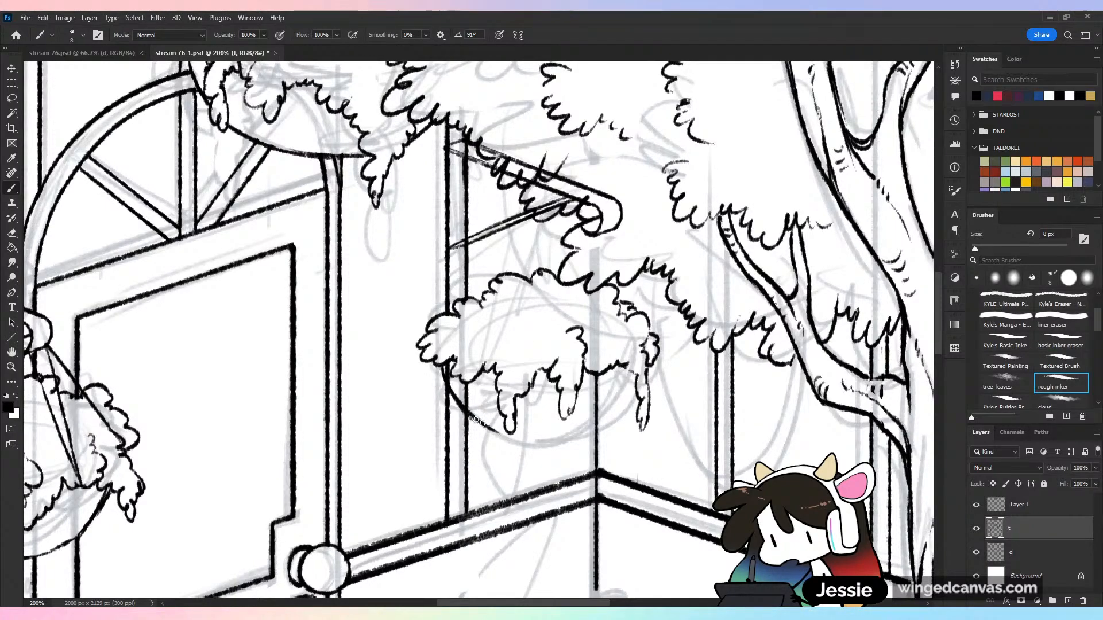
key("ctrl+minus")
key("ctrl+minus")
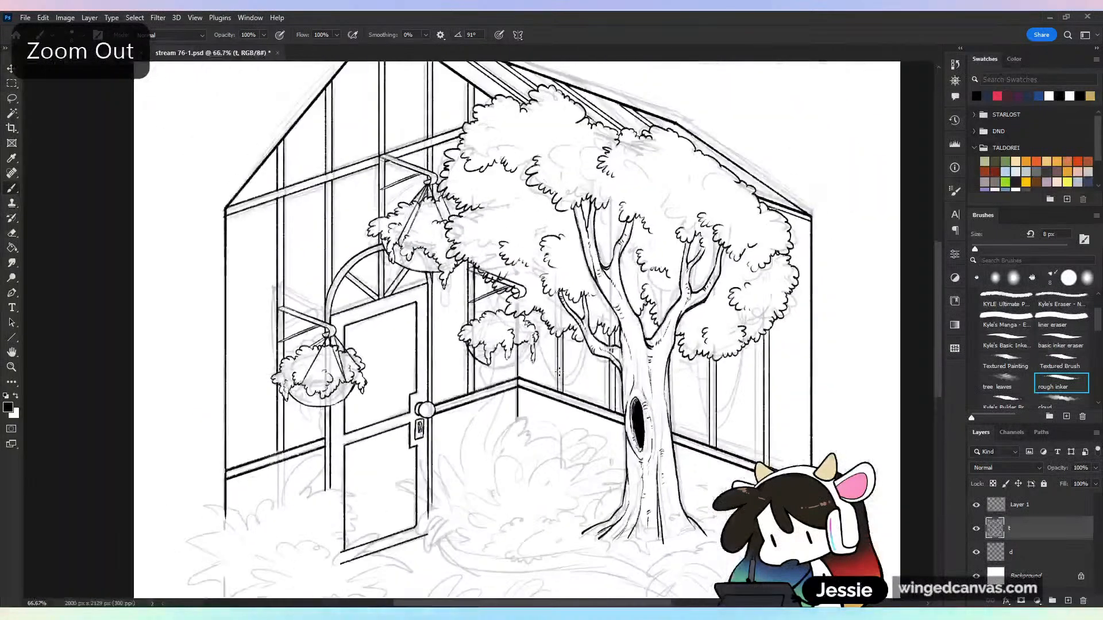
key("ctrl+plus")
key("ctrl+plus")
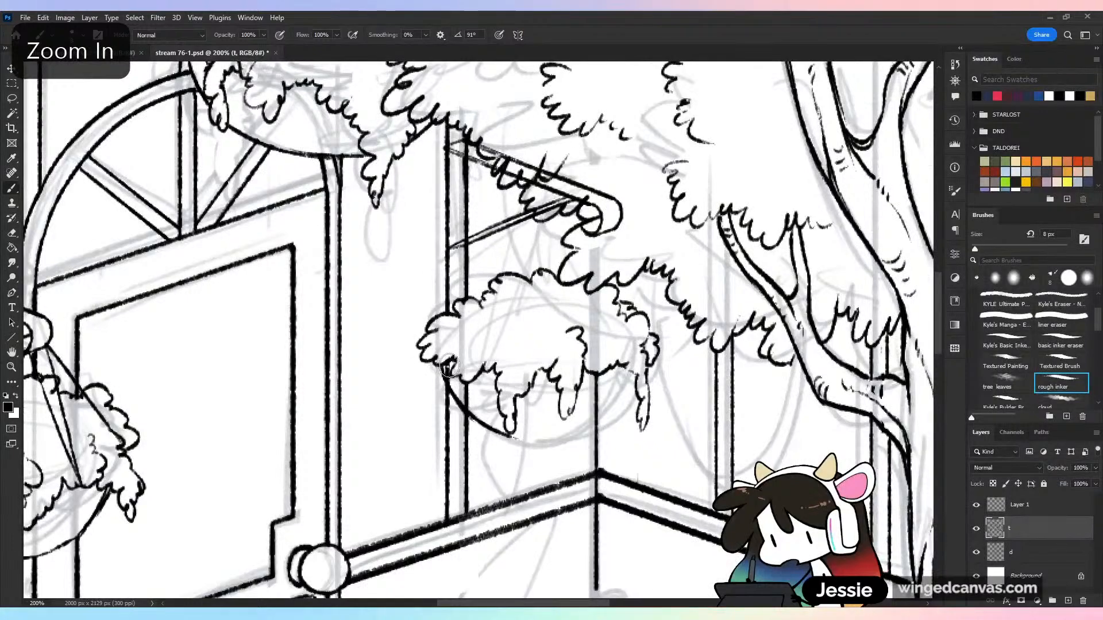
mouse_move(450, 366)
left_mouse_down()
mouse_move(448, 383)
mouse_move(476, 407)
mouse_move(576, 439)
left_mouse_up()
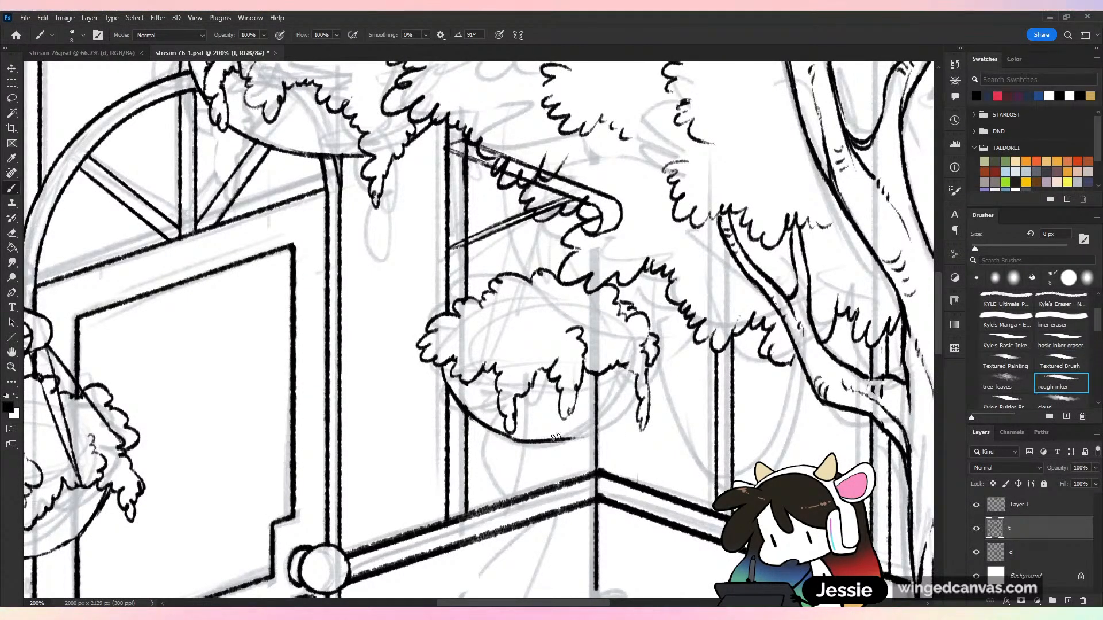
key("ctrl+z")
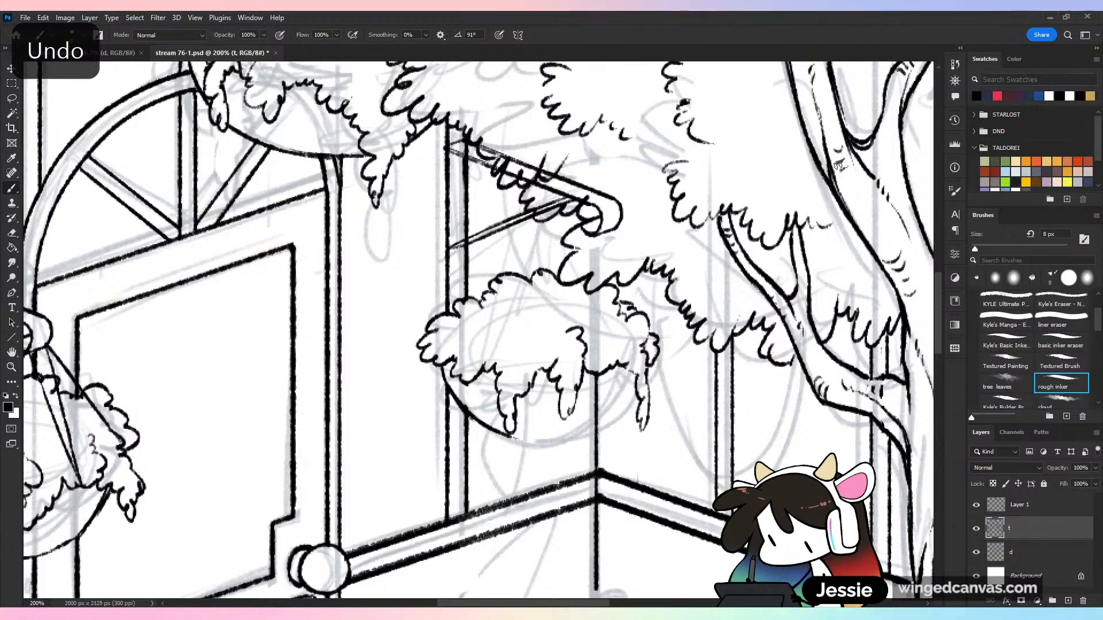
key("ctrl+s")
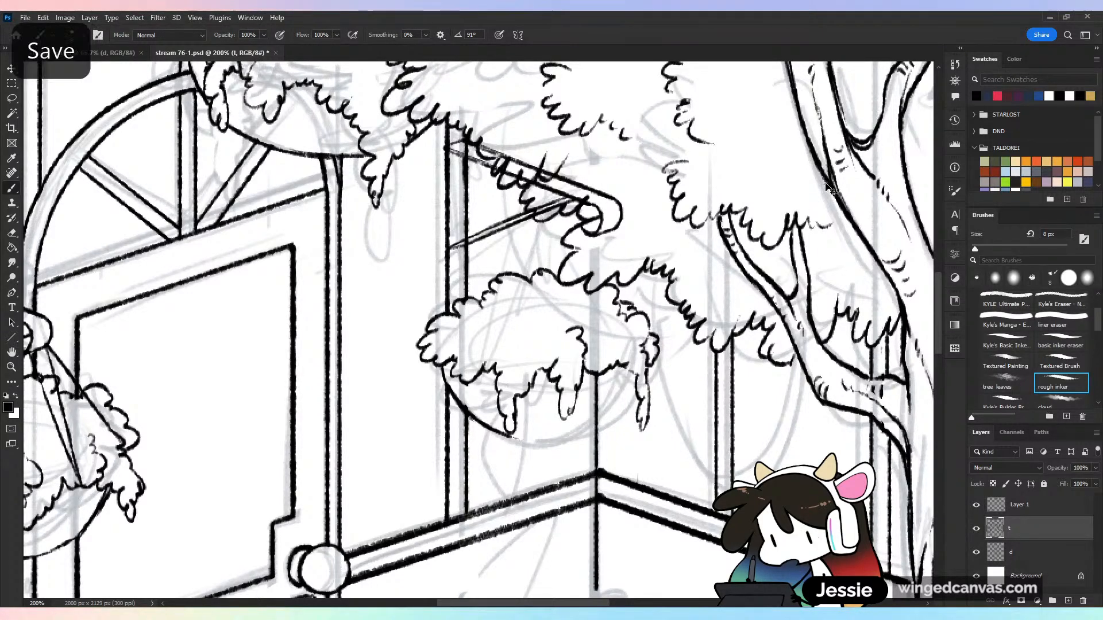
Ink the rounded underside of the third basket's bowl, erase the post running through it, and save the document
mouse_move(505, 440)
left_mouse_down()
mouse_move(574, 434)
mouse_move(551, 440)
mouse_move(566, 406)
mouse_move(612, 414)
mouse_move(576, 441)
mouse_move(614, 415)
left_mouse_up()
key("ctrl+z")
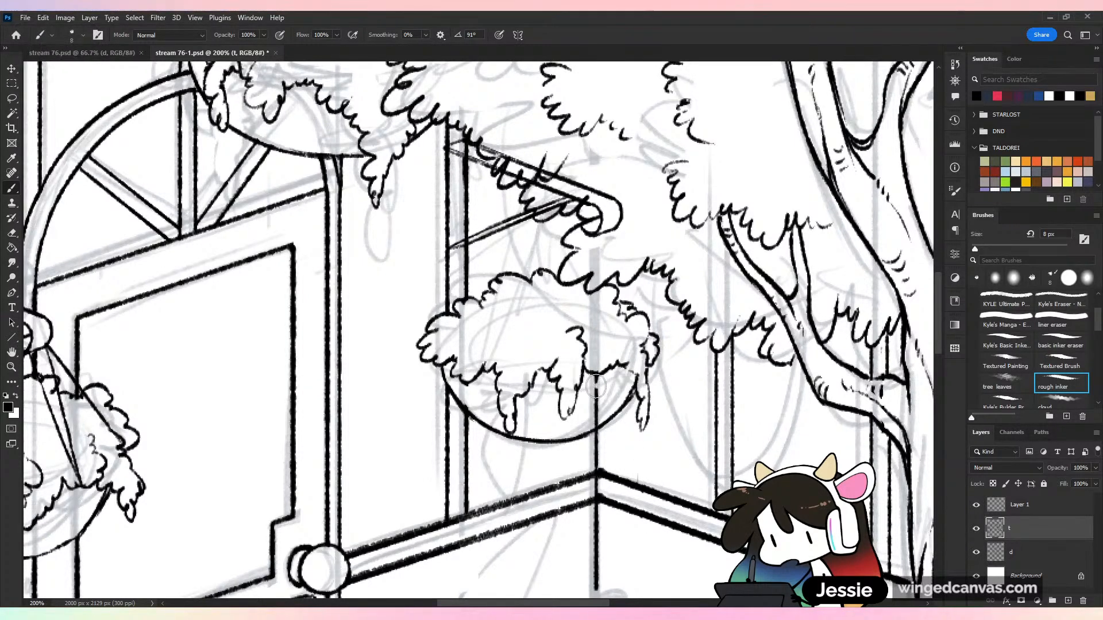
left_click_drag(598, 384, 595, 423)
key("ctrl+s")
key("ctrl+minus")
key("ctrl+plus")
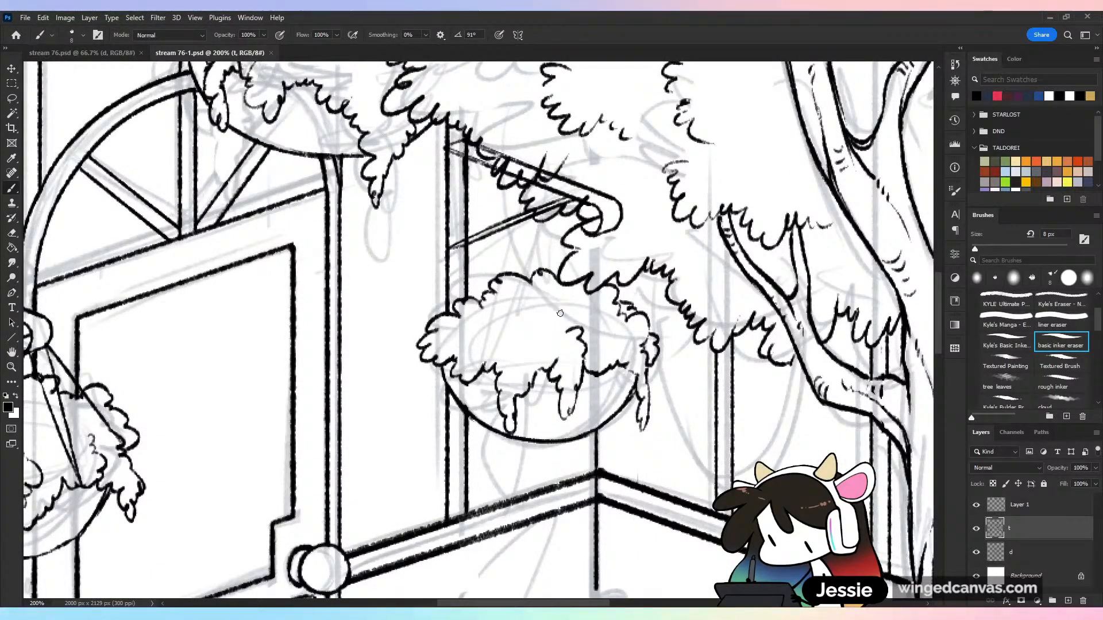
Undo all of the third basket's bowl and foliage ink down to the sketch, restoring the frame posts, and save
key("ctrl+z")
key("ctrl+z")
key("ctrl+z")
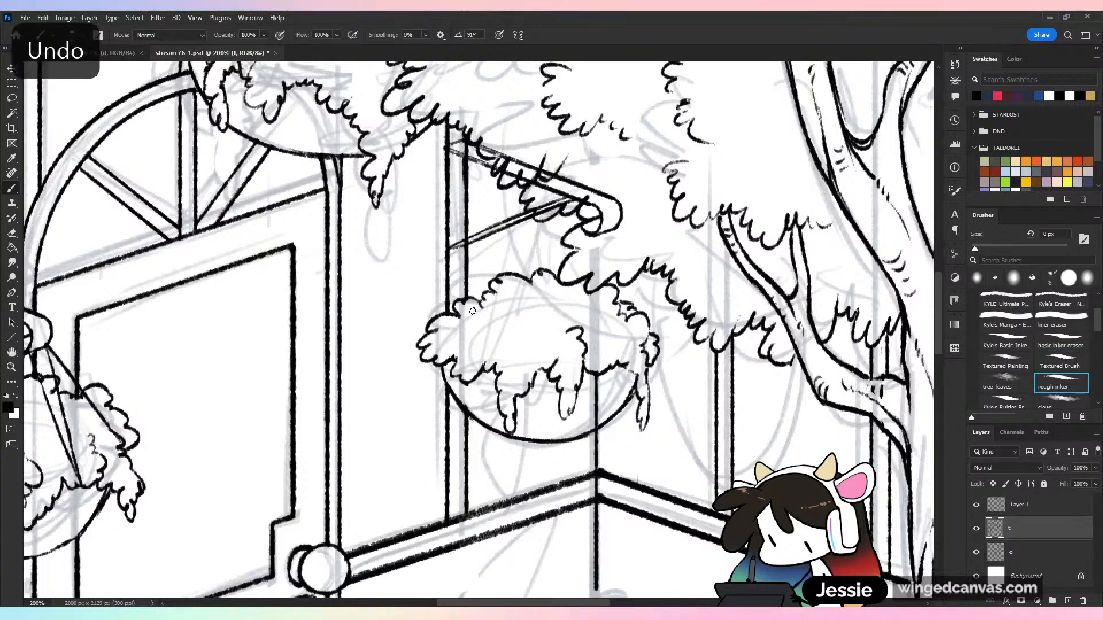
key("ctrl+z")
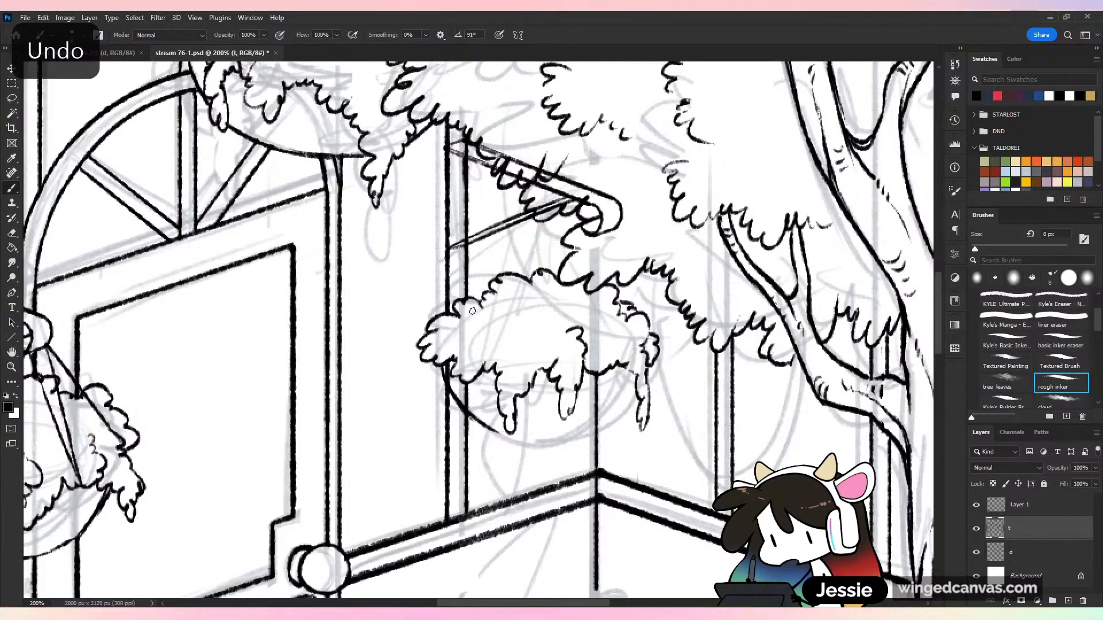
key("ctrl+z")
key("ctrl+z")
key("ctrl+z")
key("ctrl+z")
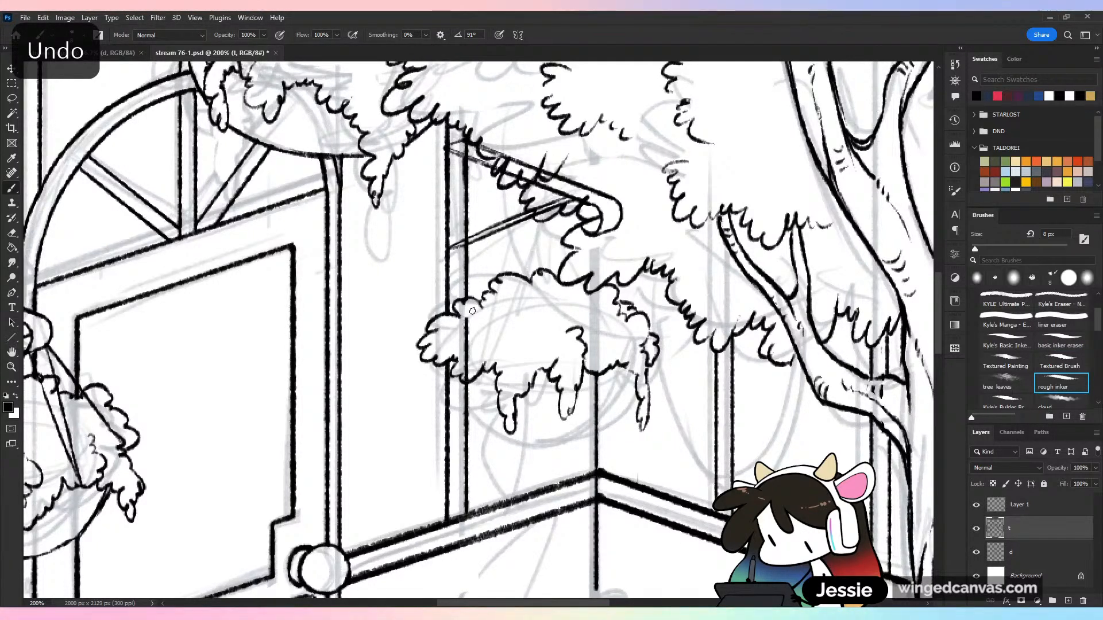
key("ctrl+z")
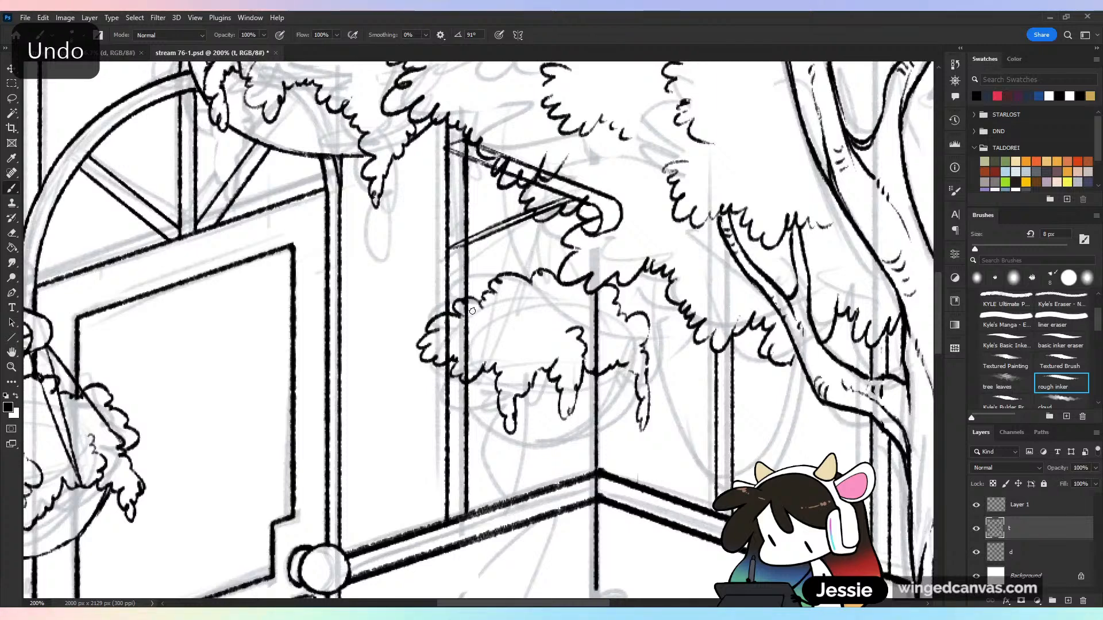
key("ctrl+z")
key("ctrl+z")
key("ctrl+z")
key("ctrl+z")
key("ctrl+z")
key("ctrl+z")
key("ctrl+z")
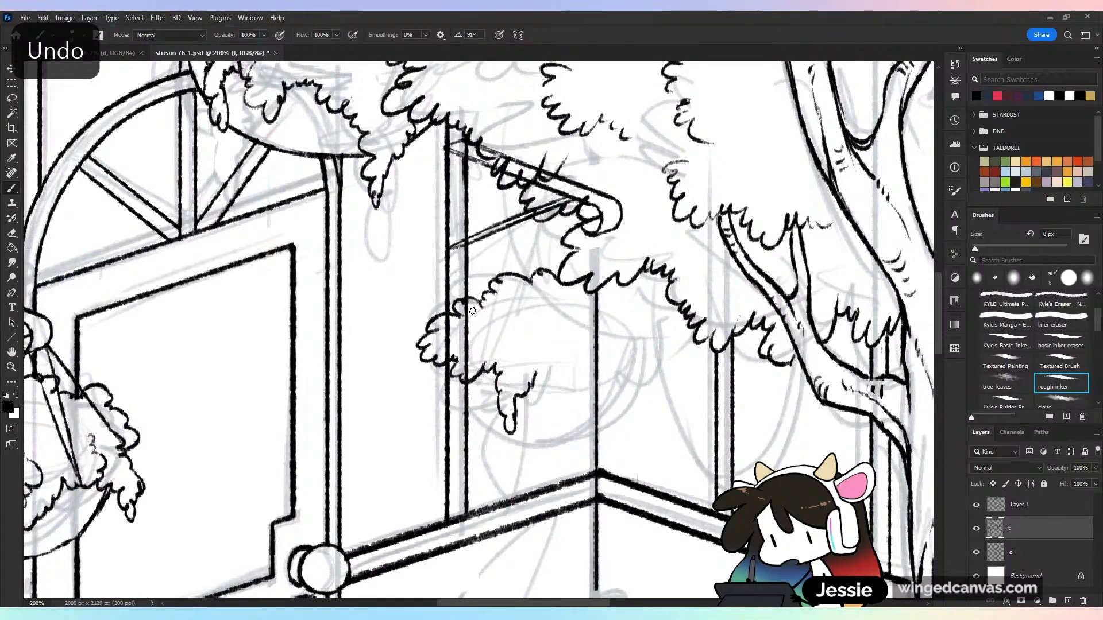
key("ctrl+z")
key("ctrl+z")
key("ctrl+z")
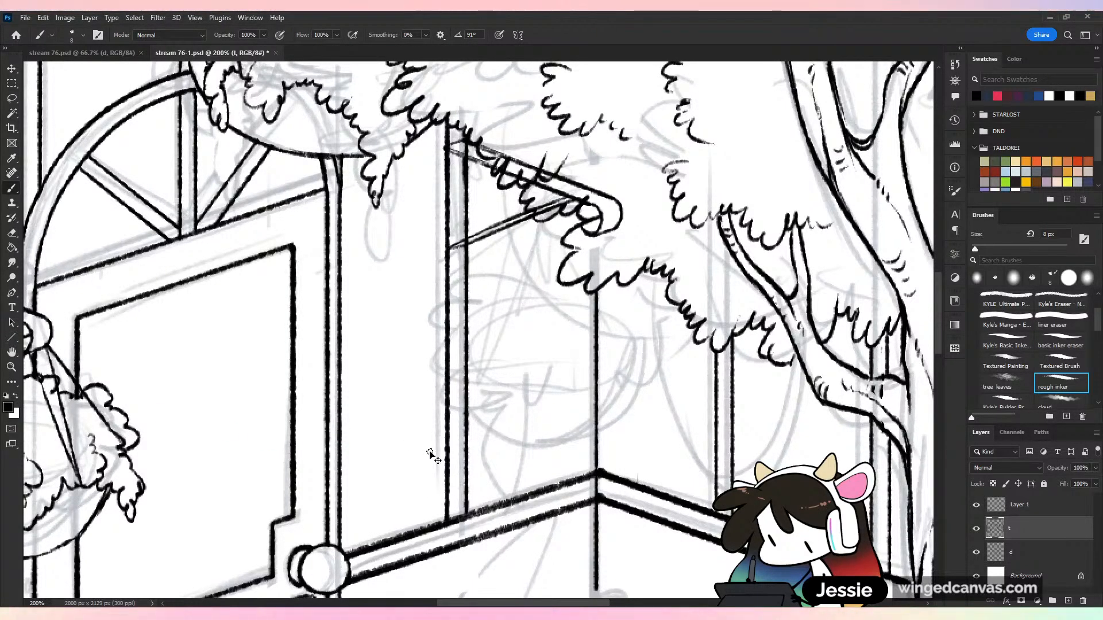
key("ctrl+s")
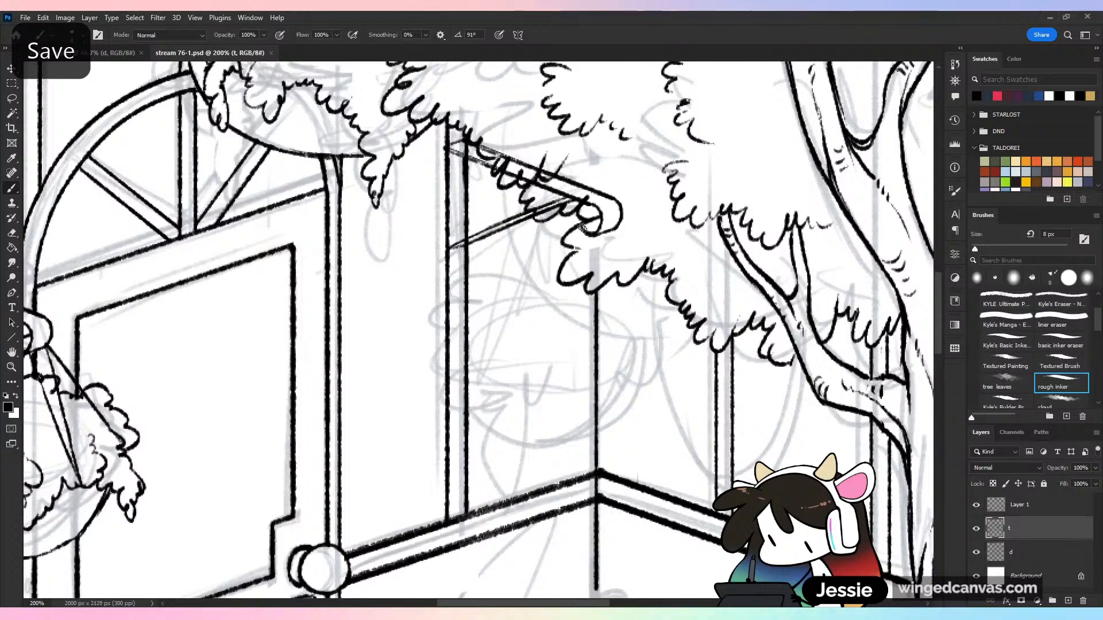
Ink two slanted hanging cords for the third basket and scalloped foliage with a drooping leaf cluster on its left side
left_click_drag(582, 228, 524, 392)
left_click_drag(626, 286, 647, 354)
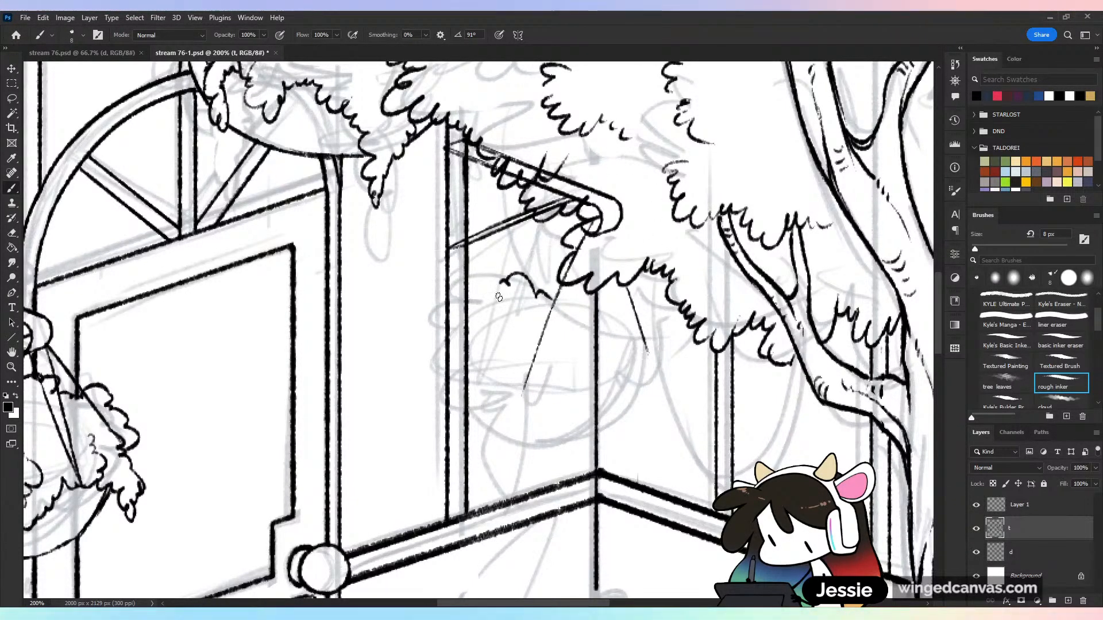
mouse_move(498, 297)
left_mouse_down()
mouse_move(473, 323)
mouse_move(446, 325)
left_mouse_up()
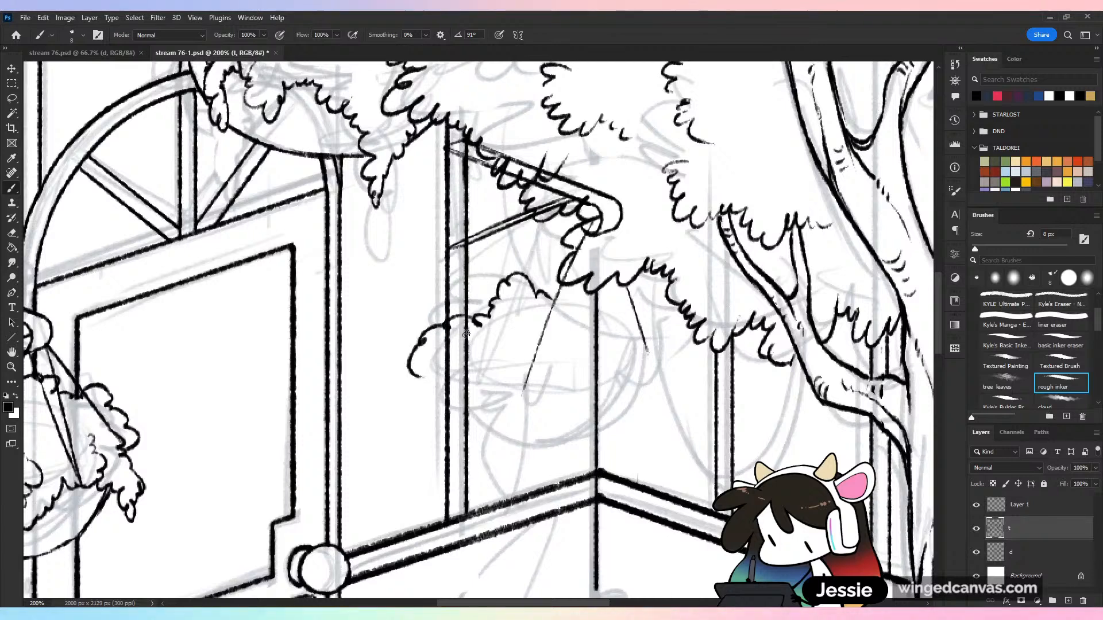
mouse_move(423, 372)
left_mouse_down()
mouse_move(435, 406)
mouse_move(471, 376)
mouse_move(492, 389)
mouse_move(494, 459)
mouse_move(510, 442)
left_mouse_up()
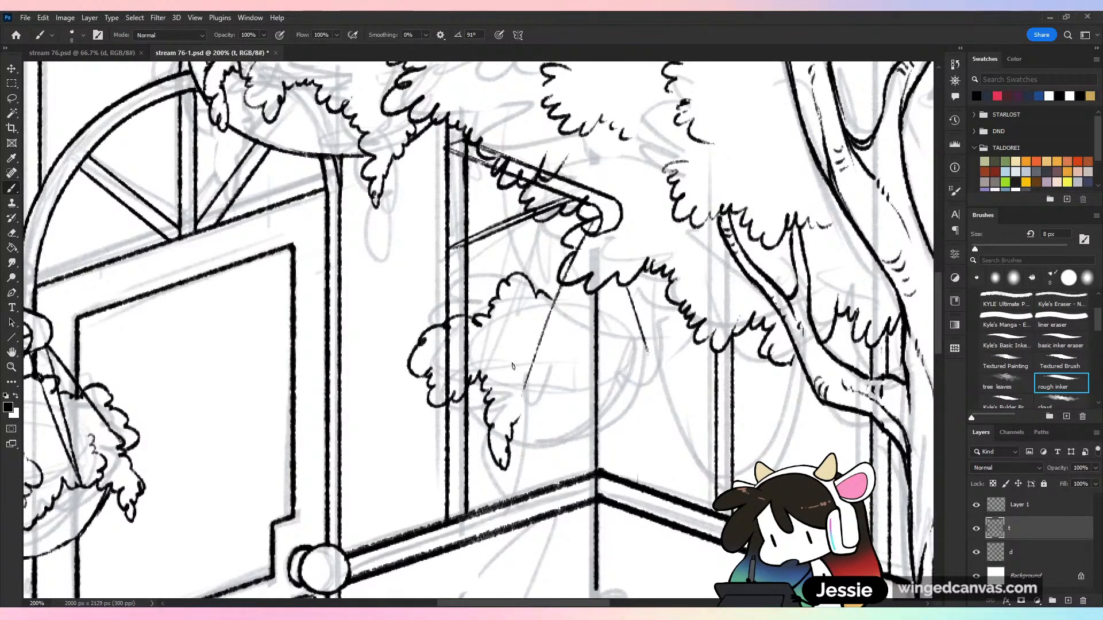
left_click_drag(528, 378, 517, 418)
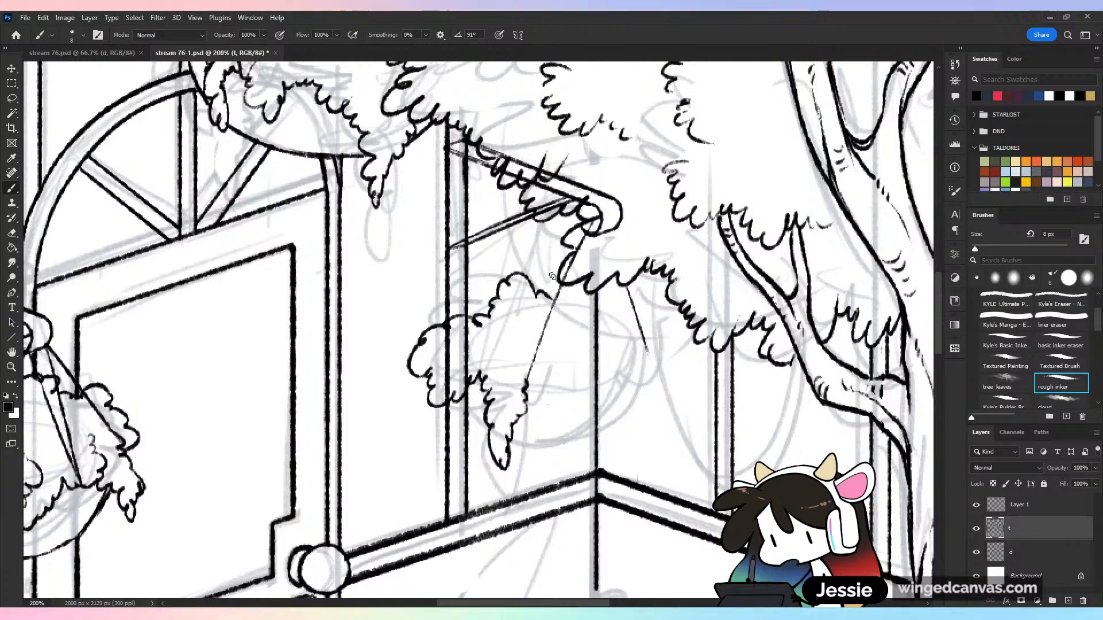
Extend the third basket's scalloped foliage along its top and front rim, with a drooping cluster on the right side
left_click_drag(530, 292, 561, 267)
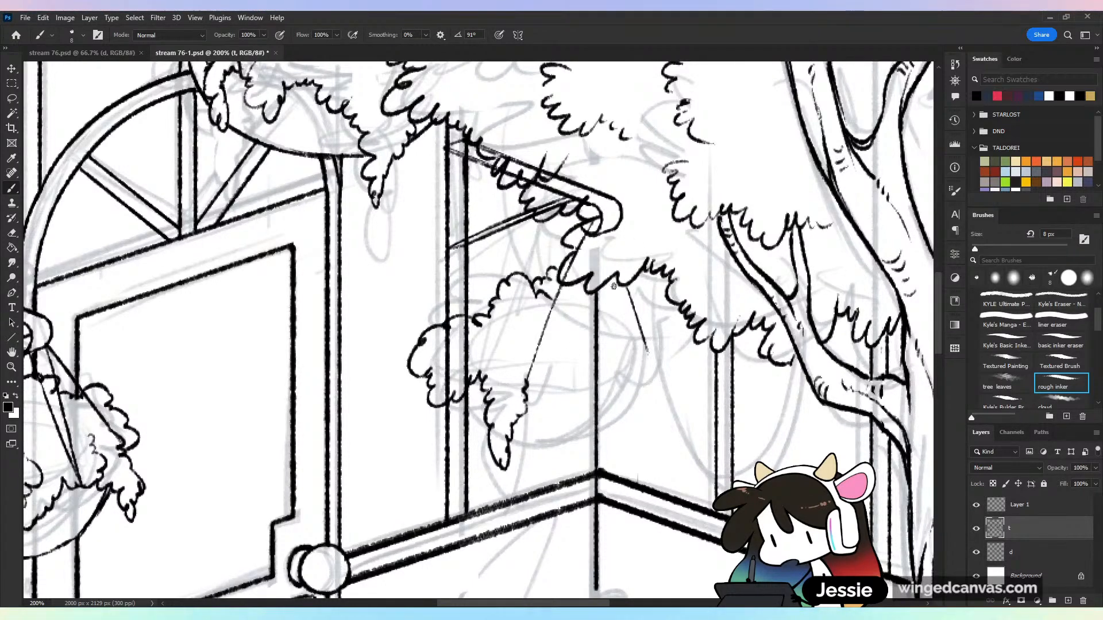
left_click_drag(646, 302, 648, 311)
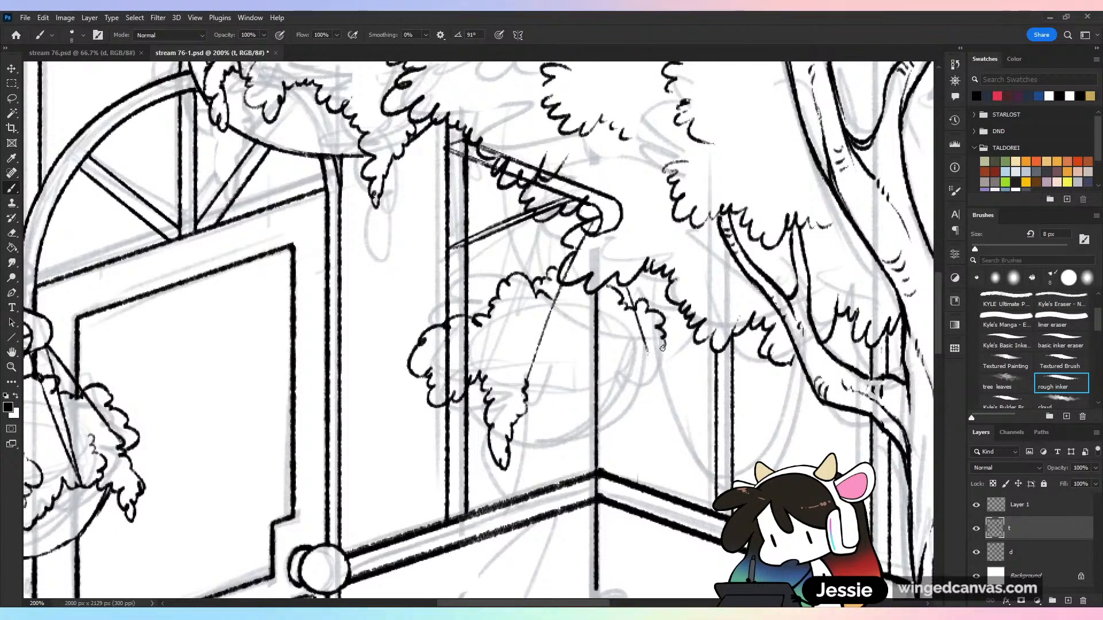
left_click_drag(528, 385, 583, 400)
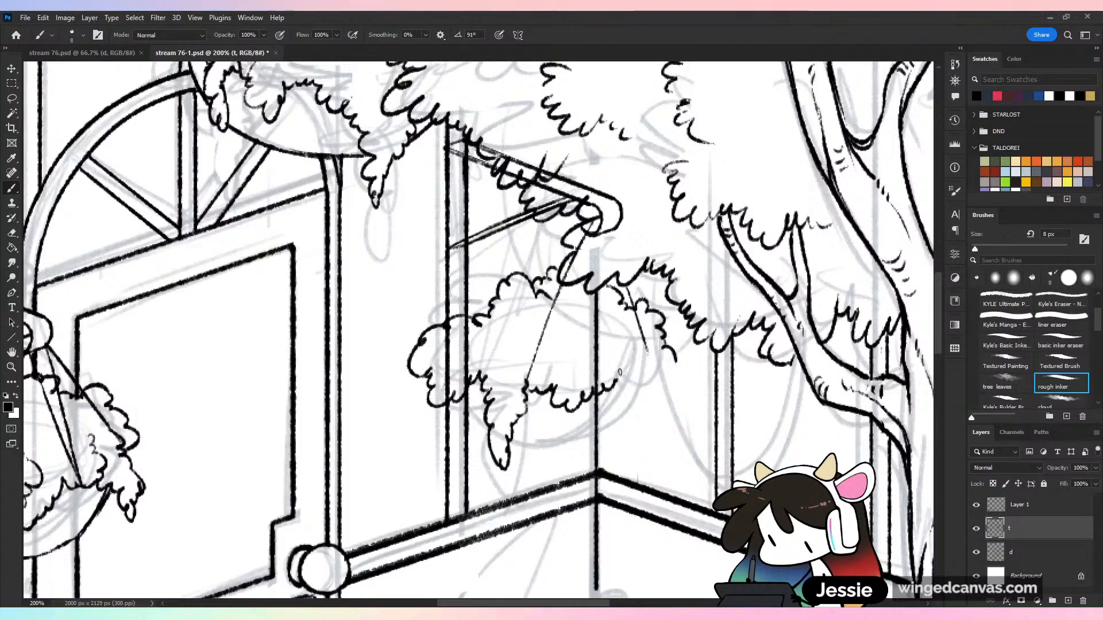
mouse_move(617, 348)
left_mouse_down()
mouse_move(633, 364)
mouse_move(621, 395)
mouse_move(653, 374)
mouse_move(651, 356)
mouse_move(656, 373)
mouse_move(654, 412)
mouse_move(638, 403)
mouse_move(645, 441)
mouse_move(654, 408)
mouse_move(614, 297)
mouse_move(571, 265)
mouse_move(565, 280)
mouse_move(586, 236)
left_mouse_up()
Erase the frame post behind the third basket's foliage and ink additional hanging cords with the rough inker brush
key("e")
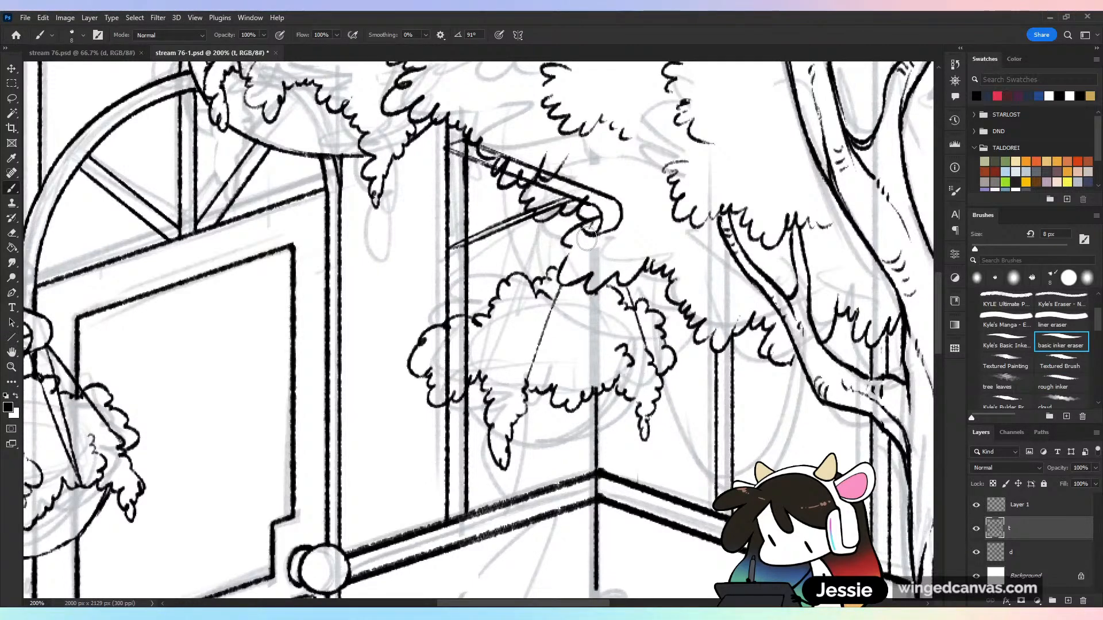
key("b")
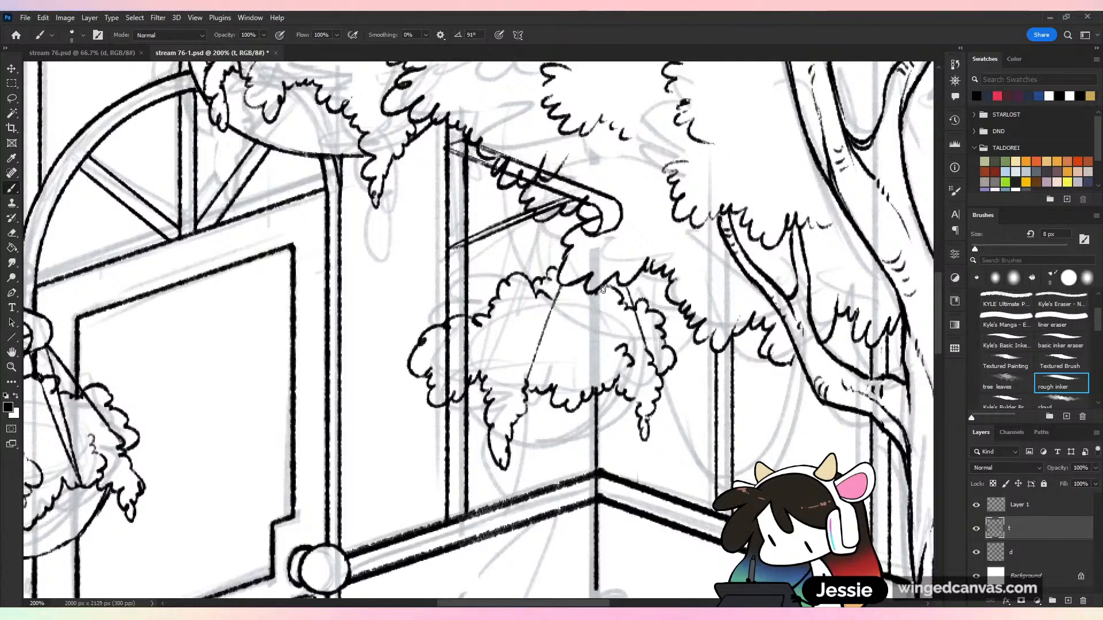
left_click_drag(603, 287, 610, 384)
left_click_drag(568, 244, 541, 269)
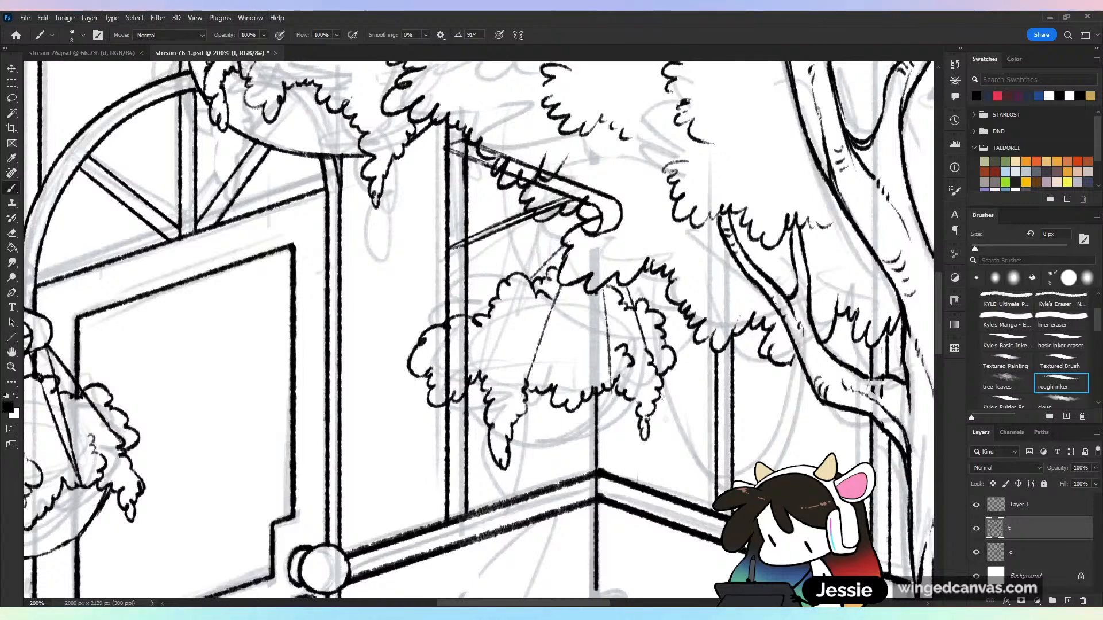
Erase the third basket's right-hand foliage and cord and re-ink wider scalloped leaves with a drooping cluster
mouse_move(617, 371)
left_mouse_down()
mouse_move(626, 391)
mouse_move(657, 356)
mouse_move(667, 382)
mouse_move(671, 370)
left_mouse_up()
mouse_move(631, 305)
left_mouse_down()
mouse_move(692, 369)
mouse_move(689, 393)
left_mouse_up()
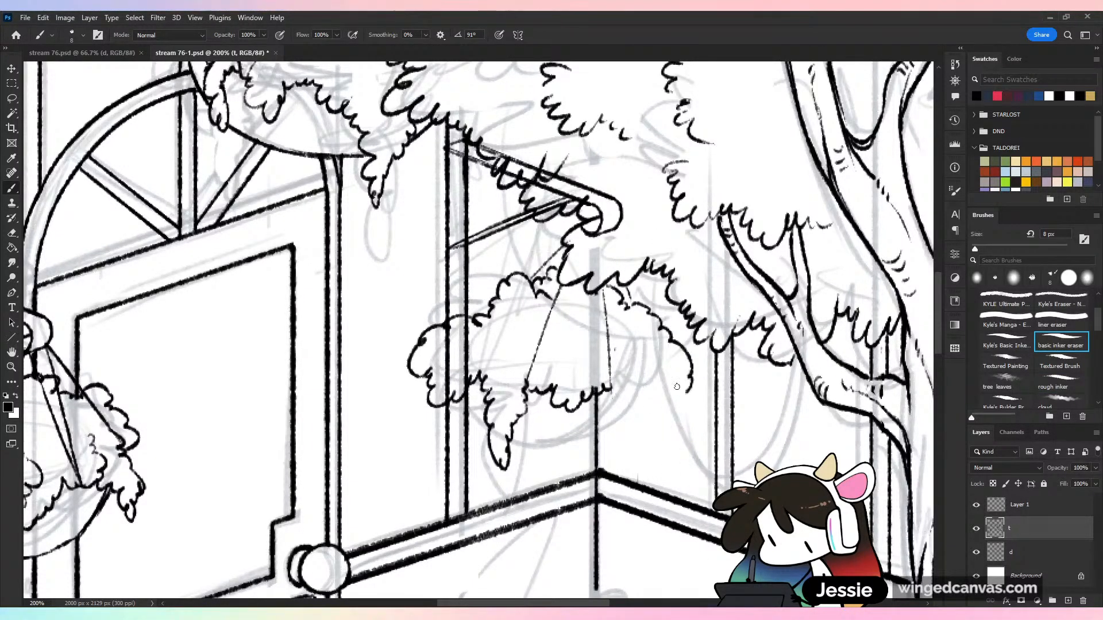
left_click_drag(611, 388, 620, 406)
left_click_drag(642, 445, 657, 411)
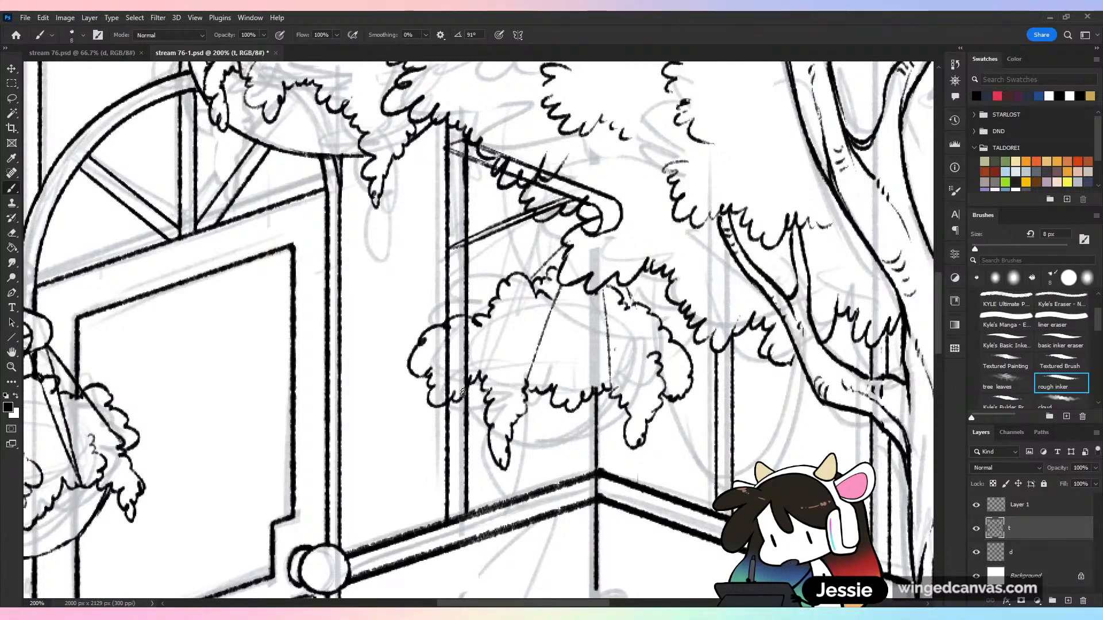
Ink the rounded underside of the third basket's bowl and erase the overlapping lines at its left edge
mouse_move(490, 432)
left_mouse_down()
mouse_move(463, 404)
mouse_move(495, 437)
mouse_move(579, 453)
mouse_move(609, 442)
mouse_move(597, 403)
mouse_move(597, 441)
left_mouse_up()
key("e")
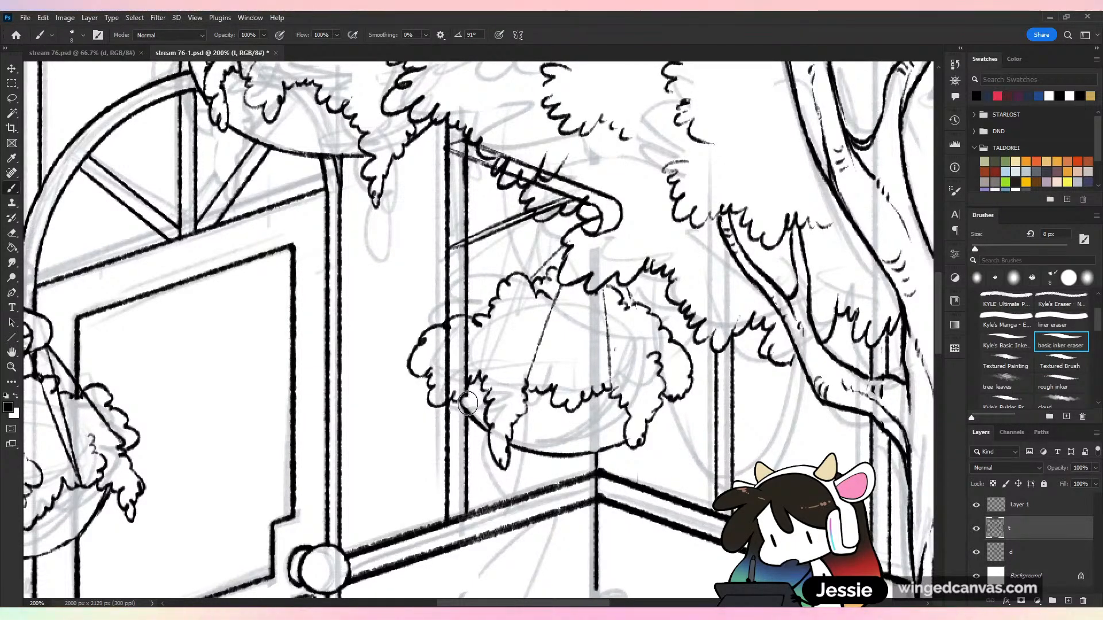
mouse_move(468, 403)
left_mouse_down()
mouse_move(464, 370)
mouse_move(462, 380)
mouse_move(474, 305)
mouse_move(450, 331)
mouse_move(460, 397)
left_mouse_up()
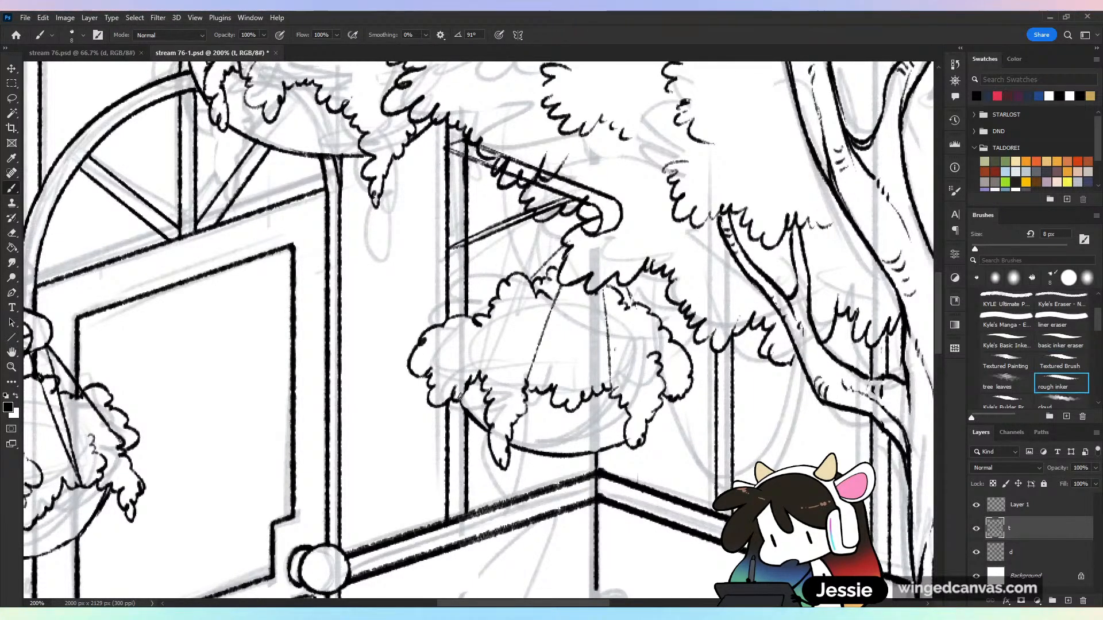
Ink a small curled leaf detail inside the third basket's left foliage and save the document
left_click_drag(466, 342, 448, 375)
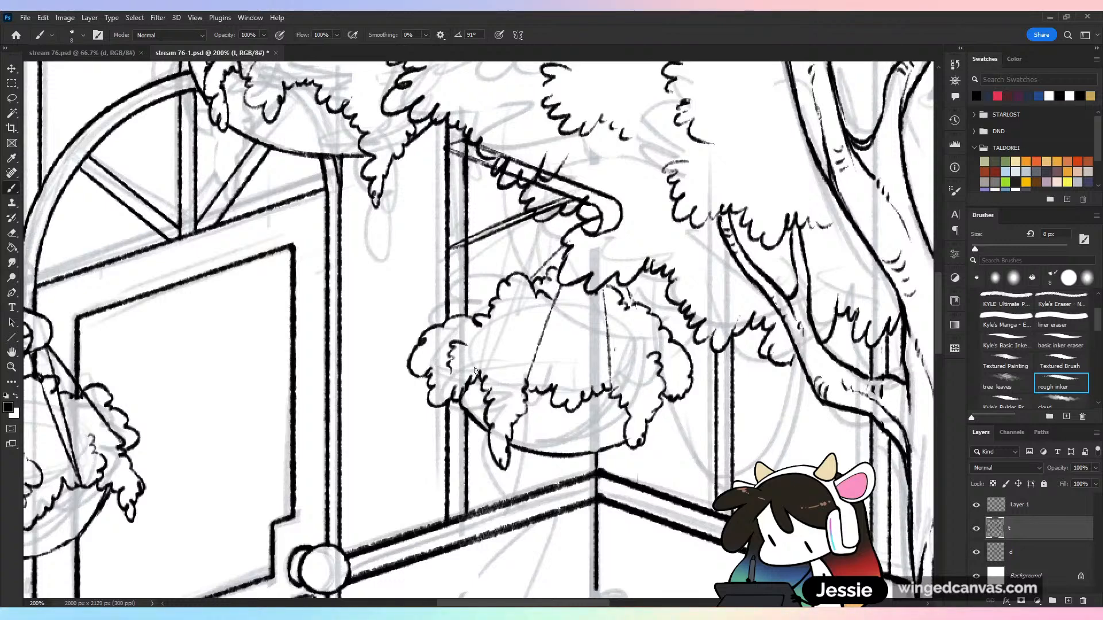
key("ctrl+s")
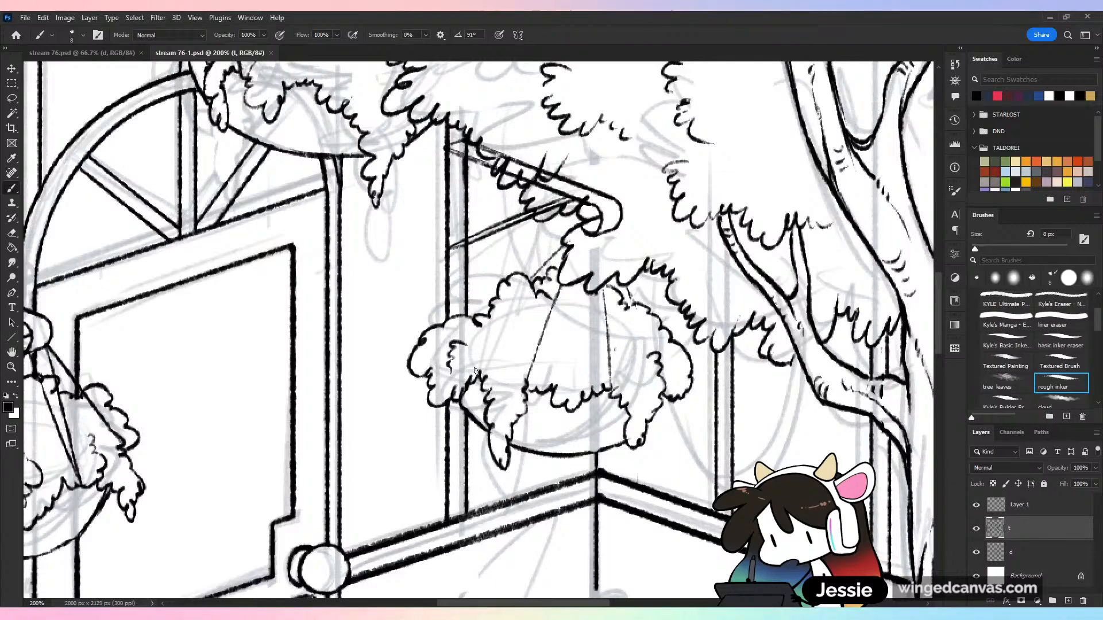
key("ctrl+s")
key("ctrl+minus")
key("ctrl+equal")
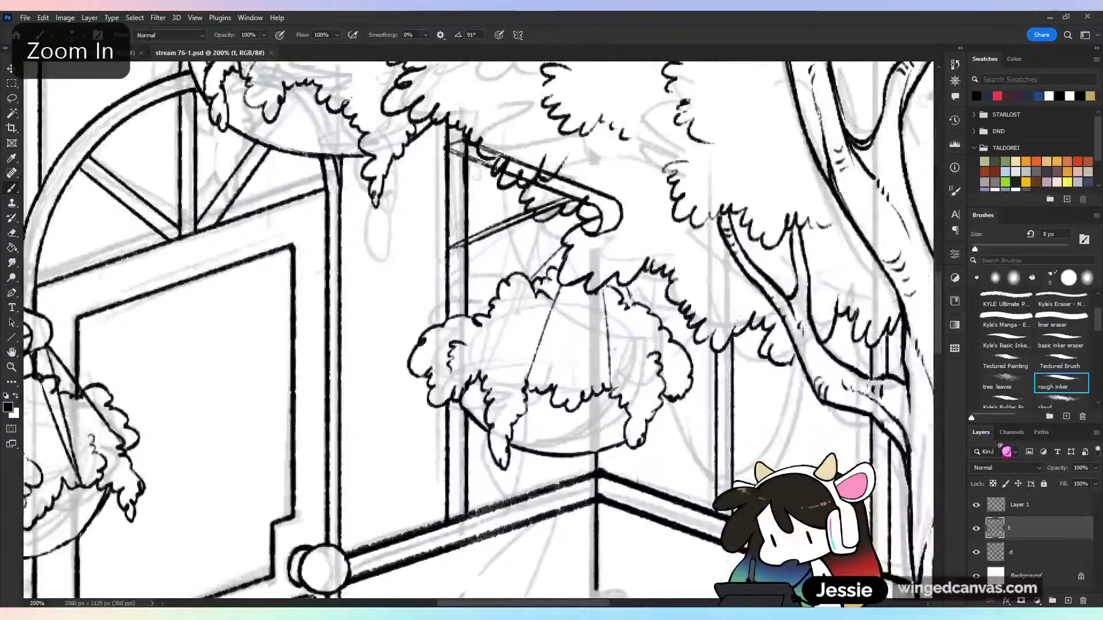
Erase the frame post line crossing the third bracket's arm on layer t and make Layer 1 active
key("e")
left_click_drag(467, 142, 467, 153)
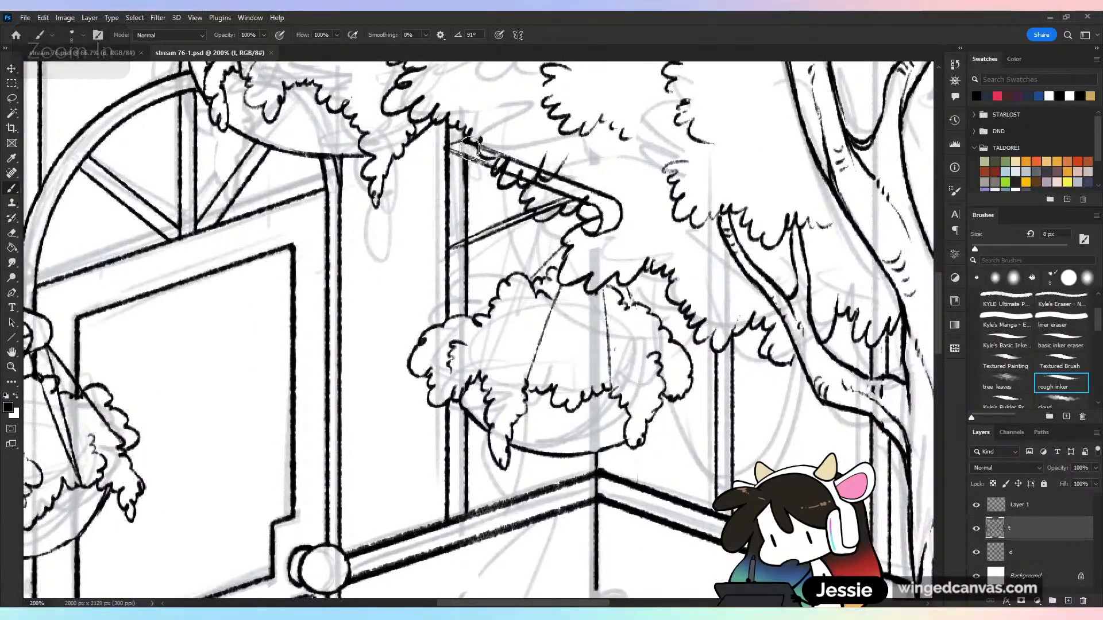
key("b")
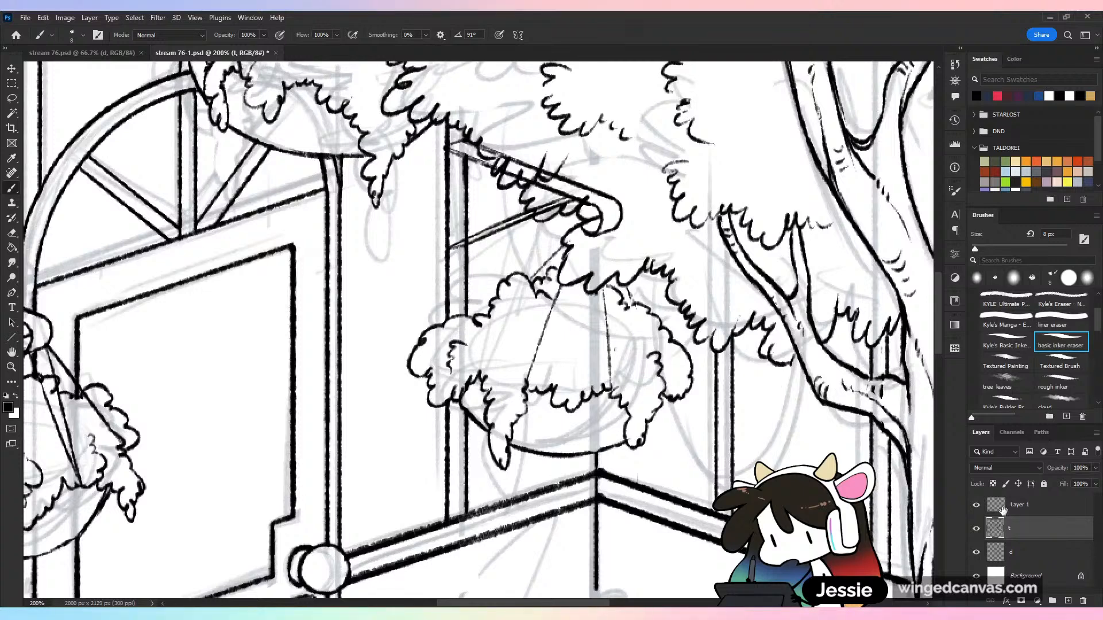
left_click(1001, 507)
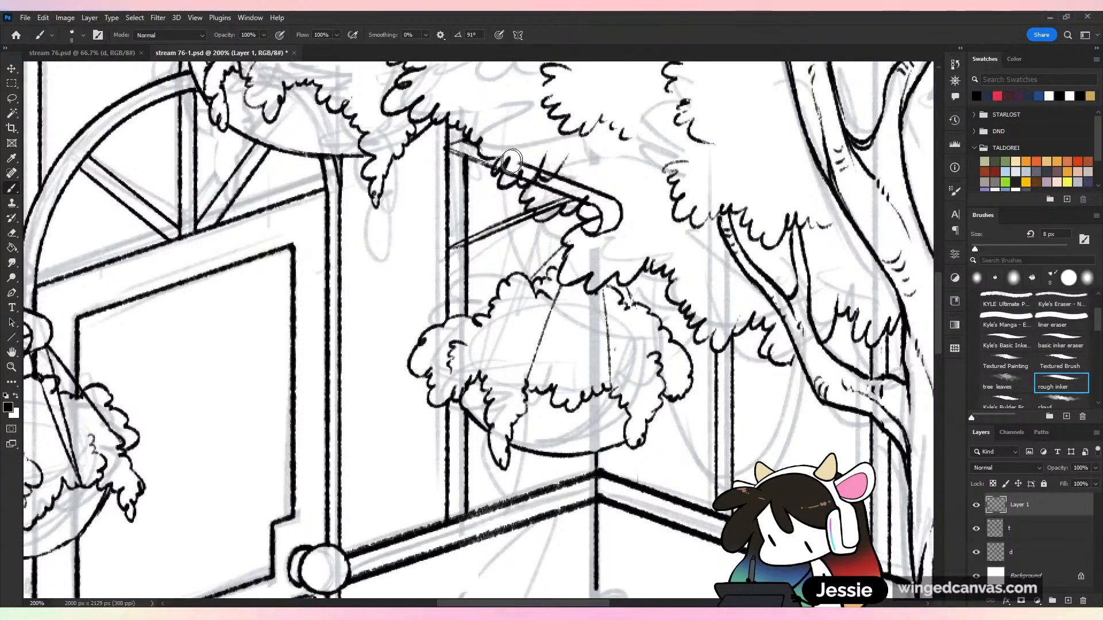
Erase the third basket's bracket lines where they cross the tree foliage and save the document
mouse_move(525, 161)
left_mouse_down()
mouse_move(587, 203)
mouse_move(606, 191)
mouse_move(626, 219)
mouse_move(589, 236)
mouse_move(599, 223)
mouse_move(541, 213)
left_mouse_up()
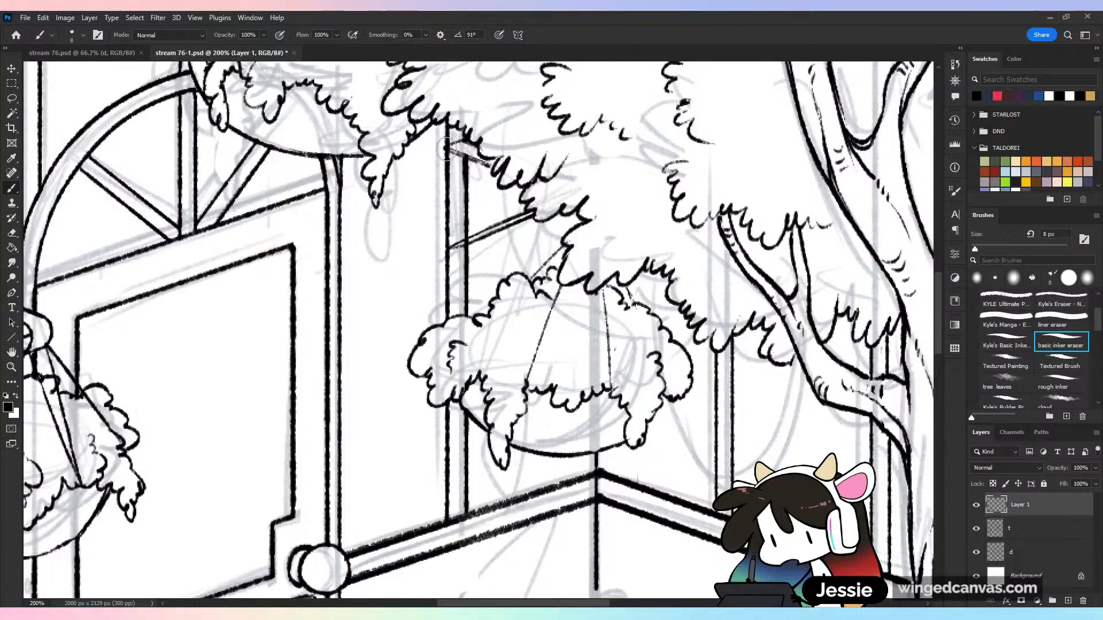
key("ctrl+minus")
key("ctrl+minus")
key("ctrl+s")
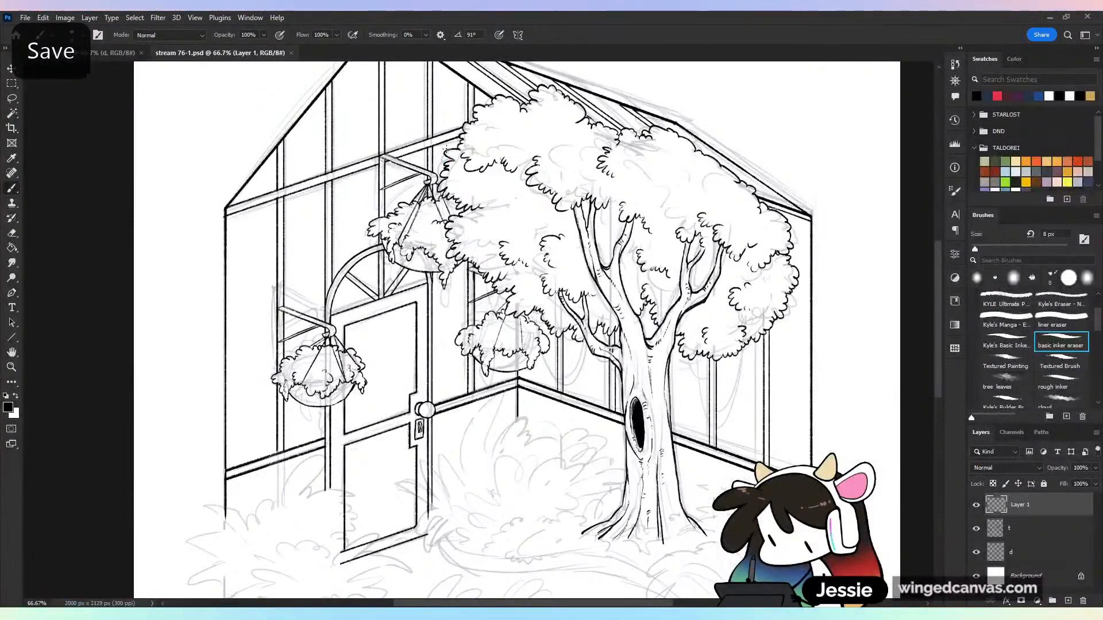
Merge Layer 1 down into layer t, save the document and check the line art with layer d briefly hidden
right_click(1018, 531)
left_click(975, 363)
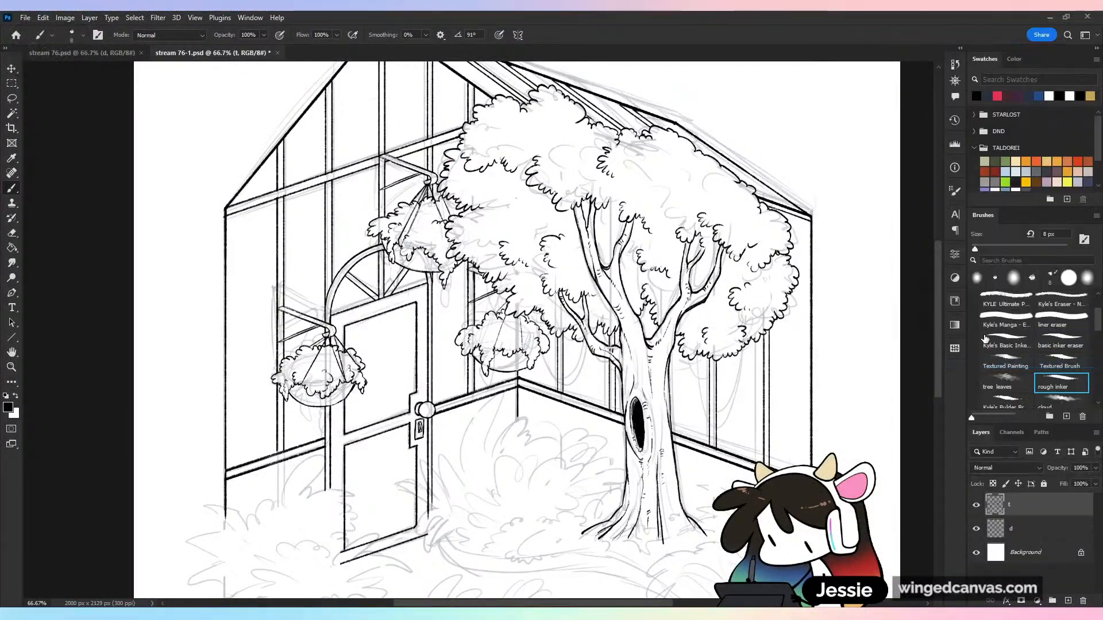
key("ctrl+minus")
key("ctrl+s")
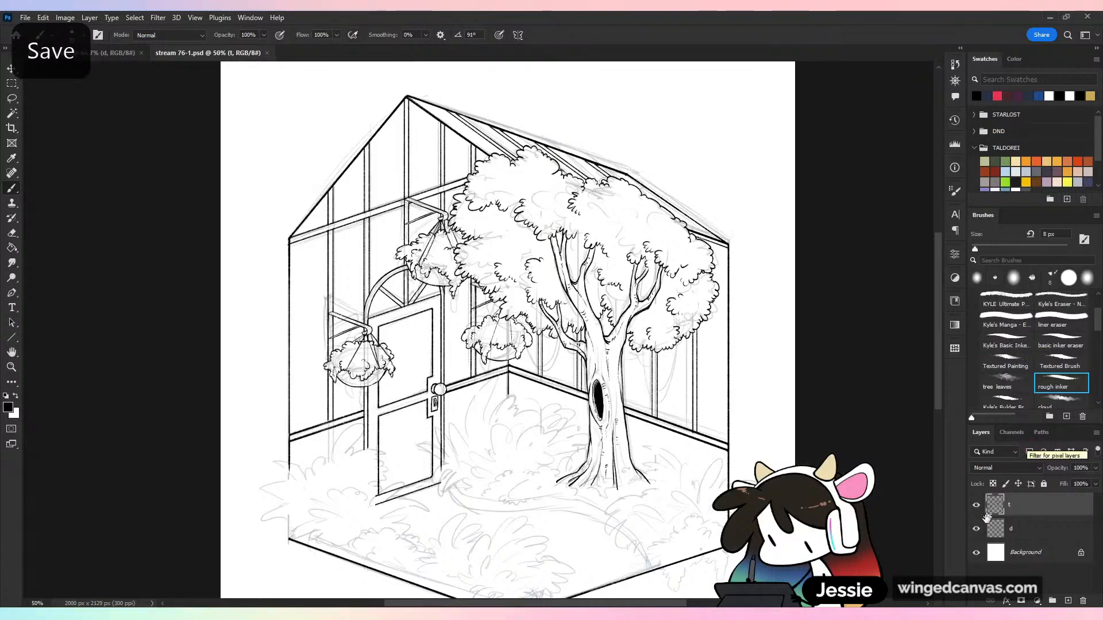
left_click(975, 529)
left_click(975, 529)
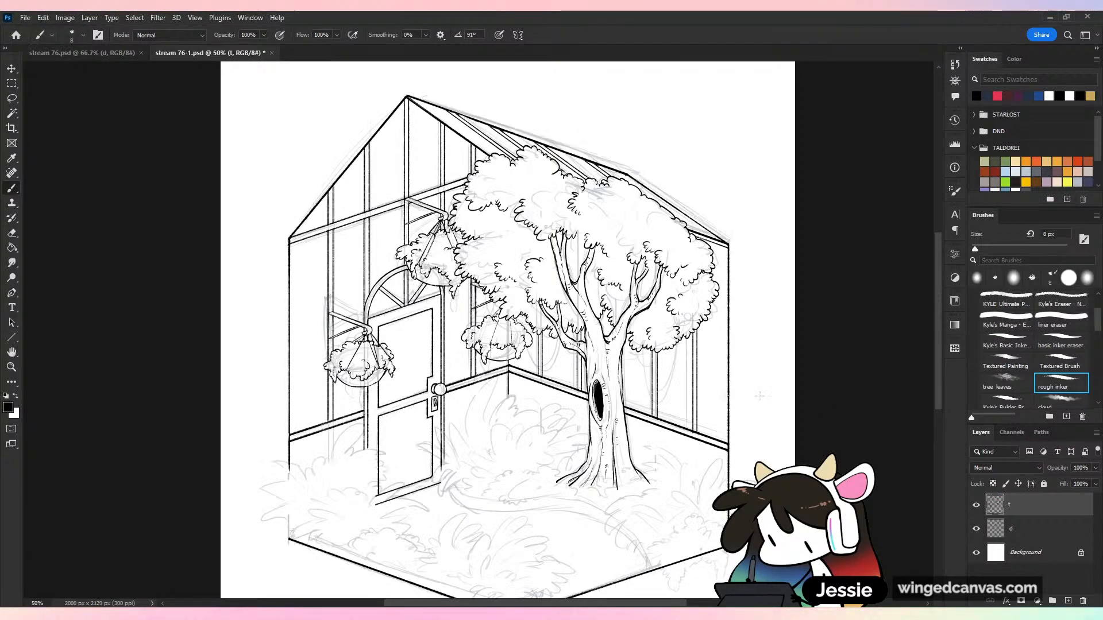
Ink the long pointed leaves fanning outward from the left side of the bush beside the door
key("ctrl+minus")
key("ctrl+plus")
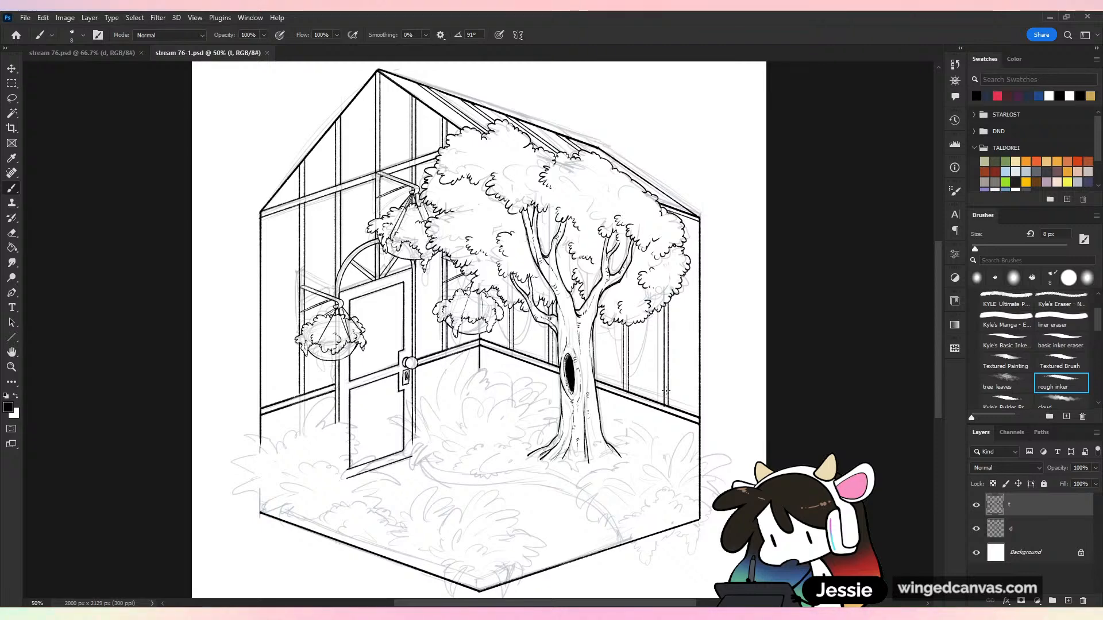
key("ctrl+plus")
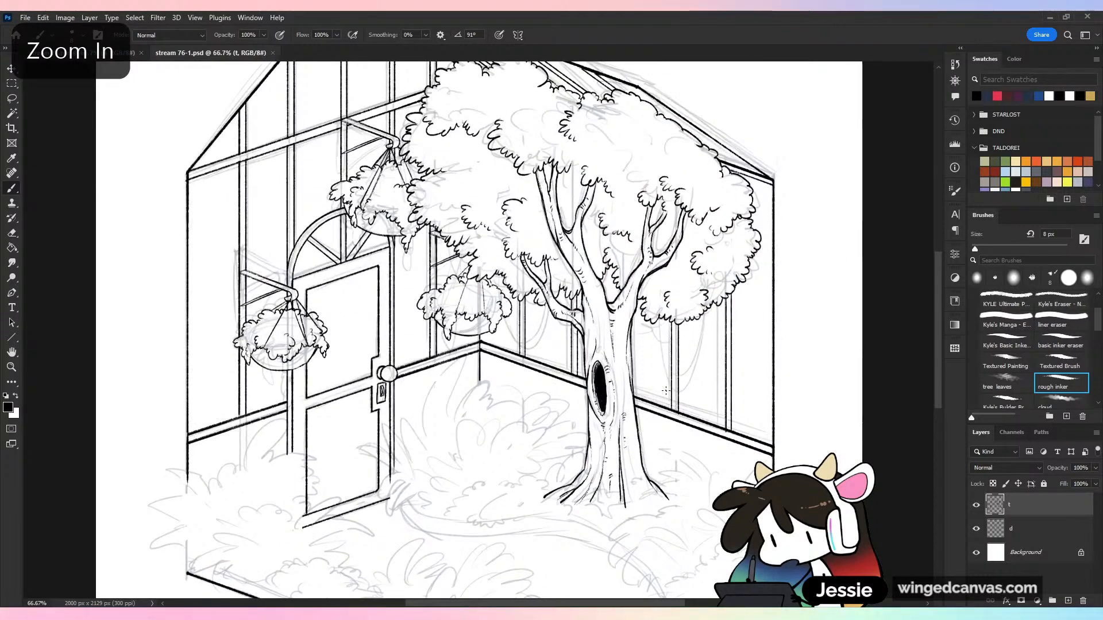
key("ctrl+plus")
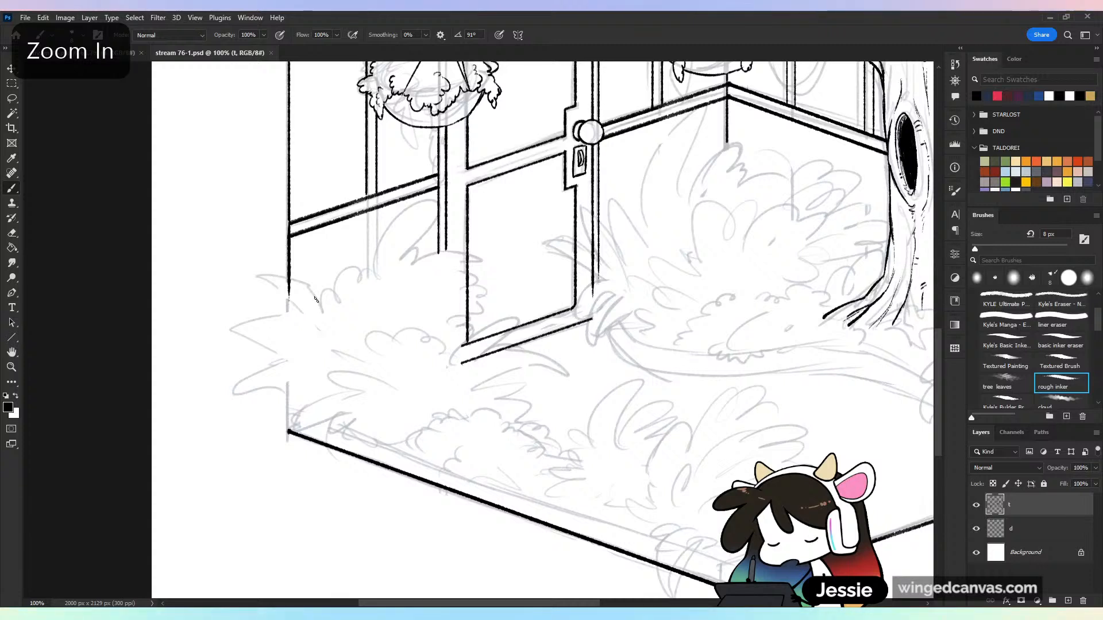
left_click_drag(288, 297, 253, 277)
key("ctrl+z")
left_click_drag(321, 312, 247, 276)
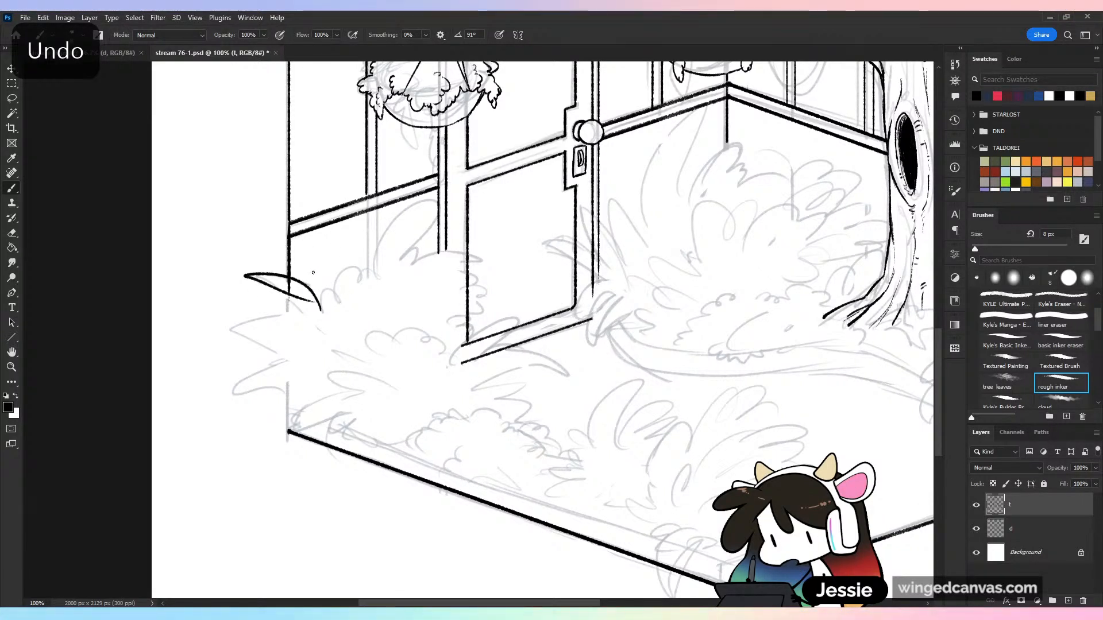
key("ctrl+z")
mouse_move(322, 311)
left_mouse_down()
mouse_move(275, 272)
mouse_move(297, 313)
left_mouse_up()
key("ctrl+z")
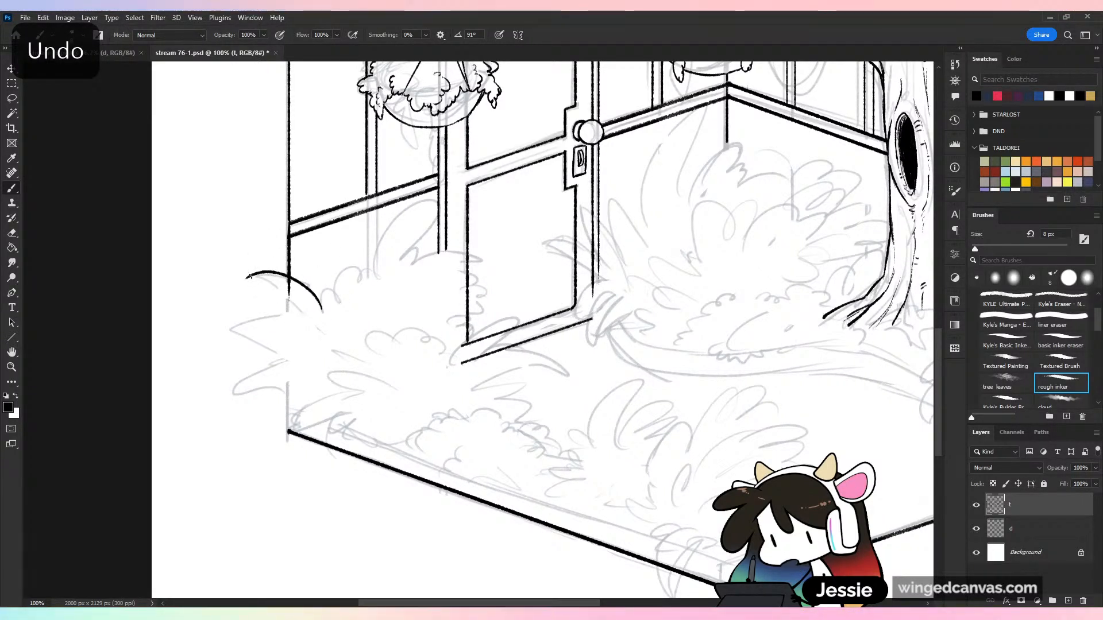
mouse_move(247, 278)
left_mouse_down()
mouse_move(297, 313)
mouse_move(210, 313)
mouse_move(300, 348)
mouse_move(238, 399)
mouse_move(303, 357)
mouse_move(231, 425)
mouse_move(292, 365)
mouse_move(278, 446)
mouse_move(306, 385)
mouse_move(315, 398)
left_mouse_up()
key("ctrl+z")
Ink the upright spikes along the bush's top and the pointed leaves on its right side overlapping the door
key("ctrl+z")
key("ctrl+z")
mouse_move(323, 311)
left_mouse_down()
mouse_move(310, 254)
mouse_move(340, 314)
mouse_move(368, 260)
left_mouse_up()
key("ctrl+z")
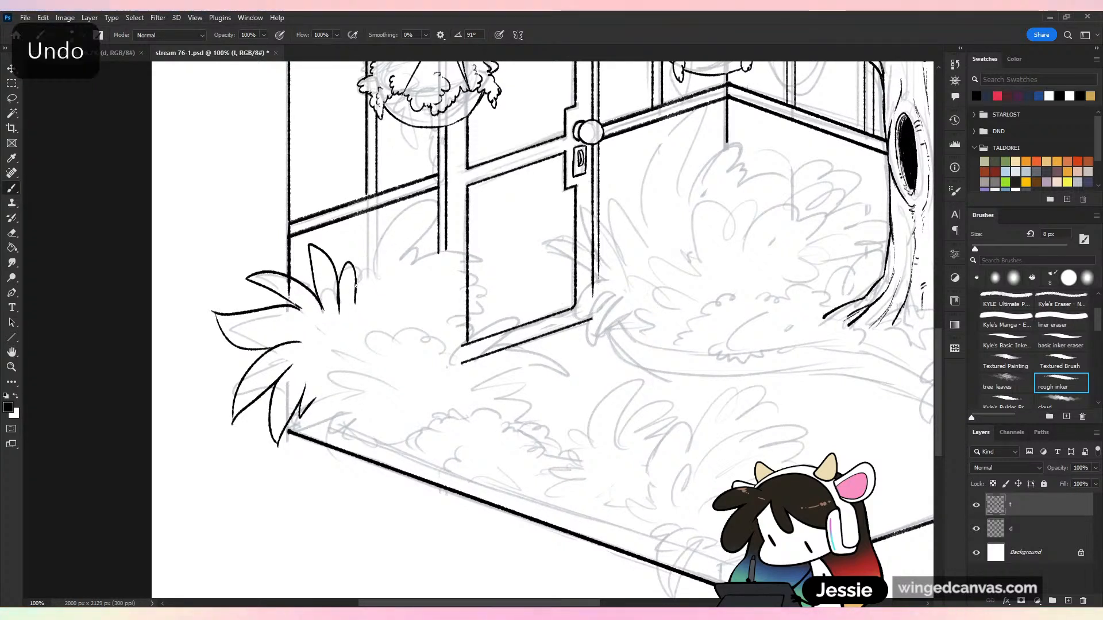
key("ctrl+z")
left_click_drag(340, 307, 370, 278)
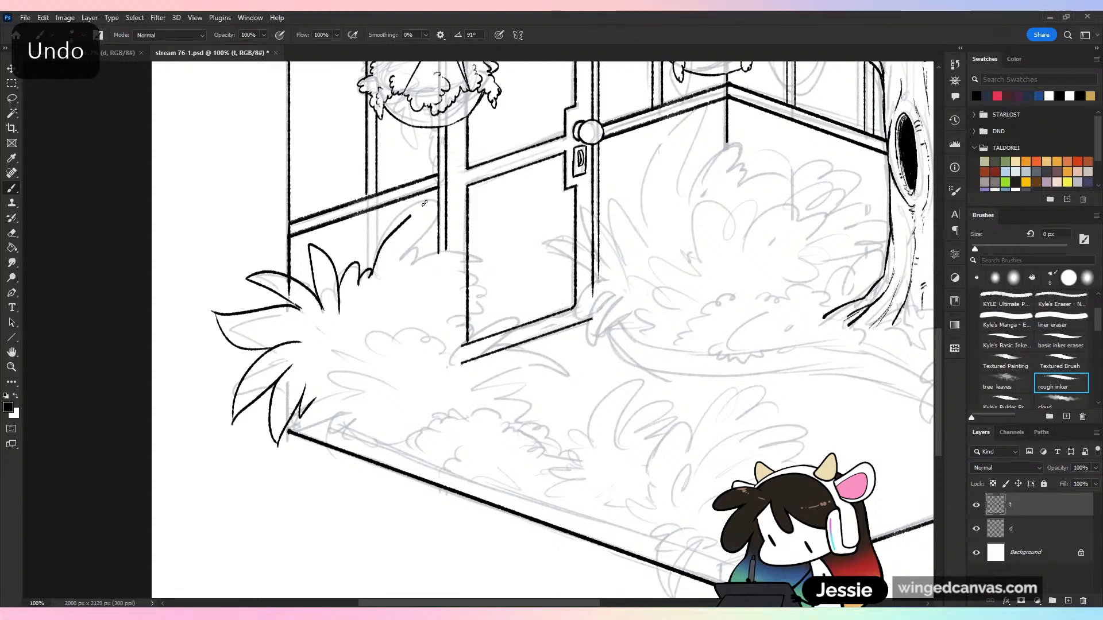
left_click_drag(424, 204, 427, 200)
mouse_move(426, 202)
left_mouse_down()
mouse_move(401, 268)
mouse_move(427, 252)
mouse_move(413, 272)
mouse_move(499, 264)
mouse_move(463, 284)
mouse_move(471, 310)
left_mouse_up()
left_click_drag(487, 310, 455, 329)
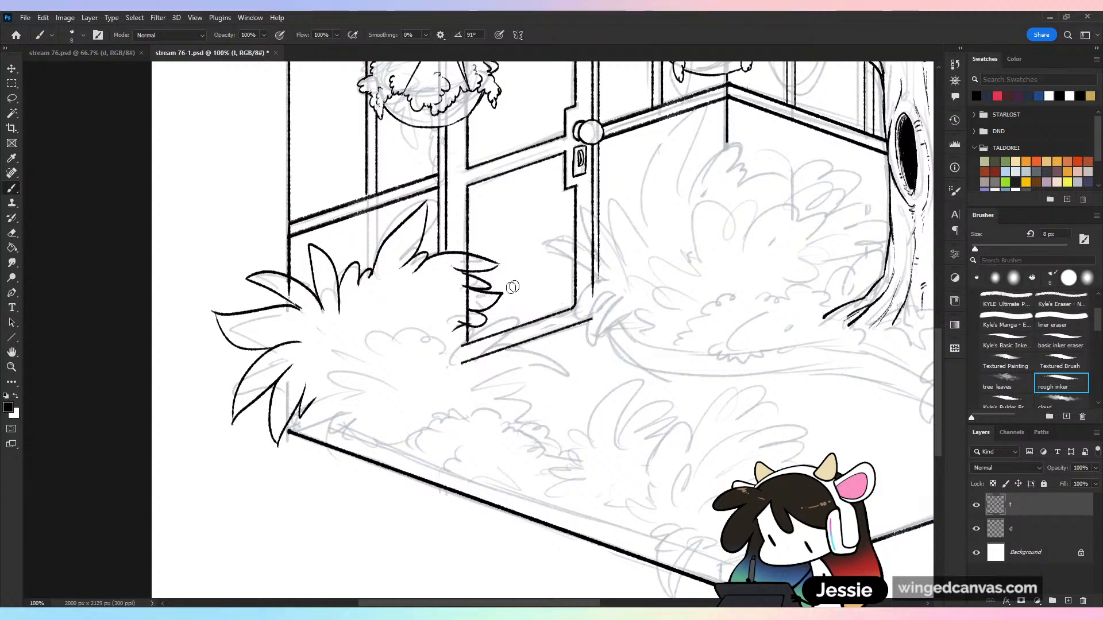
Erase the door lines running through the bush, extend its right-hand leaf strokes with the rough inker and save
mouse_move(453, 316)
left_mouse_down()
mouse_move(473, 366)
mouse_move(477, 344)
mouse_move(504, 327)
mouse_move(487, 288)
mouse_move(463, 305)
mouse_move(451, 263)
mouse_move(465, 271)
mouse_move(467, 260)
mouse_move(474, 293)
left_mouse_up()
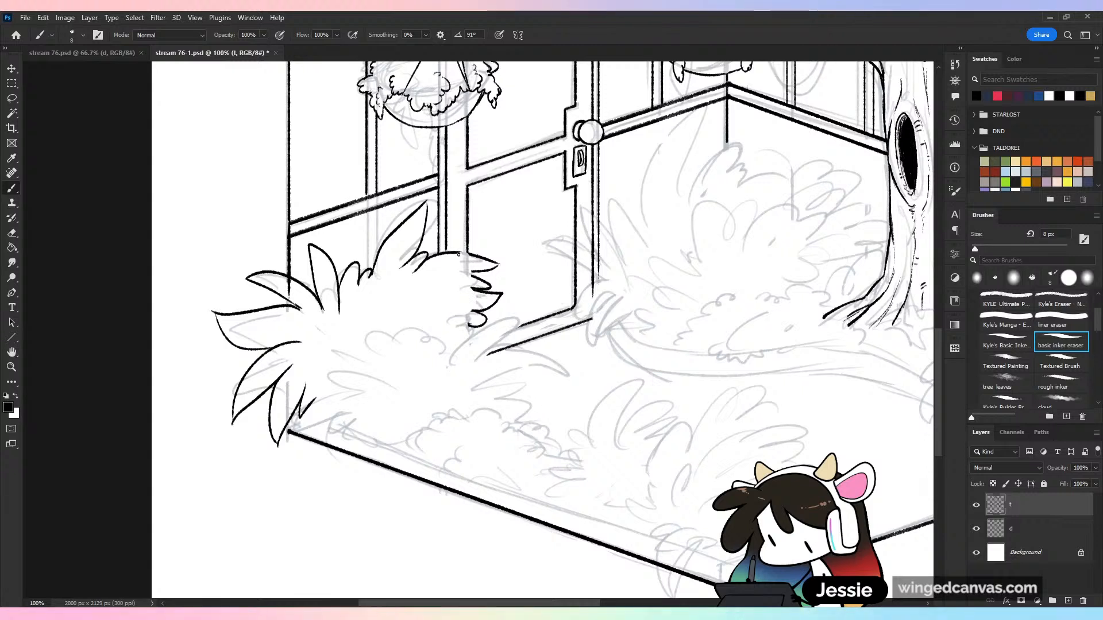
left_click(1061, 383)
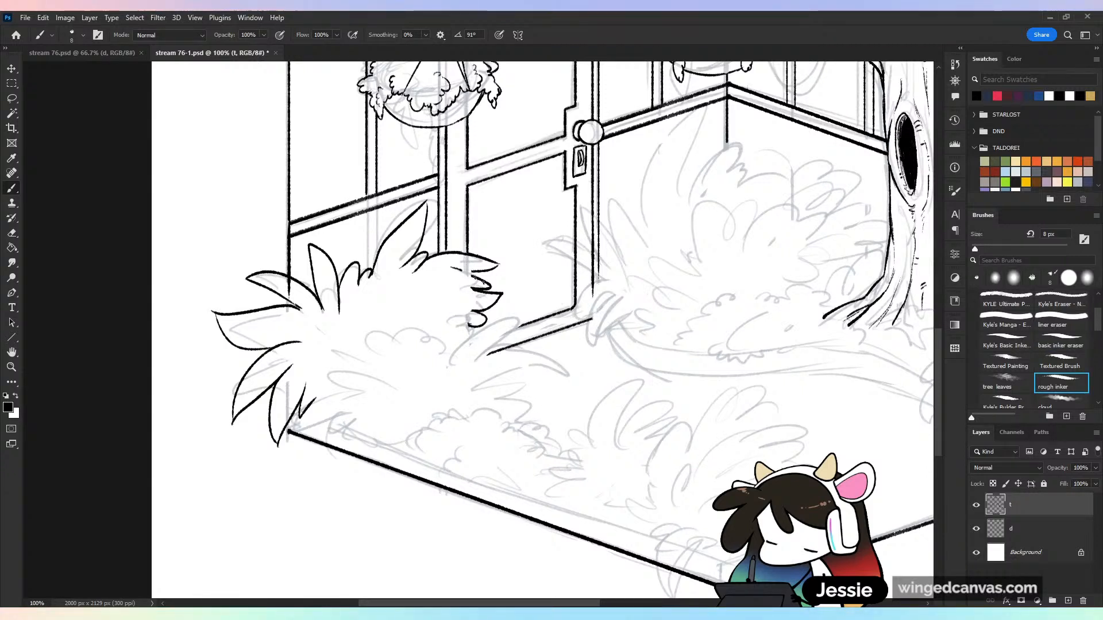
left_click_drag(474, 290, 453, 279)
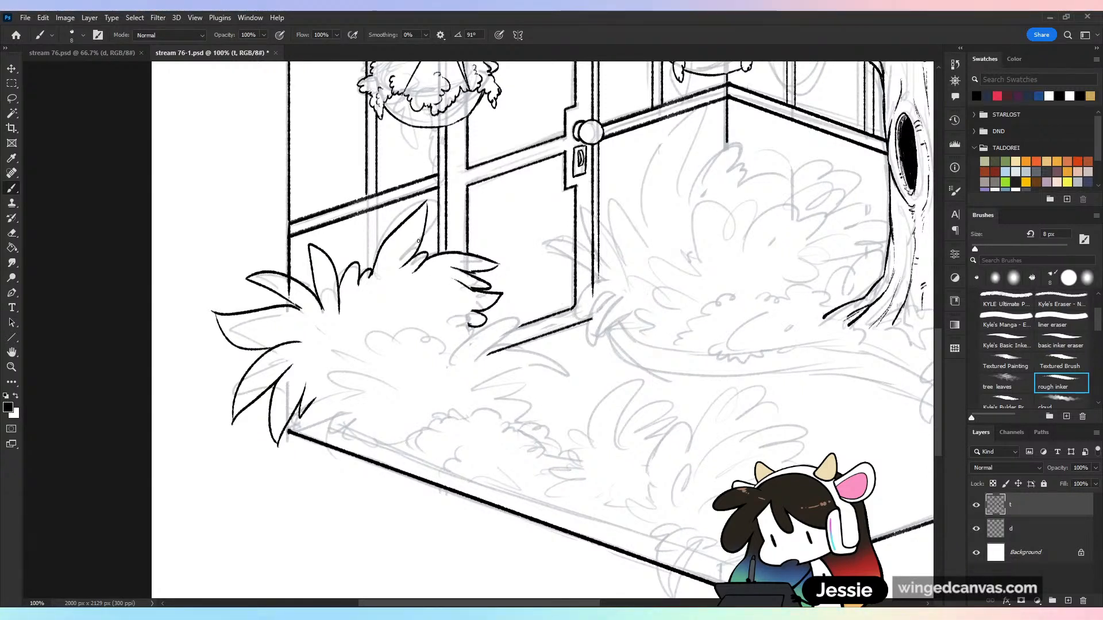
key("ctrl+z")
key("ctrl+s")
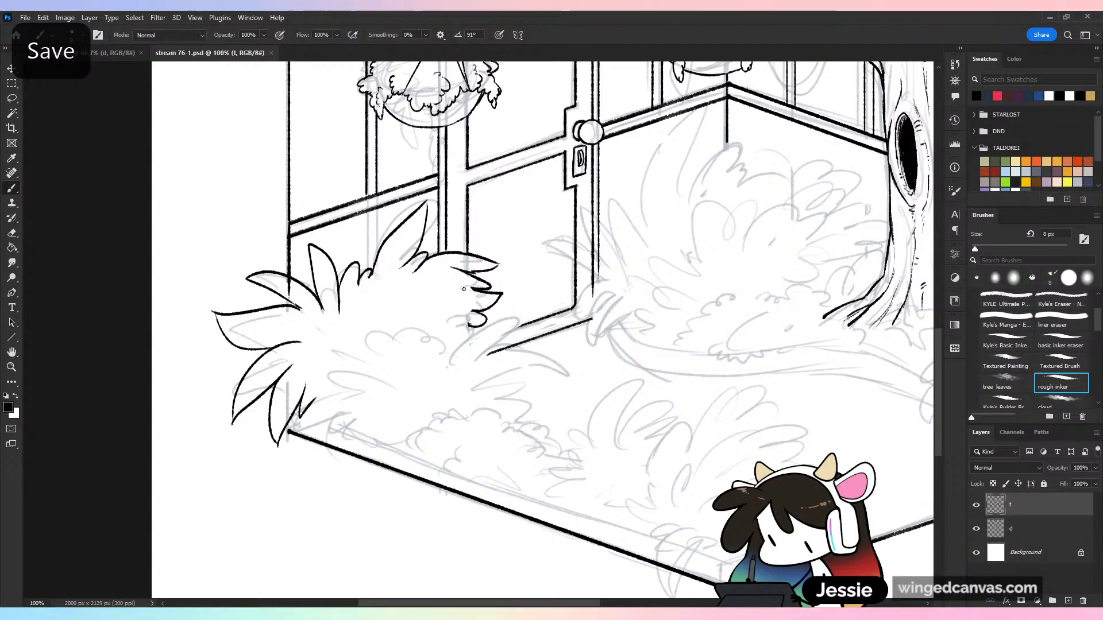
mouse_move(475, 289)
left_mouse_down()
mouse_move(461, 286)
mouse_move(461, 309)
left_mouse_up()
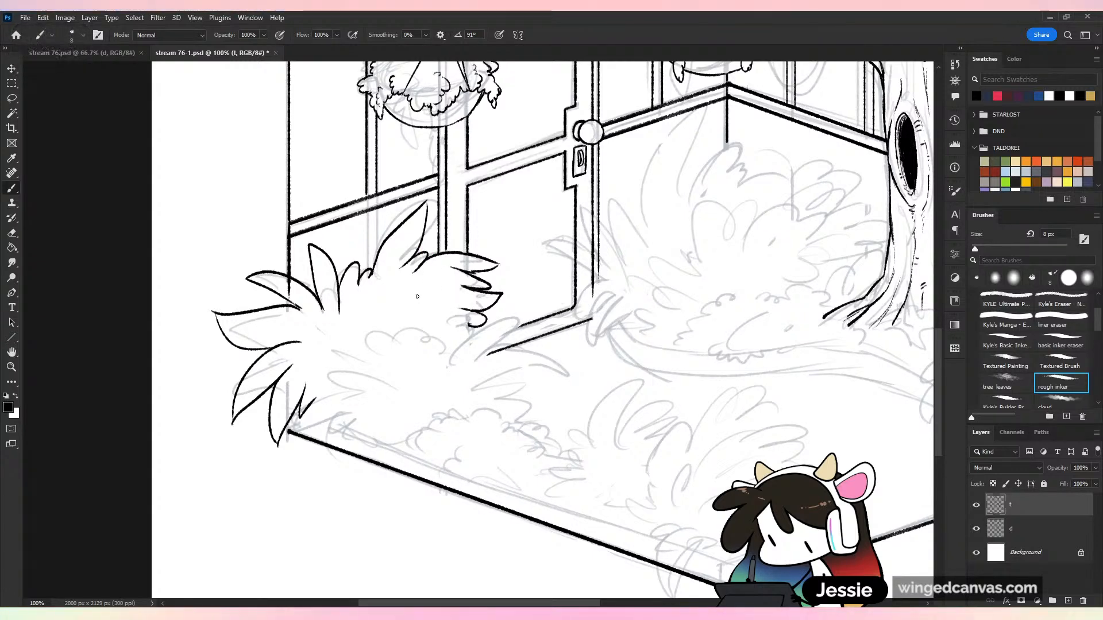
key("ctrl+minus")
key("ctrl+minus")
key("ctrl+s")
Ink the small scalloped leaf clumps in front of the large spiky bush
key("ctrl+plus")
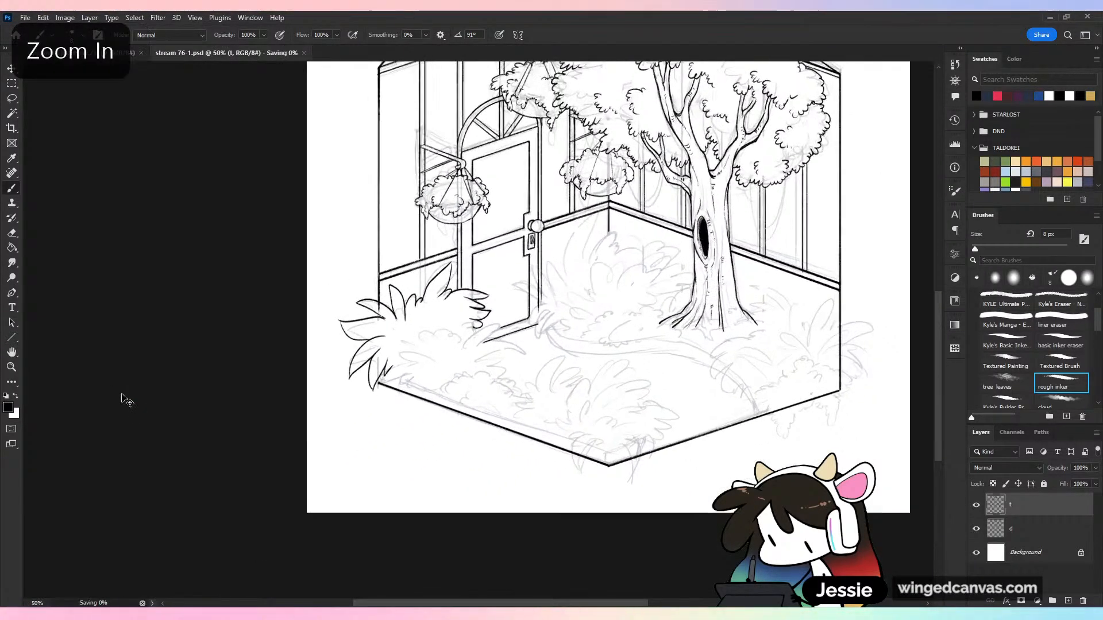
key("ctrl+plus")
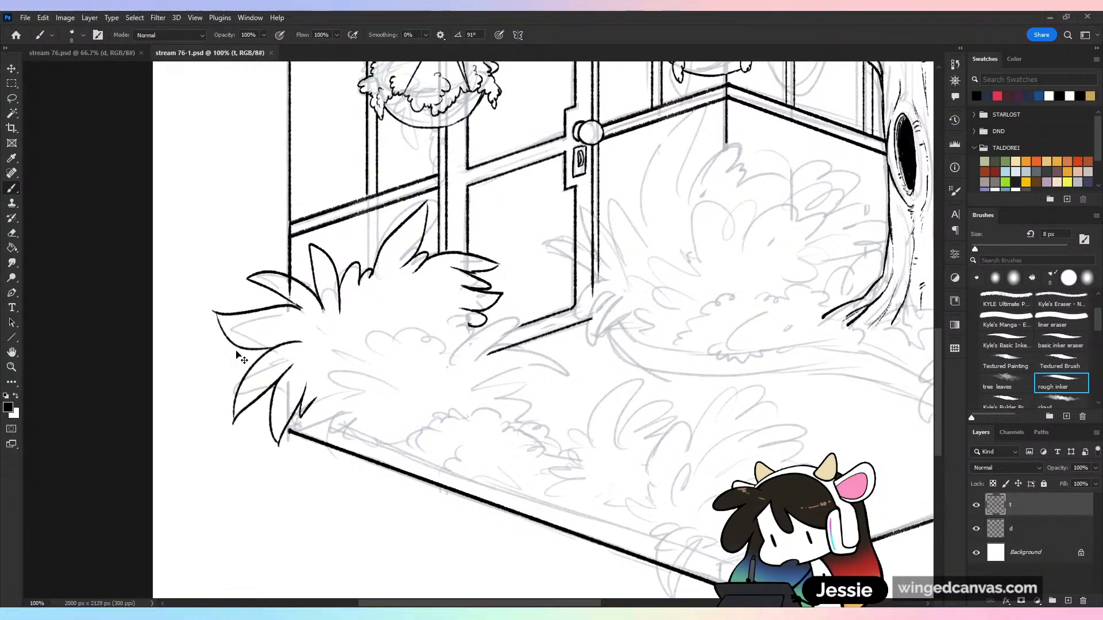
key("ctrl+minus")
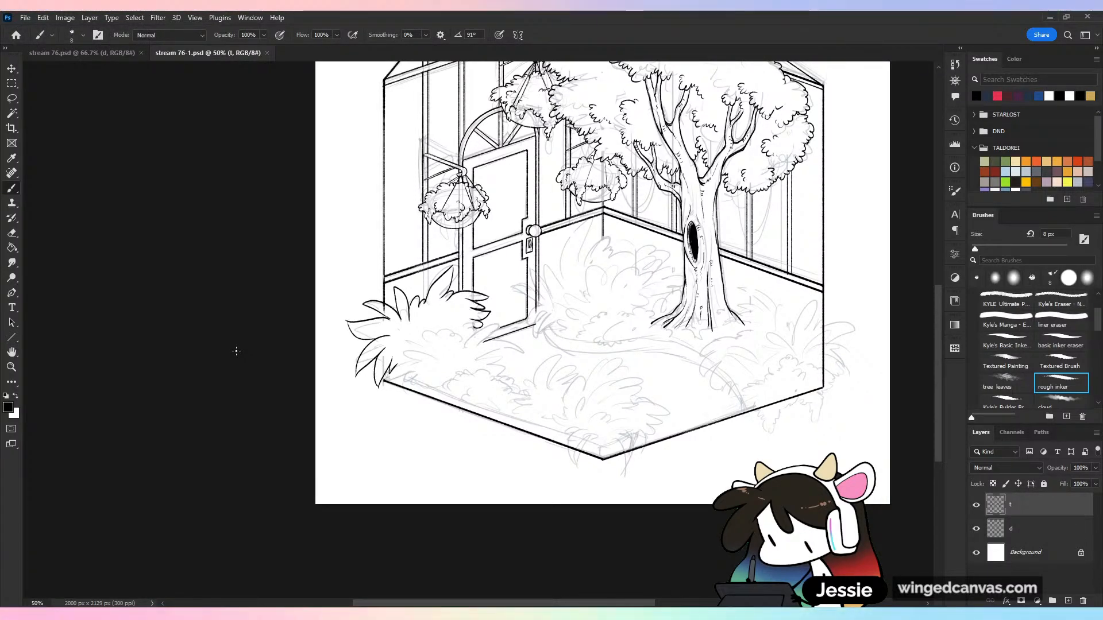
key("ctrl+plus")
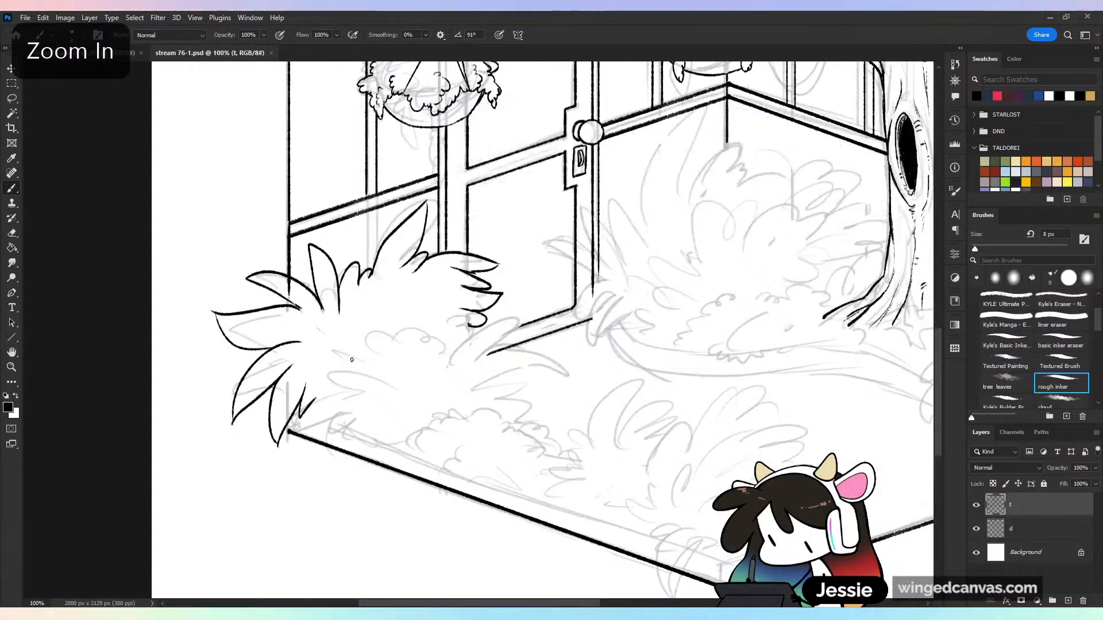
mouse_move(351, 362)
left_mouse_down()
mouse_move(364, 340)
mouse_move(409, 325)
mouse_move(456, 345)
left_mouse_up()
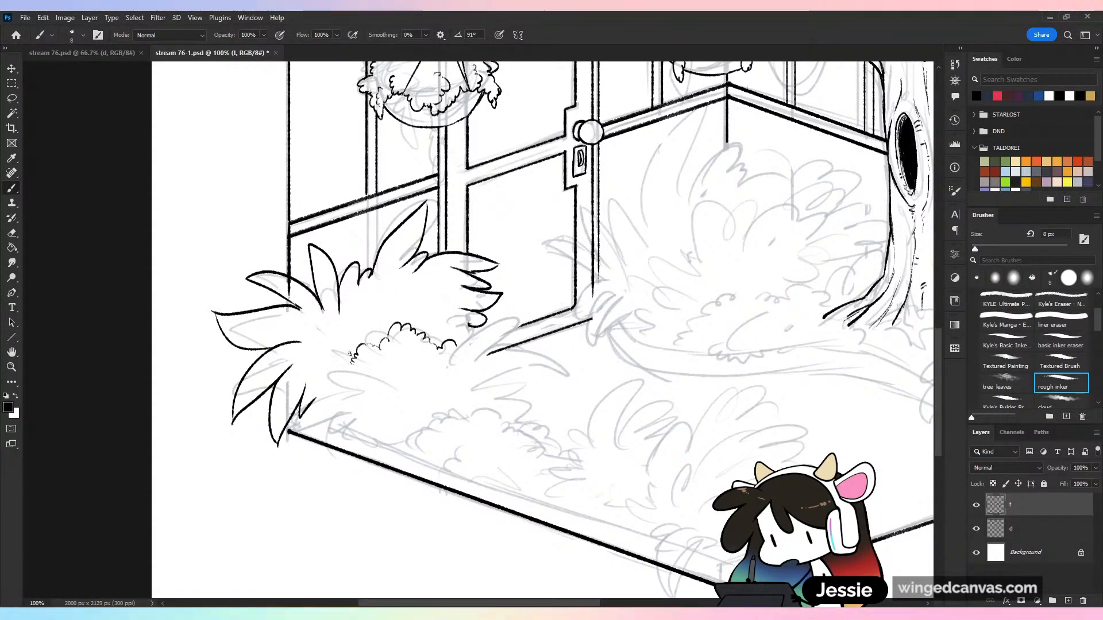
mouse_move(319, 346)
left_mouse_down()
mouse_move(322, 398)
mouse_move(390, 396)
left_mouse_up()
key("ctrl+z")
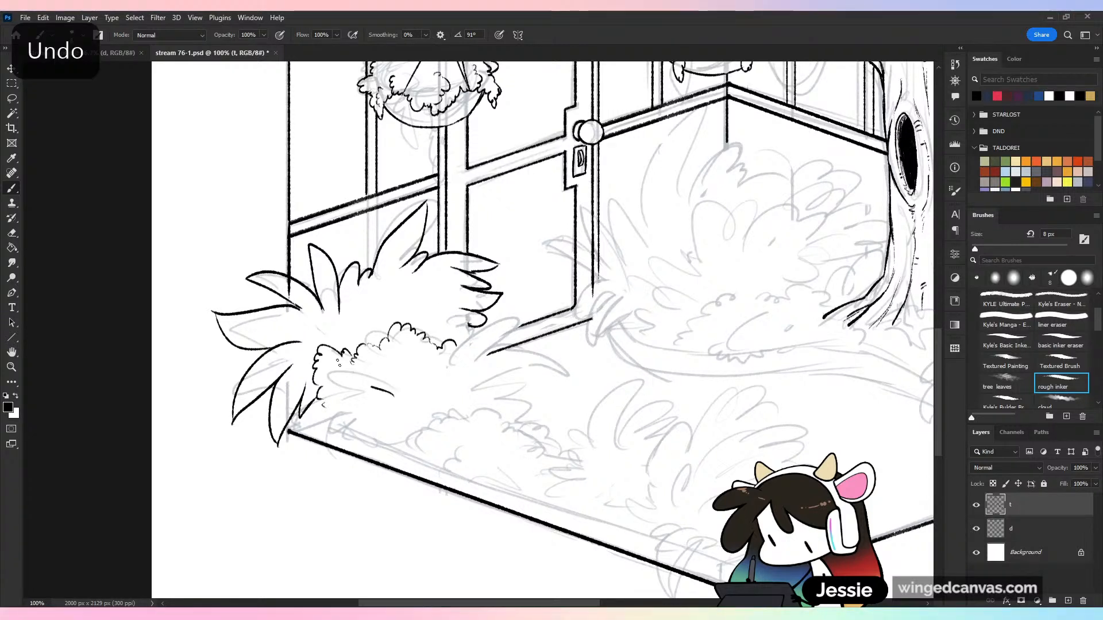
Ink a small fern with pointed and rounded leaves in front of the scalloped clumps near the floor's left corner
mouse_move(339, 364)
left_mouse_down()
mouse_move(398, 407)
mouse_move(378, 404)
mouse_move(392, 403)
mouse_move(364, 435)
left_mouse_up()
left_click_drag(420, 360, 423, 387)
left_click_drag(428, 388, 444, 394)
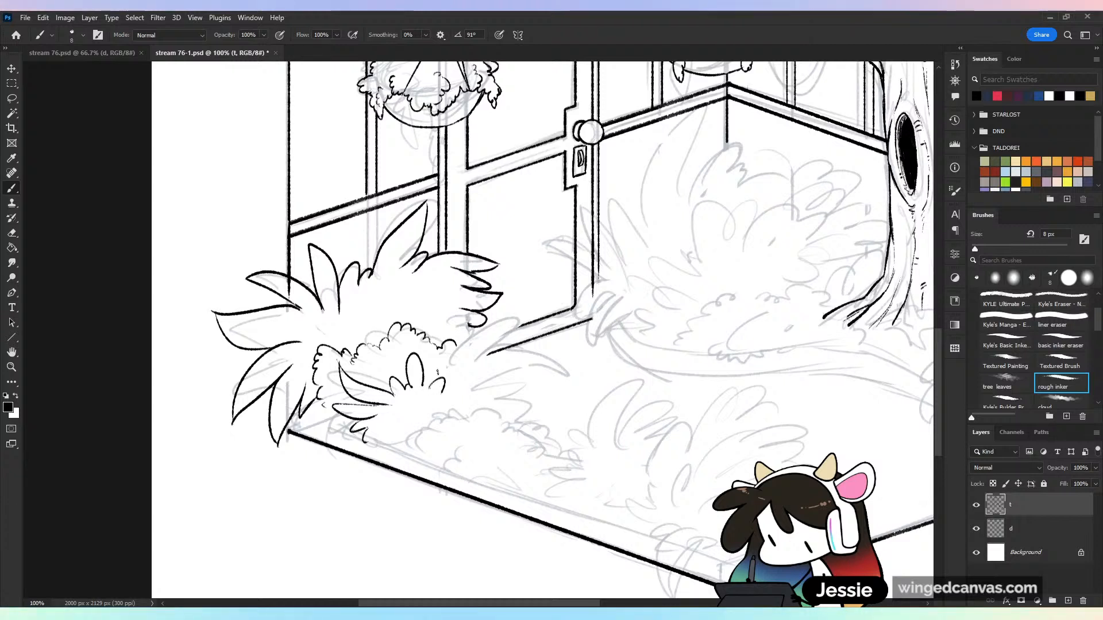
left_click_drag(334, 409, 336, 423)
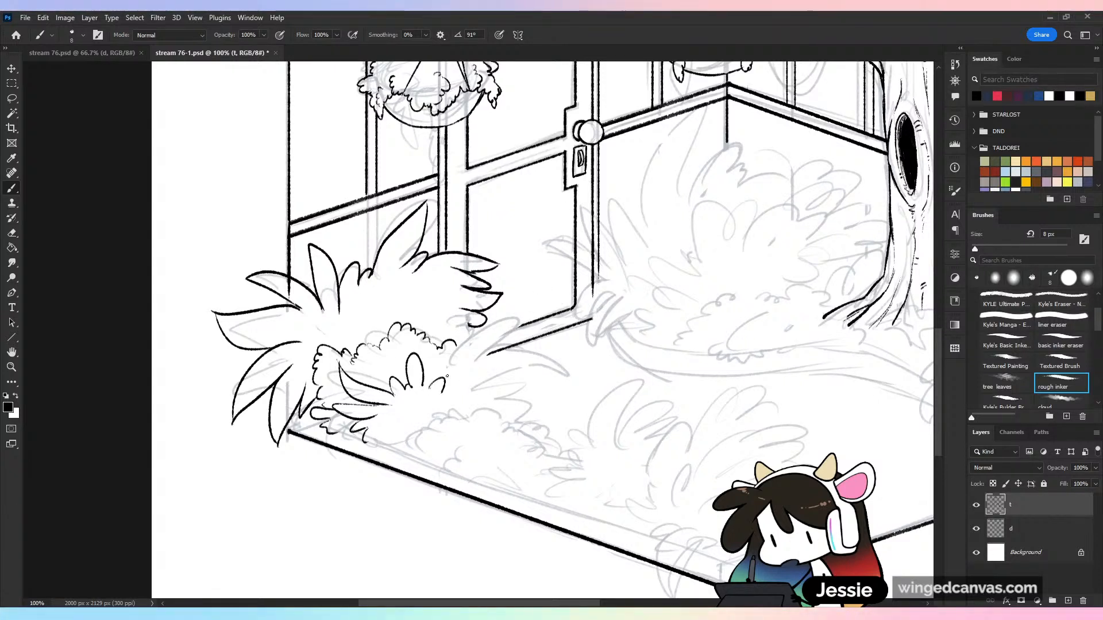
Ink two large pointed leaves at the fern's right side, reaching over the door threshold
left_click_drag(515, 316, 474, 364)
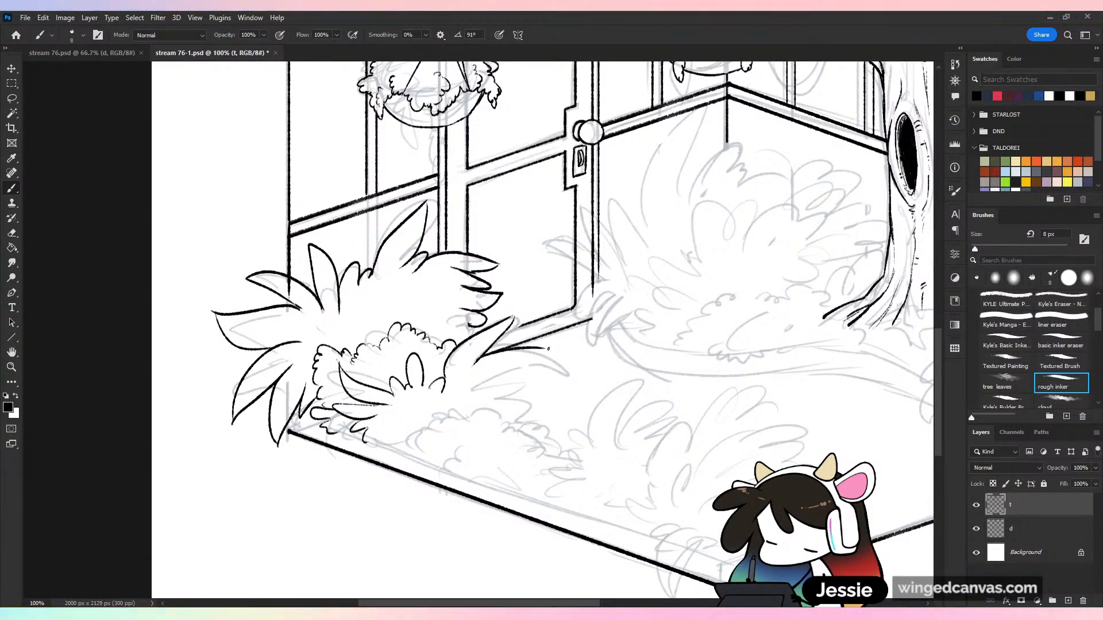
key("ctrl+z")
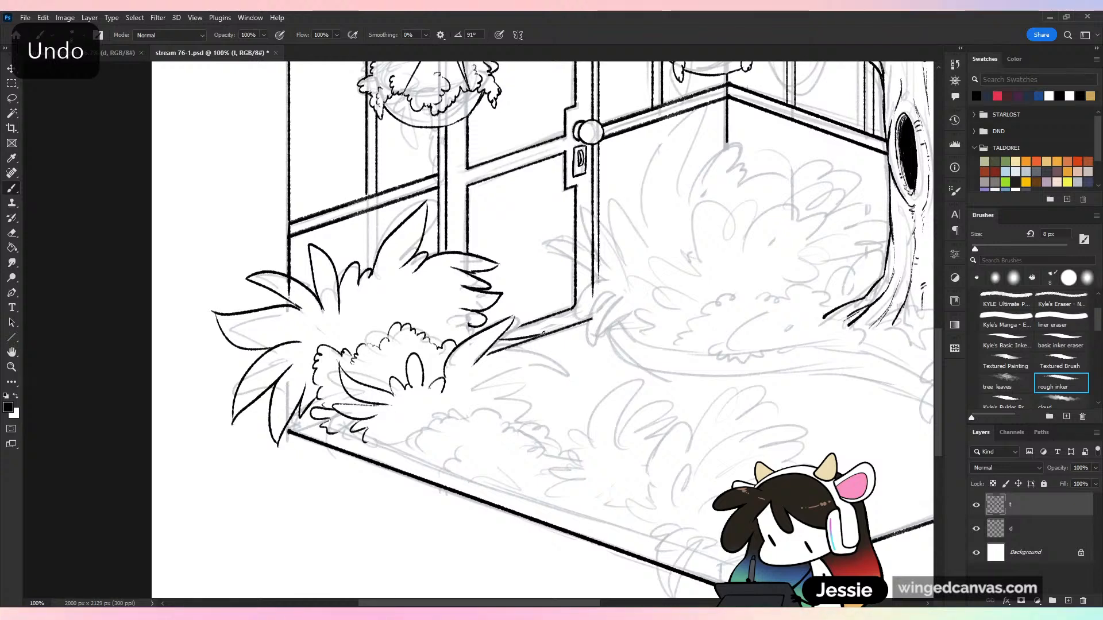
left_click_drag(491, 344, 556, 372)
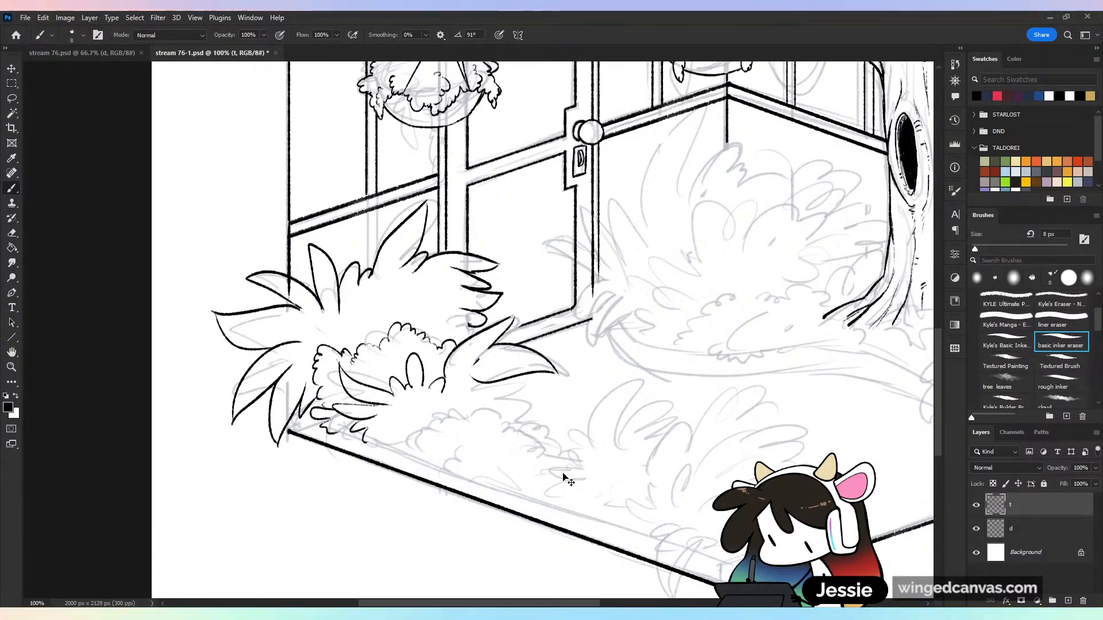
Ink a scalloped clump with small pointed leaves beneath the two large leaves and check it with layer d briefly hidden
key("ctrl+plus")
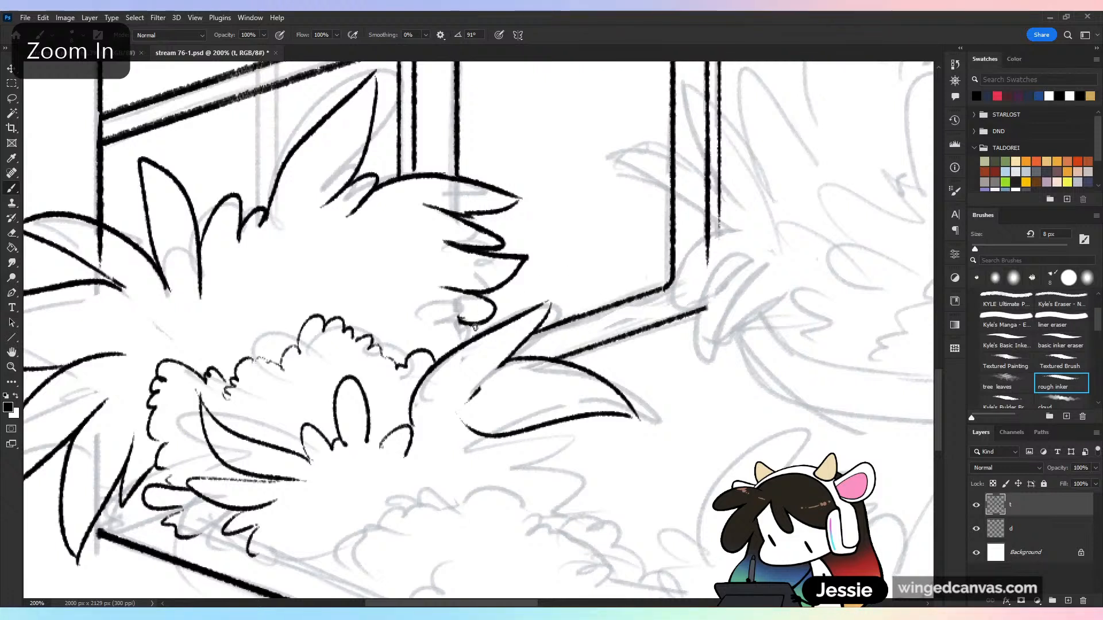
mouse_move(502, 363)
left_mouse_down()
mouse_move(457, 417)
mouse_move(481, 454)
mouse_move(557, 496)
left_mouse_up()
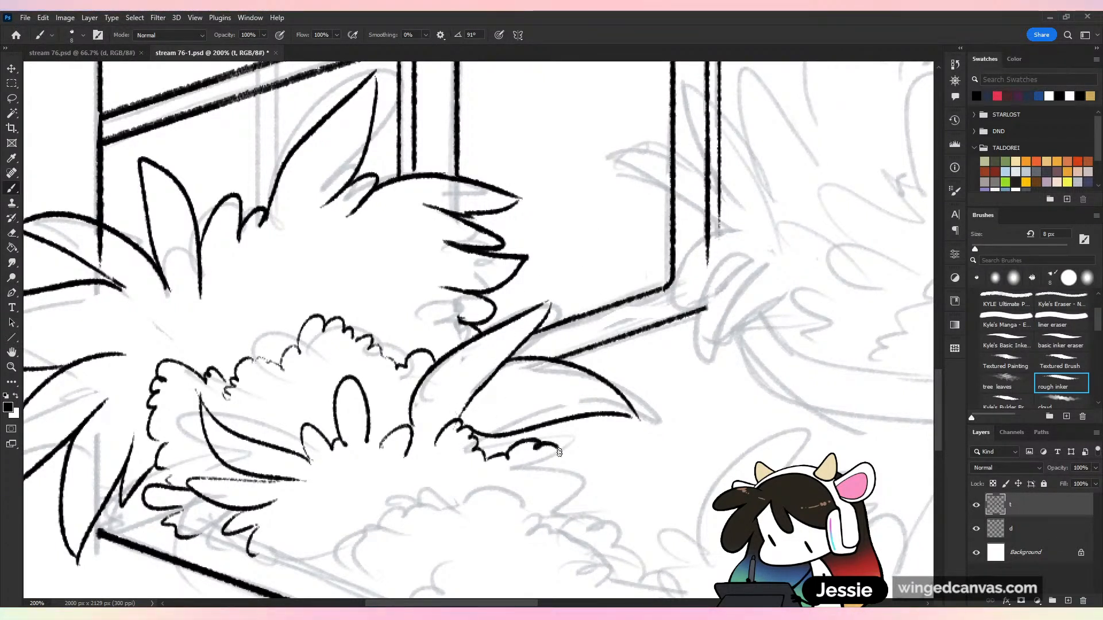
left_click_drag(546, 424, 609, 464)
key("ctrl+minus")
key("ctrl+minus")
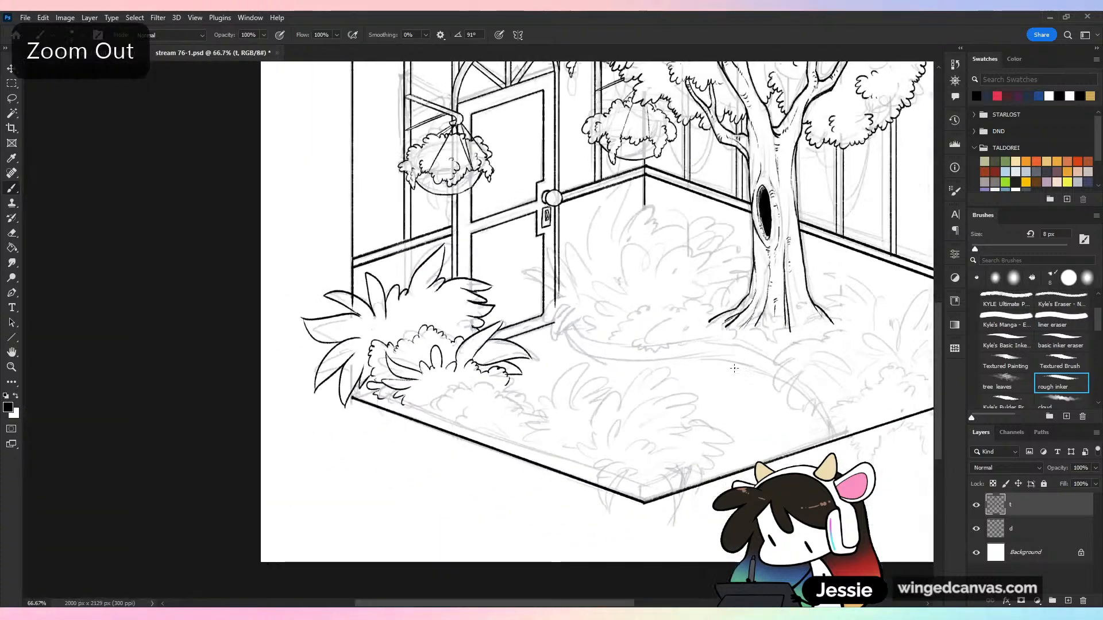
left_click(977, 528)
left_click(977, 528)
Ink scalloped leaf clumps in front of the small fern along the floor's front-left edge and save the file
key("ctrl+plus")
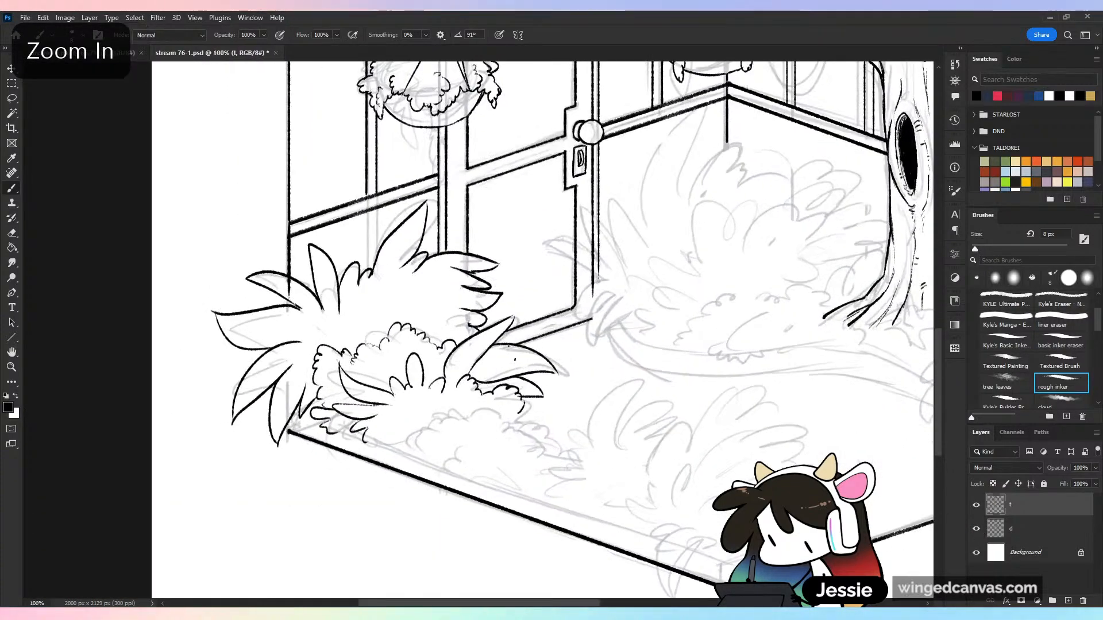
left_click_drag(581, 398, 503, 226)
key("ctrl+s")
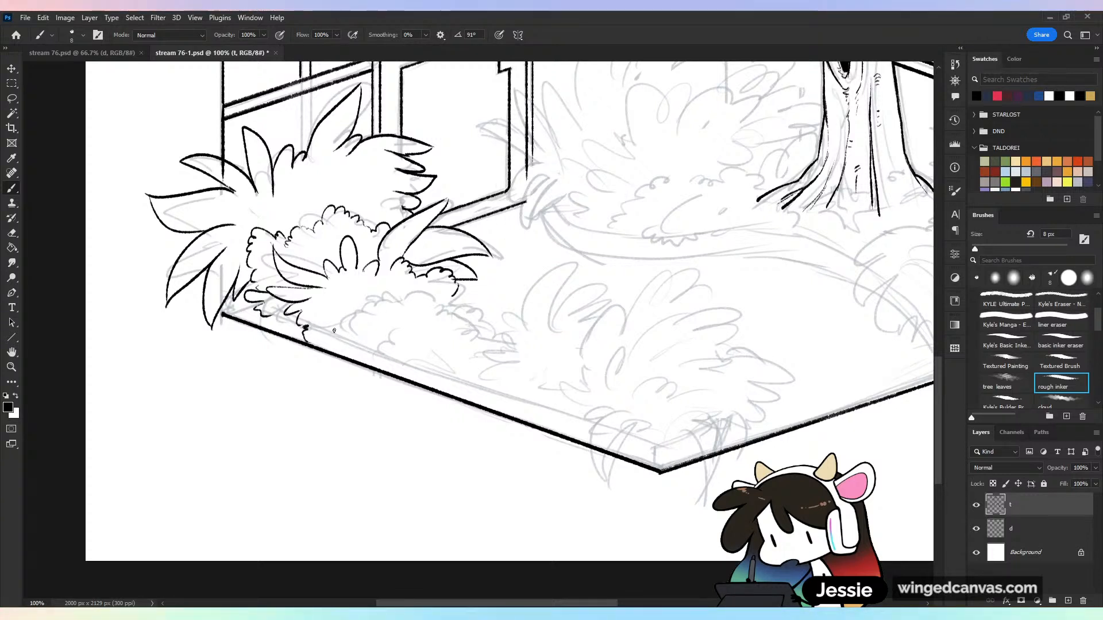
mouse_move(336, 342)
left_mouse_down()
mouse_move(360, 310)
mouse_move(401, 292)
mouse_move(409, 316)
mouse_move(445, 335)
mouse_move(430, 305)
mouse_move(479, 309)
left_mouse_up()
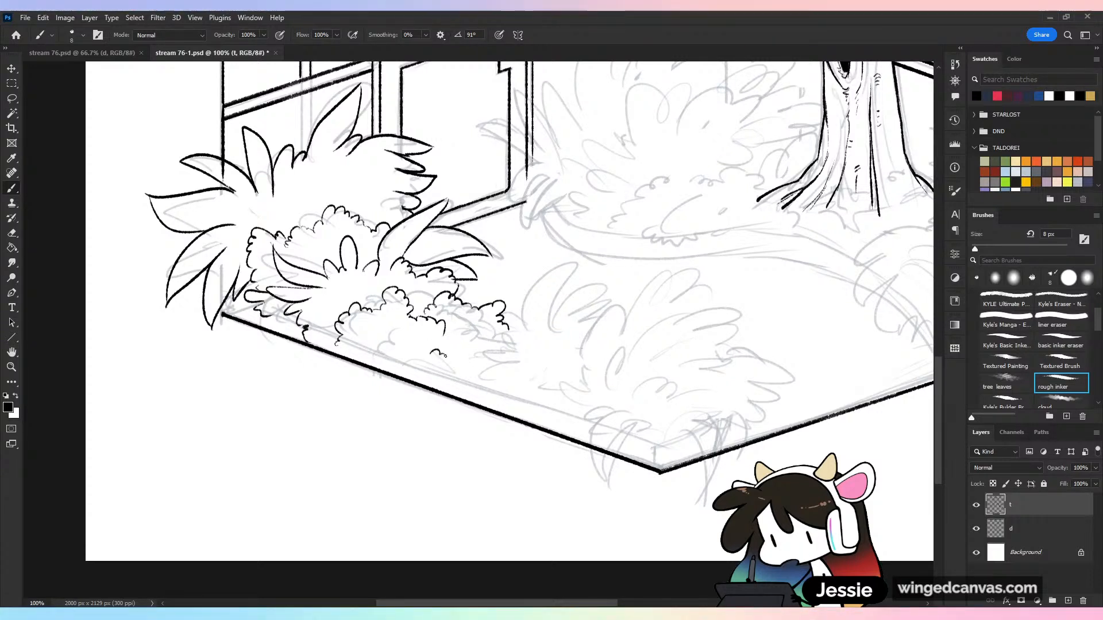
mouse_move(445, 356)
left_mouse_down()
mouse_move(473, 347)
mouse_move(486, 379)
mouse_move(498, 340)
left_mouse_up()
mouse_move(387, 343)
left_mouse_down()
mouse_move(415, 343)
mouse_move(425, 369)
left_mouse_up()
key("ctrl+minus")
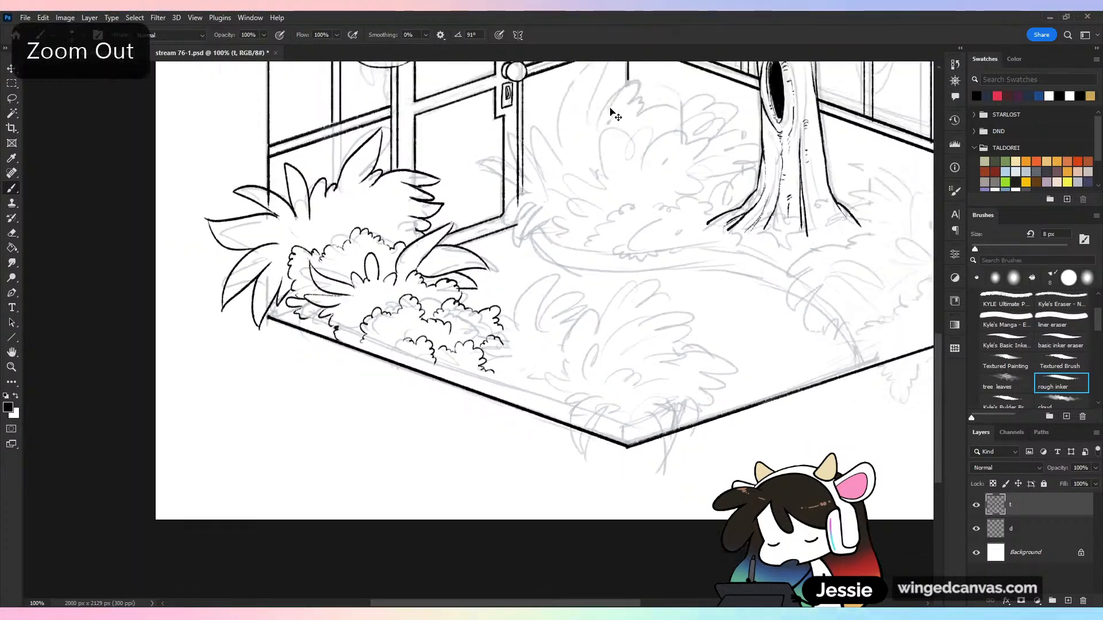
key("ctrl+s")
Ink a plant with long pointed leaves beside the scalloped clumps, hide layer d to check it, and save
key("ctrl+plus")
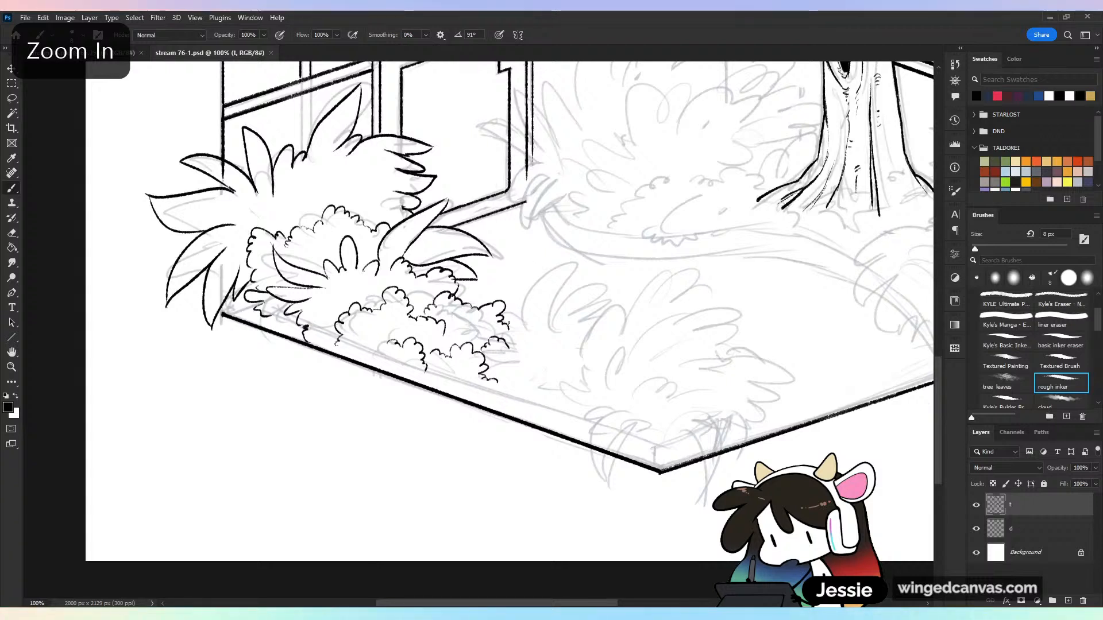
mouse_move(508, 326)
left_mouse_down()
mouse_move(529, 292)
mouse_move(521, 324)
mouse_move(634, 293)
mouse_move(541, 332)
mouse_move(641, 298)
mouse_move(557, 337)
mouse_move(629, 338)
mouse_move(577, 349)
mouse_move(555, 333)
mouse_move(533, 356)
mouse_move(549, 364)
left_mouse_up()
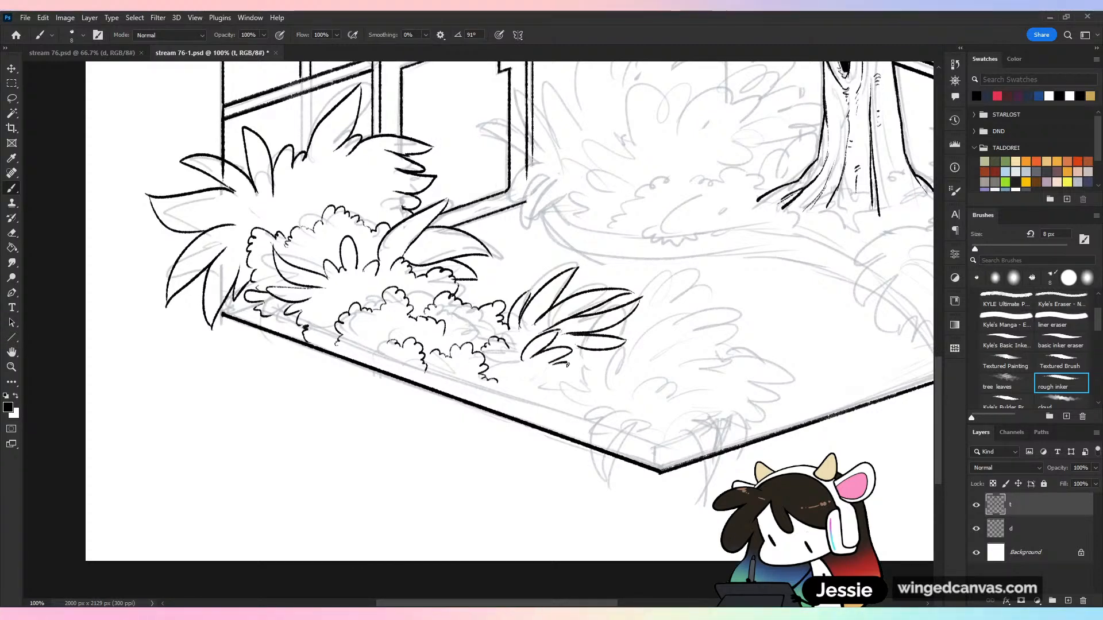
key("ctrl+minus")
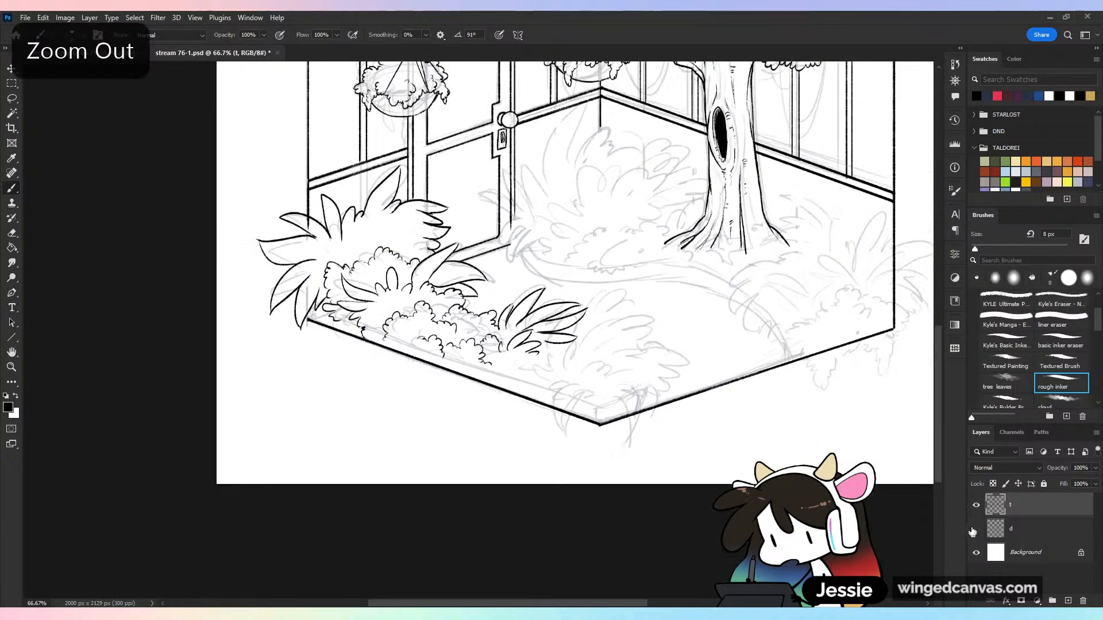
left_click(975, 529)
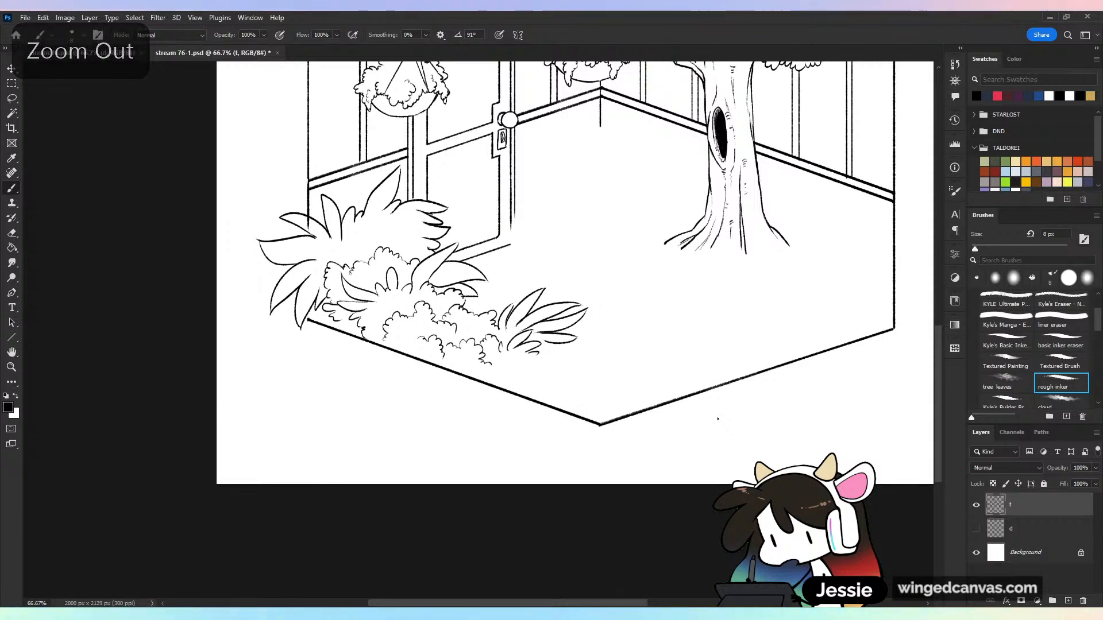
key("ctrl+plus")
key("ctrl+s")
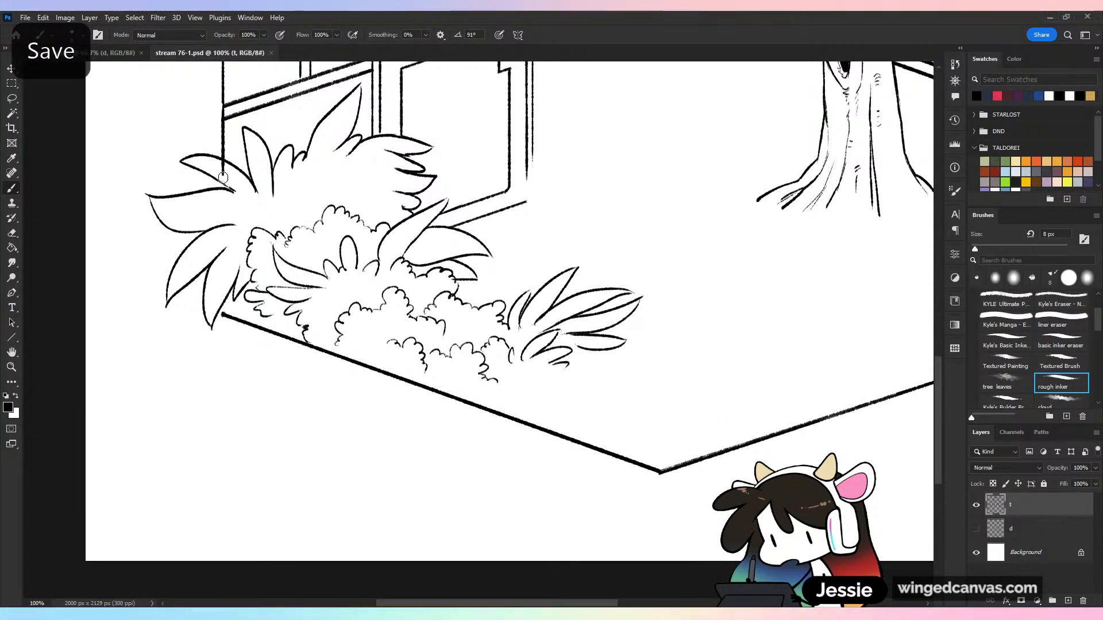
Erase the wall line crossing the spiky bush's upper leaf, ink extra inner leaves in the bush, and save
key("e")
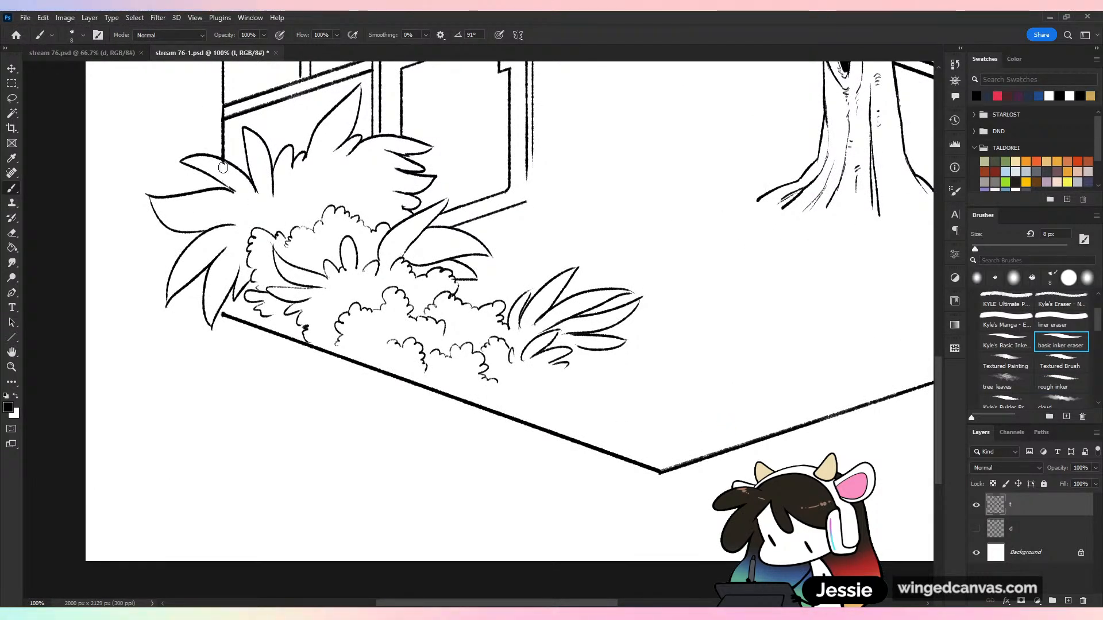
left_click_drag(225, 170, 220, 162)
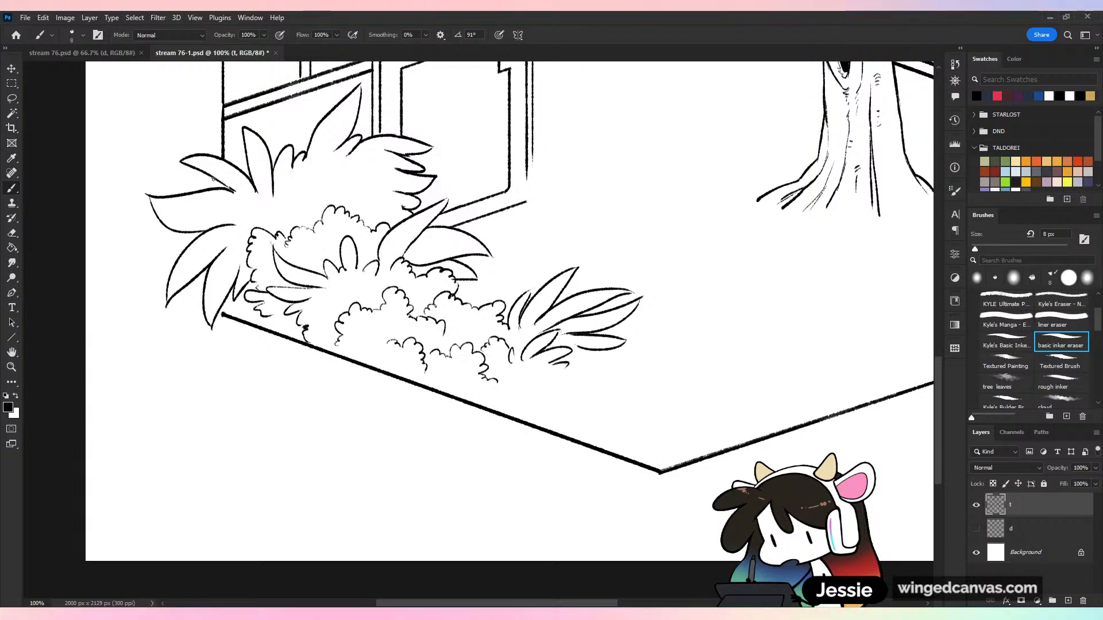
key("b")
mouse_move(252, 202)
left_mouse_down()
mouse_move(216, 193)
mouse_move(219, 208)
mouse_move(252, 207)
mouse_move(275, 227)
mouse_move(246, 191)
mouse_move(296, 210)
mouse_move(317, 144)
mouse_move(316, 195)
mouse_move(342, 161)
mouse_move(328, 199)
left_mouse_up()
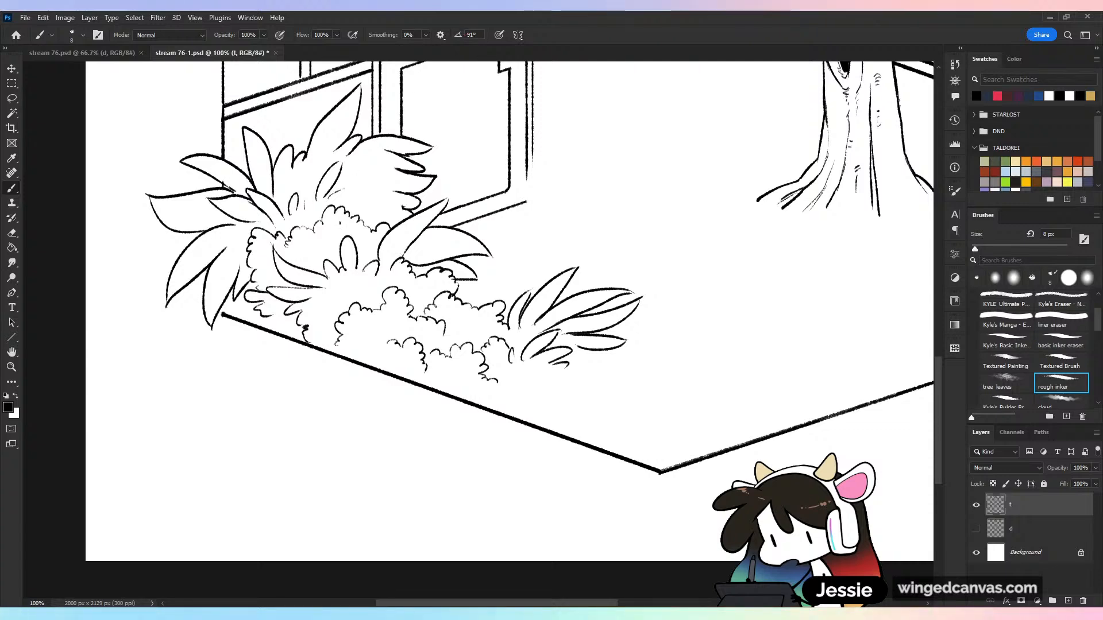
key("e")
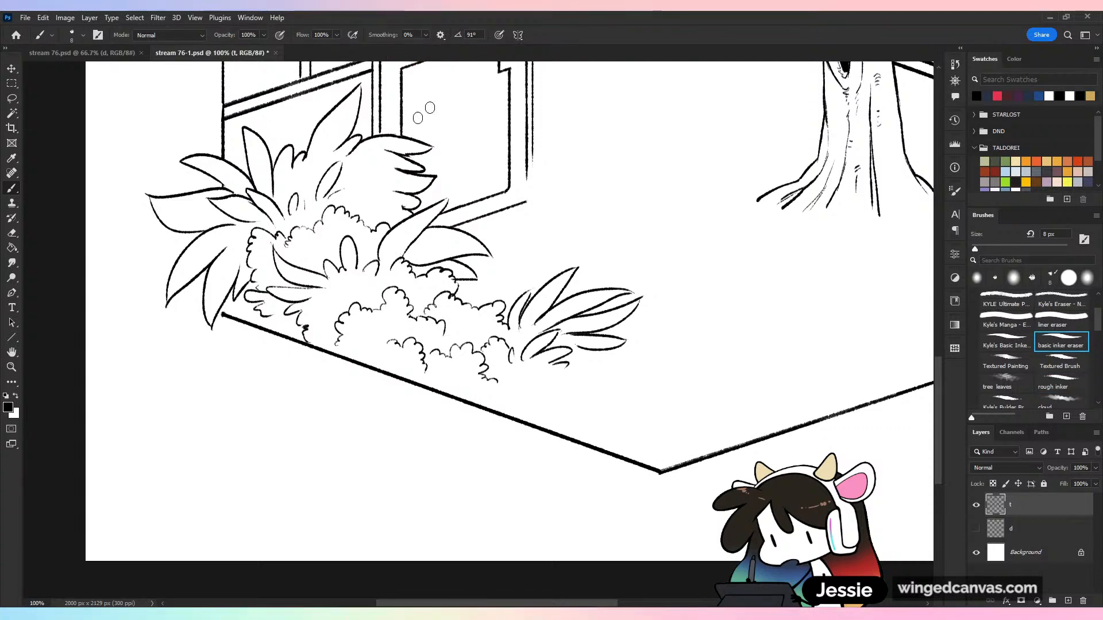
key("ctrl+minus")
key("ctrl+minus")
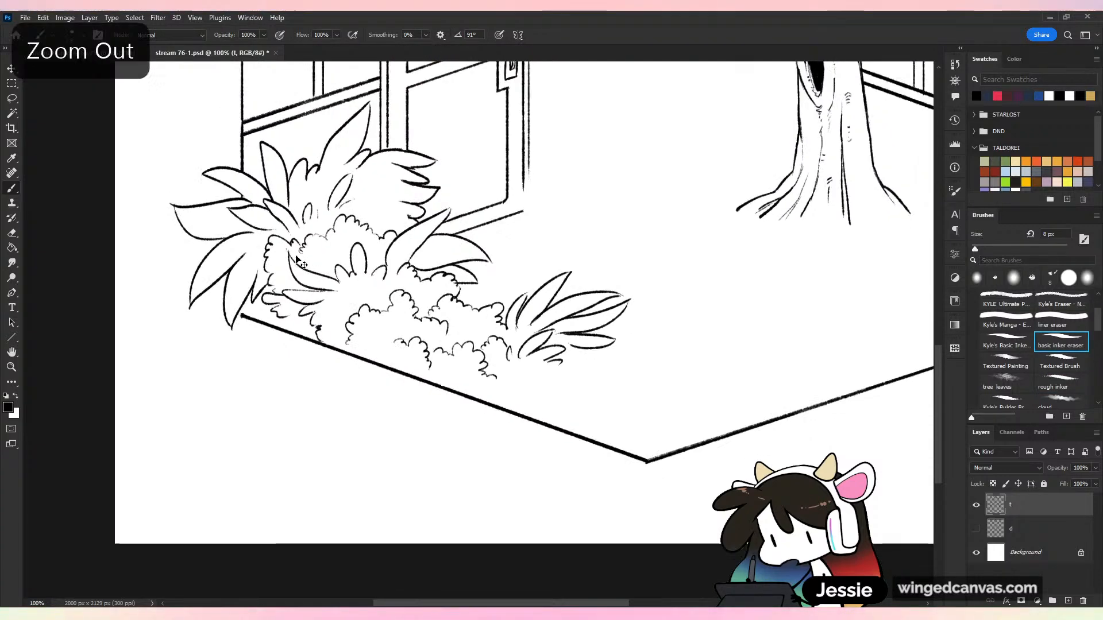
key("ctrl+s")
Ink small foliage strokes at the bush's base near the floor's left corner and show layer d again
key("ctrl+plus")
key("ctrl+plus")
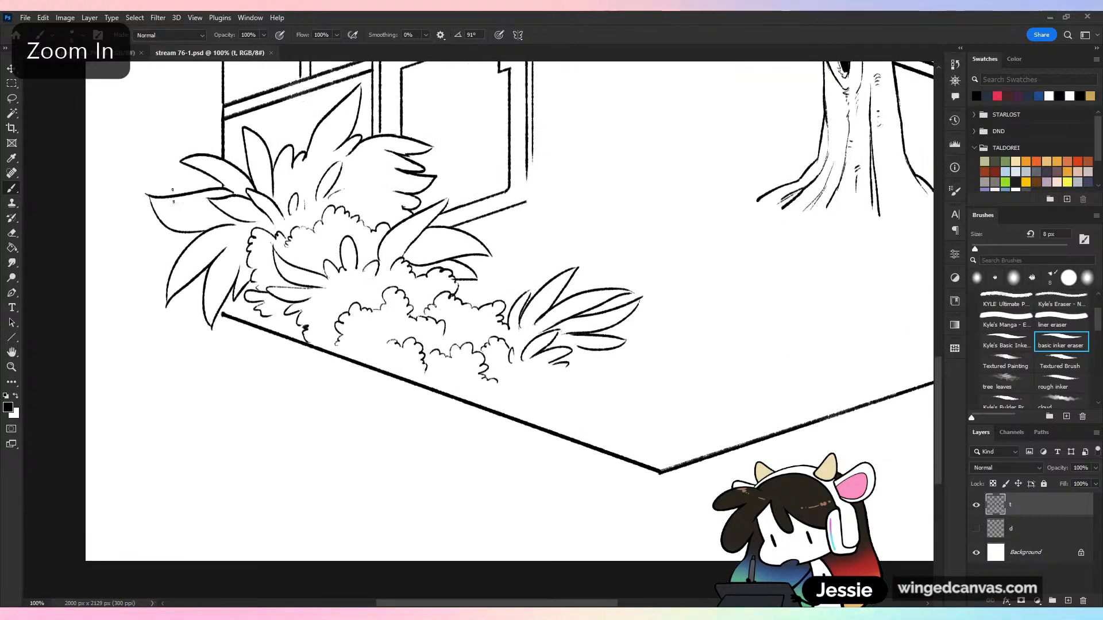
key("b")
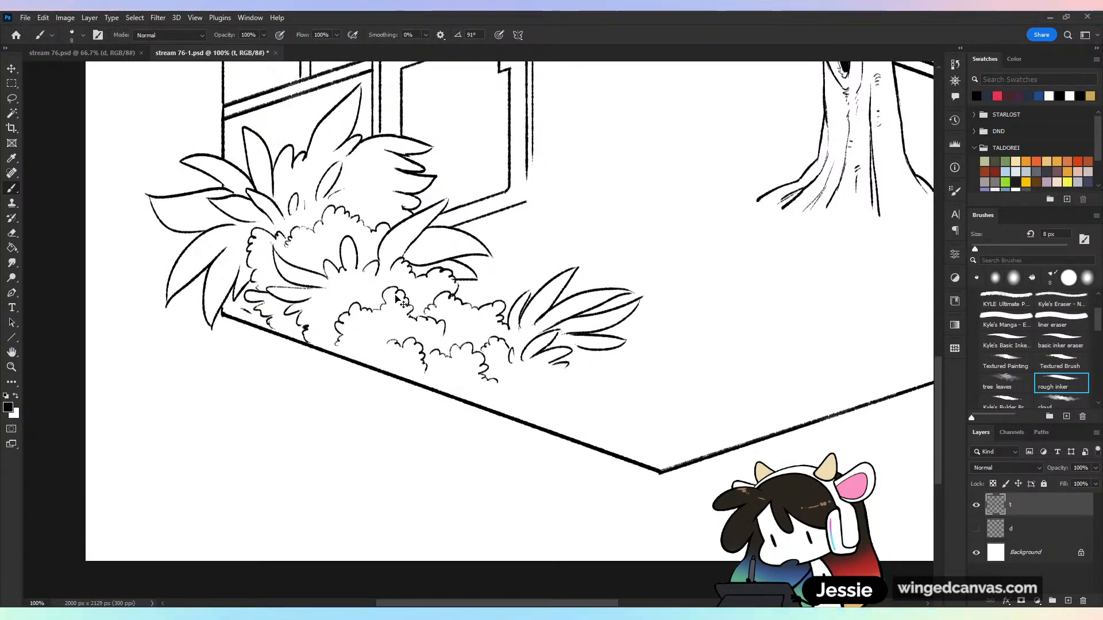
key("ctrl+minus")
key("ctrl+minus")
left_click(975, 531)
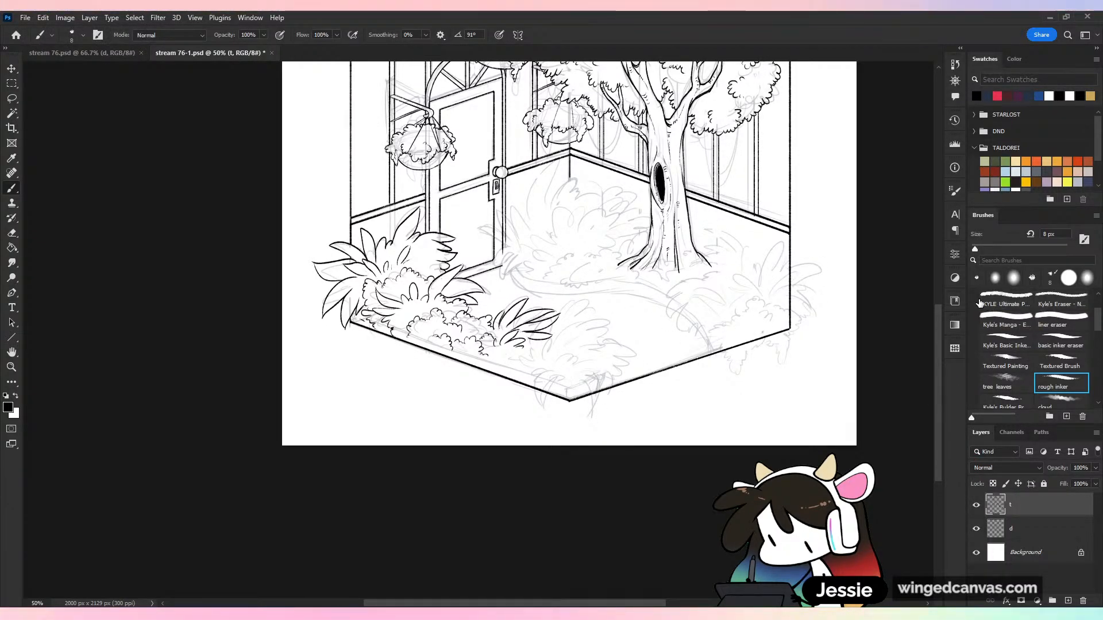
Erase the end of the small clump that overlaps the floor's front-left edge using the basic inker eraser
key("ctrl+plus")
key("ctrl+plus")
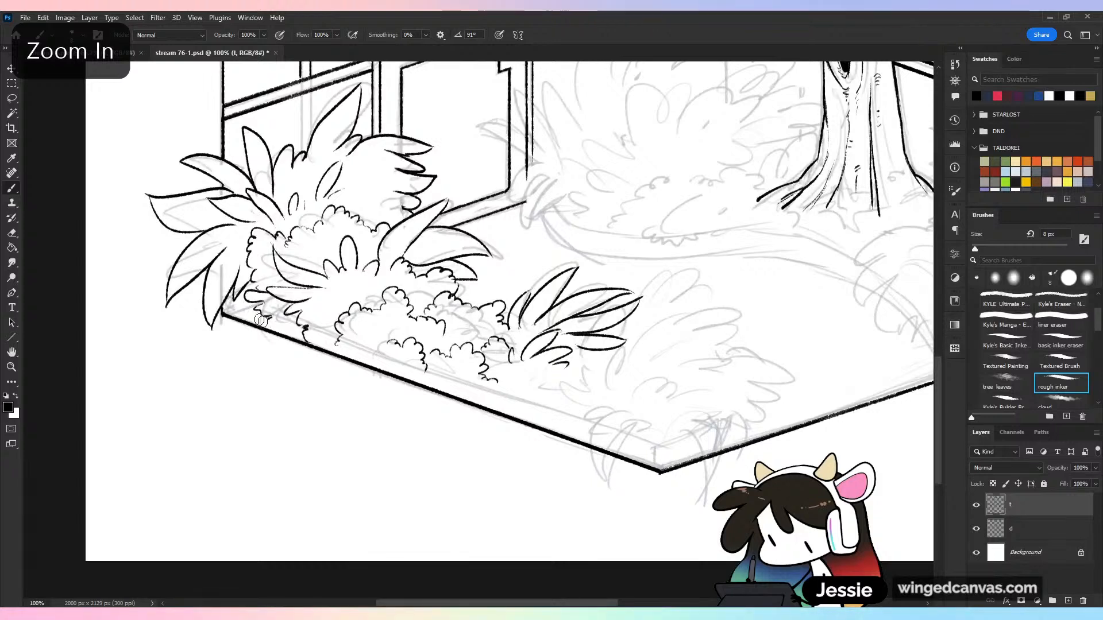
left_click(1060, 342)
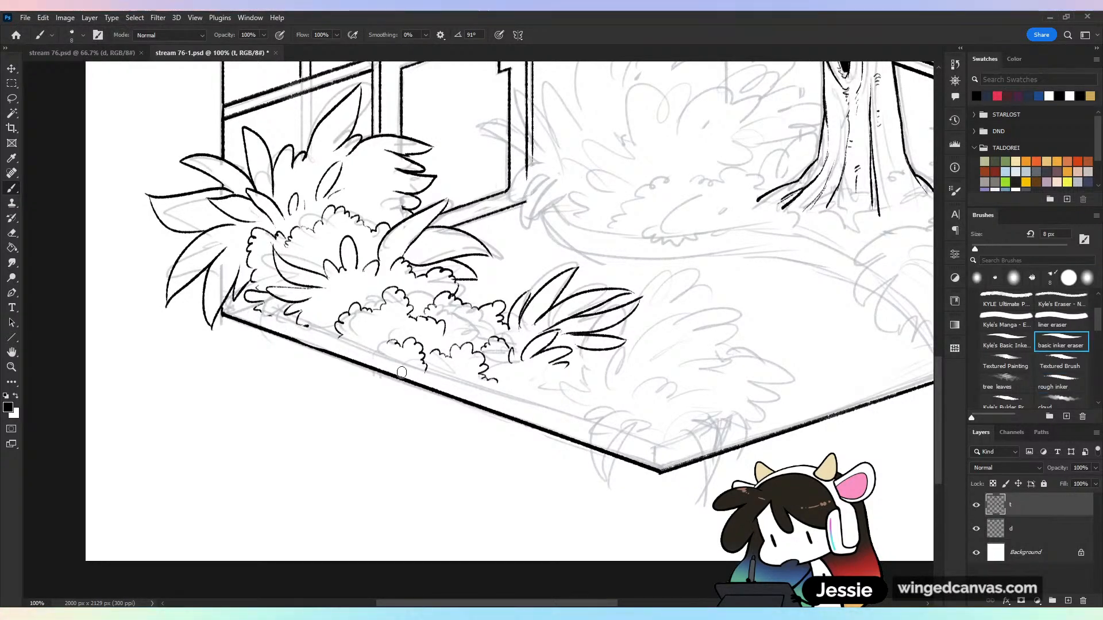
With the rough inker brush, ink a straight upper rim line along the front-left floor edge and a short vertical line at the front corner
left_click(1061, 383)
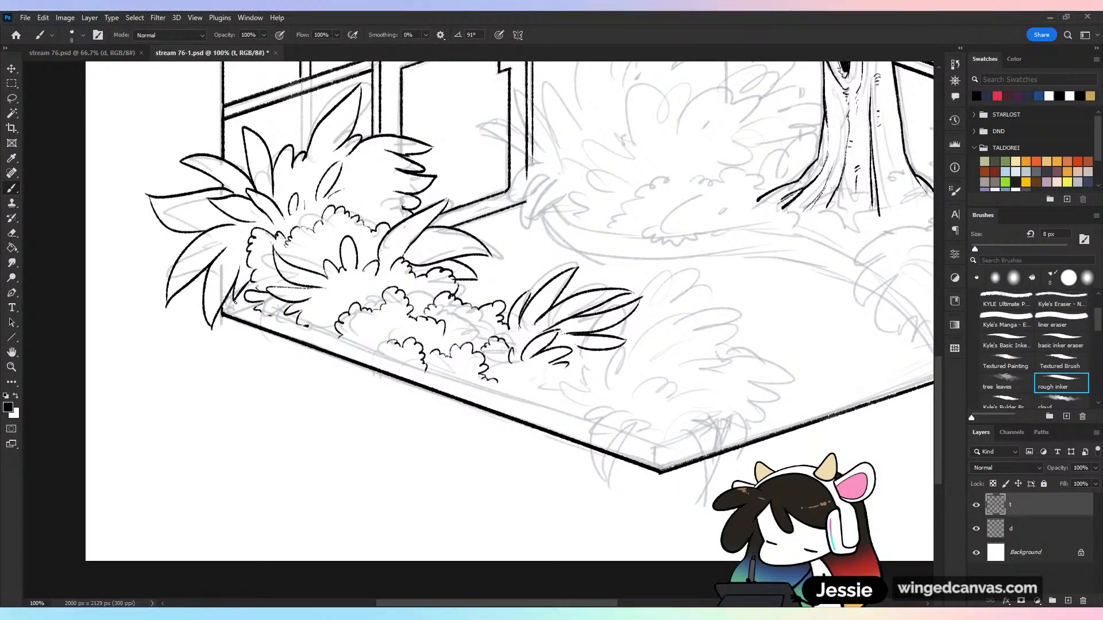
left_click(662, 447, "shift")
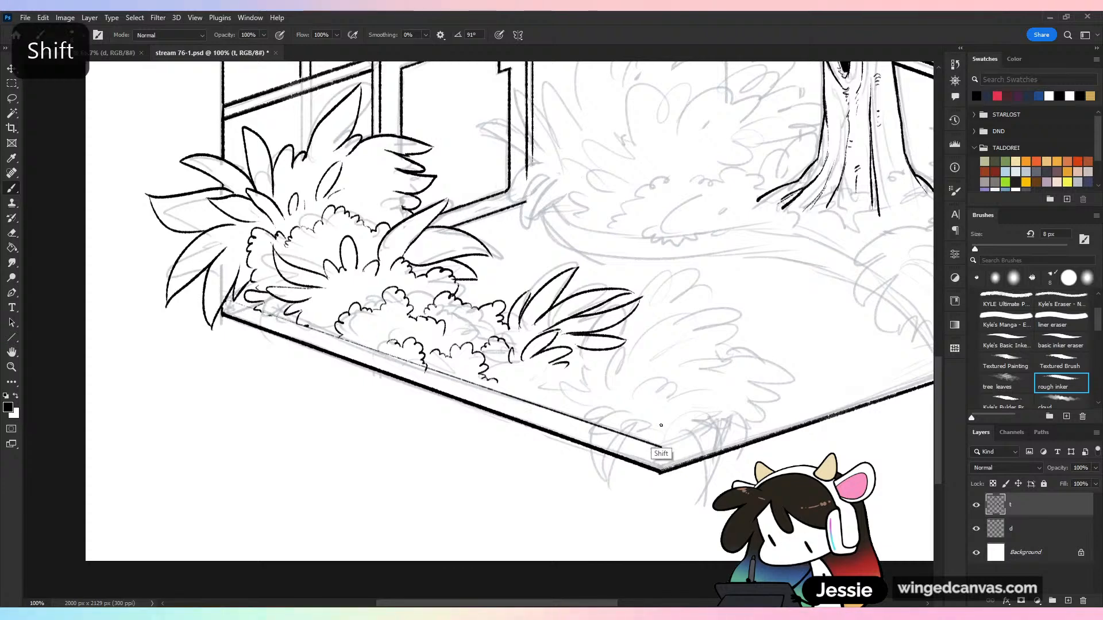
left_click(228, 301, "shift")
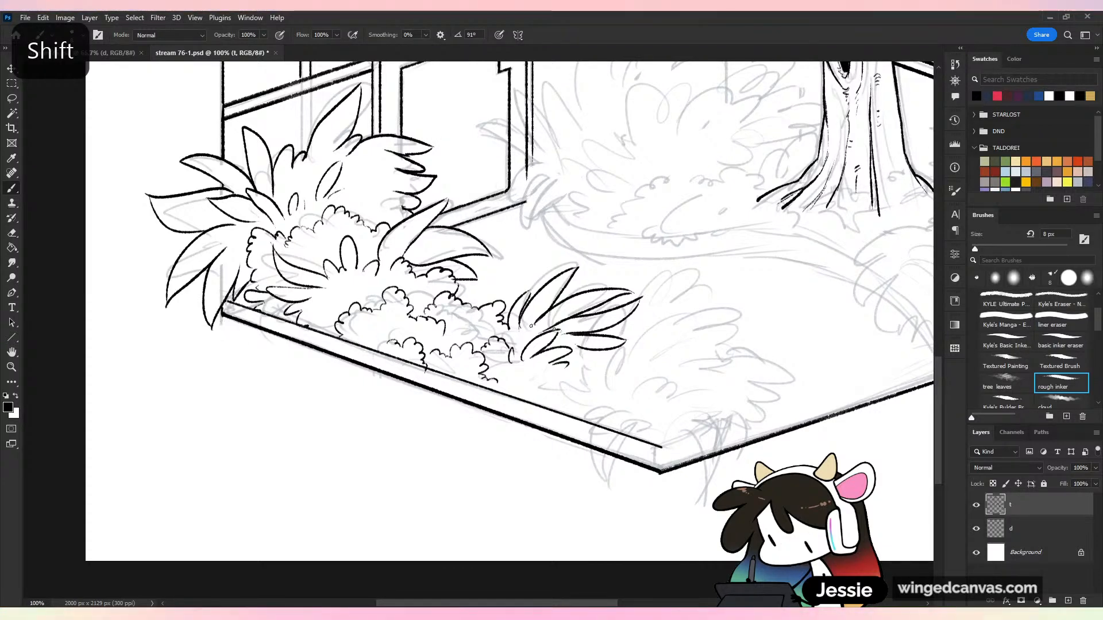
left_click(662, 471, "shift")
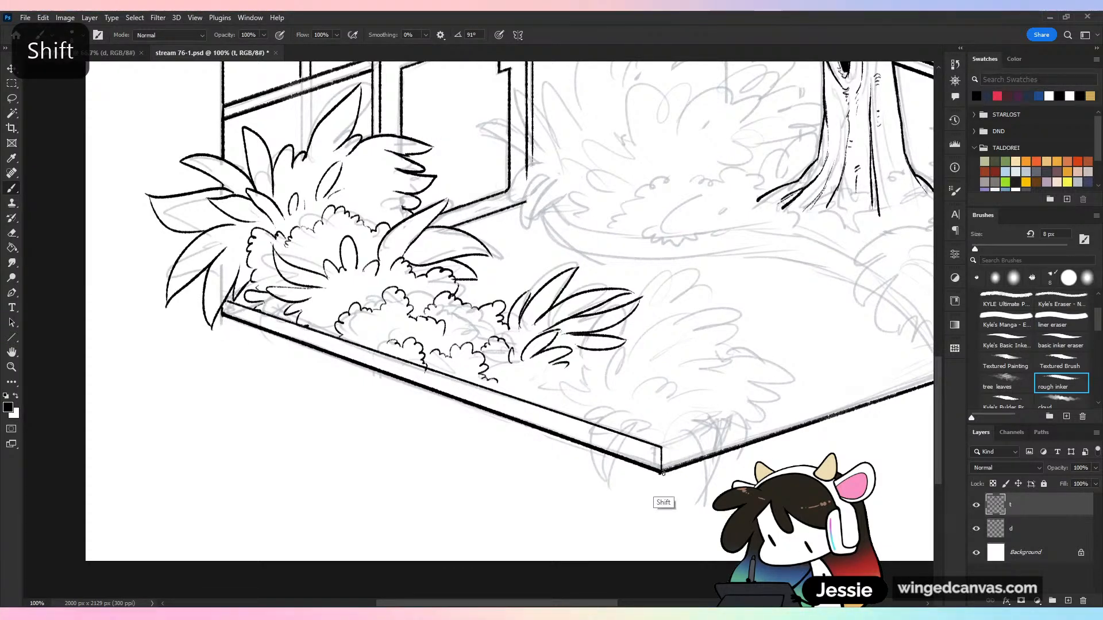
Ink a short upper rim on the front-right floor edge, ending in a curved cutaway near the front corner, and save
key("ctrl+minus")
left_click_drag(730, 374, 602, 315)
key("ctrl+plus")
key("ctrl+plus")
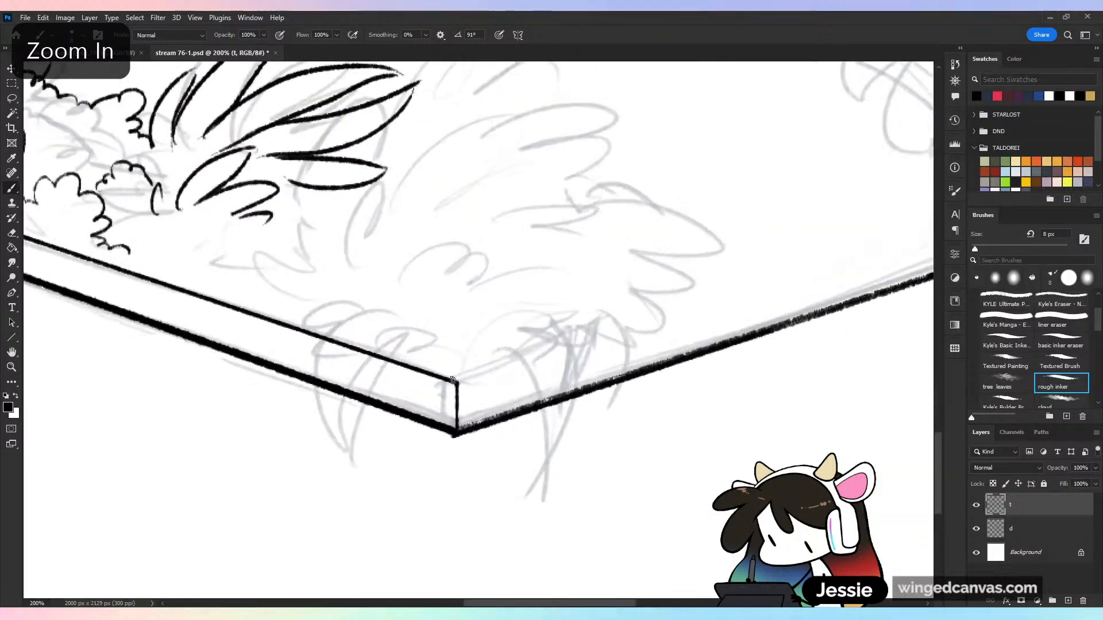
left_click(595, 338, "shift")
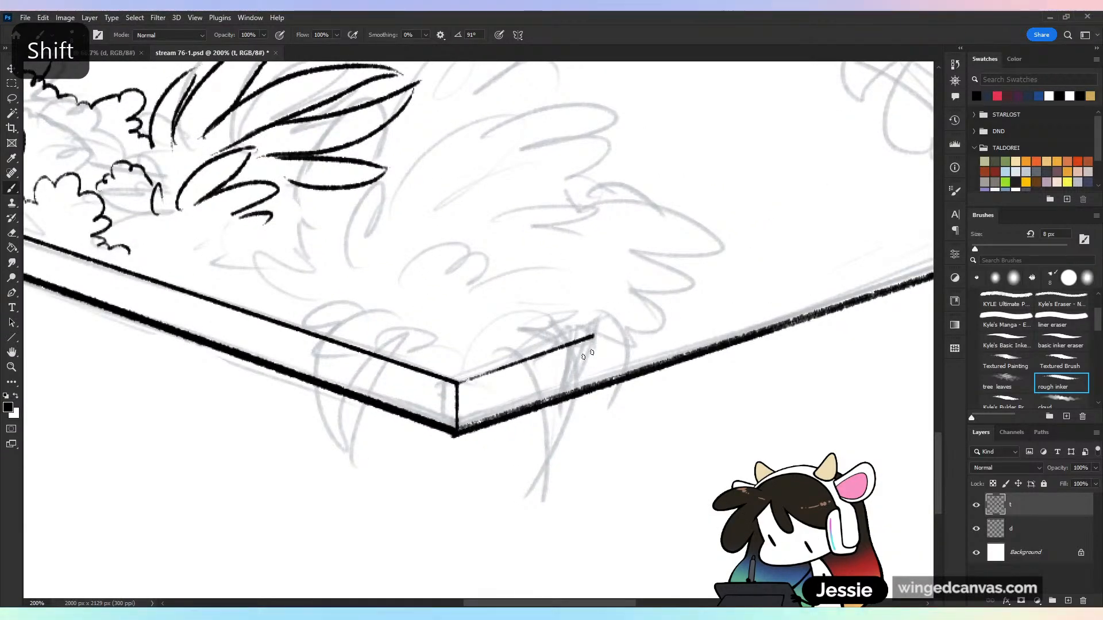
left_click_drag(607, 319, 595, 374)
key("ctrl+z")
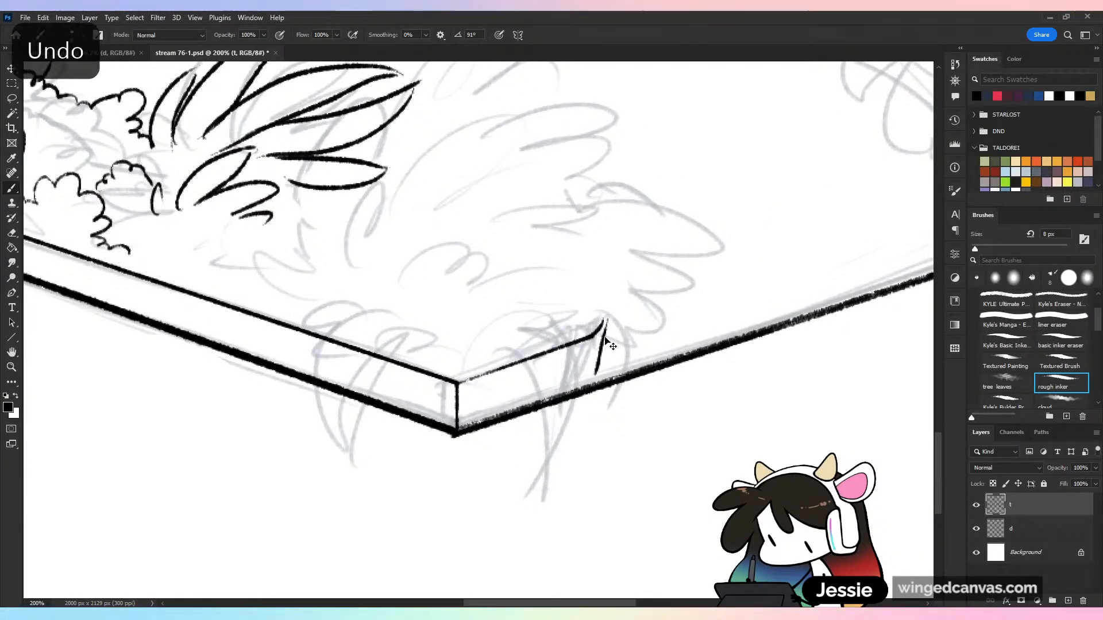
mouse_move(606, 321)
left_mouse_down()
mouse_move(606, 364)
mouse_move(582, 392)
left_mouse_up()
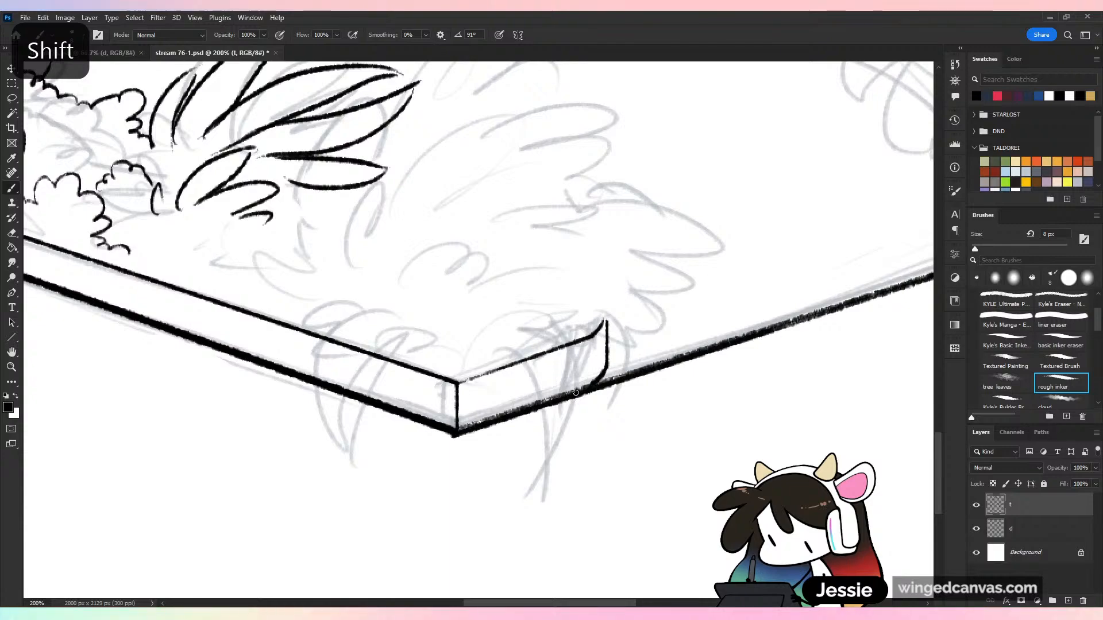
key("ctrl+minus")
Compare the inked floor rim and plants with the sketch by showing and hiding layer d
key("ctrl+minus")
key("ctrl+s")
key("ctrl+minus")
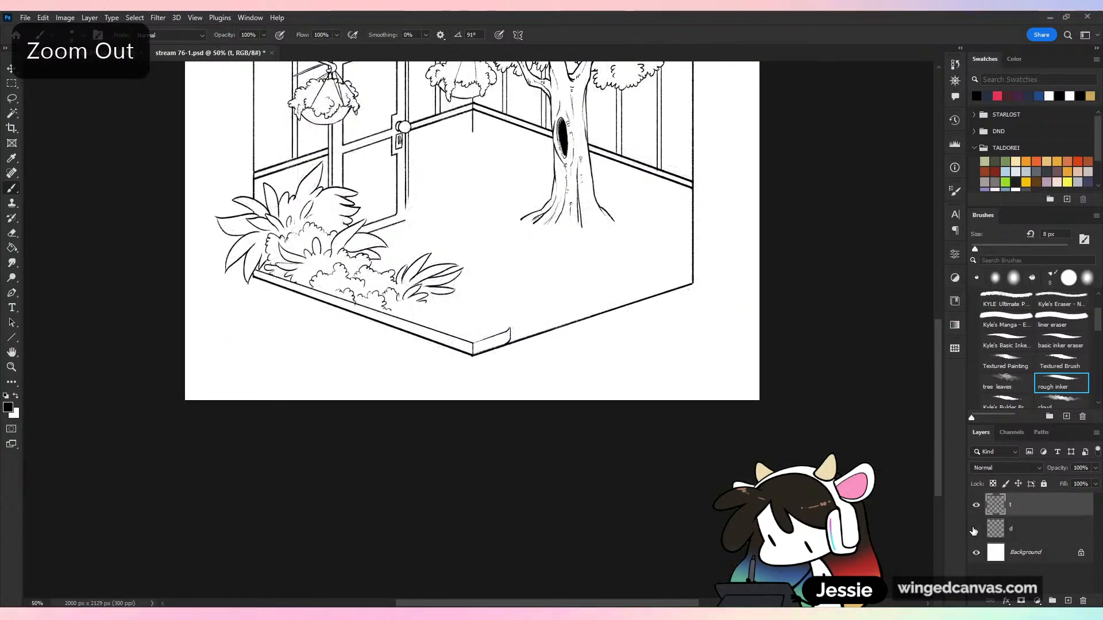
key("ctrl+minus")
key("ctrl+plus")
left_click(976, 528)
left_click_drag(597, 519, 631, 287)
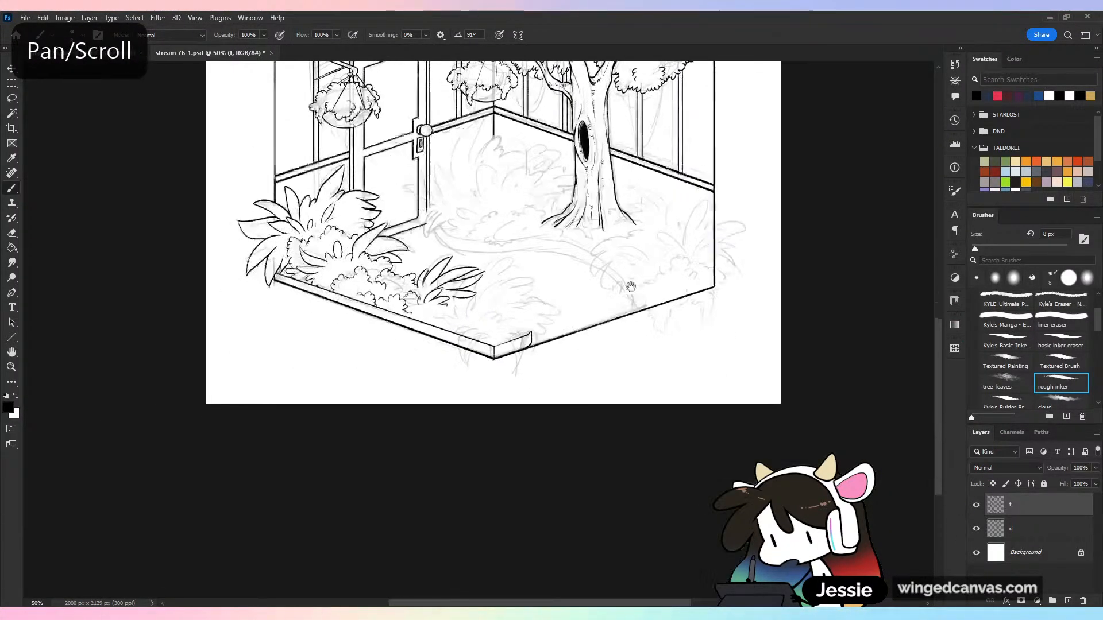
key("ctrl+plus")
key("ctrl+minus")
key("ctrl+minus")
left_click(975, 528)
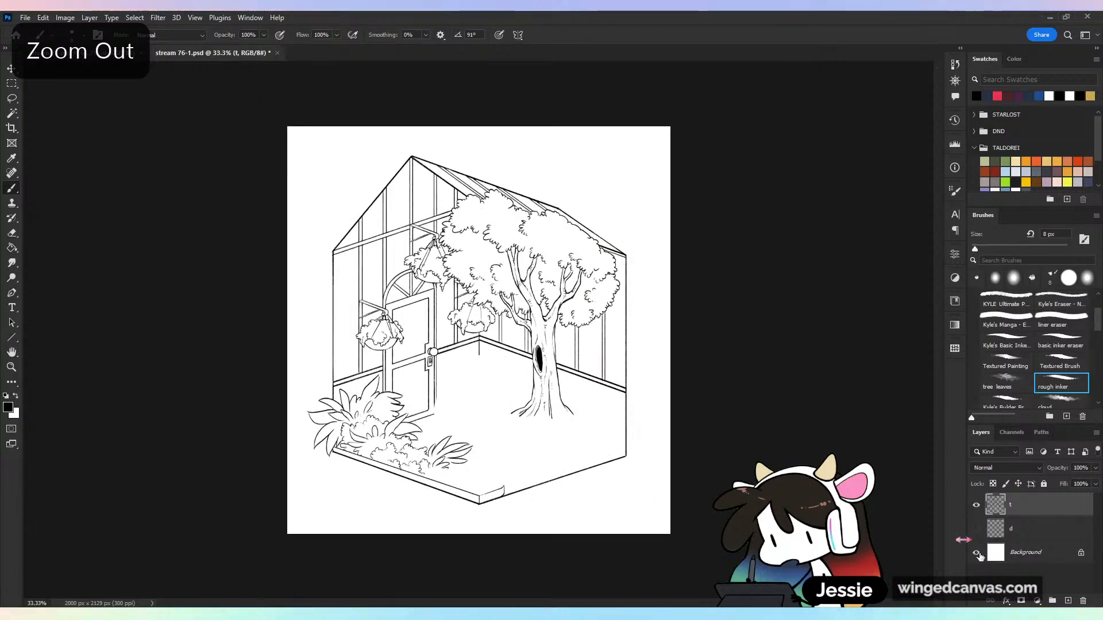
Erase the overlapping ink where the scalloped clumps meet the front-left floor rim and return to the rough inker brush
key("ctrl+plus")
left_click_drag(604, 368, 637, 200)
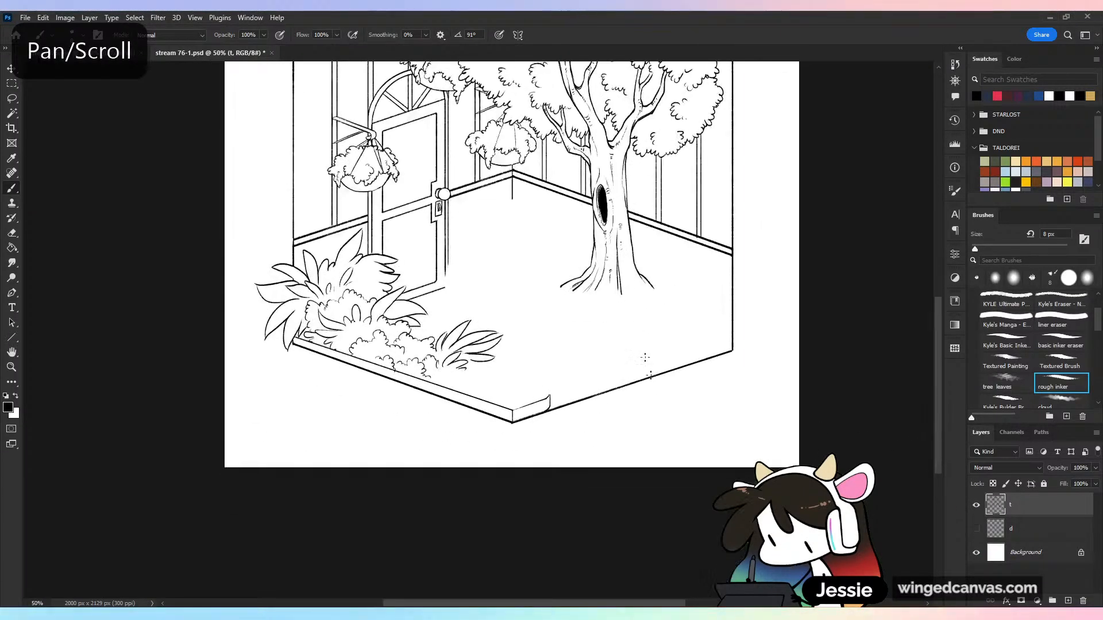
key("ctrl+plus")
key("ctrl+plus")
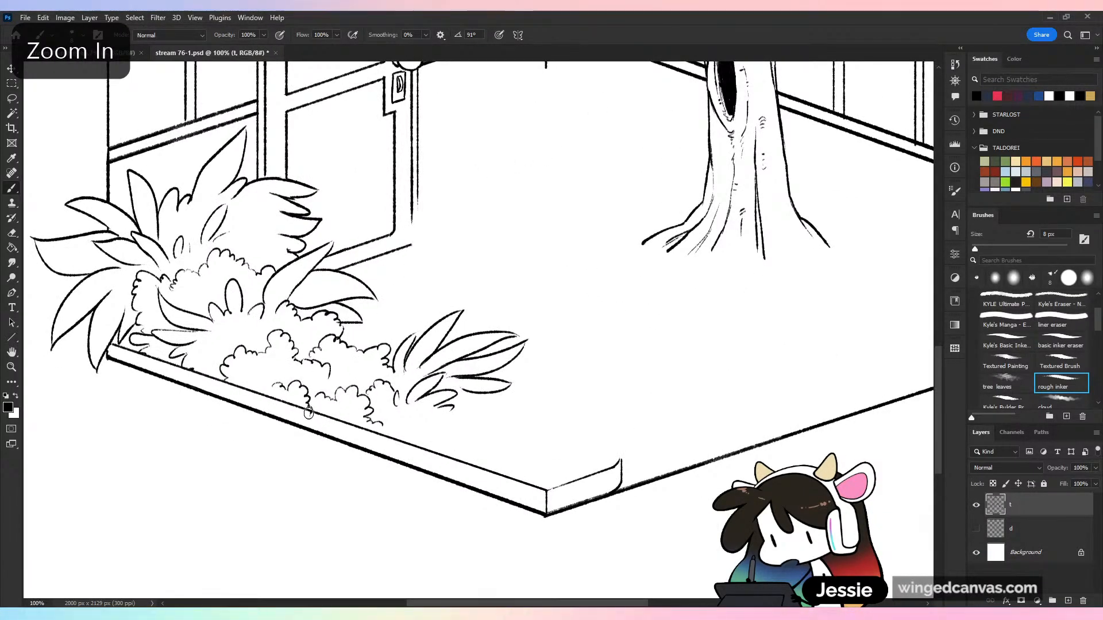
key("e")
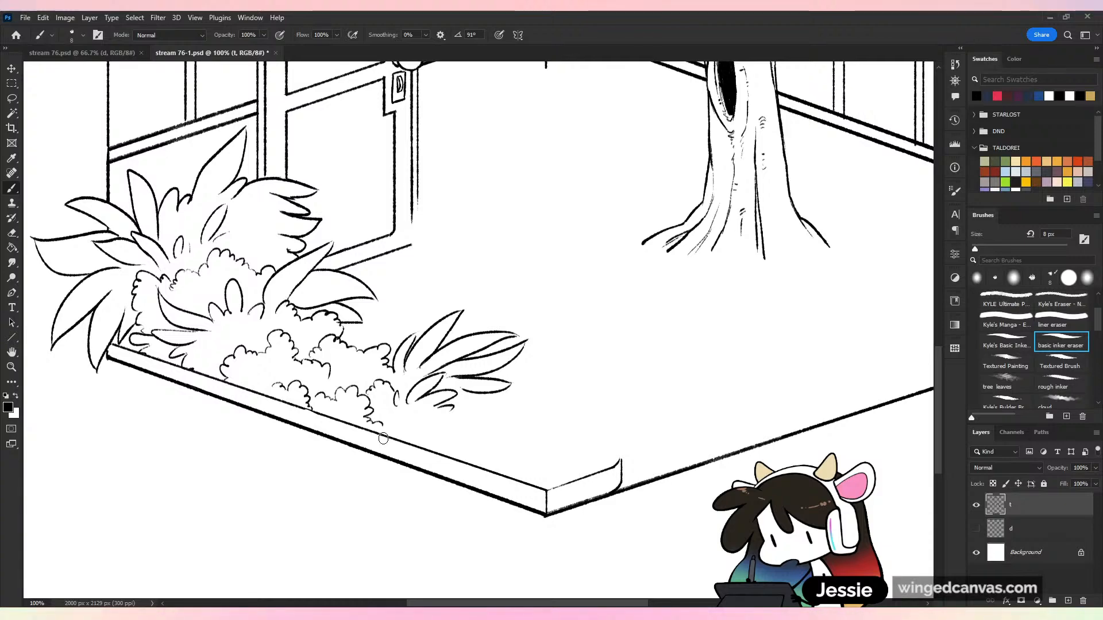
key("b")
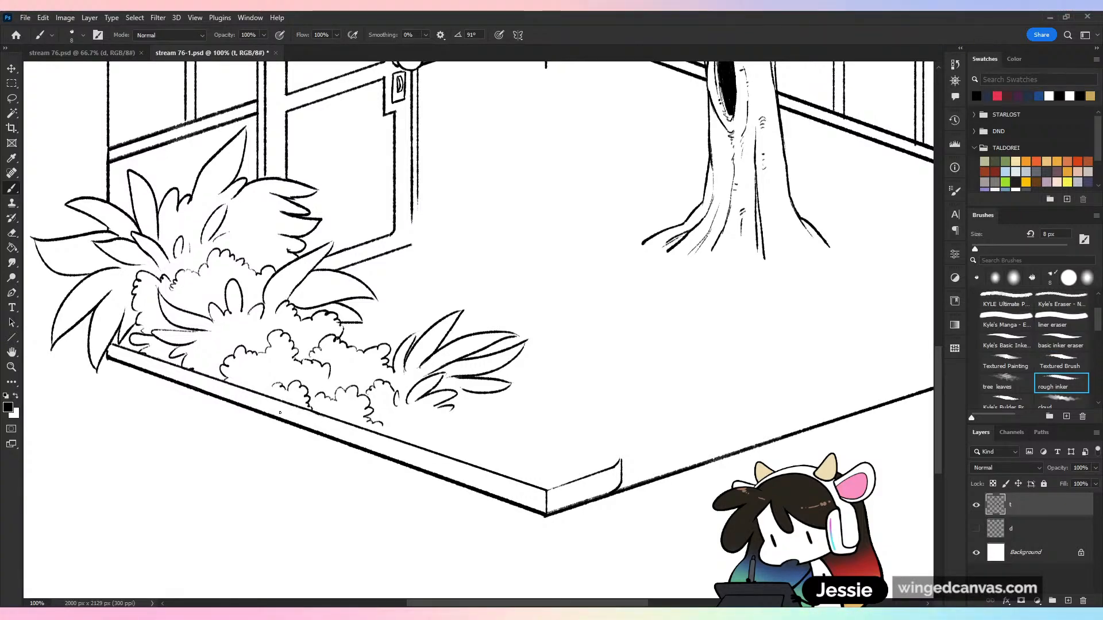
key("ctrl+minus")
key("ctrl+minus")
key("ctrl+equal")
key("ctrl+equal")
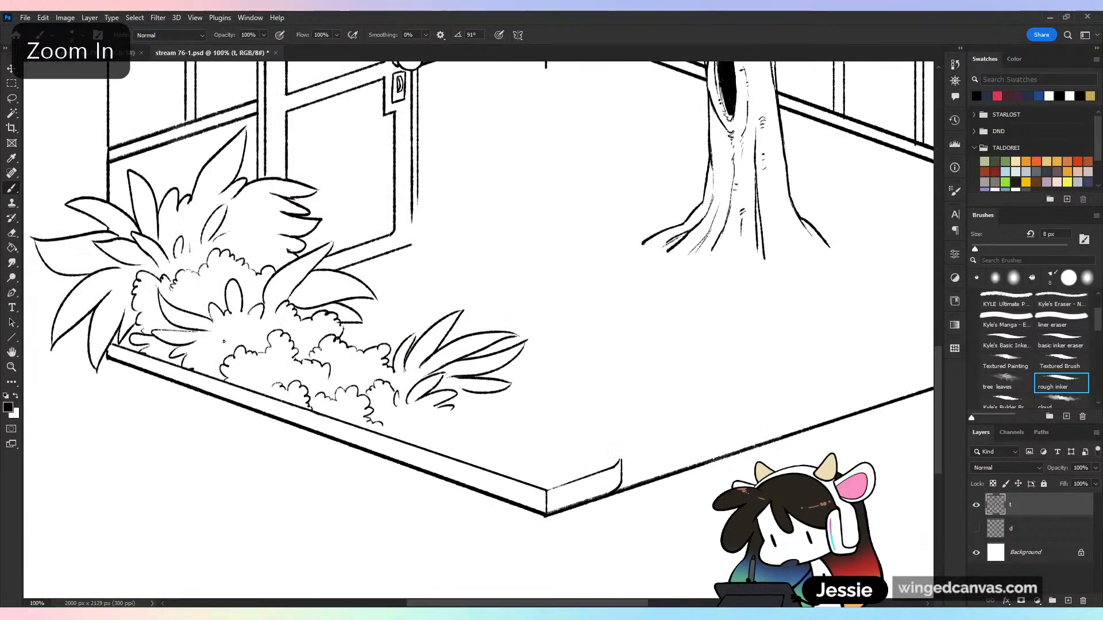
Ink two long pointed leaves drooping over the far end of the front-left floor rim, with small blades at their base
key("ctrl+z")
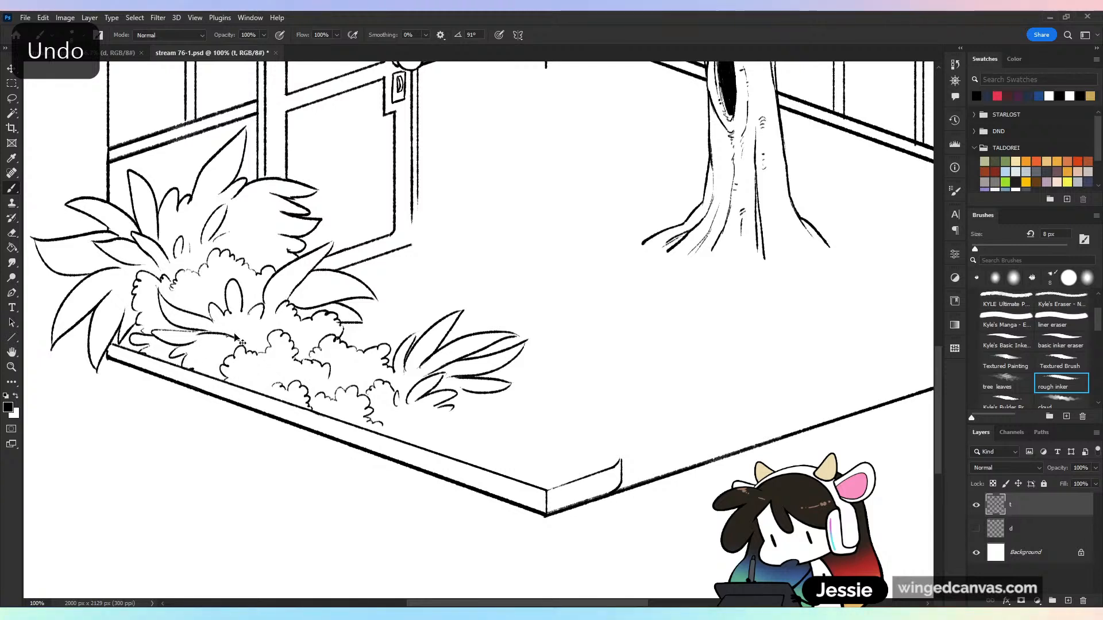
key("ctrl+z")
left_click_drag(192, 355, 241, 332)
mouse_move(191, 359)
left_mouse_down()
mouse_move(231, 339)
mouse_move(223, 345)
left_mouse_up()
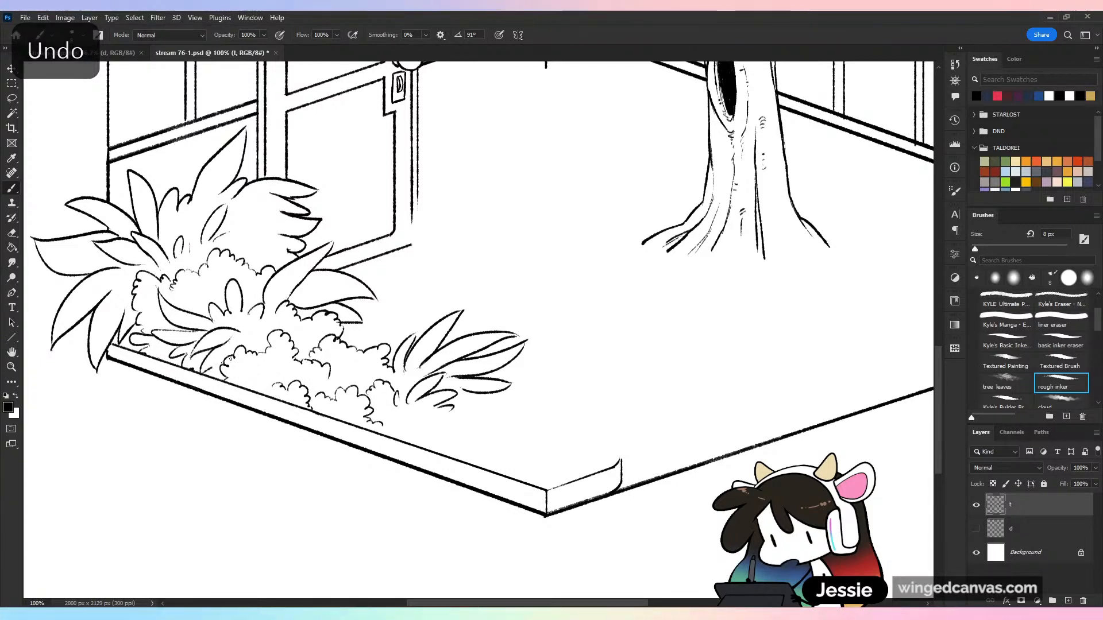
key("ctrl+z")
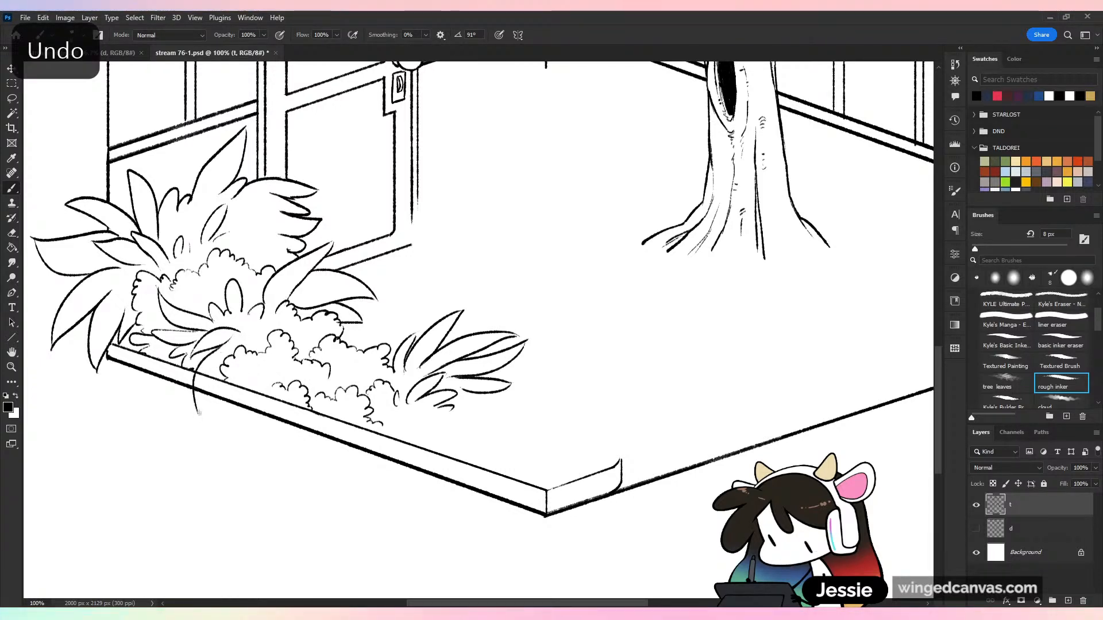
left_click_drag(199, 412, 200, 415)
mouse_move(208, 374)
left_mouse_down()
mouse_move(216, 411)
mouse_move(221, 396)
left_mouse_up()
Erase the rim and clump lines crossing the drooping leaves on the front-left edge, and return to the rough inker brush
key("ctrl+plus")
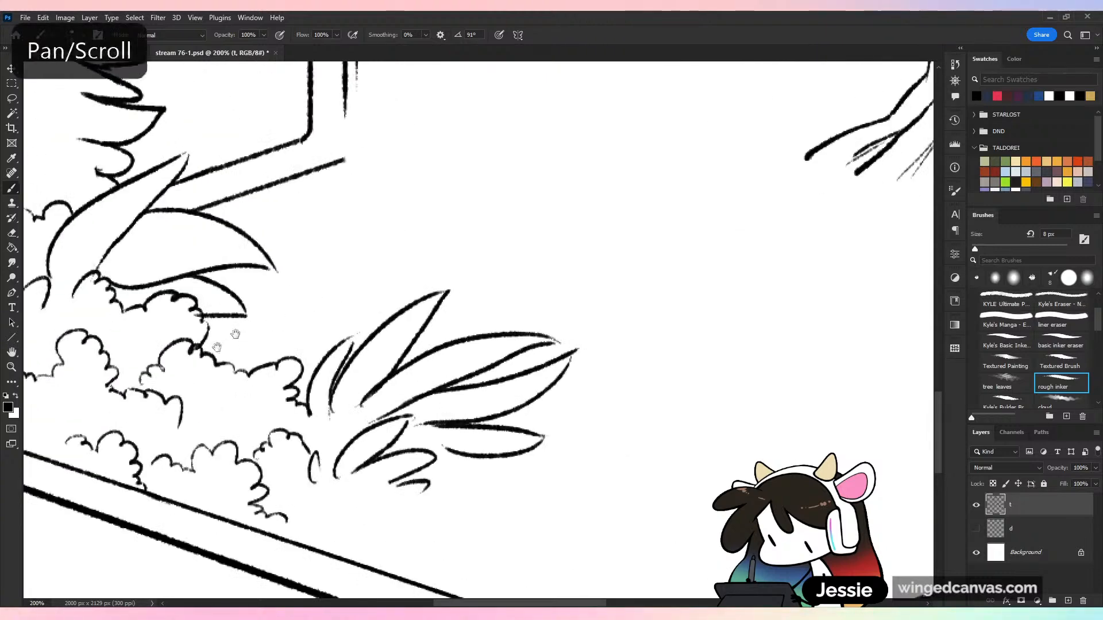
mouse_move(235, 334)
left_mouse_down()
mouse_move(694, 239)
mouse_move(699, 251)
left_mouse_up()
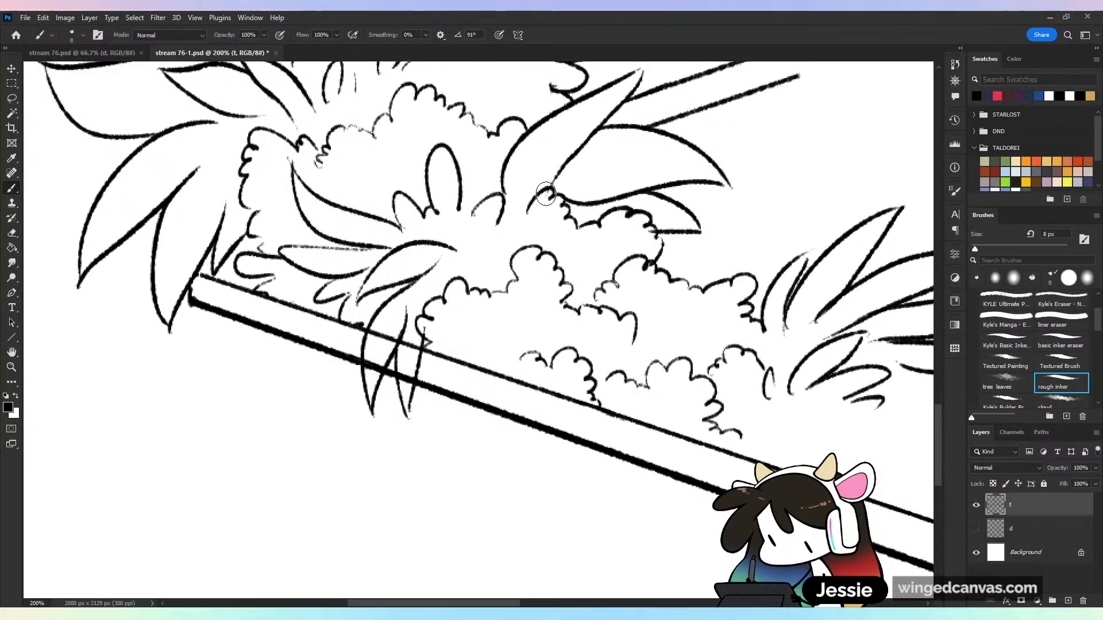
key("e")
mouse_move(427, 326)
left_mouse_down()
mouse_move(404, 343)
mouse_move(416, 343)
mouse_move(409, 381)
mouse_move(407, 353)
mouse_move(373, 367)
mouse_move(373, 379)
mouse_move(395, 335)
mouse_move(376, 342)
mouse_move(380, 326)
mouse_move(370, 372)
left_mouse_up()
key("b")
left_click_drag(425, 337, 415, 377)
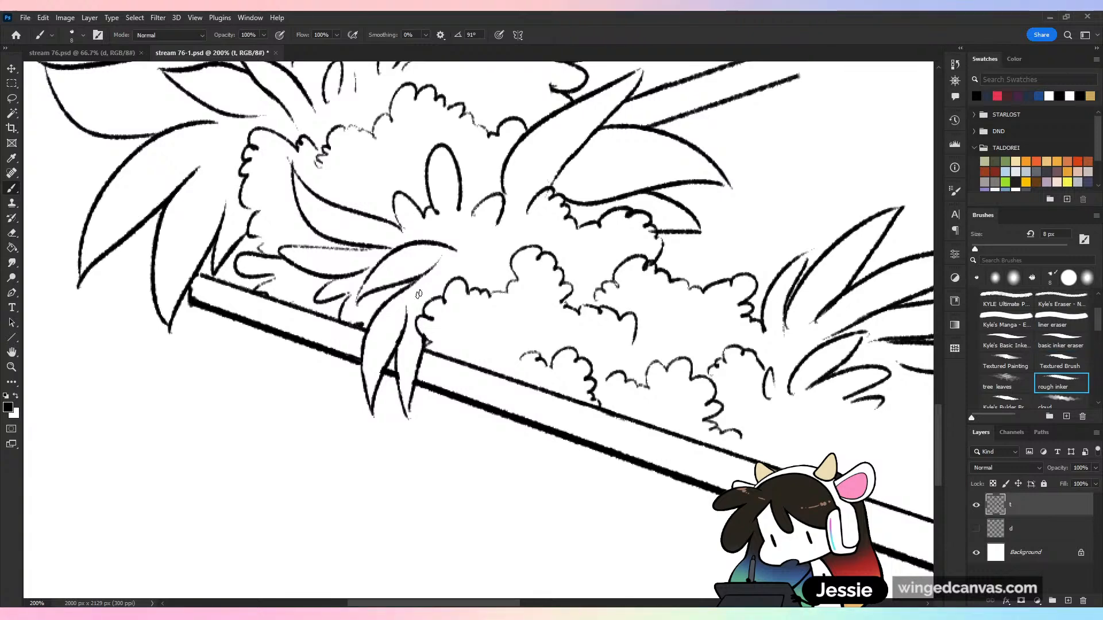
Ink short inner strokes and a small upright leaf at the base of the drooping plant, and save the drawing
left_click_drag(428, 287, 421, 303)
left_click_drag(475, 274, 450, 225)
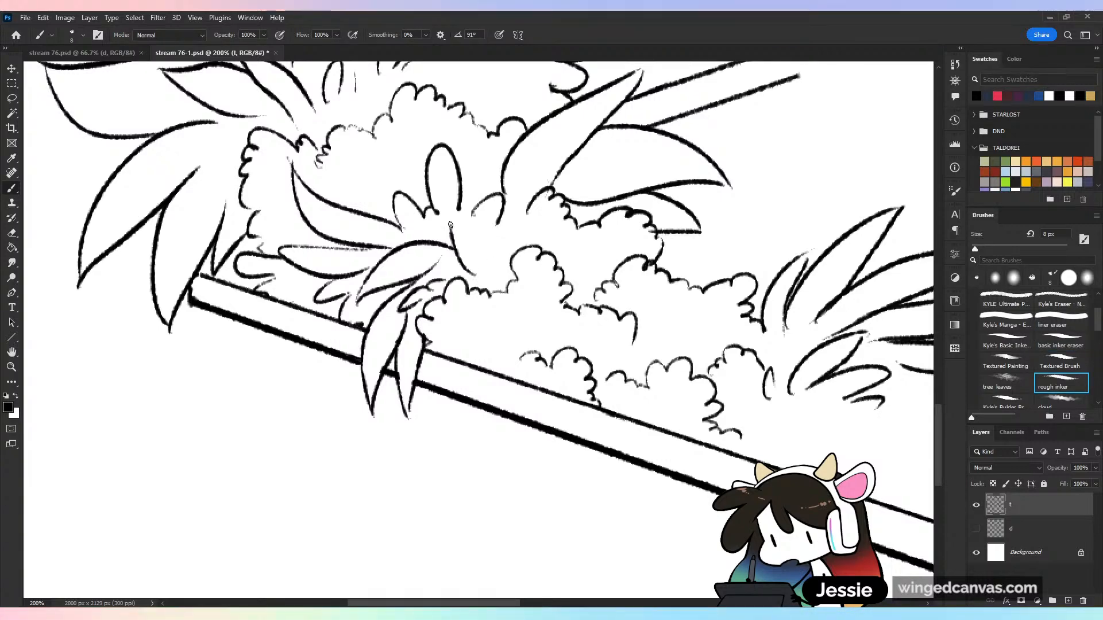
key("ctrl+minus")
key("ctrl+minus")
key("ctrl+s")
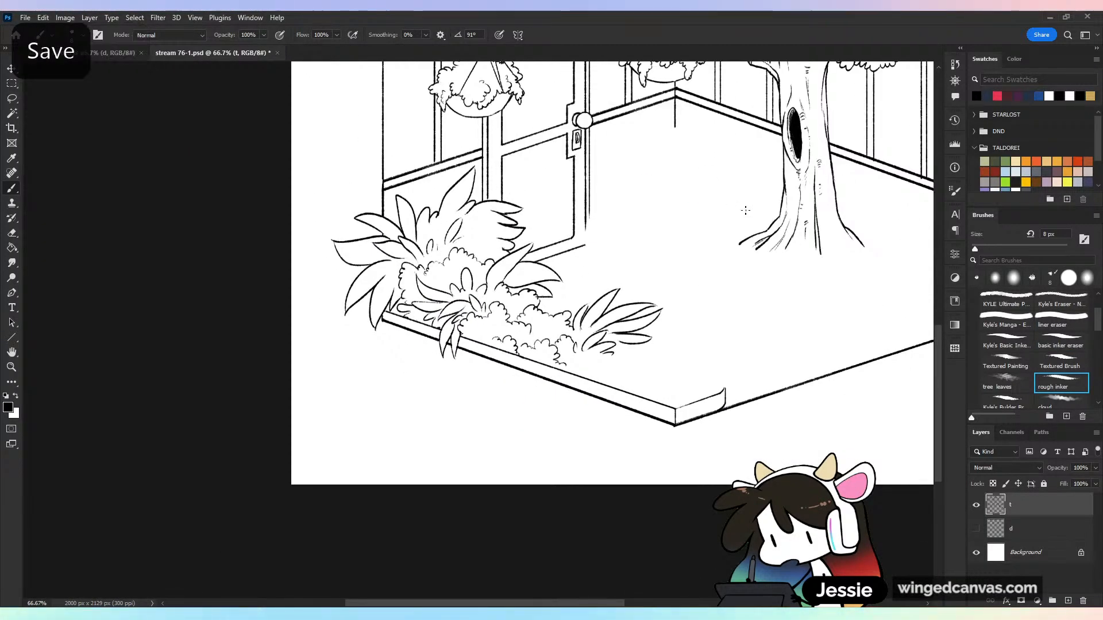
left_click_drag(692, 161, 341, 410)
key("ctrl+minus")
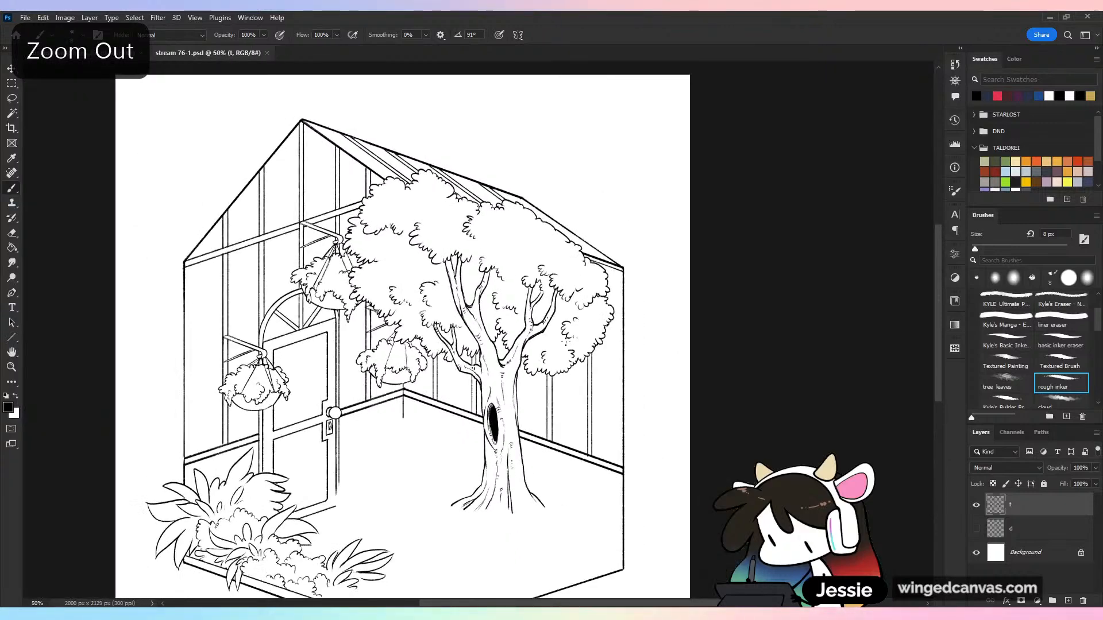
key("ctrl+s")
key("ctrl+minus")
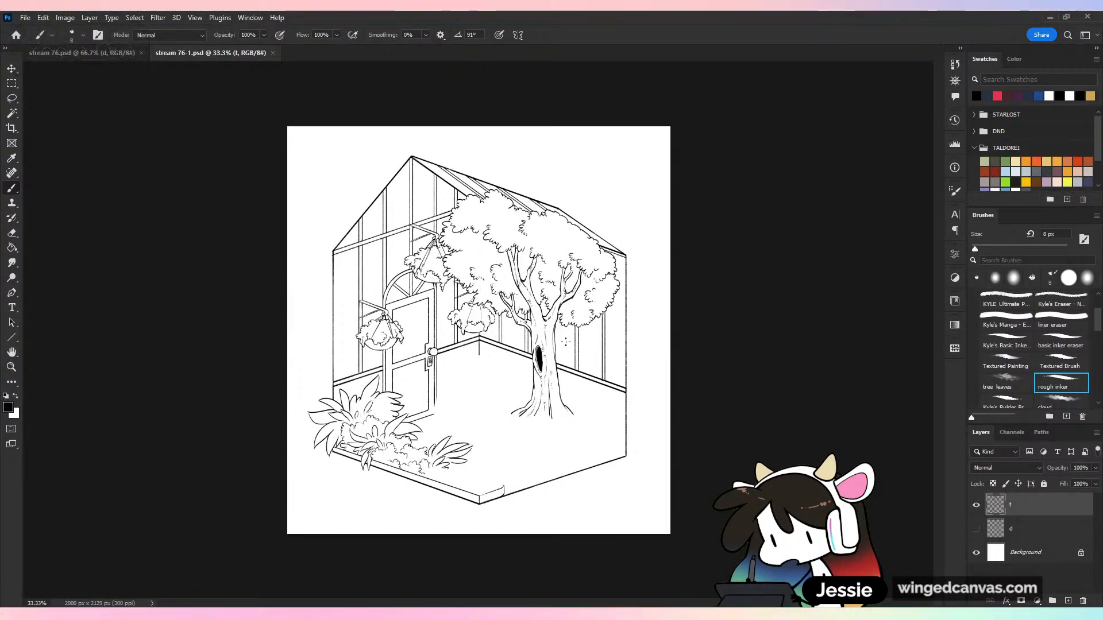
key("ctrl+plus")
key("ctrl+s")
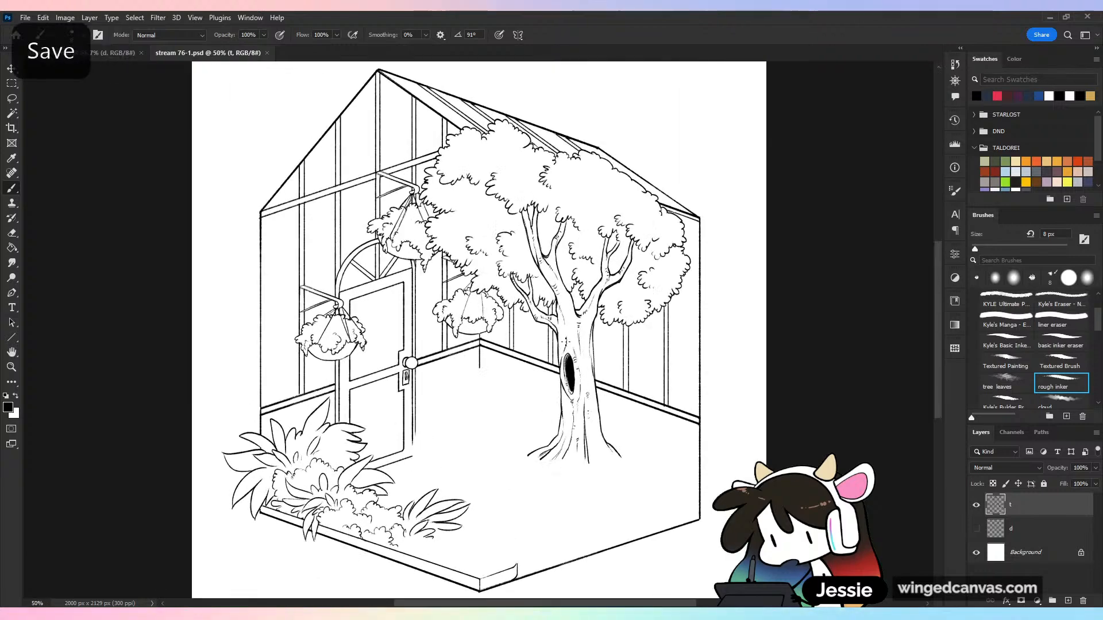
Show sketch layer d and ink scalloped foliage clumps between the front spiky plant and the front floor corner
left_click_drag(487, 365, 555, 144)
key("ctrl+plus")
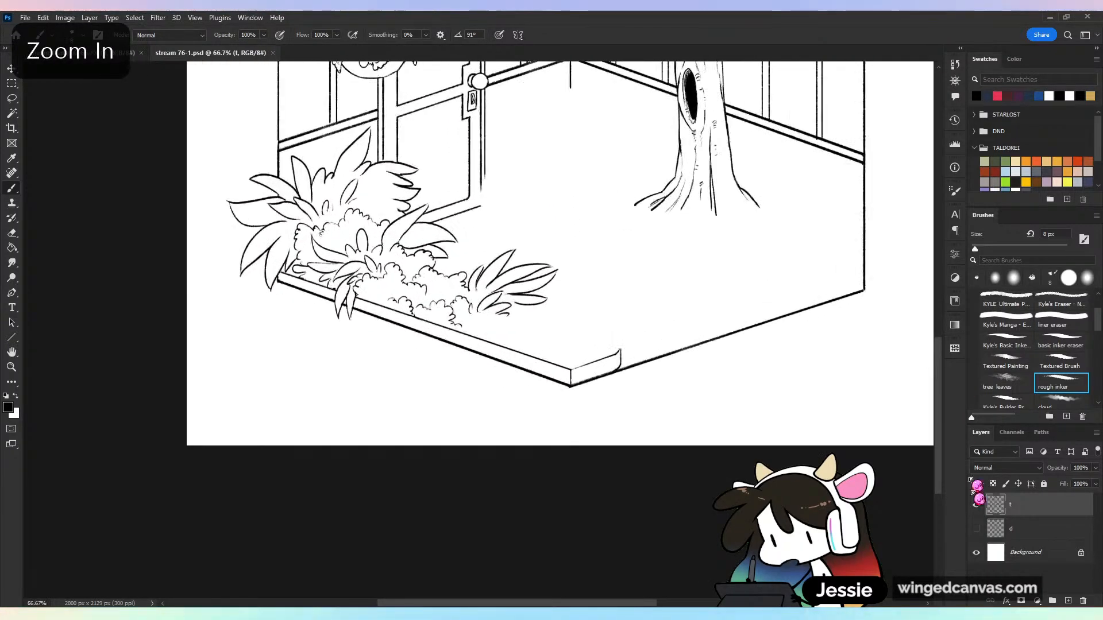
left_click(977, 529)
key("ctrl+plus")
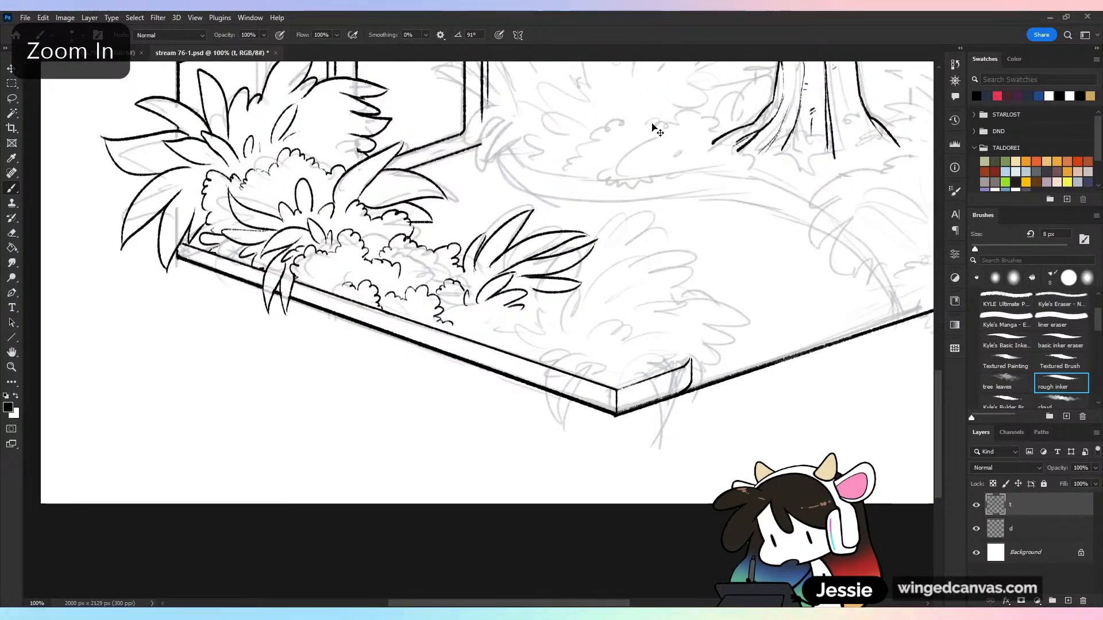
key("ctrl+plus")
mouse_move(507, 315)
left_mouse_down()
mouse_move(570, 293)
mouse_move(585, 314)
mouse_move(602, 315)
mouse_move(591, 281)
mouse_move(629, 266)
mouse_move(676, 275)
mouse_move(694, 251)
mouse_move(744, 274)
mouse_move(752, 299)
mouse_move(737, 321)
mouse_move(772, 296)
mouse_move(769, 336)
mouse_move(797, 353)
left_mouse_up()
key("ctrl+z")
Ink a plant of curved pointed leaves near the front corner, some drooping over the front-left rim and two rising behind it
mouse_move(669, 373)
left_mouse_down()
mouse_move(576, 427)
mouse_move(655, 389)
left_mouse_up()
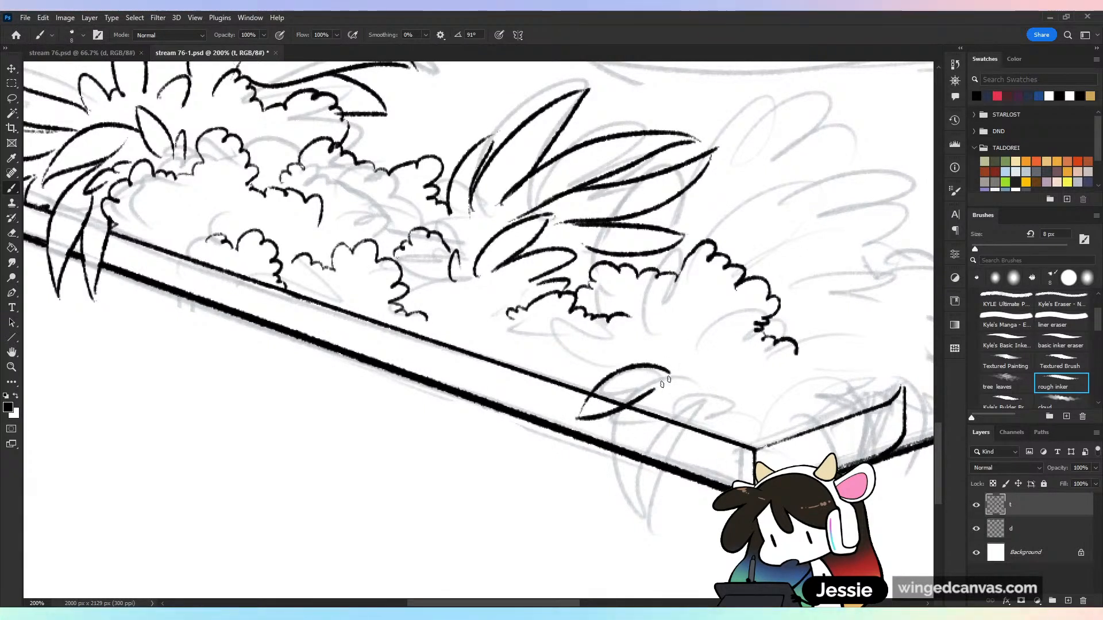
key("ctrl+z")
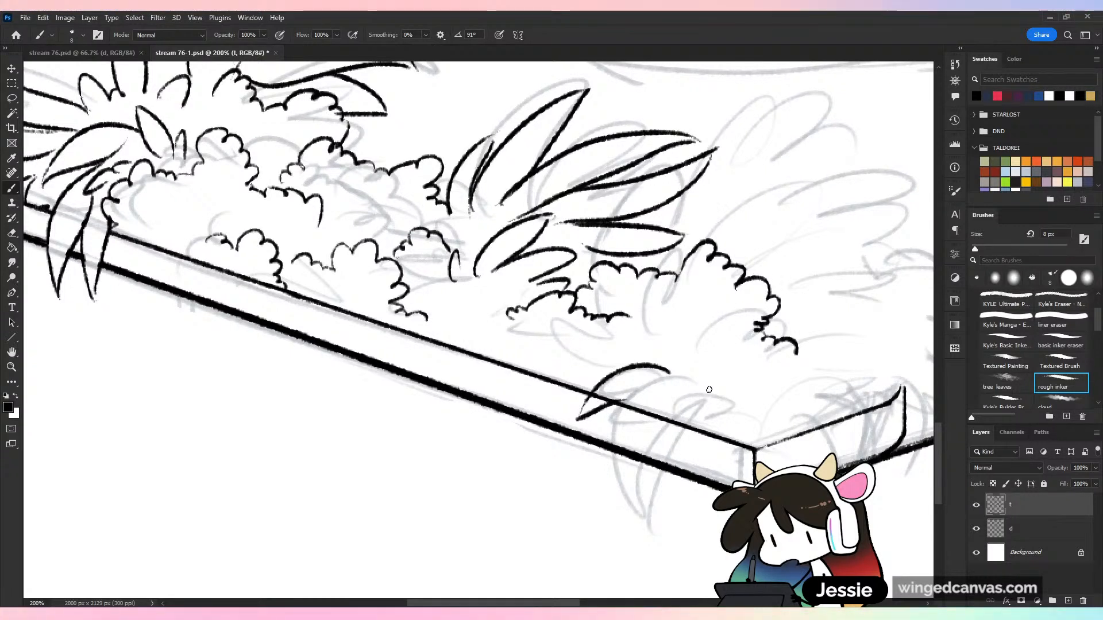
mouse_move(700, 397)
left_mouse_down()
mouse_move(640, 372)
mouse_move(601, 440)
mouse_move(683, 374)
mouse_move(623, 403)
mouse_move(626, 544)
mouse_move(702, 397)
left_mouse_up()
key("ctrl+z")
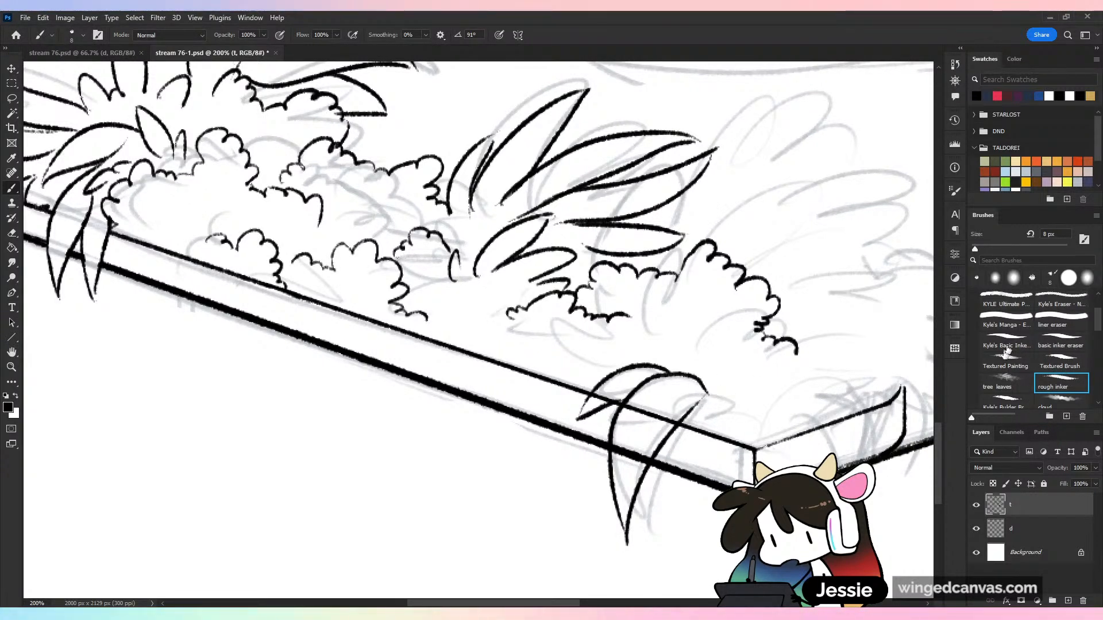
left_click_drag(708, 392, 683, 468)
mouse_move(741, 407)
left_mouse_down()
mouse_move(687, 470)
mouse_move(694, 531)
left_mouse_up()
key("ctrl+z")
key("ctrl+z")
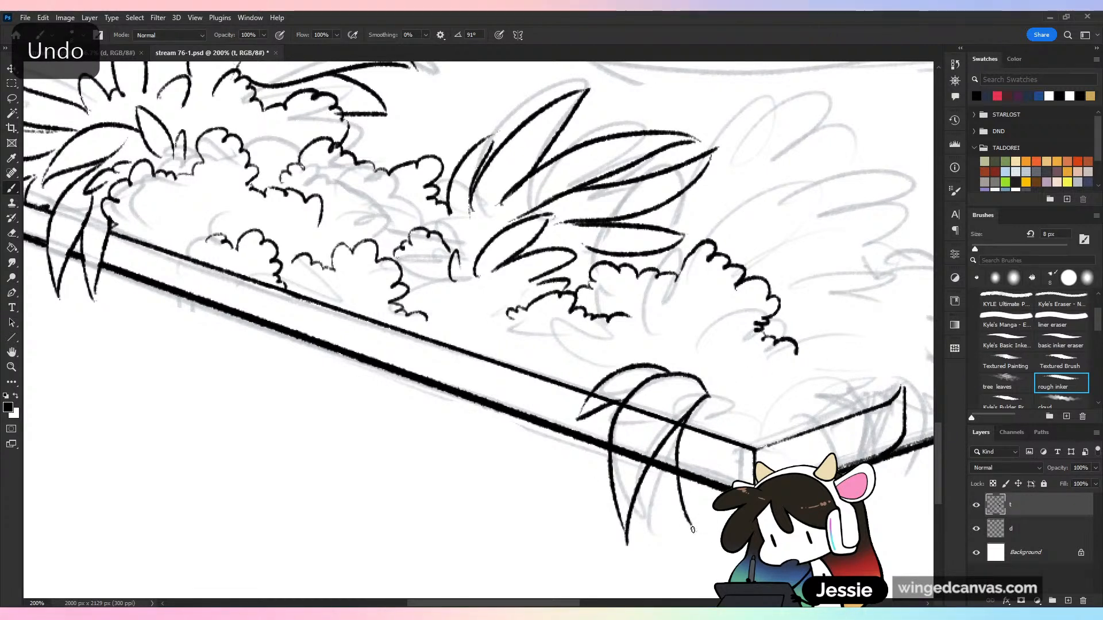
left_click_drag(725, 439, 692, 508)
mouse_move(707, 395)
left_mouse_down()
mouse_move(773, 418)
mouse_move(680, 307)
mouse_move(708, 392)
left_mouse_up()
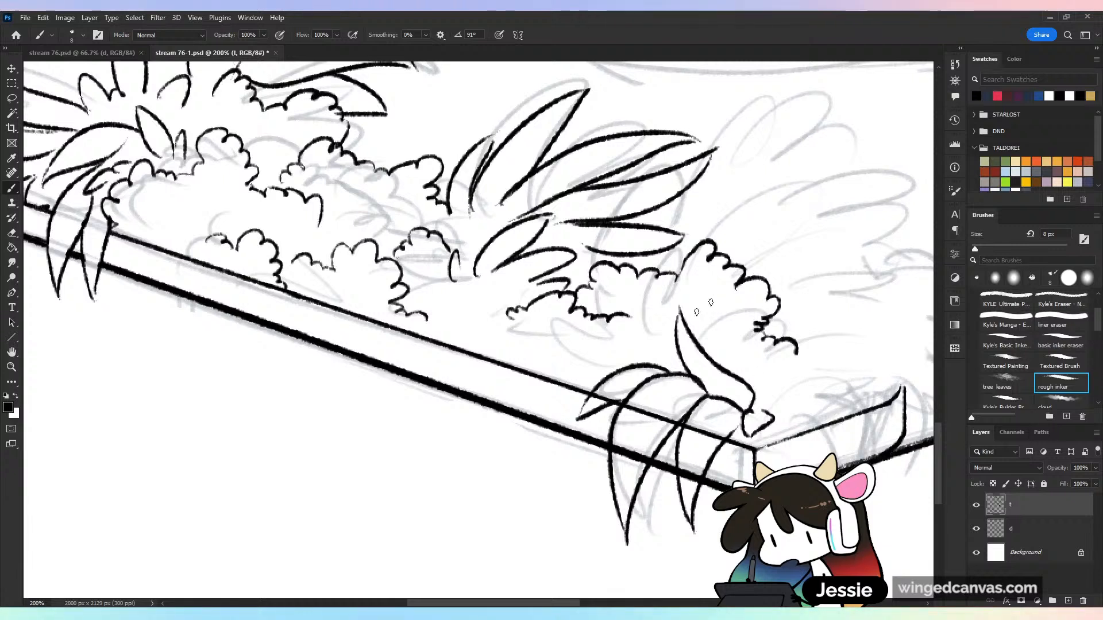
left_click_drag(678, 355, 577, 331)
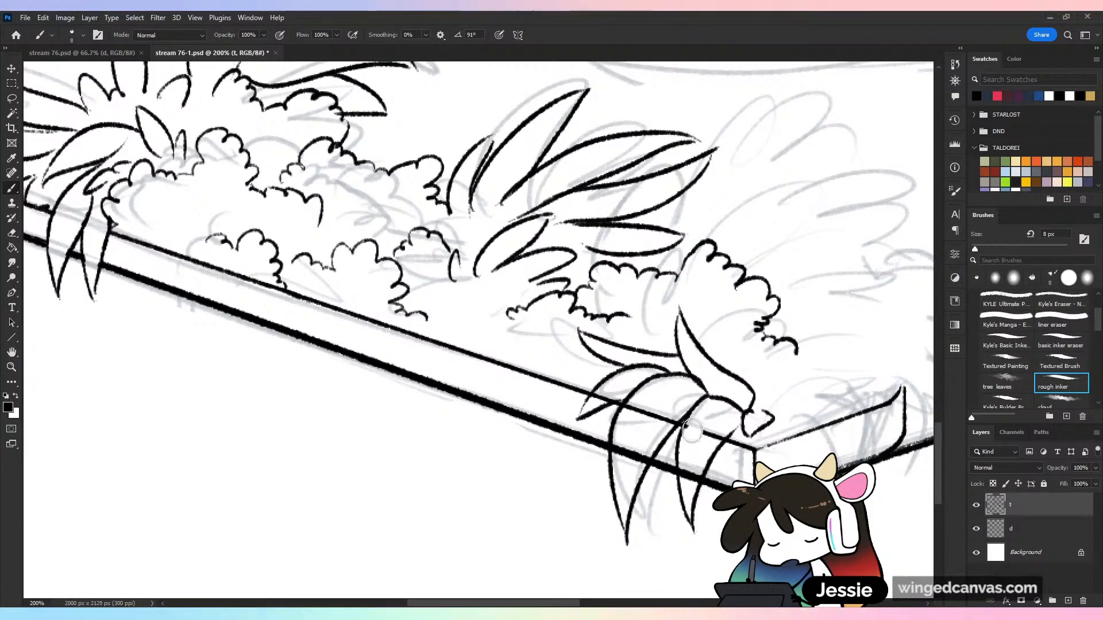
Erase the floor rim lines inside the drooping leaves near the front corner with the basic inker eraser, and reselect rough inker
left_click_drag(692, 431, 717, 438)
left_click_drag(687, 480, 690, 485)
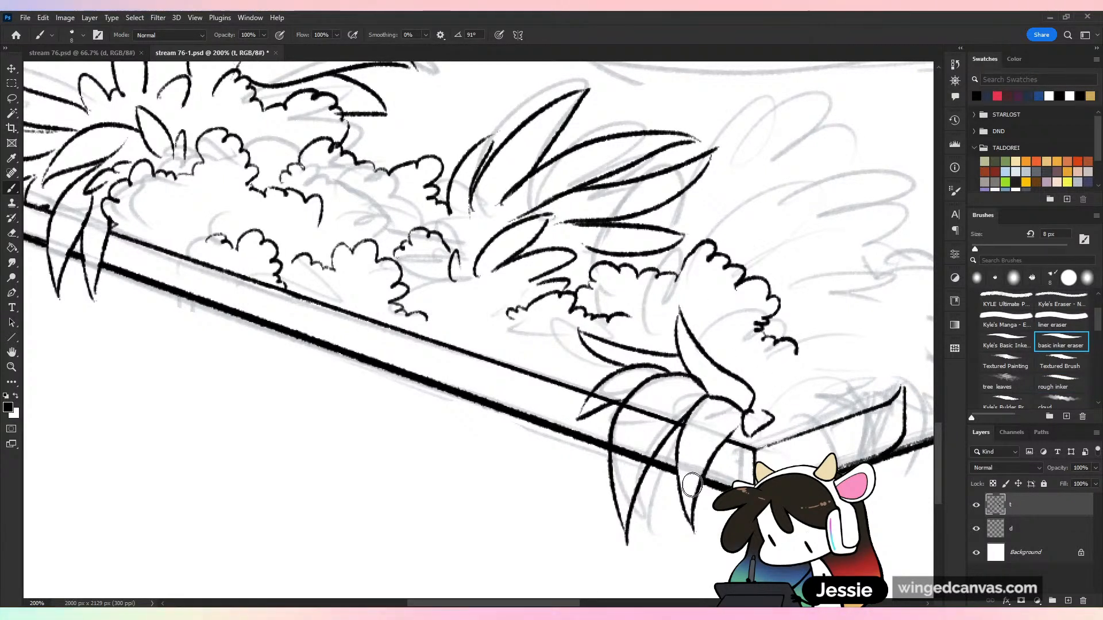
left_click_drag(643, 458, 640, 462)
mouse_move(674, 415)
left_mouse_down()
mouse_move(662, 428)
mouse_move(654, 406)
mouse_move(633, 413)
mouse_move(621, 451)
mouse_move(632, 458)
left_mouse_up()
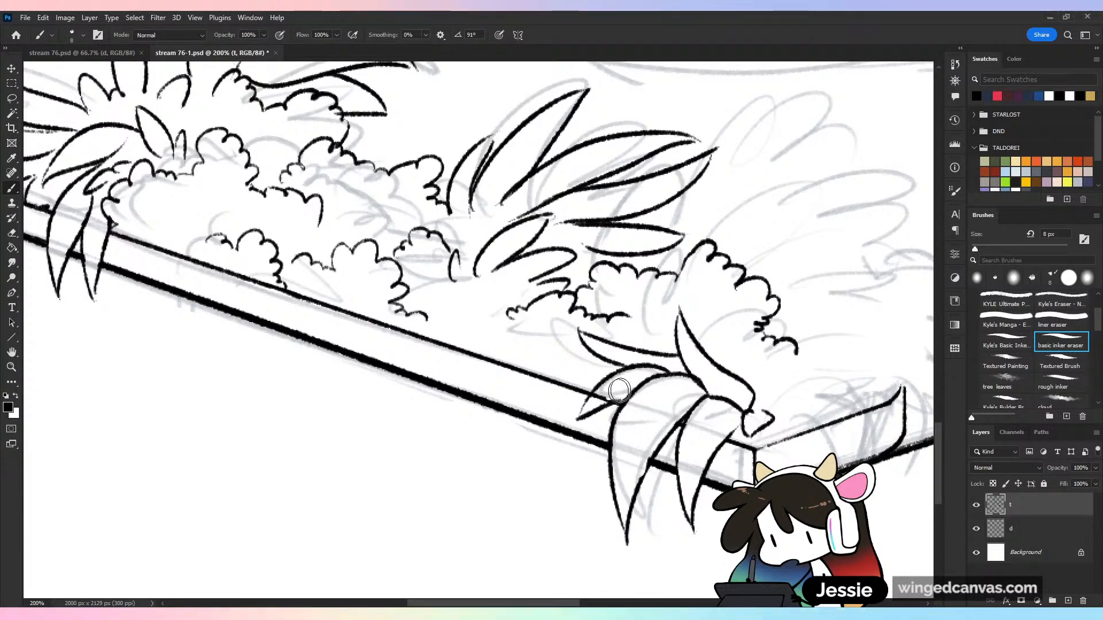
mouse_move(615, 392)
left_mouse_down()
mouse_move(598, 396)
mouse_move(613, 406)
mouse_move(600, 387)
left_mouse_up()
left_click(1061, 383)
key("ctrl+z")
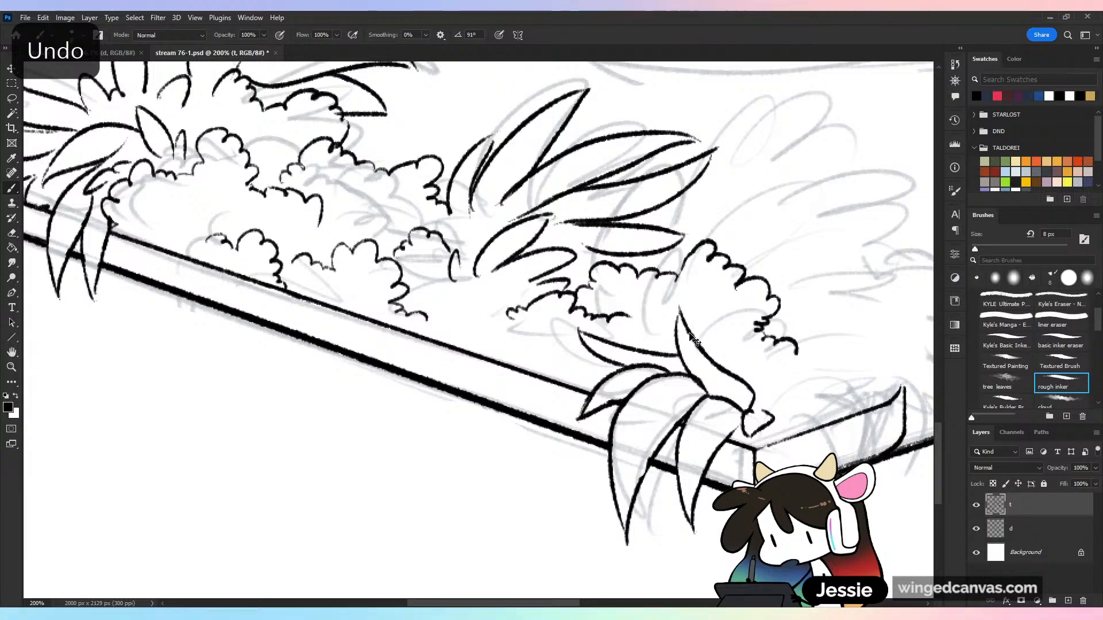
Ink two large pointed leaves at the top of the sketched bush behind the front corner
key("ctrl+minus")
key("ctrl+plus")
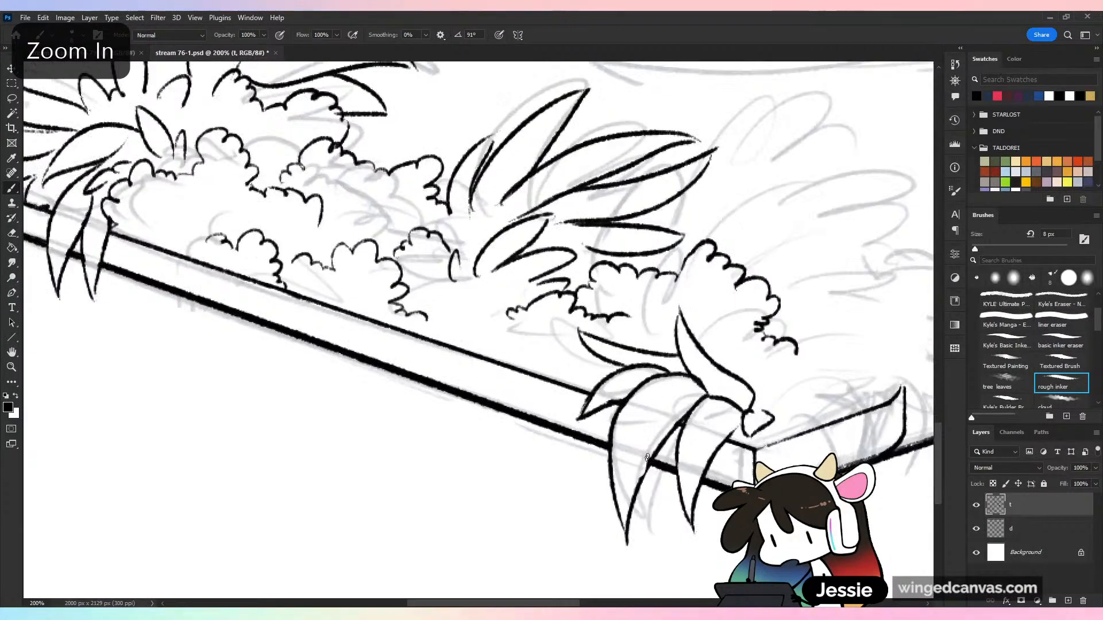
key("ctrl+minus")
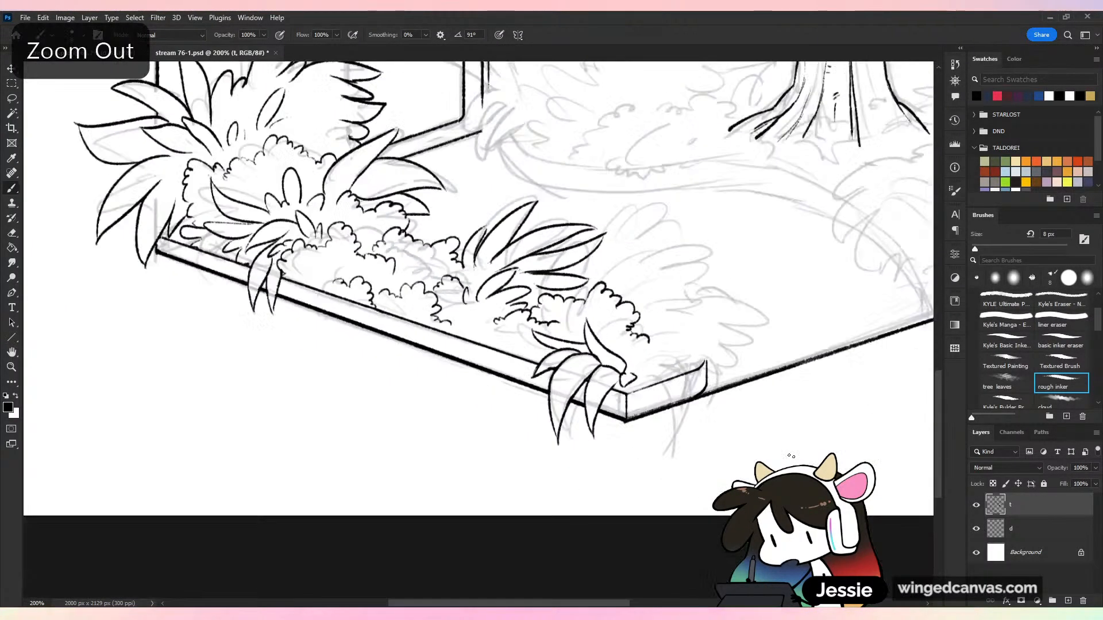
left_click_drag(708, 483, 553, 497)
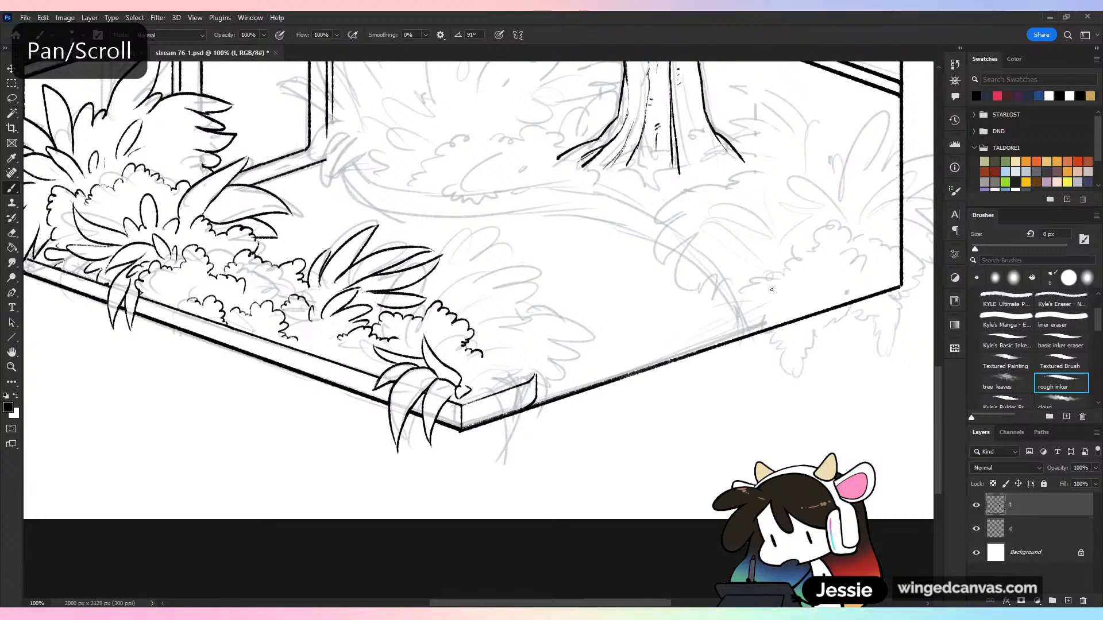
key("ctrl+plus")
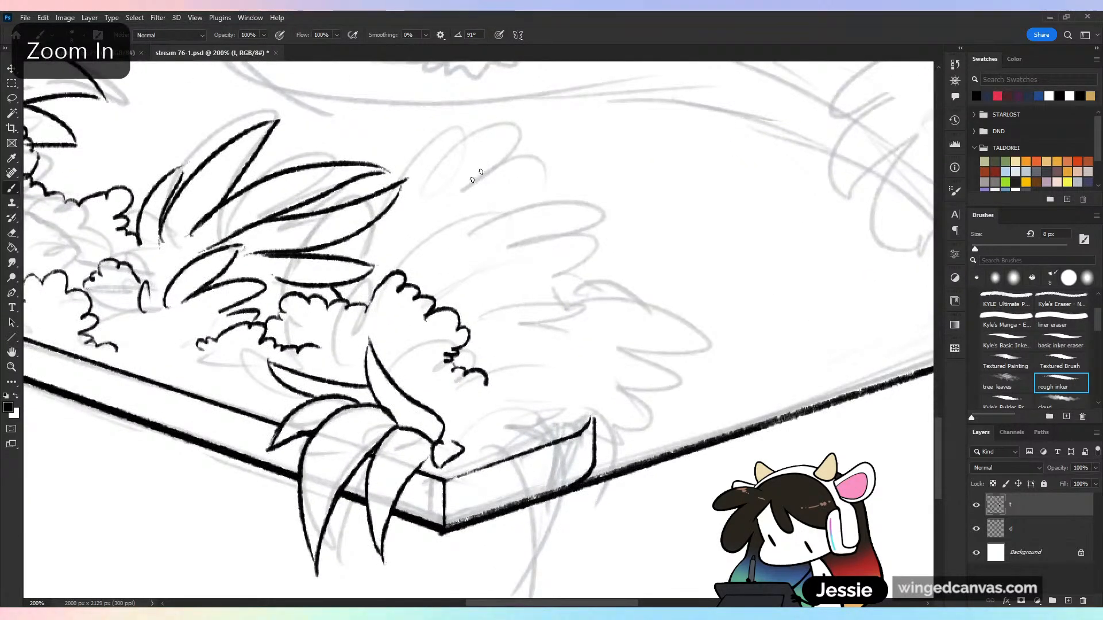
mouse_move(397, 178)
left_mouse_down()
mouse_move(501, 127)
mouse_move(435, 192)
mouse_move(583, 141)
mouse_move(505, 210)
left_mouse_up()
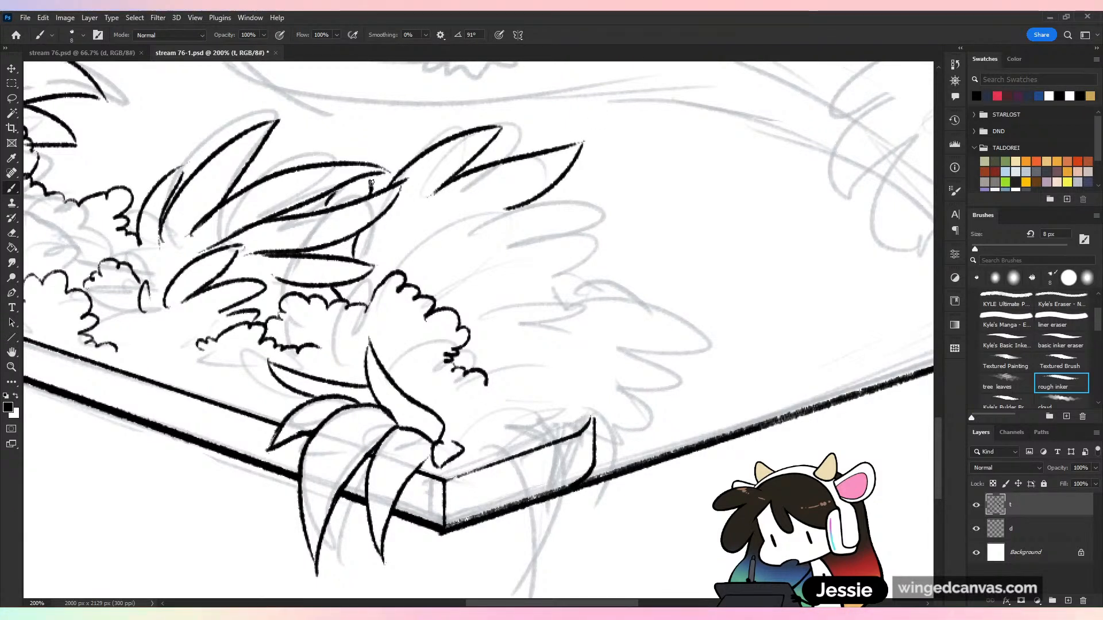
Ink small leaf pieces peeking out behind the front spiky plant, continue the bush's pointed outline down its outer side, and save
key("ctrl+z")
mouse_move(323, 211)
left_mouse_down()
mouse_move(384, 150)
mouse_move(364, 198)
left_mouse_up()
left_click_drag(381, 167, 390, 173)
left_click_drag(323, 247, 325, 255)
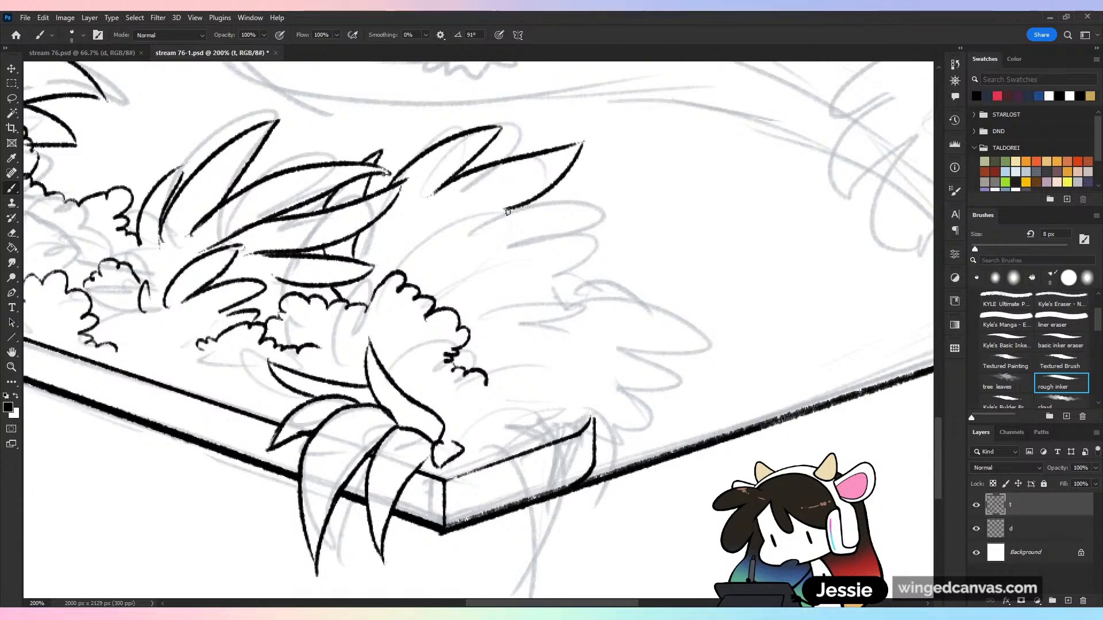
mouse_move(506, 209)
left_mouse_down()
mouse_move(635, 194)
mouse_move(519, 244)
mouse_move(598, 281)
mouse_move(526, 284)
mouse_move(611, 347)
mouse_move(481, 324)
left_mouse_up()
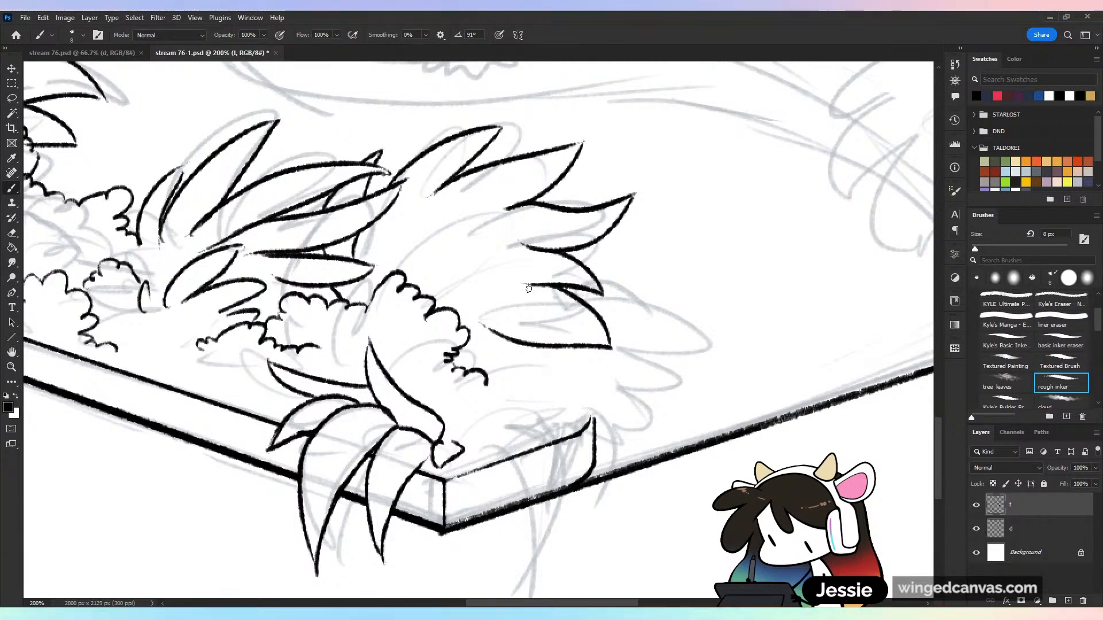
key("ctrl+s")
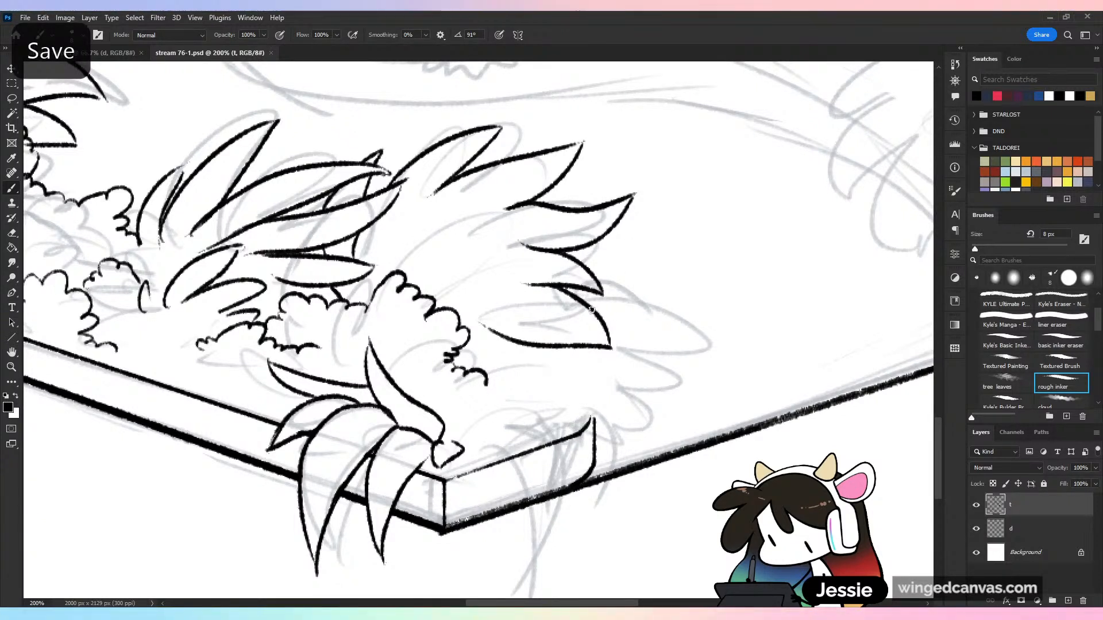
mouse_move(598, 312)
left_mouse_down()
mouse_move(659, 270)
mouse_move(633, 341)
mouse_move(701, 412)
mouse_move(626, 381)
left_mouse_up()
key("ctrl+z")
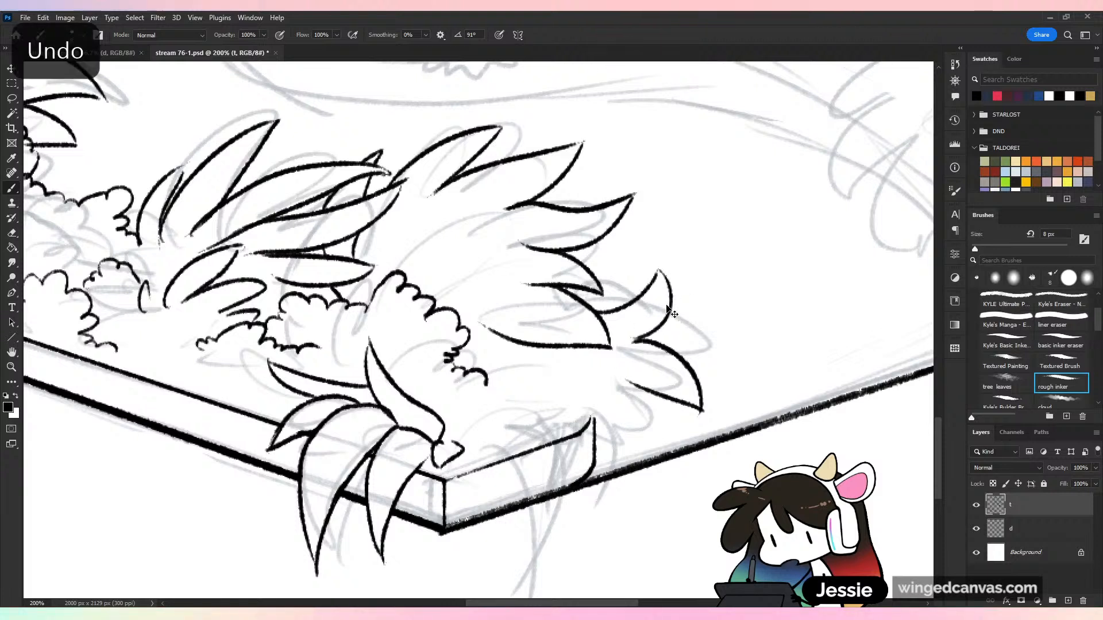
key("ctrl+z")
key("ctrl+z")
key("ctrl+z")
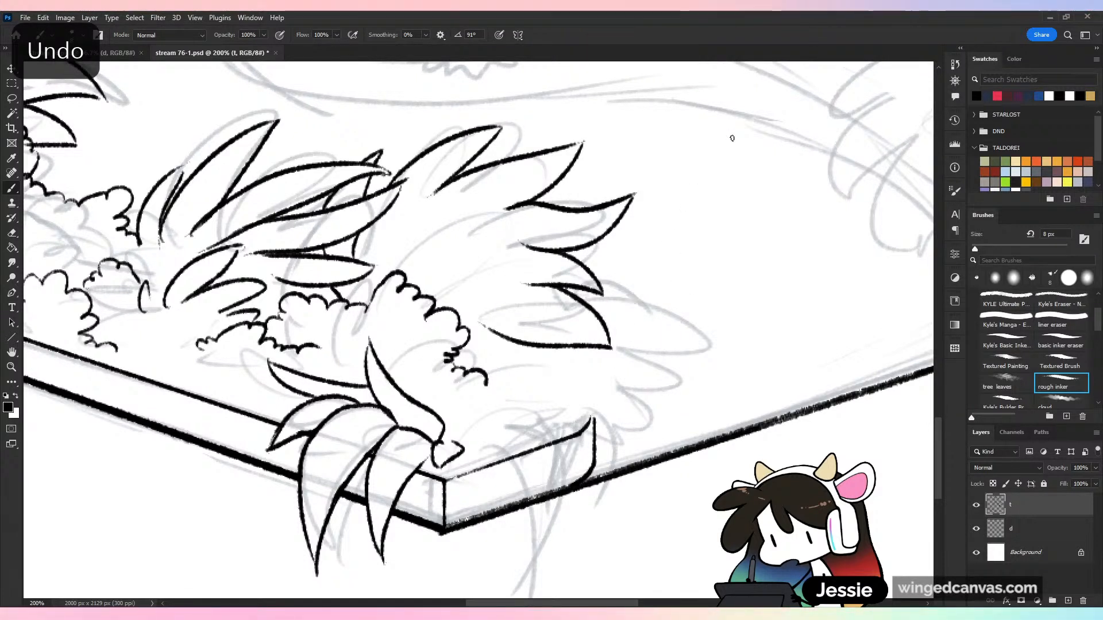
left_click_drag(594, 304, 711, 381)
left_click_drag(610, 323, 711, 380)
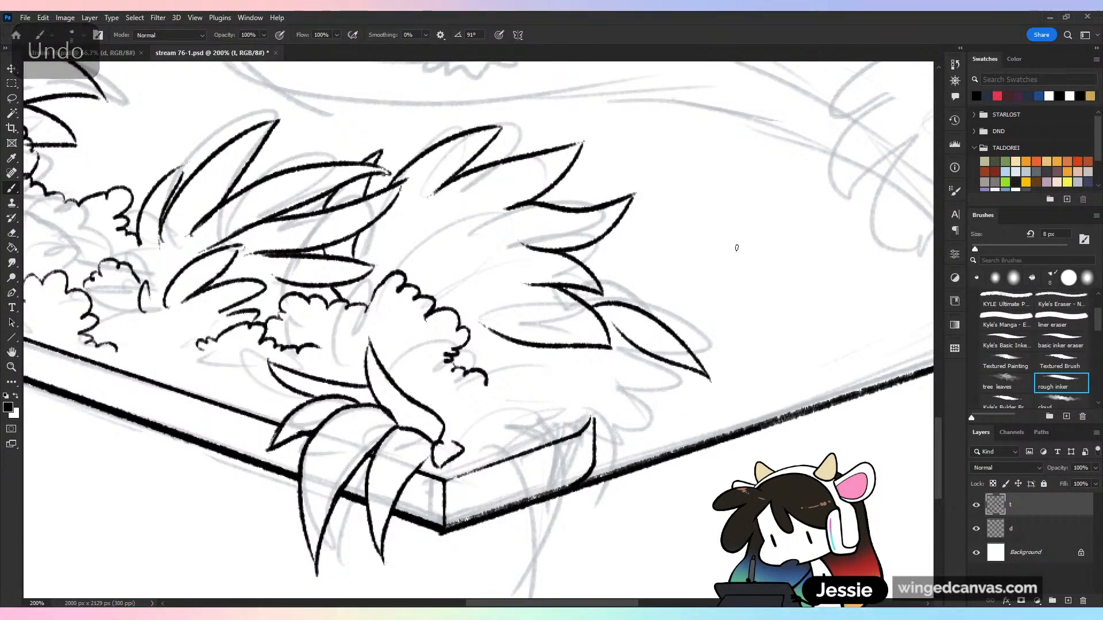
key("ctrl+z")
Ink a curved pointed leaf on the outer side of the front corner bush and a long stroke drooping over the front-right rim
key("ctrl+z")
mouse_move(594, 310)
left_mouse_down()
mouse_move(719, 370)
mouse_move(679, 380)
mouse_move(689, 419)
left_mouse_up()
key("ctrl+z")
left_click_drag(615, 333, 687, 418)
mouse_move(634, 354)
left_mouse_down()
mouse_move(649, 462)
mouse_move(613, 540)
left_mouse_up()
key("ctrl+z")
key("ctrl+minus")
key("ctrl+plus")
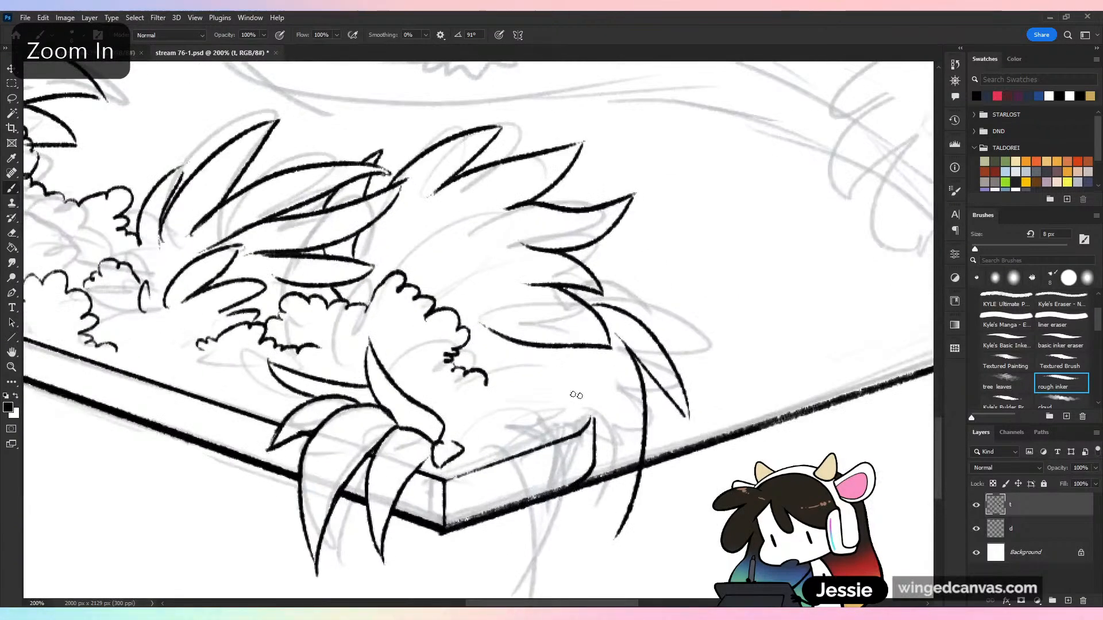
left_click_drag(506, 361, 551, 495)
key("ctrl+z")
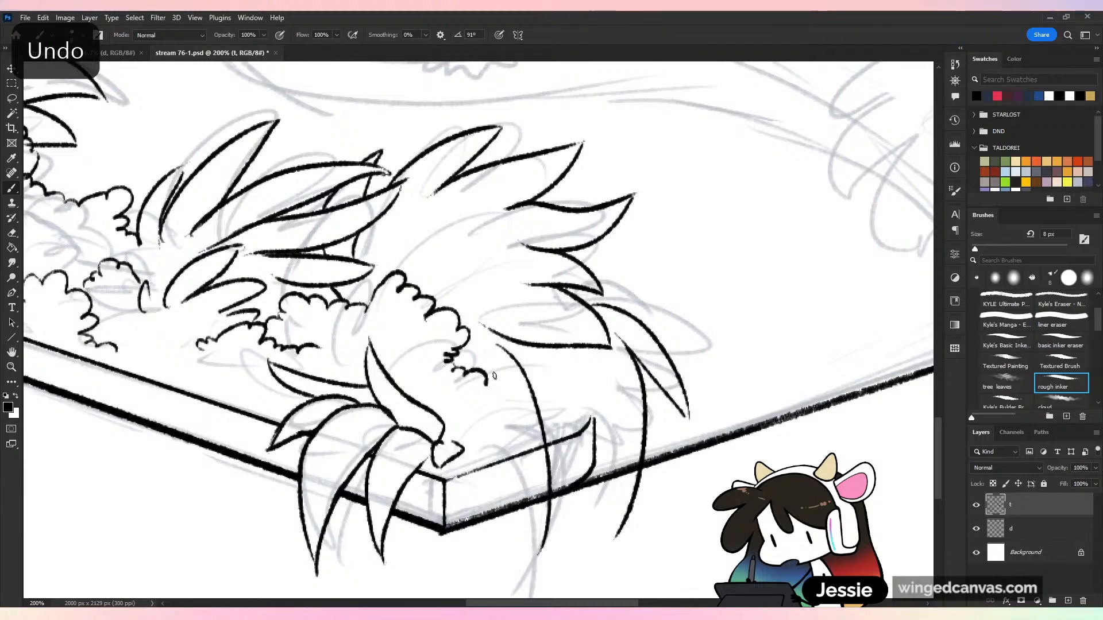
mouse_move(500, 373)
left_mouse_down()
mouse_move(524, 596)
mouse_move(544, 536)
left_mouse_up()
key("ctrl+z")
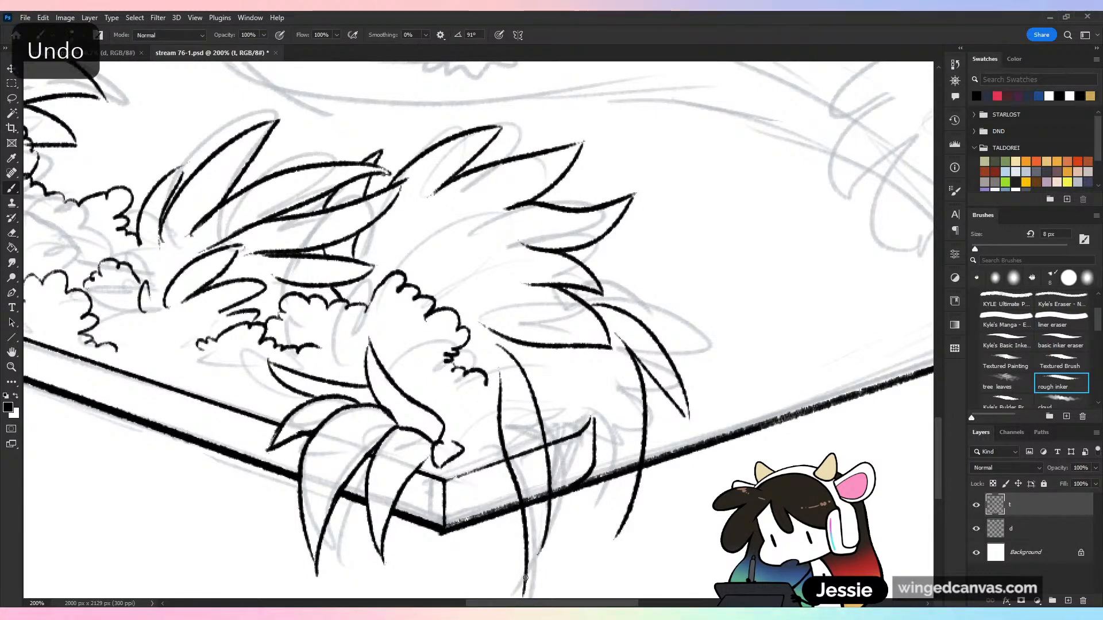
left_click_drag(525, 579, 545, 531)
left_click_drag(632, 586, 658, 446)
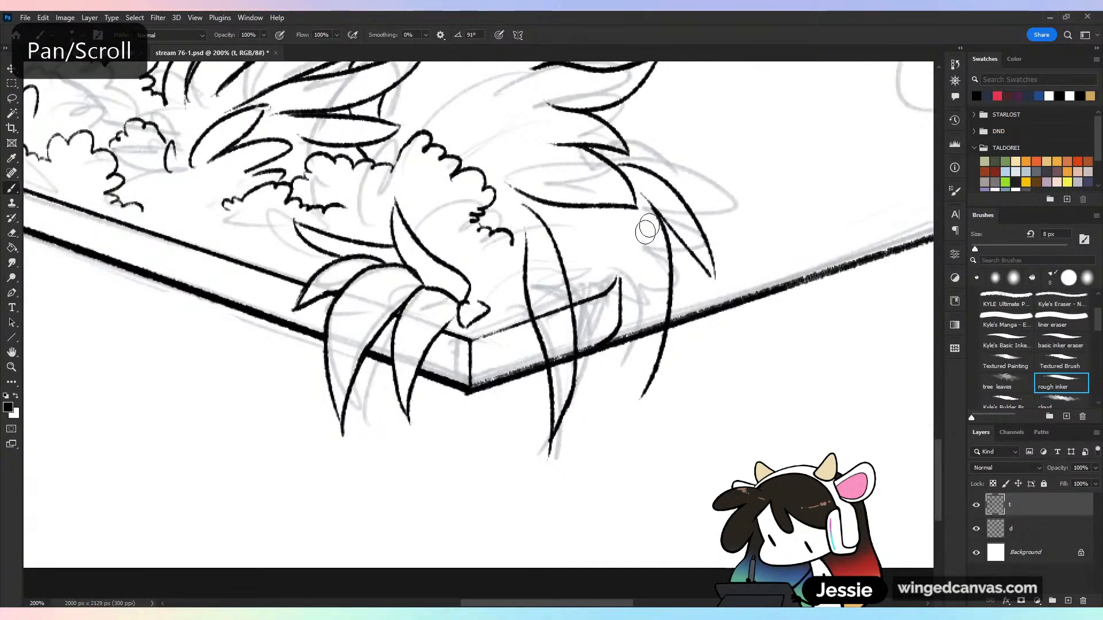
key("ctrl+z")
key("ctrl+z")
key("ctrl+z")
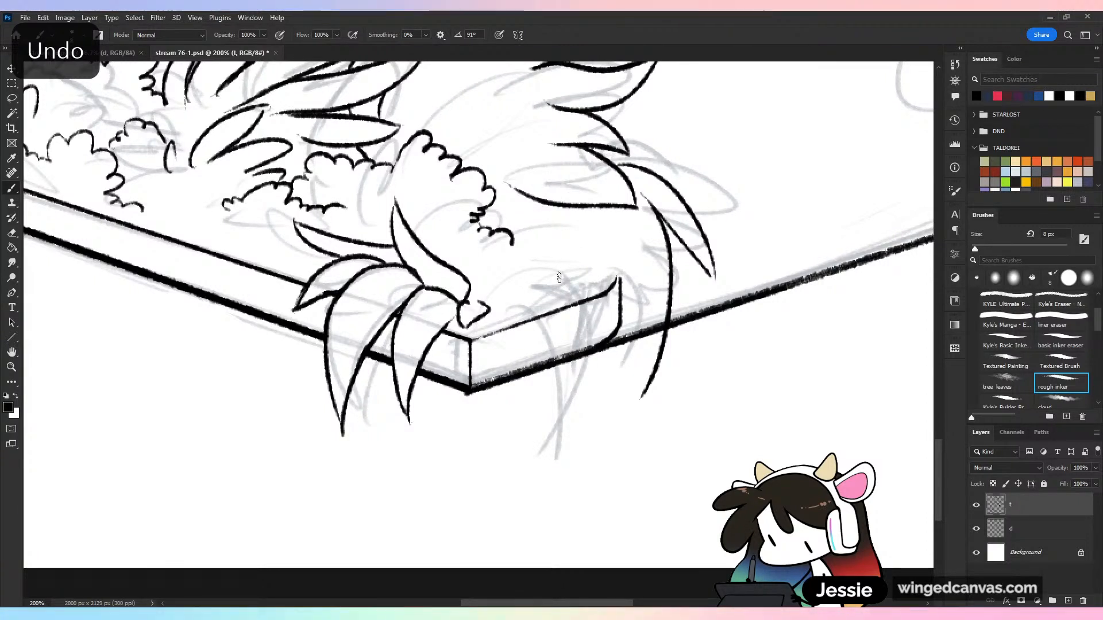
Ink a narrow leaf drooping over the front-right rim and erase the rim lines behind the foliage with the basic inker eraser
mouse_move(537, 241)
left_mouse_down()
mouse_move(572, 306)
mouse_move(579, 353)
left_mouse_up()
left_click_drag(520, 261, 558, 411)
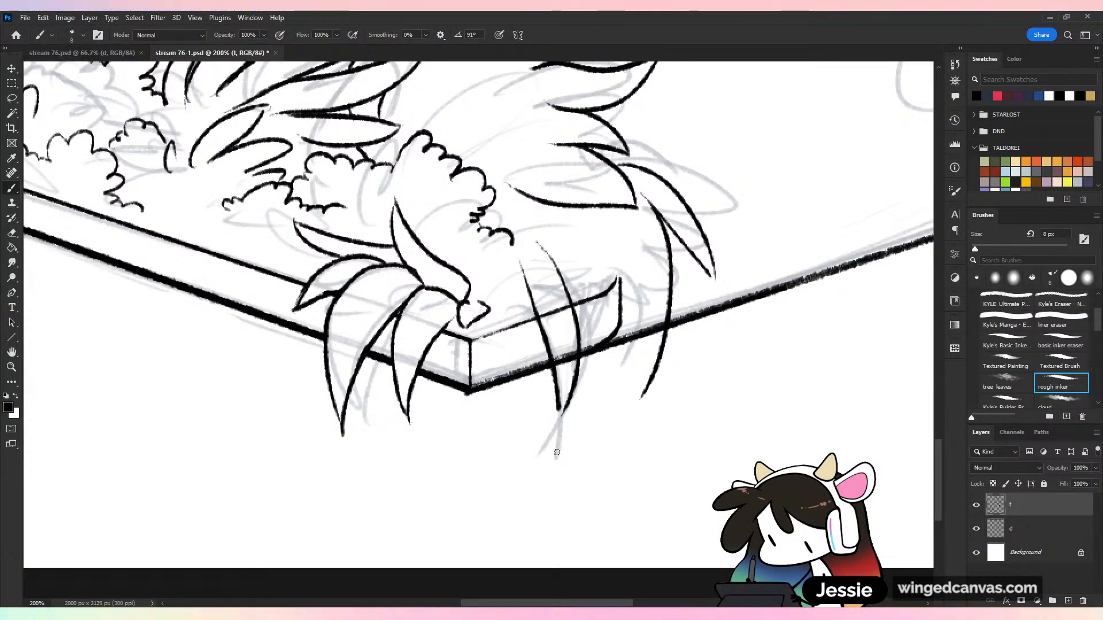
left_click(1060, 342)
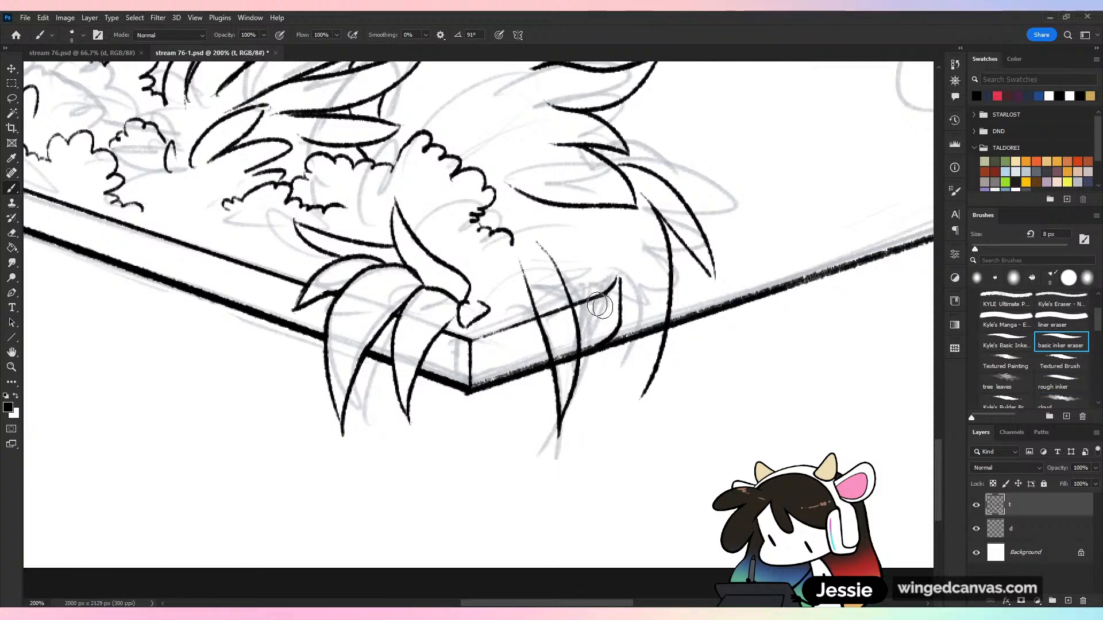
mouse_move(546, 316)
left_mouse_down()
mouse_move(571, 354)
mouse_move(560, 351)
mouse_move(560, 364)
mouse_move(576, 348)
left_mouse_up()
mouse_move(613, 313)
left_mouse_down()
mouse_move(604, 406)
mouse_move(553, 373)
mouse_move(575, 360)
mouse_move(591, 379)
mouse_move(595, 429)
mouse_move(607, 392)
mouse_move(624, 414)
left_mouse_up()
Ink overlapping pointed leaves drooping over the front-right rim, closing their tips against the long outer stroke
mouse_move(529, 348)
left_mouse_down()
mouse_move(598, 452)
mouse_move(589, 482)
left_mouse_up()
left_click_drag(606, 365, 589, 480)
left_click_drag(561, 295, 612, 411)
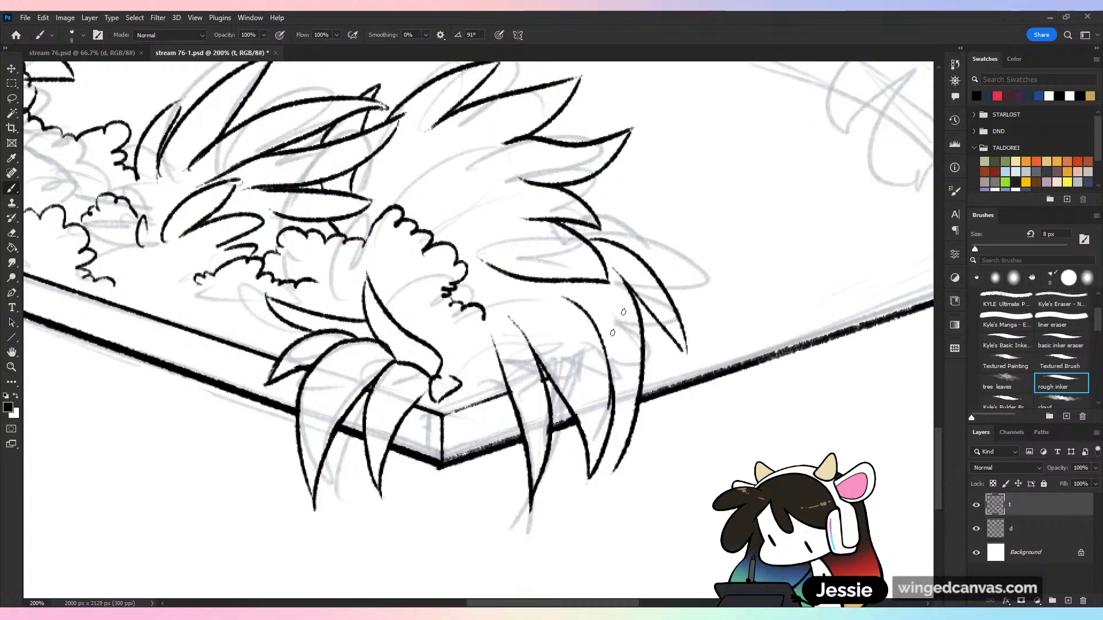
key("ctrl+z")
mouse_move(538, 282)
left_mouse_down()
mouse_move(613, 266)
mouse_move(577, 295)
mouse_move(613, 397)
left_mouse_up()
key("ctrl+z")
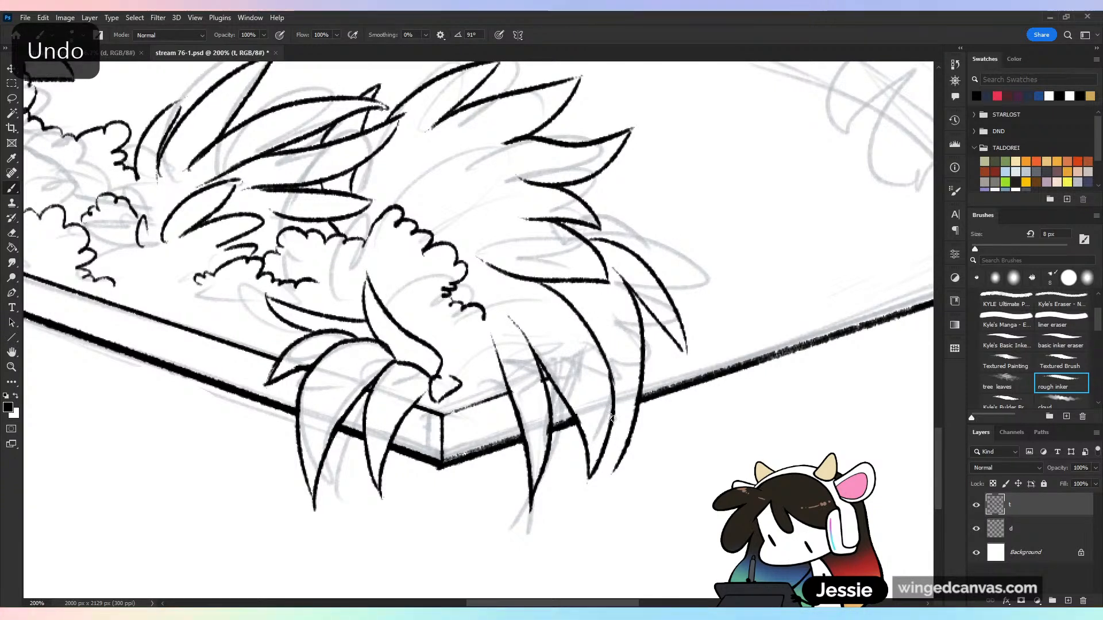
left_click_drag(610, 477, 597, 508)
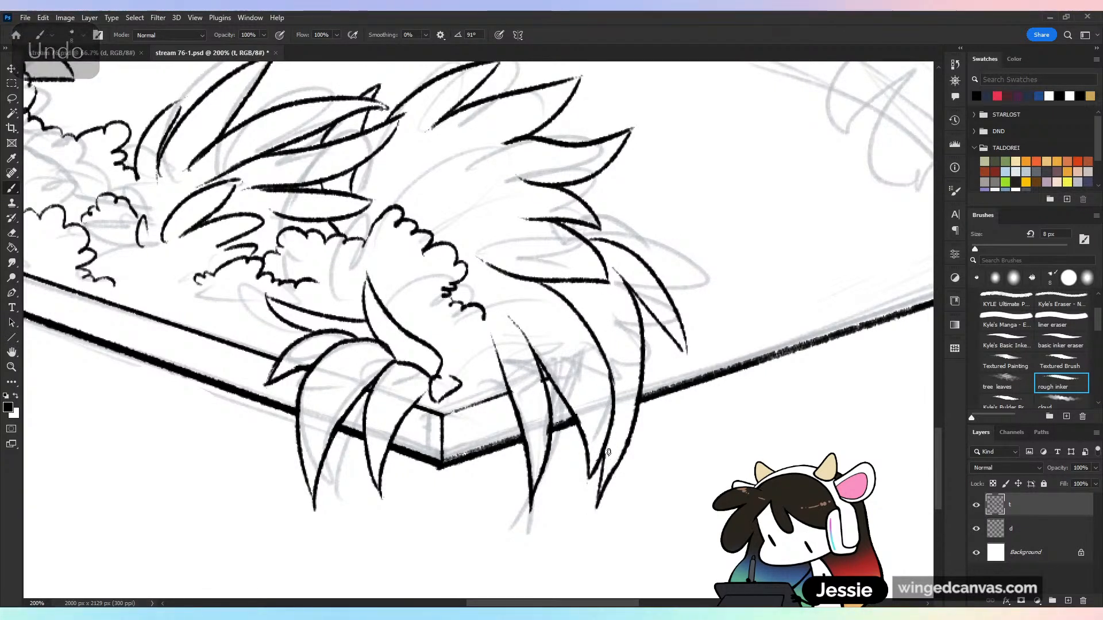
left_click_drag(607, 443, 598, 498)
Ink pointed leaves inside the bush, fanning up and outward from behind the scalloped foliage at the front corner
key("ctrl+minus")
key("ctrl+minus")
key("ctrl+minus")
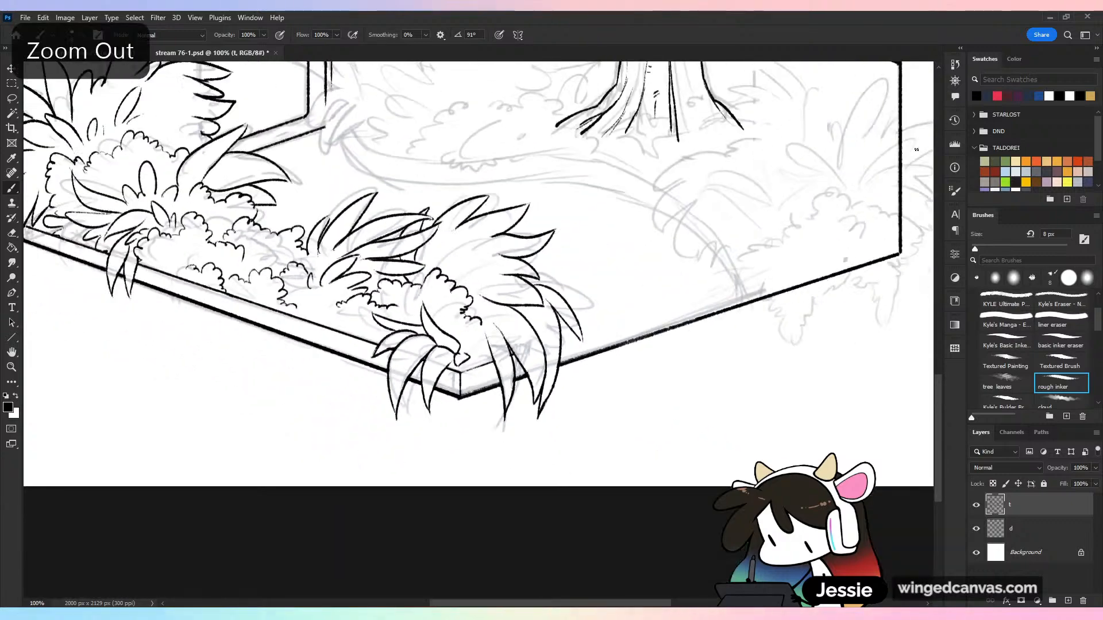
key("ctrl+plus")
key("ctrl+plus")
key("ctrl+plus")
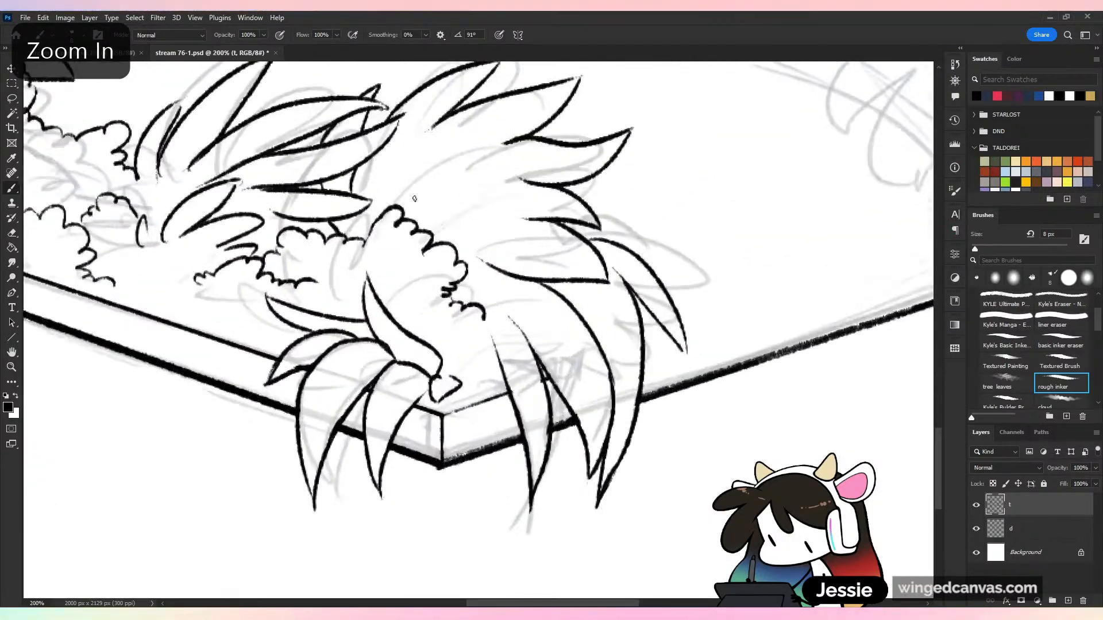
left_click_drag(410, 206, 505, 135)
key("ctrl+z")
mouse_move(405, 209)
left_mouse_down()
mouse_move(503, 117)
mouse_move(430, 219)
mouse_move(531, 219)
left_mouse_up()
left_click_drag(530, 219, 459, 248)
left_click_drag(391, 203, 453, 133)
Save the file, hide sketch layer d to check the whole line art, and show the sketch again
key("ctrl+minus")
key("ctrl+minus")
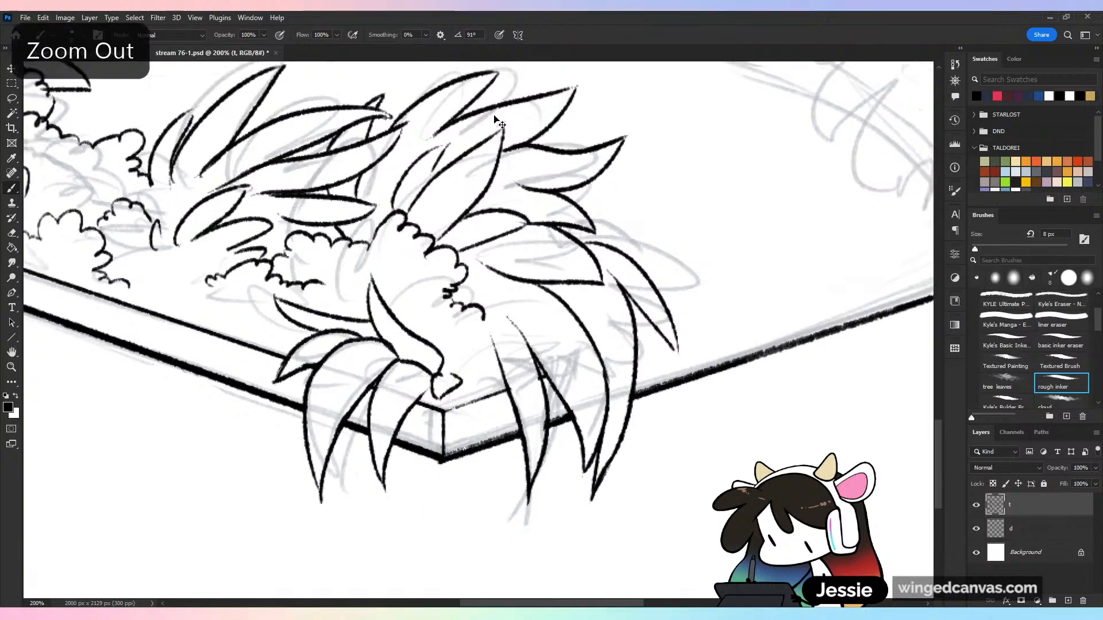
key("ctrl+s")
left_click(973, 528)
key("ctrl+minus")
key("ctrl+minus")
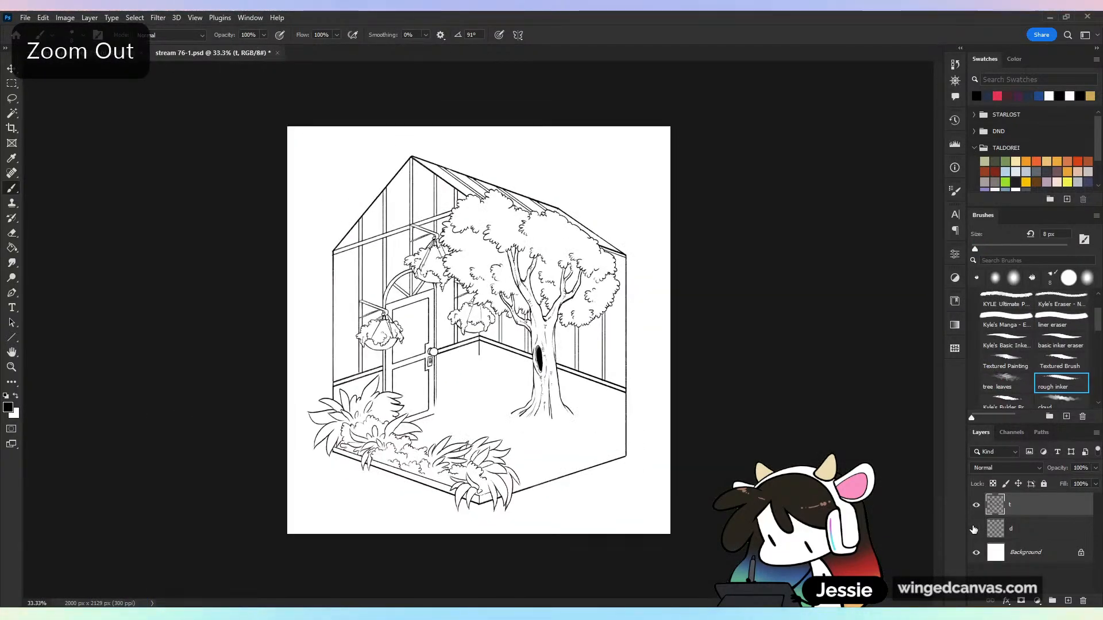
key("ctrl+plus")
key("ctrl+s")
left_click(975, 527)
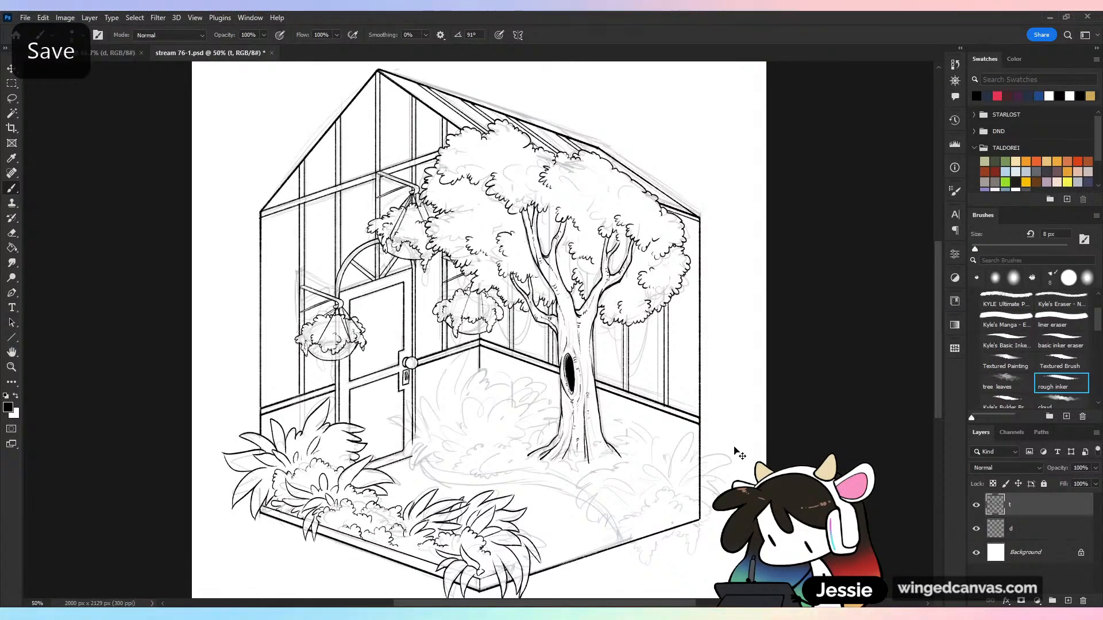
key("ctrl+plus")
left_click_drag(722, 503, 699, 403)
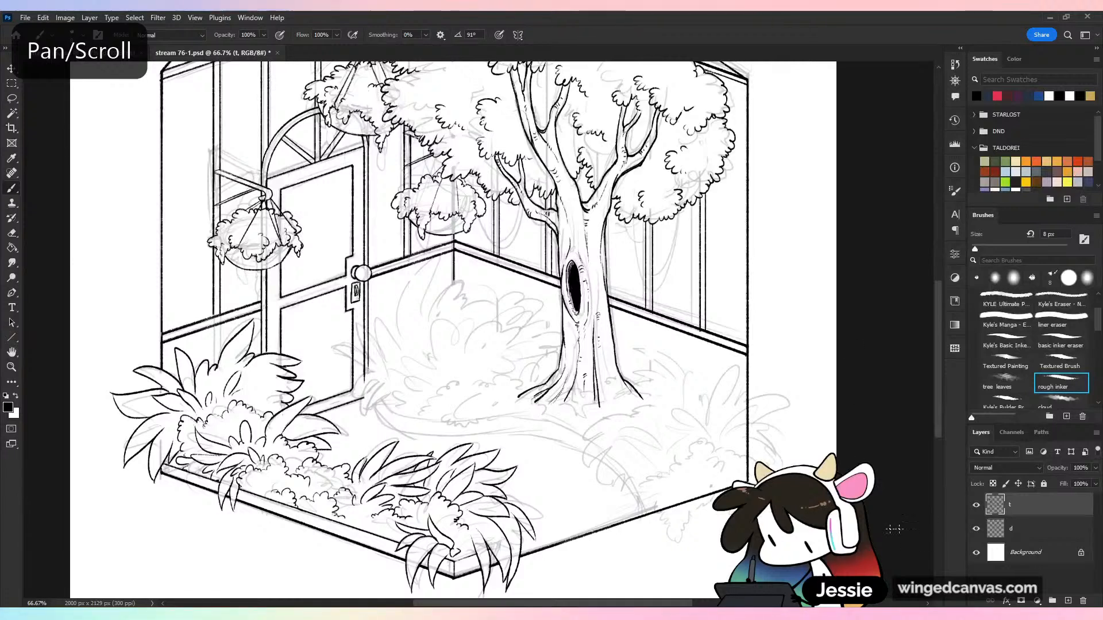
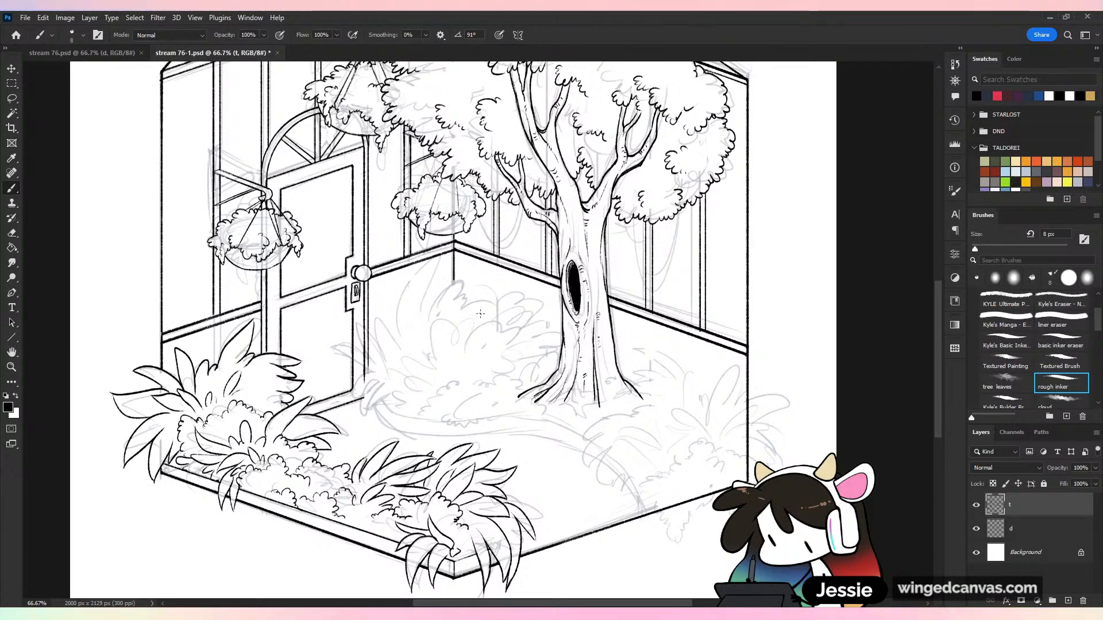
Save the file, and ink the straight inner line of the front-right rim with a short vertical line closing its path end
key("ctrl+plus")
key("ctrl+s")
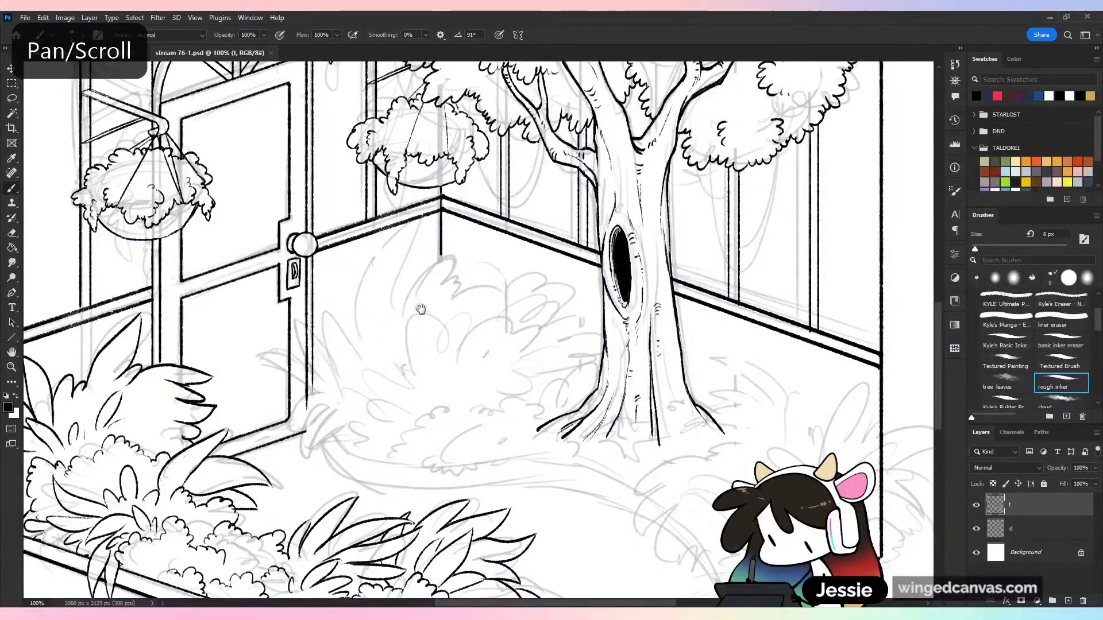
left_click_drag(466, 219, 552, 215)
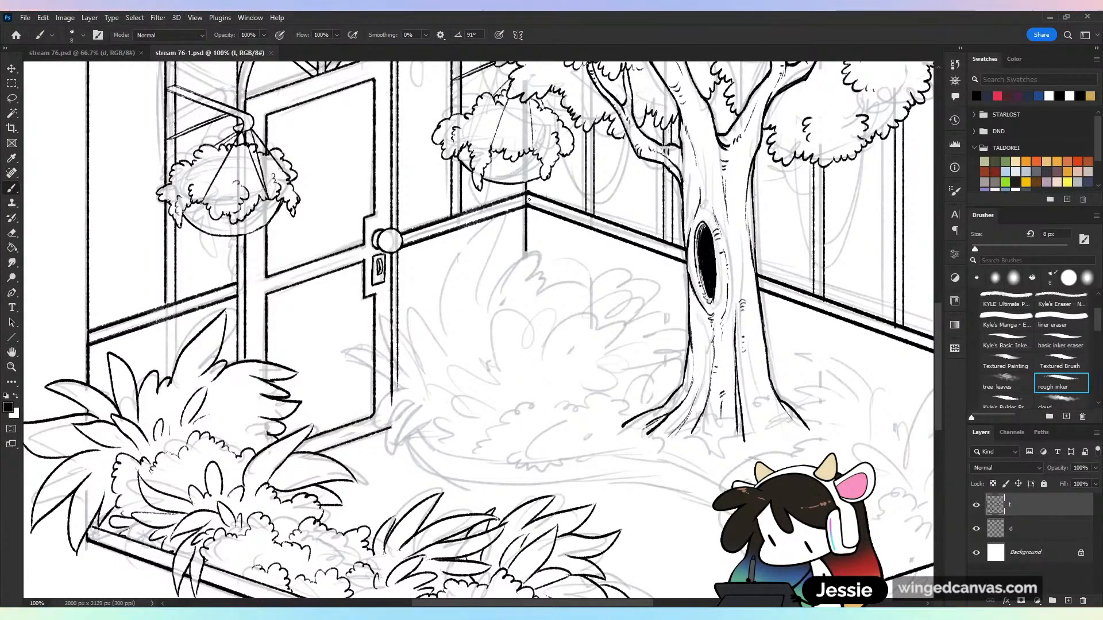
left_click_drag(880, 524, 768, 372)
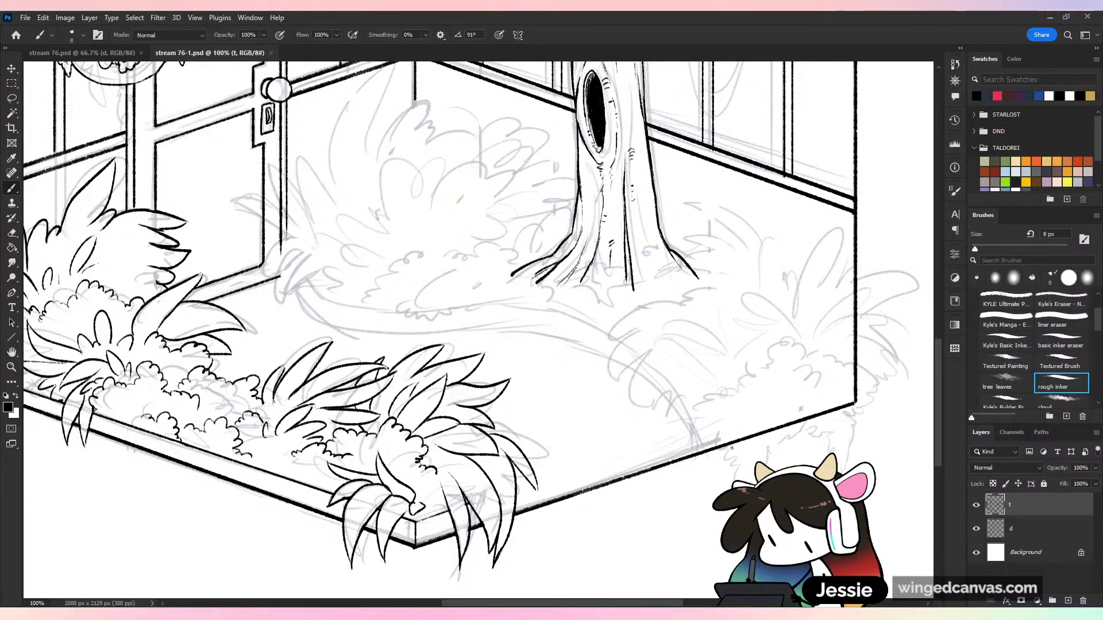
left_click_drag(744, 384, 865, 441)
left_click_drag(852, 275, 831, 512)
left_click_drag(802, 277, 807, 452)
left_click_drag(861, 517, 629, 237)
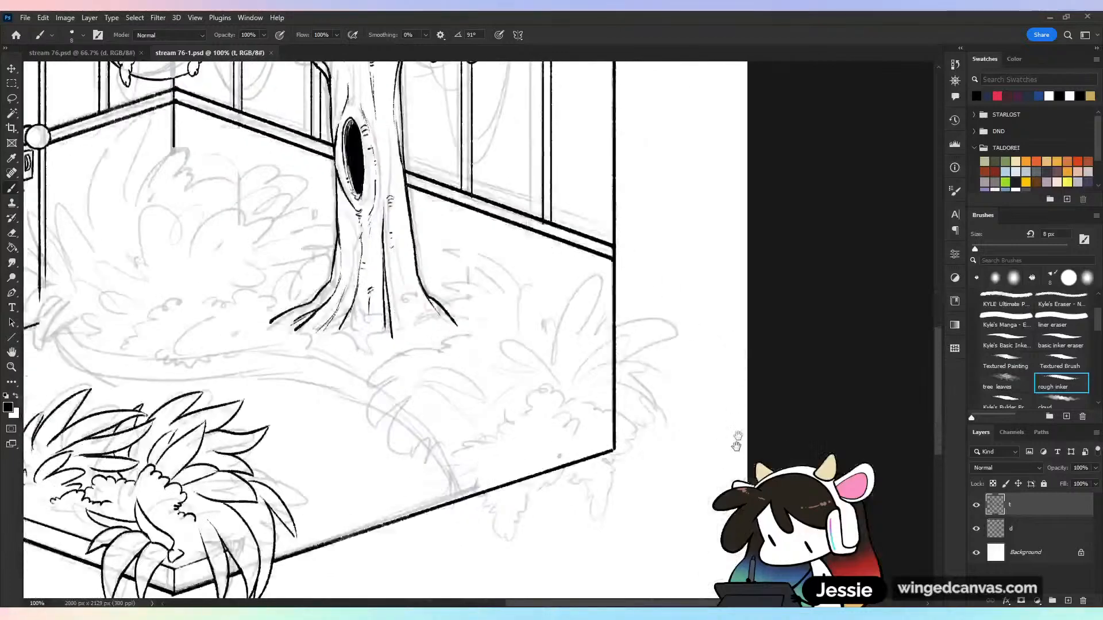
left_click_drag(737, 441, 746, 365)
key("ctrl+plus")
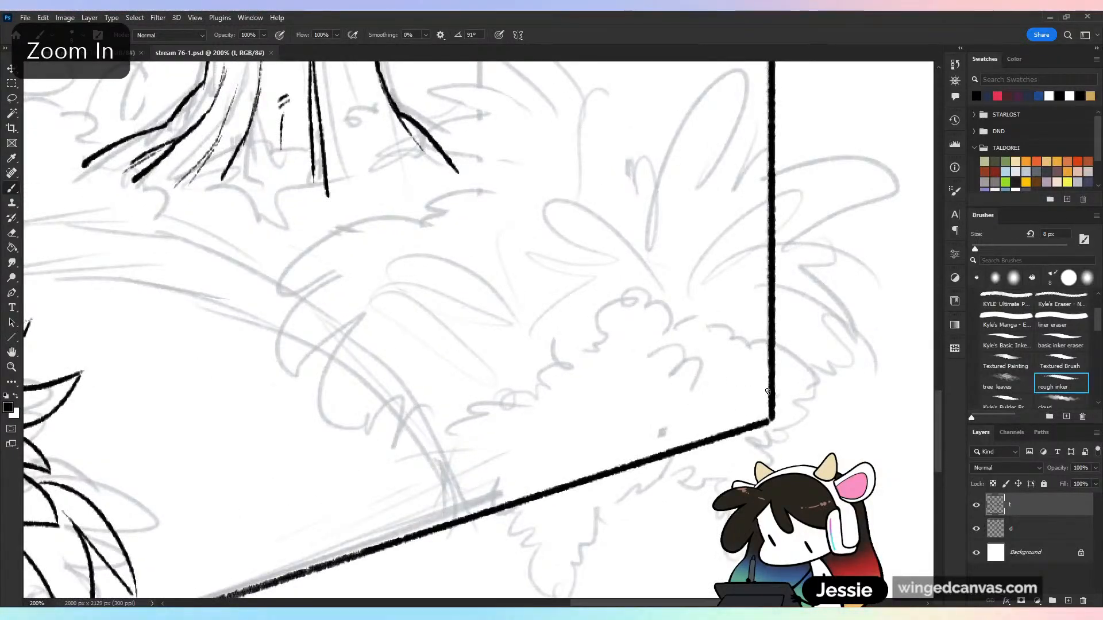
left_click(463, 480, "shift")
left_click(766, 389, "shift")
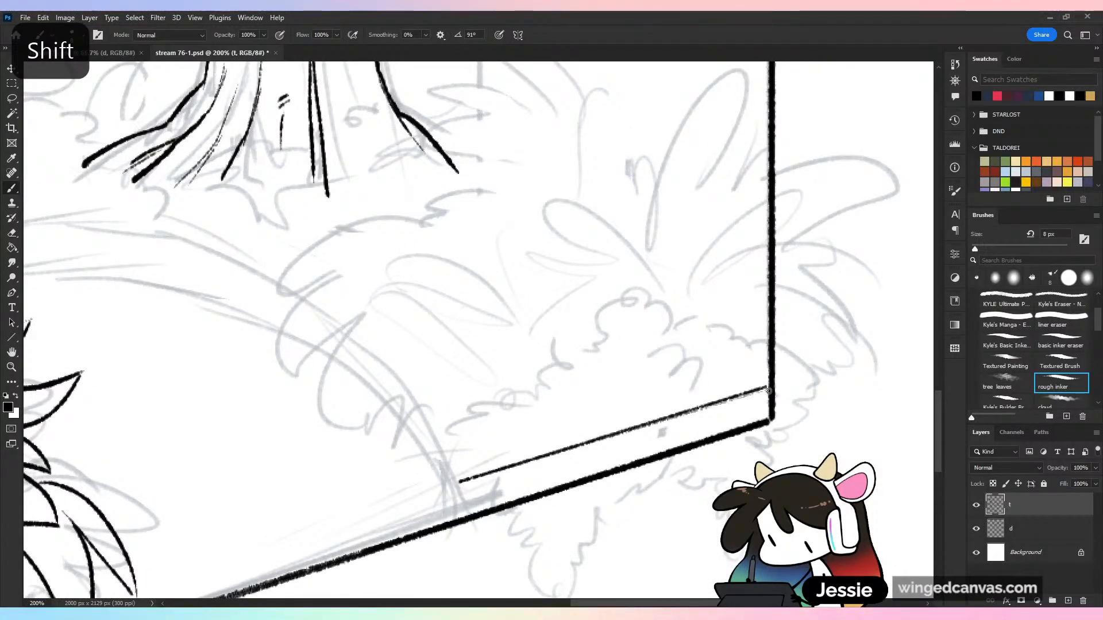
left_click(459, 515, "shift")
key("ctrl+minus")
key("ctrl+minus")
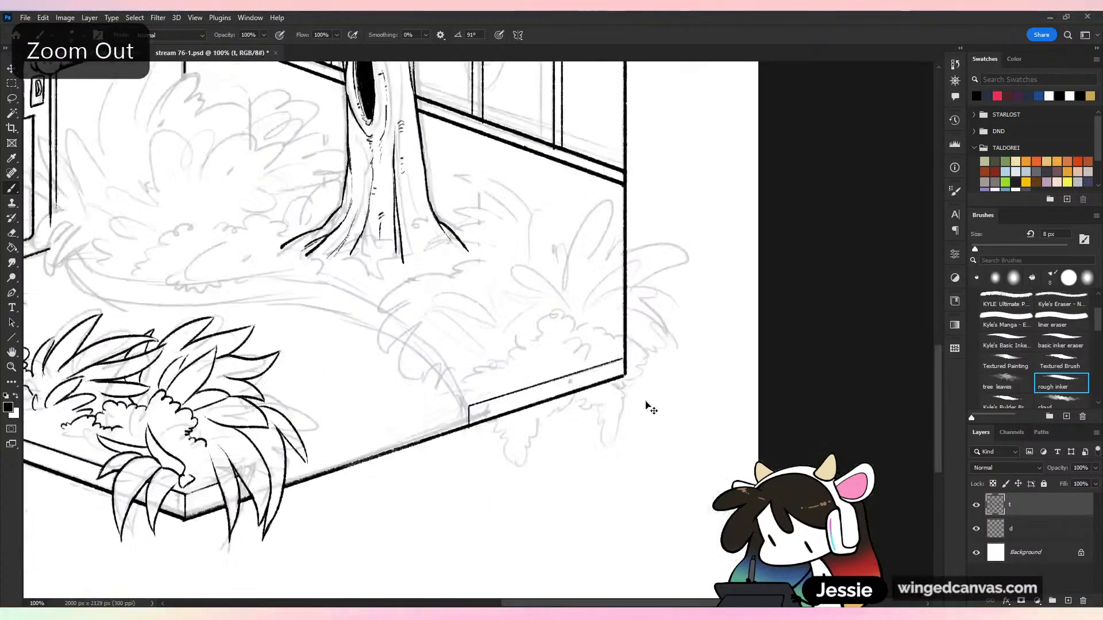
Save the file and set the rough inker's smoothing to 32%
key("ctrl+plus")
left_click_drag(537, 397, 678, 413)
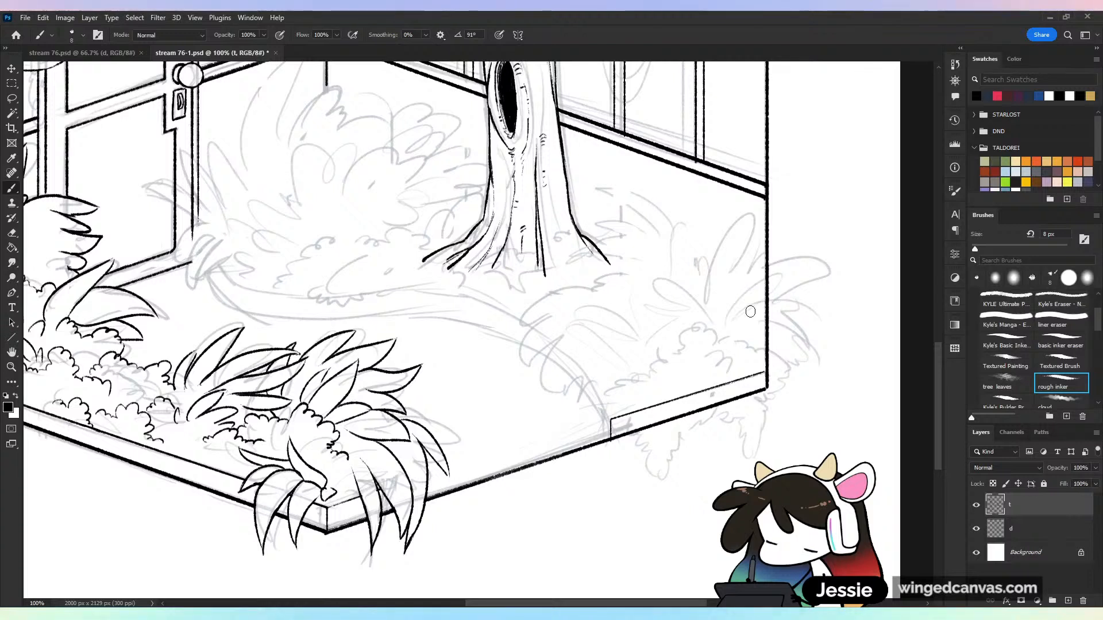
left_click(1061, 340)
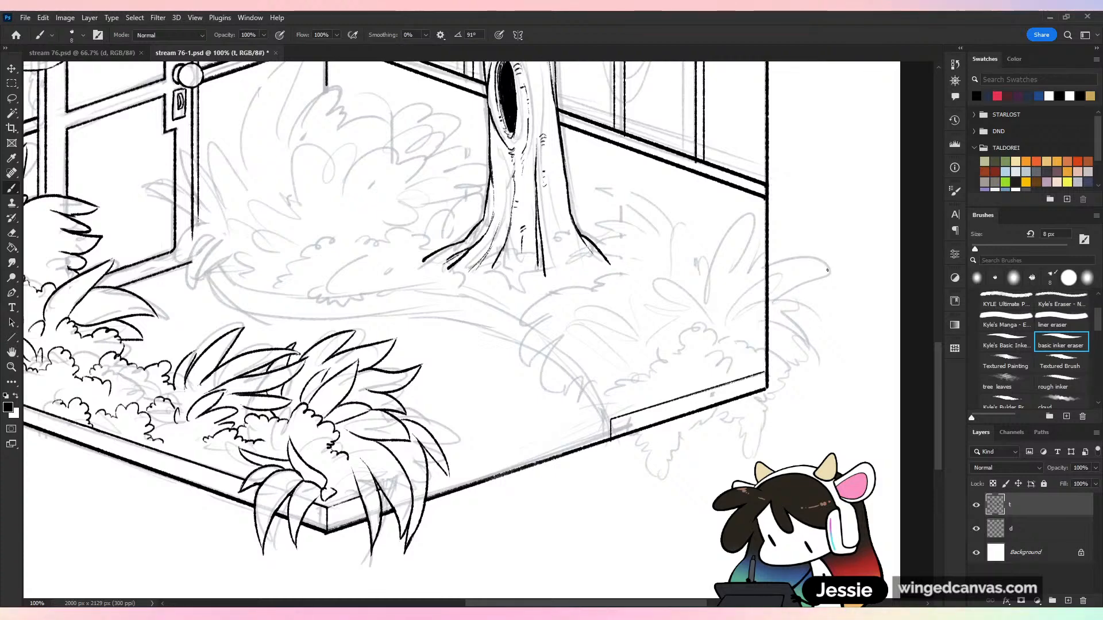
key("ctrl+plus")
key("ctrl+s")
left_click(425, 35)
left_click(442, 48)
left_click_drag(446, 48, 448, 48)
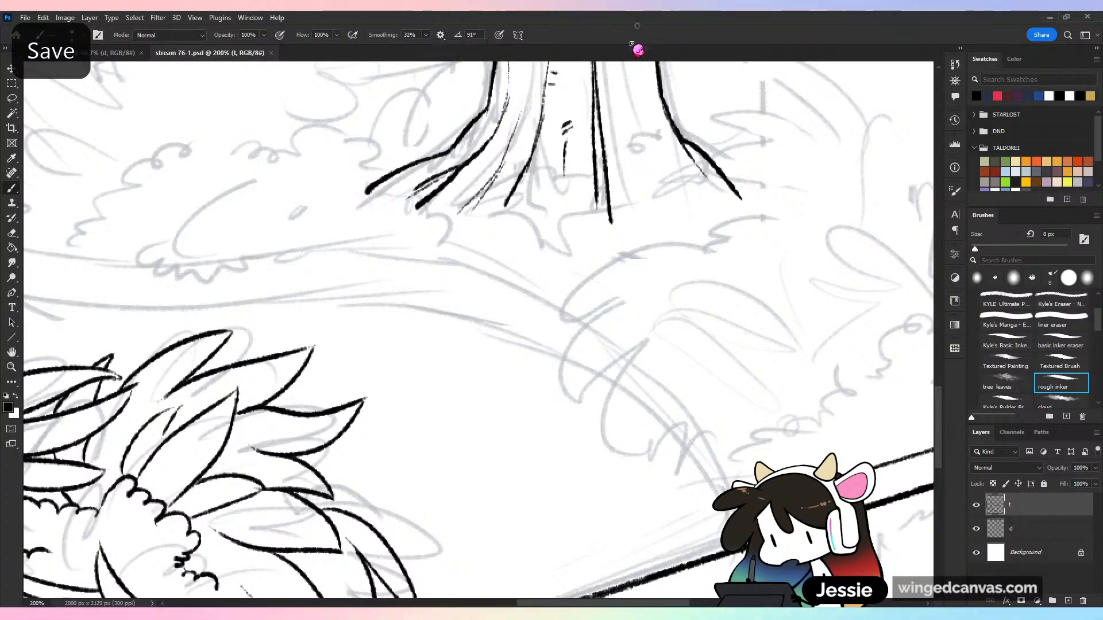
Ink the long back curve of the path border from beside the door to the short vertical rim line, and save the file
key("ctrl+minus")
mouse_move(223, 274)
left_mouse_down()
mouse_move(295, 301)
mouse_move(521, 322)
left_mouse_up()
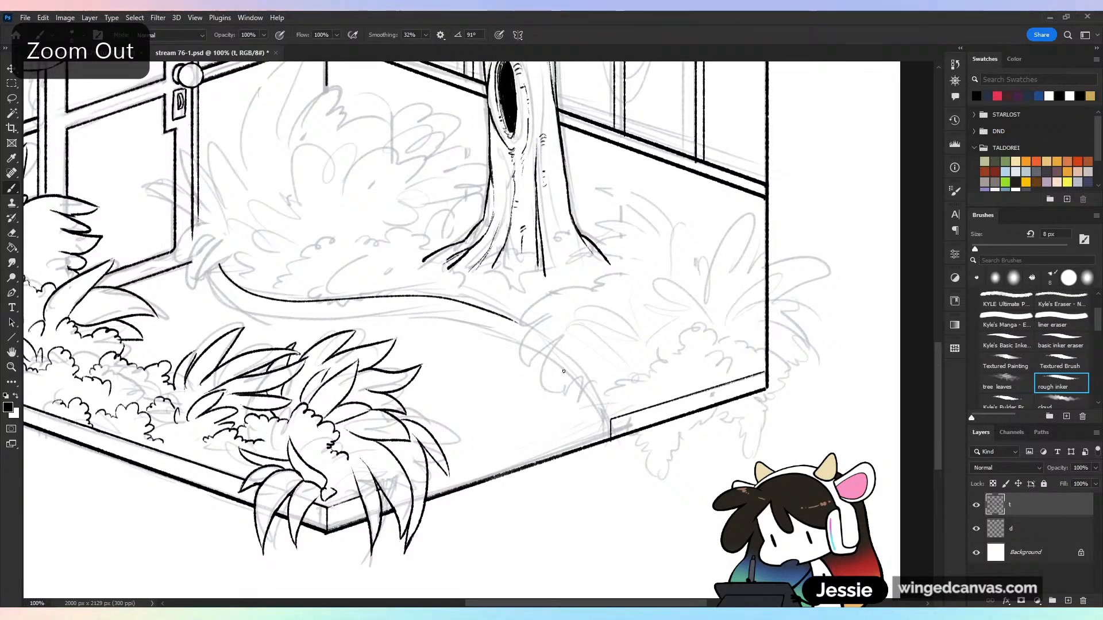
key("ctrl+z")
mouse_move(295, 303)
left_mouse_down()
mouse_move(460, 296)
mouse_move(609, 422)
left_mouse_up()
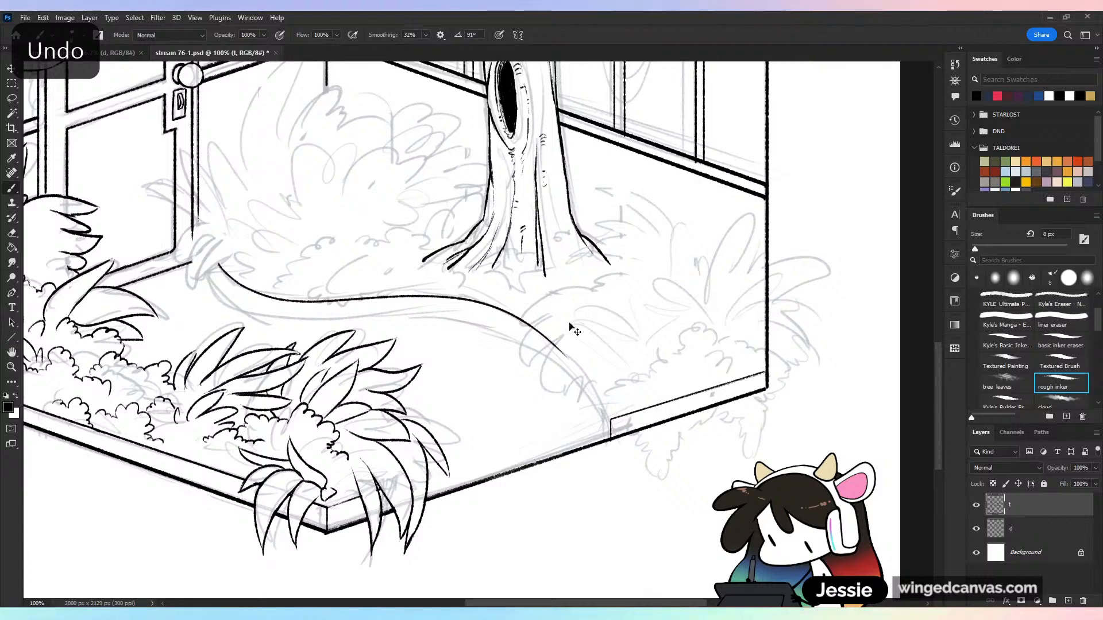
key("ctrl+plus")
left_click_drag(657, 391, 727, 492)
key("ctrl+z")
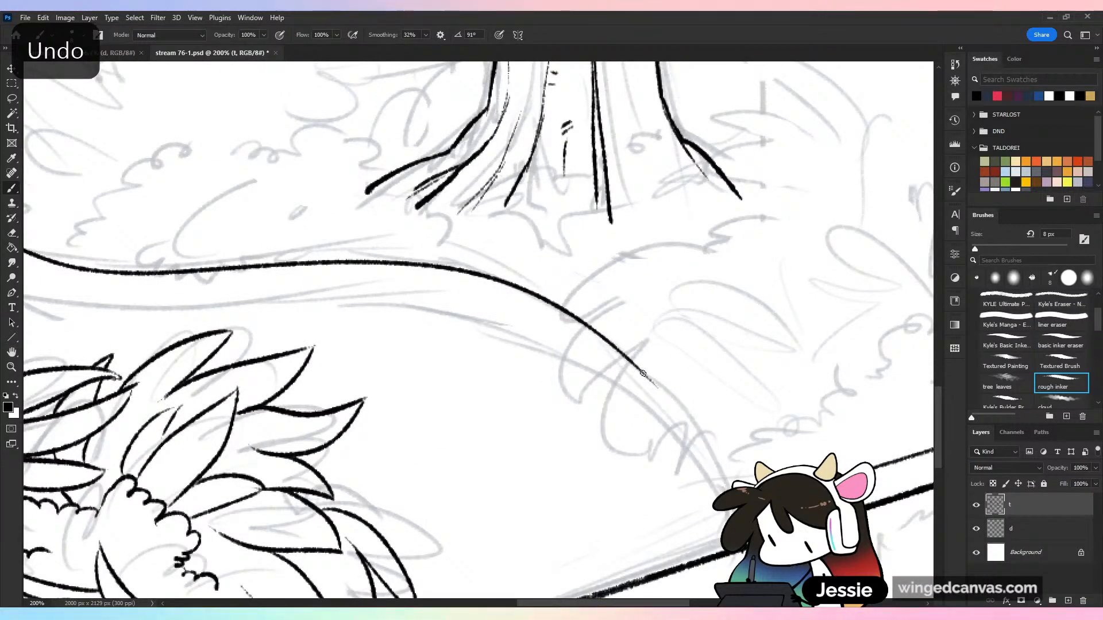
left_click_drag(641, 370, 731, 486)
key("ctrl+minus")
key("ctrl+s")
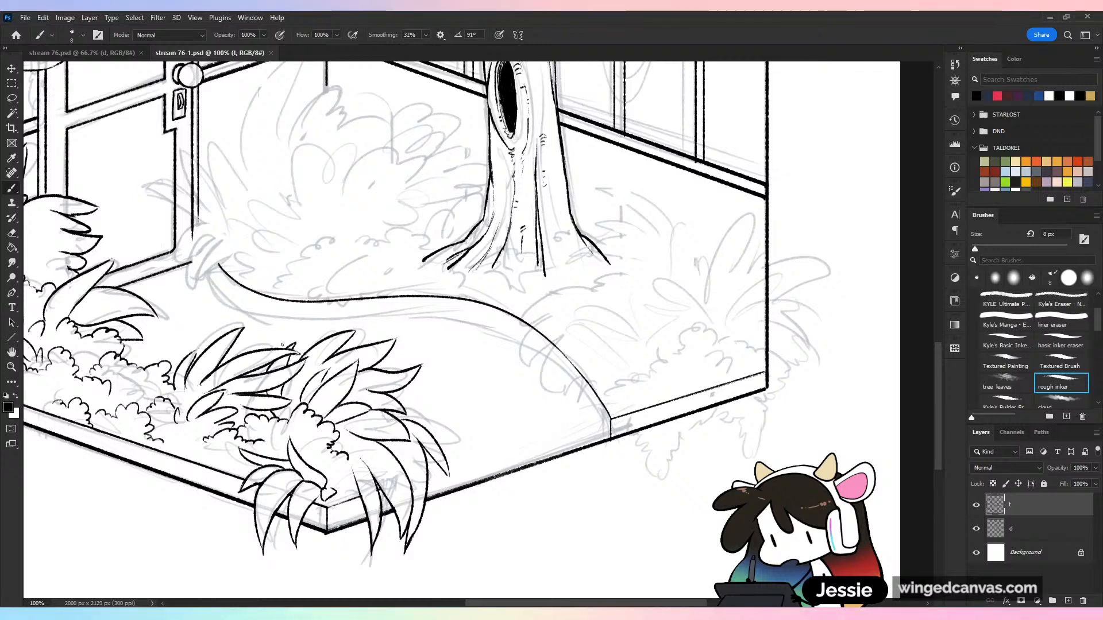
Ink the first stretch of the border's second curve, running parallel below the back curve from beside the door
mouse_move(209, 274)
left_mouse_down()
mouse_move(256, 312)
mouse_move(482, 321)
left_mouse_up()
right_click(424, 310)
left_click(394, 275)
key("ctrl+z")
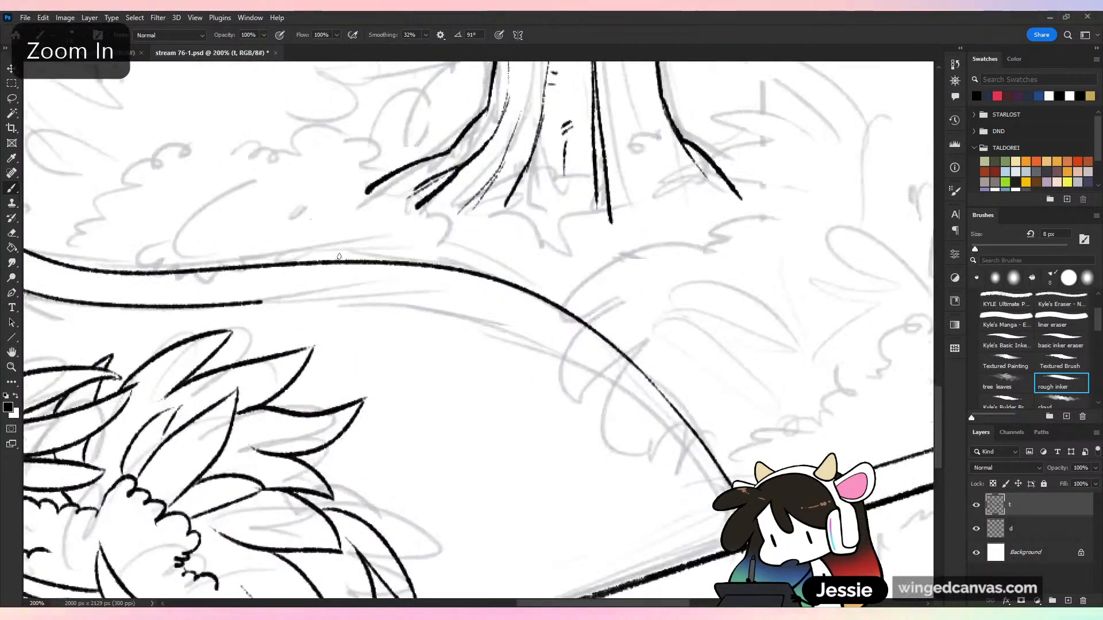
key("ctrl+plus")
key("ctrl+z")
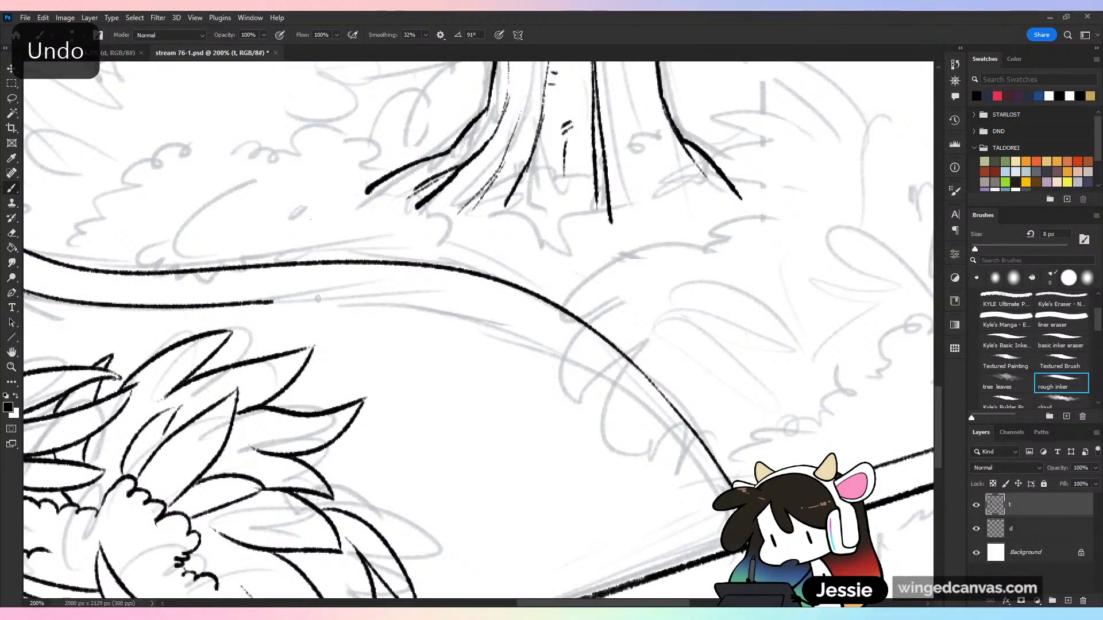
left_click_drag(318, 298, 579, 355)
key("ctrl+z")
mouse_move(263, 301)
left_mouse_down()
mouse_move(487, 303)
mouse_move(530, 319)
mouse_move(455, 305)
mouse_move(525, 327)
mouse_move(473, 311)
mouse_move(265, 301)
left_mouse_up()
key("ctrl+z")
key("ctrl+z")
left_click_drag(636, 272, 519, 151)
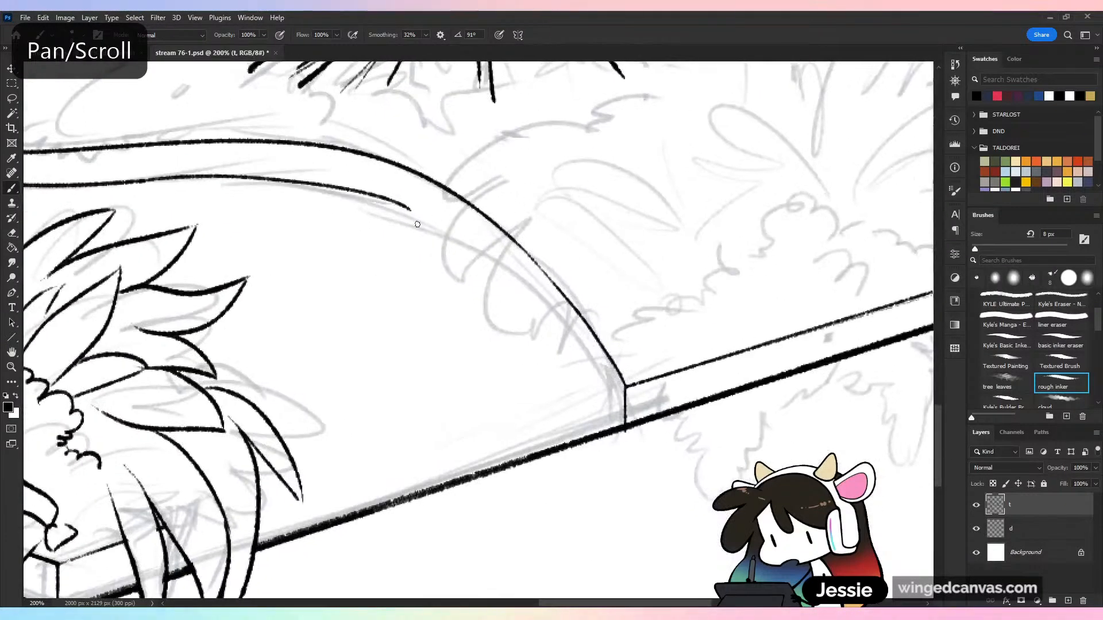
Continue the border's lower curve down to the base of the short vertical line, and smooth its joint with the basic inker eraser
mouse_move(410, 209)
left_mouse_down()
mouse_move(507, 279)
mouse_move(594, 400)
mouse_move(438, 228)
mouse_move(600, 411)
left_mouse_up()
key("ctrl+z")
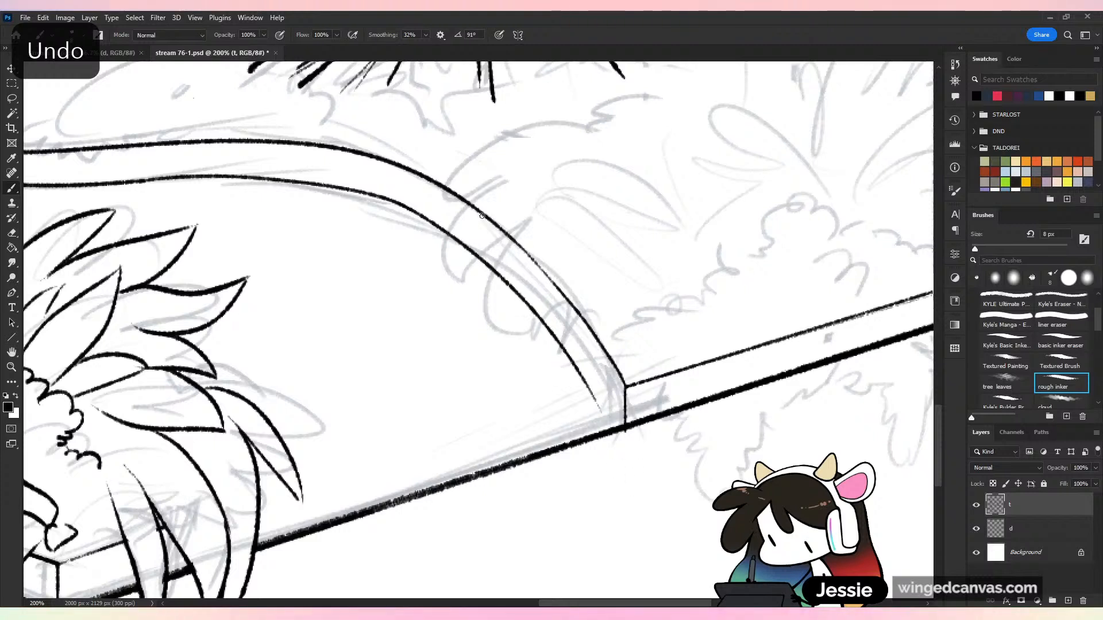
key("ctrl+z")
mouse_move(388, 197)
left_mouse_down()
mouse_move(503, 265)
mouse_move(618, 411)
mouse_move(446, 225)
mouse_move(570, 328)
mouse_move(614, 406)
left_mouse_up()
key("ctrl+z")
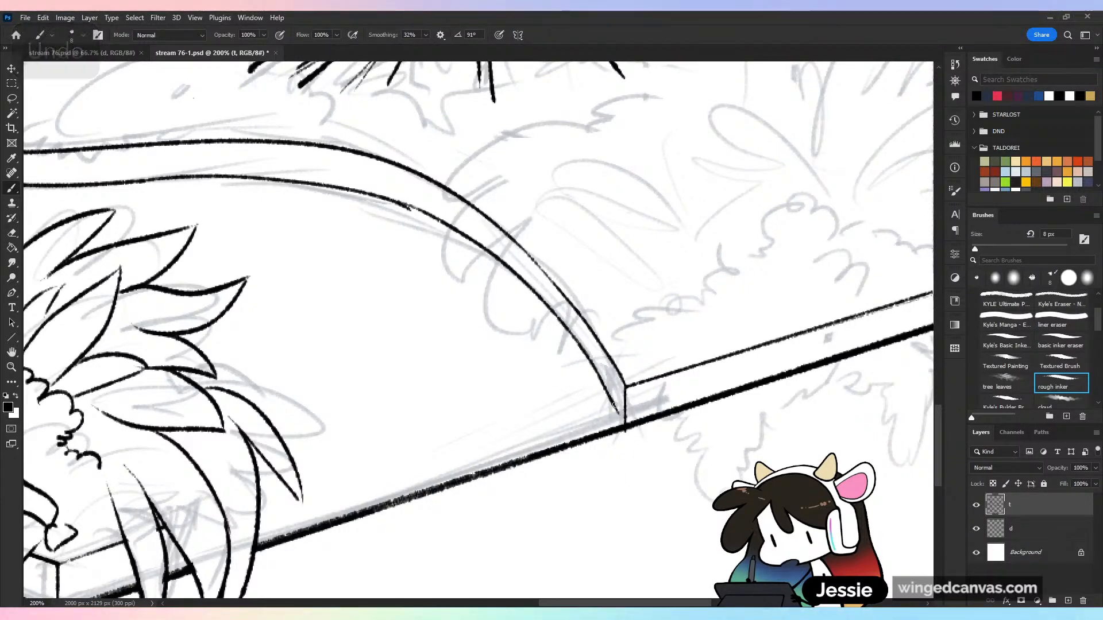
key("ctrl+z")
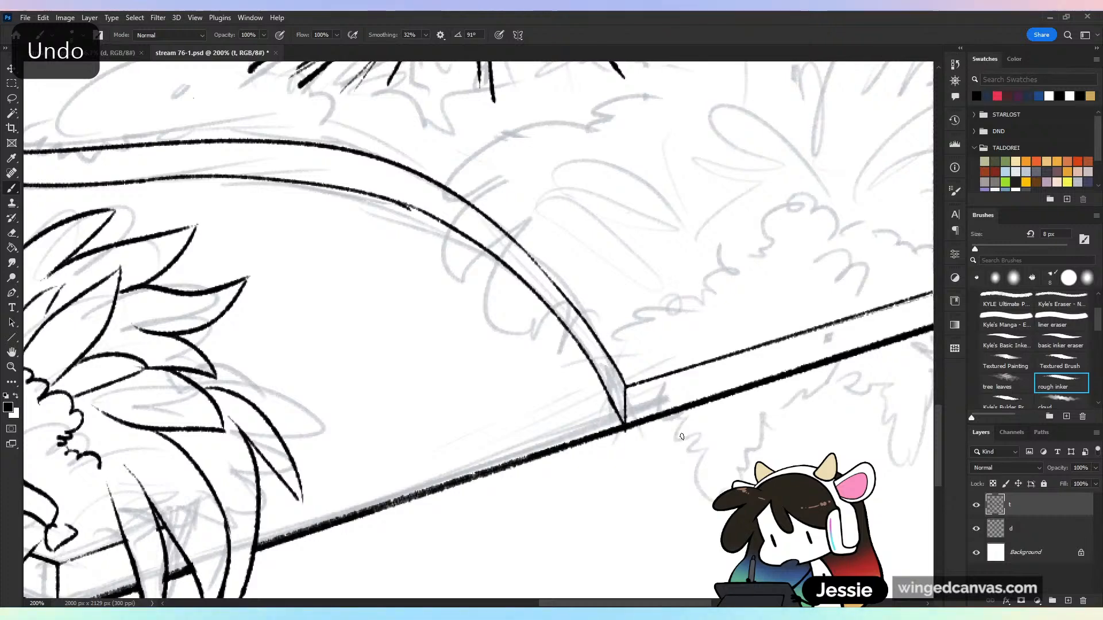
key("e")
left_click_drag(383, 207, 421, 217)
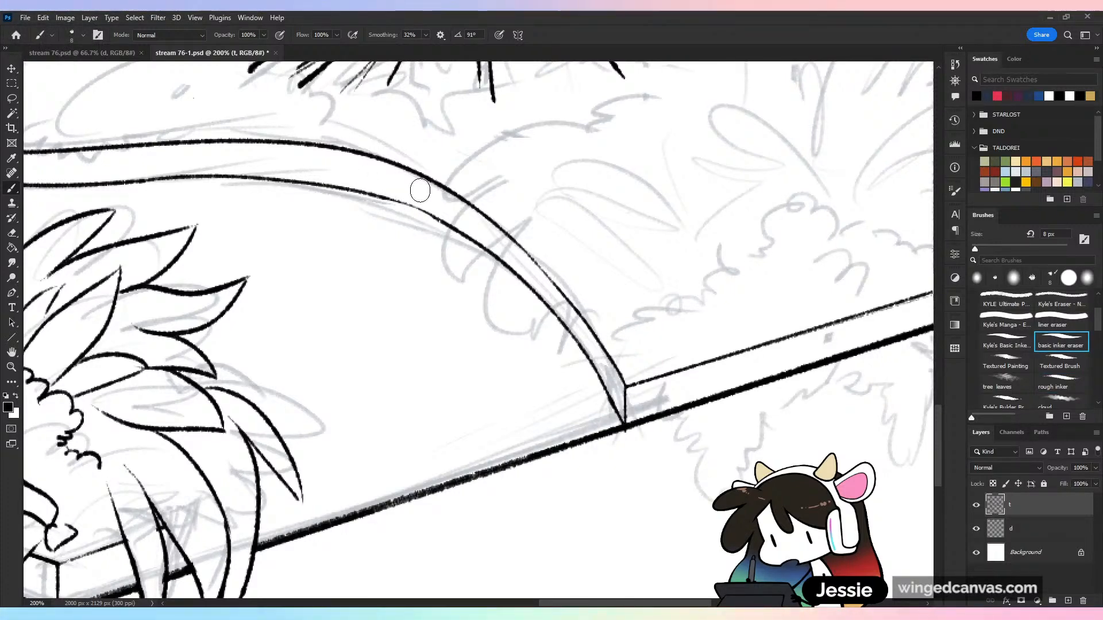
key("b")
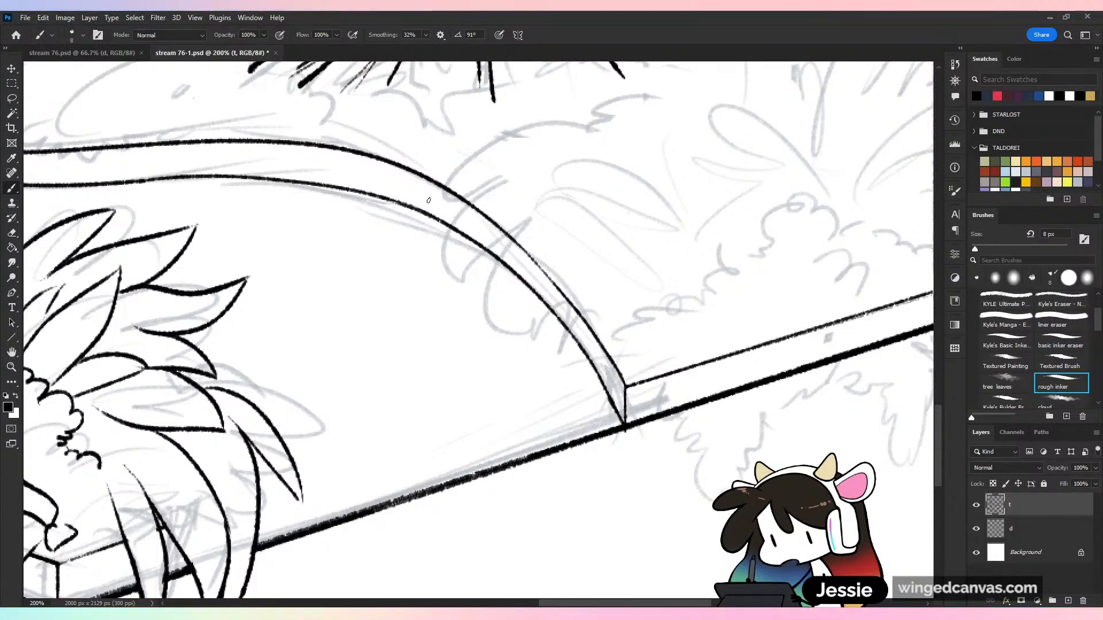
Save the file, hide sketch layer d to check the line art with the new path border, and show the sketch again
key("ctrl+minus")
key("ctrl+minus")
key("ctrl+minus")
key("ctrl+s")
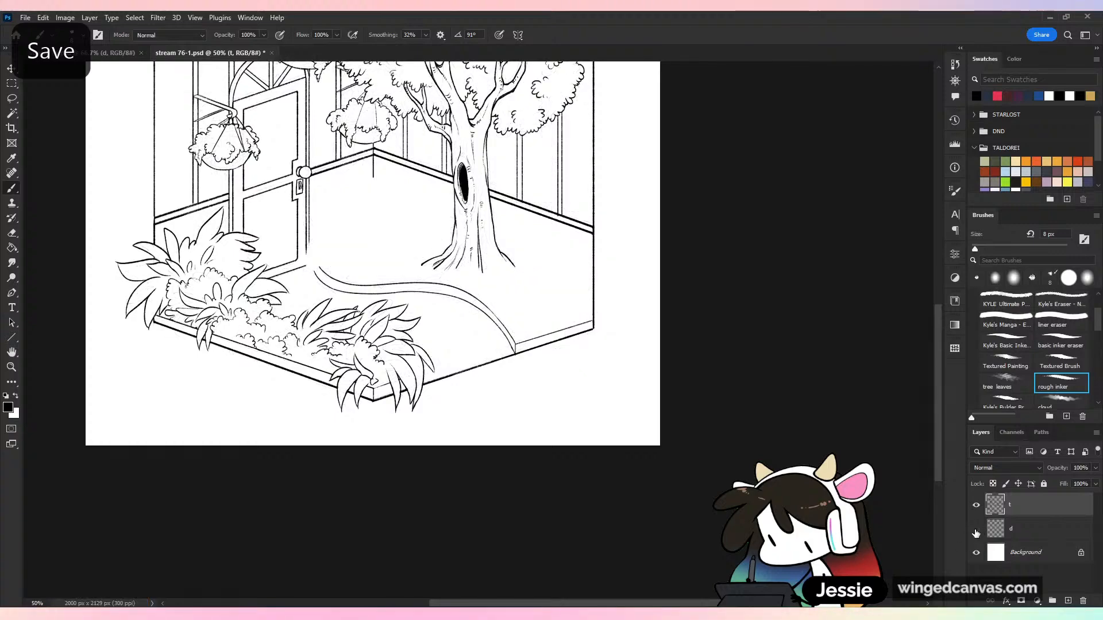
left_click(975, 529)
Set the rough inker's smoothing back to 0% for the plants beside the door
key("ctrl+plus")
mouse_move(618, 278)
left_mouse_down()
mouse_move(644, 353)
mouse_move(745, 420)
left_mouse_up()
key("ctrl+plus")
left_click(425, 36)
left_click_drag(424, 48, 377, 70)
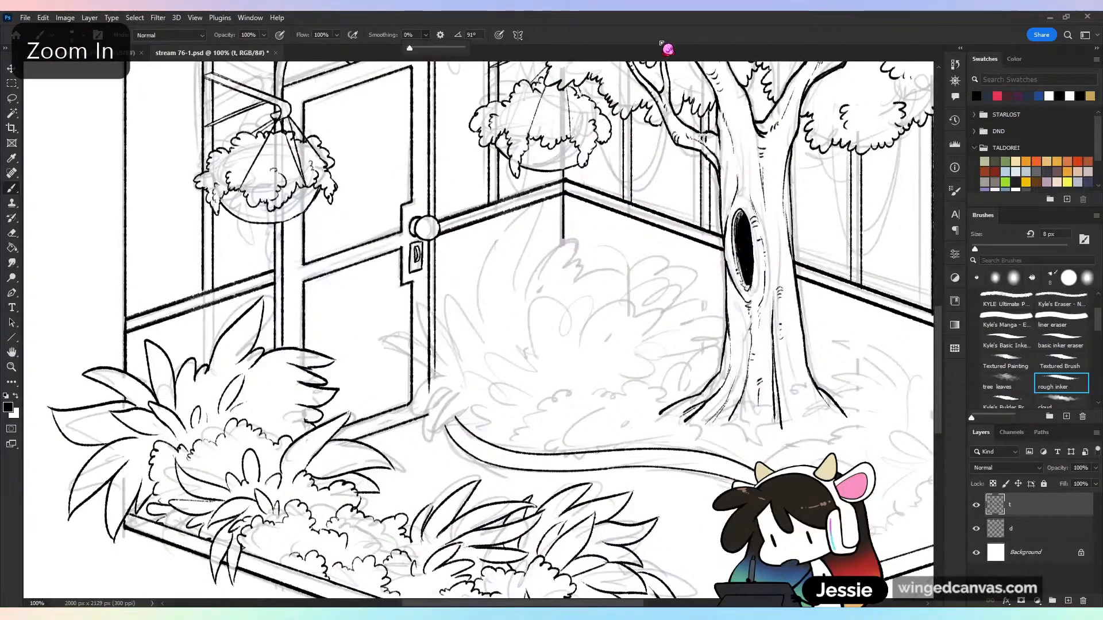
left_click(689, 35)
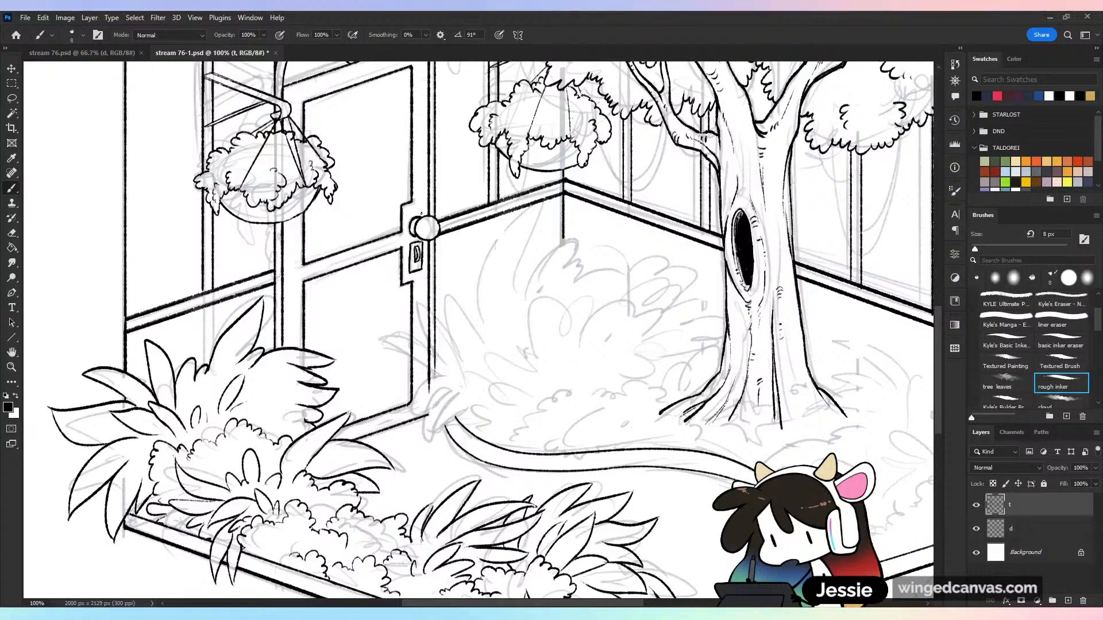
Ink two pointed leaves fanning up across the lower door frame and erase the frame and overlapping leaf lines inside them
key("ctrl+plus")
mouse_move(443, 395)
left_mouse_down()
mouse_move(356, 260)
mouse_move(378, 349)
mouse_move(407, 386)
mouse_move(260, 328)
mouse_move(439, 454)
left_mouse_up()
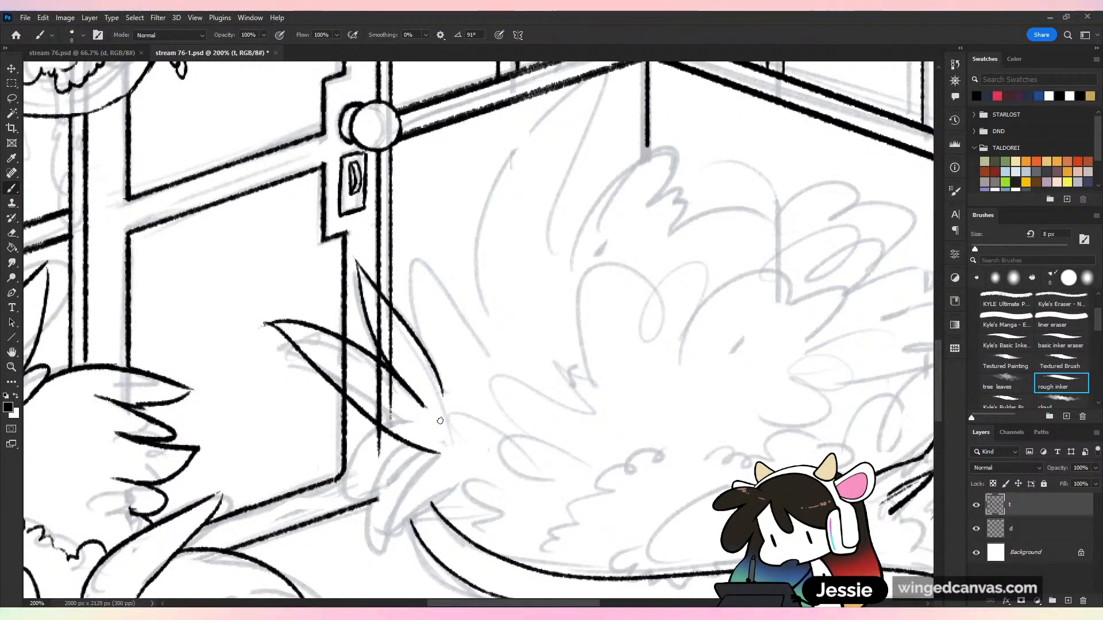
key("e")
mouse_move(344, 390)
left_mouse_down()
mouse_move(370, 408)
mouse_move(332, 356)
mouse_move(411, 413)
mouse_move(333, 343)
mouse_move(375, 389)
left_mouse_up()
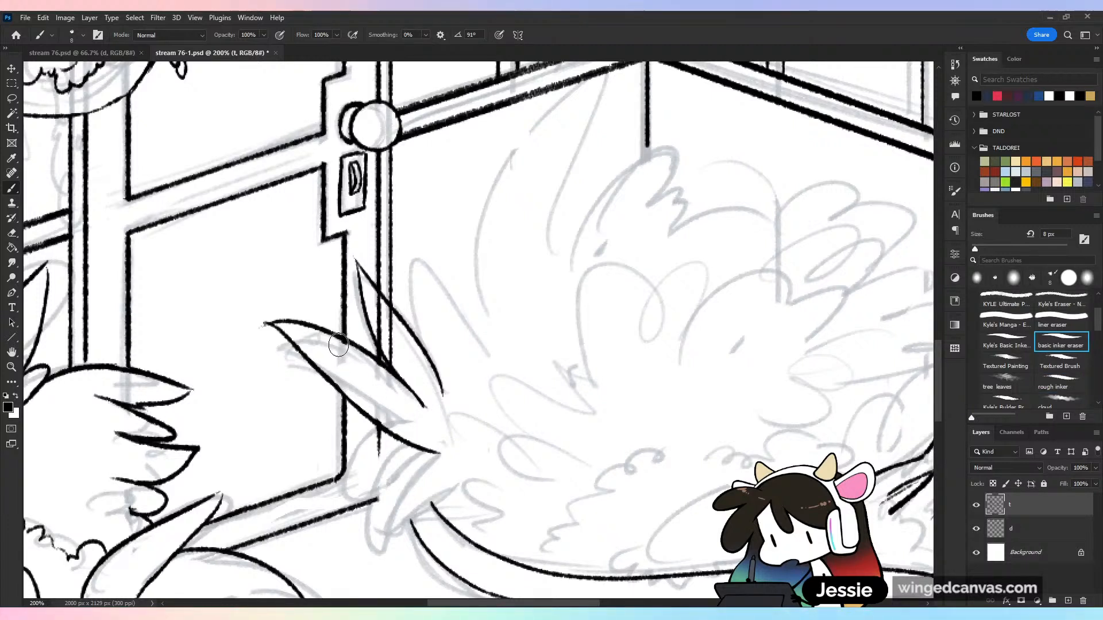
left_click_drag(338, 344, 376, 305)
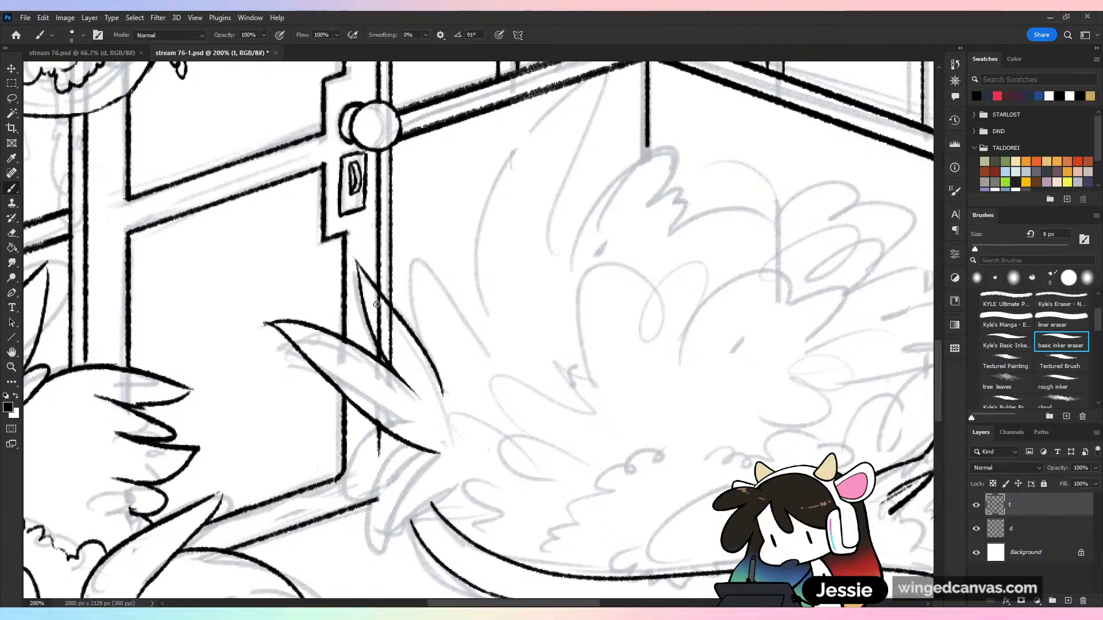
mouse_move(376, 304)
left_mouse_down()
mouse_move(396, 362)
mouse_move(390, 348)
mouse_move(408, 350)
mouse_move(479, 257)
mouse_move(520, 230)
mouse_move(373, 279)
left_mouse_up()
key("ctrl+z")
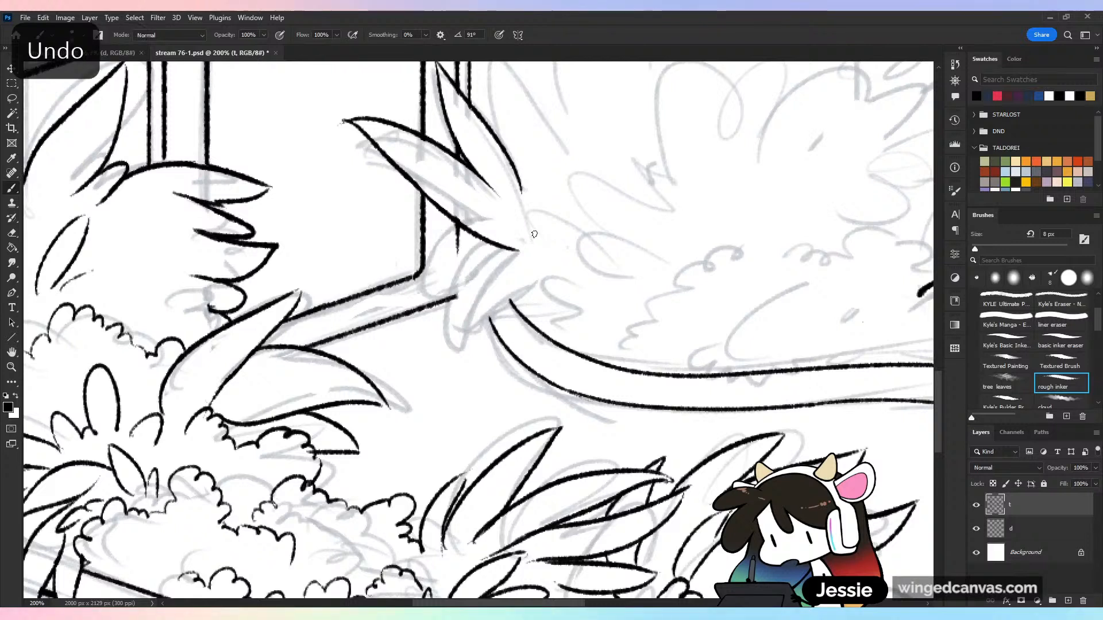
Ink a curved pointed leaf drooping sideways over the door's bottom corner, and erase the leaf and frame lines behind it
mouse_move(546, 237)
left_mouse_down()
mouse_move(447, 220)
mouse_move(452, 236)
mouse_move(379, 257)
left_mouse_up()
left_click_drag(370, 264, 554, 266)
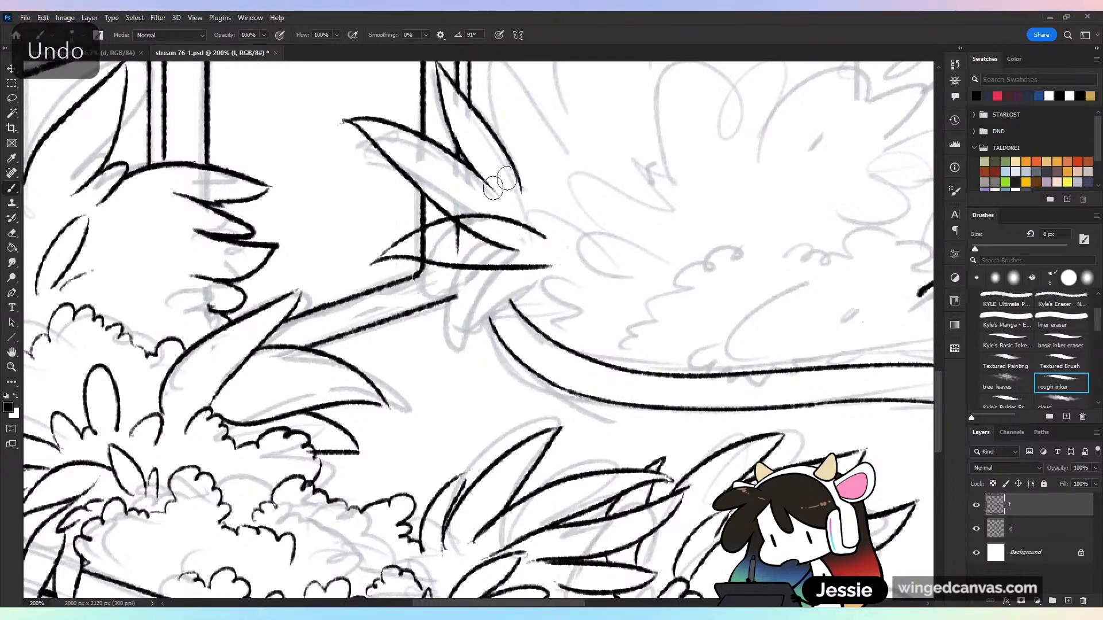
mouse_move(474, 231)
left_mouse_down()
mouse_move(453, 231)
mouse_move(520, 251)
left_mouse_up()
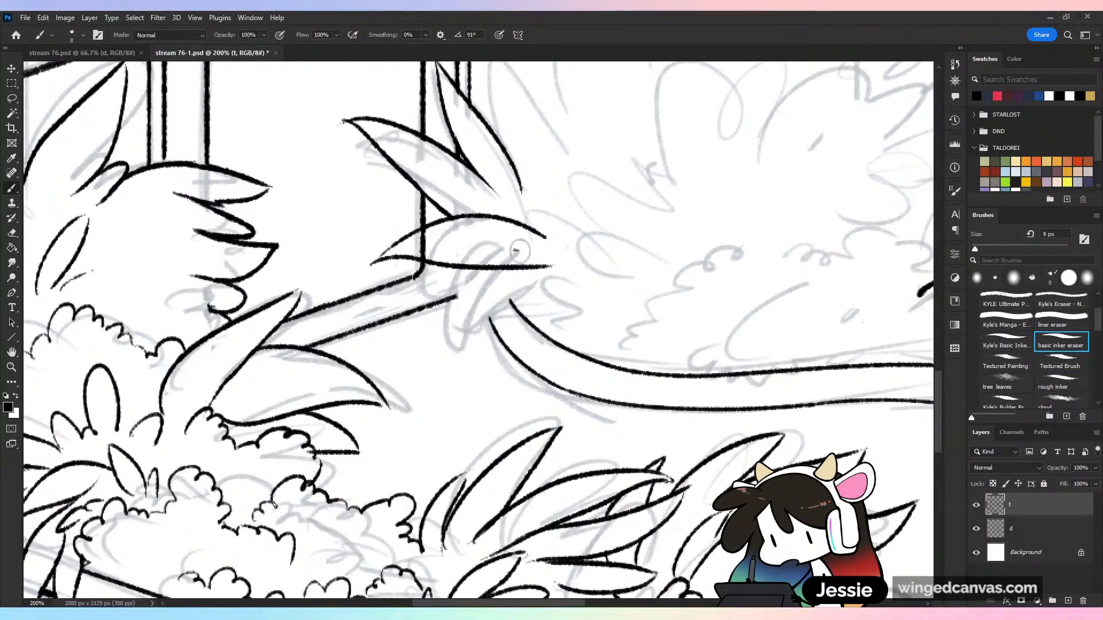
left_click_drag(423, 247, 424, 227)
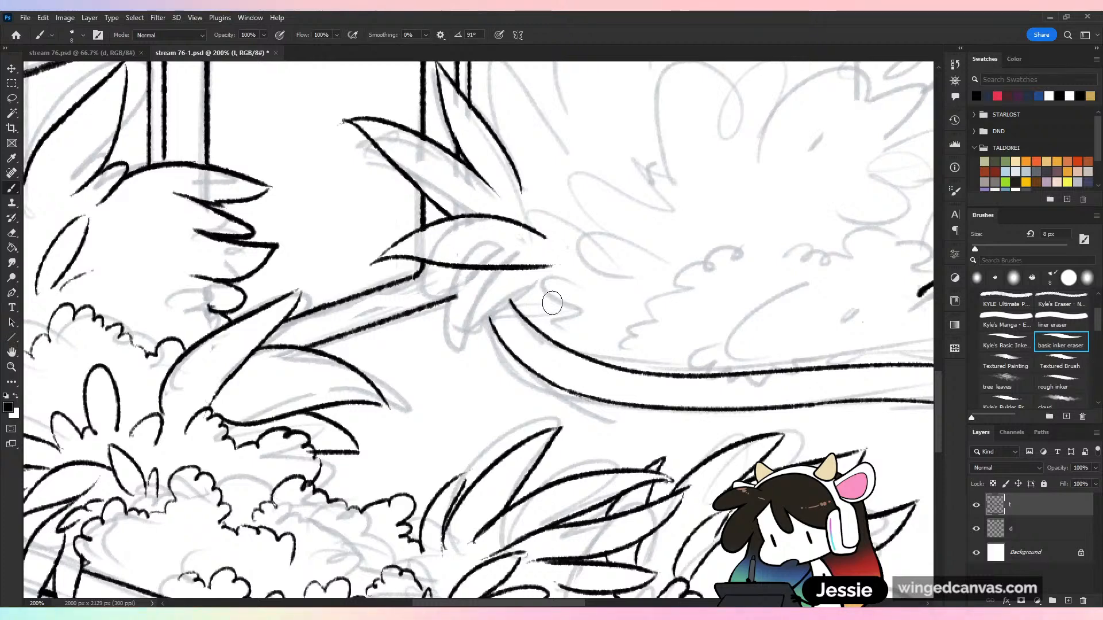
Ink a pointed leaf hanging down beside the start of the path border, and erase the door sill line inside it
left_click_drag(463, 271, 470, 384)
key("ctrl+z")
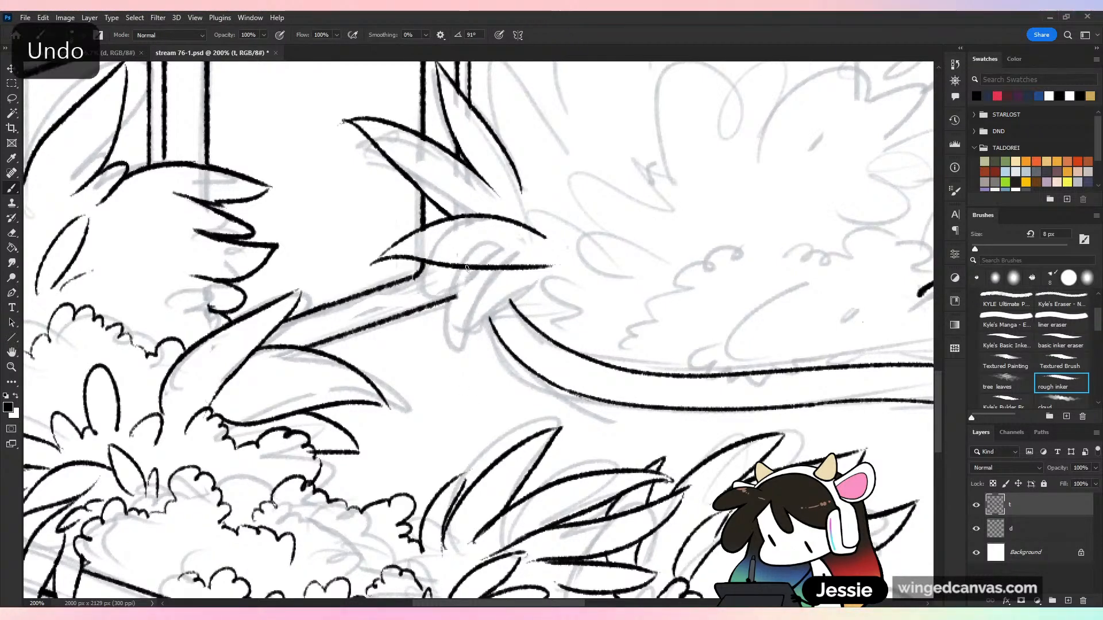
mouse_move(464, 268)
left_mouse_down()
mouse_move(466, 382)
mouse_move(528, 286)
mouse_move(555, 273)
left_mouse_up()
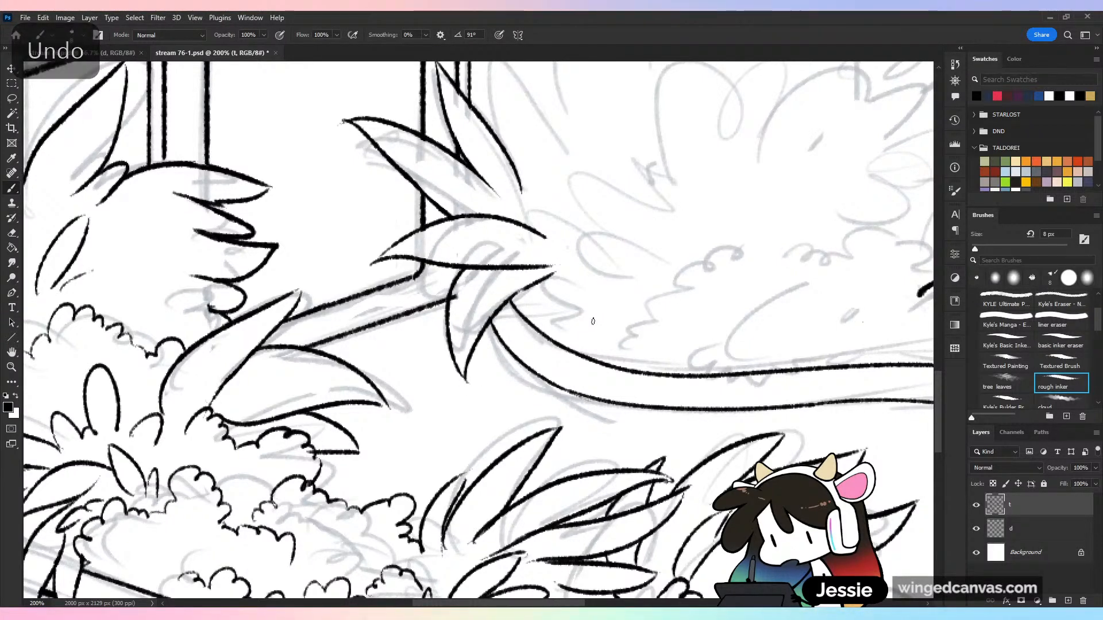
left_click_drag(461, 298, 457, 302)
key("ctrl+minus")
key("ctrl+minus")
key("ctrl+plus")
key("ctrl+plus")
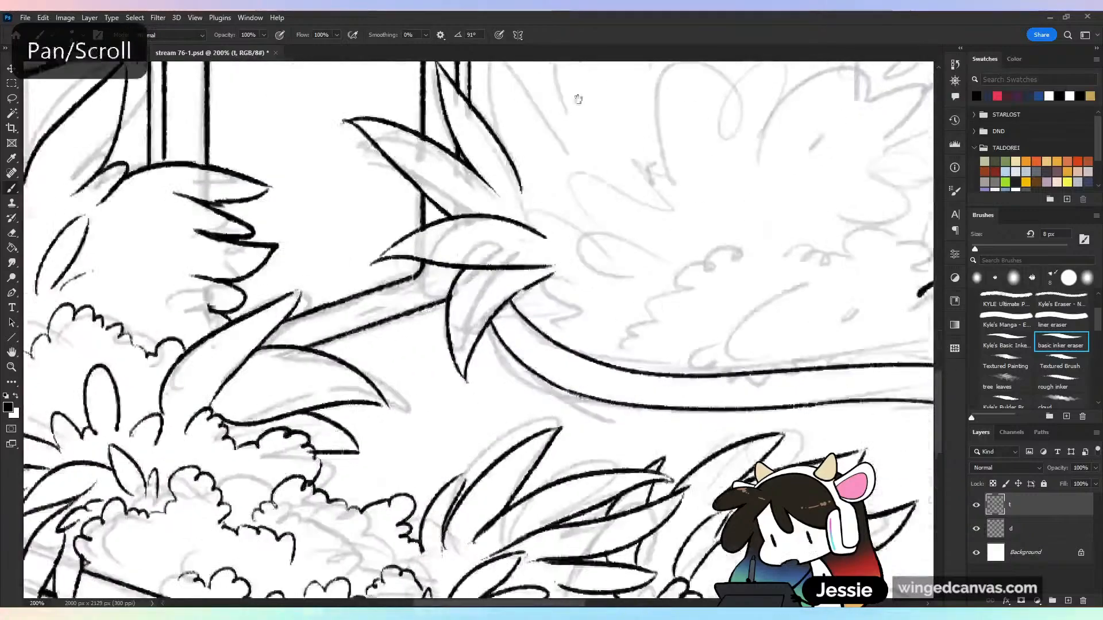
Ink two upright pointed leaves above the leaf fan beside the door frame, and save the drawing
mouse_move(504, 147)
left_mouse_down()
mouse_move(487, 313)
mouse_move(517, 160)
mouse_move(534, 339)
mouse_move(575, 212)
left_mouse_up()
key("b")
left_click_drag(574, 212, 570, 300)
key("ctrl+minus")
key("ctrl+minus")
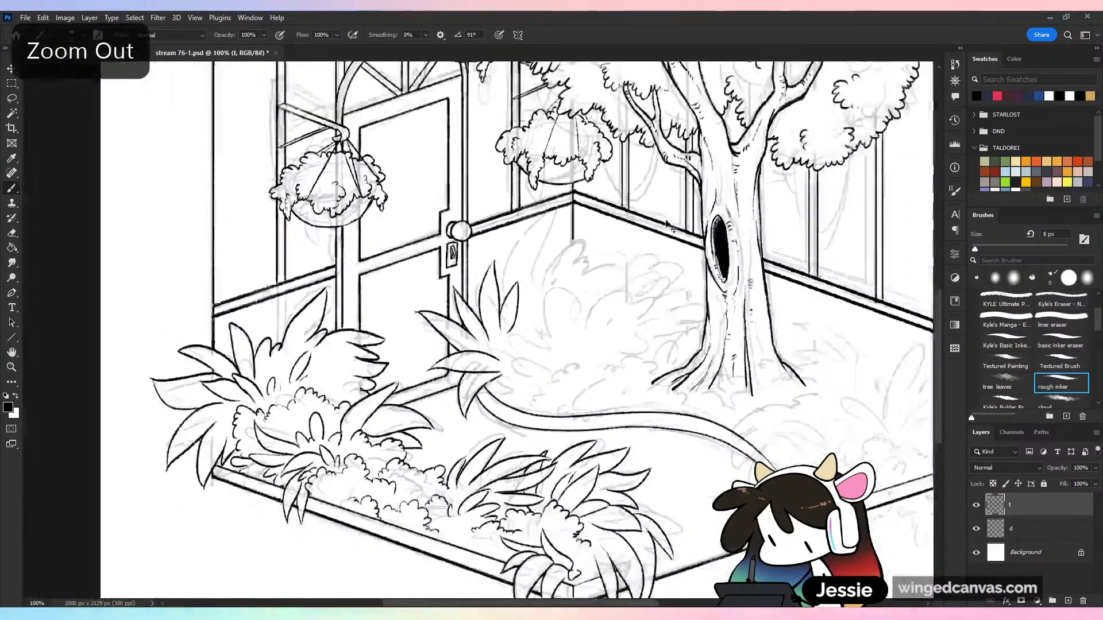
key("ctrl+s")
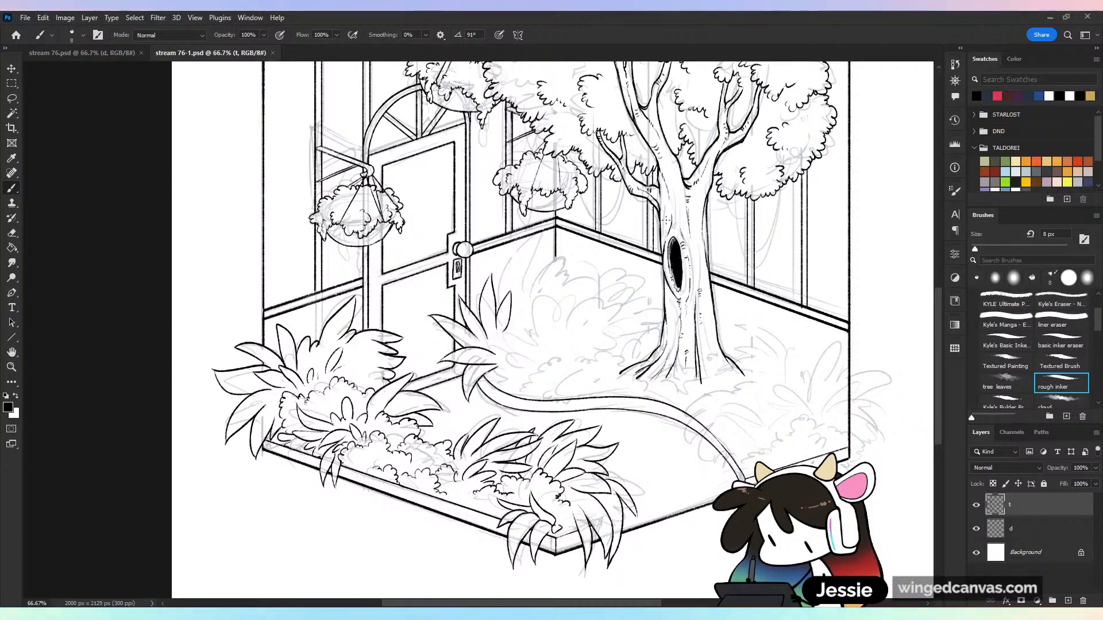
Ink a tall slender pointed leaf behind the two upright leaves, slanting up toward the wall rail
key("ctrl+plus")
left_click_drag(666, 220, 593, 263)
key("ctrl+plus")
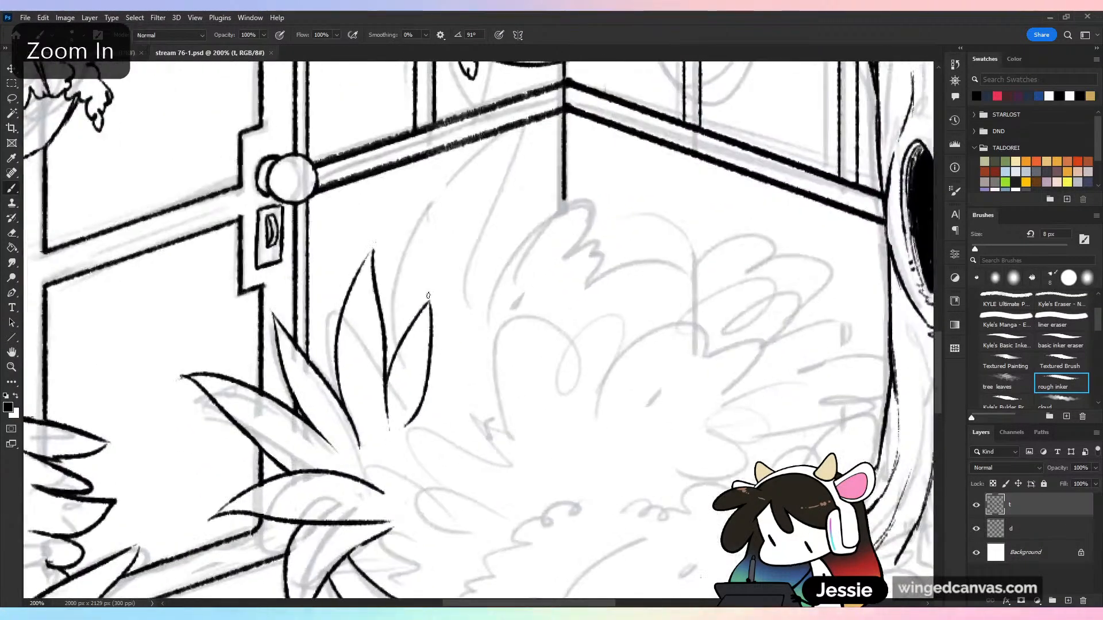
left_click_drag(396, 338, 480, 169)
key("ctrl+z")
mouse_move(398, 344)
left_mouse_down()
mouse_move(406, 272)
mouse_move(523, 129)
mouse_move(471, 174)
mouse_move(422, 301)
left_mouse_up()
left_click_drag(433, 210, 490, 158)
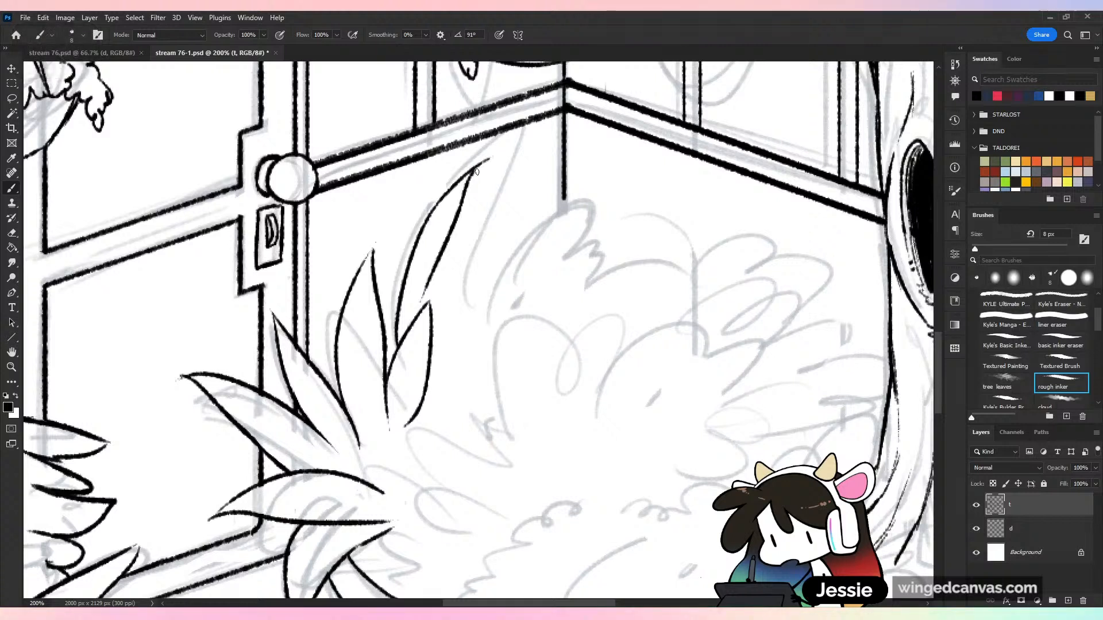
key("ctrl+z")
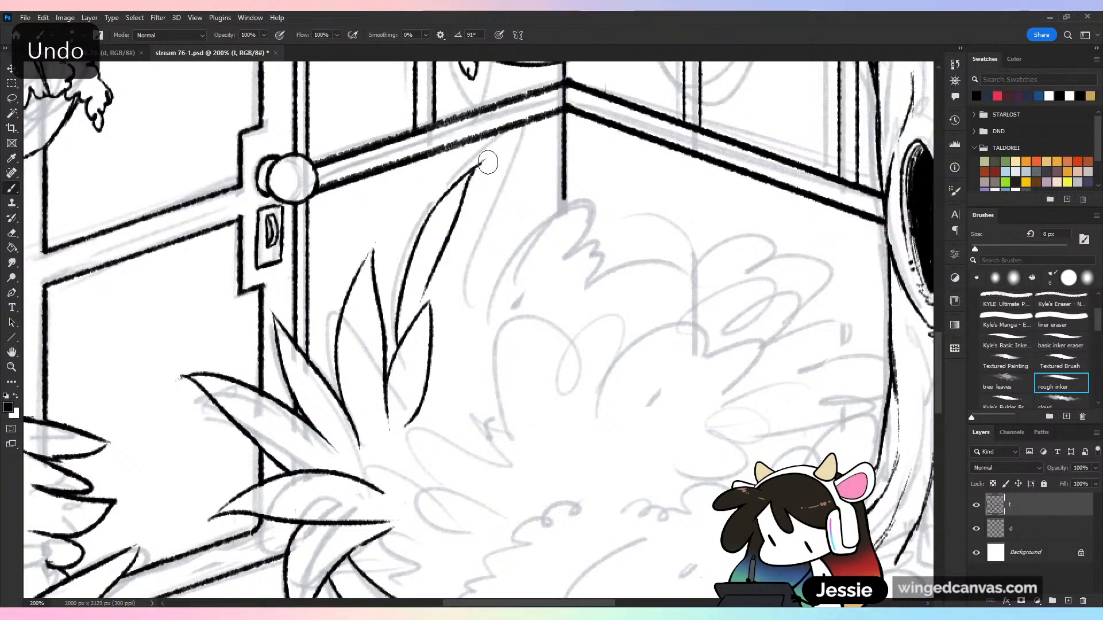
Ink two curved pointed leaves, one below the other, arching sideways from the tall leaf toward the greenhouse's back corner
mouse_move(460, 216)
left_mouse_down()
mouse_move(548, 148)
mouse_move(455, 341)
left_mouse_up()
key("ctrl+z")
key("ctrl+z")
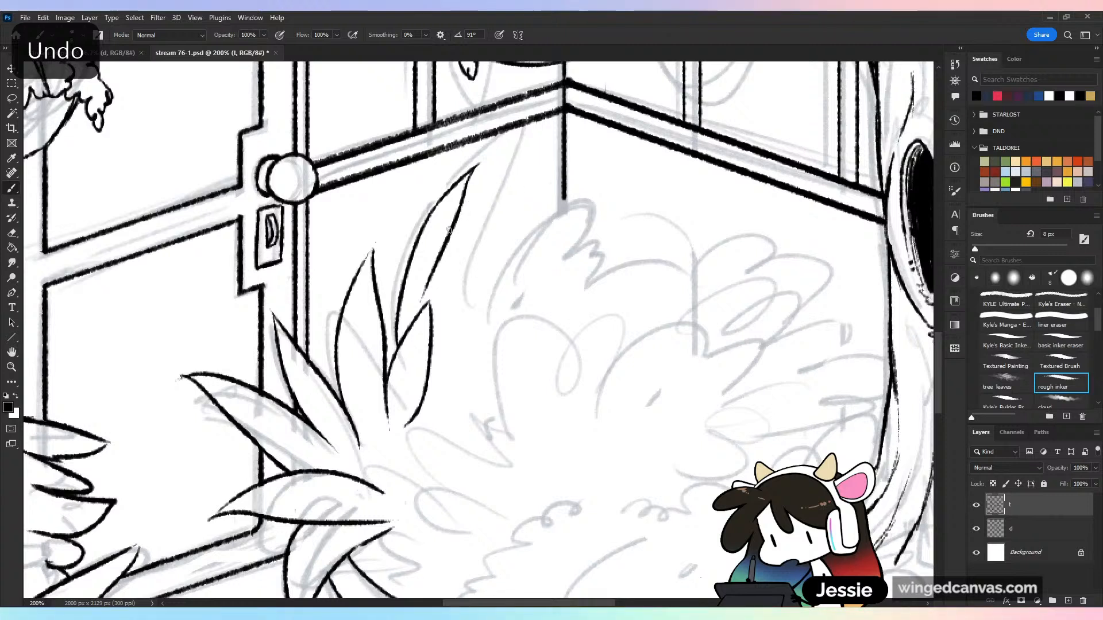
mouse_move(459, 218)
left_mouse_down()
mouse_move(545, 190)
mouse_move(461, 322)
left_mouse_up()
Ink the bumpy top outline of the bushes from the arching leaves past the back corner toward the tree trunk, and save
key("ctrl+z")
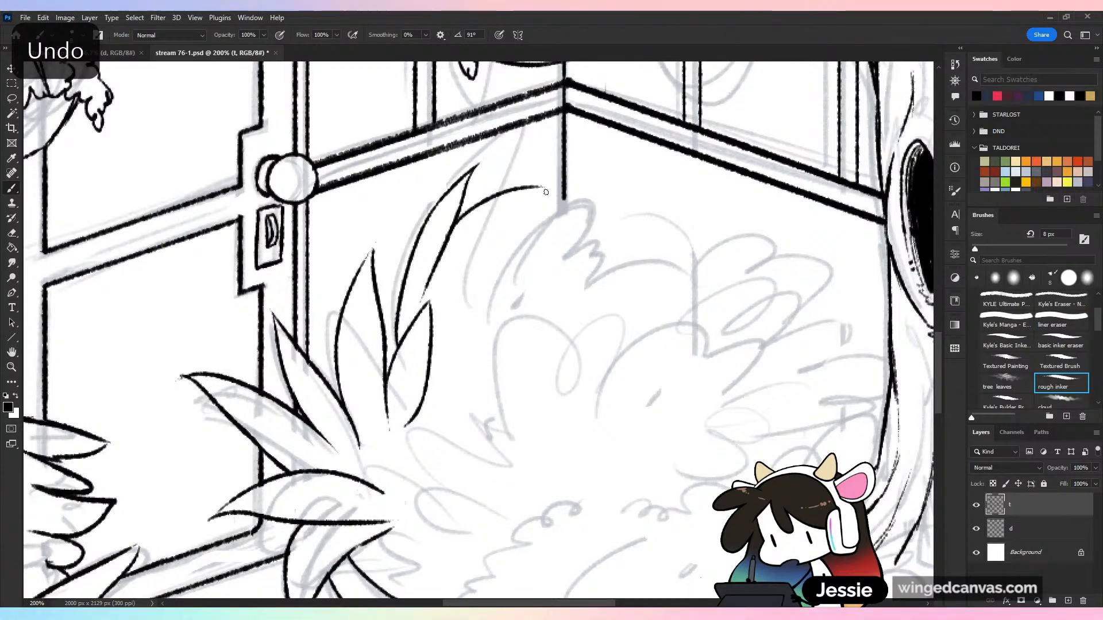
mouse_move(546, 186)
left_mouse_down()
mouse_move(499, 239)
mouse_move(438, 390)
mouse_move(453, 322)
mouse_move(443, 324)
mouse_move(550, 270)
left_mouse_up()
left_click_drag(546, 270, 453, 334)
left_click_drag(503, 273, 535, 252)
mouse_move(561, 212)
left_mouse_down()
mouse_move(565, 253)
mouse_move(578, 217)
mouse_move(559, 252)
left_mouse_up()
key("ctrl+z")
mouse_move(576, 223)
left_mouse_down()
mouse_move(610, 202)
mouse_move(602, 246)
mouse_move(643, 275)
mouse_move(689, 260)
mouse_move(712, 267)
mouse_move(702, 293)
left_mouse_up()
mouse_move(706, 250)
left_mouse_down()
mouse_move(759, 228)
mouse_move(809, 290)
mouse_move(835, 298)
left_mouse_up()
key("ctrl+minus")
key("ctrl+minus")
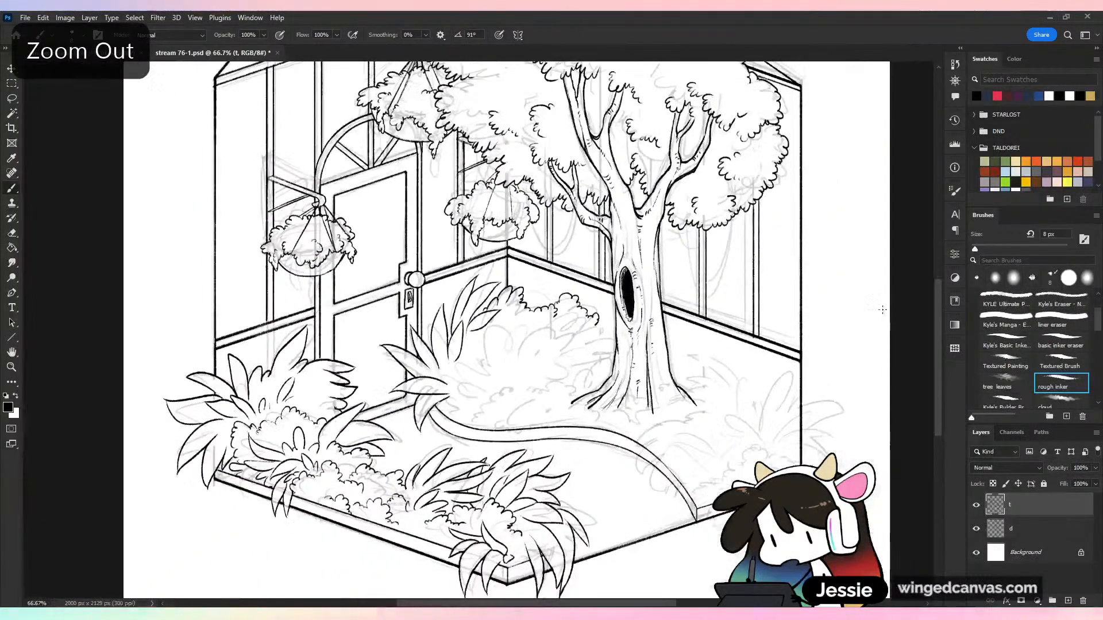
key("ctrl+s")
Hide sketch layer d to check the line art on its own, and show it again
key("ctrl+minus")
left_click(977, 529)
key("ctrl+plus")
left_click(976, 529)
key("ctrl+plus")
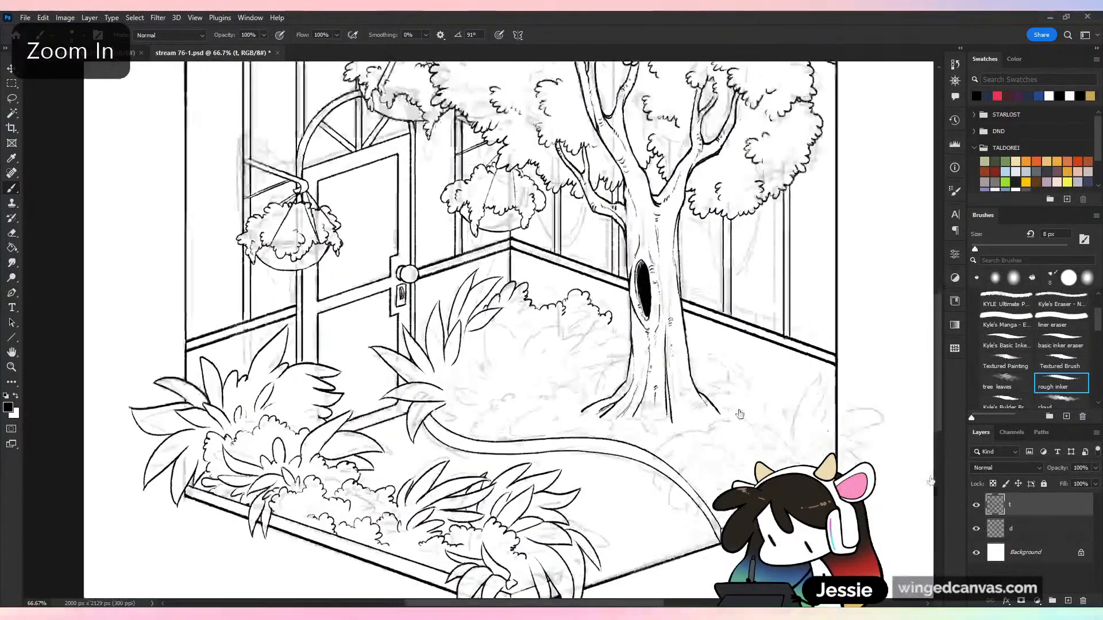
Ink the scalloped outline of a low shrub beside the drooping leaves, spilling over the path border
mouse_move(520, 317)
left_mouse_down()
mouse_move(525, 226)
mouse_move(487, 255)
left_mouse_up()
key("ctrl+plus")
key("ctrl+s")
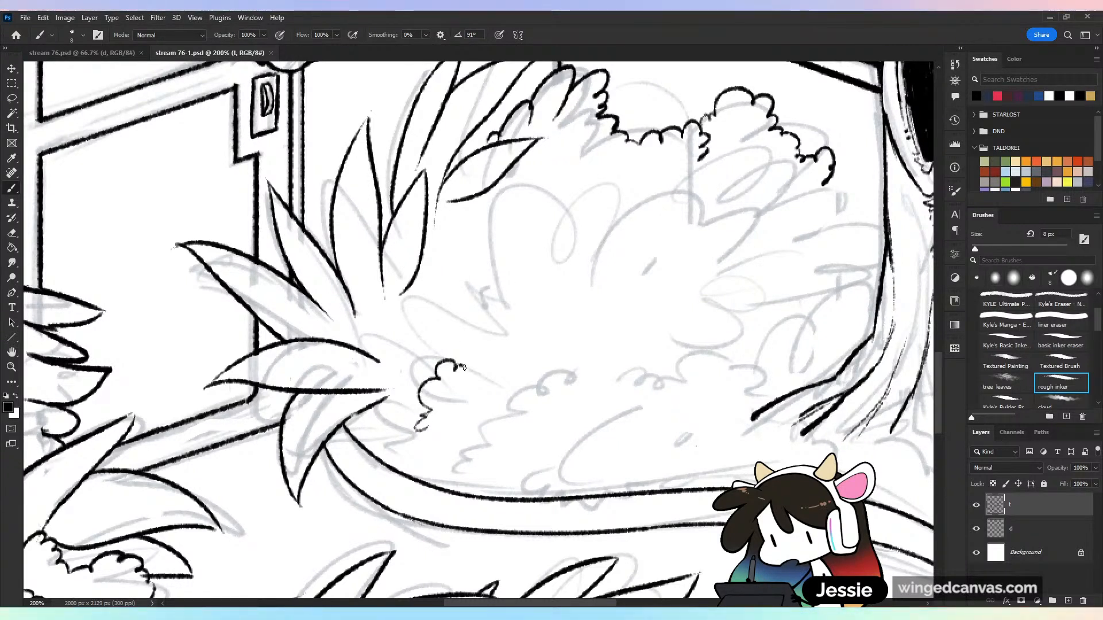
left_click_drag(463, 367, 482, 347)
mouse_move(423, 478)
left_mouse_down()
mouse_move(473, 492)
mouse_move(498, 497)
left_mouse_up()
mouse_move(424, 443)
left_mouse_down()
mouse_move(410, 468)
mouse_move(432, 493)
mouse_move(459, 519)
mouse_move(483, 492)
left_mouse_up()
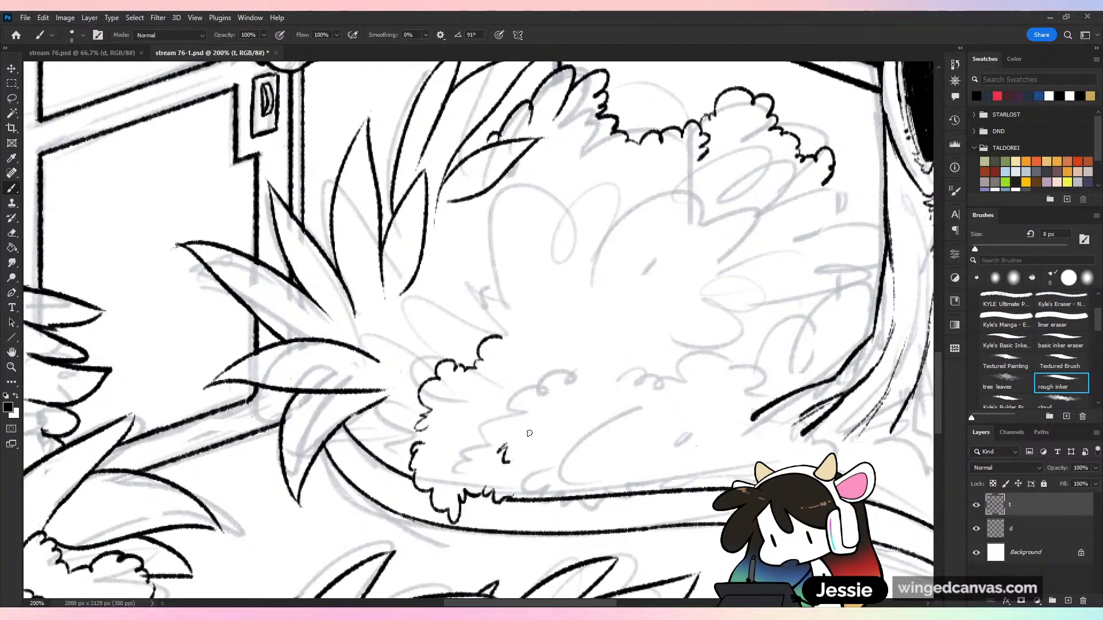
Save the greenhouse drawing with the newly inked shrub and view the whole canvas
key("ctrl+minus")
key("ctrl+minus")
key("ctrl+minus")
key("ctrl+minus")
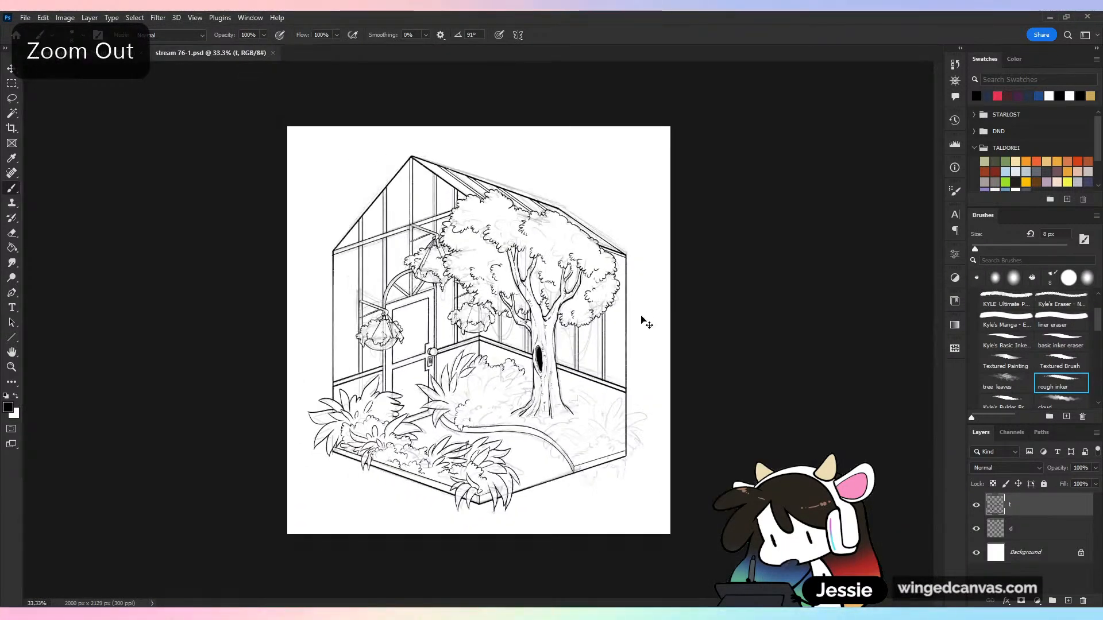
key("ctrl+plus")
key("ctrl+s")
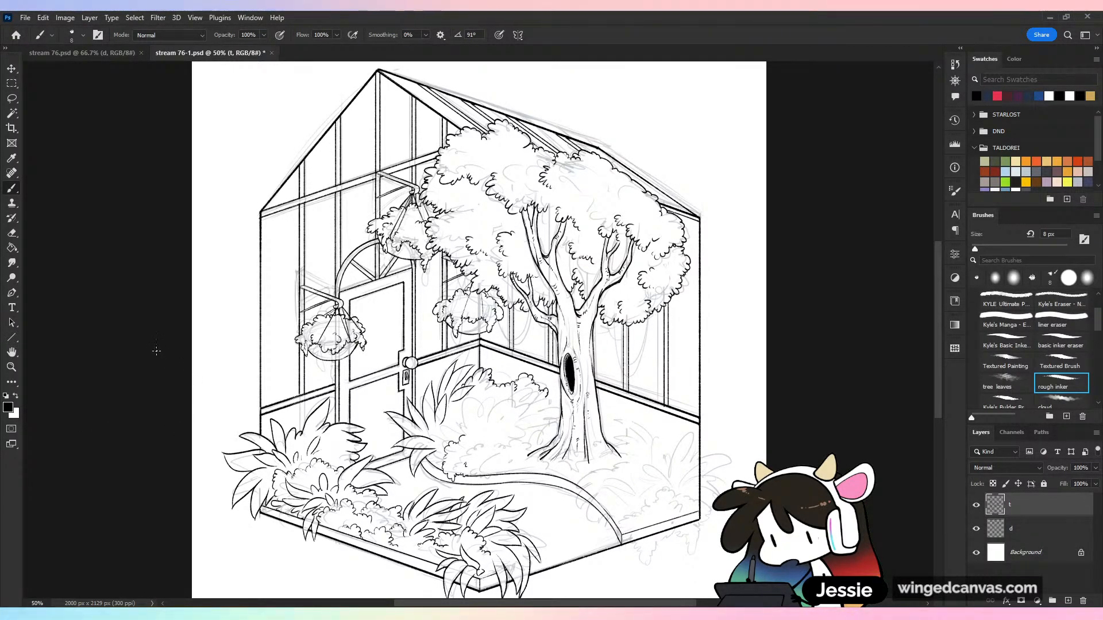
key("ctrl+minus")
key("ctrl+plus")
key("ctrl+s")
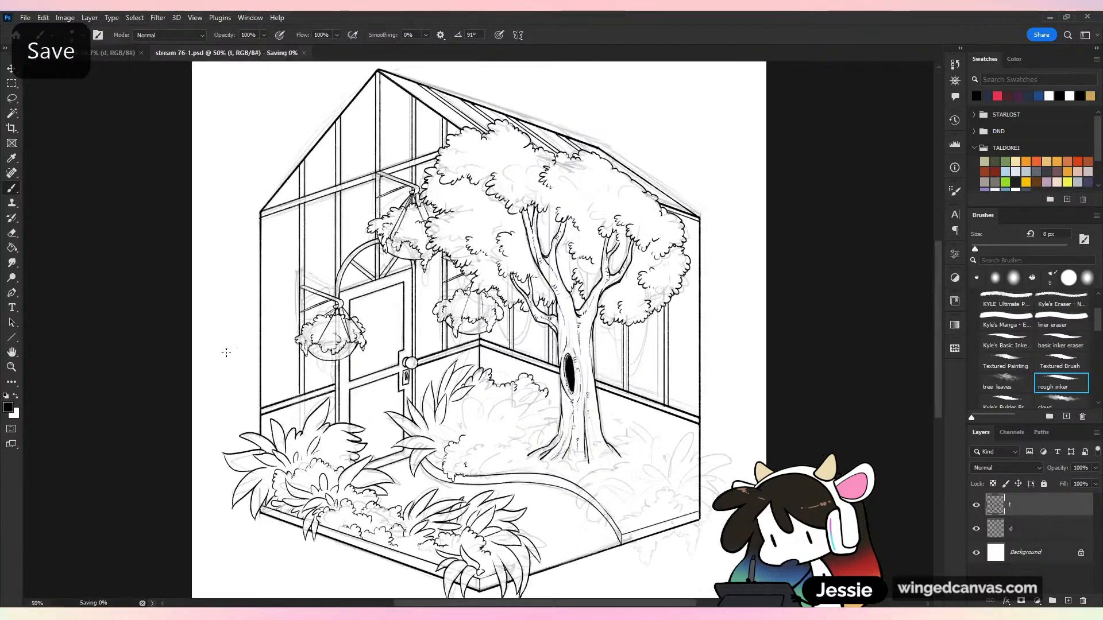
key("ctrl+minus")
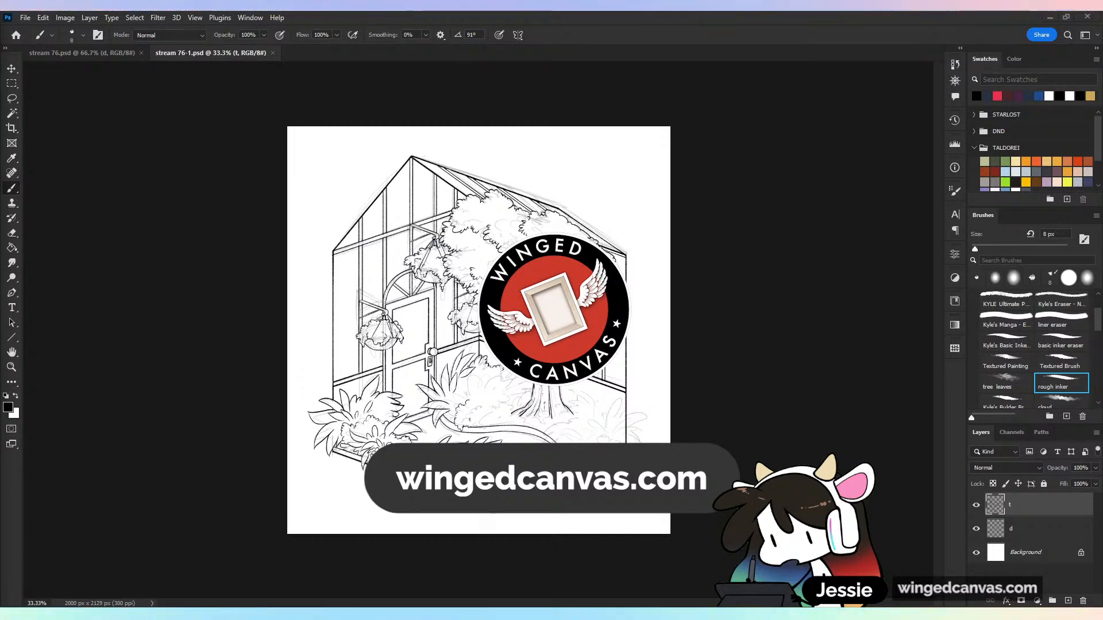
Review the isometric projection notes in stream 76.psd and return to the greenhouse drawing in stream 76-1.psd
left_click(128, 53)
left_click(206, 55)
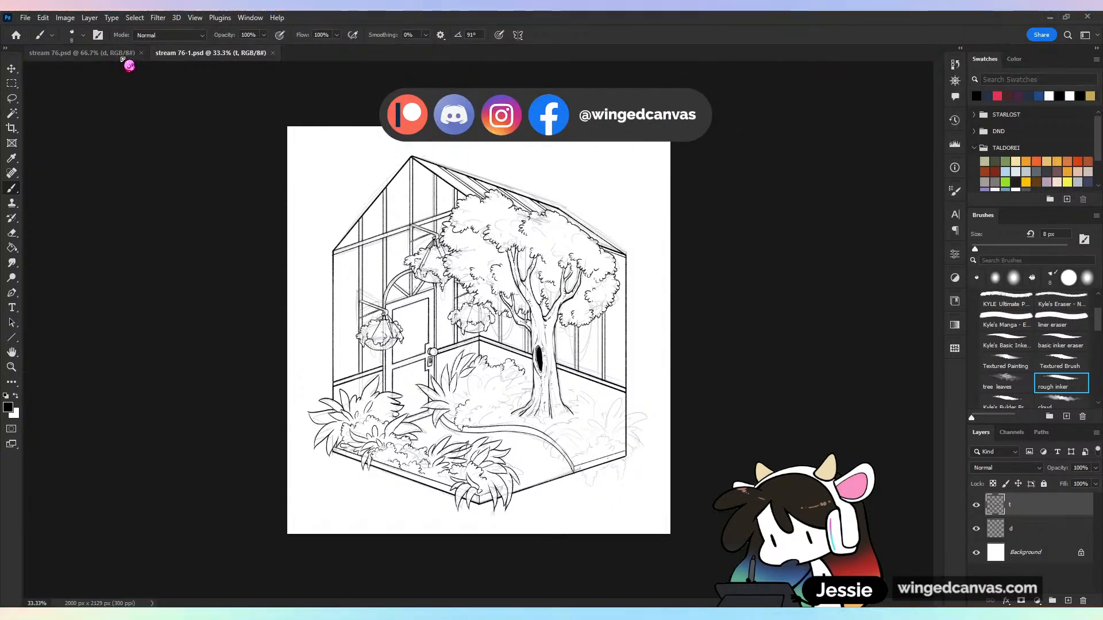
left_click(123, 57)
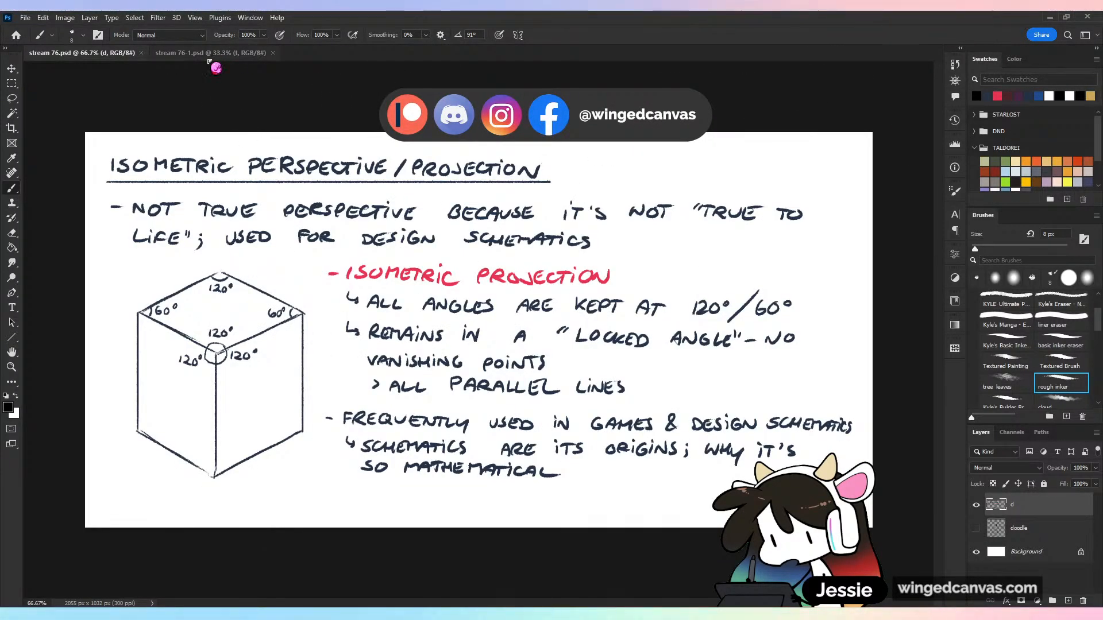
left_click(210, 55)
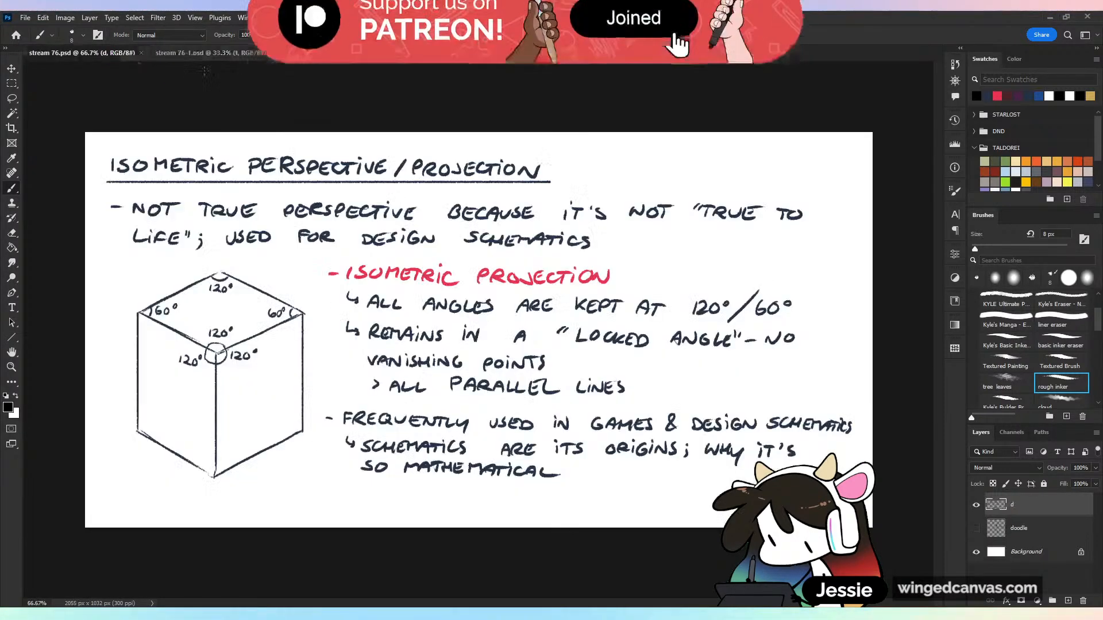
key("ctrl+Tab")
left_click(212, 53)
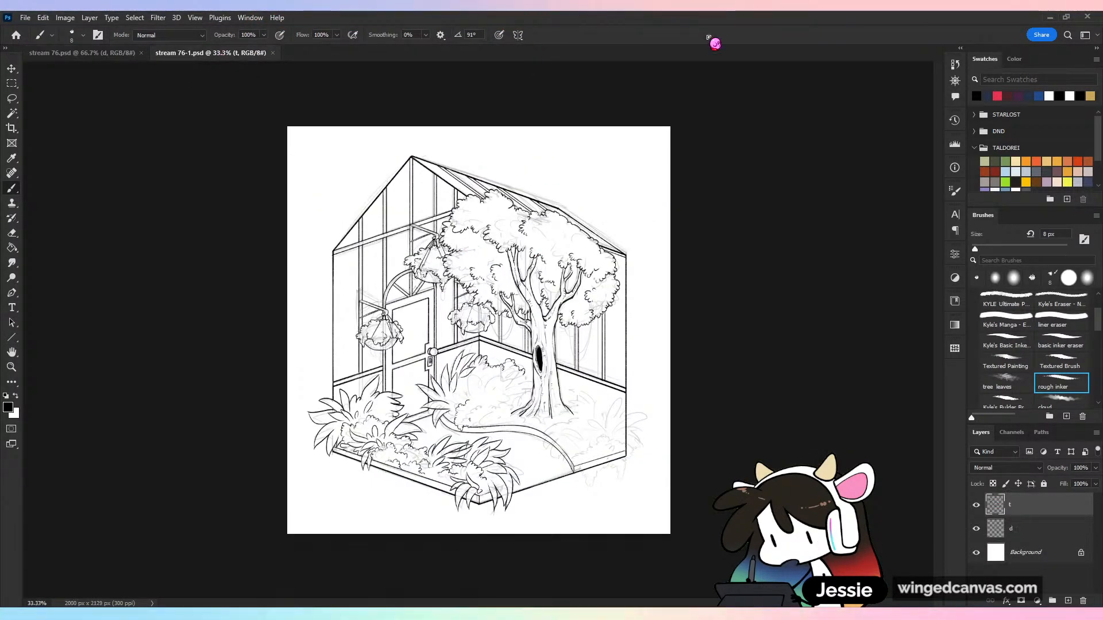